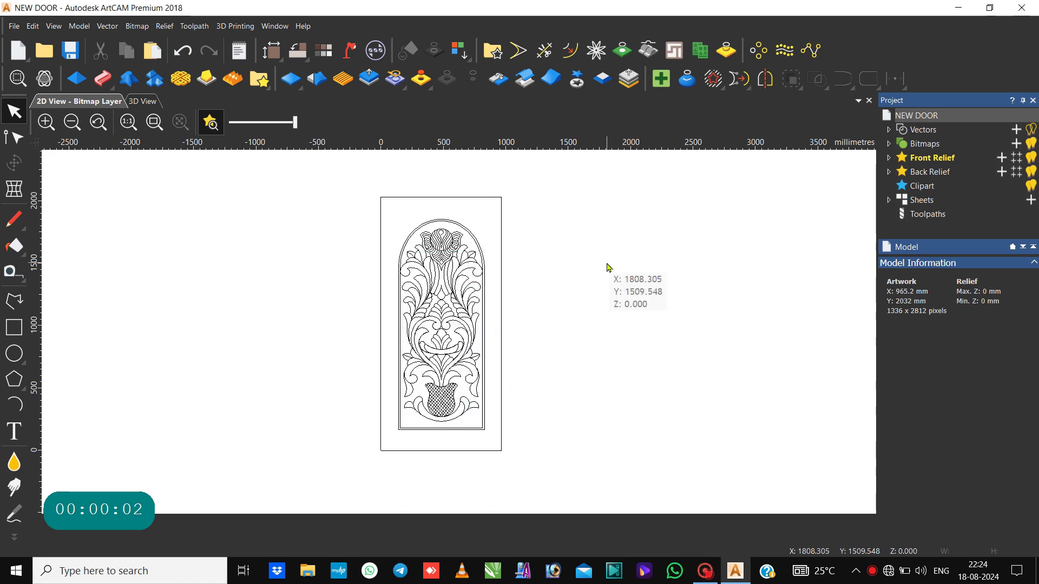
Step: Draw a three-point arc across the right-hand leaf, starting on its inner outline, about 33 mm wide with a radius of about 31 mm
scroll(429, 396, up, 3)
scroll(429, 395, up, 2)
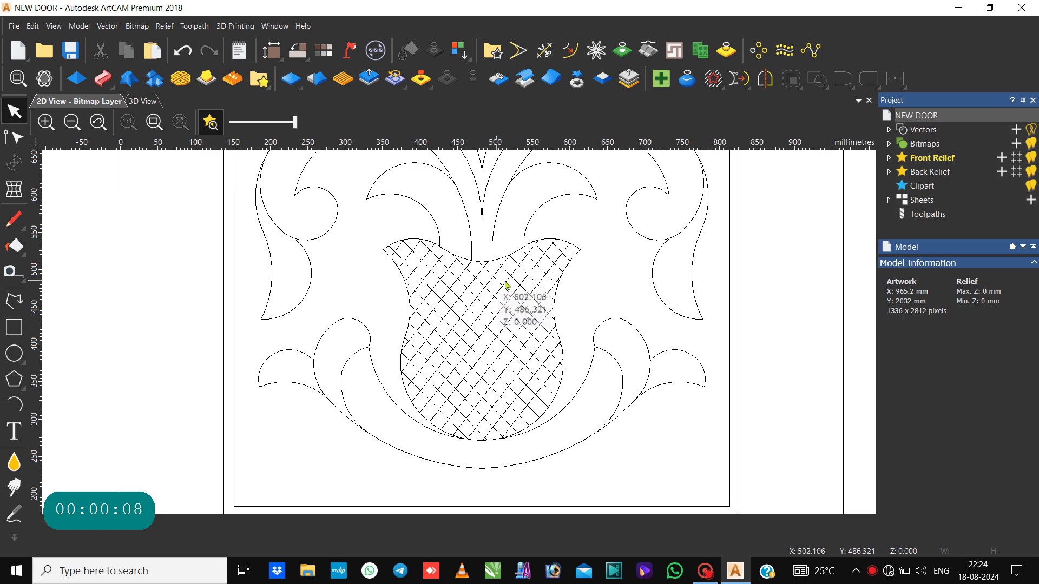
scroll(501, 287, down, 6)
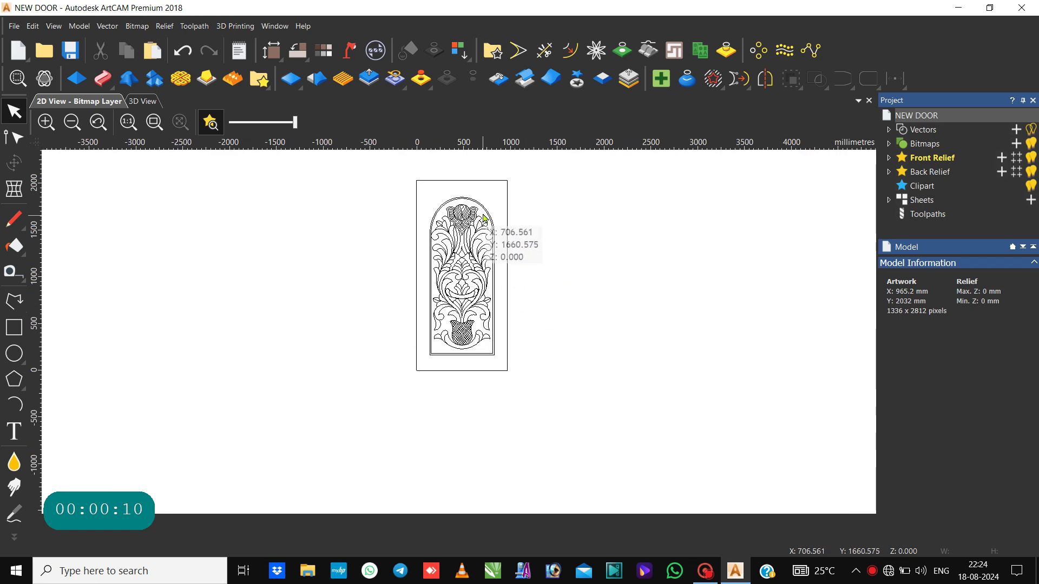
scroll(490, 221, up, 4)
scroll(422, 234, up, 2)
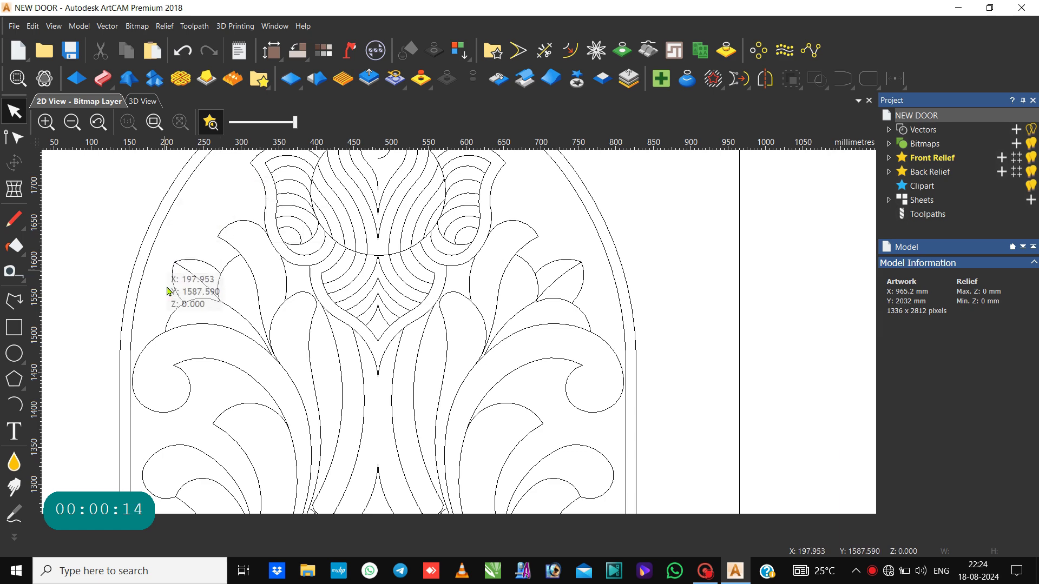
click(9, 414)
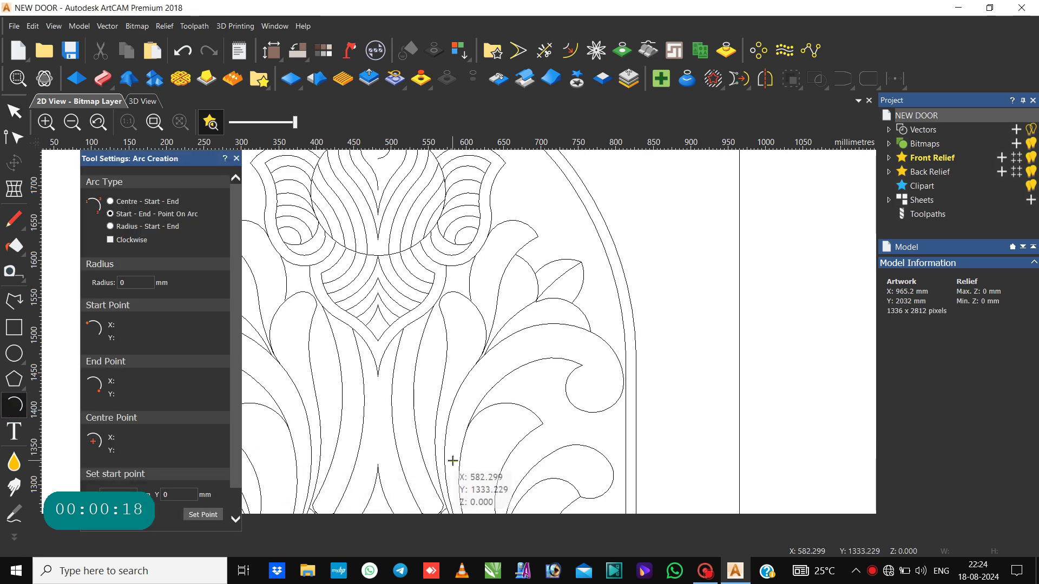
scroll(465, 458, up, 5)
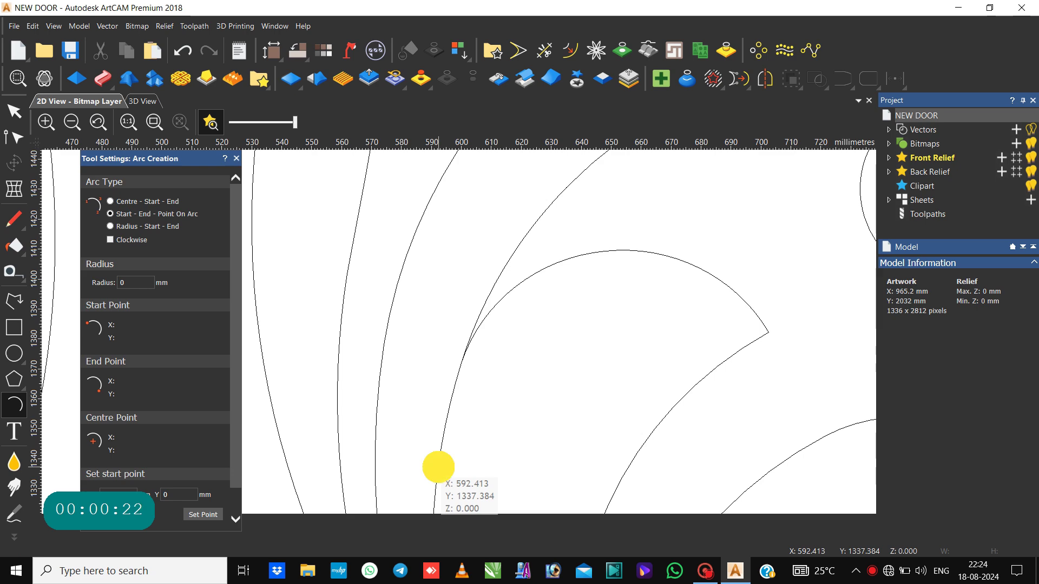
click(439, 467)
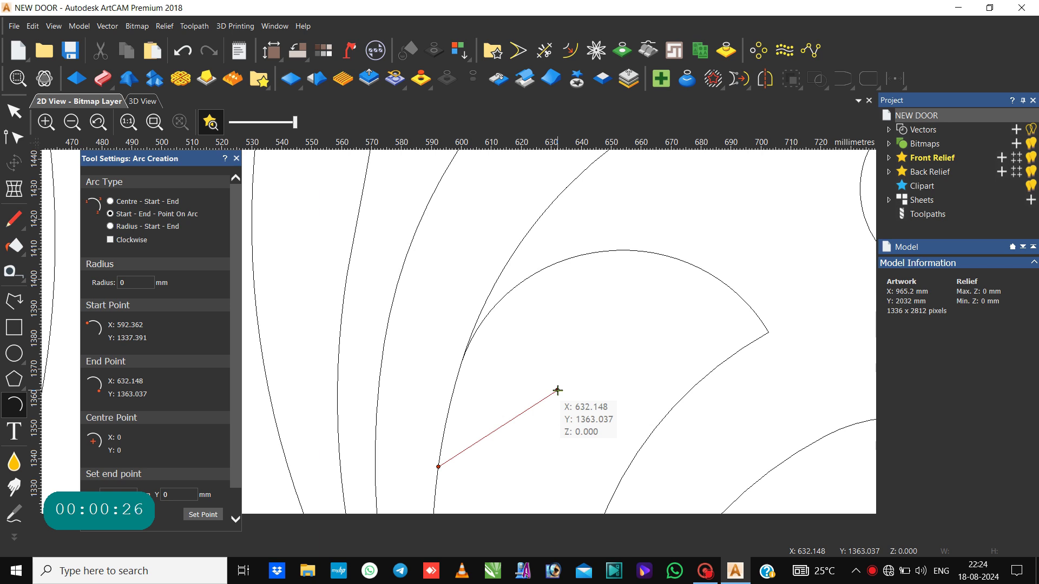
click(536, 421)
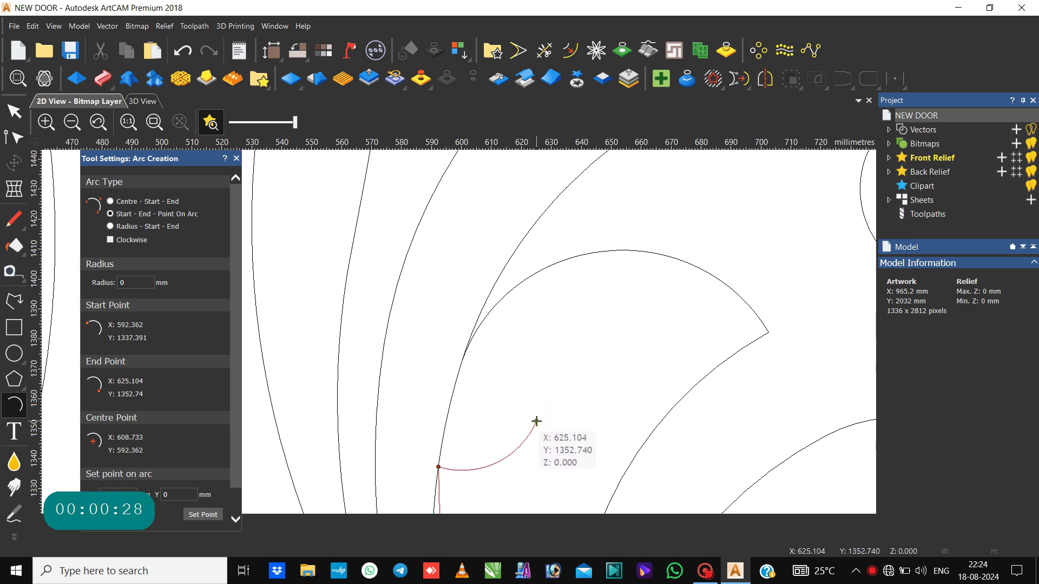
click(496, 424)
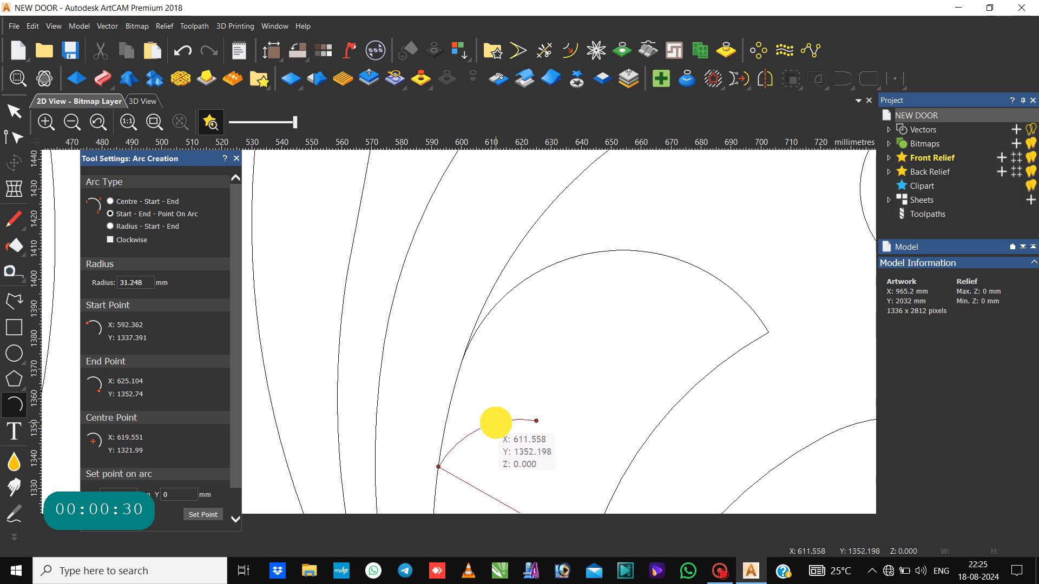
Step: Add a second, downward-bulging arc from the first arc's end, about 22 mm wide with a radius of about 21 mm
click(536, 421)
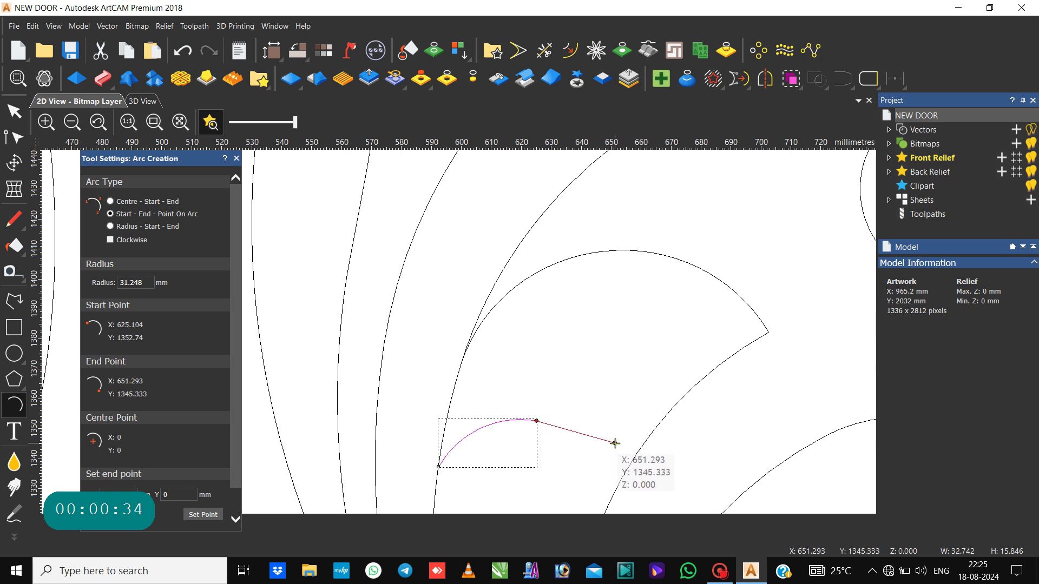
click(601, 457)
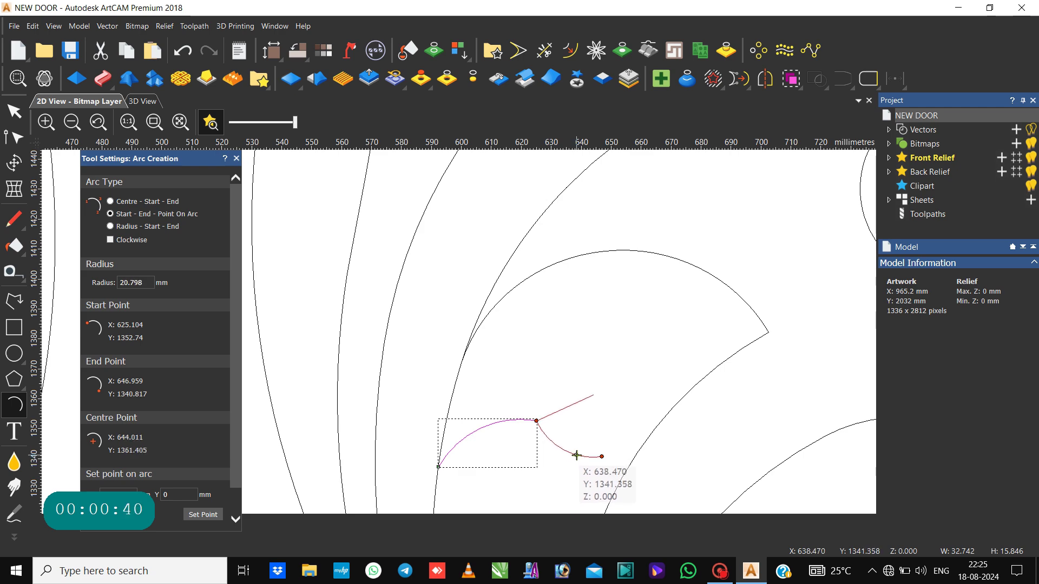
click(576, 456)
key(Escape)
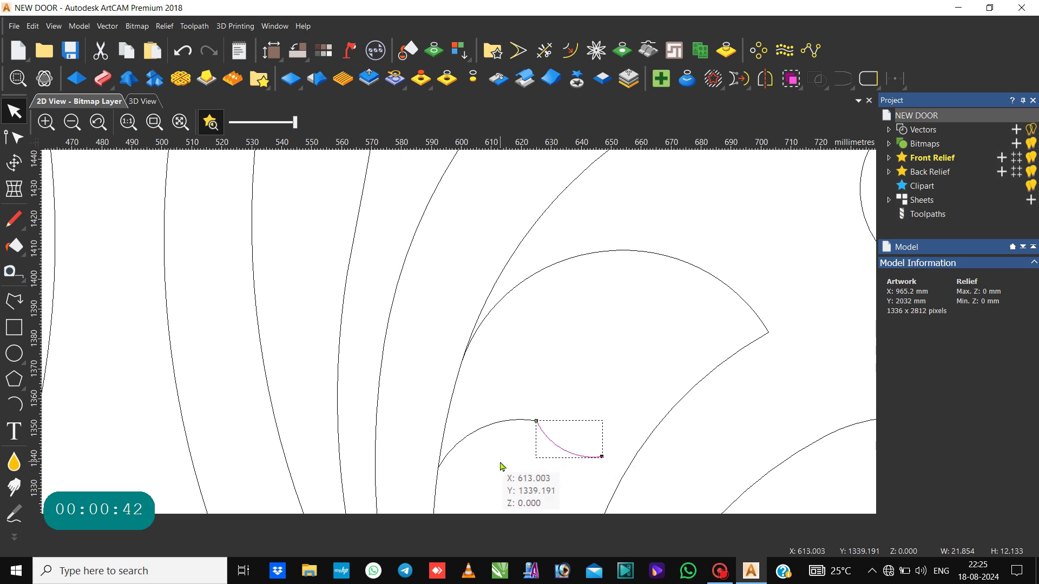
Step: Join the two arcs into a single open vector at their shared endpoint
click(500, 466)
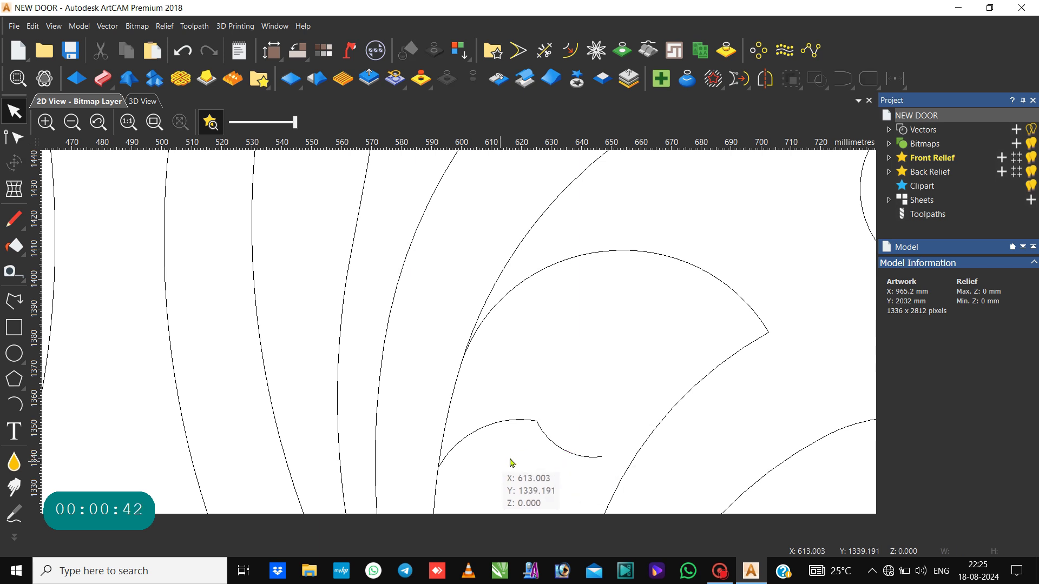
click(551, 440)
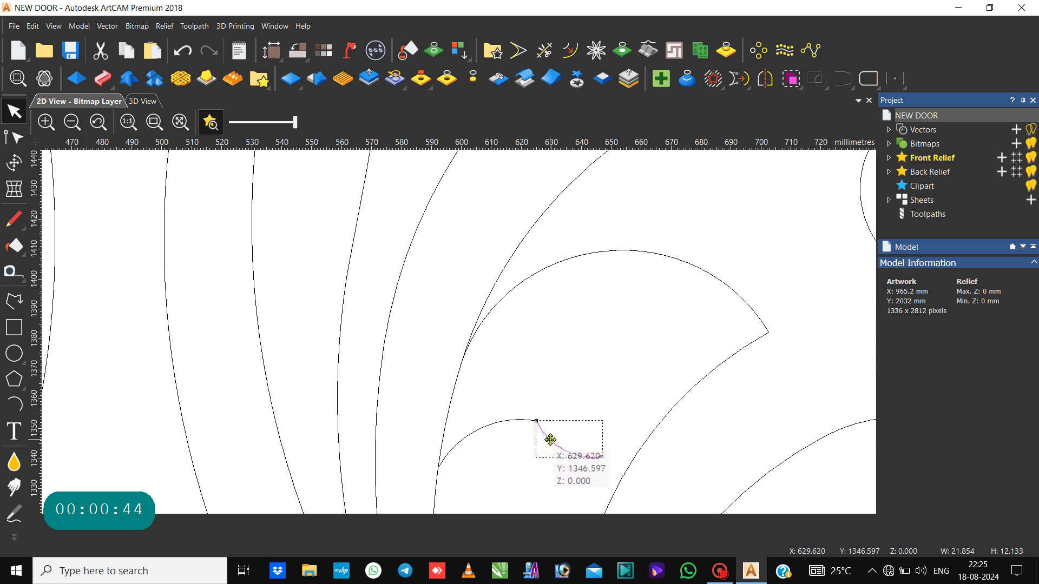
shift+click(498, 425)
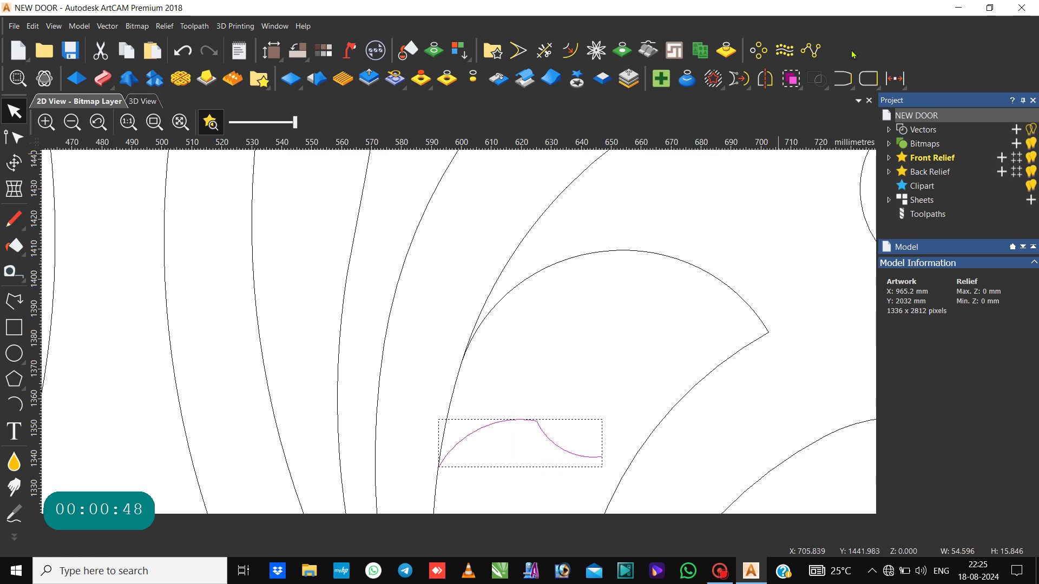
click(842, 78)
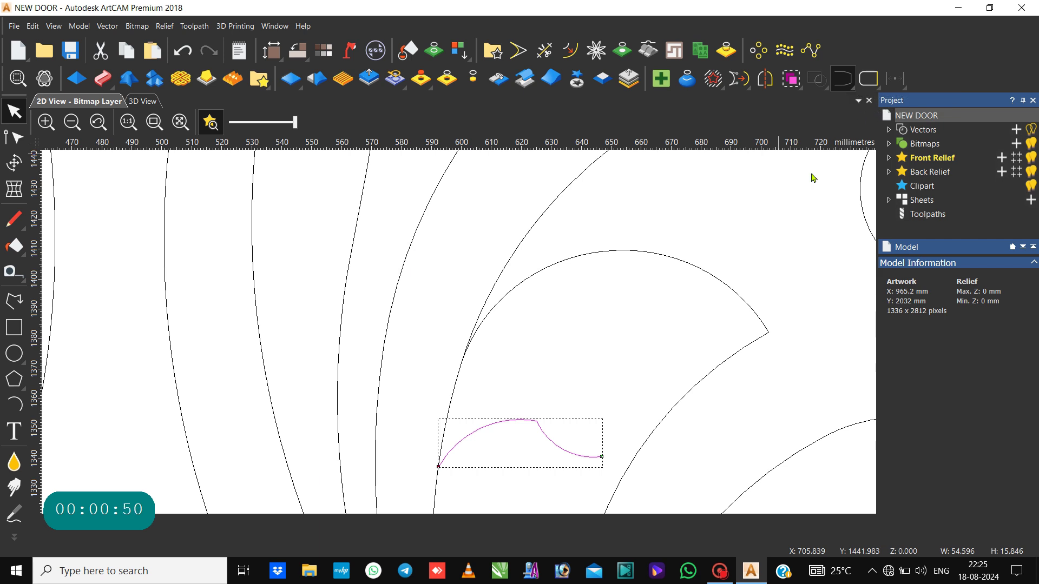
Step: Draw a vertical line about 3.7 mm long down from the right end of the arc profile and join it to the profile
click(23, 309)
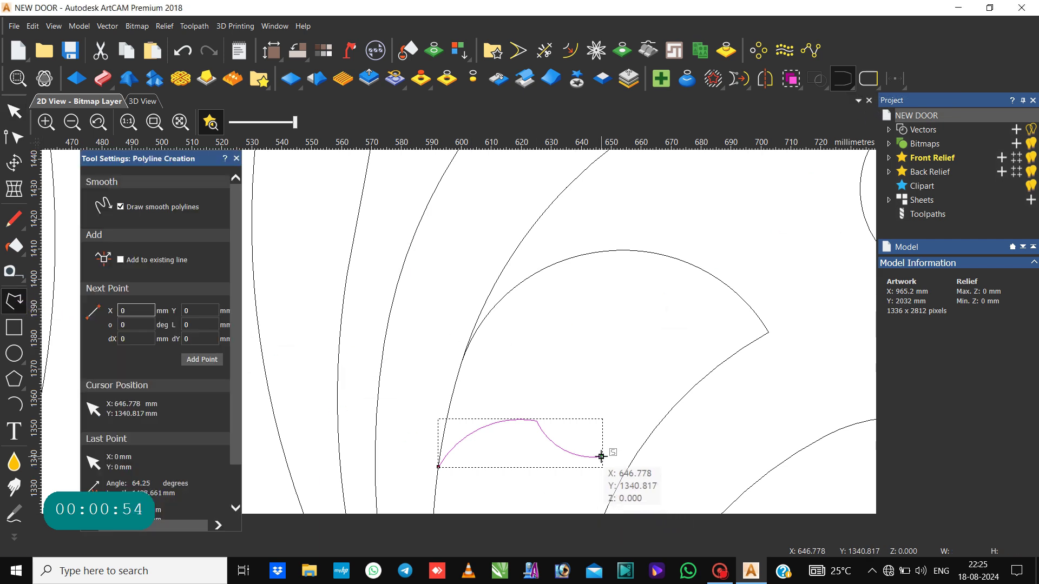
scroll(601, 457, up, 2)
scroll(619, 468, up, 2)
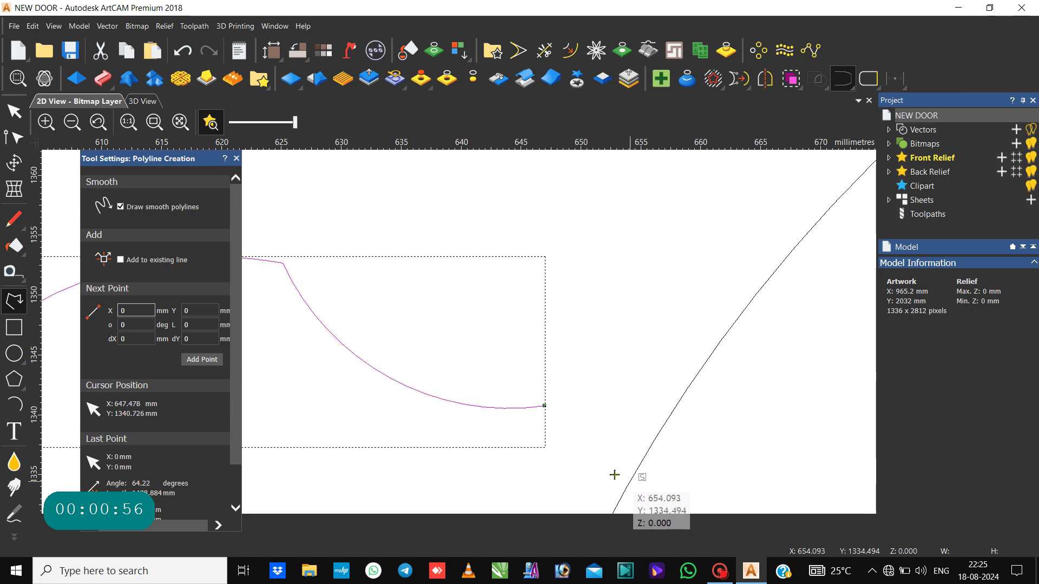
click(546, 404)
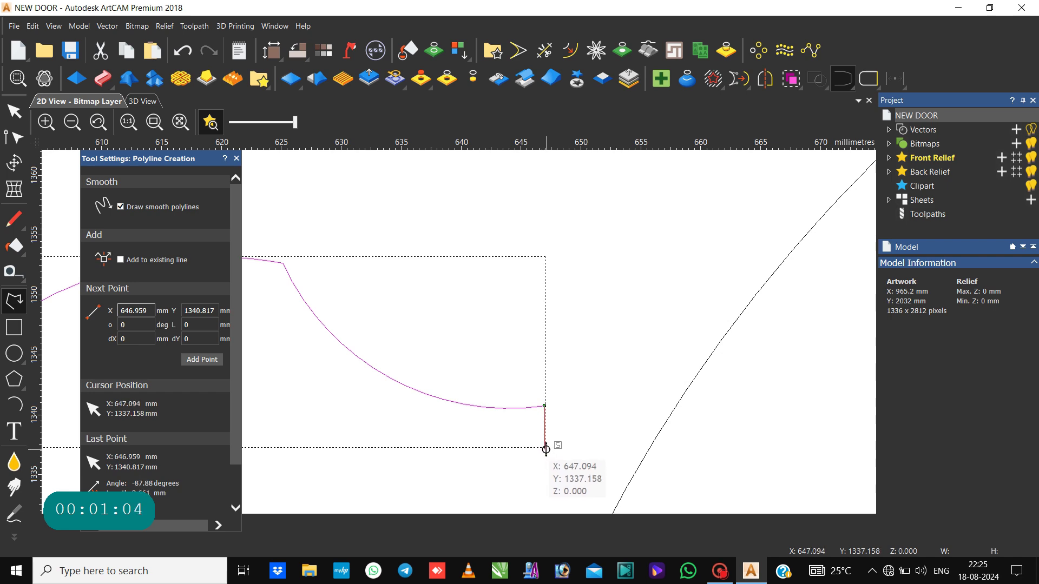
click(545, 449)
right_click(546, 449)
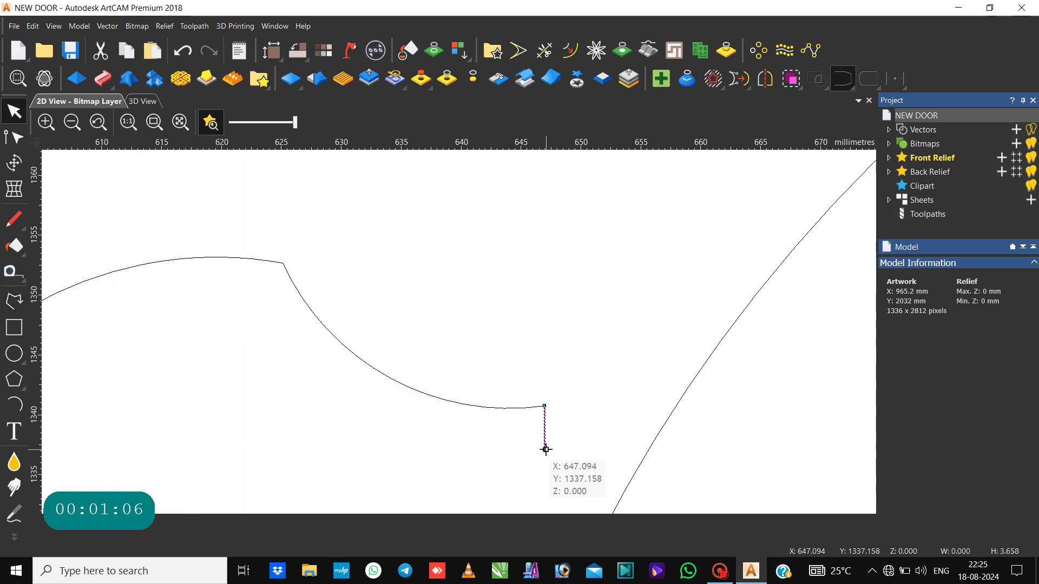
shift+click(508, 408)
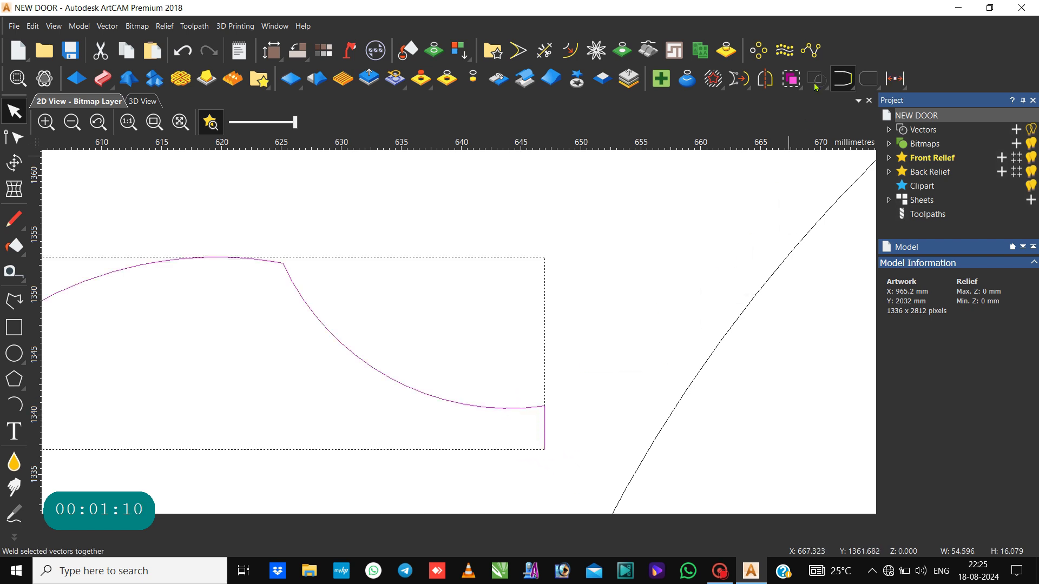
click(838, 86)
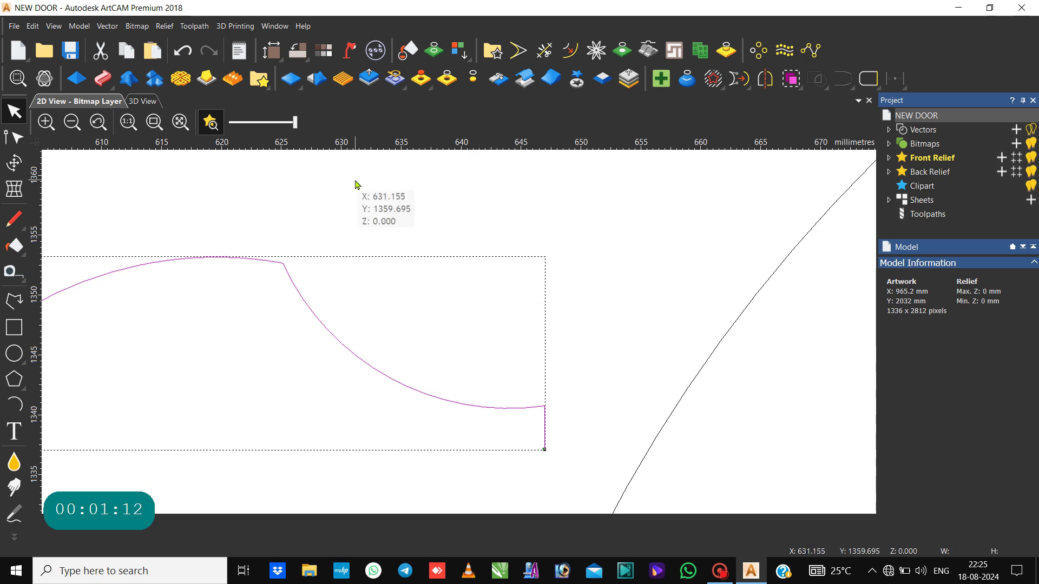
Step: Examine the nodes of the joined profile, especially the start node where it meets the leaf outline
click(180, 123)
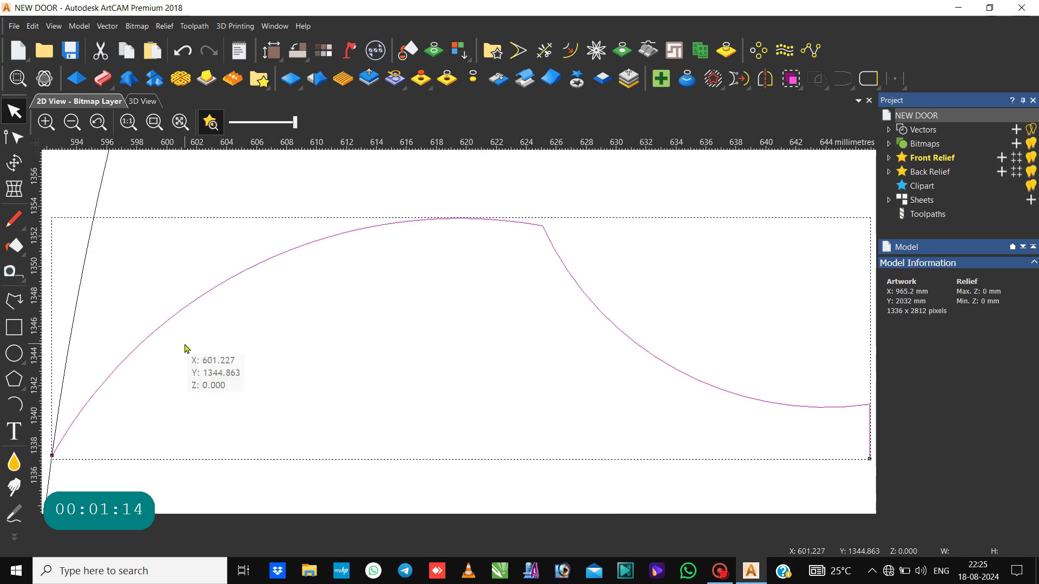
key(n)
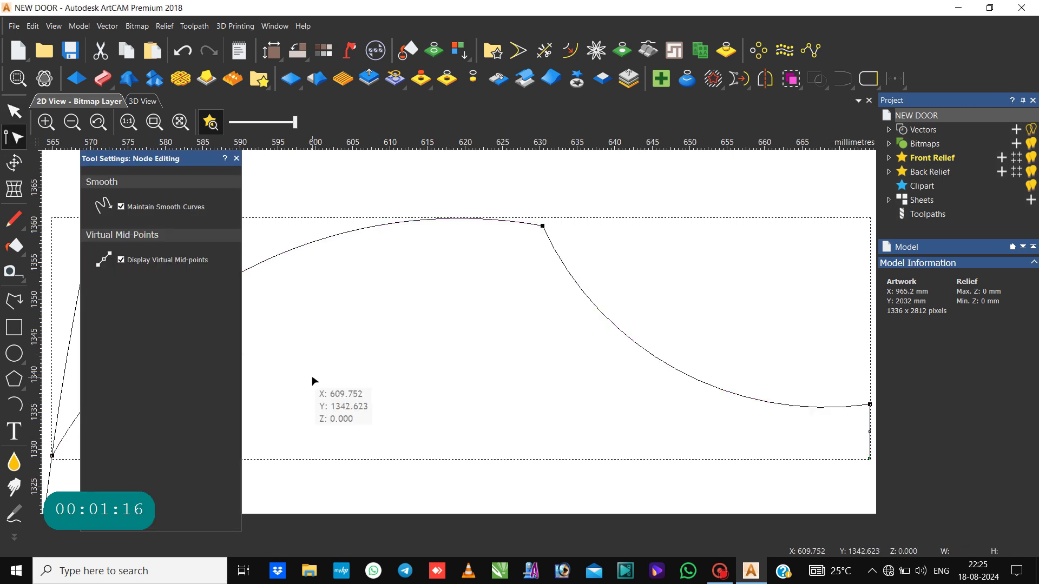
scroll(314, 383, down, 3)
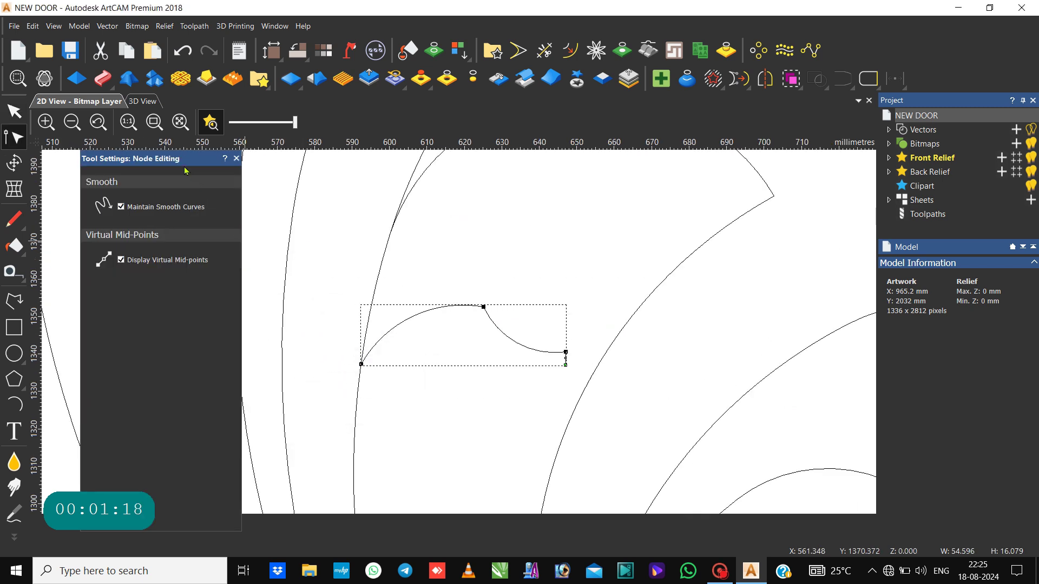
drag(183, 156, 128, 144)
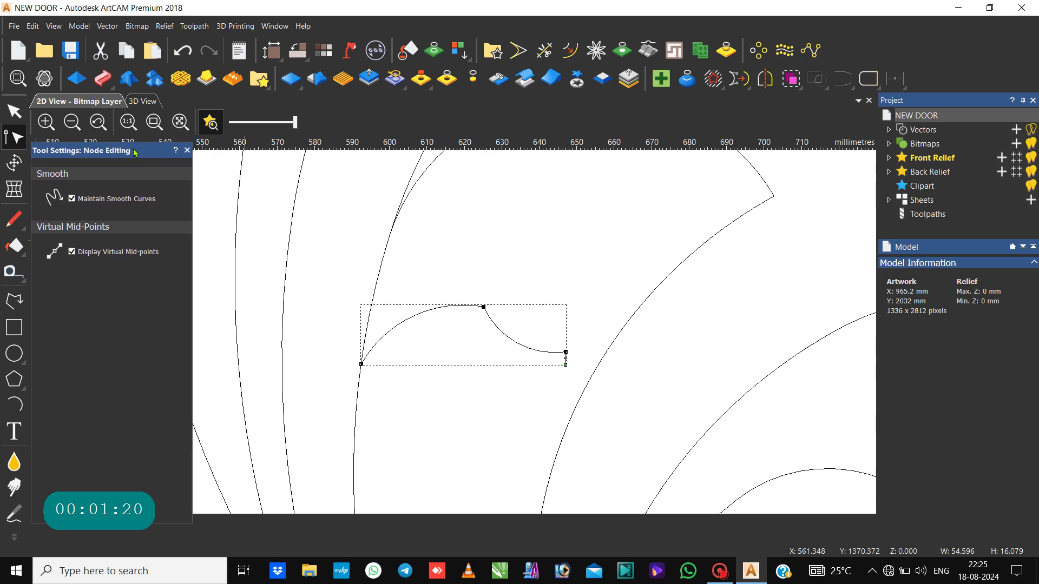
scroll(401, 377, up, 5)
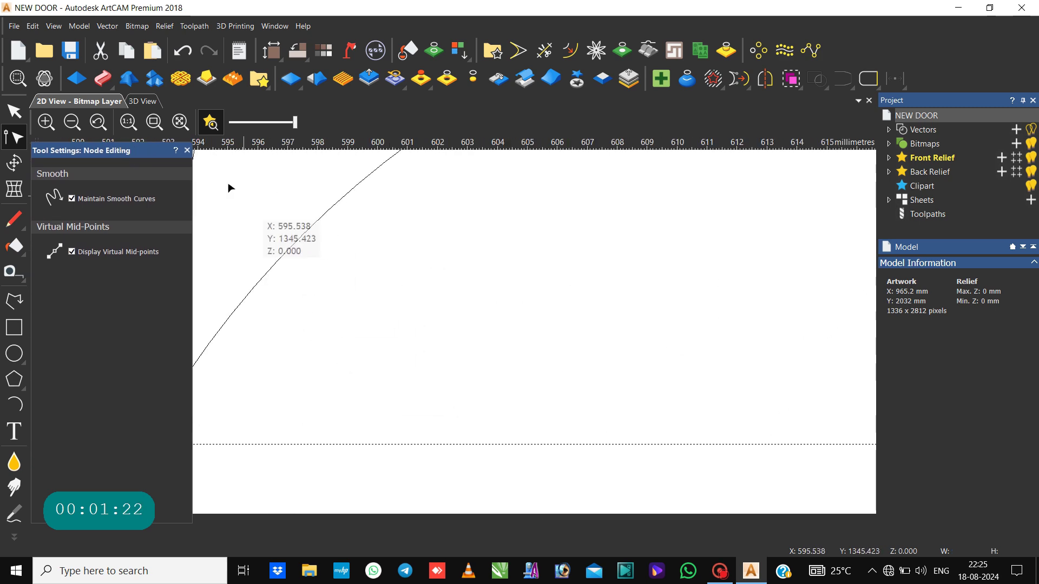
click(186, 126)
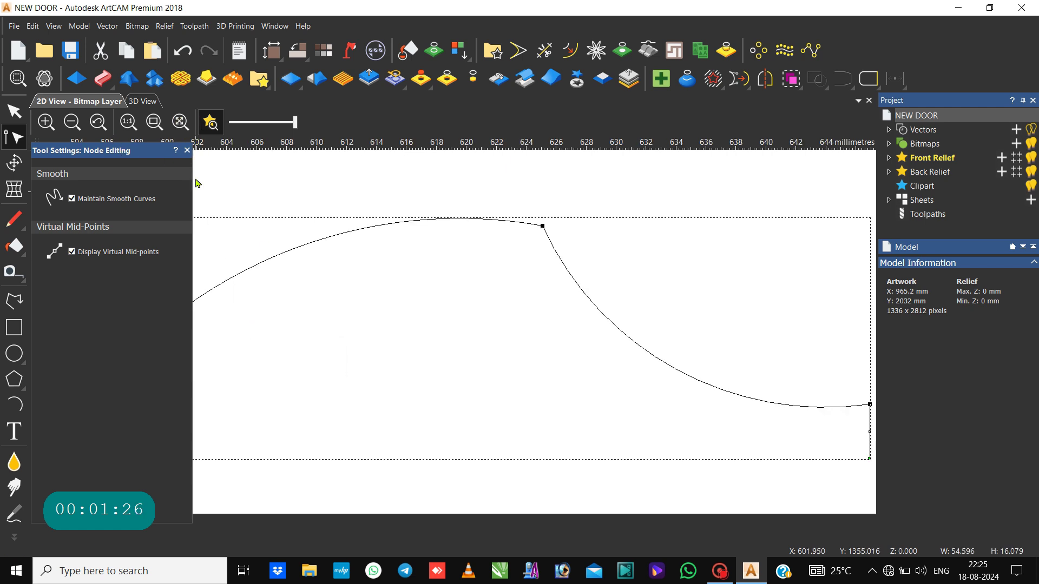
scroll(348, 260, down, 3)
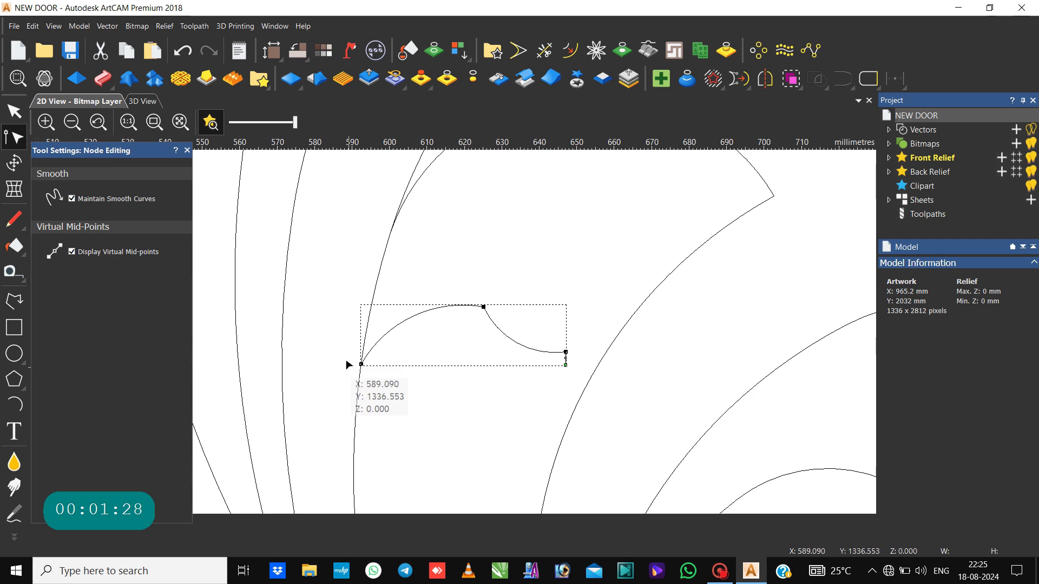
click(361, 364)
scroll(386, 379, up, 3)
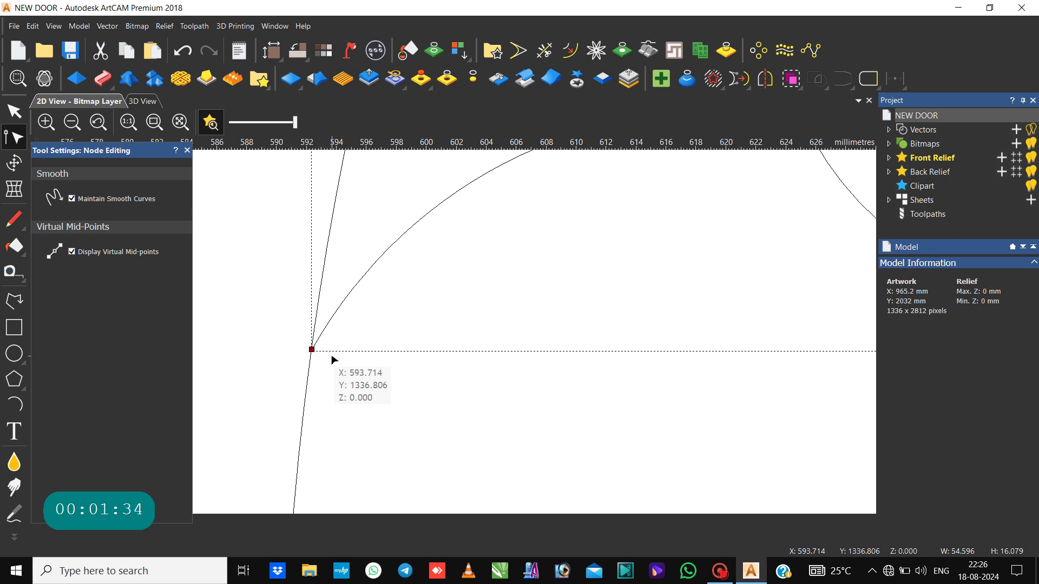
click(305, 324)
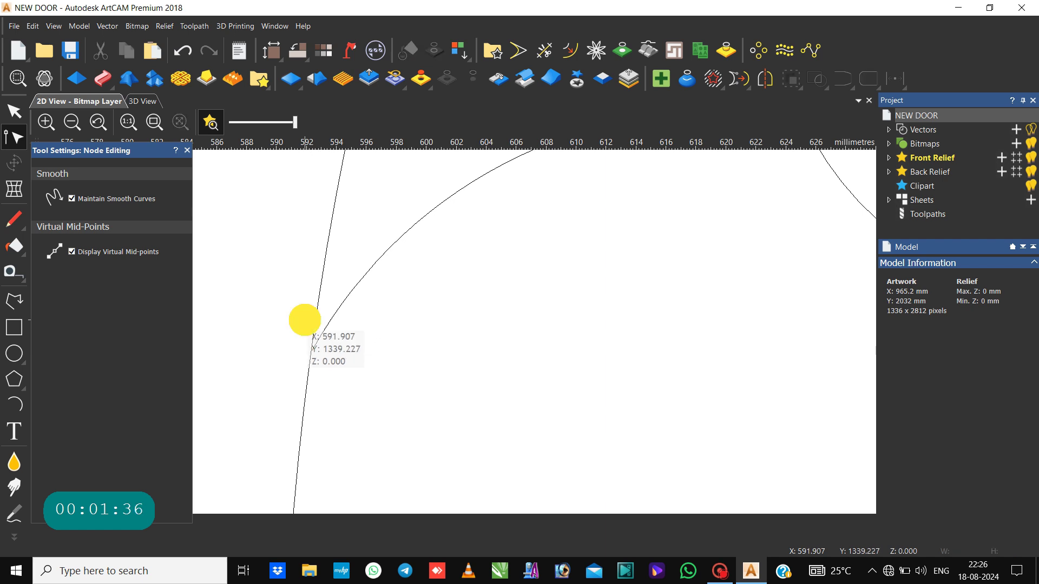
key(n)
scroll(249, 274, down, 3)
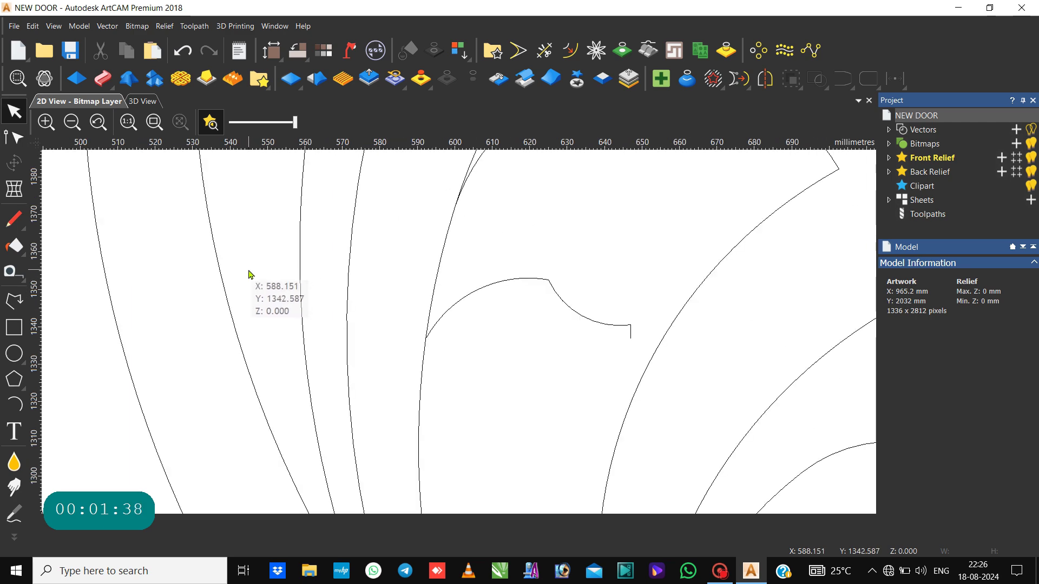
Step: Create a horizontally mirrored copy of the profile on its right side
click(486, 288)
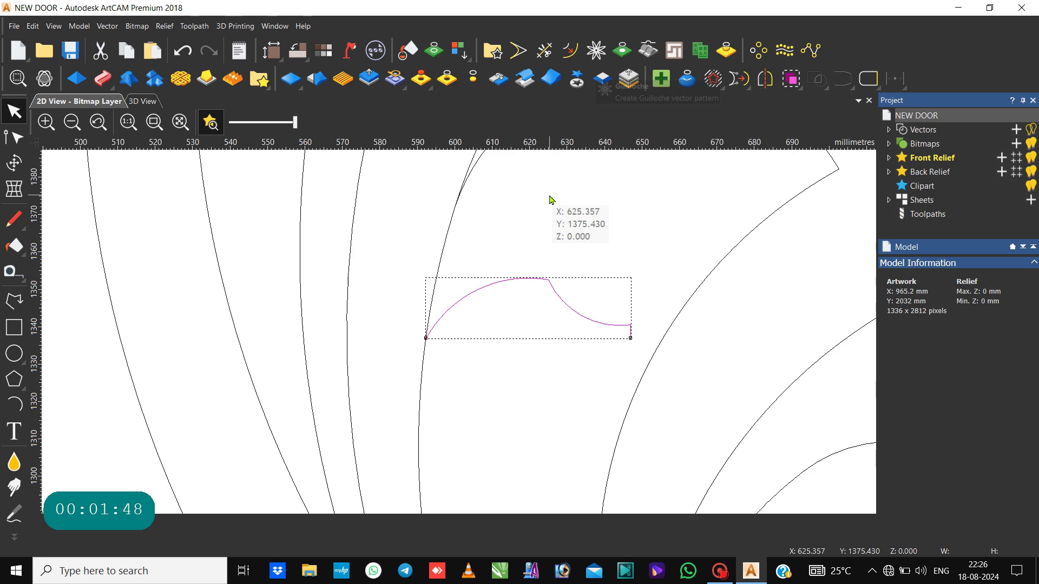
scroll(548, 200, down, 3)
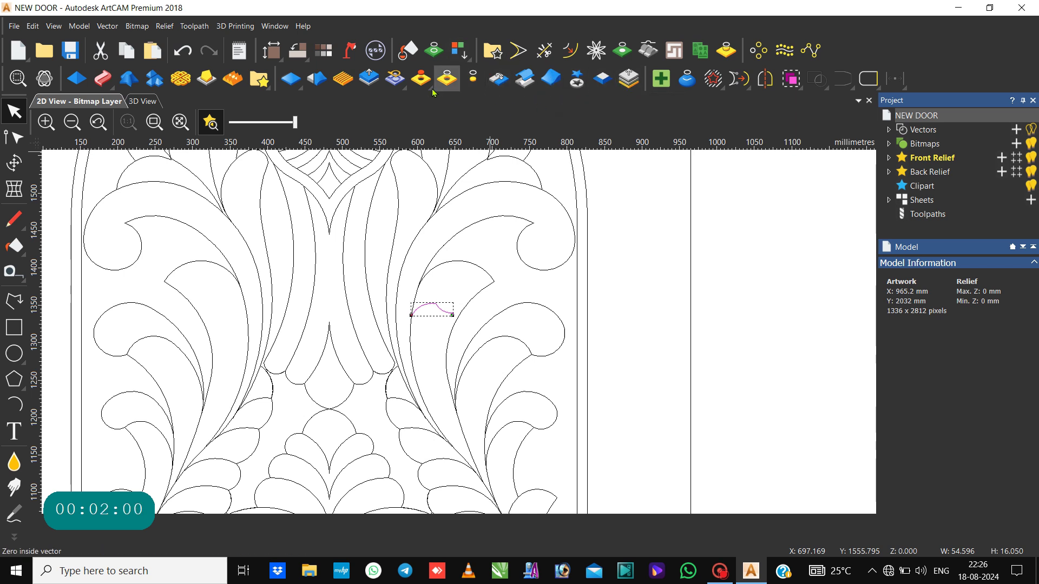
click(765, 79)
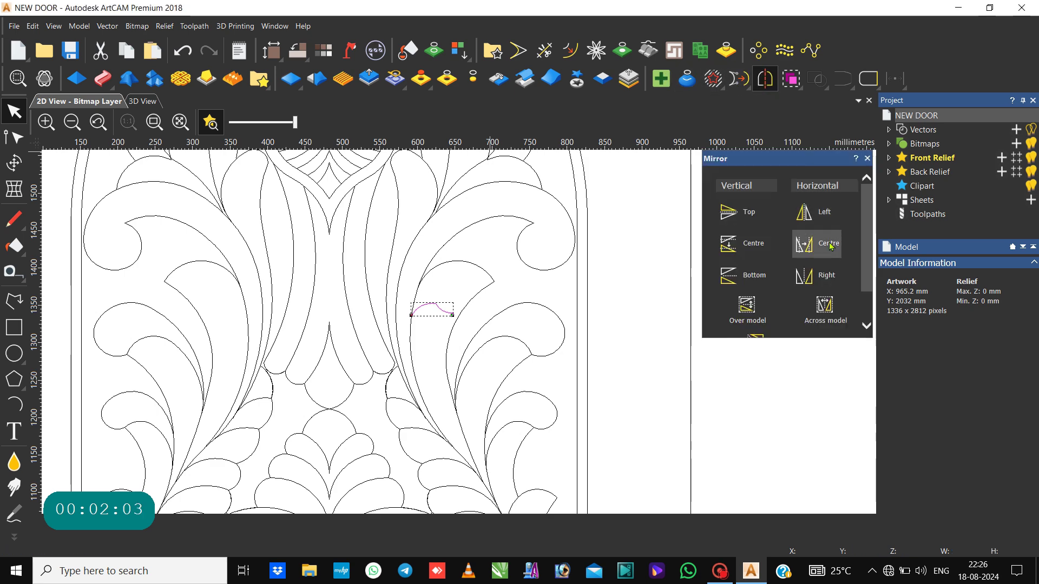
click(821, 278)
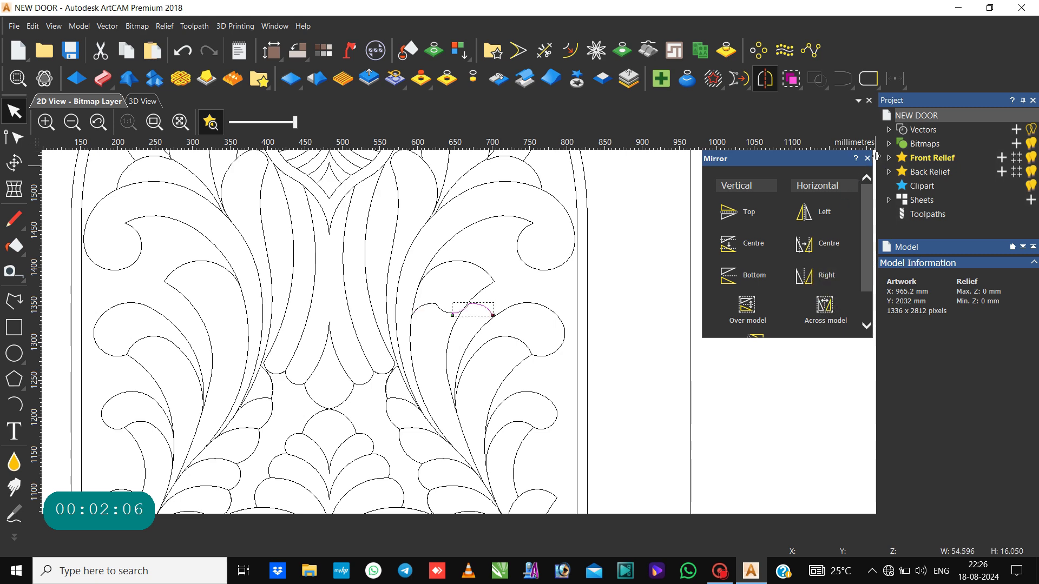
Step: Move both mirrored profile halves together from the upper leaf down to the left edge of the door panel
click(867, 158)
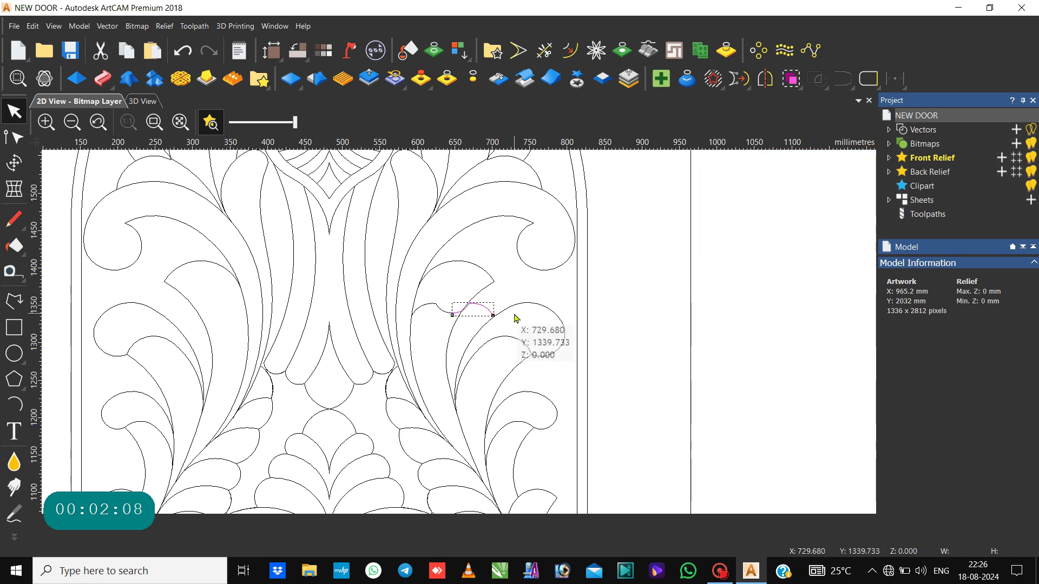
scroll(515, 318, down, 3)
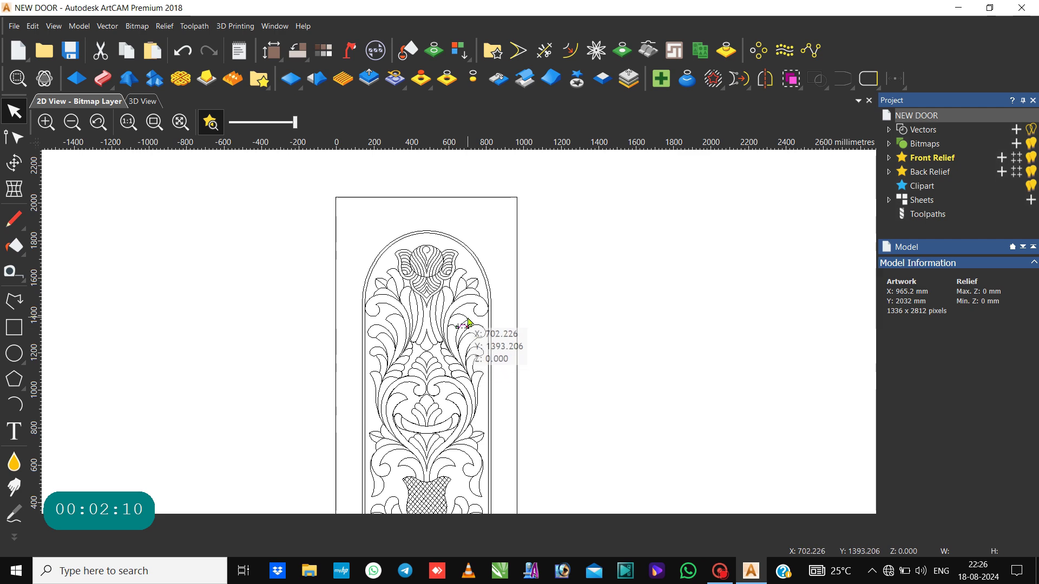
scroll(461, 333, up, 5)
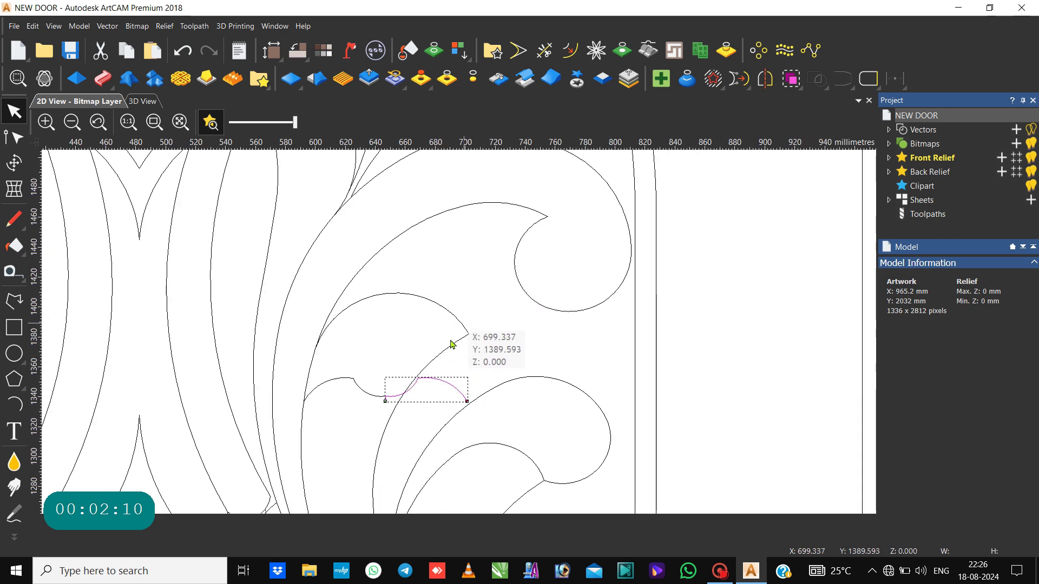
shift+click(368, 391)
scroll(368, 392, down, 8)
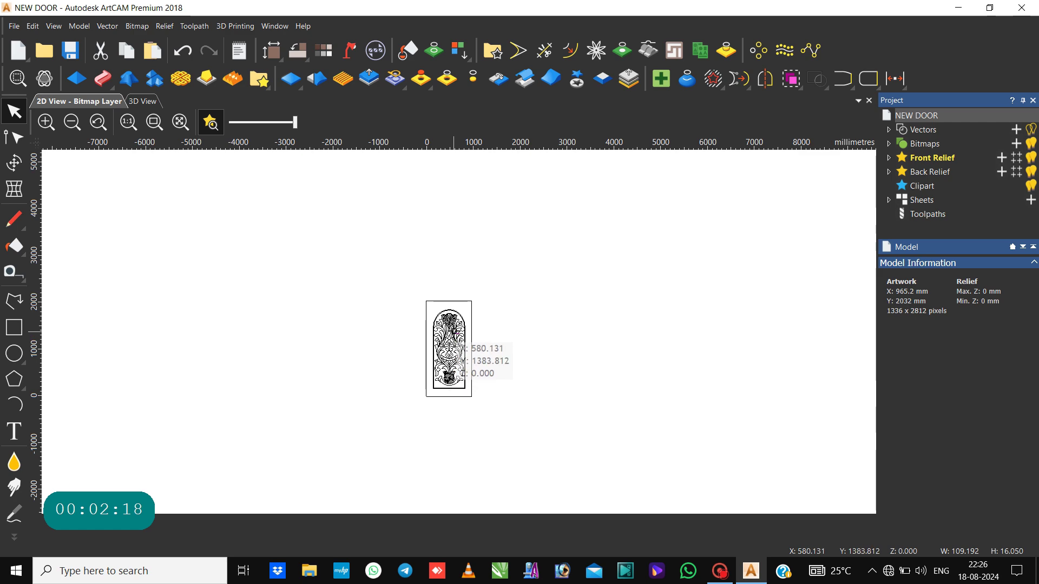
scroll(457, 335, up, 5)
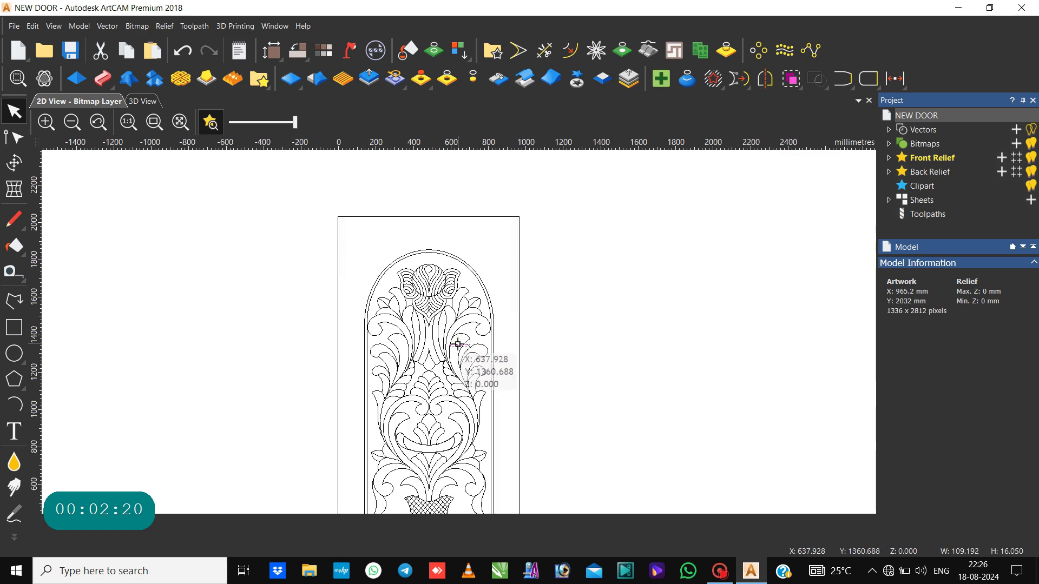
drag(457, 345, 343, 506)
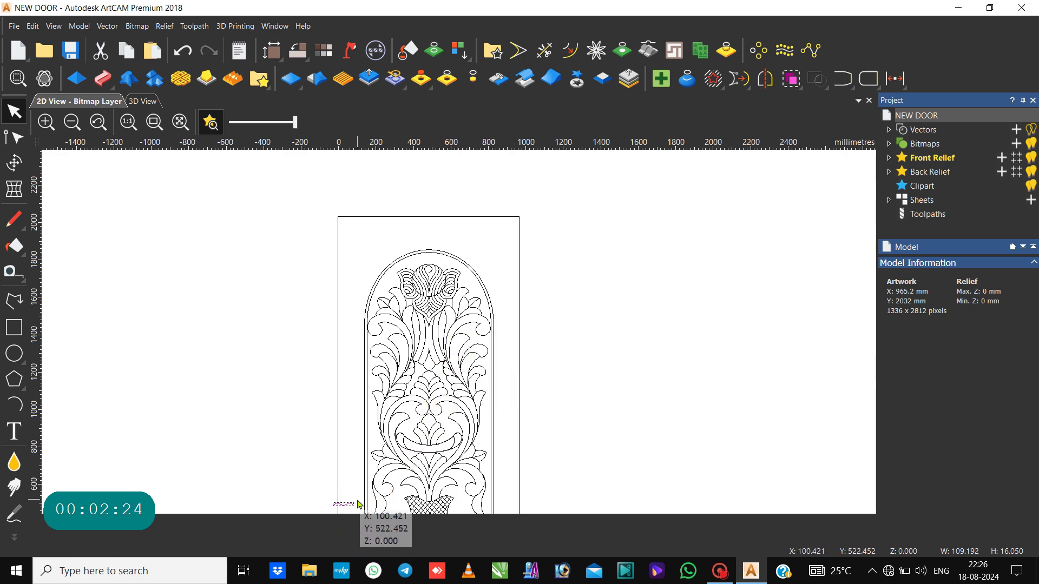
Step: Move the selected profile pair into the empty space between the lower left leaf and the crosshatched vase
scroll(346, 506, up, 5)
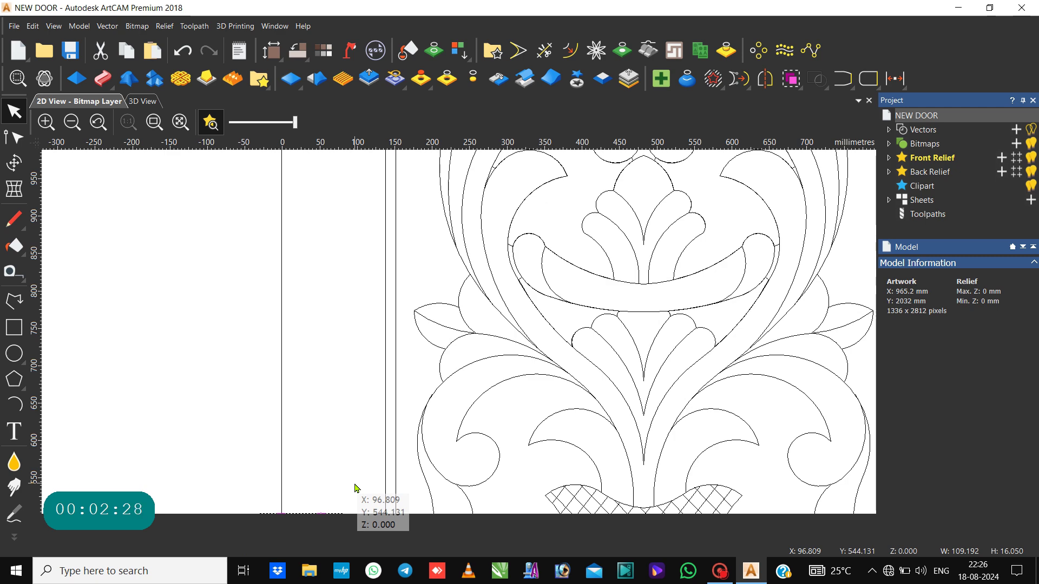
scroll(410, 436, down, 5)
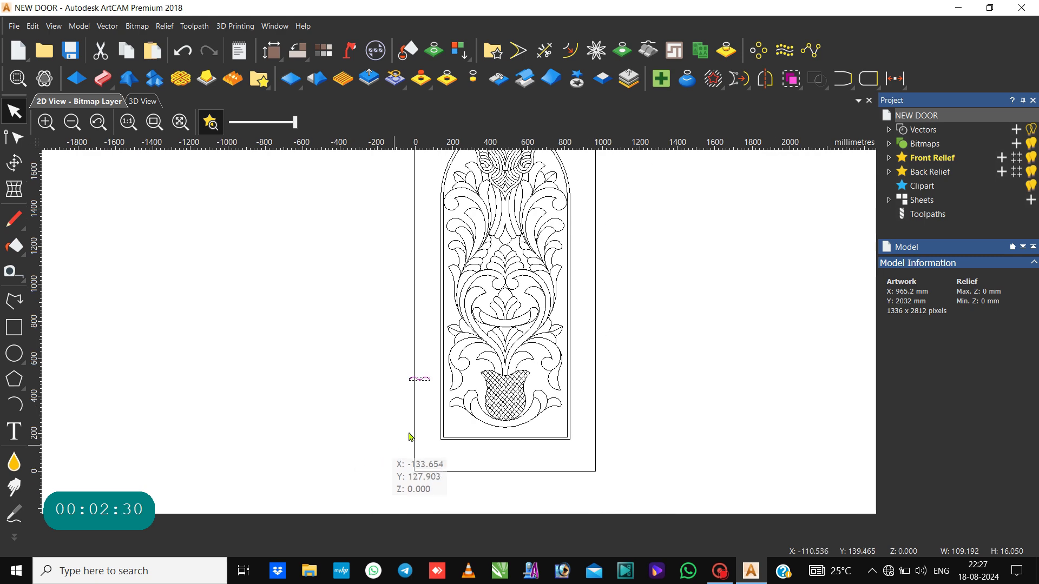
scroll(416, 379, up, 8)
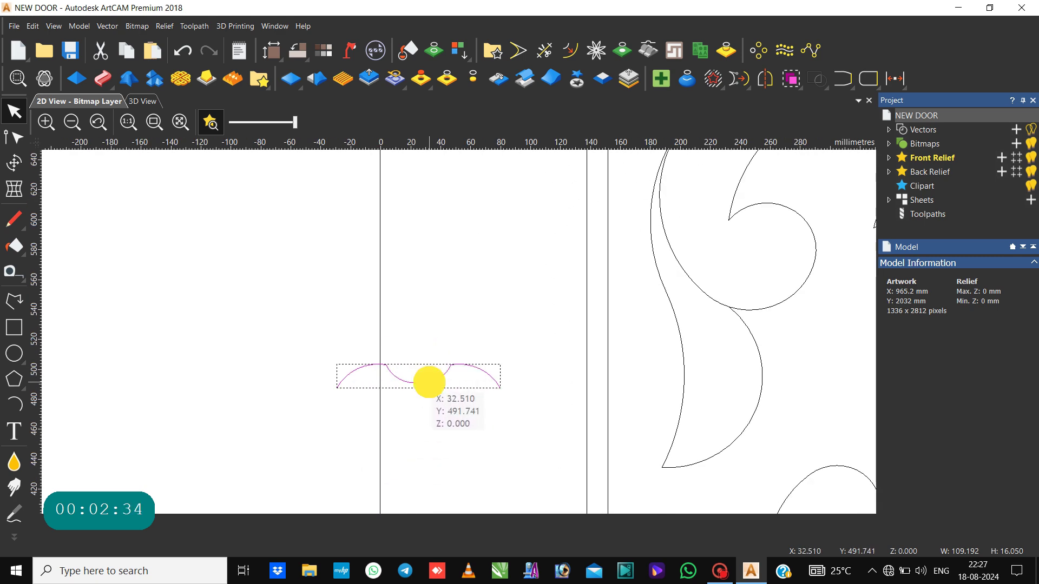
drag(429, 382, 856, 377)
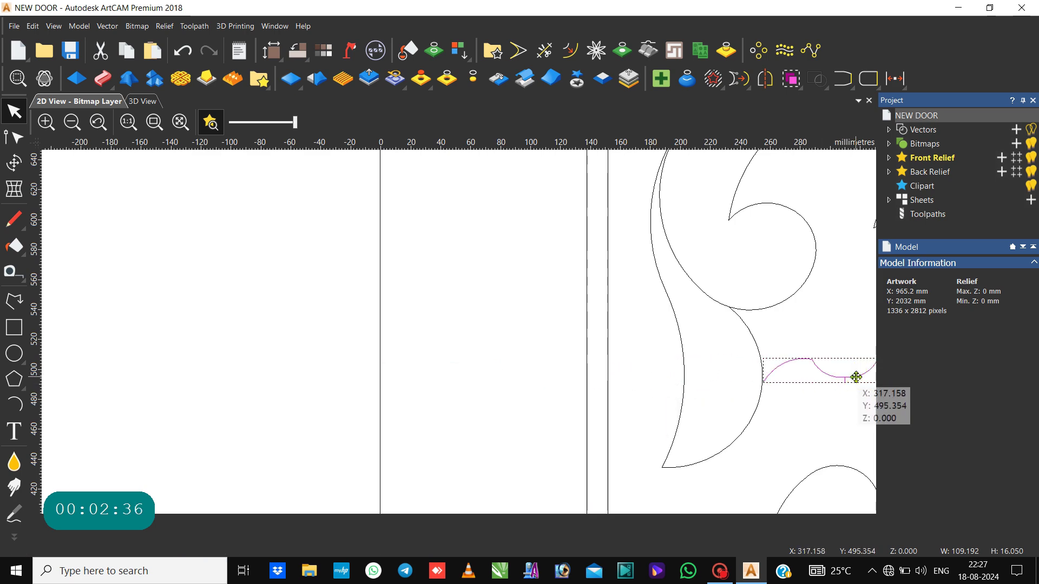
scroll(844, 381, down, 4)
scroll(647, 349, up, 2)
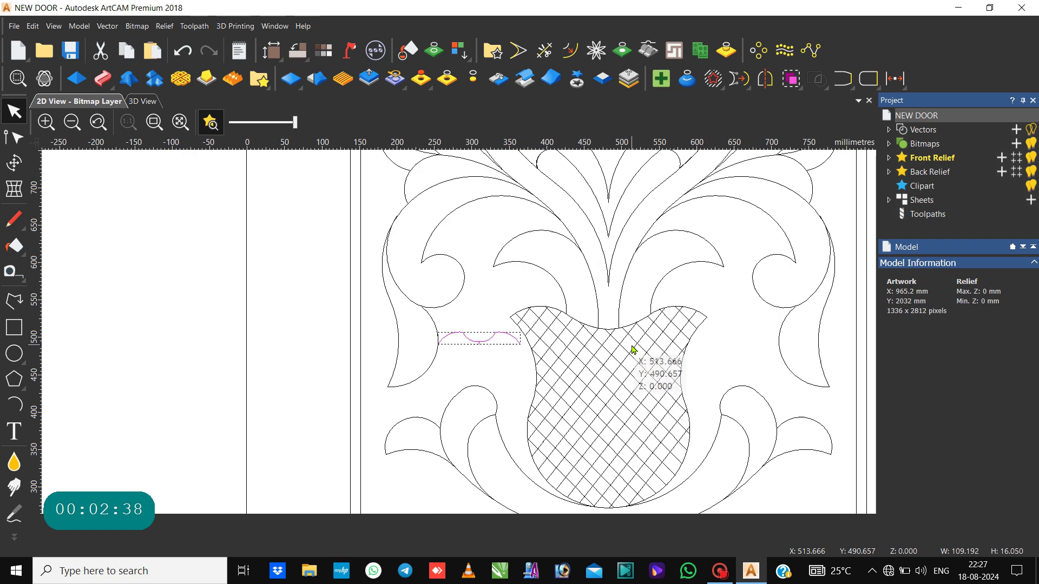
click(493, 391)
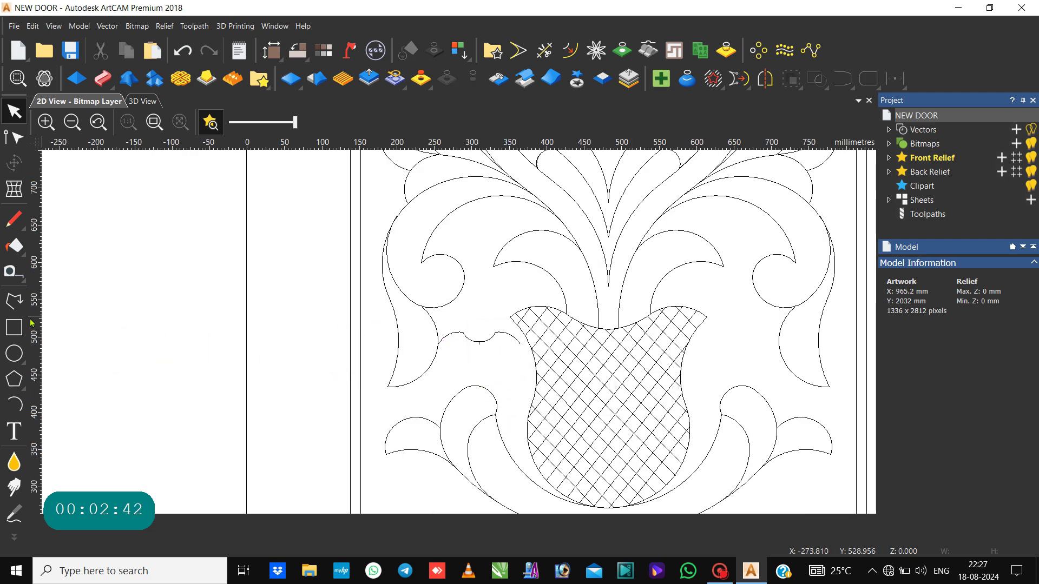
Step: Draw a rectangle about 133 mm wide and 35 mm high across the left border lines, level with the vase
click(14, 326)
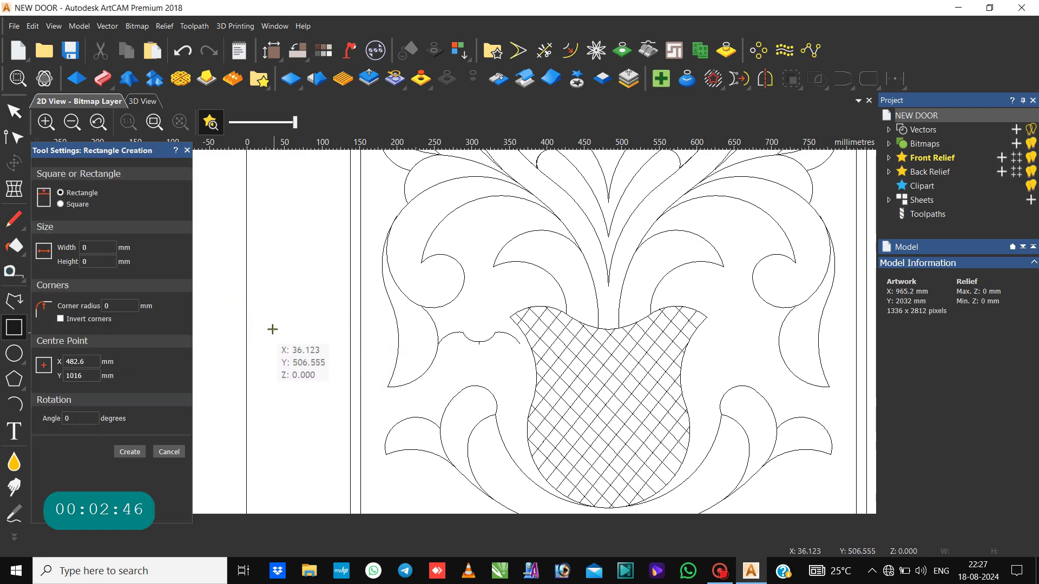
drag(270, 325, 370, 355)
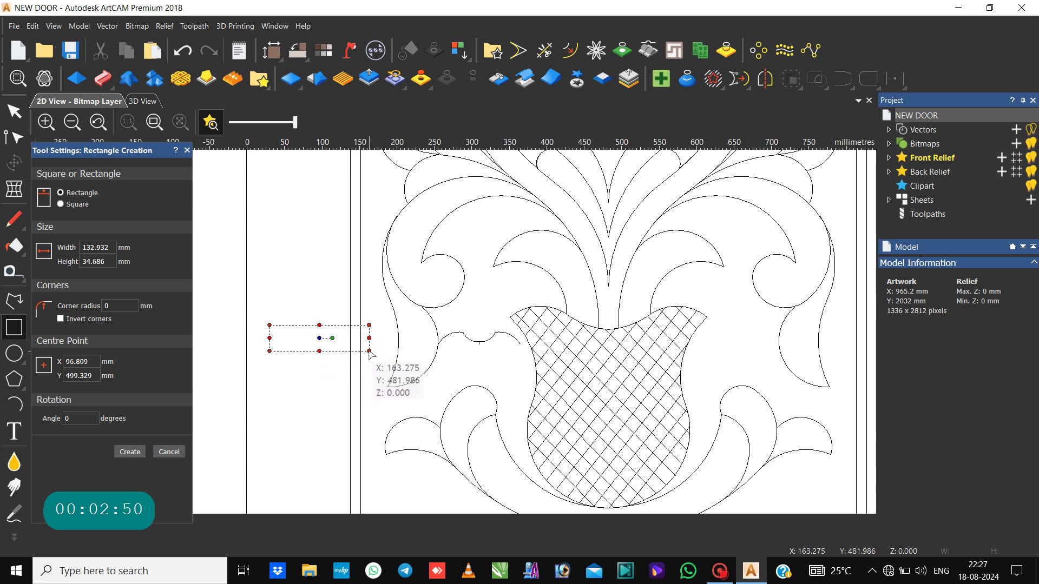
click(129, 452)
click(165, 452)
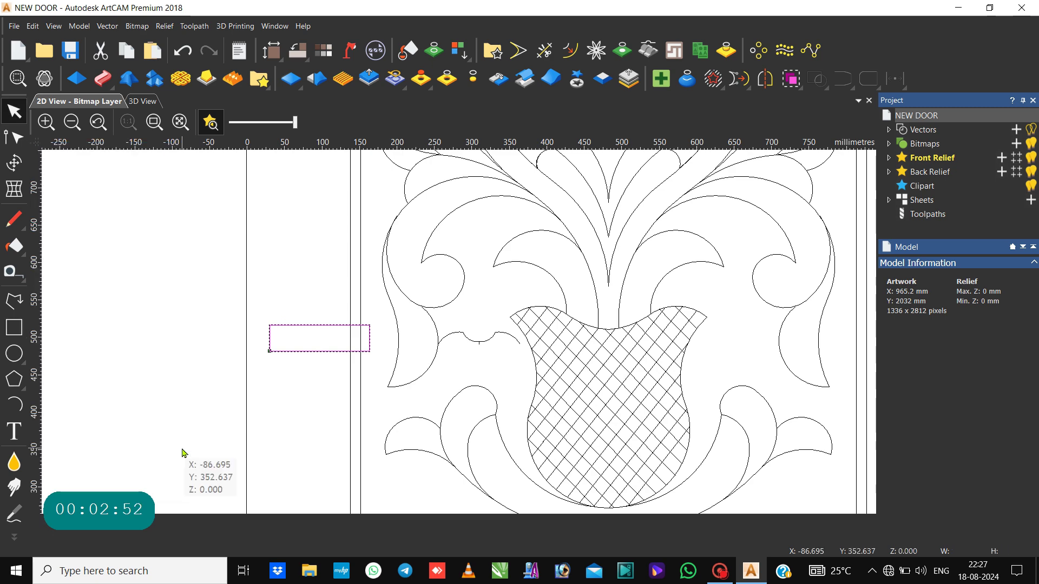
Step: Remove the new rectangle's bottom side to leave an open three-sided vector
key(n)
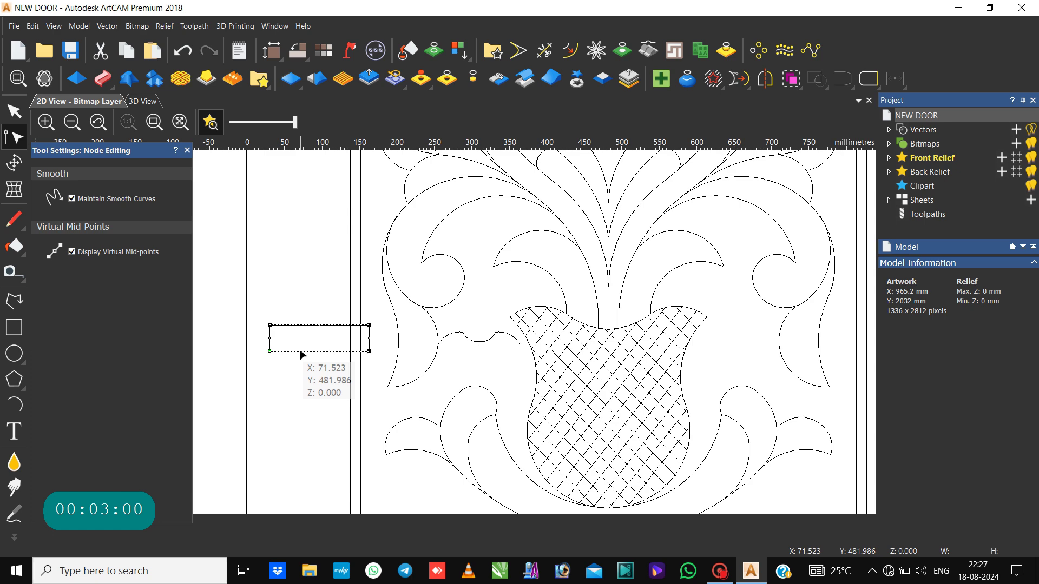
click(300, 352)
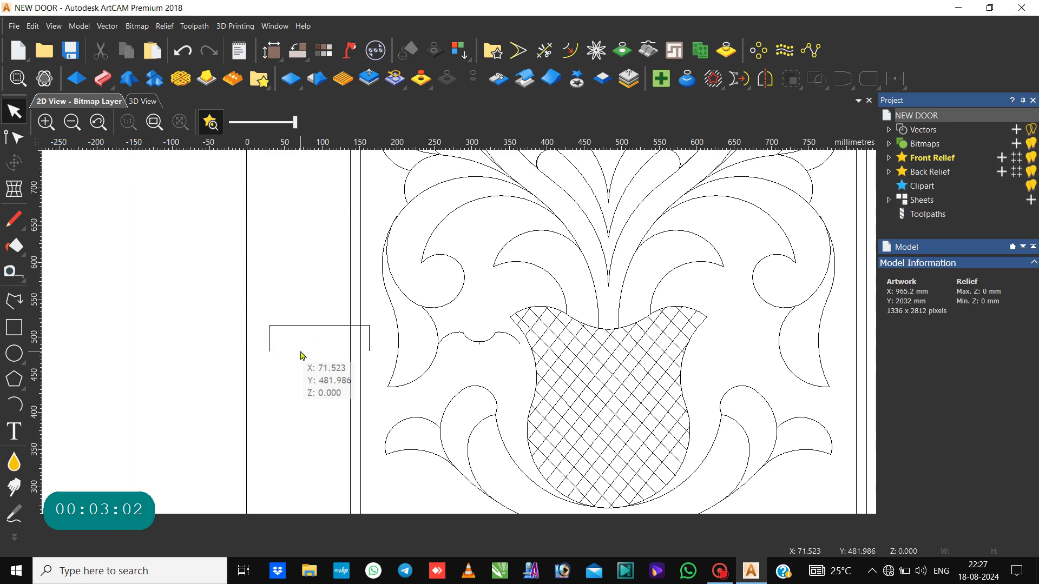
click(302, 324)
click(303, 329)
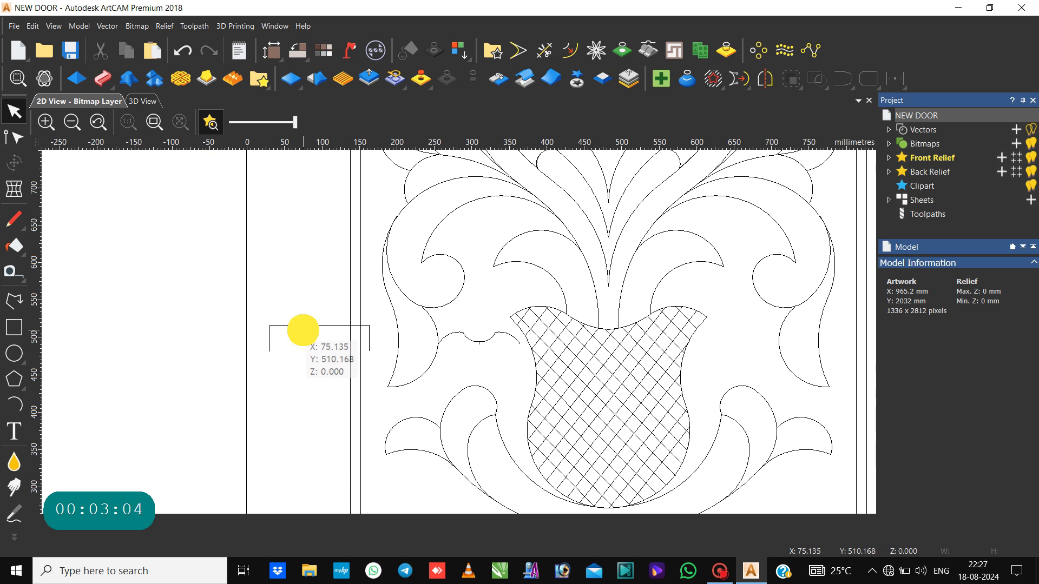
click(303, 327)
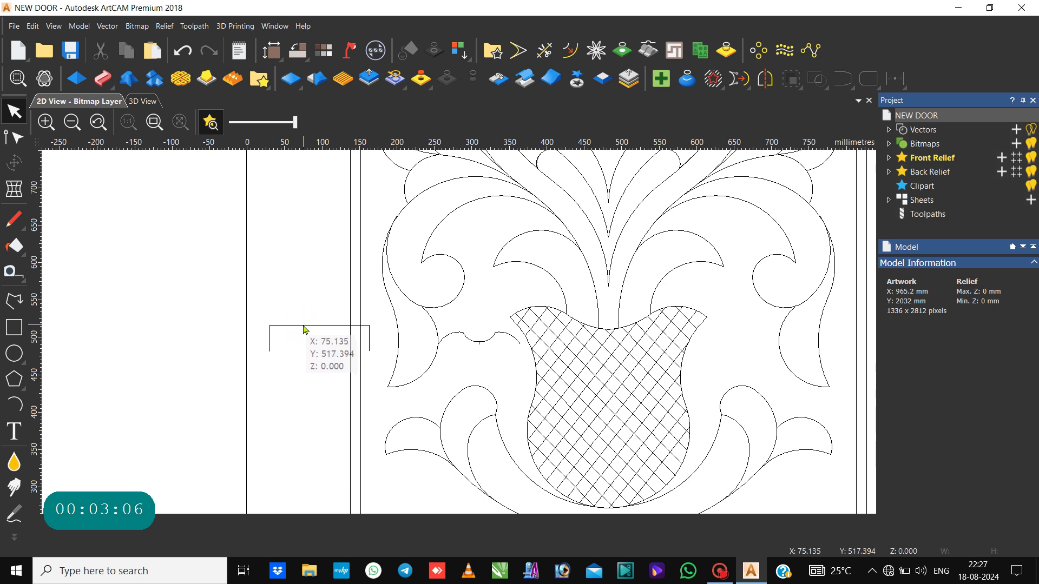
Step: Bring the open vector's top-left node down near its lower left end and reshape the top span into a shallow arc
double_click(303, 326)
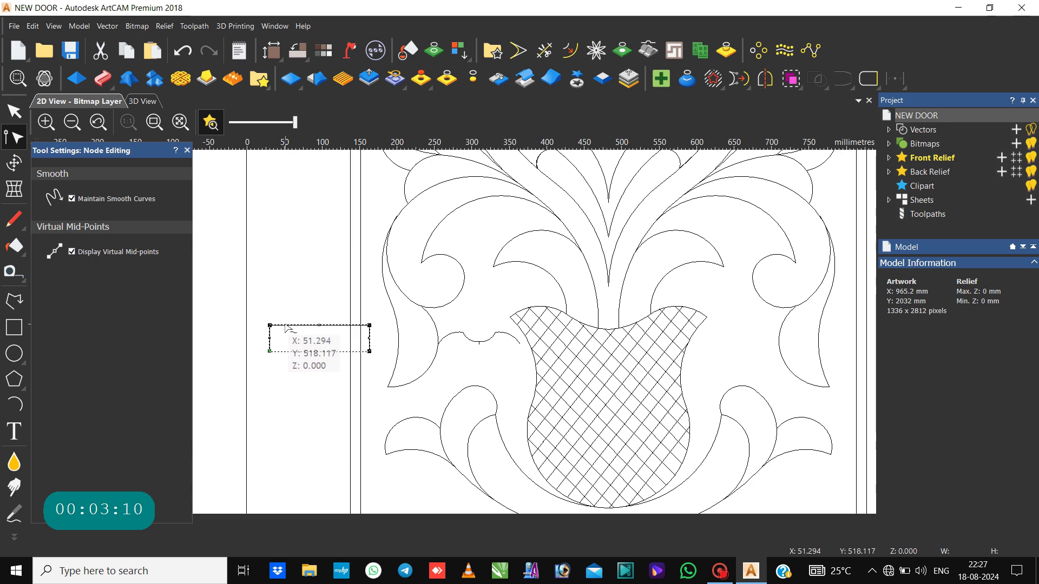
drag(238, 303, 296, 354)
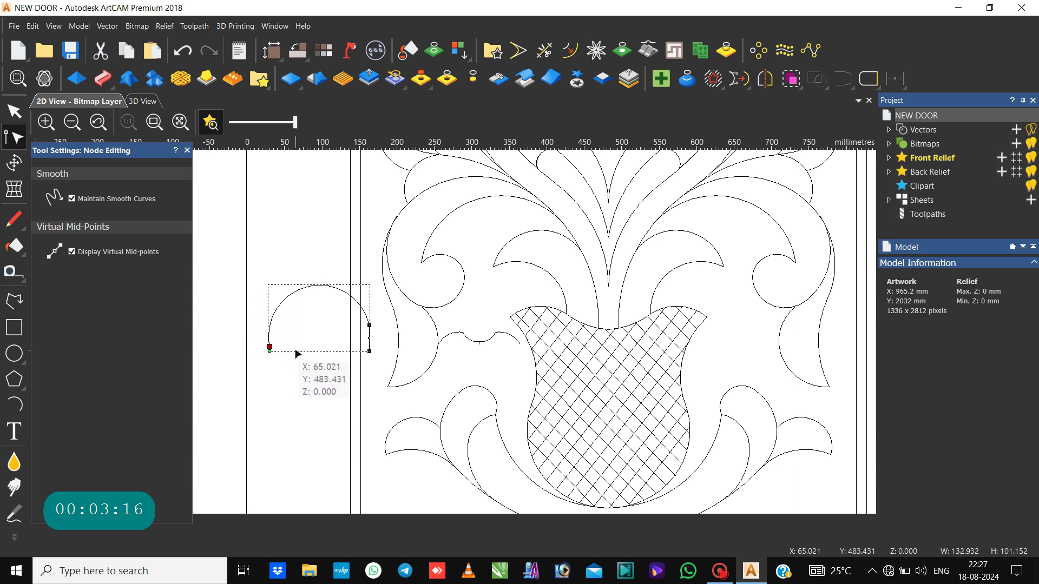
key(s)
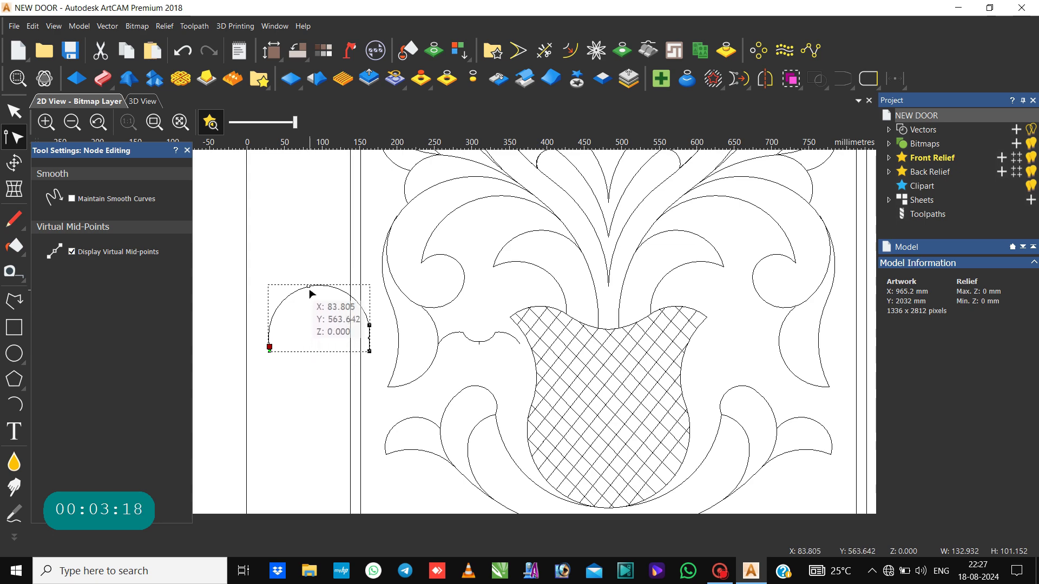
drag(319, 322, 315, 327)
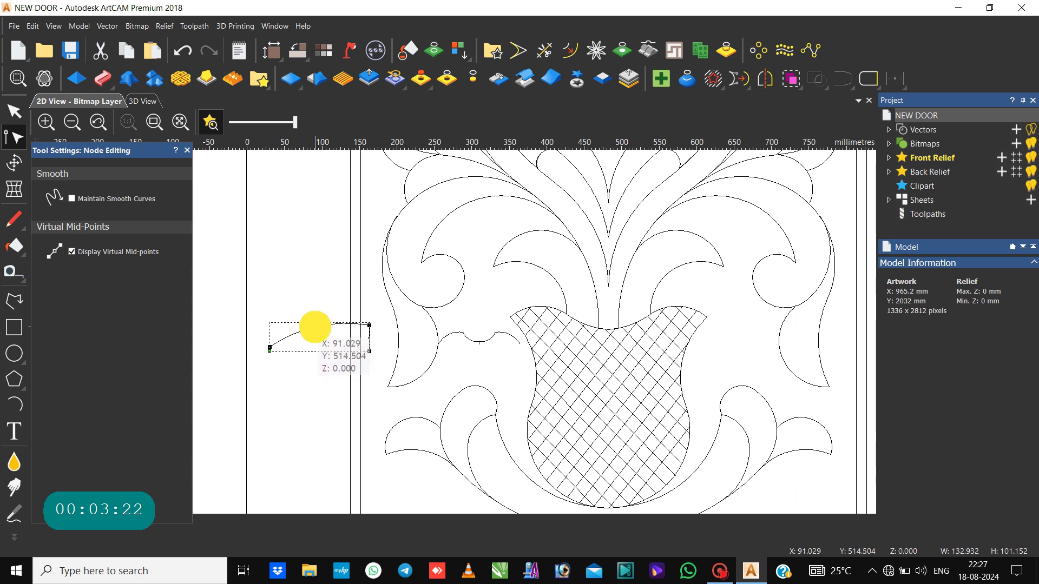
click(387, 345)
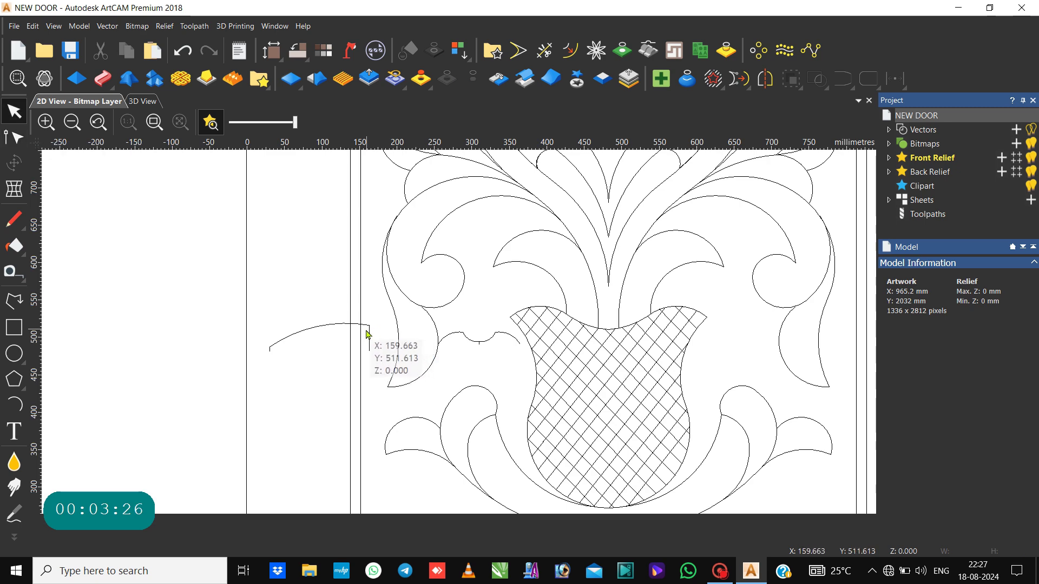
Step: Create a horizontally mirrored copy of the new arc profile on its left side
click(370, 330)
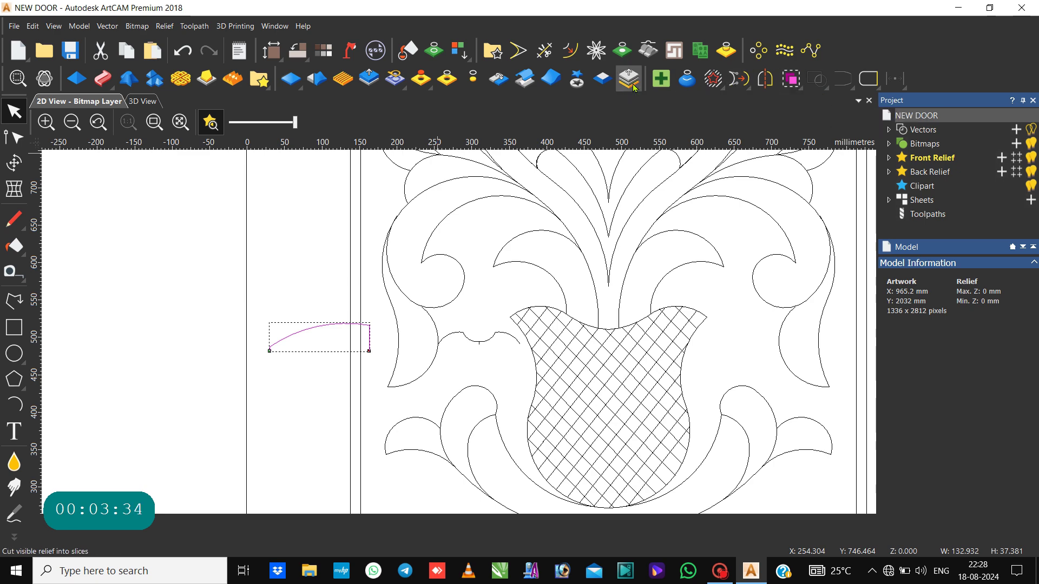
click(739, 81)
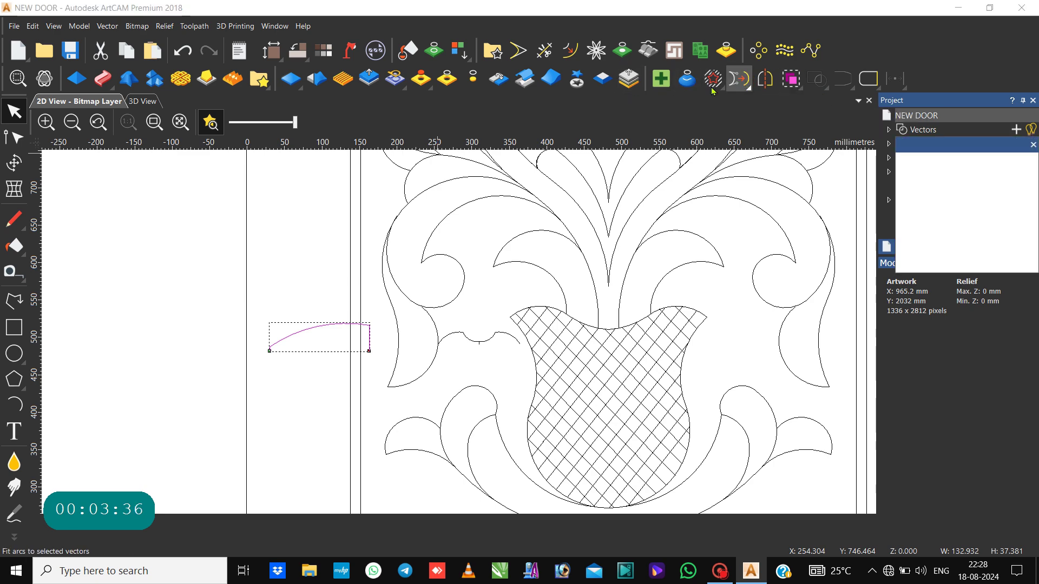
click(1031, 145)
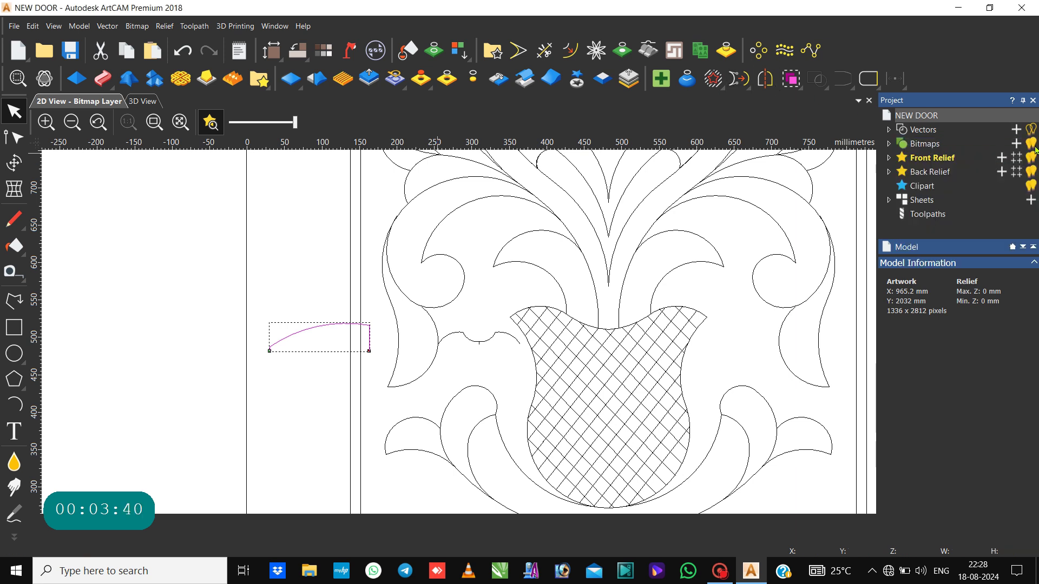
click(766, 75)
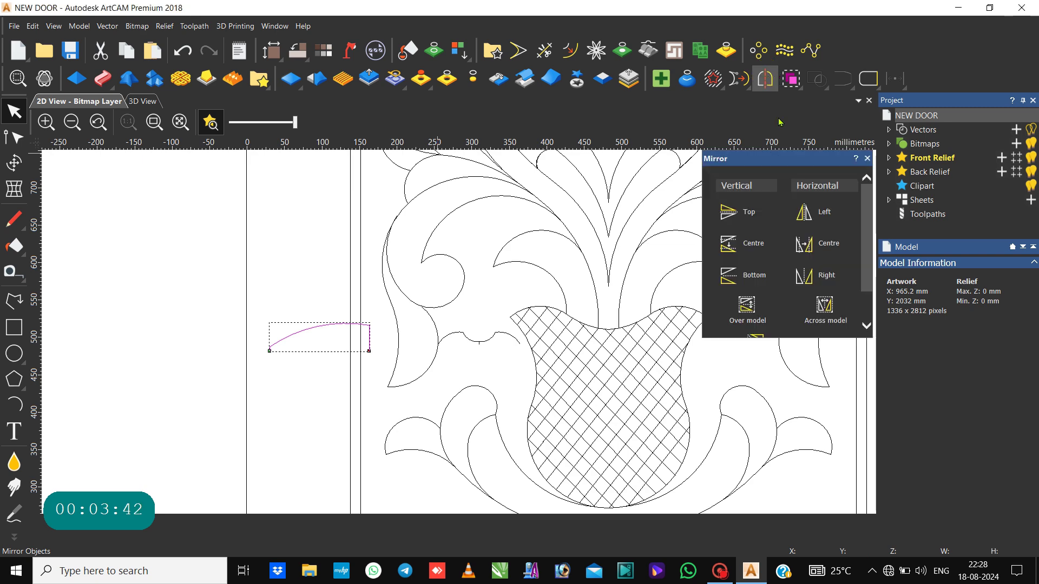
click(814, 215)
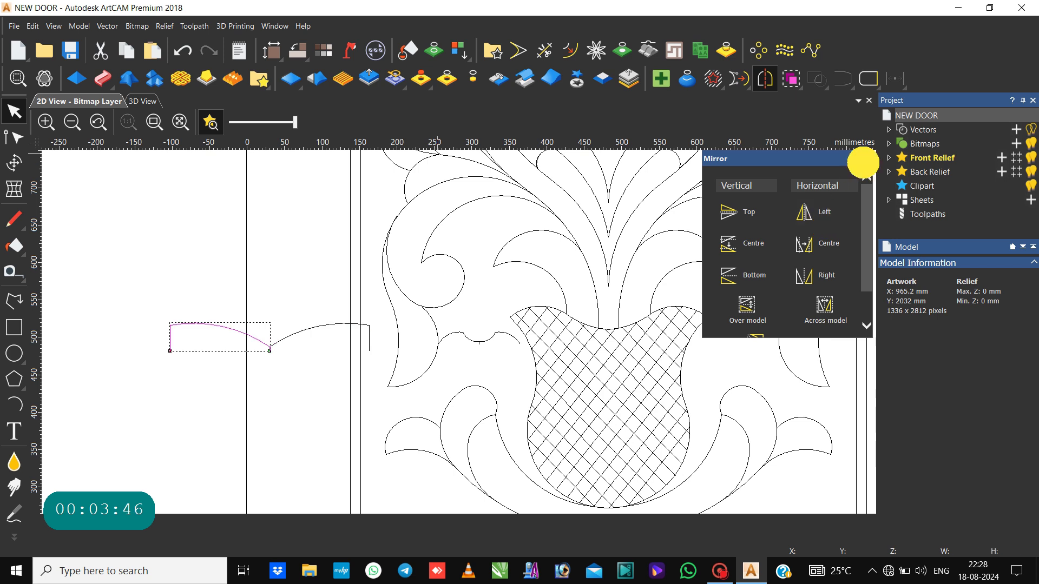
click(864, 159)
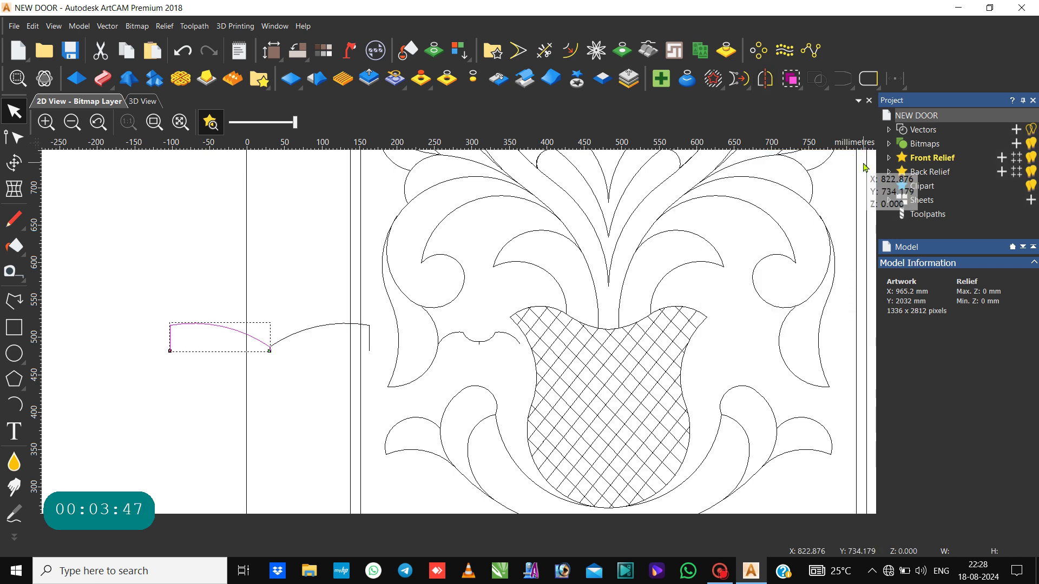
click(499, 433)
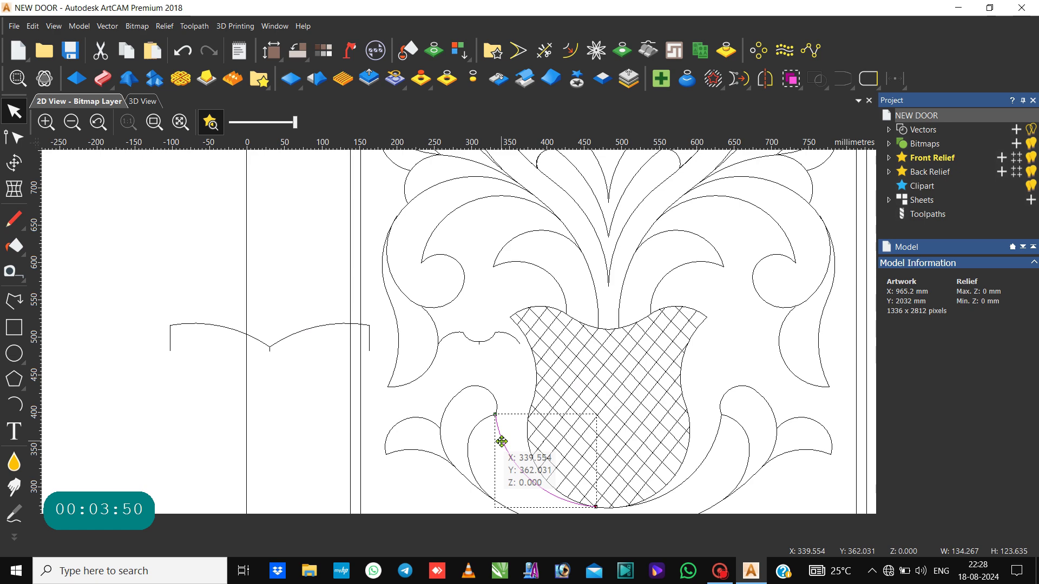
scroll(502, 441, down, 2)
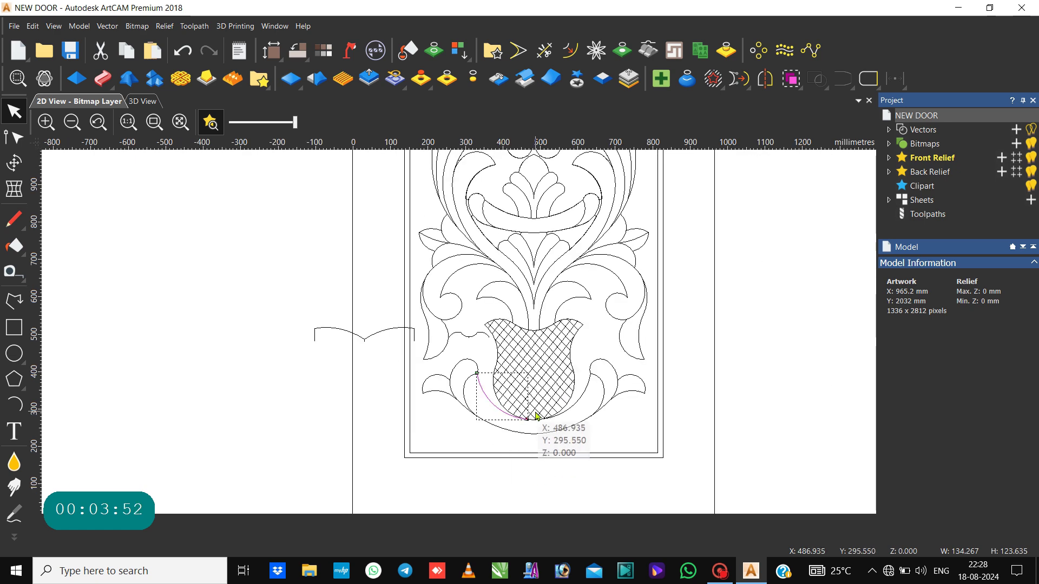
shift+click(467, 399)
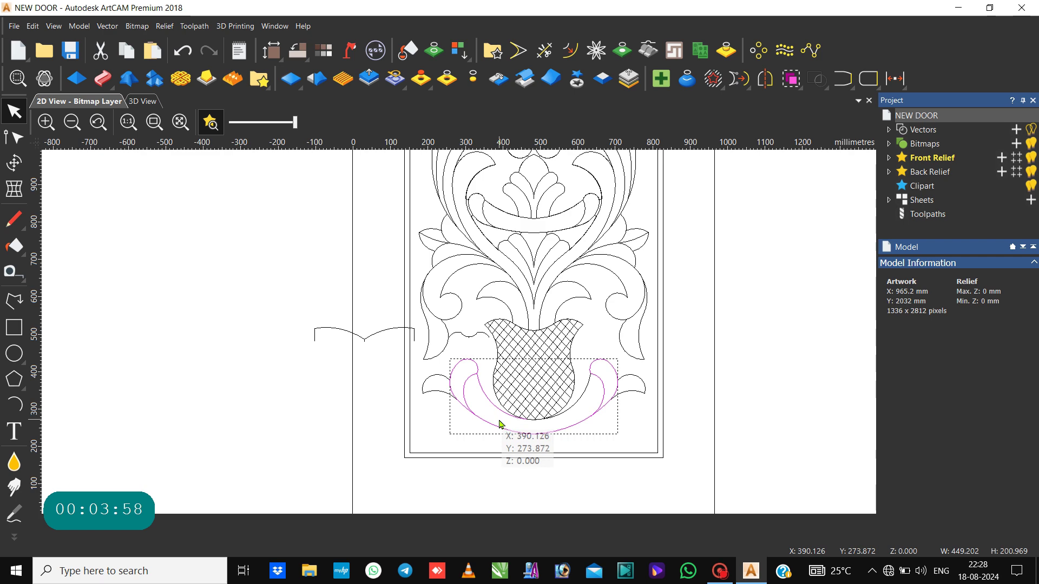
key(Escape)
Step: Join the two inner curves under the vase into one continuous vector
click(566, 408)
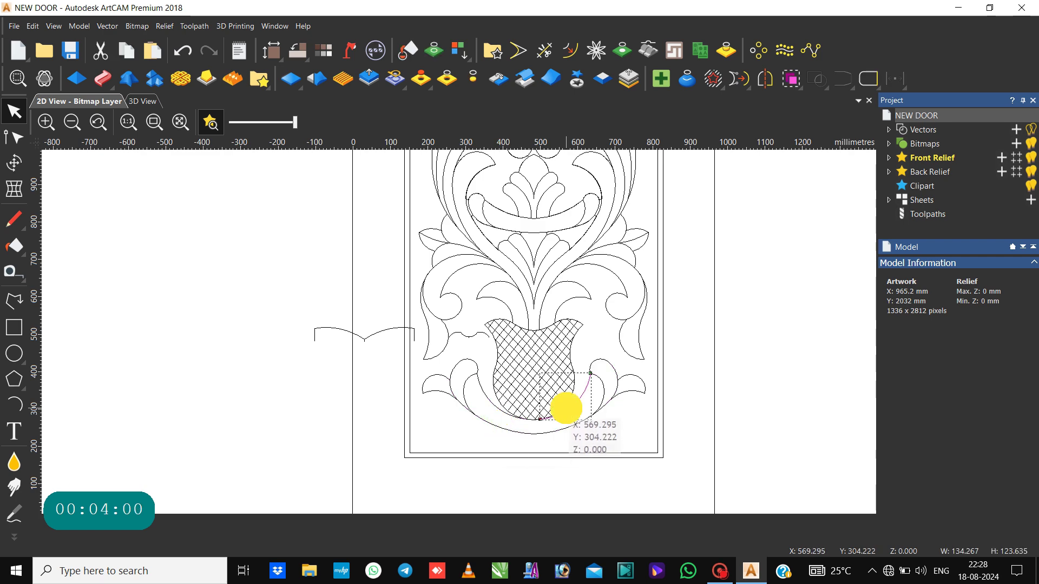
scroll(580, 417, up, 5)
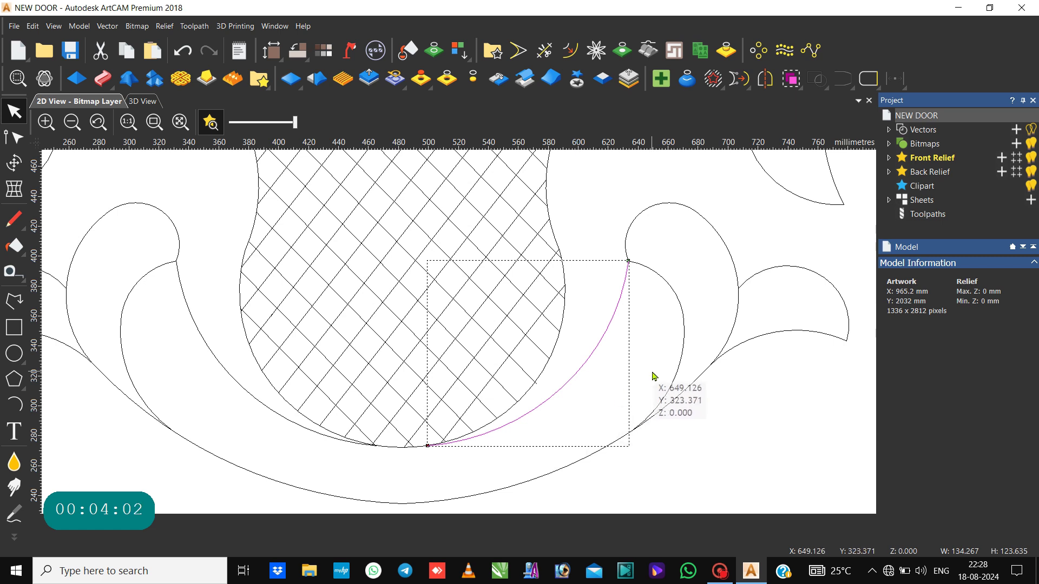
shift+click(292, 423)
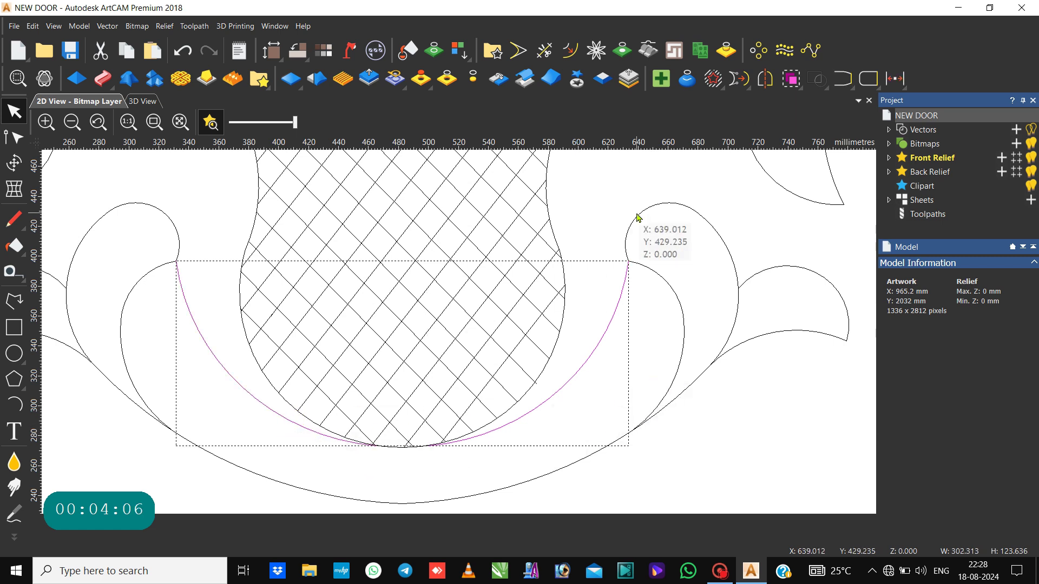
click(843, 79)
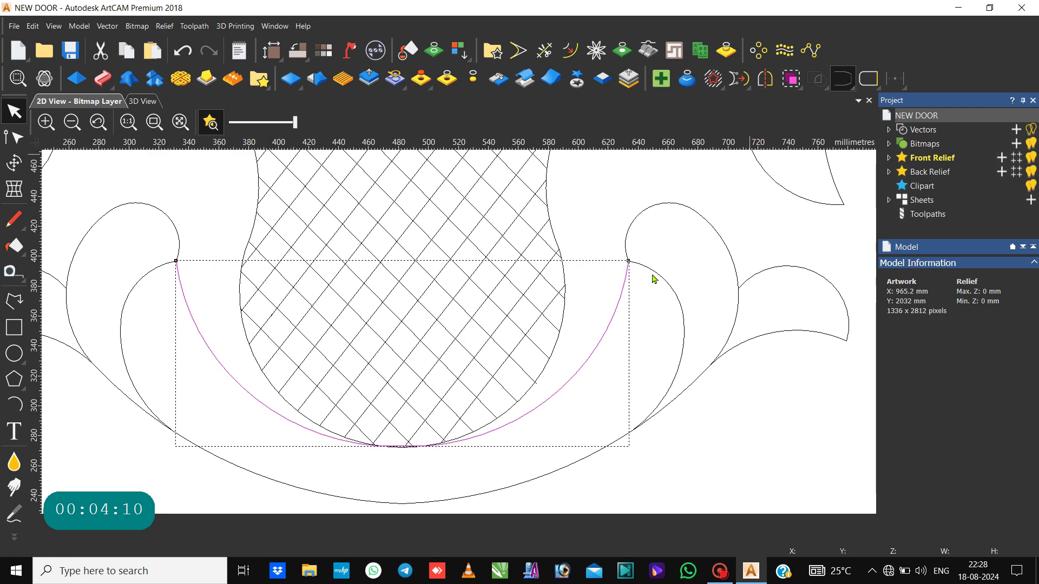
Step: Split the outer outline around the vase's base at the right leaf's inner tip, separating that leaf's inner curve
shift+click(682, 346)
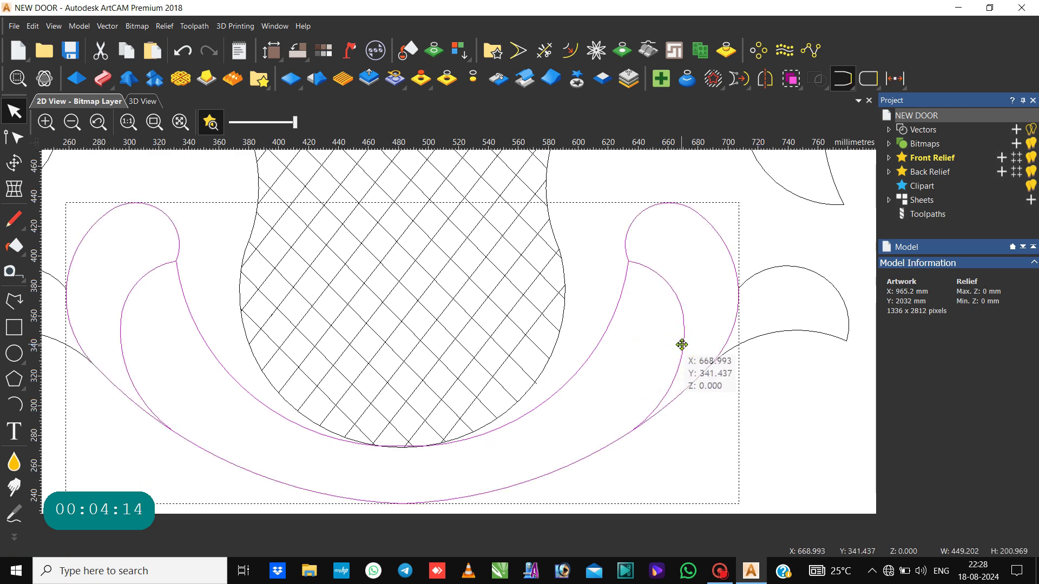
click(609, 395)
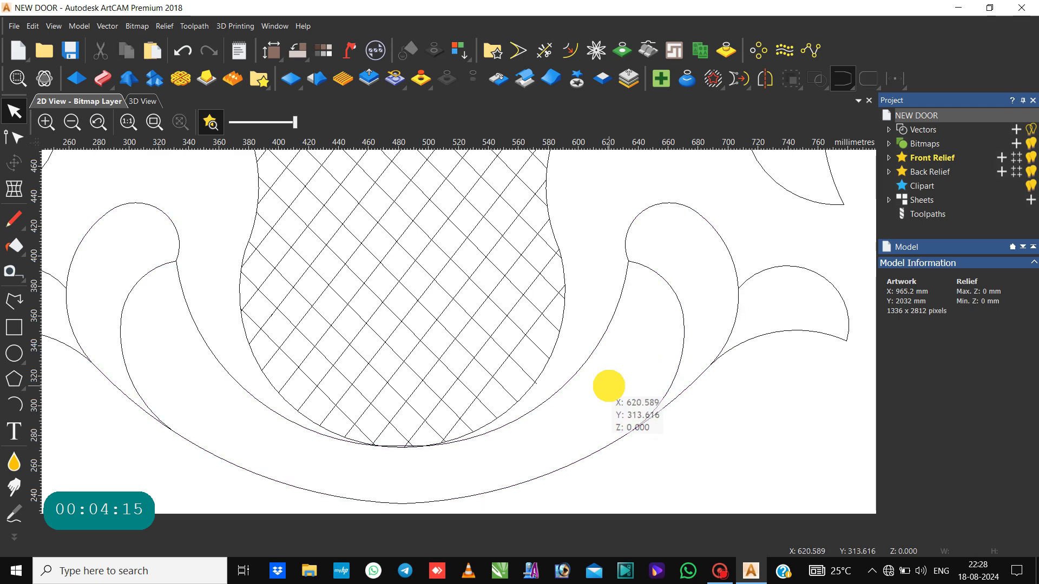
click(679, 398)
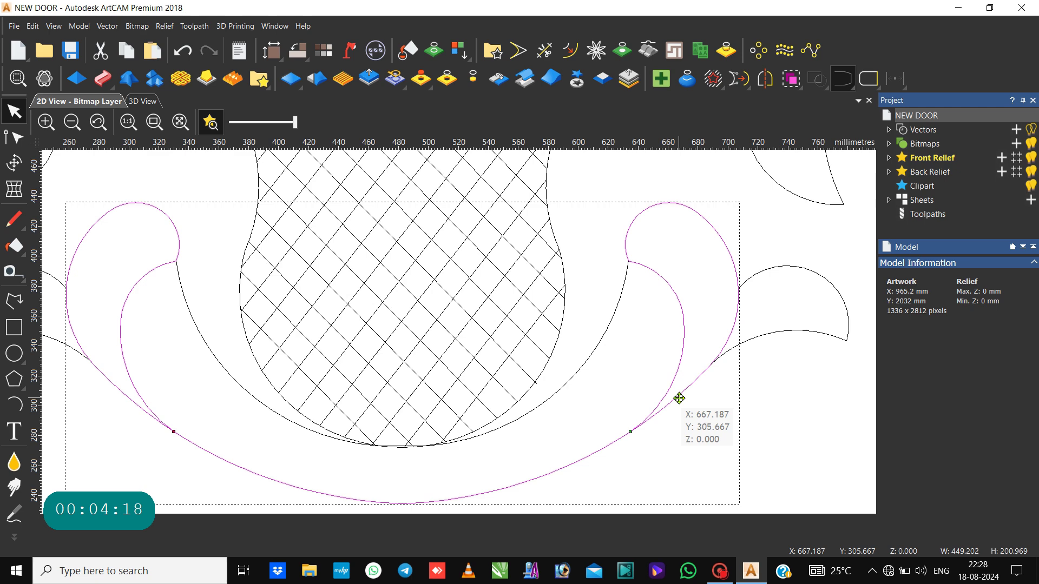
key(n)
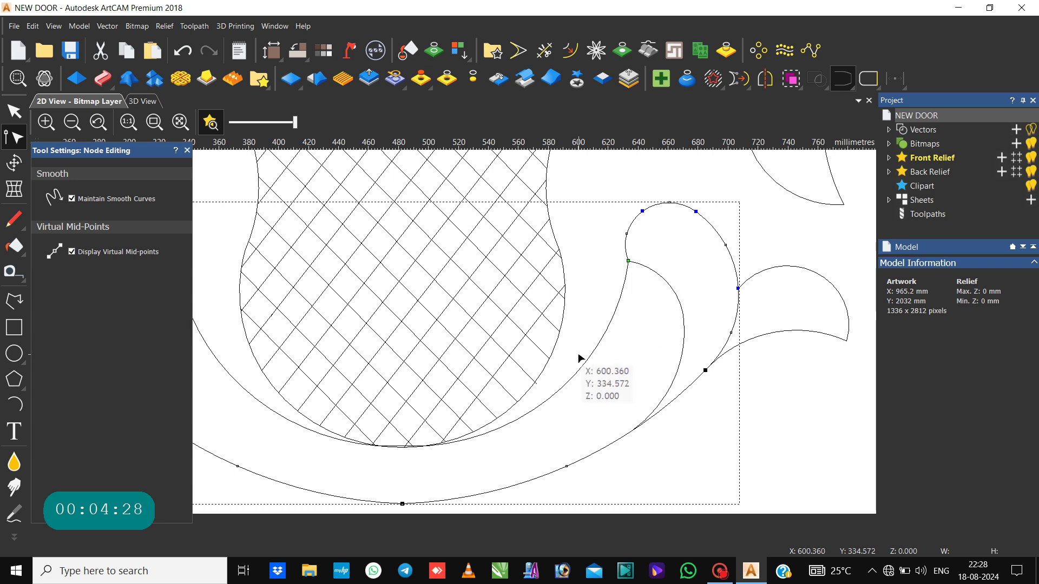
click(711, 417)
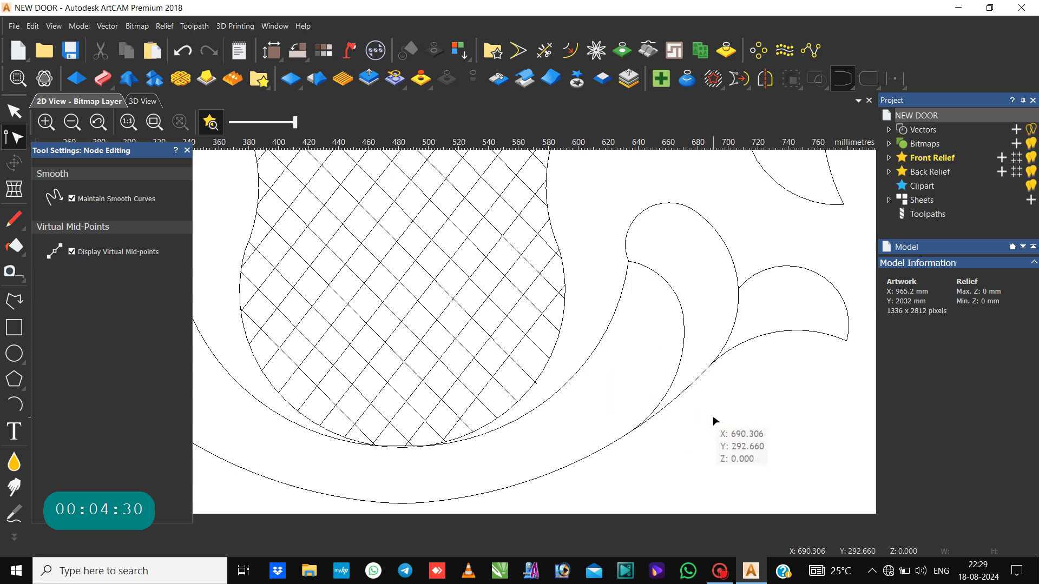
click(714, 419)
click(680, 394)
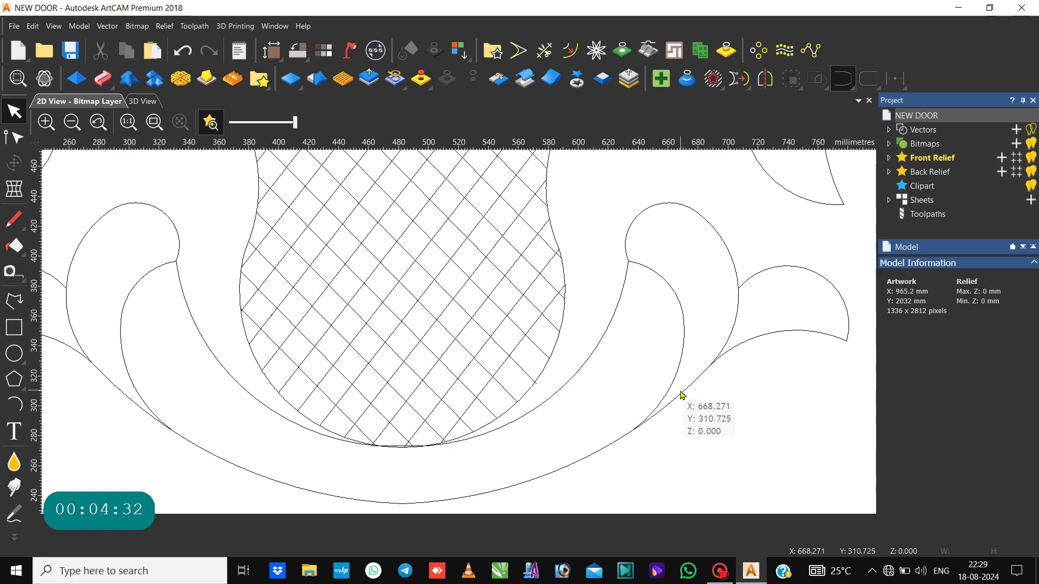
click(682, 395)
click(680, 395)
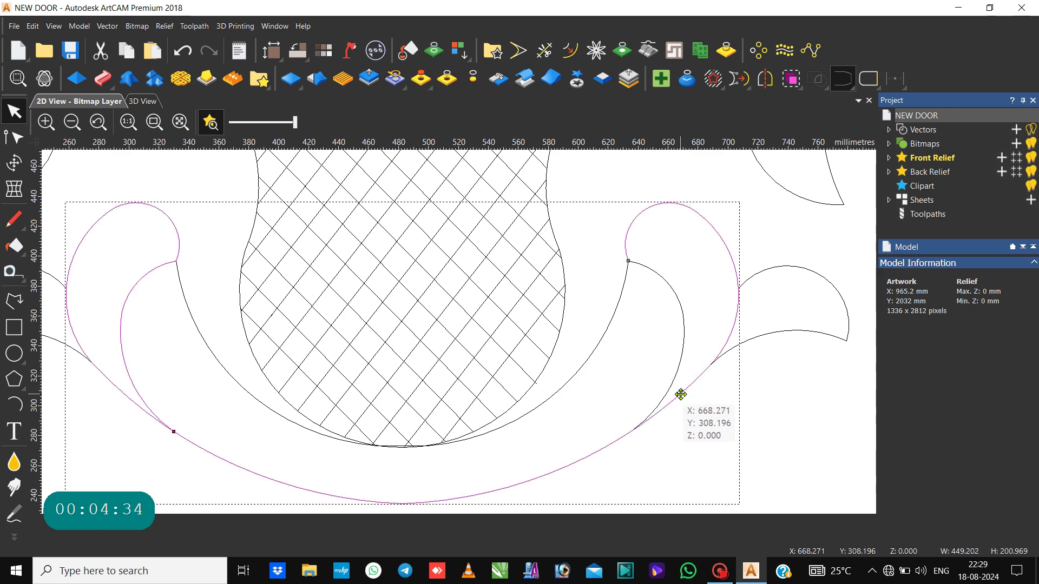
key(n)
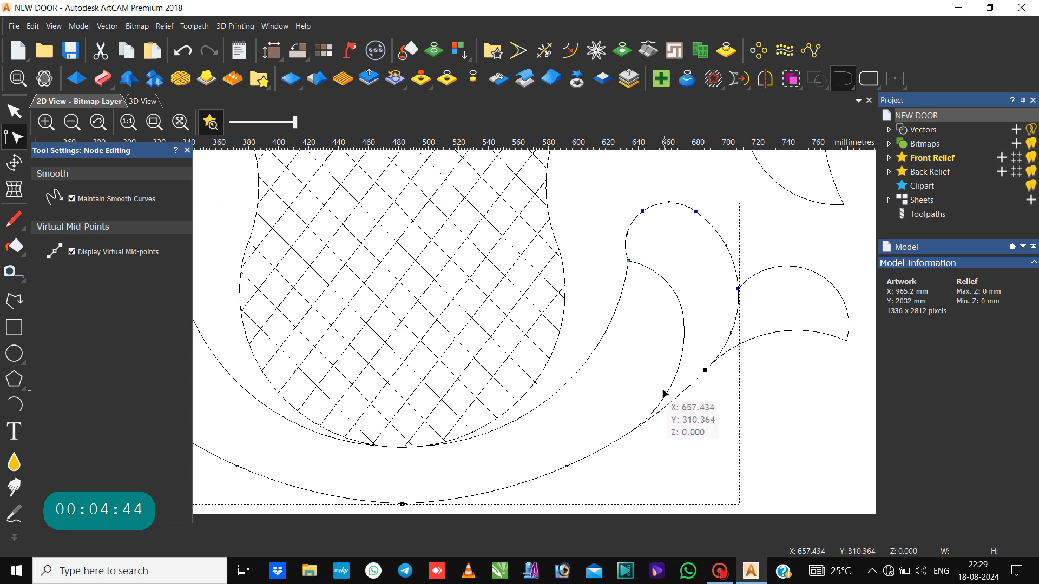
click(664, 401)
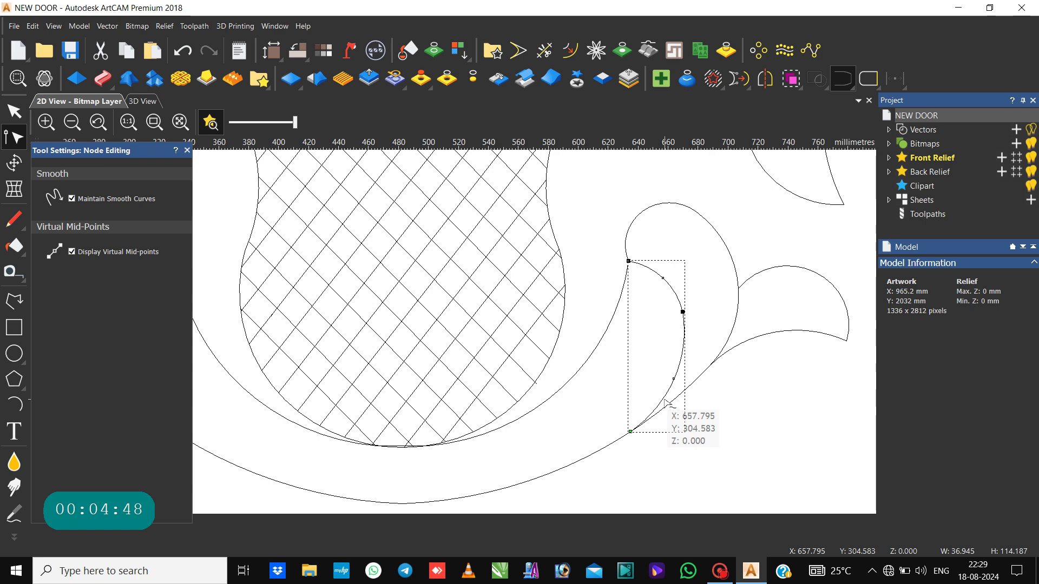
Step: Split the outer outline at the left leaf's inner tip, separating that leaf's inner curve
scroll(534, 399, down, 4)
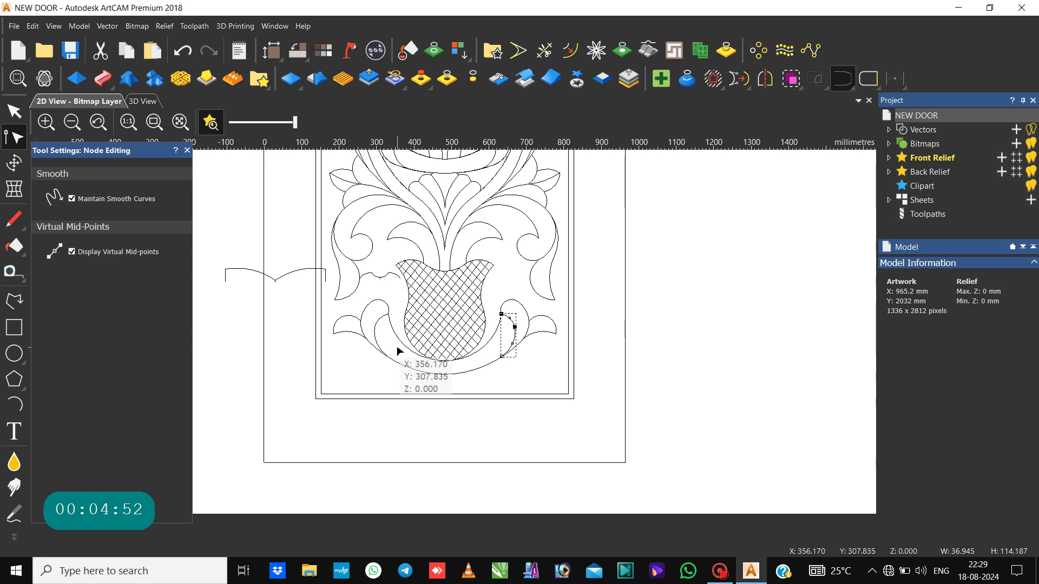
scroll(376, 347, up, 2)
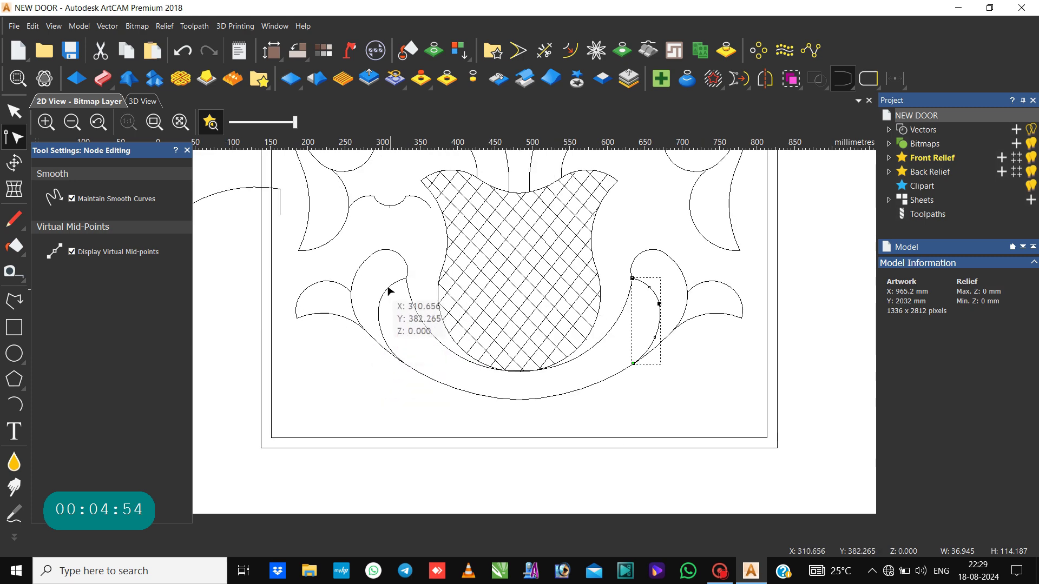
shift+click(352, 274)
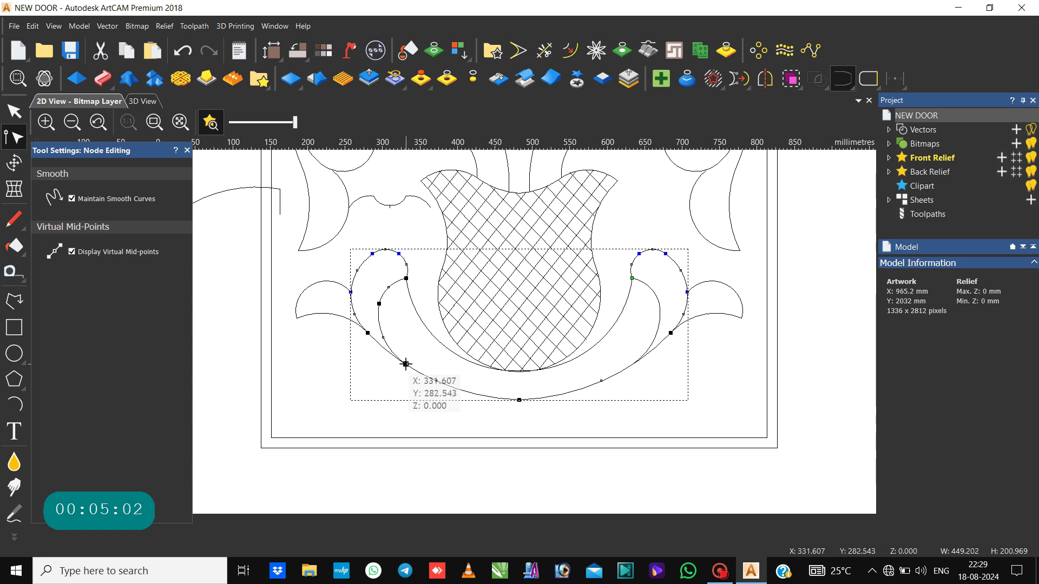
click(406, 277)
click(390, 308)
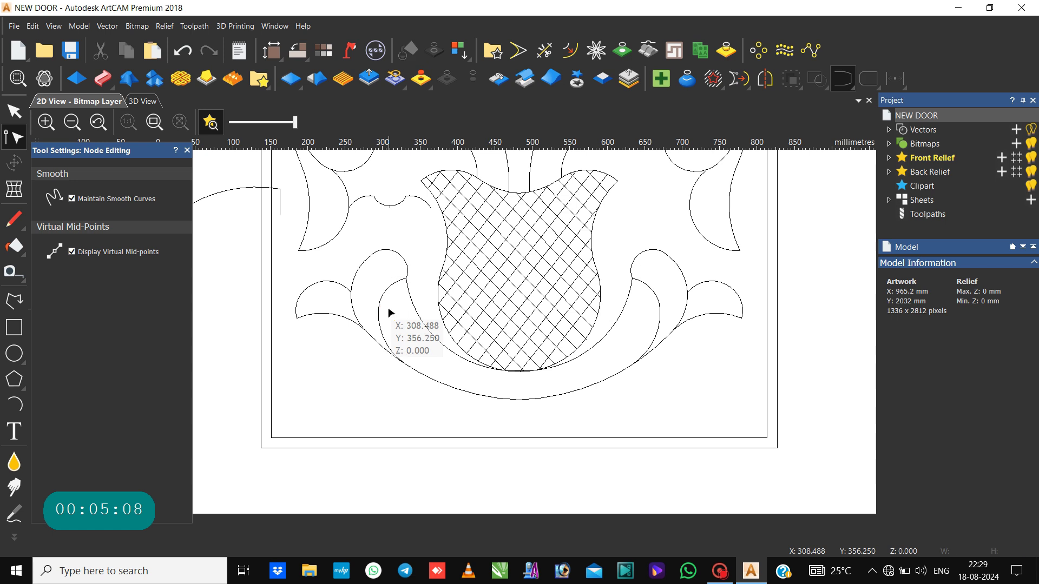
click(349, 262)
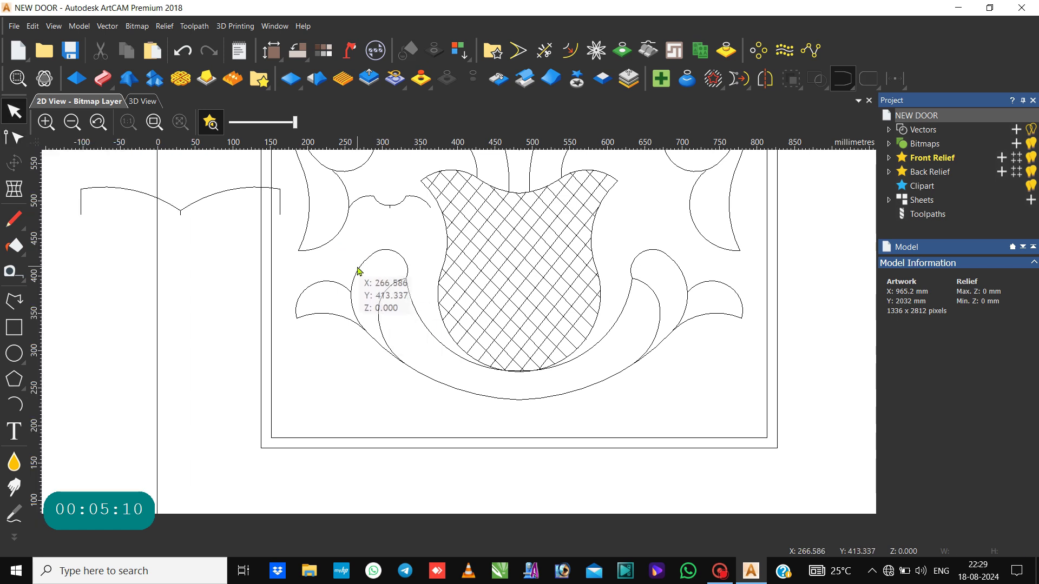
click(356, 268)
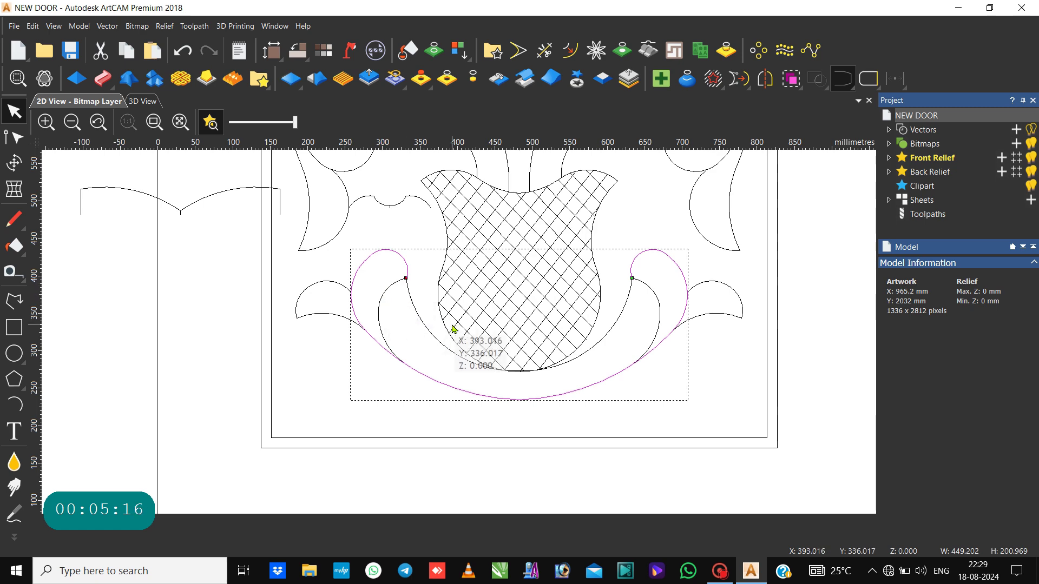
Step: Delete the outer outline around the vase's base and undo the deletion
key(n)
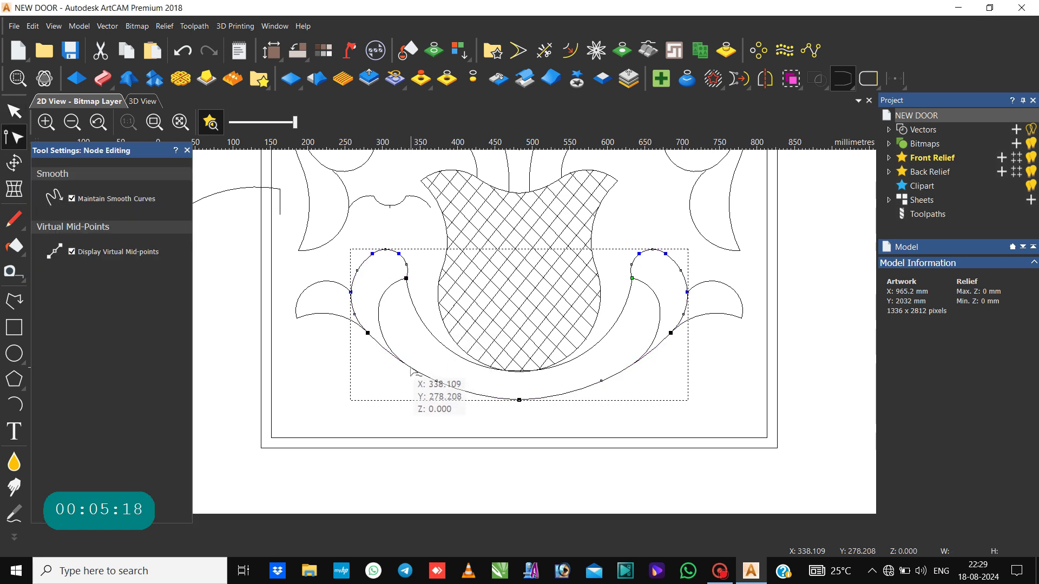
click(406, 309)
click(406, 261)
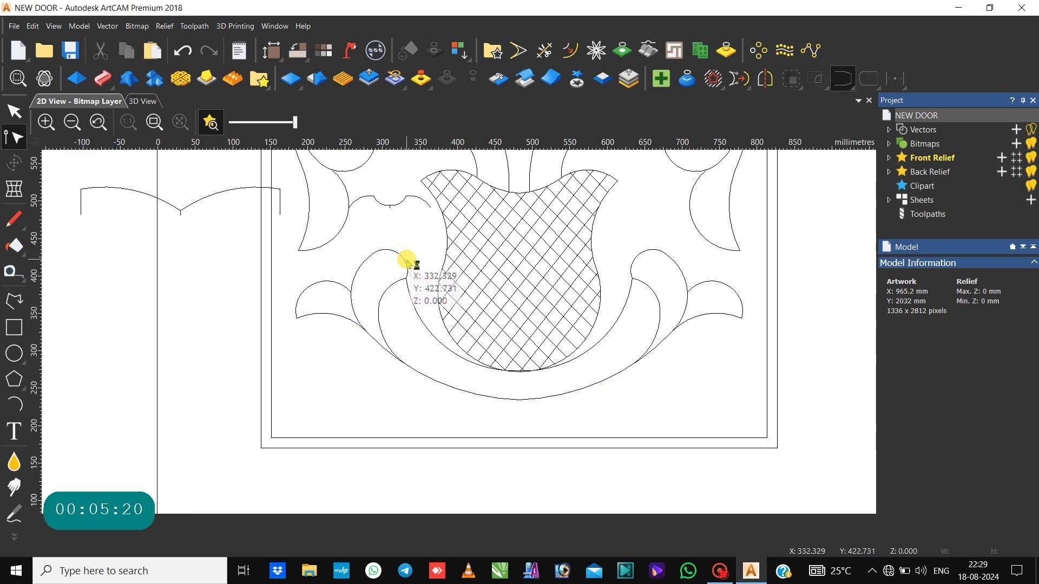
click(406, 261)
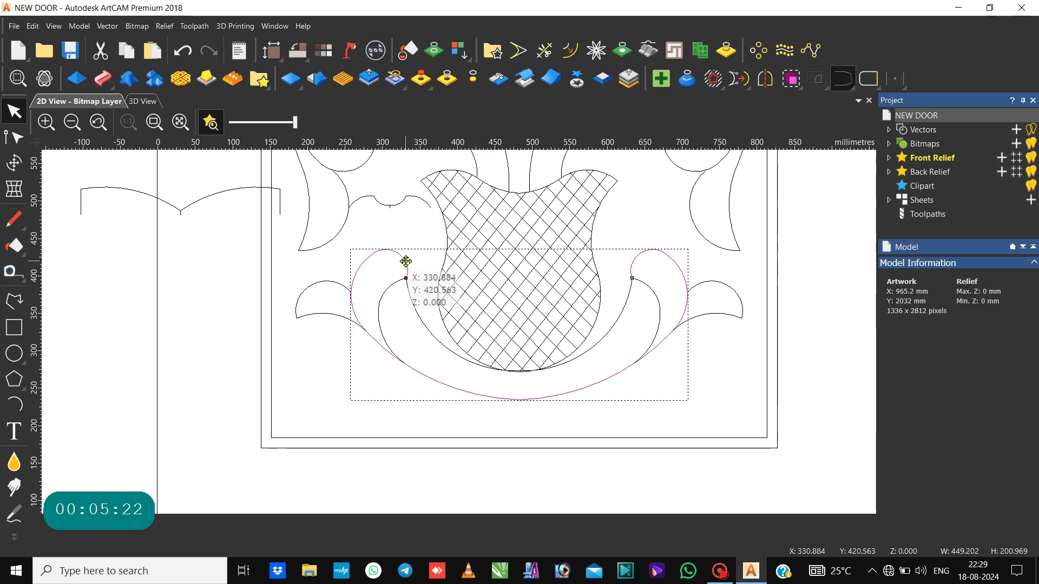
key(Delete)
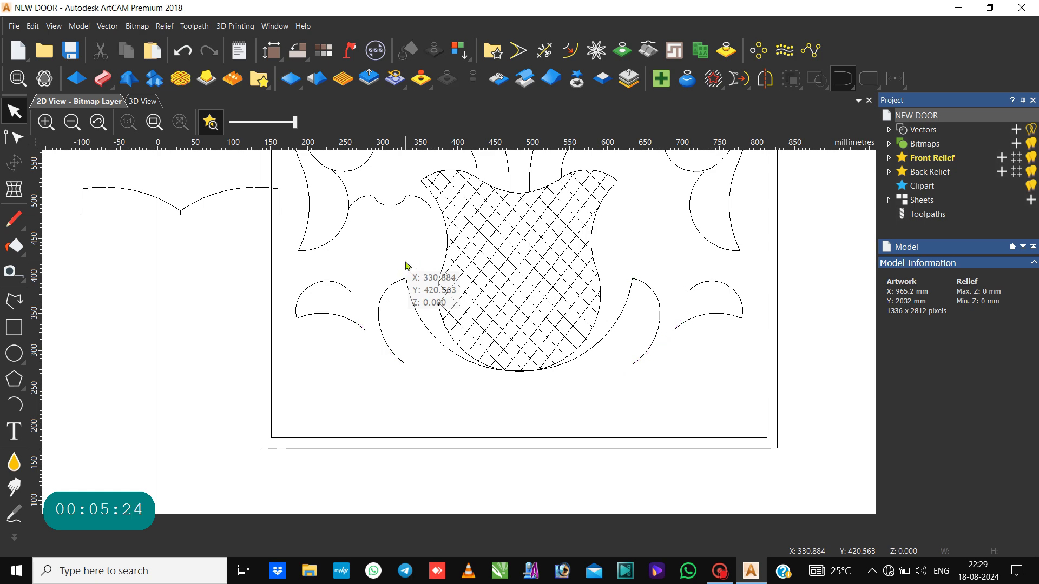
key(ctrl+z)
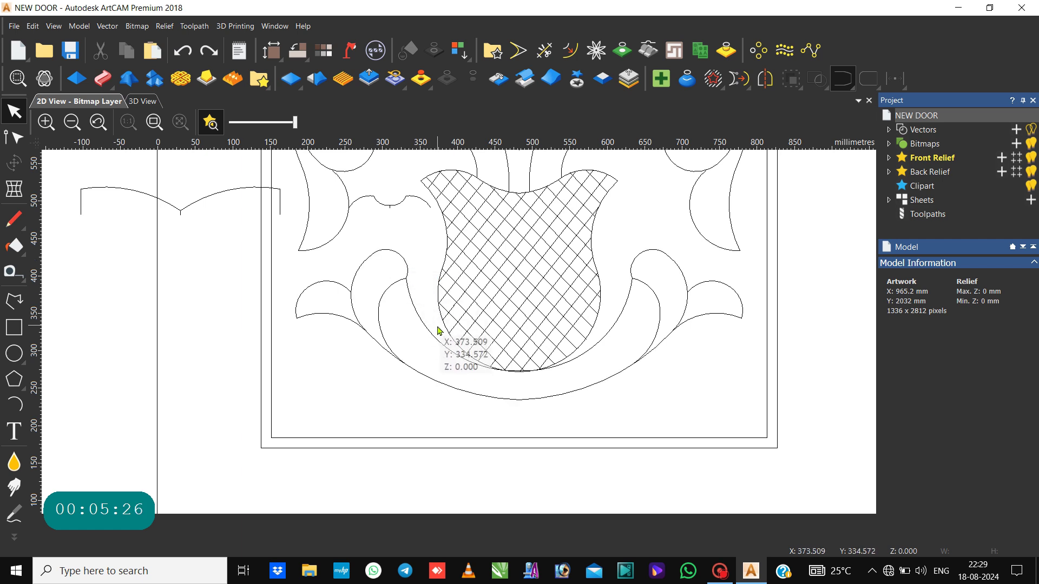
Step: Add a node and split the outer outline where the left leaf's inner curve meets it at the lower end
click(402, 256)
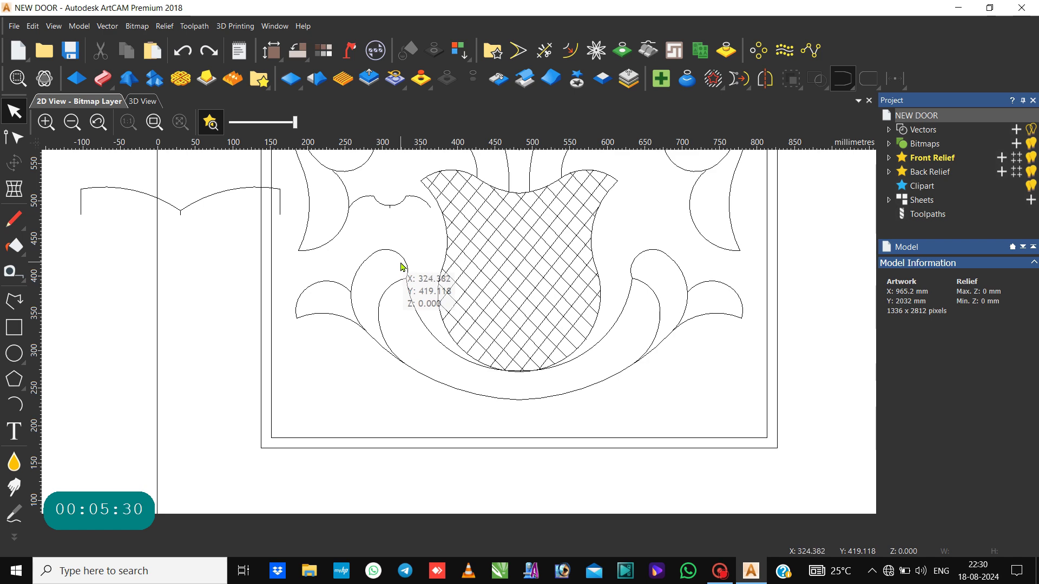
click(405, 265)
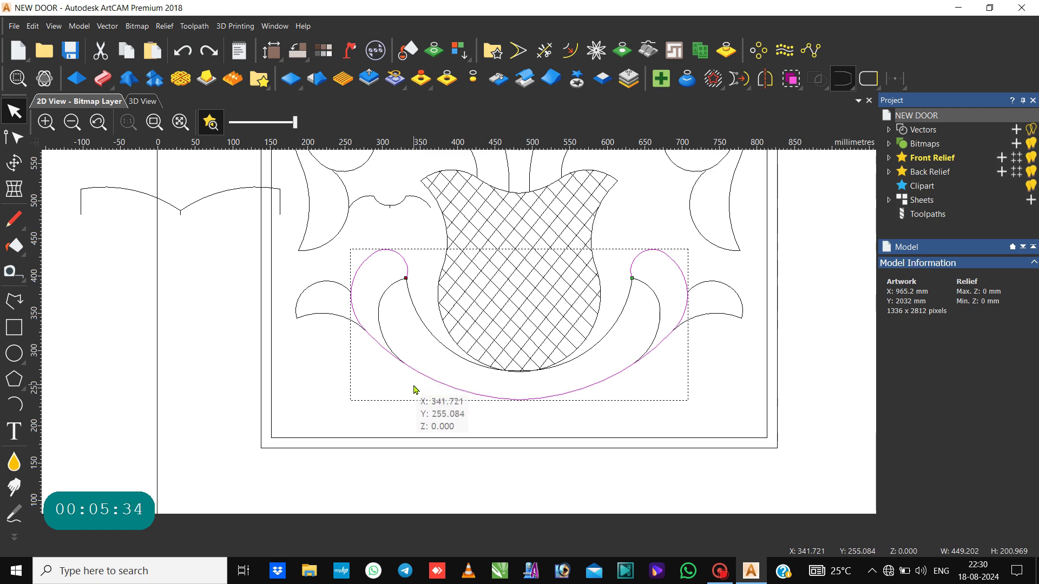
key(n)
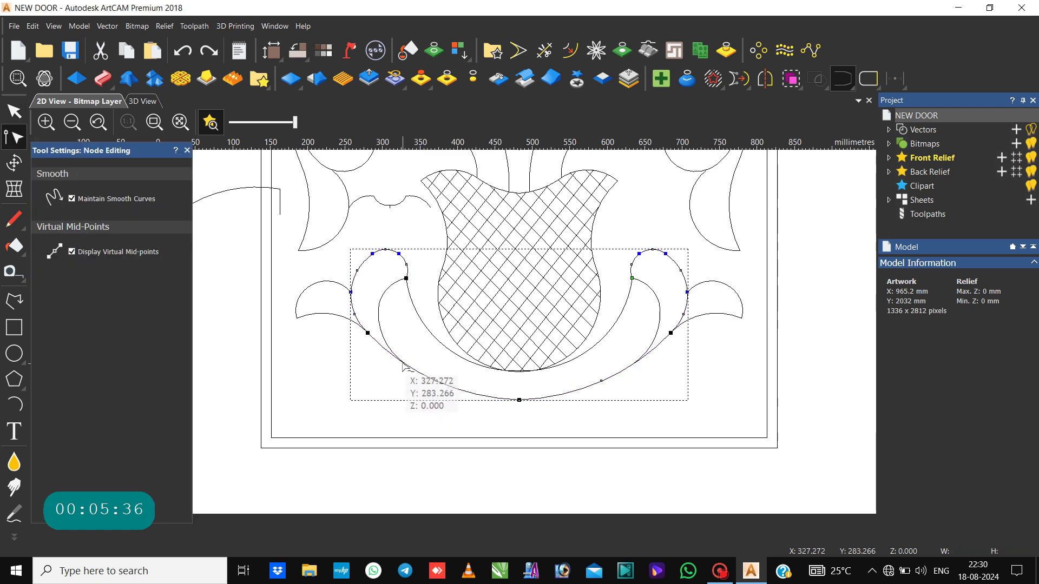
scroll(403, 367, up, 5)
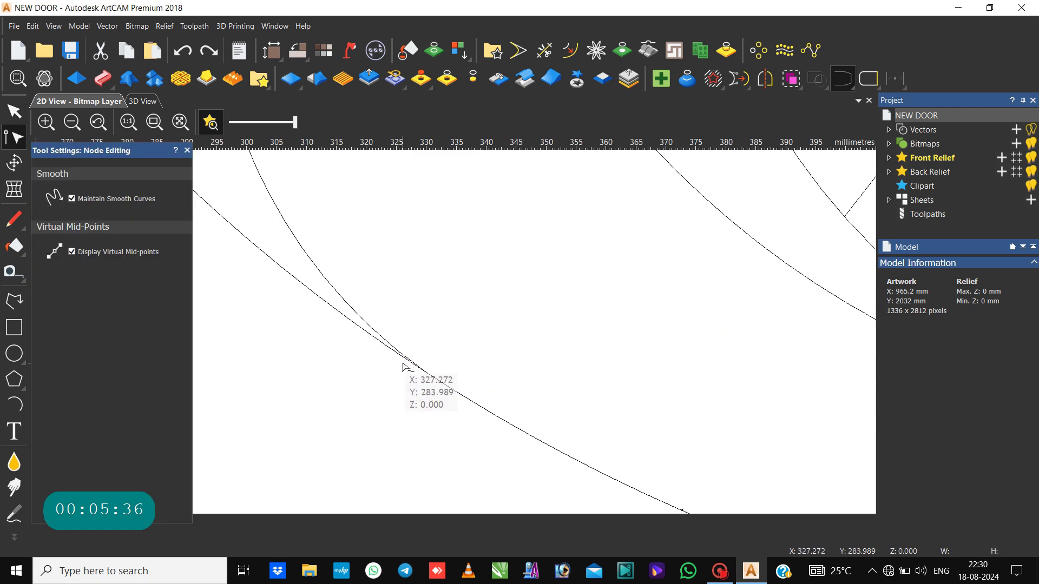
click(455, 388)
scroll(455, 388, down, 3)
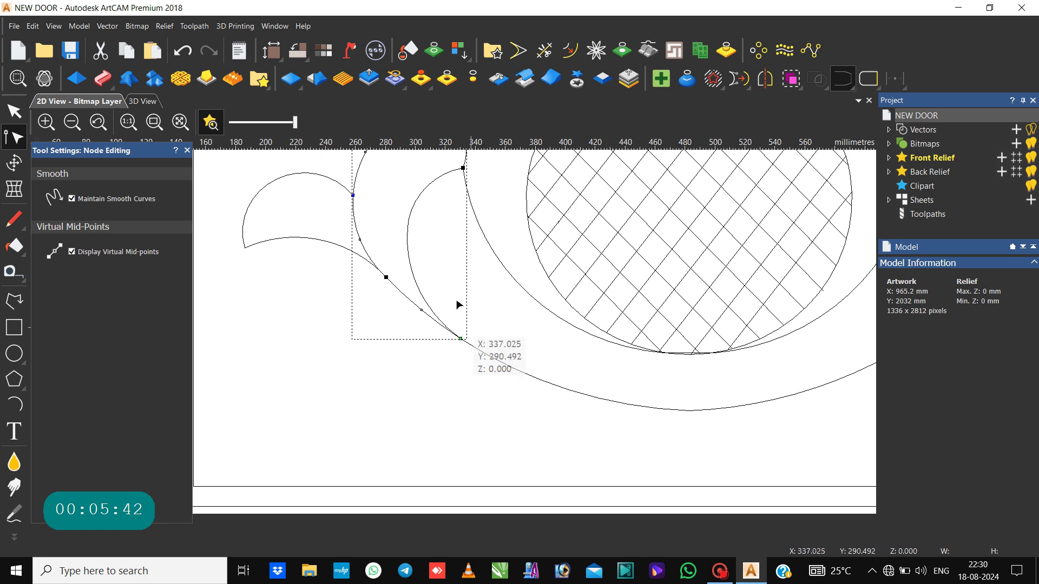
click(430, 252)
key(n)
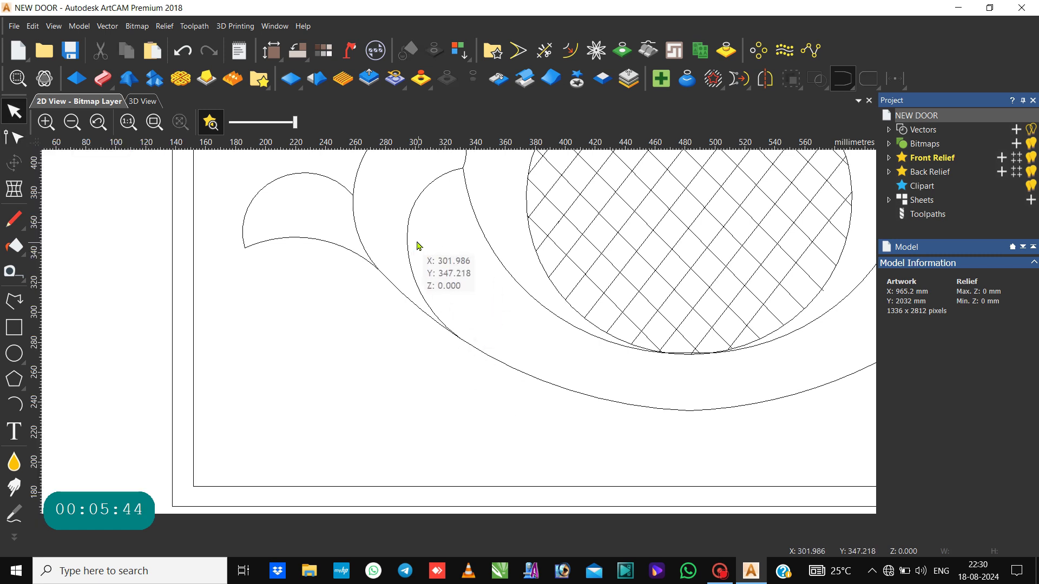
Step: Start a Two Rail Sweep using the inner and outer curves of the left leaf beside the vase's base as drive rails
click(409, 237)
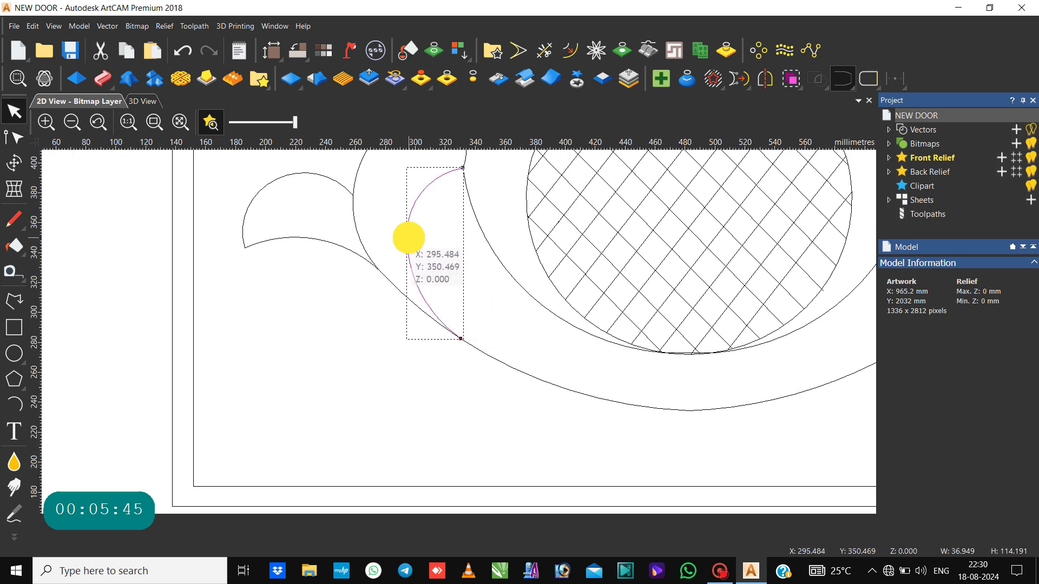
shift+click(352, 209)
scroll(353, 206, down, 3)
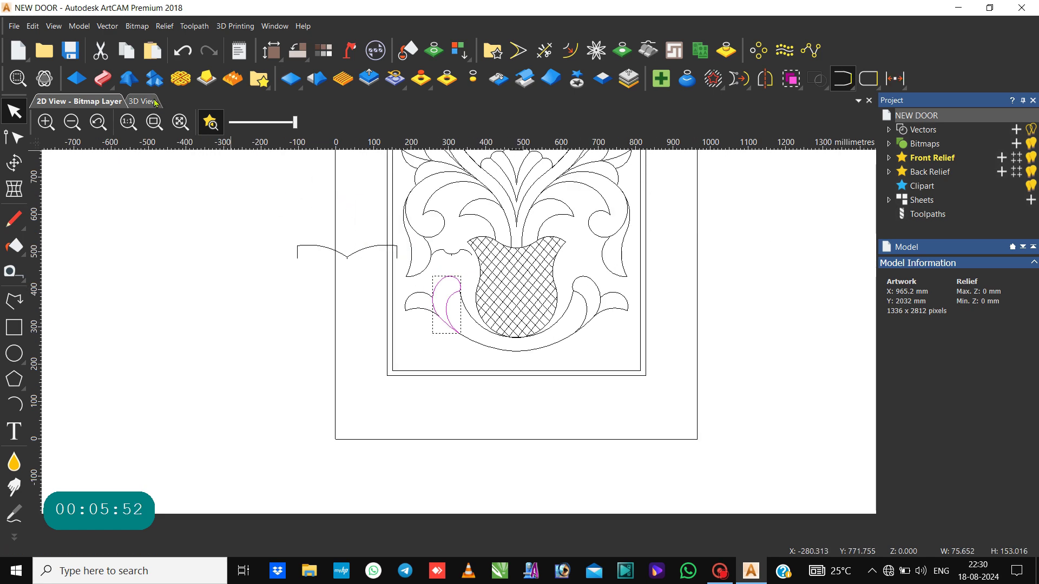
click(102, 79)
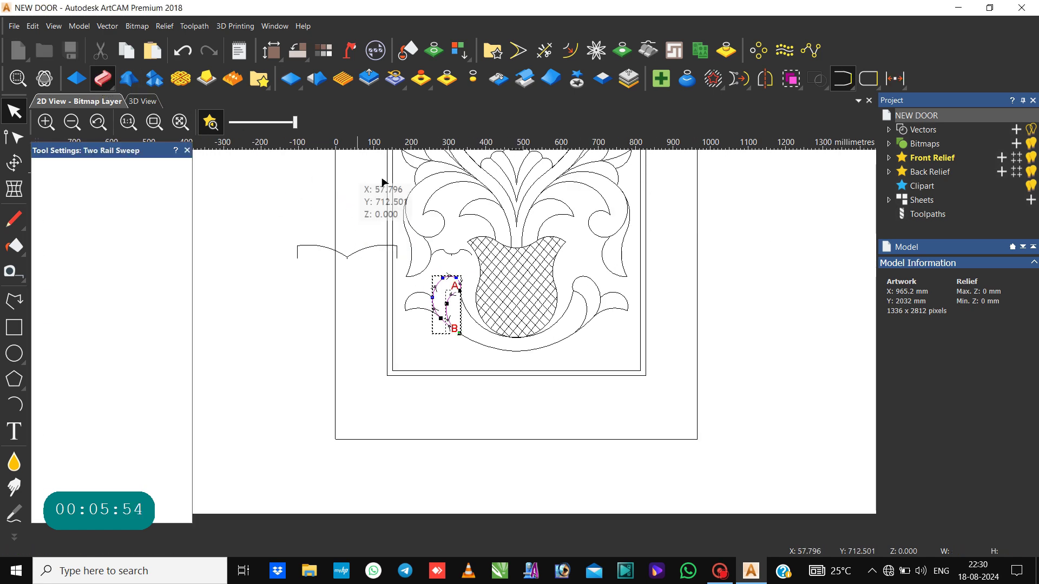
scroll(452, 253, up, 2)
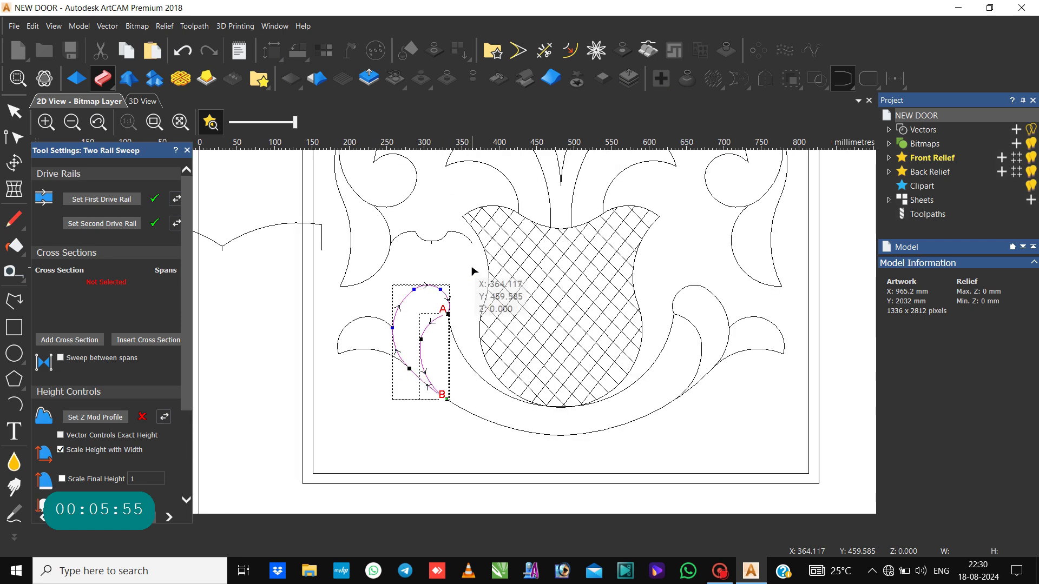
Step: Add the left half of the small profile above the leaf as cross section and make both drive rails run in the same direction
click(413, 234)
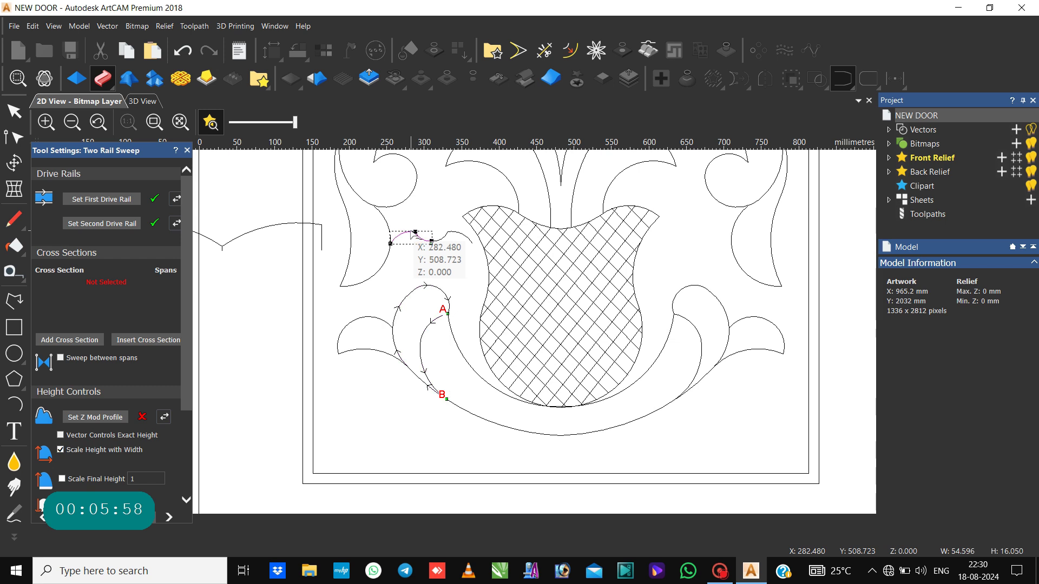
click(85, 339)
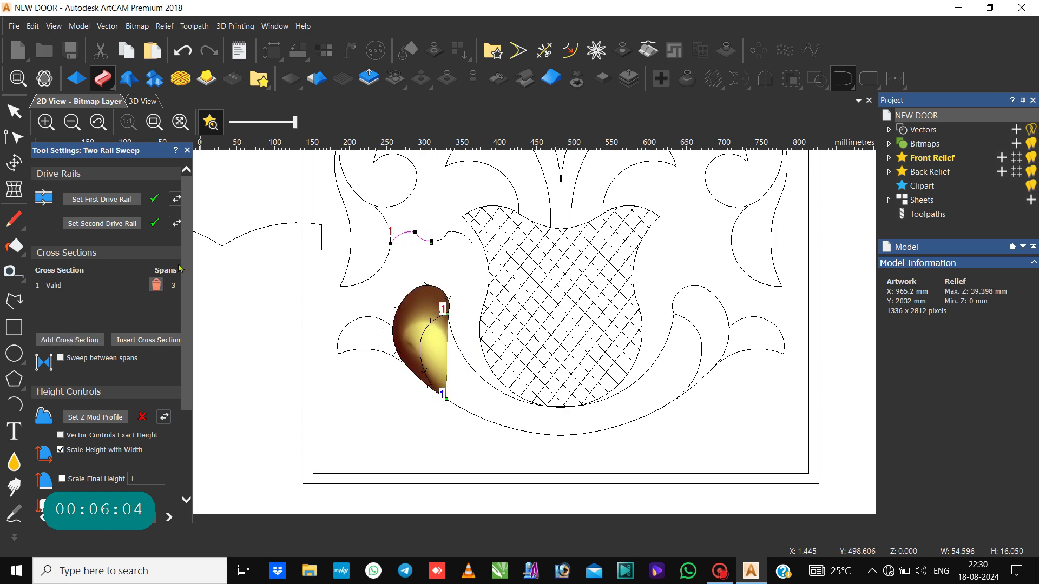
click(178, 201)
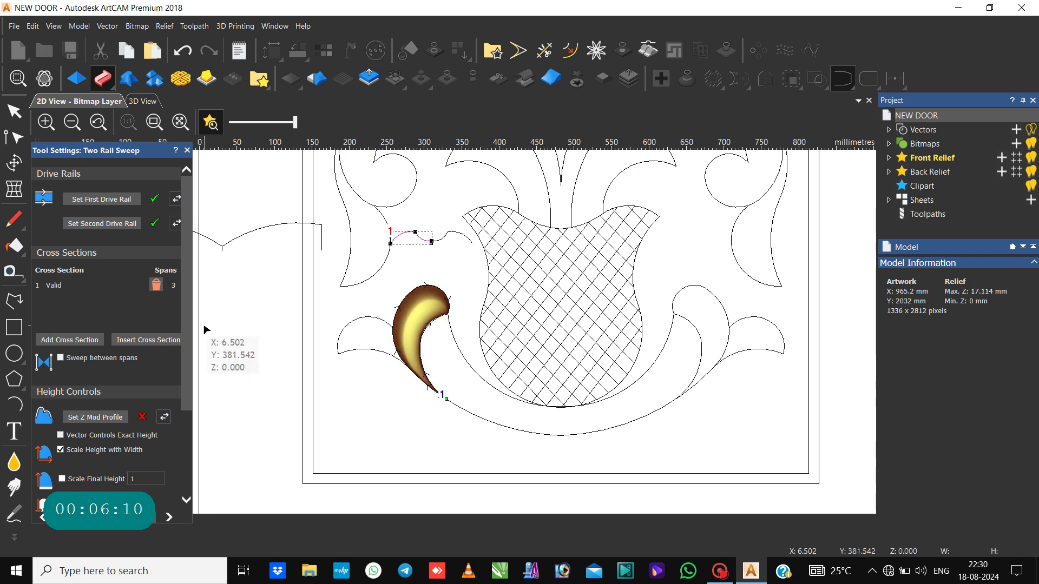
click(176, 223)
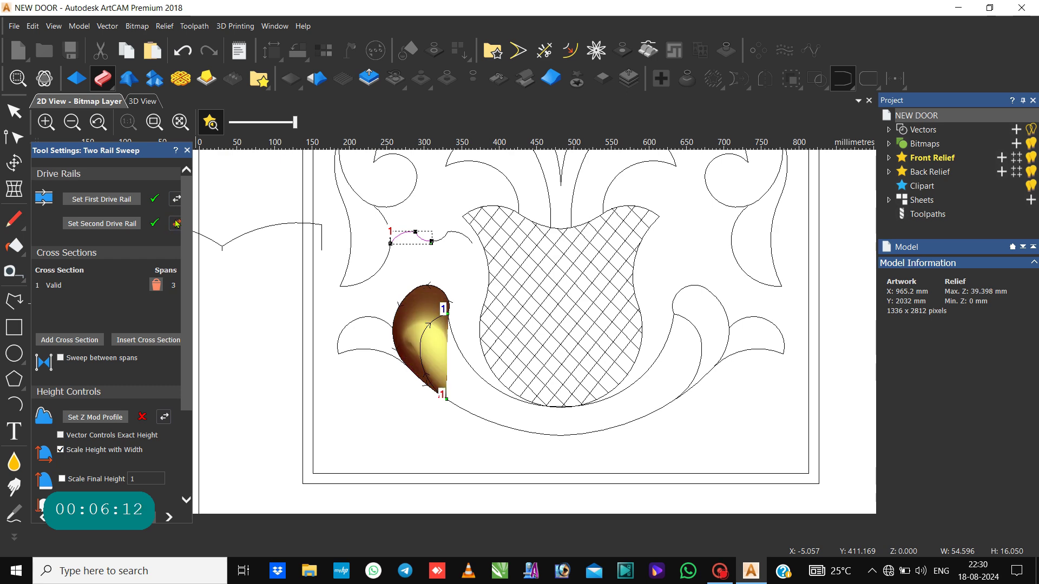
click(177, 224)
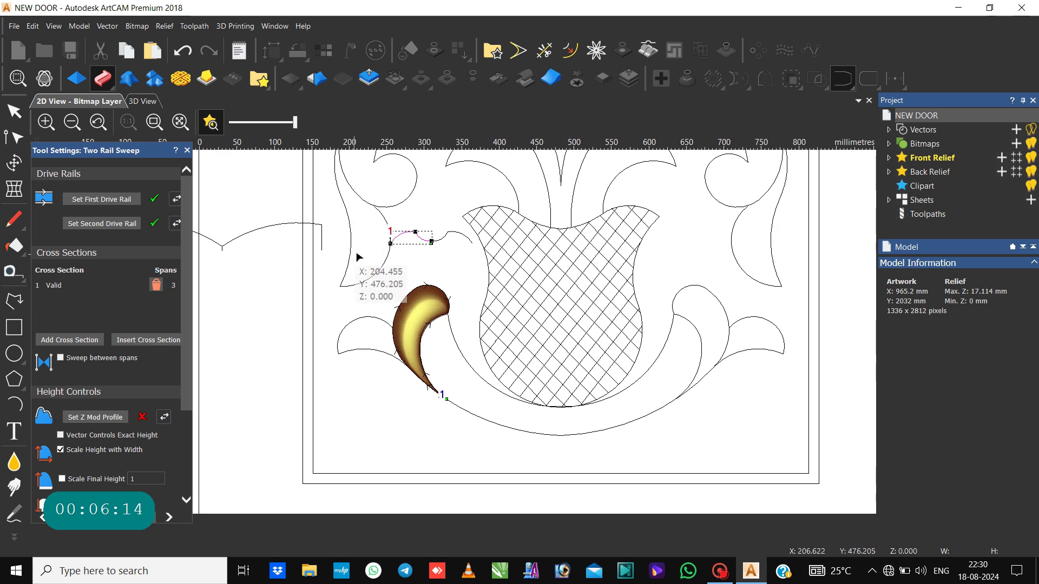
Step: Replace the cross section with the right half of the small profile and set the relief combine mode to Merge High
click(157, 288)
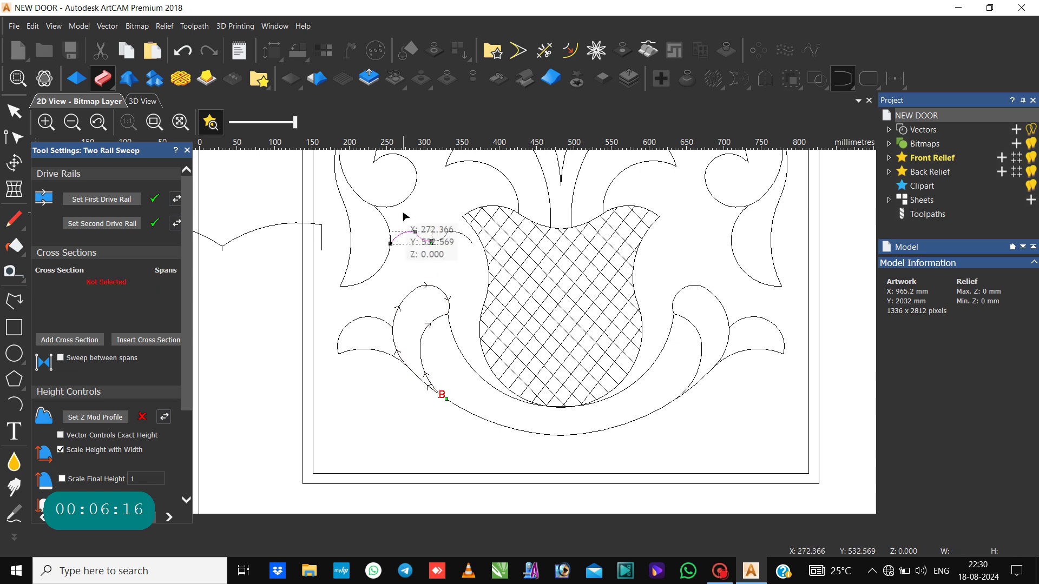
drag(399, 233, 441, 231)
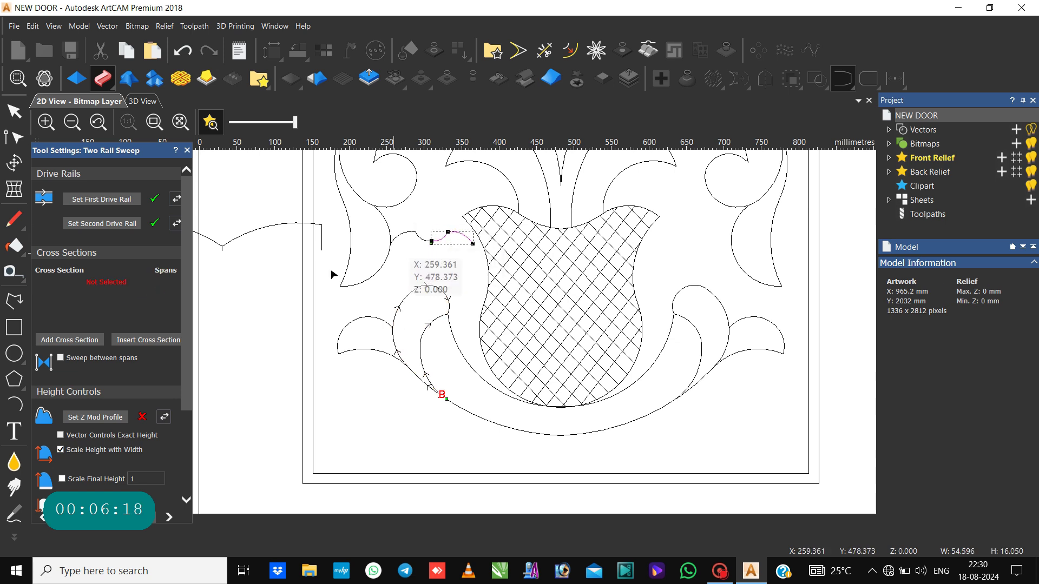
click(74, 340)
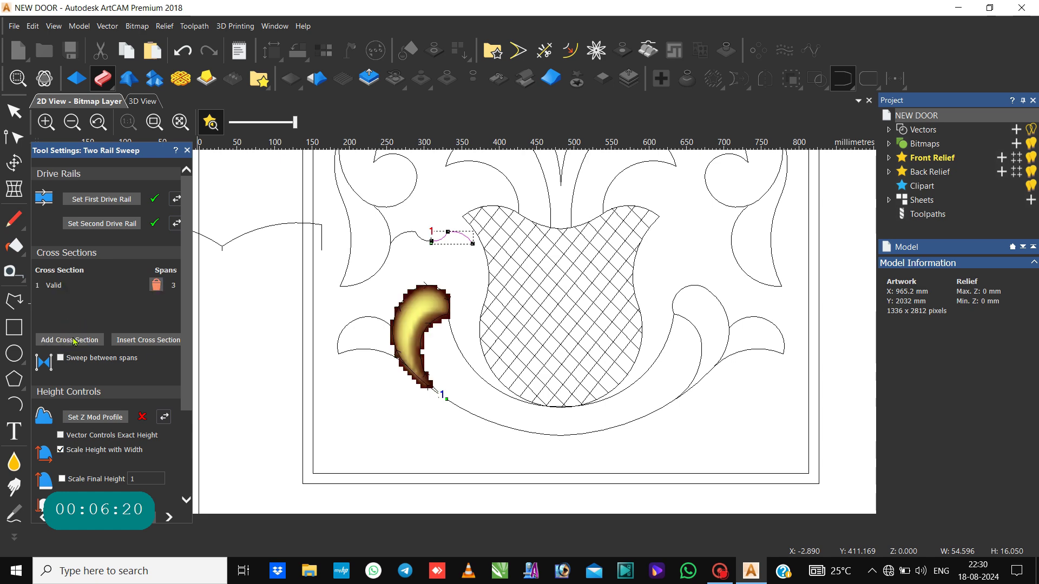
scroll(90, 378, down, 2)
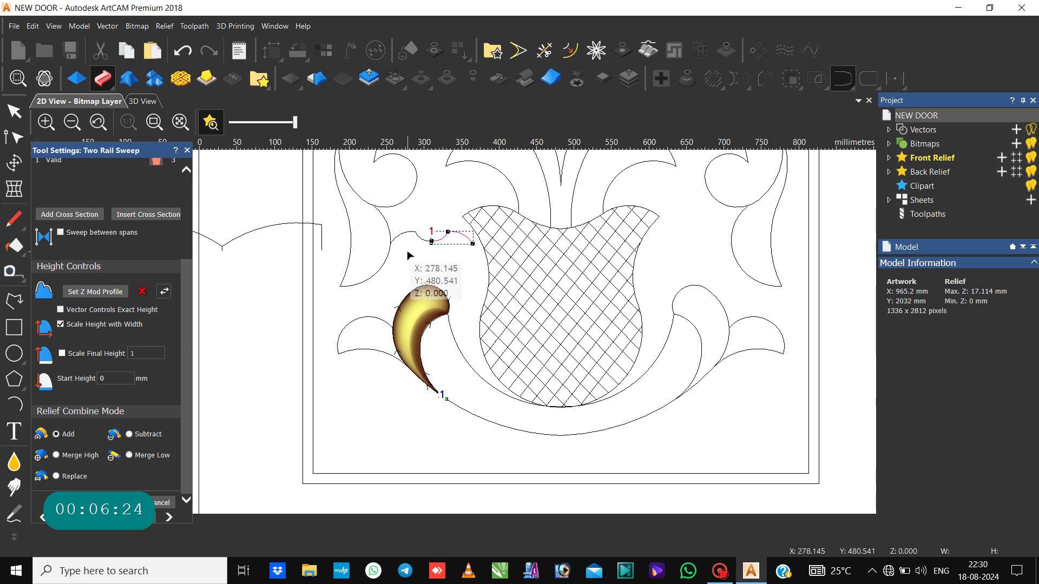
click(57, 459)
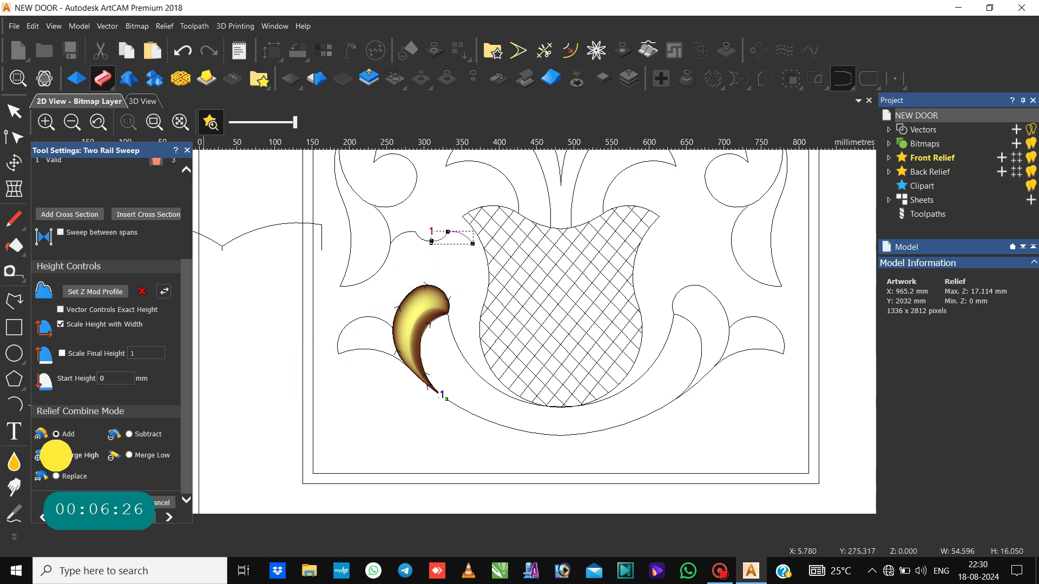
Step: Shift the peak node of the cross-section profile horizontally toward its outer end beside the vase, widening the hollow
scroll(467, 246, up, 3)
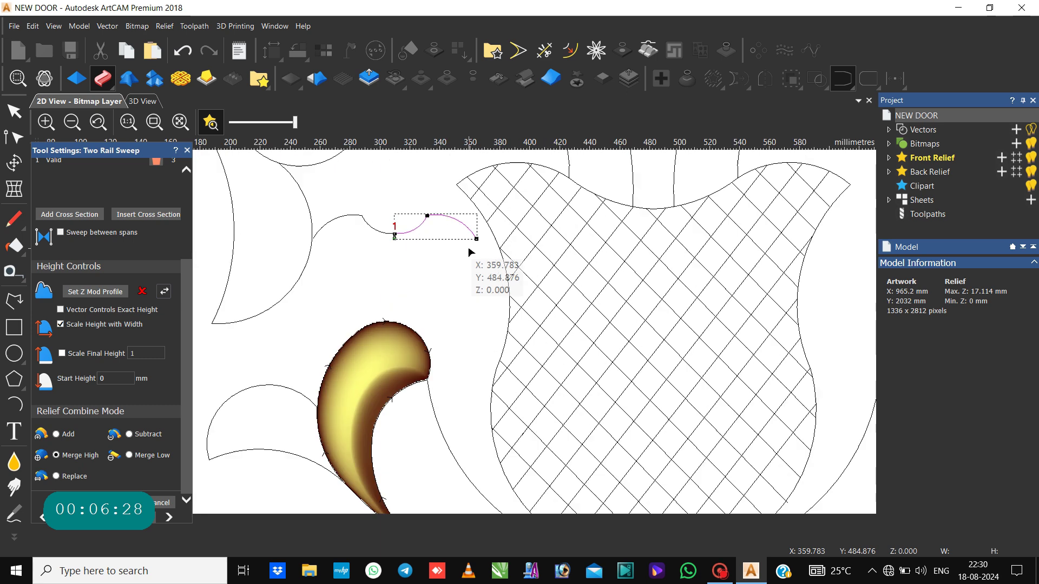
scroll(418, 454, up, 2)
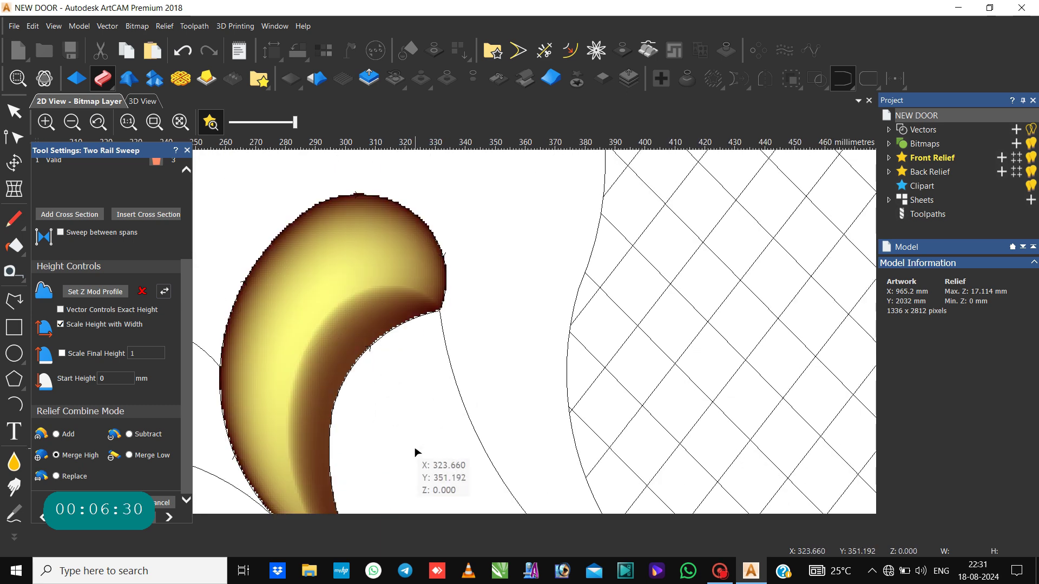
scroll(417, 452, down, 2)
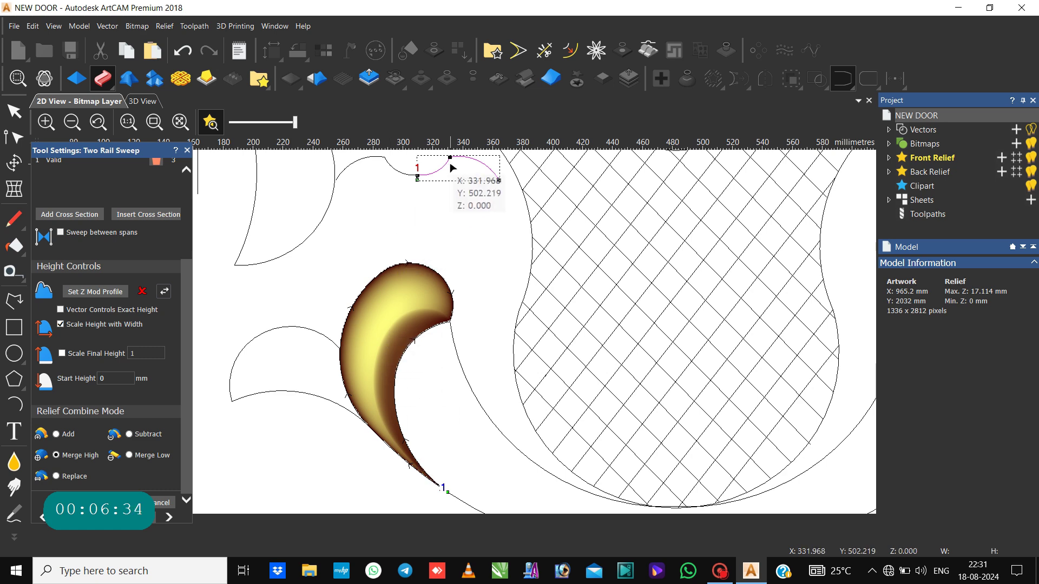
scroll(448, 168, up, 2)
scroll(456, 214, down, 2)
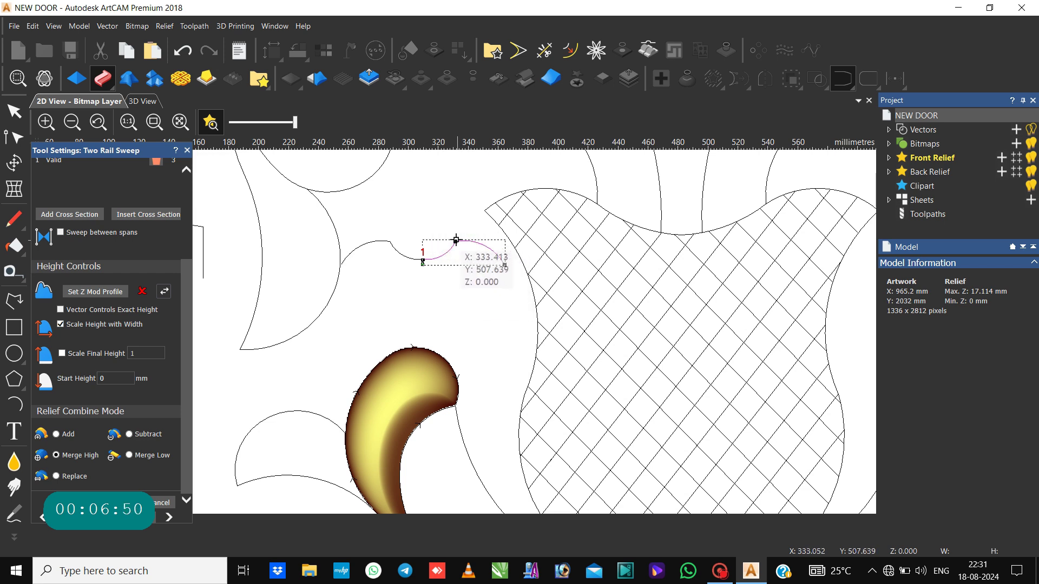
click(455, 242)
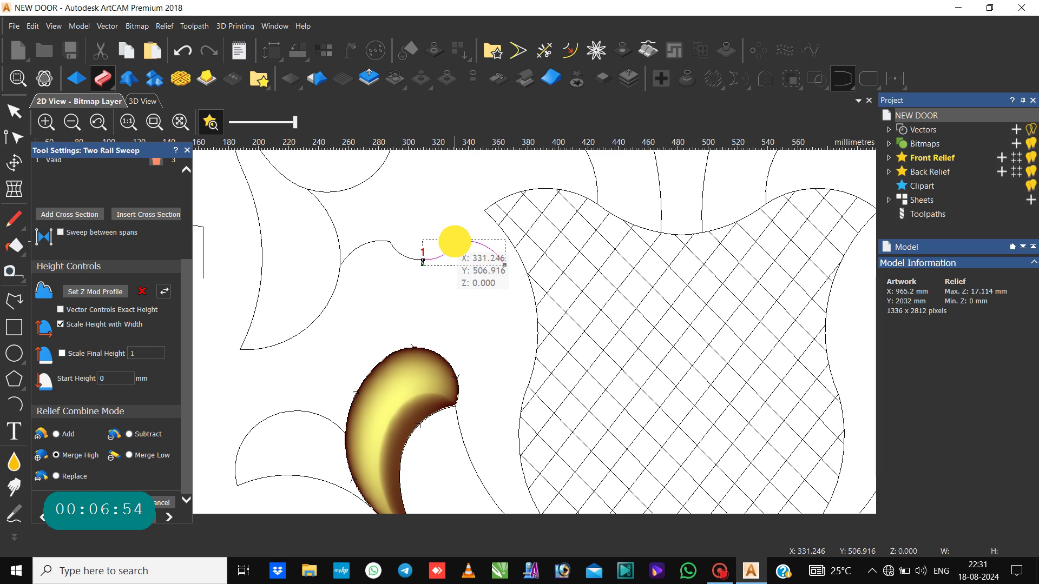
drag(454, 242, 470, 241)
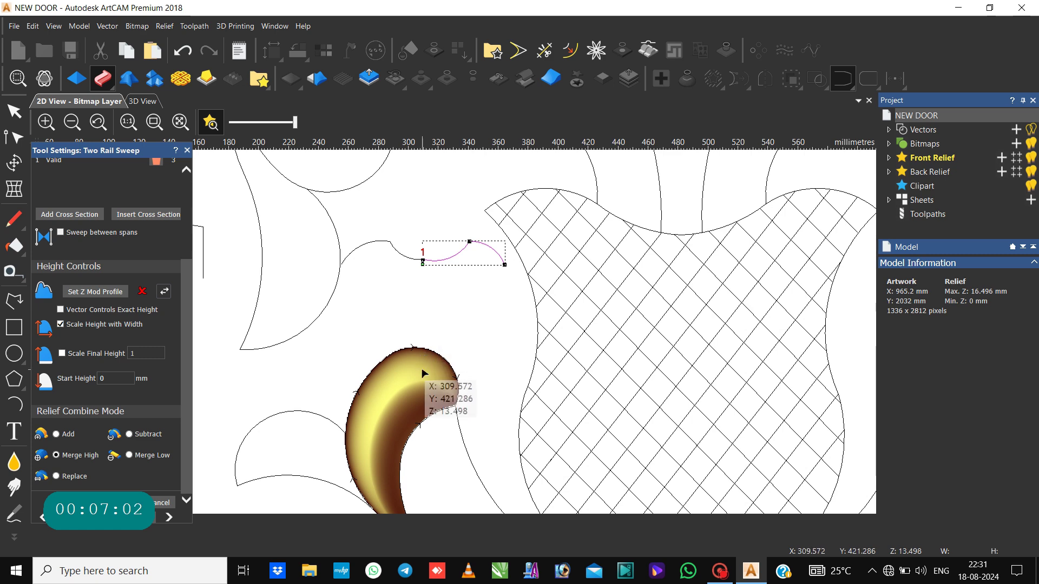
Step: Assign the right half of the large profile outside the door panel as the sweep's Z Mod Profile
scroll(441, 465, down, 3)
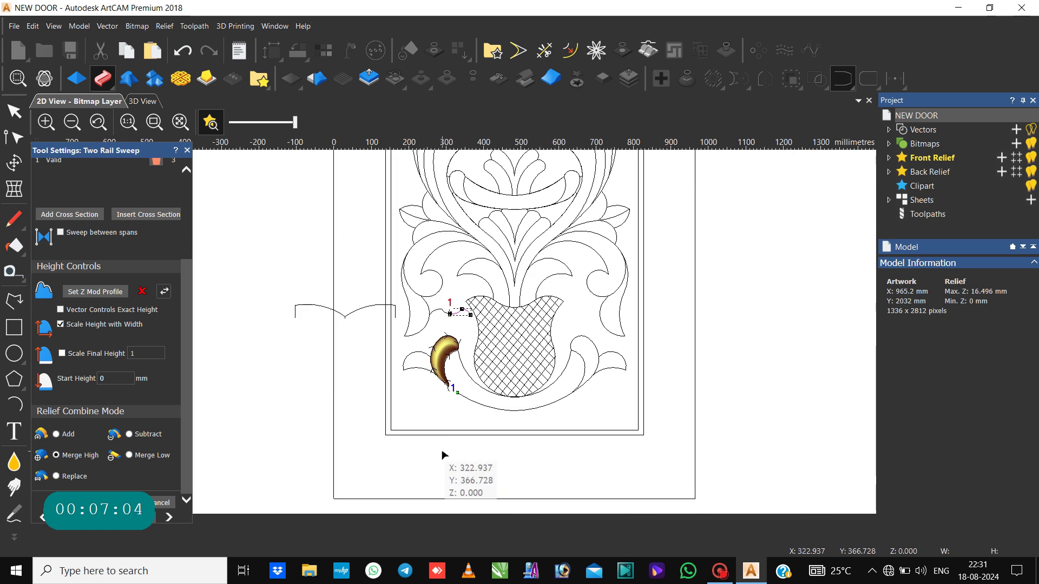
scroll(451, 373, up, 3)
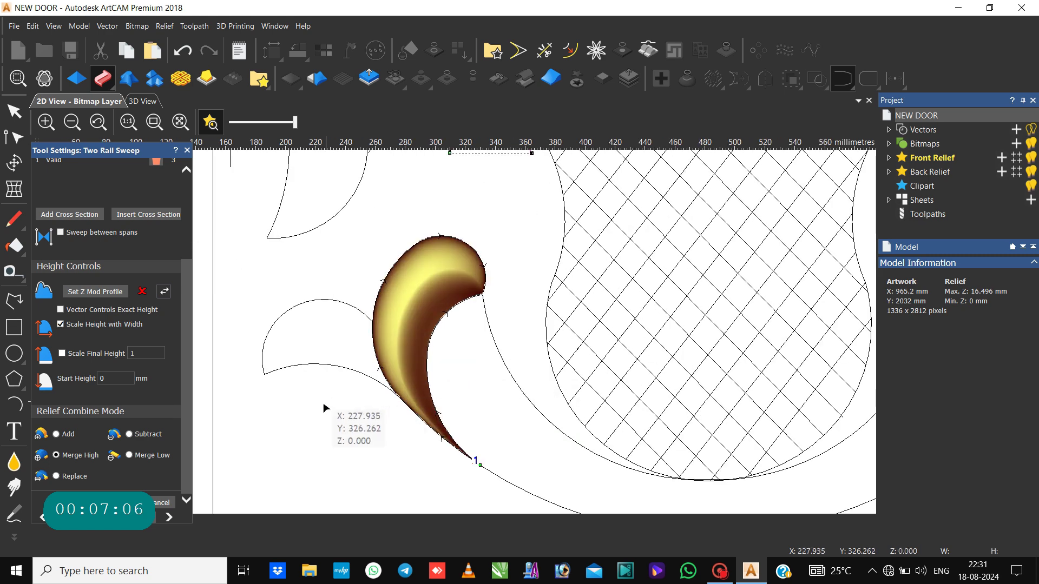
scroll(325, 284, down, 3)
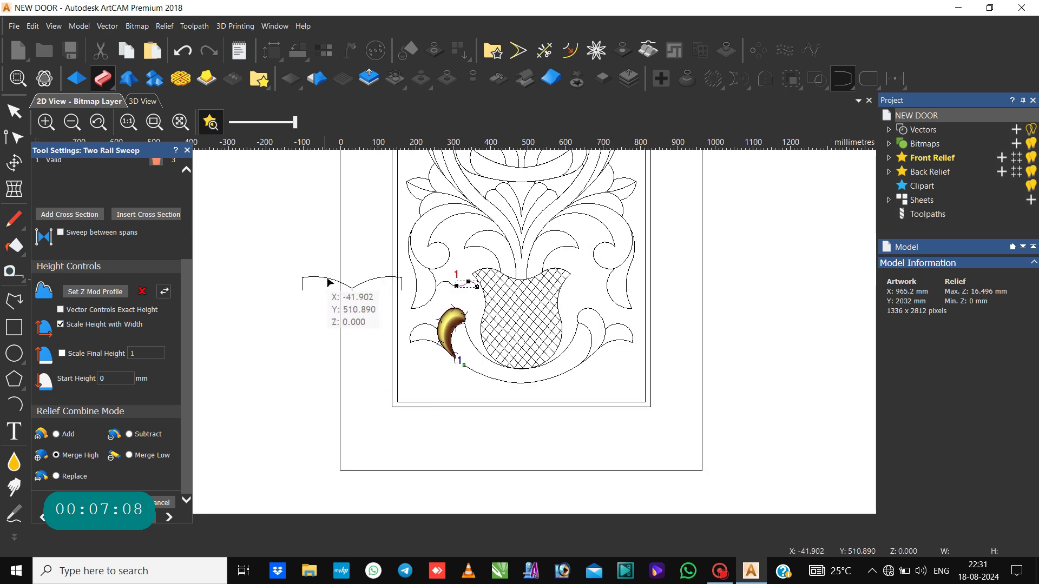
click(368, 283)
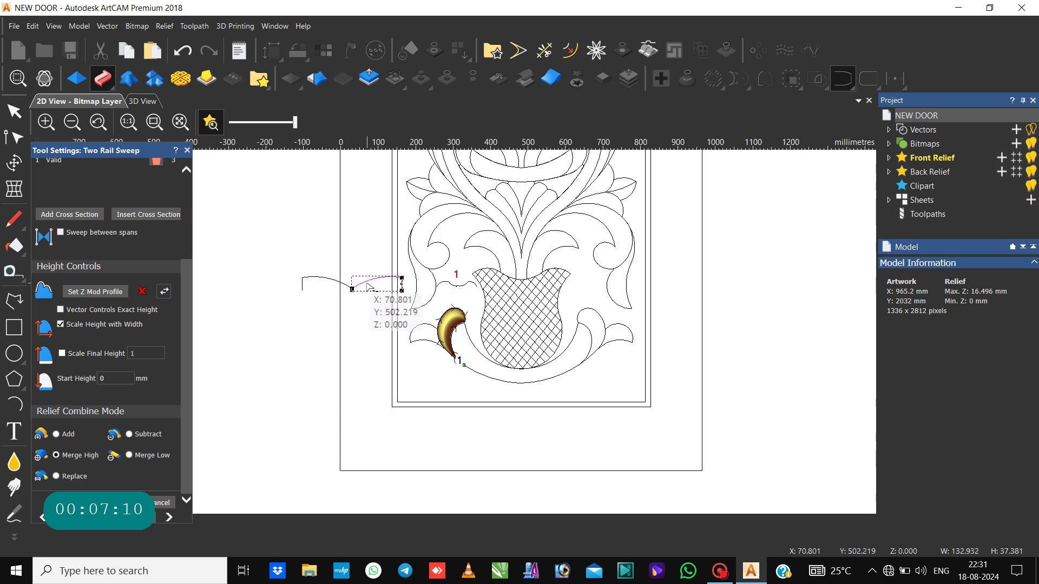
click(87, 296)
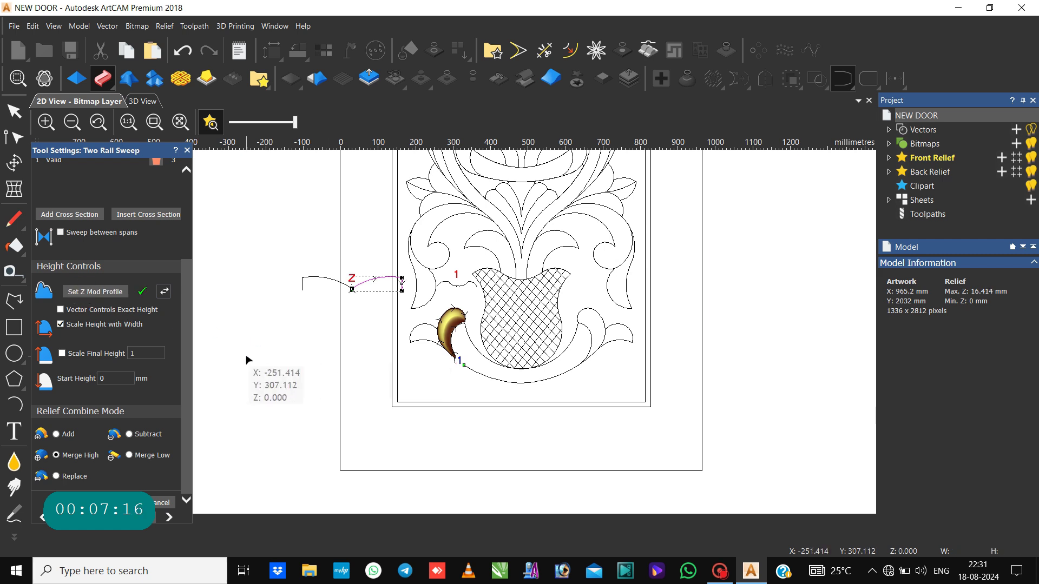
Step: Turn off Scale Height with Width, scale the final height to 6, and set the start height to 6 mm
click(62, 354)
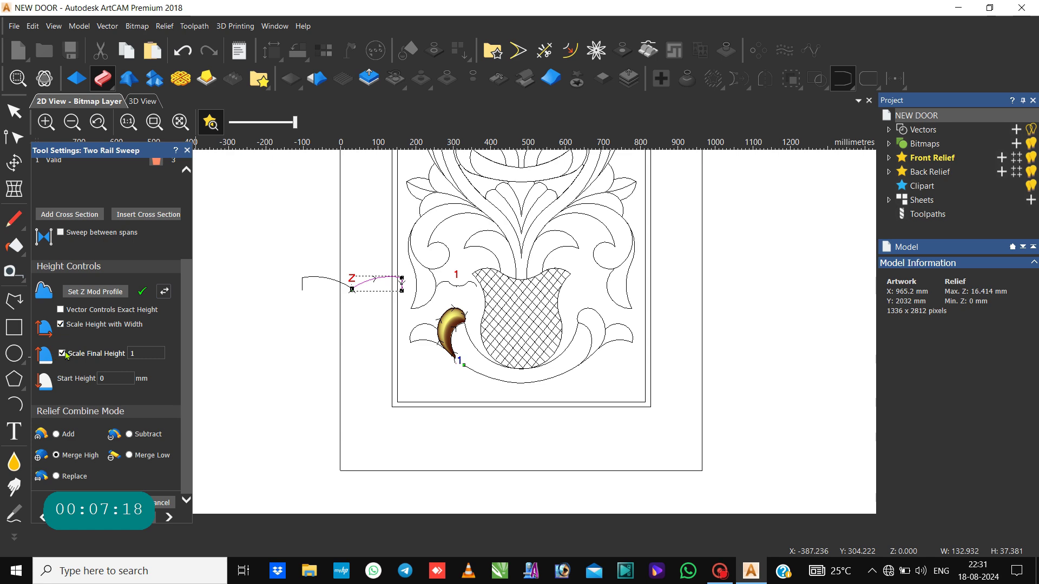
click(60, 324)
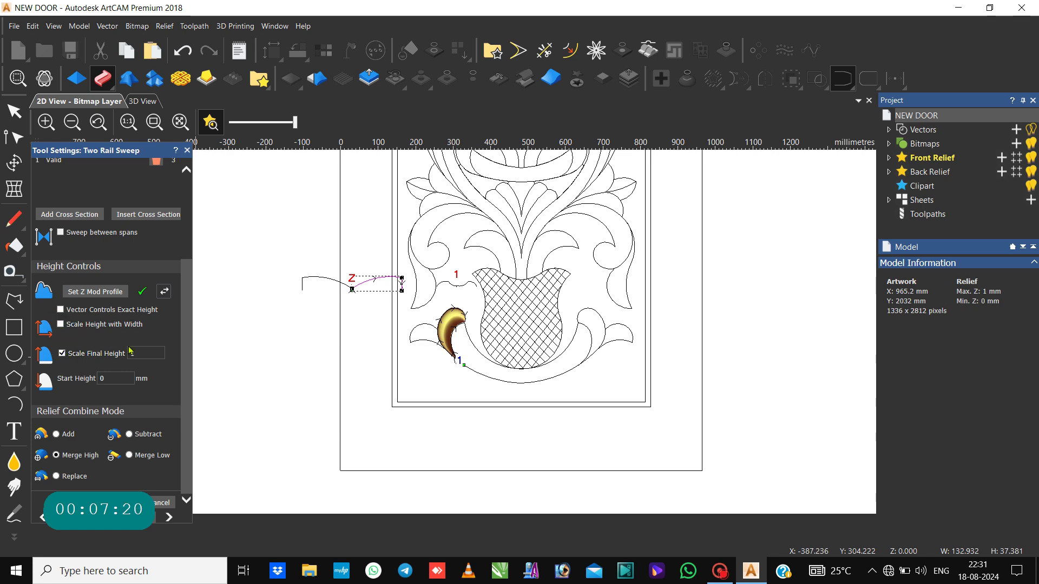
click(162, 356)
text(2)
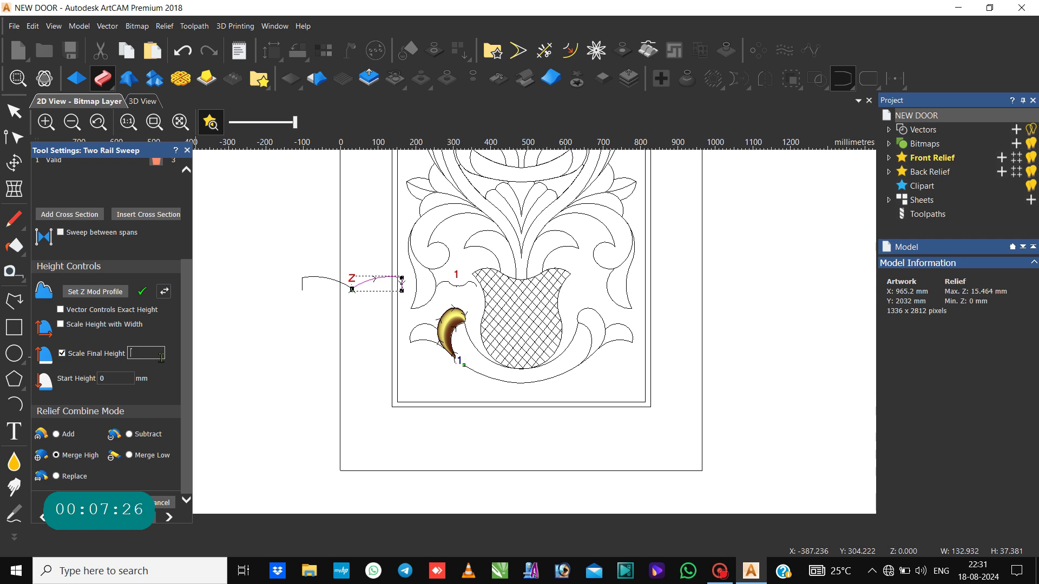
text(6)
click(111, 382)
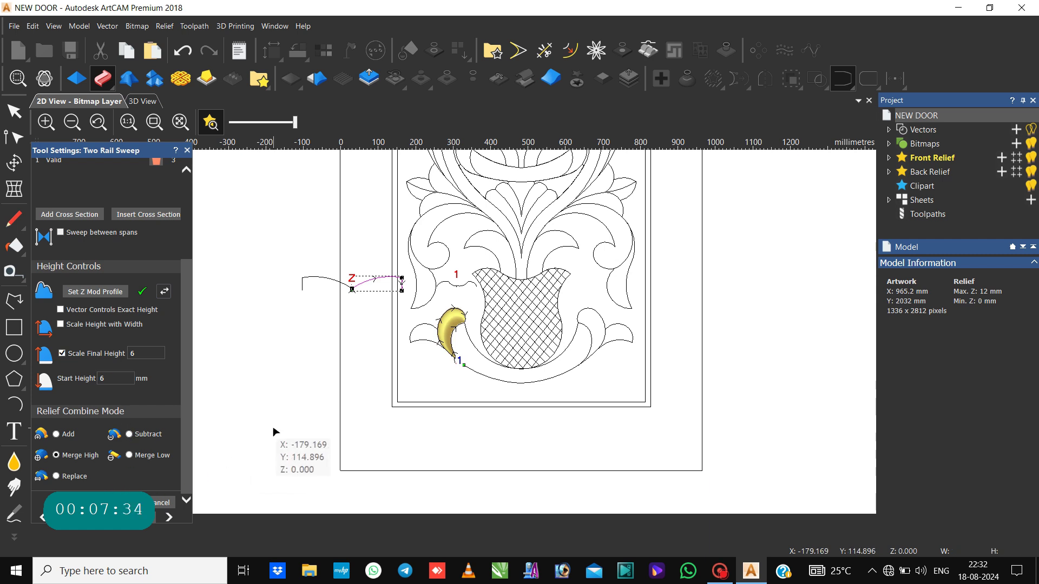
Step: Examine the left leaf's swept relief up close in 2D and in a top-down 3D view
scroll(444, 354, up, 3)
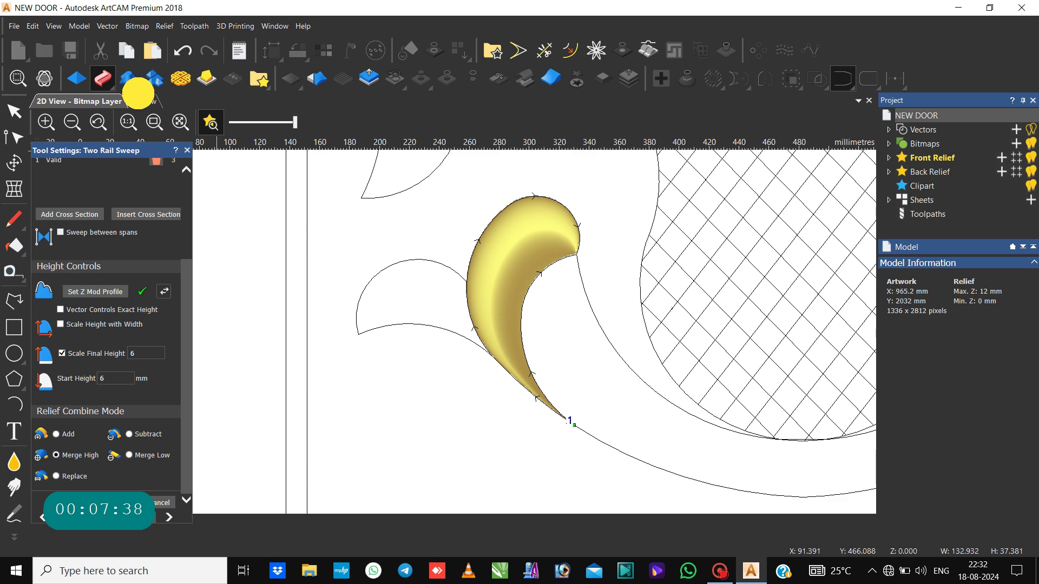
click(142, 101)
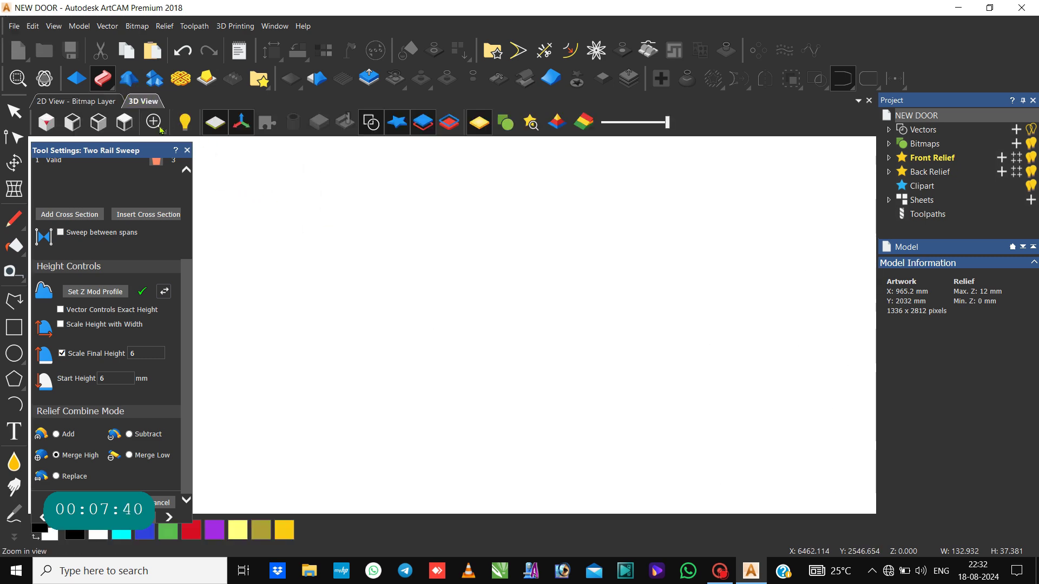
click(125, 122)
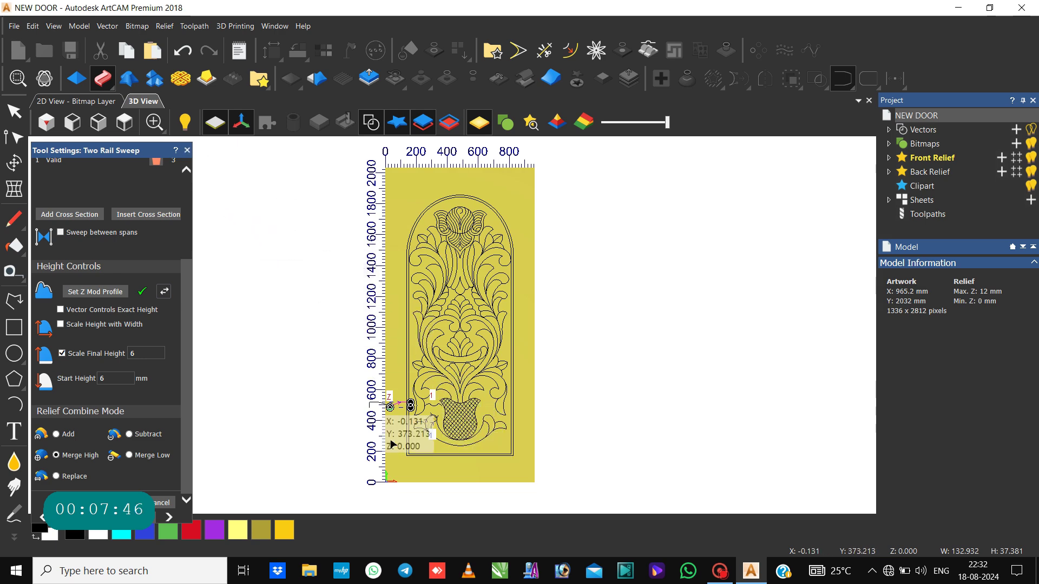
scroll(433, 421, up, 5)
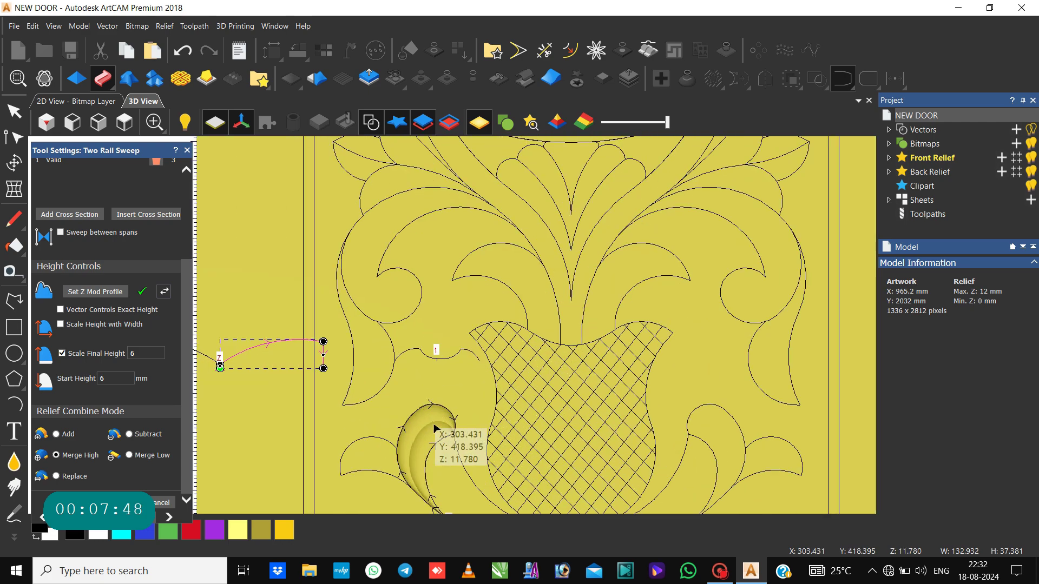
scroll(439, 483, down, 2)
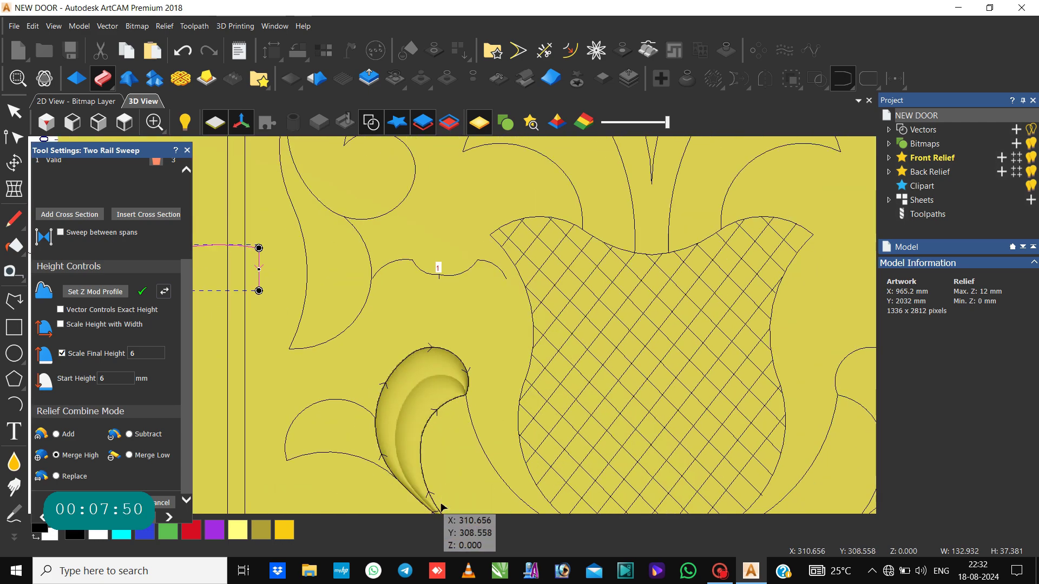
scroll(441, 507, up, 4)
scroll(439, 506, down, 1)
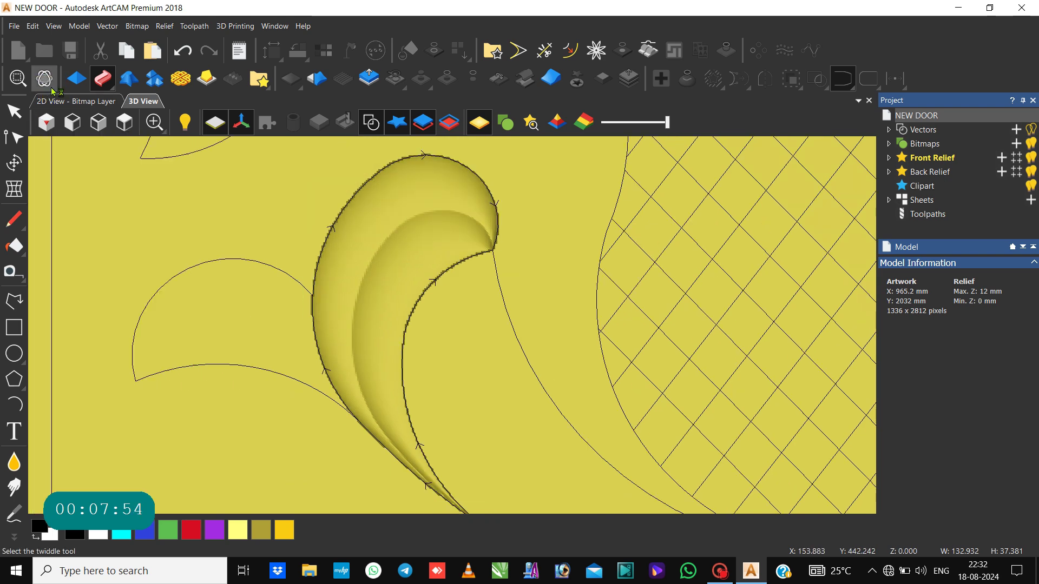
Step: Close the two-rail sweep, hide the vectors and inspect the finished leaf relief from tilted 3D angles and in 2D
key(Escape)
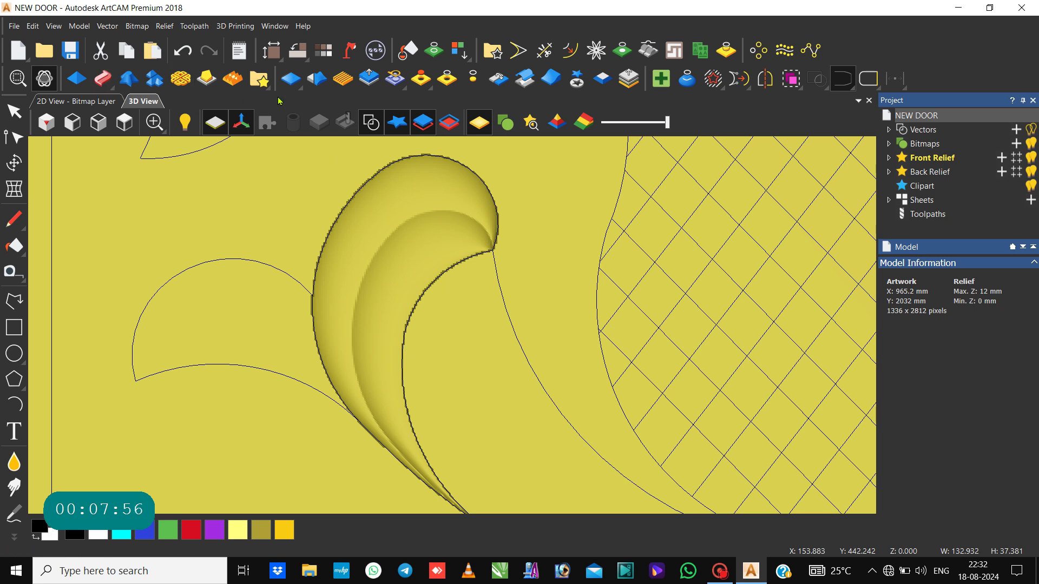
click(366, 128)
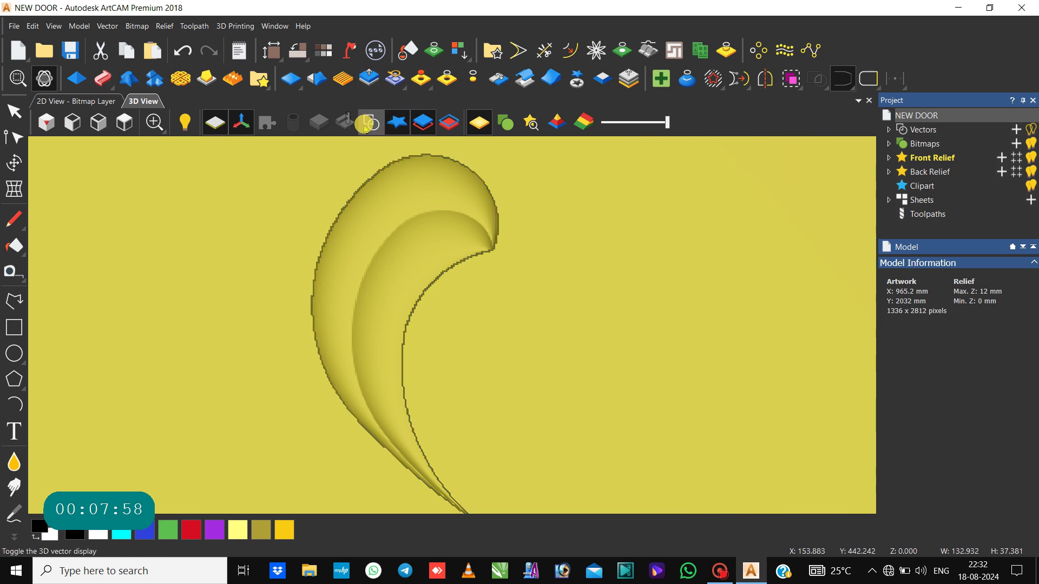
mouse_move(429, 262)
mouse_down()
mouse_move(429, 317)
mouse_move(421, 197)
mouse_up()
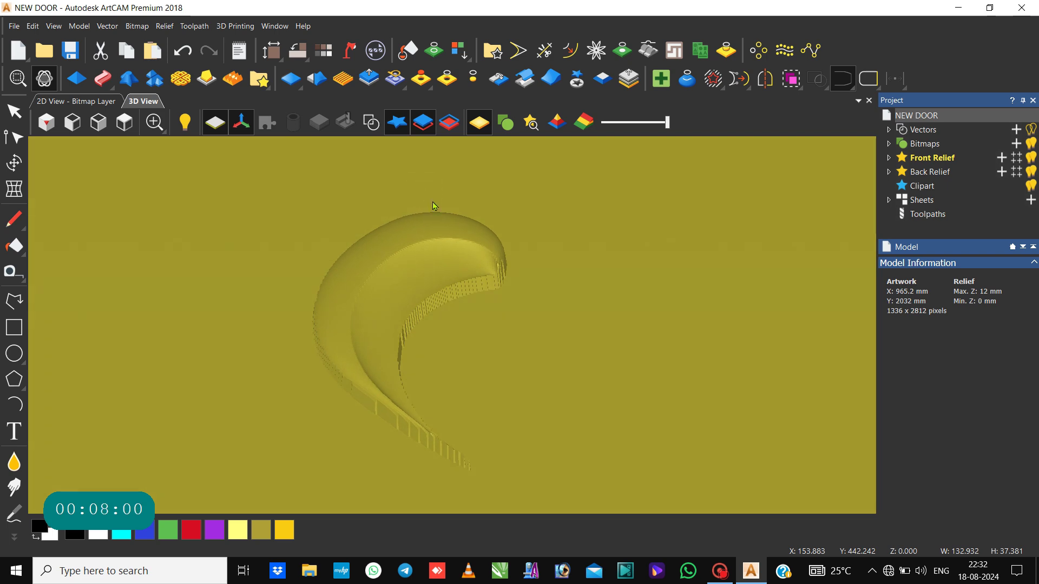
drag(510, 327, 473, 336)
scroll(473, 341, down, 3)
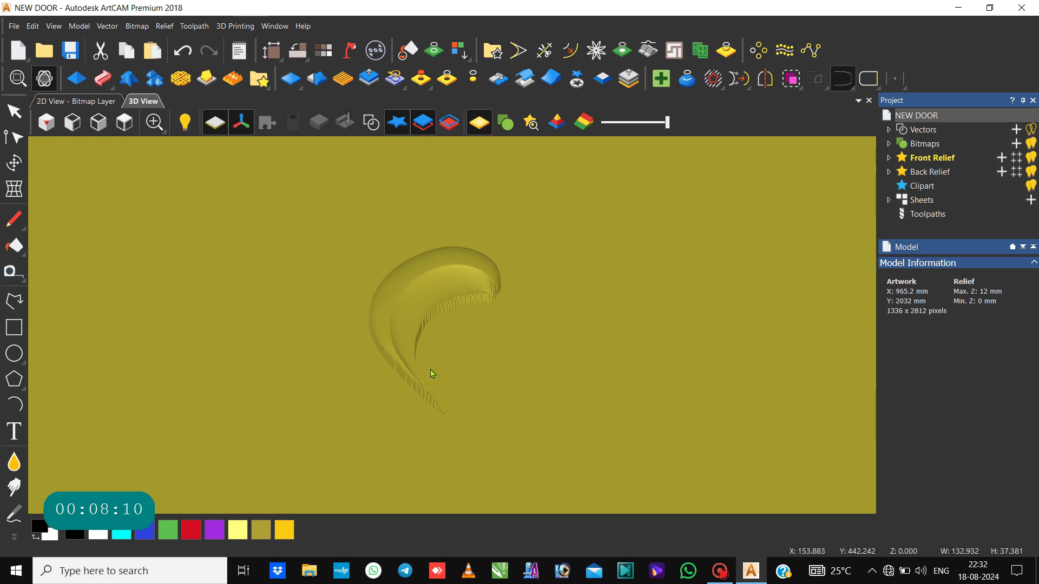
drag(398, 346, 471, 393)
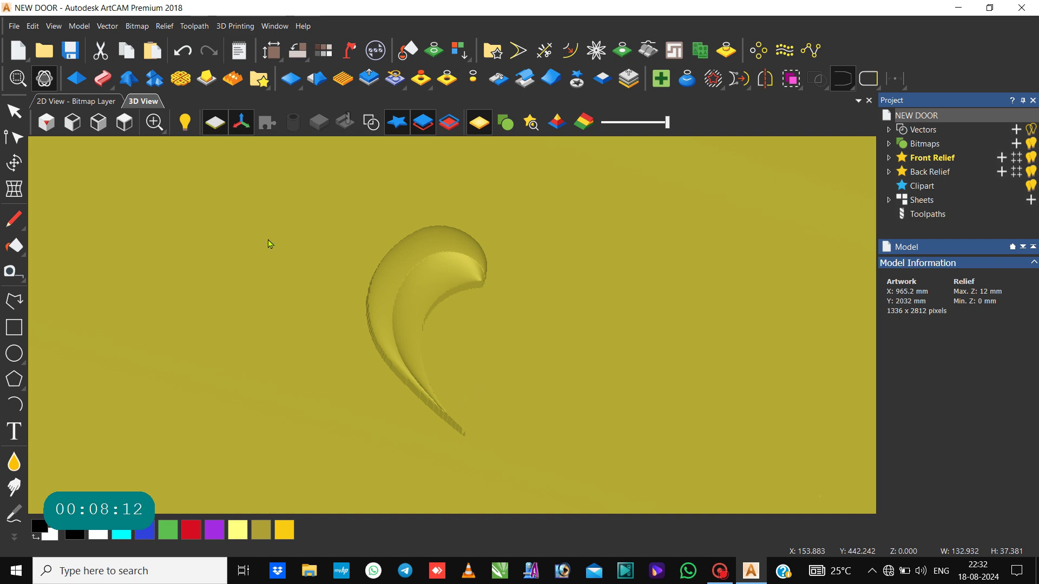
click(89, 101)
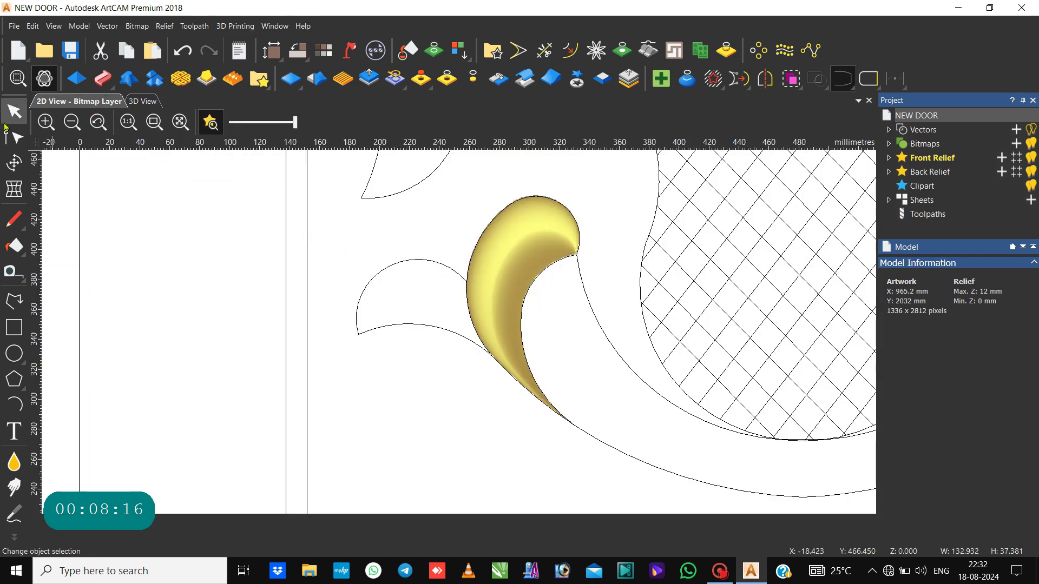
click(143, 101)
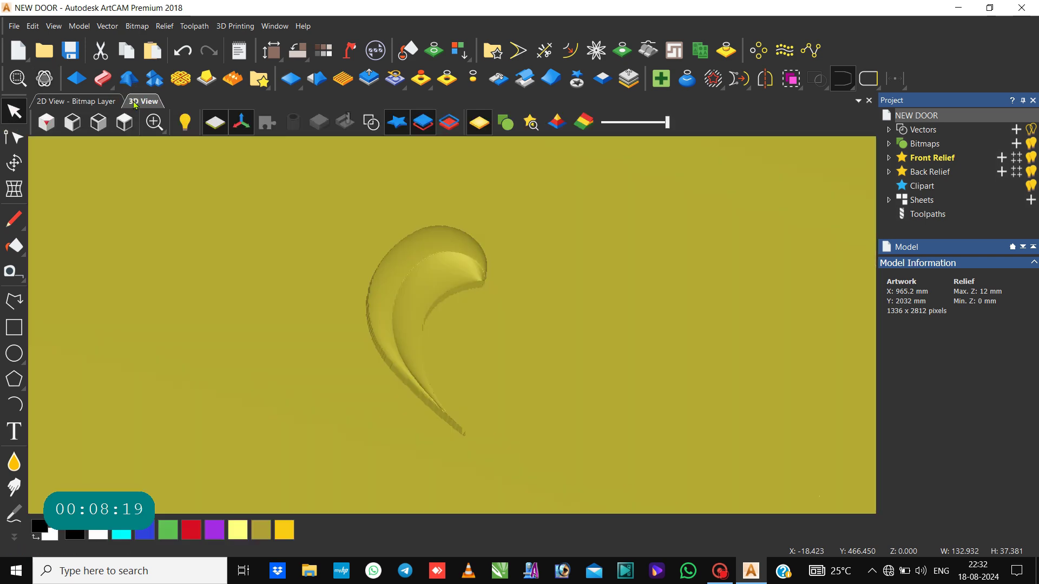
Step: Shade the 3D view with the active relief layer's preview and show the vectors again
click(487, 115)
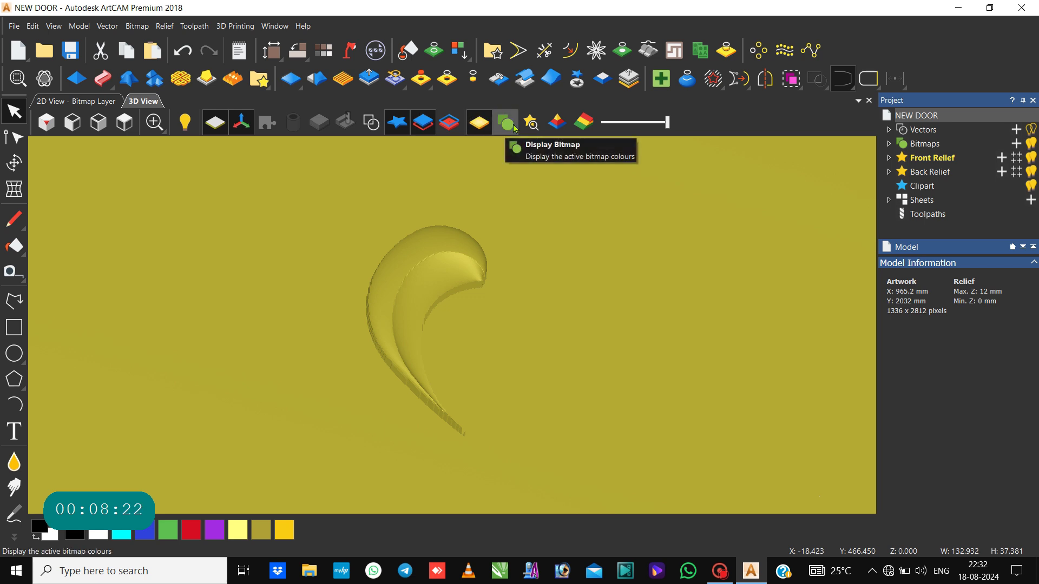
click(533, 124)
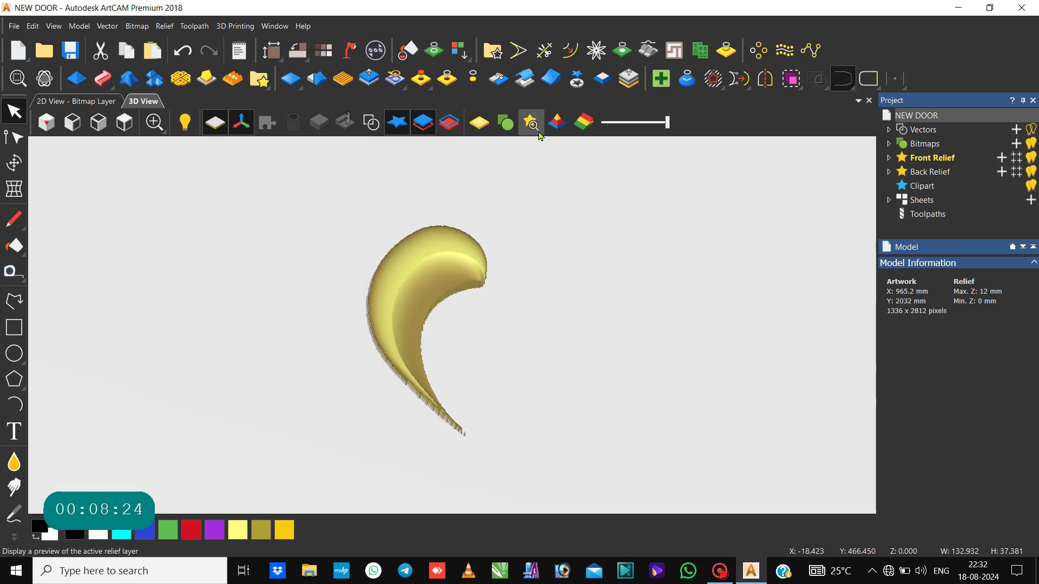
click(371, 121)
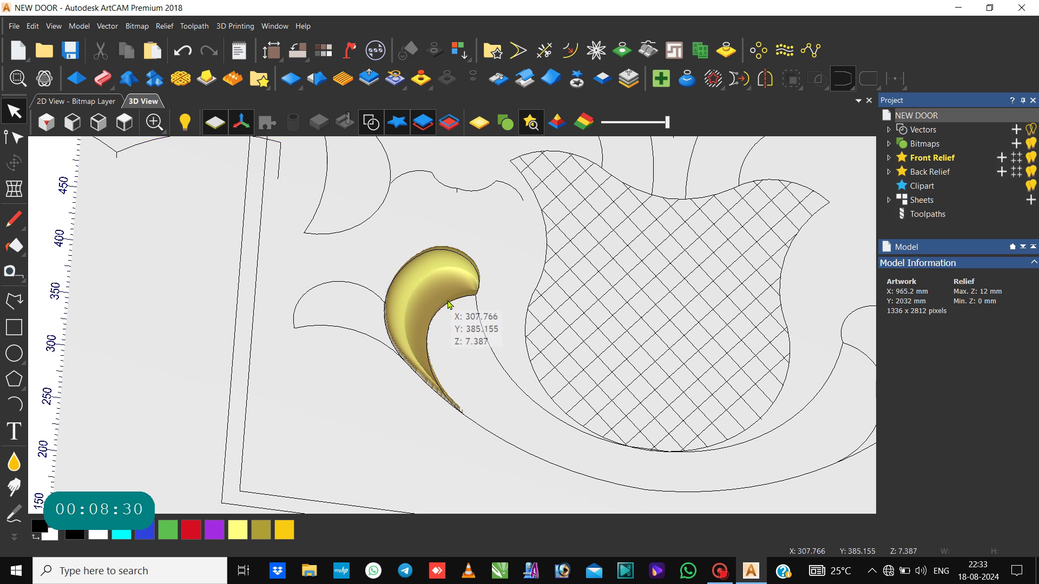
Step: Split the small leaf's outline, next to the swept leaf, at its outer tip into an upper and a lower curve
click(442, 310)
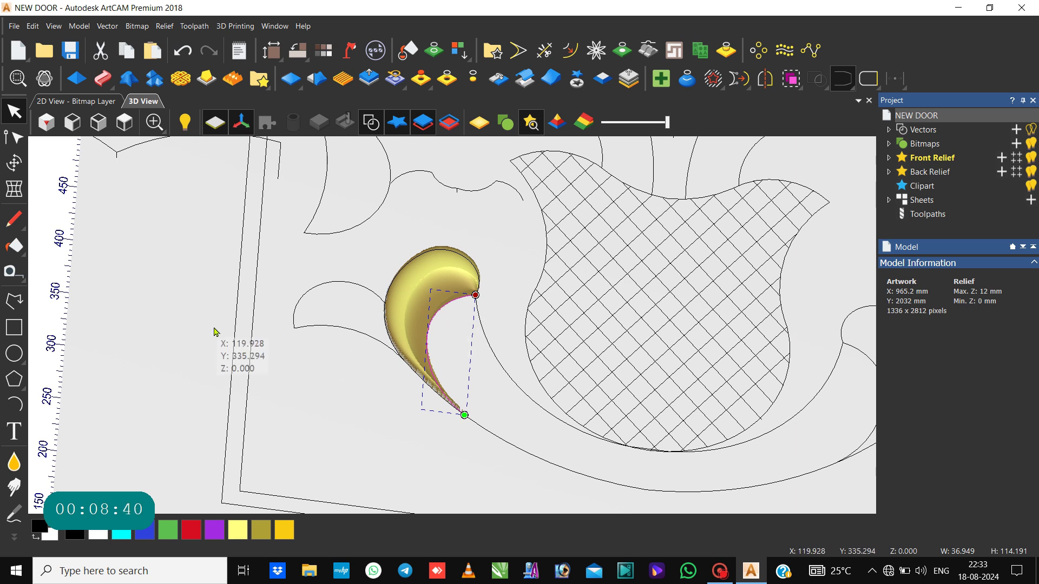
click(326, 282)
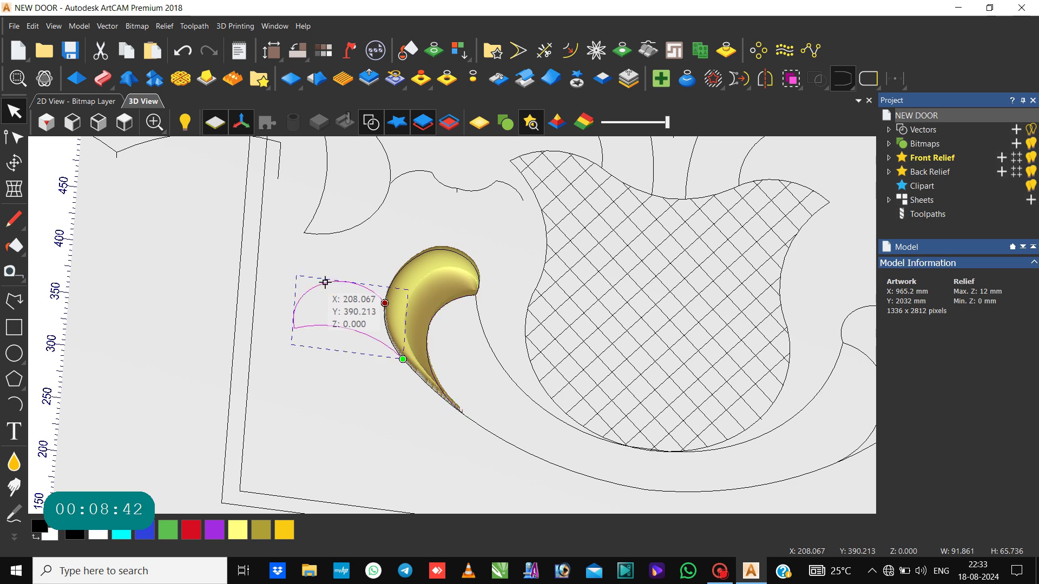
double_click(325, 282)
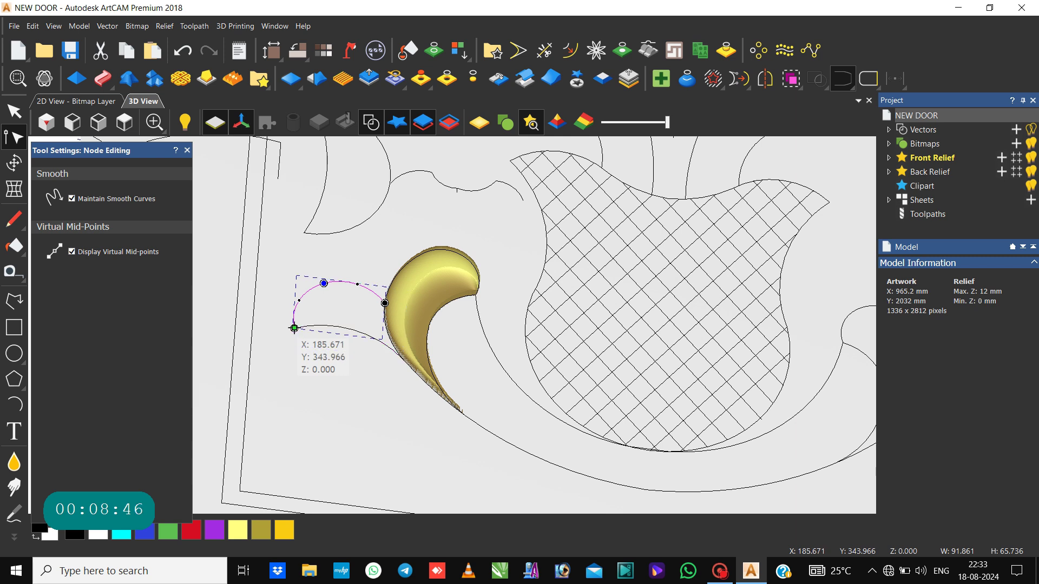
click(319, 309)
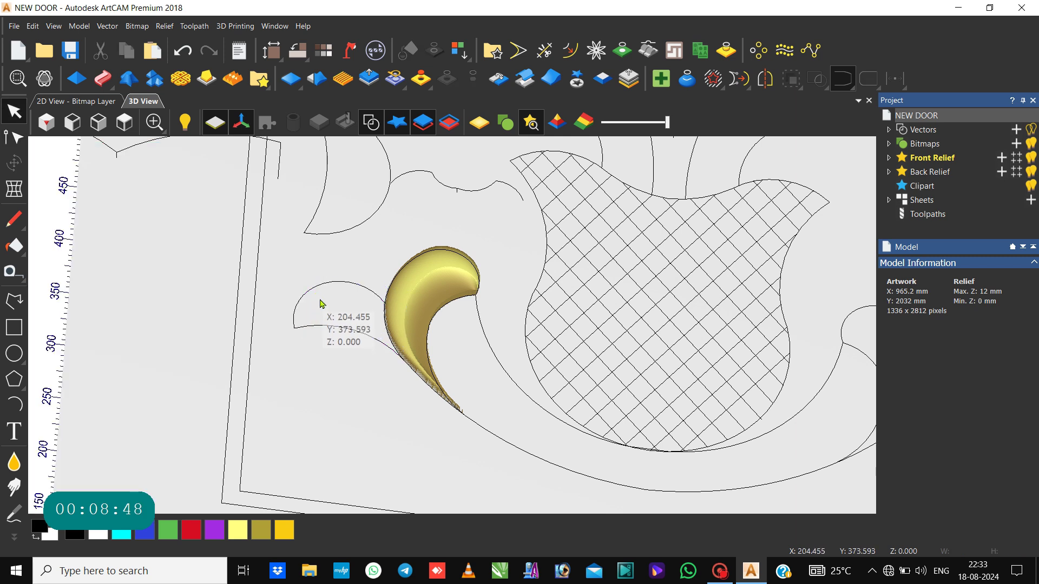
Step: Start a two-rail sweep with the small leaf's upper and lower curves as its drive rails
double_click(310, 293)
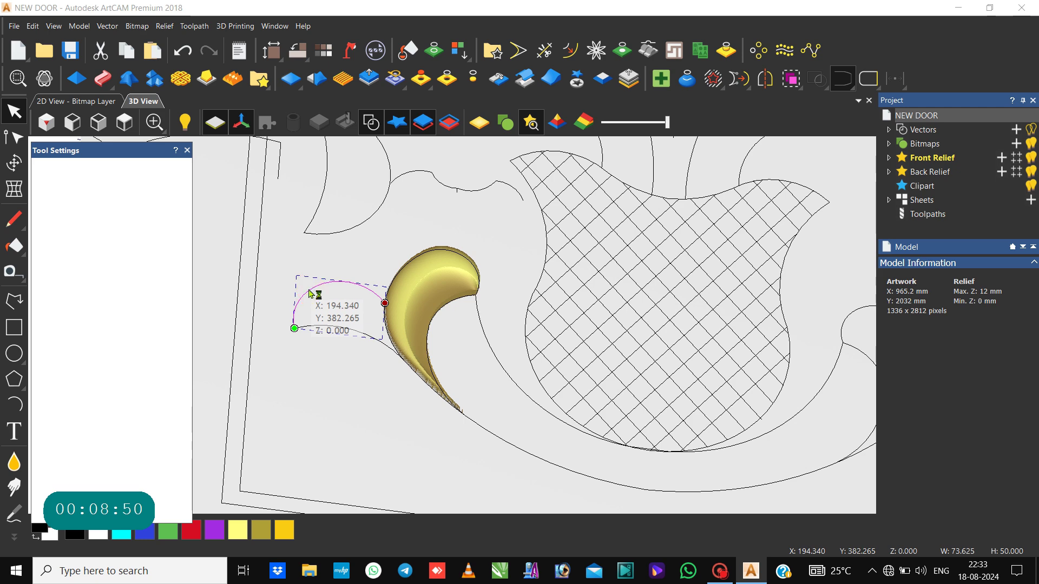
click(314, 325)
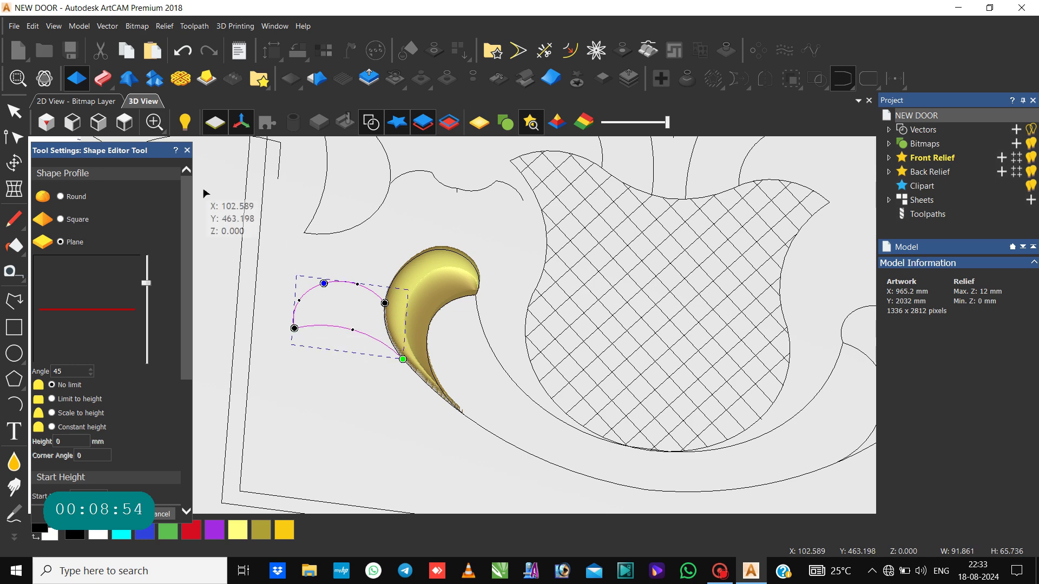
click(185, 153)
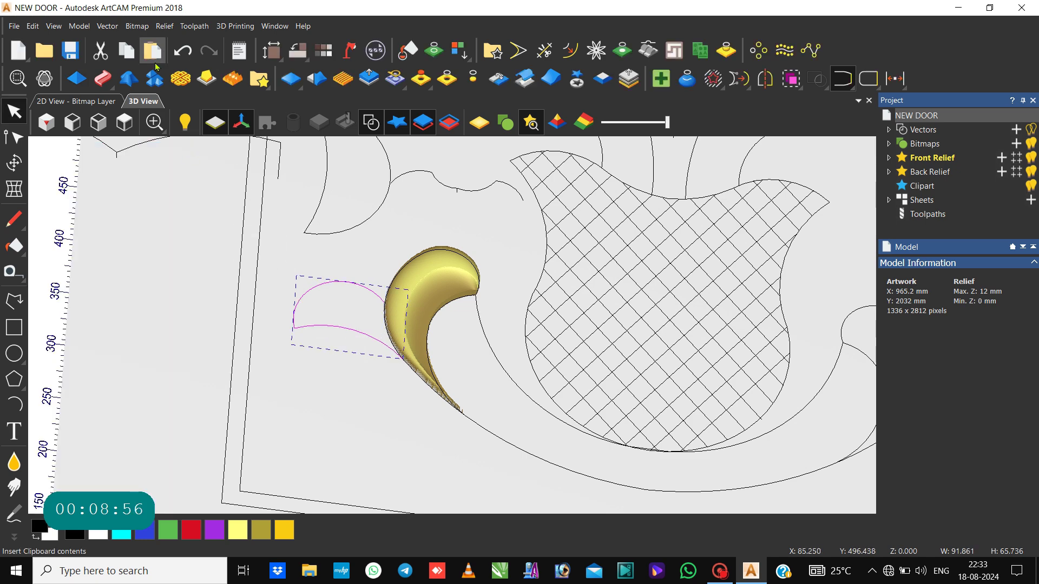
click(101, 80)
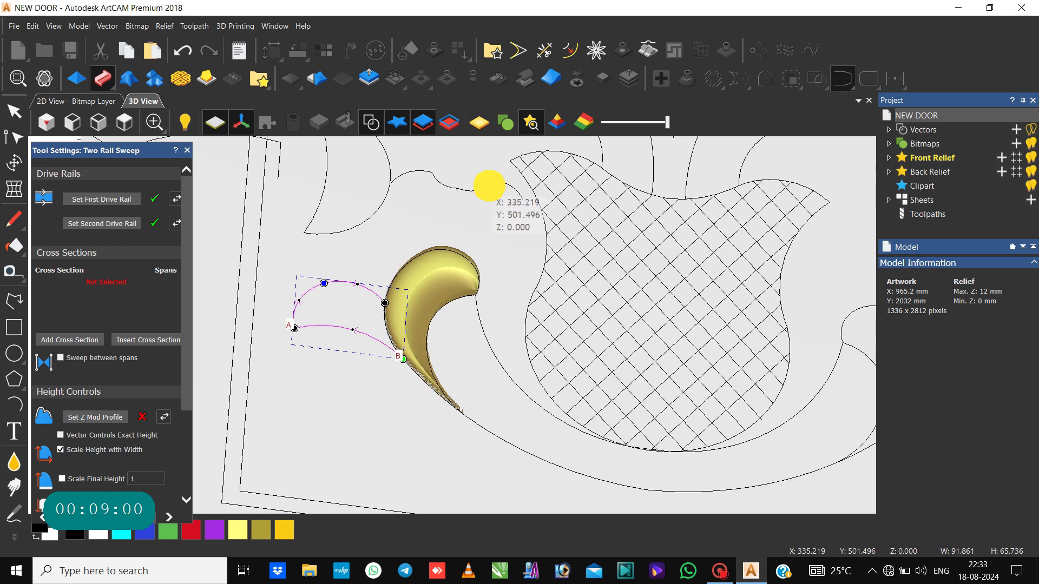
Step: Add the right half of the small profile beside the vase as cross section and reverse the second drive rail
click(486, 186)
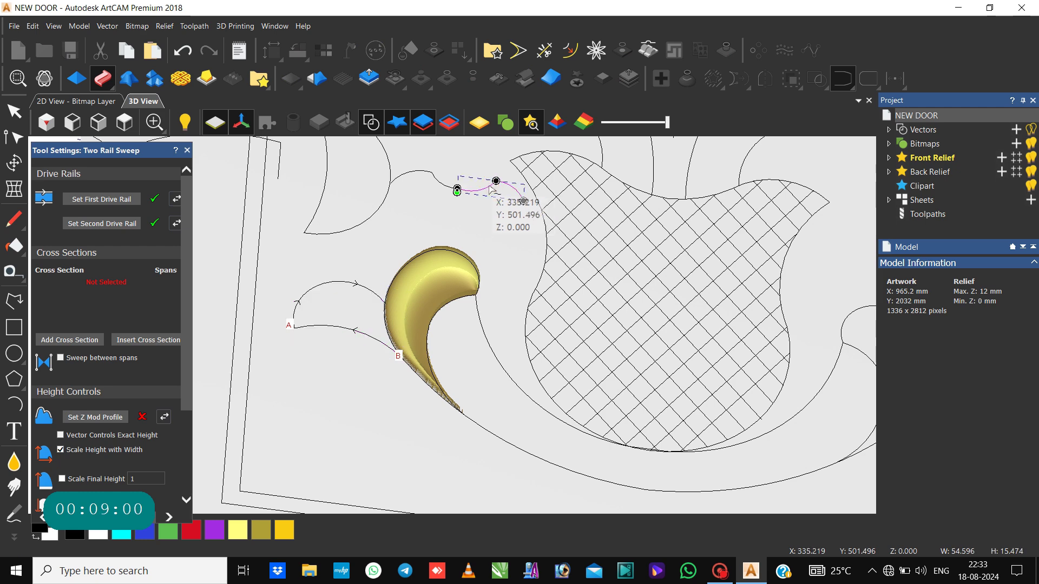
click(70, 340)
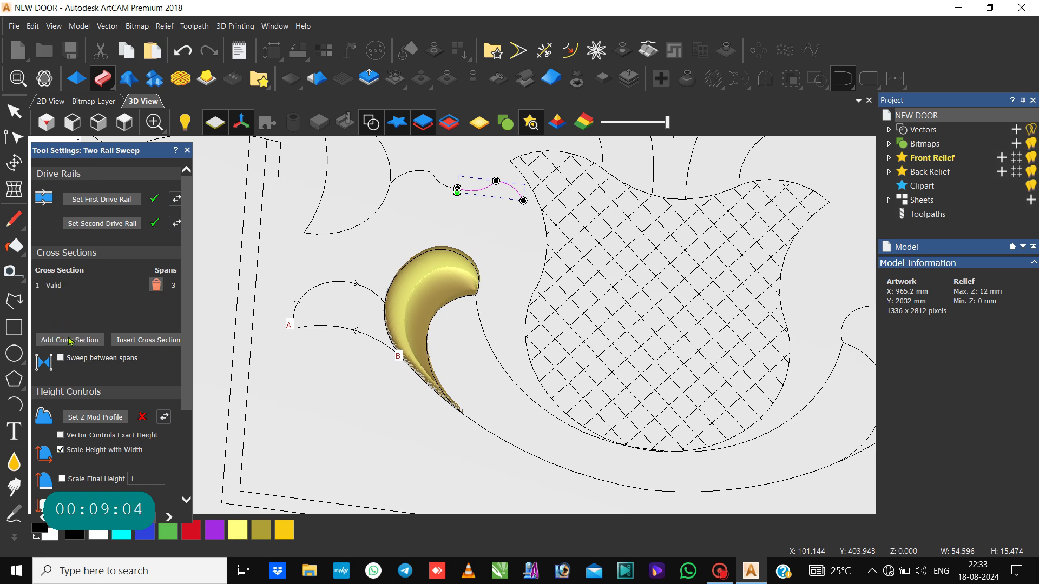
click(177, 222)
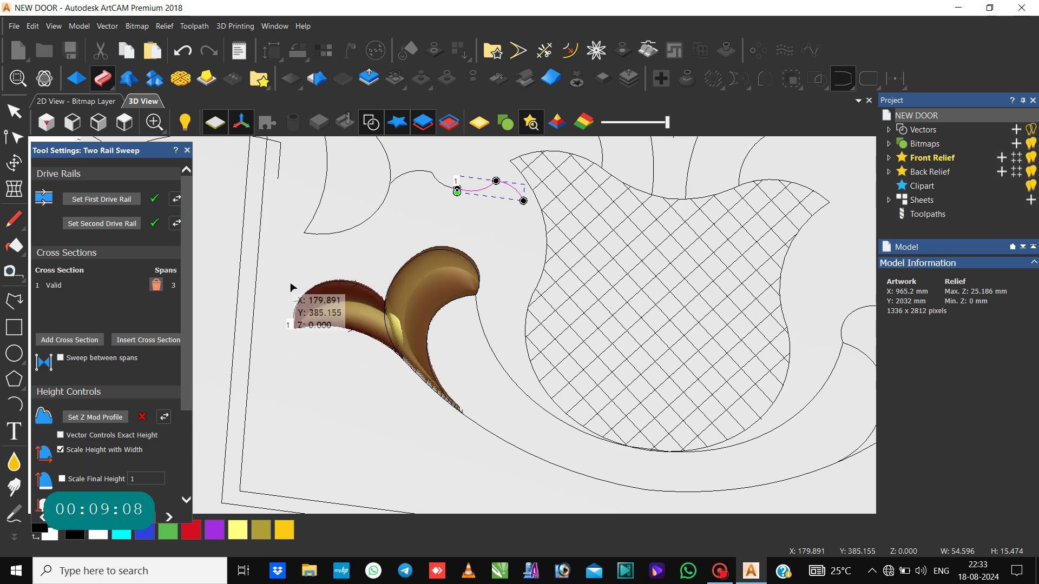
Step: Set the sweep's relief combine mode to Merge High
scroll(373, 330, down, 3)
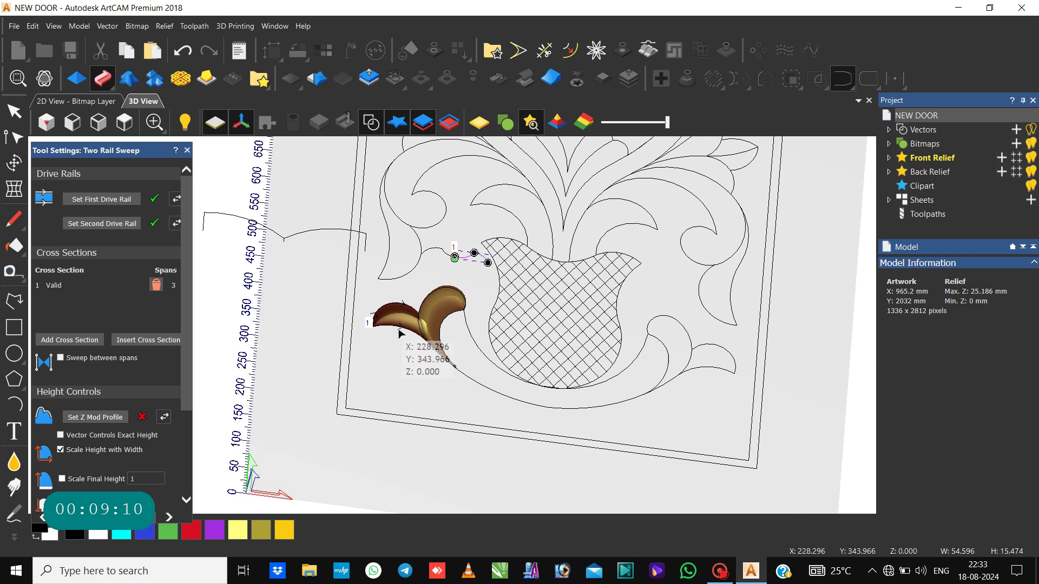
scroll(401, 334, up, 2)
scroll(70, 454, down, 3)
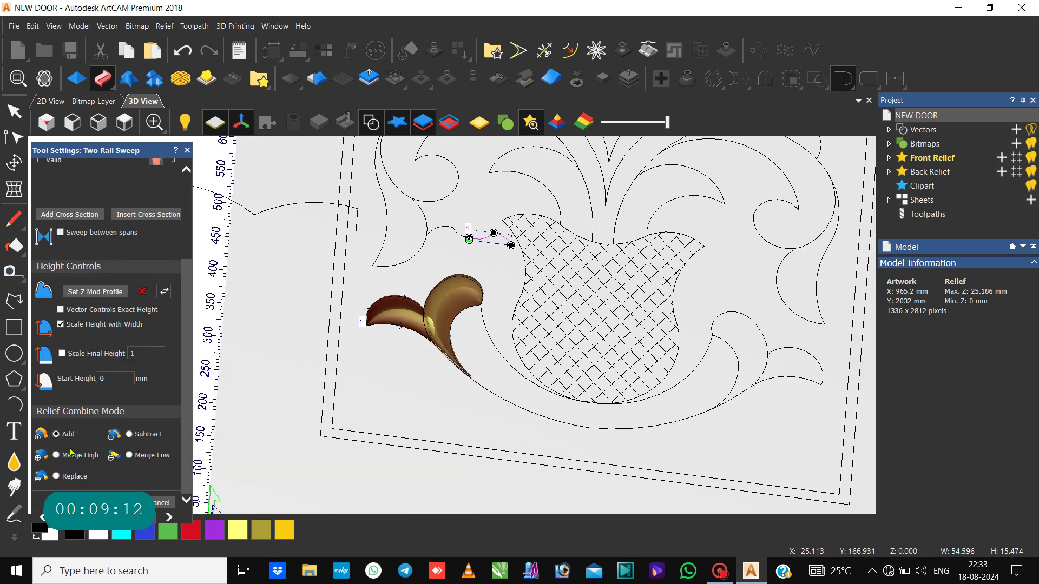
click(57, 455)
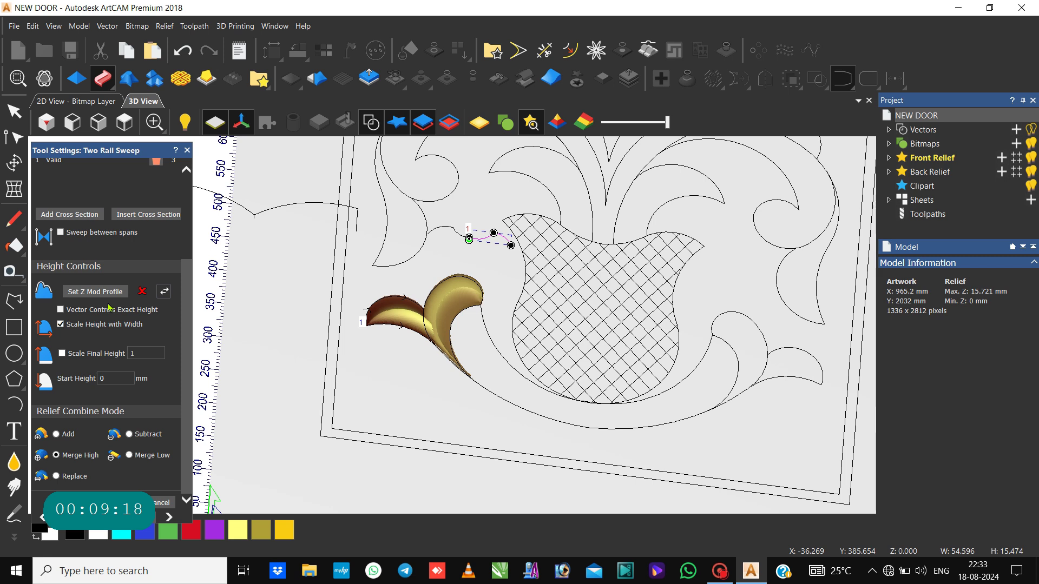
Step: Replace the sweep's cross section with the left half of the small profile beside the vase
click(157, 161)
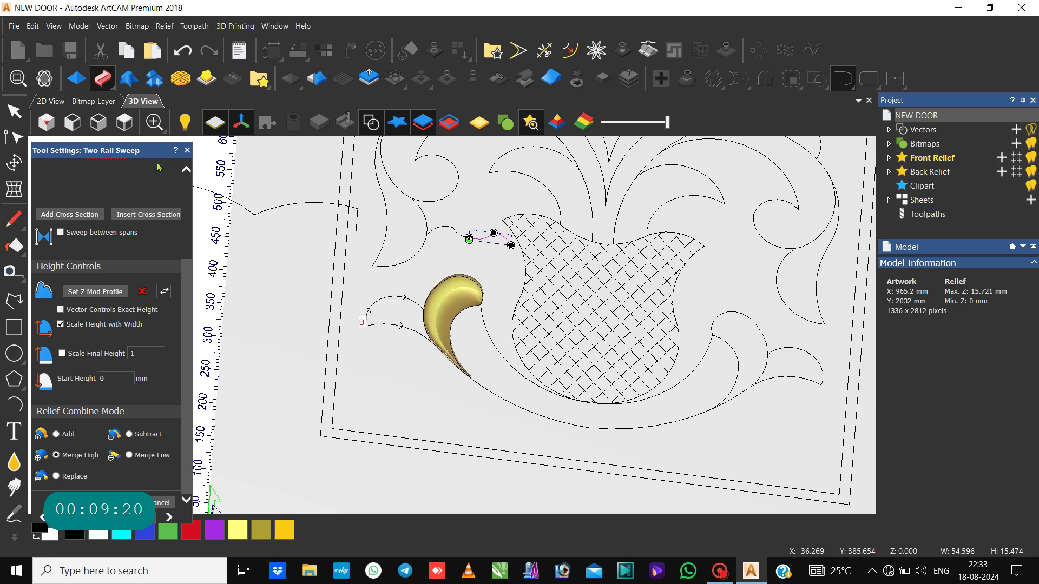
click(443, 228)
click(77, 215)
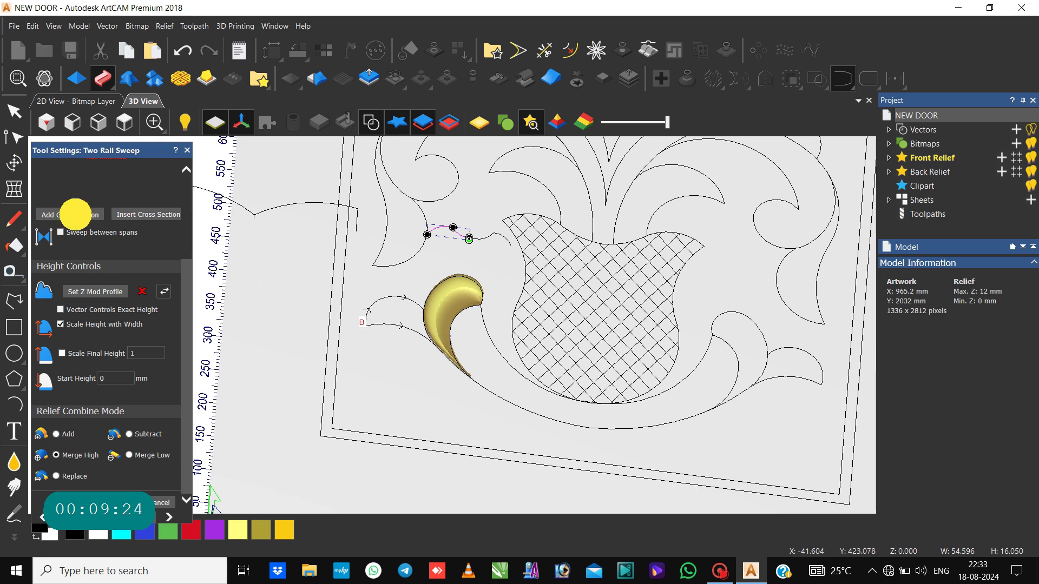
scroll(414, 334, up, 3)
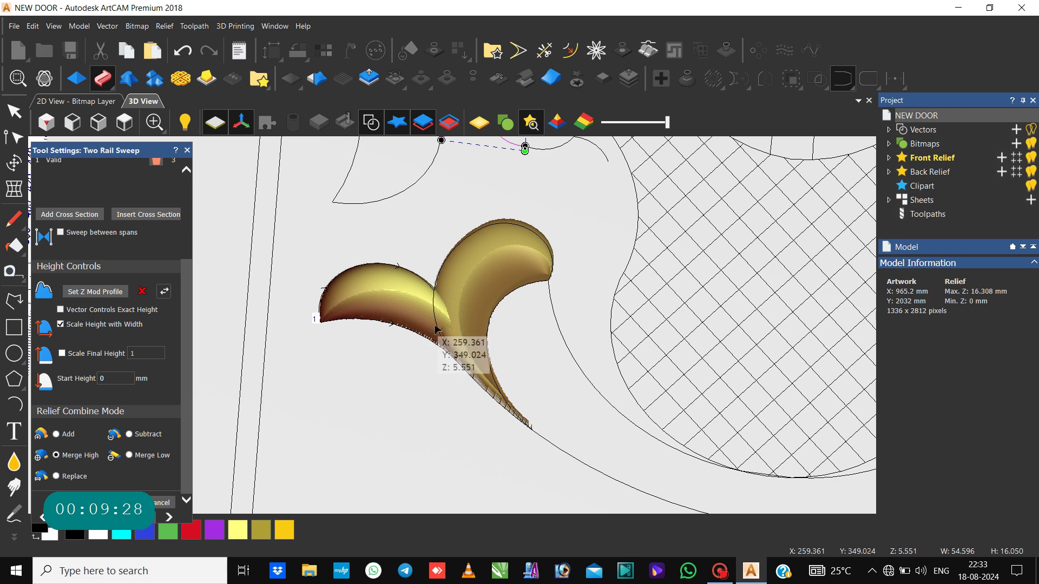
scroll(415, 334, up, 1)
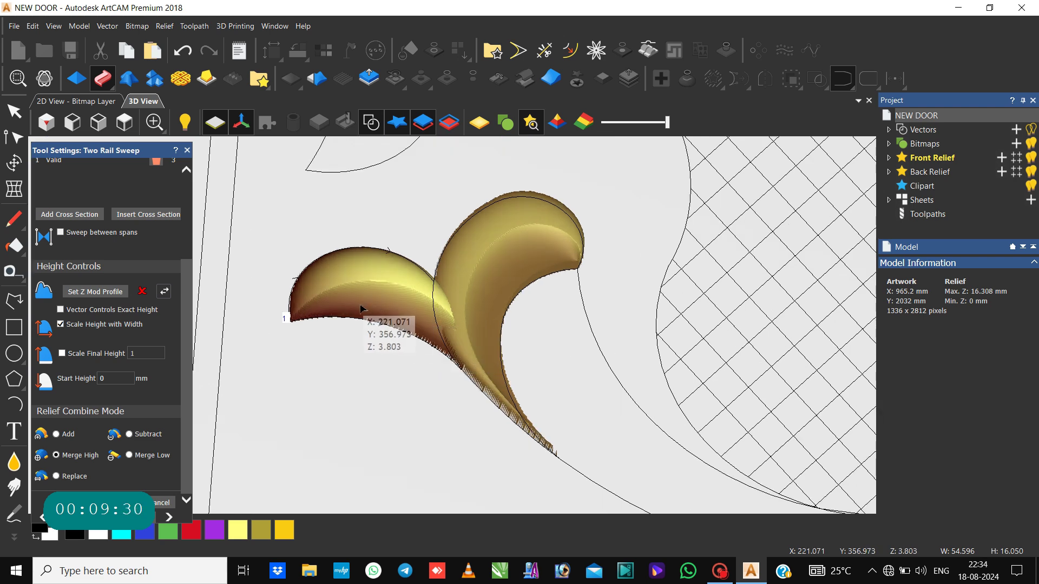
Step: Turn off Scale Height with Width for the small leaf's sweep, scale the final height to 6, and set the start height to 6 mm
click(61, 324)
click(63, 353)
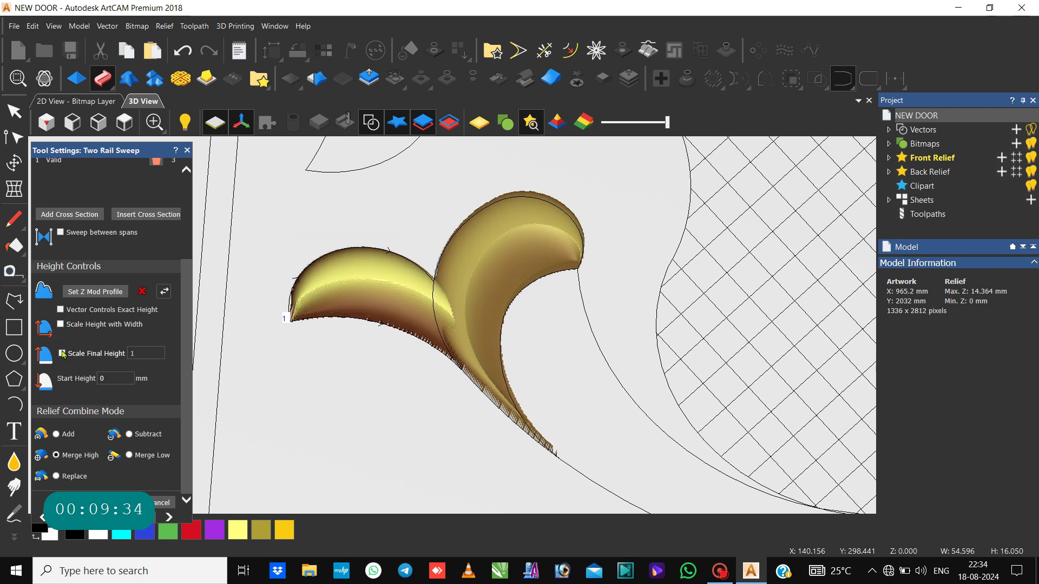
click(63, 353)
double_click(145, 355)
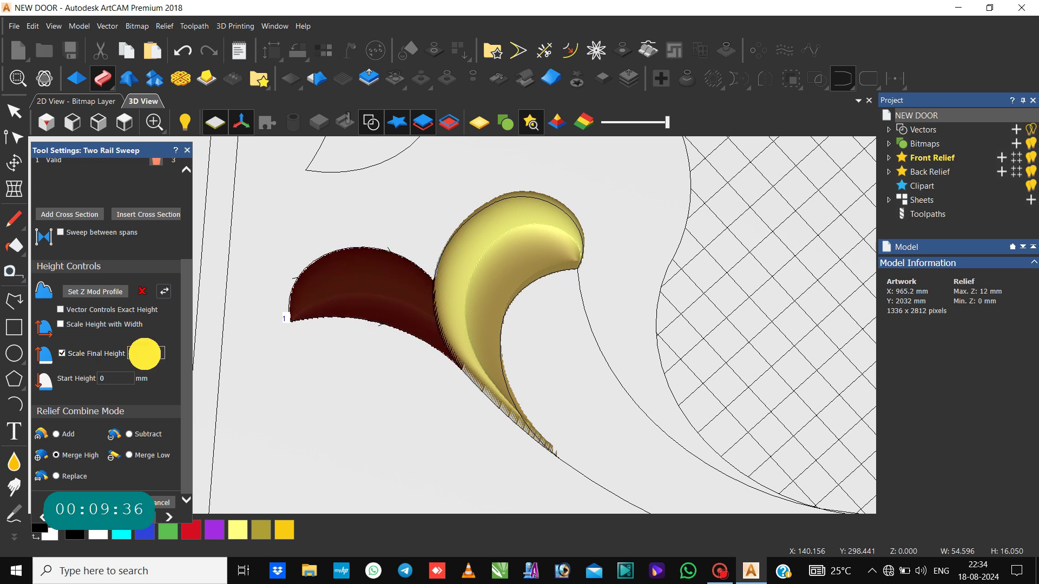
double_click(112, 379)
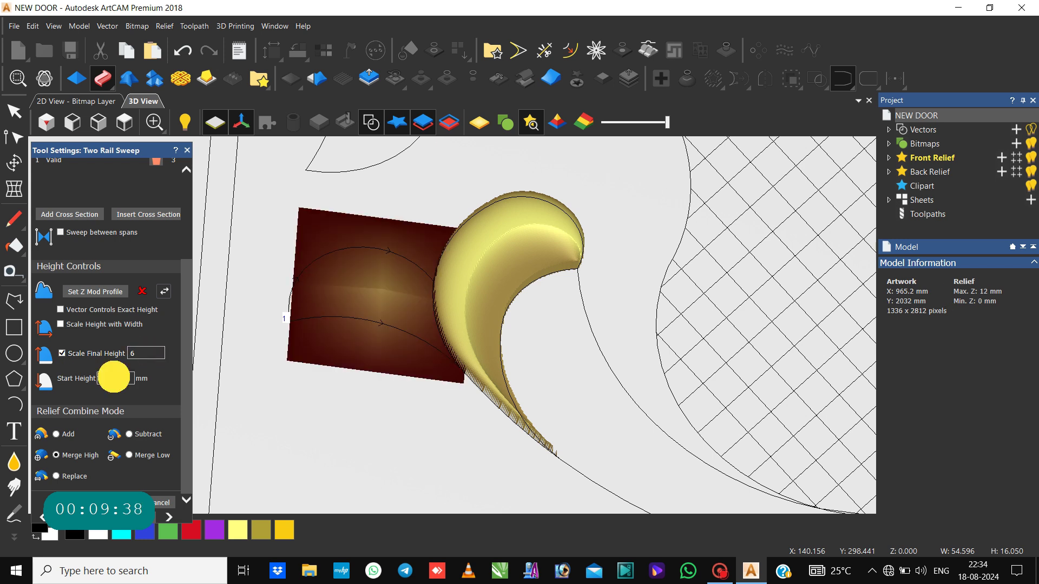
text(6)
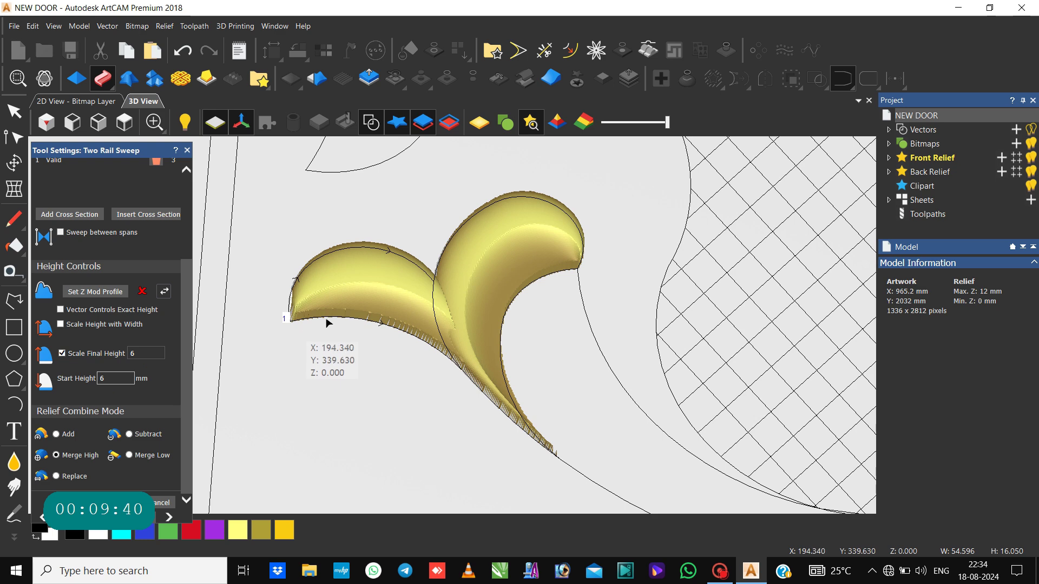
scroll(346, 272, down, 1)
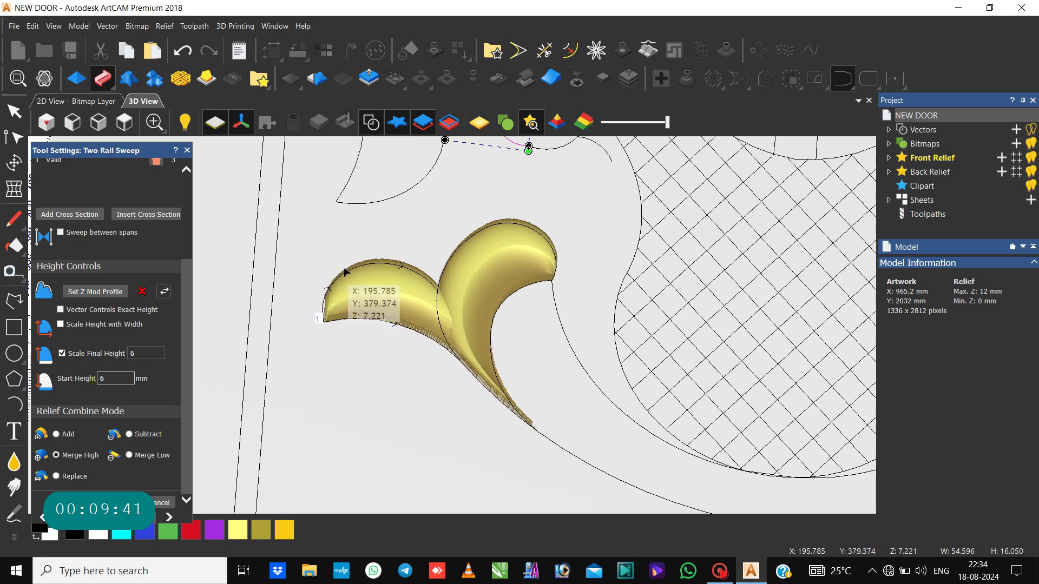
click(393, 301)
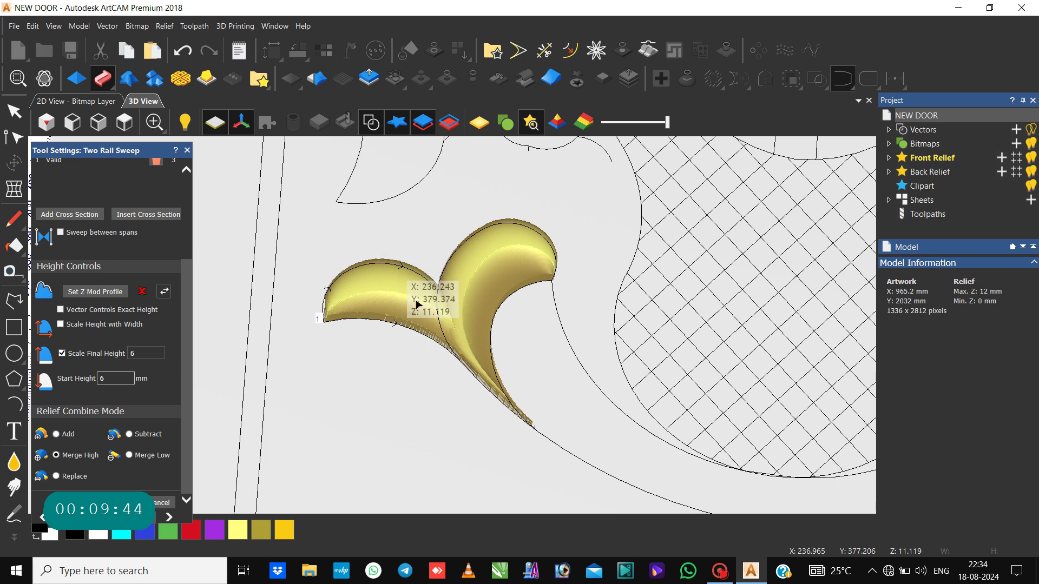
scroll(414, 294, down, 2)
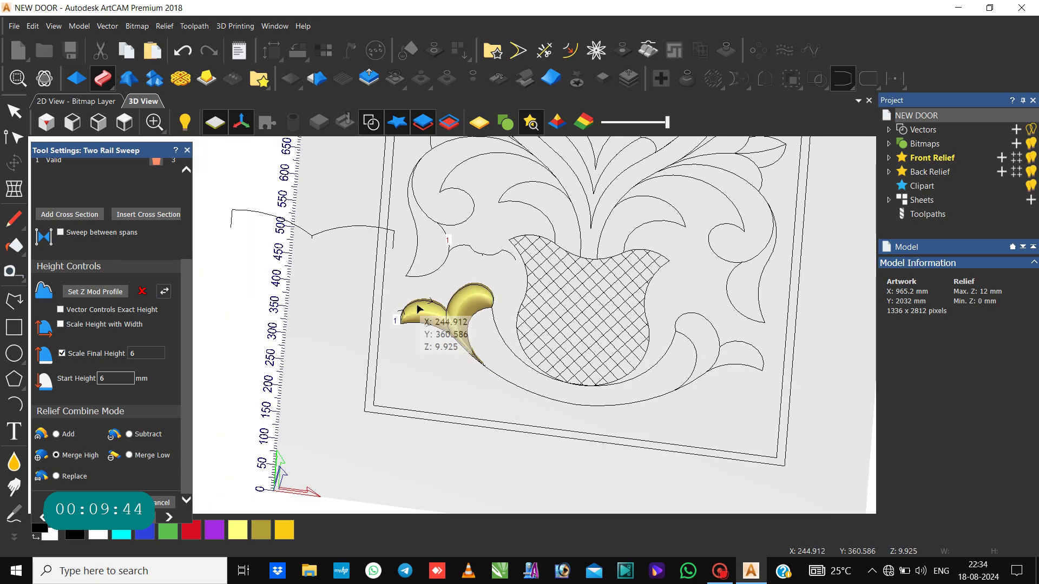
Step: Set the right half of the large profile at the door's left edge as the small leaf sweep's Z modulation profile
click(315, 235)
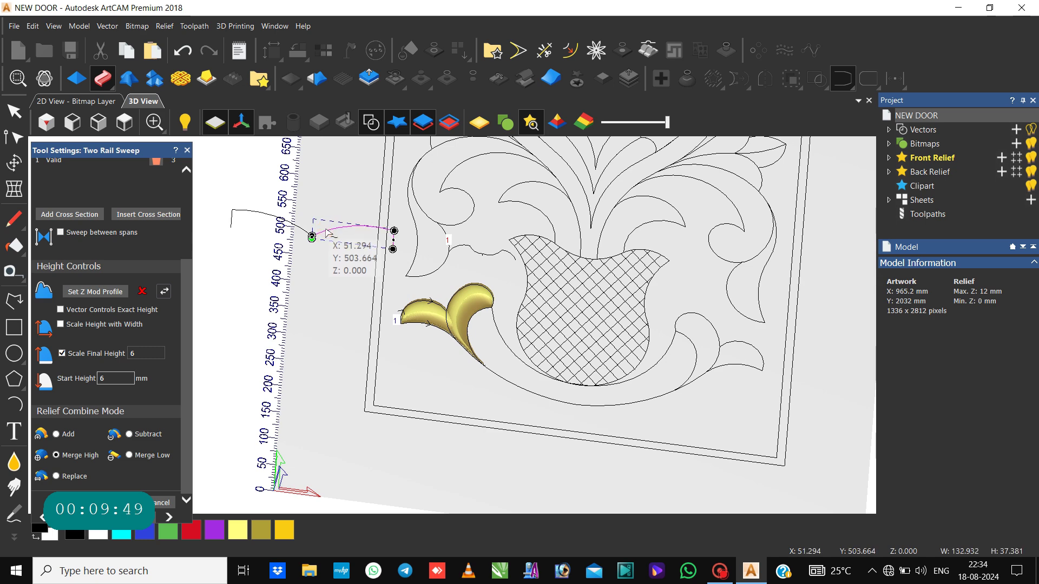
click(104, 293)
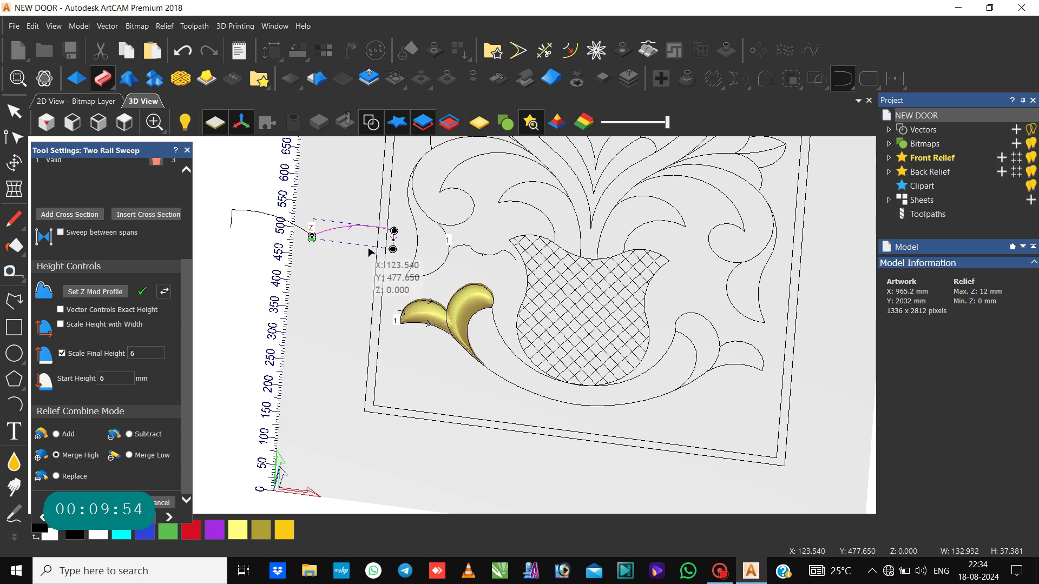
scroll(435, 324, up, 5)
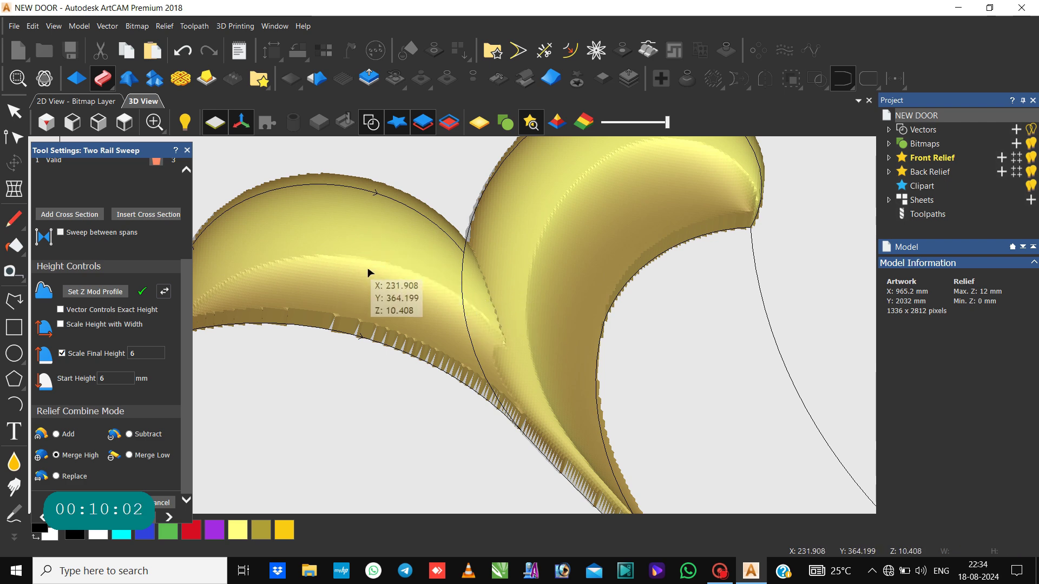
Step: Show the full relief surface with its zero plane around the two leaf reliefs and inspect the small leaf
click(334, 283)
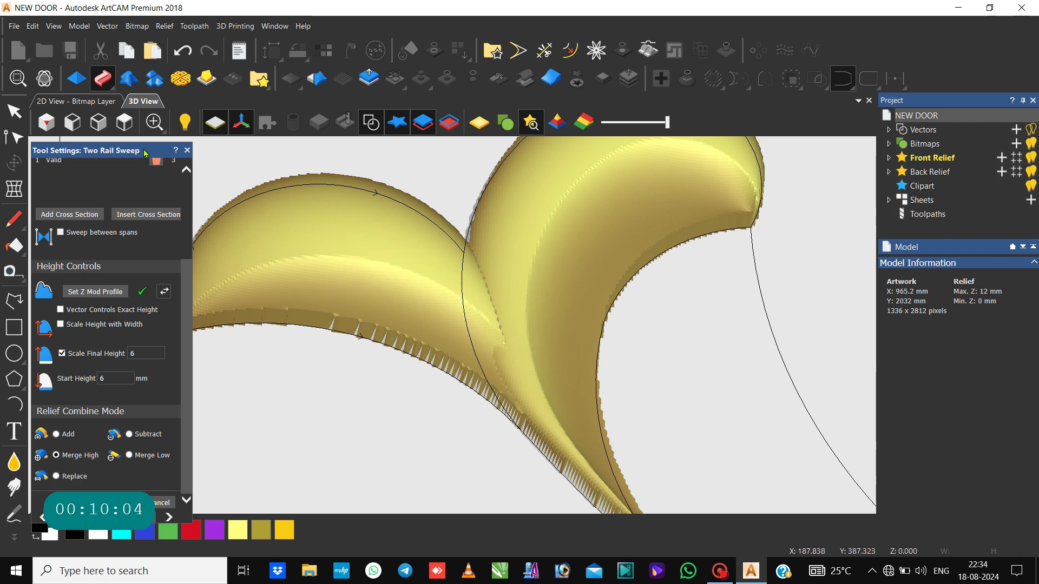
click(509, 122)
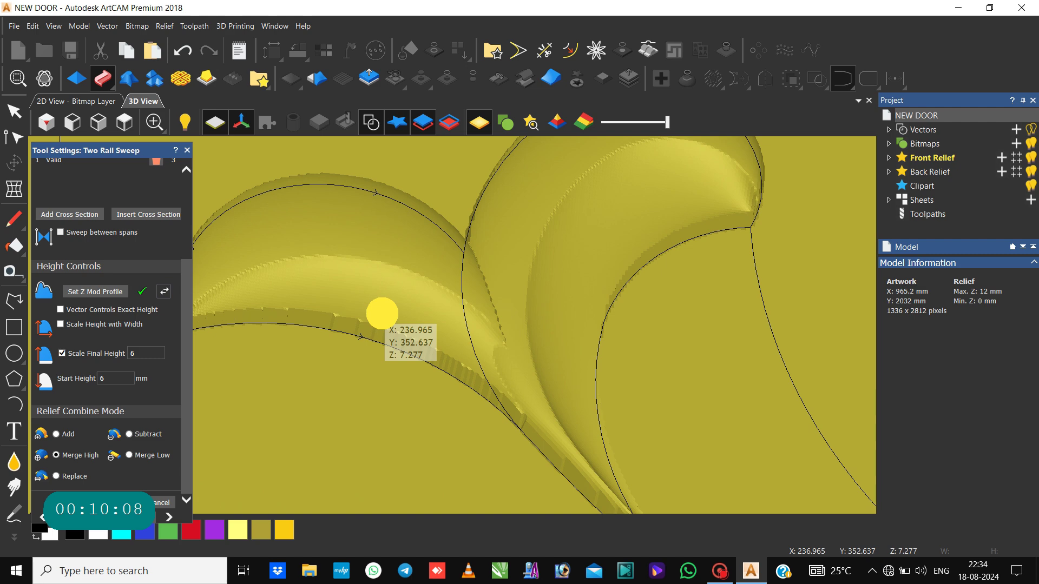
scroll(406, 306, down, 3)
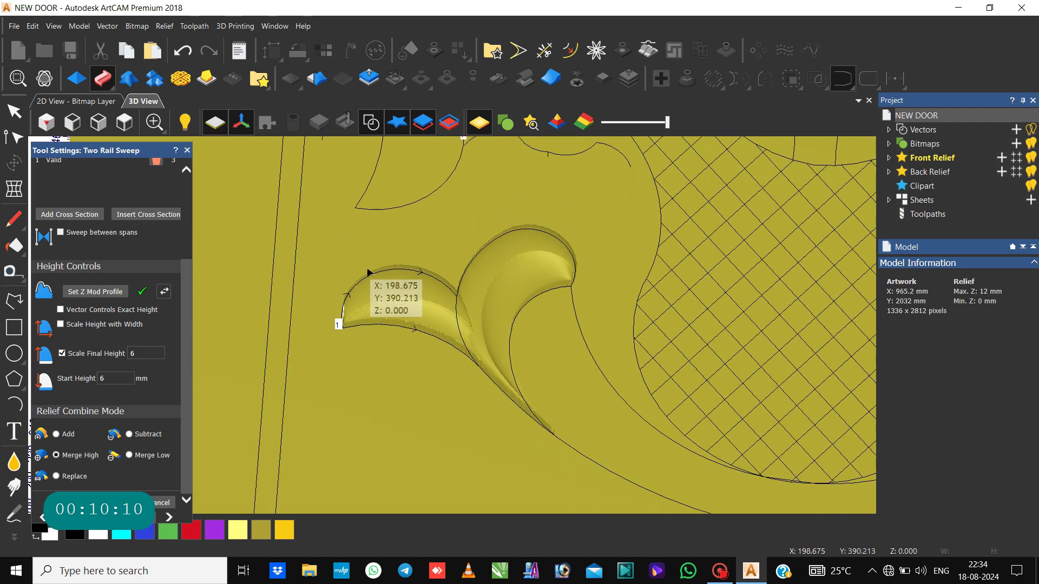
scroll(383, 250, down, 3)
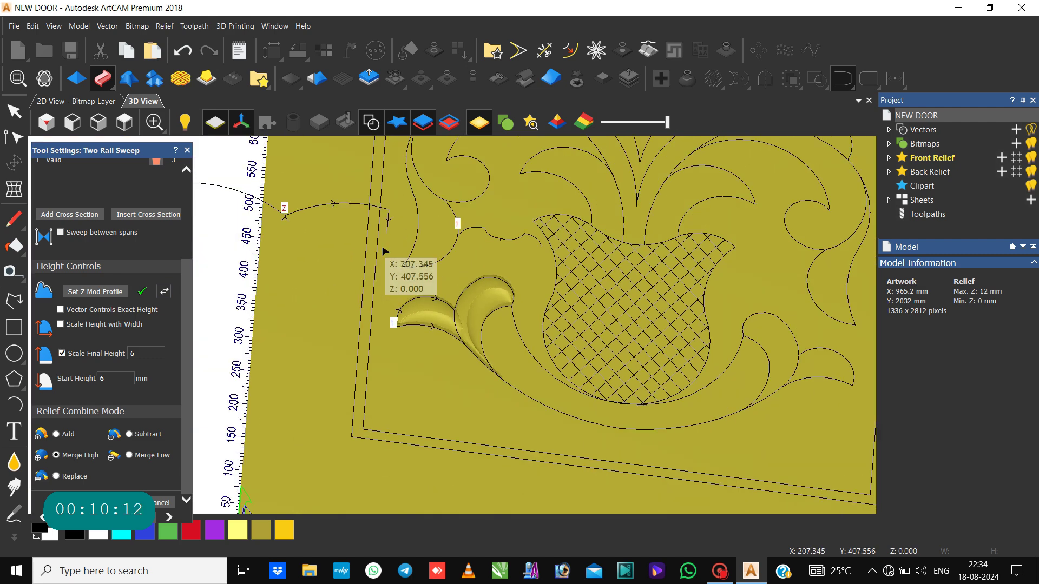
Step: Lower the upper node at the right end of the Z modulation profile to shorten its vertical end segment
click(331, 204)
scroll(400, 213, up, 2)
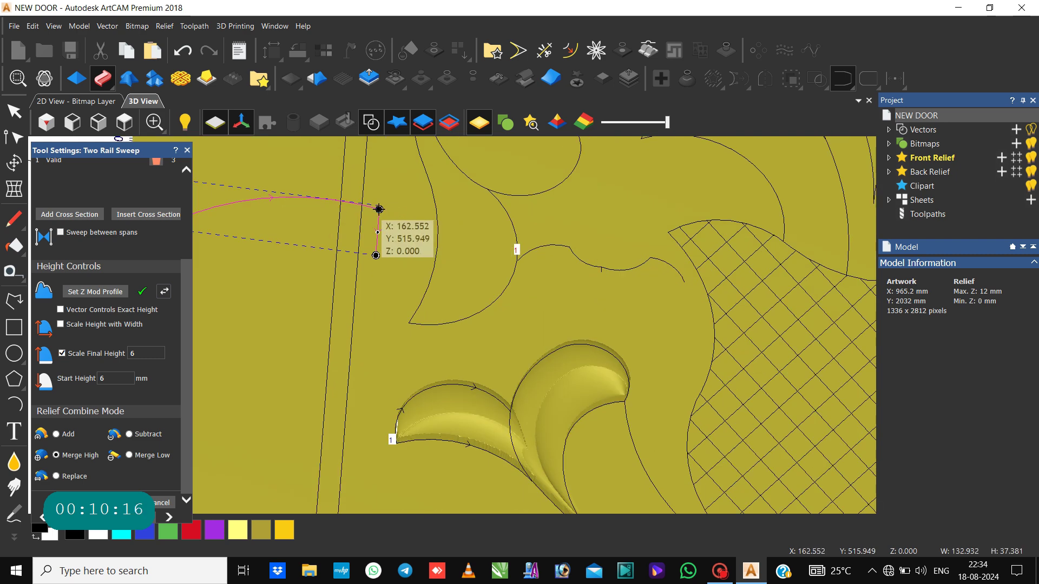
drag(379, 209, 376, 234)
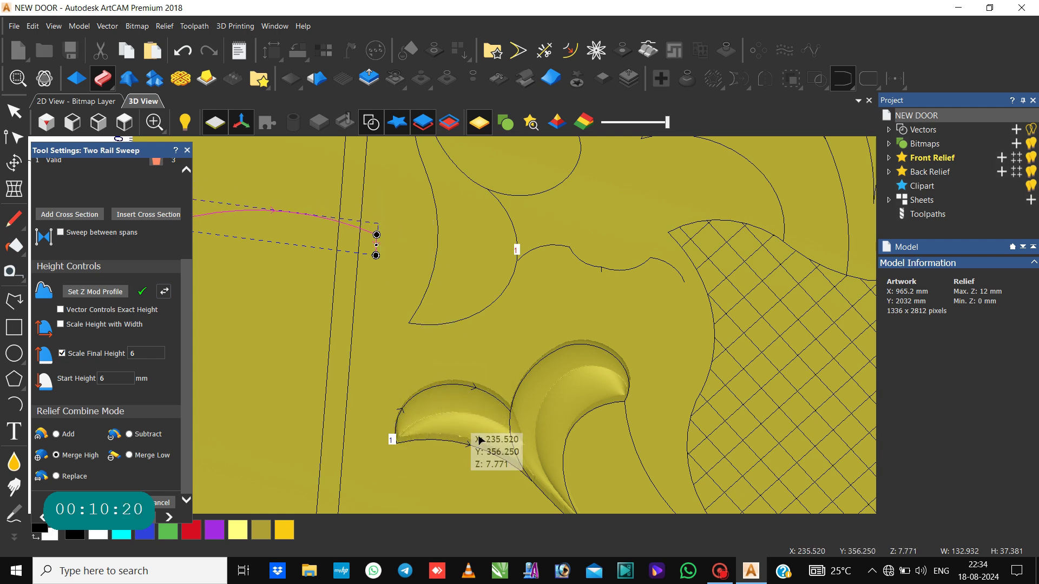
scroll(478, 441, up, 3)
scroll(479, 441, down, 4)
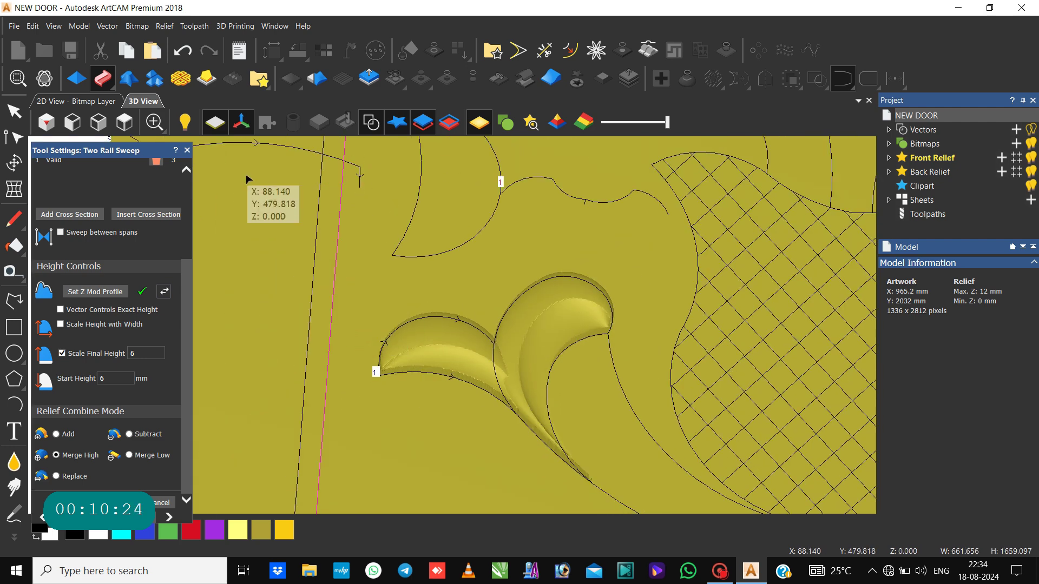
click(314, 177)
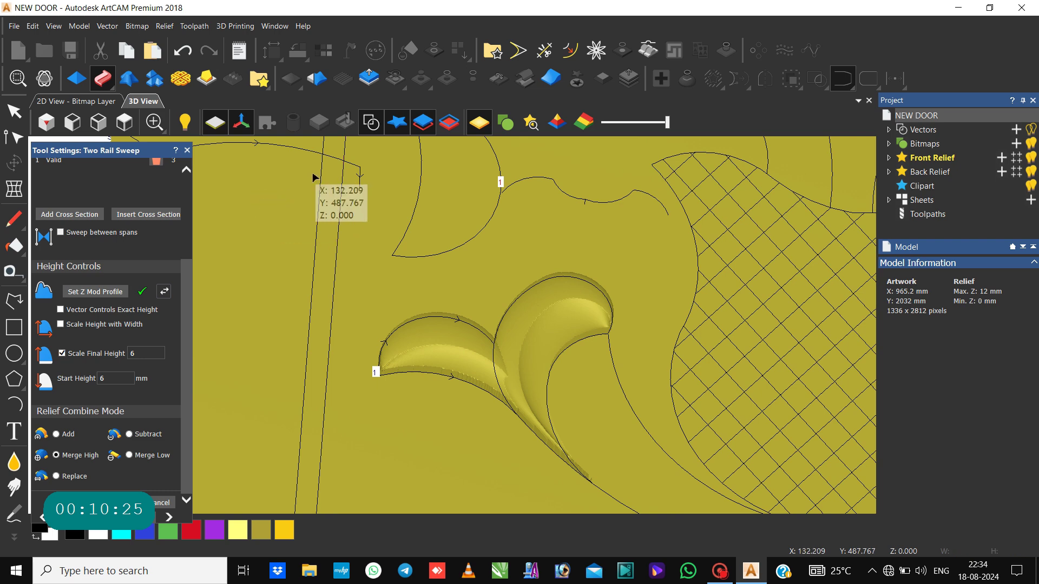
click(347, 164)
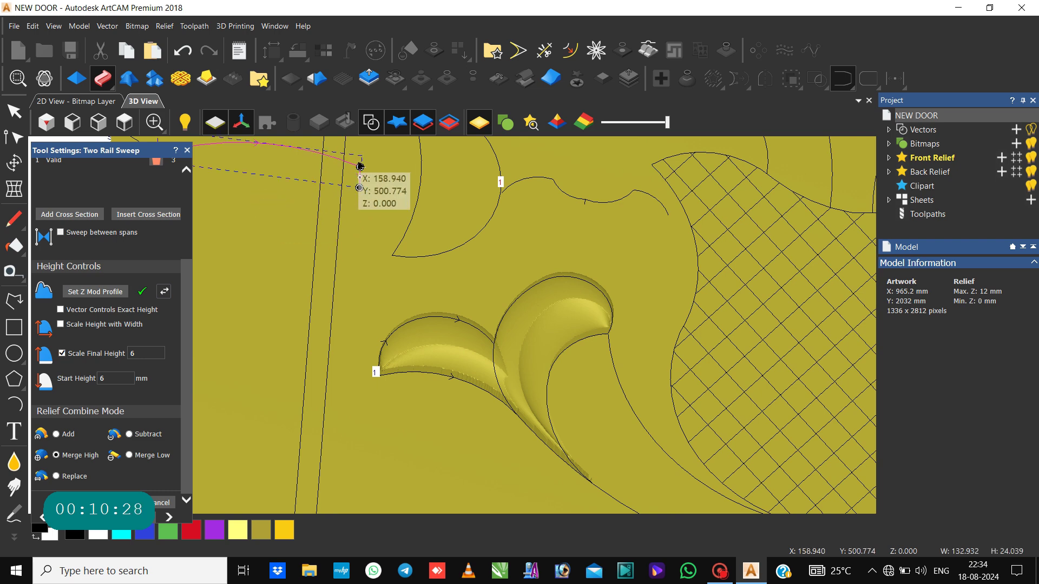
Step: Reposition the nodes at the left end of the Z modulation profile, and cancel the two-rail sweep
scroll(360, 169, down, 3)
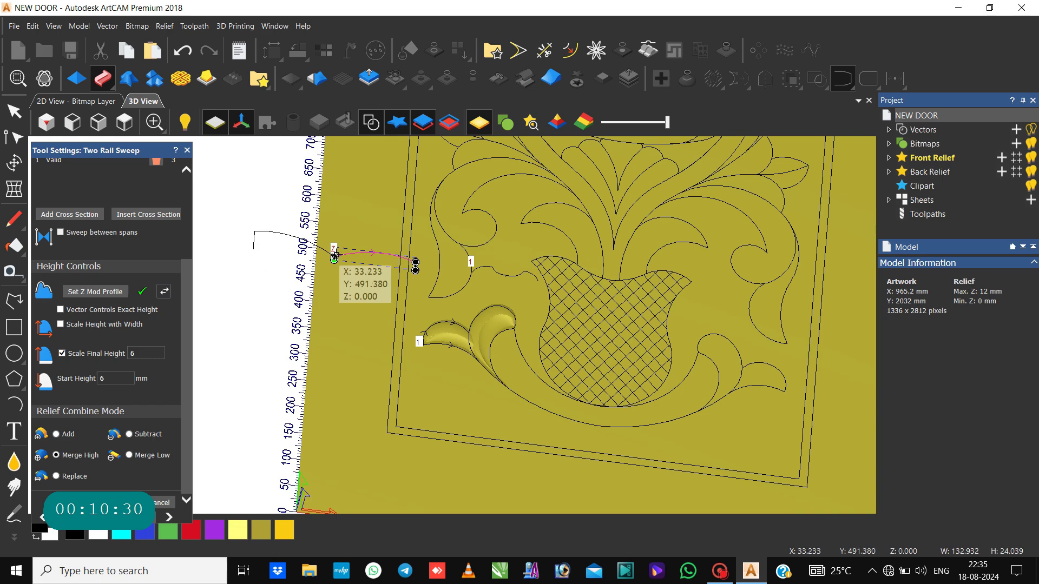
scroll(343, 279, up, 5)
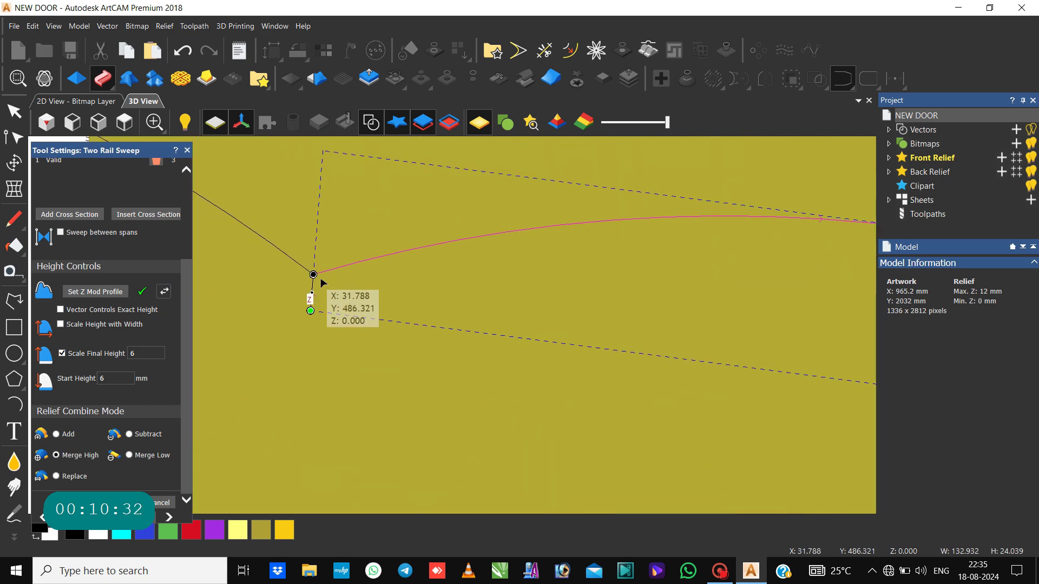
drag(313, 279, 311, 301)
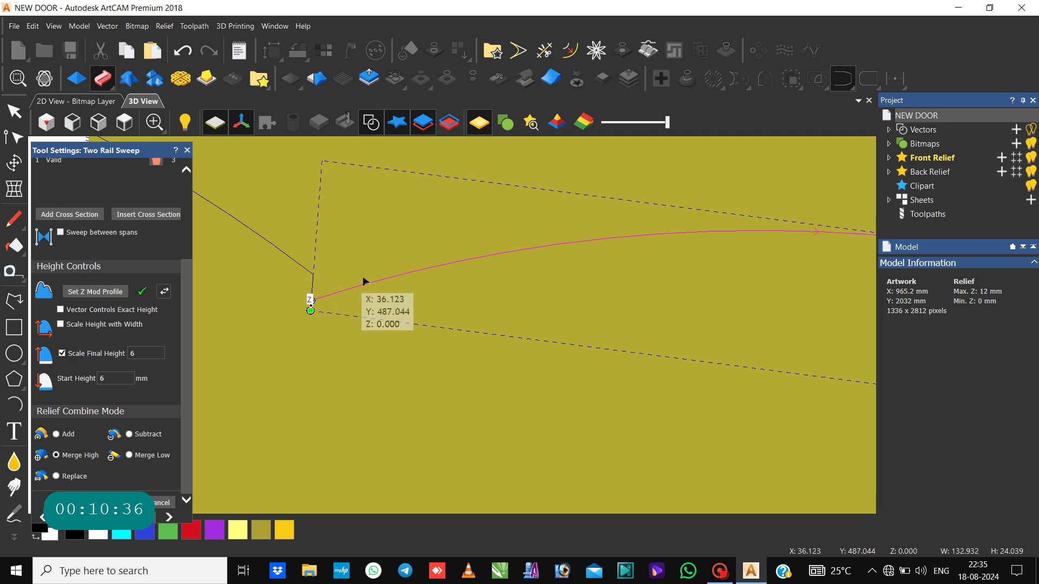
scroll(406, 292, down, 6)
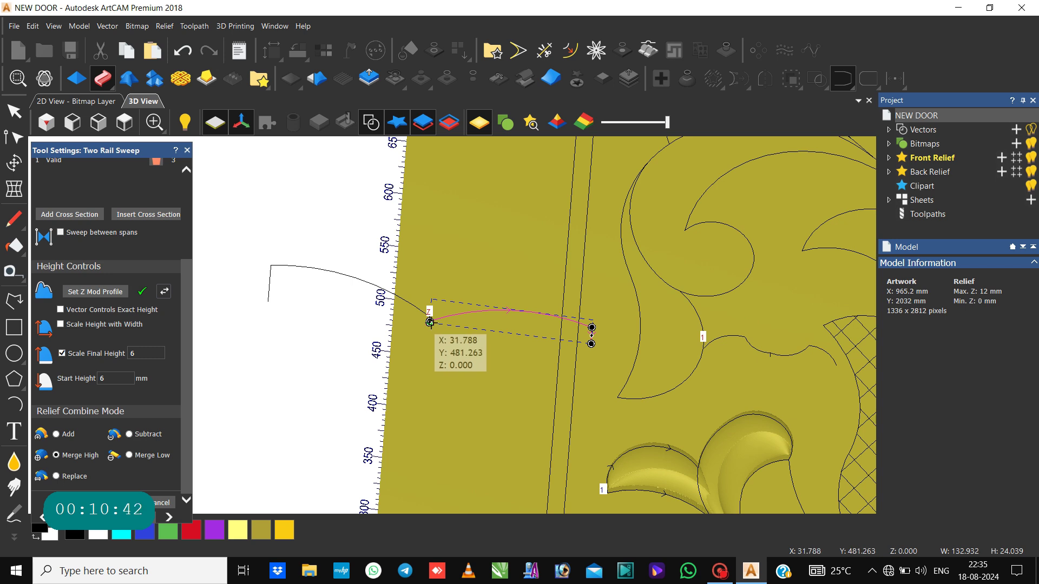
click(430, 319)
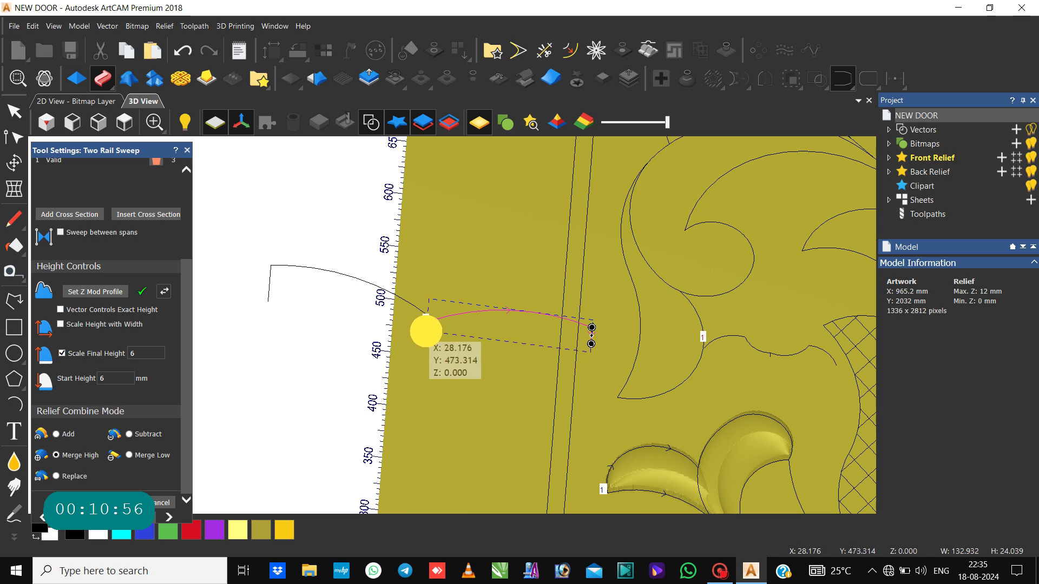
scroll(430, 323, up, 1)
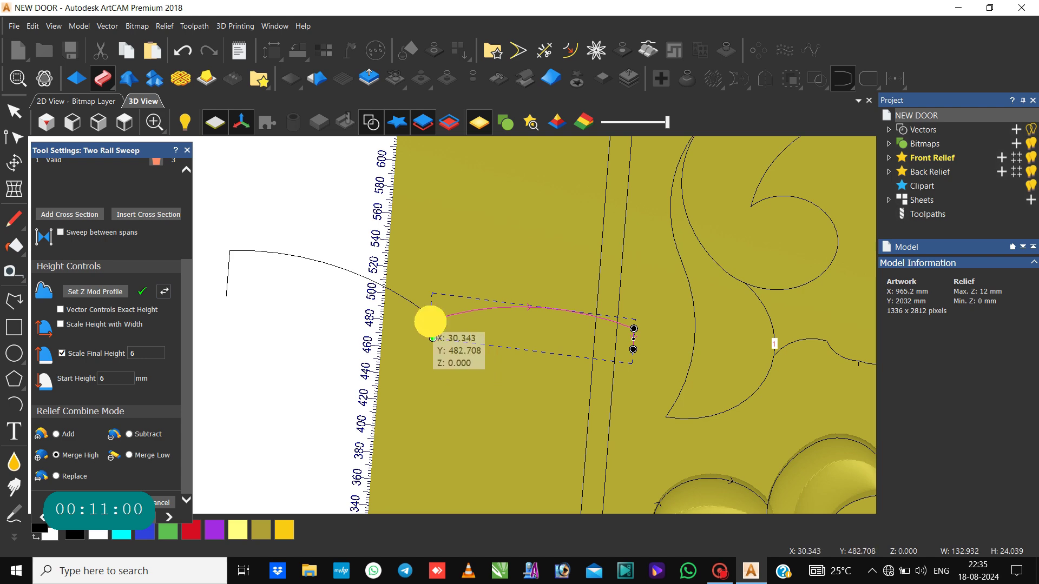
scroll(450, 330, down, 1)
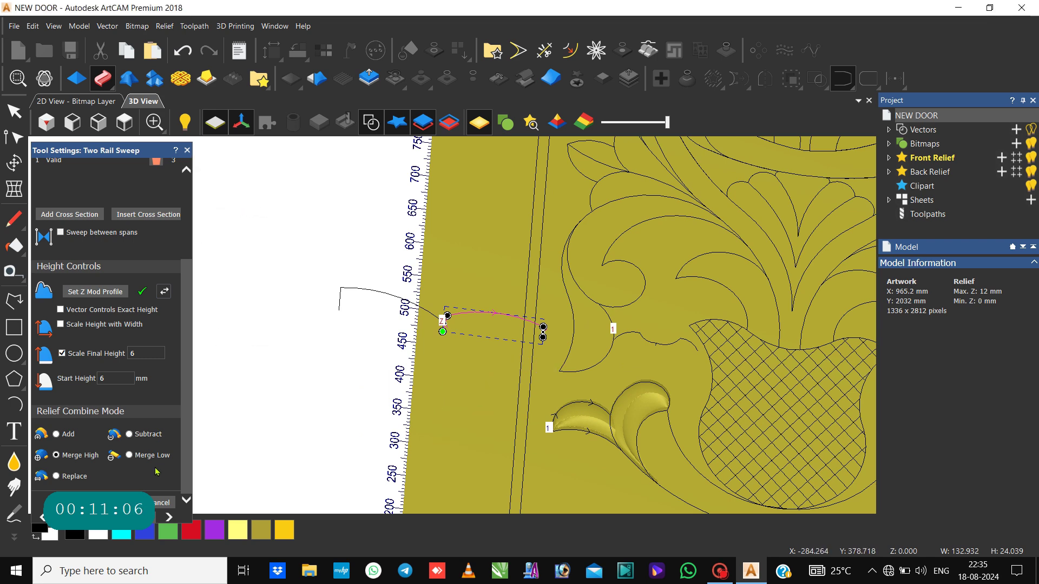
click(158, 504)
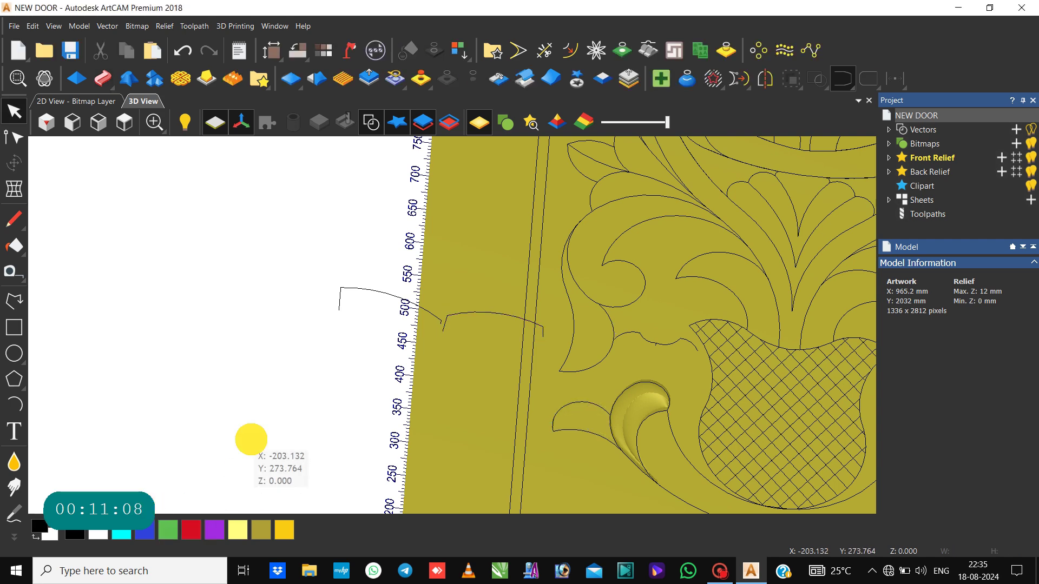
Step: Undo the node edits on the right half of the large profile and close the reopened two-rail sweep
click(124, 122)
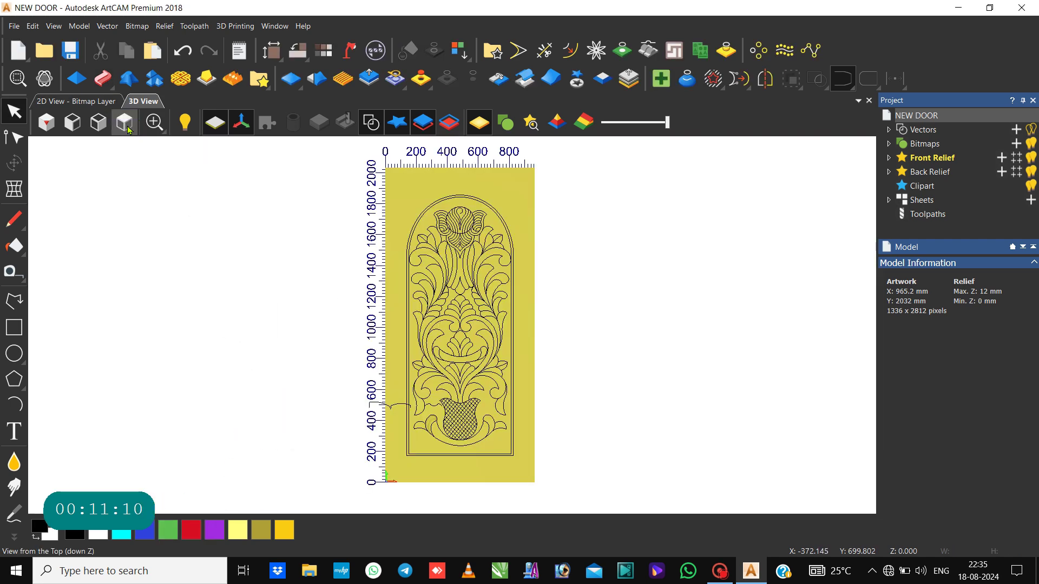
scroll(403, 406, up, 3)
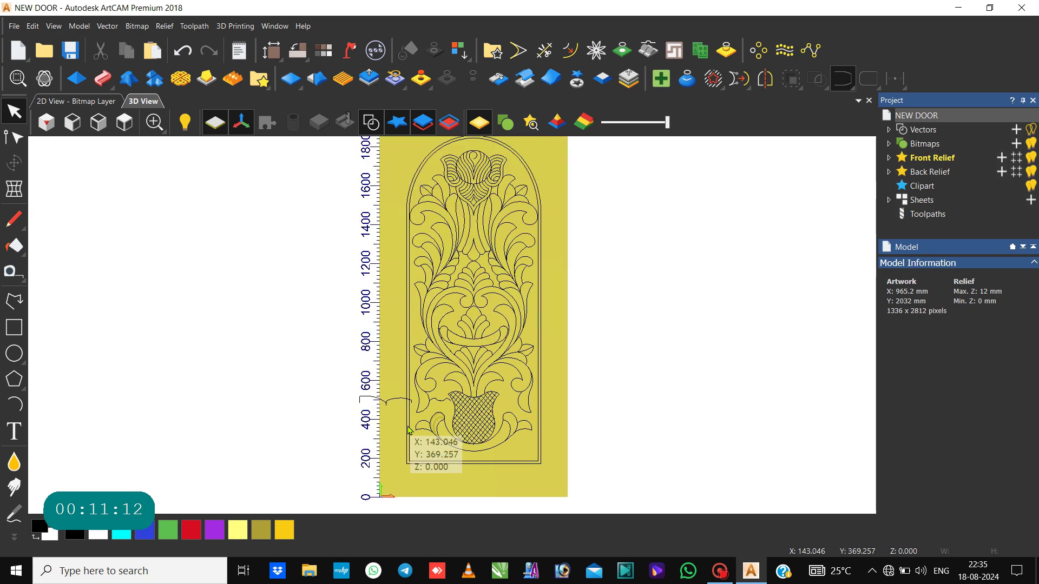
scroll(400, 414, up, 2)
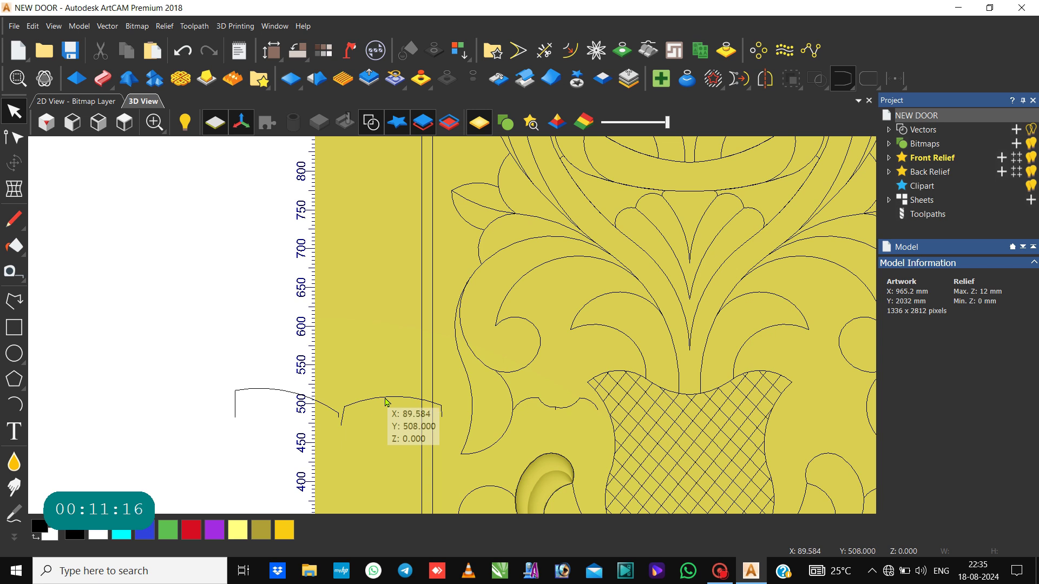
key(ctrl+z)
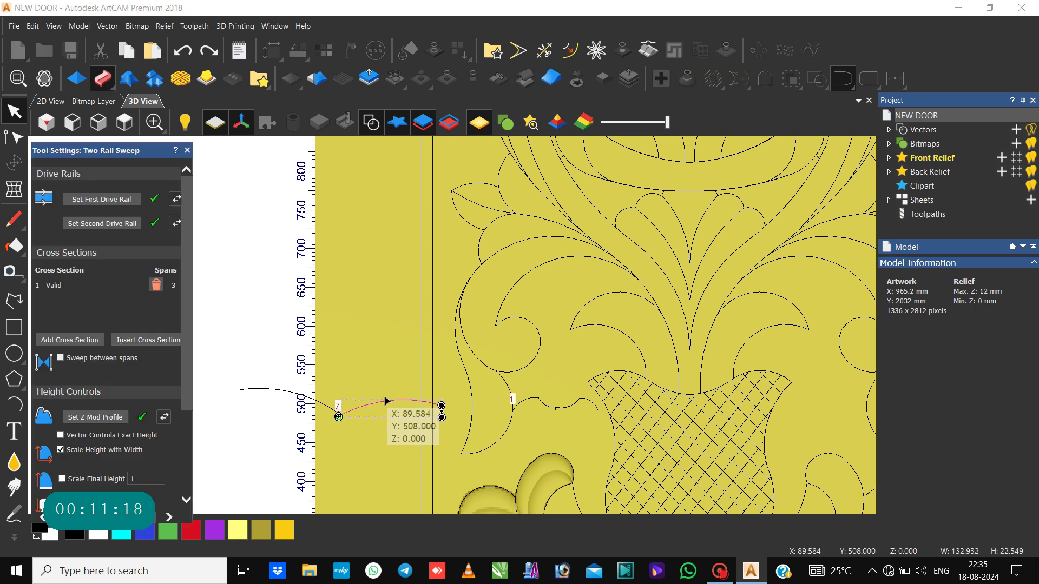
key(ctrl+z)
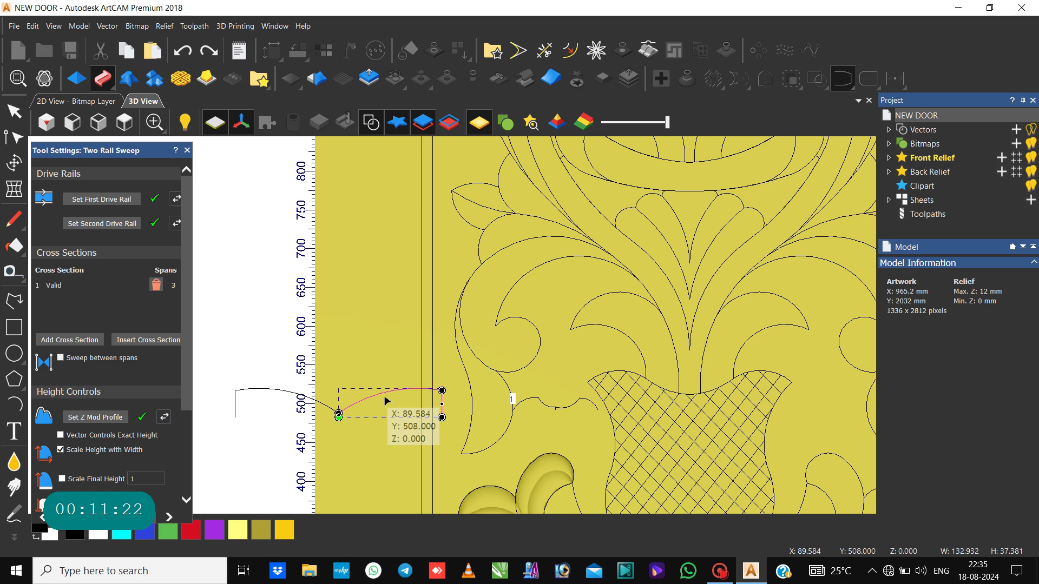
scroll(145, 484, down, 3)
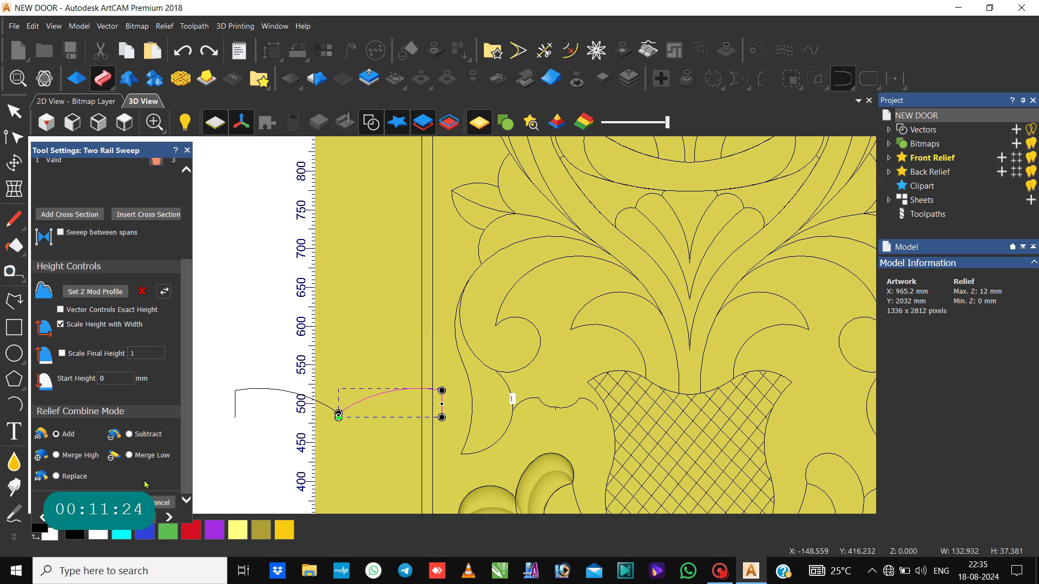
scroll(164, 507, up, 2)
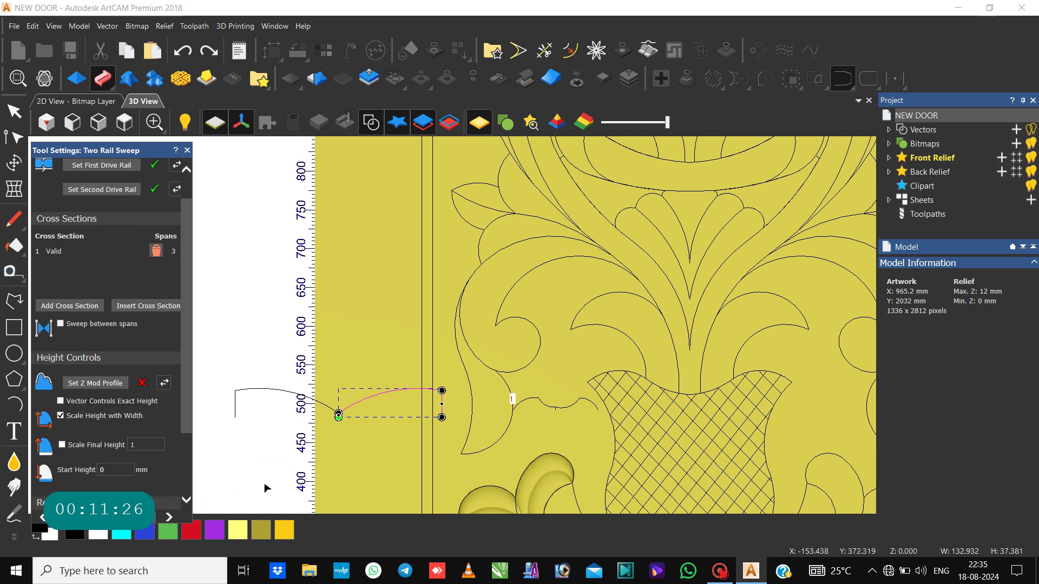
scroll(135, 379, down, 2)
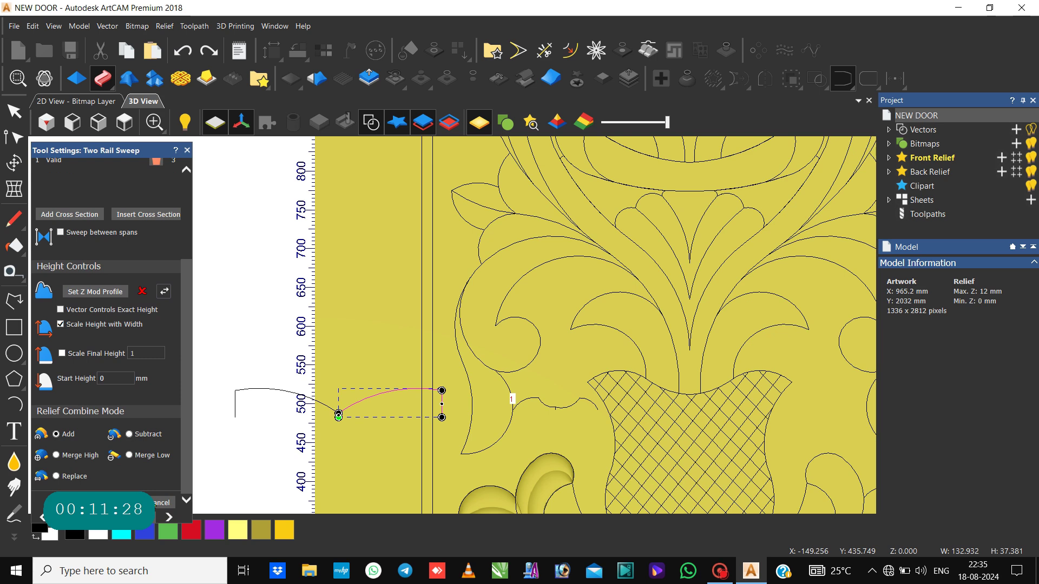
key(Escape)
click(283, 467)
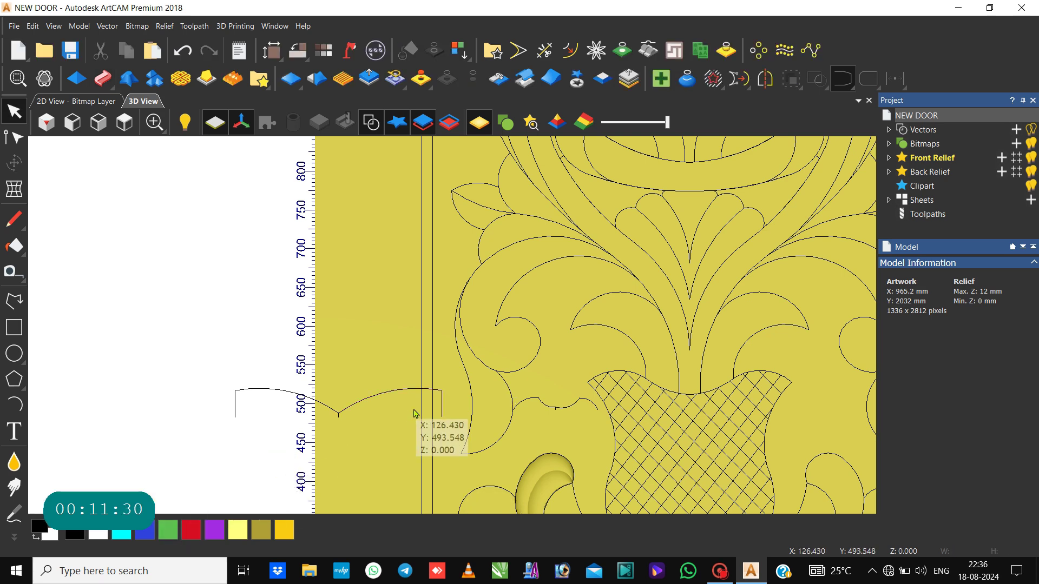
Step: Move the right half of the large profile inside the door frame, just above the small leaf beside the vase
scroll(491, 460, up, 1)
scroll(491, 460, down, 2)
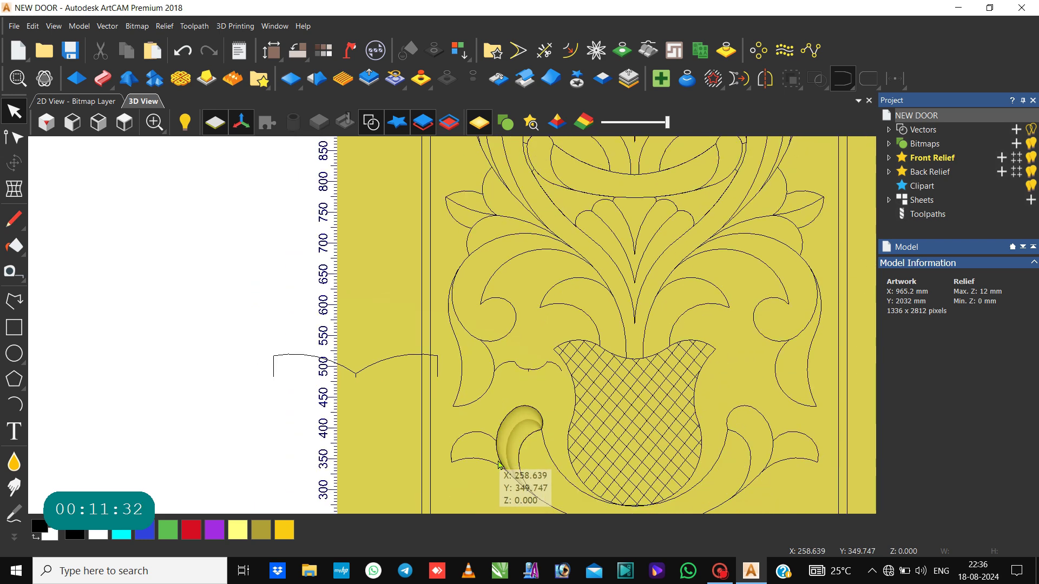
click(439, 372)
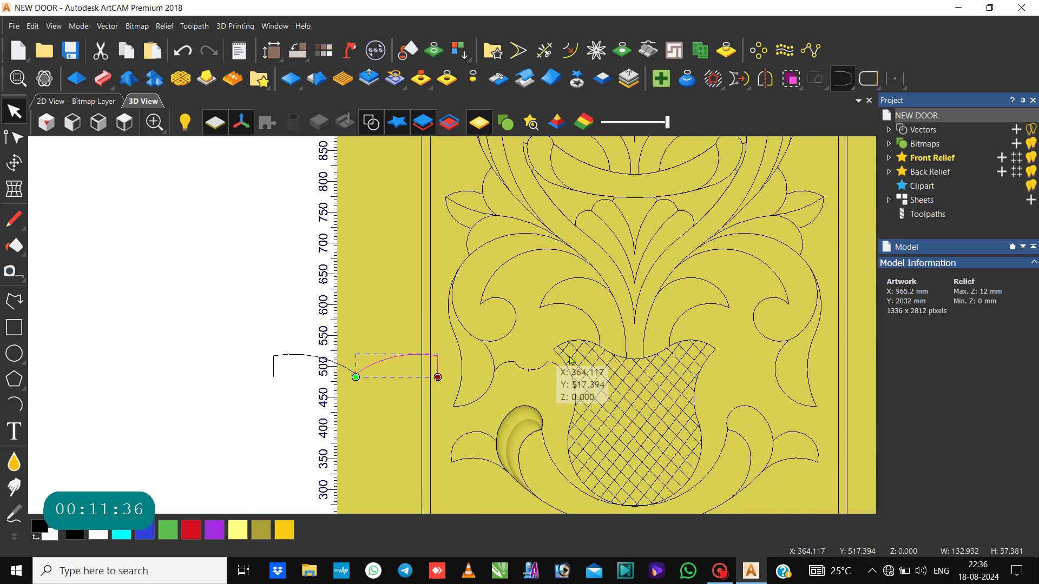
drag(436, 366, 521, 398)
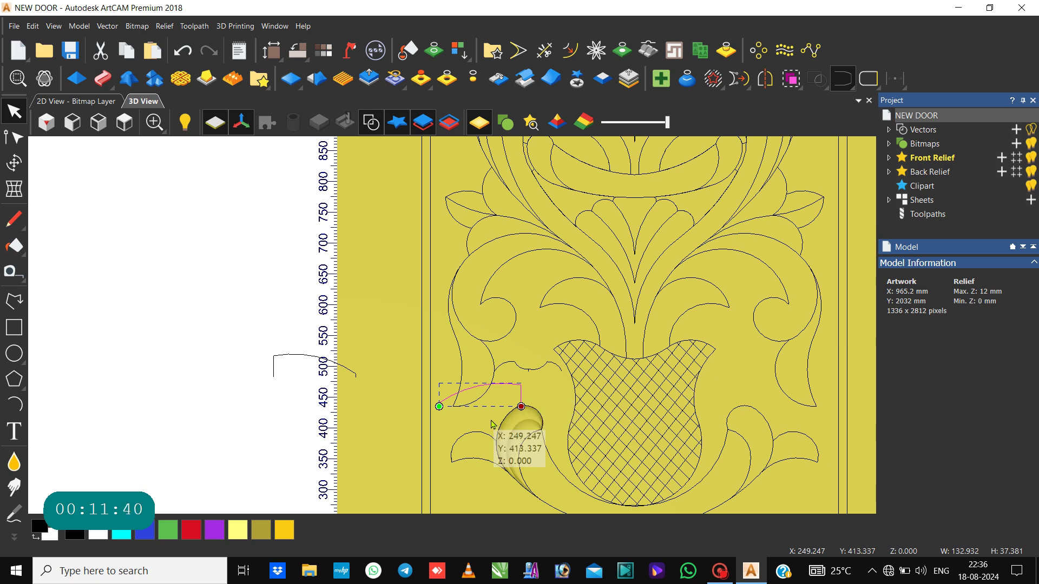
Step: Lower the left control handle of the moved profile's curve so it bends into a gentle S-shape
scroll(495, 425, up, 3)
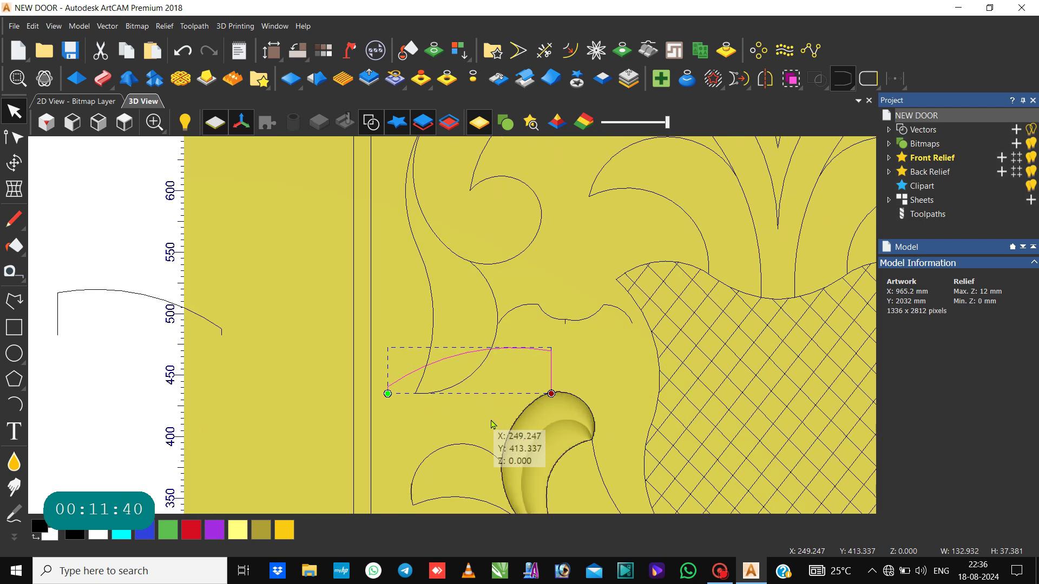
double_click(436, 364)
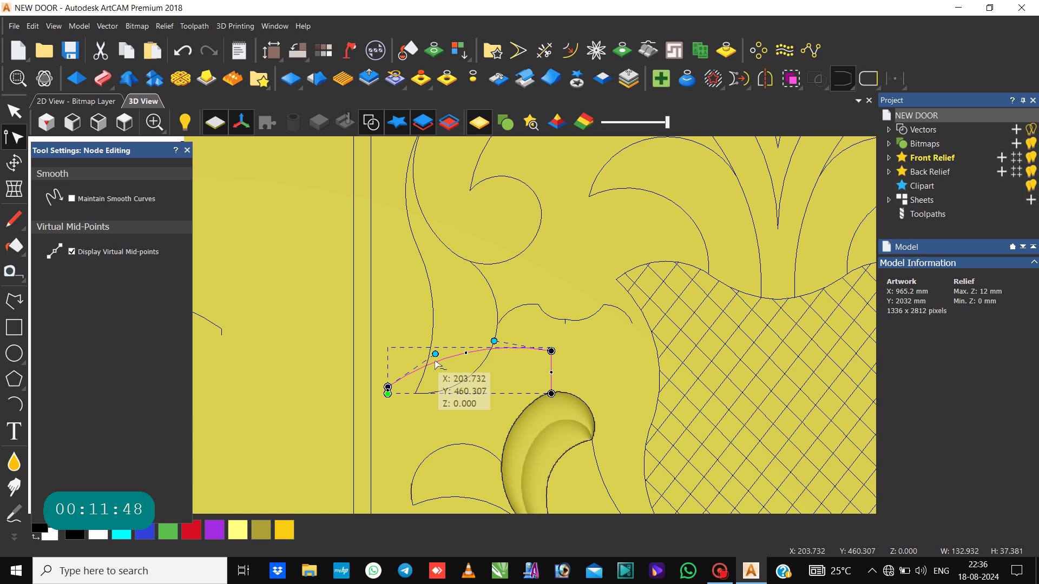
drag(435, 354, 440, 378)
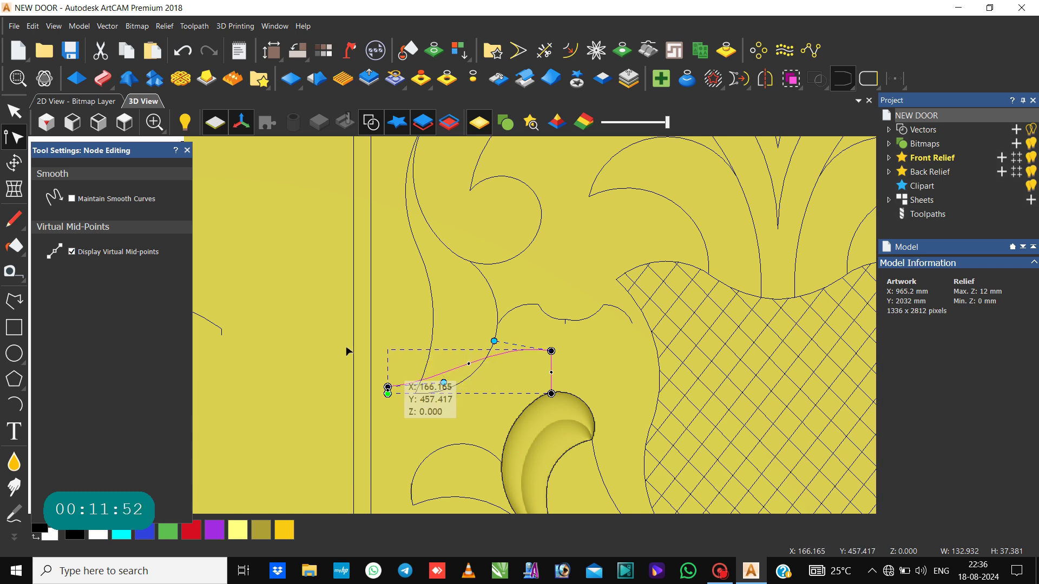
Step: Leave node editing and deselect the S-curved profile above the small leaf
click(298, 326)
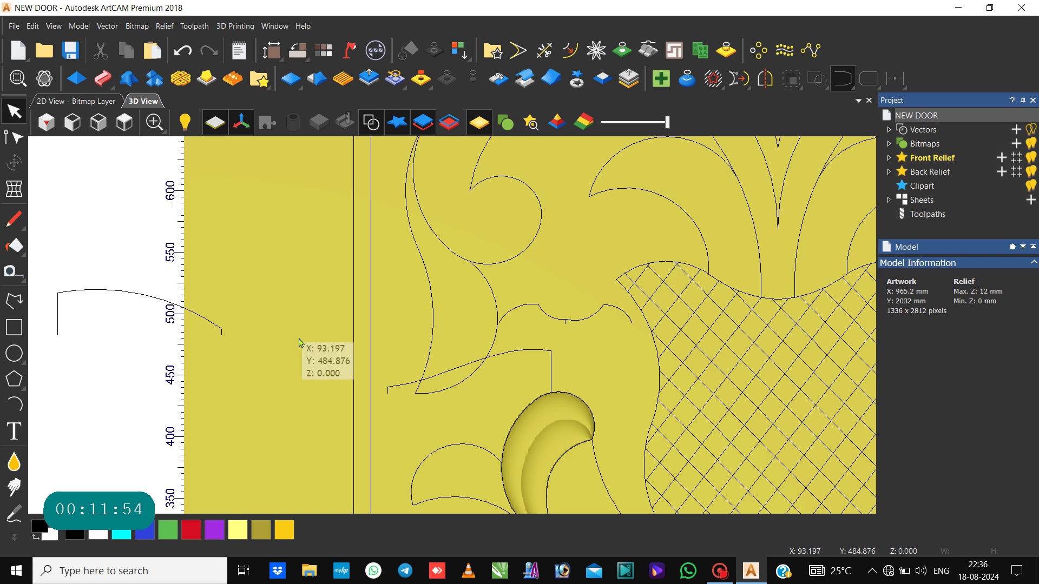
right_click(309, 416)
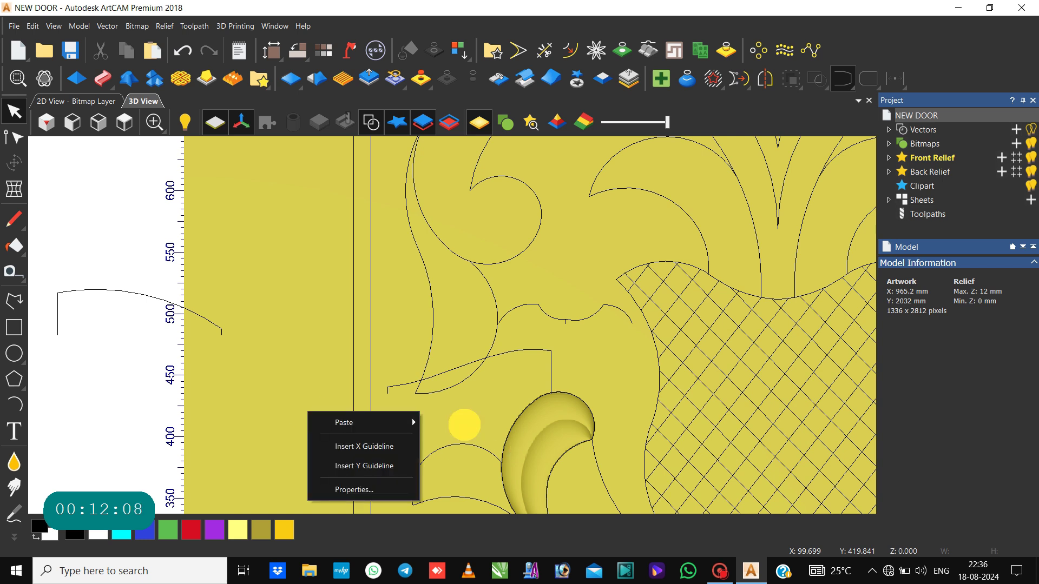
click(464, 425)
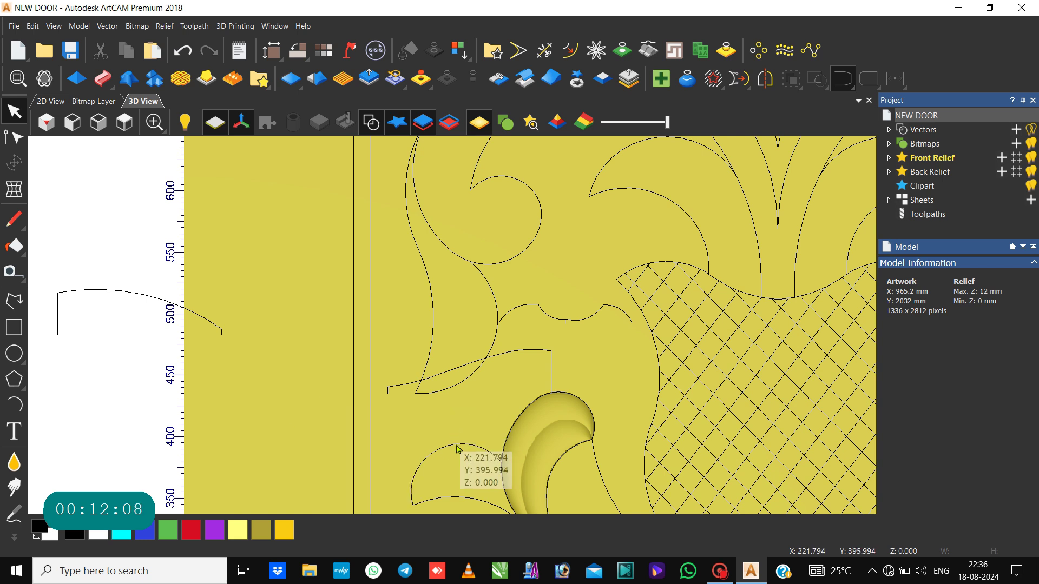
Step: Start a two-rail sweep using the lower and upper arcs of the small outer leaf as drive rails
click(449, 496)
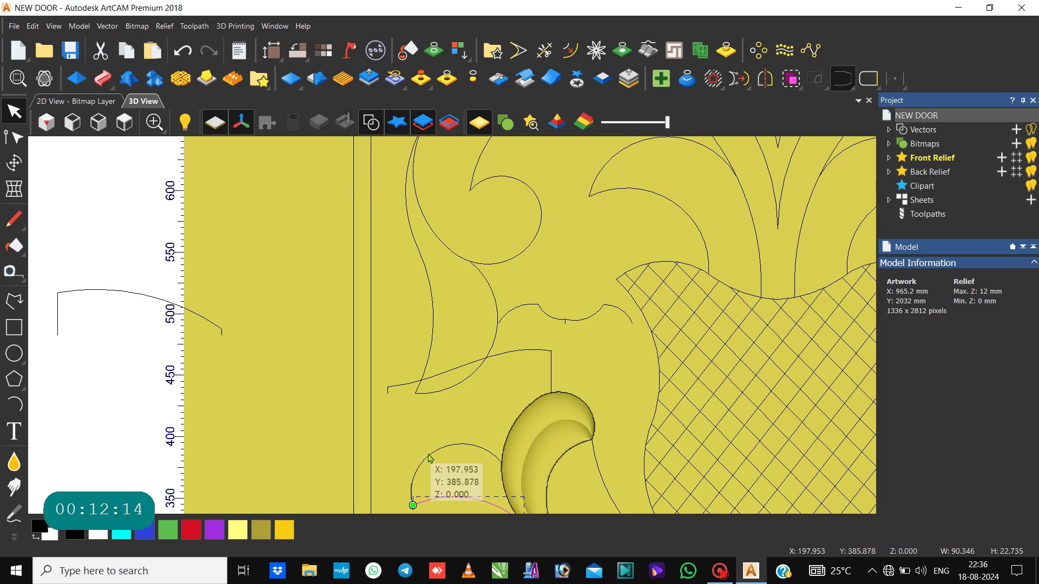
shift+click(428, 454)
scroll(424, 440, down, 3)
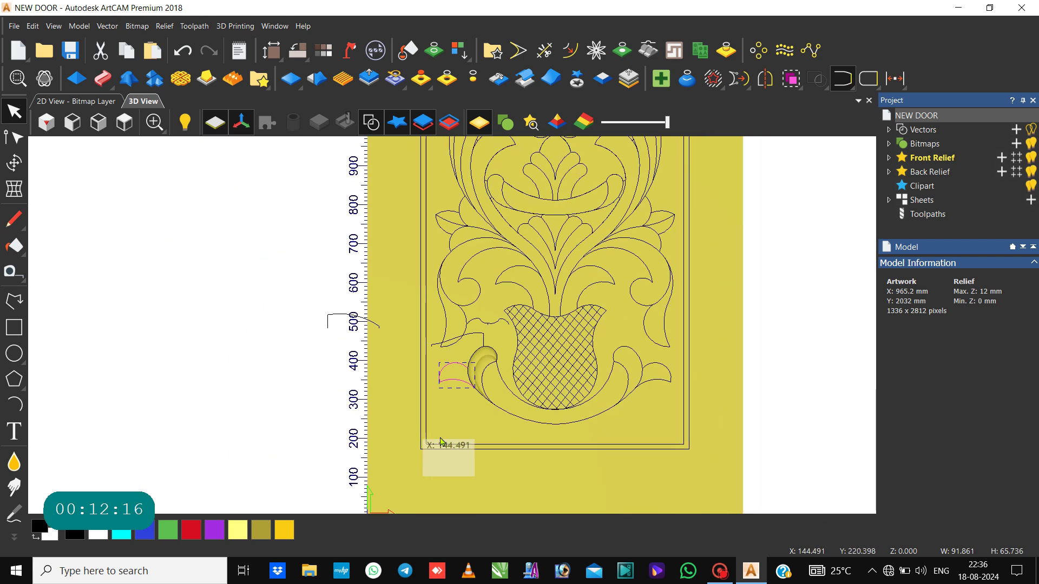
scroll(463, 448, up, 4)
scroll(465, 447, down, 2)
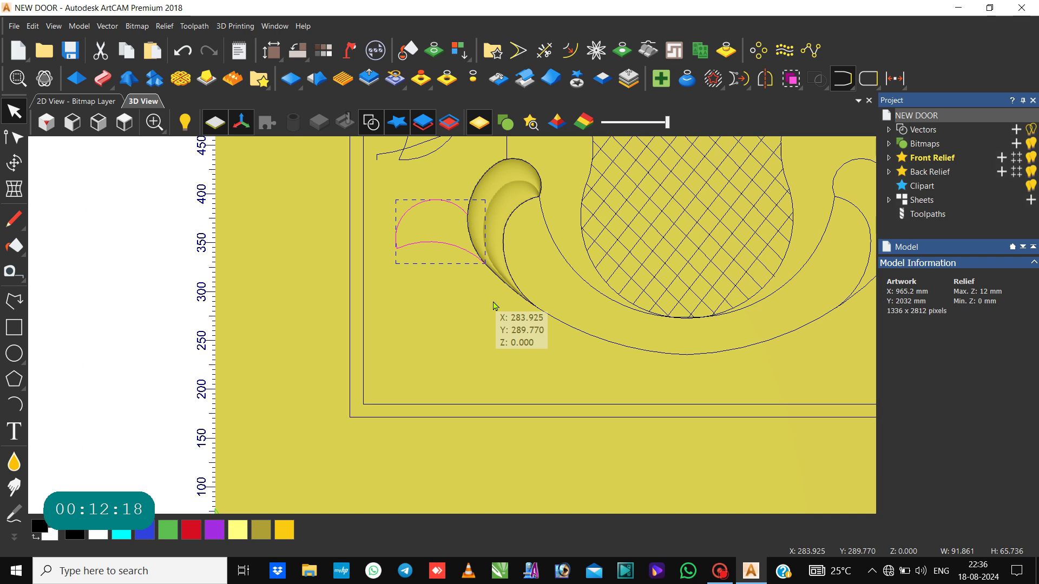
scroll(495, 184, up, 2)
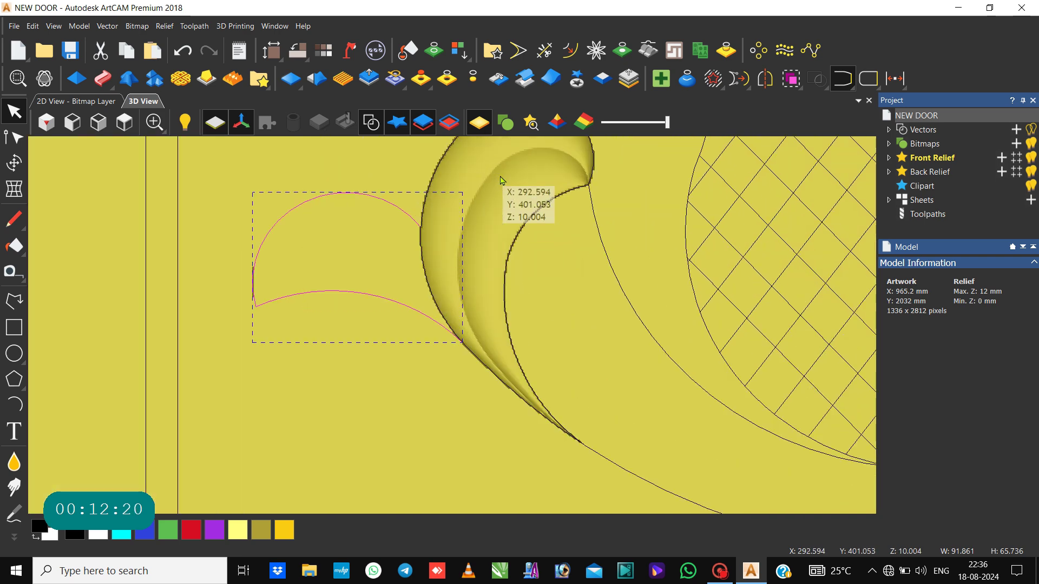
click(102, 78)
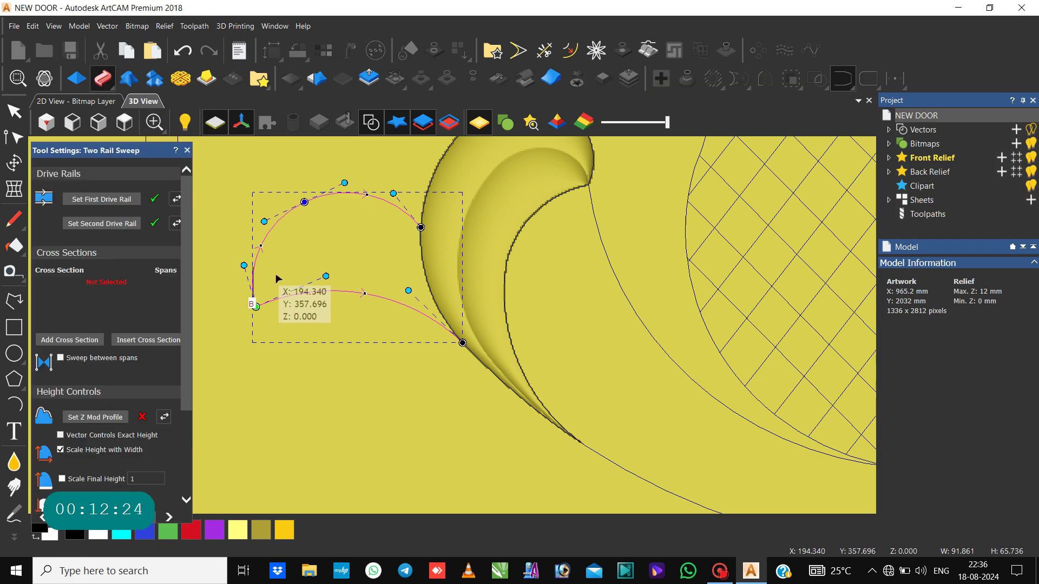
Step: Add the right half of the small wavy profile beside the vase as the sweep's cross section
scroll(276, 276, up, 2)
scroll(297, 311, up, 1)
scroll(297, 309, down, 4)
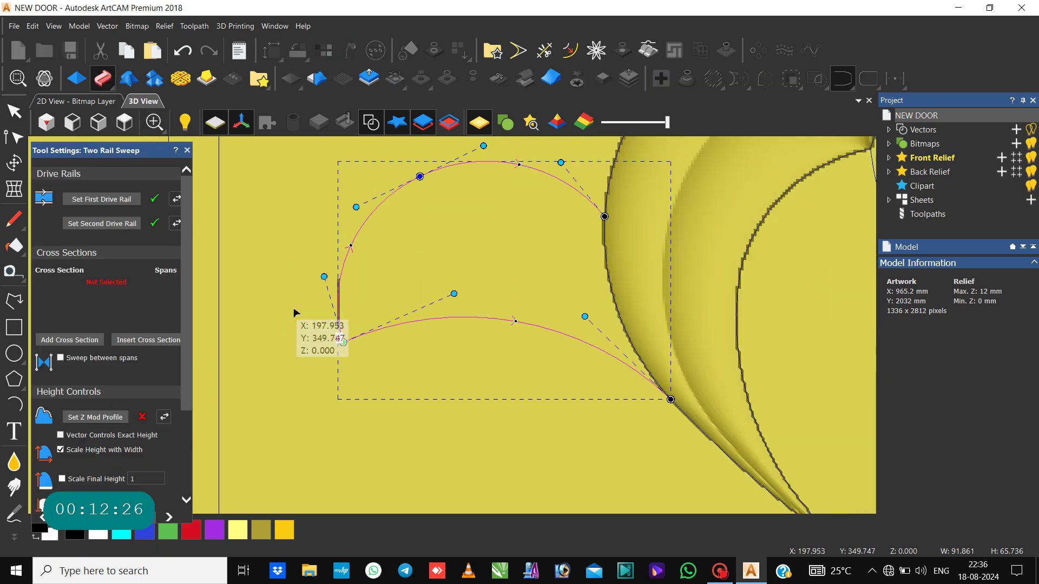
scroll(336, 297, down, 3)
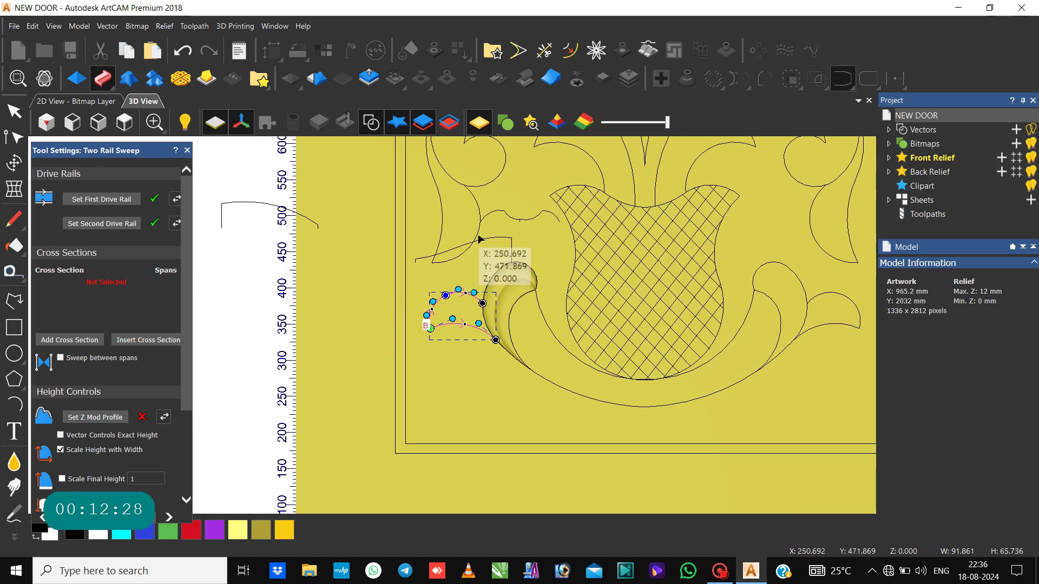
click(534, 219)
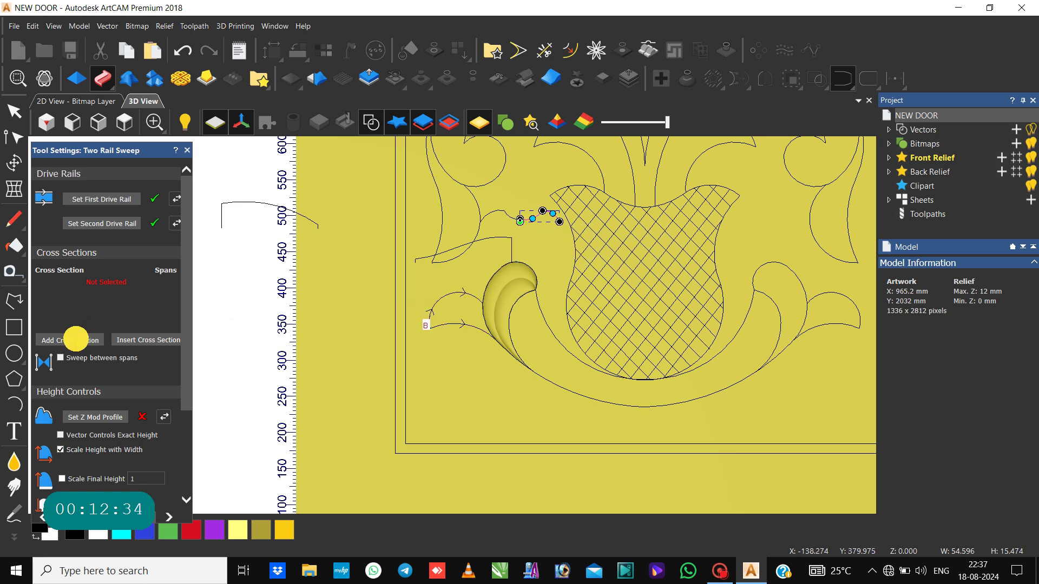
click(75, 339)
scroll(433, 328, up, 3)
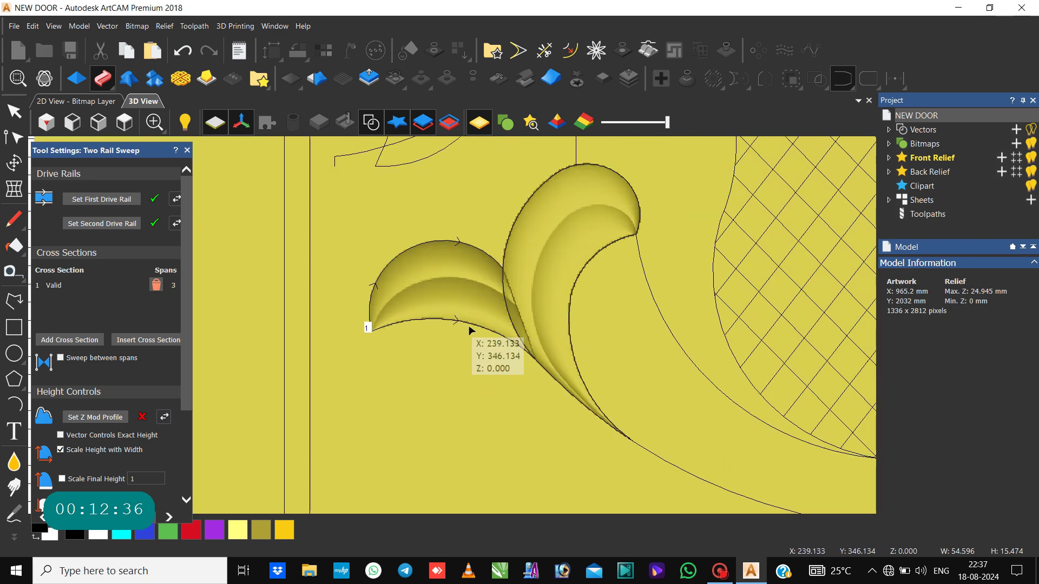
Step: Combine the sweep with Merge High, set its start height to 6 mm and enable Scale Final Height with a value of 6
scroll(136, 375, down, 3)
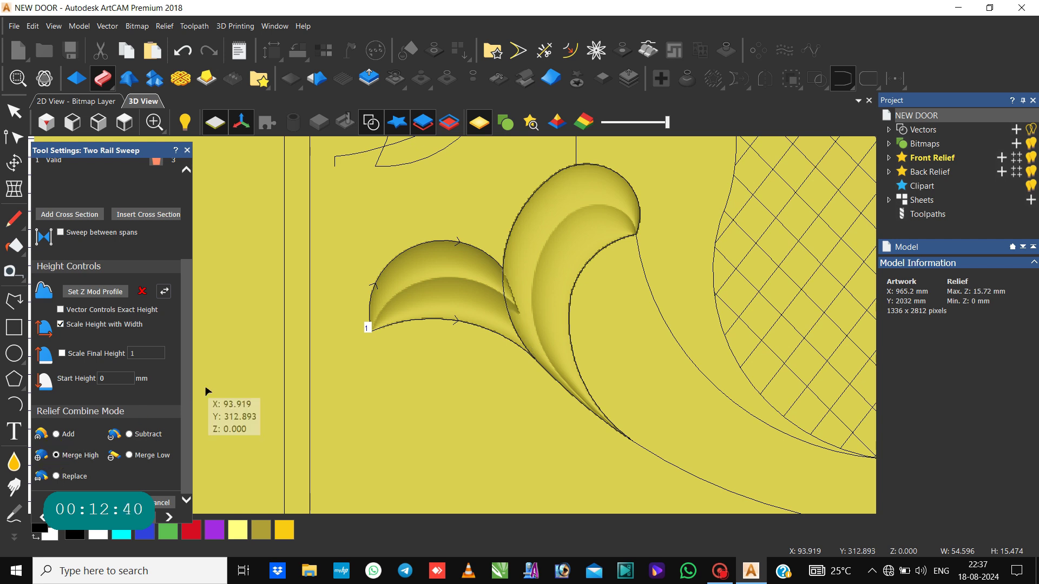
click(62, 354)
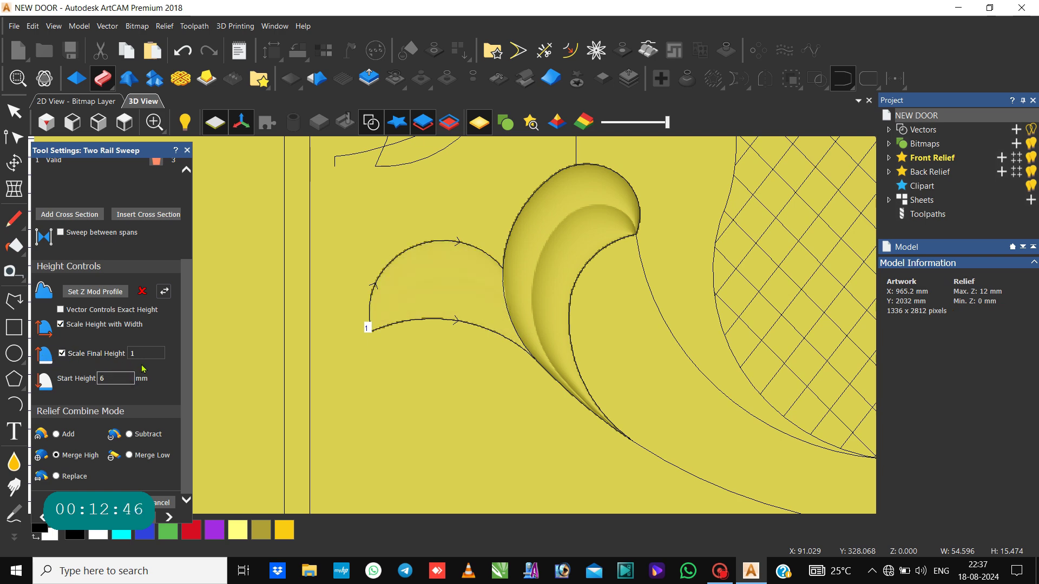
text(6)
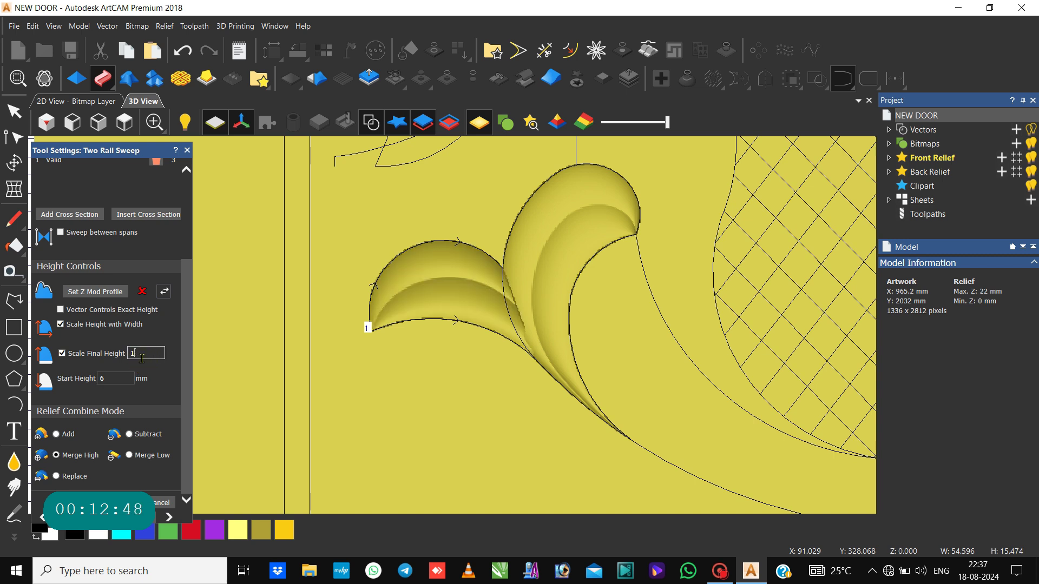
key(BackSpace)
text(6)
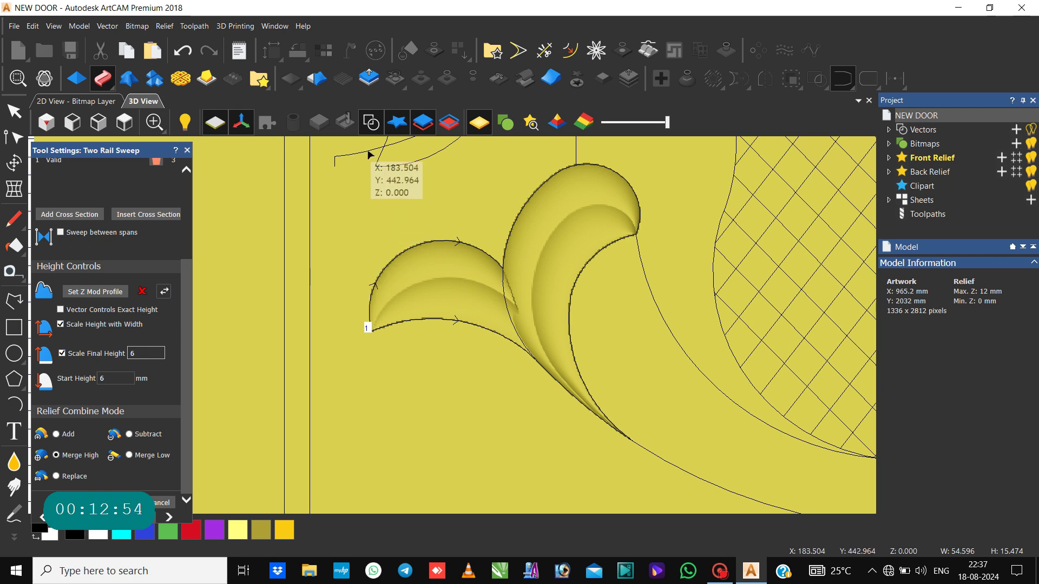
Step: Assign the S-curved profile above the leaf as the sweep's Z modulation profile and reverse its direction
click(337, 157)
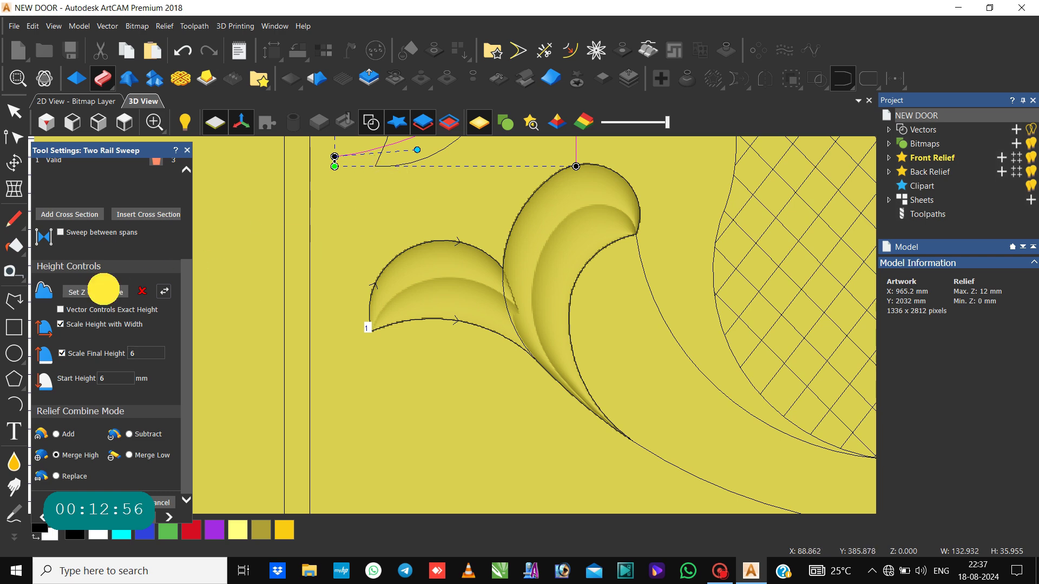
click(103, 290)
scroll(428, 247, down, 2)
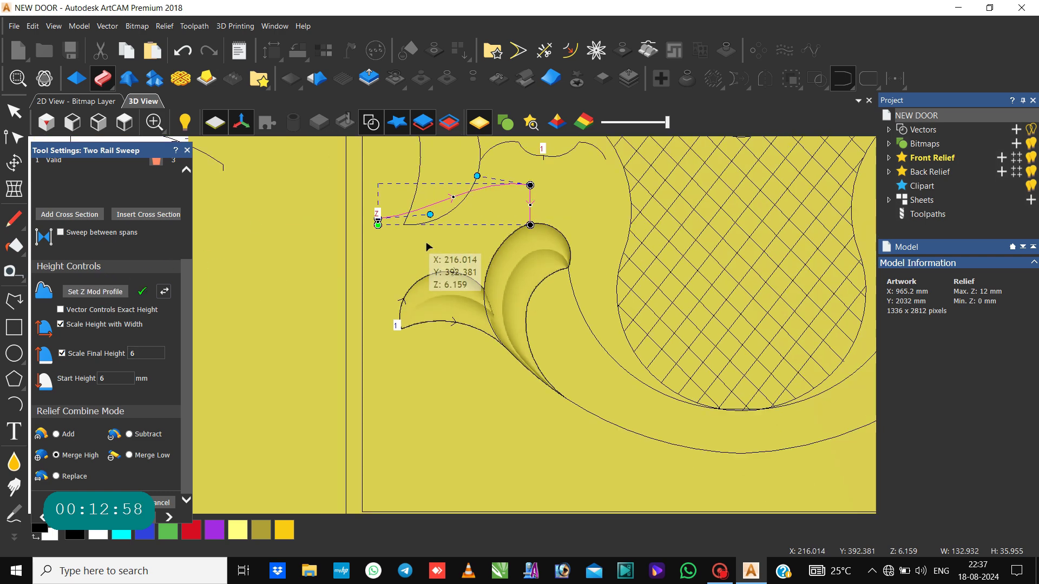
scroll(497, 227, up, 2)
scroll(457, 244, down, 1)
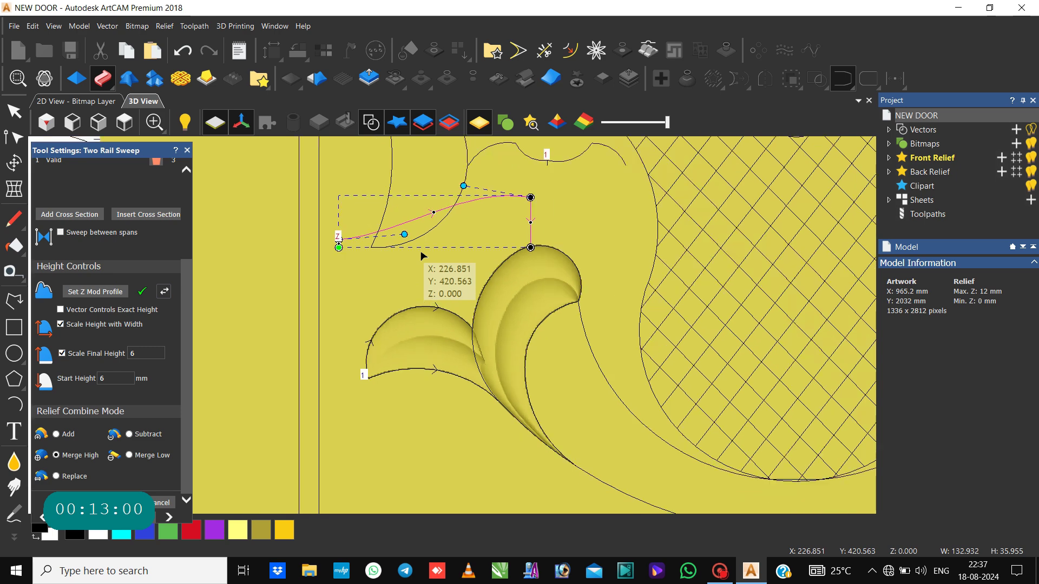
scroll(424, 256, down, 1)
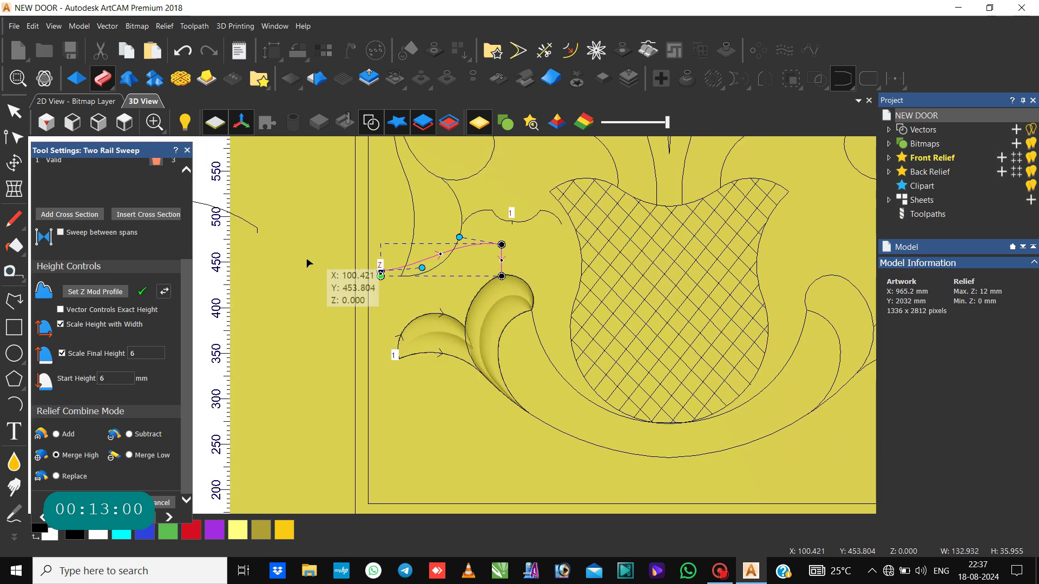
click(167, 292)
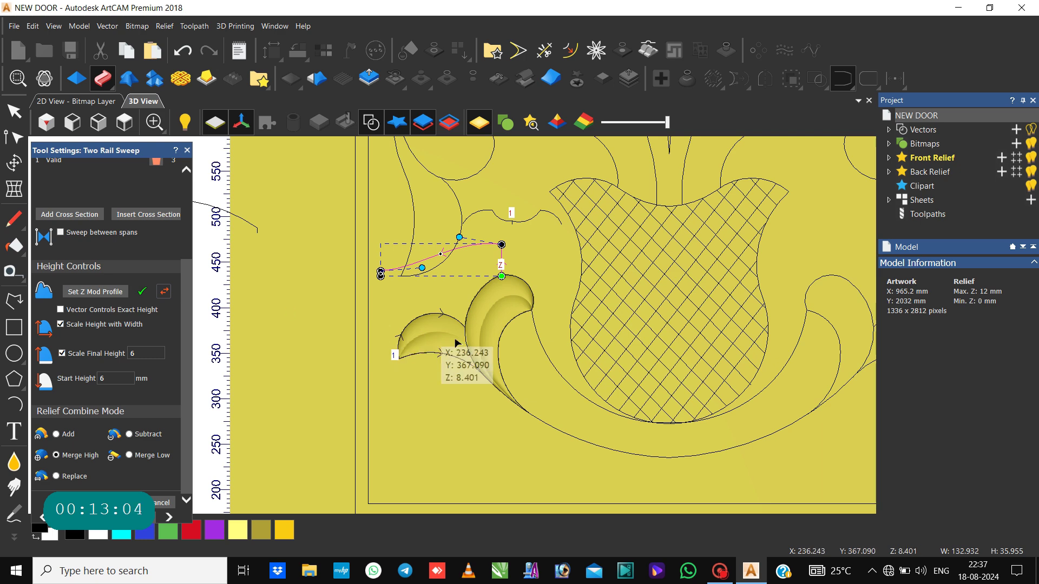
Step: Check the leaf sweep in the 2D view, finish it as a merged relief and save the model
scroll(450, 352, up, 3)
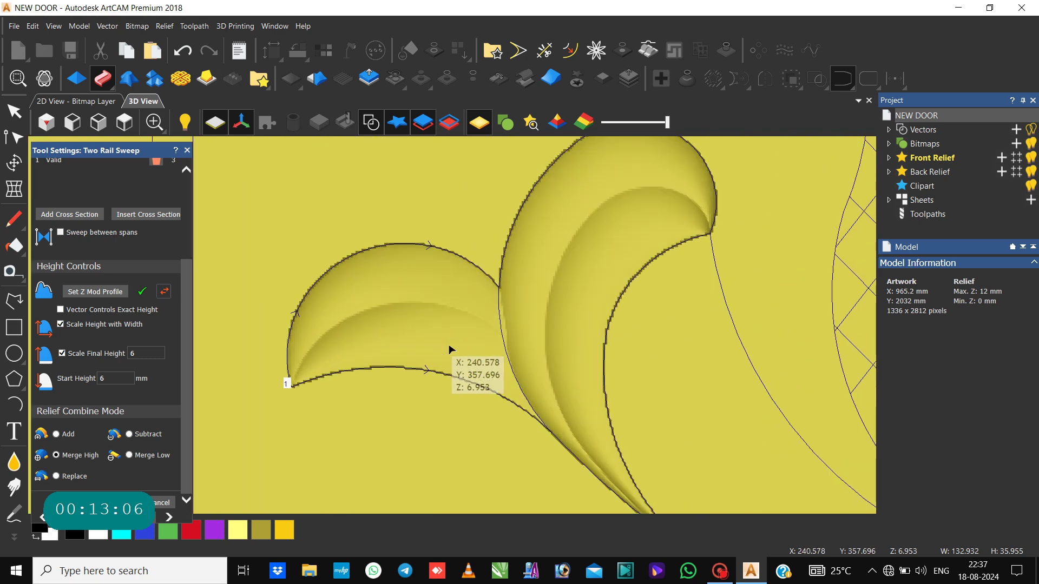
scroll(451, 351, down, 1)
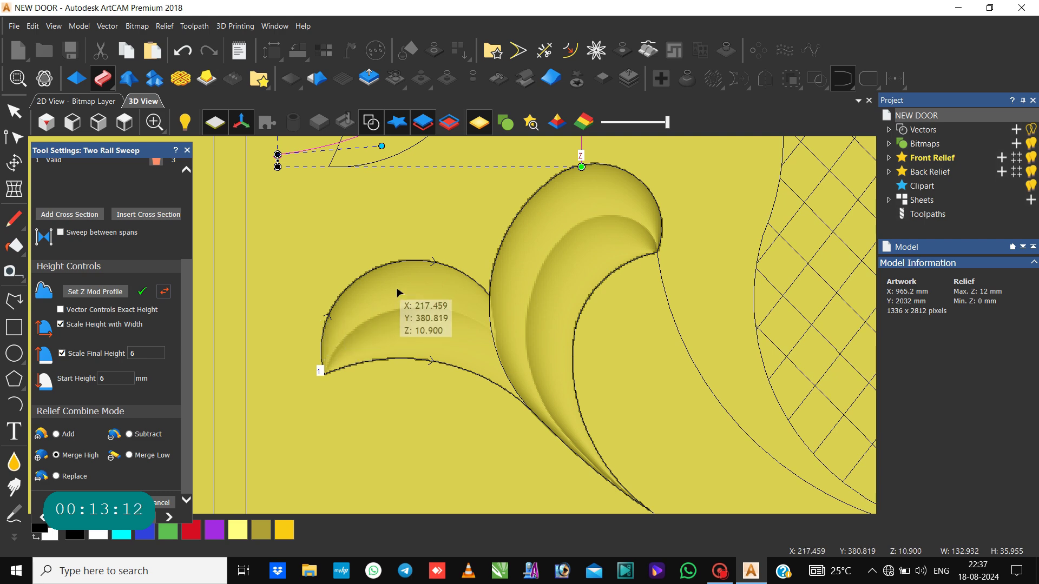
scroll(389, 295, down, 1)
click(93, 103)
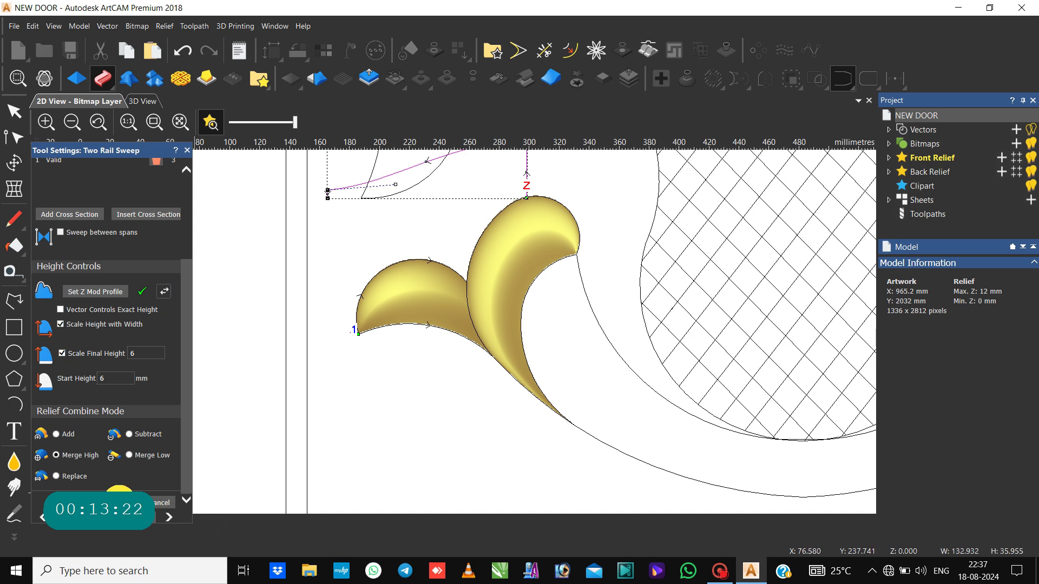
click(156, 503)
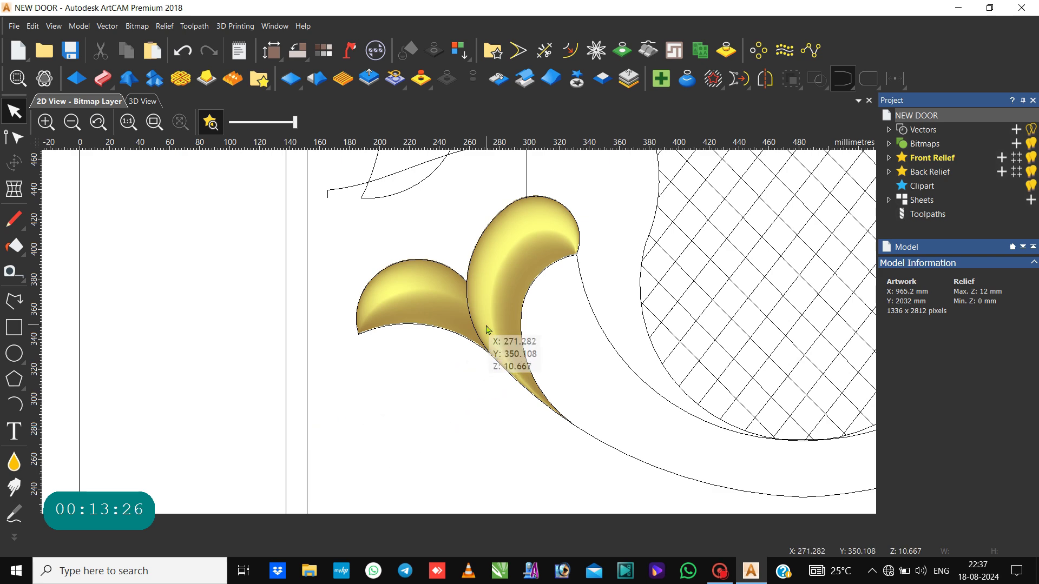
scroll(494, 344, down, 3)
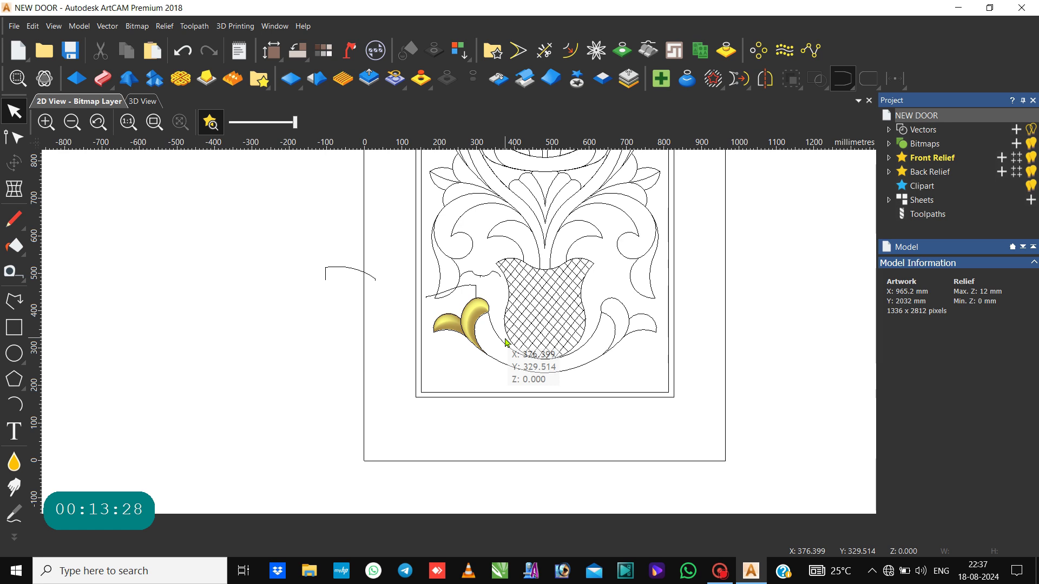
key(ctrl+s)
Step: Join the outer curve of the large crescent under the vase with the inner arc of the adjacent finished leaf
click(453, 376)
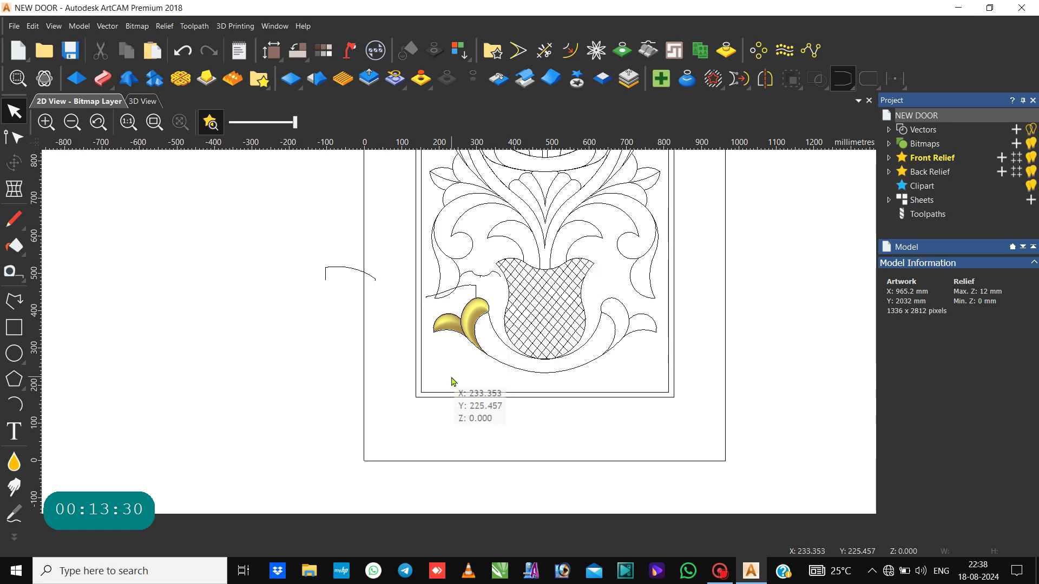
click(513, 353)
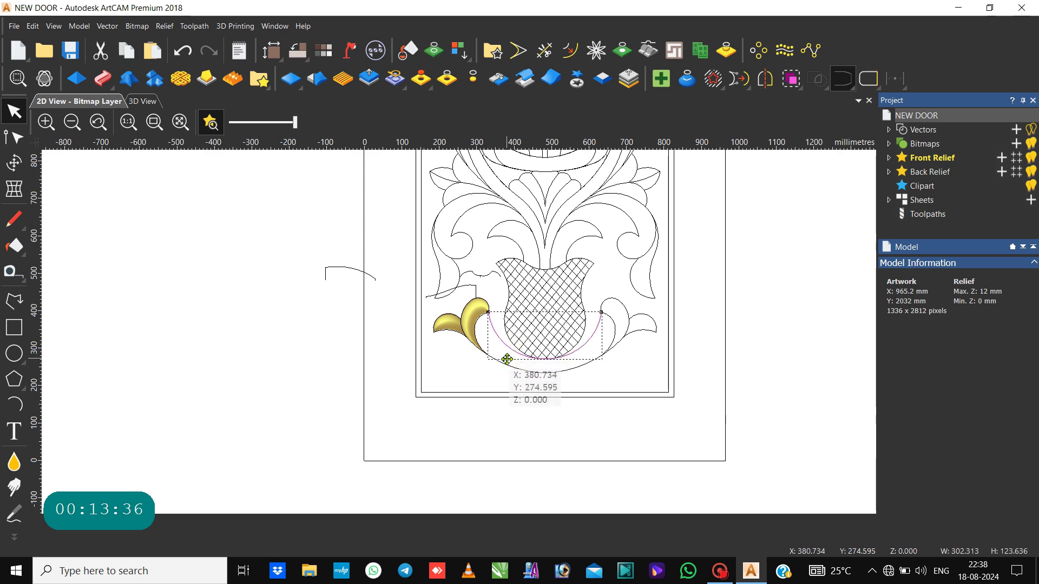
click(505, 364)
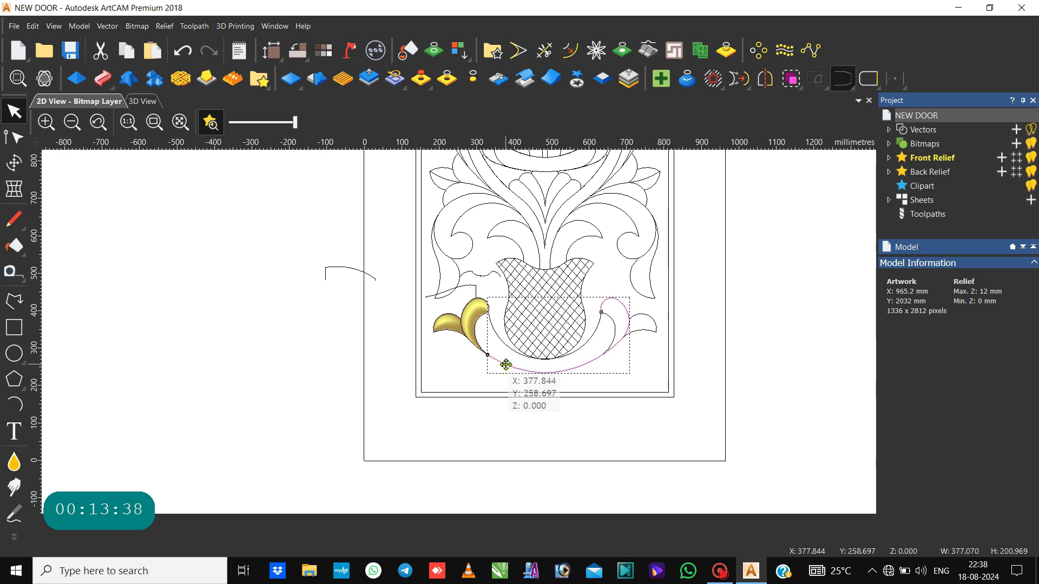
shift+click(479, 339)
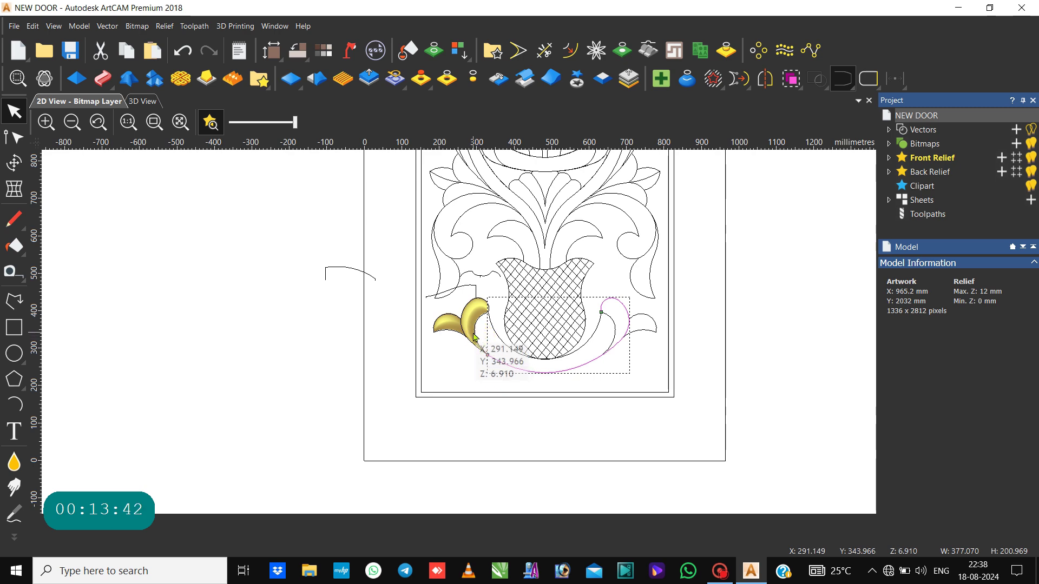
shift+click(474, 332)
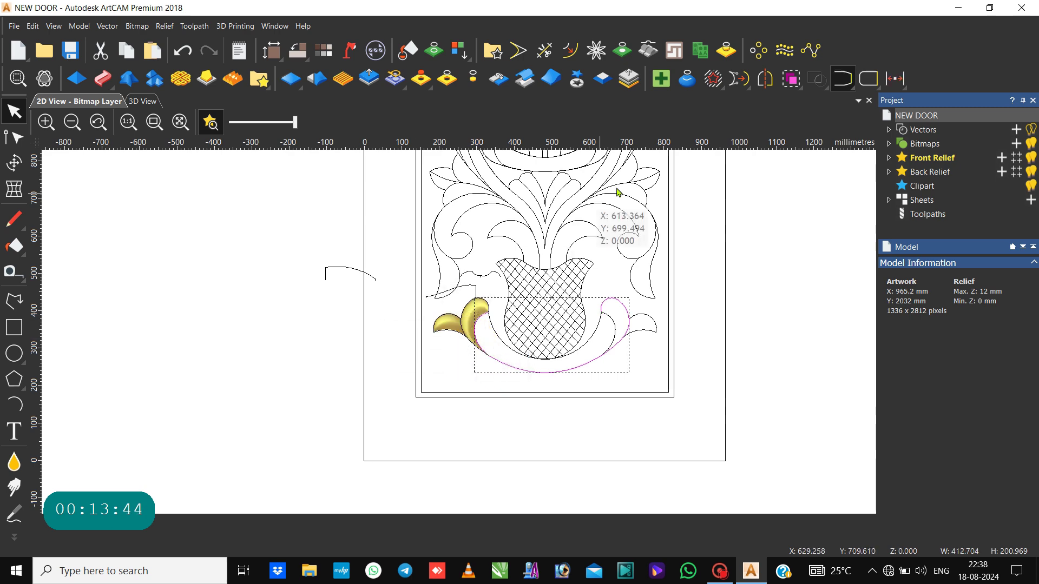
click(836, 86)
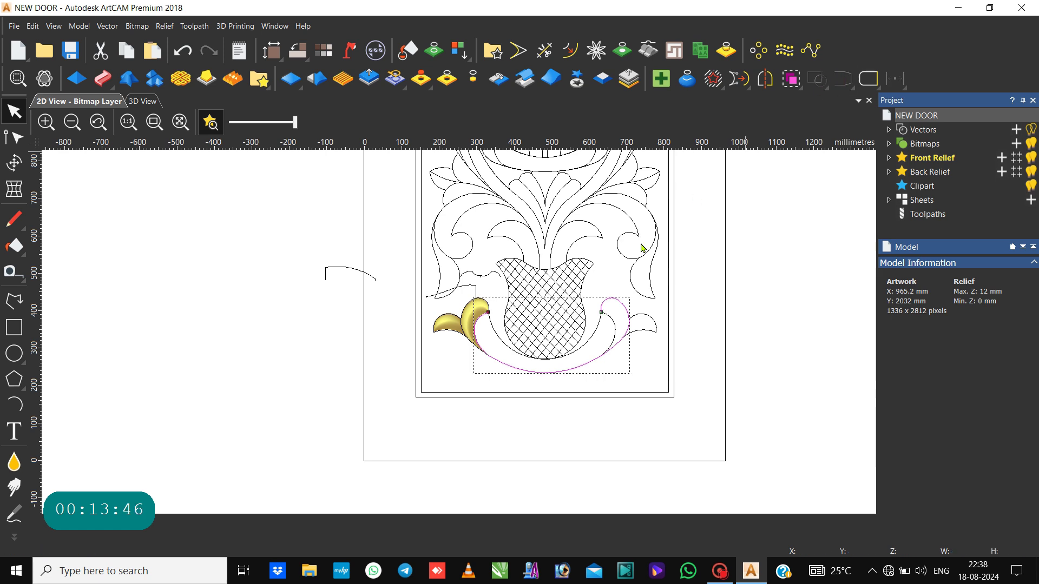
Step: Cut the large crescent's inner curve at the node just right of the vase's bottom centre
click(509, 358)
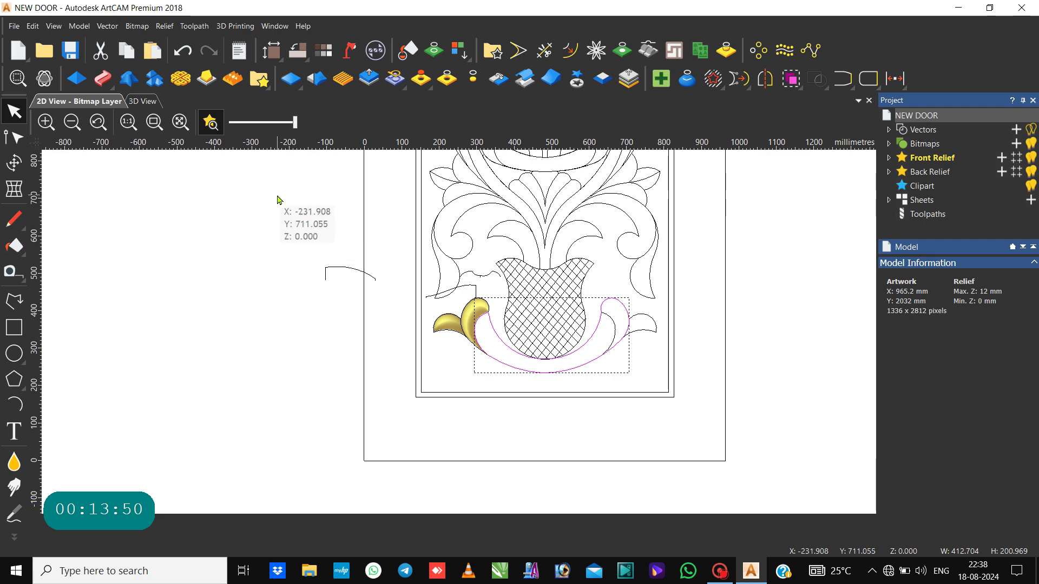
click(602, 370)
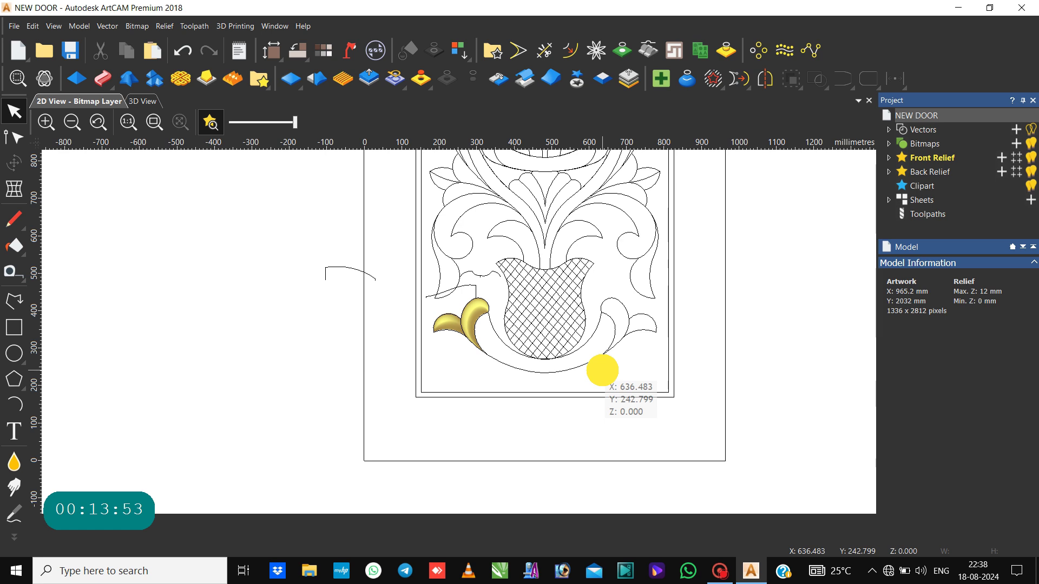
click(581, 351)
click(579, 349)
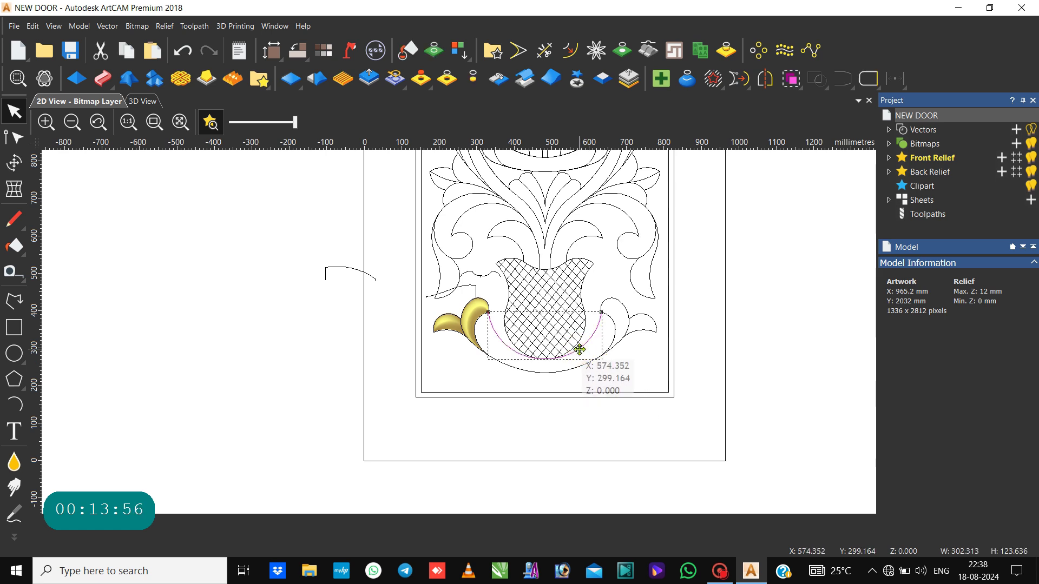
double_click(580, 349)
scroll(521, 377, up, 4)
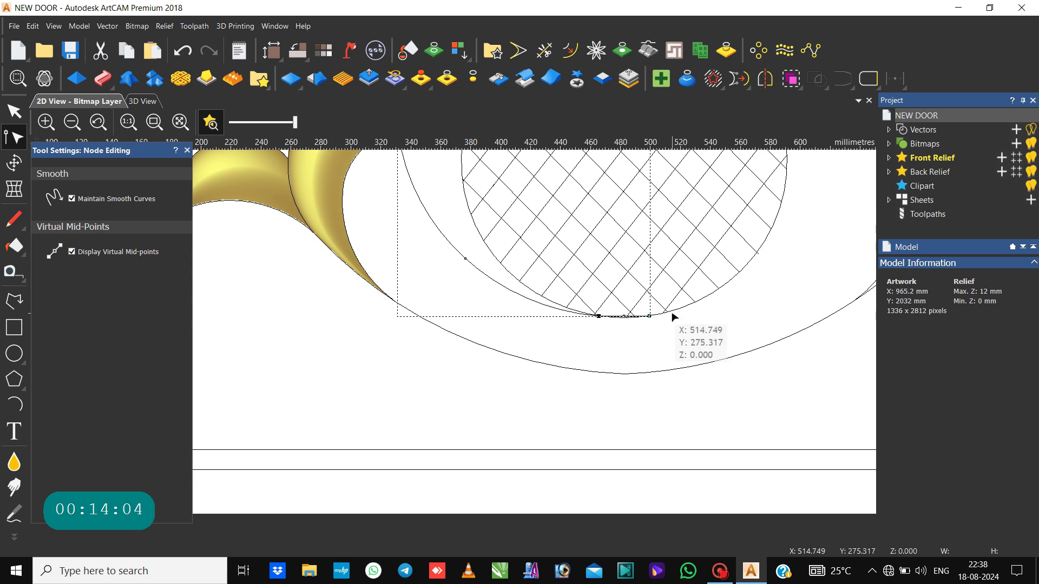
key(ctrl+z)
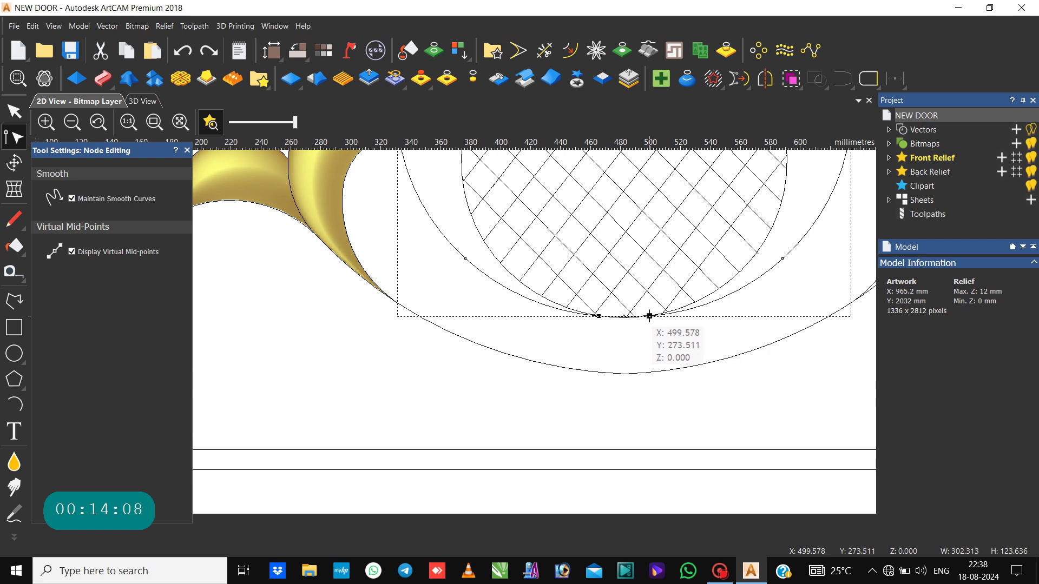
click(649, 316)
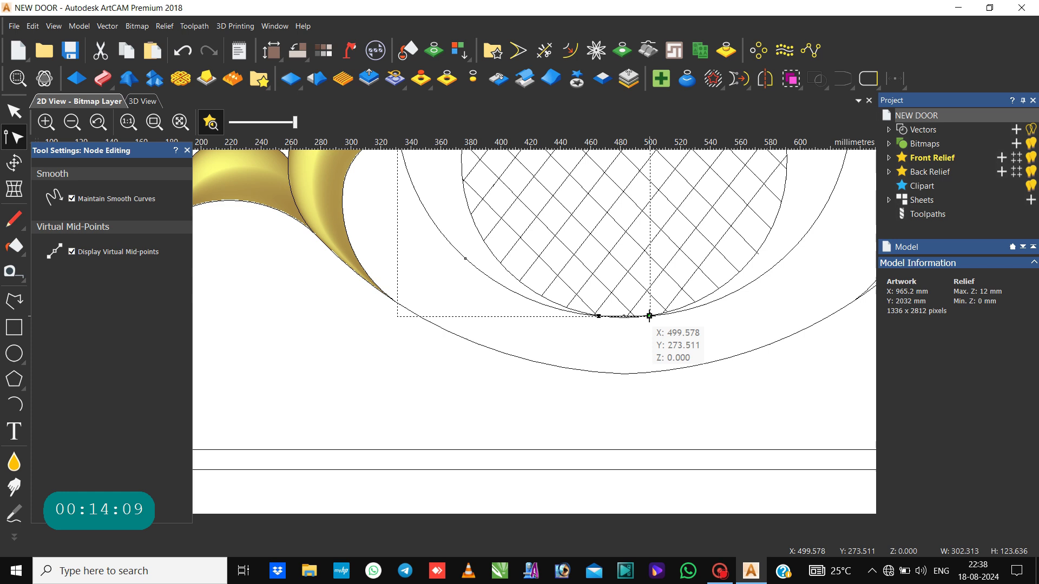
Step: Cut the crescent's outer curve at its lowest node and leave node editing
click(636, 373)
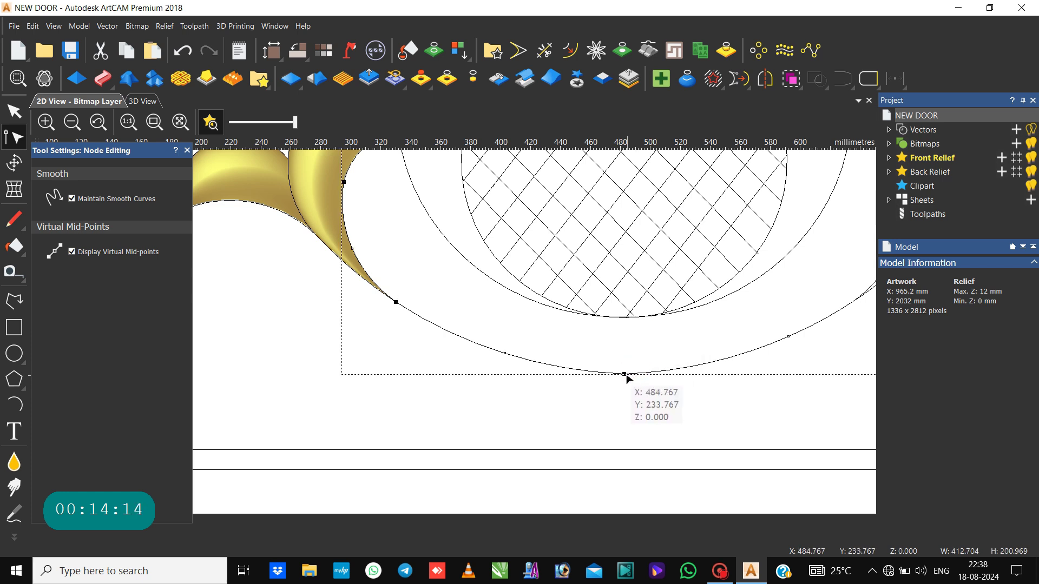
drag(624, 375, 624, 374)
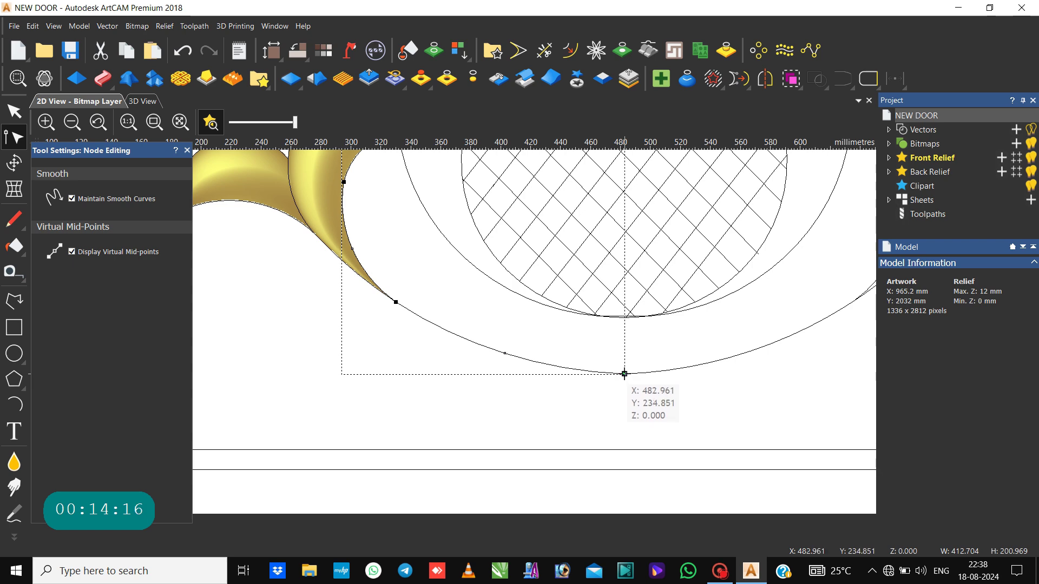
click(560, 313)
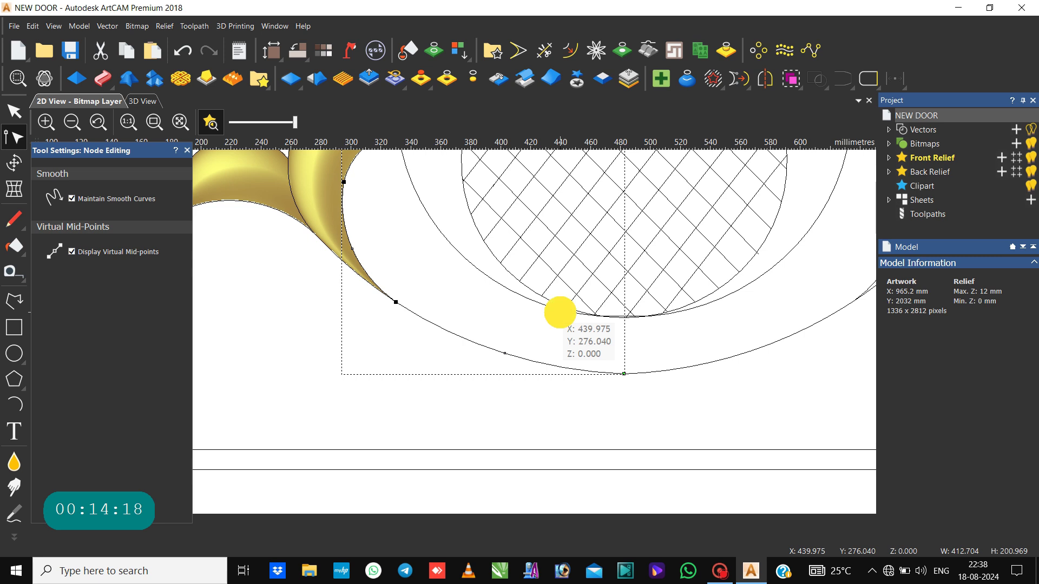
click(561, 314)
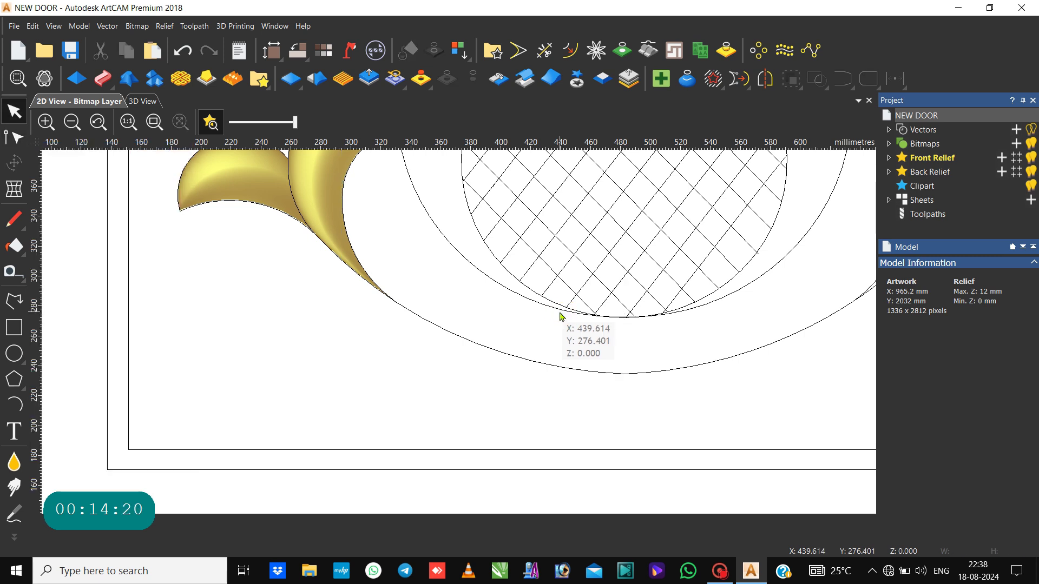
click(560, 313)
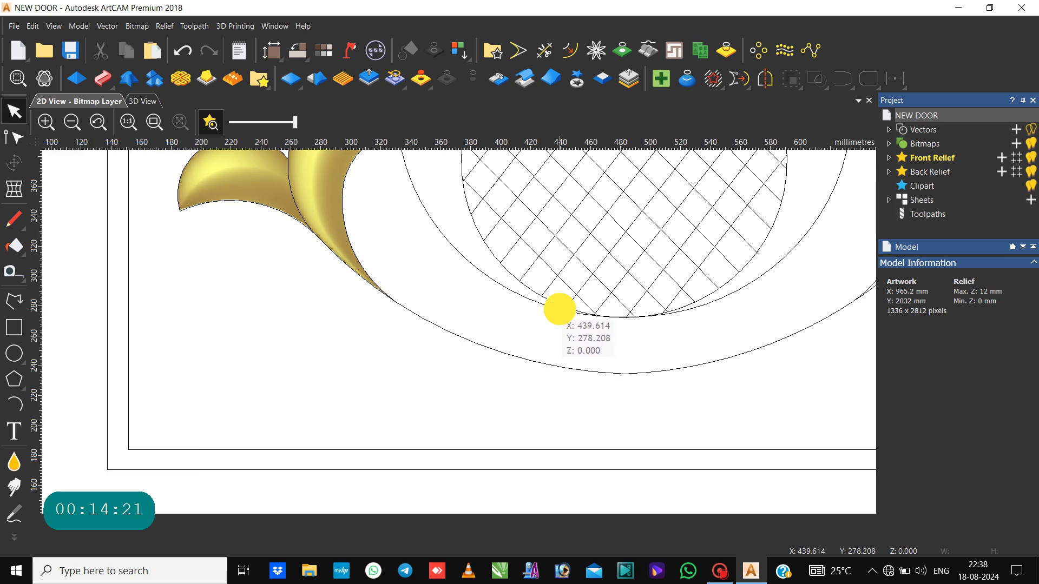
click(610, 348)
scroll(487, 314, down, 3)
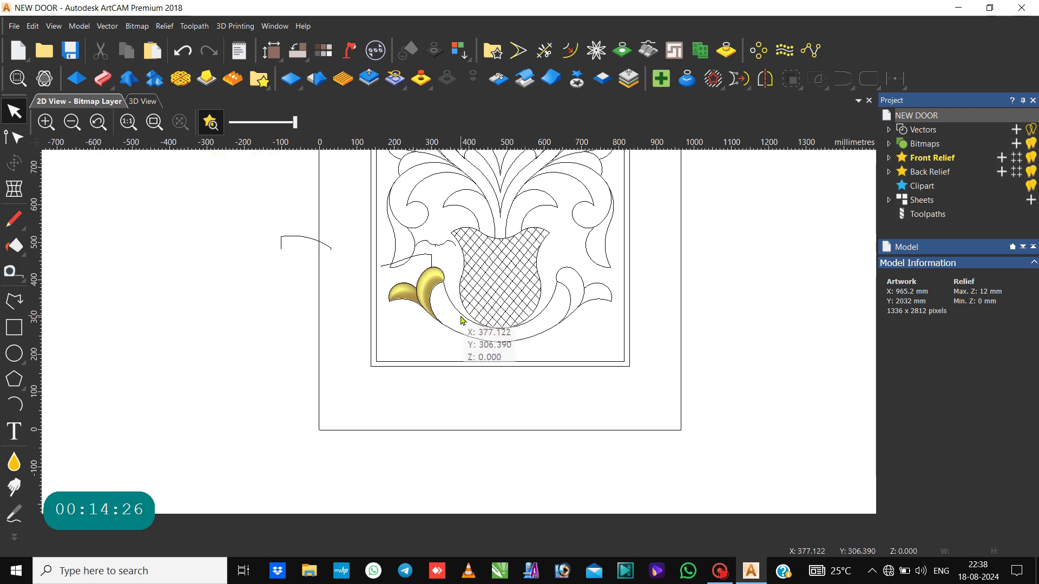
Step: Start a Two Rail Sweep using the left halves of the crescent's inner and outer curves as drive rails
click(461, 316)
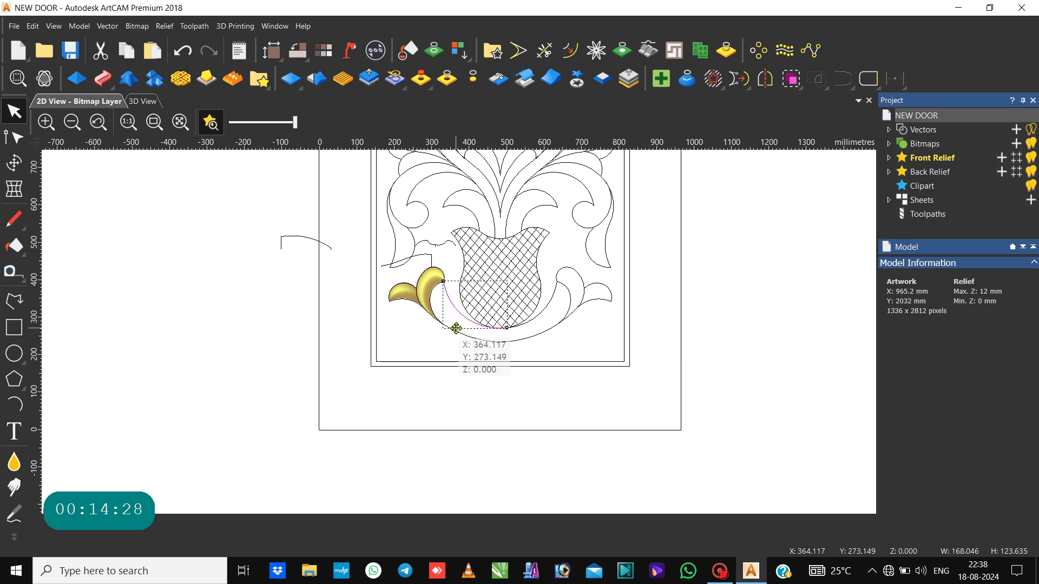
shift+click(456, 329)
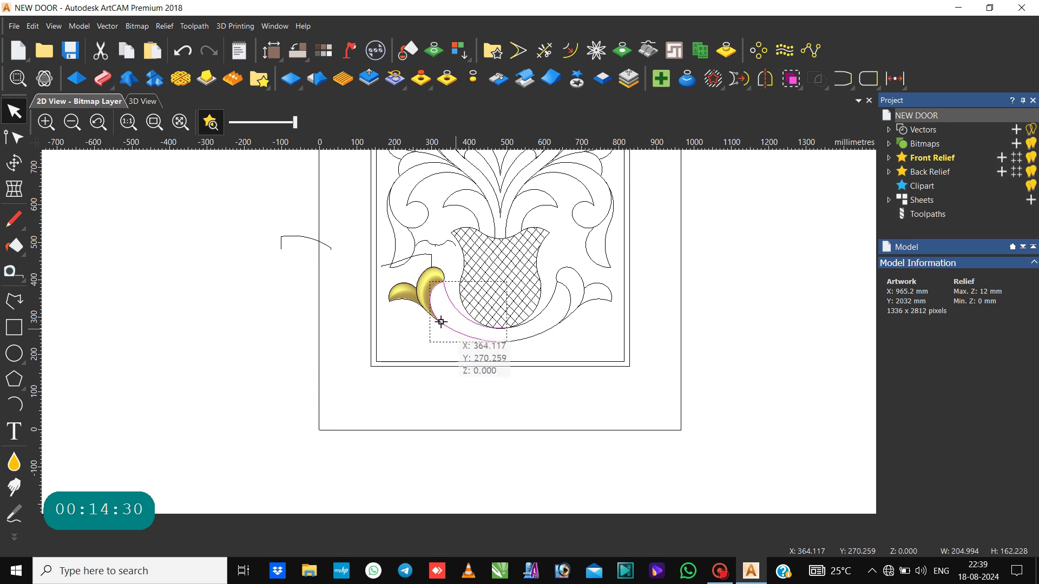
click(95, 79)
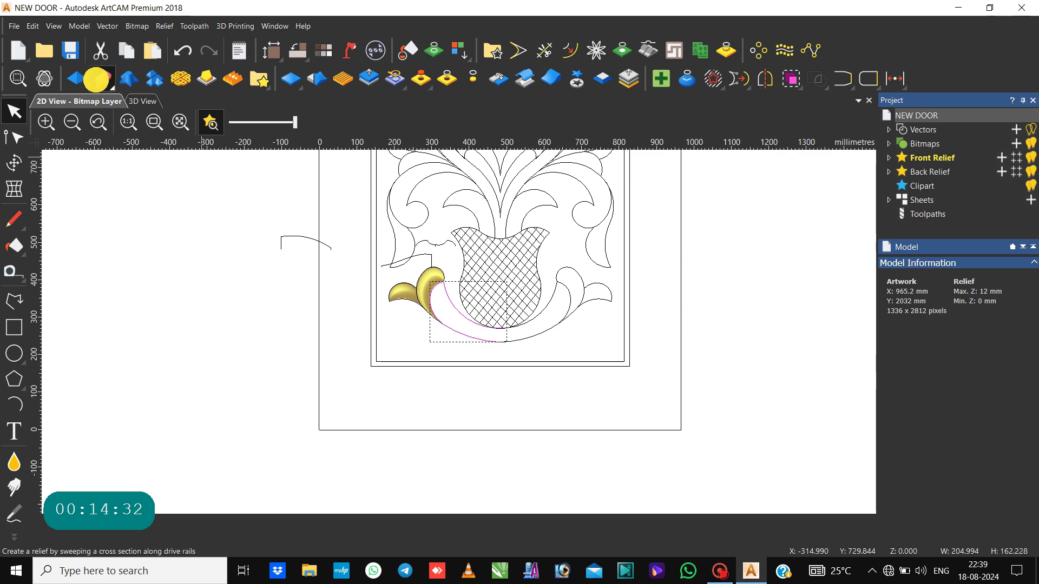
scroll(506, 317, up, 4)
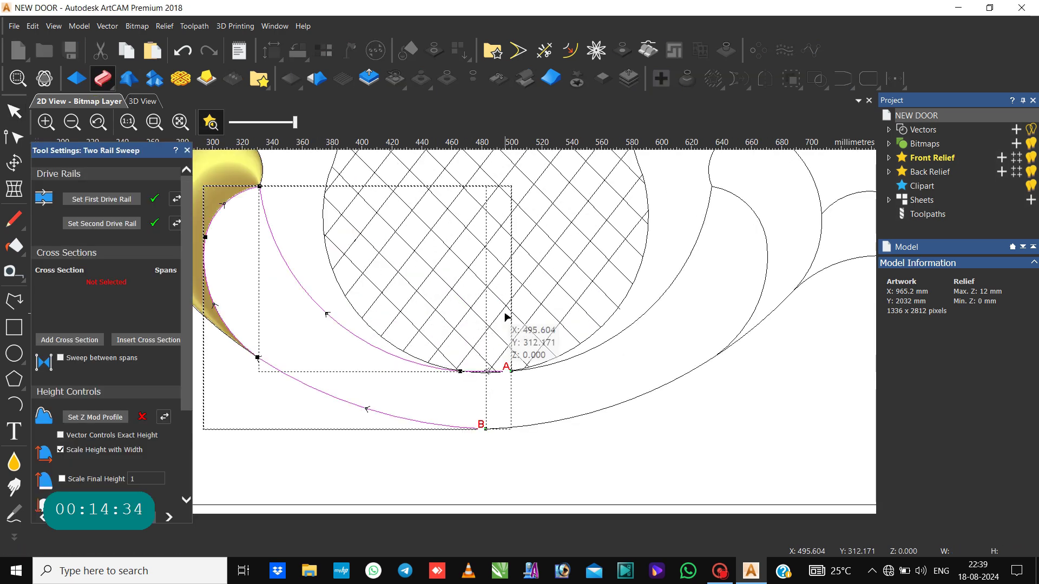
scroll(359, 236, down, 2)
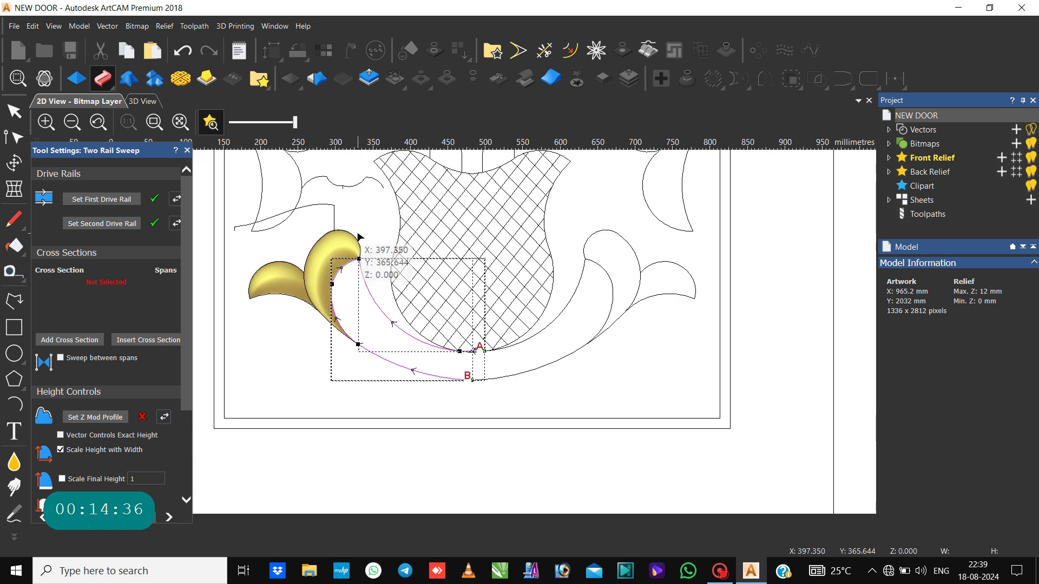
click(317, 175)
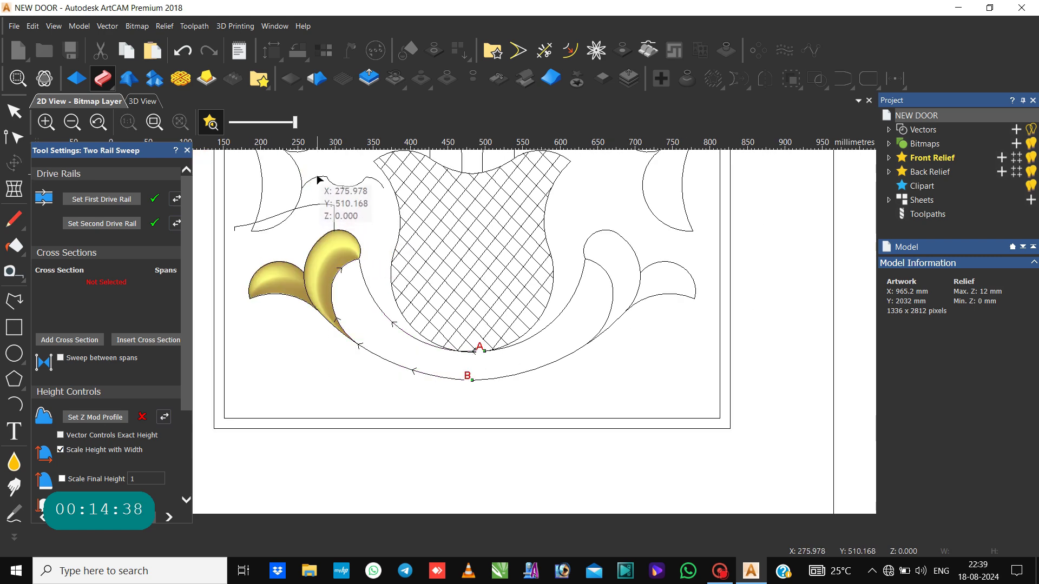
click(313, 174)
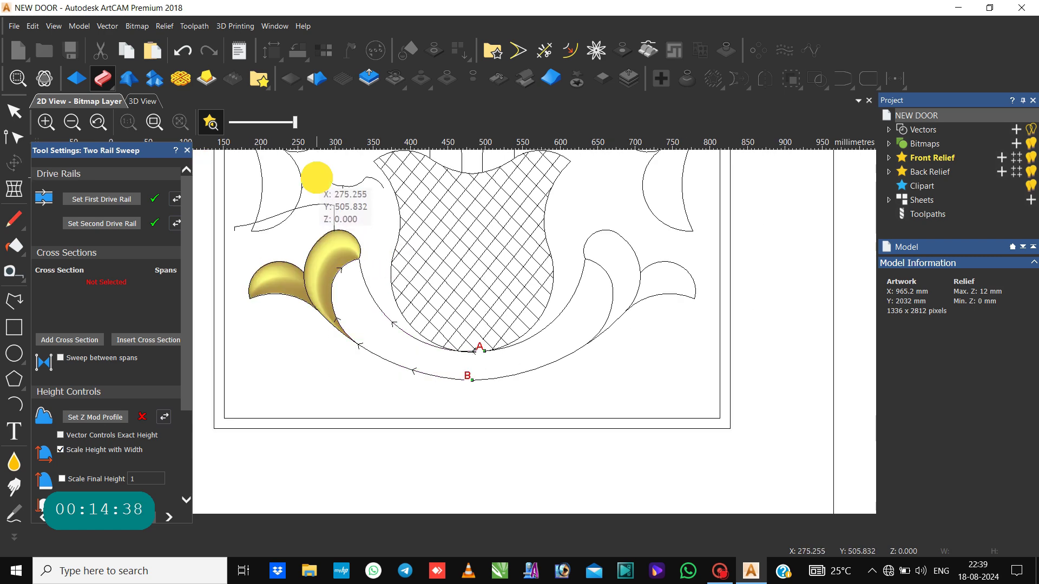
click(67, 341)
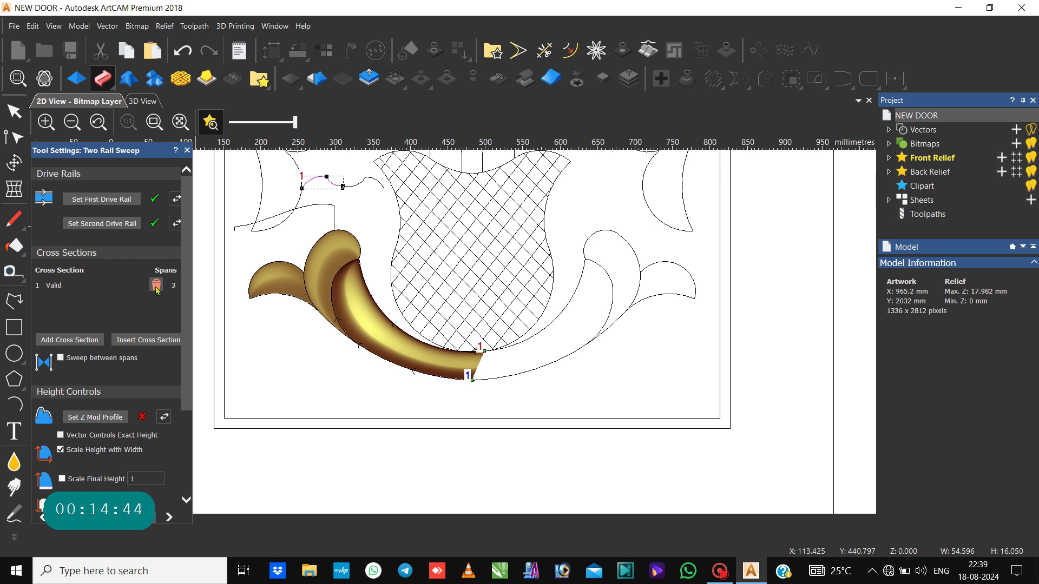
click(156, 286)
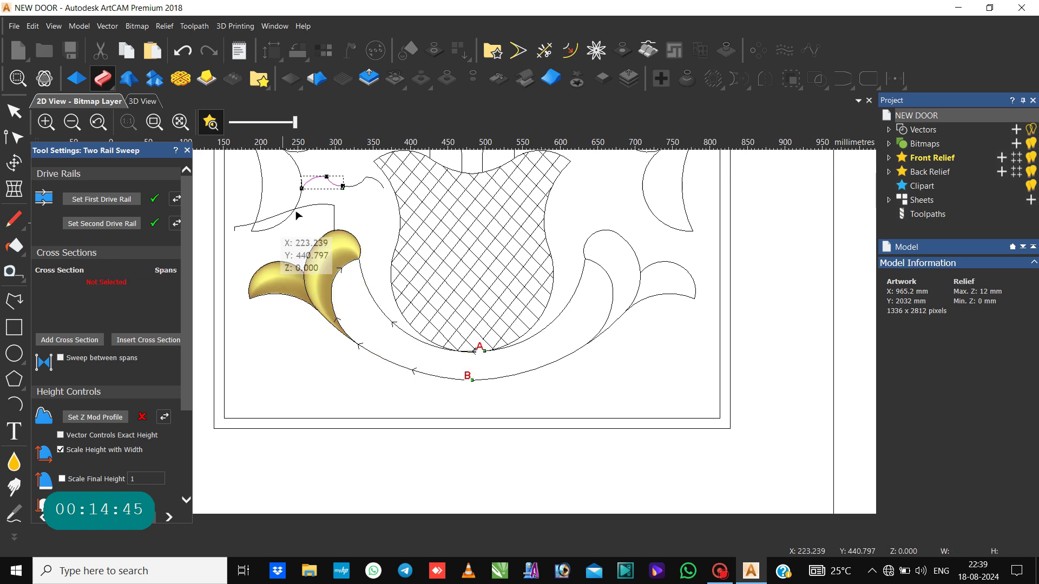
Step: Add the right half of the wavy profile above the leaf as the sweep's cross-section and enable Scale Final Height
click(356, 188)
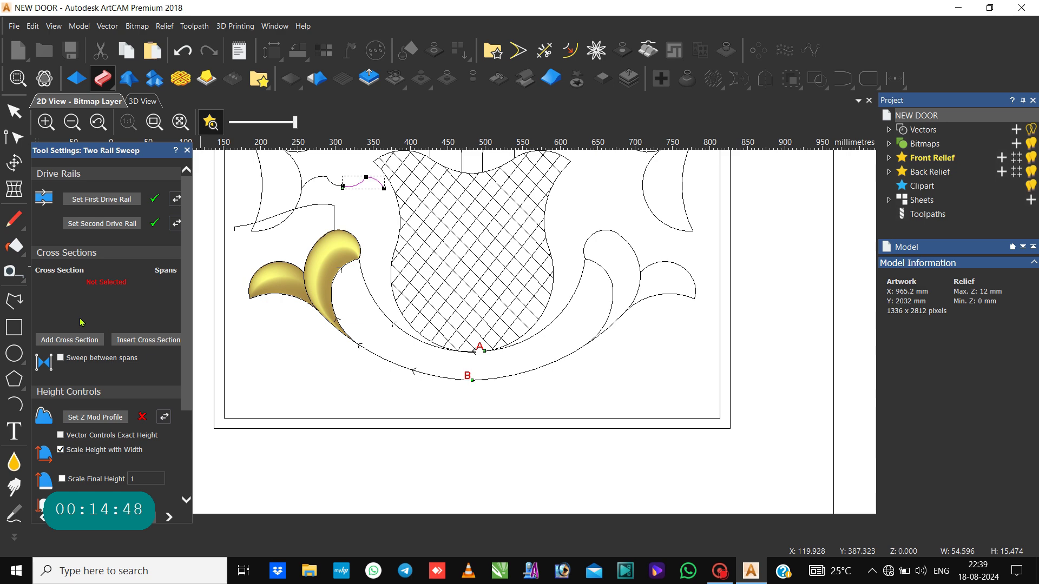
click(76, 339)
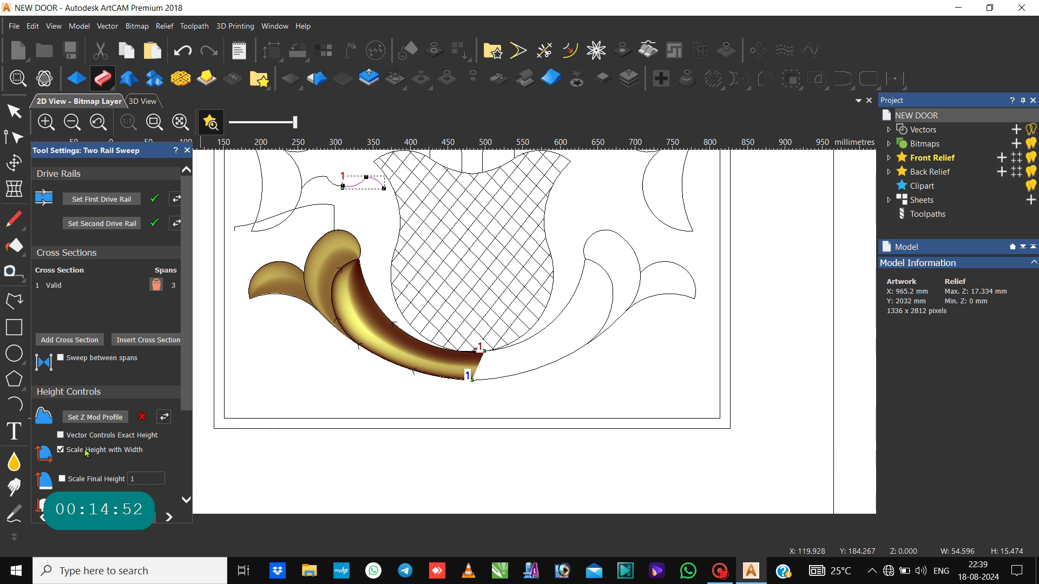
click(61, 479)
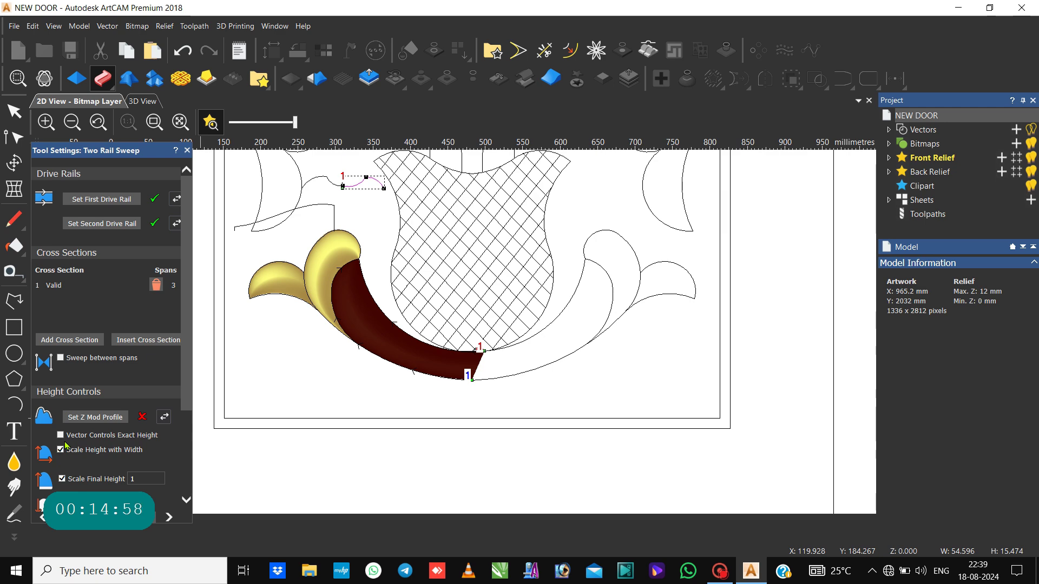
scroll(135, 351, down, 3)
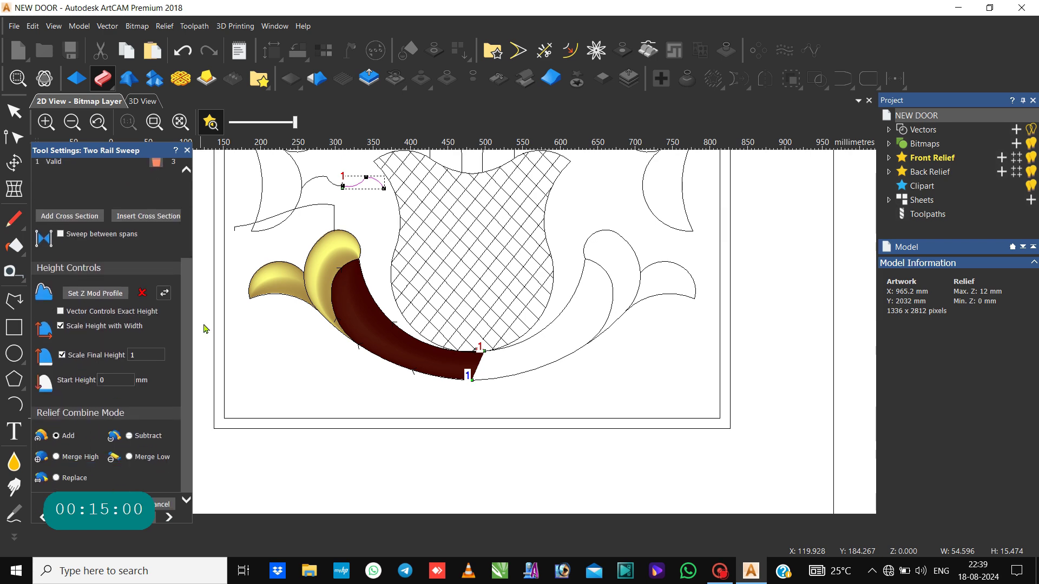
scroll(269, 261, down, 3)
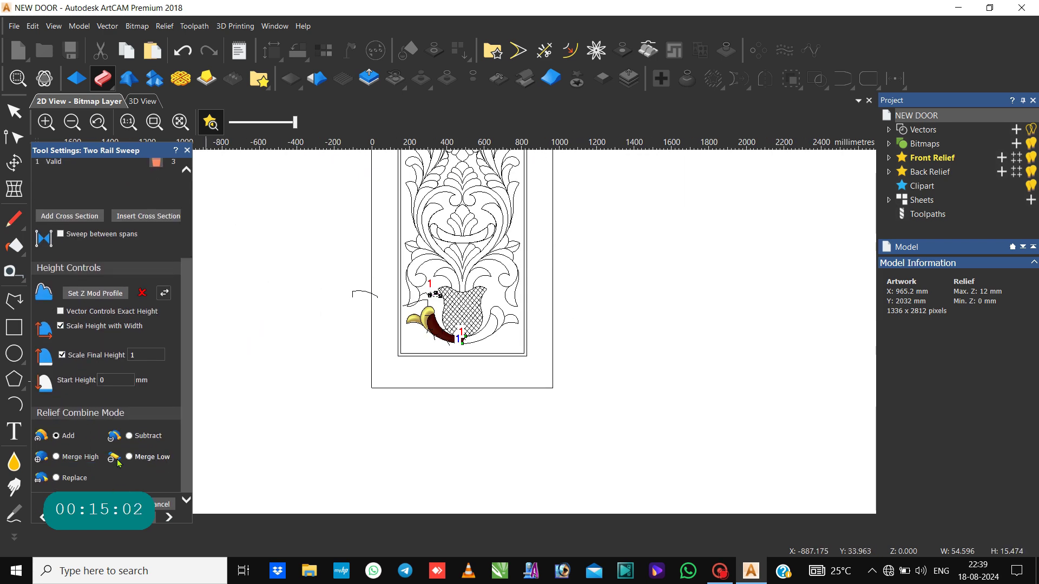
Step: Set the sweep to Merge High without Scale Height with Width, with a final height scale of 6 and a 6 mm start height
click(56, 458)
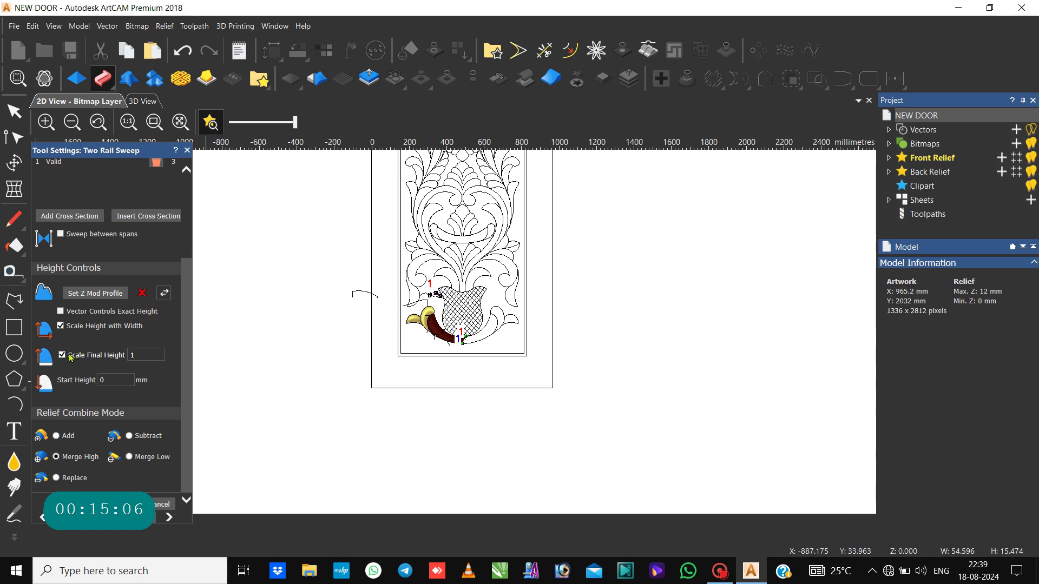
click(61, 326)
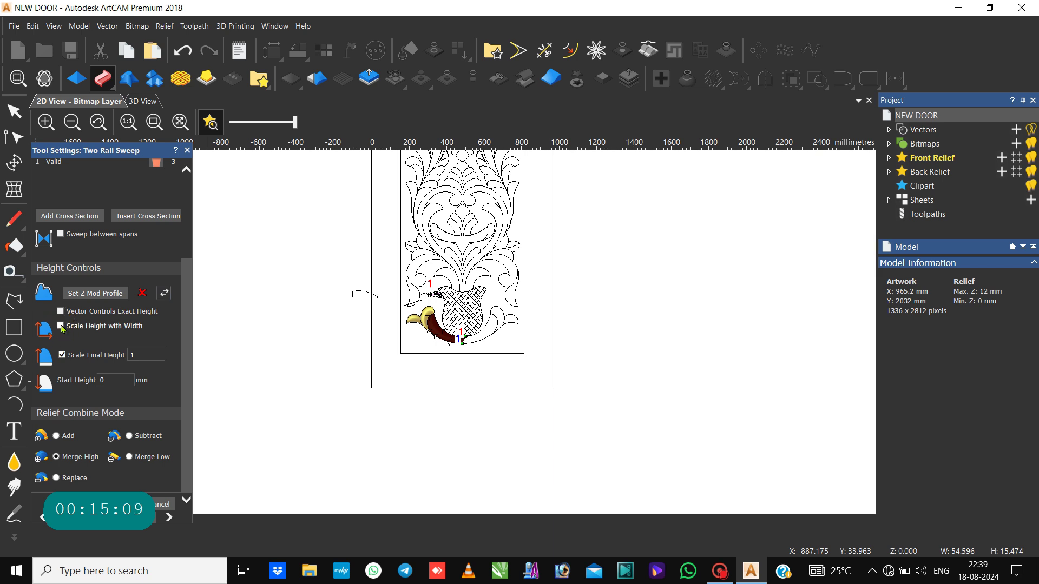
double_click(149, 359)
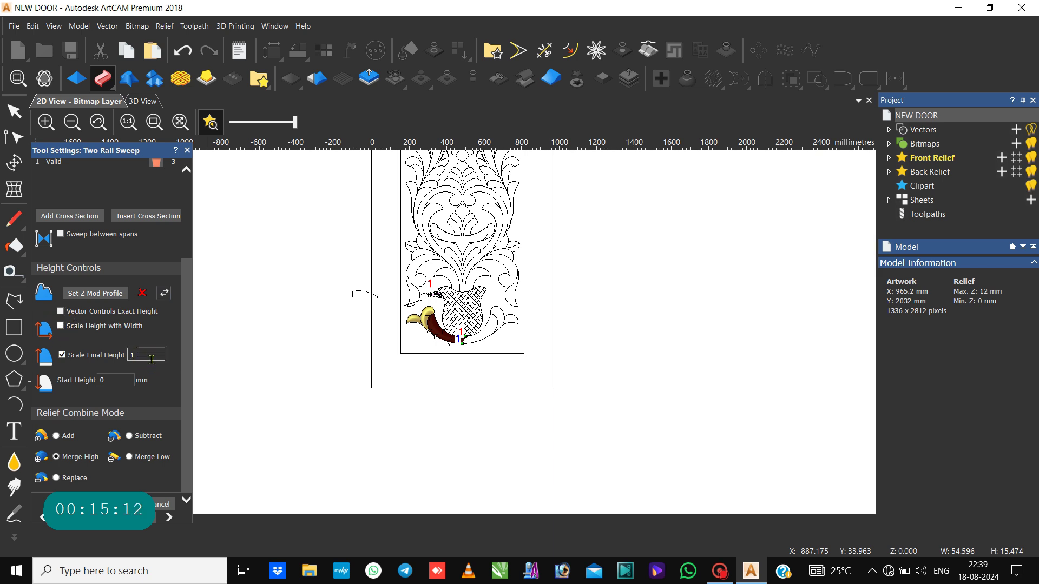
text(6)
key(Return)
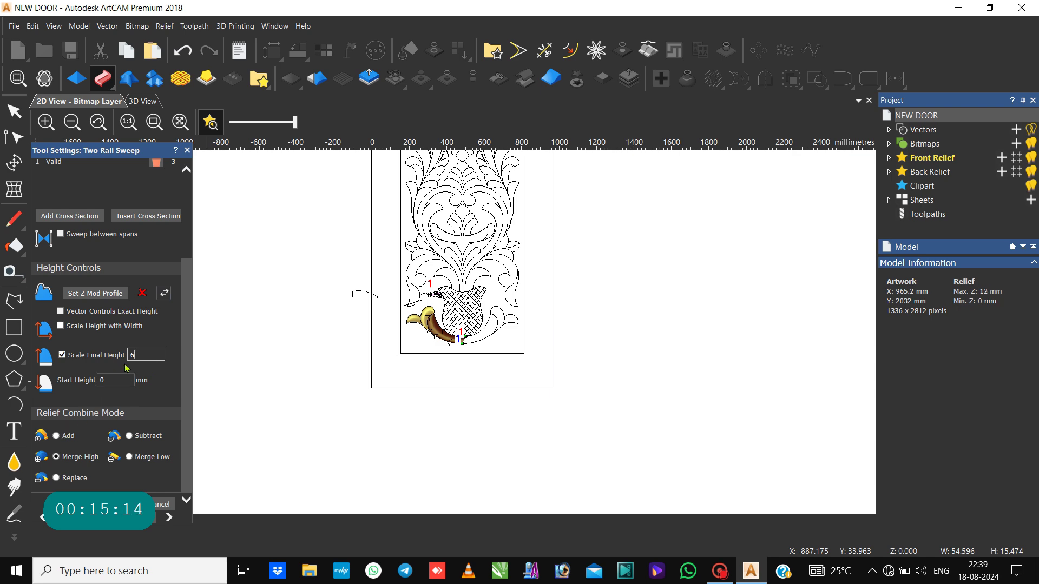
double_click(122, 375)
text(6)
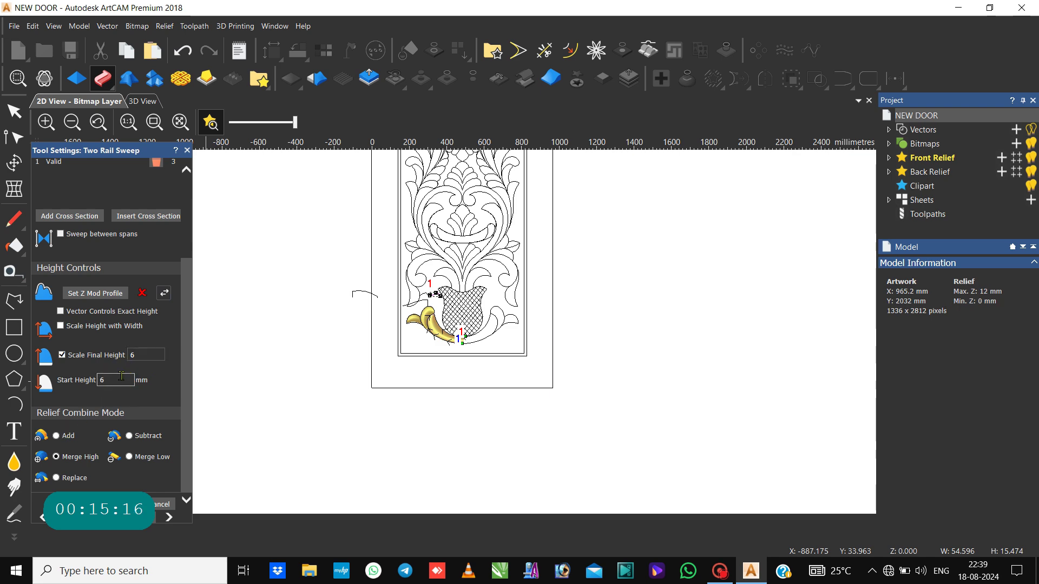
Step: Inspect the sweep on the crescent's left half in the 2D view and close the Two Rail Sweep settings
scroll(445, 339, up, 3)
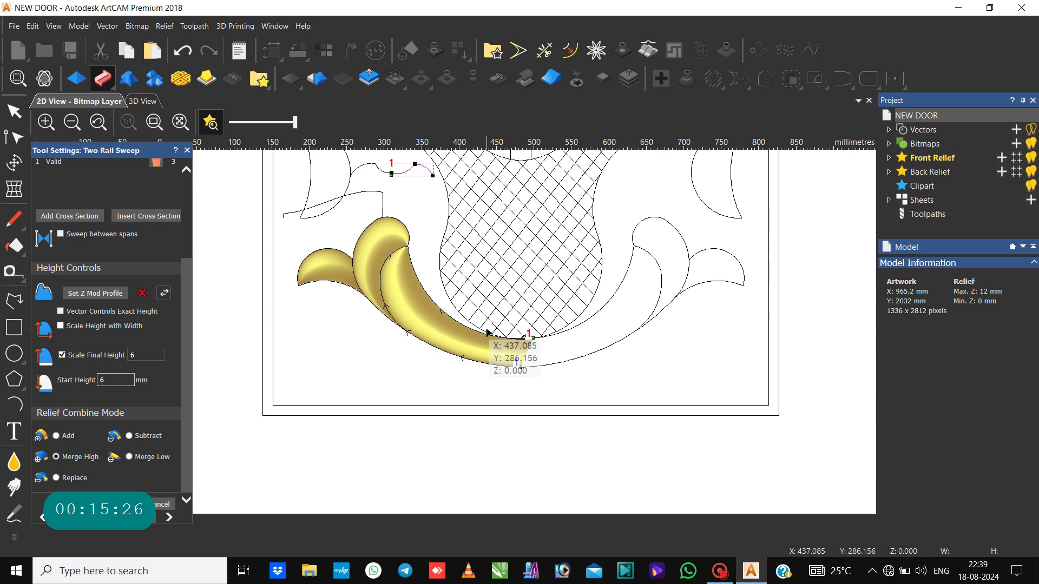
scroll(433, 324, down, 2)
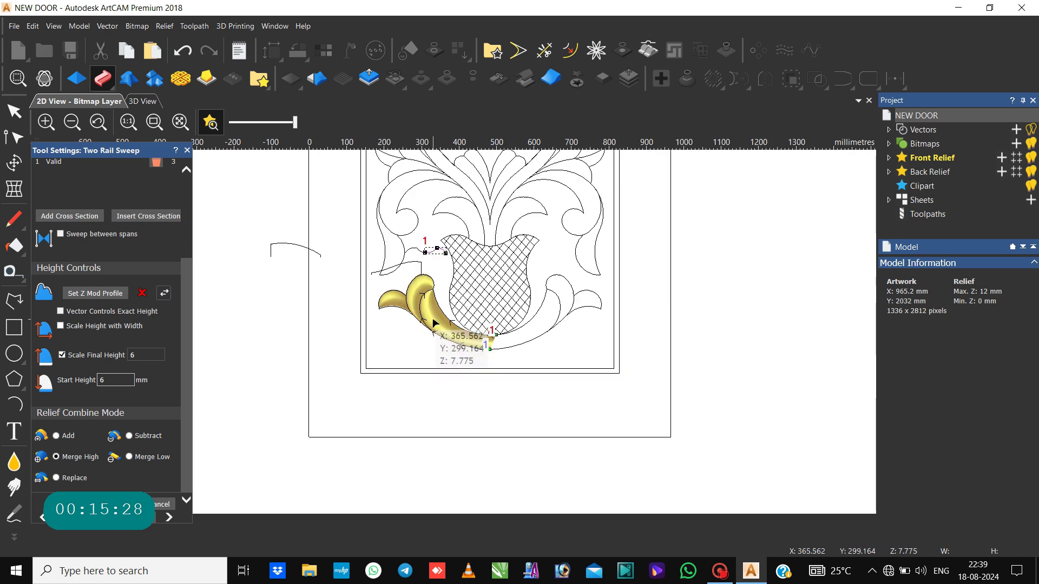
scroll(433, 324, down, 1)
scroll(423, 311, up, 3)
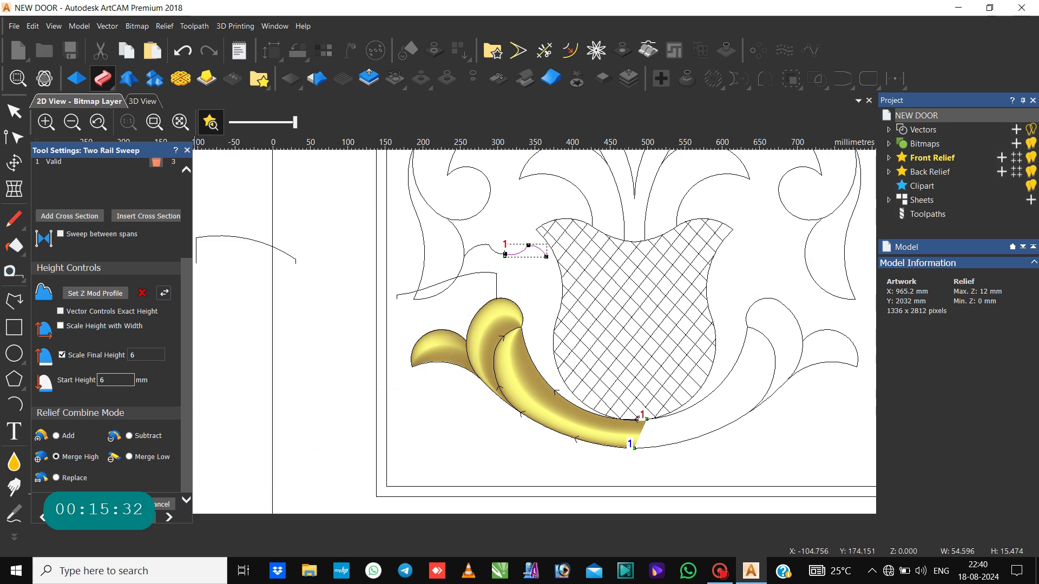
click(138, 509)
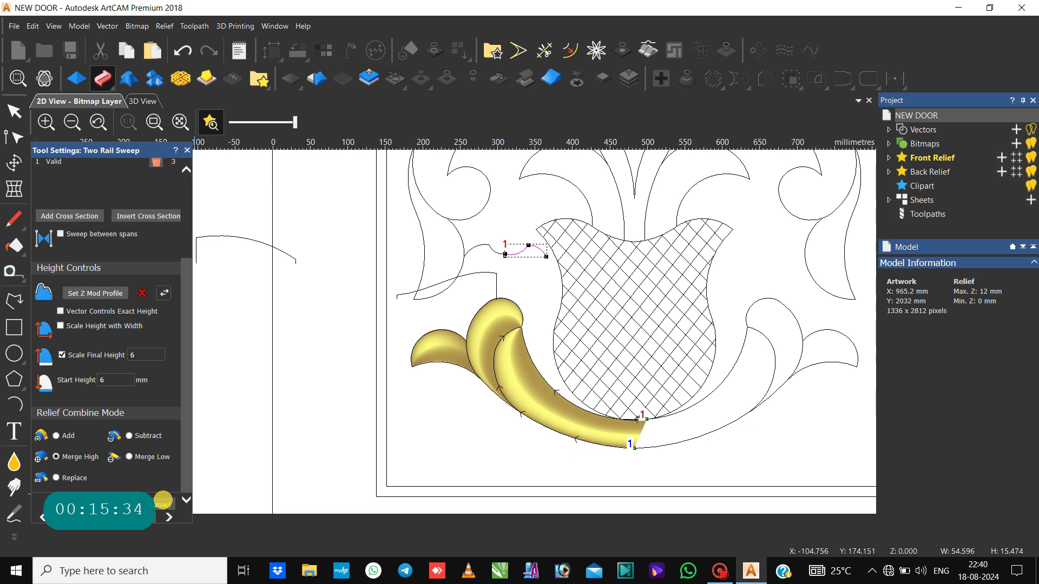
Step: Close the Two Rail Sweep settings, clear the vector selection and save the NEW DOOR model
click(165, 504)
click(306, 438)
key(ctrl+s)
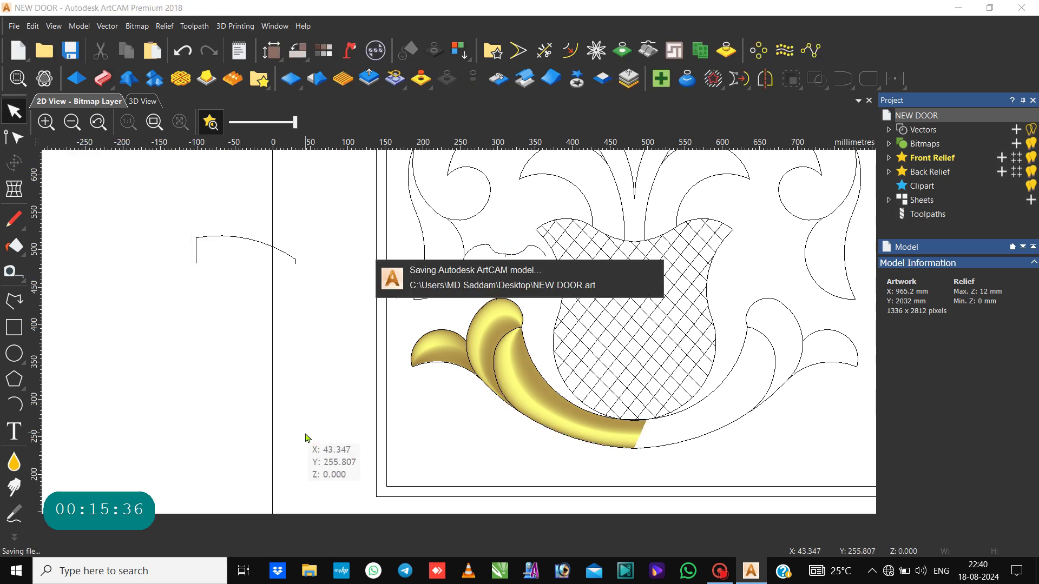
Step: Draw a straight vertical polyline about 3270 mm long through the door, extending past its upper and lower edges, with smooth polylines off
scroll(393, 414, down, 1)
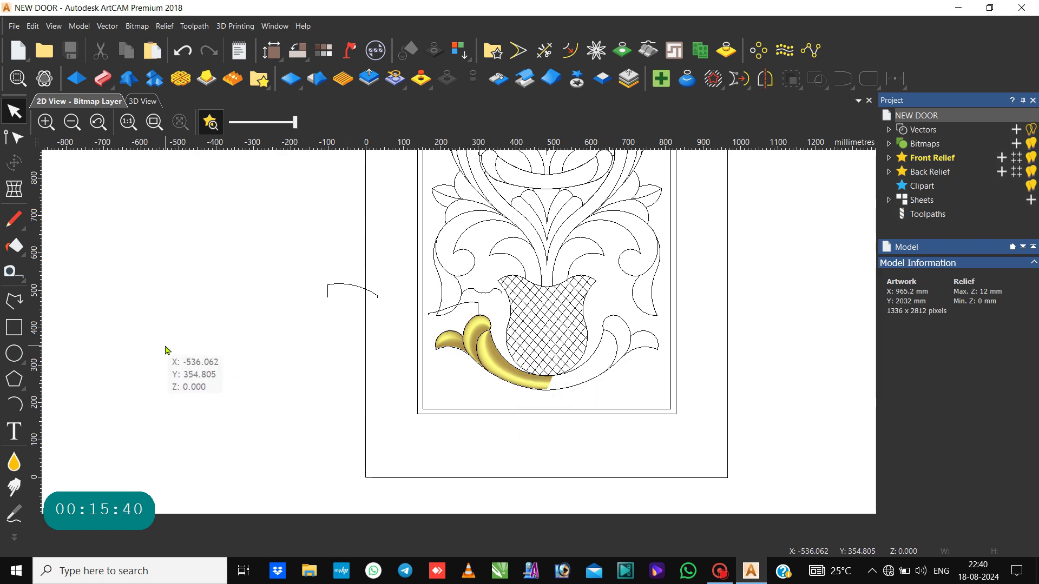
click(15, 300)
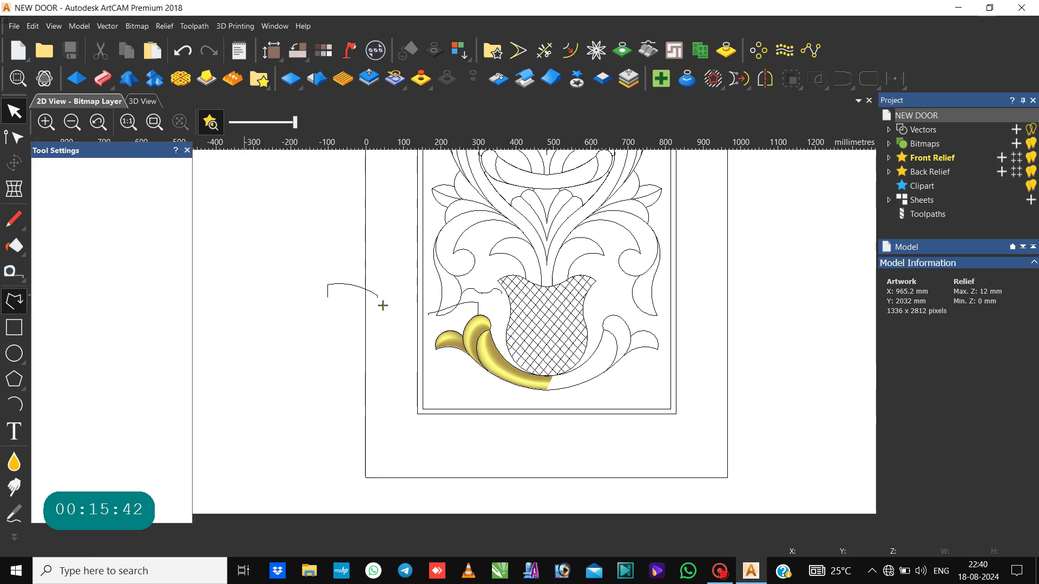
scroll(390, 311, down, 1)
scroll(390, 311, down, 2)
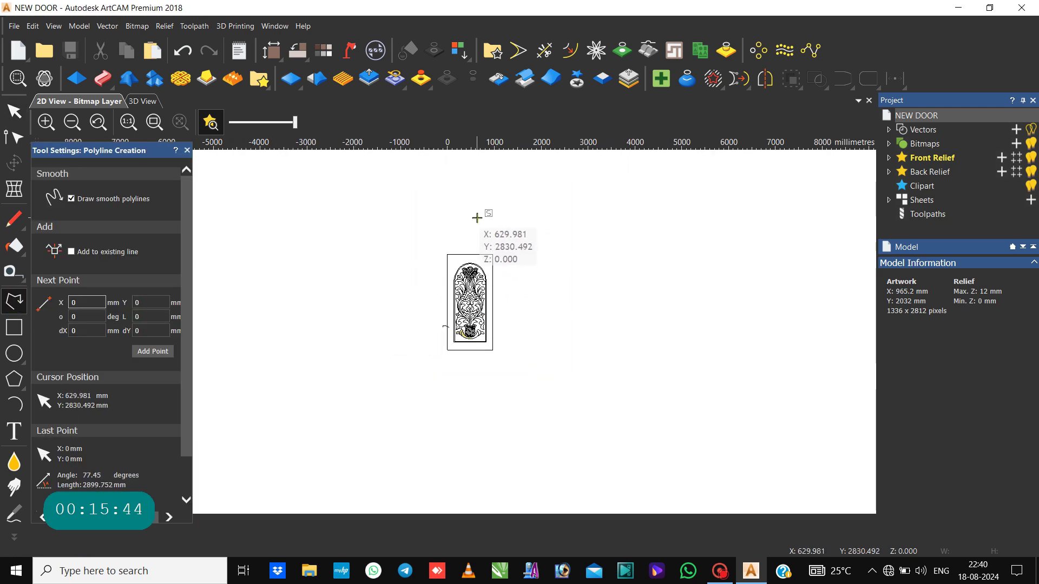
click(71, 199)
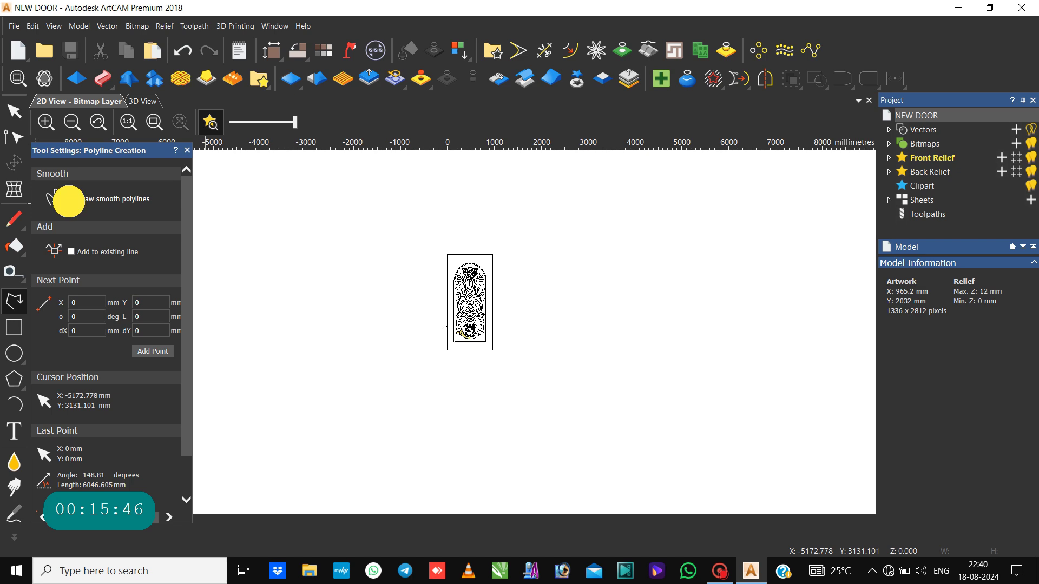
click(467, 210)
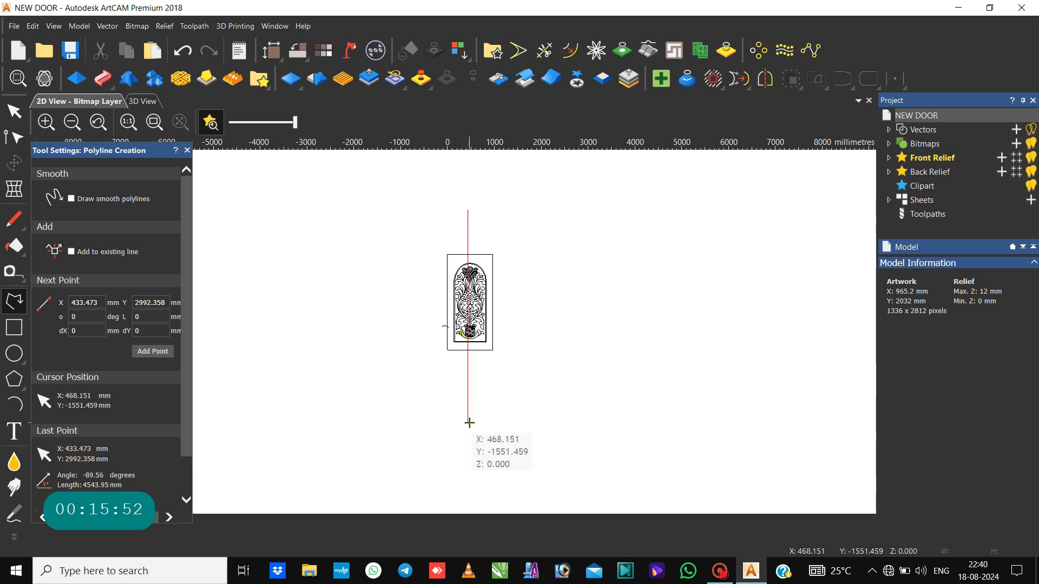
click(465, 363)
right_click(465, 363)
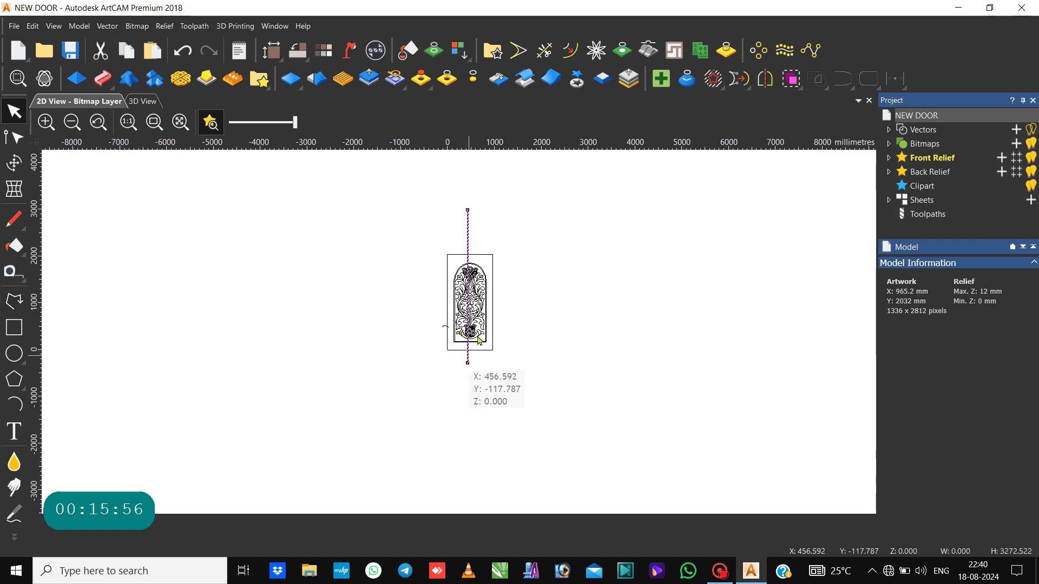
Step: Centre the vertical line on the door model and check where it crosses the end of the crescent relief
scroll(479, 339, up, 4)
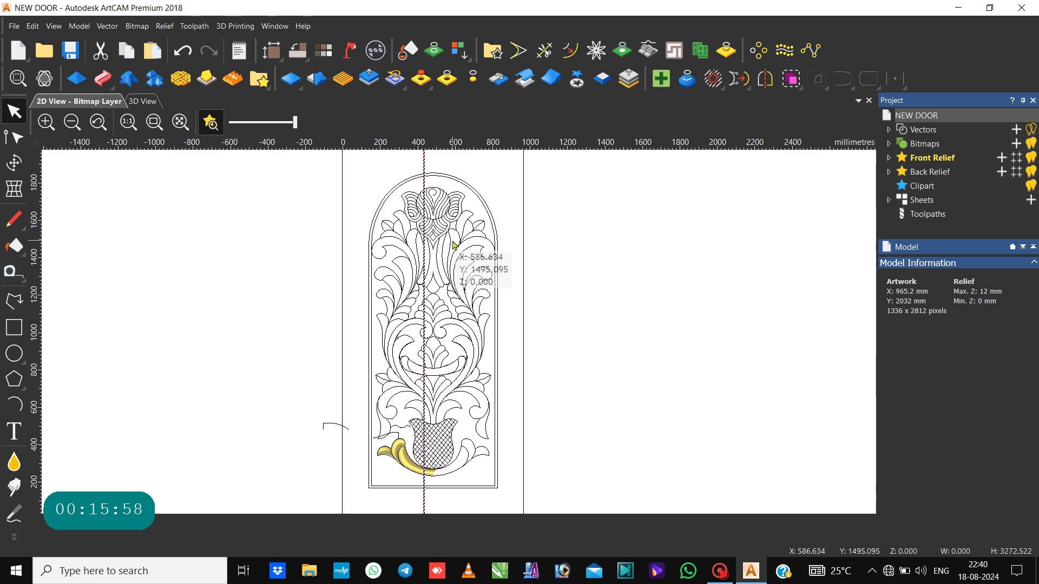
key(F9)
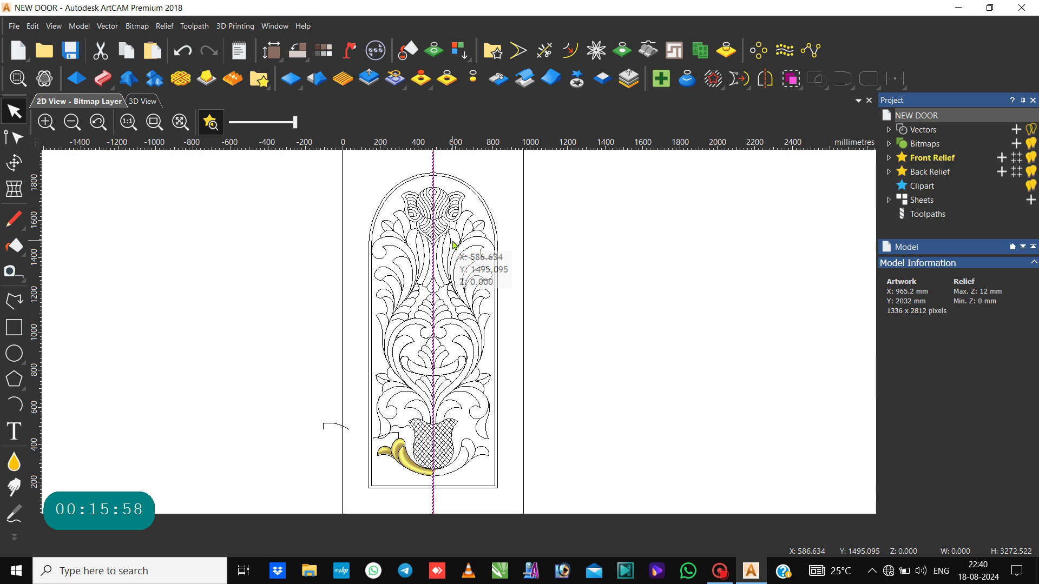
click(457, 504)
scroll(456, 501, up, 3)
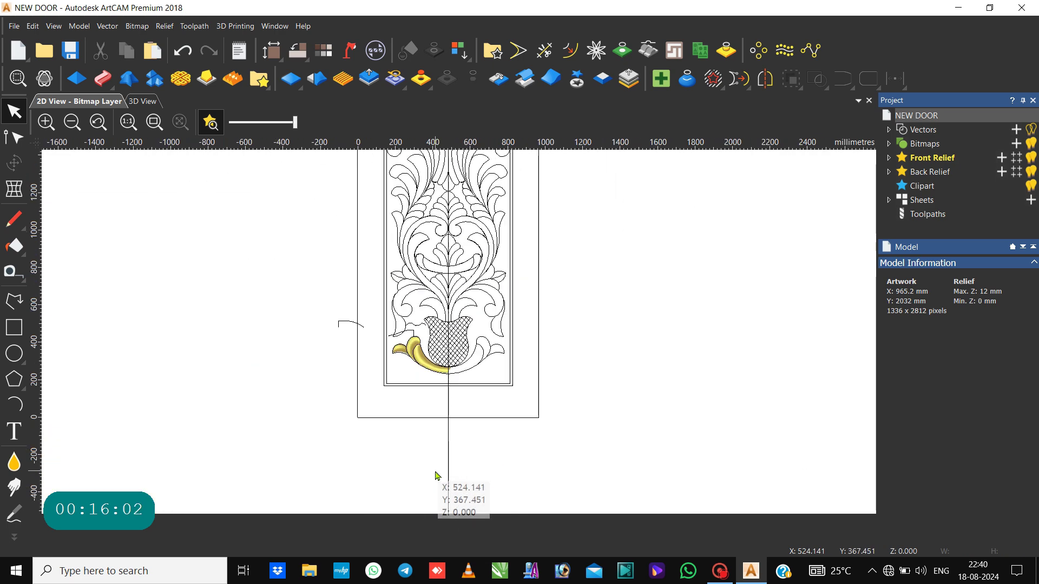
scroll(437, 471, down, 3)
scroll(450, 378, up, 1)
scroll(443, 391, up, 2)
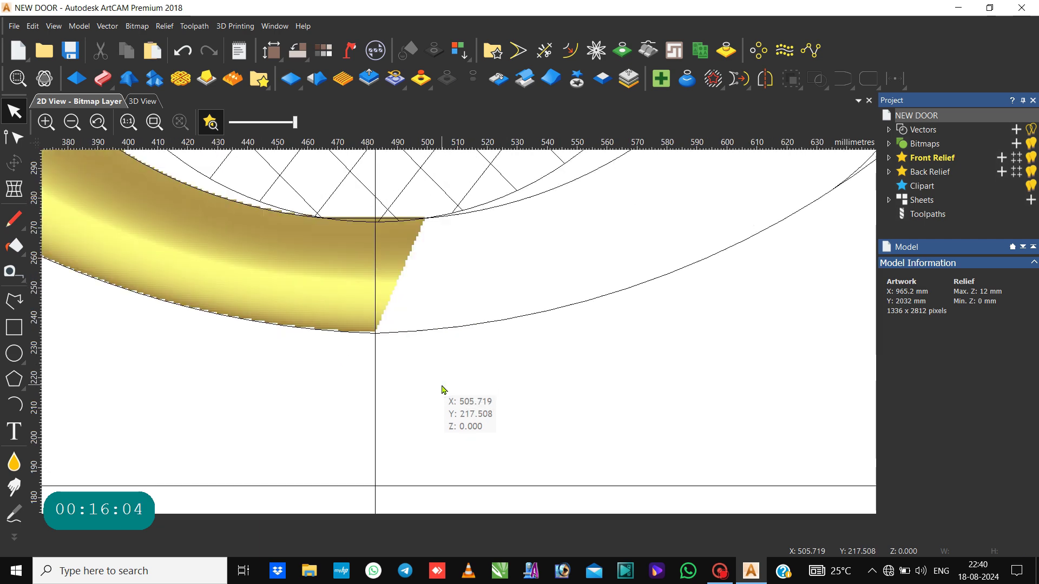
scroll(416, 339, down, 2)
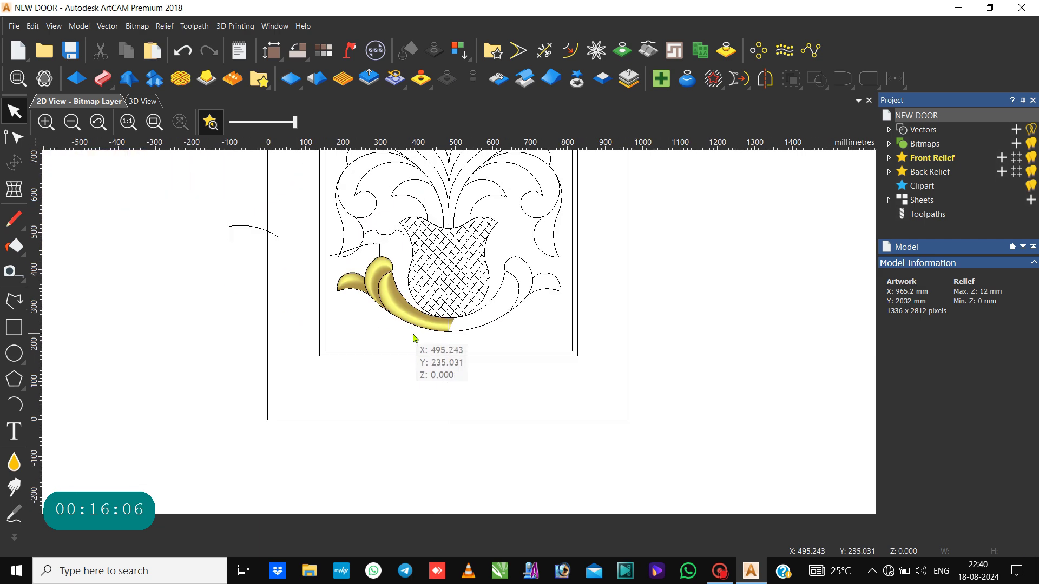
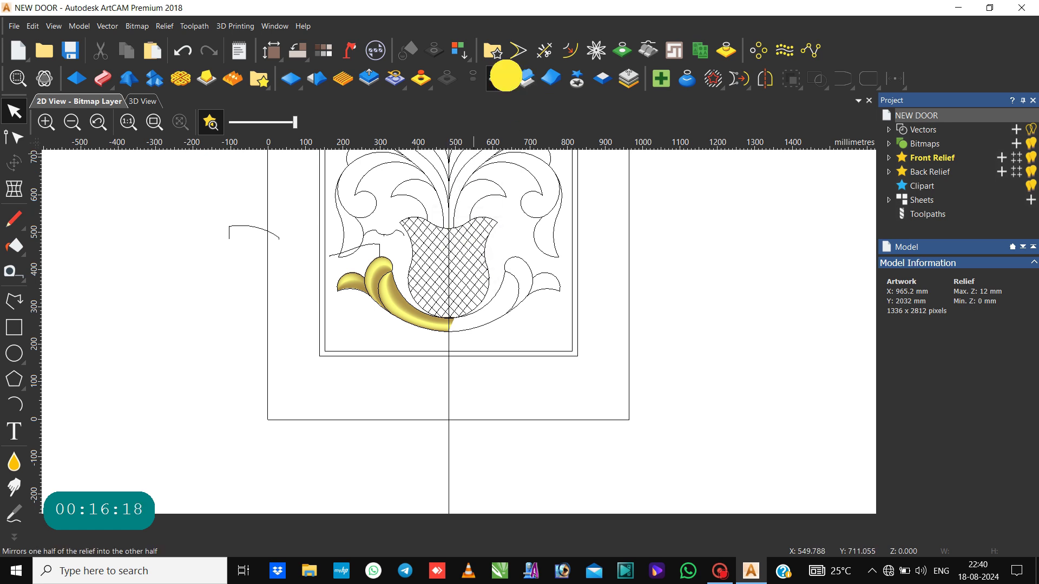
Step: Mirror the left half of the relief onto the right half with Relief Mirror Merge, Left over right
click(503, 77)
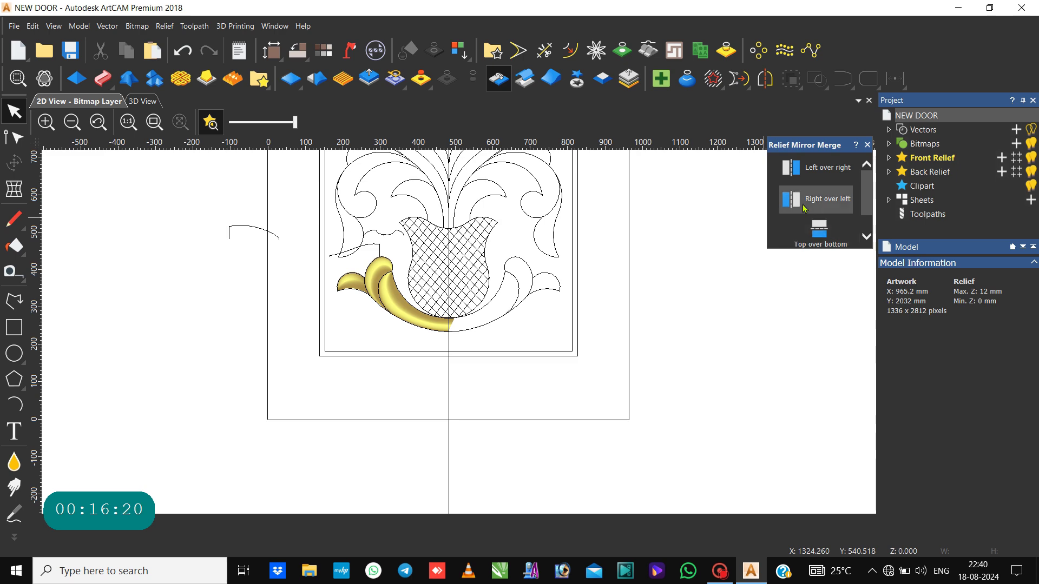
click(818, 168)
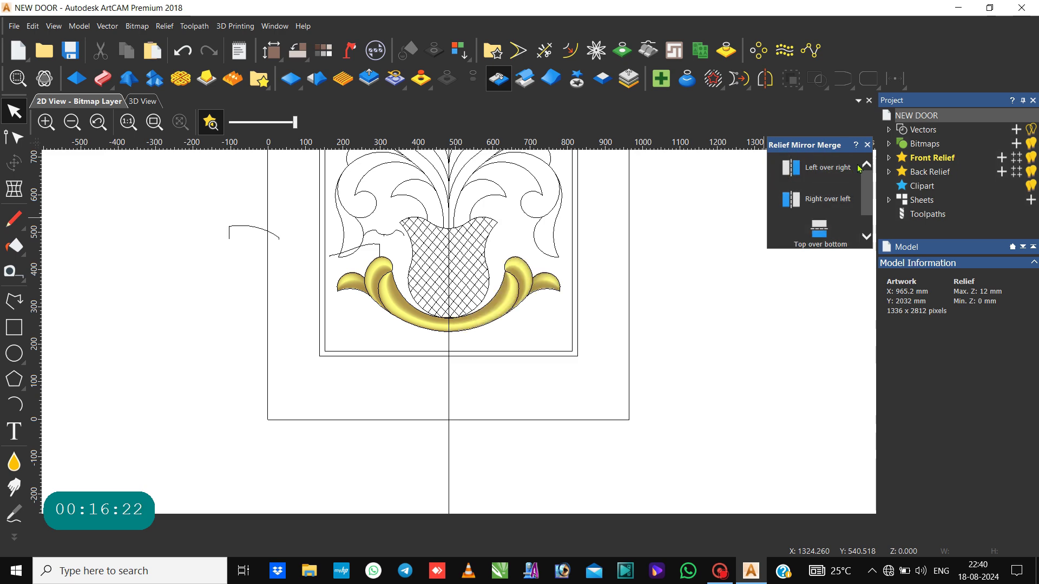
click(868, 145)
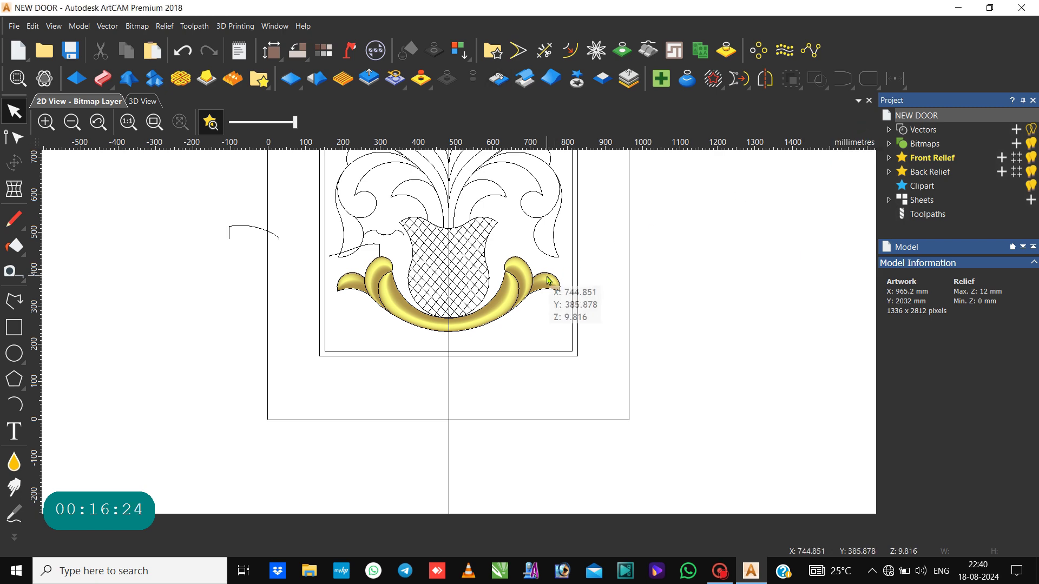
Step: Select the vase outline and give it a Round shape profile in the Shape Editor
scroll(491, 263, up, 3)
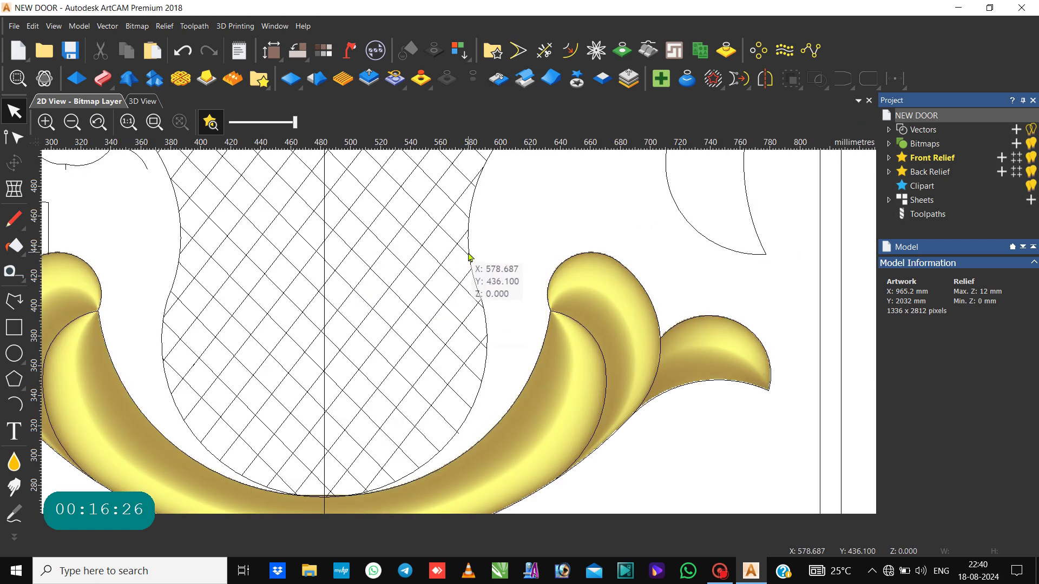
click(469, 254)
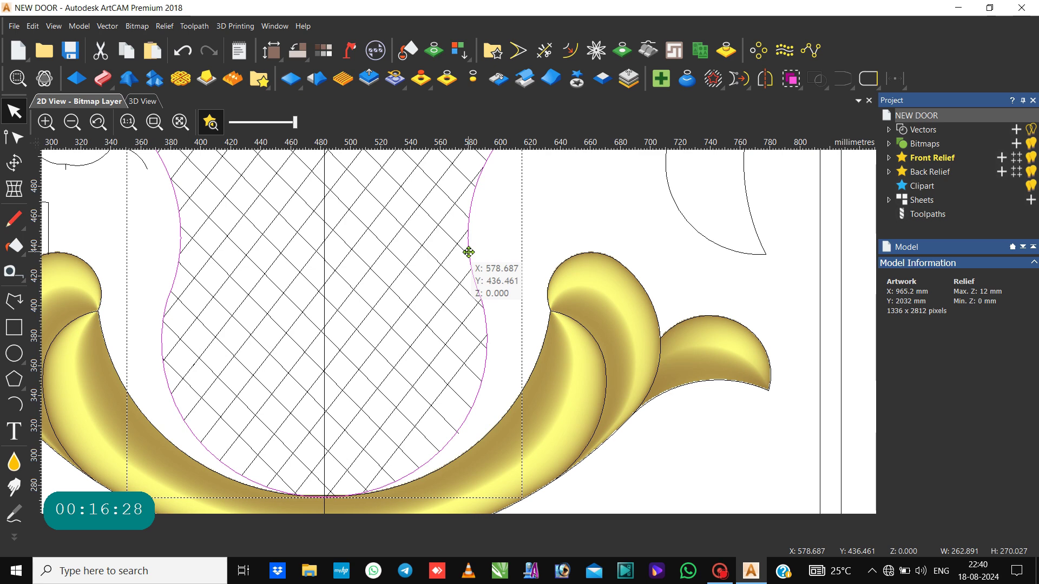
scroll(466, 251, down, 3)
scroll(410, 306, up, 2)
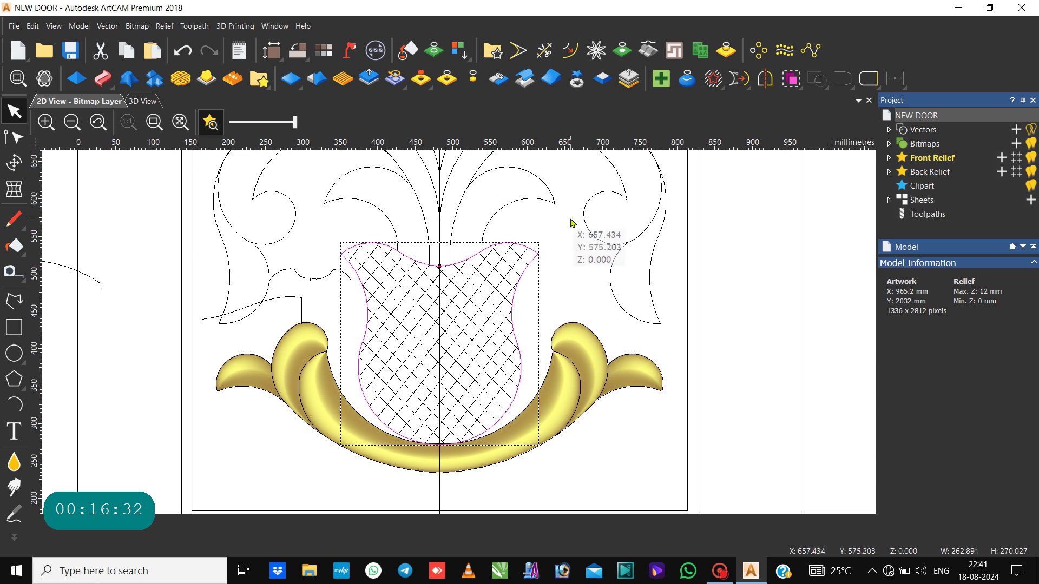
click(870, 74)
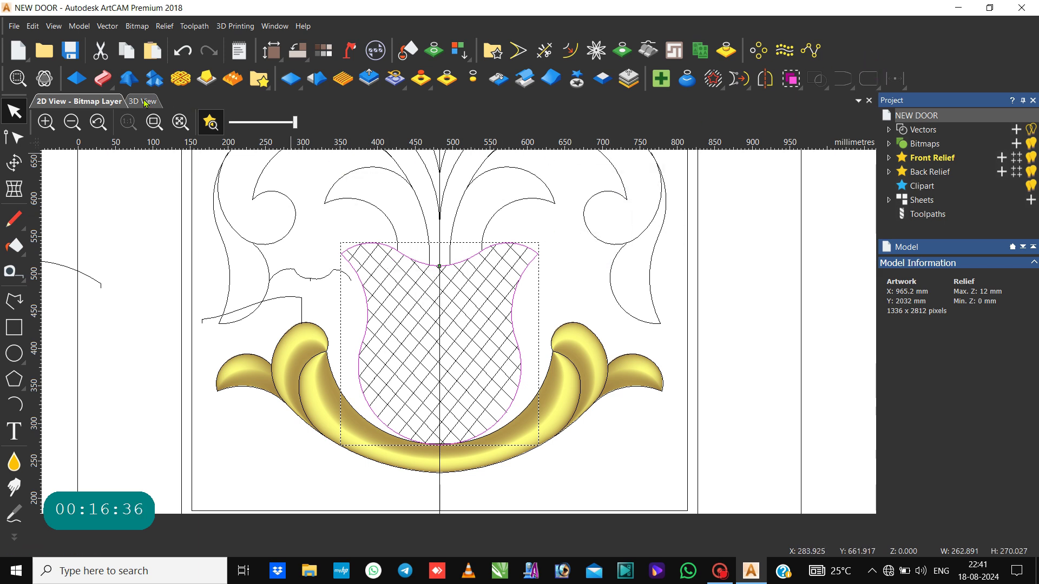
click(69, 79)
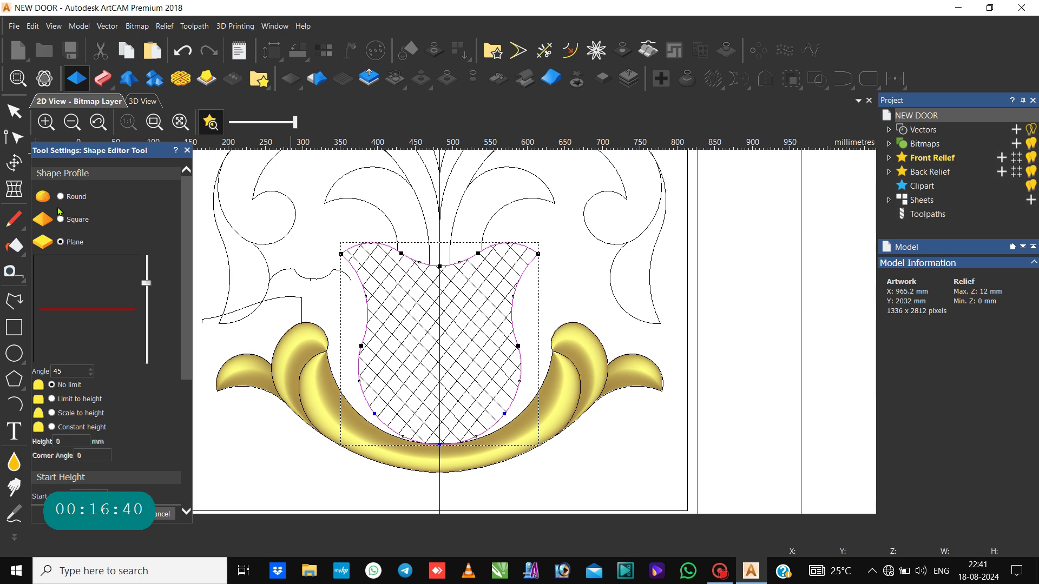
click(58, 199)
click(57, 198)
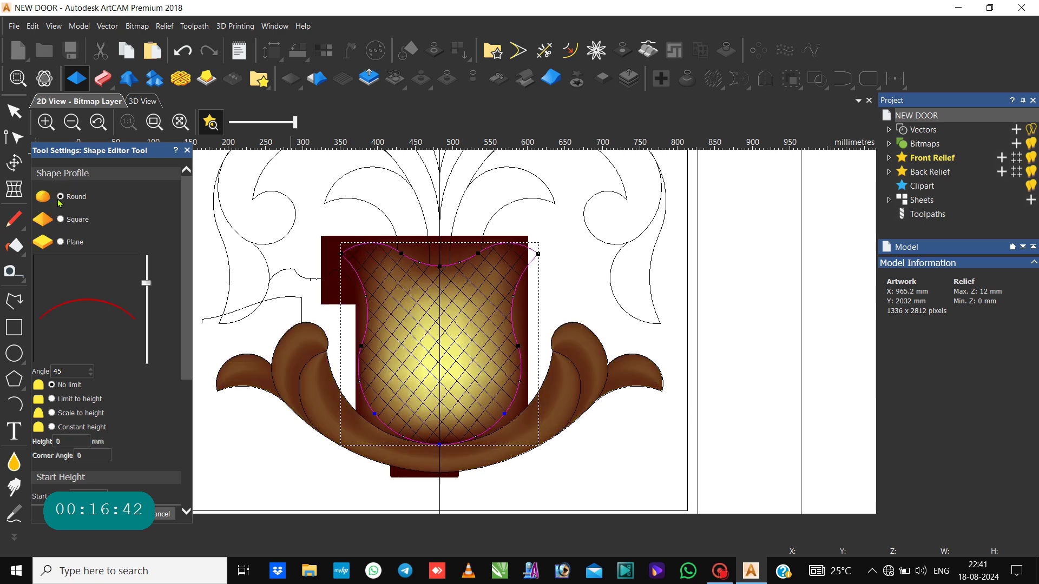
Step: Set the vase shape to Merge High with Constant height and a start height of 6 mm
scroll(61, 392, down, 5)
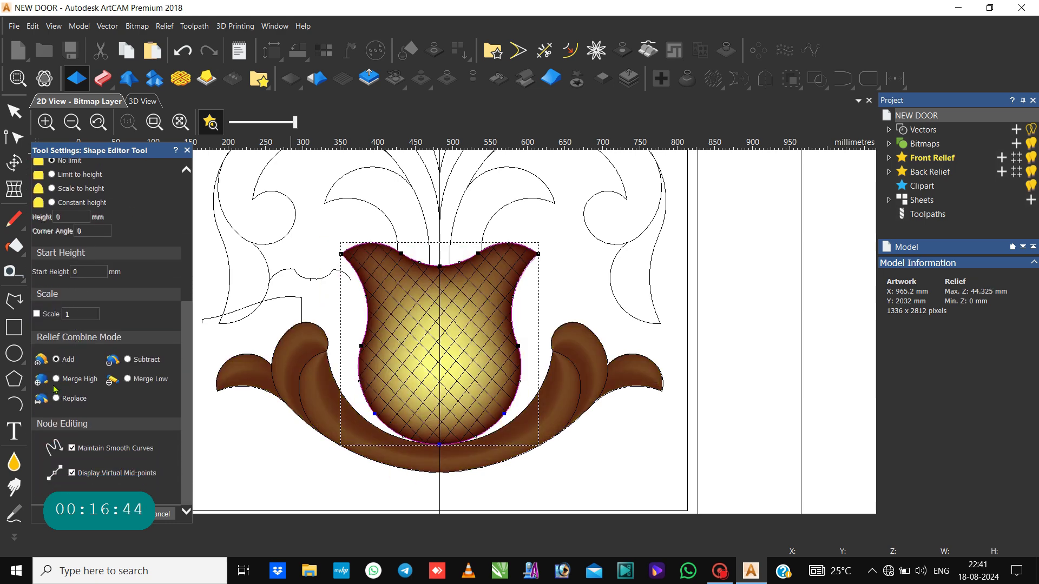
click(56, 380)
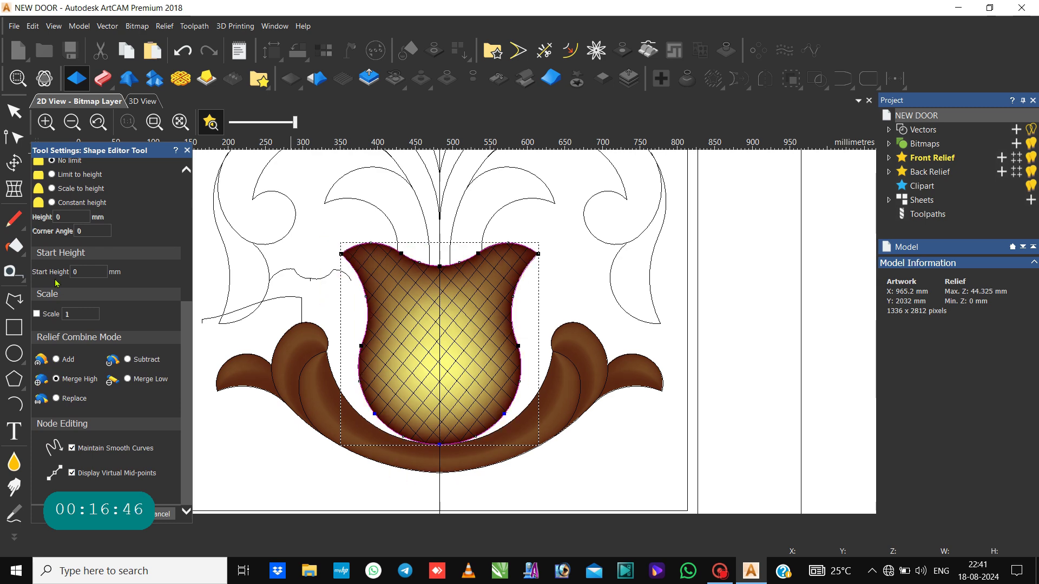
click(75, 217)
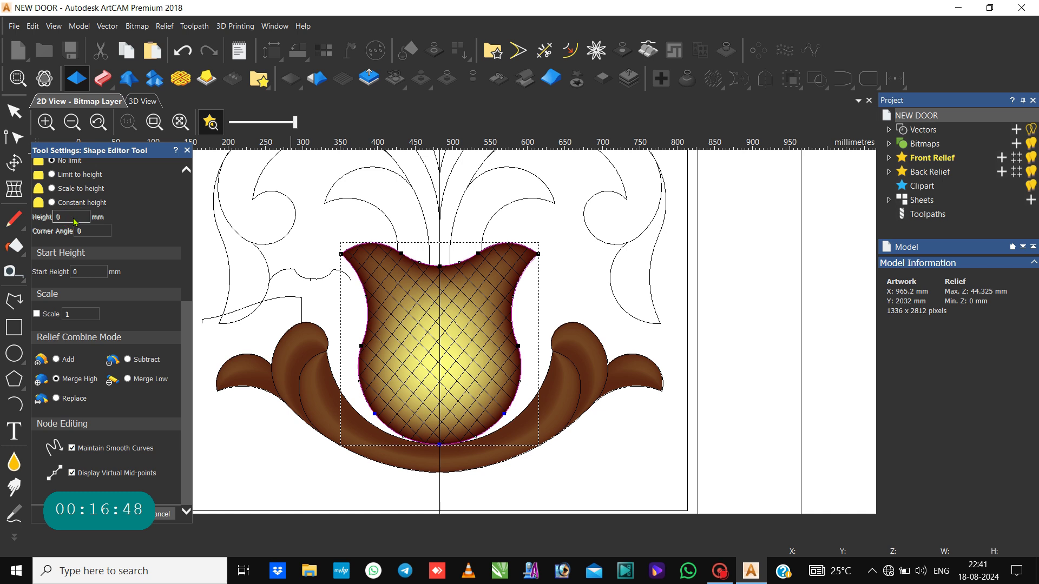
click(57, 204)
click(57, 204)
click(56, 204)
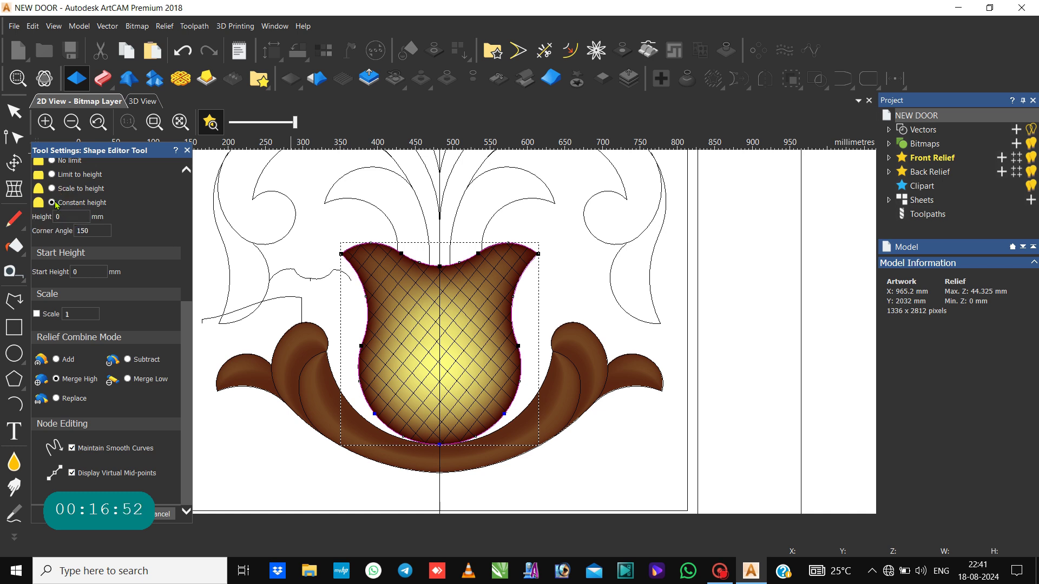
click(97, 272)
double_click(97, 272)
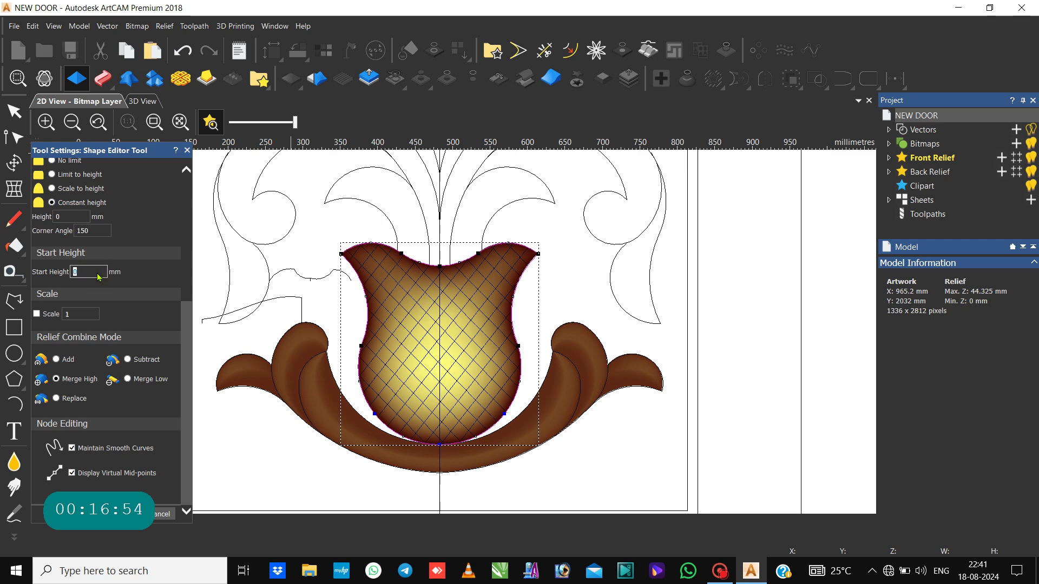
text(6)
key(Return)
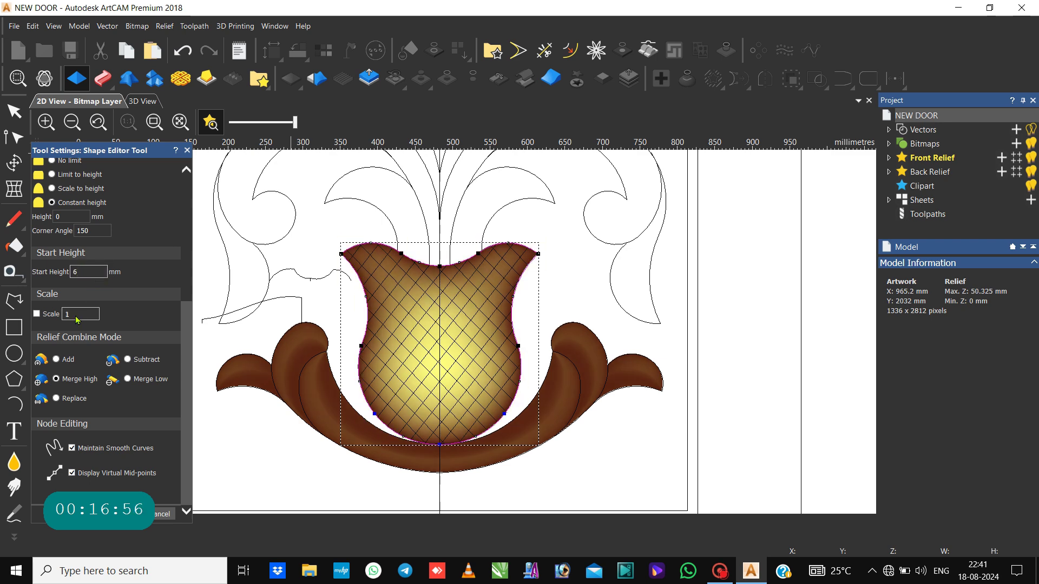
Step: Enable scaling for the vase shape at a factor of 1 and set its height to 6 mm
click(74, 312)
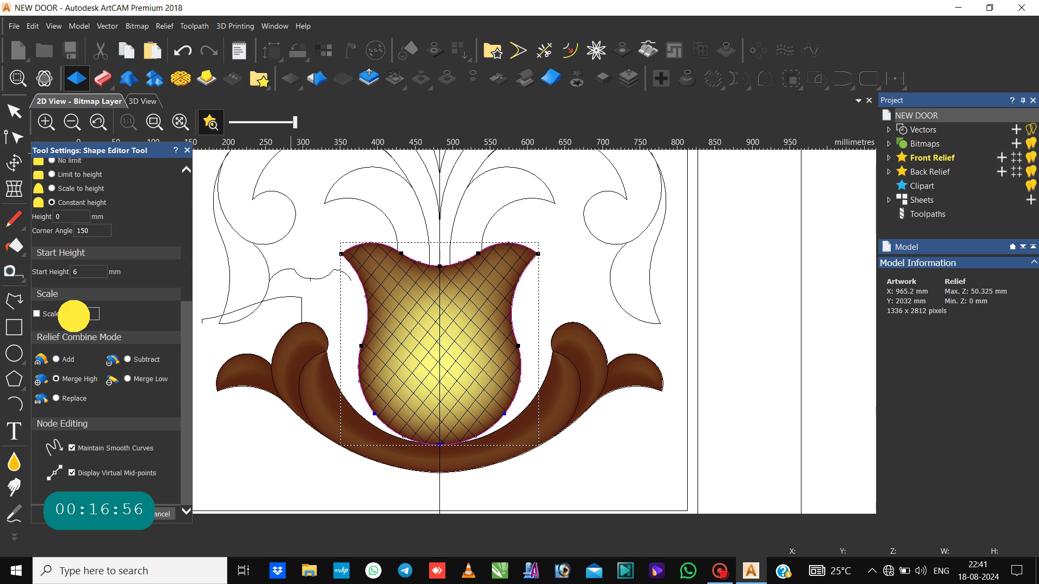
click(37, 314)
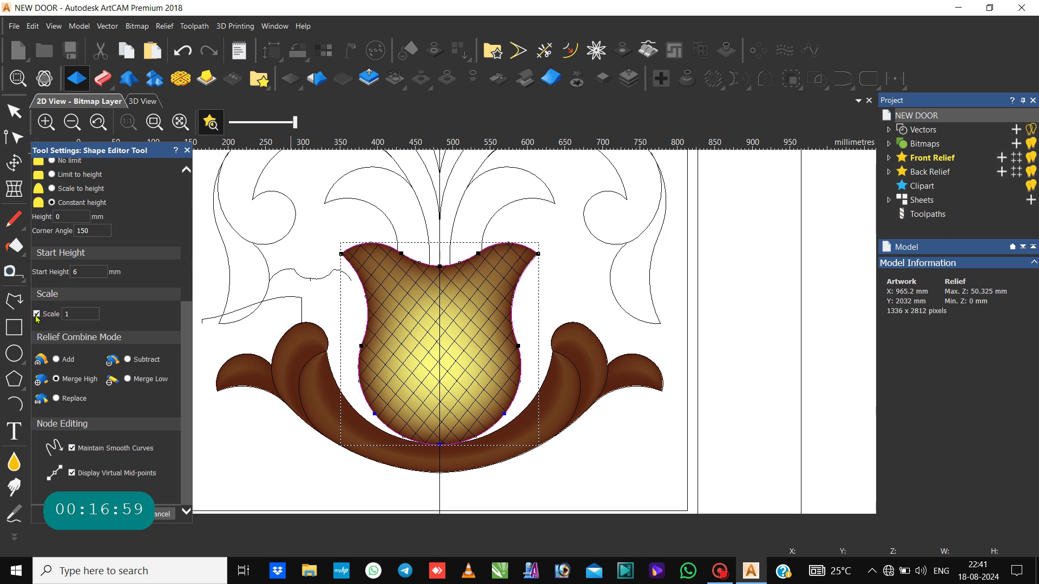
click(74, 314)
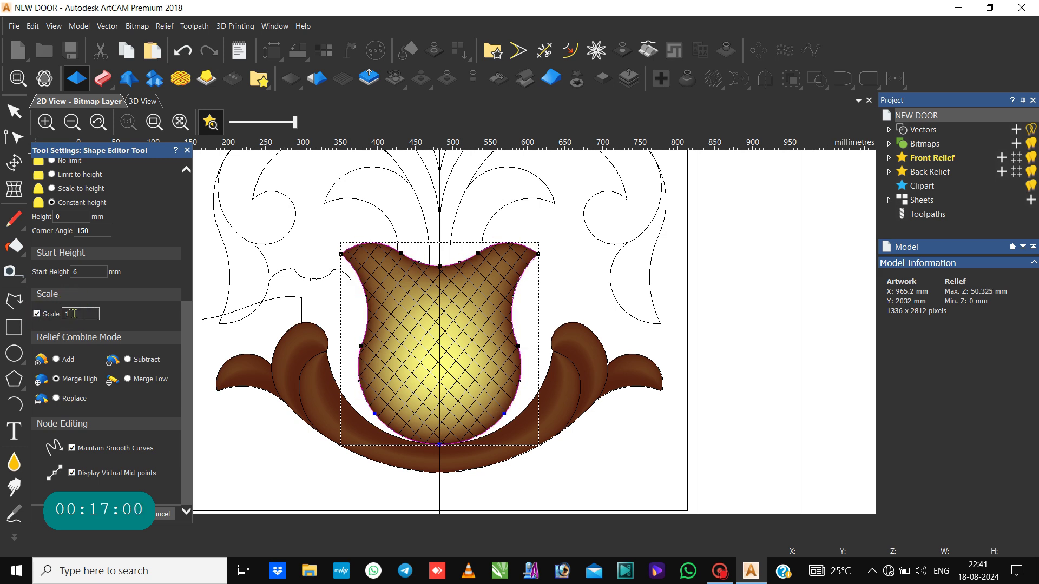
double_click(66, 216)
text(6)
key(Return)
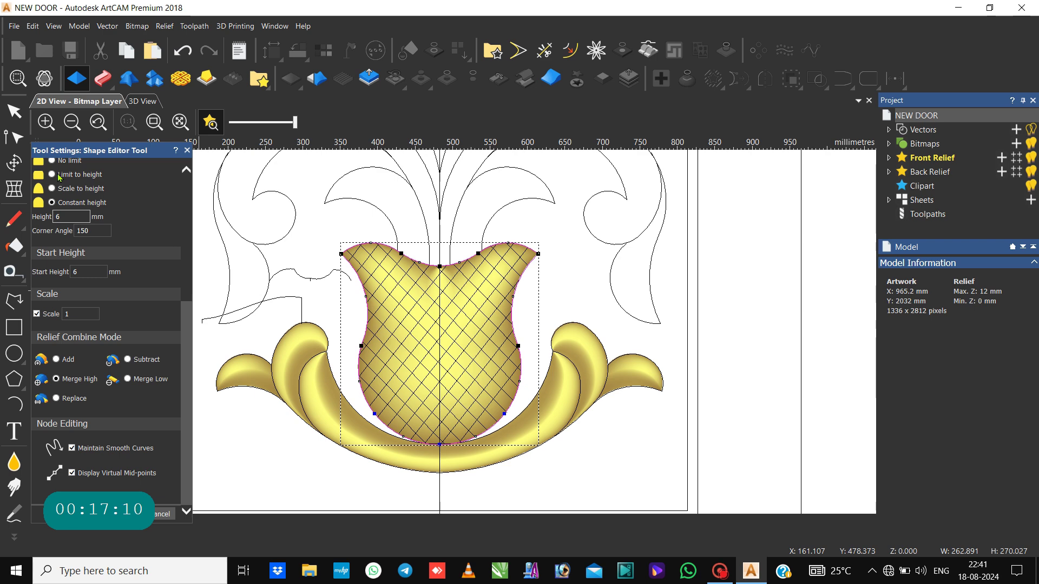
Step: Switch the vase shape's height limit to Scale to height, then close the Shape Editor and deselect the outline
scroll(59, 176, up, 4)
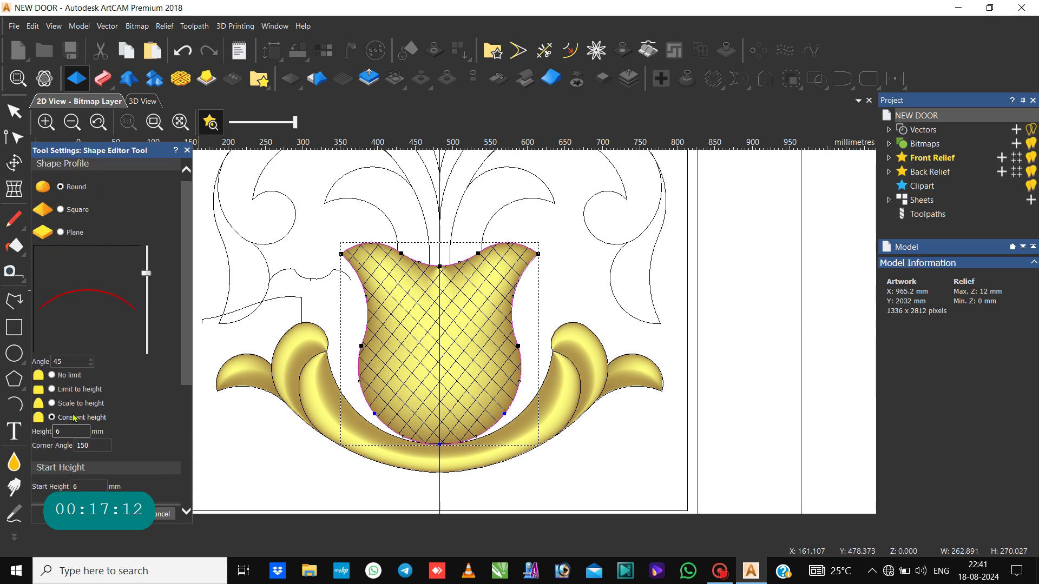
click(52, 404)
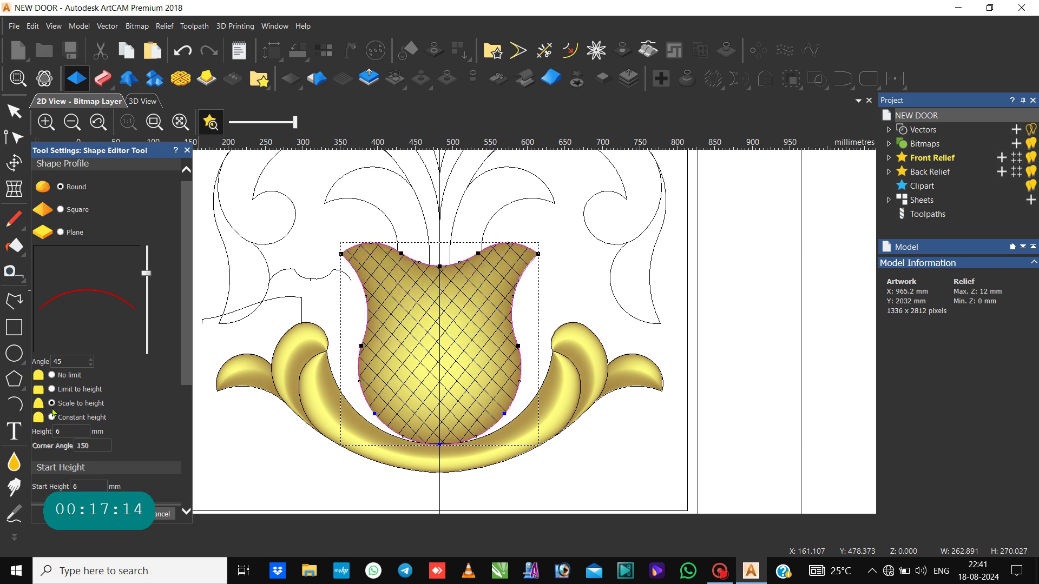
scroll(124, 447, down, 2)
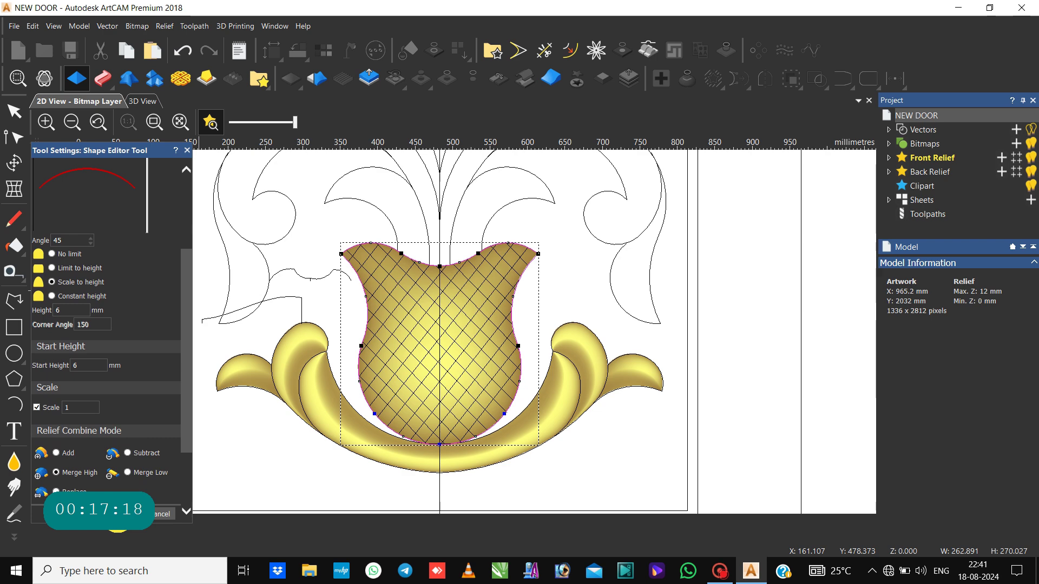
click(164, 514)
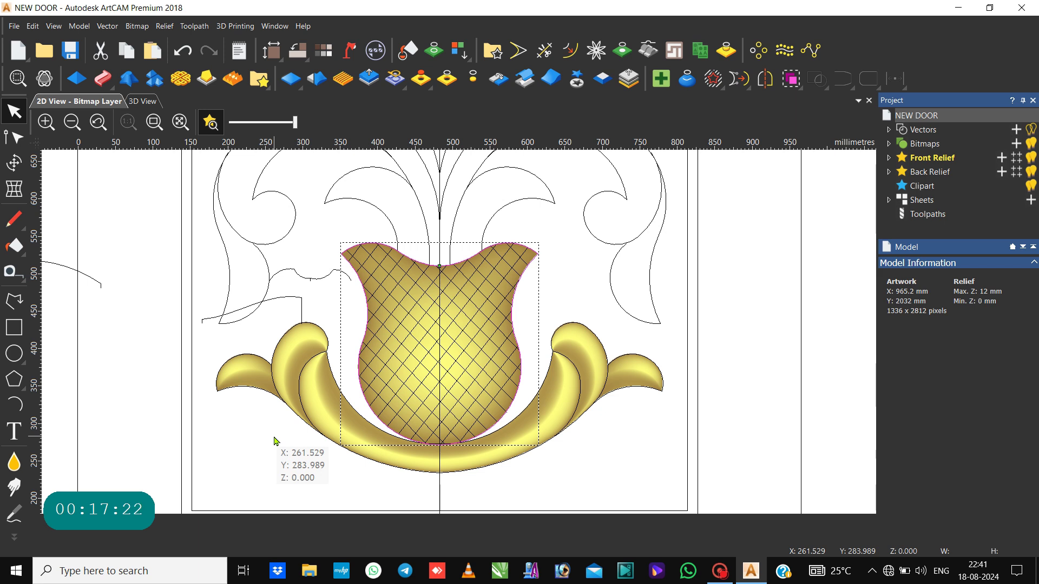
click(396, 366)
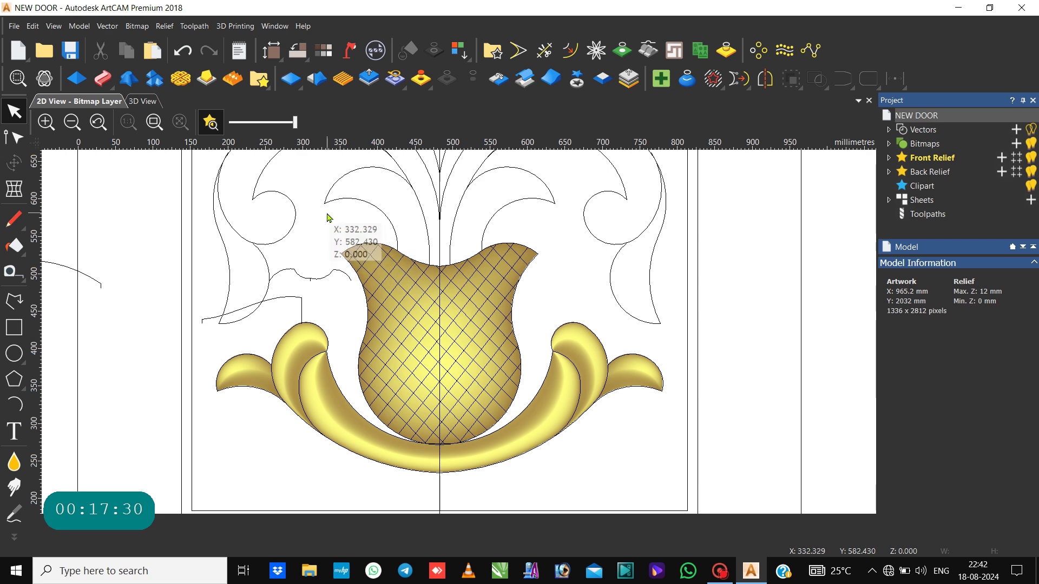
Step: Offset the vase's lattice lines, including the long diagonal, to both sides as a ridge by about 2.9 mm
mouse_move(327, 213)
mouse_down()
mouse_move(422, 315)
mouse_move(545, 395)
mouse_move(527, 492)
mouse_up()
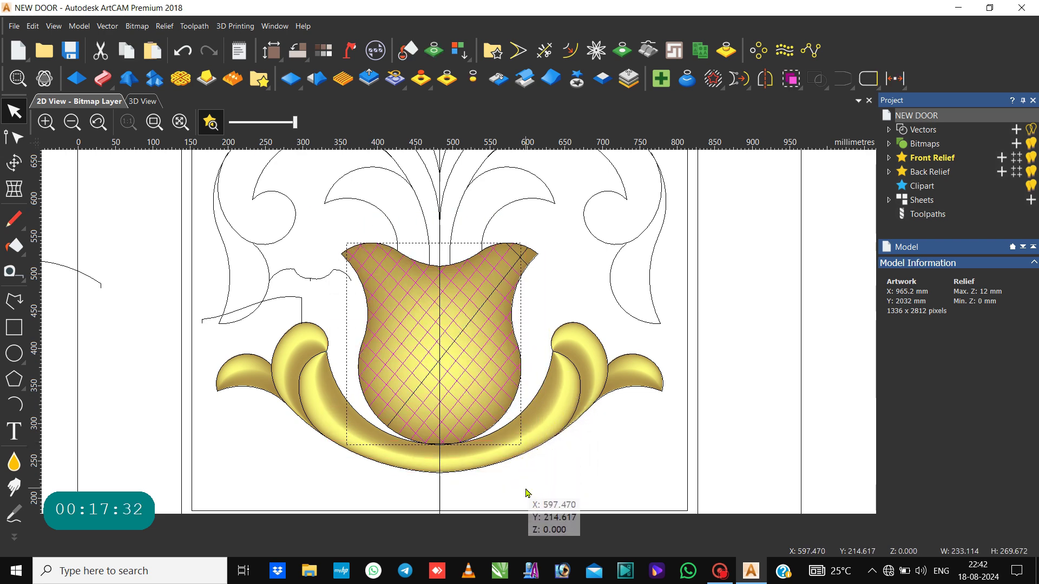
scroll(520, 336, up, 5)
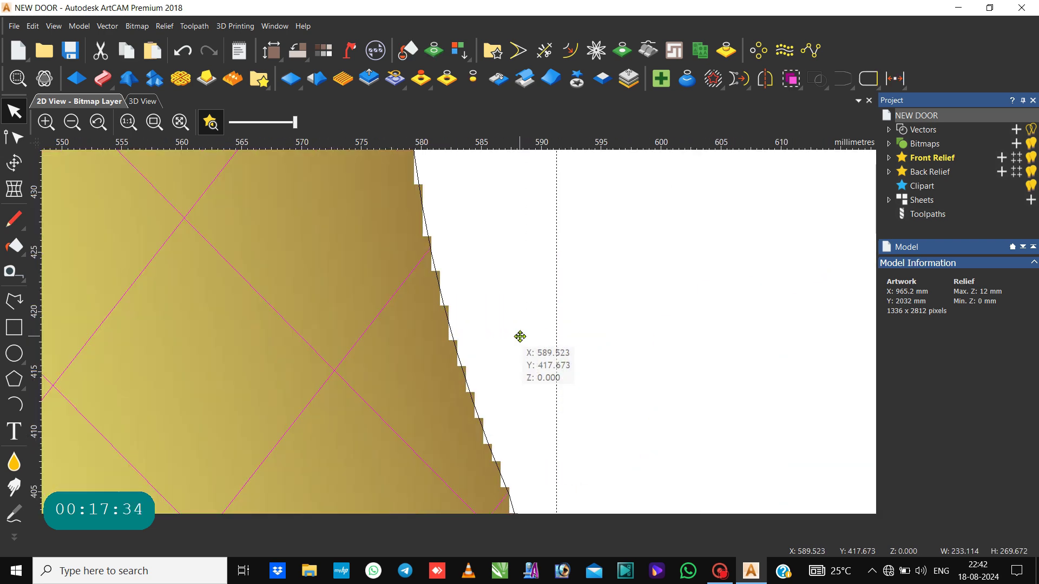
scroll(520, 337, down, 5)
scroll(467, 318, up, 2)
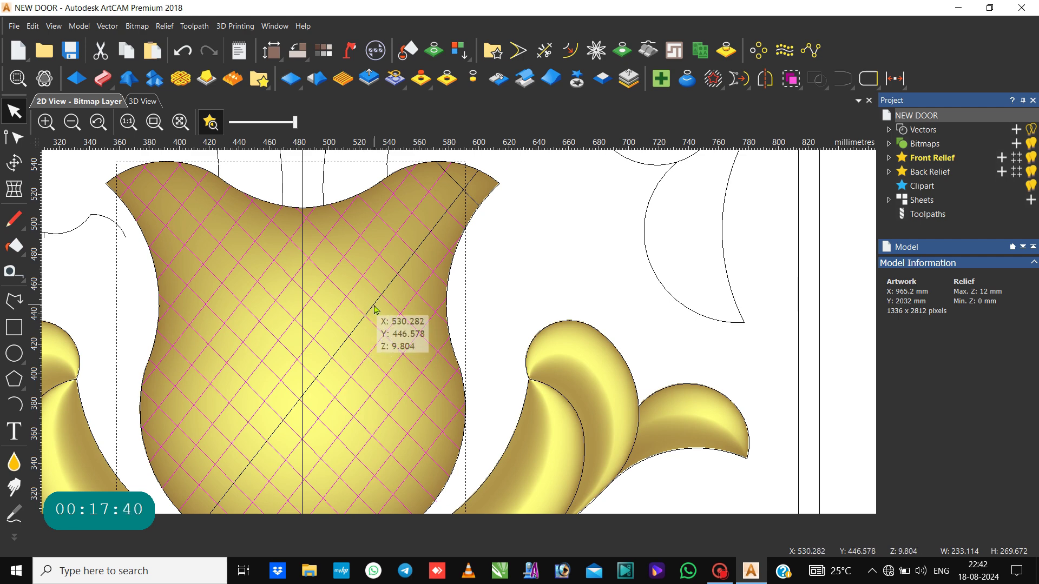
key(ctrl+z)
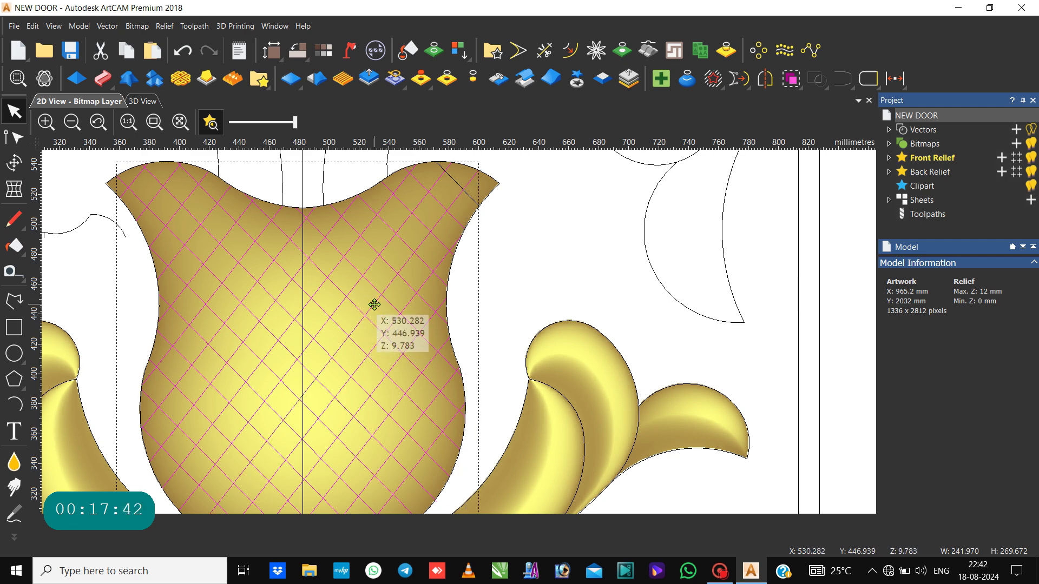
key(o)
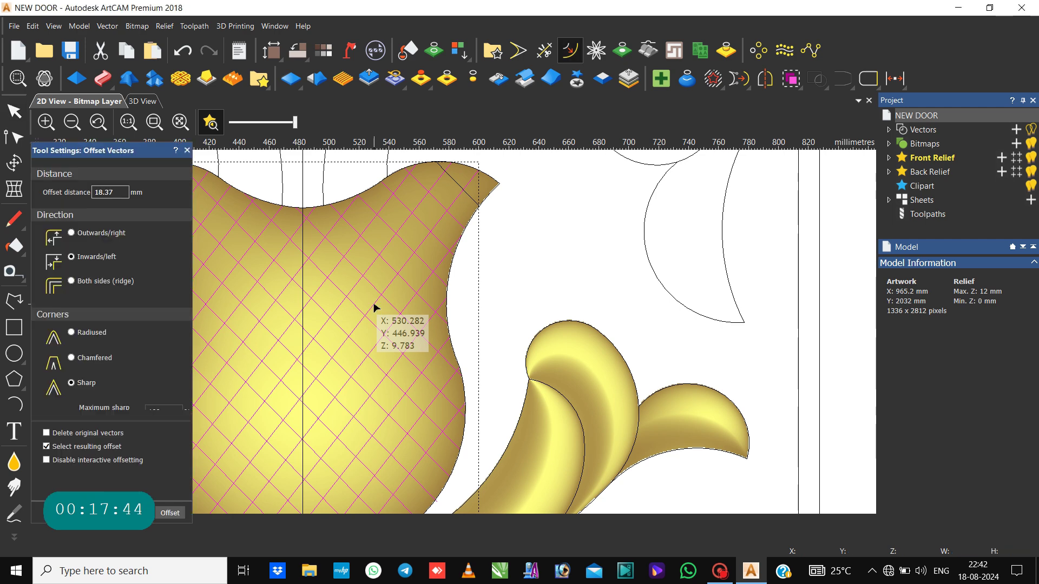
click(71, 282)
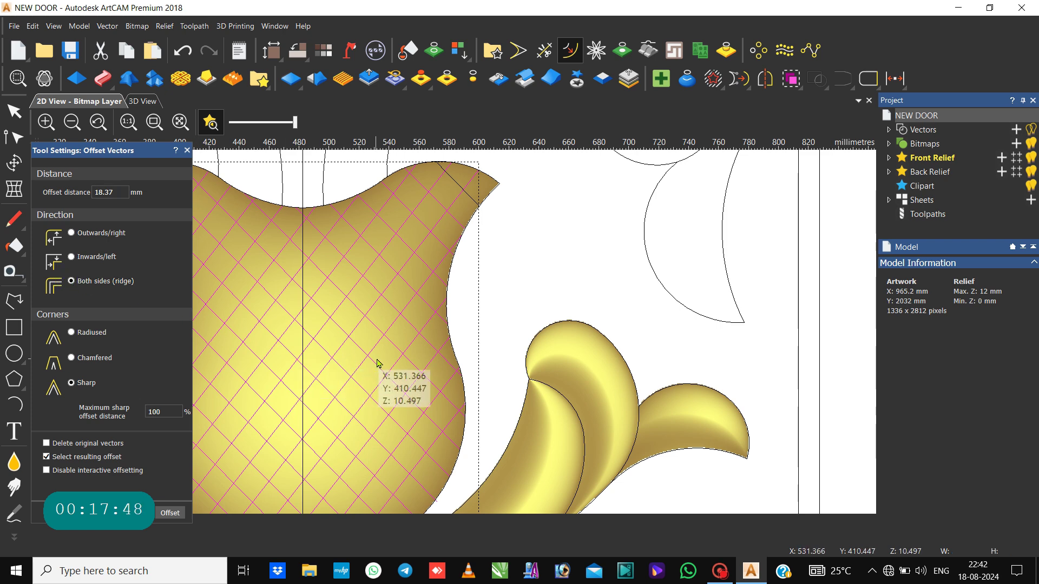
scroll(373, 359, up, 5)
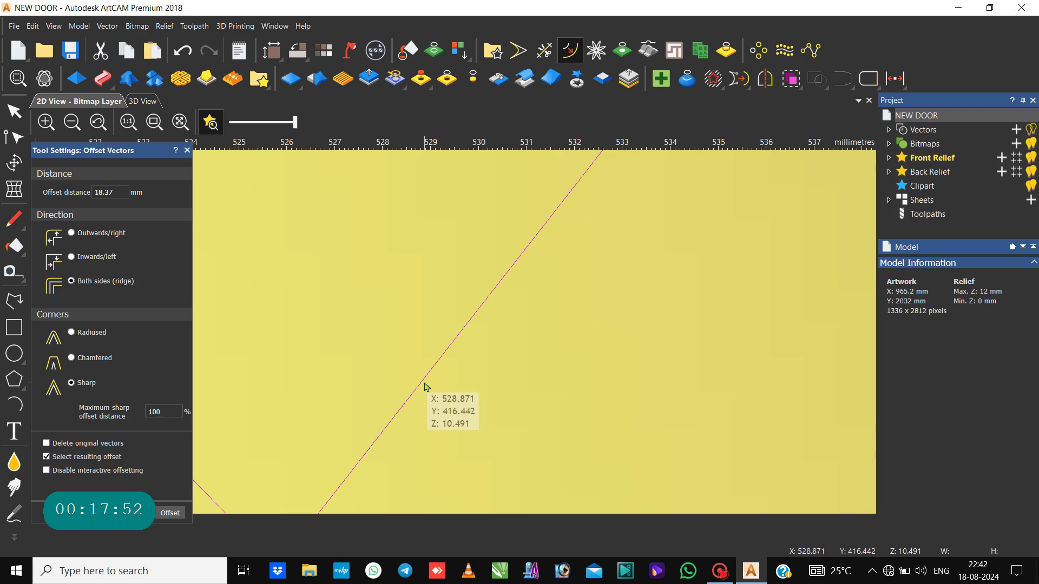
drag(422, 378, 544, 458)
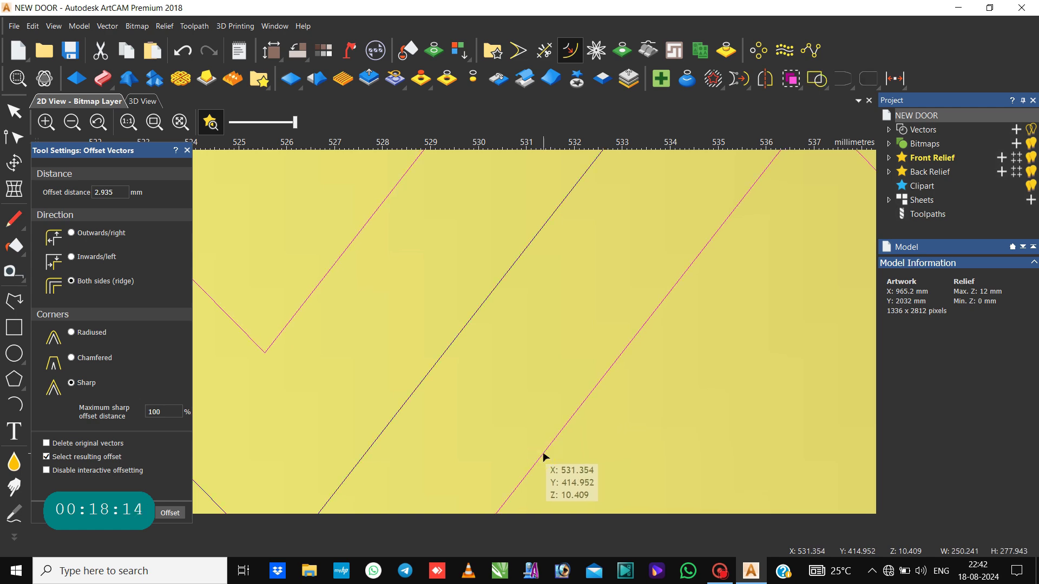
scroll(544, 454, down, 2)
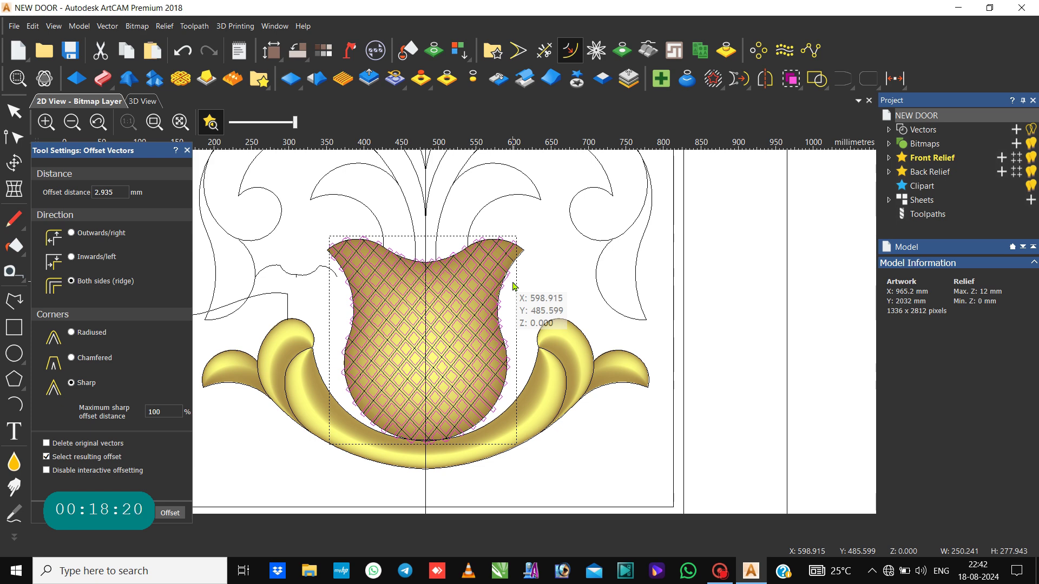
click(187, 150)
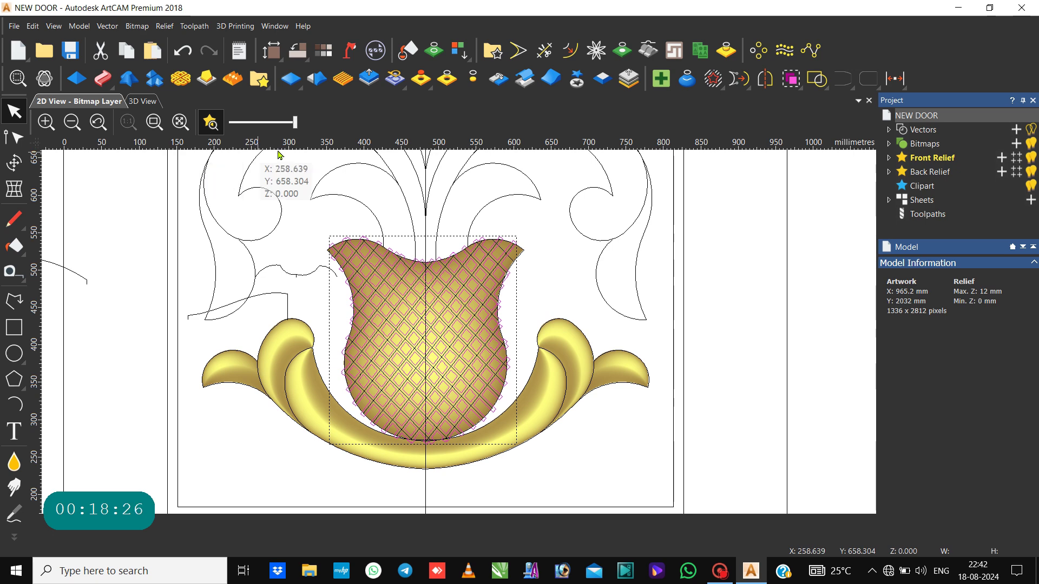
Step: Try adding a new front relief layer, and undo it together with the lattice offset
click(1001, 158)
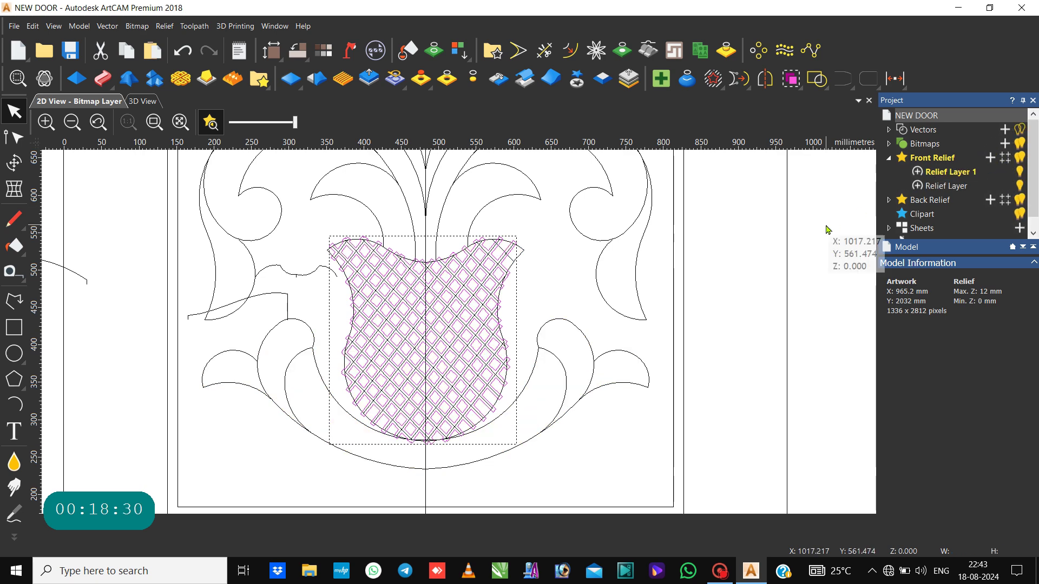
click(554, 281)
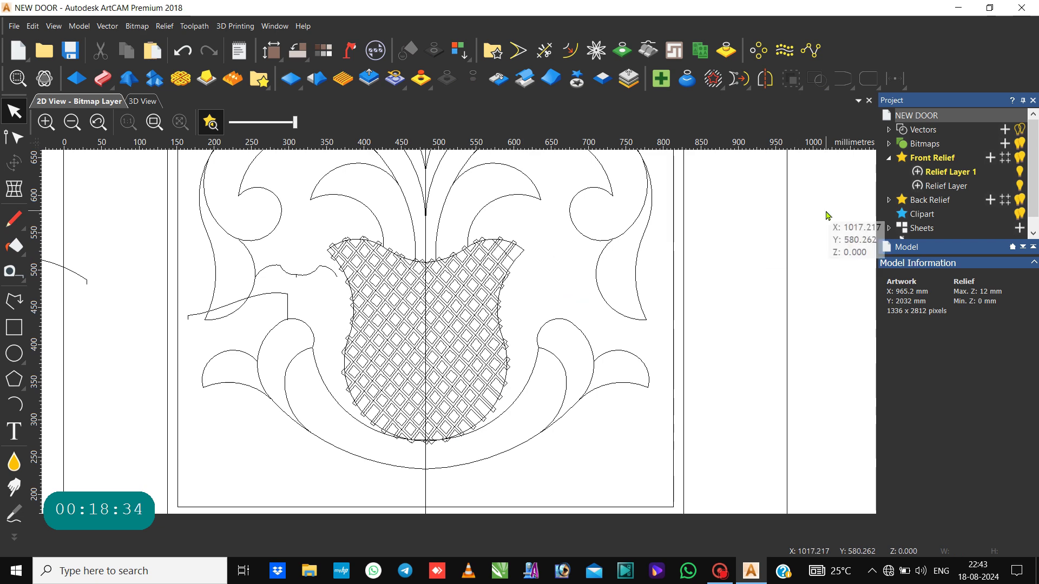
click(965, 186)
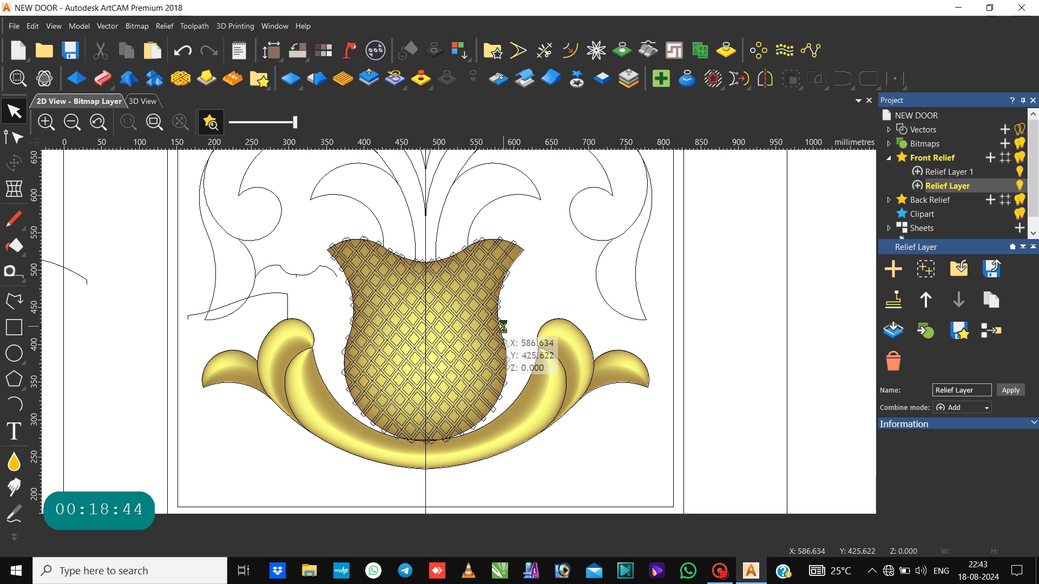
key(ctrl+z)
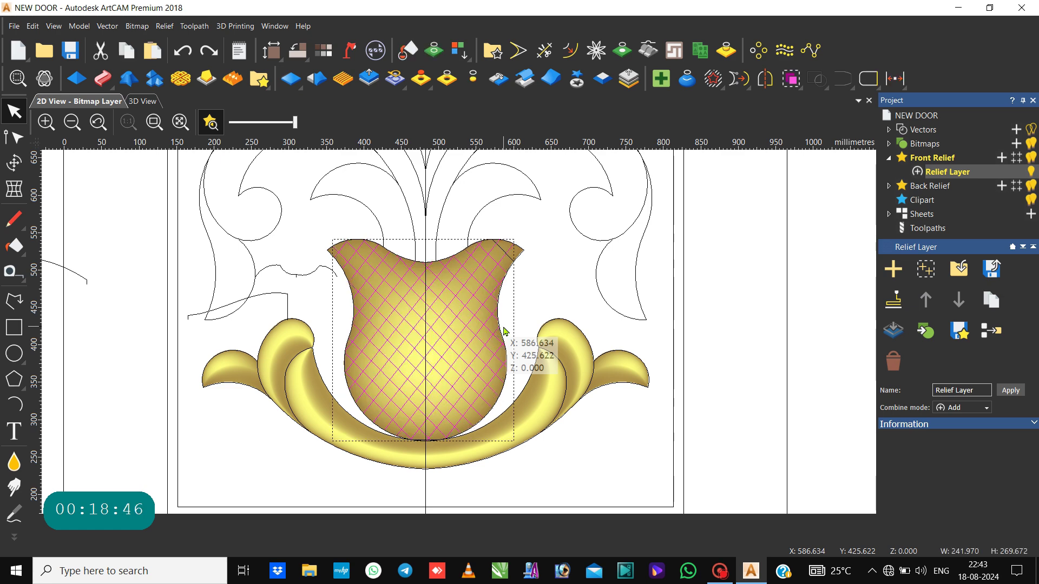
Step: Clear the tulip-shaped vase's raised shape from the original front relief layer using the Shape Editor
click(526, 289)
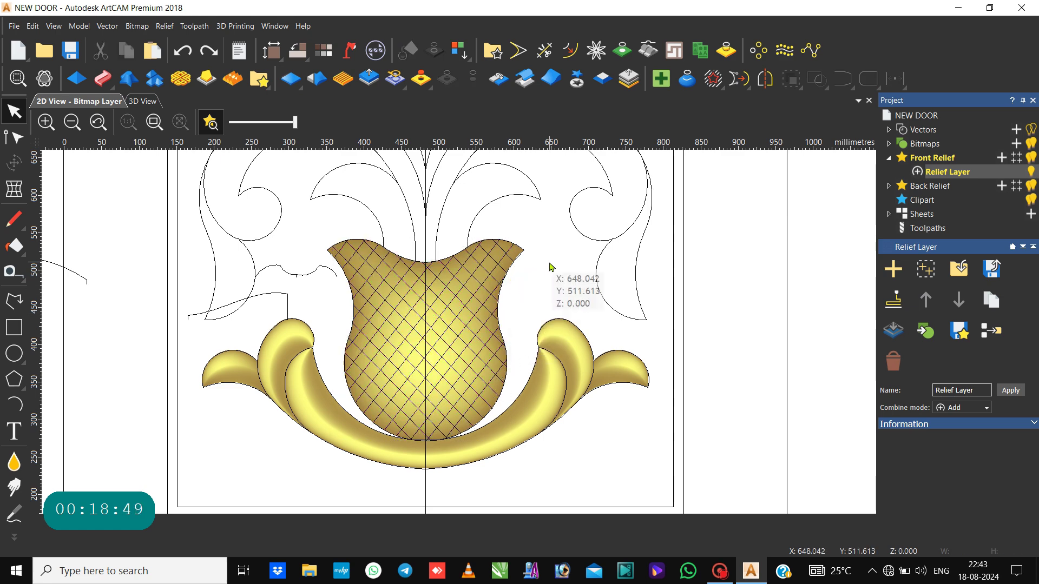
double_click(529, 306)
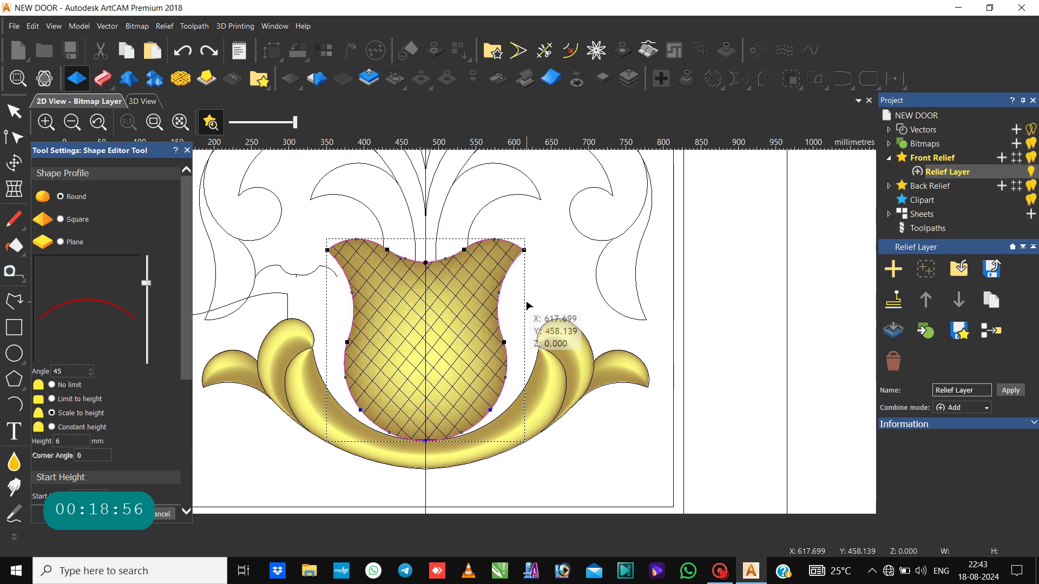
key(Down)
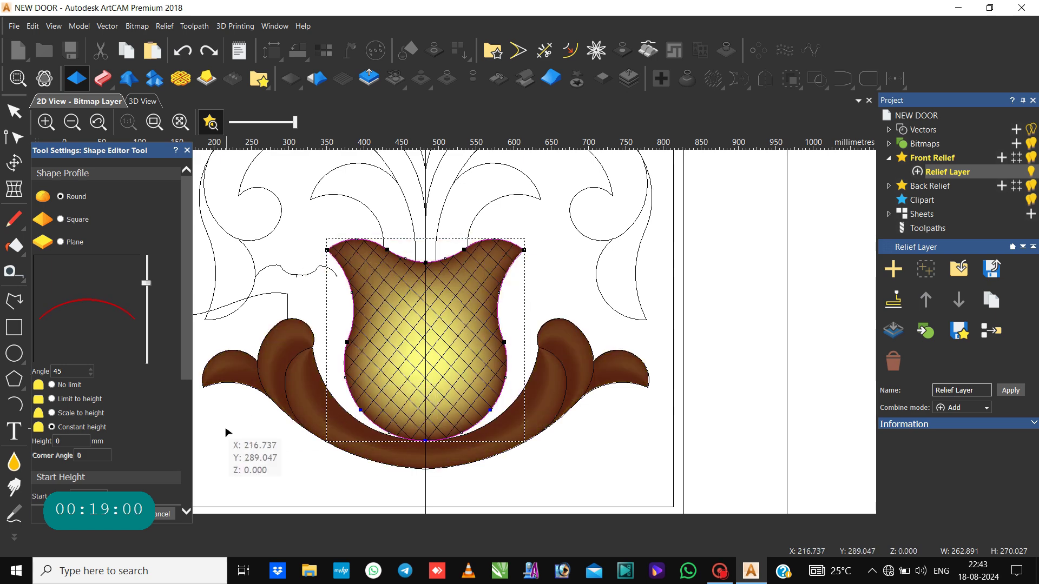
key(ctrl+z)
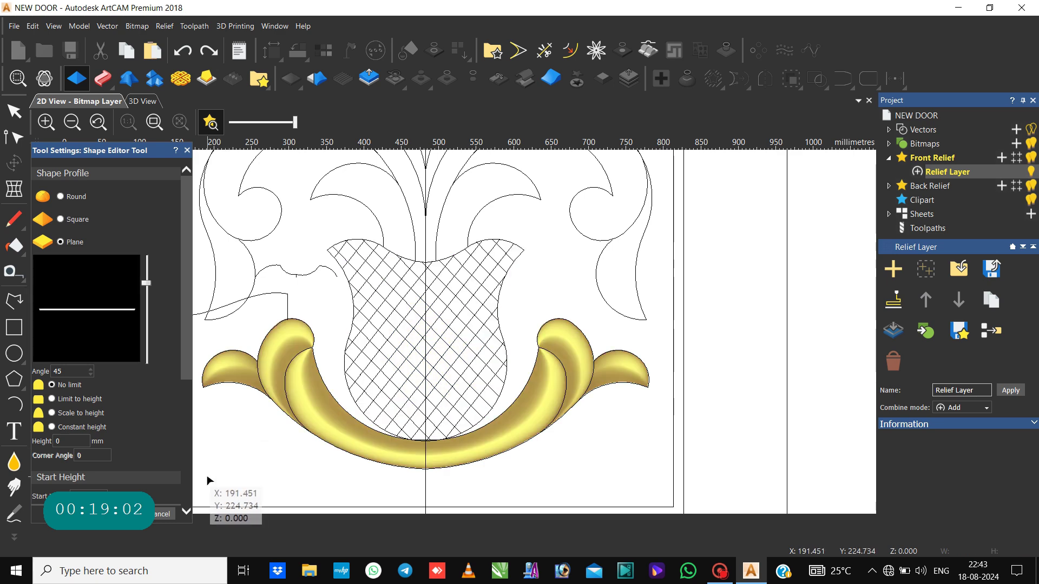
click(366, 410)
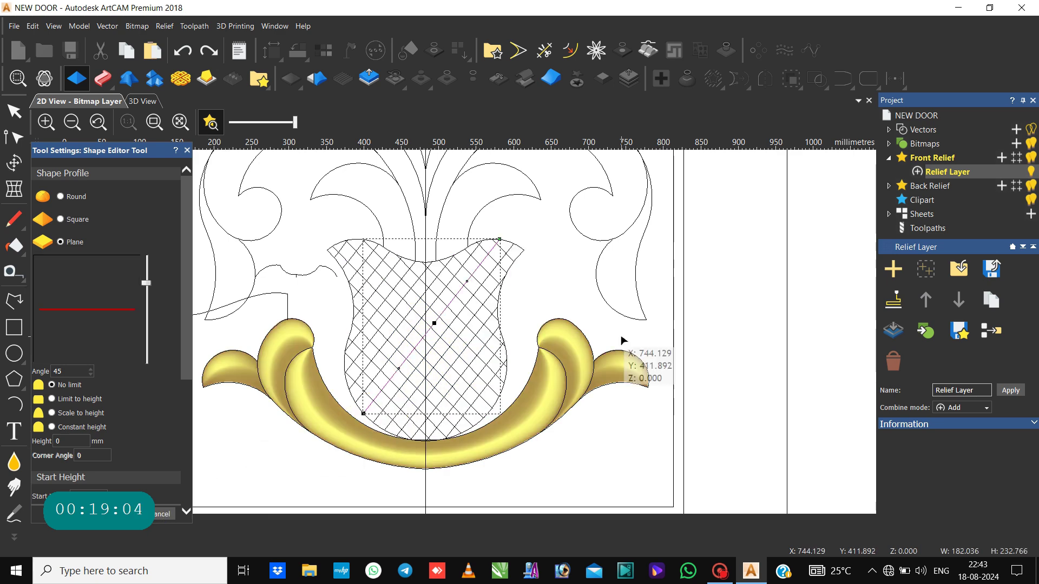
Step: Add a front relief layer and rebuild the vase there as a round shape scaled to 6 mm height with a 6 mm start height
click(1002, 158)
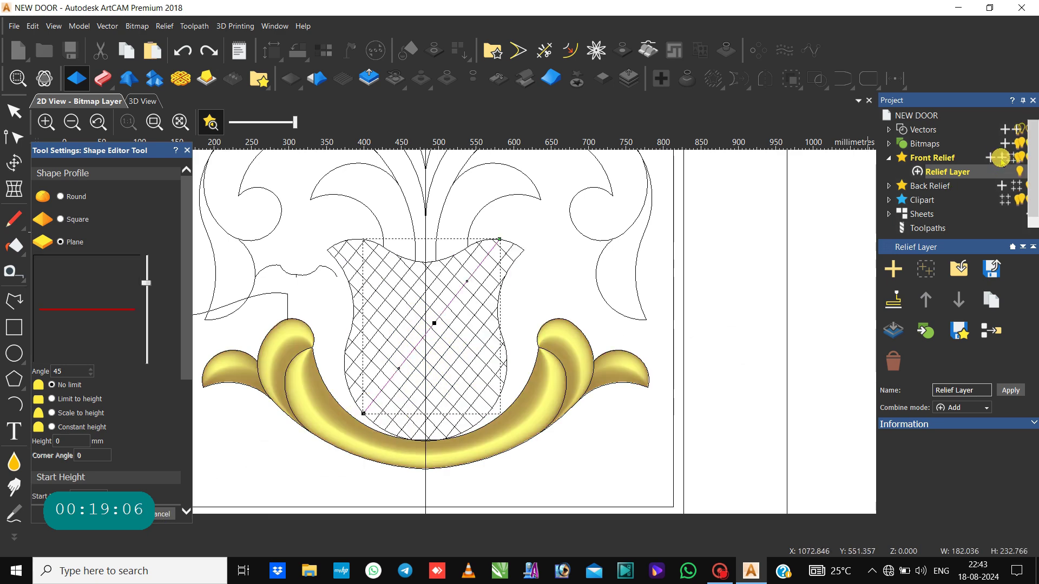
click(517, 261)
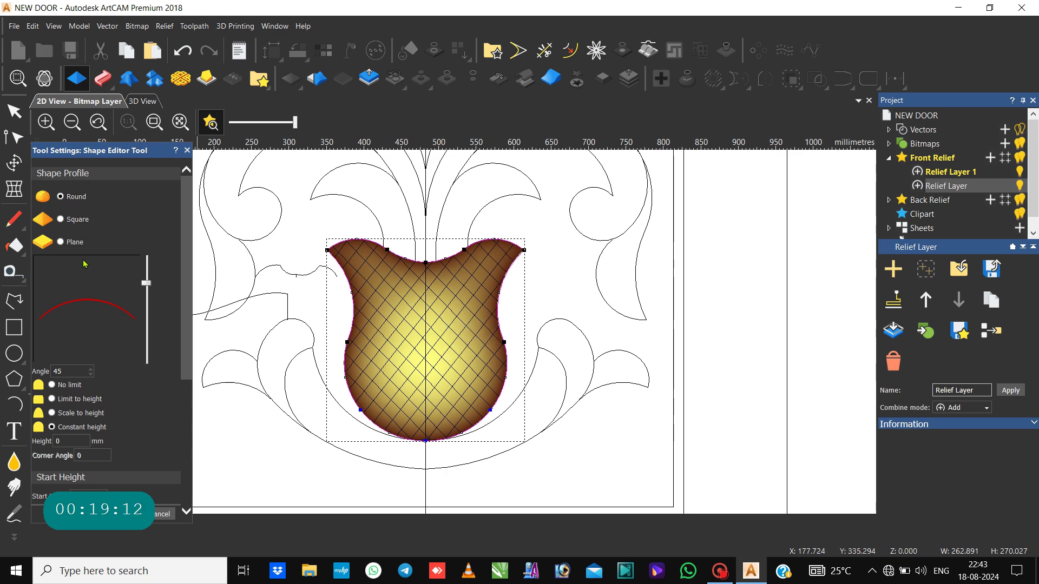
scroll(84, 264, down, 5)
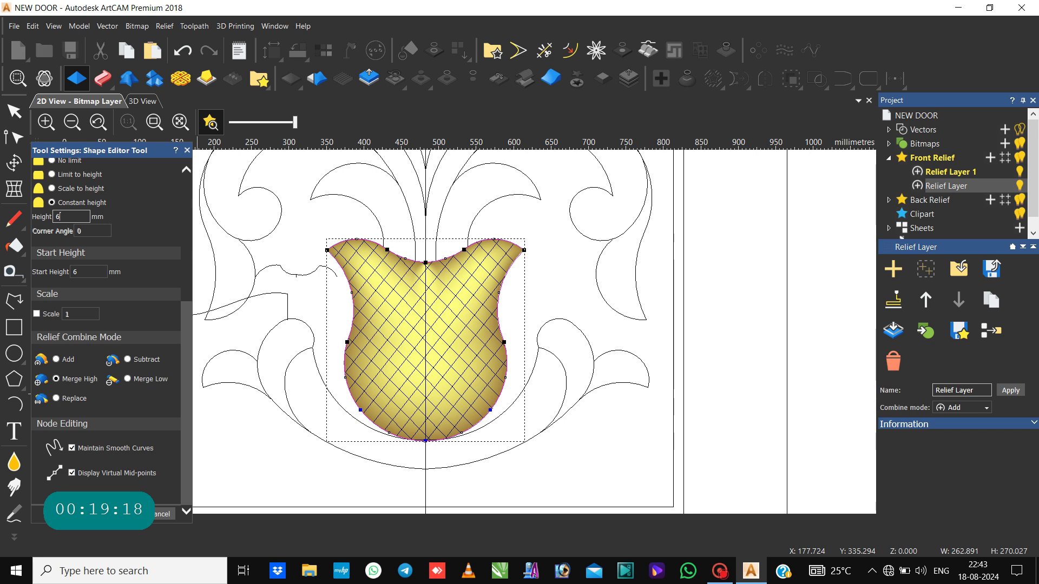
click(52, 191)
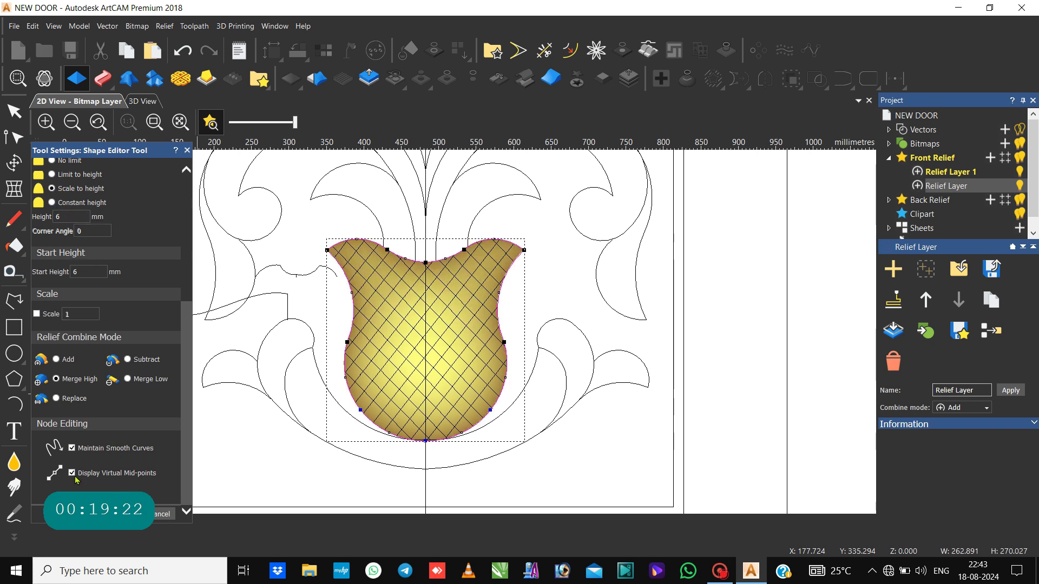
click(166, 514)
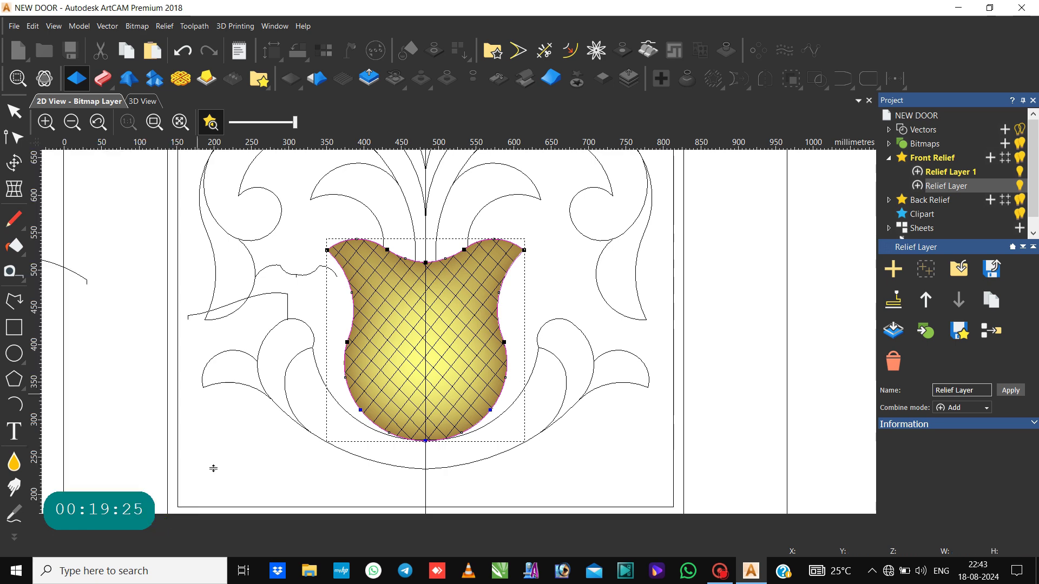
Step: Offset all the vase's lattice lines, excluding its outline, by 3 mm on both sides with sharp corners
click(447, 287)
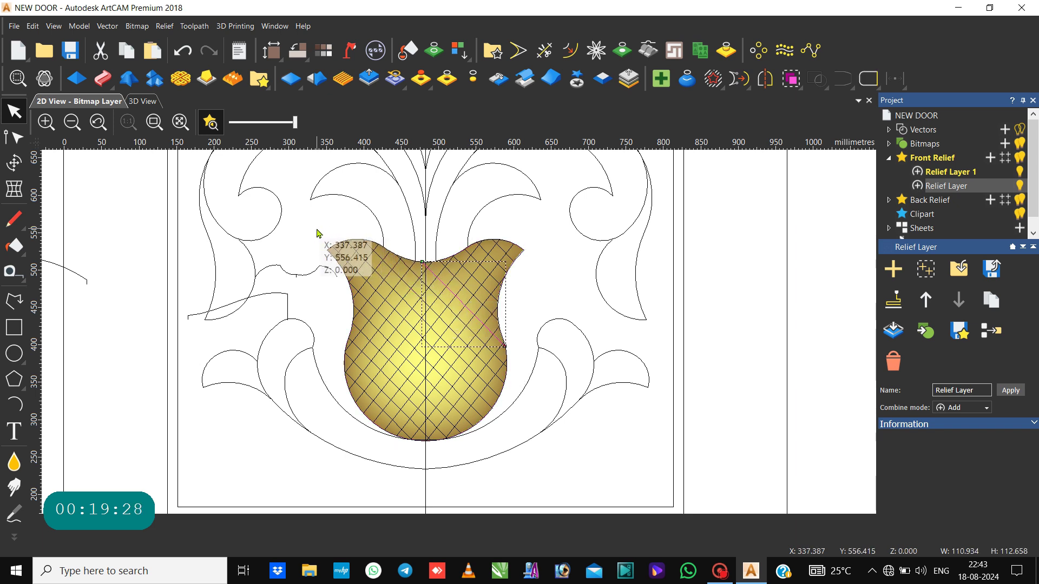
drag(317, 230, 527, 467)
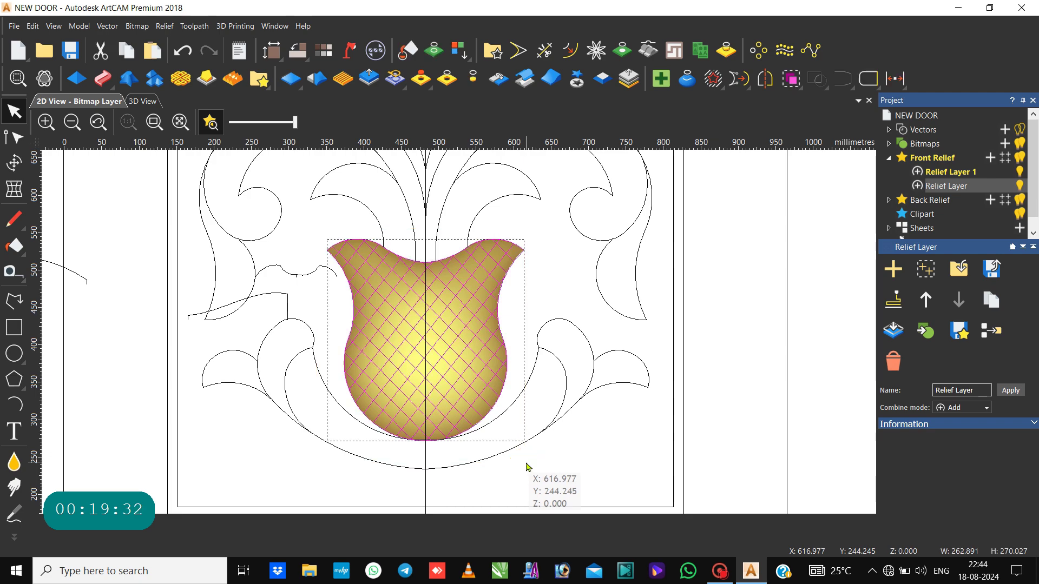
scroll(506, 358, up, 5)
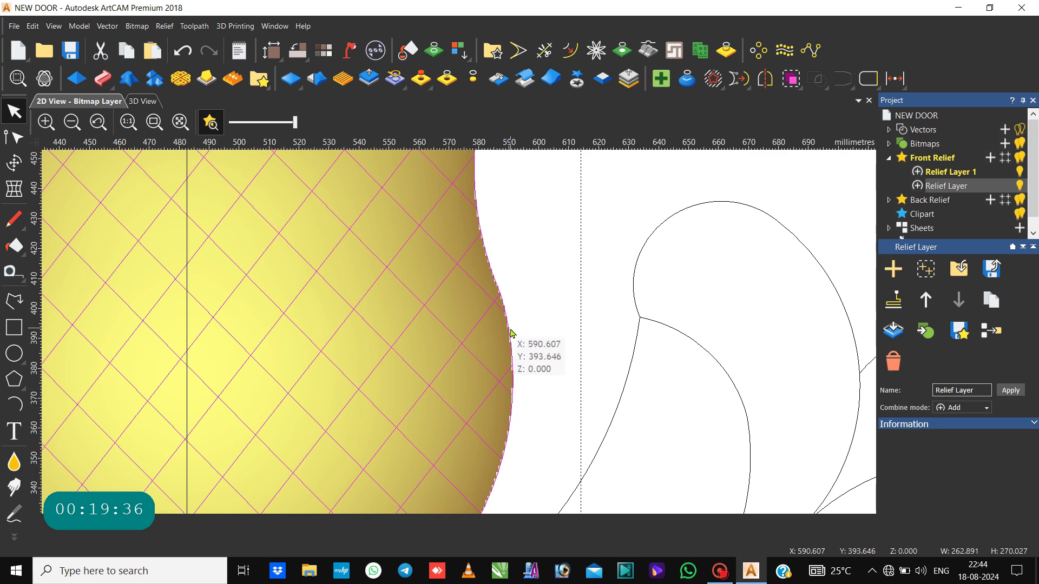
click(510, 334)
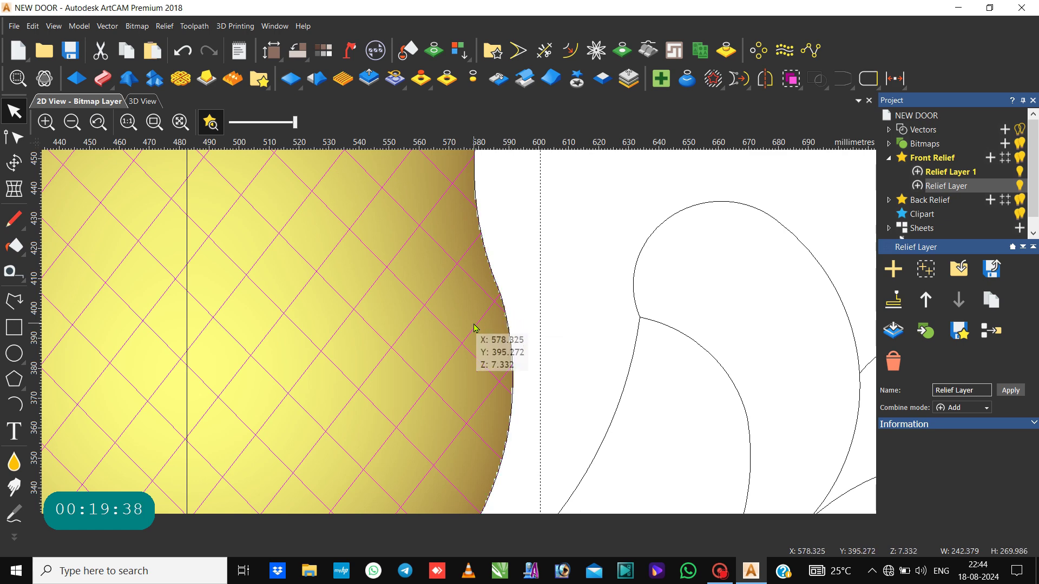
key(F10)
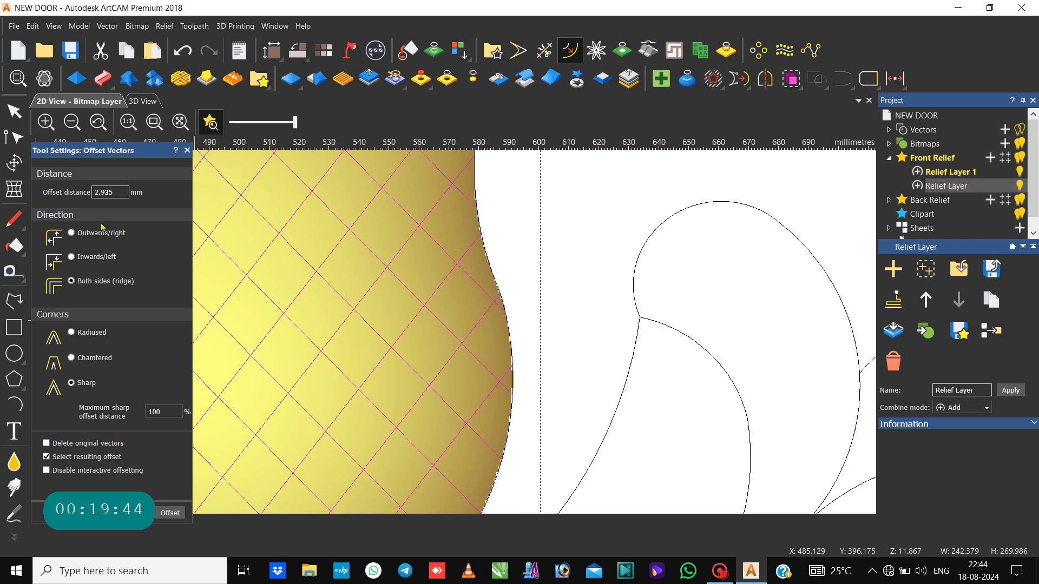
double_click(110, 192)
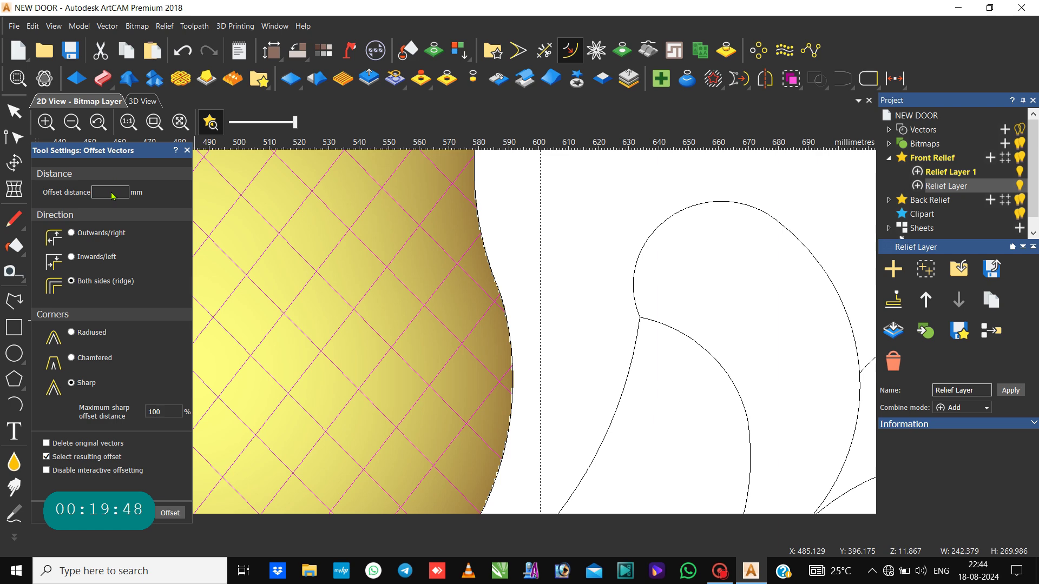
text(3)
click(169, 512)
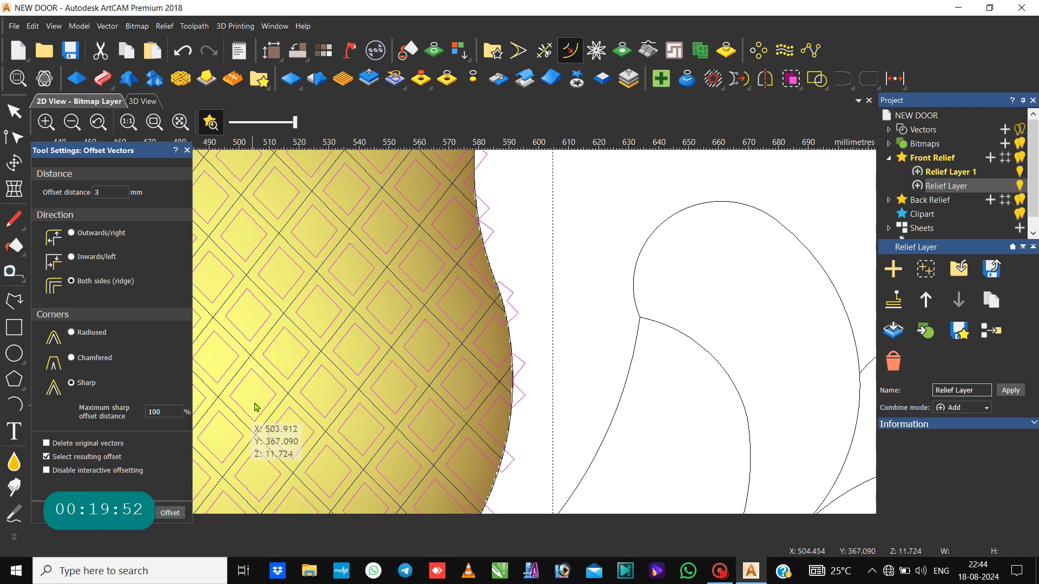
click(187, 150)
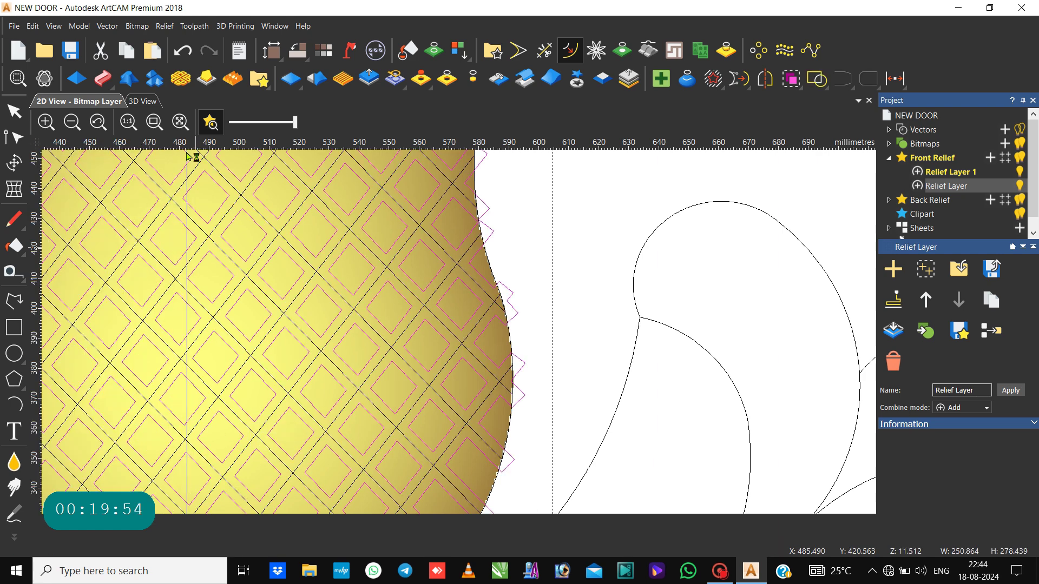
Step: Cut the offset lattice into the vase relief with the Shape Editor, using a square profile, constant 3 mm height and Subtract mode
key(F3)
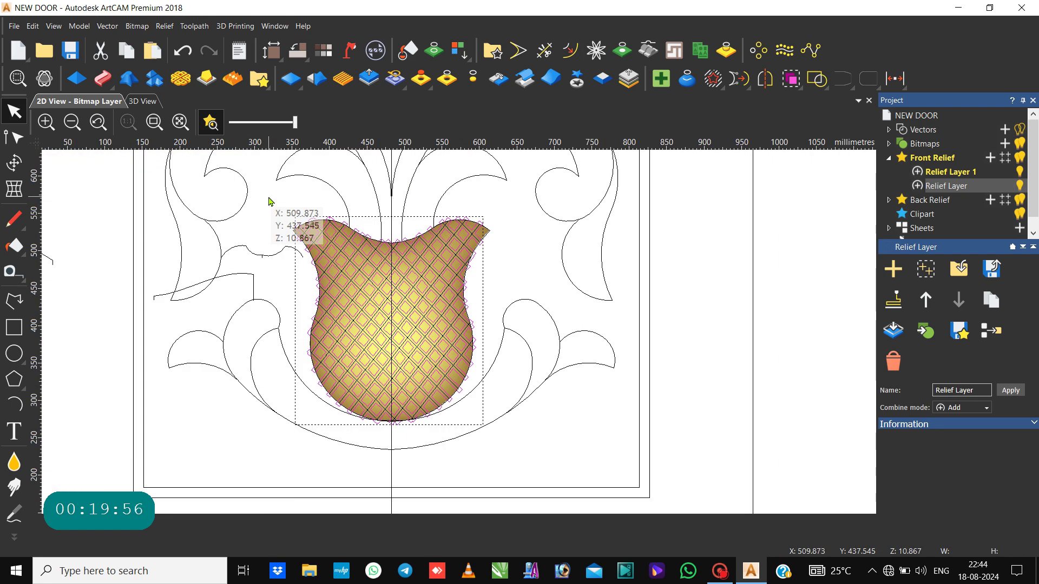
click(79, 81)
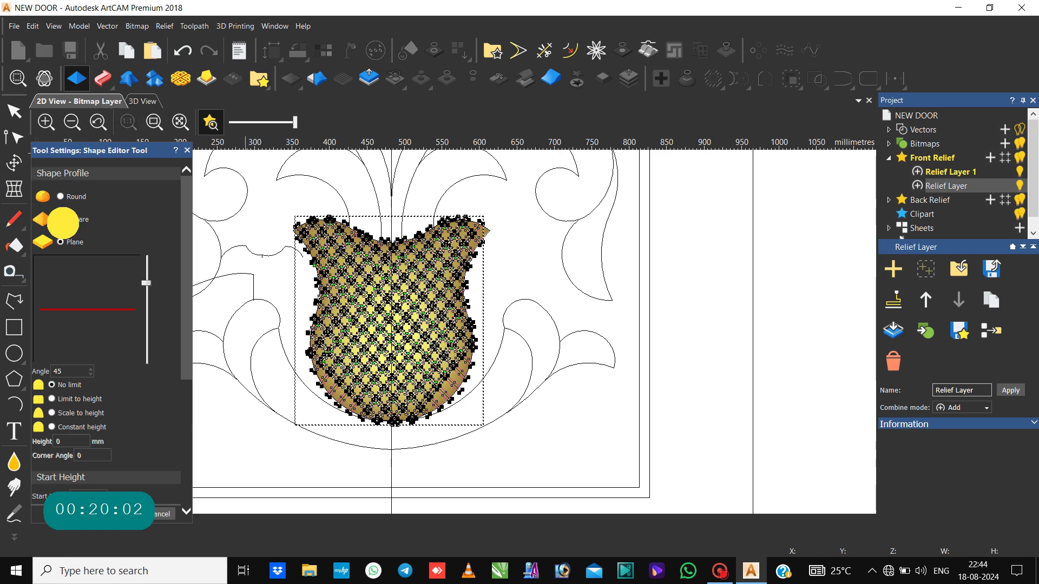
click(61, 219)
scroll(67, 399, down, 4)
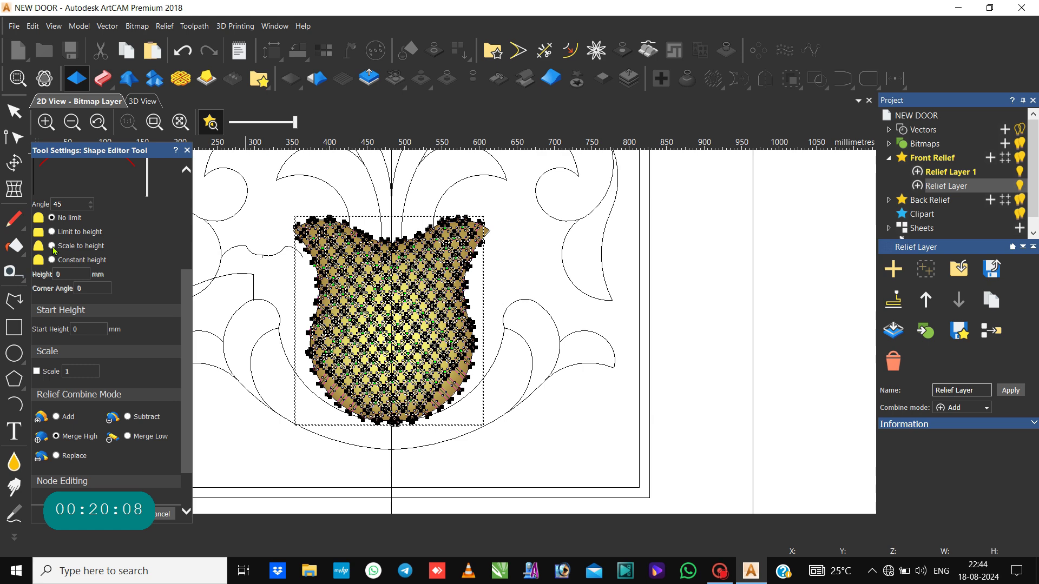
click(52, 246)
click(51, 259)
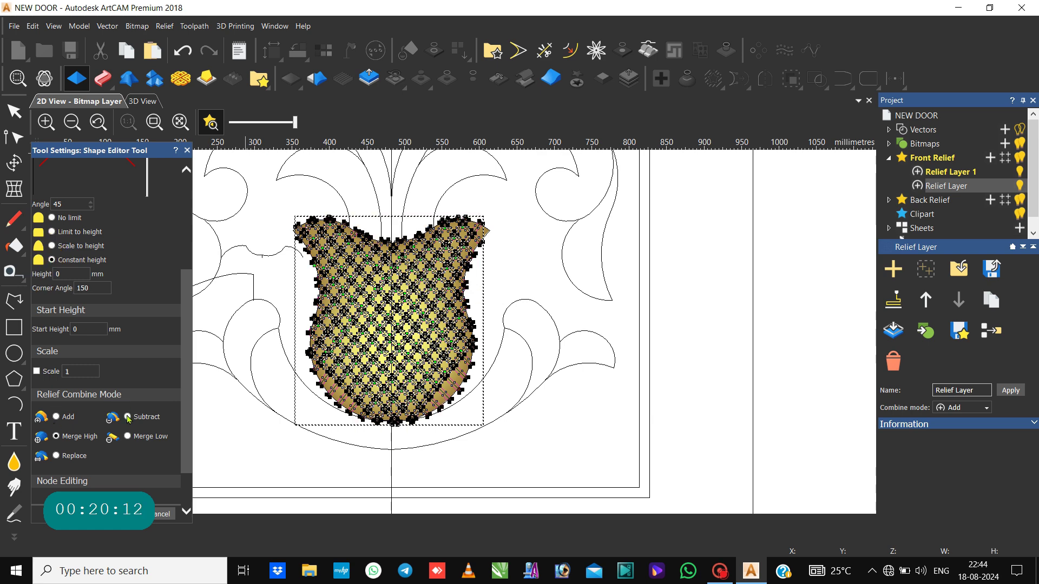
click(129, 417)
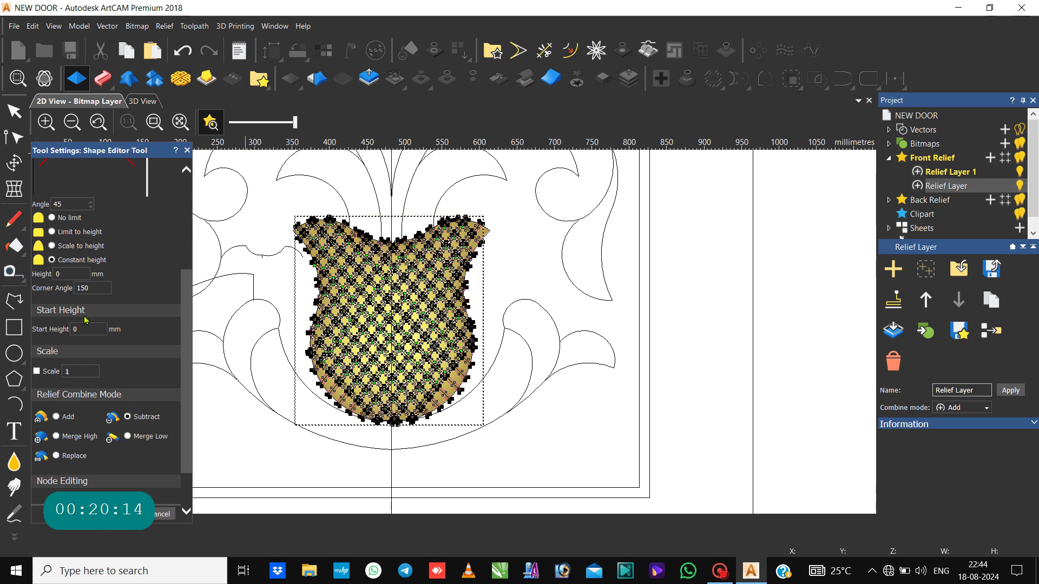
click(68, 271)
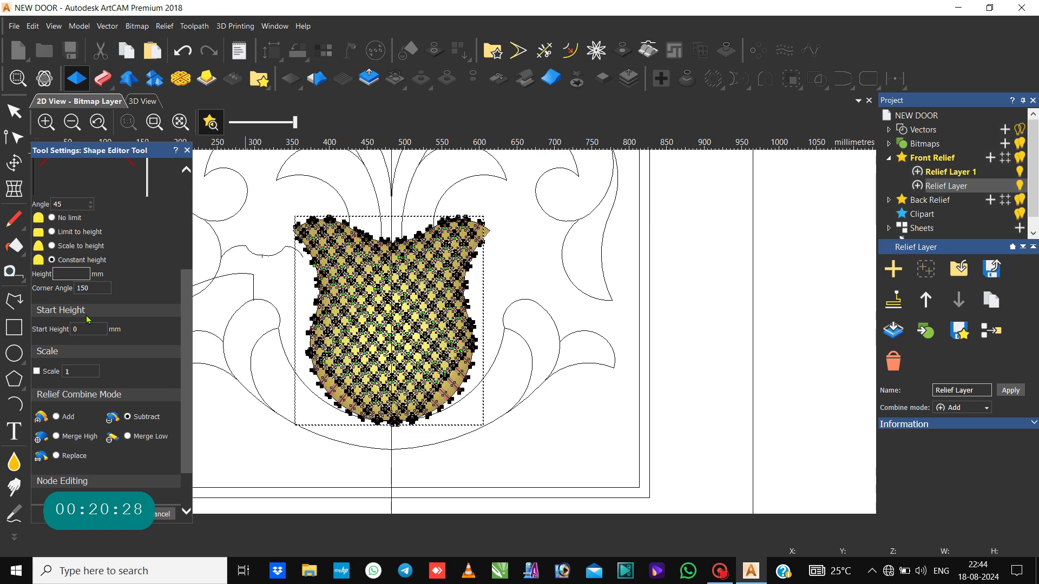
text(63)
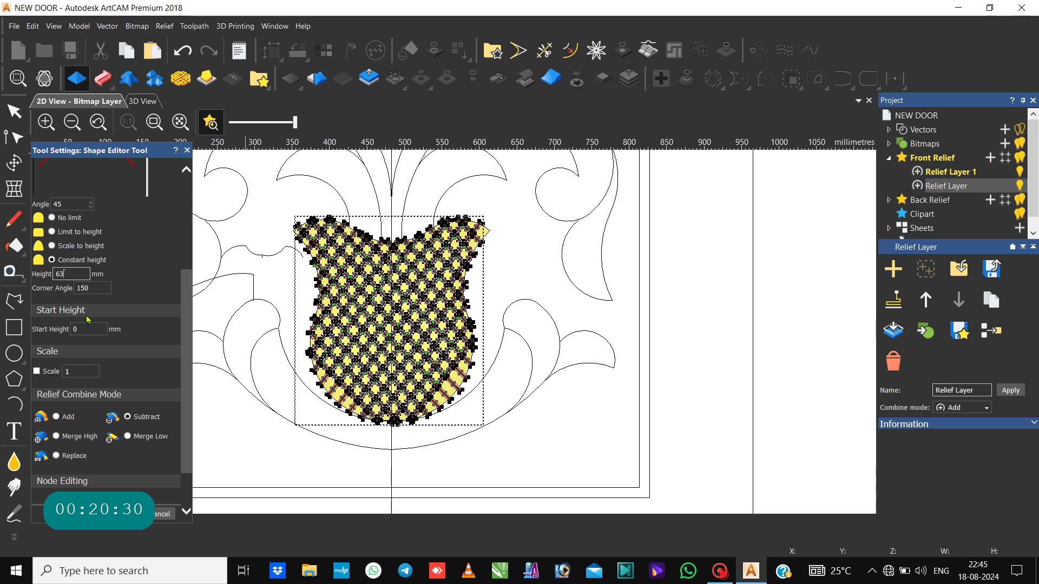
text(3)
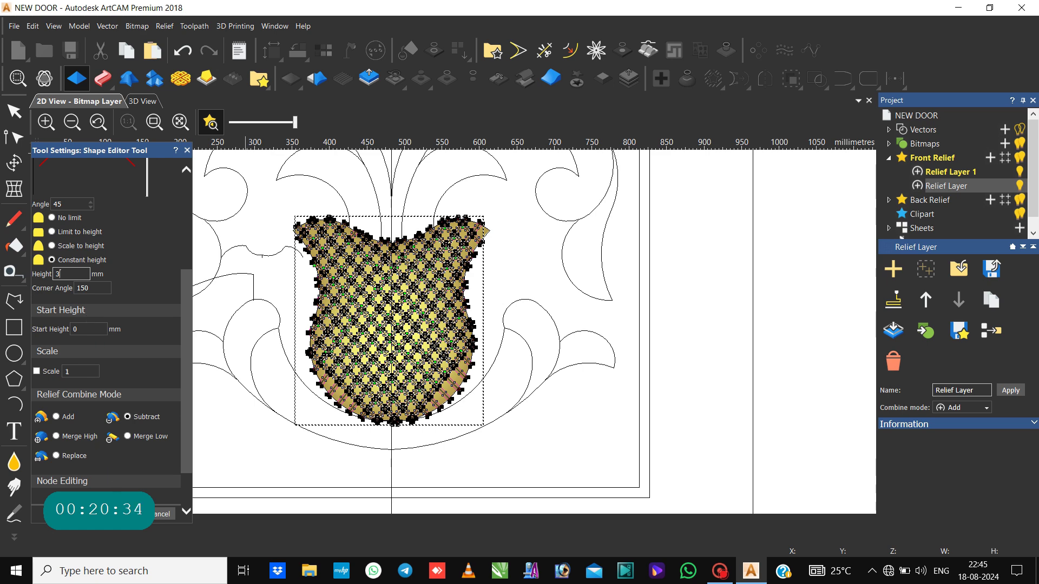
click(155, 515)
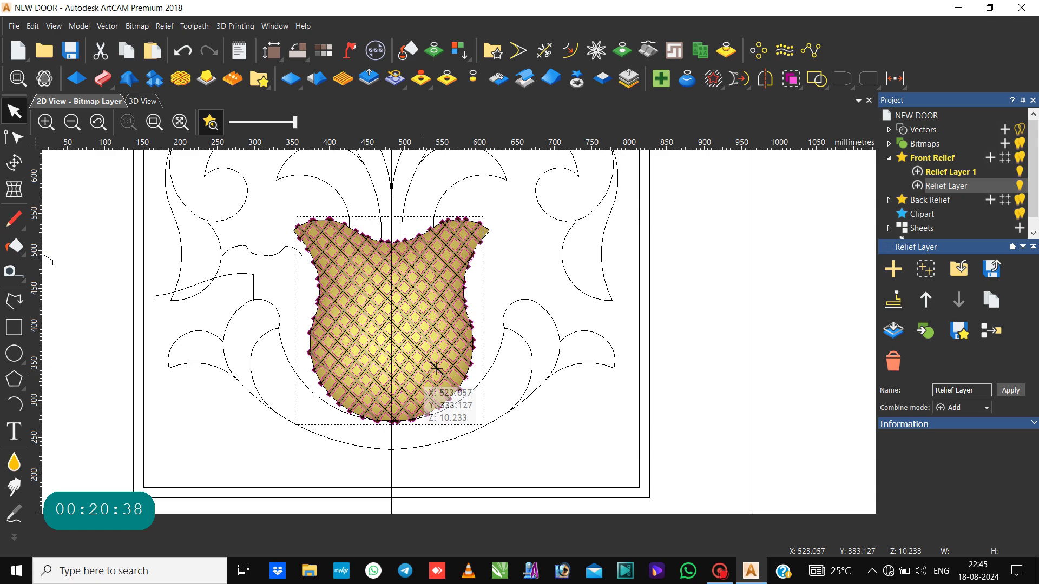
Step: Select only the vase outline and reset the relief outside it to zero, trimming the overhanging lattice
click(536, 342)
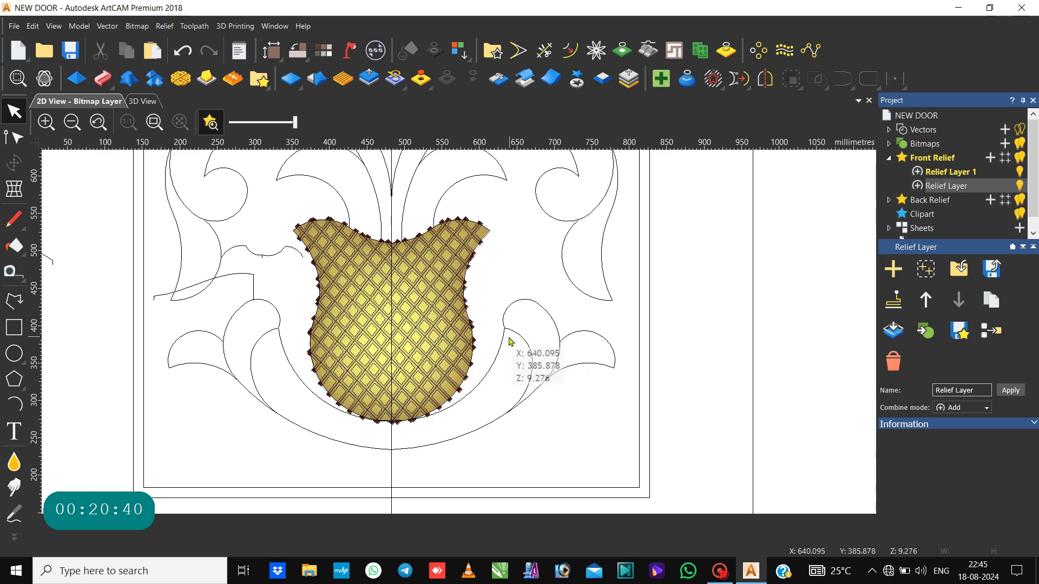
click(469, 350)
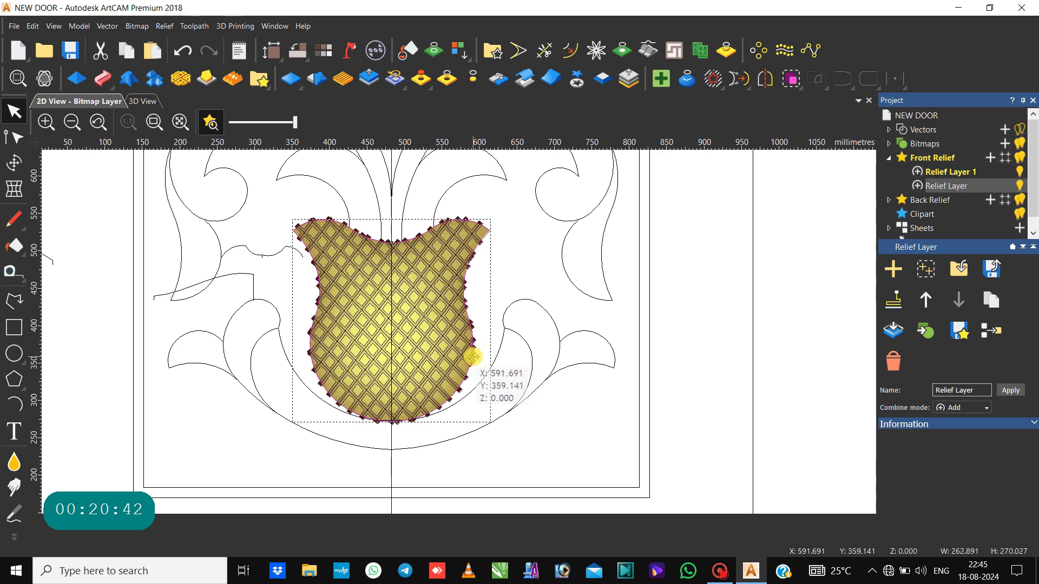
click(473, 77)
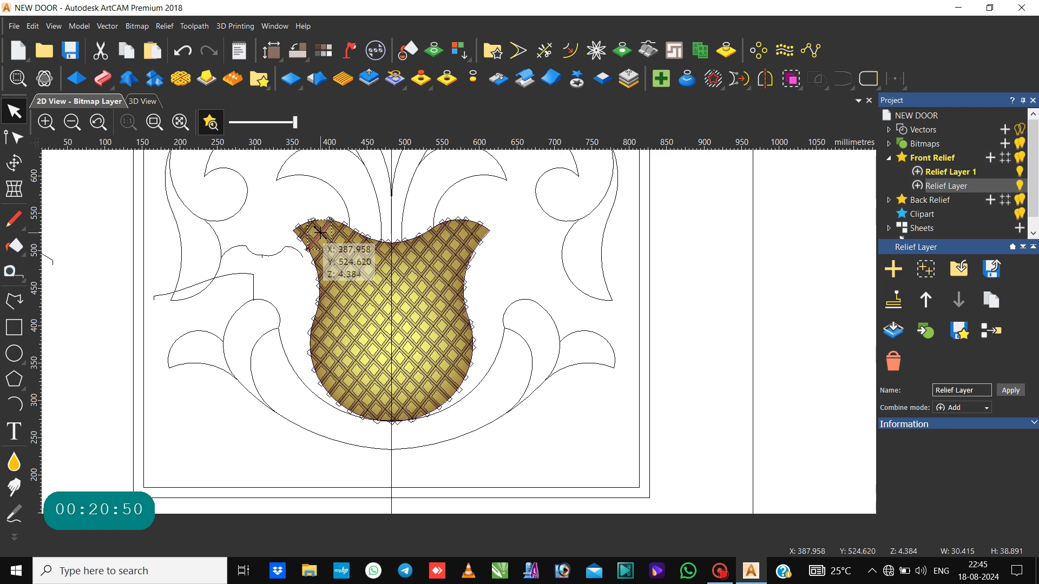
drag(268, 200, 496, 361)
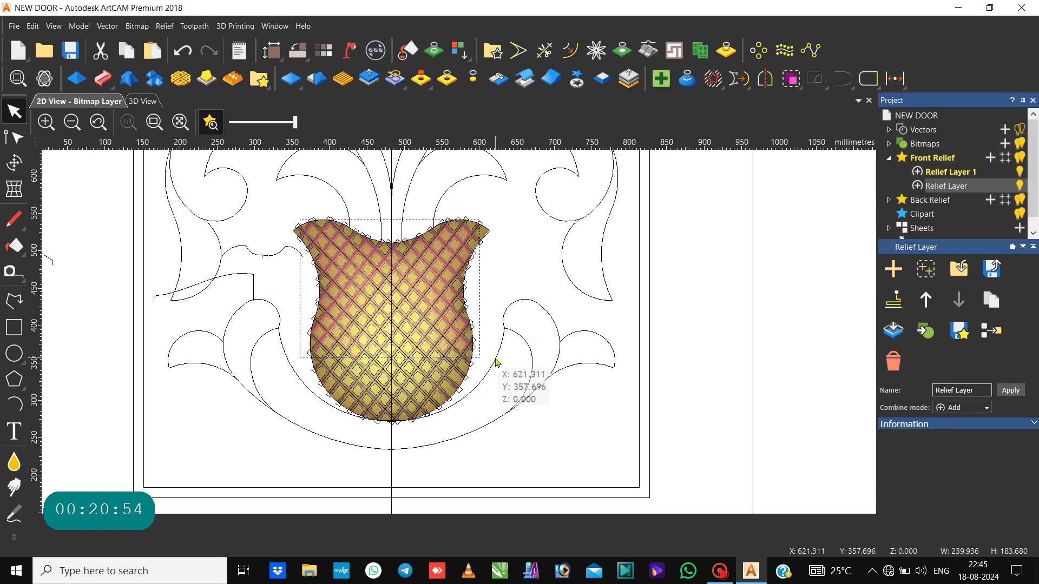
click(489, 295)
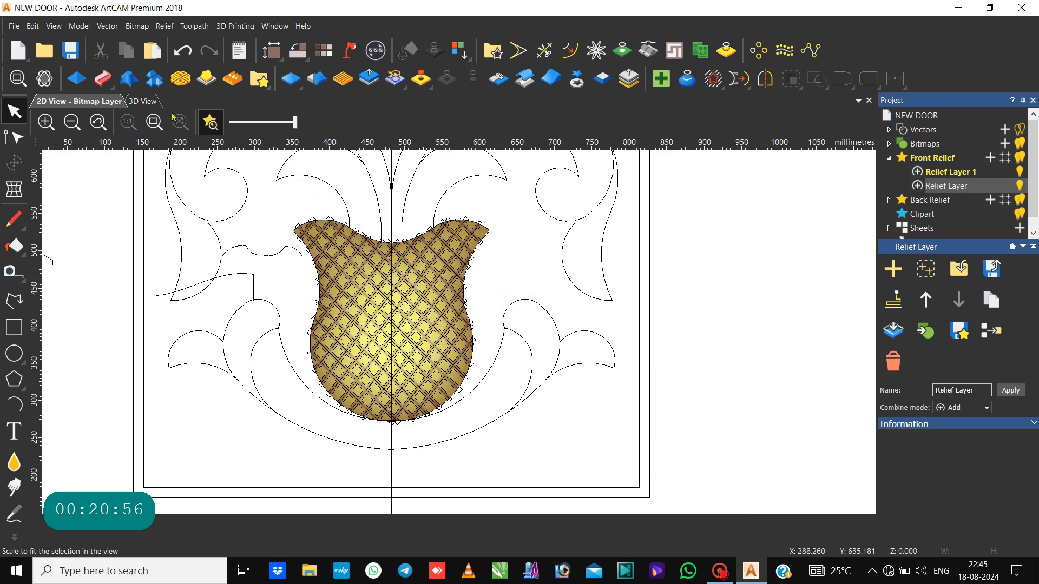
Step: Show the door relief in 3D with the clipart and vectors hidden
click(143, 102)
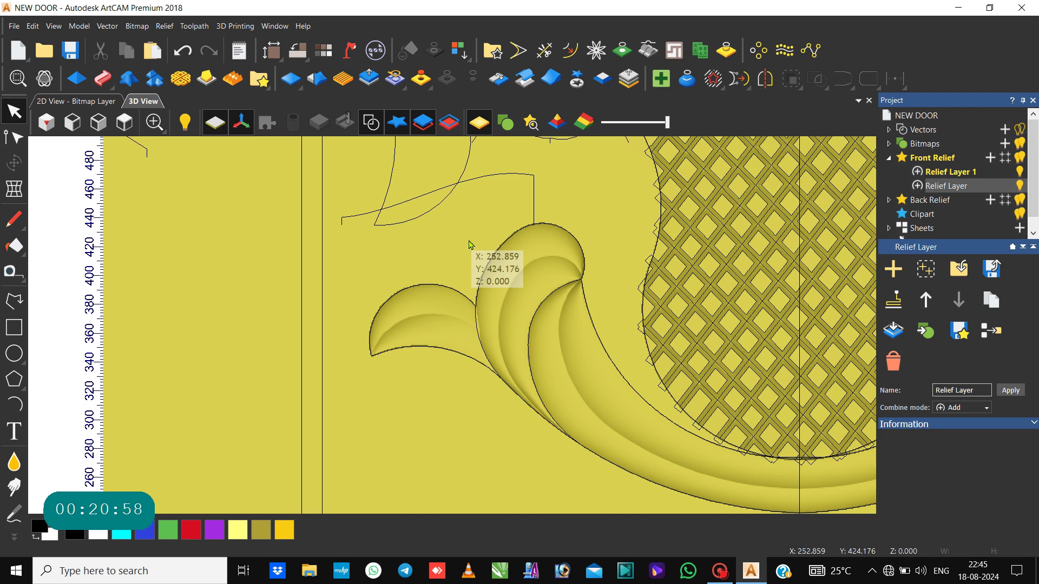
click(388, 124)
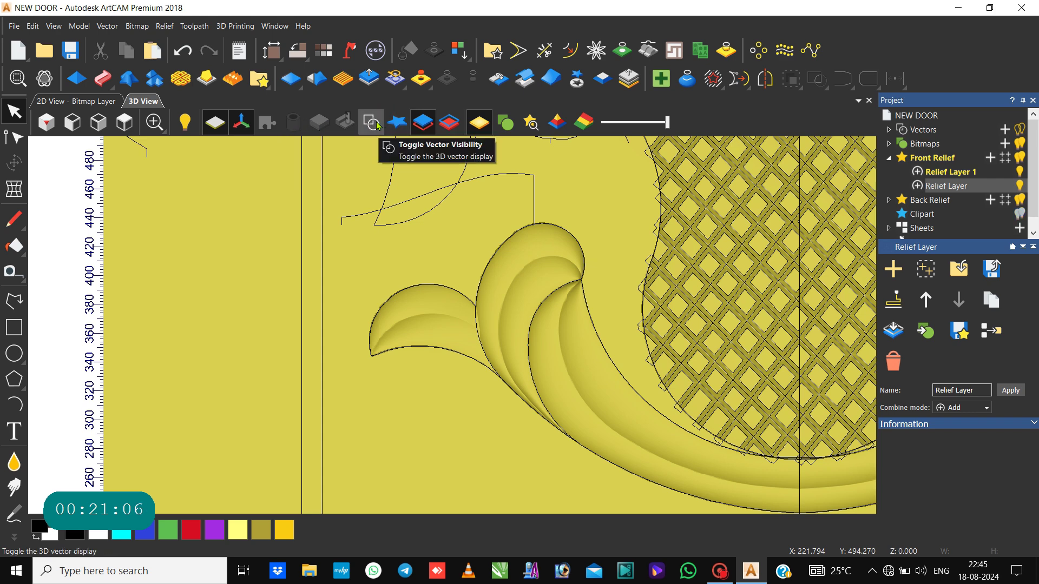
click(377, 126)
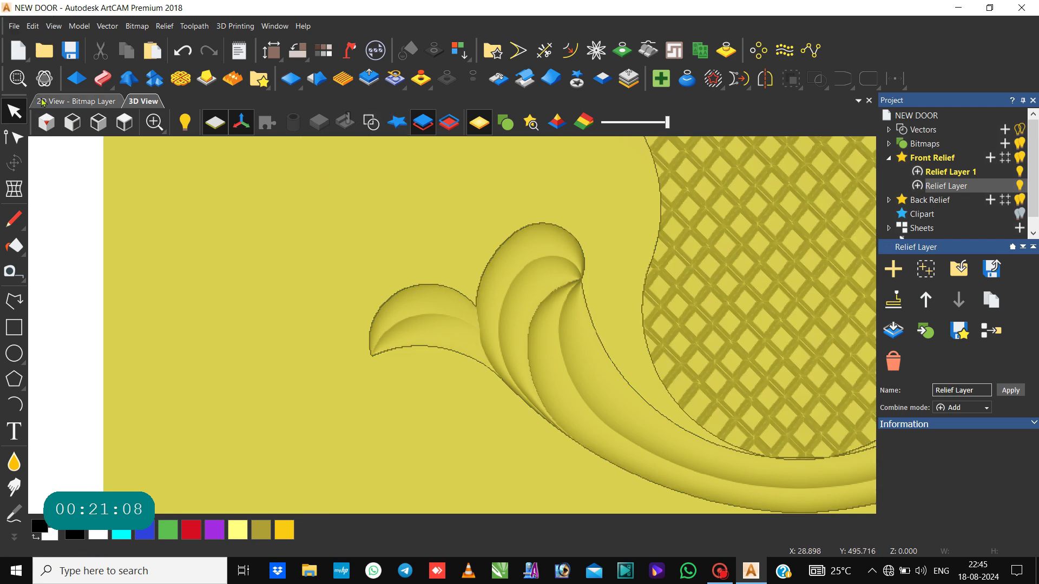
Step: Examine the lattice cut into the vase and the surrounding scrolls in 3D, from close up and several angles
drag(370, 206, 493, 253)
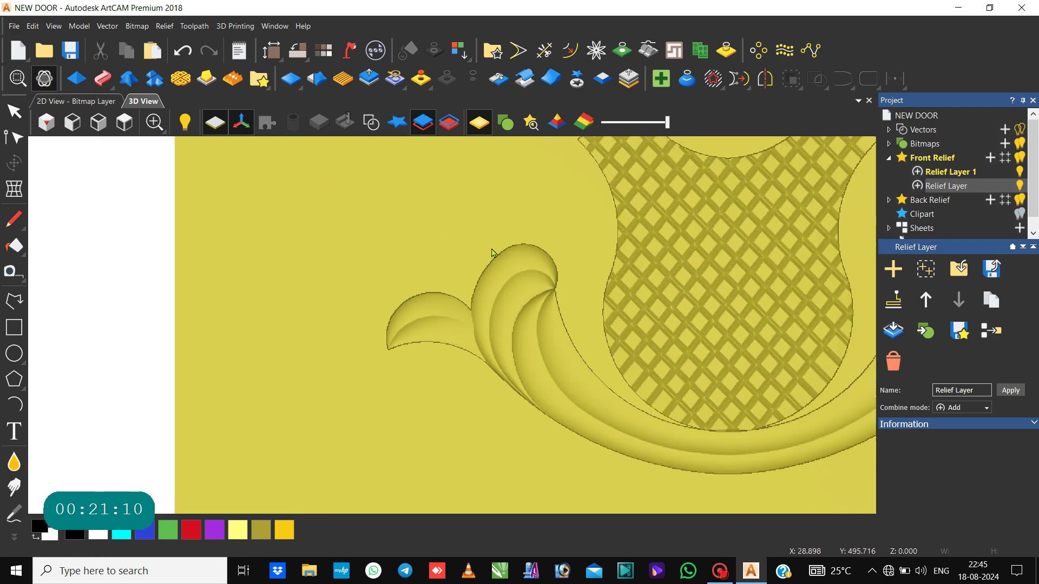
key(0)
scroll(612, 307, up, 3)
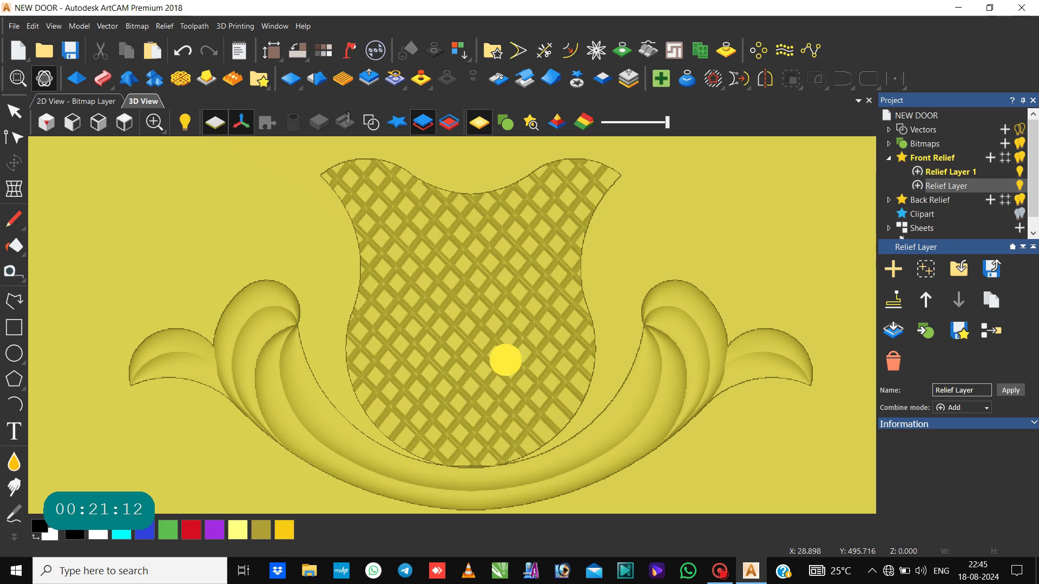
drag(505, 359, 468, 250)
scroll(469, 276, up, 3)
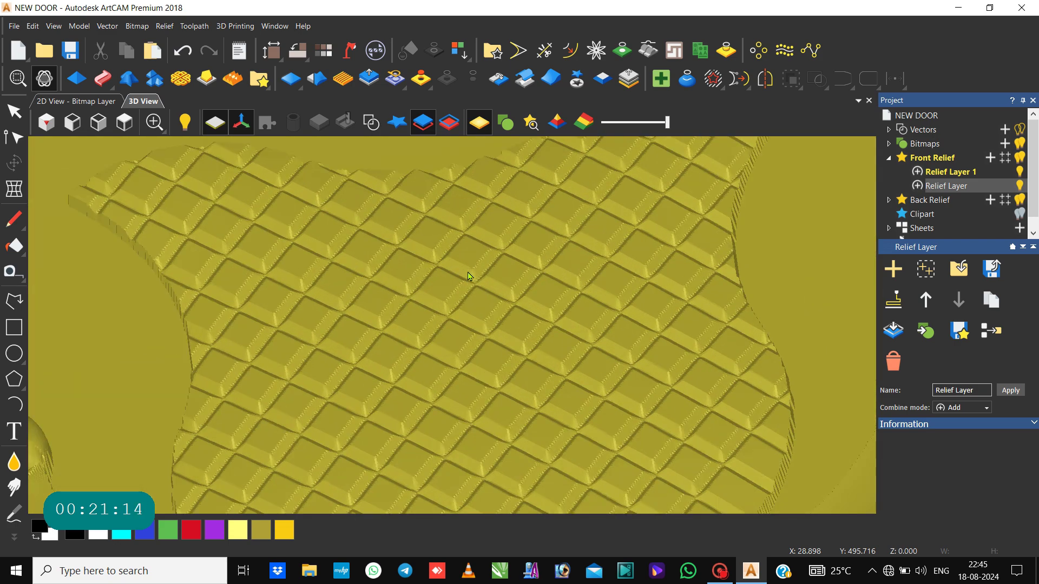
drag(494, 355, 445, 318)
scroll(445, 318, down, 3)
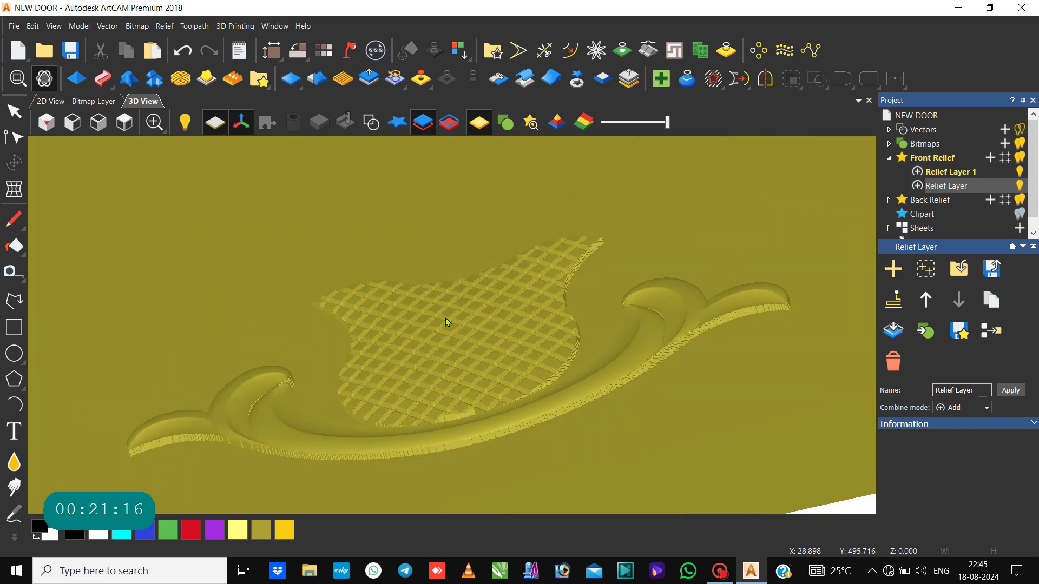
drag(468, 353, 522, 433)
drag(475, 389, 495, 433)
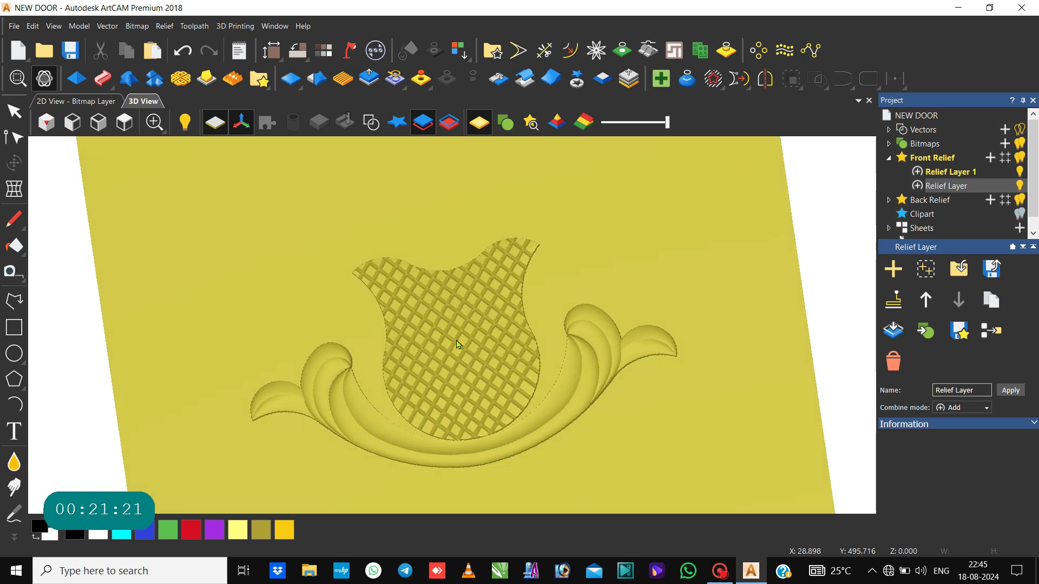
click(125, 123)
Step: Compare the 2D and full-door 3D views, and shade the 3D relief with the relief layer preview
click(104, 104)
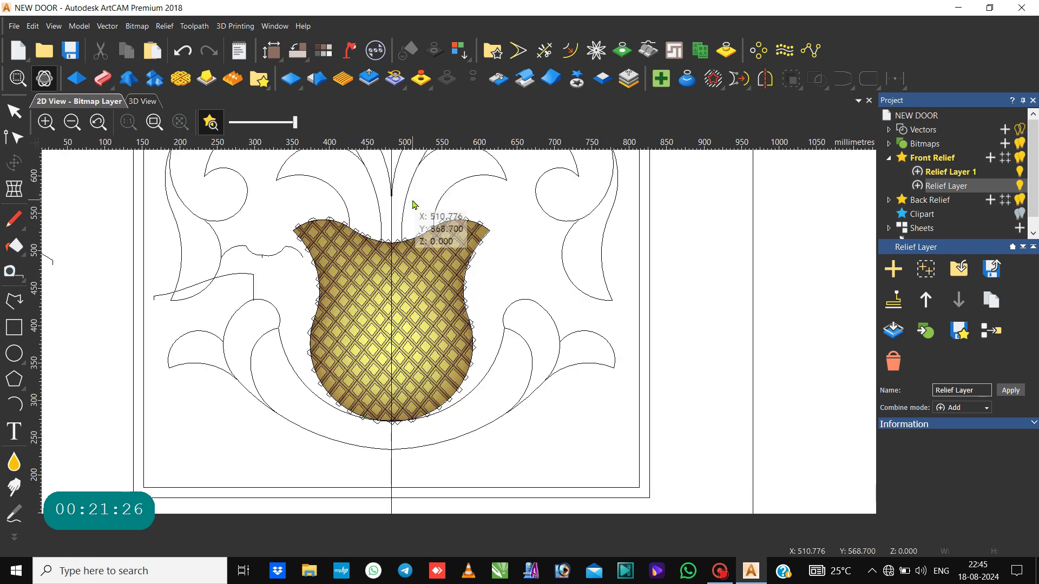
click(140, 103)
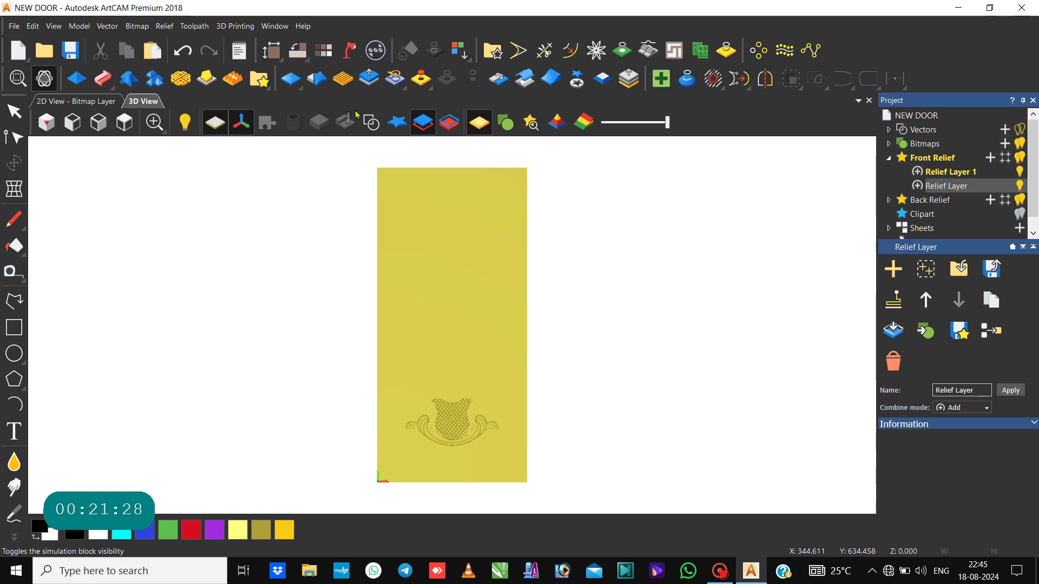
click(533, 122)
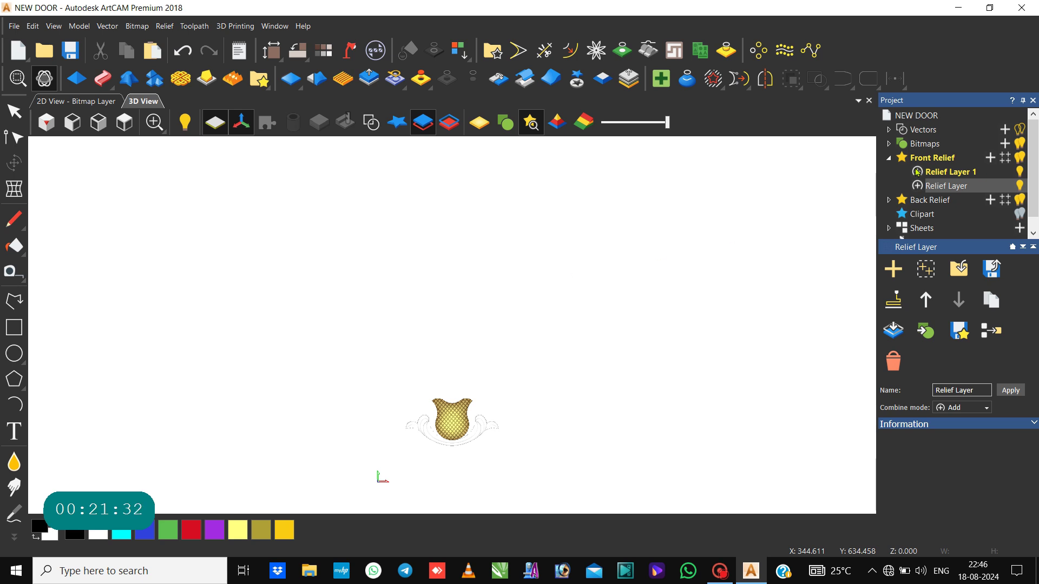
Step: Set the combine mode of both front relief layers to Merge High
click(964, 174)
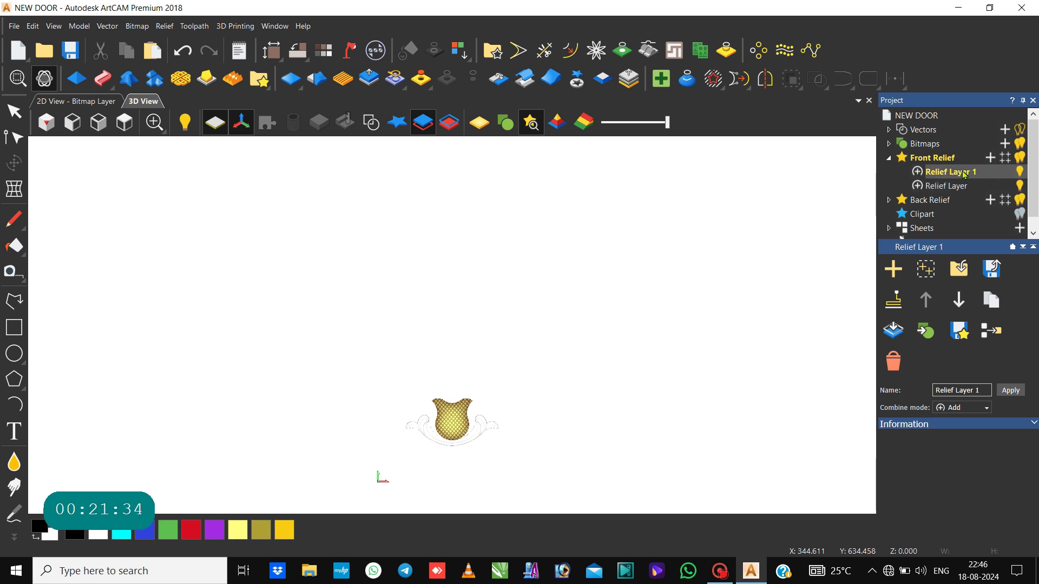
click(922, 187)
click(923, 186)
click(923, 186)
click(923, 186)
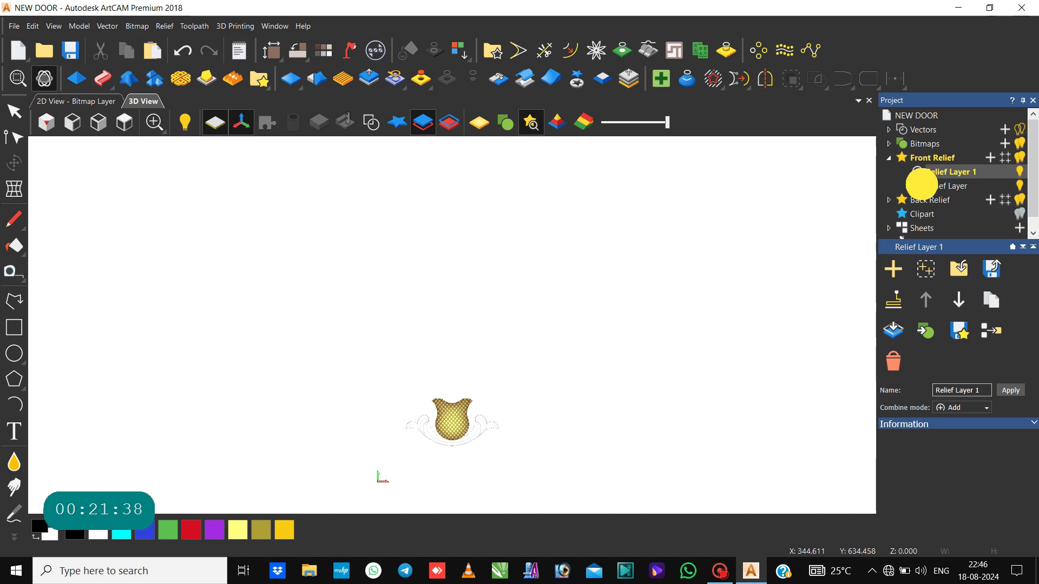
click(923, 187)
click(922, 187)
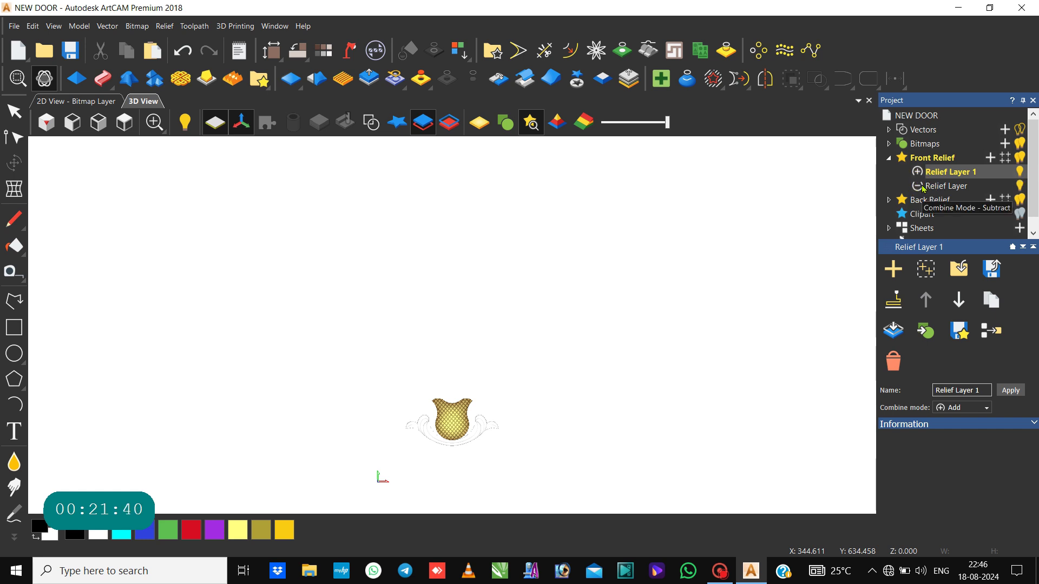
click(923, 187)
click(917, 172)
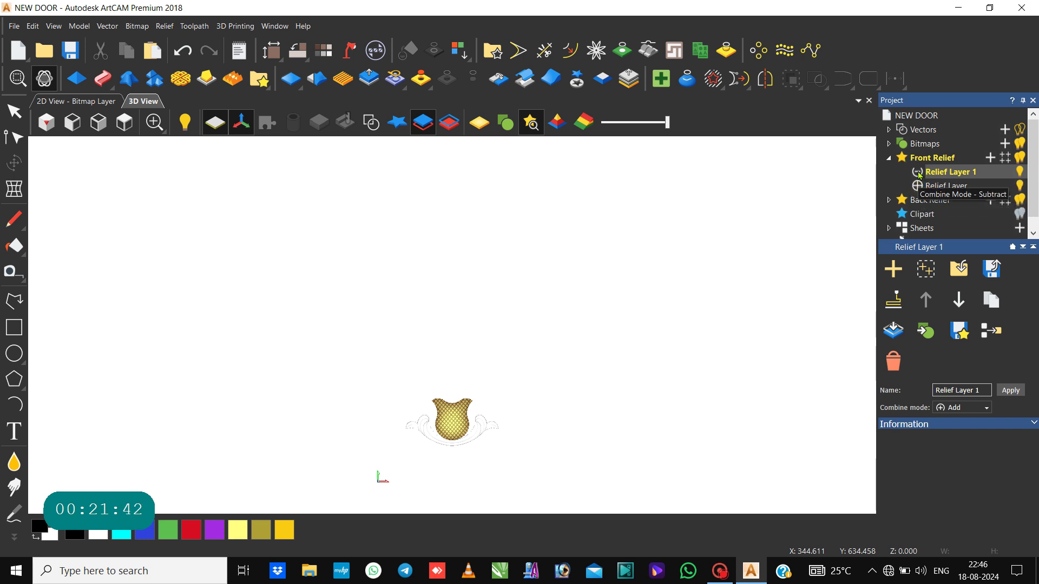
click(917, 171)
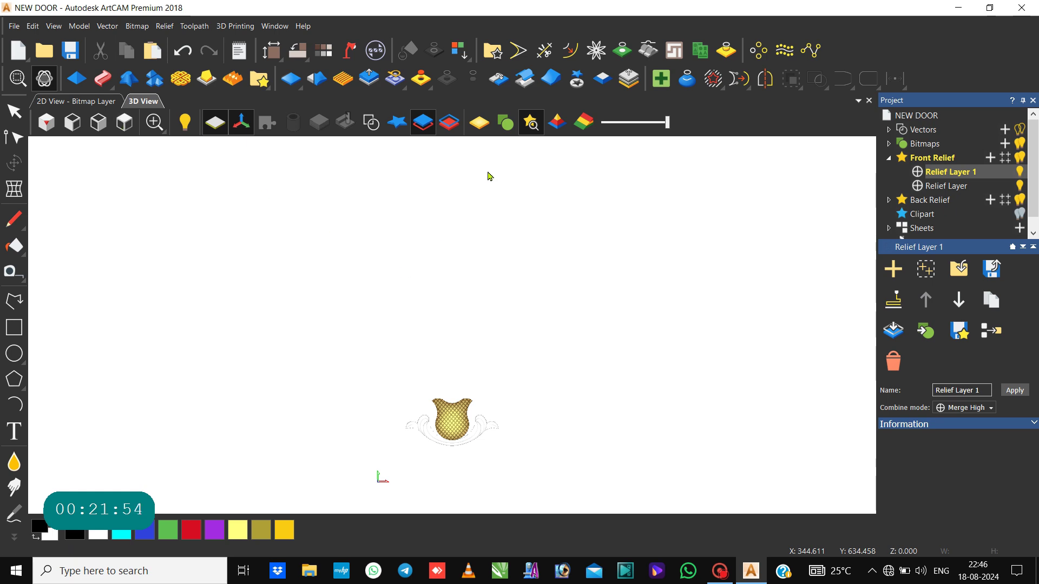
Step: Examine the combined vase and scroll relief with bitmap colours, material, gradient analysis and height analysis shading
click(501, 124)
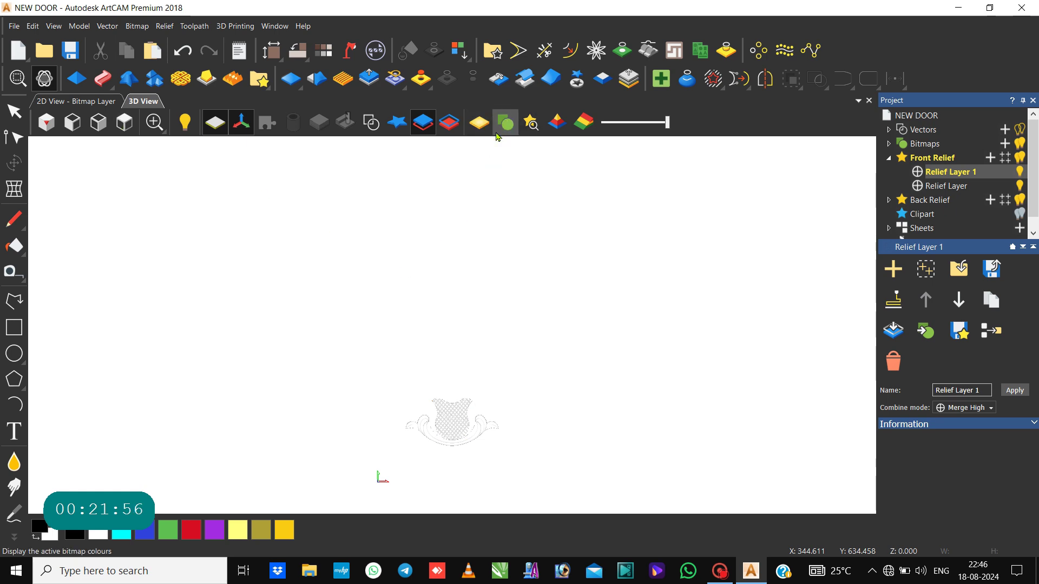
click(485, 127)
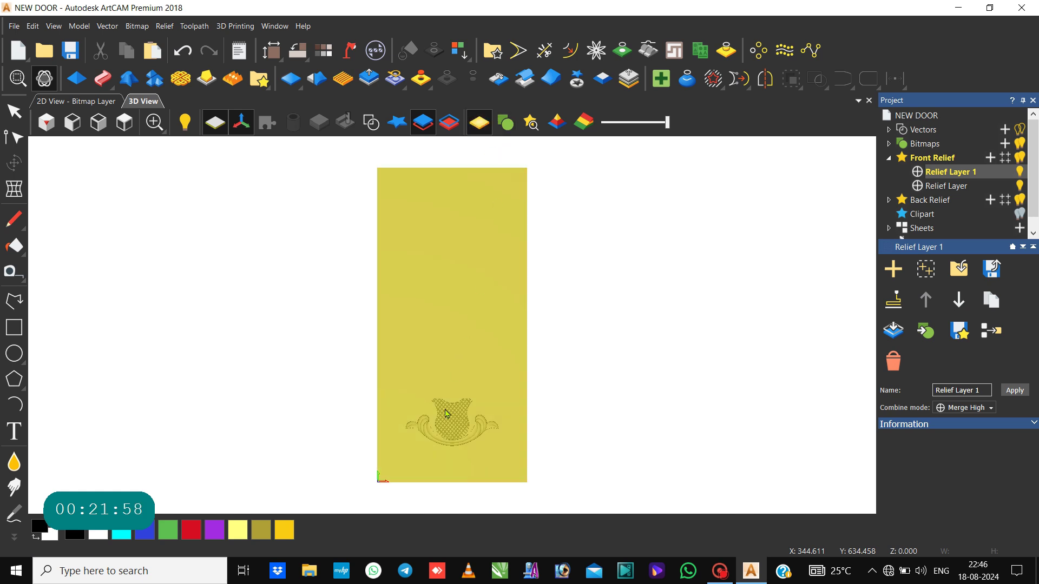
scroll(431, 453, up, 1)
scroll(476, 417, up, 2)
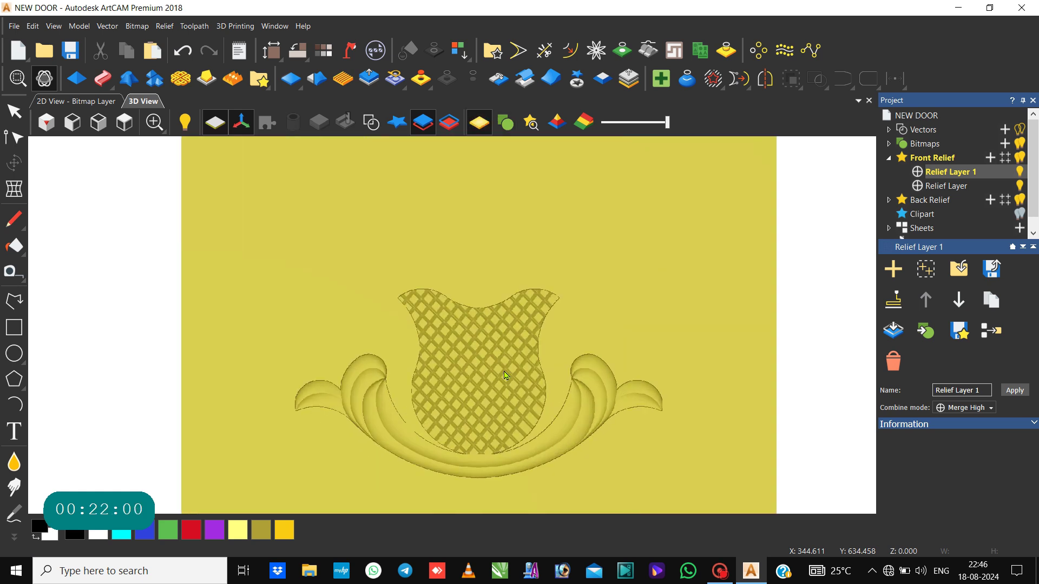
click(565, 122)
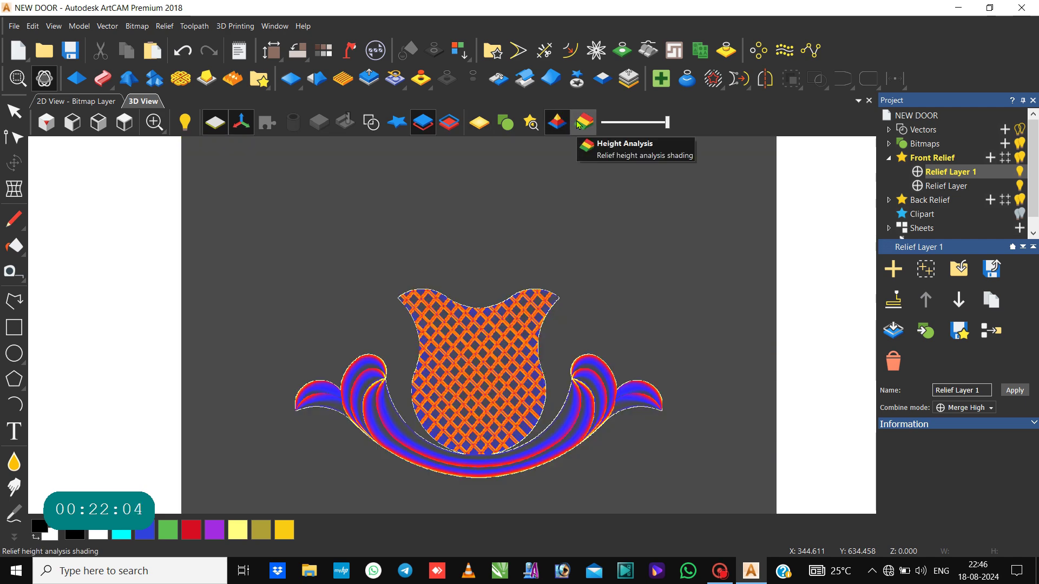
click(579, 123)
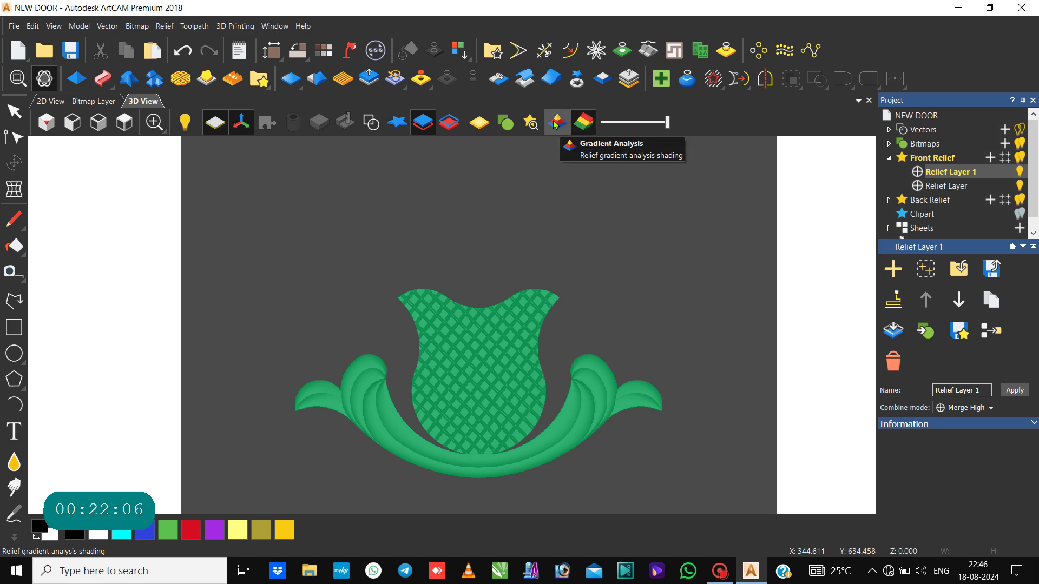
Step: Examine the vase and scroll relief from several angles with height analysis, gradient analysis and relief layer preview shading
drag(485, 384, 416, 334)
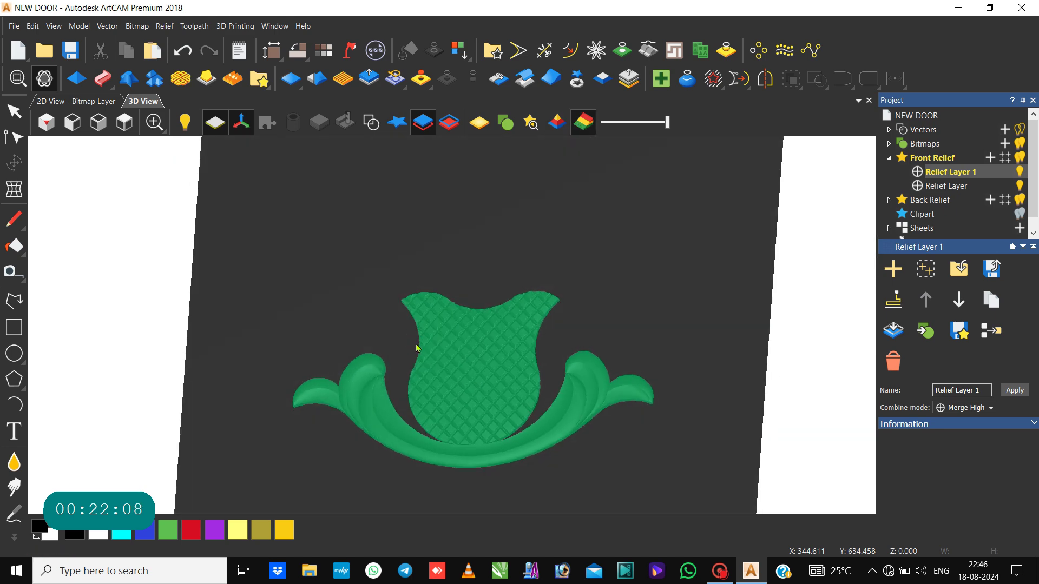
scroll(416, 348, up, 3)
scroll(460, 332, down, 2)
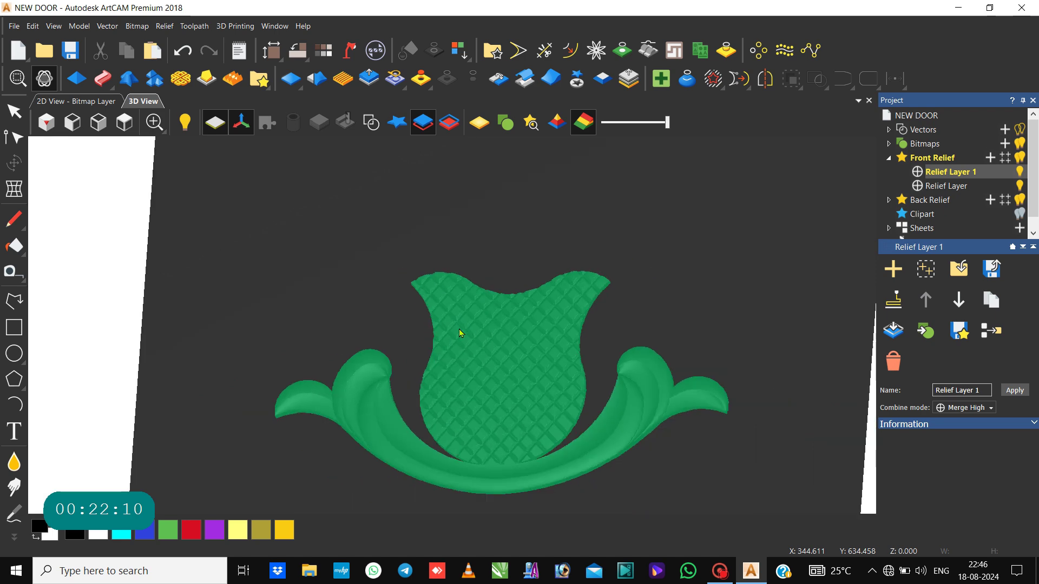
drag(534, 443, 520, 385)
scroll(421, 417, up, 2)
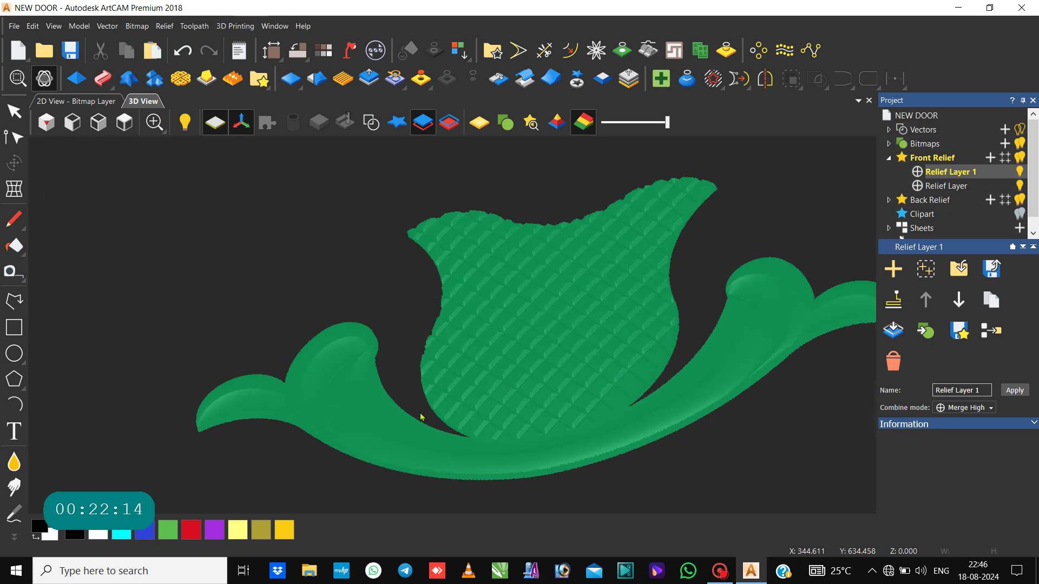
drag(290, 431, 390, 394)
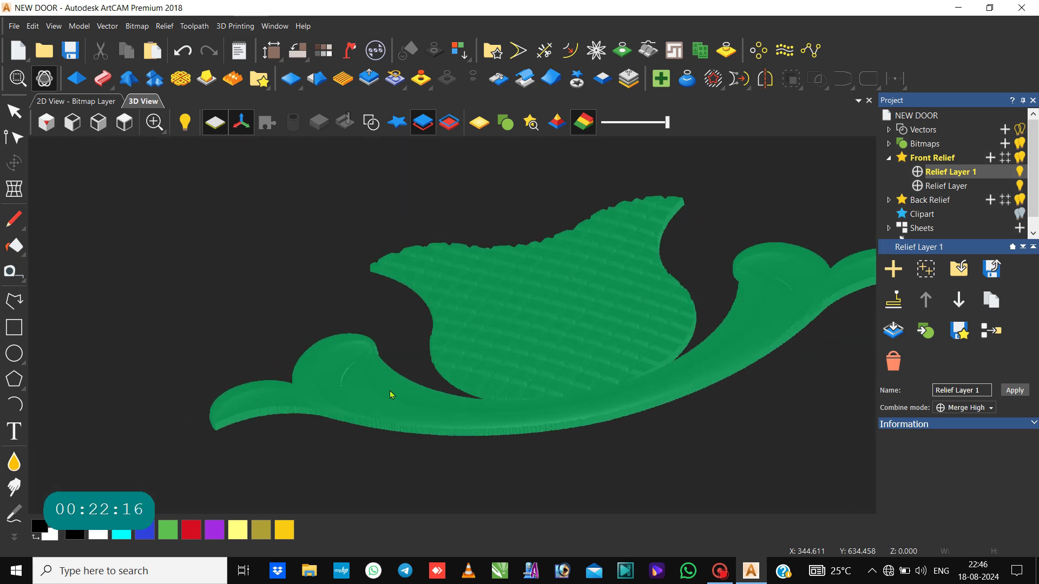
click(557, 122)
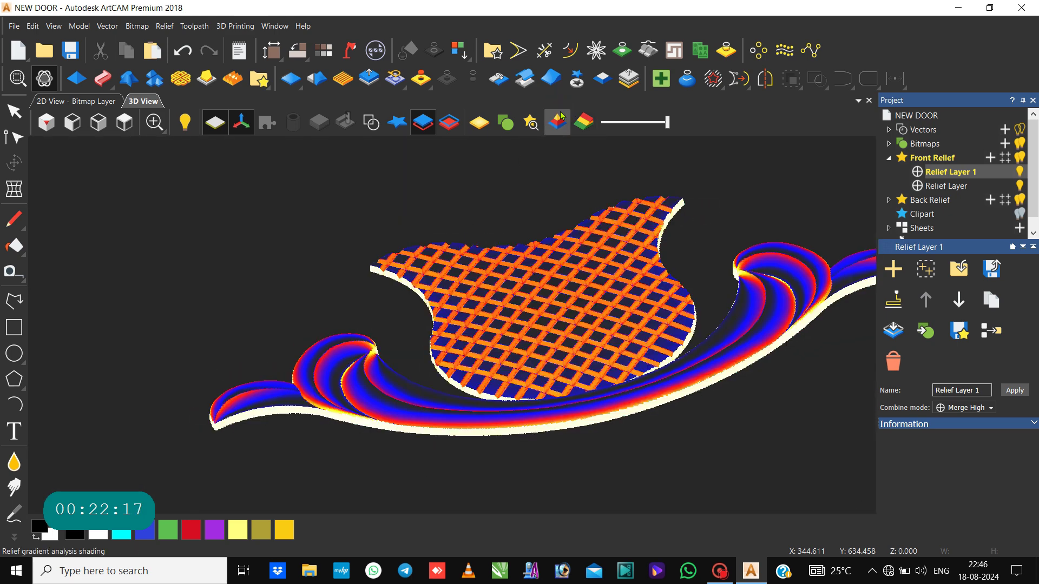
click(534, 123)
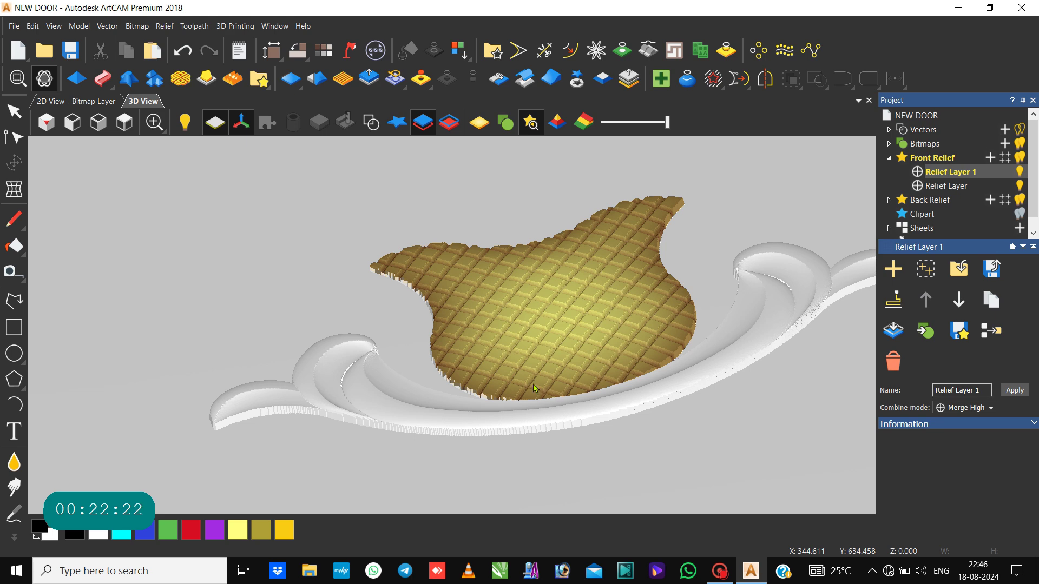
Step: Preview the scroll relief layer and examine from several angles how it meets the base of the vase
click(956, 186)
drag(741, 315, 613, 362)
scroll(613, 362, down, 3)
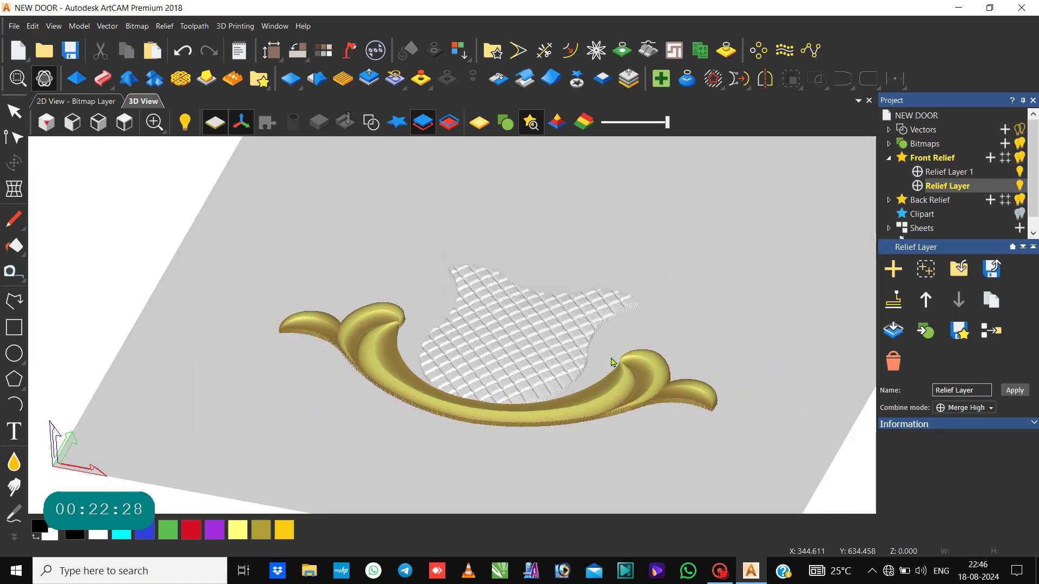
scroll(514, 417, up, 3)
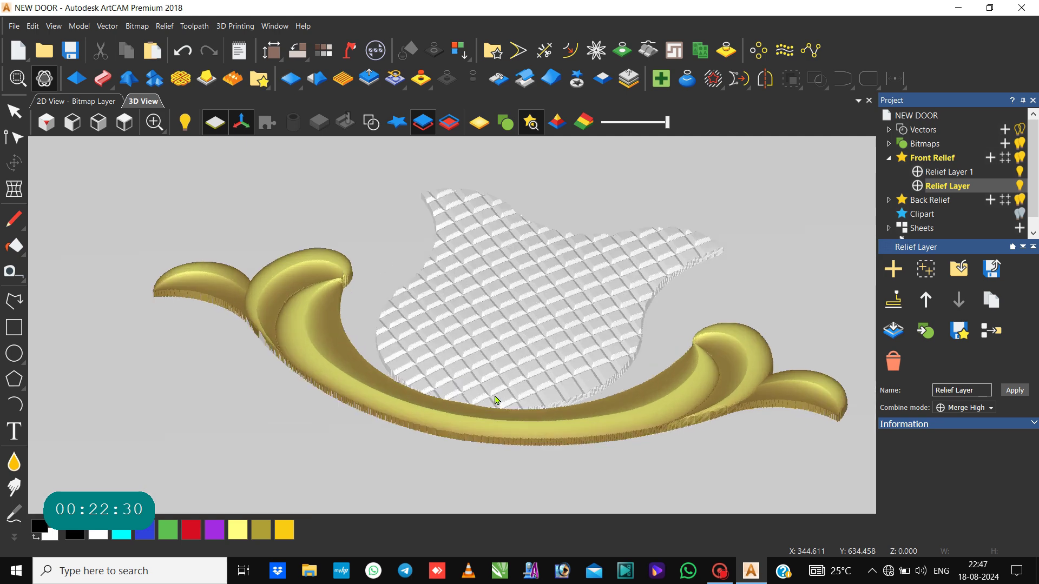
click(505, 388)
drag(506, 389, 489, 437)
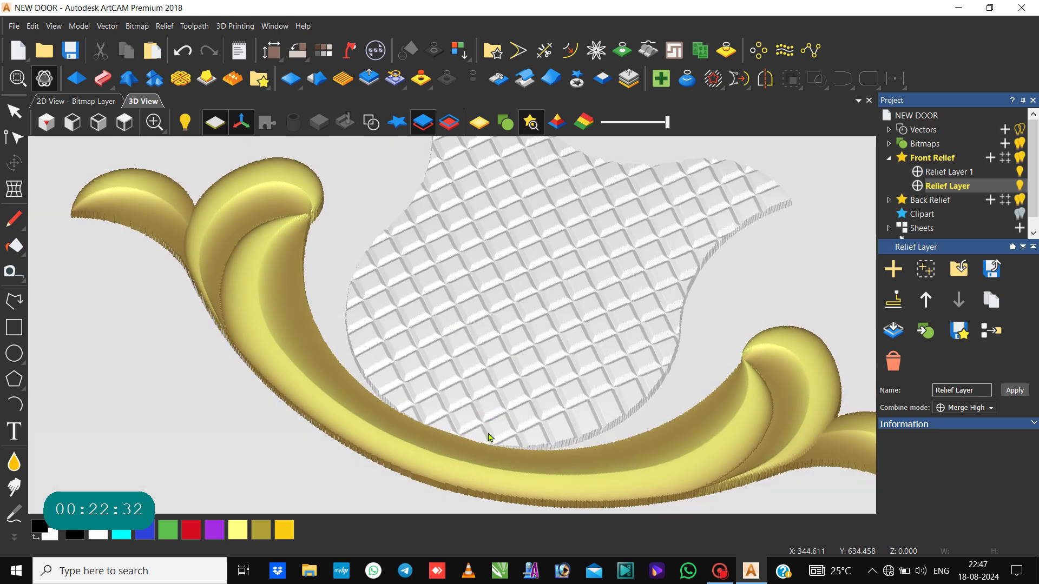
scroll(489, 437, down, 2)
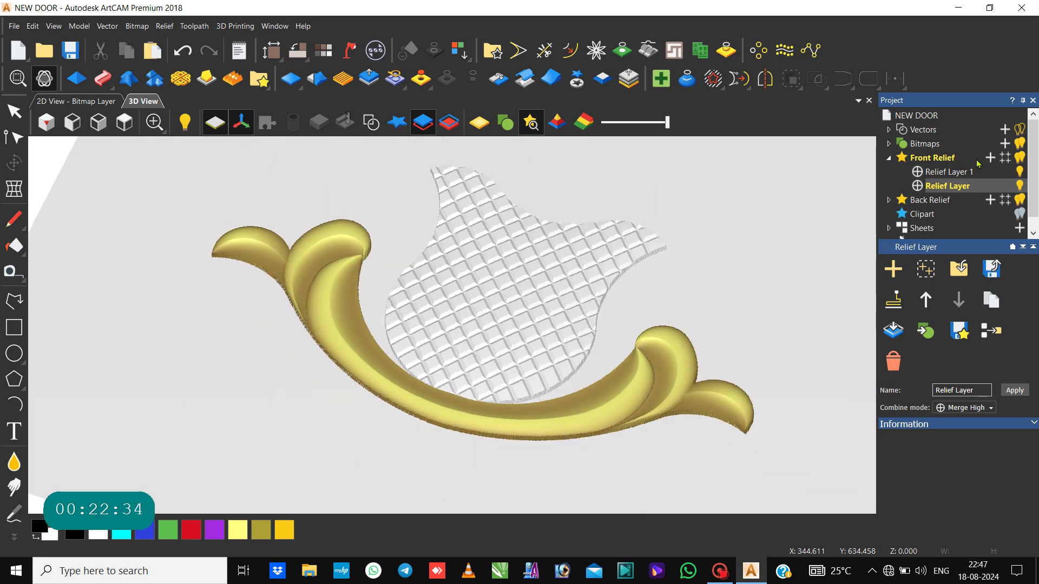
Step: Merge the visible vase and scroll relief layers into a new front relief layer and select the merged layer
click(987, 340)
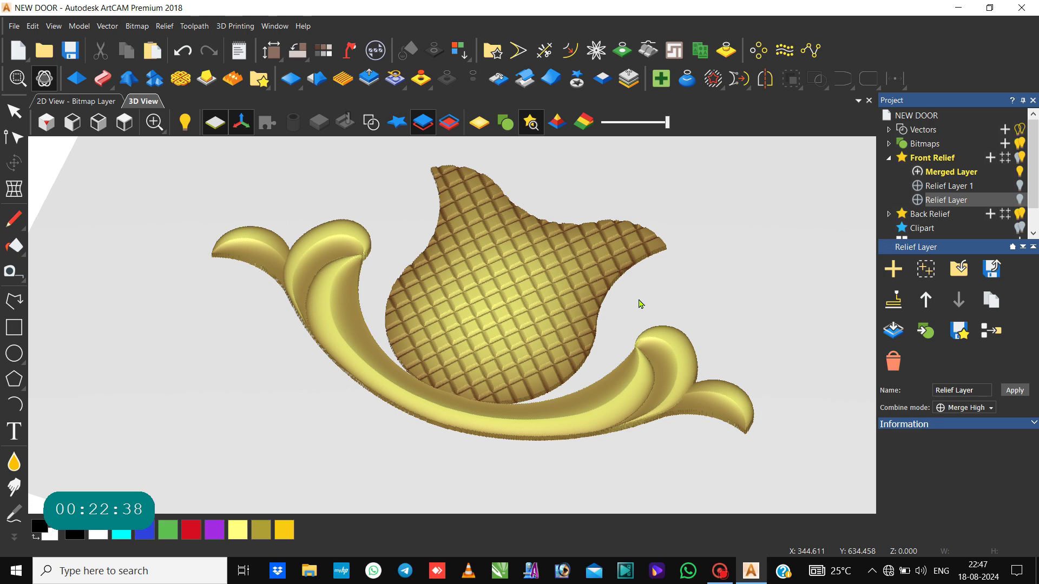
click(560, 319)
drag(560, 320, 598, 275)
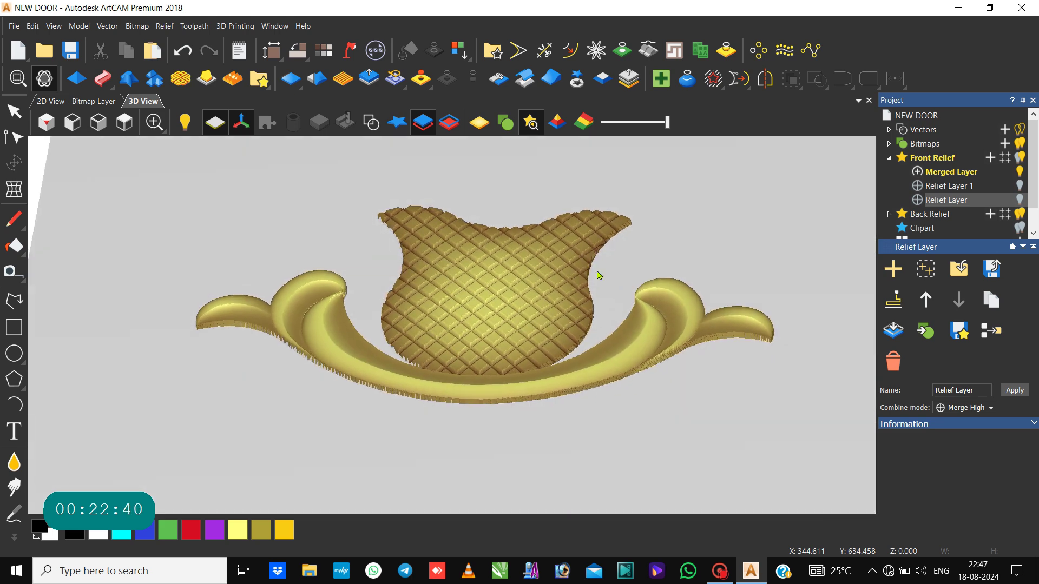
click(961, 172)
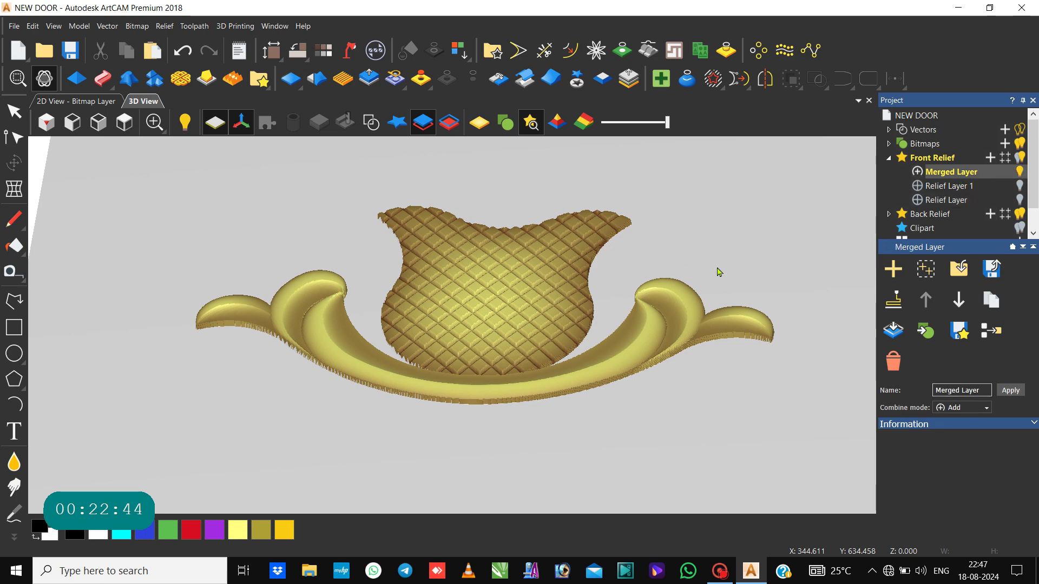
drag(575, 303, 535, 416)
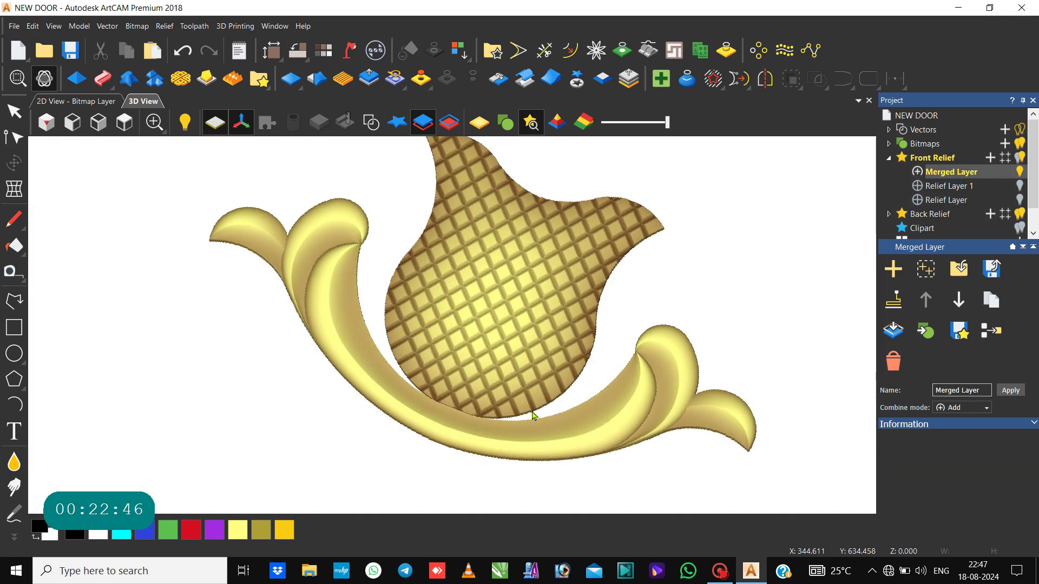
Step: Display the vectors over the relief in 3D and view the leaf and stem area above the vase from the top
click(371, 122)
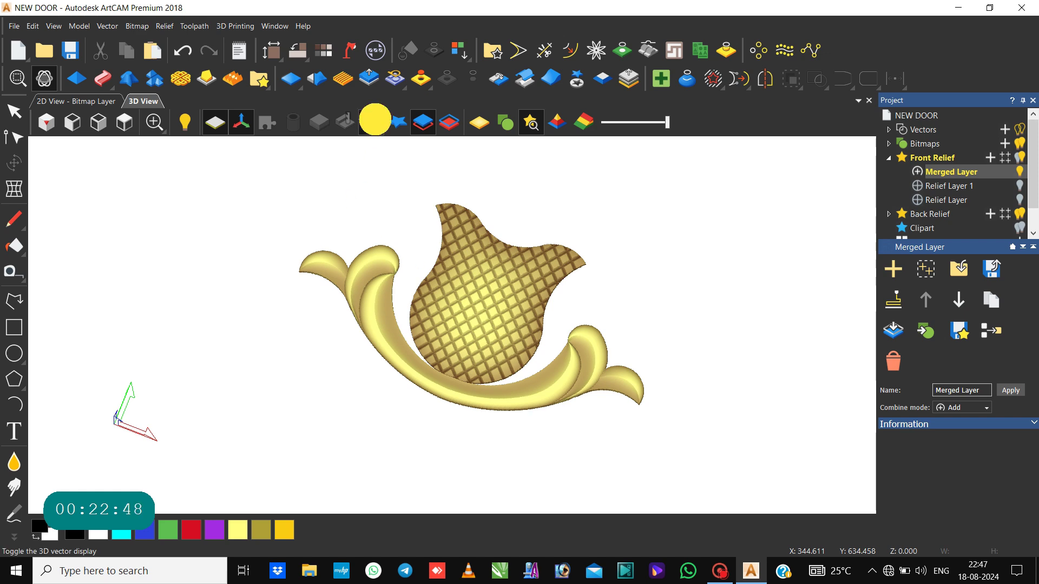
scroll(488, 256, down, 3)
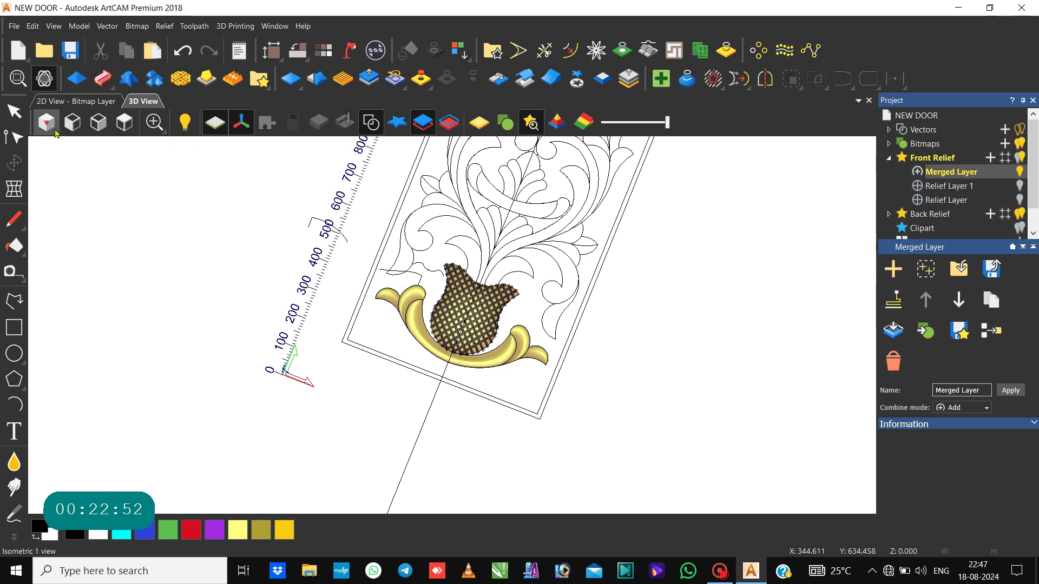
click(126, 122)
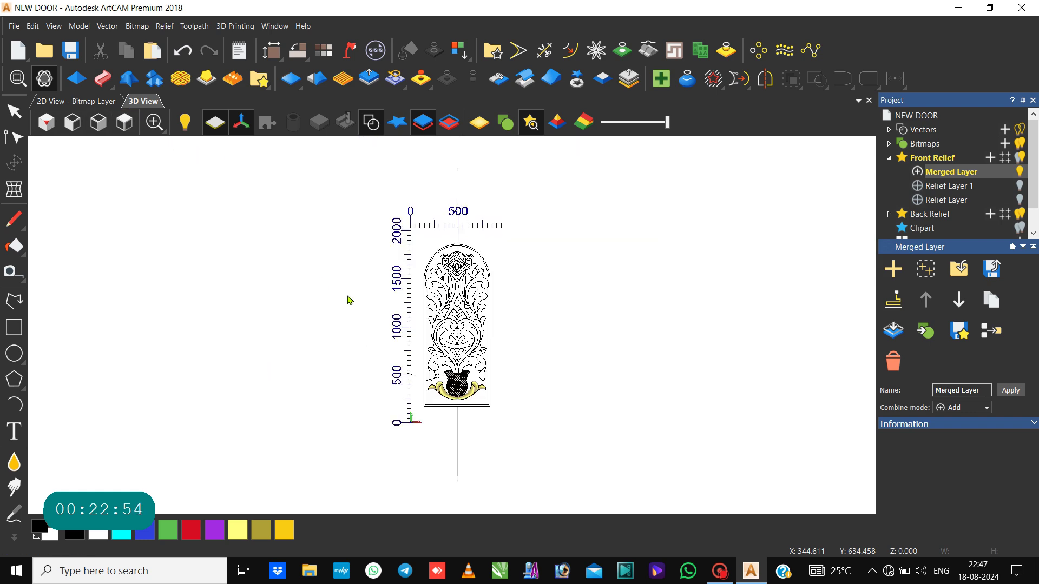
scroll(460, 367, up, 6)
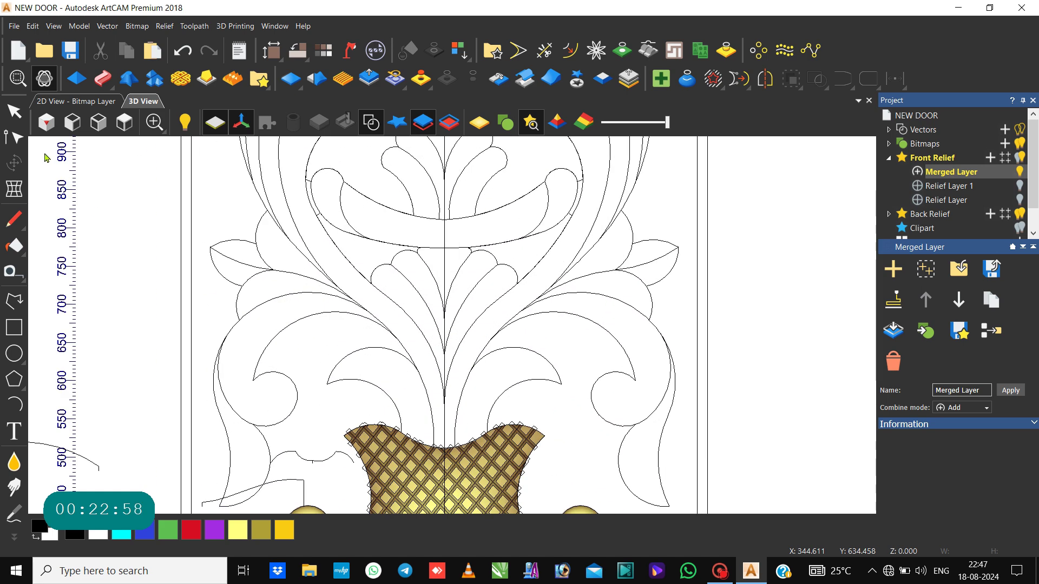
Step: Switch to object selection and add a new front relief layer above the merged layer
click(13, 112)
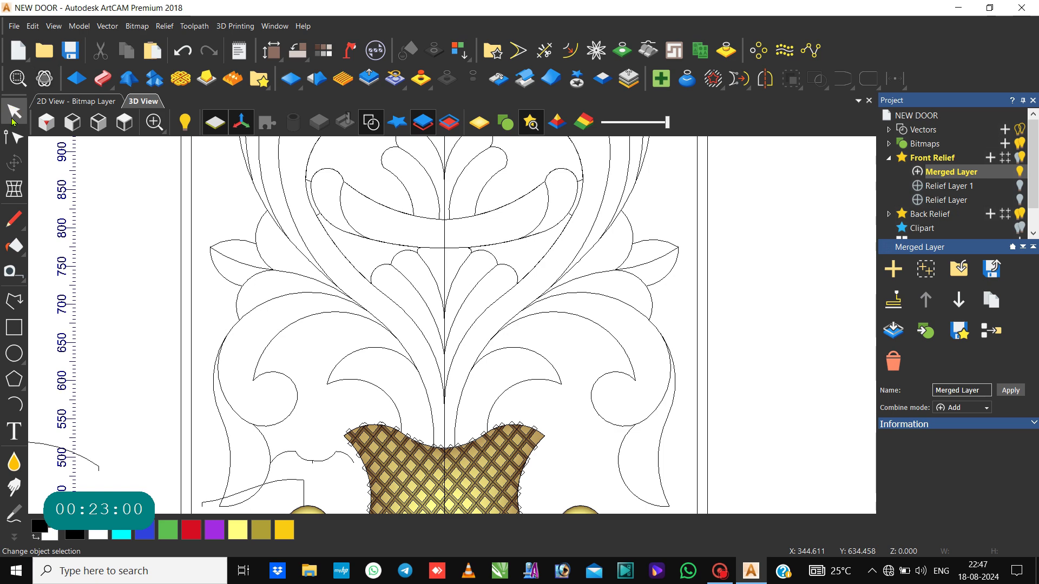
click(398, 390)
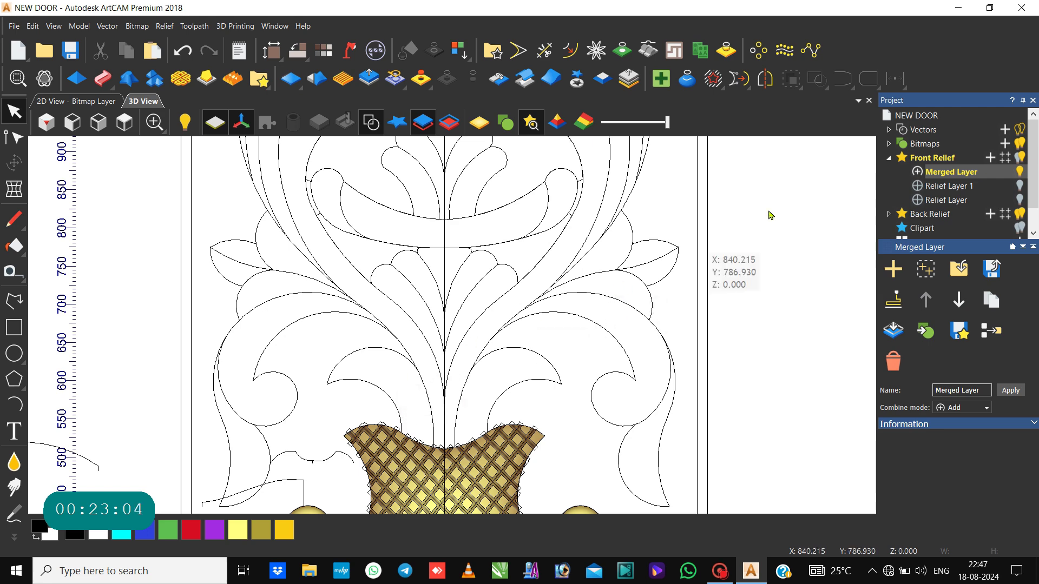
click(990, 158)
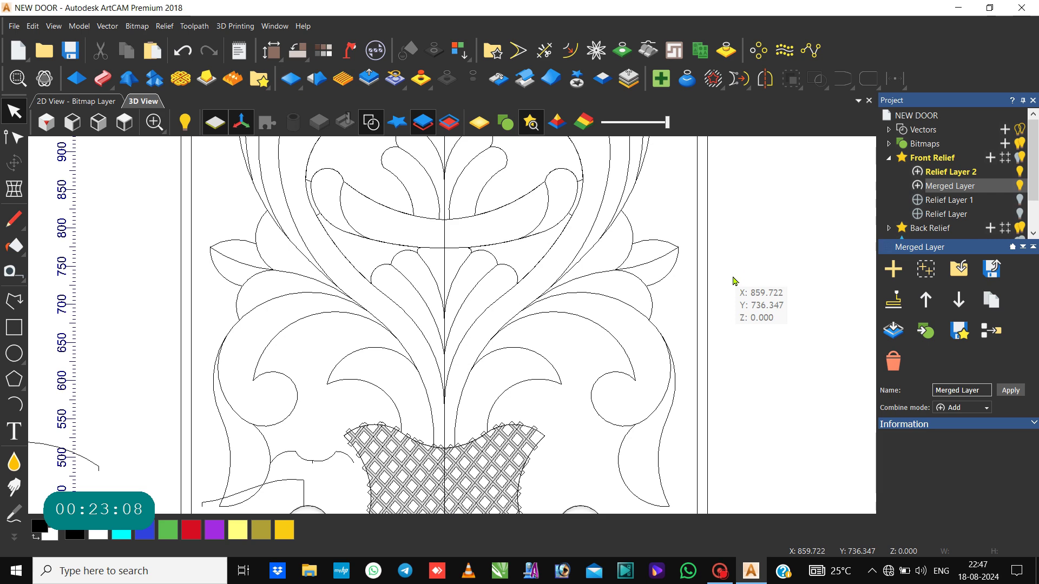
Step: Inspect the vase's lattice vectors by selecting the lattice outline and individual diamonds near the upper rim
click(523, 437)
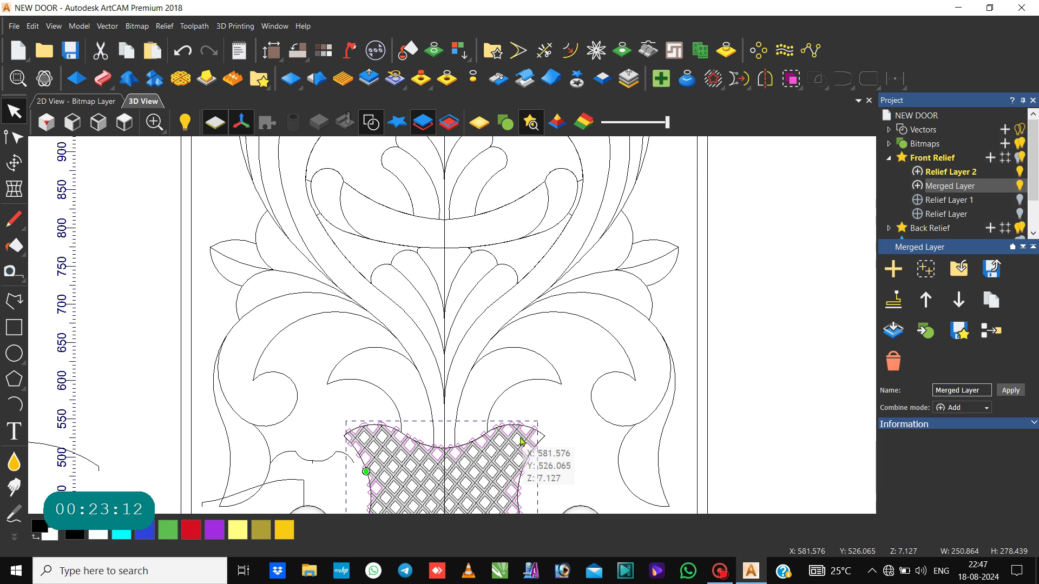
click(523, 441)
click(491, 452)
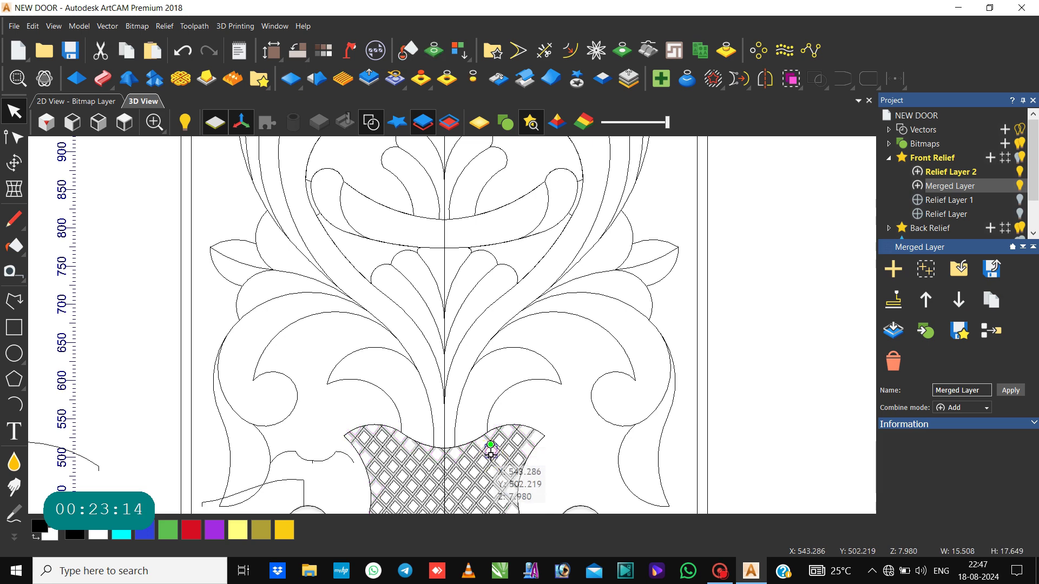
scroll(491, 454, up, 2)
scroll(479, 455, down, 1)
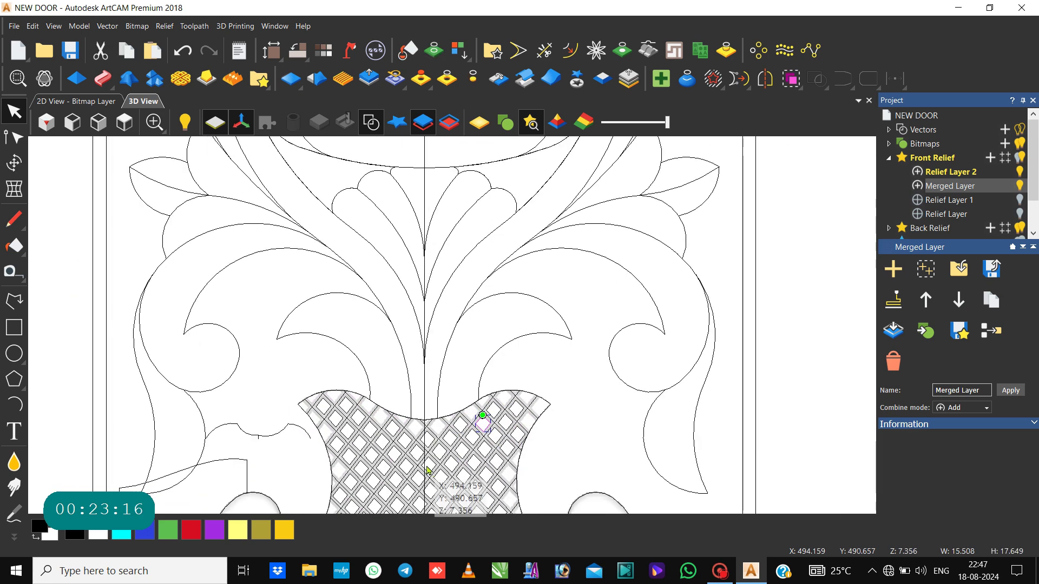
click(364, 428)
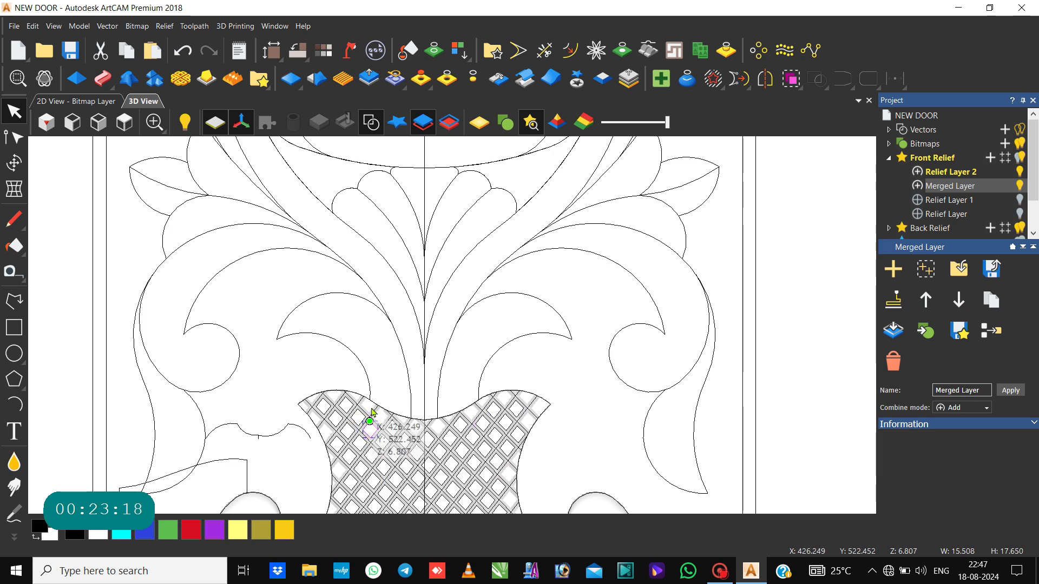
Step: Inspect the leaf and stem vectors rising from the vase by selecting them individually and tracing their extents
click(359, 295)
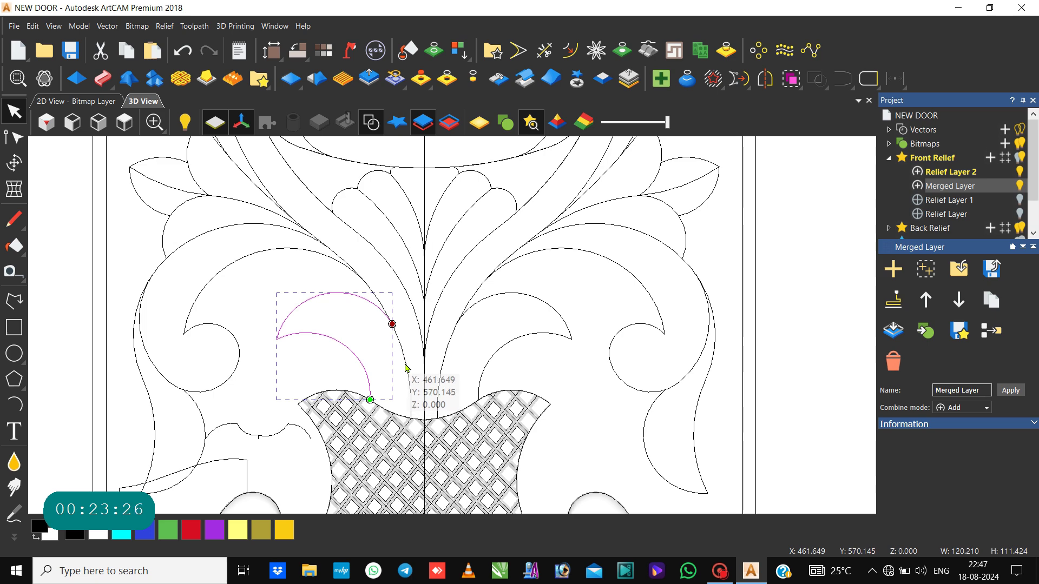
click(405, 364)
scroll(400, 314, down, 2)
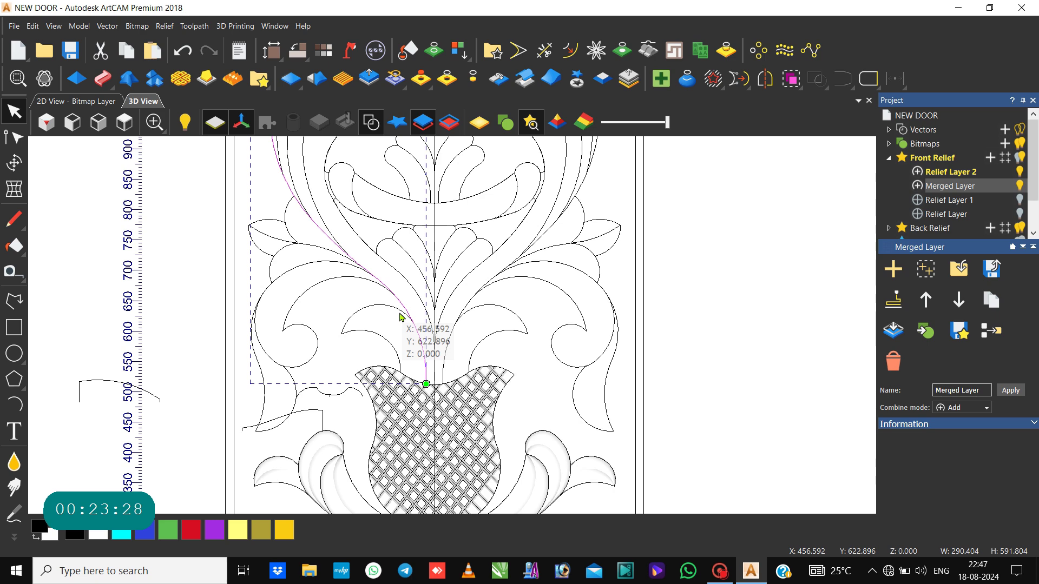
scroll(359, 239, down, 1)
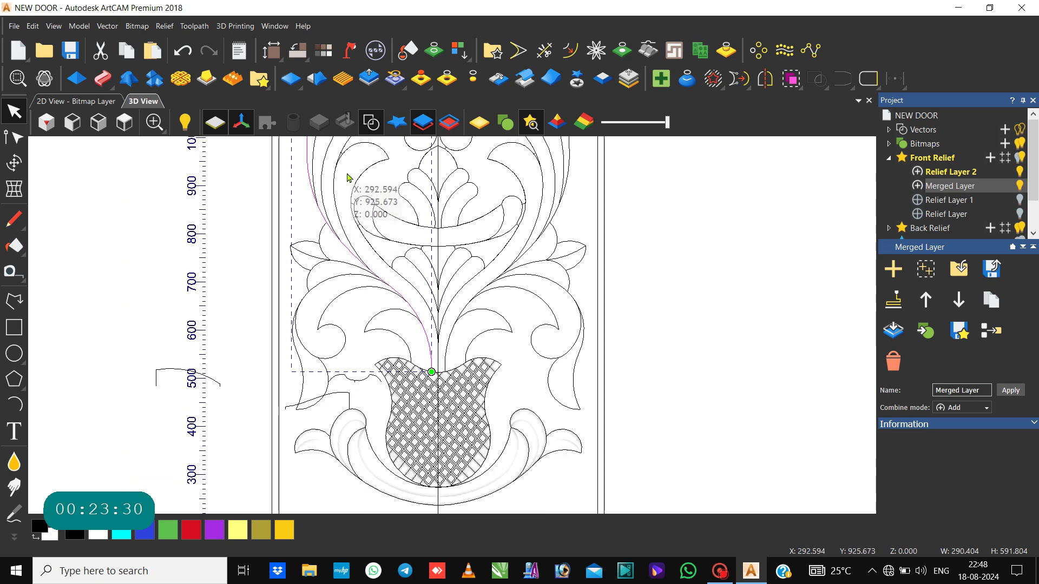
scroll(357, 198, down, 1)
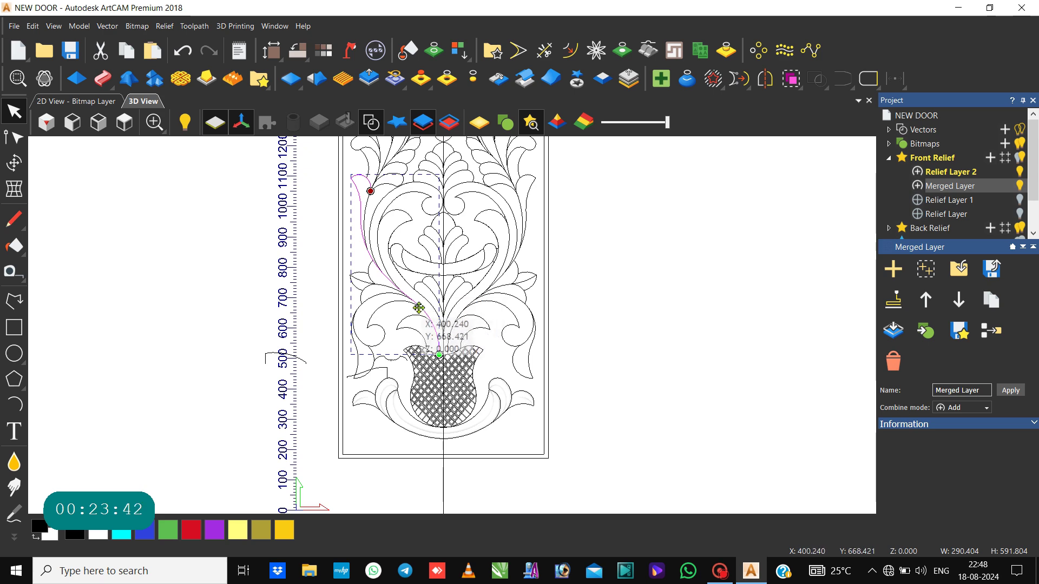
scroll(424, 308, up, 1)
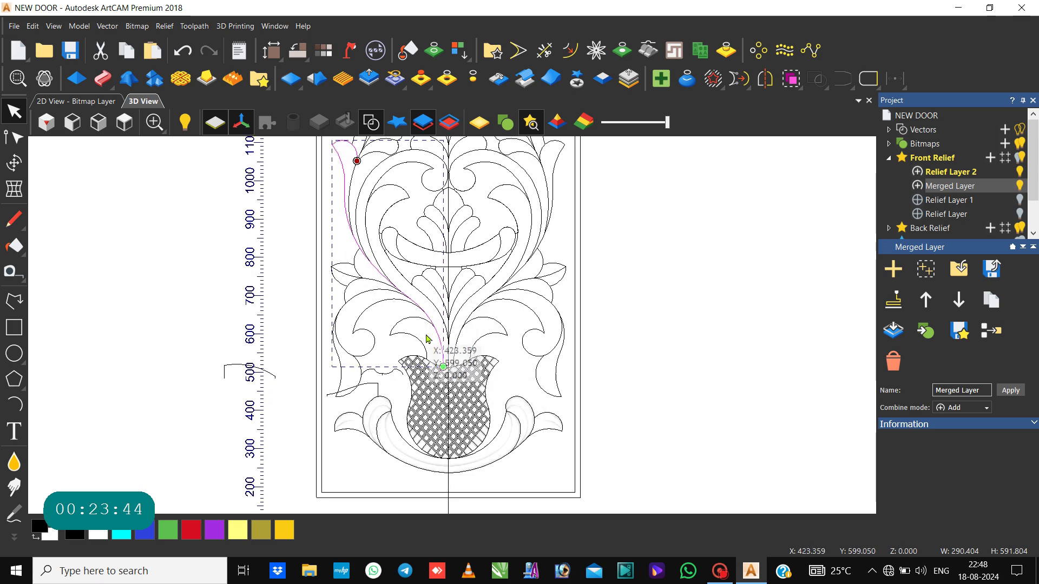
scroll(430, 319, up, 1)
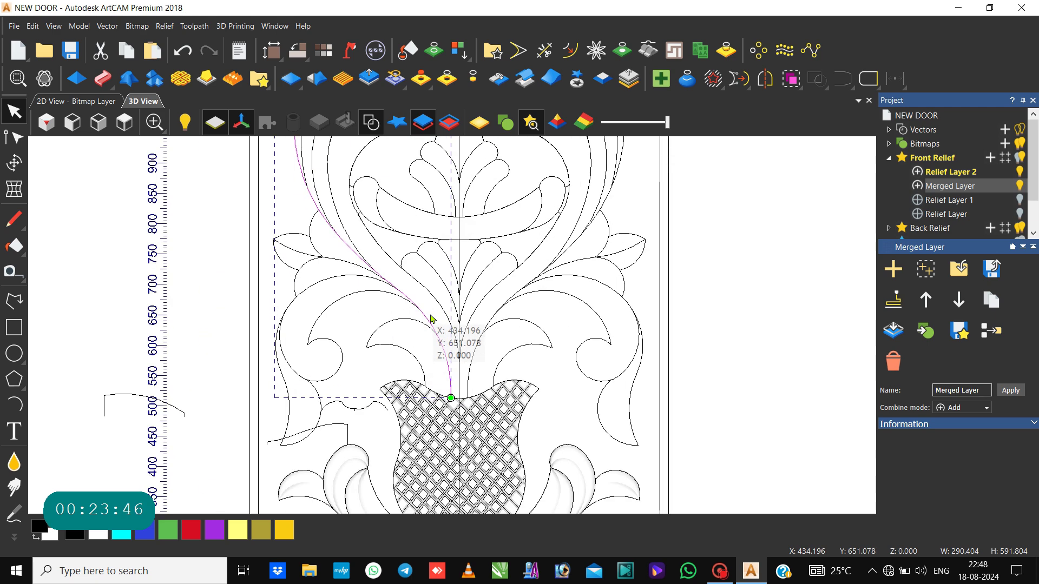
scroll(466, 355, up, 1)
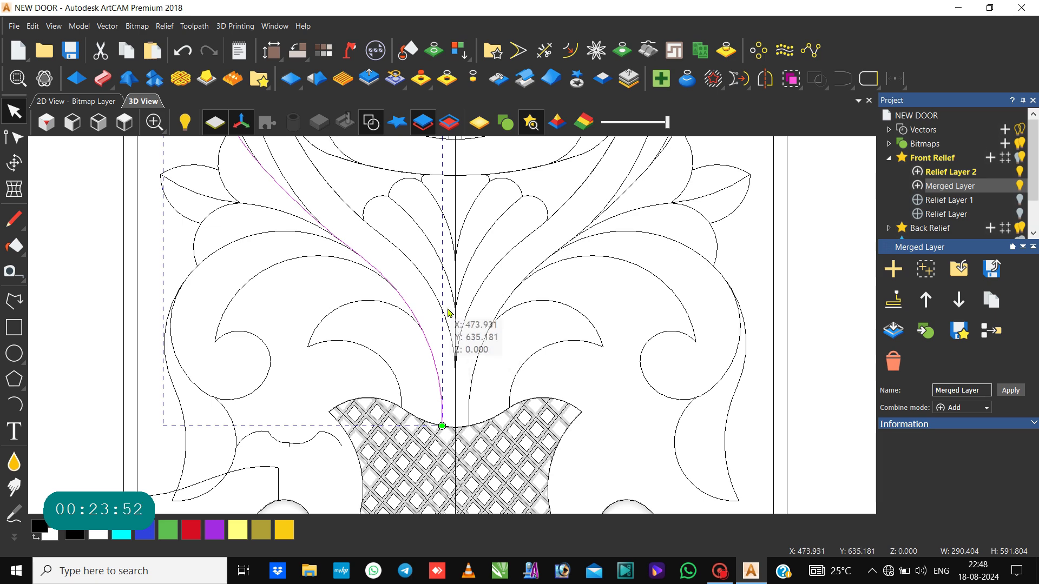
click(348, 205)
click(391, 246)
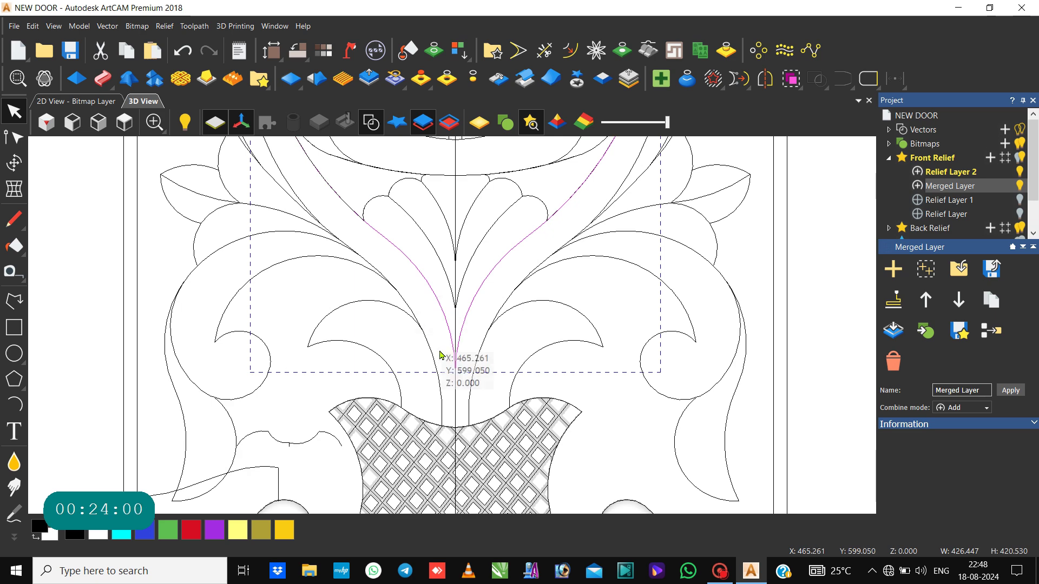
Step: Delete the long vertical centre line running through the stem and vase
click(456, 384)
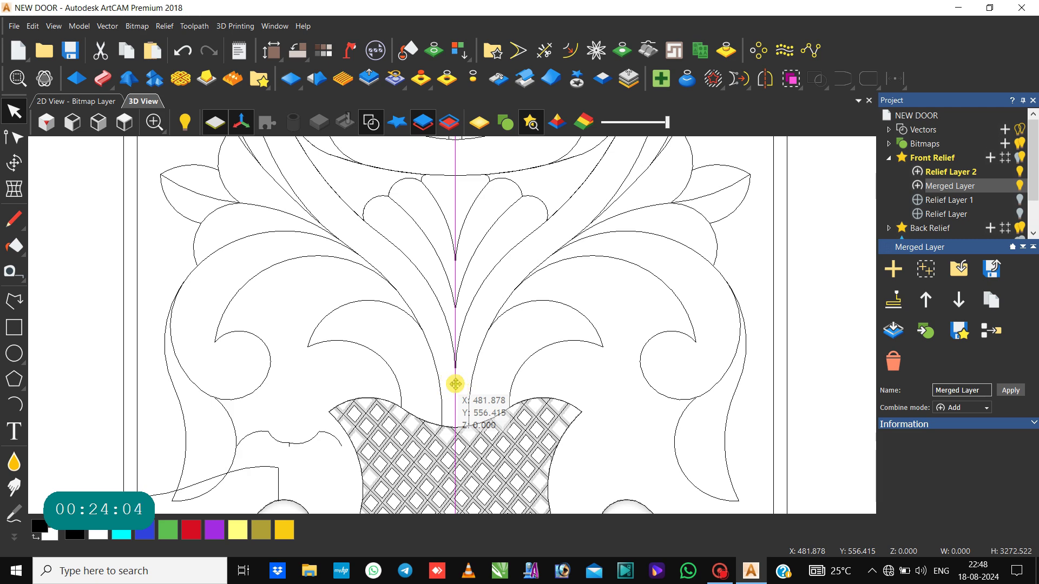
scroll(456, 384, down, 2)
key(Escape)
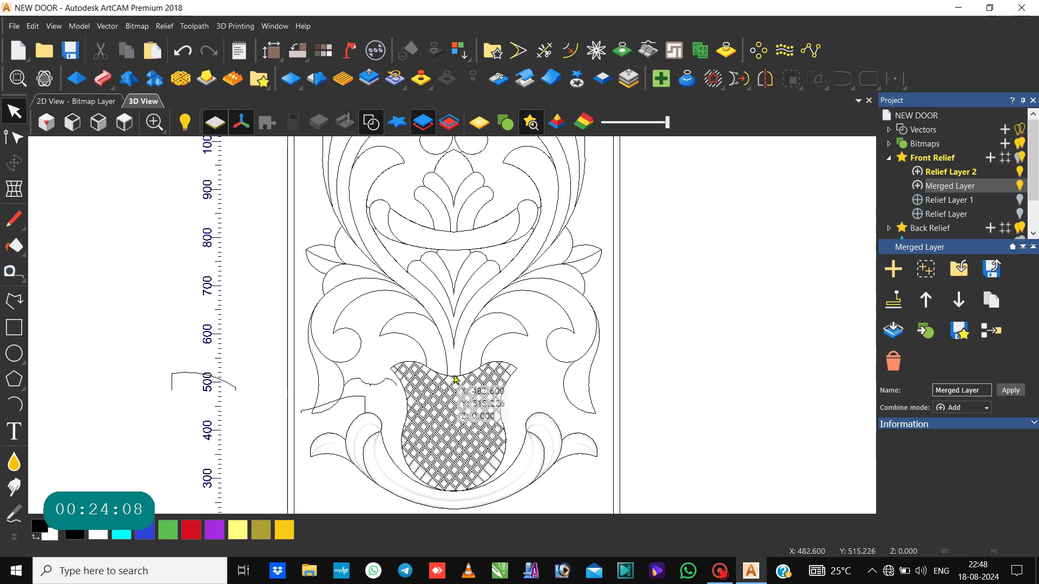
Step: Examine the nodes of the stem's inner V-shaped outline and the outer stem outline beside it in node editing
scroll(447, 340, up, 1)
scroll(458, 336, up, 1)
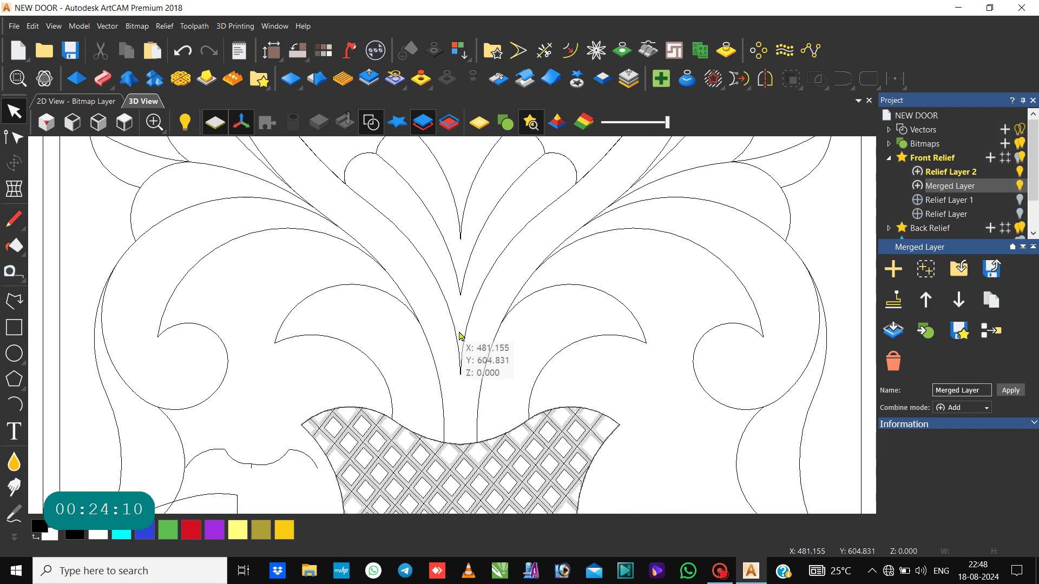
click(456, 339)
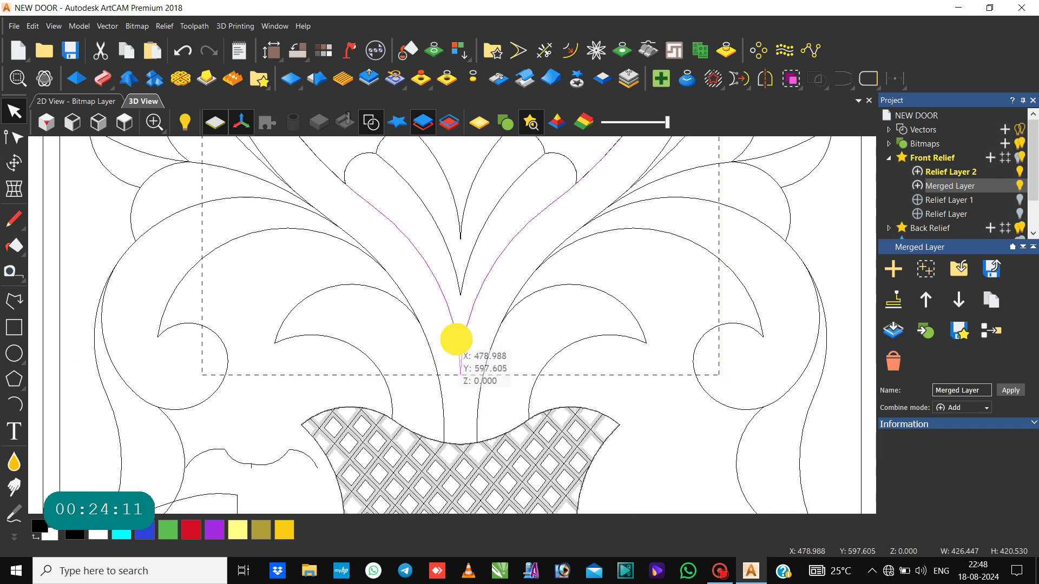
double_click(457, 339)
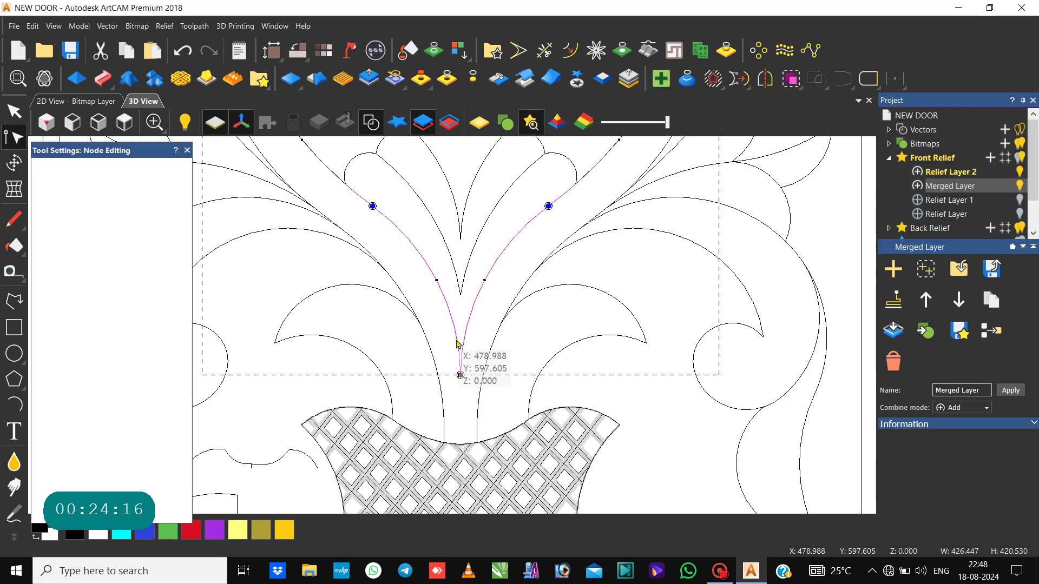
click(460, 375)
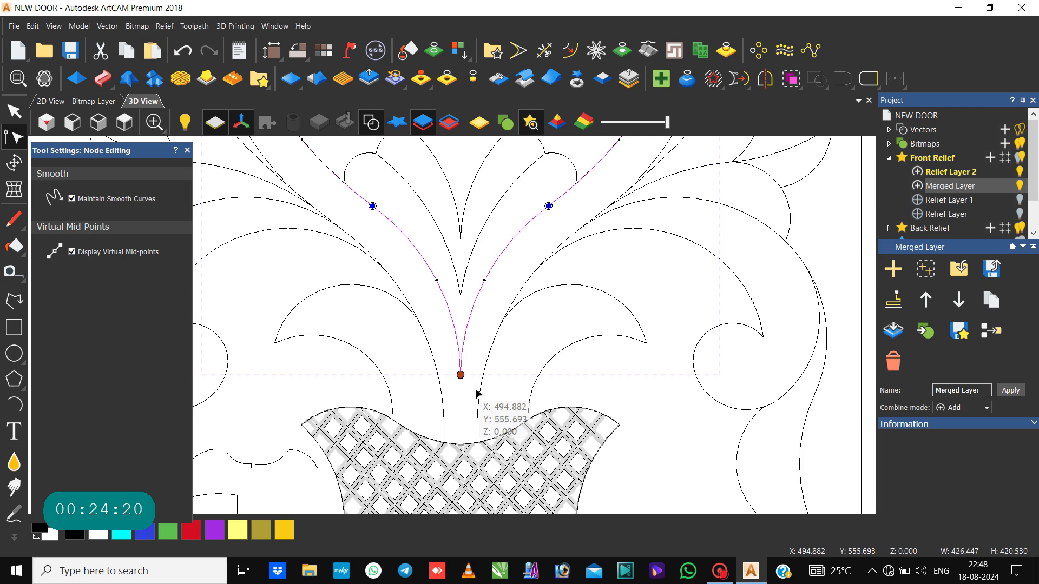
scroll(468, 376, up, 1)
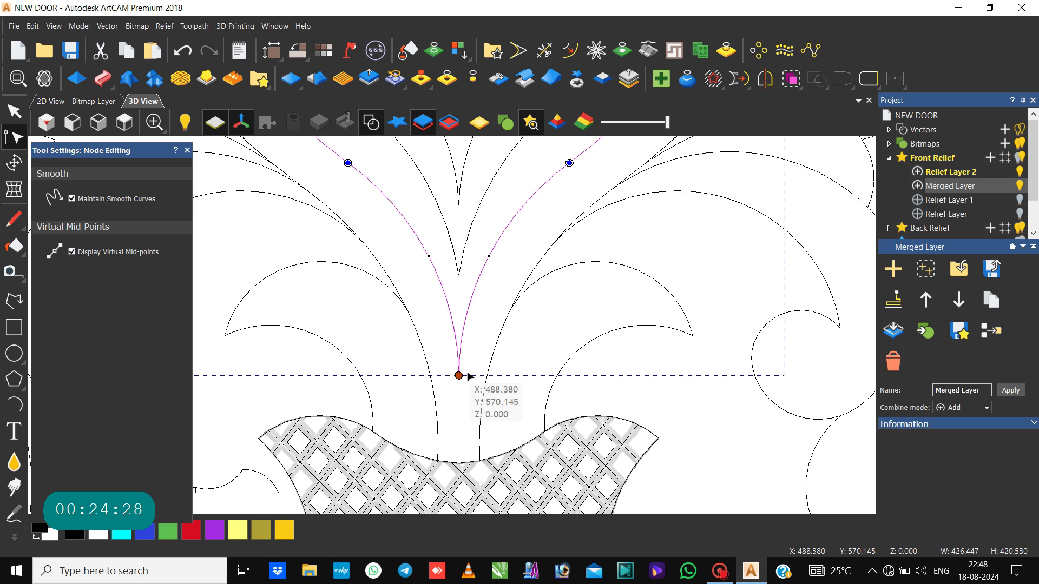
scroll(460, 374, down, 1)
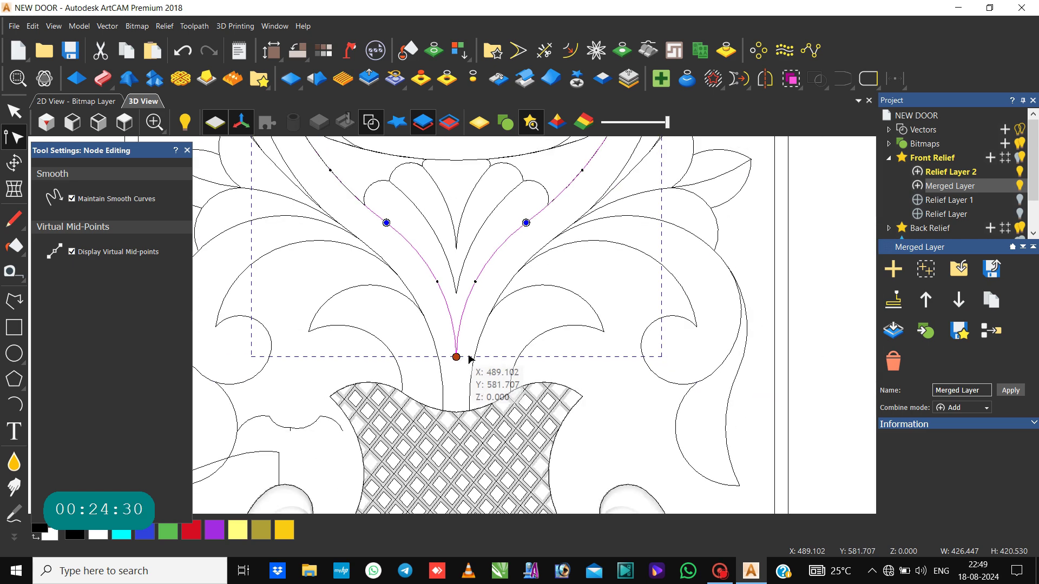
click(483, 331)
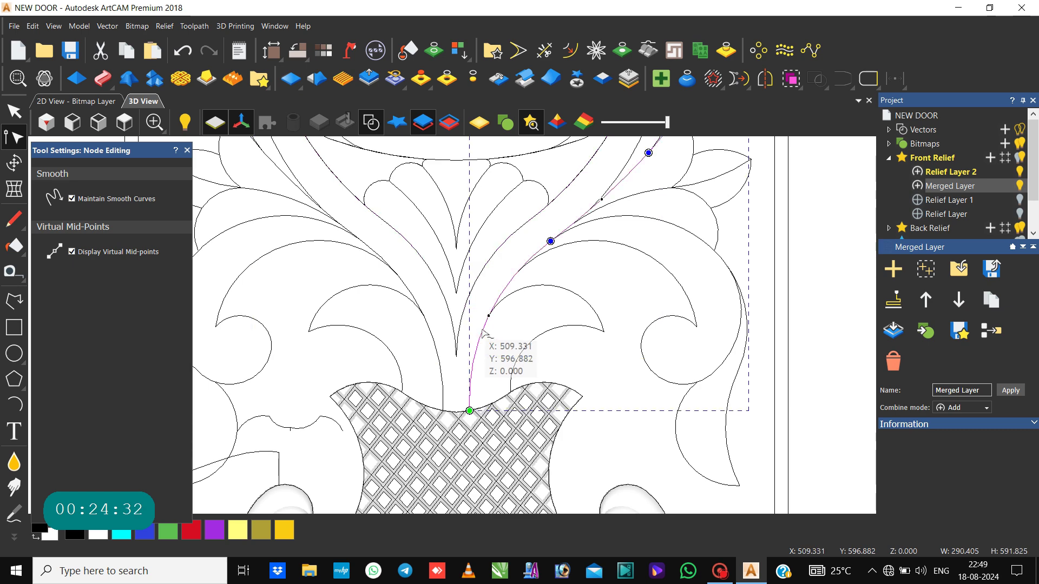
scroll(471, 327, down, 1)
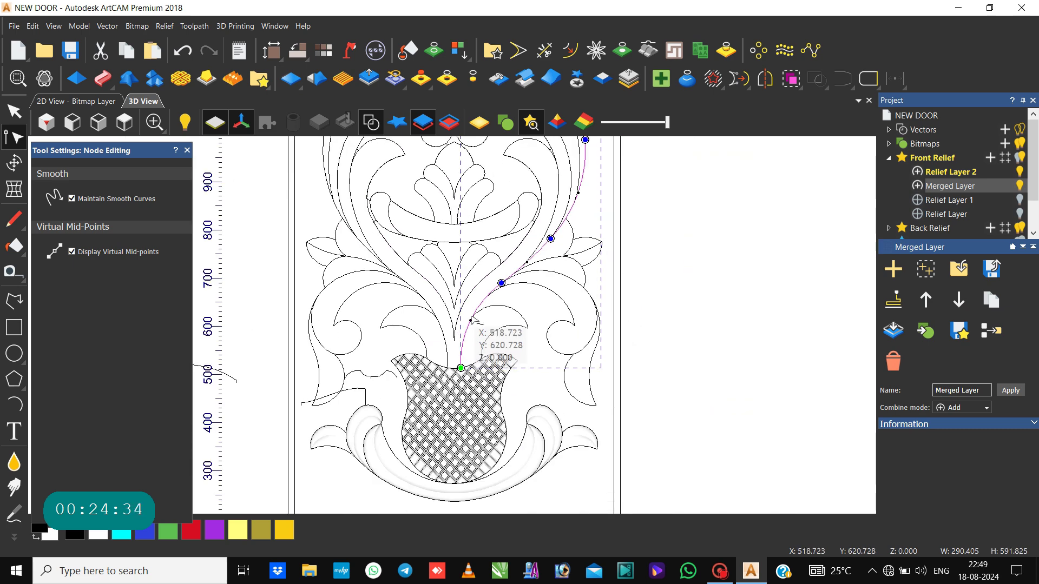
click(463, 310)
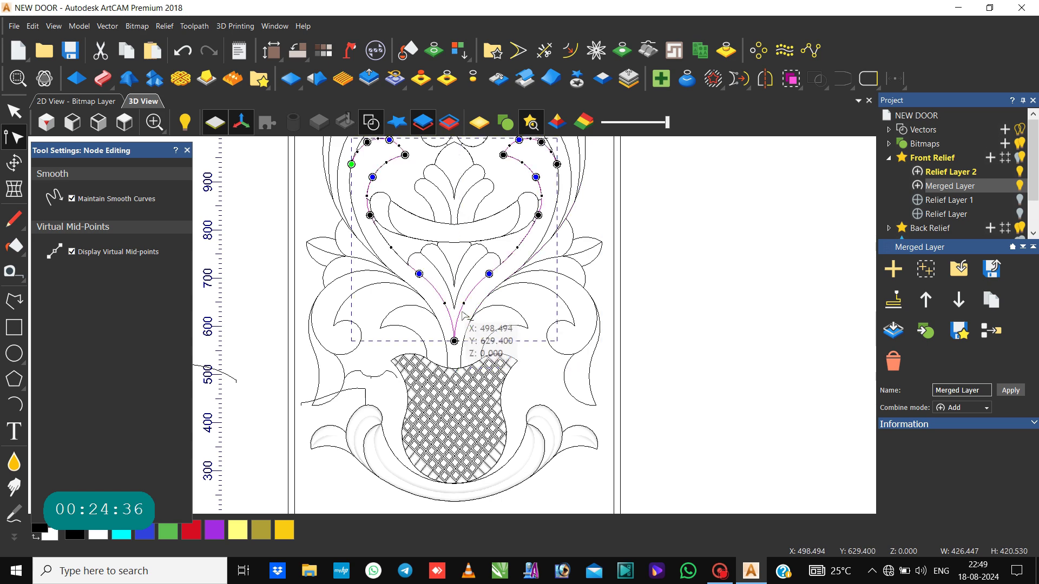
Step: Try moving the lowest node of the inner V-shaped stem outline straight down towards the vase rim in small nudges
scroll(464, 315, down, 1)
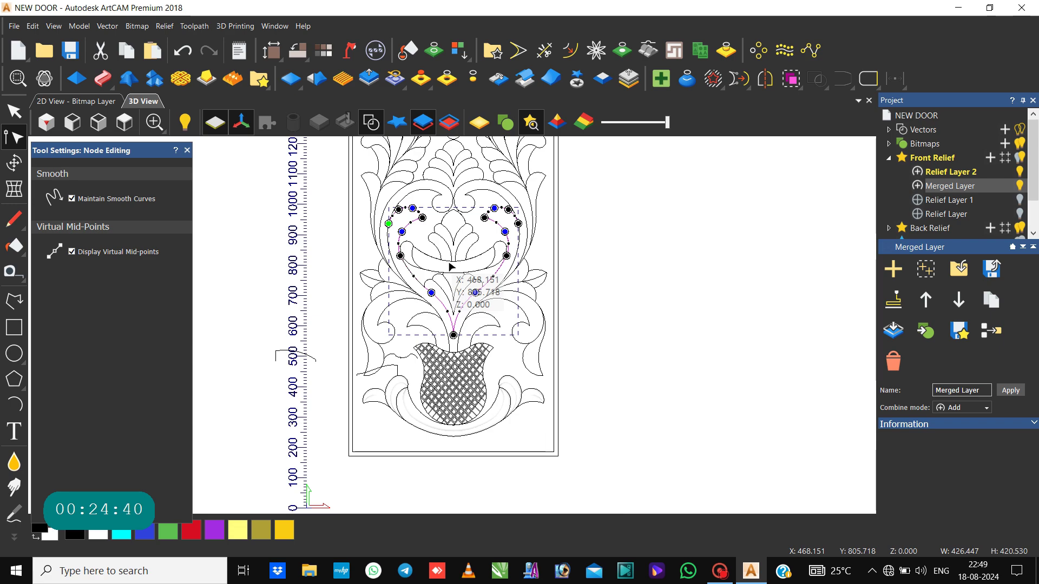
scroll(456, 351, up, 2)
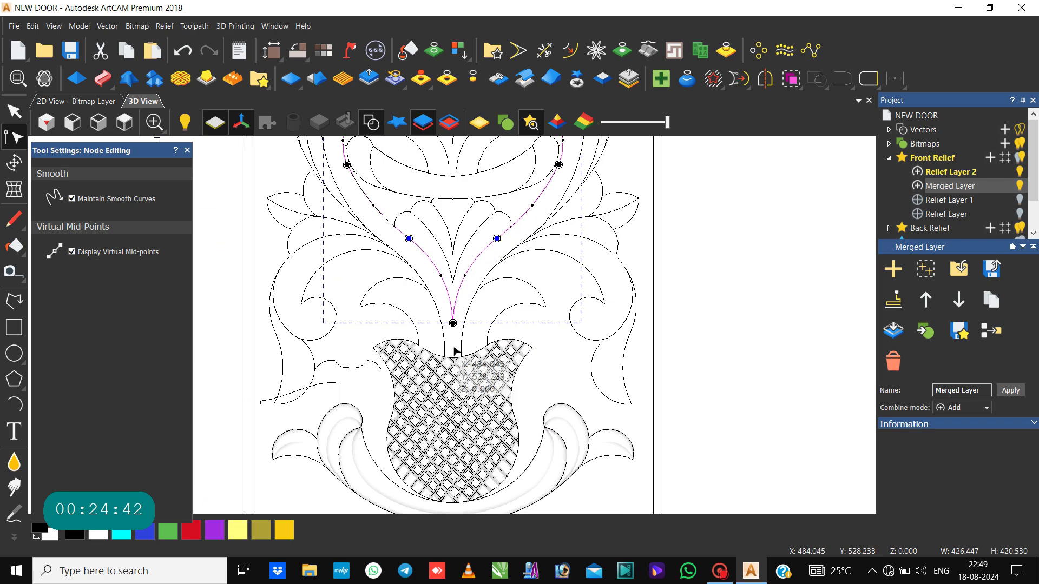
scroll(453, 298, up, 2)
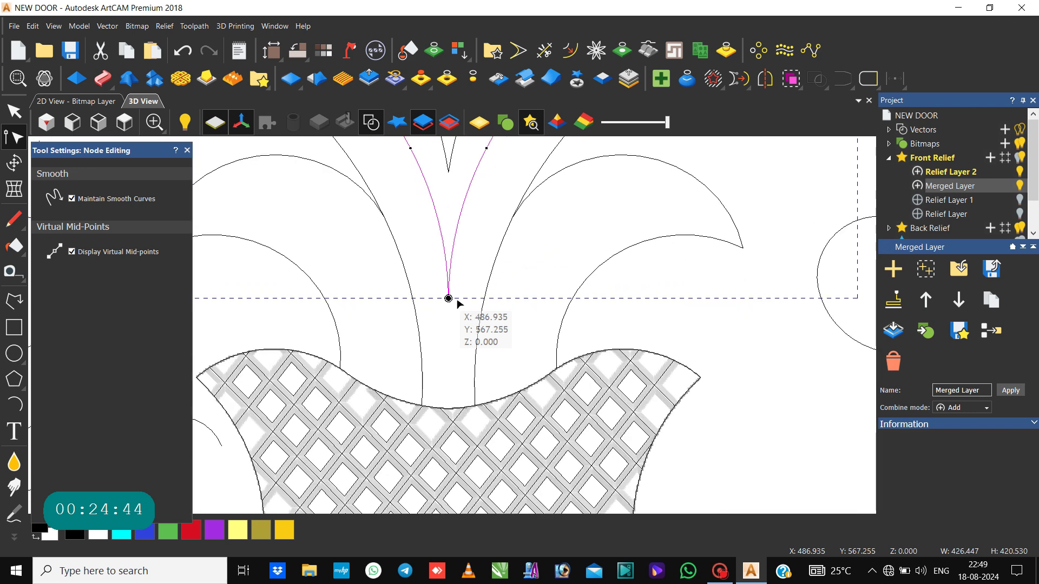
click(449, 298)
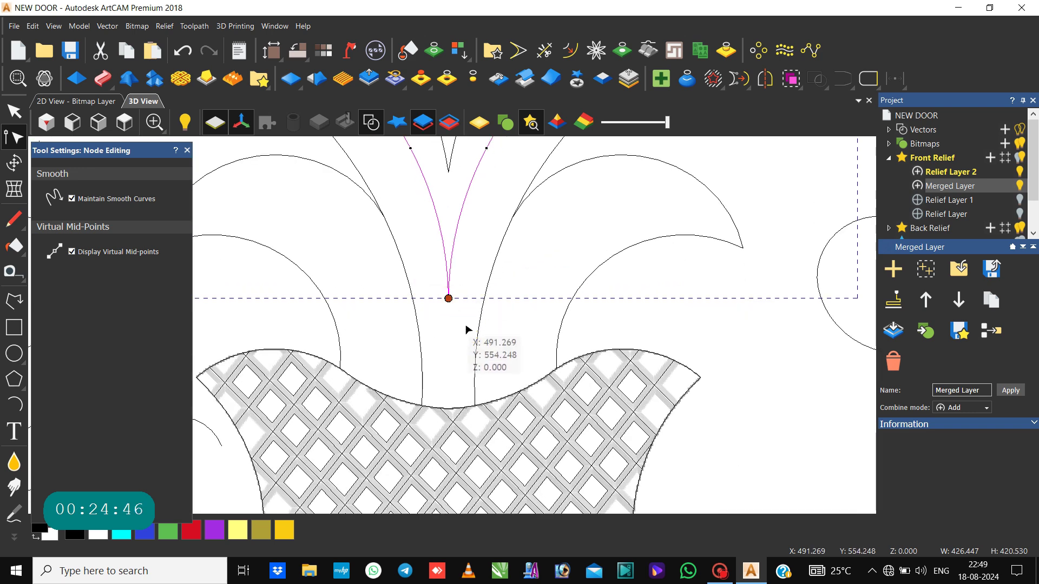
key(Down)
key(Down)
key(Down)
key(Down)
key(Down)
key(Down)
key(Down)
key(Down)
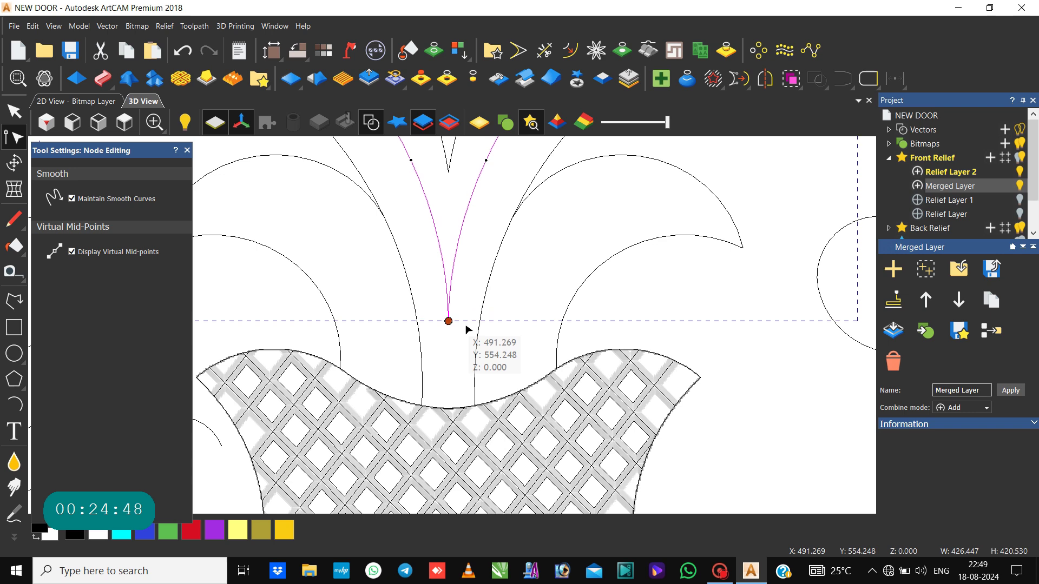
key(Down)
key(Down)
key(Down)
key(Down)
key(Down)
key(Down)
key(Down)
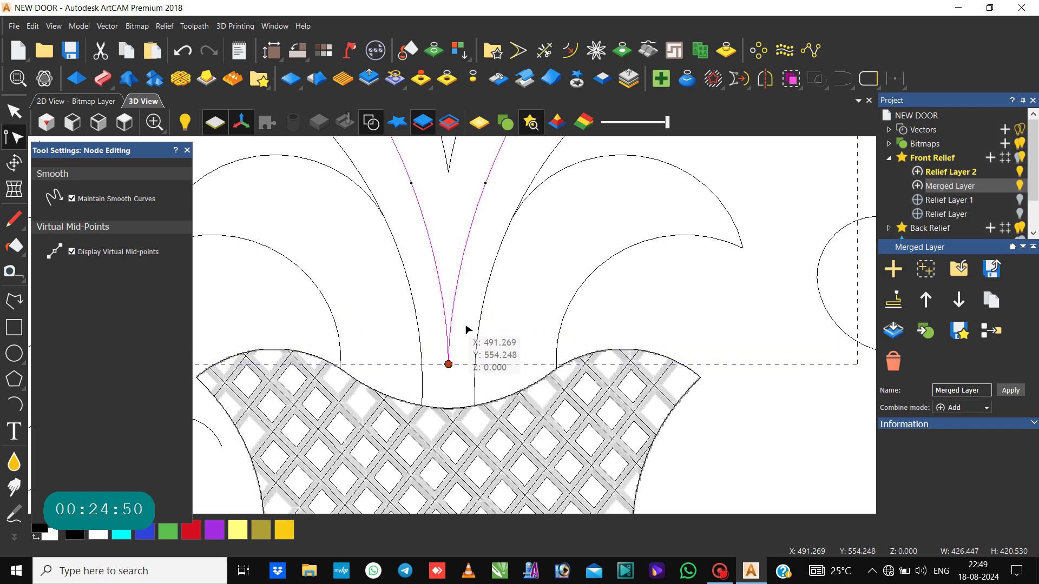
Step: Try nudging the inner stem outline's lowest node back up, slightly above its original position
key(Up)
key(Up)
key(Up)
key(Up)
key(Up)
key(Up)
key(Up)
key(Up)
key(Up)
key(Up)
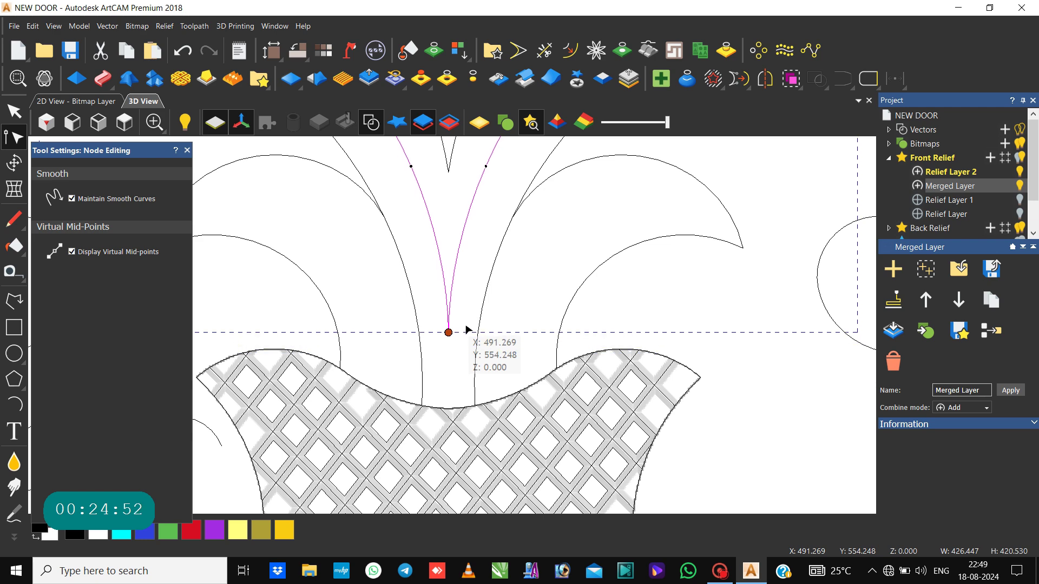
key(Up)
key(Up)
key(Up)
key(Up)
key(Up)
key(Up)
key(Up)
key(Up)
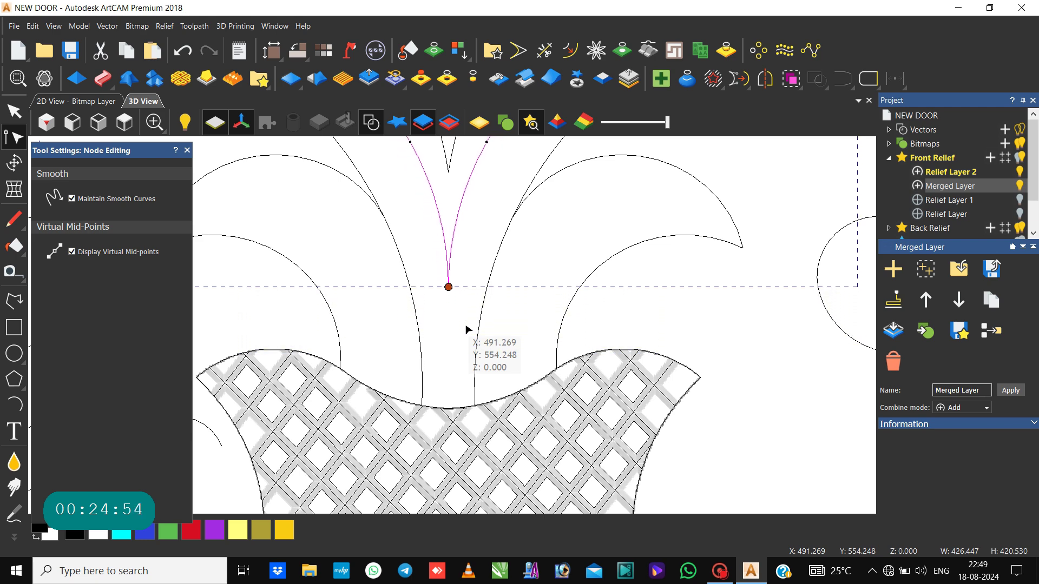
scroll(452, 292, down, 3)
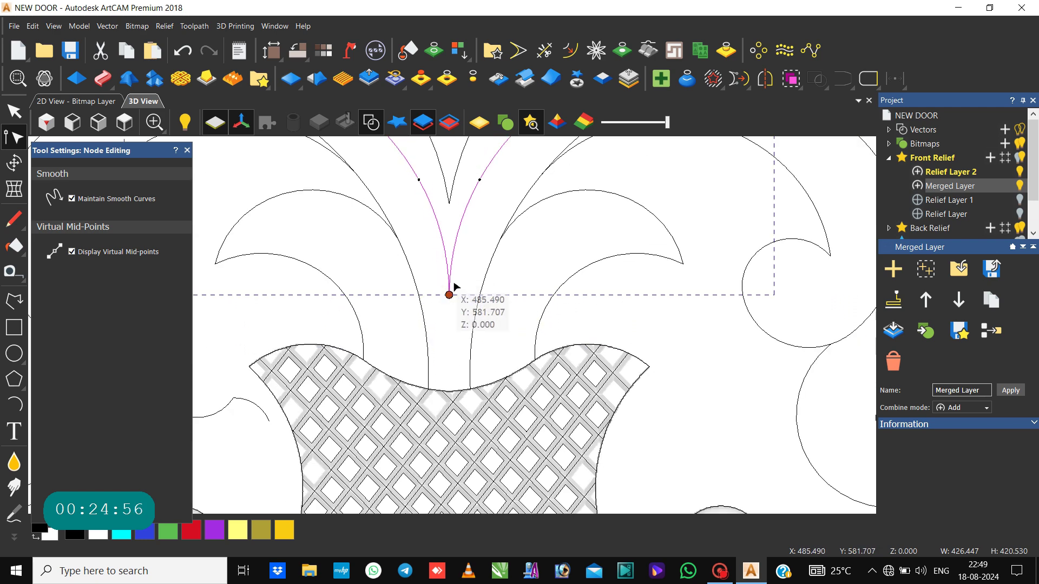
scroll(454, 286, down, 1)
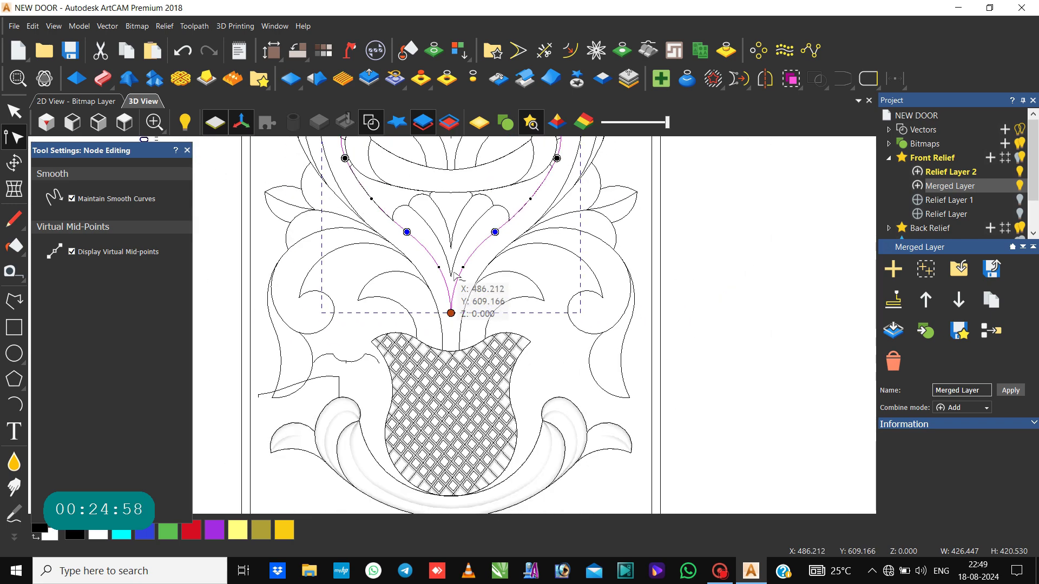
Step: Undo the upward nudges of the inner stem outline's lowest node one by one
key(ctrl+z)
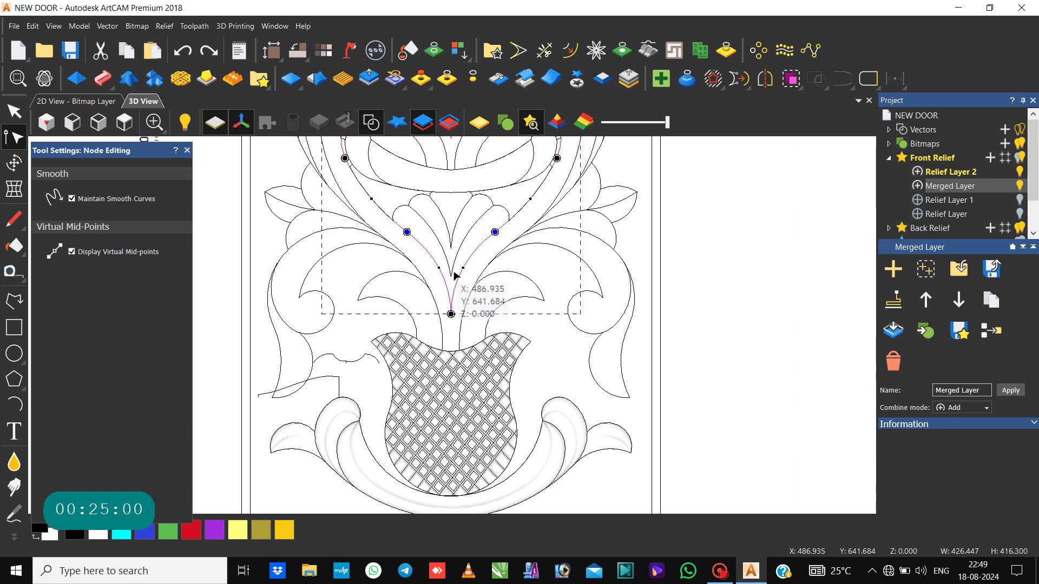
key(ctrl+z)
key(ctrl+z)
key(ctrl+z)
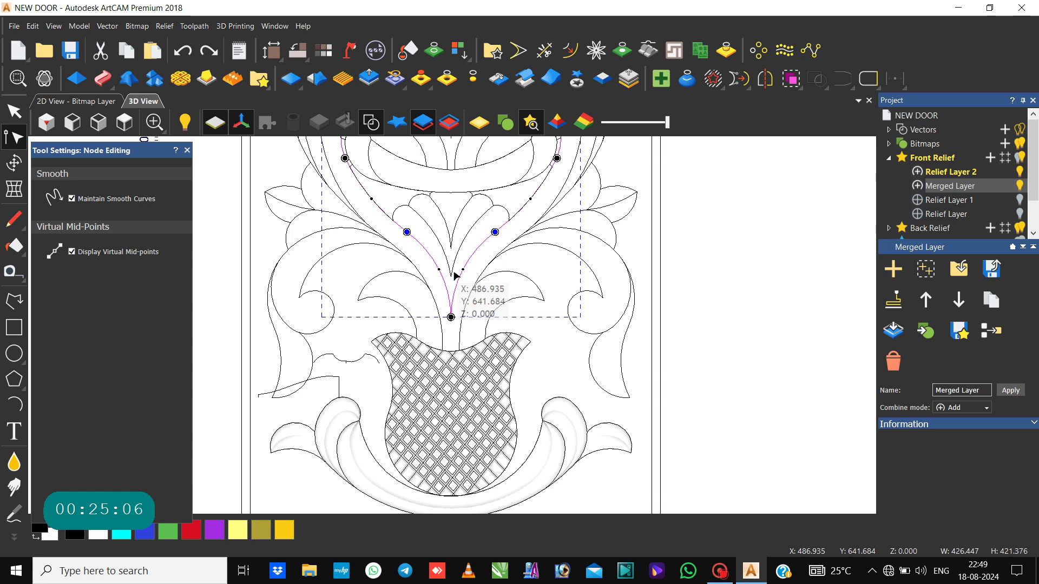
key(Down)
key(Down)
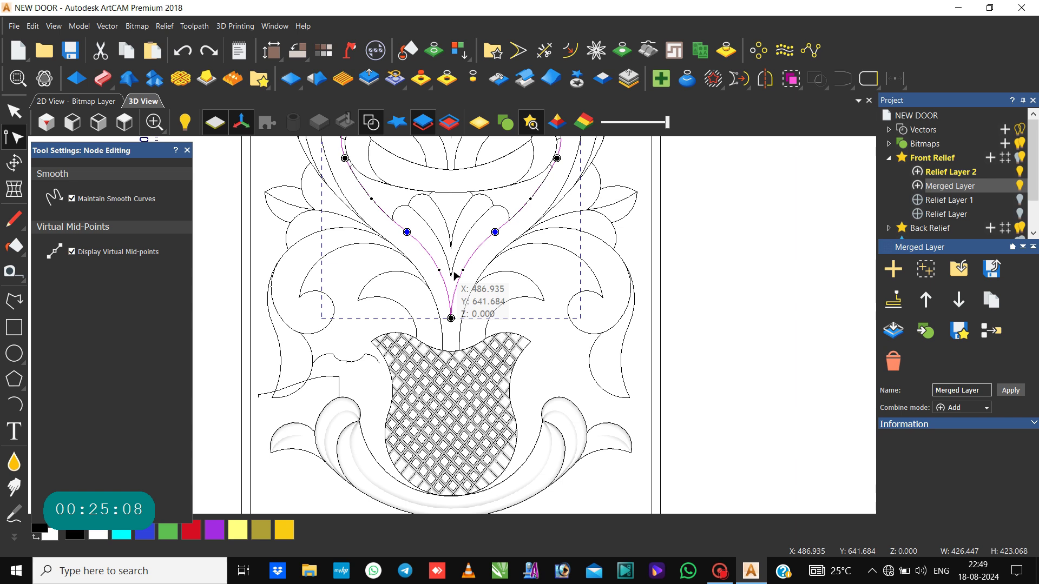
key(Down)
key(Down)
key(Down)
key(Down)
key(Down)
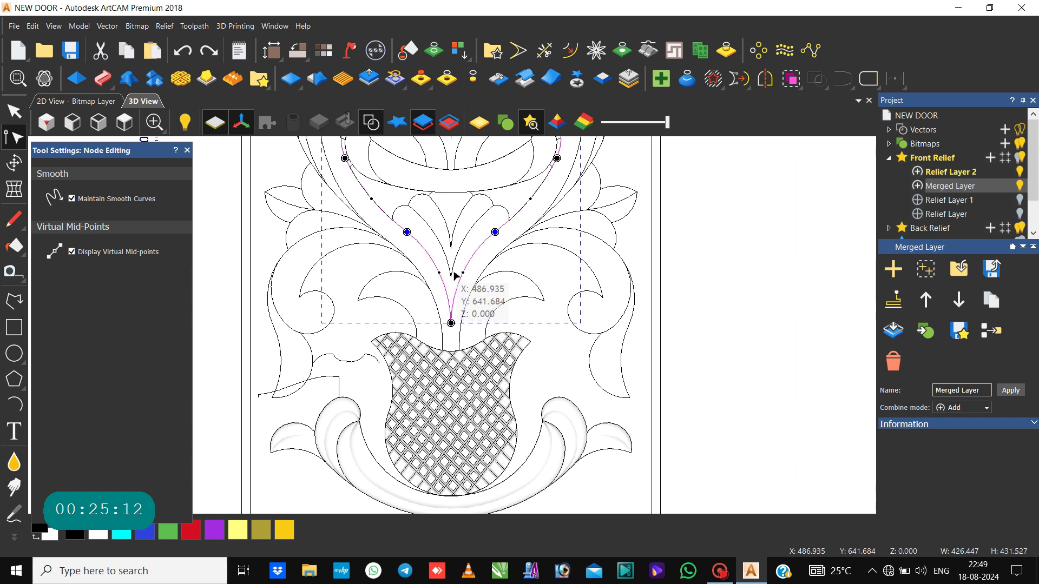
key(Down)
key(Down)
key(Down)
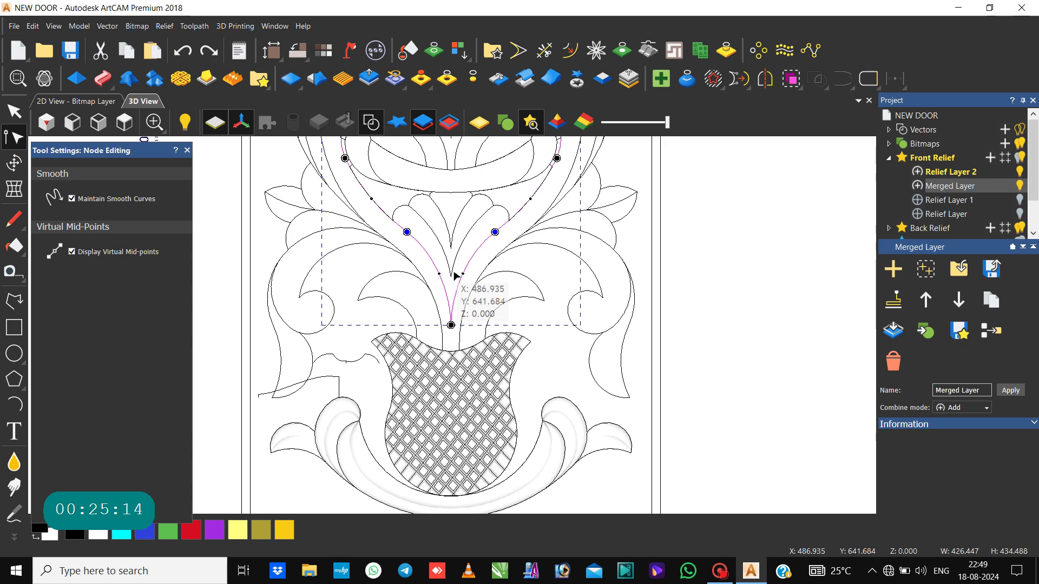
key(Down)
key(Down)
key(Down)
key(Down)
key(Down)
key(Down)
key(Down)
key(Down)
key(Down)
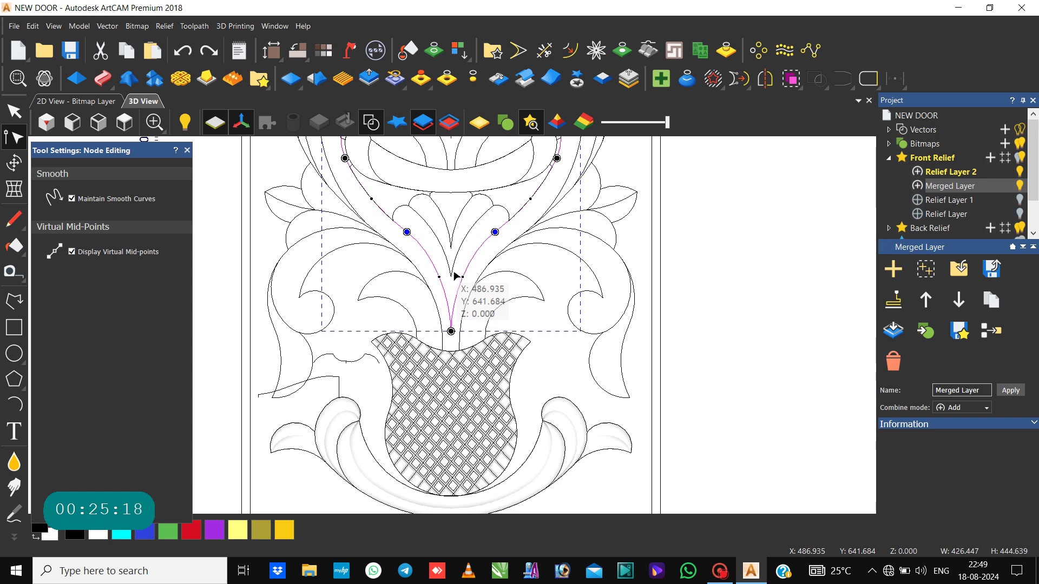
key(Down)
key(Down)
key(Down)
key(Down)
key(Down)
key(Down)
key(Down)
key(Down)
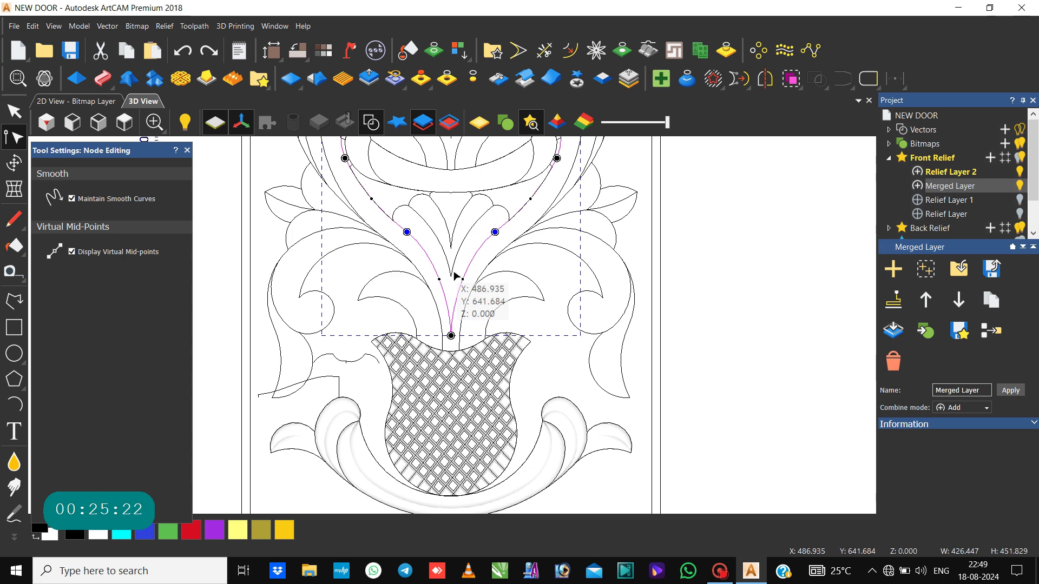
Step: Undo the remaining node nudges and earlier edits back past the layer merge, and redo as far as the centre line's deletion and first nudge
key(ctrl+z)
key(ctrl+z)
key(ctrl+z)
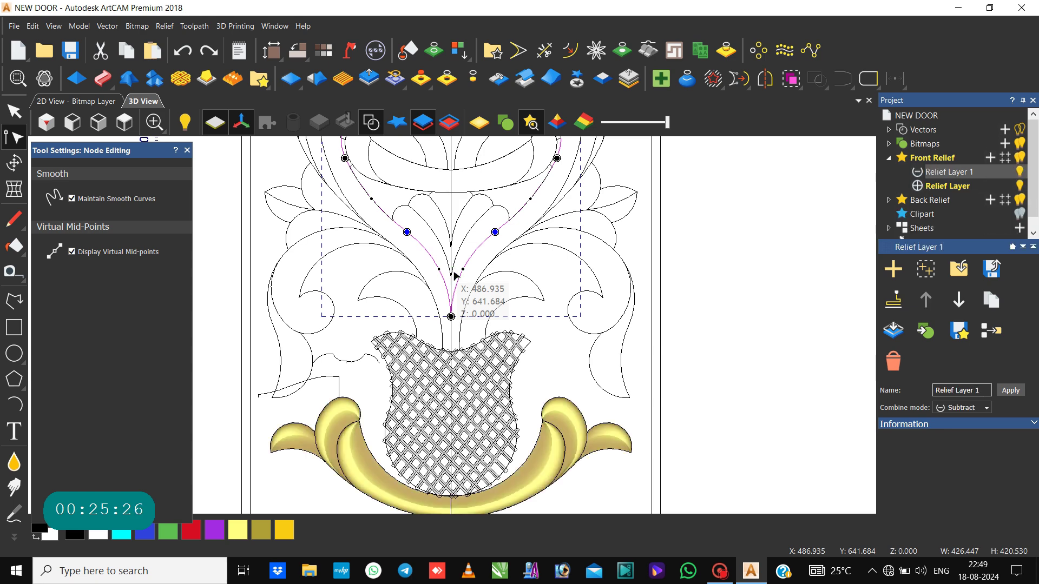
key(ctrl+y)
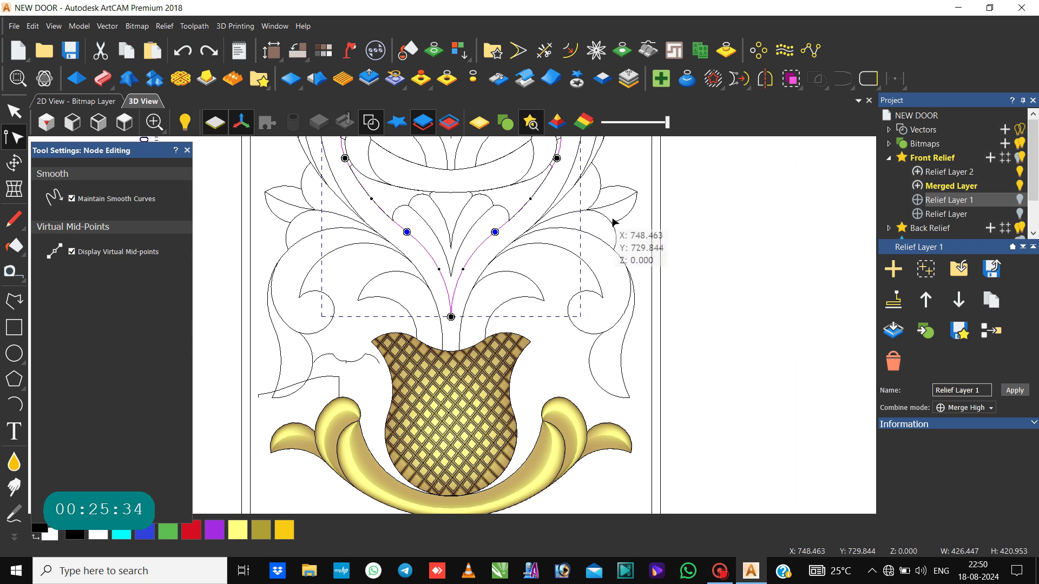
Step: Redo several downward nudges of the inner stem outline's lowest node
key(Down)
key(Down)
key(Down)
key(Down)
key(Down)
key(Down)
key(Down)
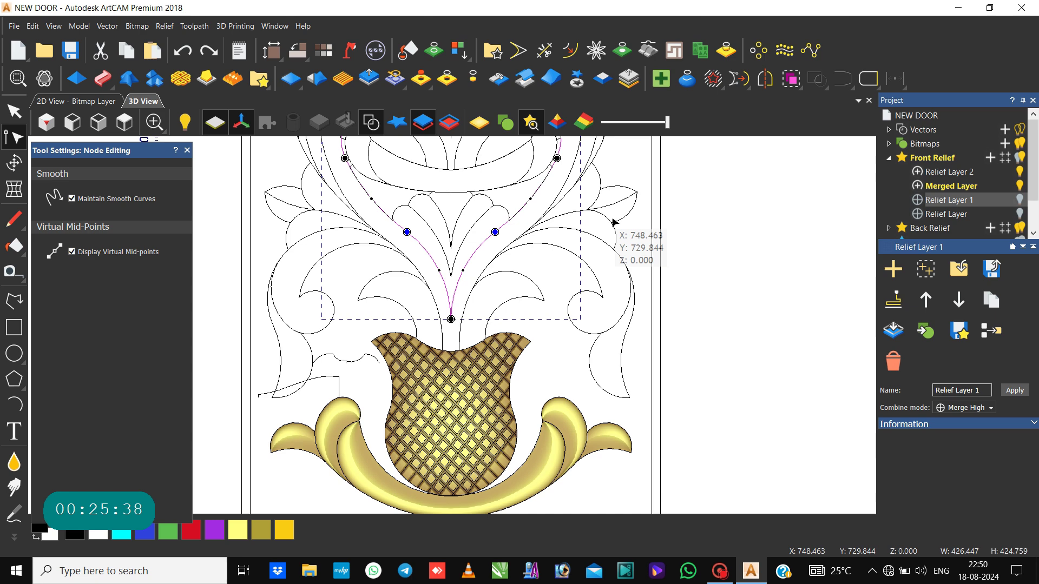
key(Down)
key(Down)
key(Down)
key(Down)
key(Up)
key(Up)
key(Up)
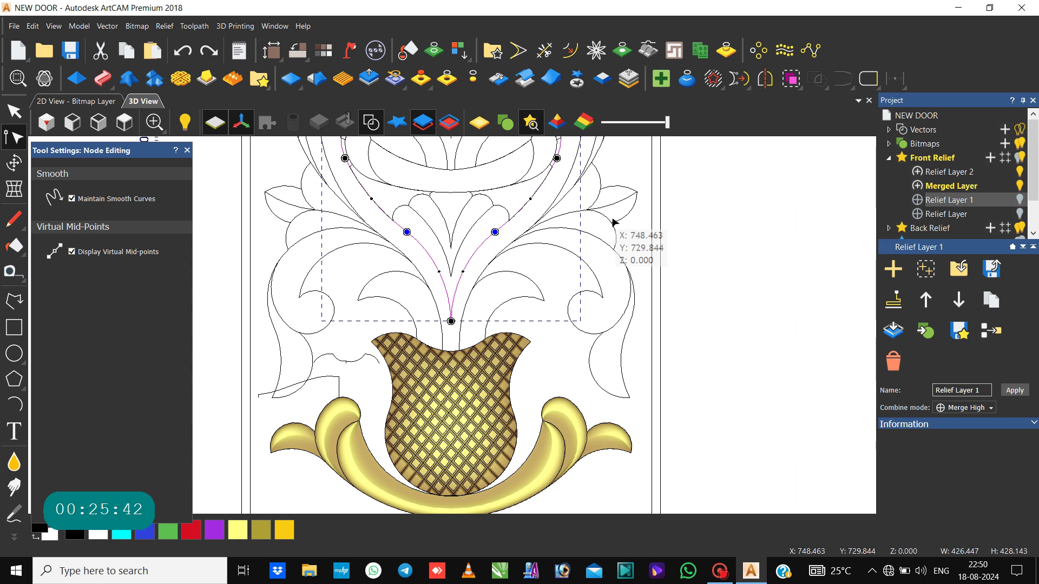
Step: Undo the restored node nudges and the deletion of the vertical centre line, and leave node editing with nothing selected
key(Up)
key(Up)
key(Up)
key(Up)
click(613, 221)
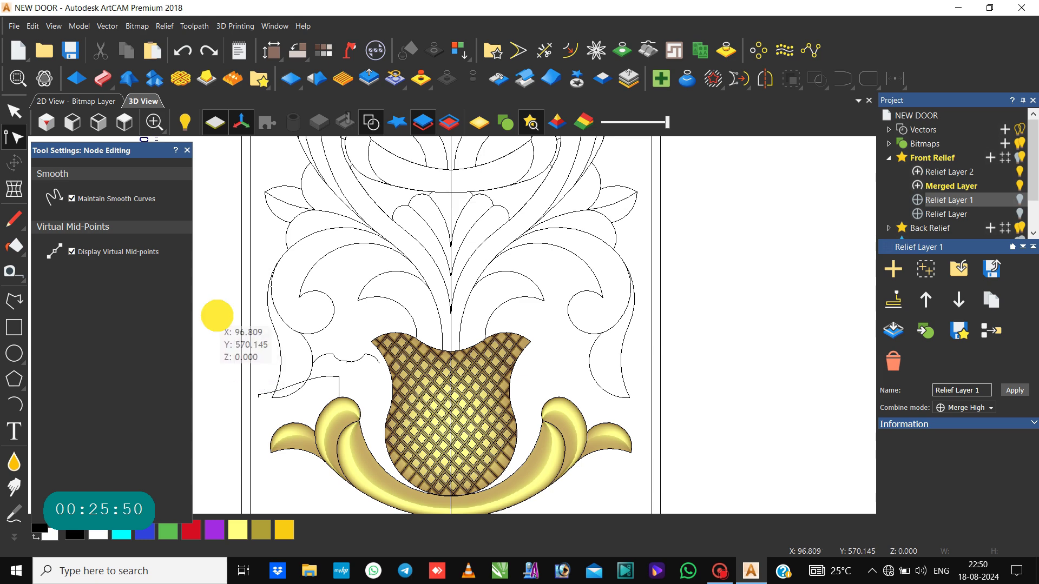
key(Escape)
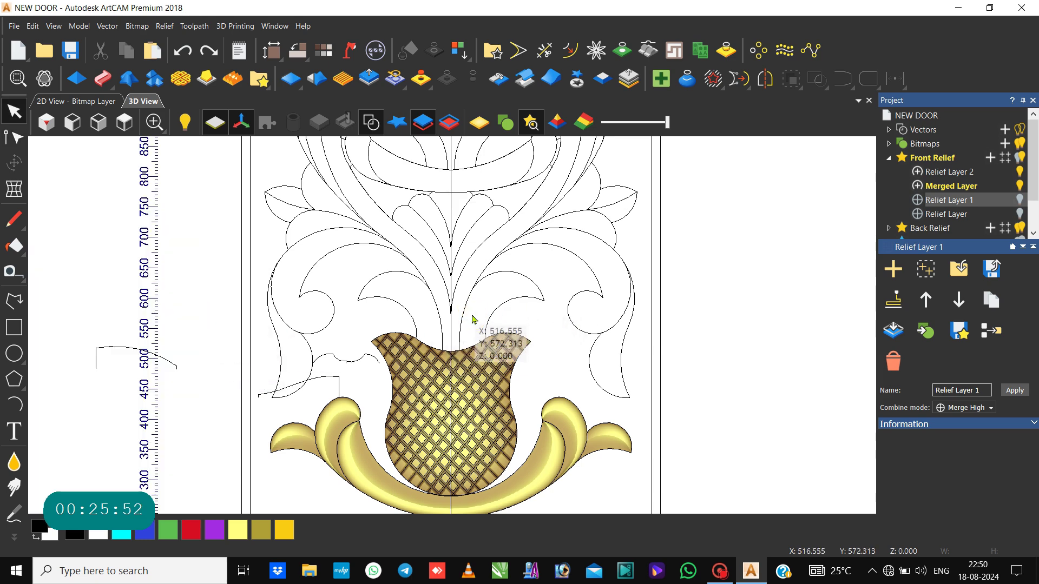
Step: Split the inner stem outline into separate left and right curves at its lowest node
scroll(463, 324, up, 2)
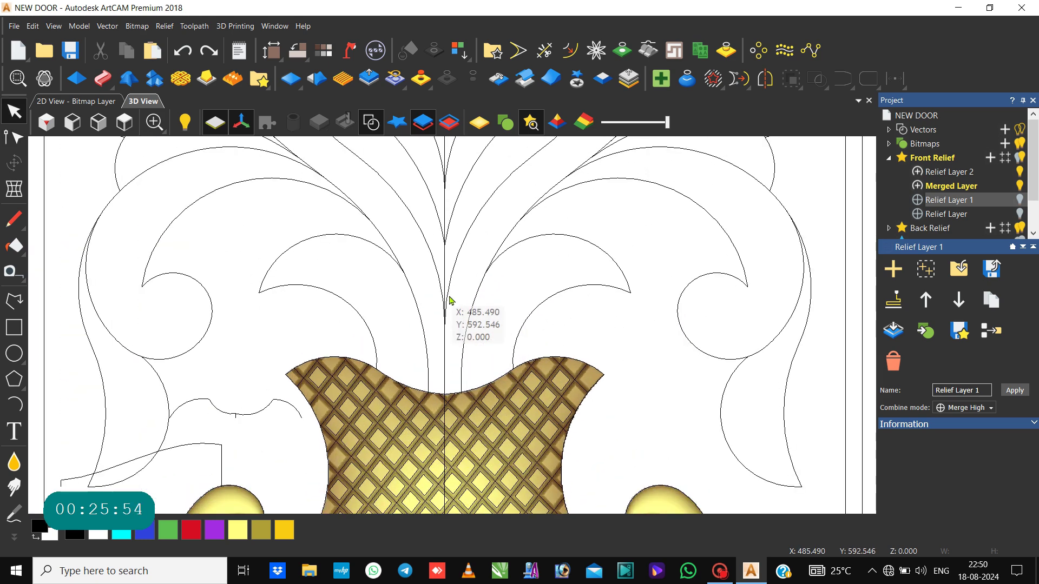
click(449, 301)
scroll(450, 295, up, 2)
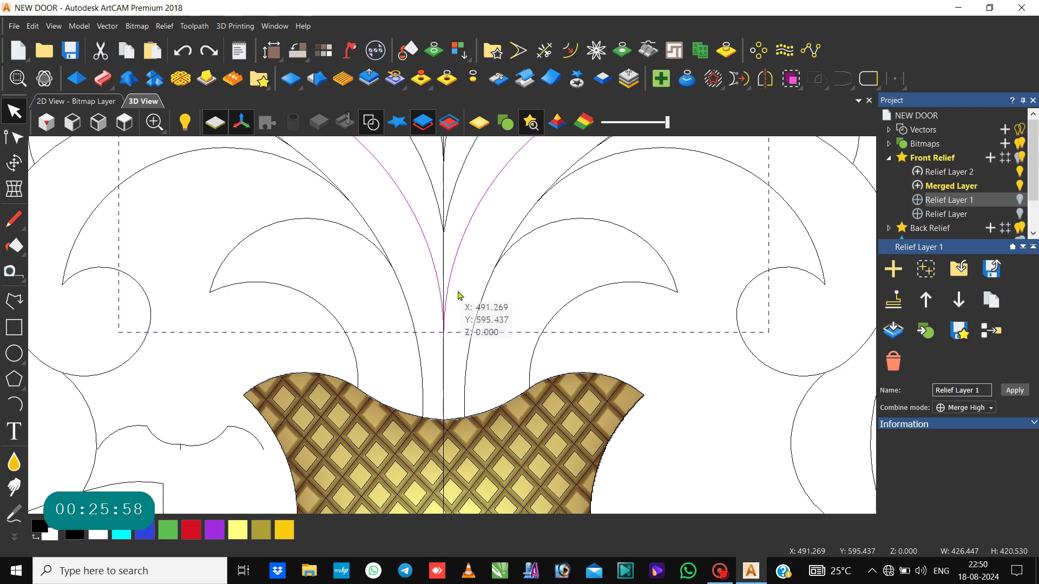
key(n)
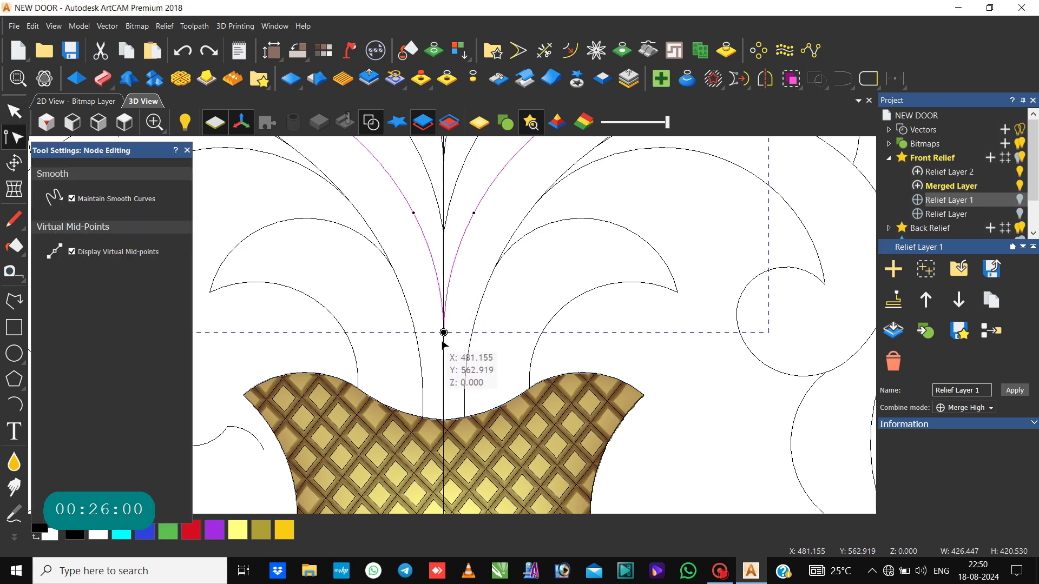
scroll(445, 335, up, 2)
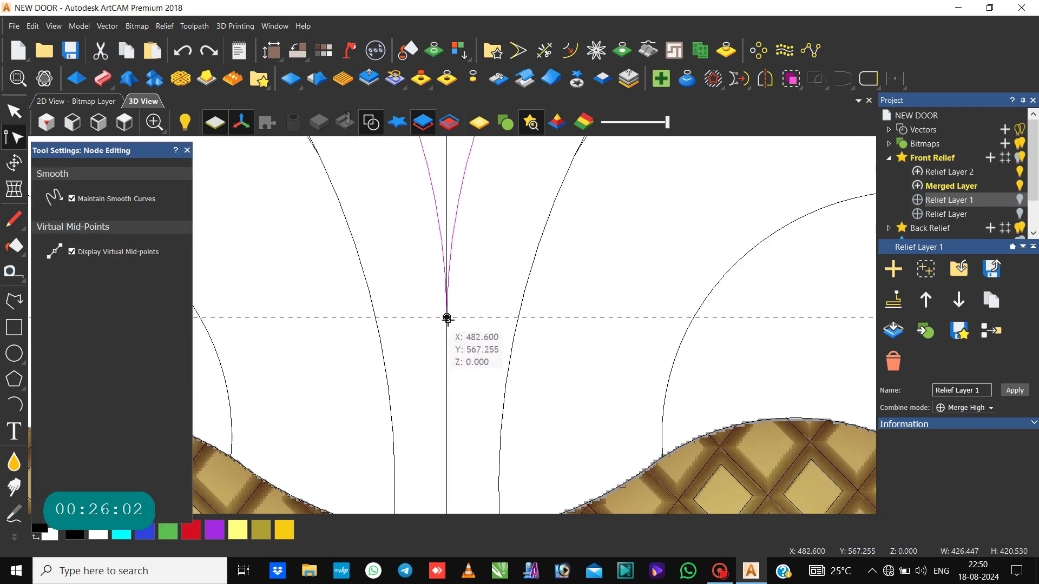
scroll(448, 320, up, 3)
scroll(444, 313, up, 1)
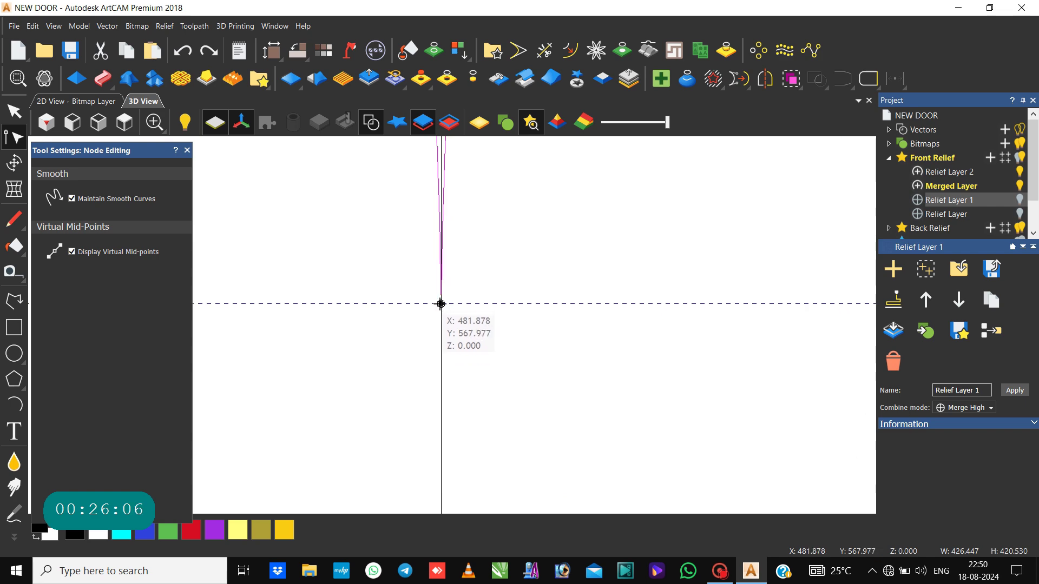
drag(440, 302, 440, 303)
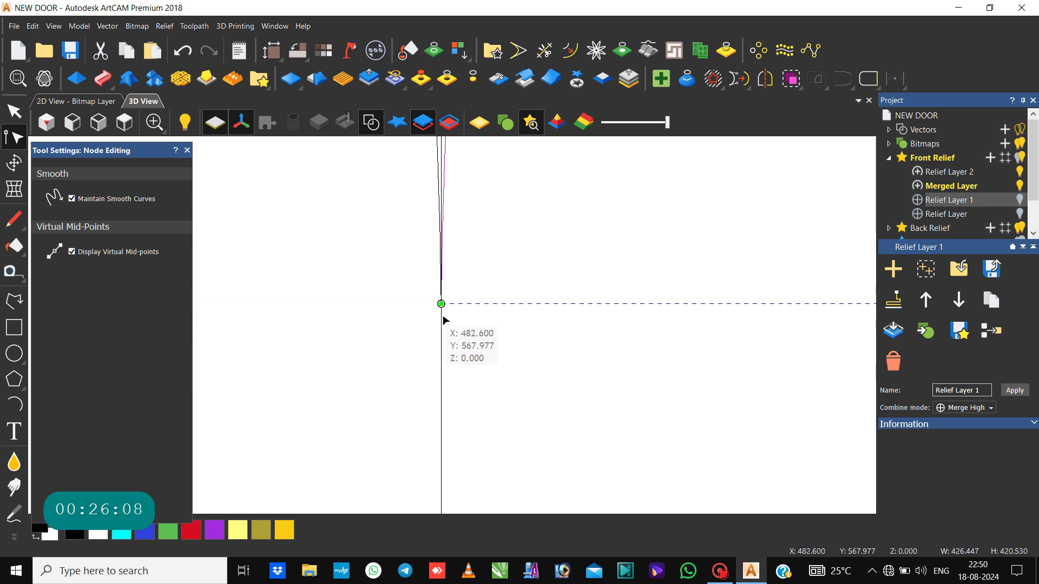
Step: Cut the vertical centre line at the inner stem outline's tip and again just below the vase's upper edge
click(441, 318)
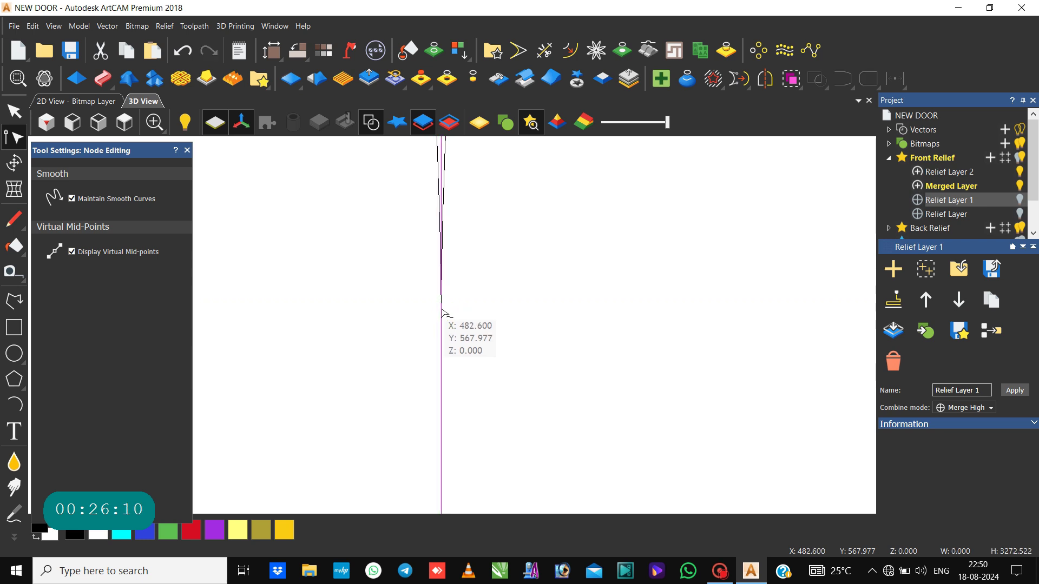
key(n)
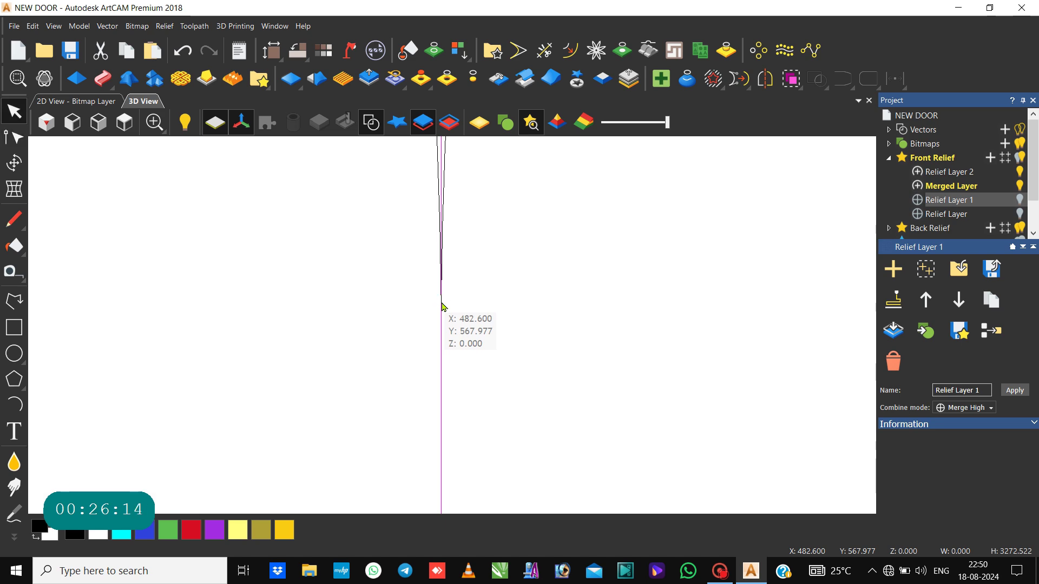
key(n)
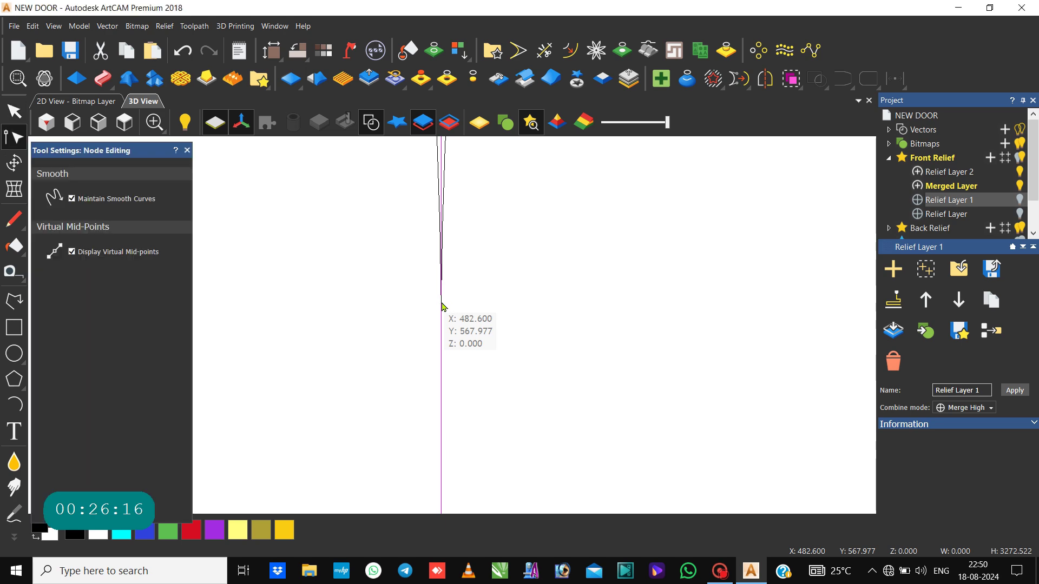
click(442, 303)
scroll(441, 303, down, 5)
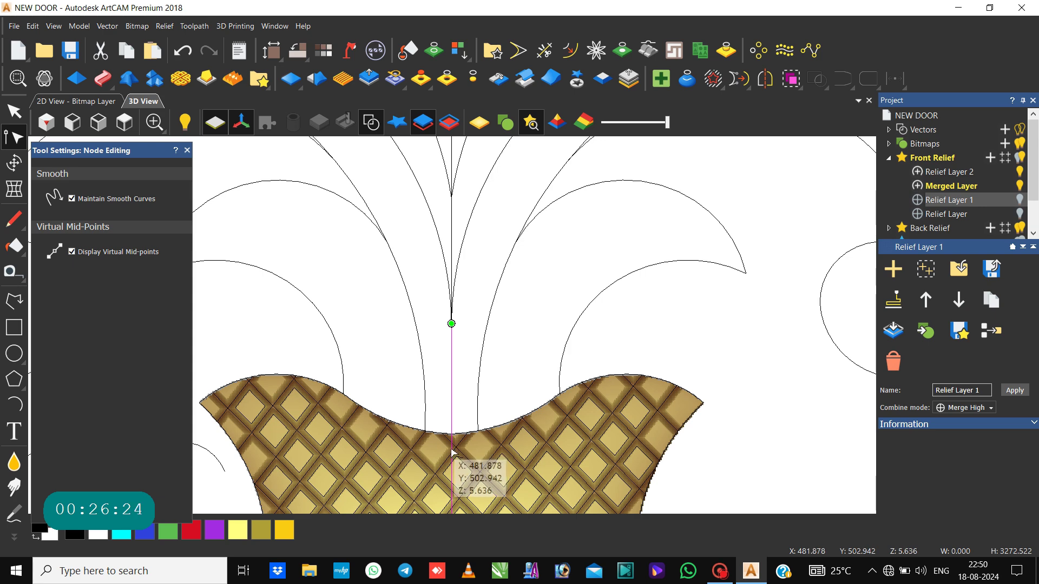
key(c)
click(465, 360)
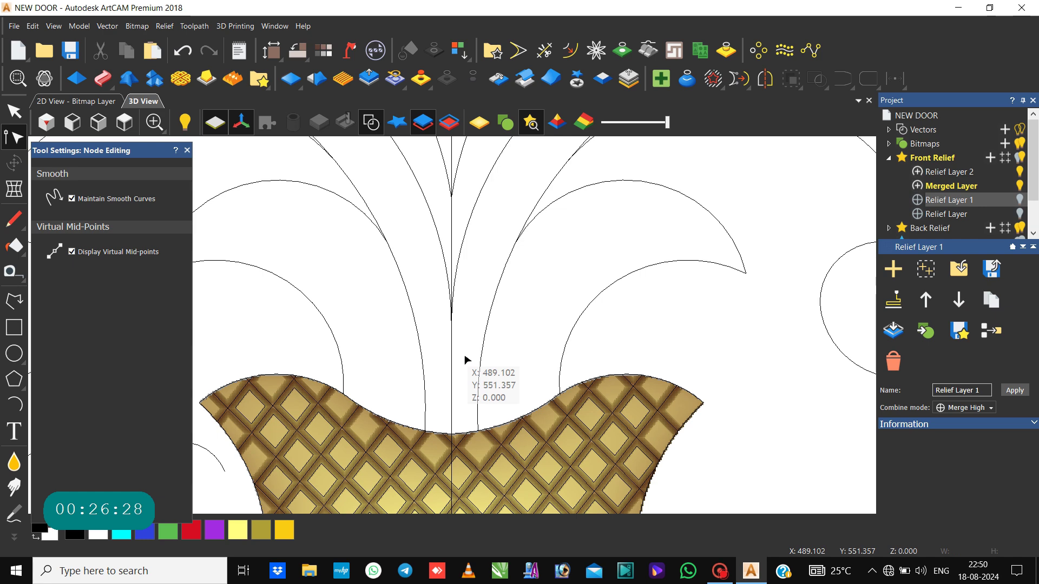
Step: Join the left half of the inner stem outline to the short centre line segment running down into the vase
key(n)
click(449, 295)
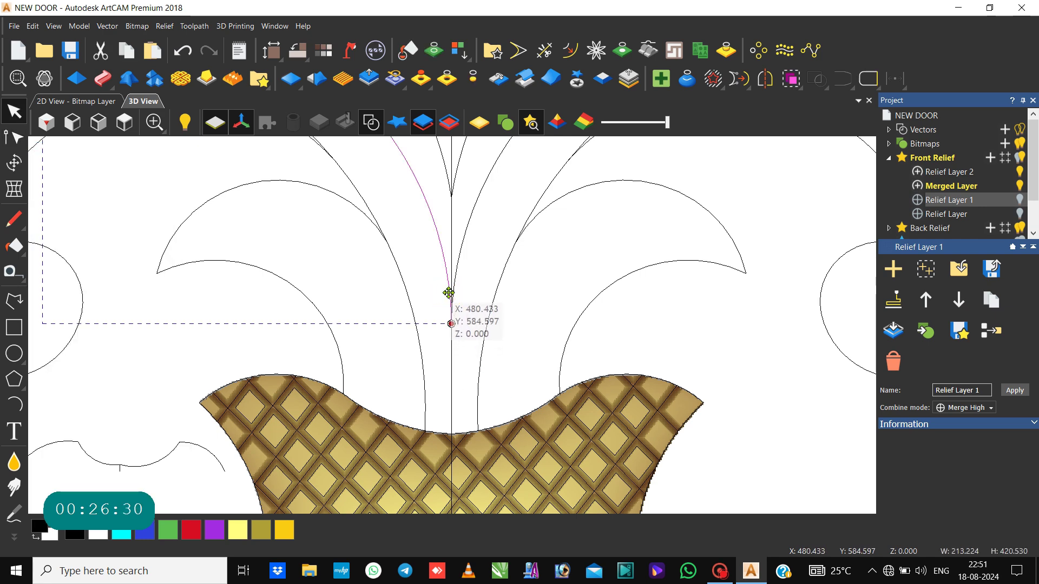
click(453, 346)
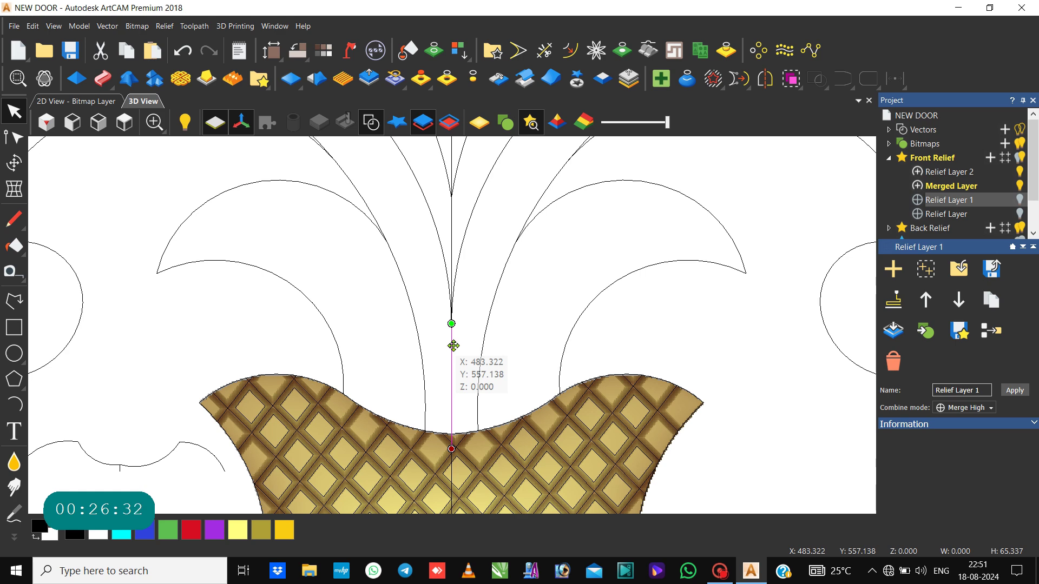
click(444, 279)
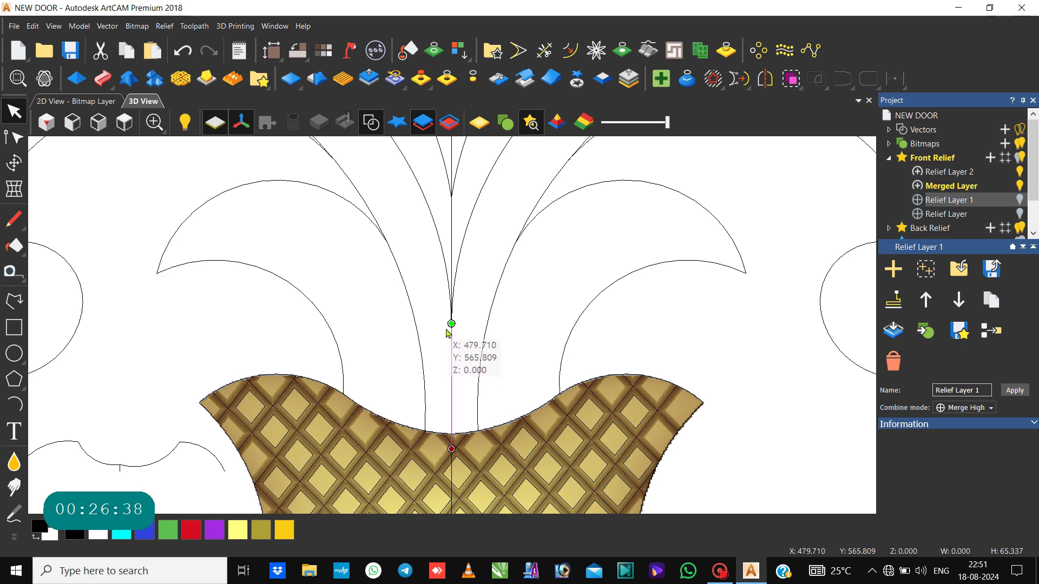
click(448, 279)
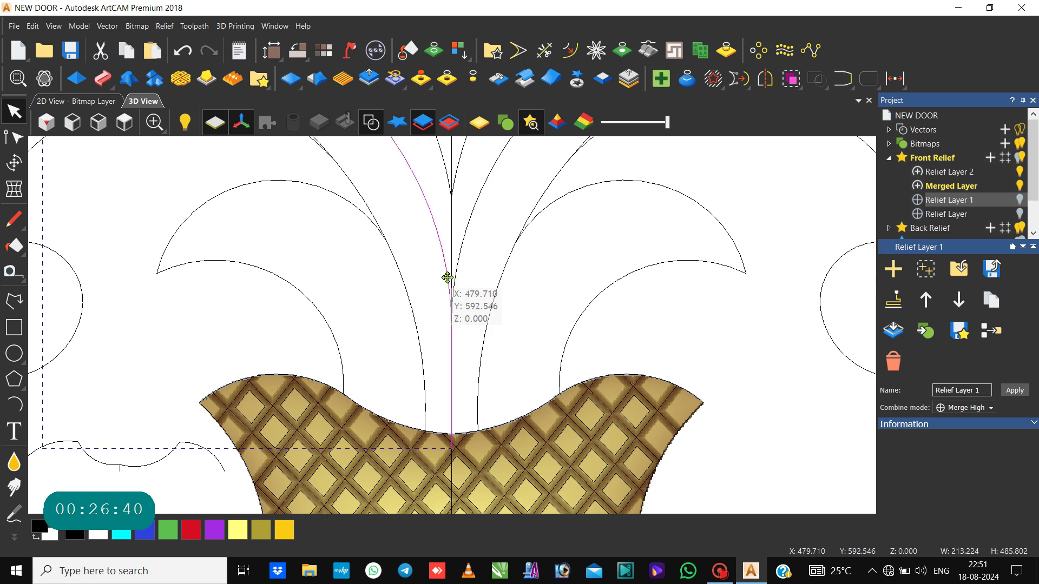
scroll(447, 277, up, 3)
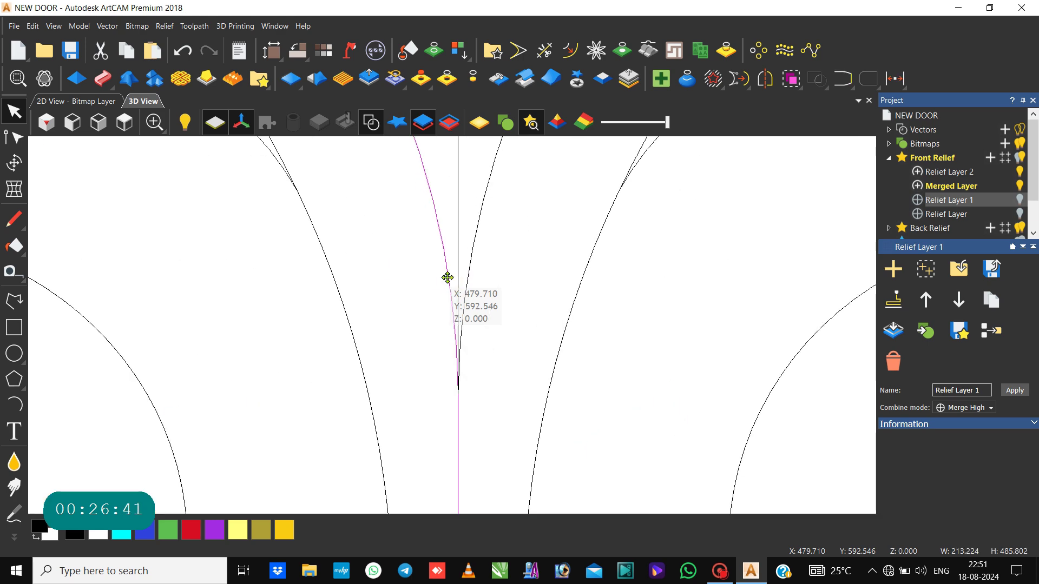
click(478, 419)
click(457, 408)
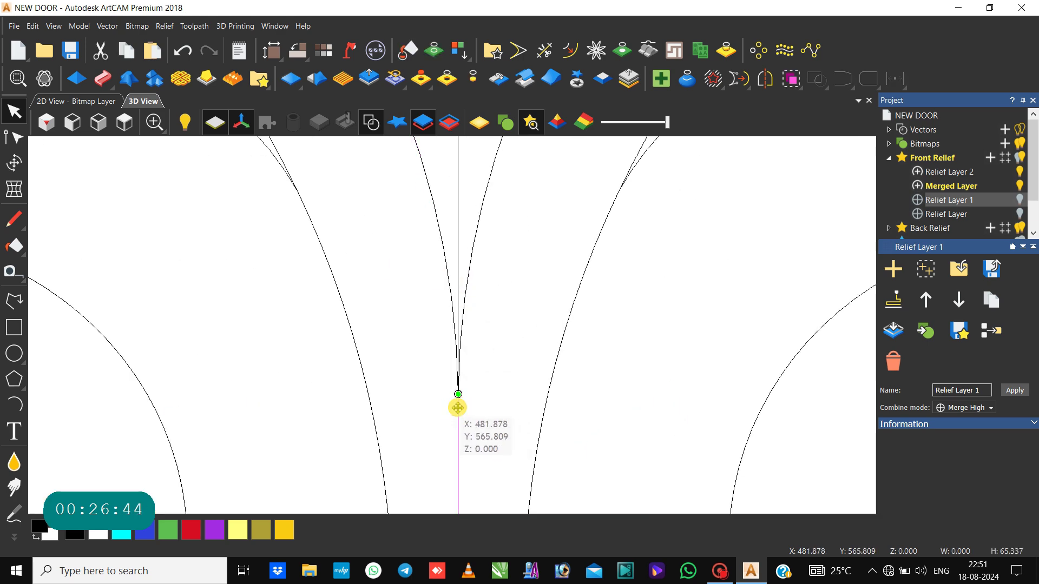
click(452, 318)
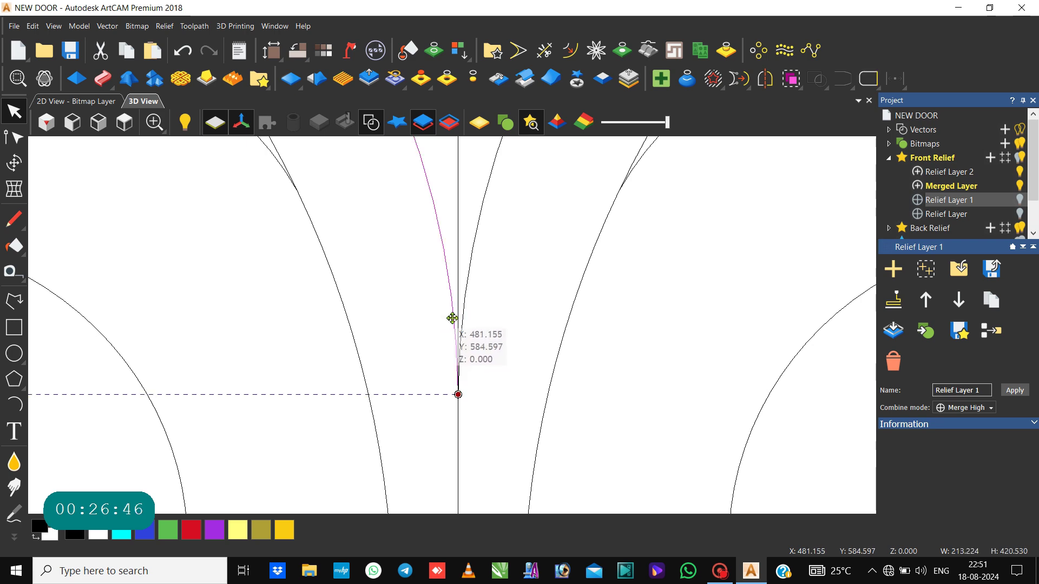
shift+click(456, 423)
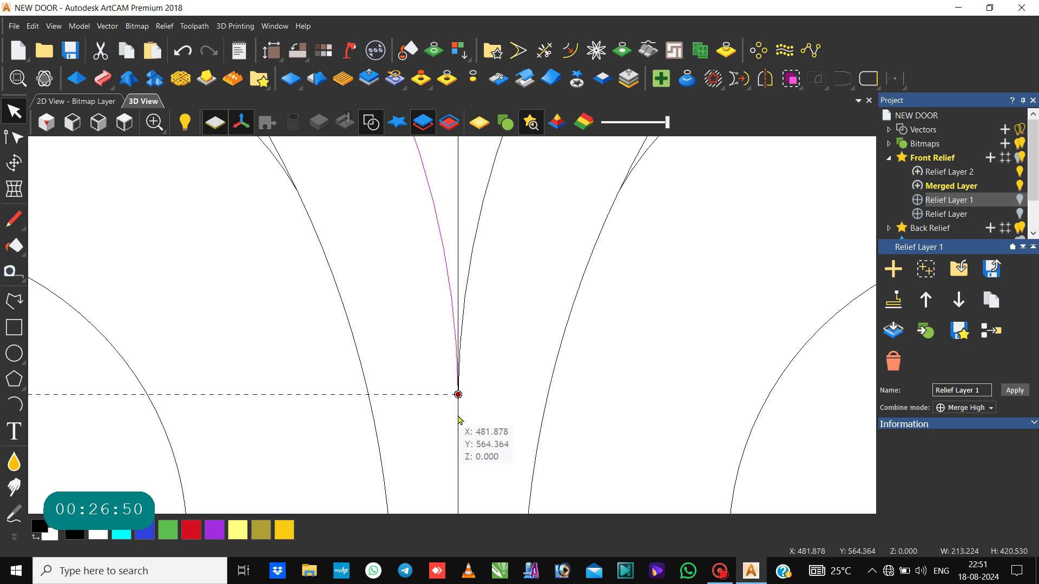
shift+click(457, 417)
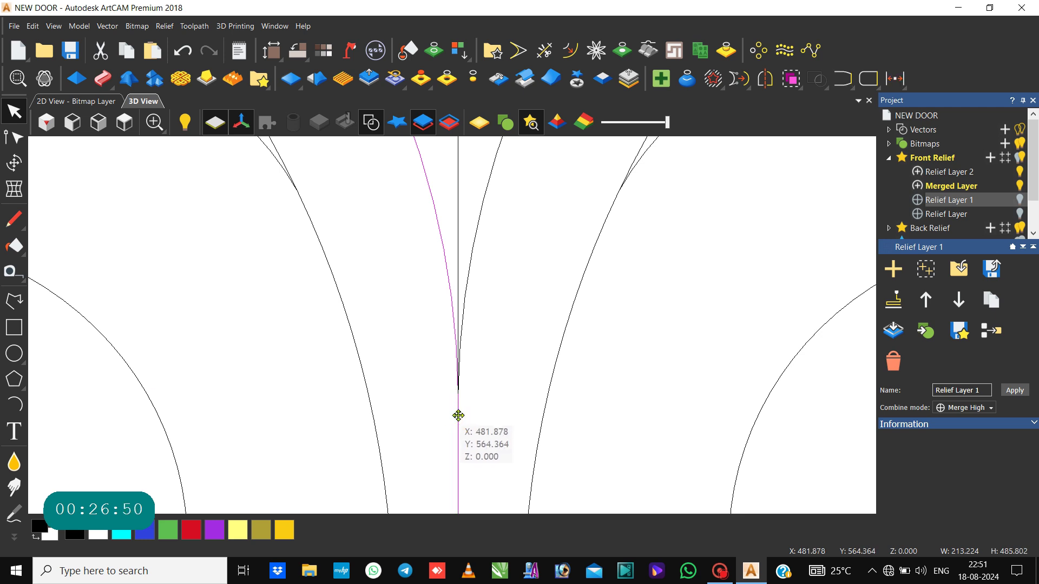
click(841, 79)
scroll(468, 379, down, 2)
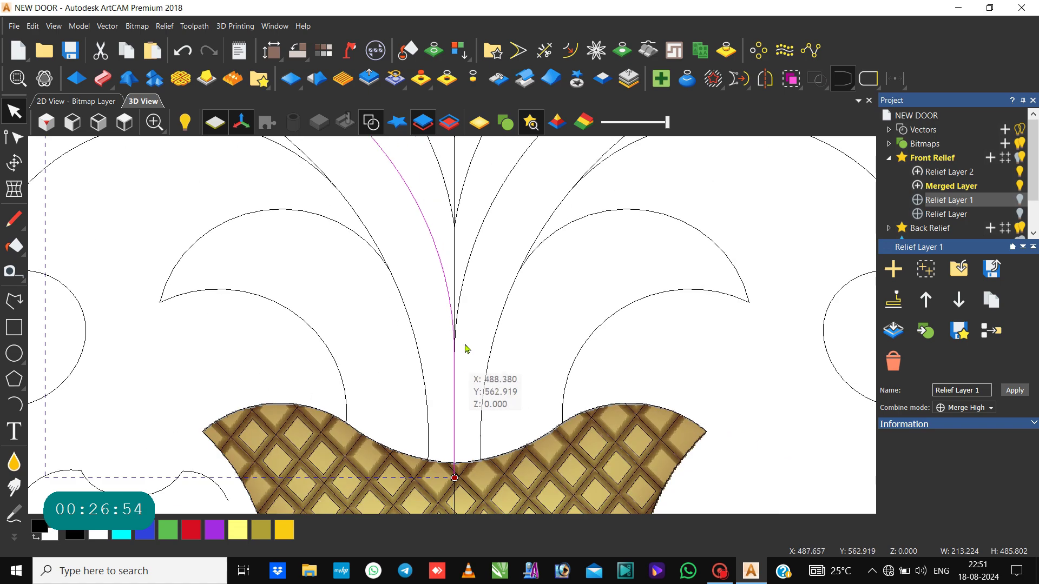
Step: Cut the outer left stem curve and the left scroll outline where they cross, separating the scroll outline's short overhanging tail
click(425, 301)
scroll(424, 298, down, 2)
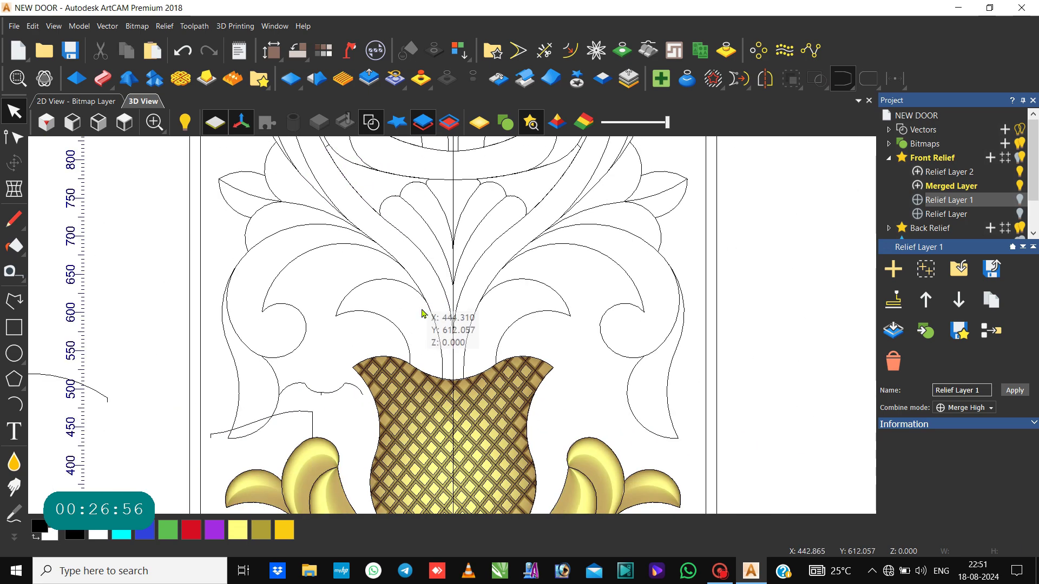
click(433, 322)
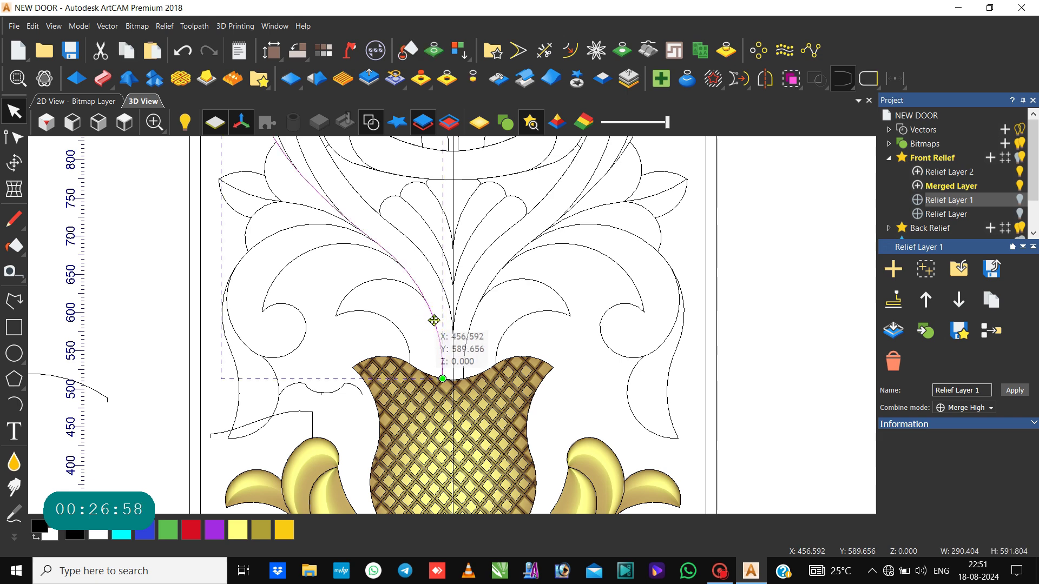
scroll(434, 320, down, 1)
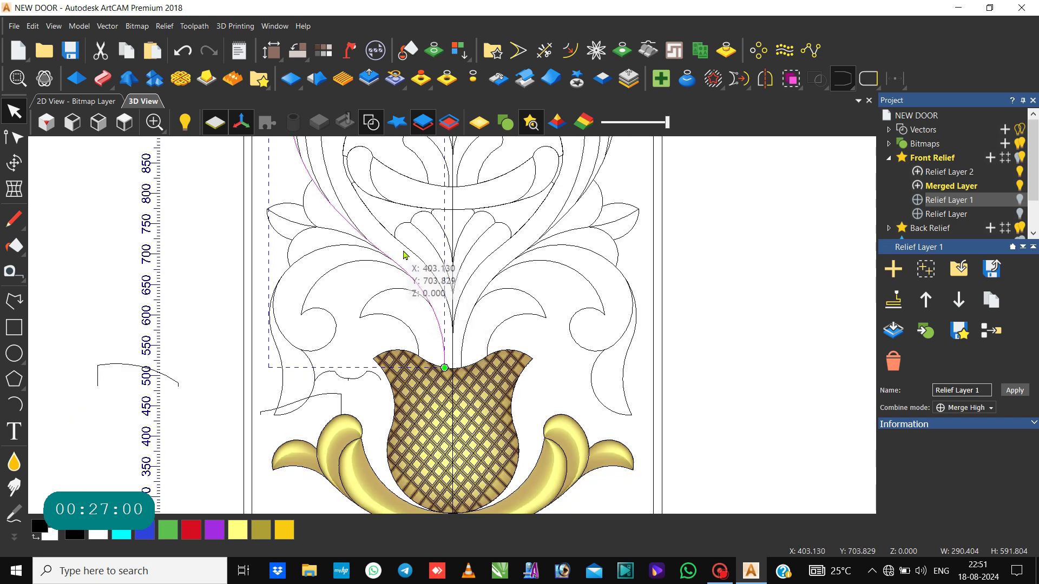
scroll(401, 253, up, 1)
scroll(364, 243, up, 3)
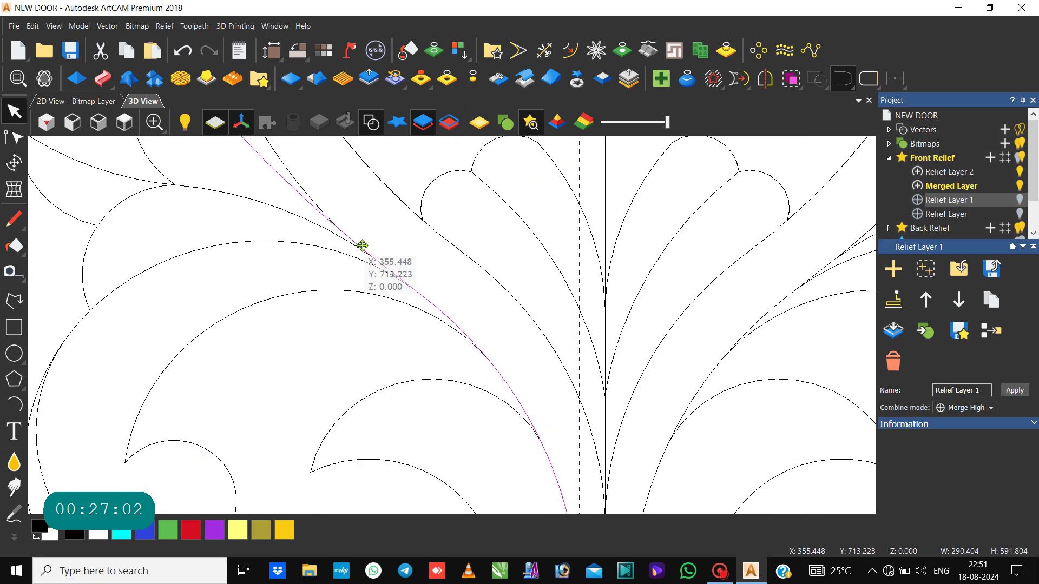
scroll(345, 232, up, 1)
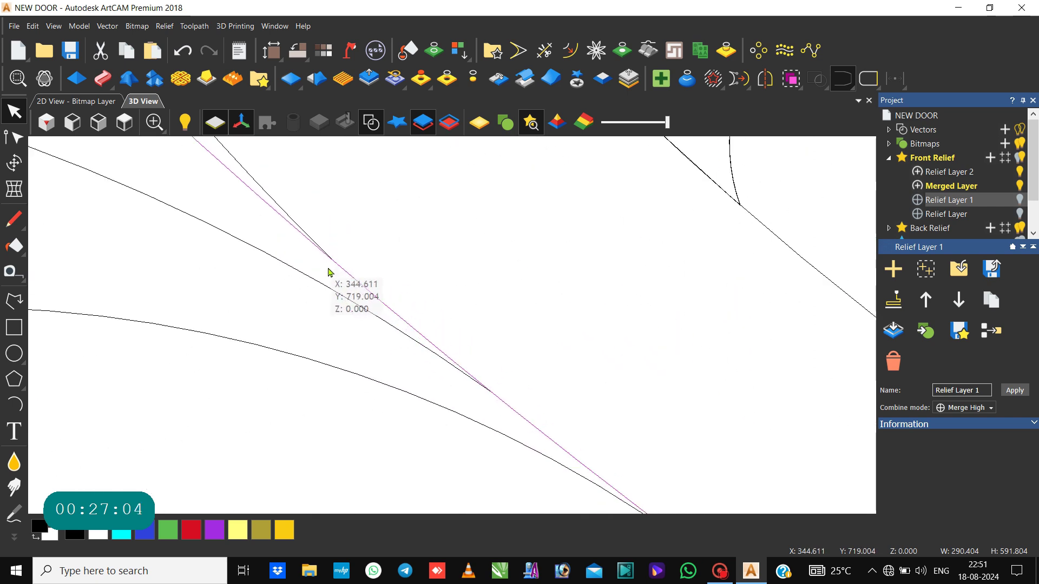
scroll(335, 257, up, 1)
scroll(335, 257, up, 1)
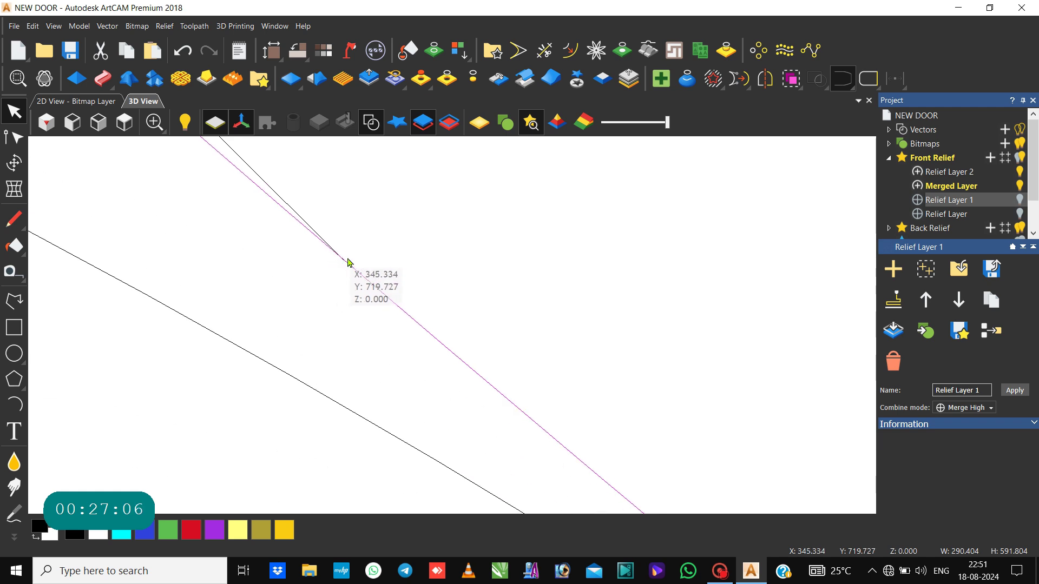
scroll(349, 263, up, 1)
scroll(348, 261, up, 1)
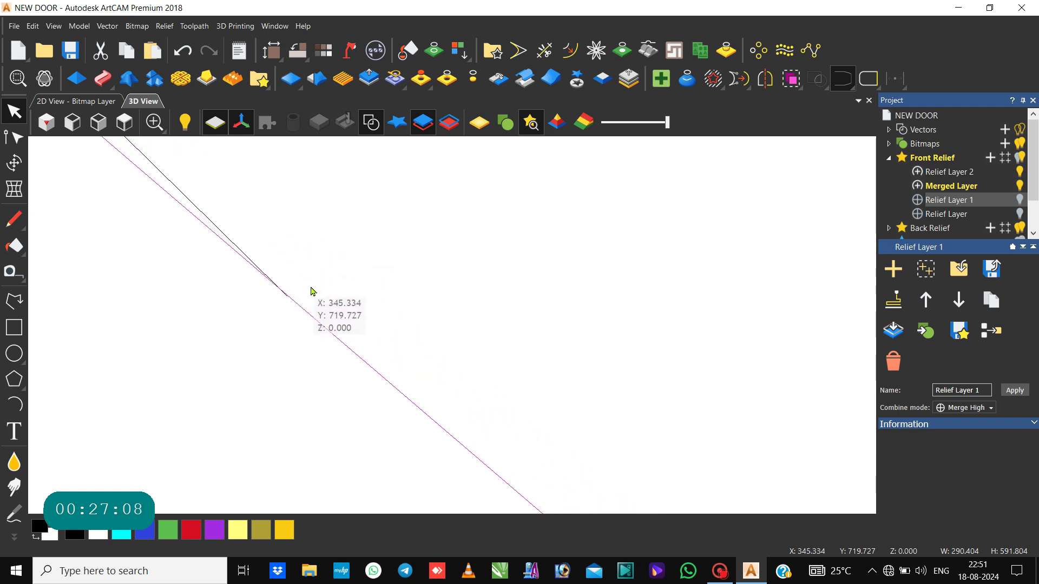
scroll(311, 290, up, 1)
scroll(277, 308, up, 2)
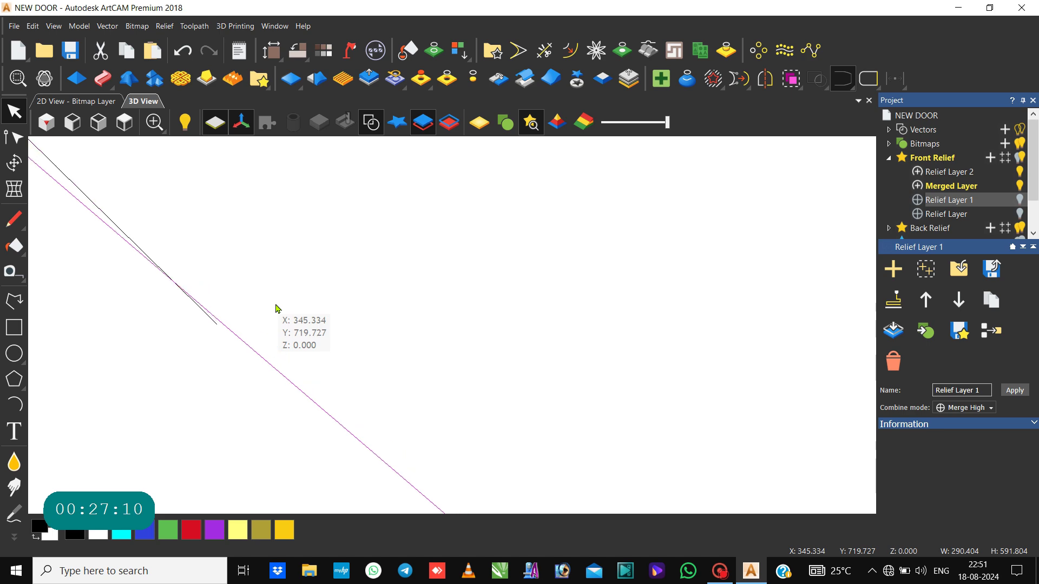
scroll(198, 317, up, 2)
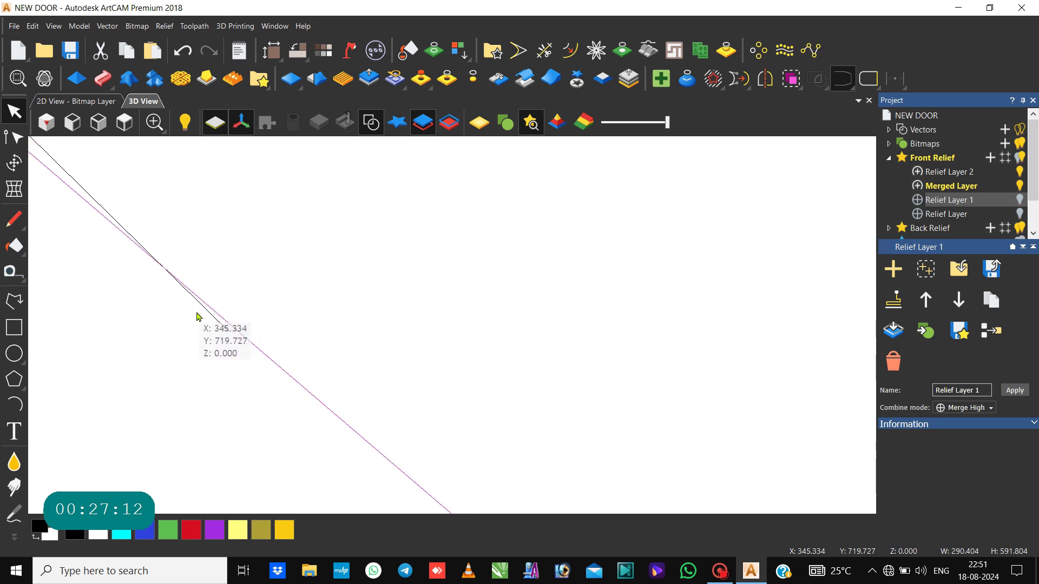
scroll(181, 280, up, 1)
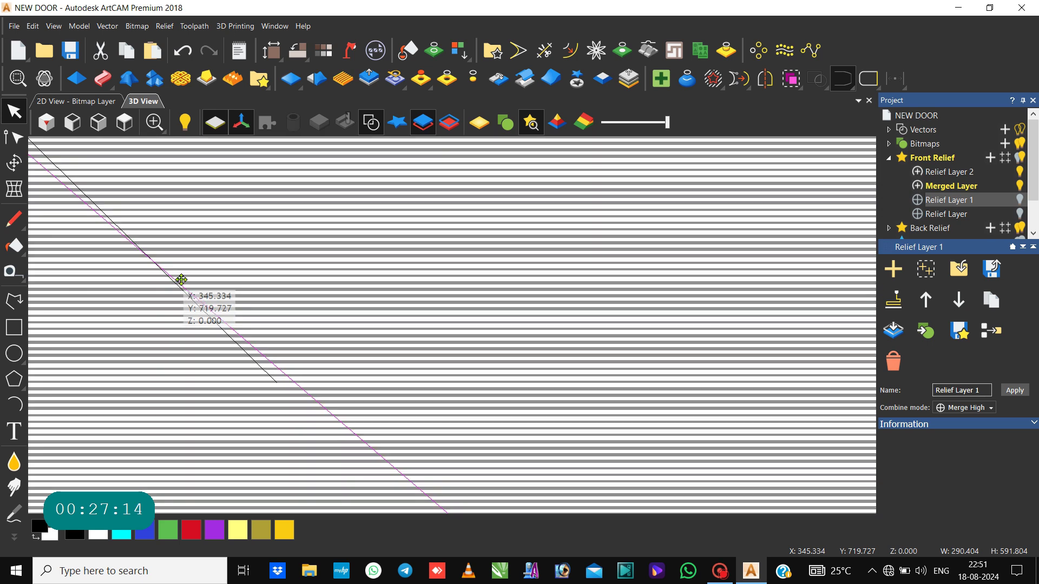
scroll(215, 345, up, 1)
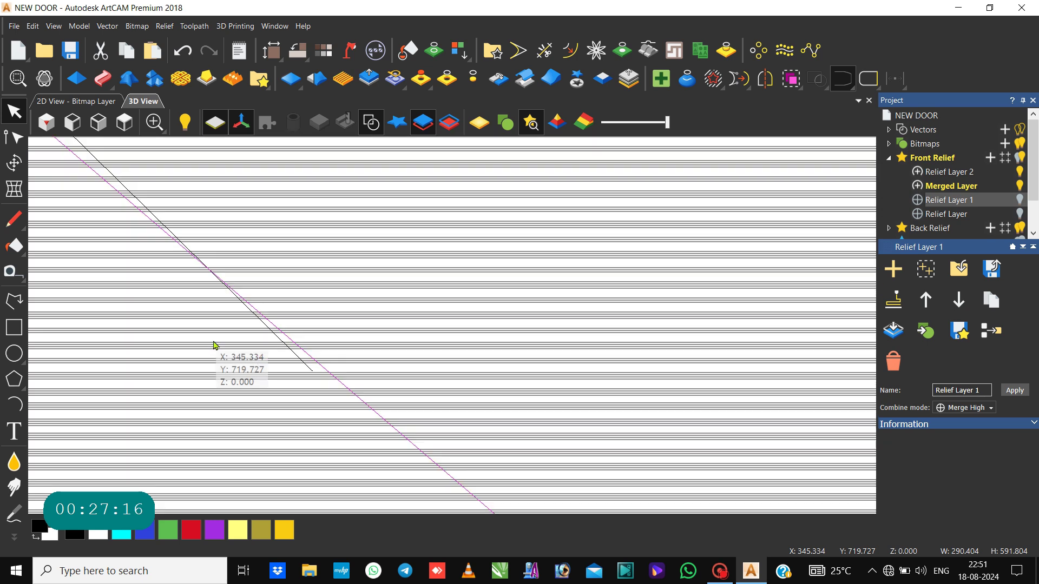
scroll(215, 345, up, 1)
click(239, 331)
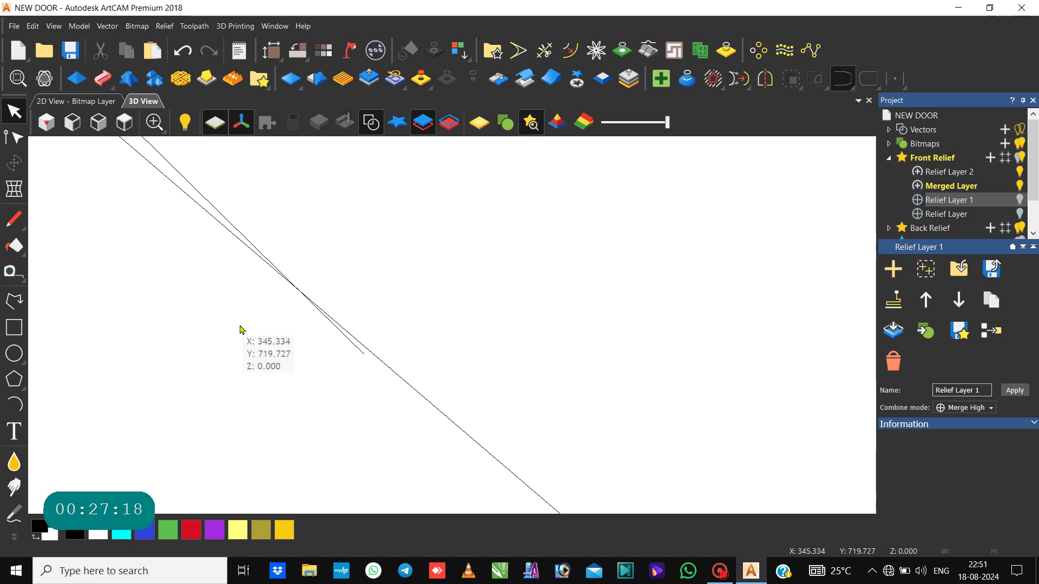
click(346, 331)
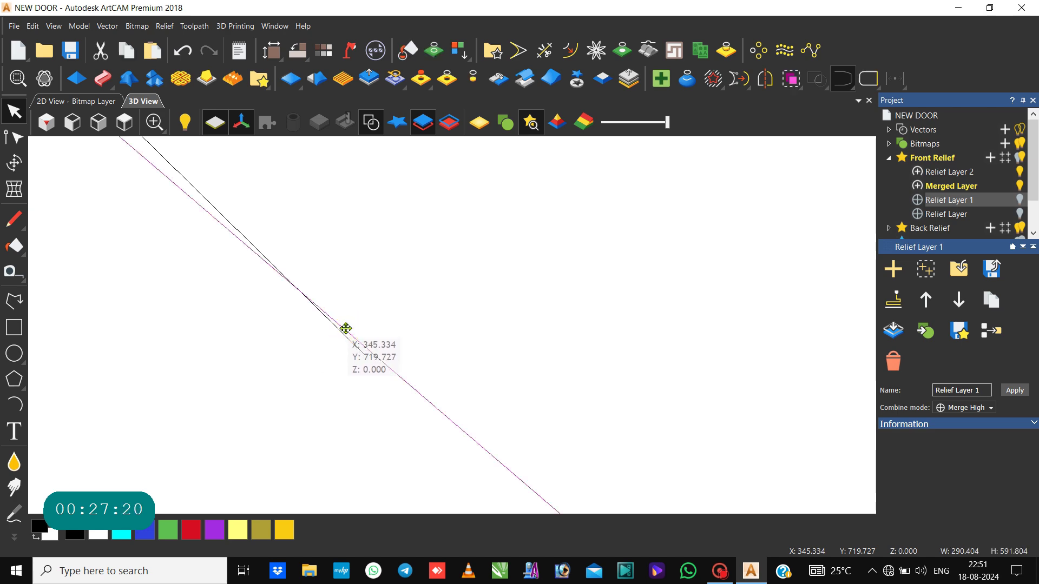
key(n)
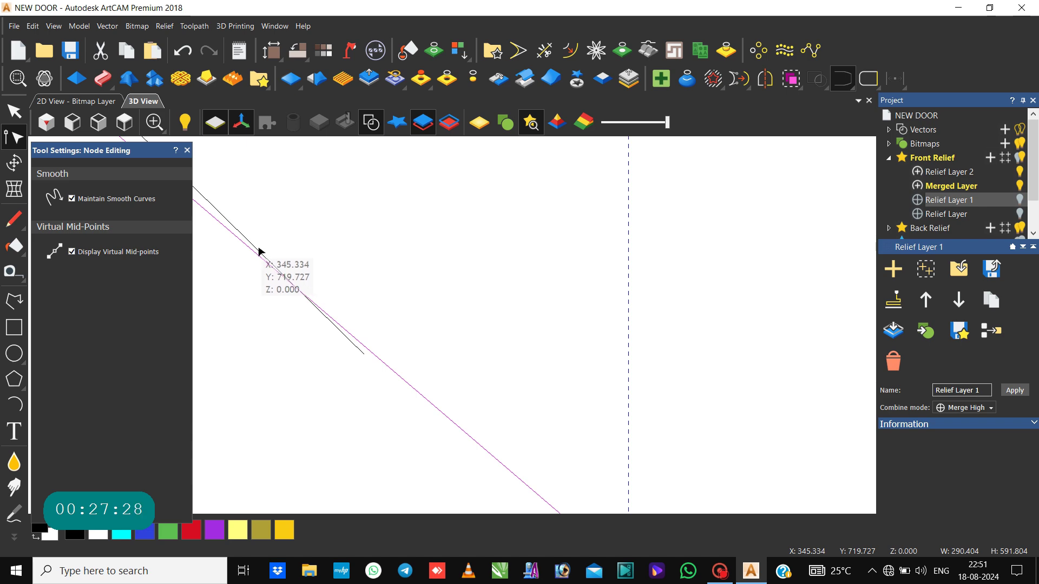
click(364, 355)
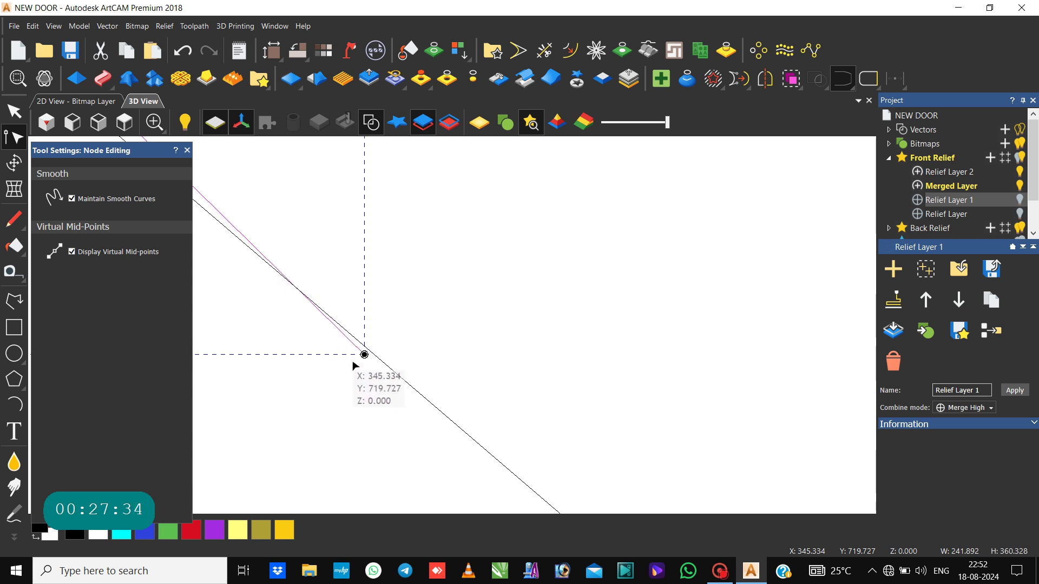
scroll(354, 364, up, 1)
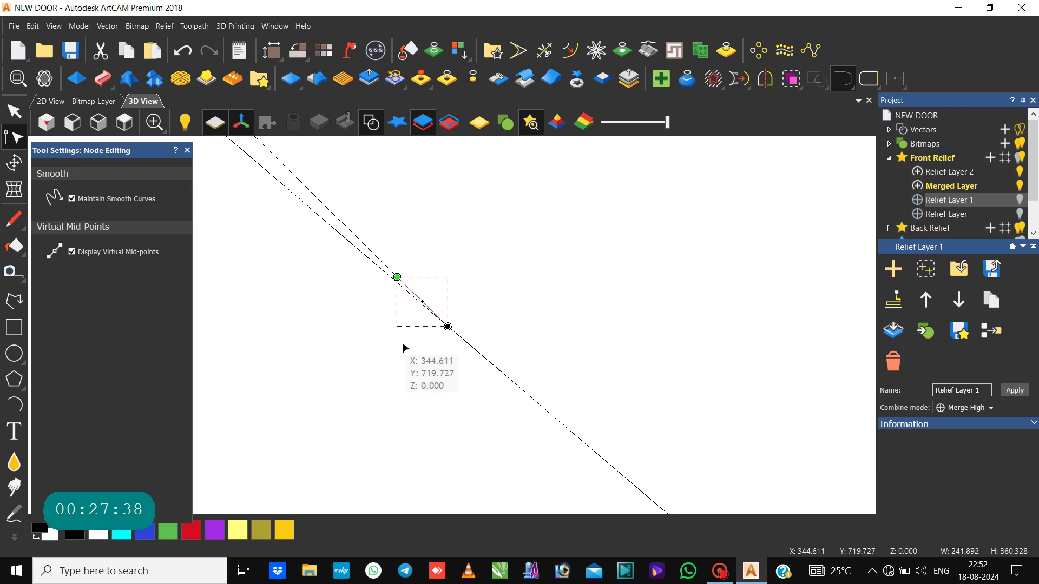
click(466, 327)
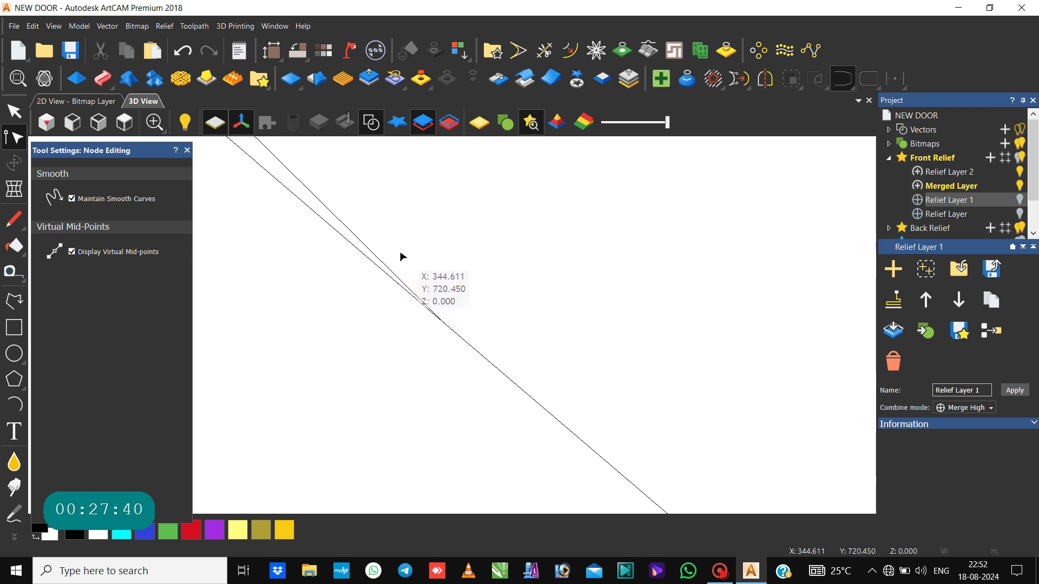
Step: Try to delete the scroll outline's overhanging tail together with its nodes, and undo the deletion
click(373, 252)
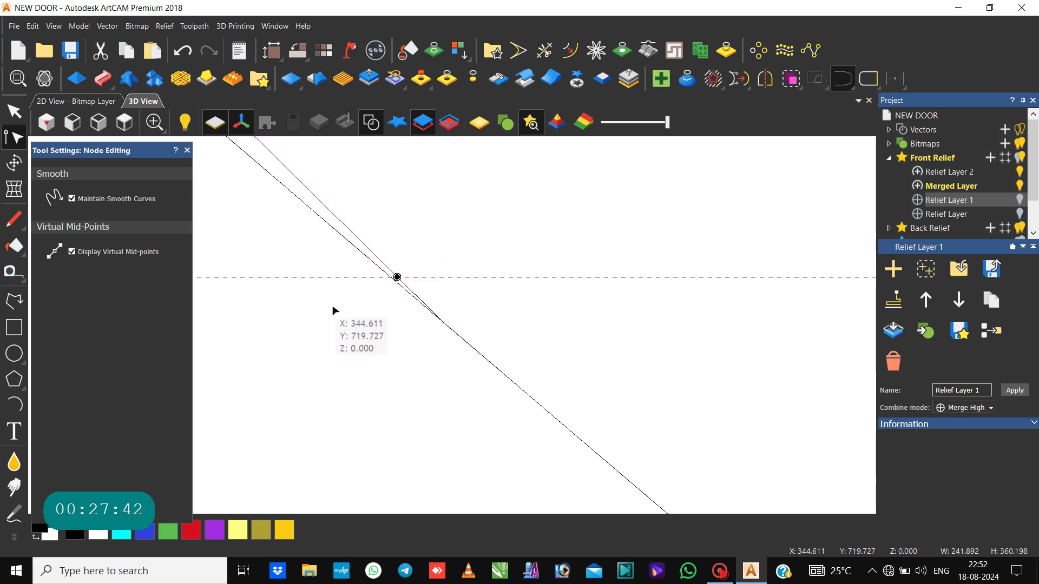
drag(320, 260, 550, 355)
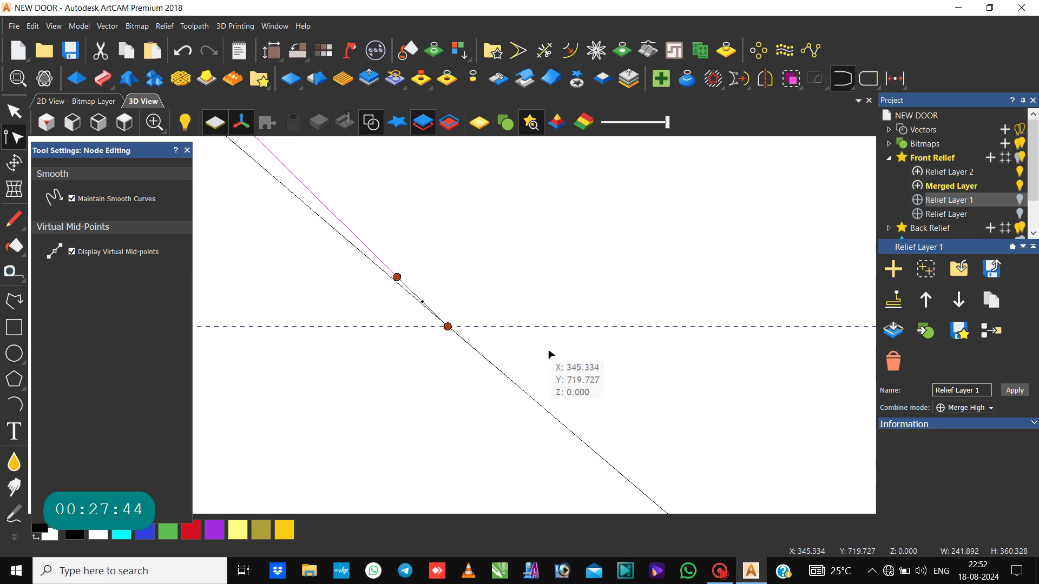
key(Delete)
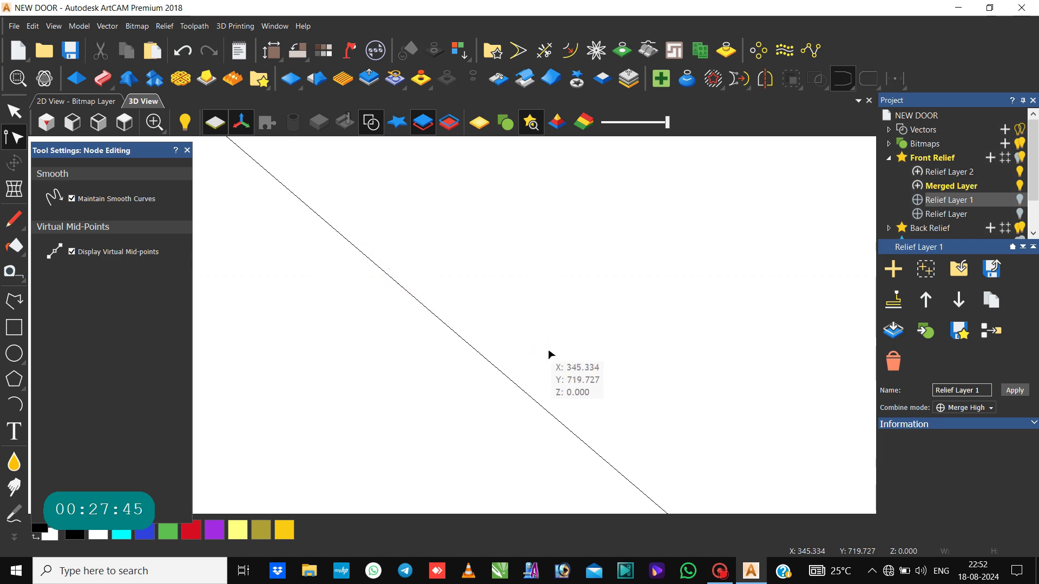
click(472, 355)
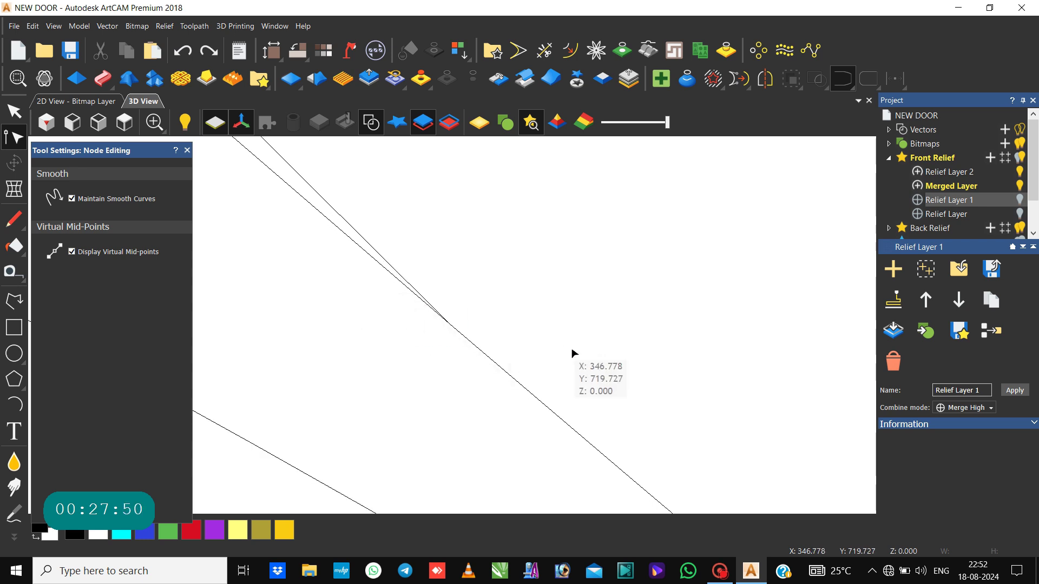
Step: Leave node editing and delete only the short tail overhanging the crossing of the stem curve and scroll outline
key(n)
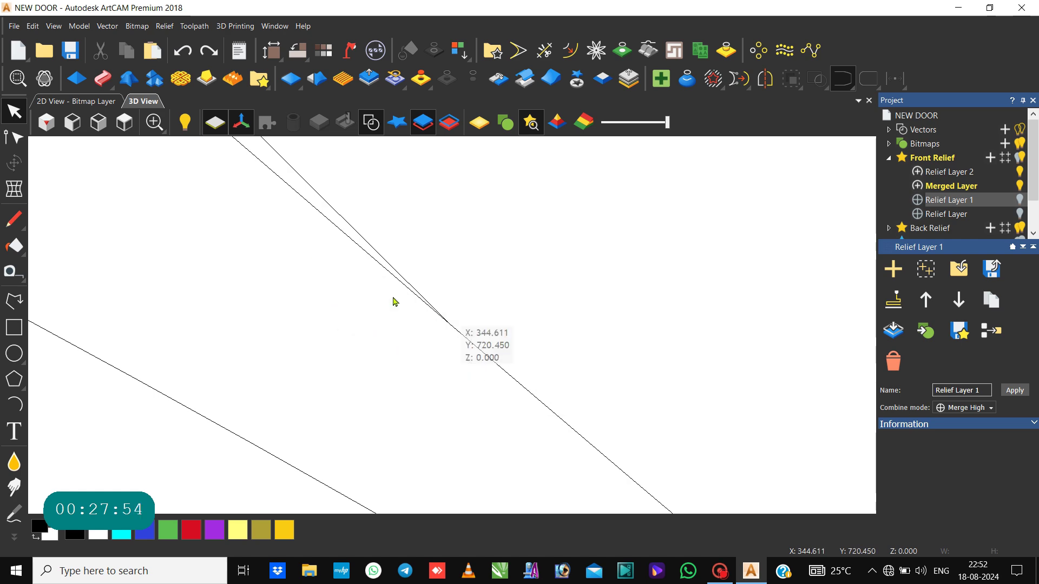
click(298, 271)
drag(298, 271, 554, 380)
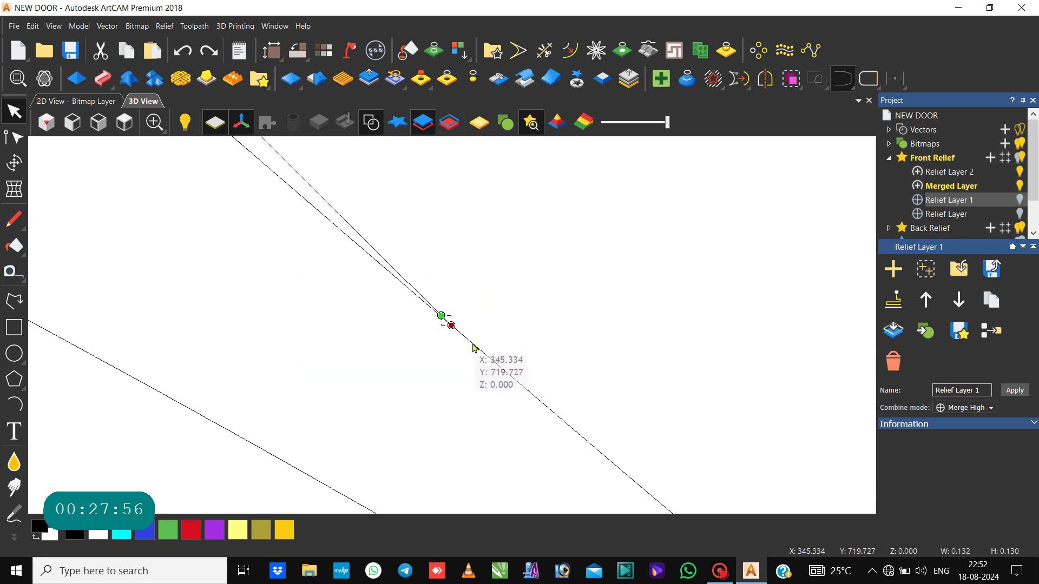
scroll(474, 346, down, 3)
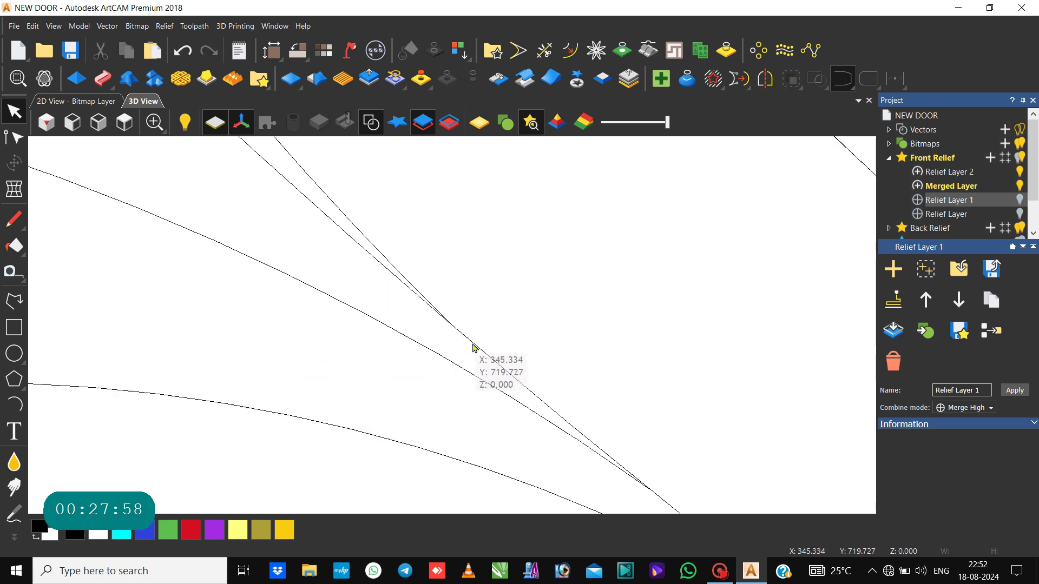
Step: Check the left stem's outer edge by selecting the lower stem segment and the scroll outline together, and clear the selection
click(474, 345)
scroll(473, 343, down, 1)
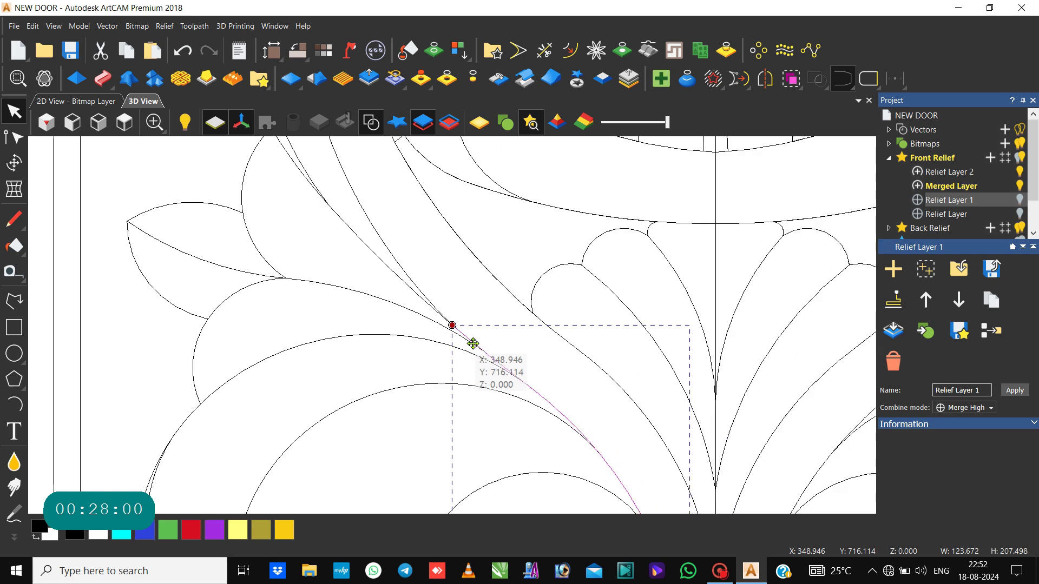
shift+click(417, 290)
scroll(418, 289, down, 2)
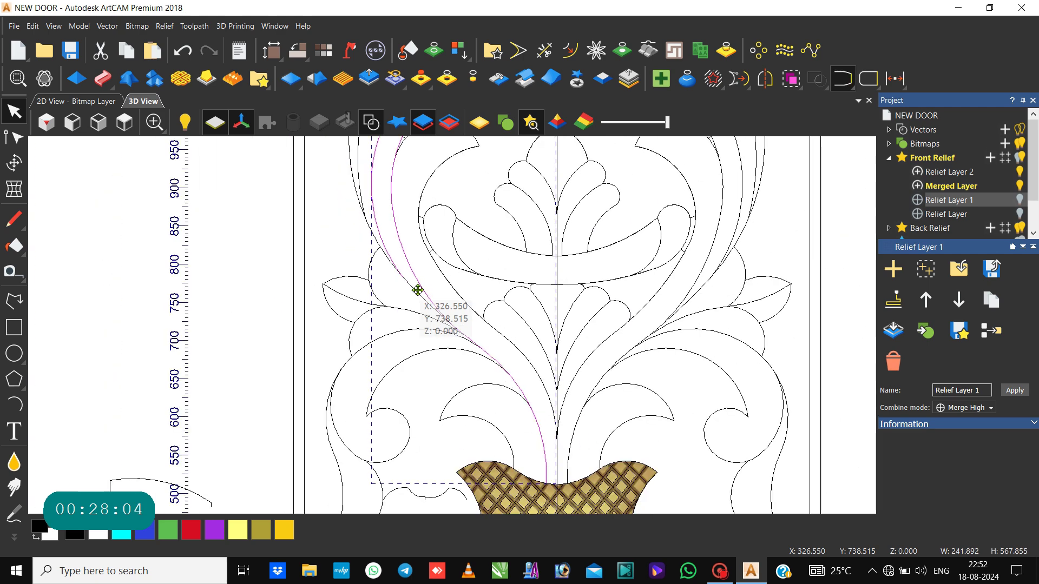
scroll(417, 289, down, 2)
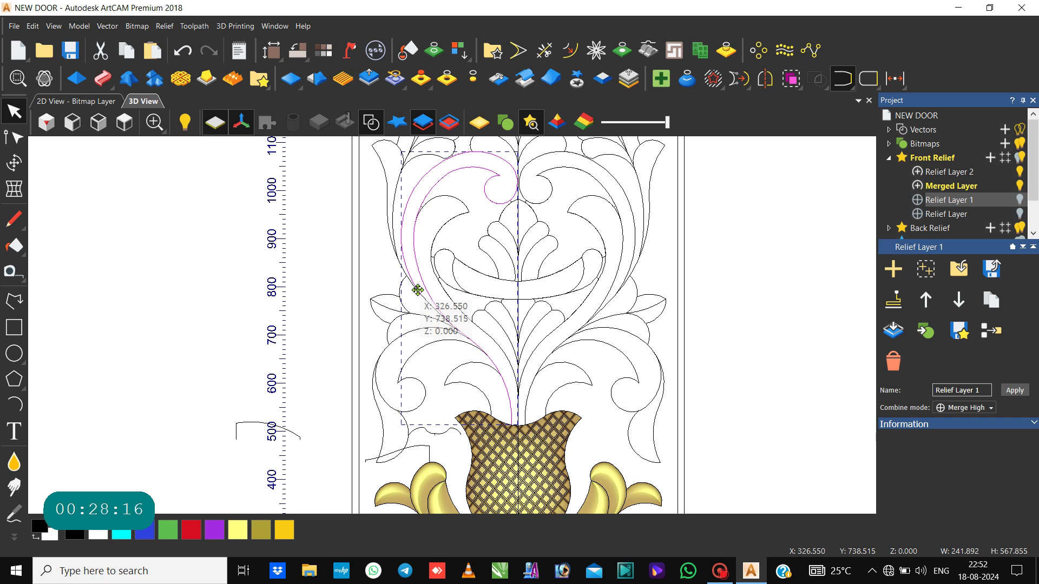
click(446, 226)
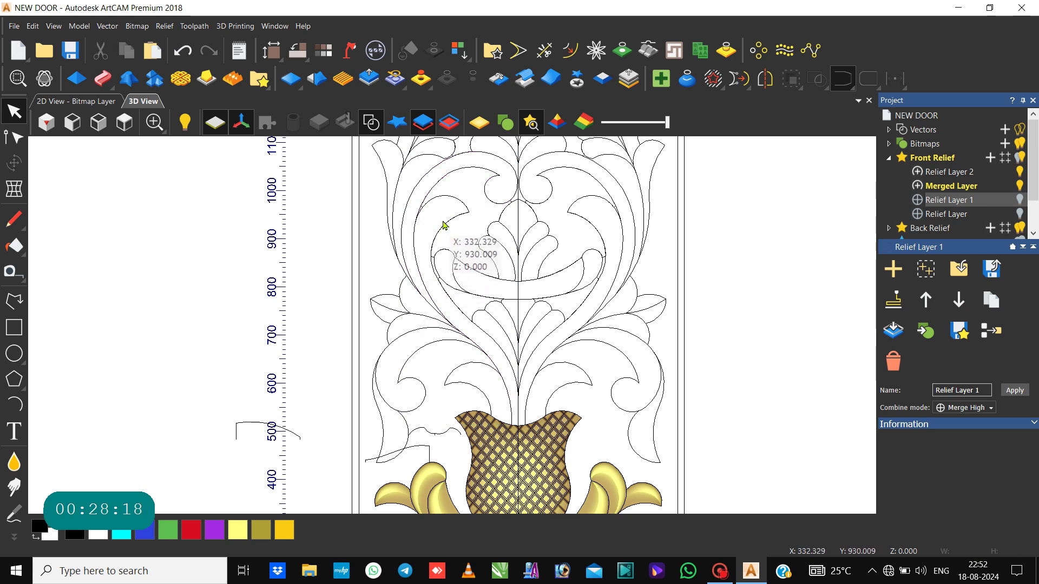
Step: Cut the left scroll curve at two points just below the inner leaf outline's open end, isolating a short segment
scroll(411, 238, up, 3)
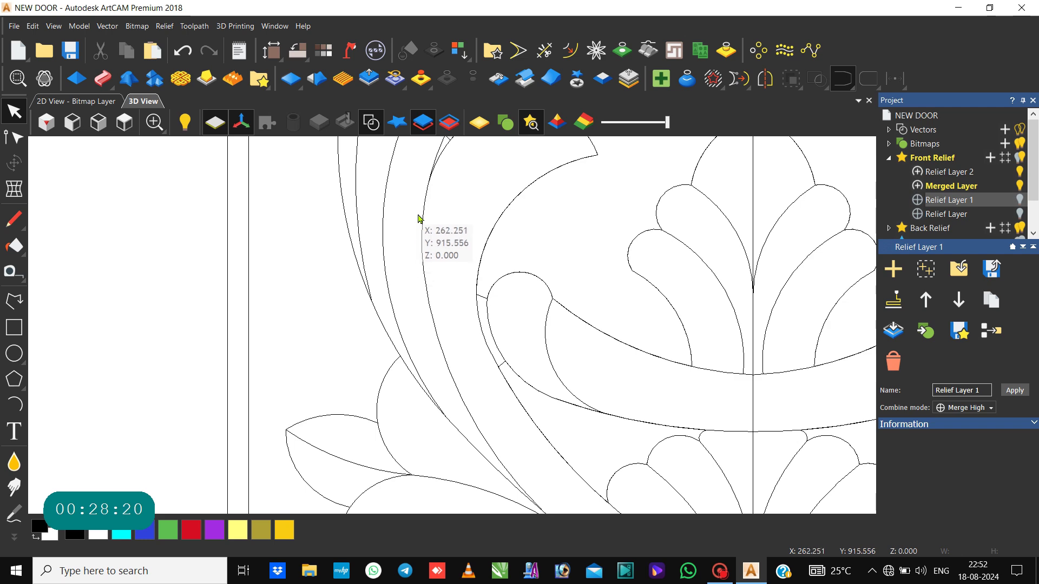
scroll(422, 194, up, 2)
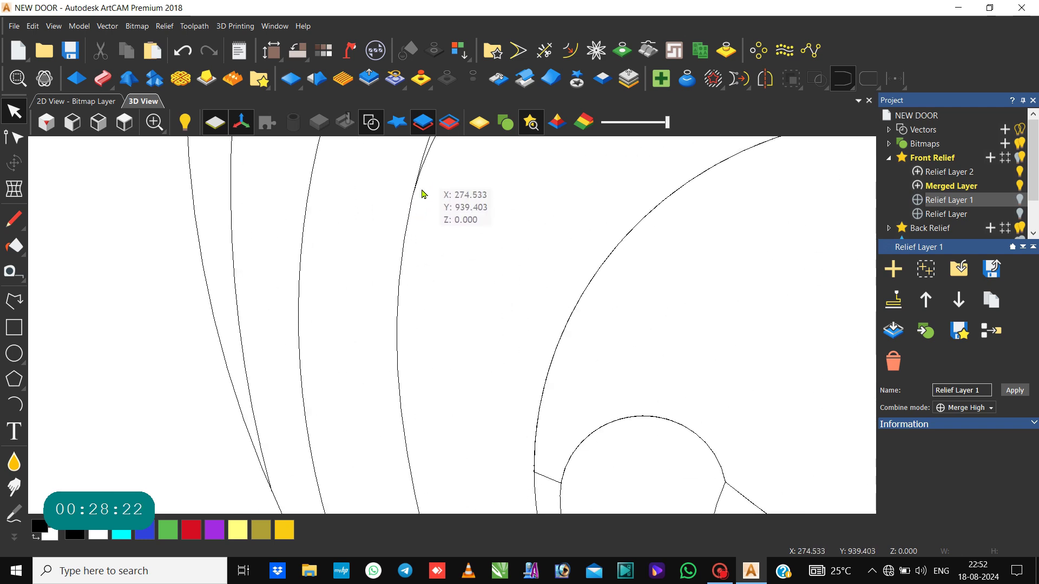
scroll(423, 194, up, 1)
click(422, 160)
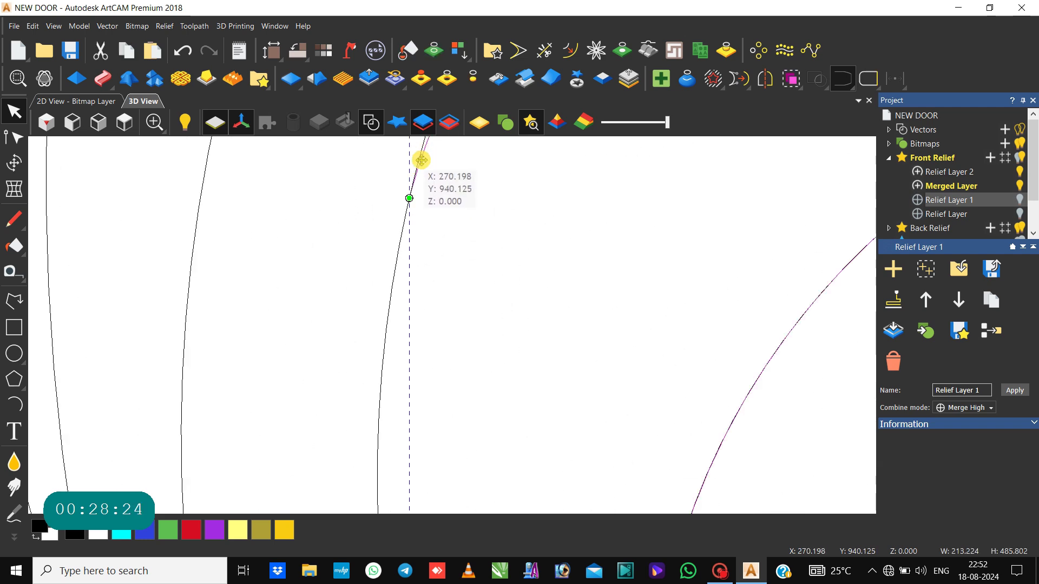
scroll(413, 200, up, 2)
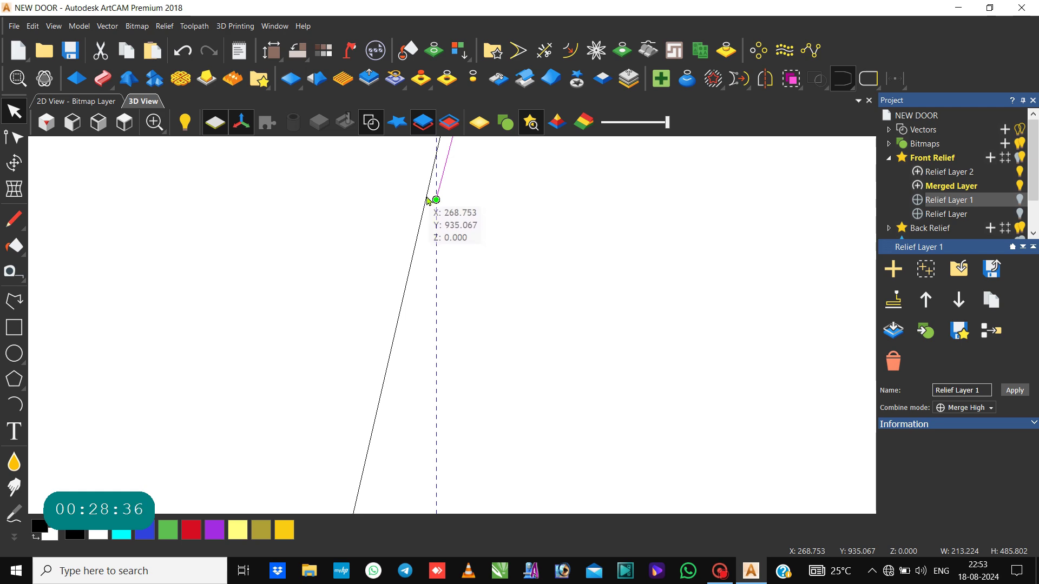
click(427, 197)
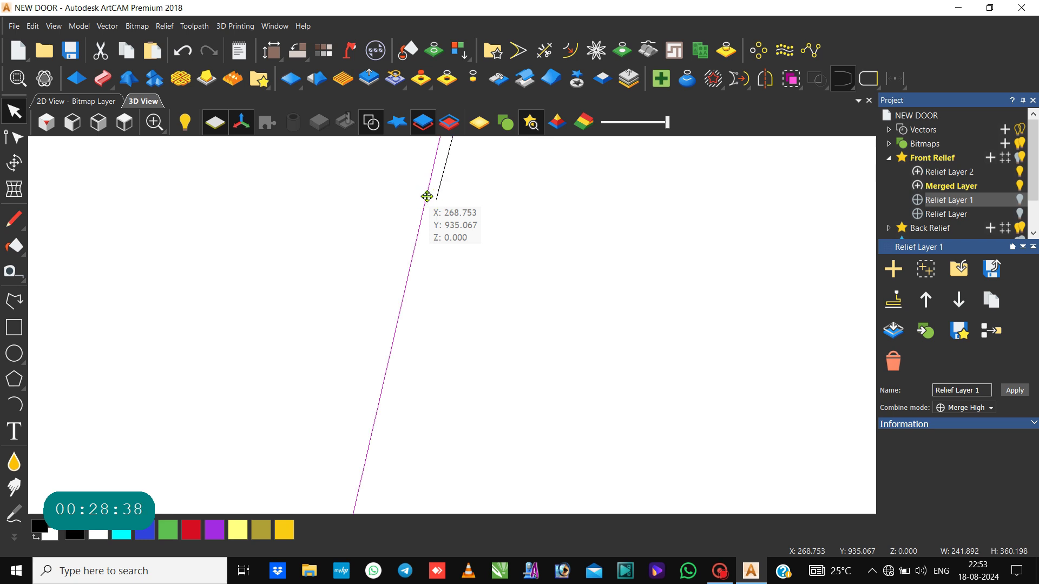
key(n)
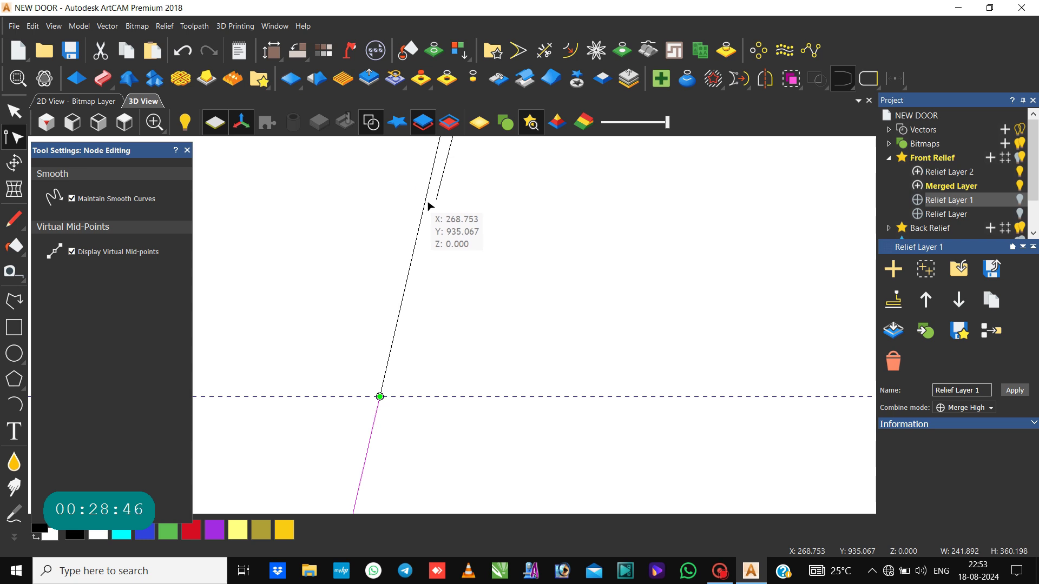
click(427, 206)
click(426, 206)
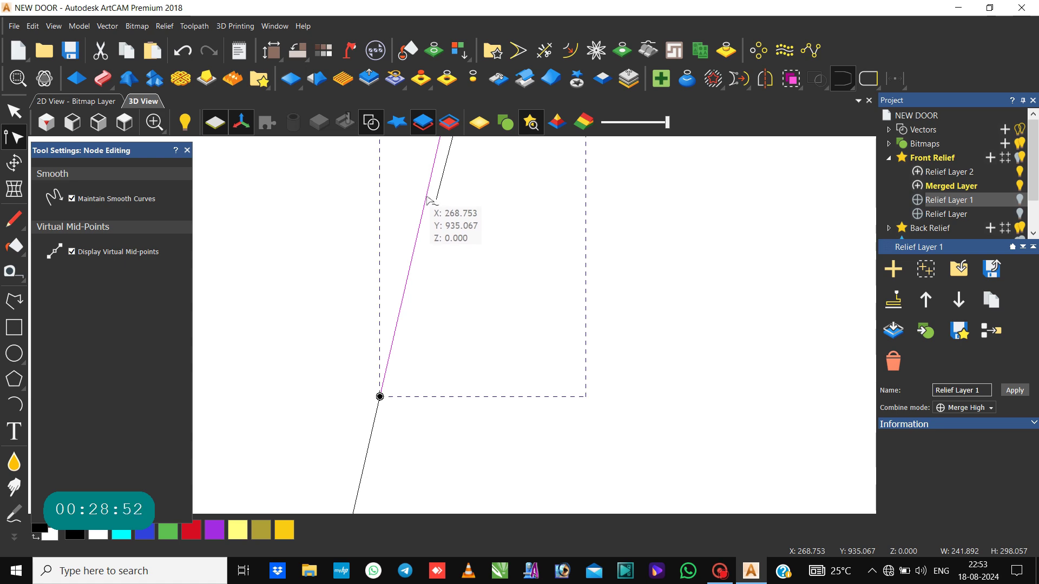
double_click(427, 197)
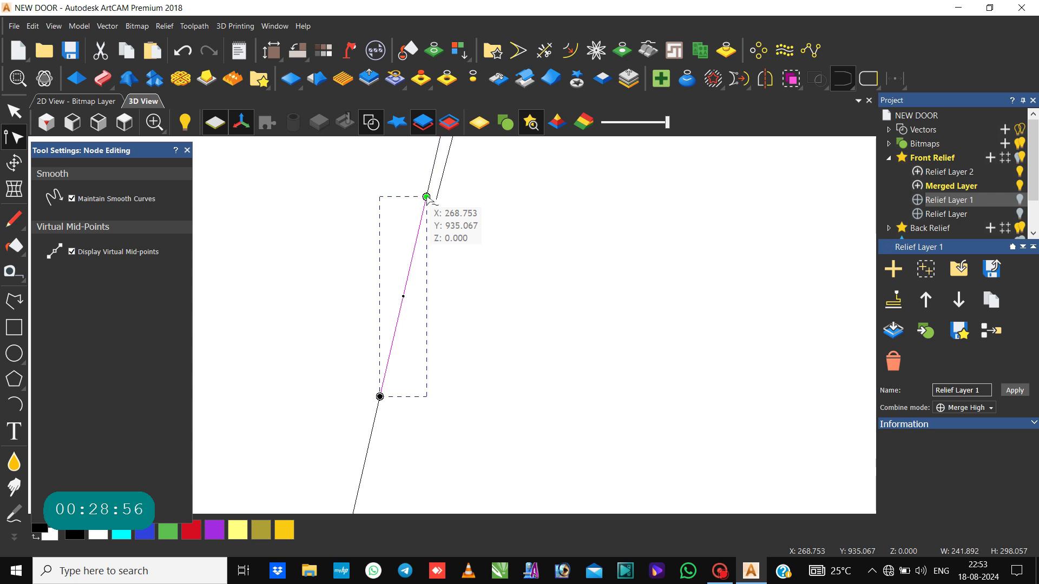
Step: Leave node editing and delete the short segment isolated between the two cuts
click(188, 150)
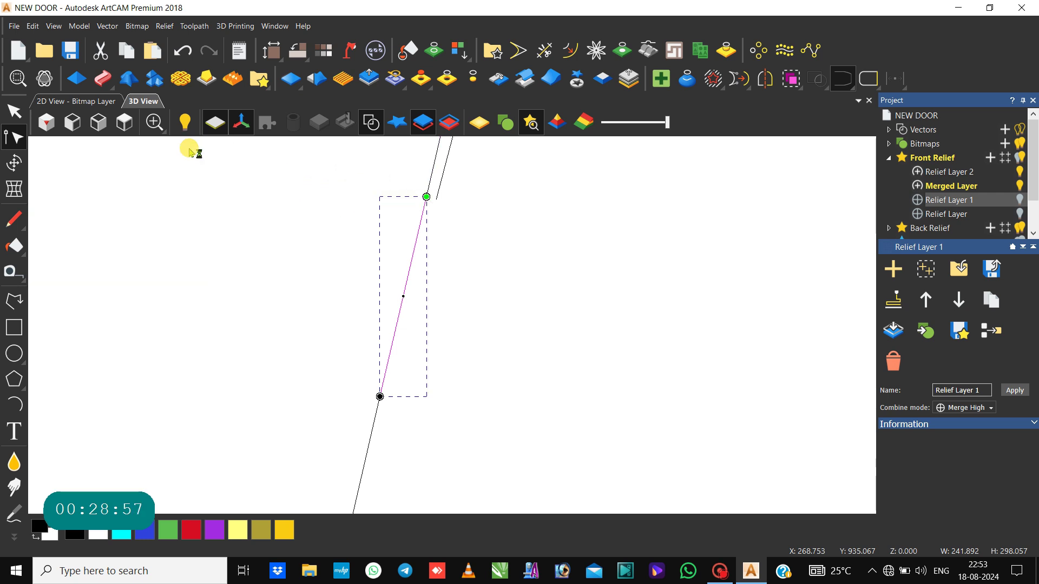
click(312, 249)
click(405, 280)
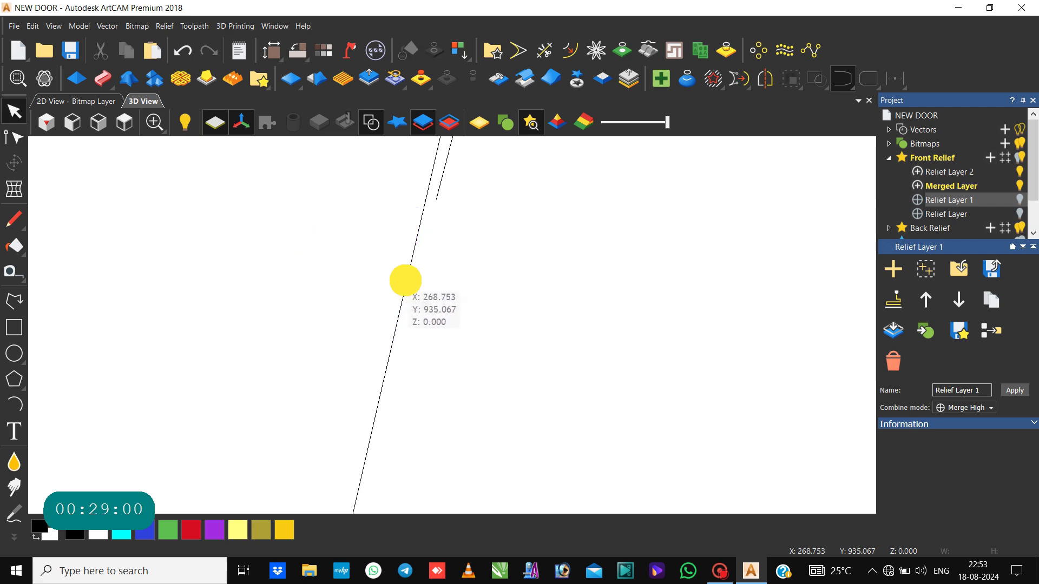
key(Delete)
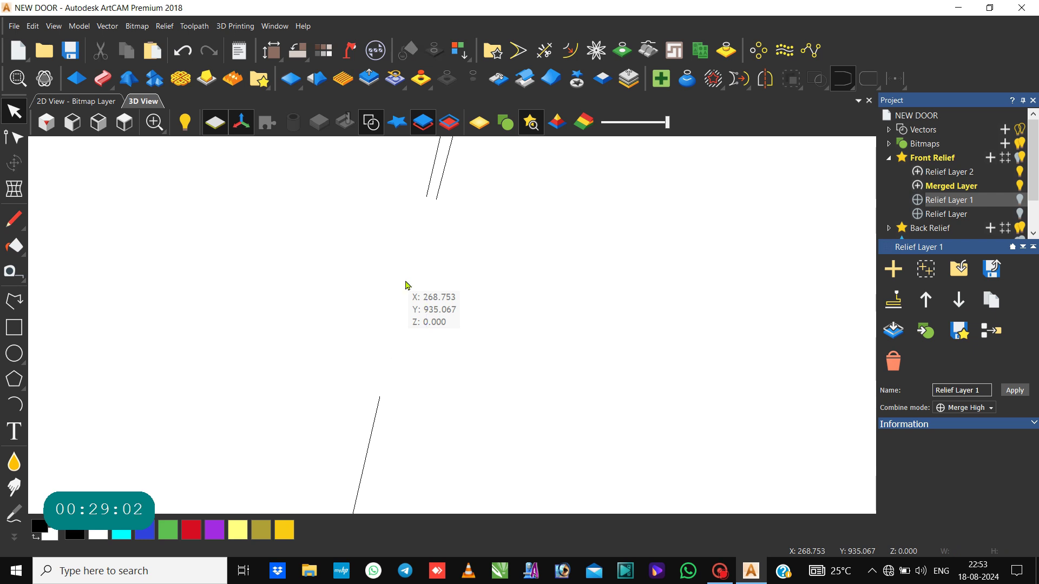
Step: Join the inner leaf outline's open end to the lower curve with a line, closing the gap
scroll(405, 281, down, 2)
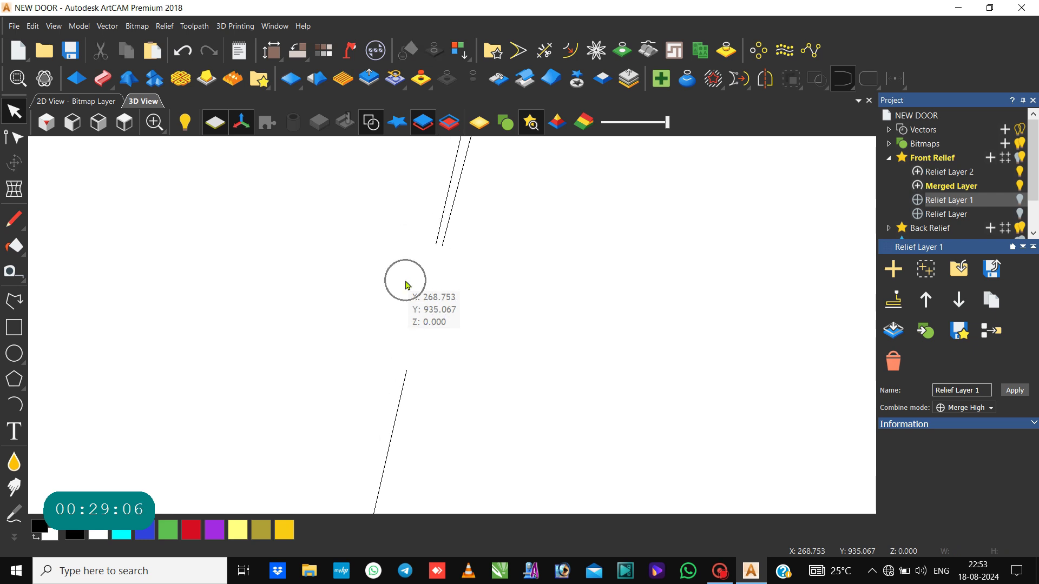
scroll(428, 287, down, 2)
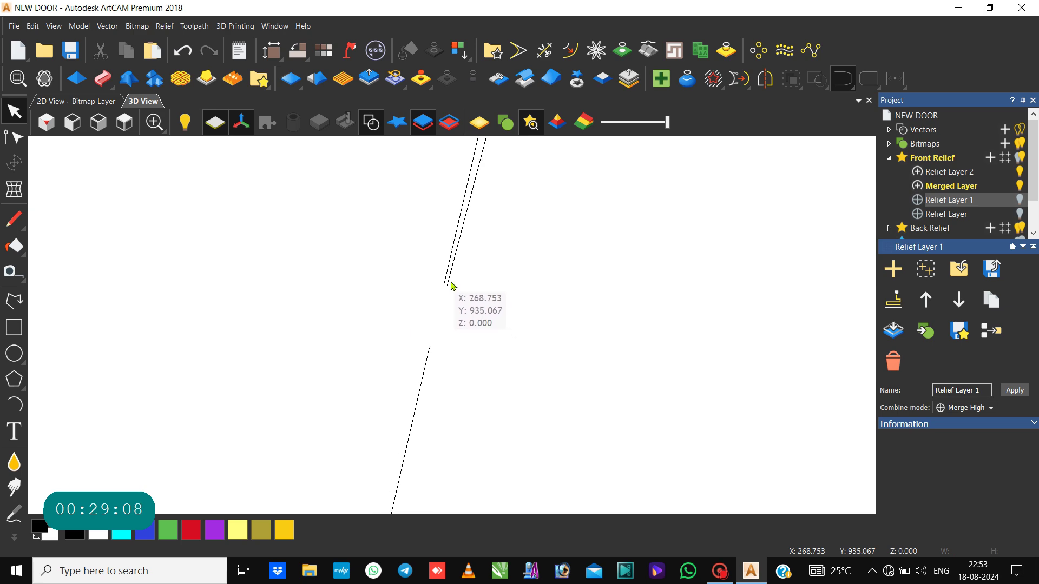
click(451, 283)
scroll(454, 290, down, 2)
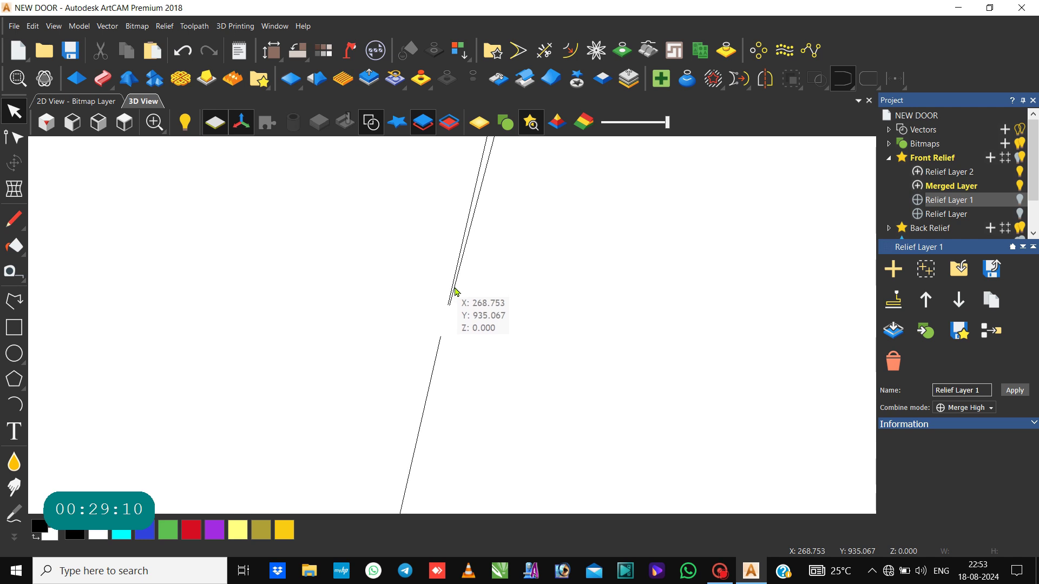
click(455, 289)
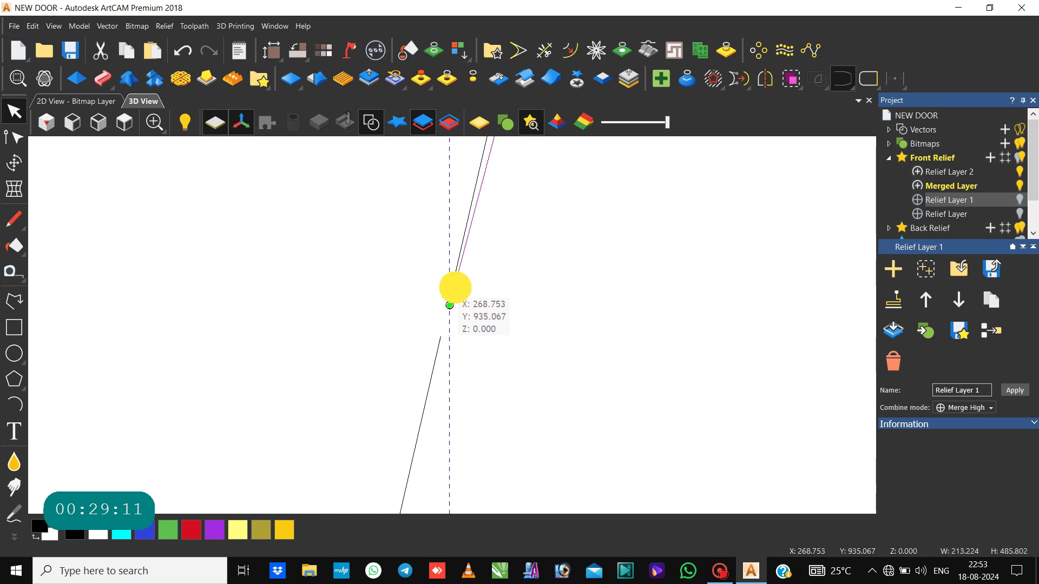
click(431, 395)
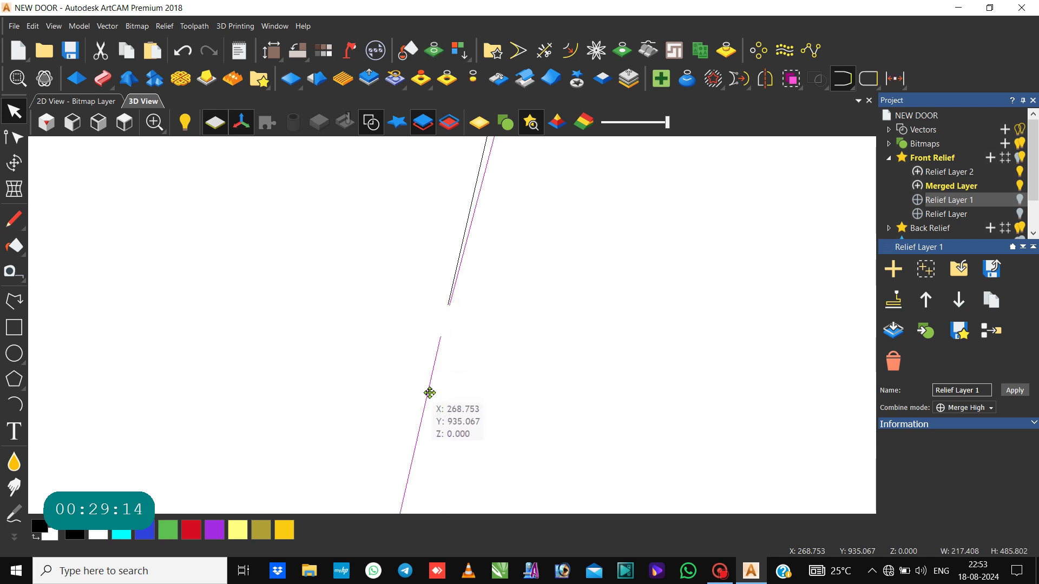
click(842, 80)
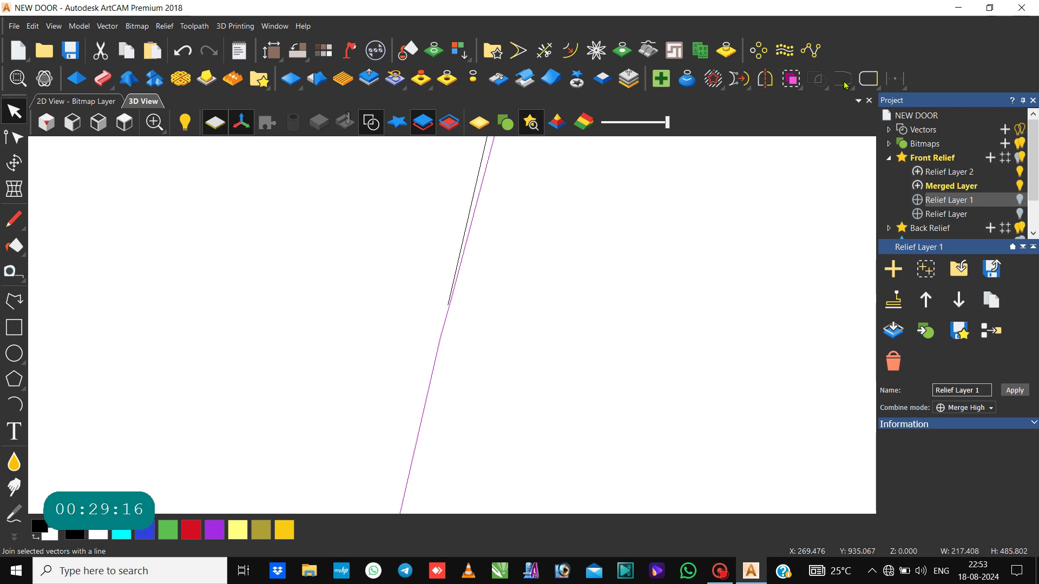
Step: Check the joined left leaf outline and the adjacent upper scroll curve by selecting it, and clear the selection
scroll(680, 253, down, 4)
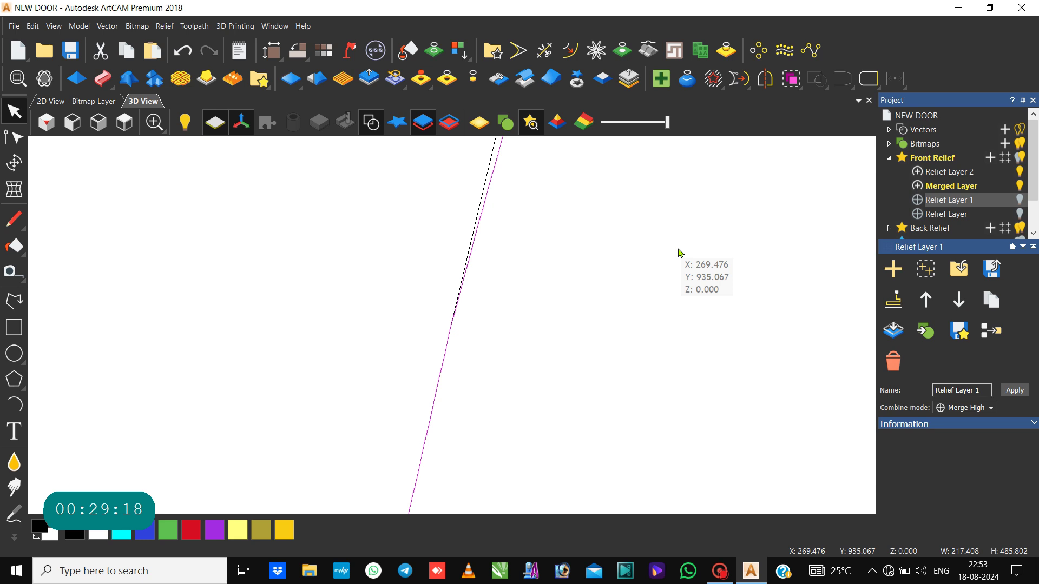
scroll(680, 253, down, 5)
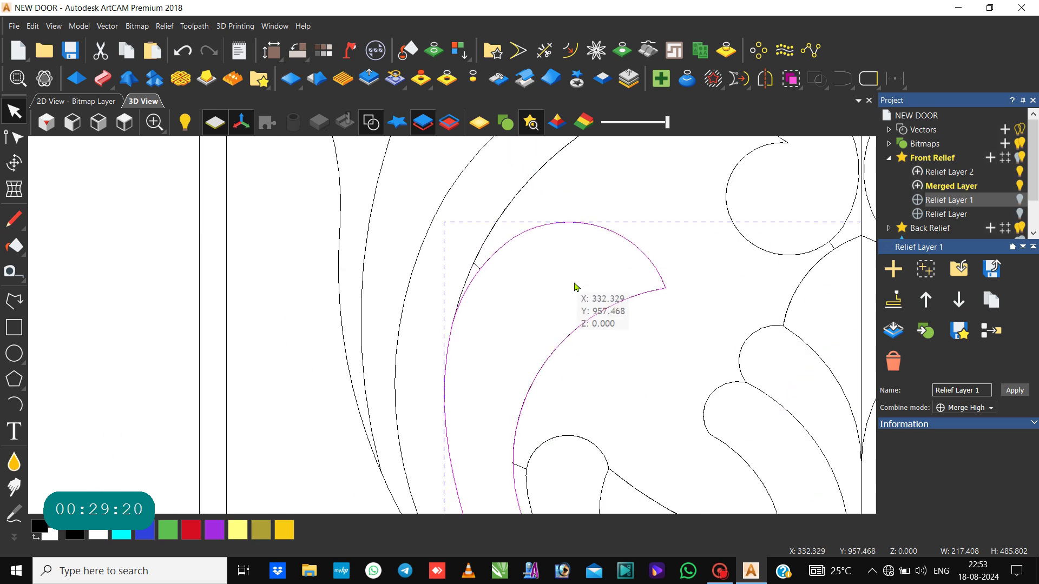
click(645, 314)
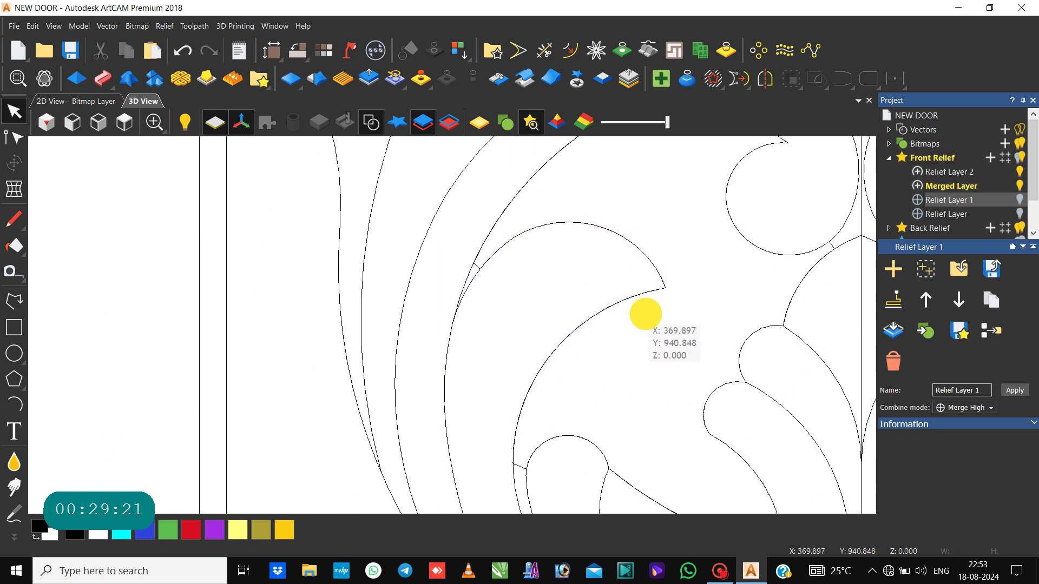
click(612, 309)
click(596, 308)
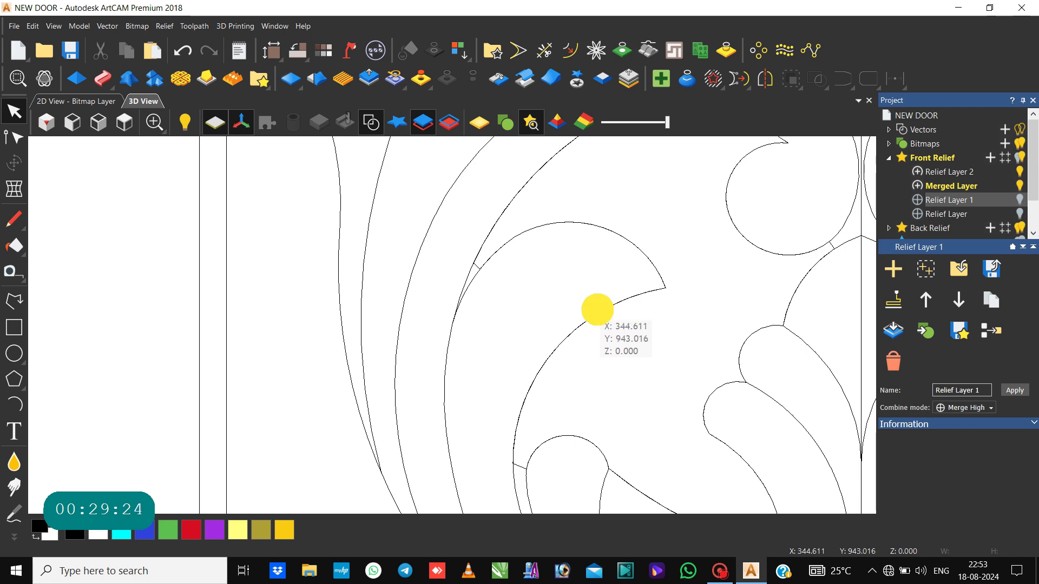
click(479, 271)
scroll(478, 268, down, 2)
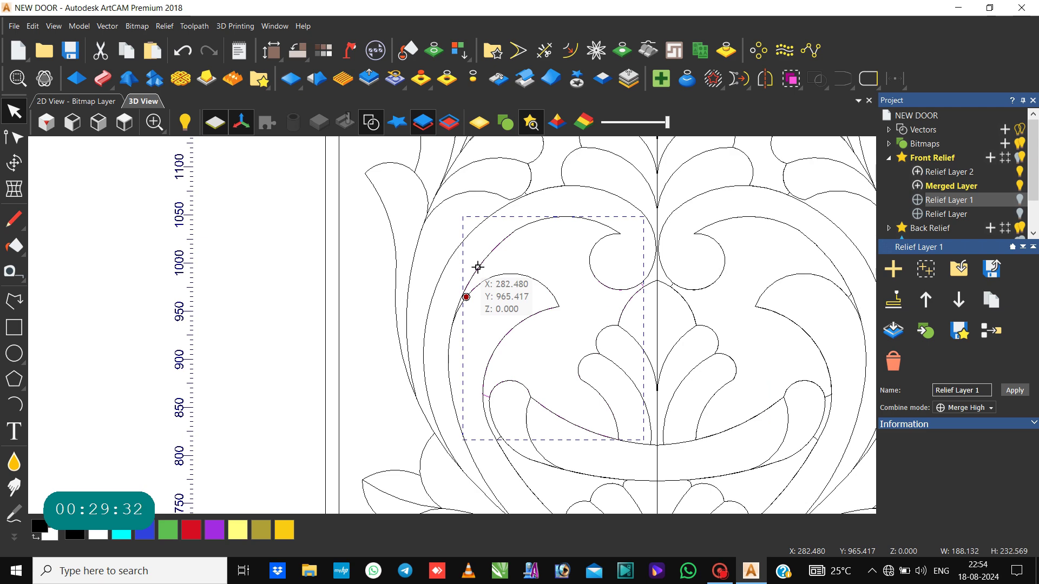
click(479, 272)
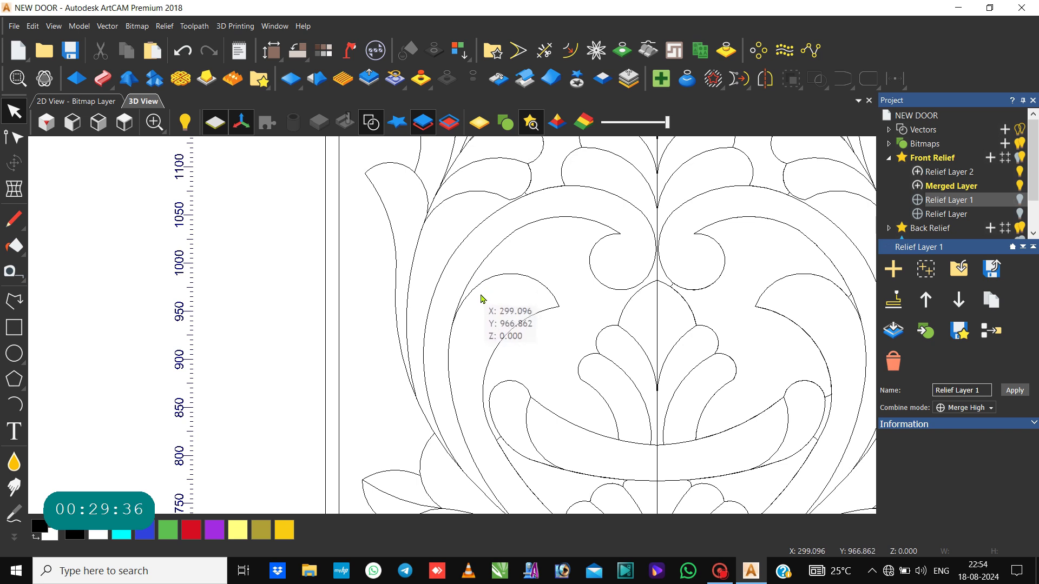
Step: Split the left inner leaf outline at its tip into separate outer and inner sides, and leave node editing
click(471, 292)
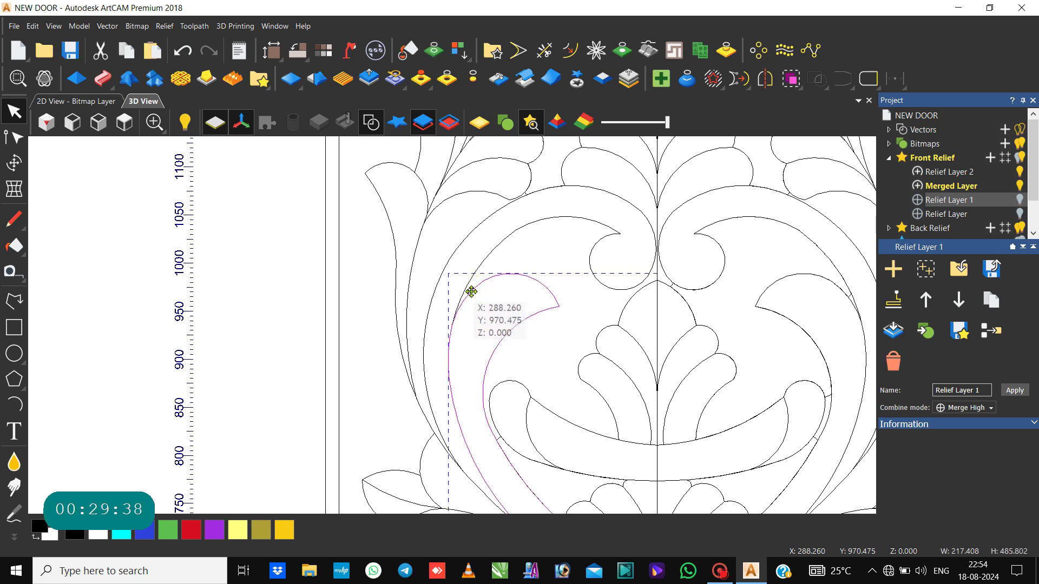
double_click(471, 292)
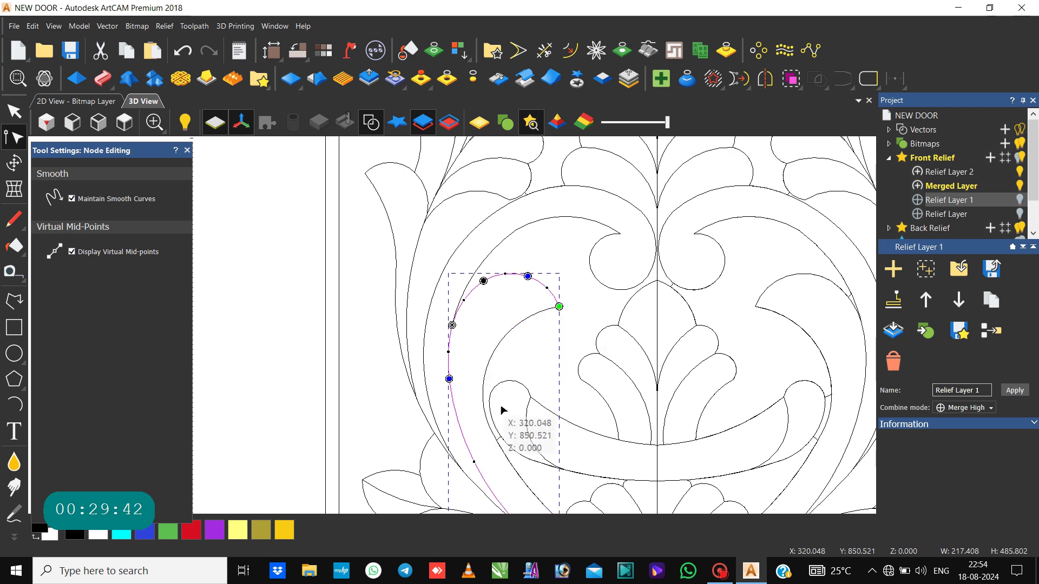
scroll(492, 403, down, 2)
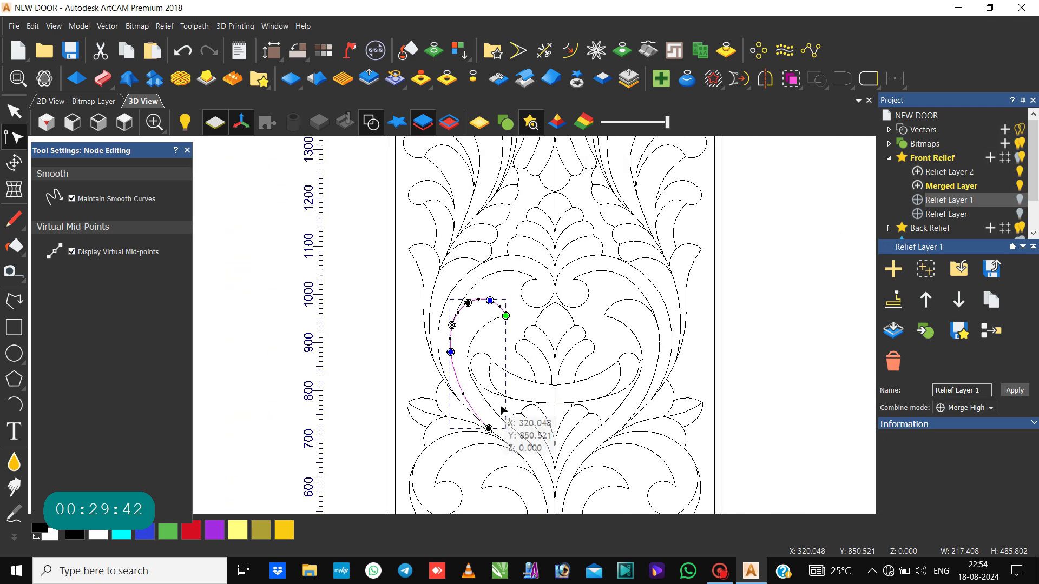
click(521, 432)
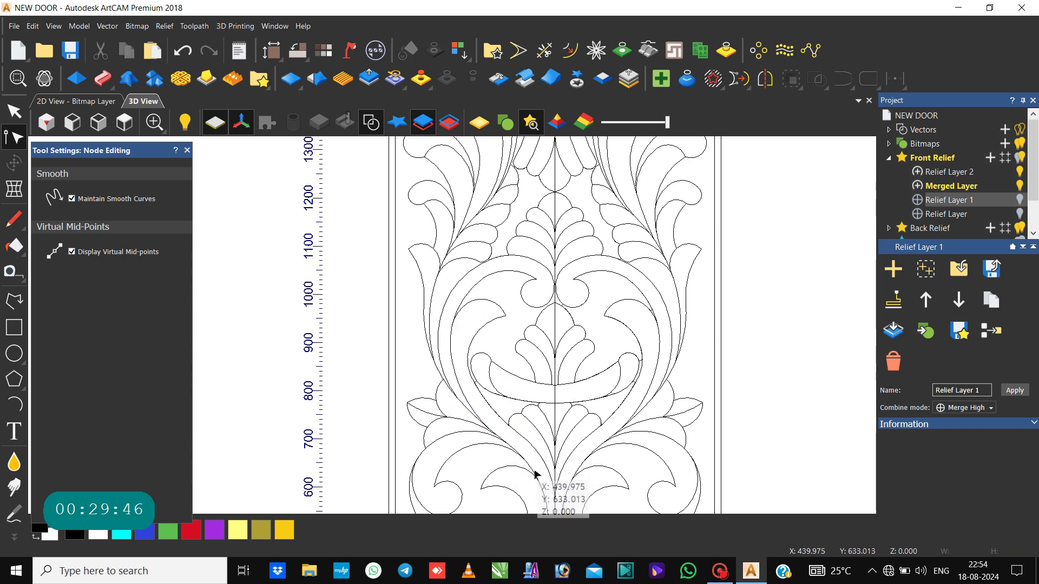
key(Escape)
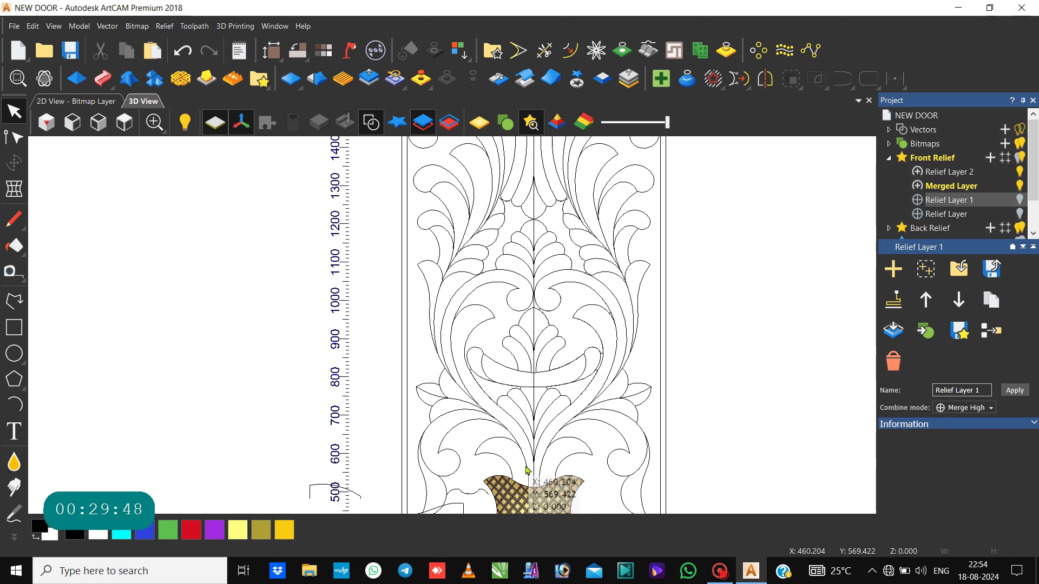
Step: Join the lower stem curve above the vase to the leaf's outer side with a line
click(528, 465)
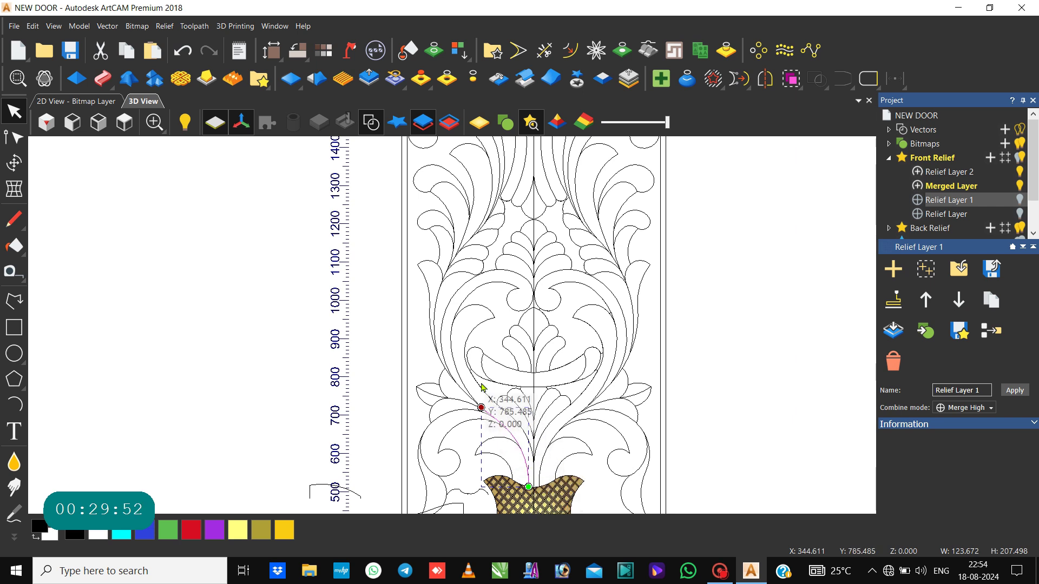
click(458, 372)
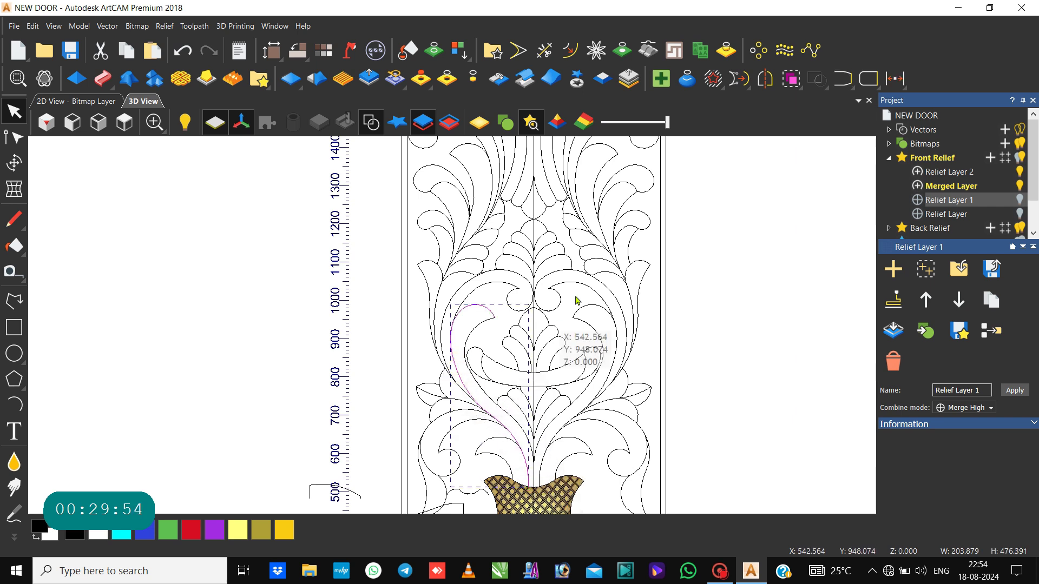
click(842, 79)
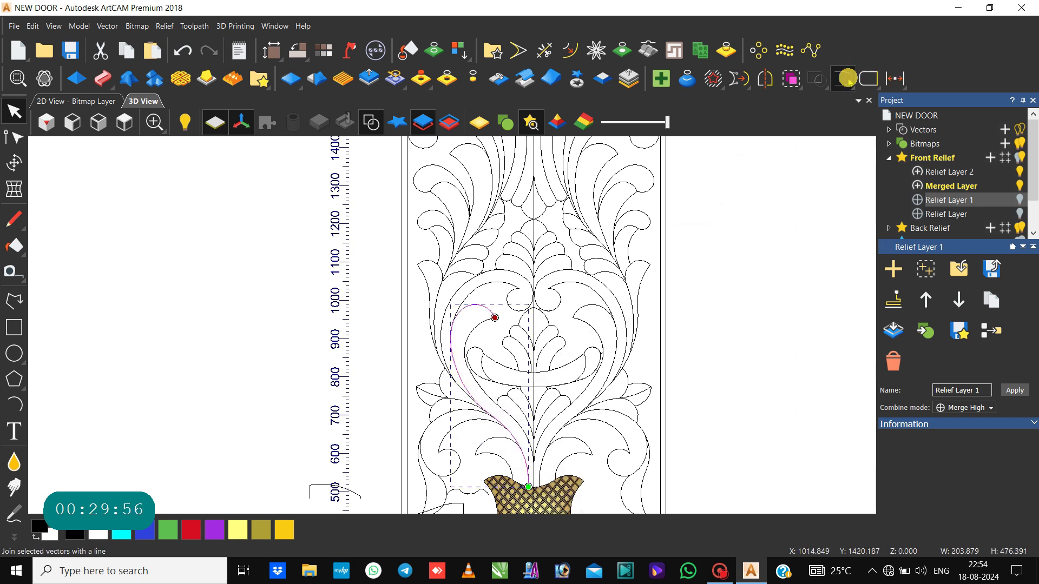
Step: Start a Two Rail Sweep with the left leaf's inner and outer edges as drive rails, and make Relief Layer 2 active
click(468, 339)
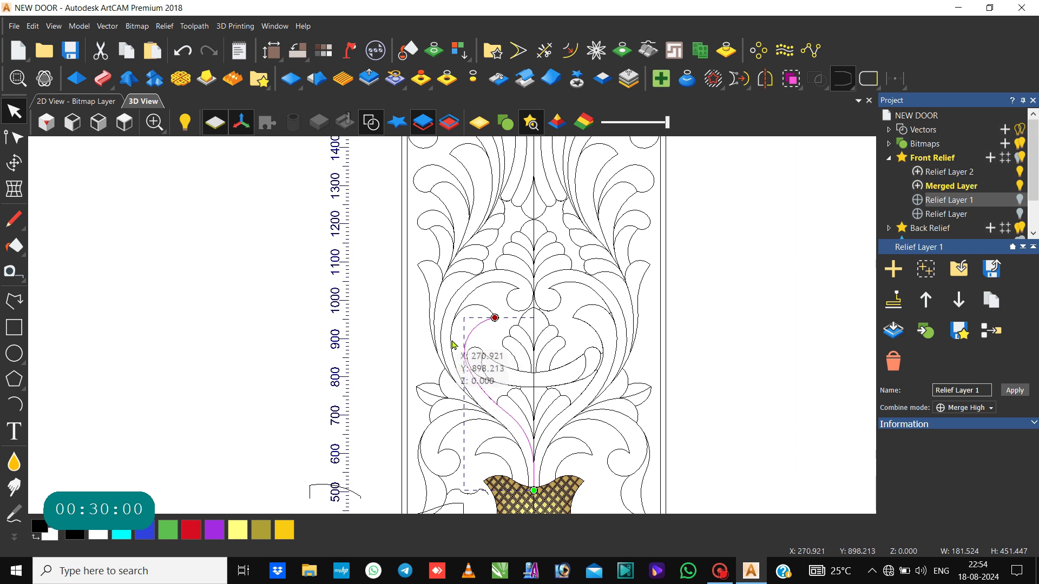
click(449, 341)
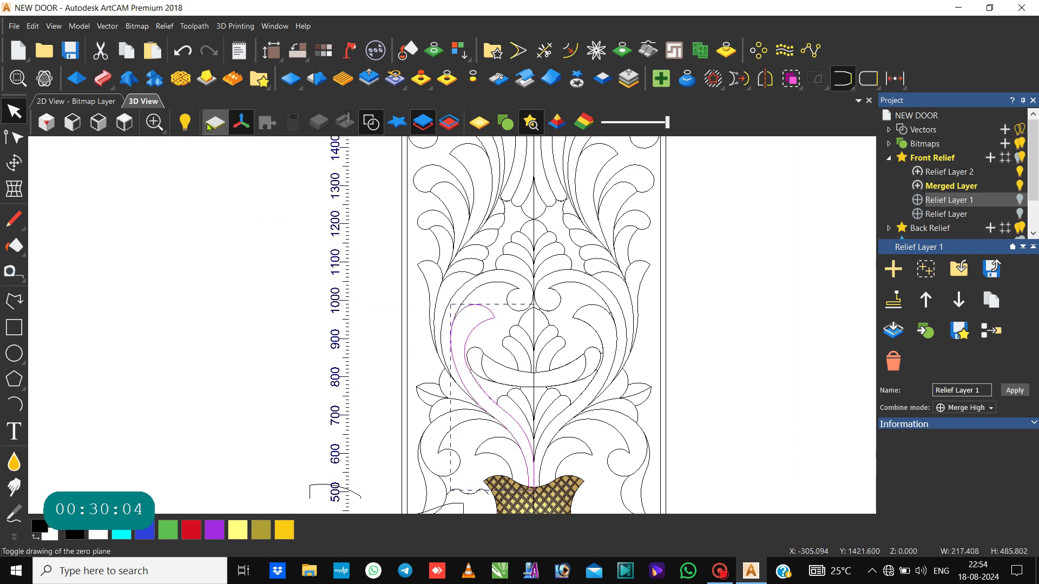
click(97, 81)
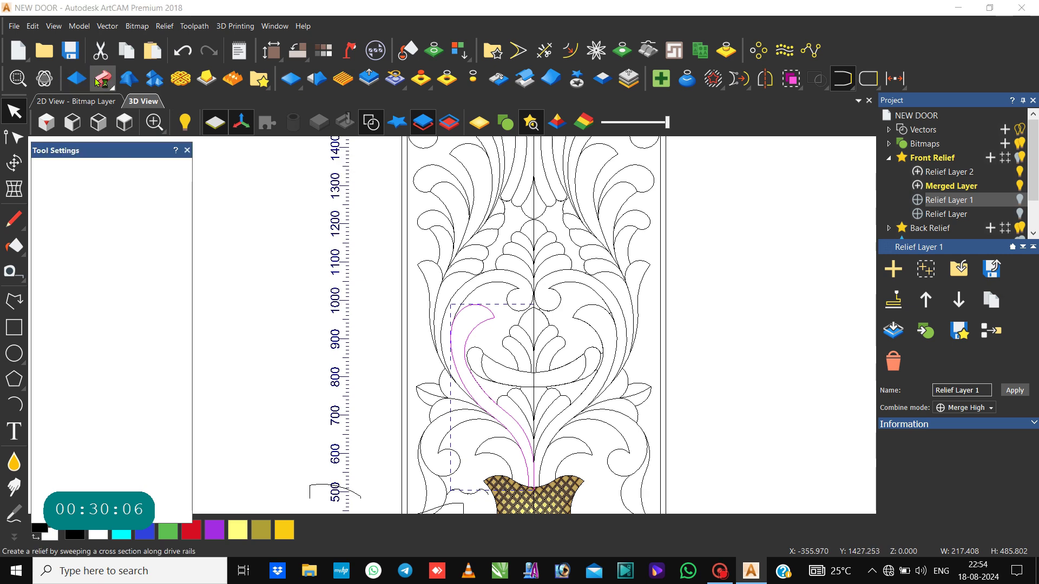
click(959, 175)
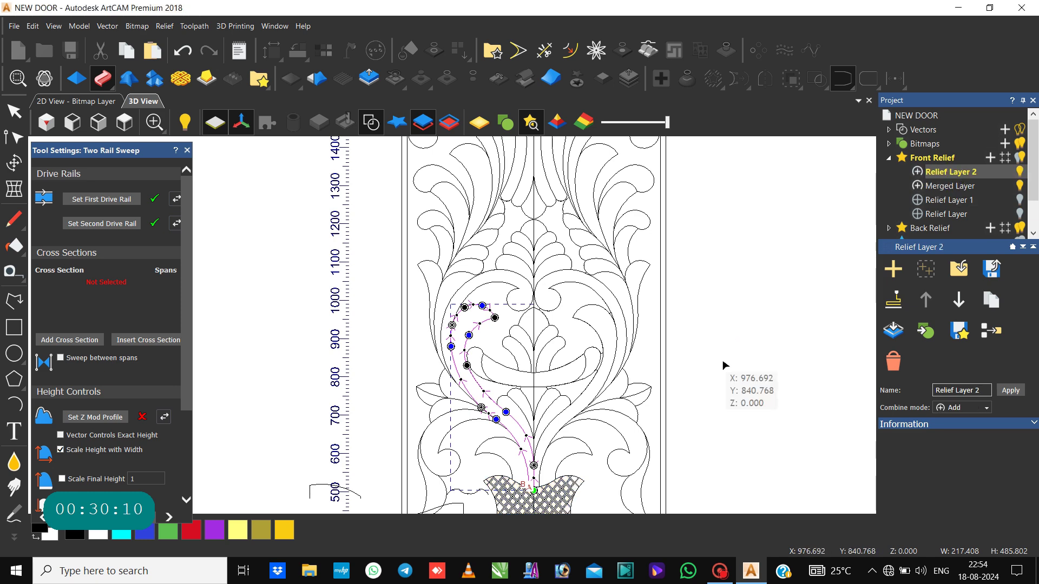
Step: Try the outer small profile curve beside the vase as the sweep's cross section, and remove it
scroll(497, 413, up, 1)
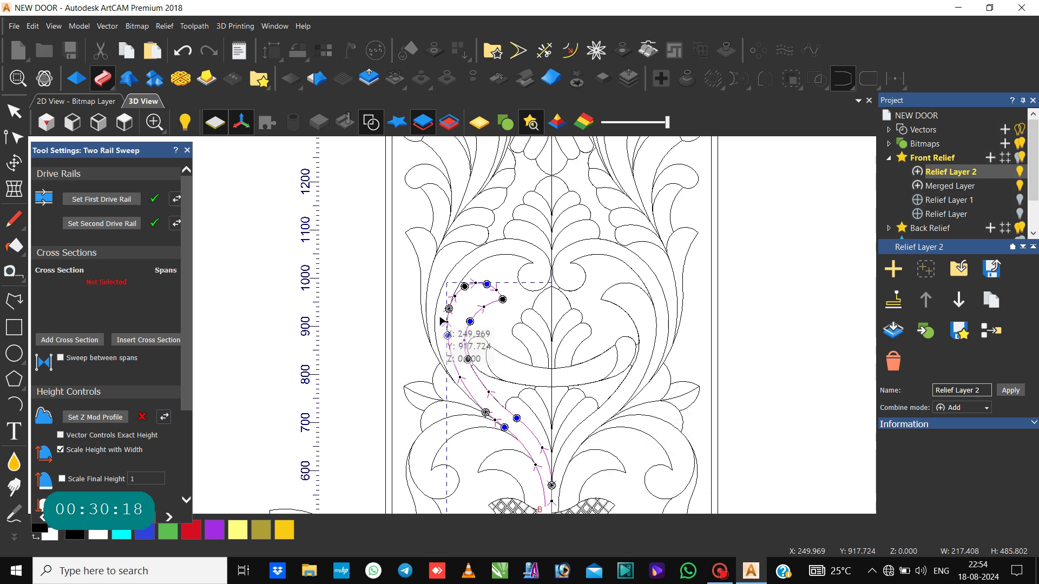
scroll(476, 411, down, 3)
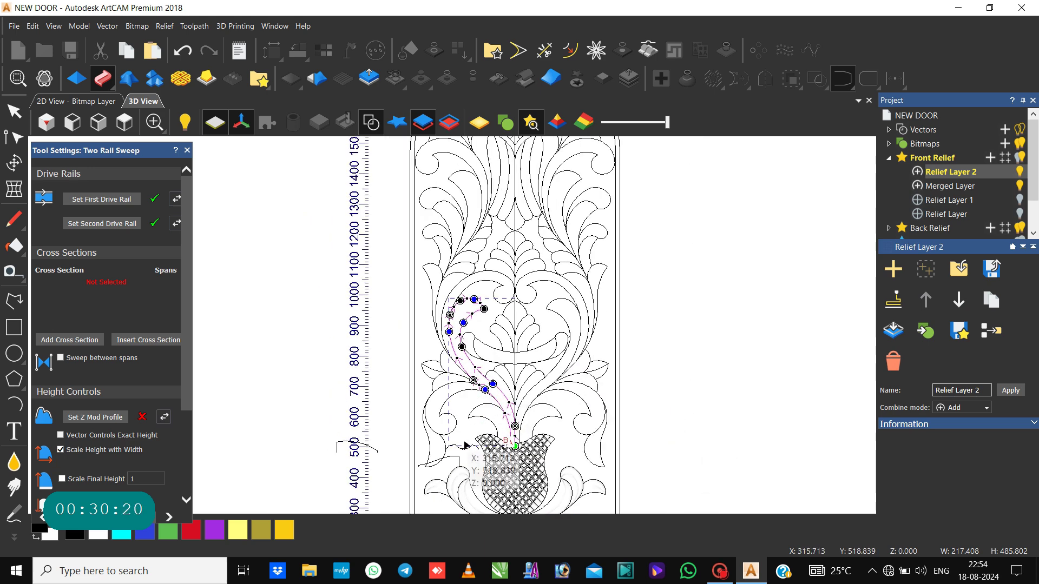
scroll(466, 446, up, 2)
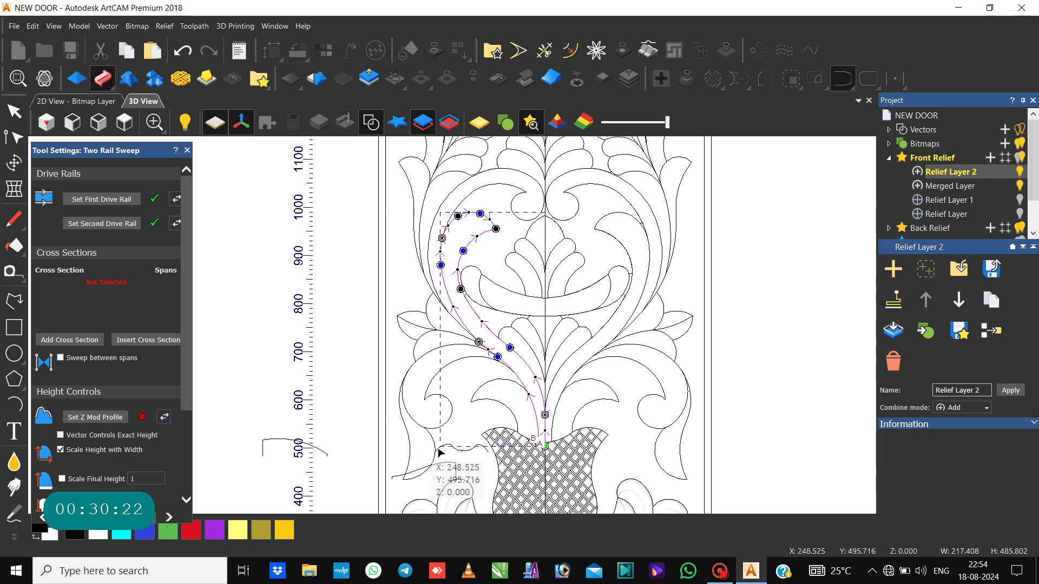
click(447, 444)
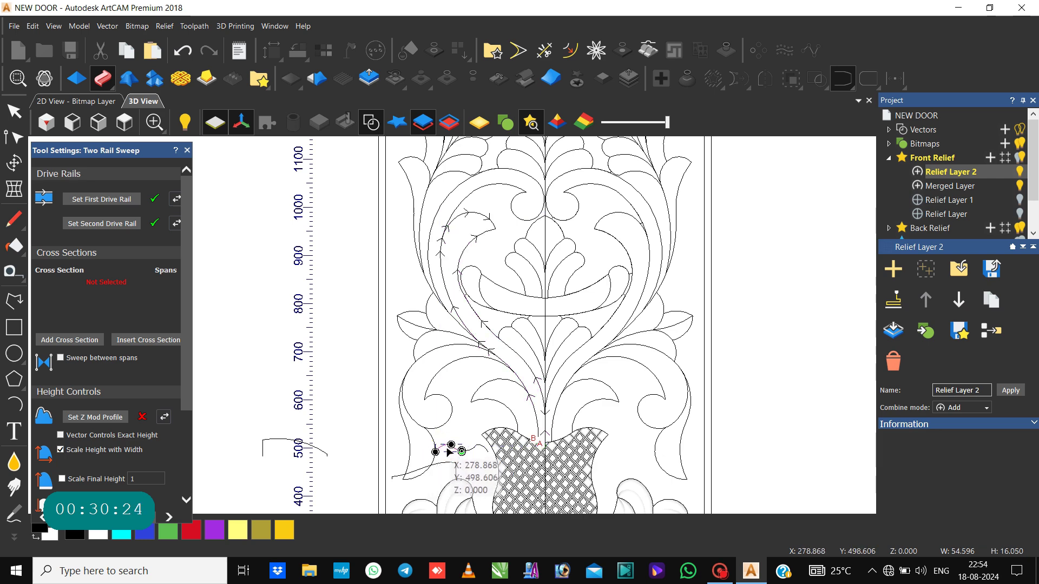
click(70, 340)
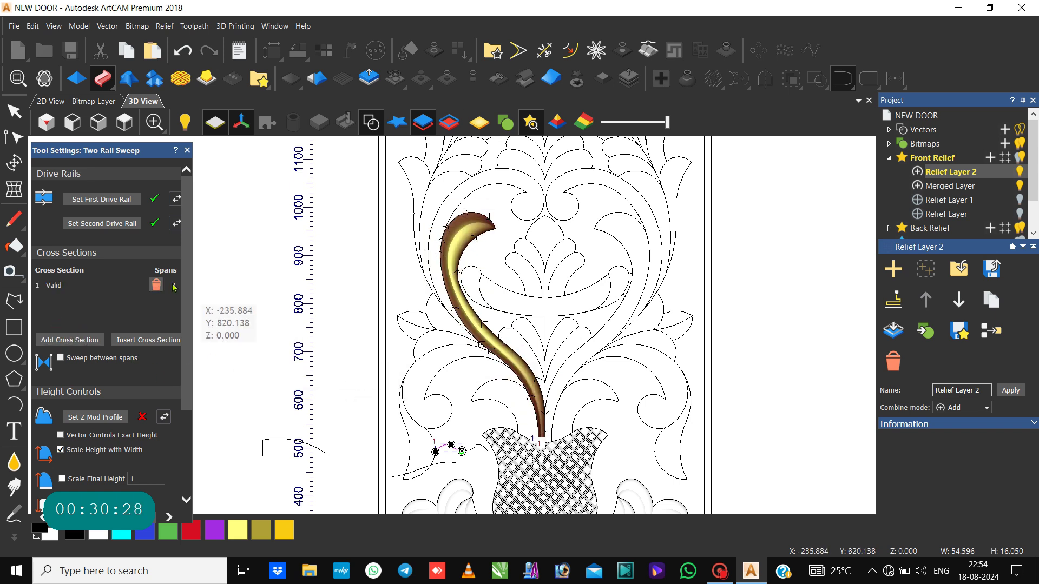
click(155, 286)
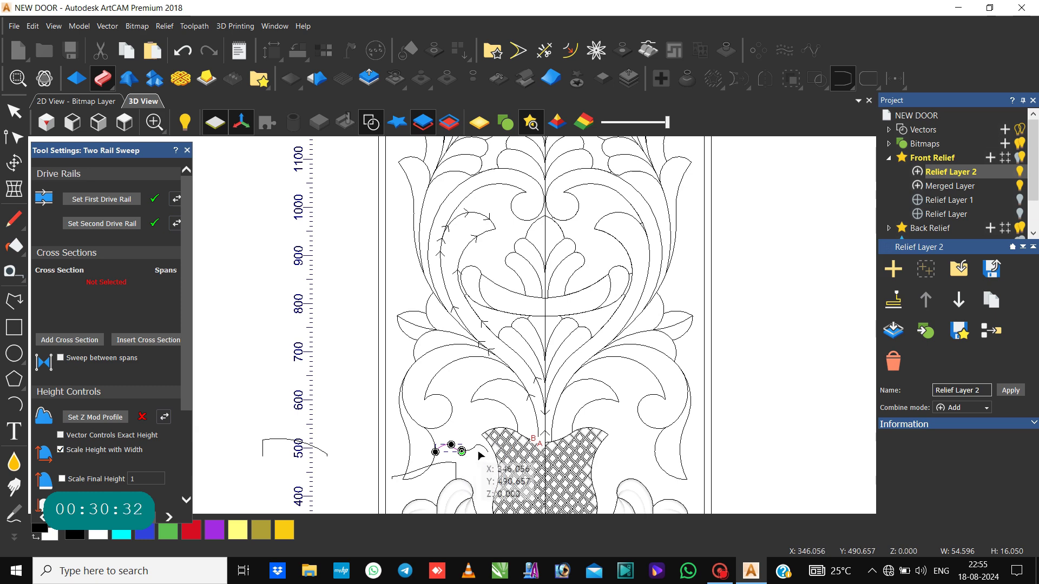
Step: Add the small profile curve nearest the vase's left edge as the cross section and check the swept leaf preview
drag(476, 448, 502, 448)
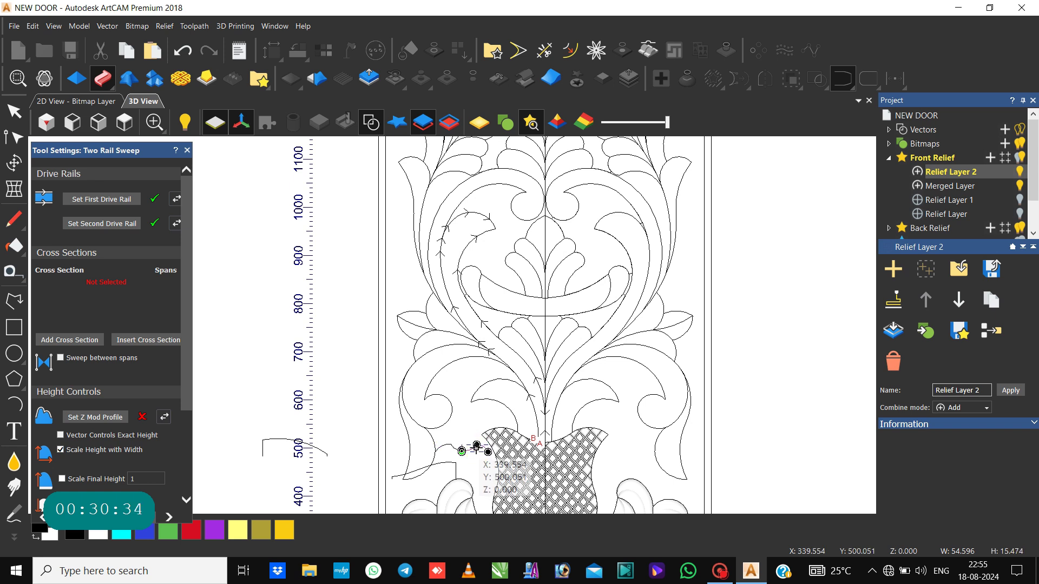
click(93, 342)
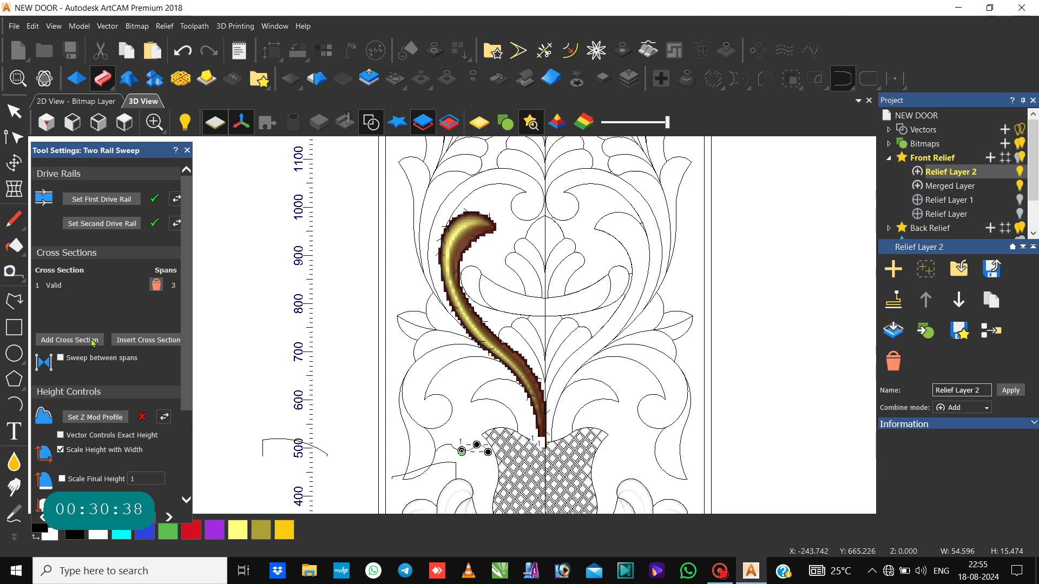
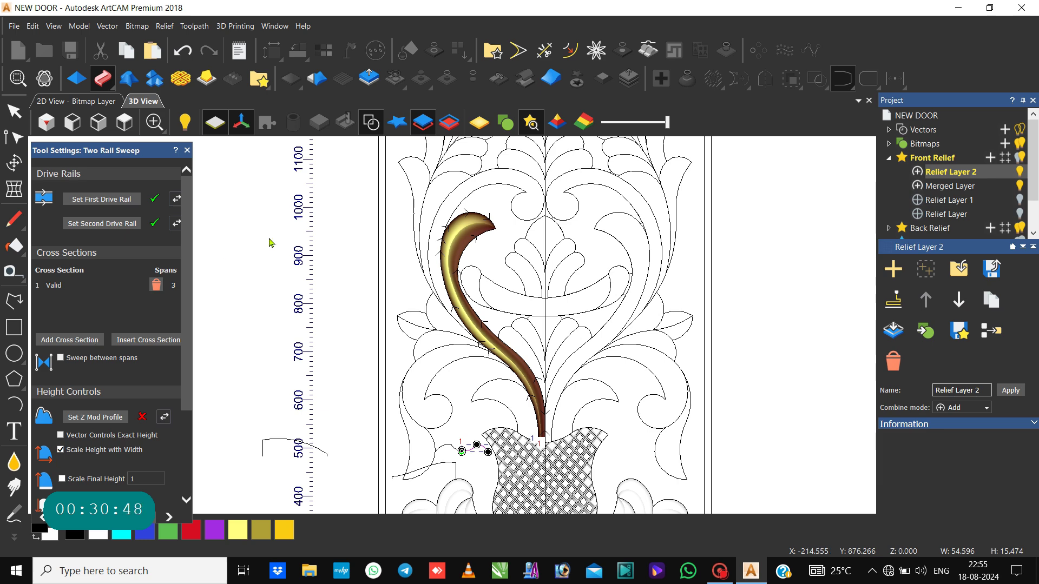
scroll(482, 297, up, 2)
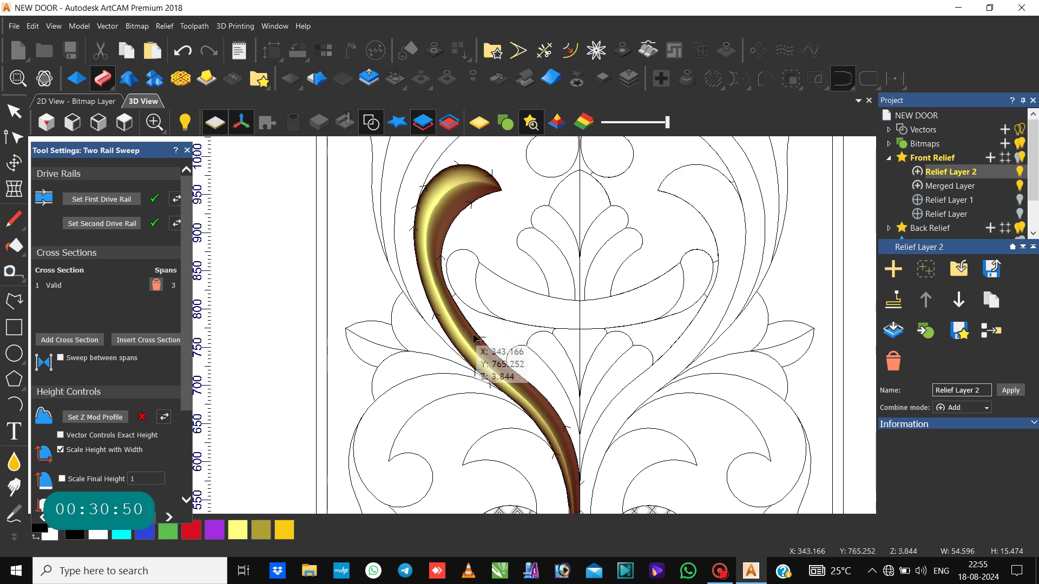
scroll(474, 339, up, 2)
scroll(473, 339, down, 4)
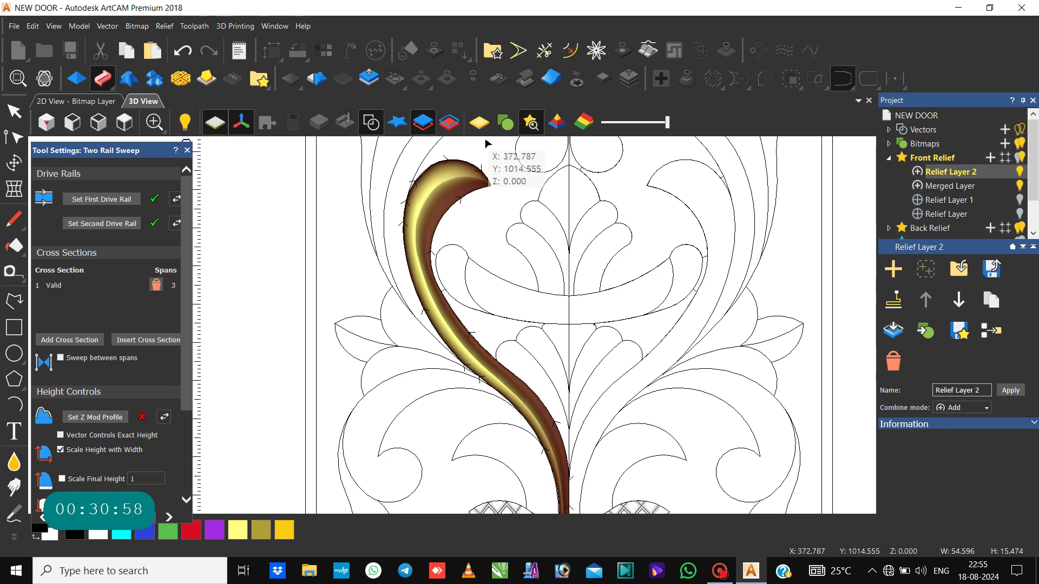
Step: In the 2D view, select the left leaf's outer edge and smooth its node at the lower bend above the stem
click(78, 102)
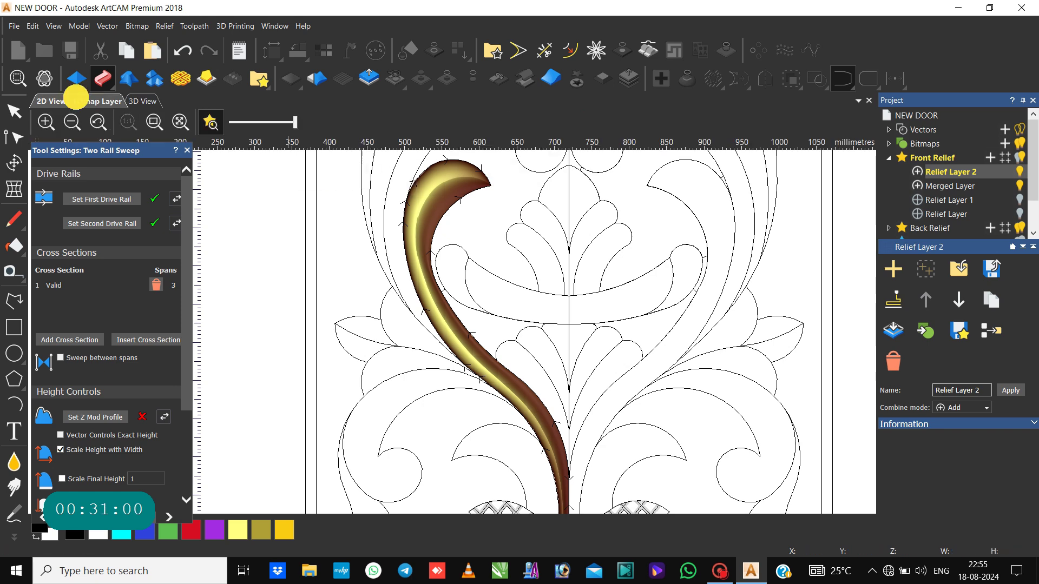
scroll(365, 251, down, 4)
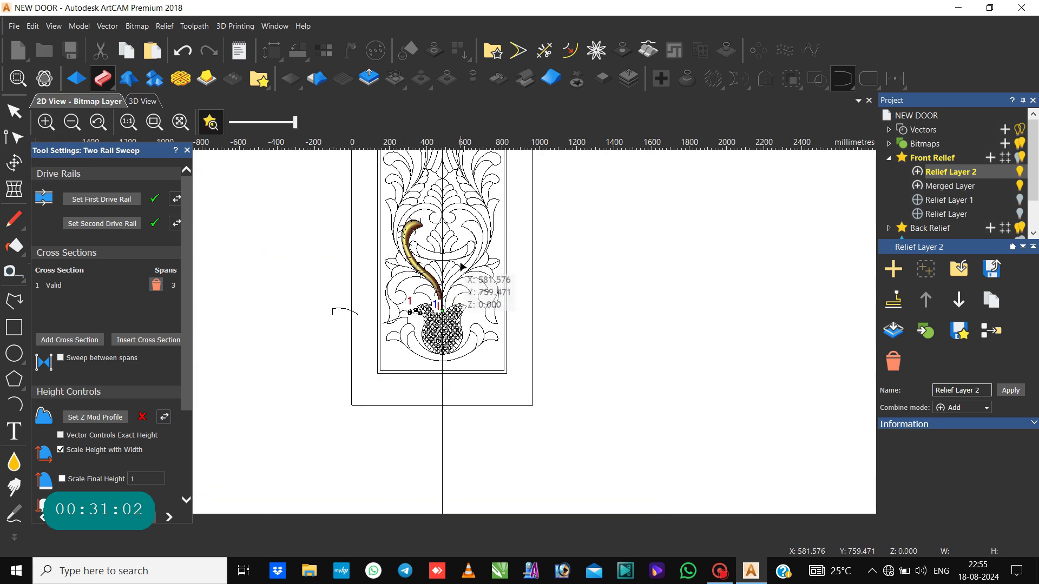
scroll(461, 267, up, 4)
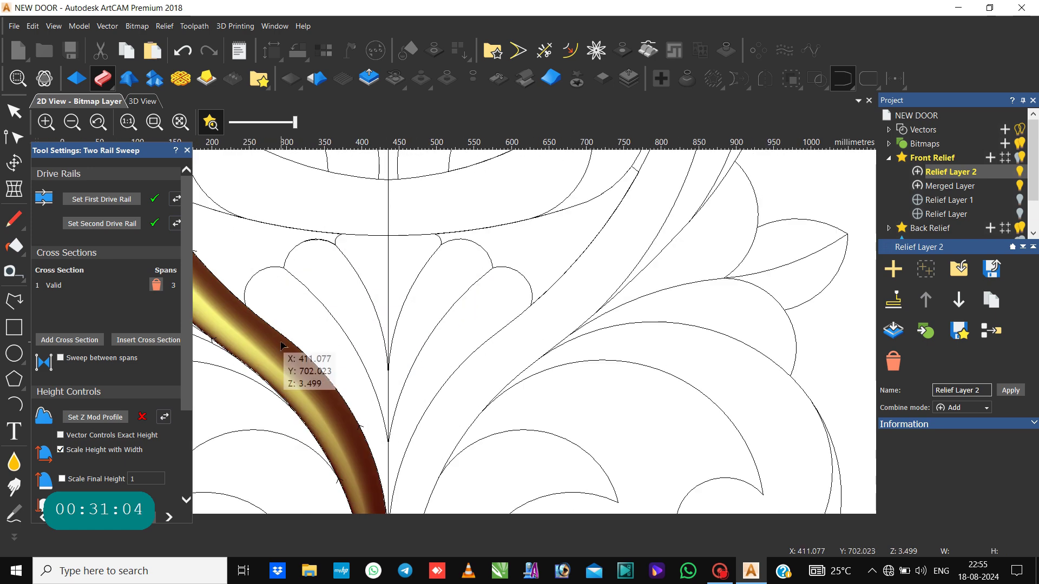
scroll(292, 346, down, 1)
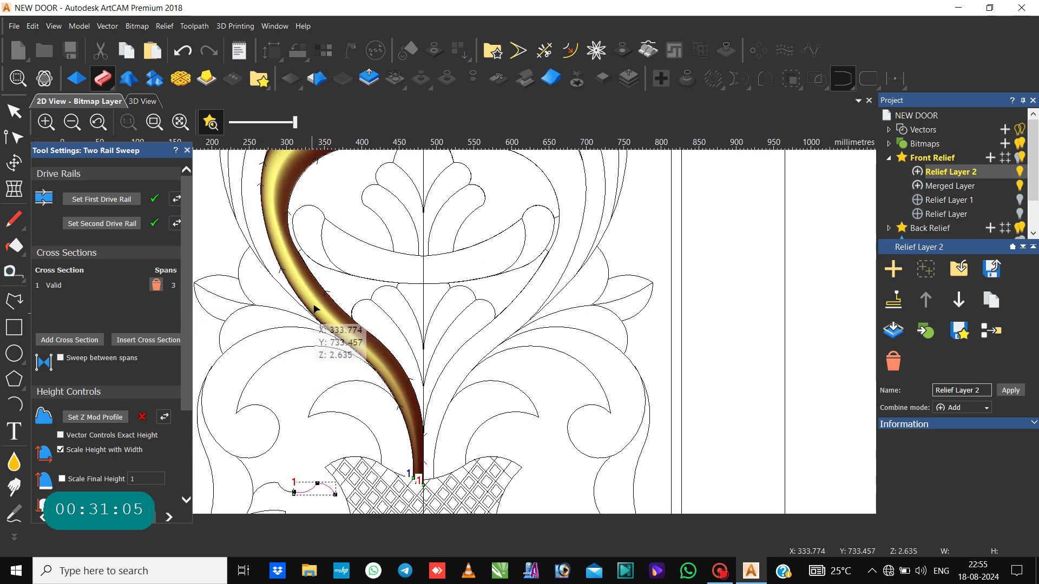
click(291, 223)
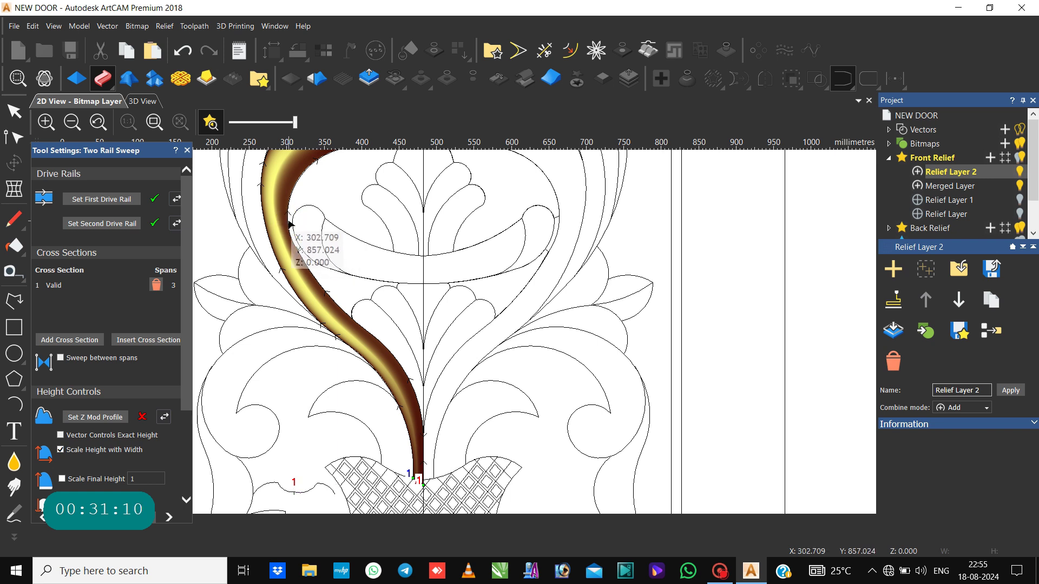
click(289, 227)
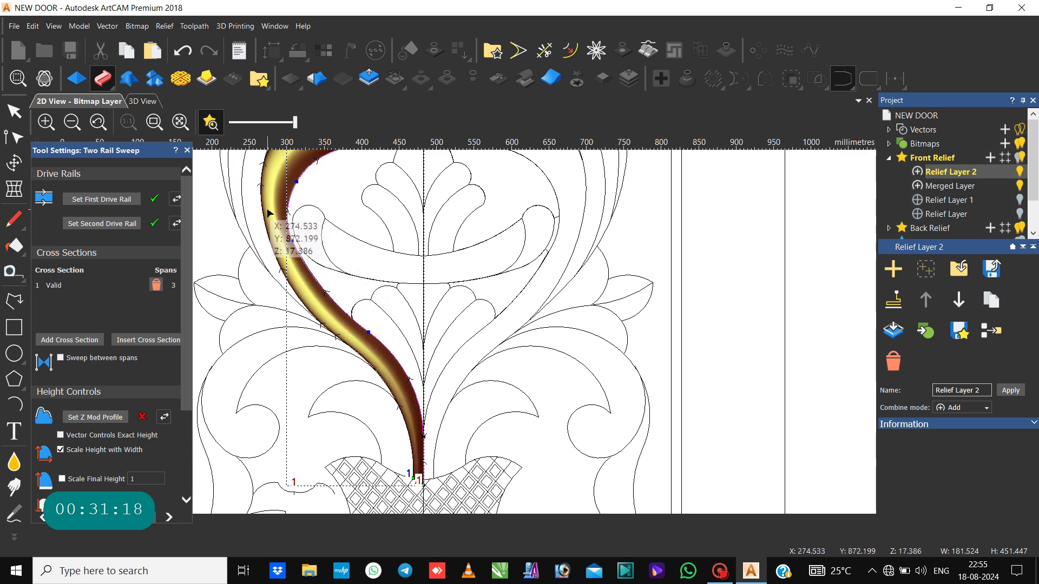
drag(266, 220, 266, 224)
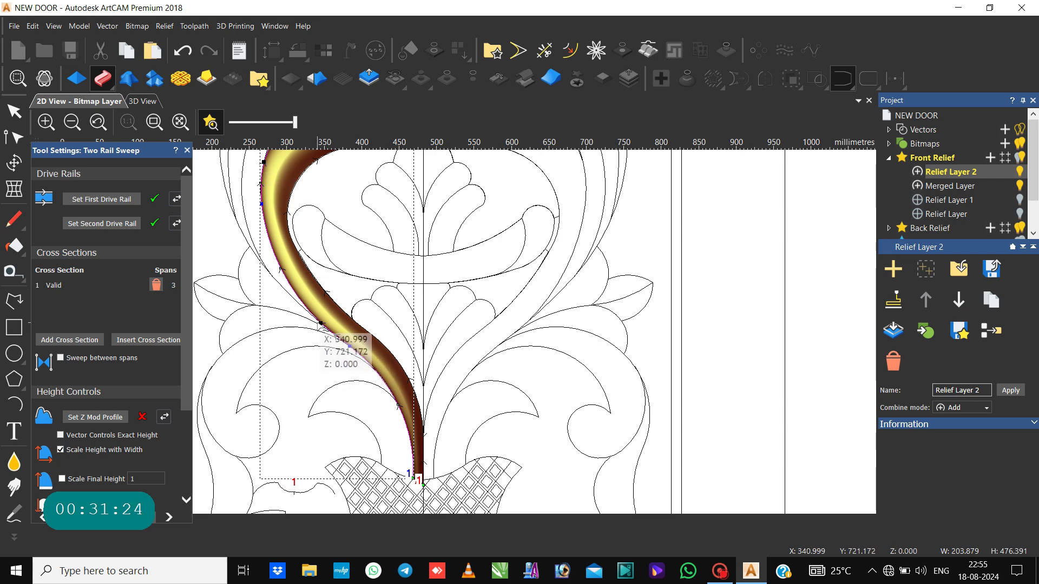
click(320, 323)
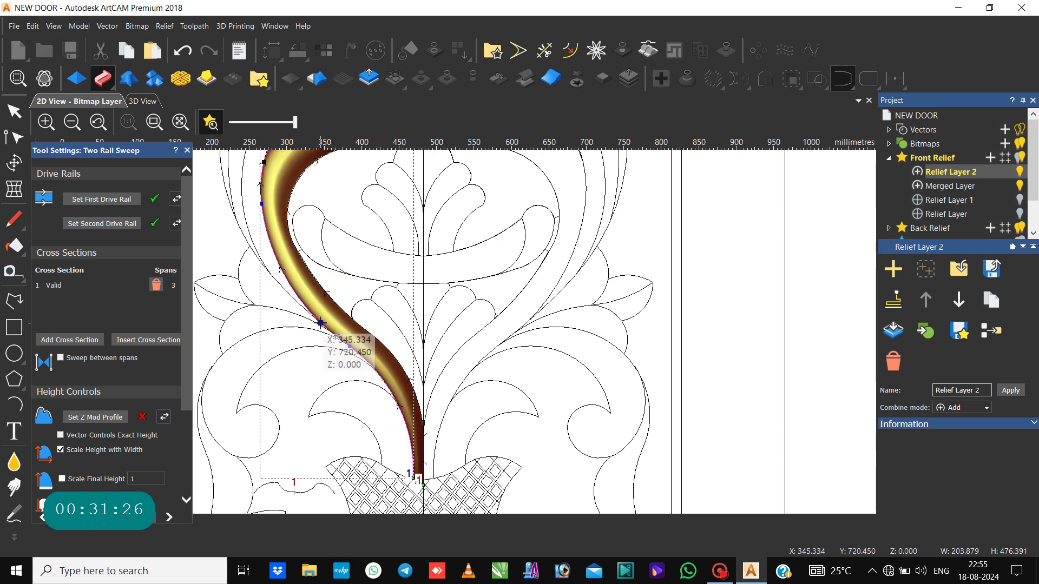
Step: Smooth the node on the upper outer bend of the left leaf's outer edge, near its curled tip
scroll(314, 235, down, 5)
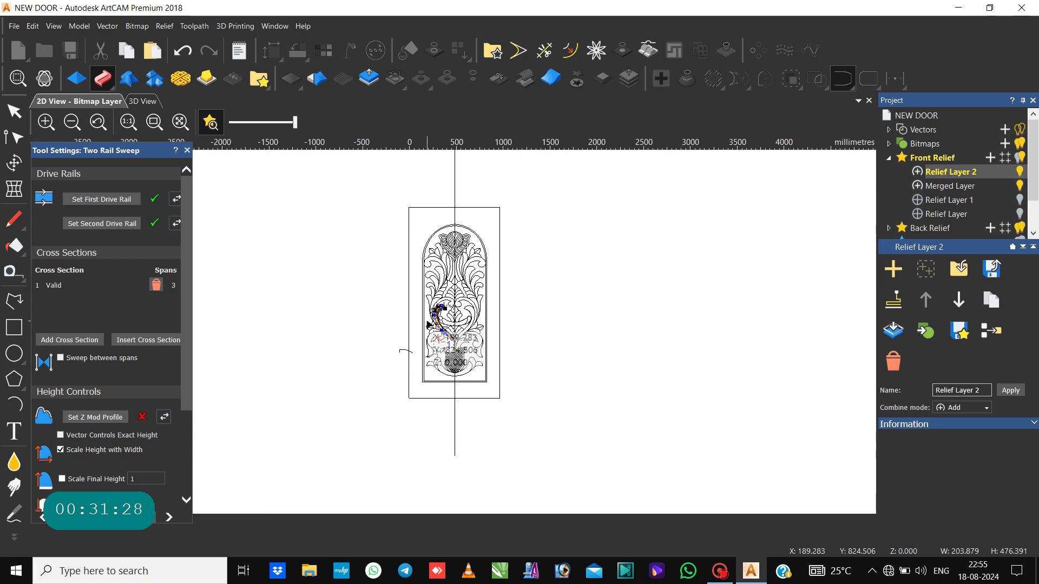
scroll(430, 325, up, 6)
scroll(548, 313, down, 2)
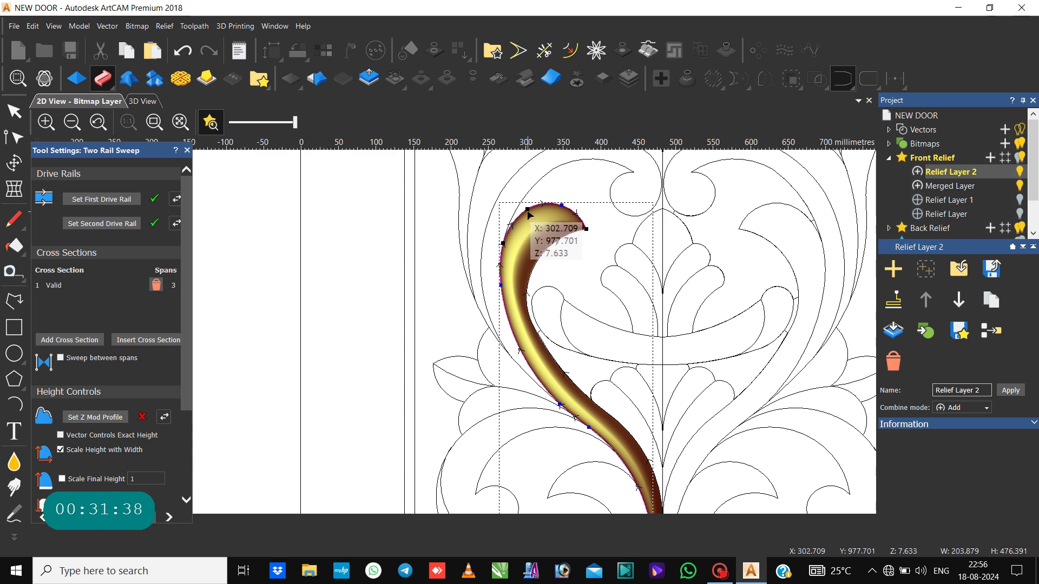
scroll(529, 215, up, 10)
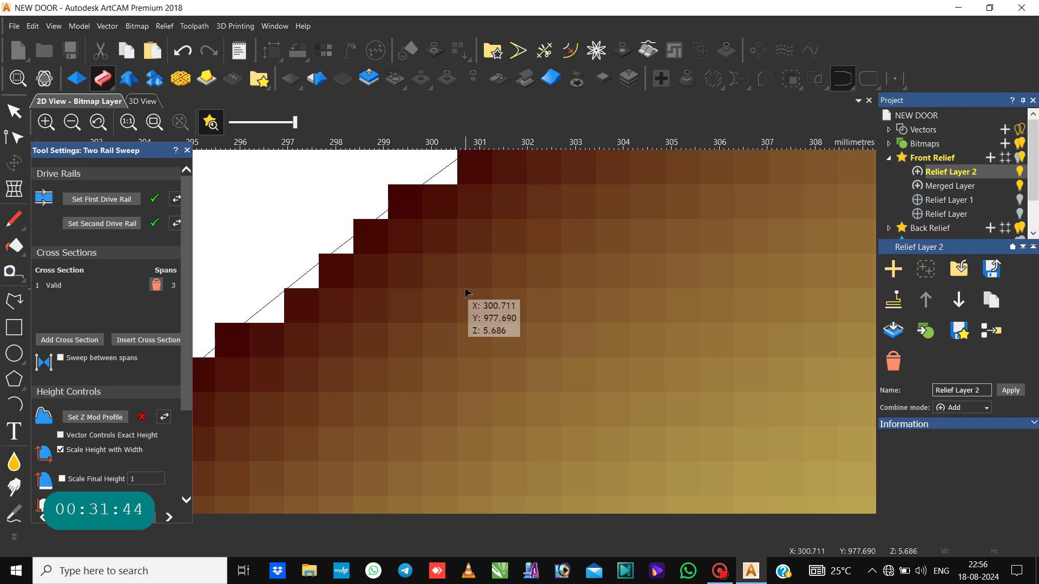
scroll(466, 294, down, 2)
scroll(514, 325, down, 3)
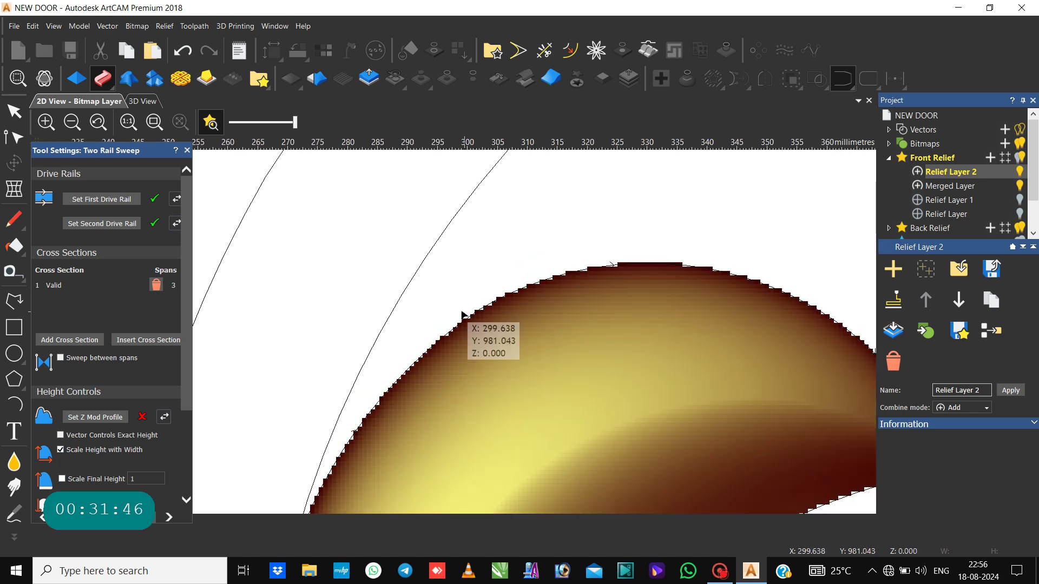
scroll(465, 325, down, 2)
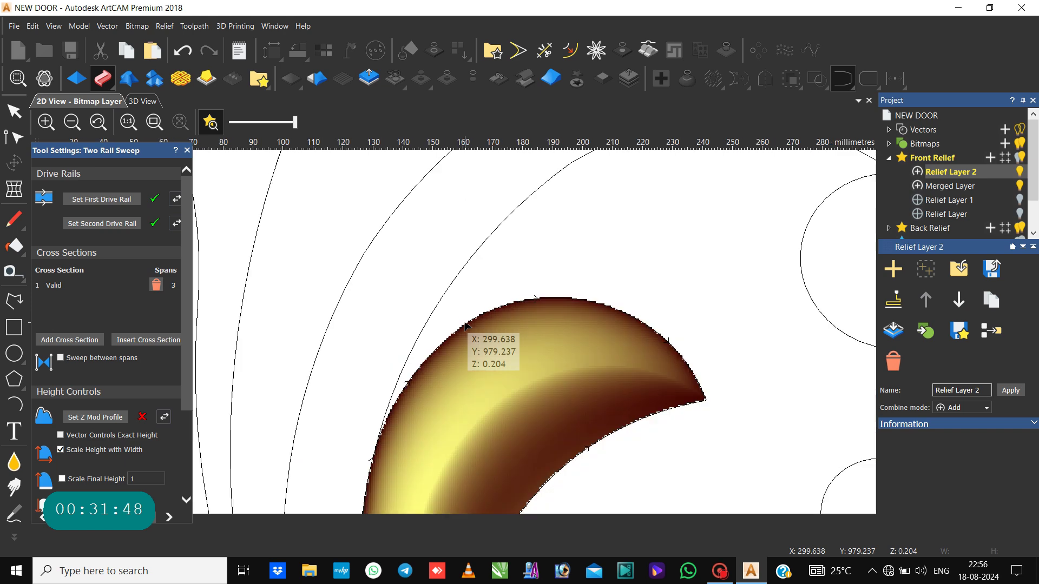
scroll(465, 325, down, 3)
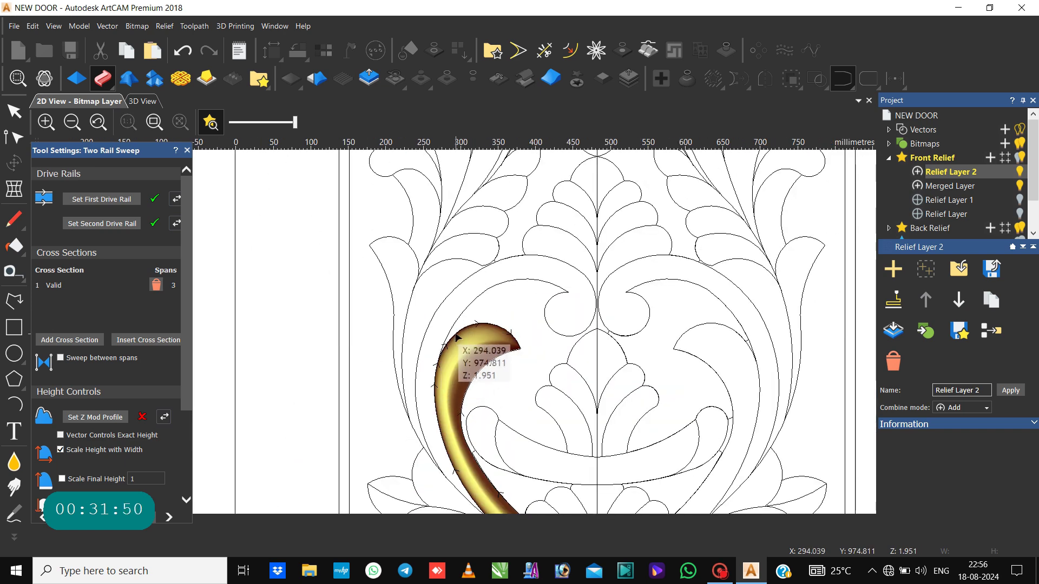
click(461, 329)
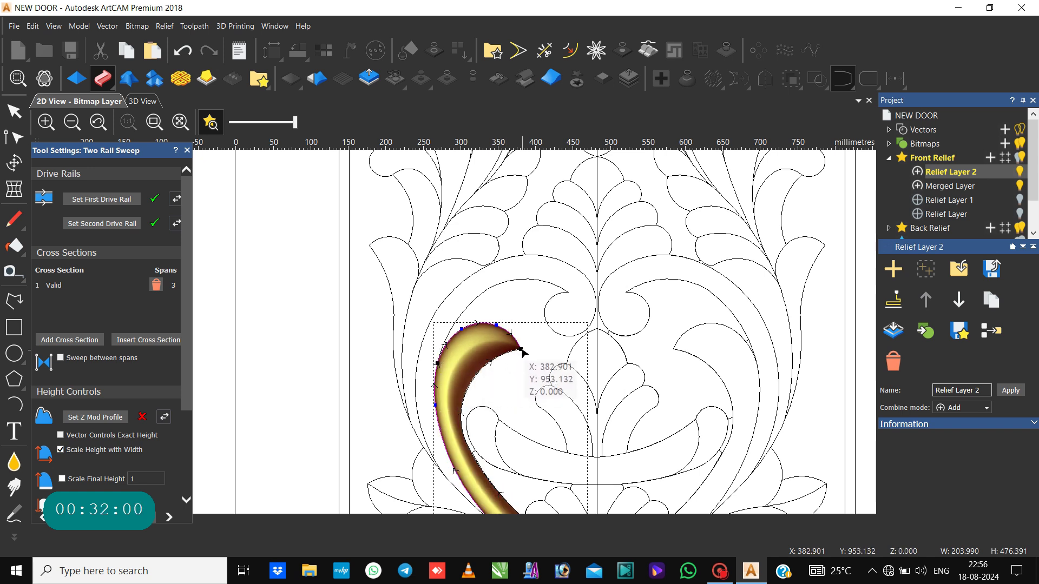
Step: Set the sweep's relief combine mode to Merge High, enable Scale Final Height, and disable Scale Height with Width
scroll(146, 445, down, 3)
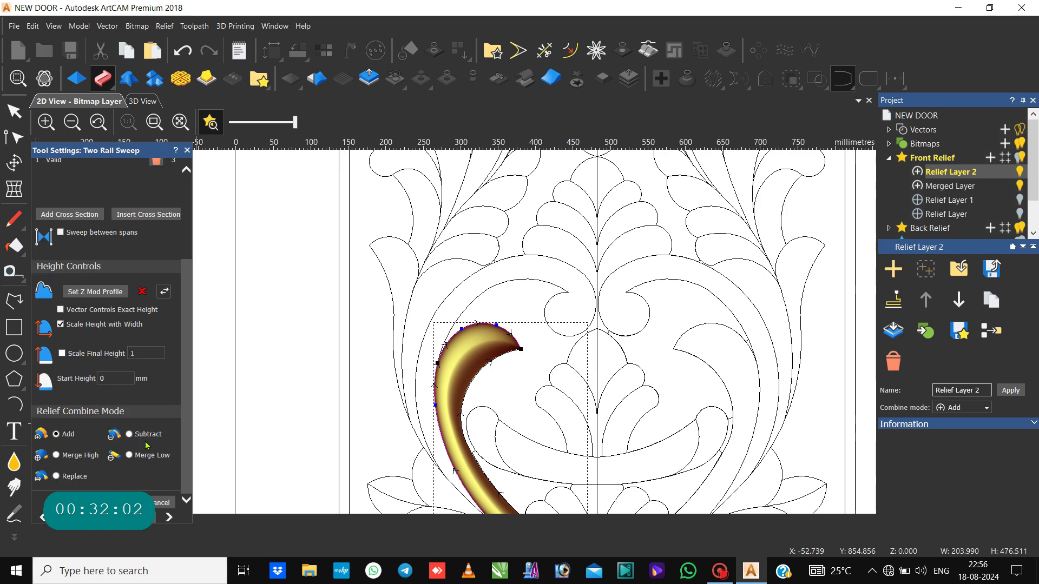
click(55, 456)
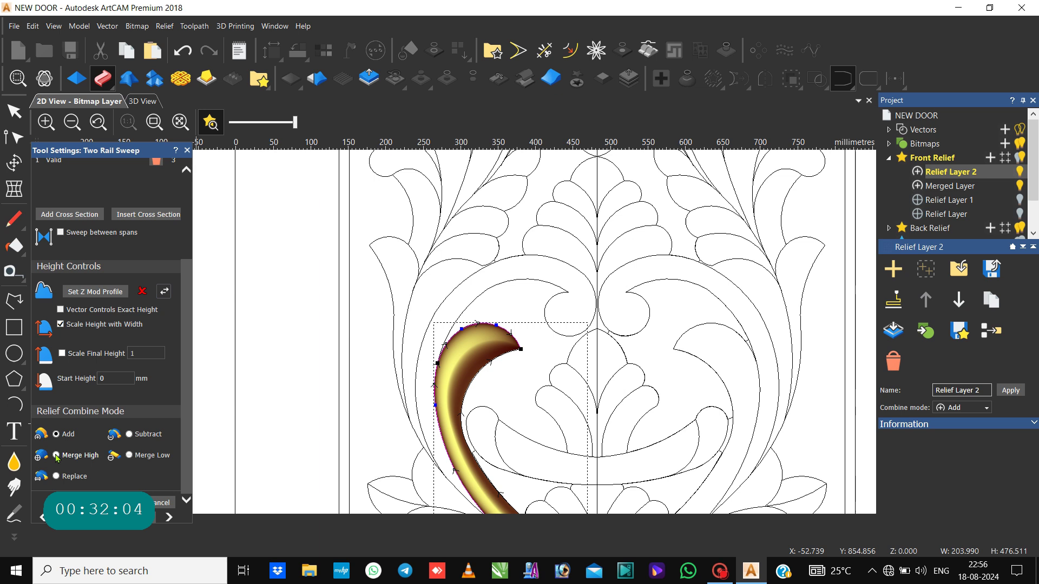
click(61, 354)
click(60, 325)
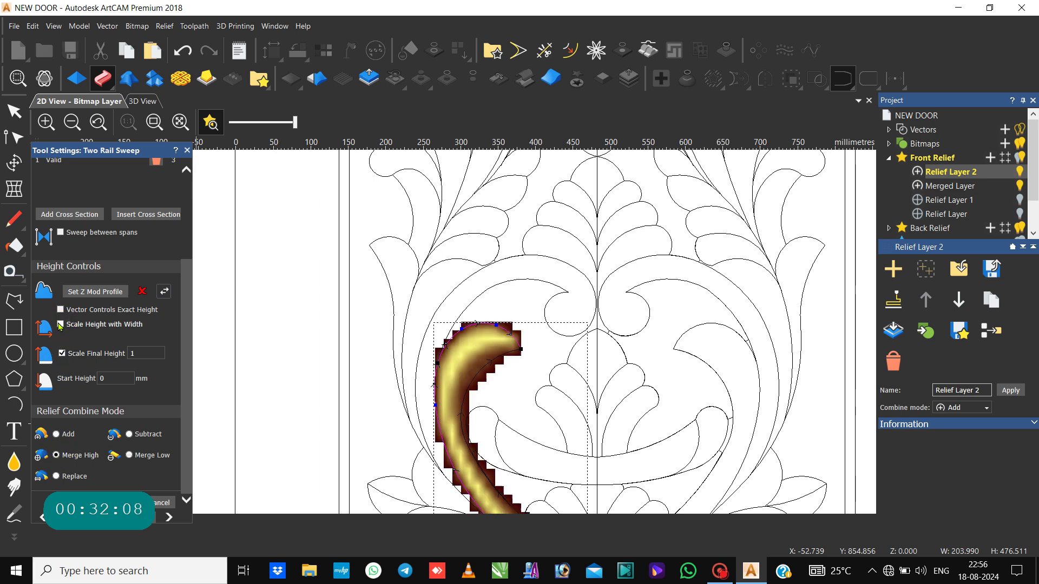
click(60, 325)
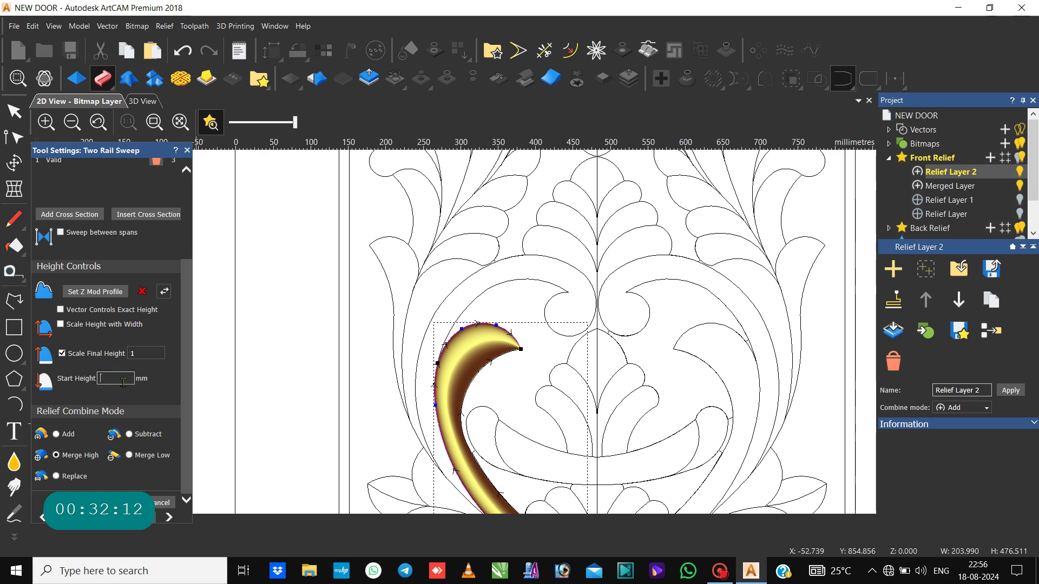
Step: Set the sweep's start height to 6 mm, try a final height scale of 6, and turn Scale Final Height off
text(6)
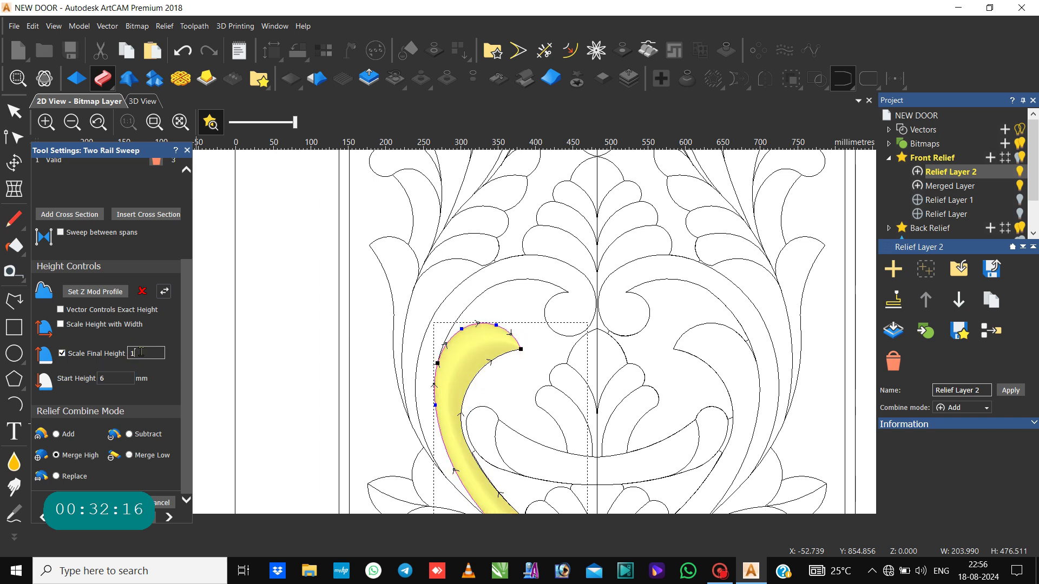
text(6)
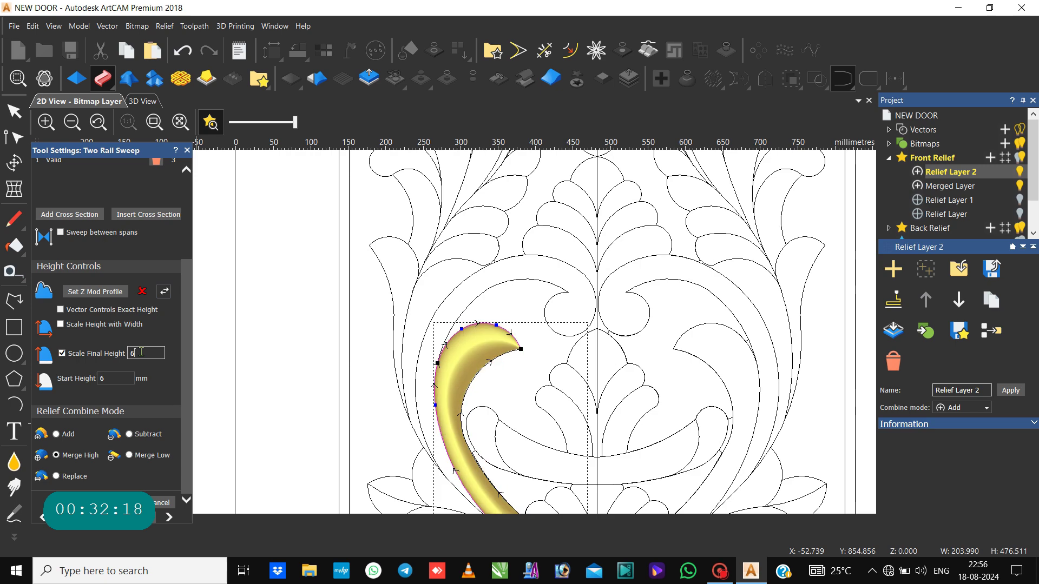
scroll(399, 366, down, 5)
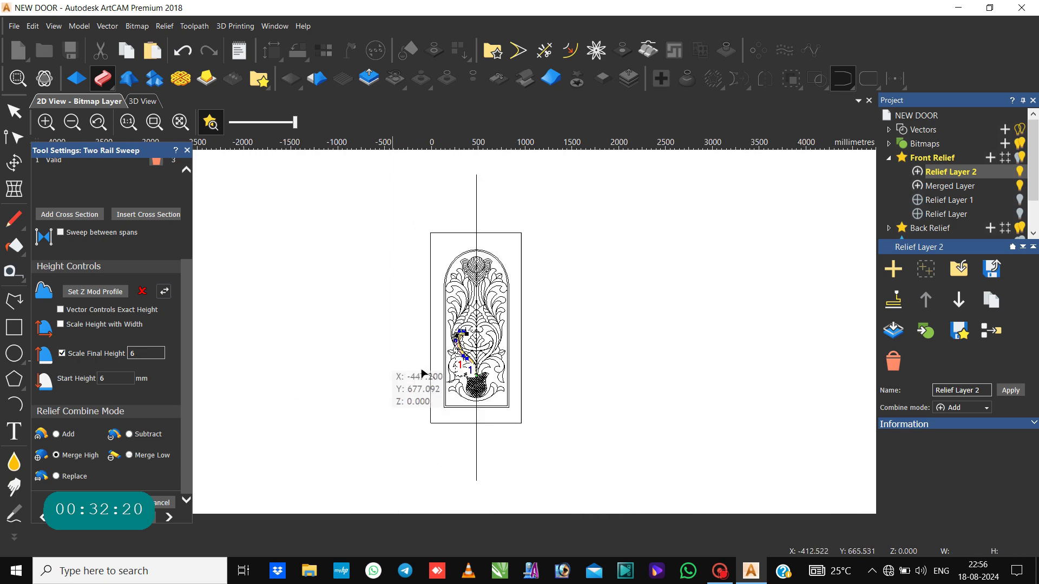
scroll(497, 372, up, 5)
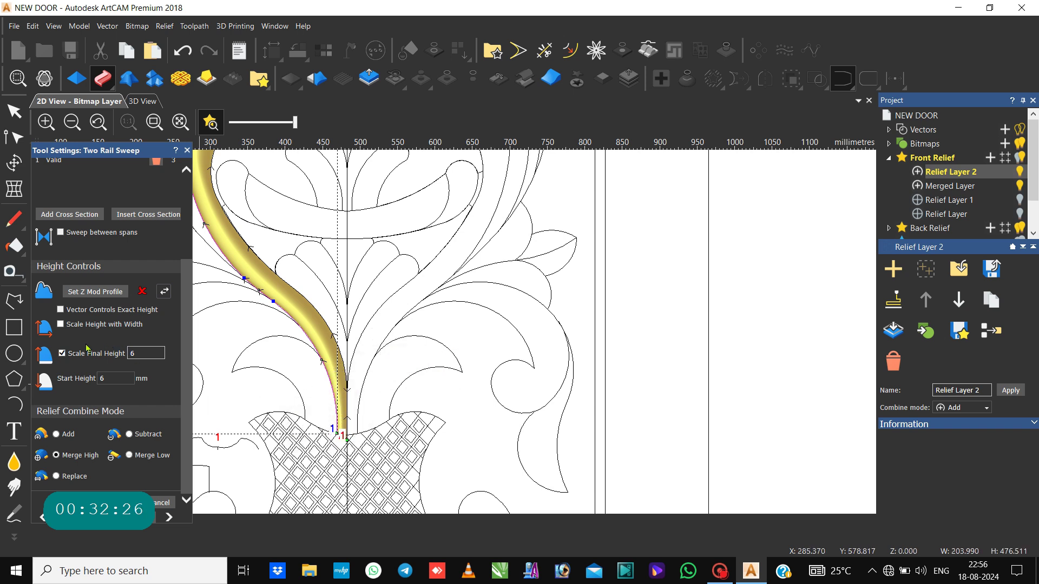
click(65, 358)
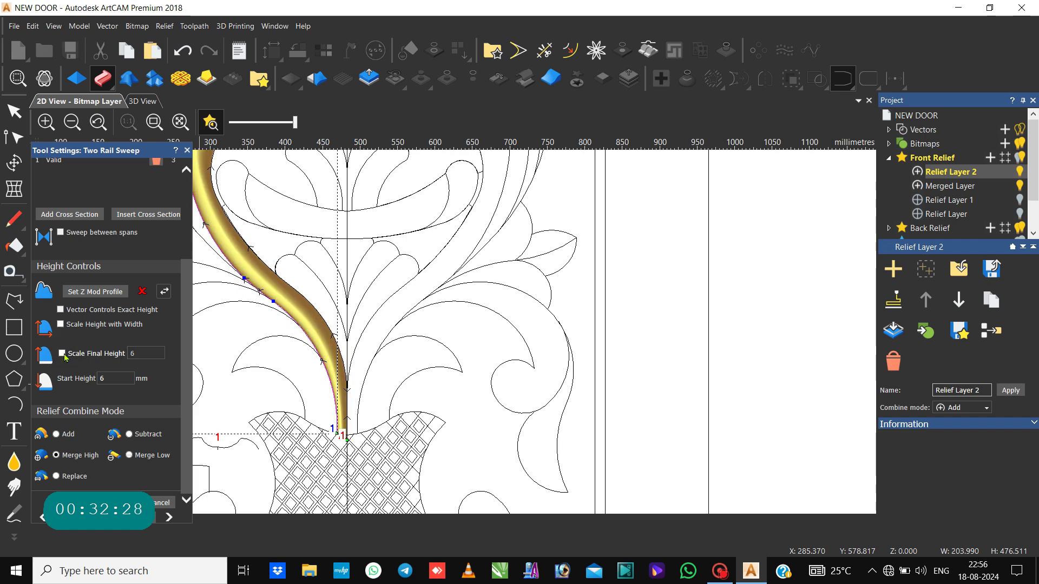
Step: Sweep the left leaf with Scale Final Height enabled at 6, and close the Two Rail Sweep tool
click(64, 355)
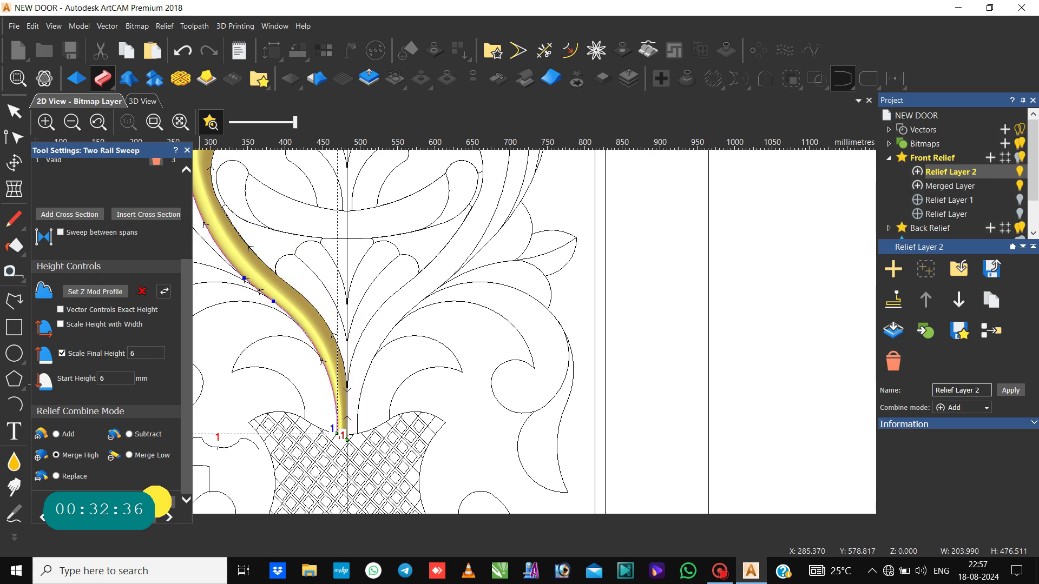
click(157, 502)
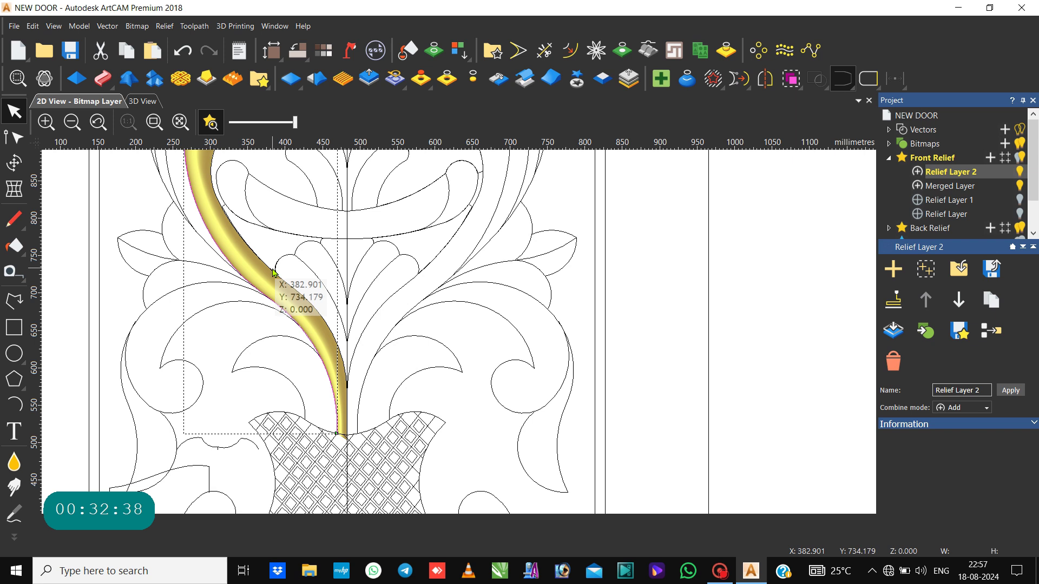
Step: Split the small leaf outline above the basket's left side at its pointed tip, and select both resulting edges
click(307, 347)
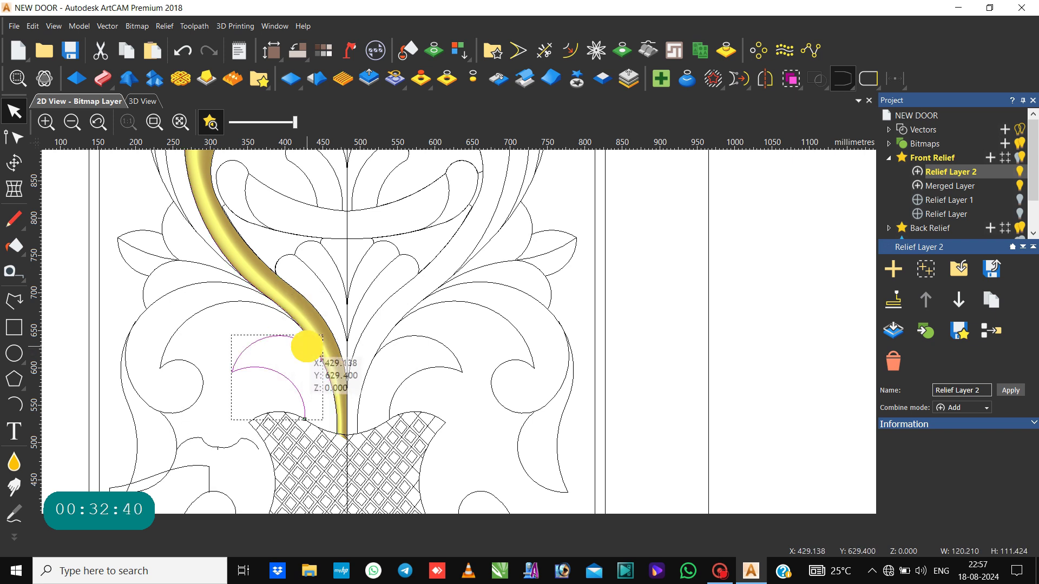
click(328, 375)
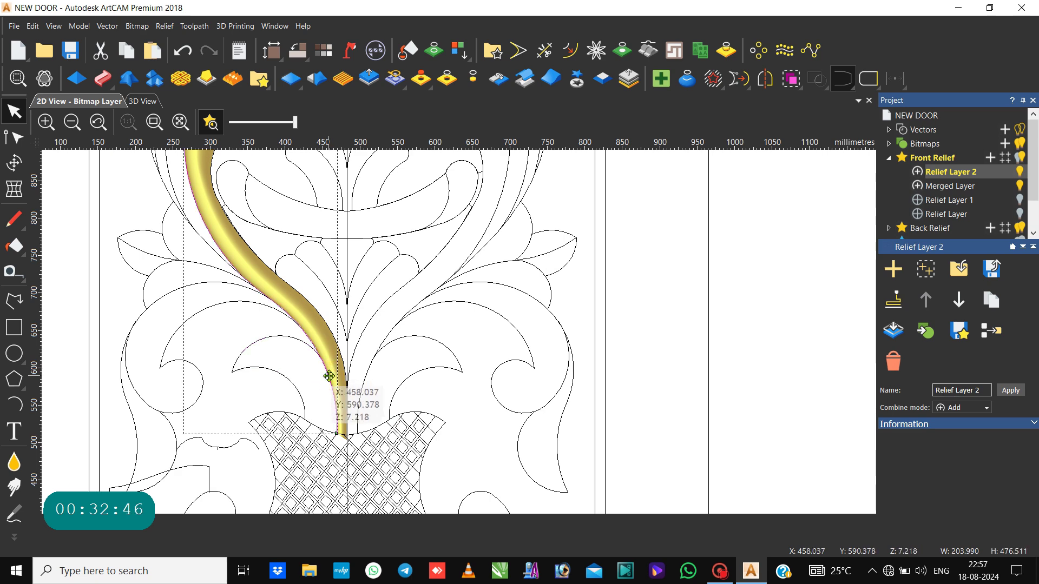
click(297, 340)
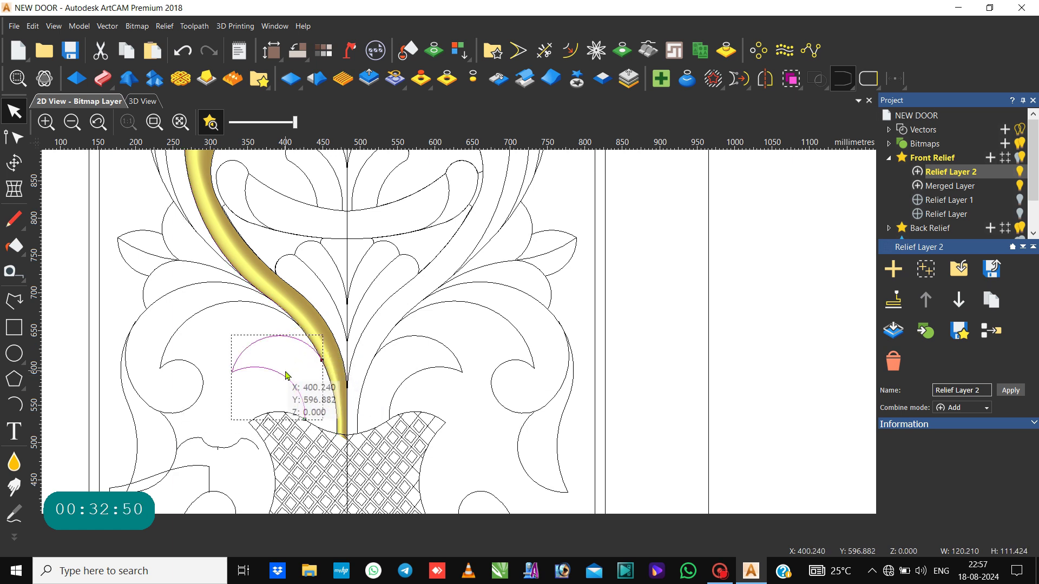
key(n)
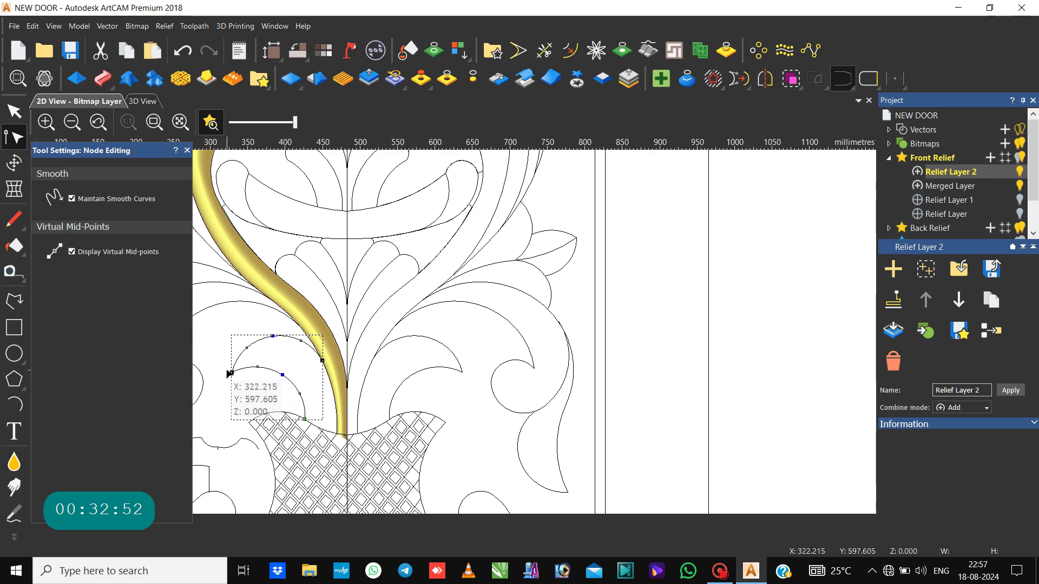
key(ctrl+s)
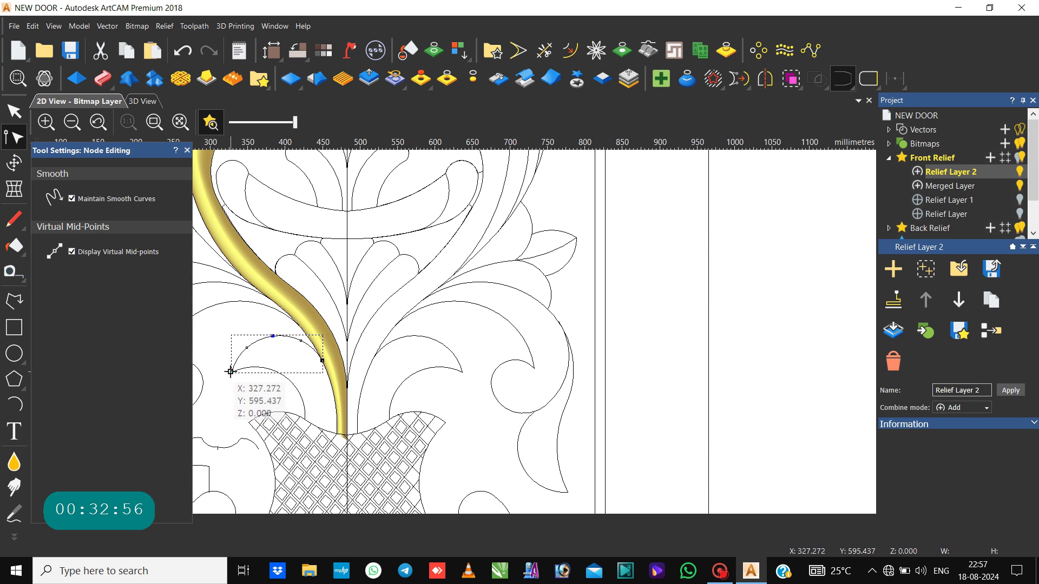
click(266, 347)
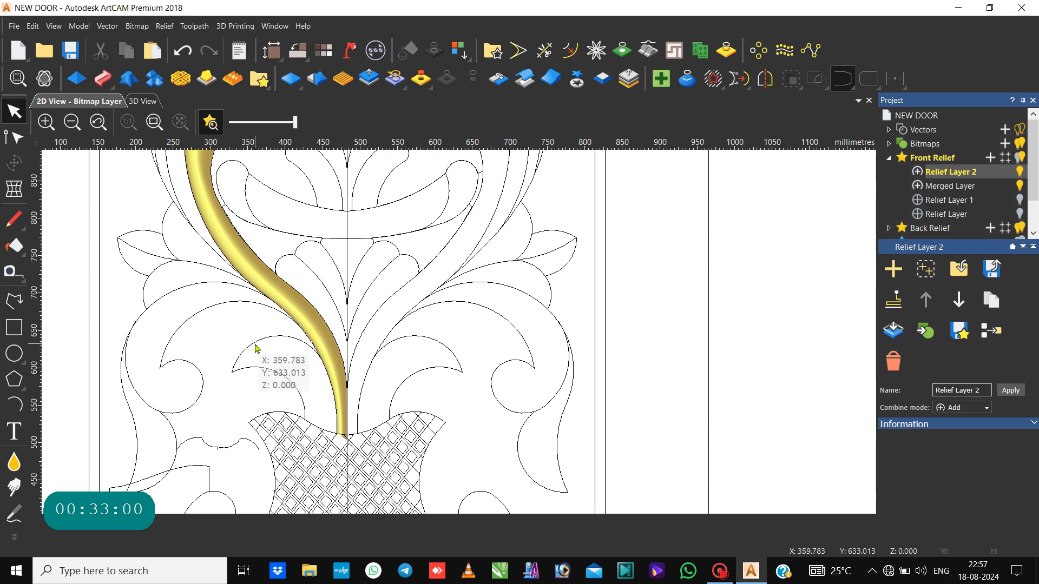
click(256, 344)
shift+click(245, 367)
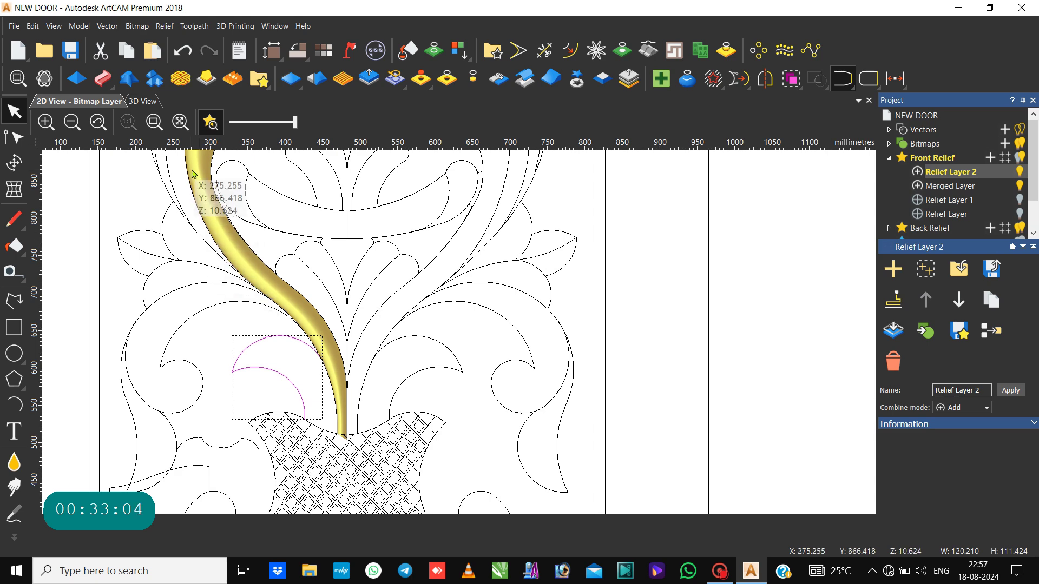
Step: In the 3D view, set the combine mode of Relief Layer 2 to Merge High
click(143, 101)
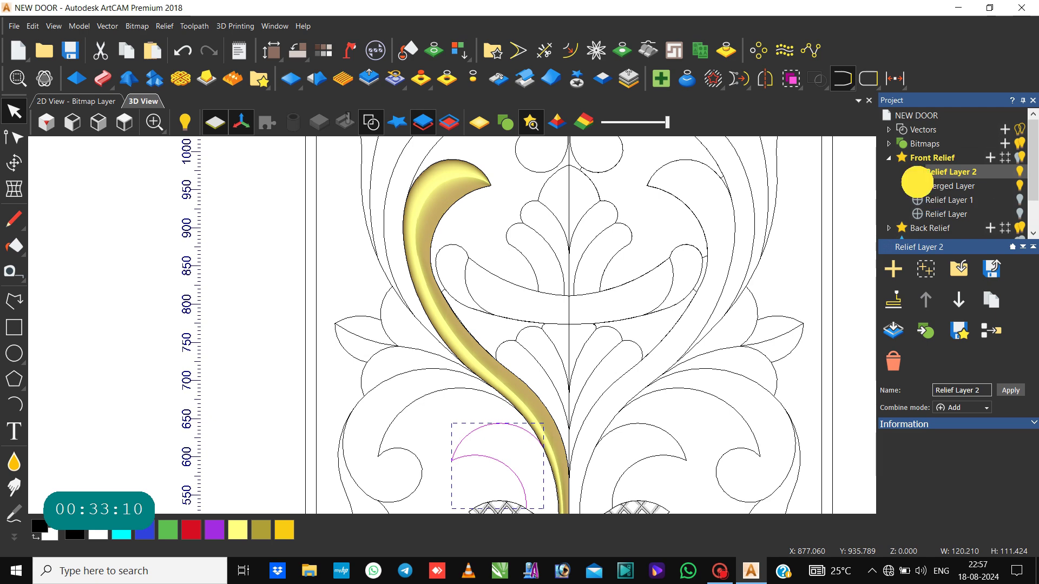
click(917, 171)
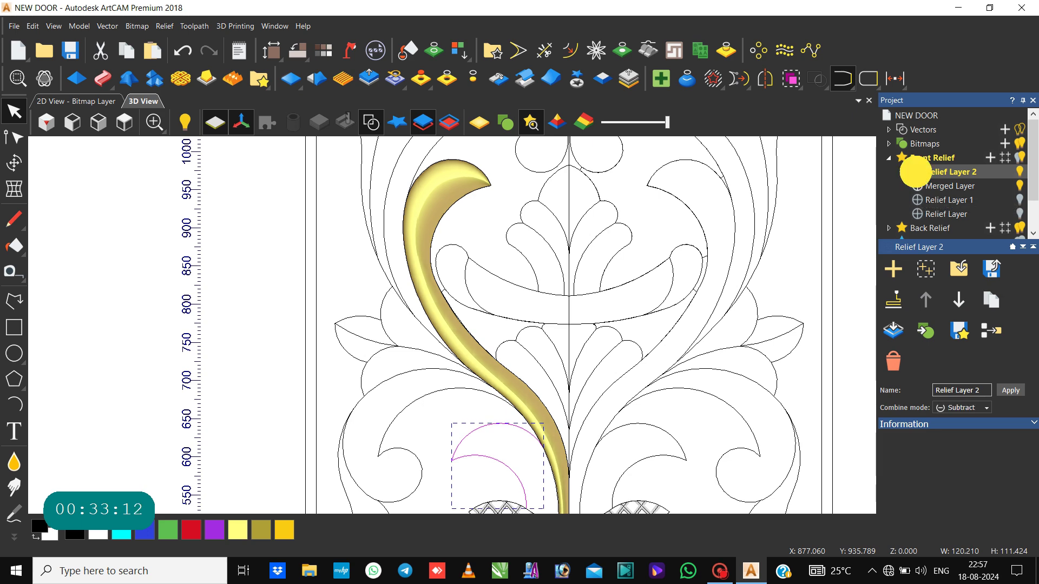
click(917, 171)
Step: Examine the swept leaf and basket relief in 3D with vectors hidden, comparing shaded material, bitmap colours and active layer preview
scroll(704, 330, down, 5)
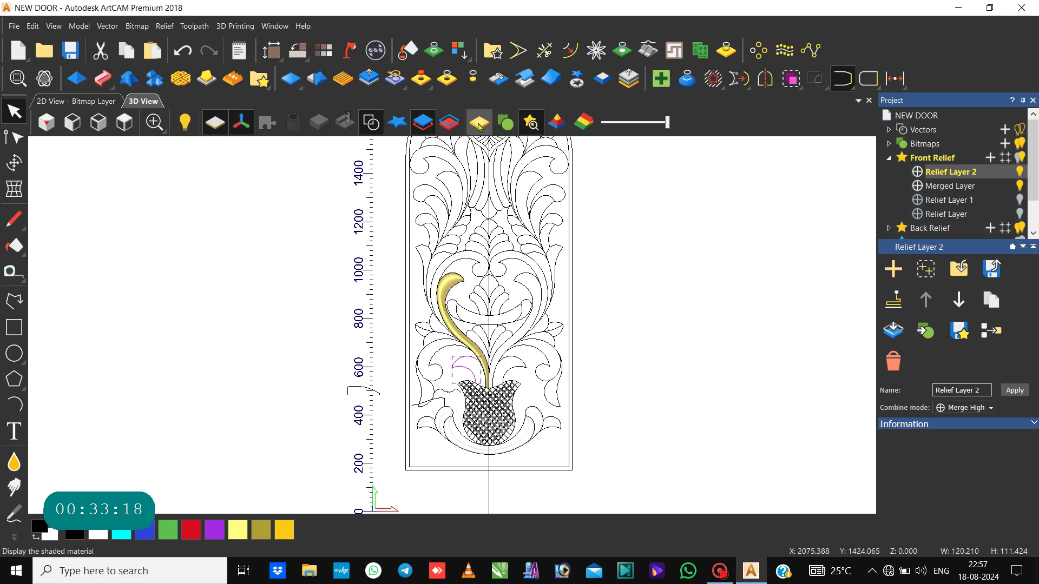
click(456, 131)
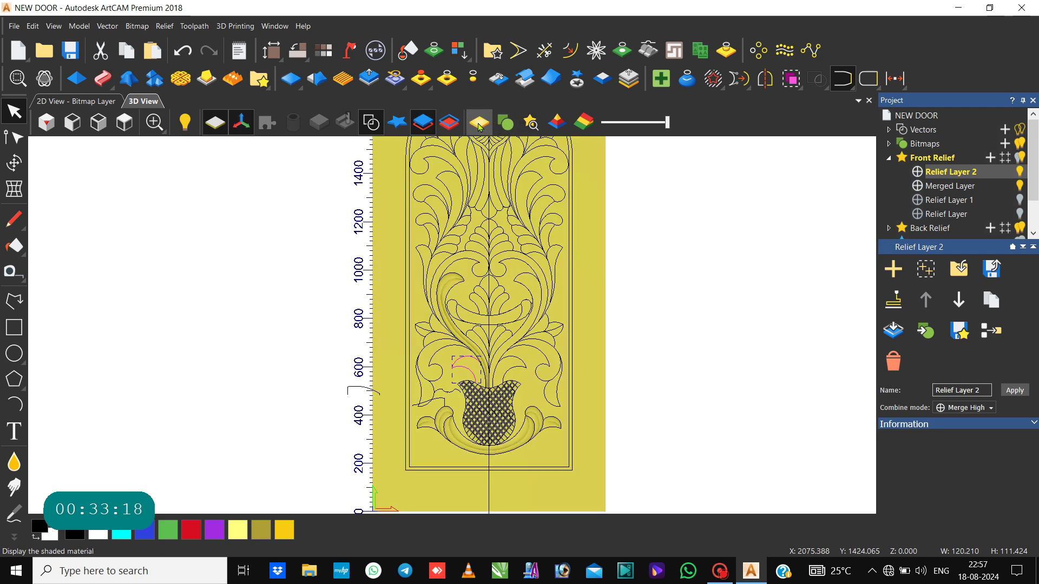
click(369, 123)
scroll(485, 391, up, 2)
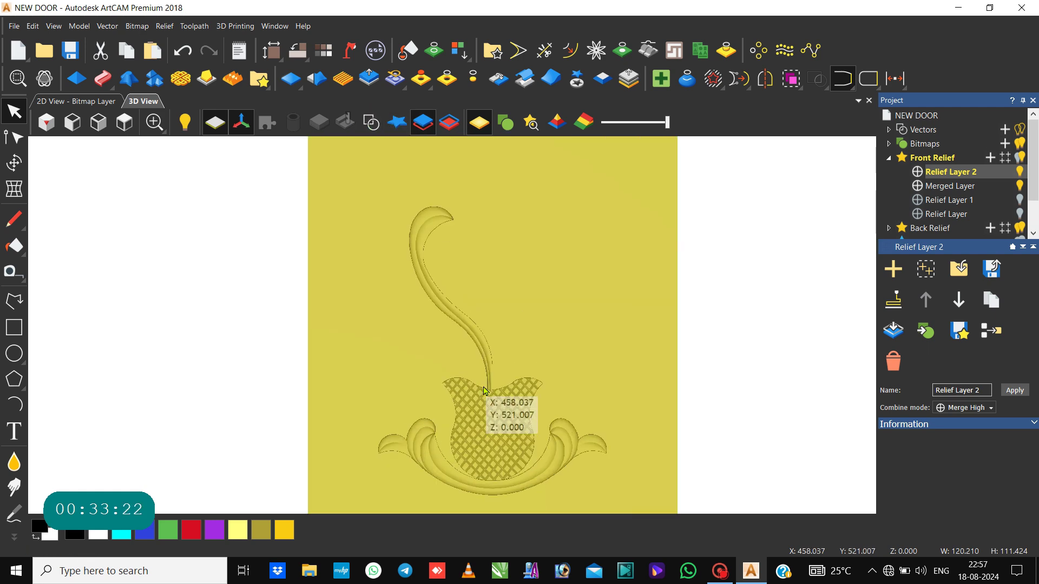
scroll(485, 391, up, 2)
scroll(485, 391, down, 1)
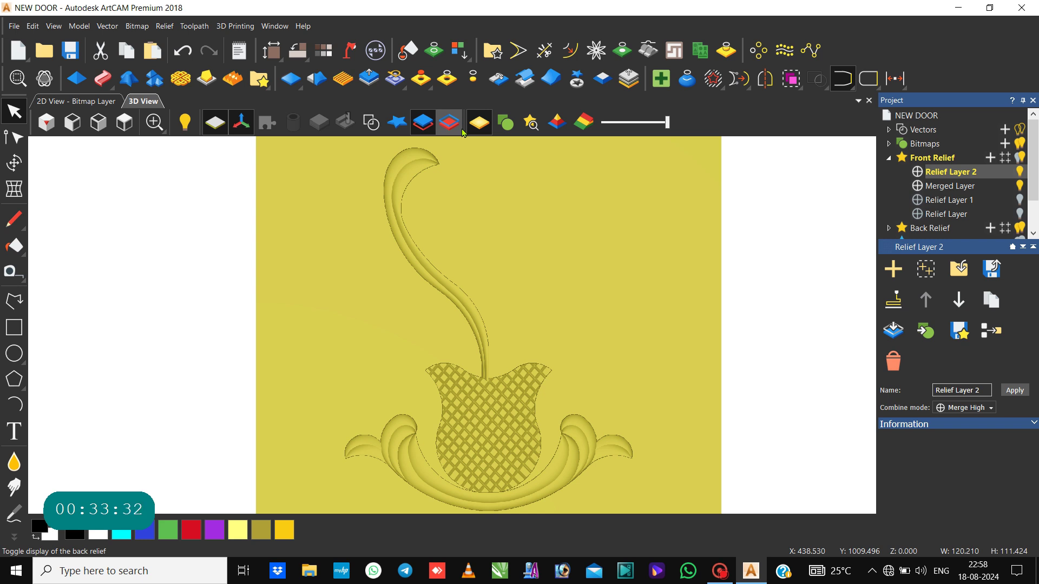
click(505, 122)
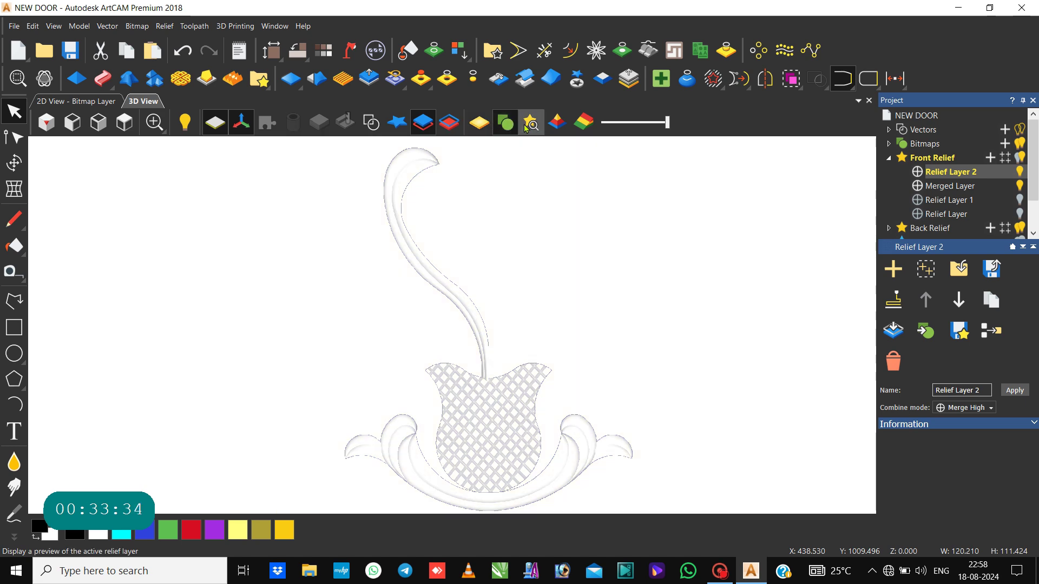
click(525, 129)
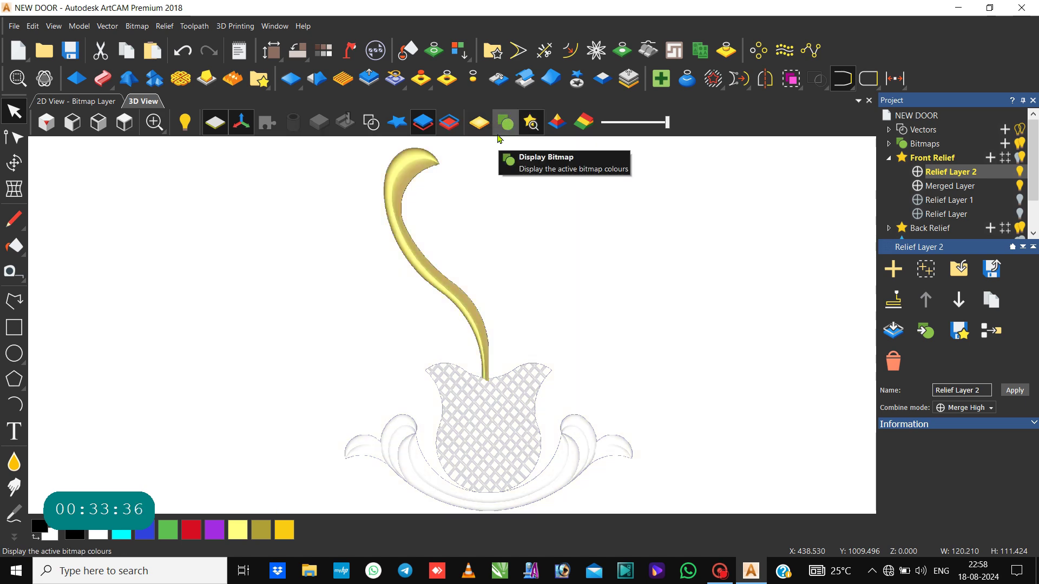
click(452, 125)
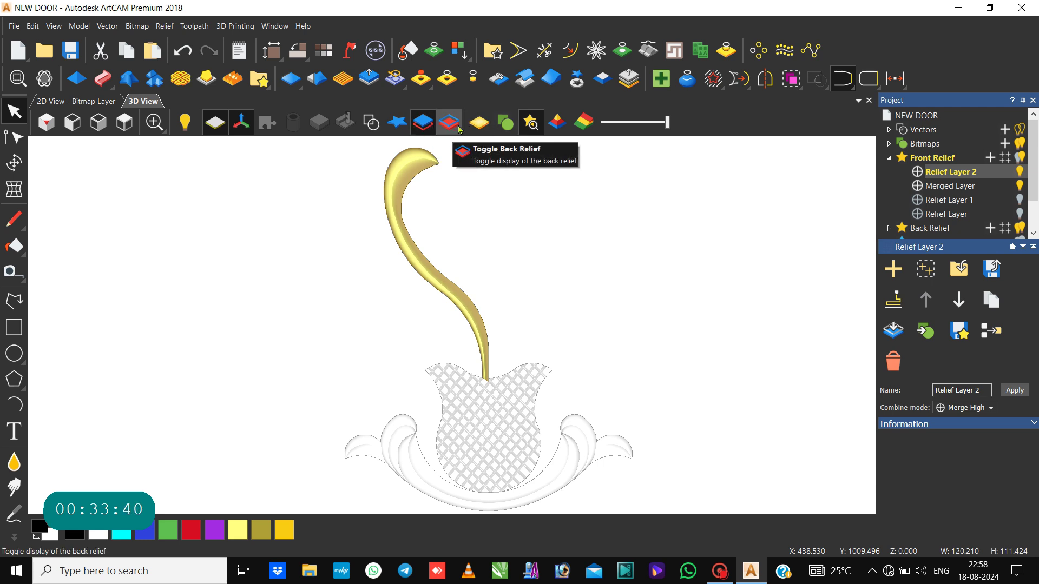
click(478, 121)
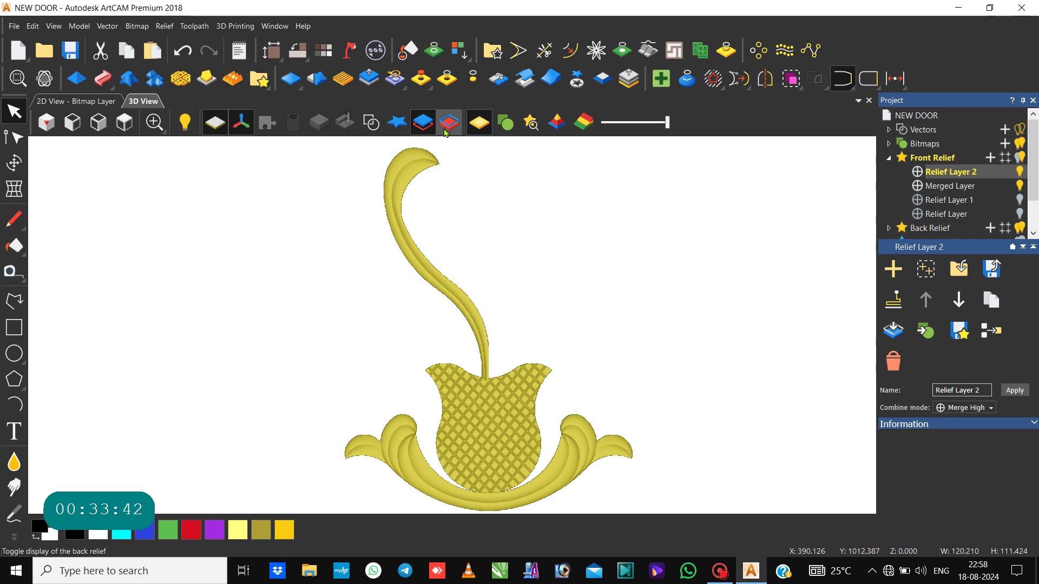
click(447, 124)
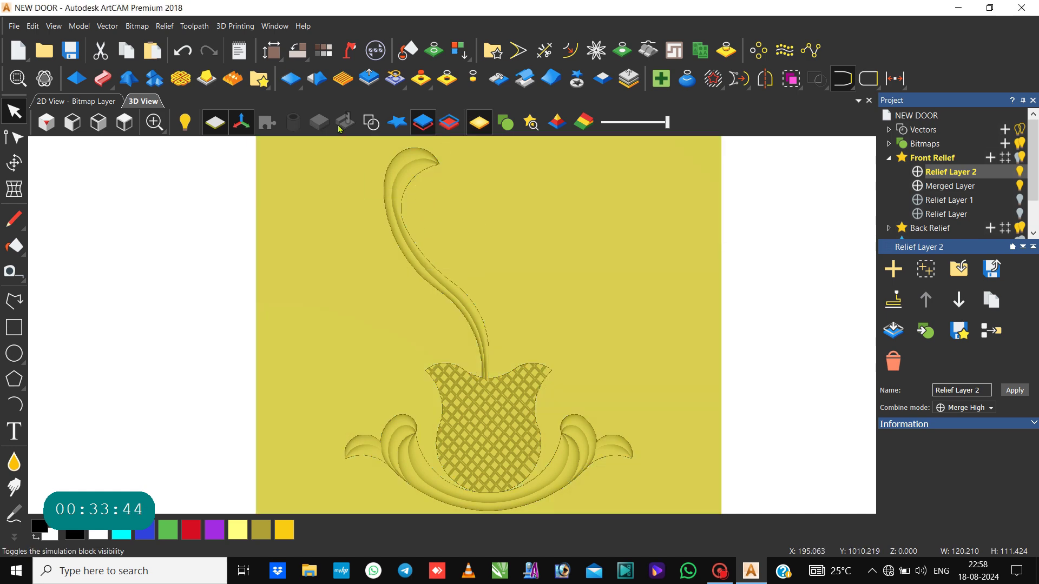
click(367, 122)
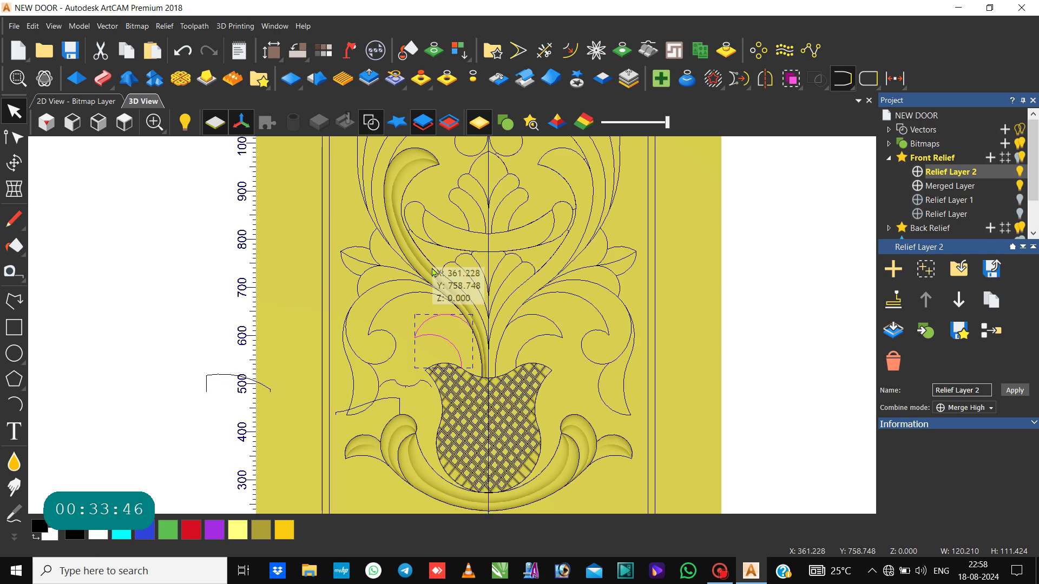
scroll(459, 306, up, 2)
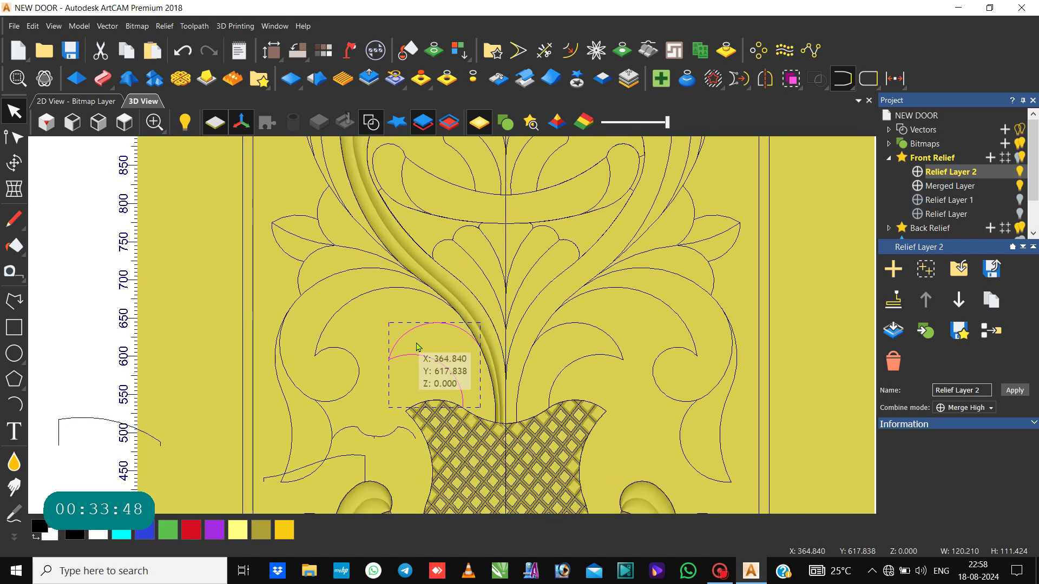
key(n)
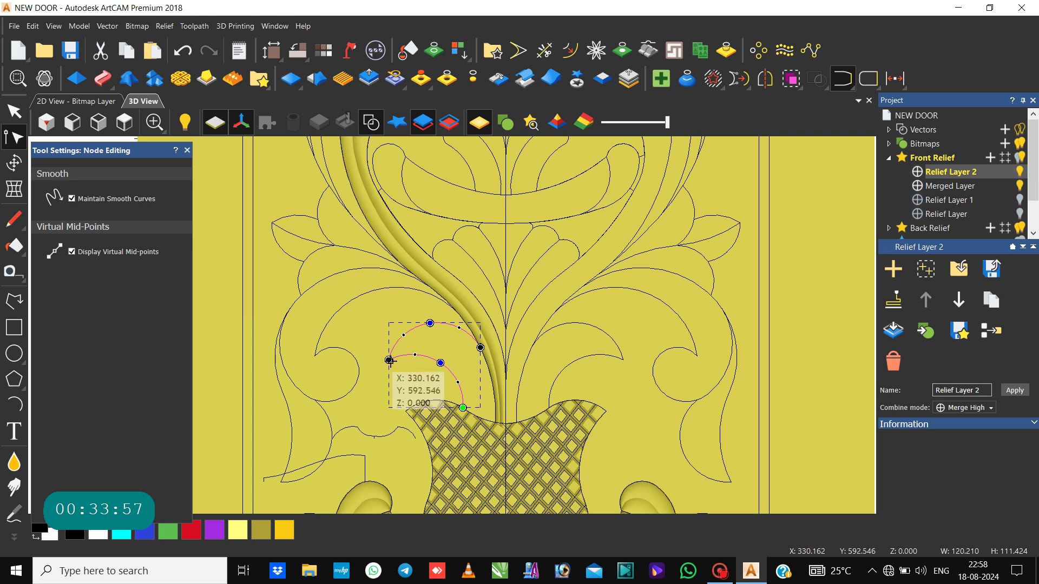
click(411, 385)
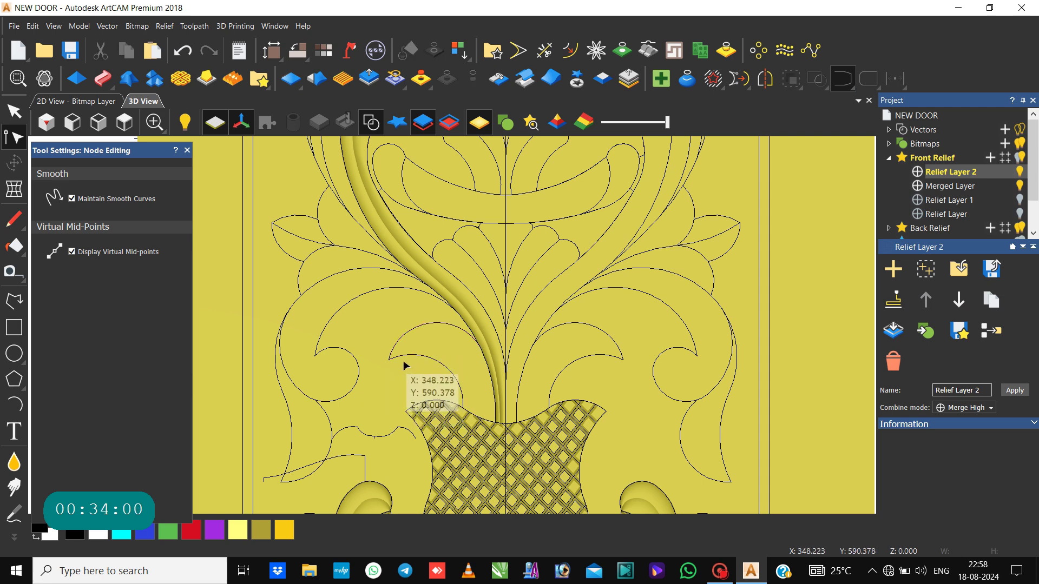
click(404, 359)
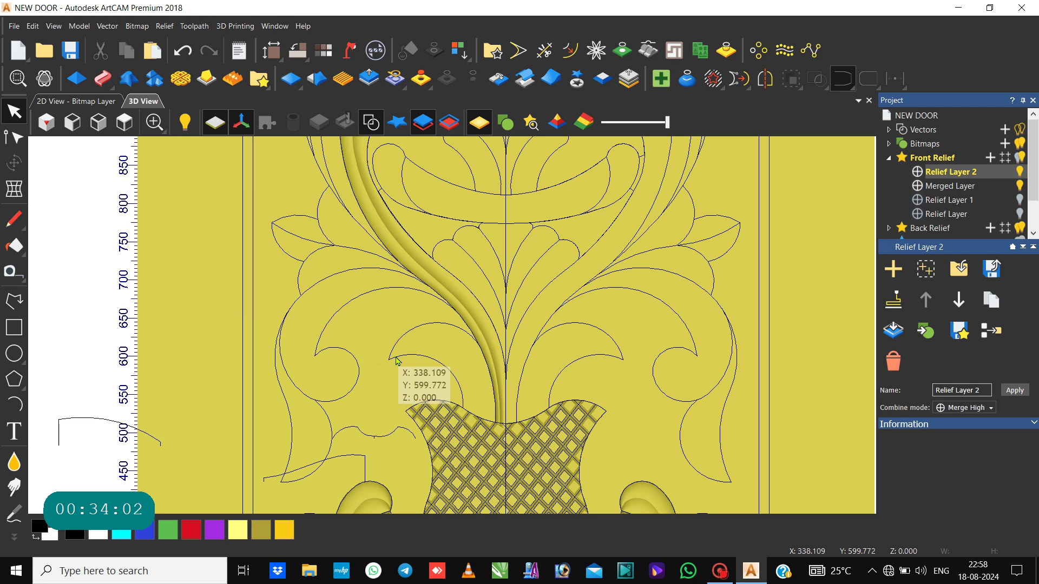
click(395, 357)
click(395, 357)
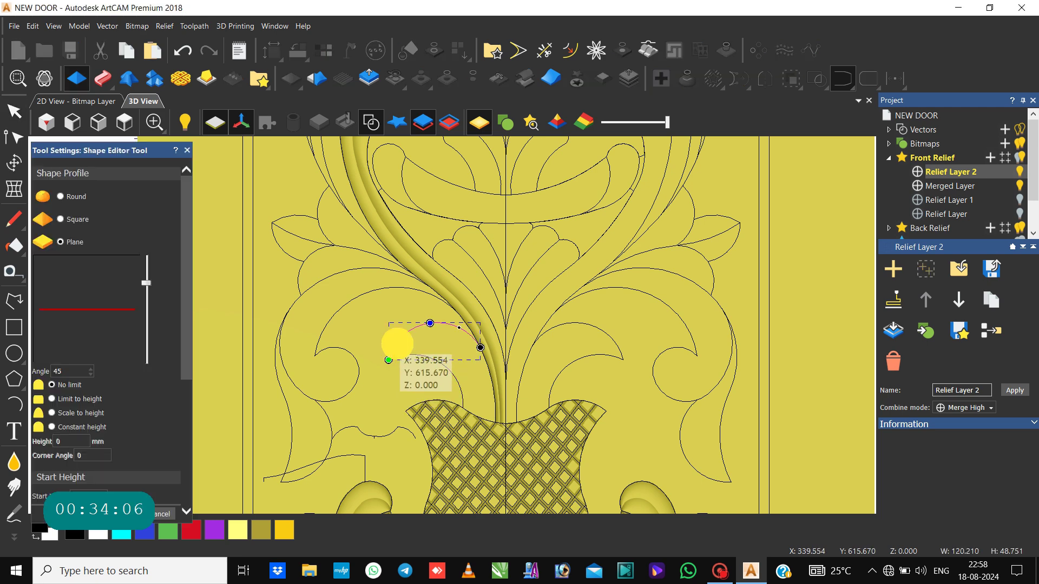
click(352, 325)
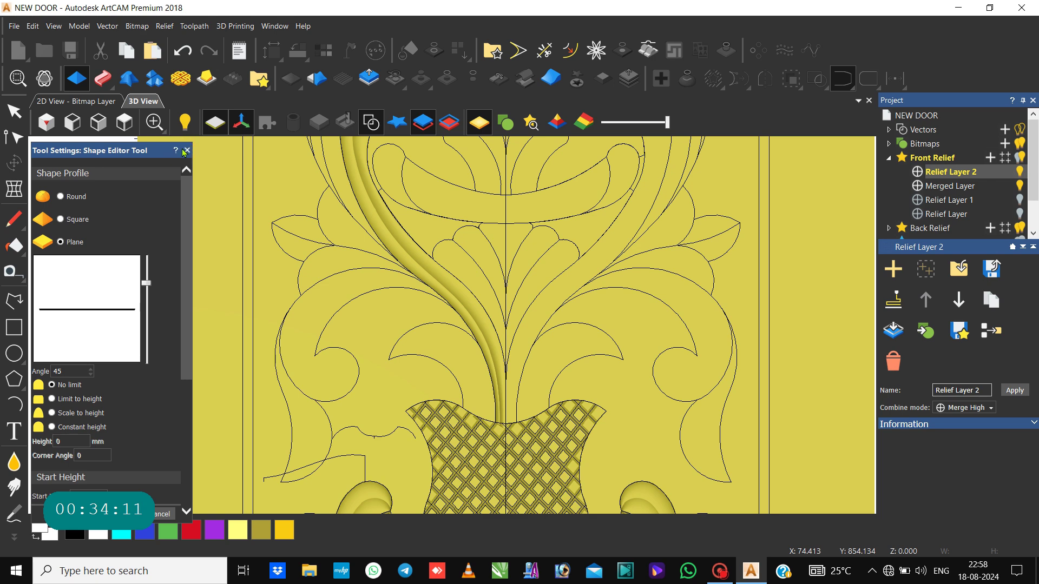
click(188, 148)
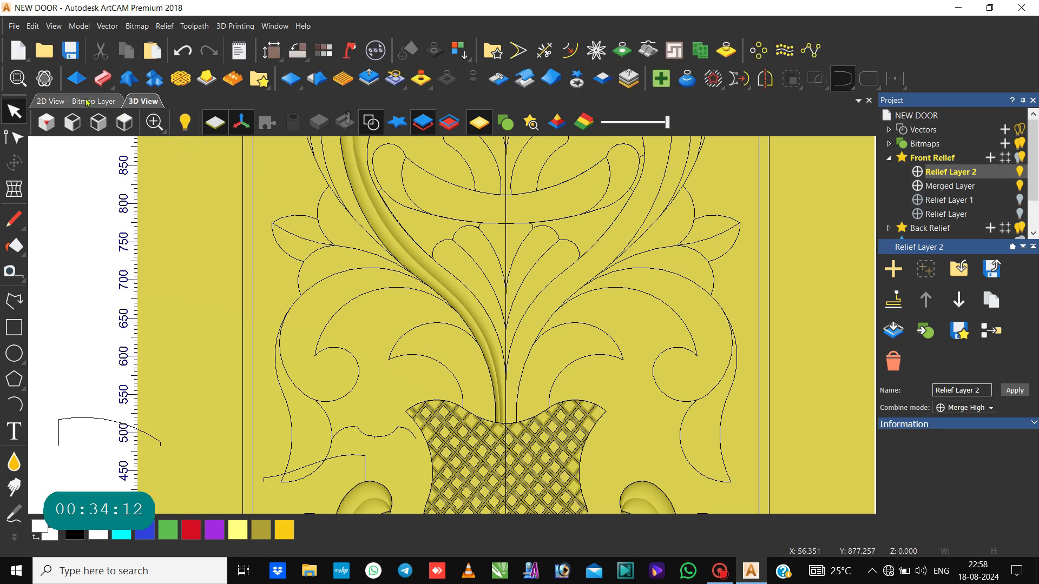
Step: In the 2D view, start a Two Rail Sweep on the small left leaf's upper and lower edges, and reverse the second drive rail
click(75, 102)
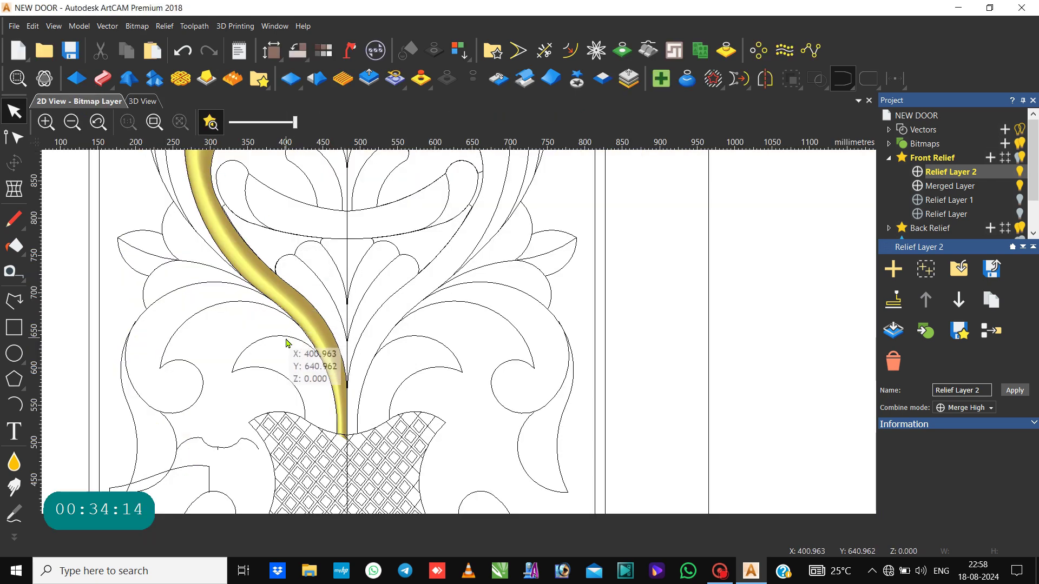
click(277, 336)
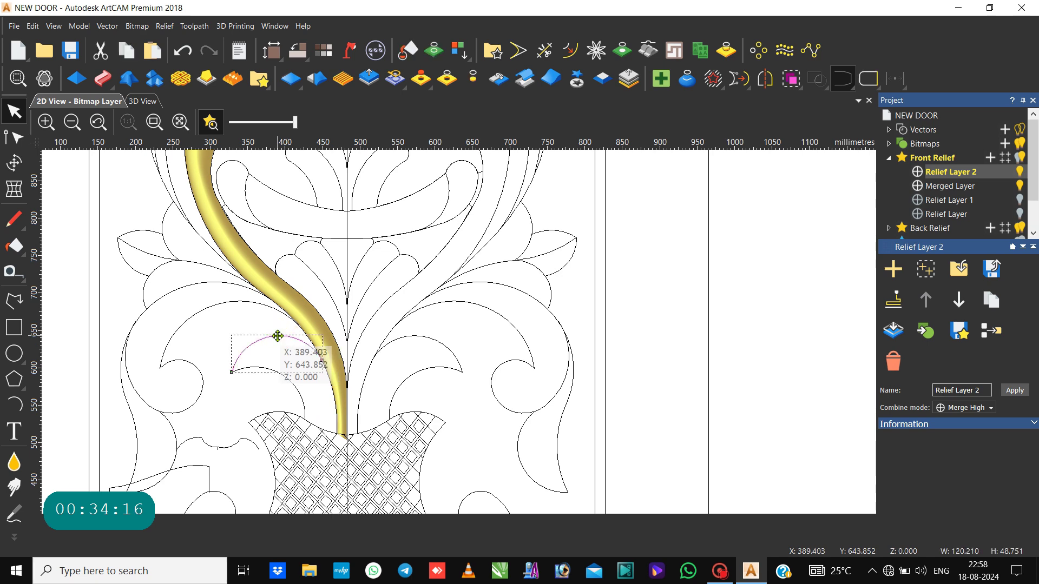
click(278, 372)
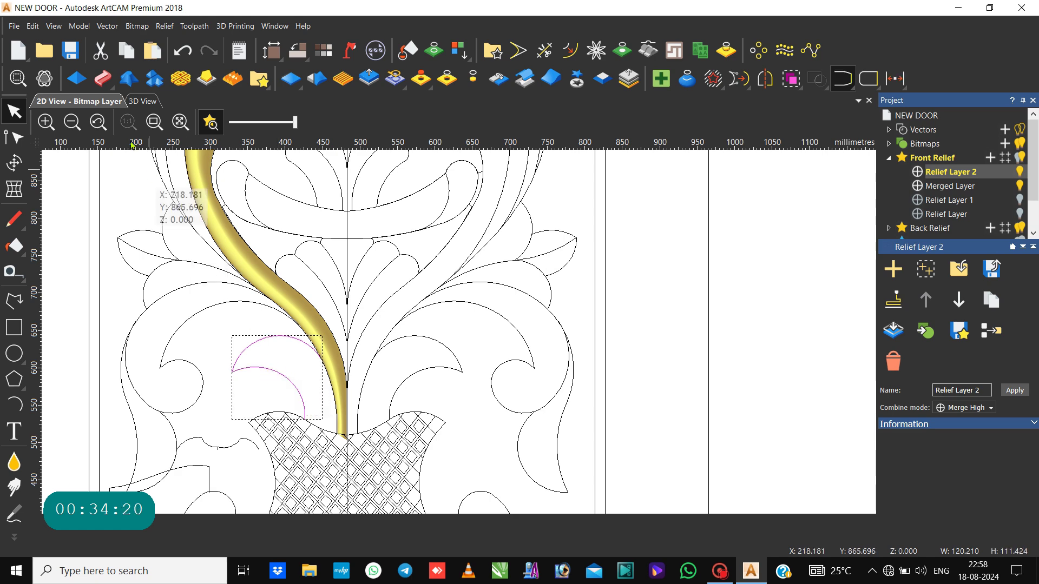
click(103, 80)
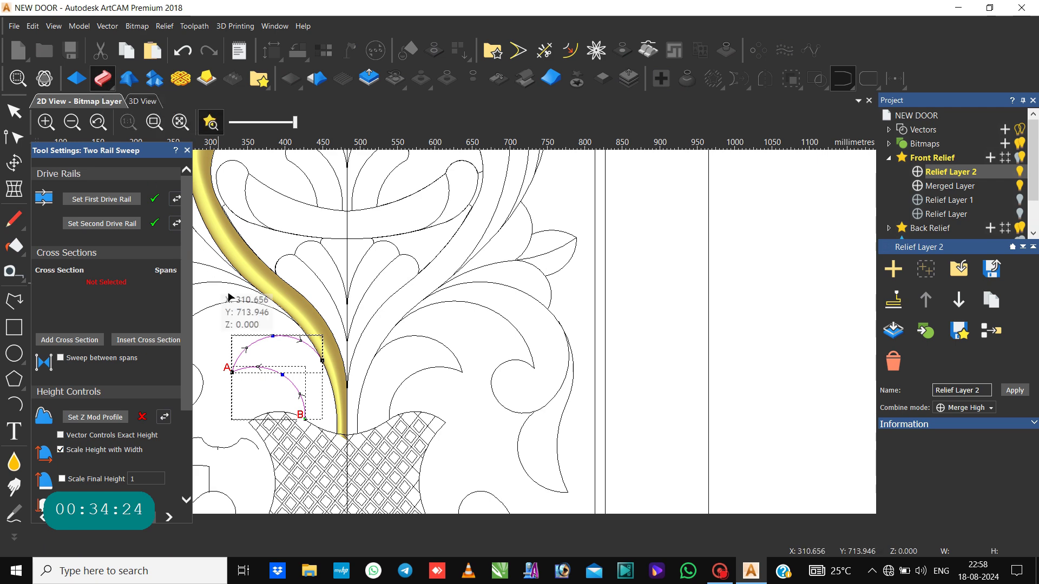
scroll(269, 358, up, 5)
scroll(382, 382, down, 3)
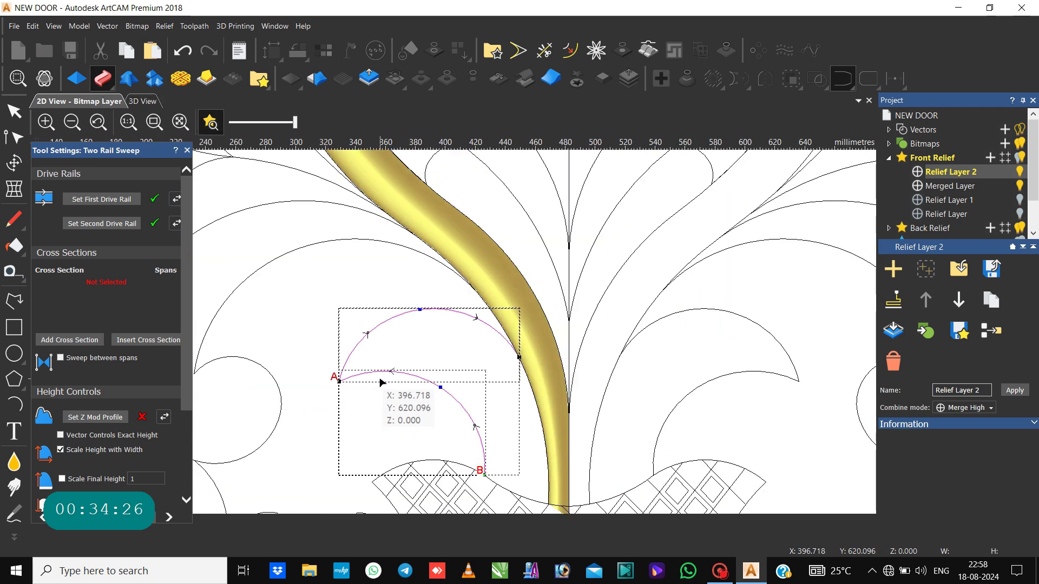
click(174, 223)
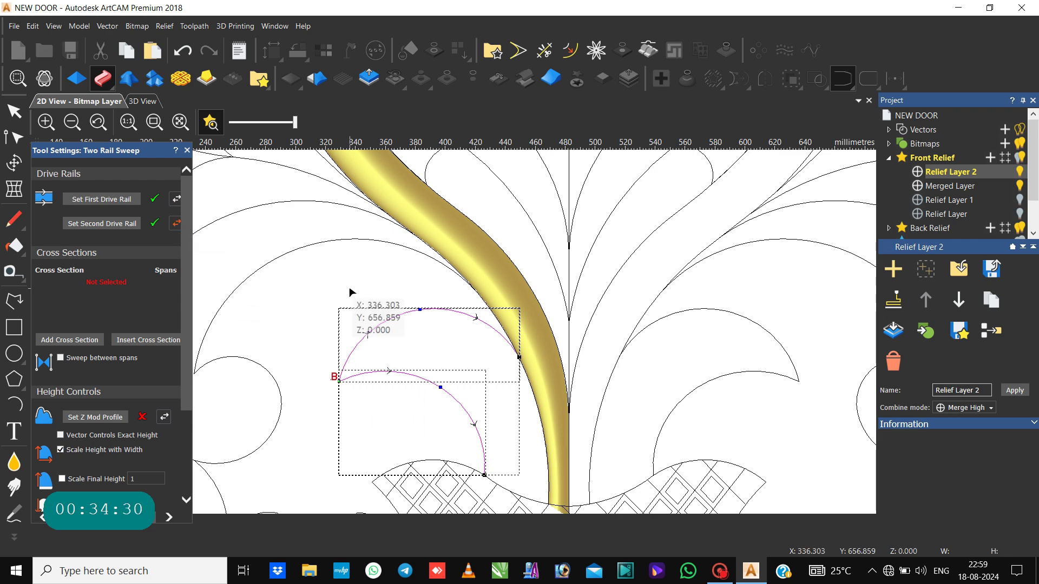
scroll(352, 294, down, 4)
scroll(426, 349, up, 2)
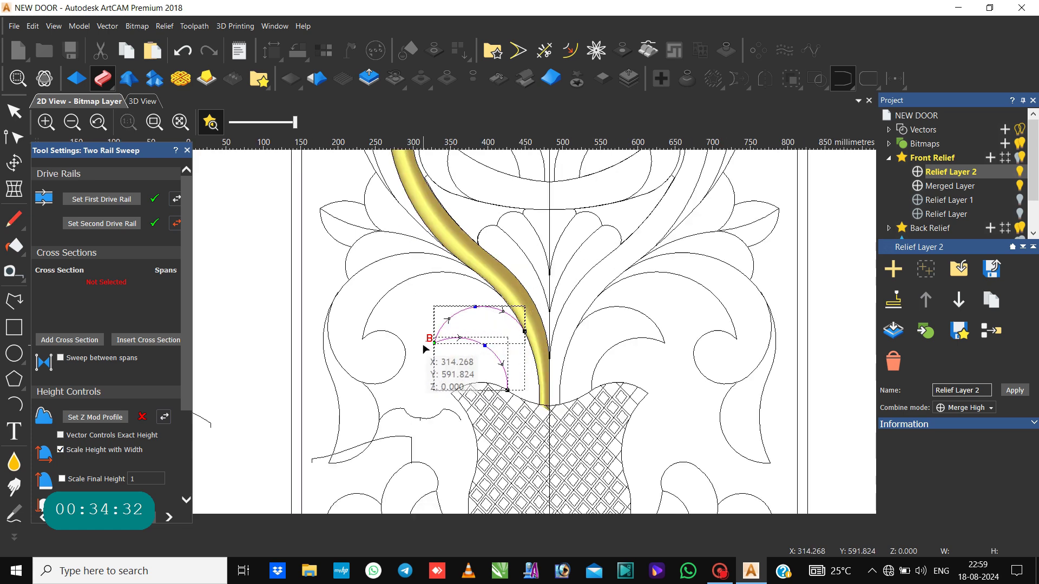
click(432, 418)
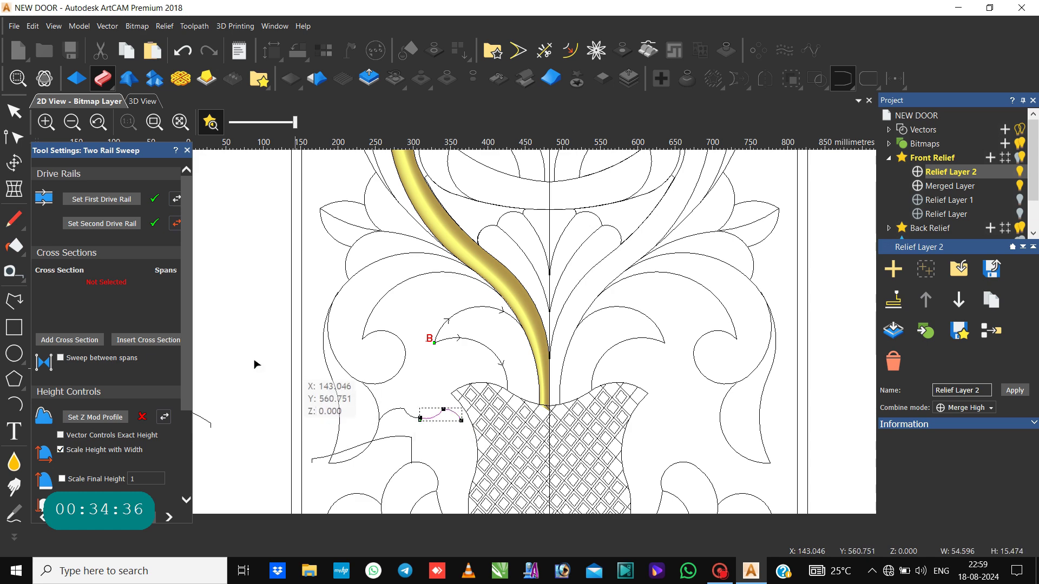
click(79, 341)
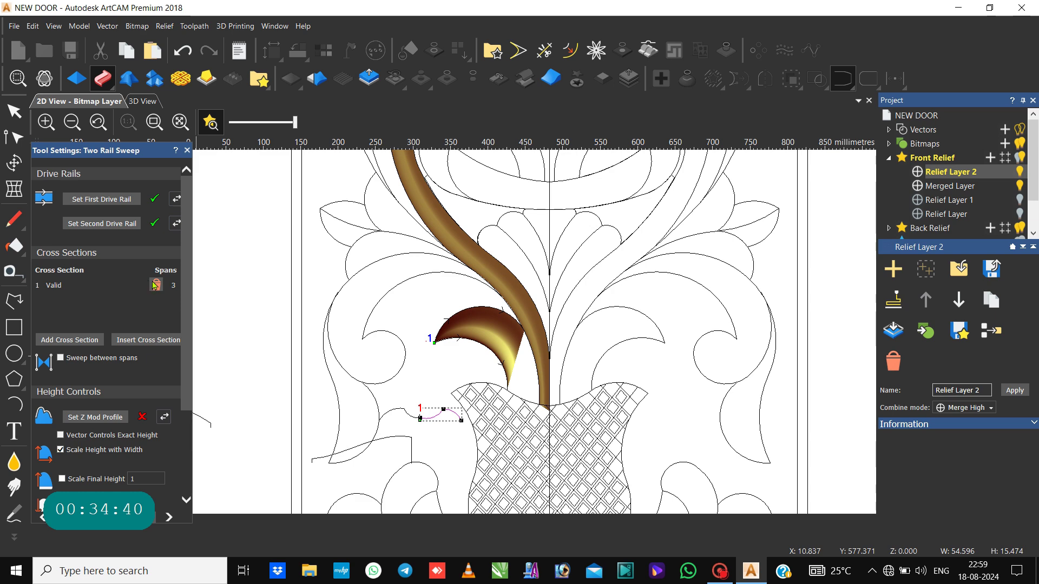
click(157, 282)
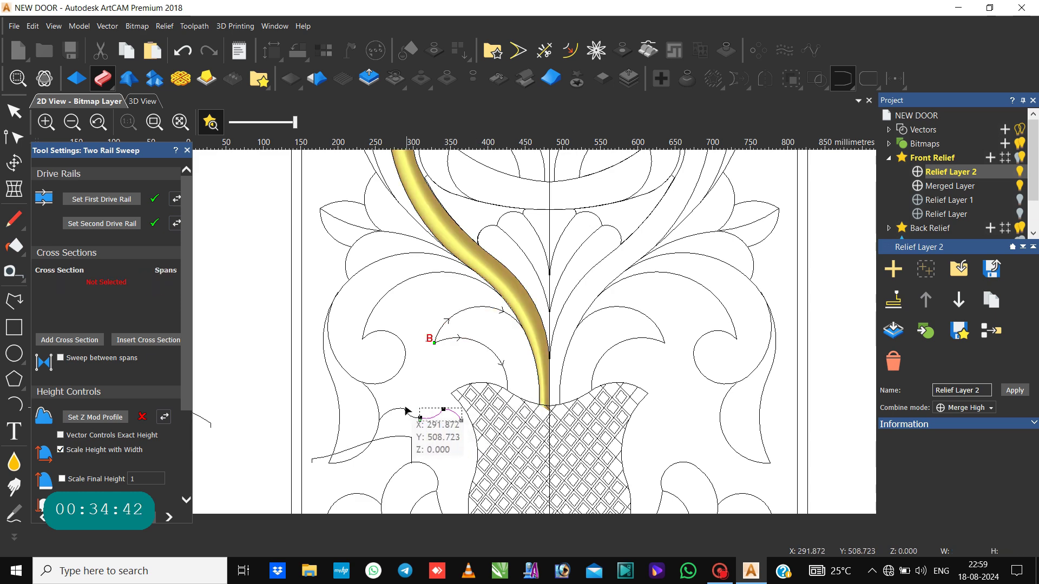
Step: Add the left profile curve as the sweep's cross section, with Merge High, unscaled by width, final height scaled to 6 and start height 6 mm
drag(421, 416, 379, 416)
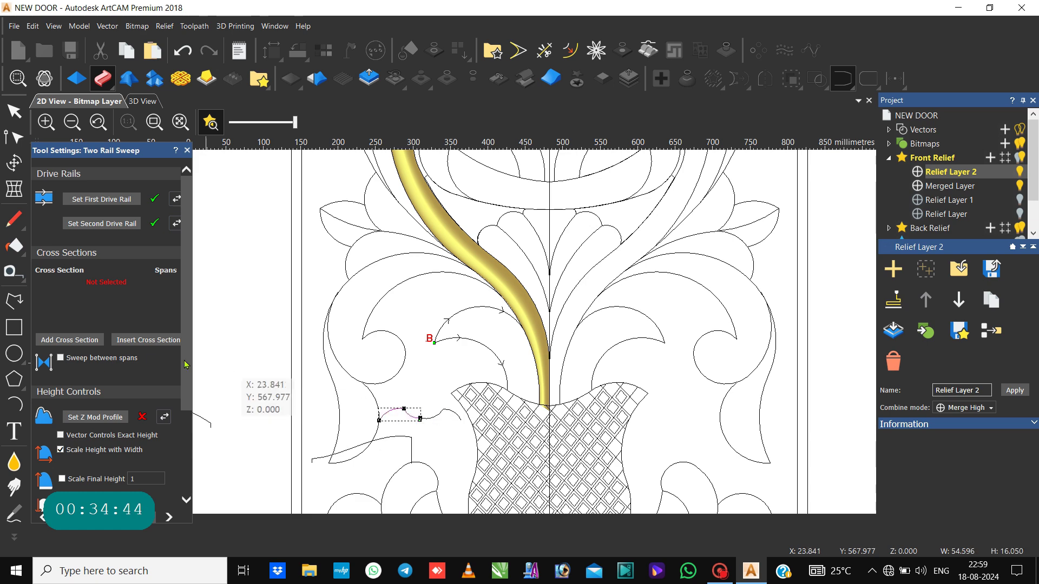
click(77, 337)
scroll(80, 341, down, 3)
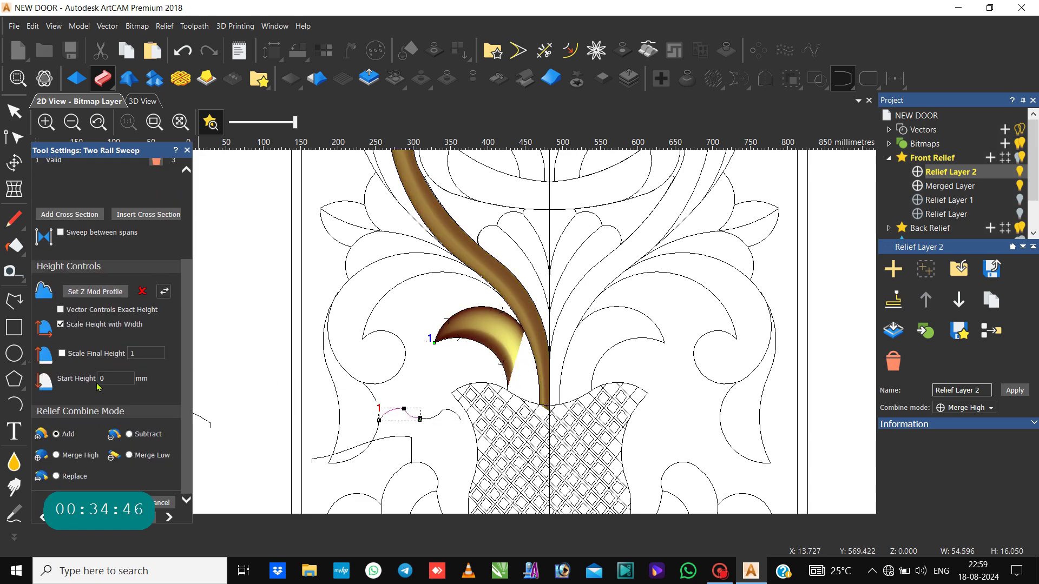
click(54, 456)
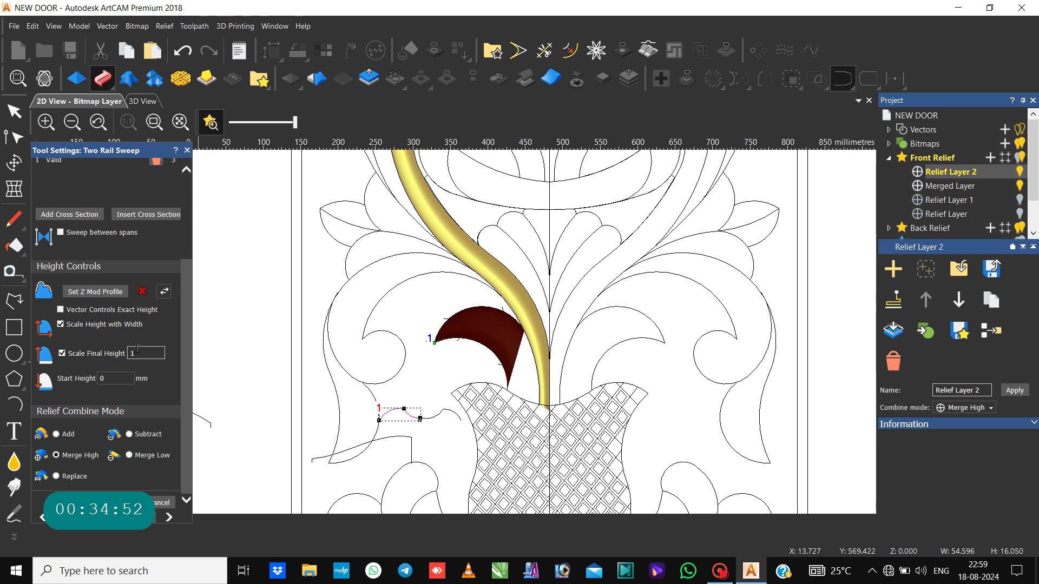
text(6)
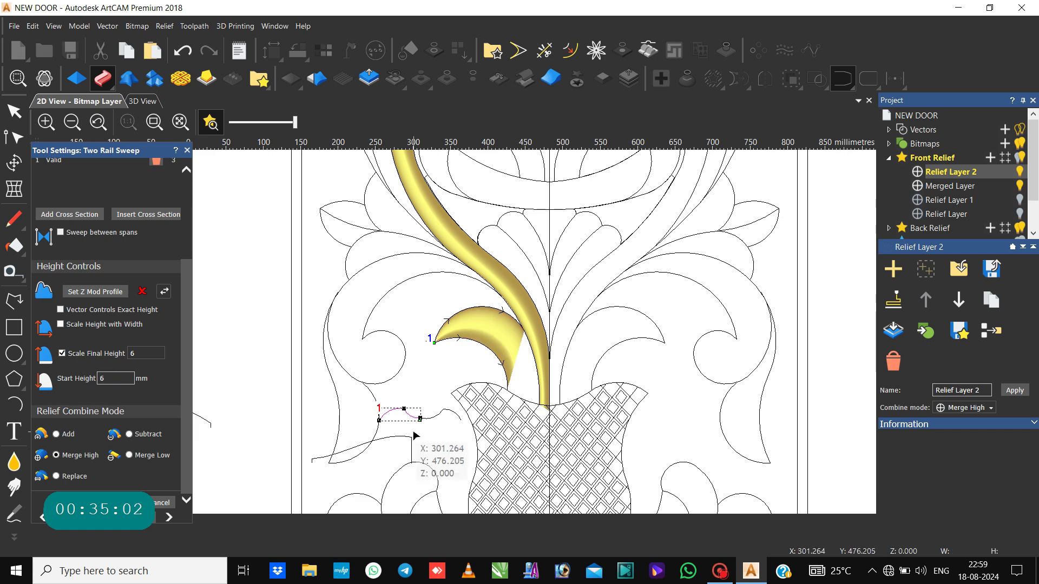
Step: Extend the small leaf's upper rail down to the basket rim and bend its curve to follow the central stem's left edge
click(510, 333)
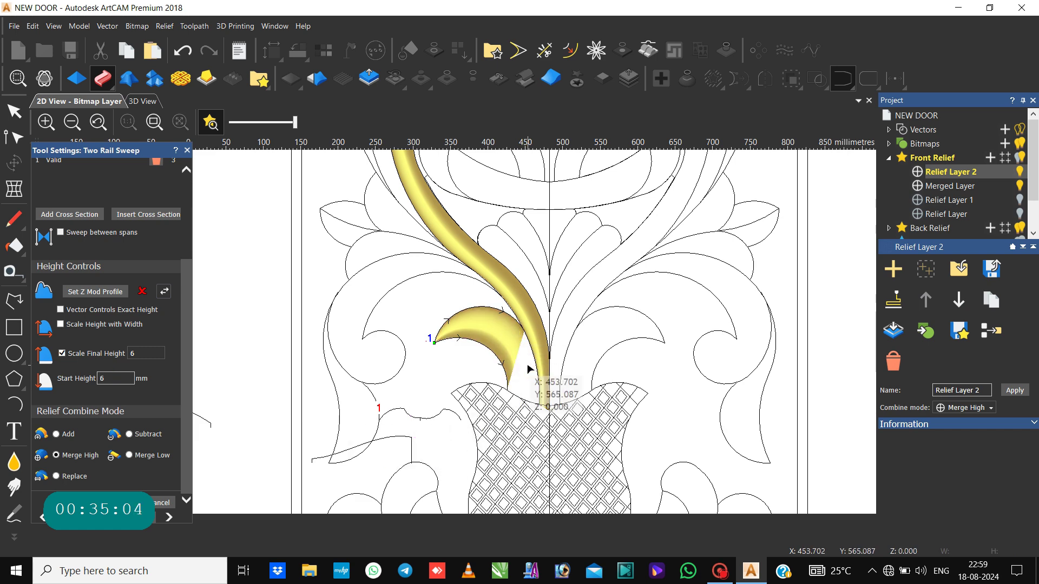
scroll(530, 366, up, 4)
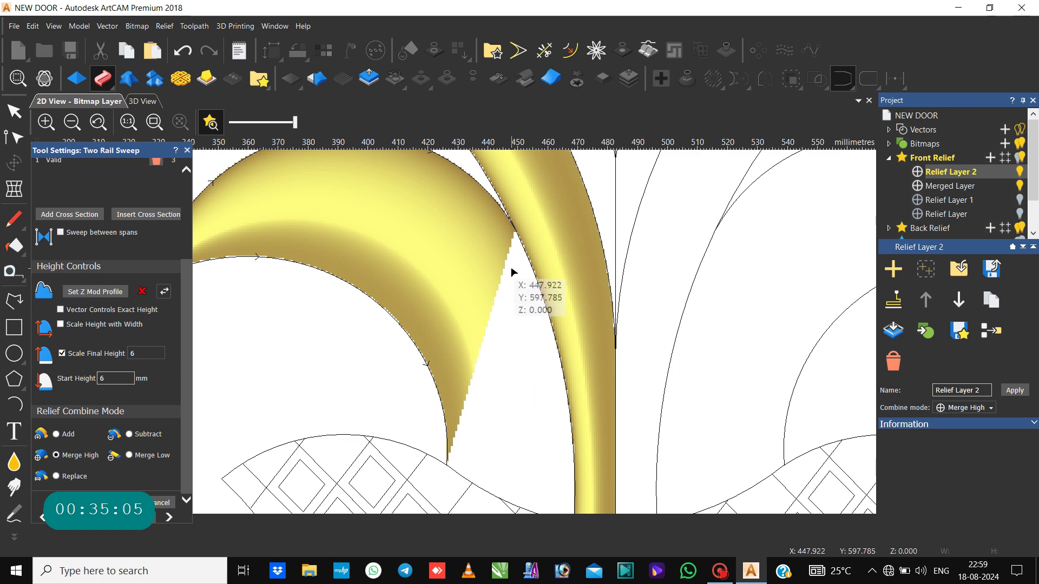
click(506, 215)
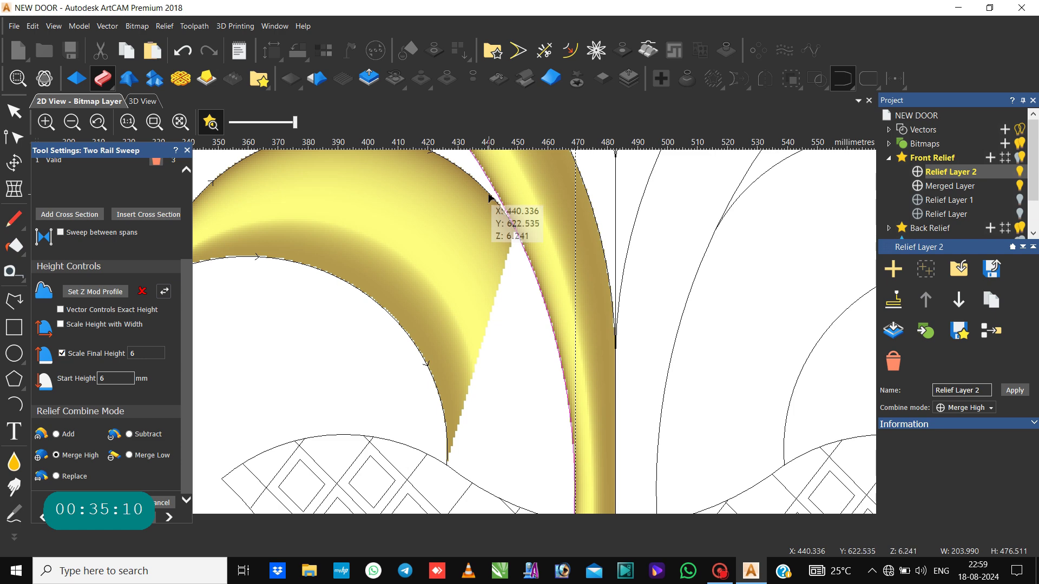
click(490, 196)
scroll(492, 198, down, 3)
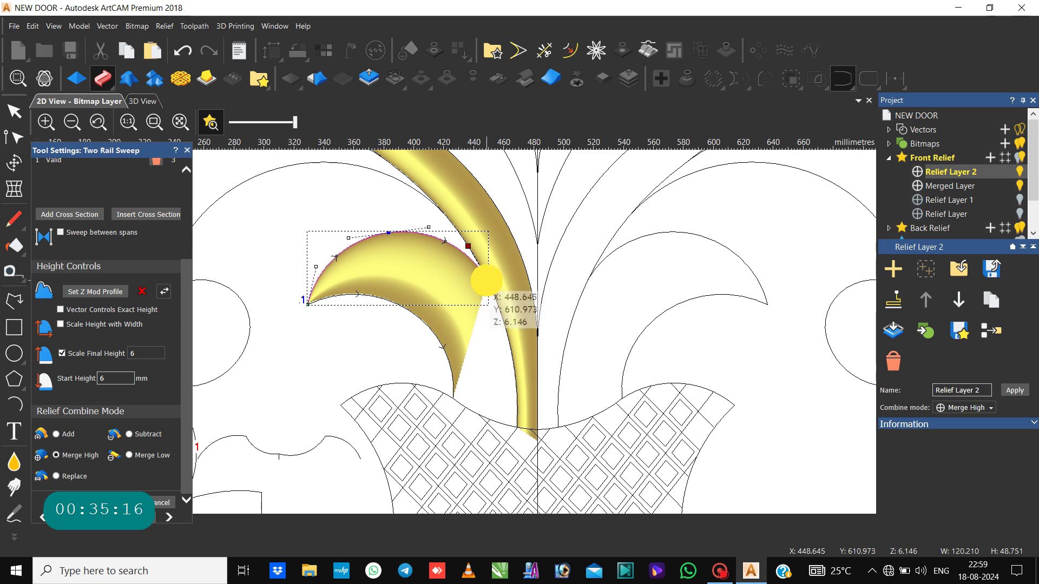
drag(487, 280, 518, 432)
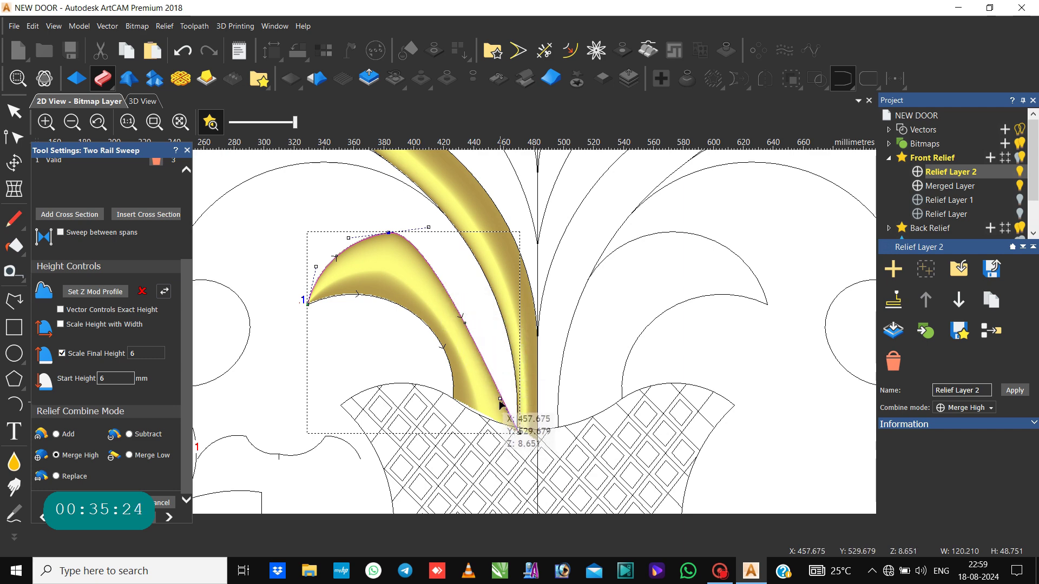
drag(500, 401, 525, 298)
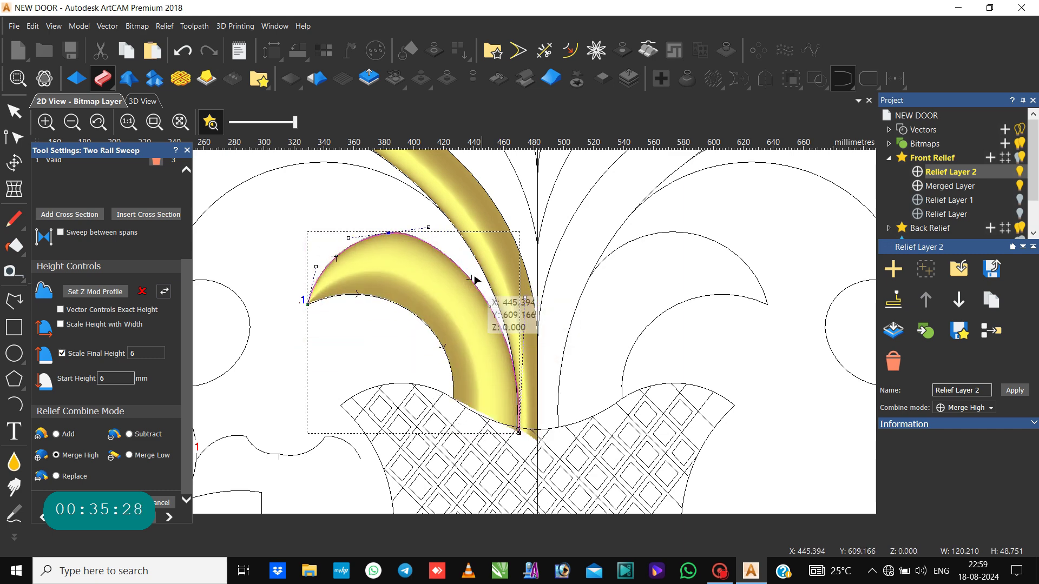
drag(430, 229, 452, 217)
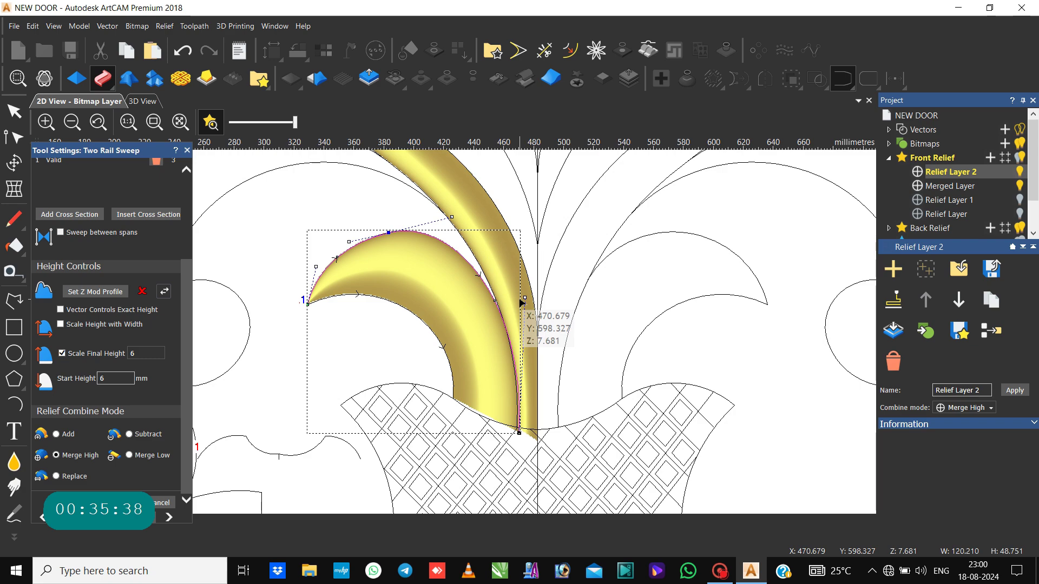
Step: Move the upper rail's lower end node onto the point where the stem's left edge meets the basket rim
scroll(529, 317, up, 1)
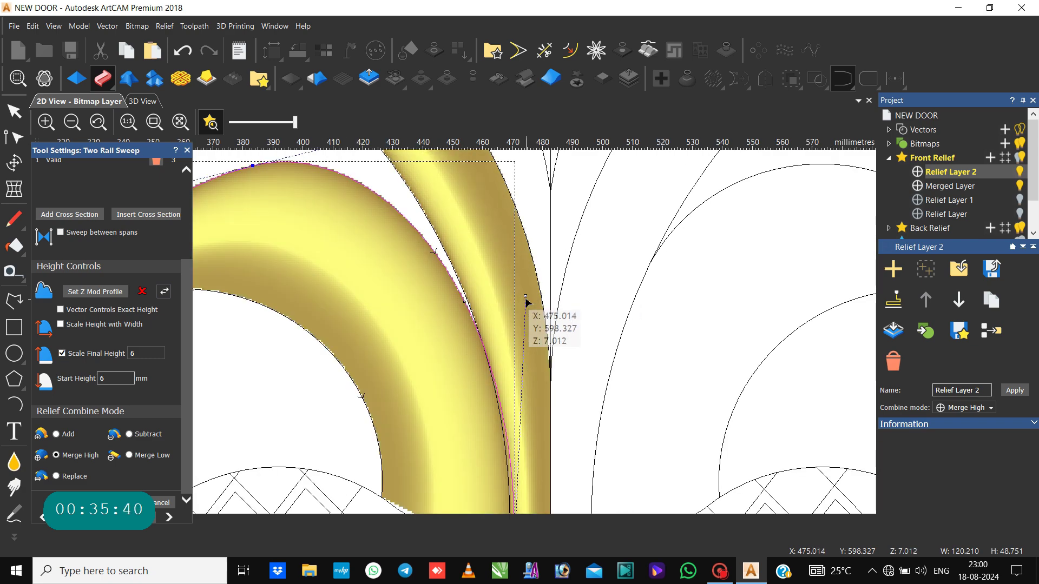
scroll(523, 383, down, 4)
scroll(470, 358, up, 4)
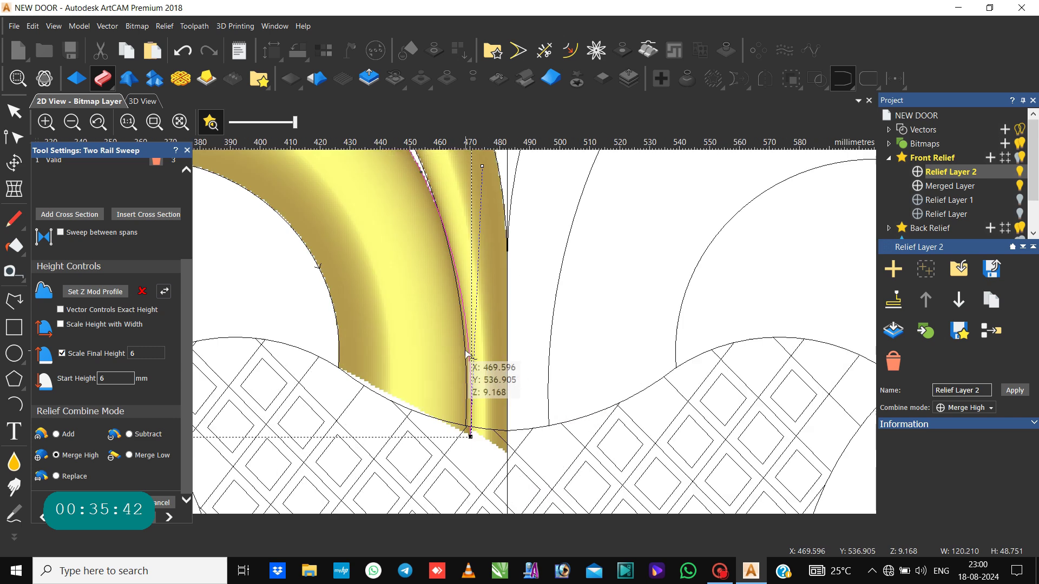
scroll(471, 428, up, 1)
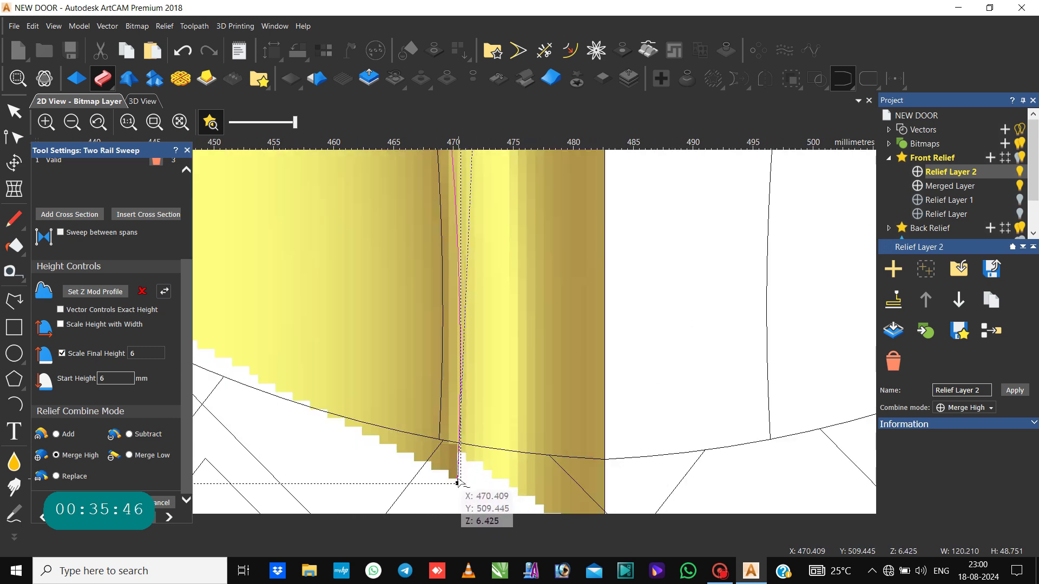
mouse_move(457, 482)
mouse_down()
mouse_move(440, 473)
mouse_move(438, 439)
mouse_up()
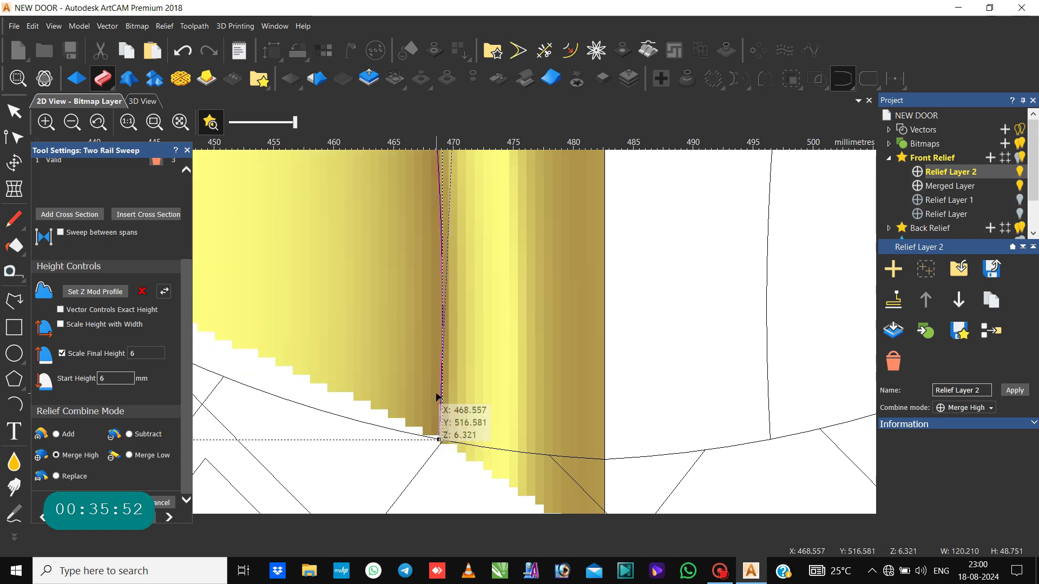
scroll(436, 394, down, 3)
scroll(414, 317, up, 2)
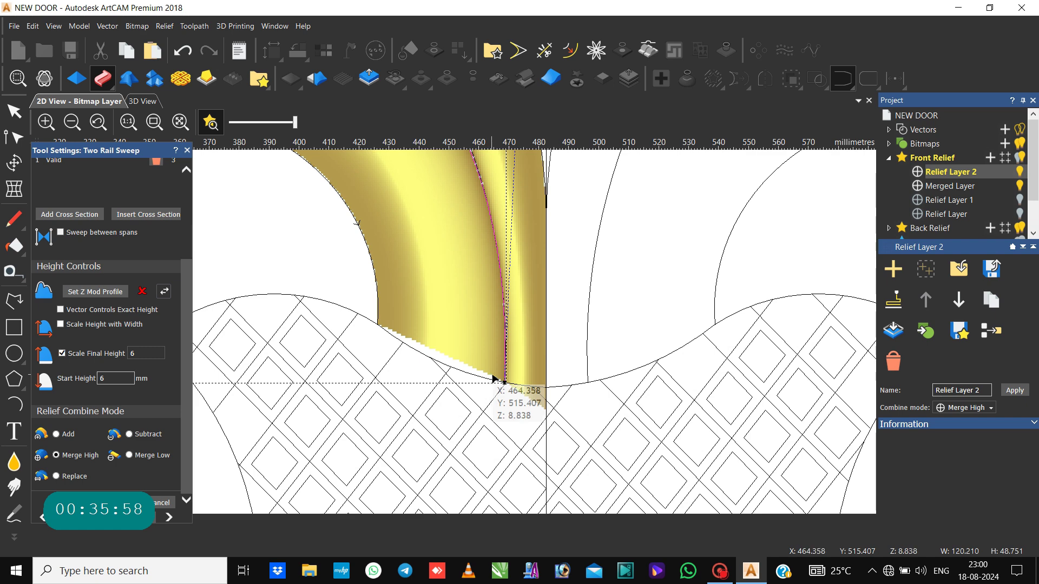
Step: Extend the lower end node of the small leaf's inner curve down into the basket lattice
click(377, 324)
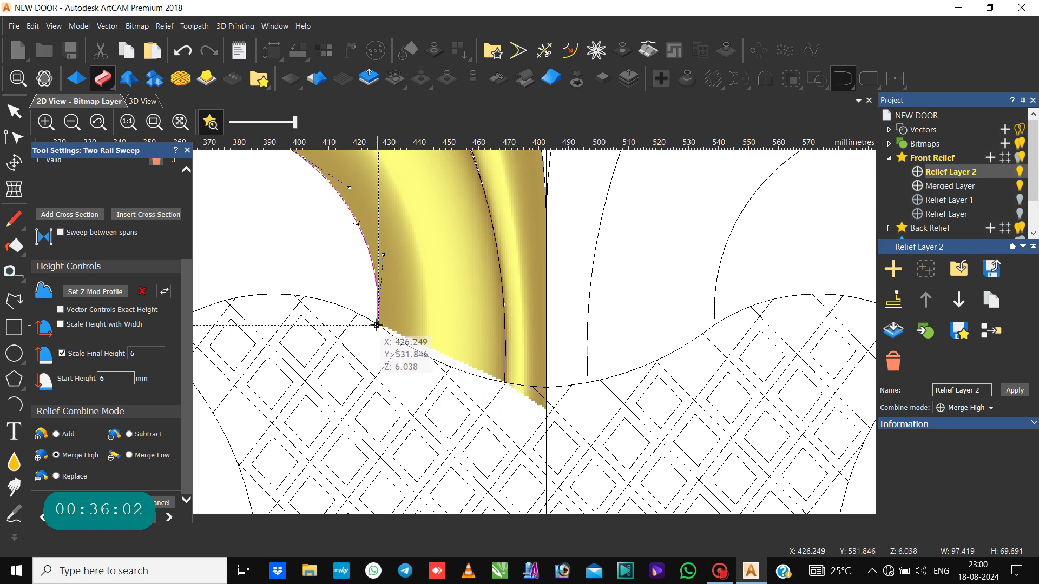
drag(377, 325, 378, 352)
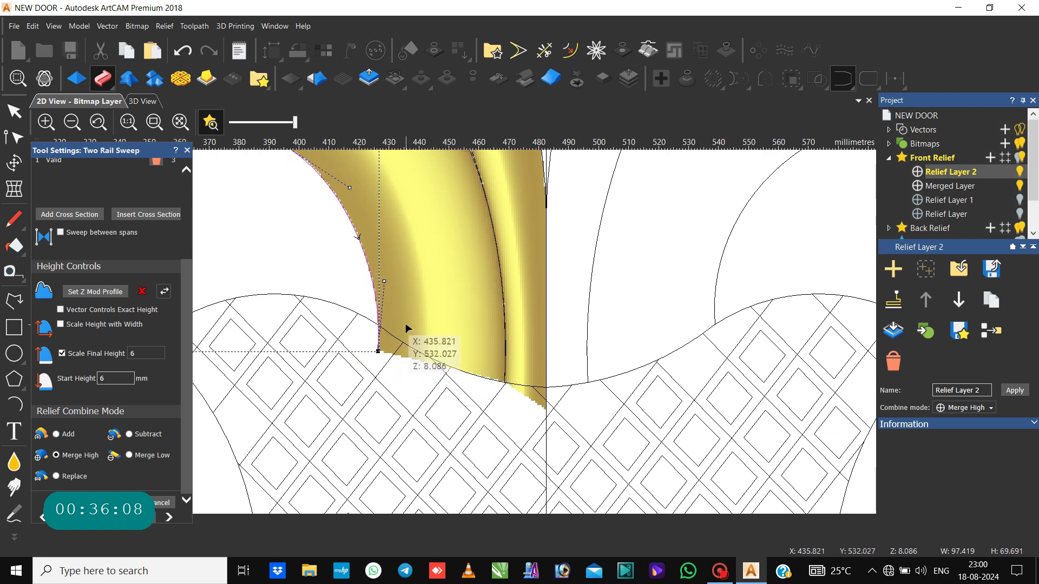
scroll(407, 330, down, 5)
scroll(418, 299, up, 8)
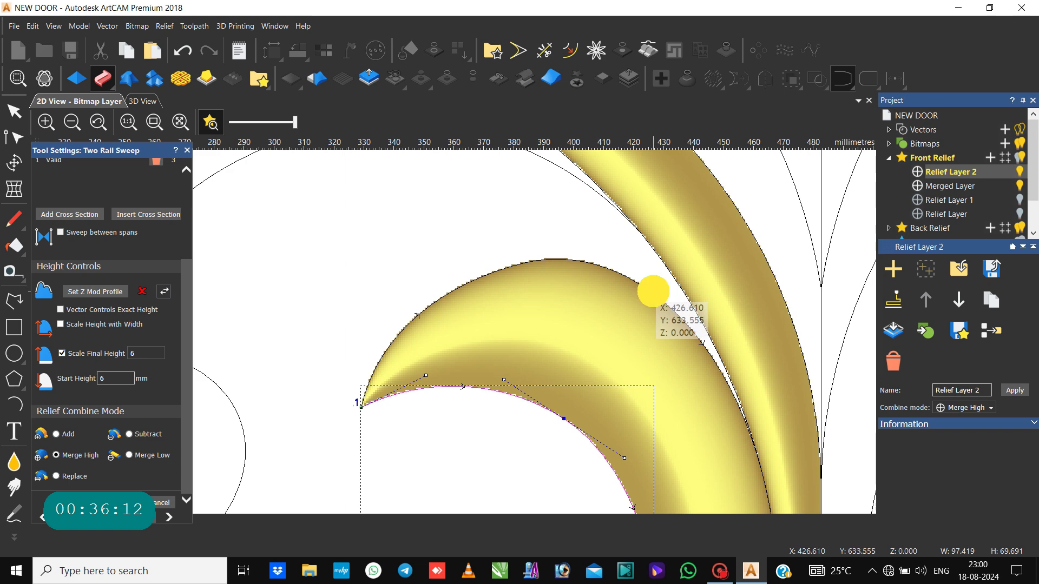
Step: Start a fresh Two Rail Sweep with the small leaf's outer and inner curves as the drive rails
double_click(653, 291)
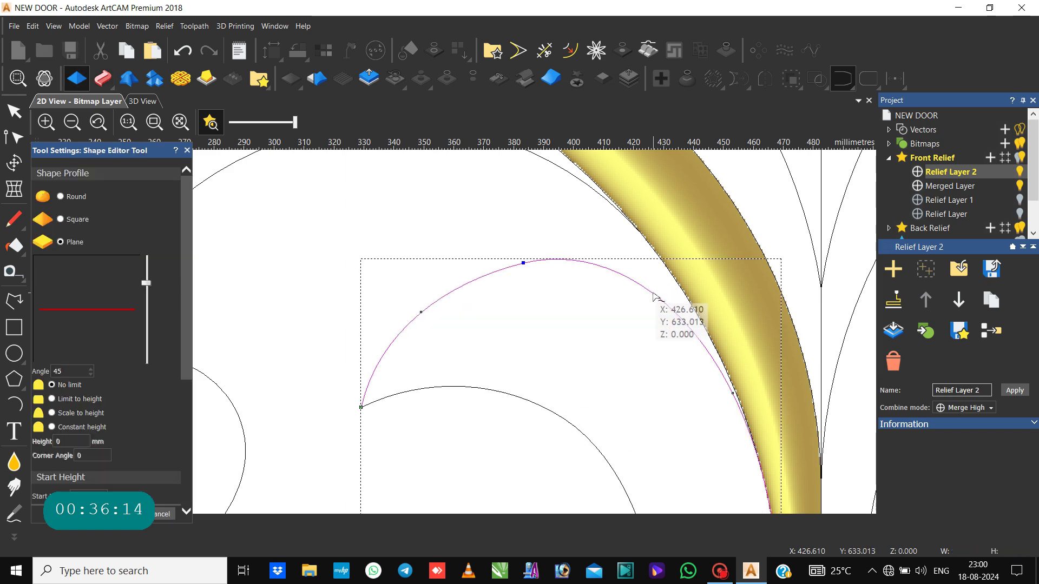
click(187, 150)
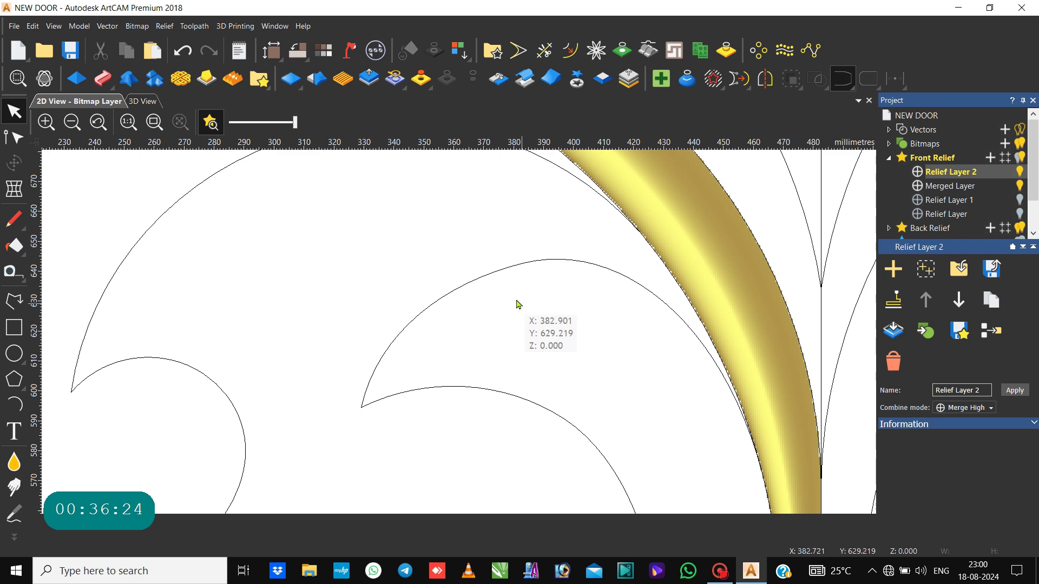
click(472, 281)
scroll(473, 282, down, 5)
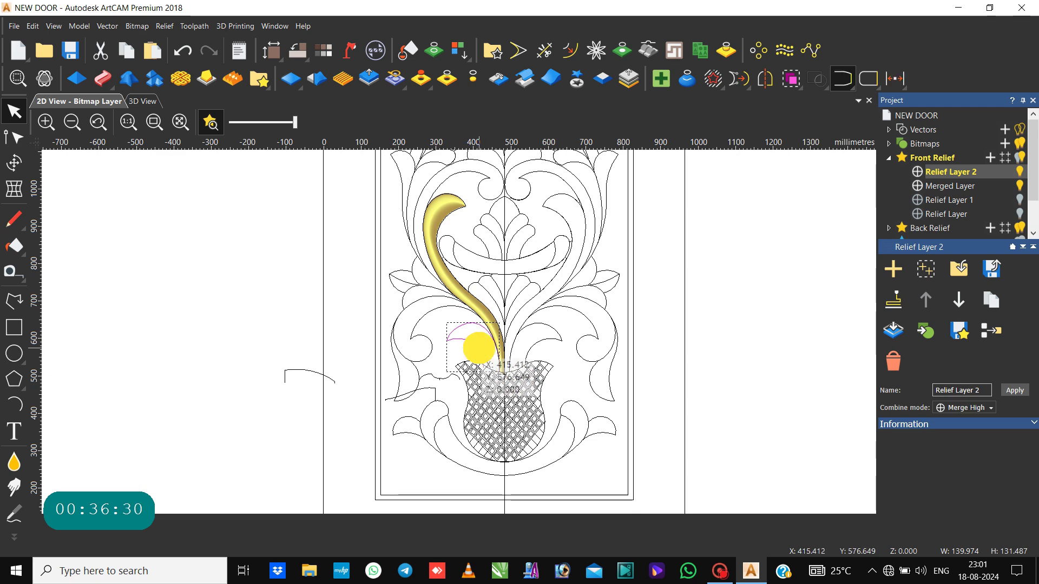
click(103, 79)
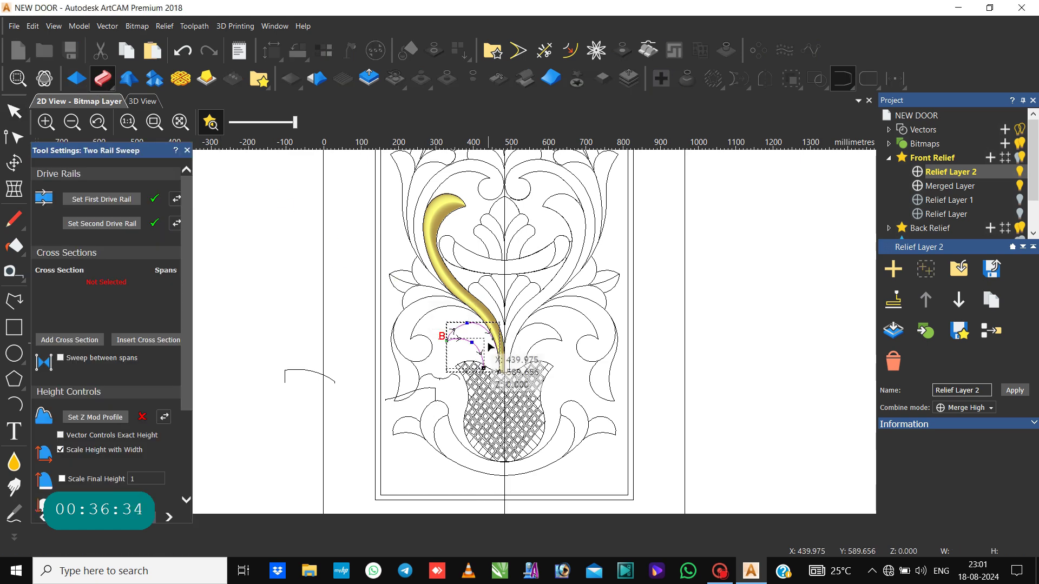
scroll(487, 343, up, 5)
scroll(384, 233, down, 3)
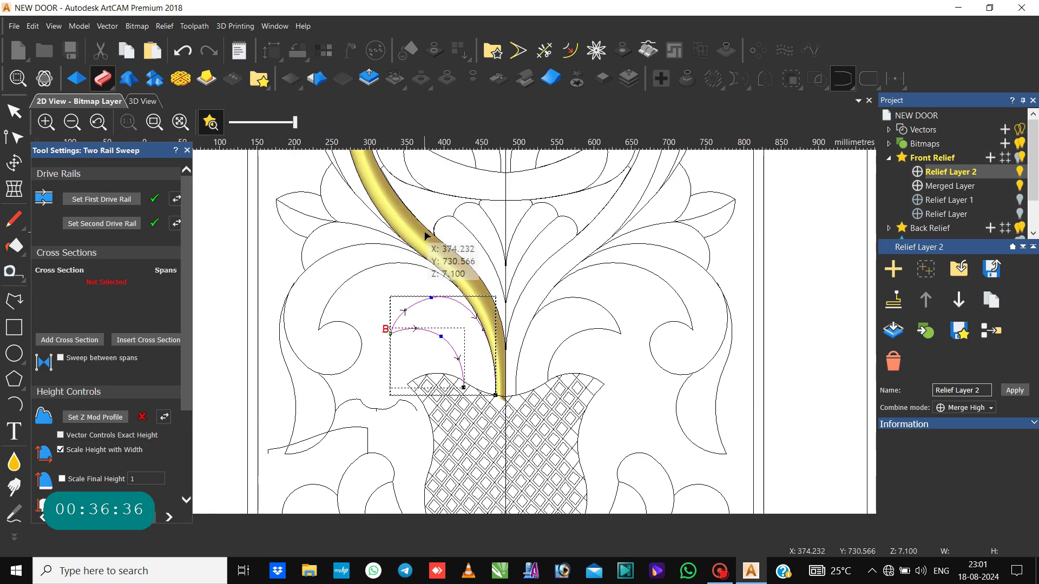
click(388, 410)
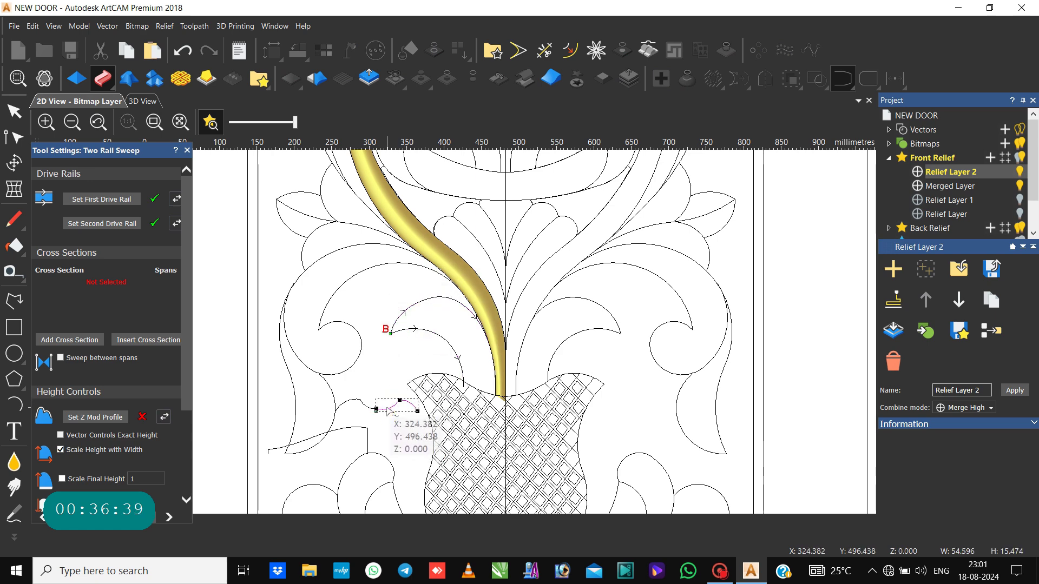
click(91, 345)
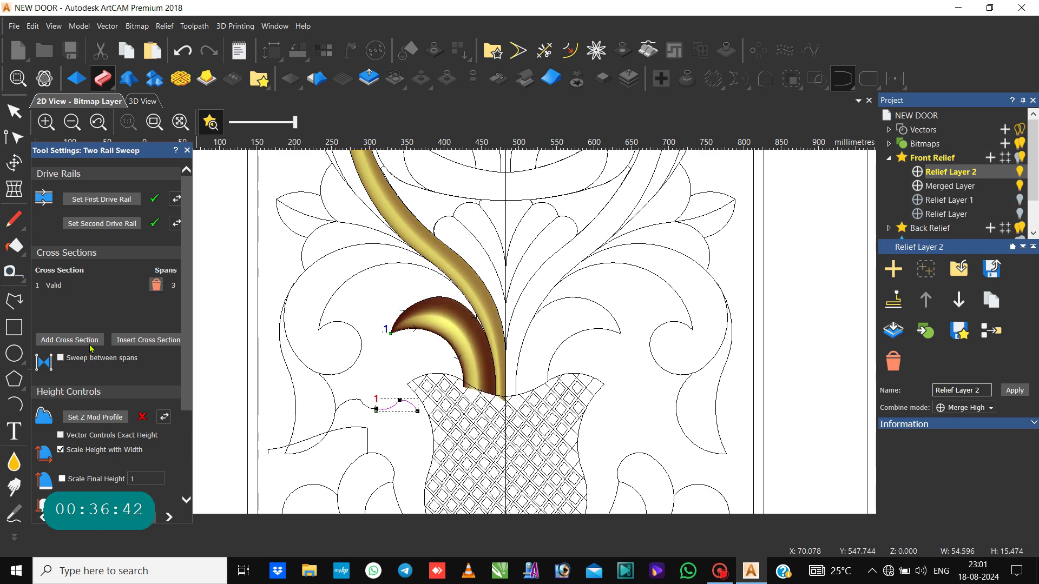
click(155, 286)
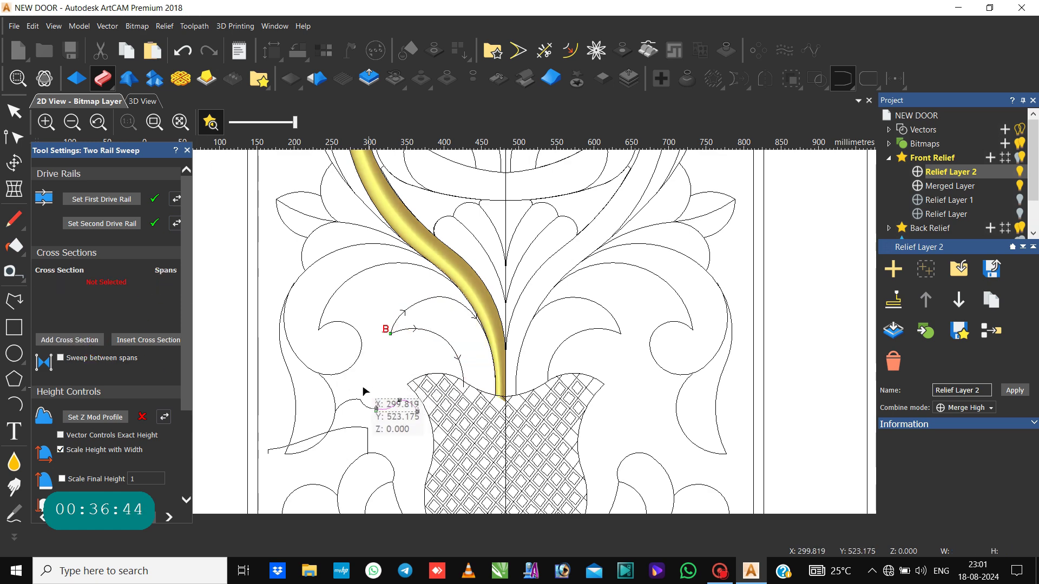
Step: Add the left-hand half of the wavy profile as the sweep's cross section and set the combine mode to Merge High
drag(354, 401, 348, 399)
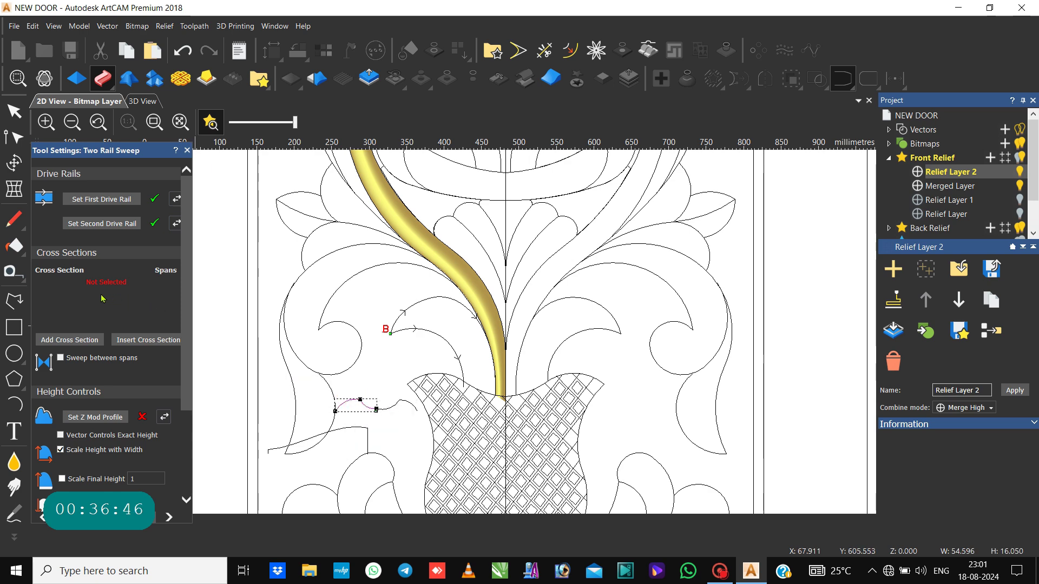
click(73, 345)
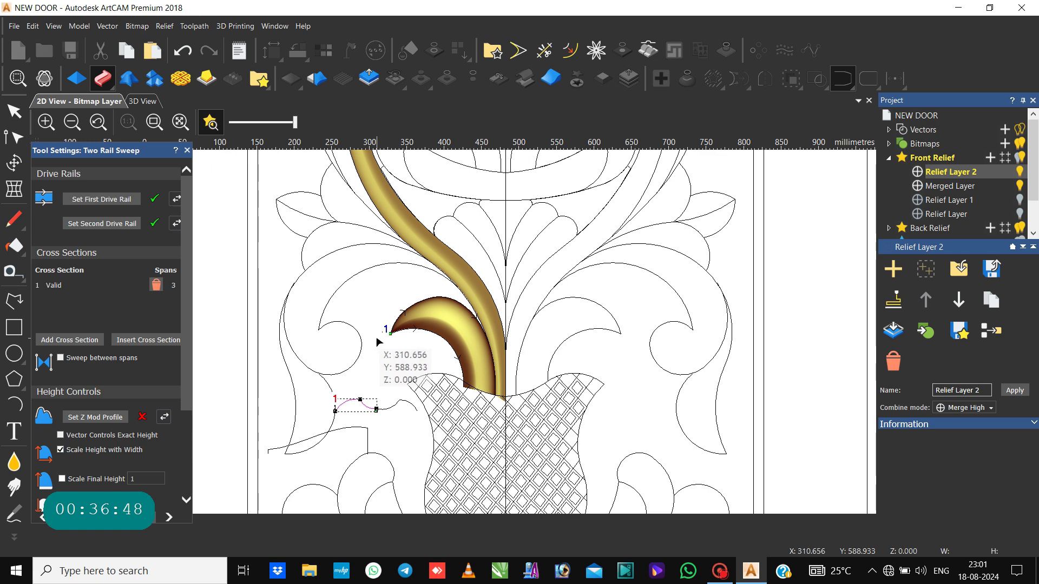
scroll(83, 415, down, 3)
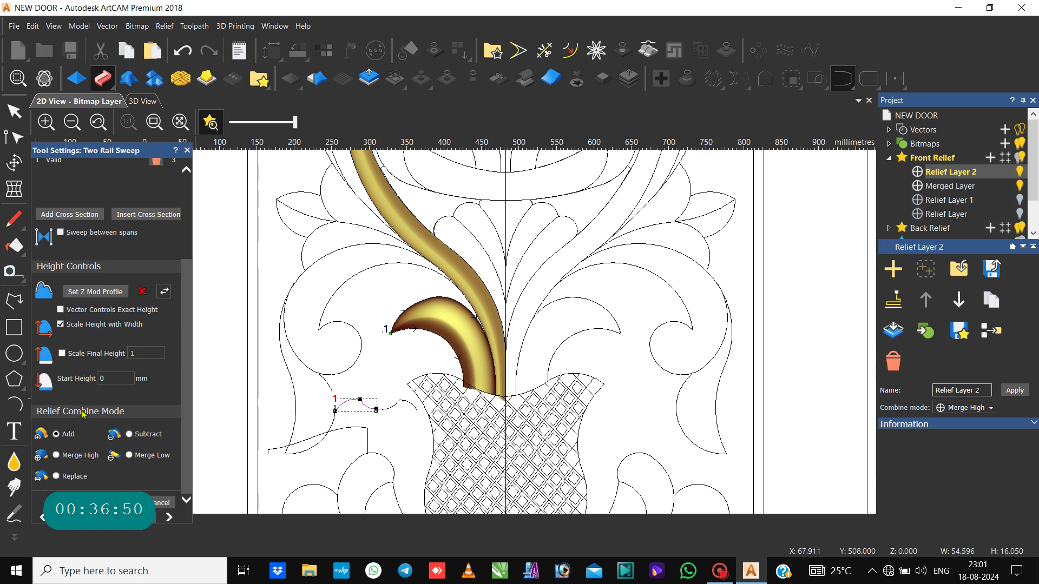
click(54, 454)
click(53, 455)
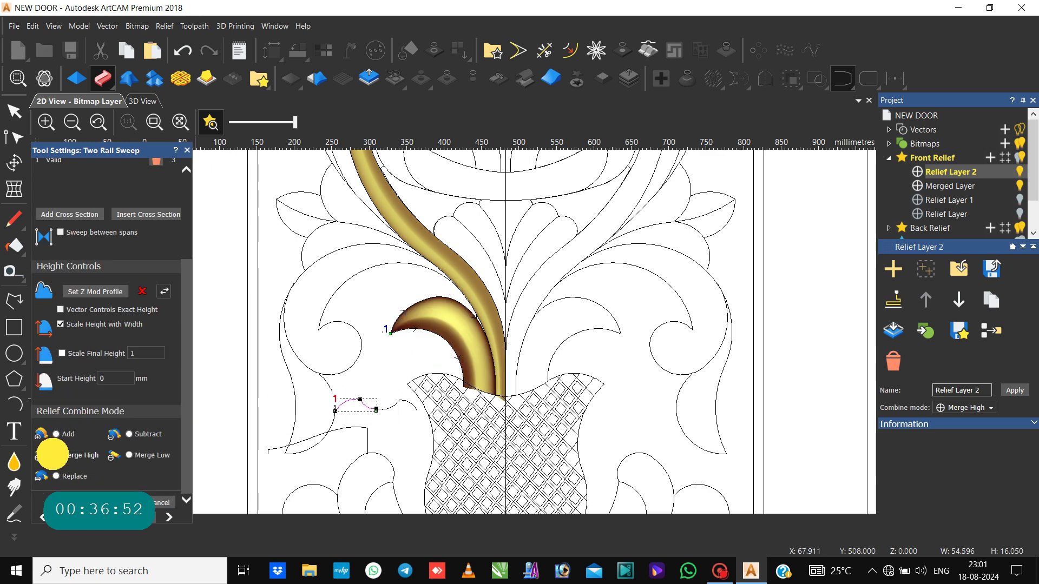
Step: Scale the sweep's final height by 6 instead of scaling height with width, and set its start height to 6 mm
click(61, 353)
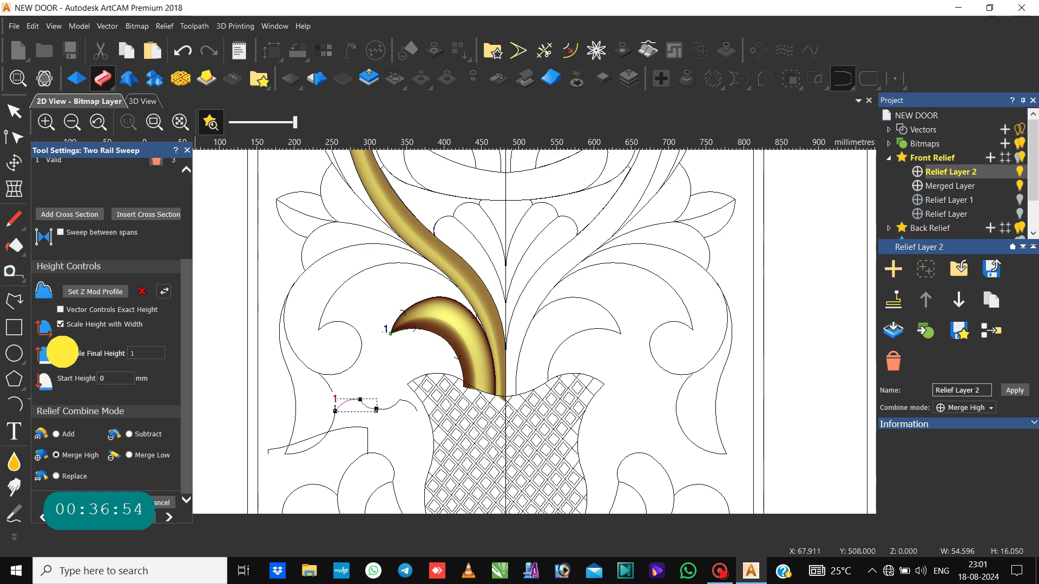
click(60, 323)
click(145, 353)
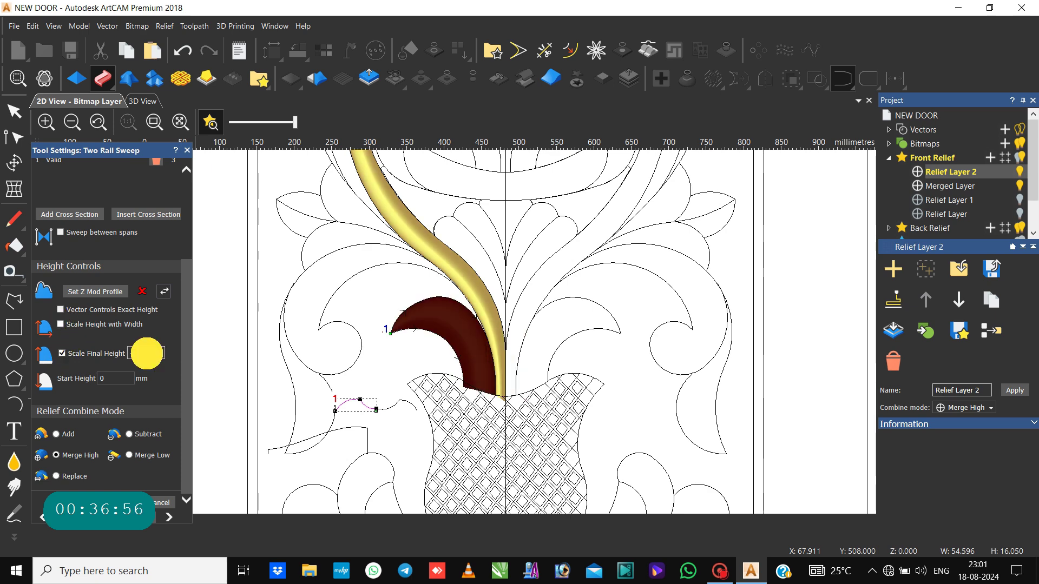
key(BackSpace)
text(6)
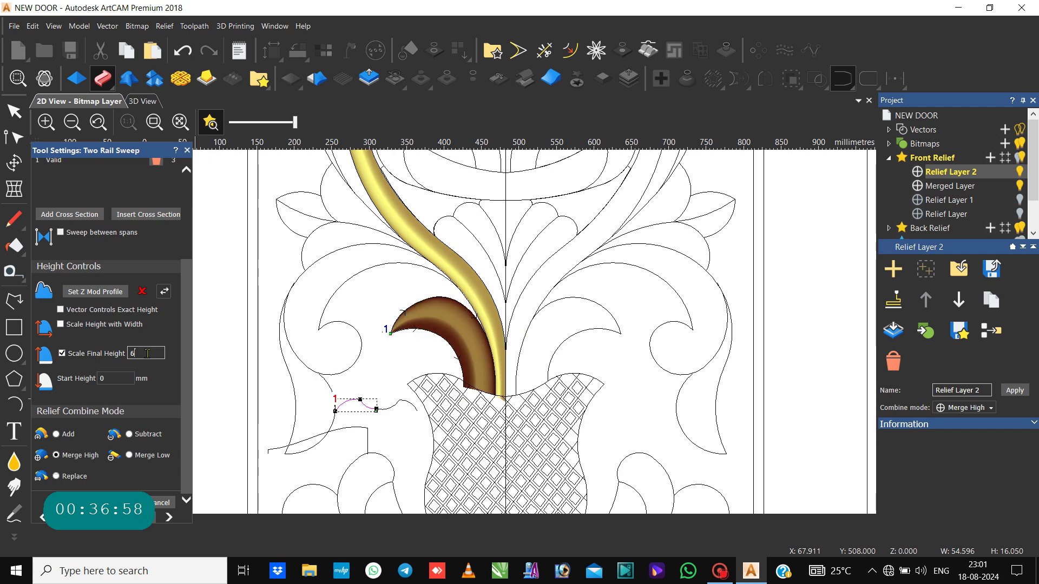
click(112, 377)
double_click(112, 378)
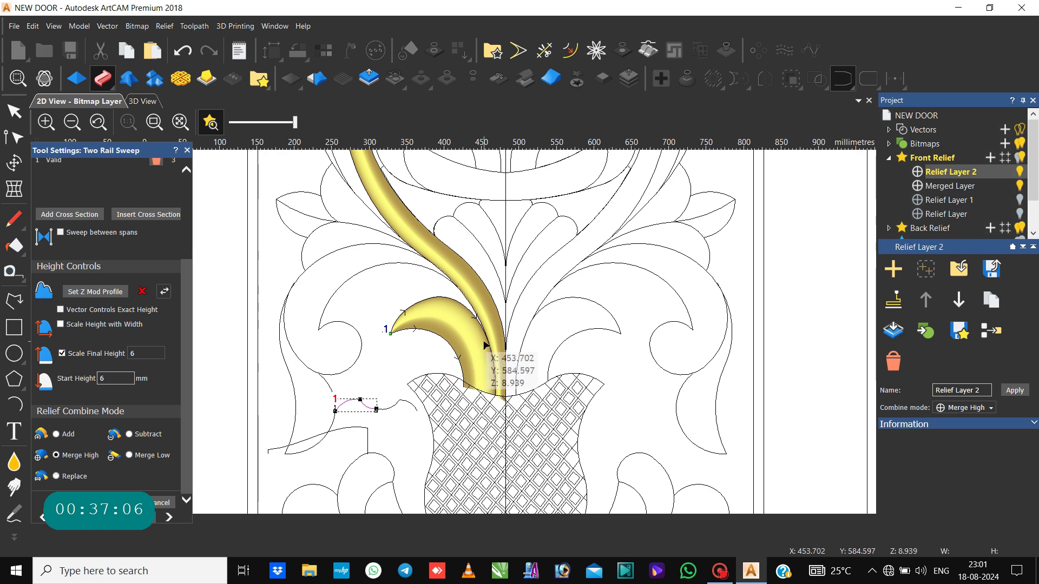
Step: Reshape the small leaf's outer curve by shifting the tangent handle at its crest slightly toward the stem
scroll(485, 345, up, 3)
click(475, 278)
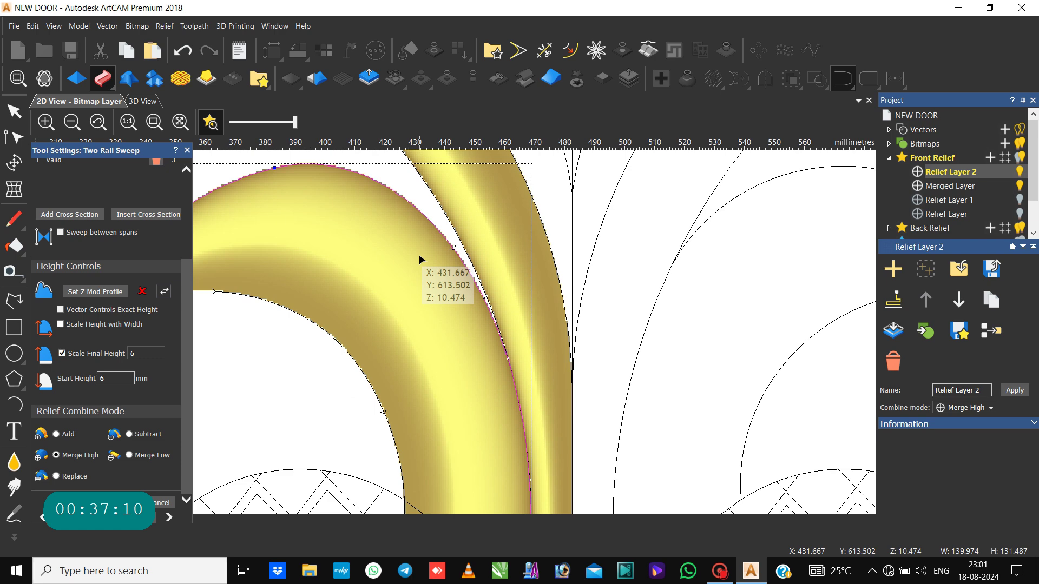
scroll(420, 260, down, 2)
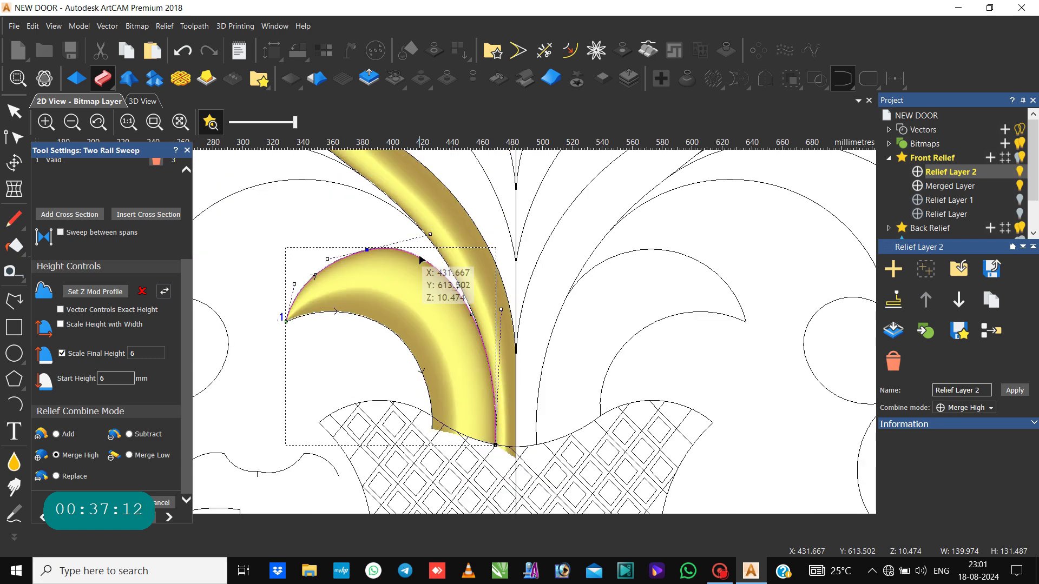
scroll(422, 260, up, 2)
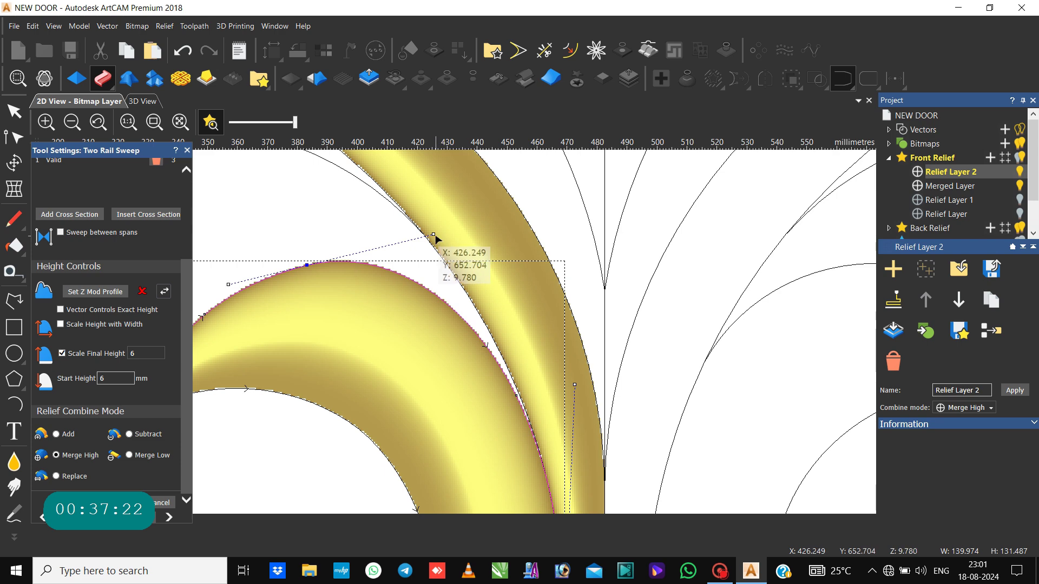
drag(432, 233, 441, 232)
scroll(425, 349, down, 5)
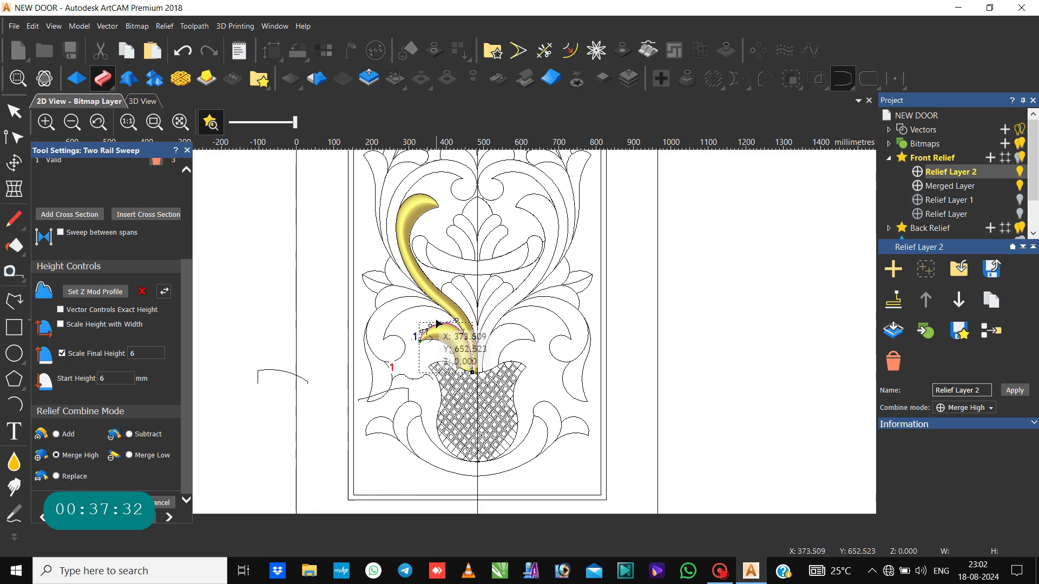
Step: Select the large leaf's outer contour and reverse the direction of the sweep's first drive rail
scroll(436, 323, up, 2)
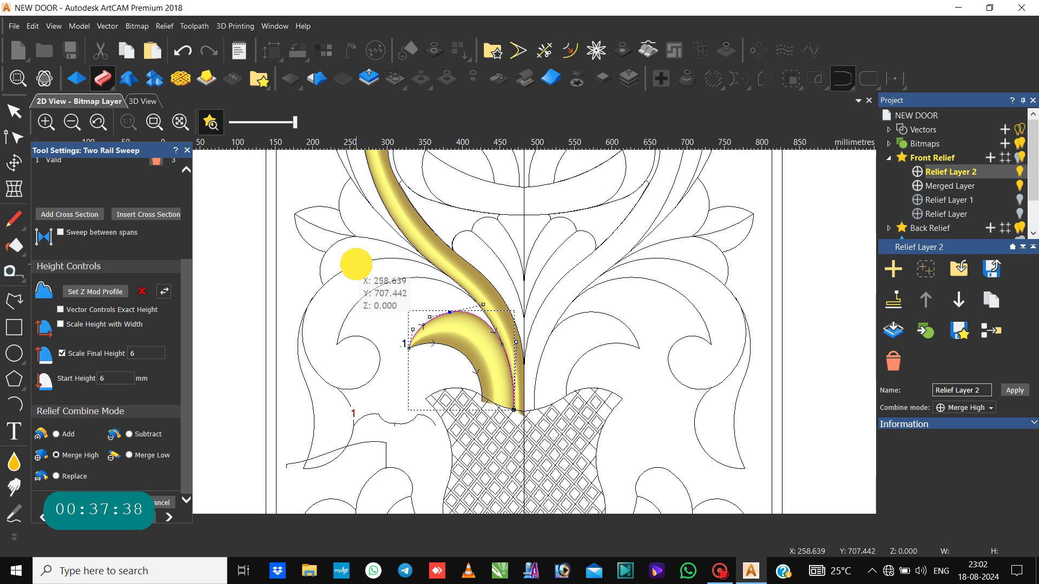
click(357, 266)
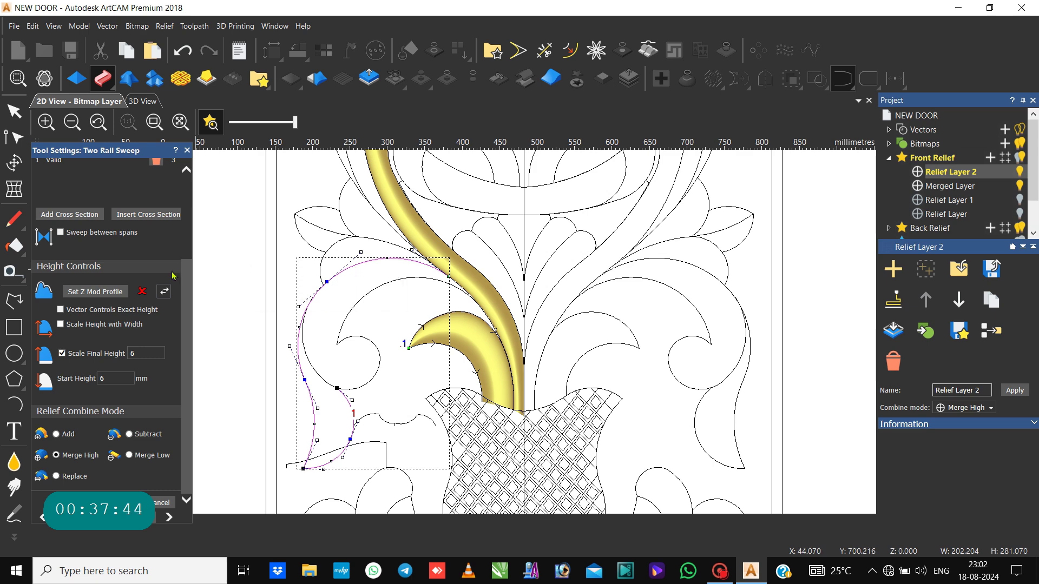
scroll(157, 254, up, 5)
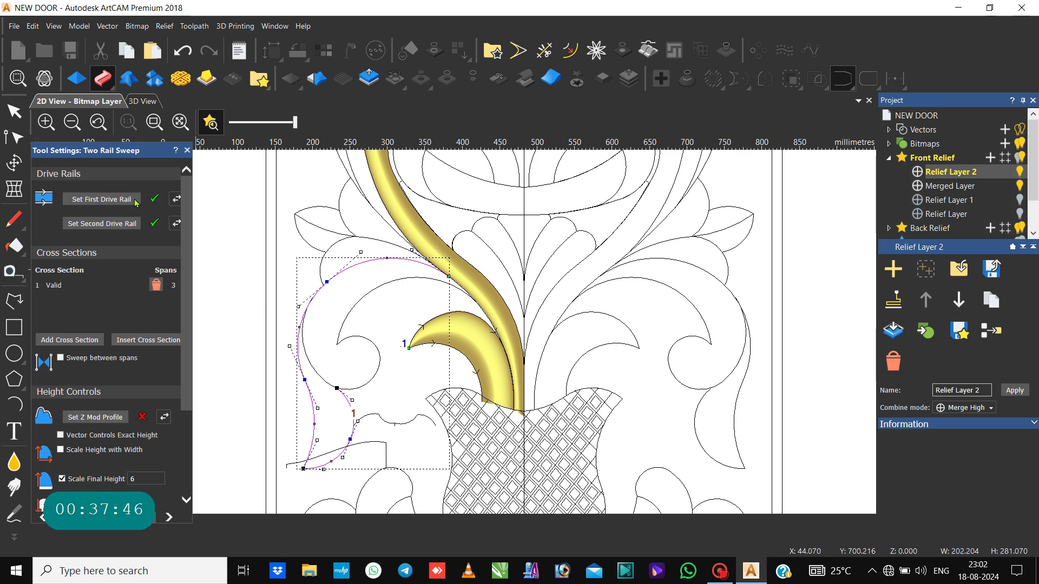
click(177, 199)
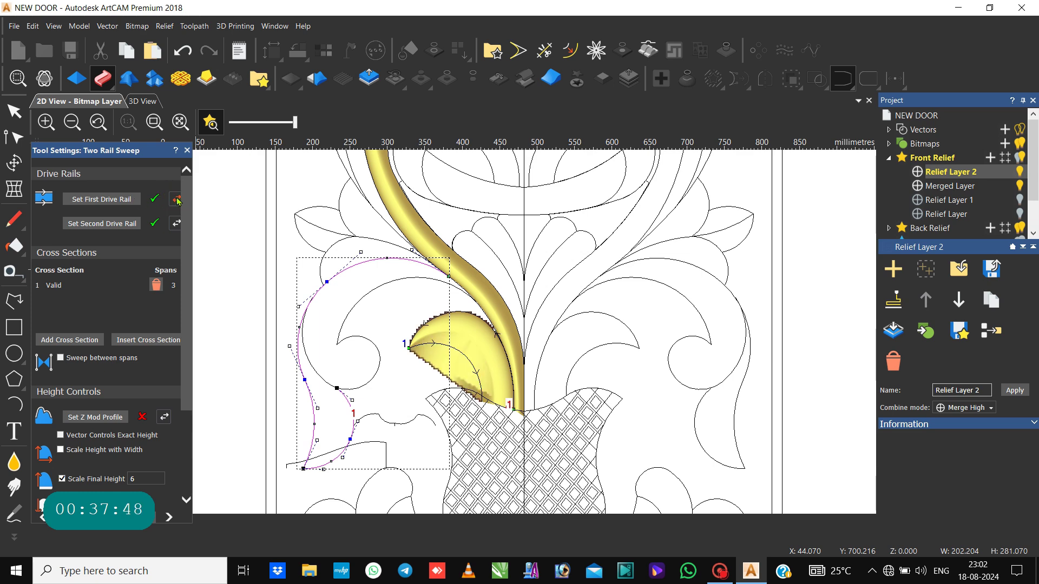
Step: Set the large leaf's inner scroll curve as the second drive rail and try its reversed direction
click(374, 292)
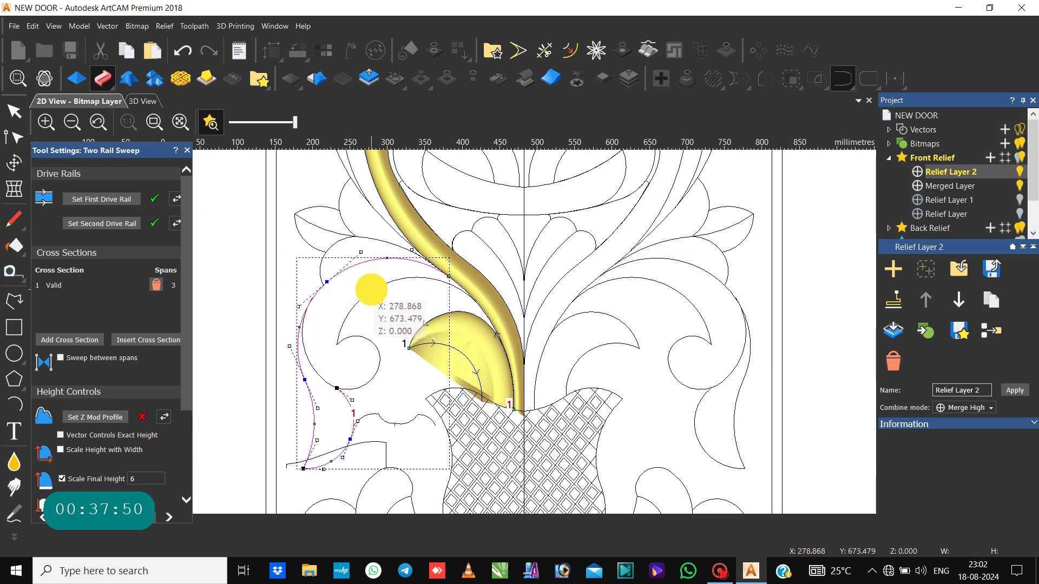
click(100, 224)
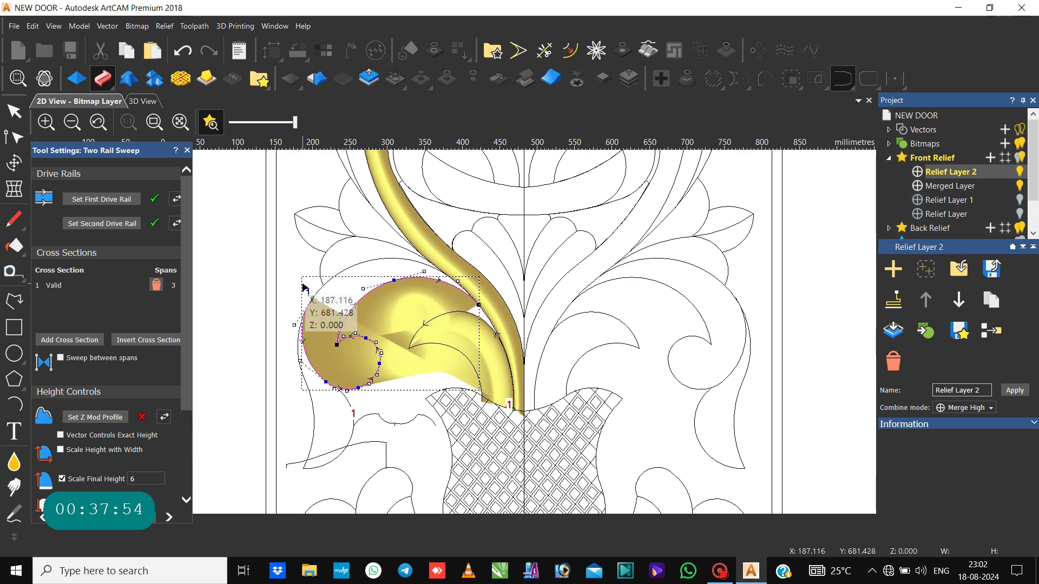
click(180, 227)
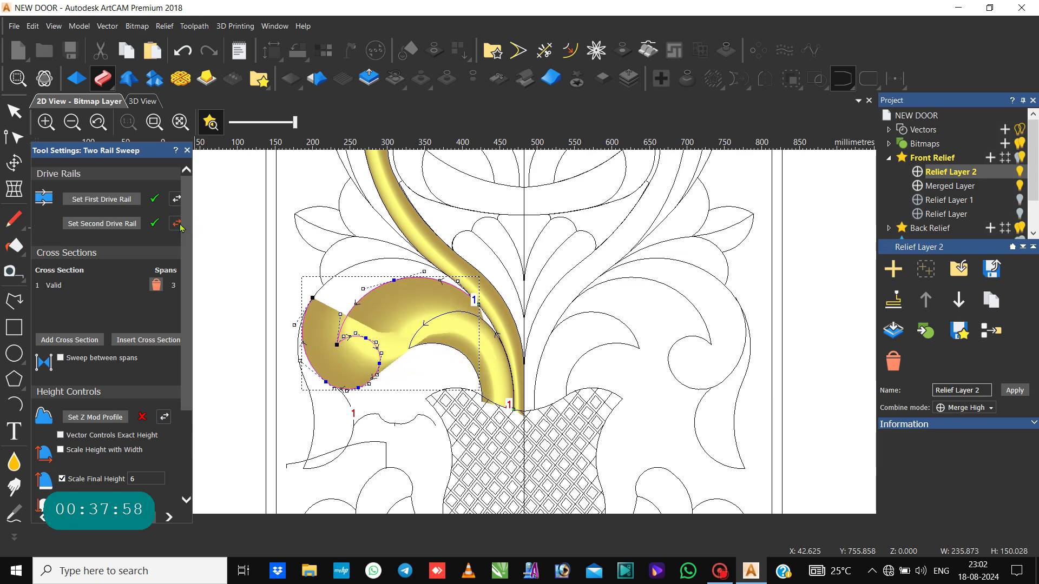
click(179, 224)
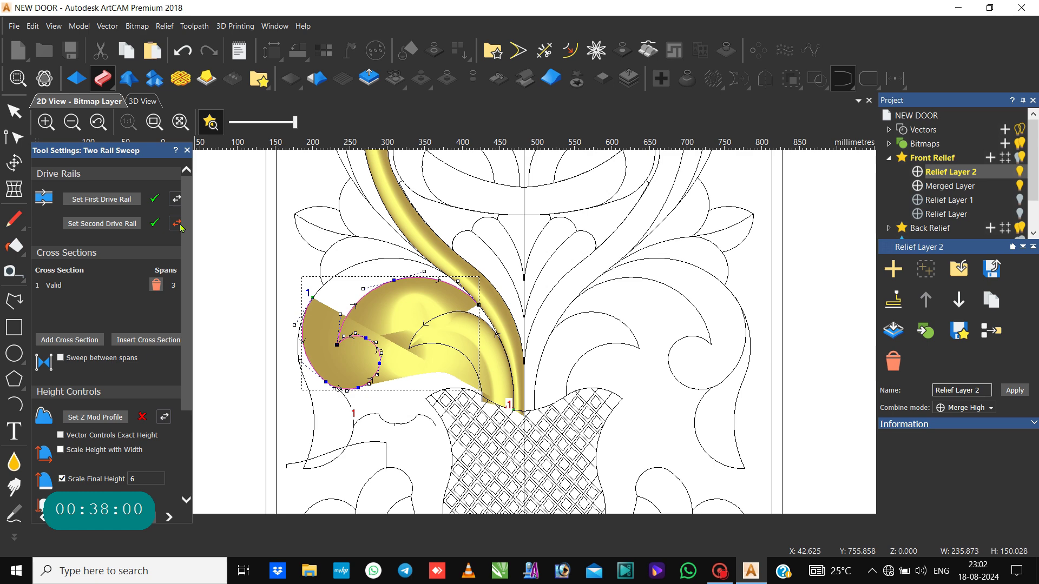
Step: Try the large leaf's sweep with the second drive rail's direction flipped again, and close Two Rail Sweep without keeping it
click(370, 264)
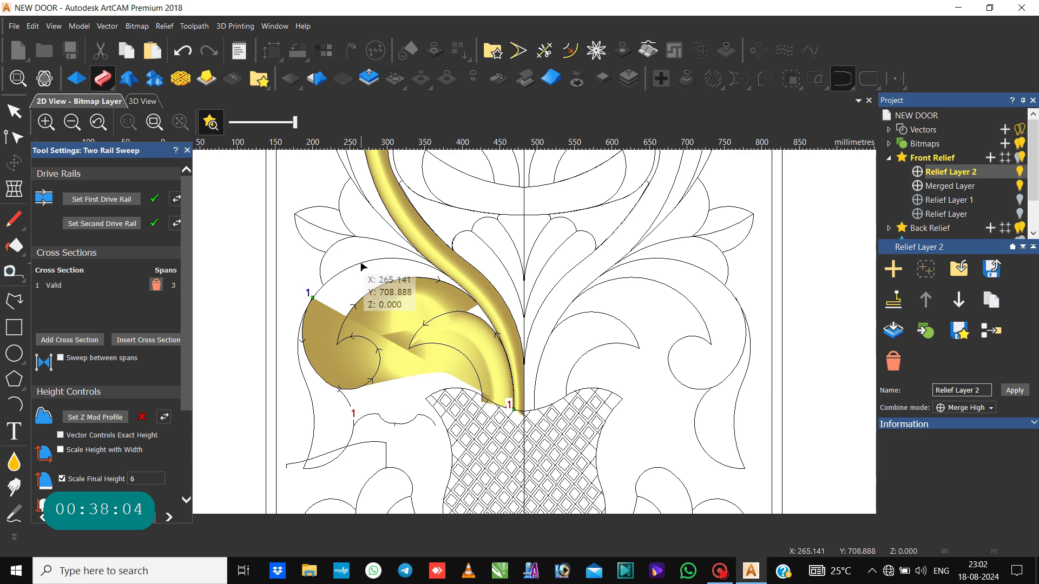
click(98, 211)
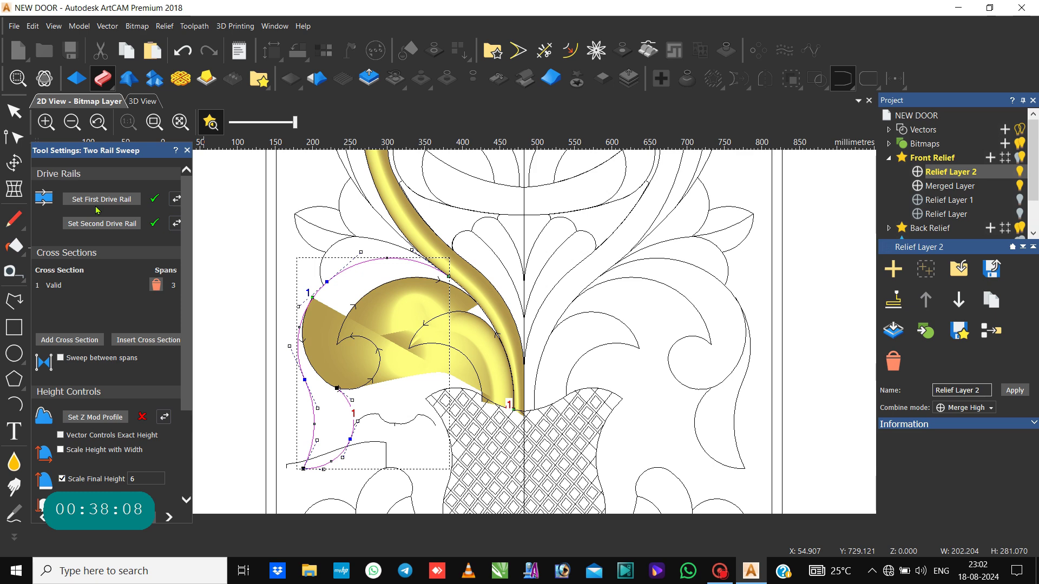
click(174, 221)
click(175, 224)
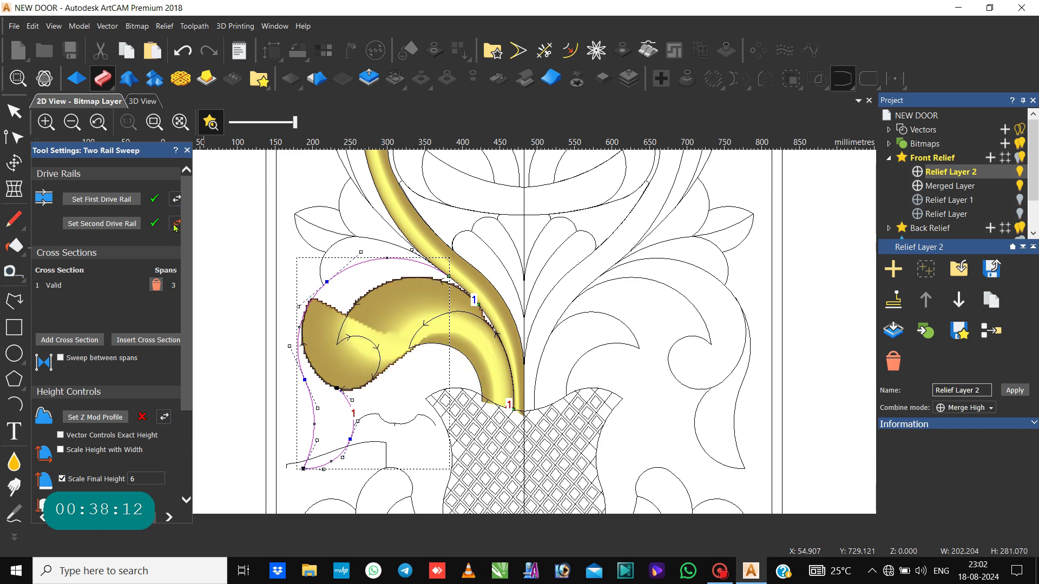
click(428, 301)
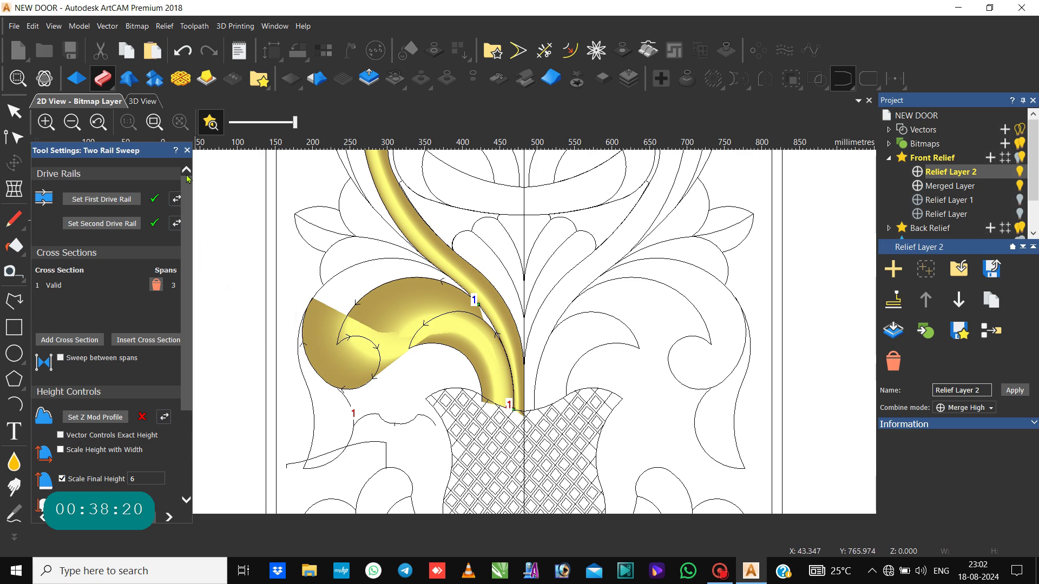
click(187, 152)
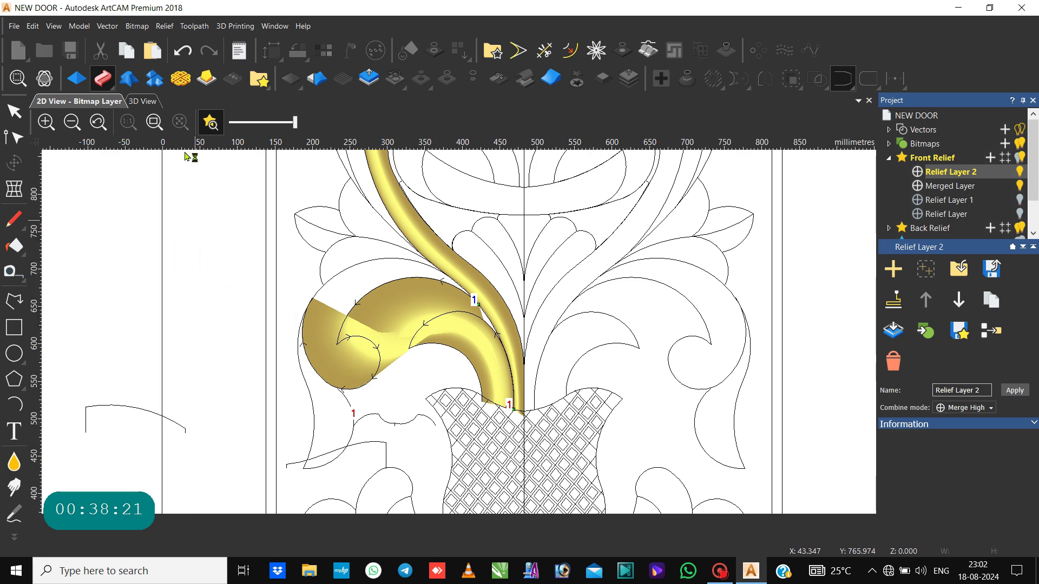
Step: Cut the large leaf's inner contour at the scroll's inner tip, separating the arc from the scroll curve
click(371, 290)
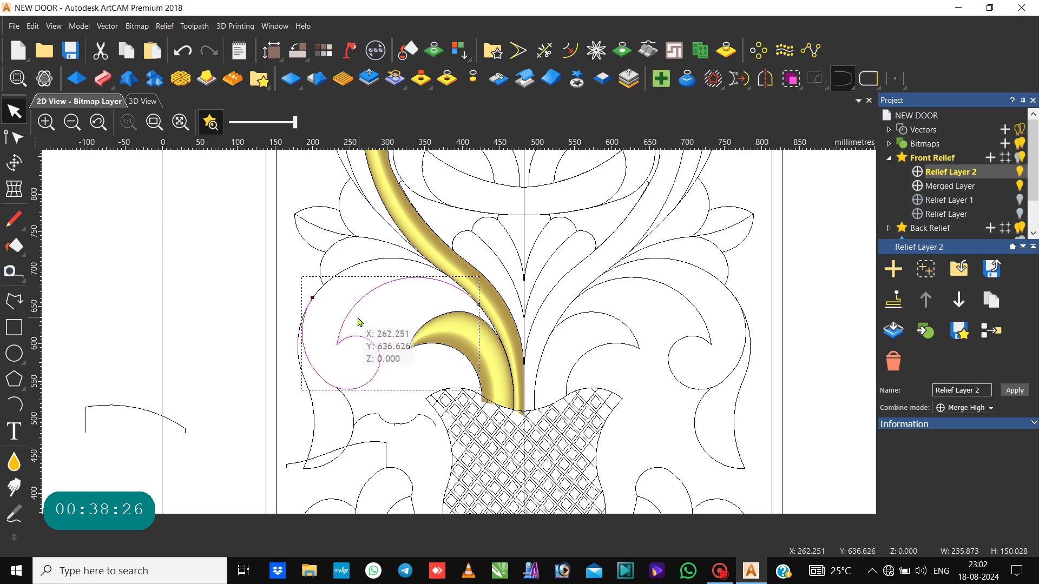
key(n)
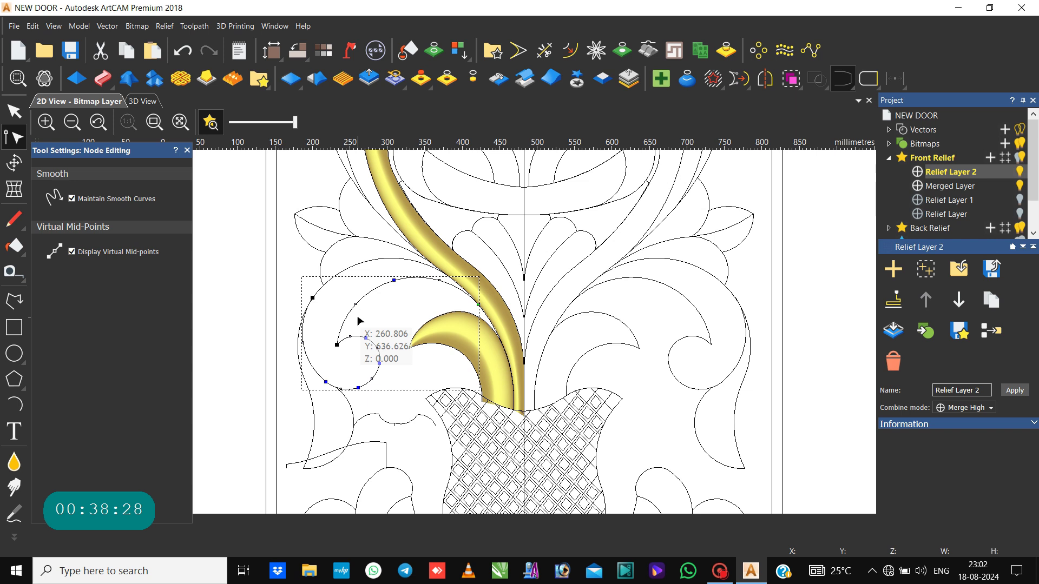
click(337, 345)
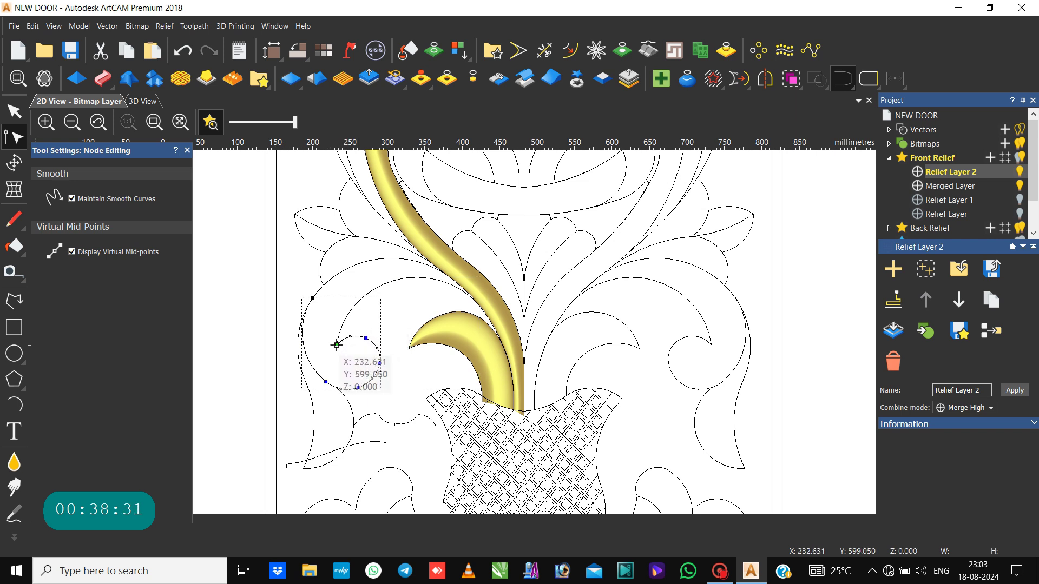
Step: Cut the large leaf's outer contour at its lowest tip, and check the separated scroll and inner arc pieces
click(322, 291)
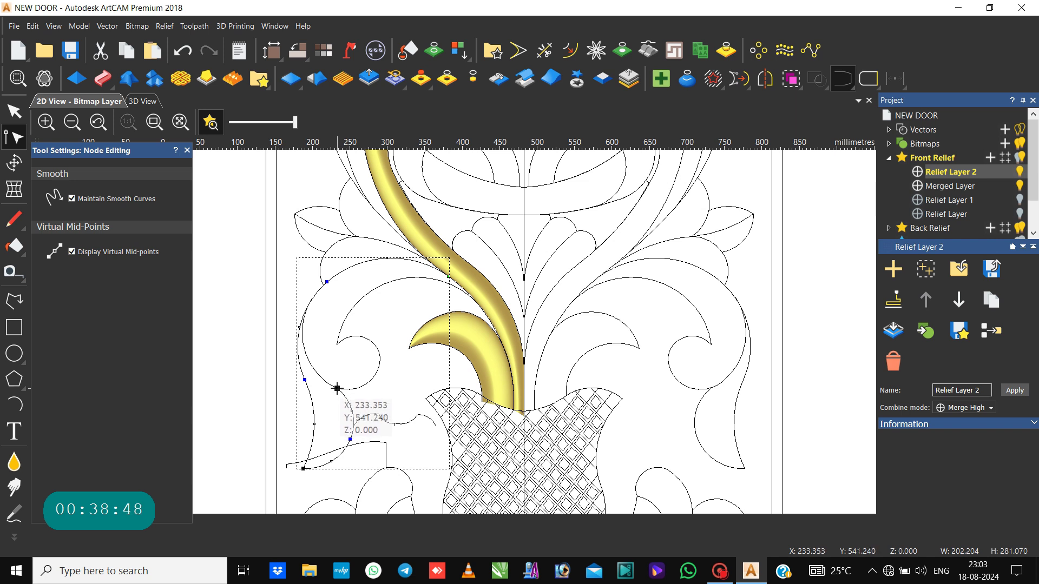
click(304, 468)
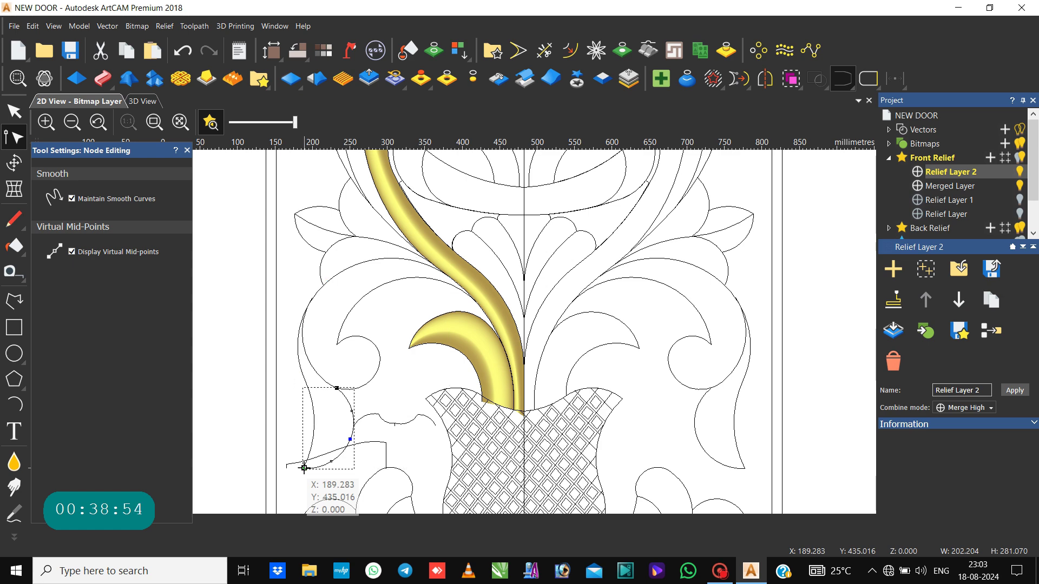
click(345, 410)
key(n)
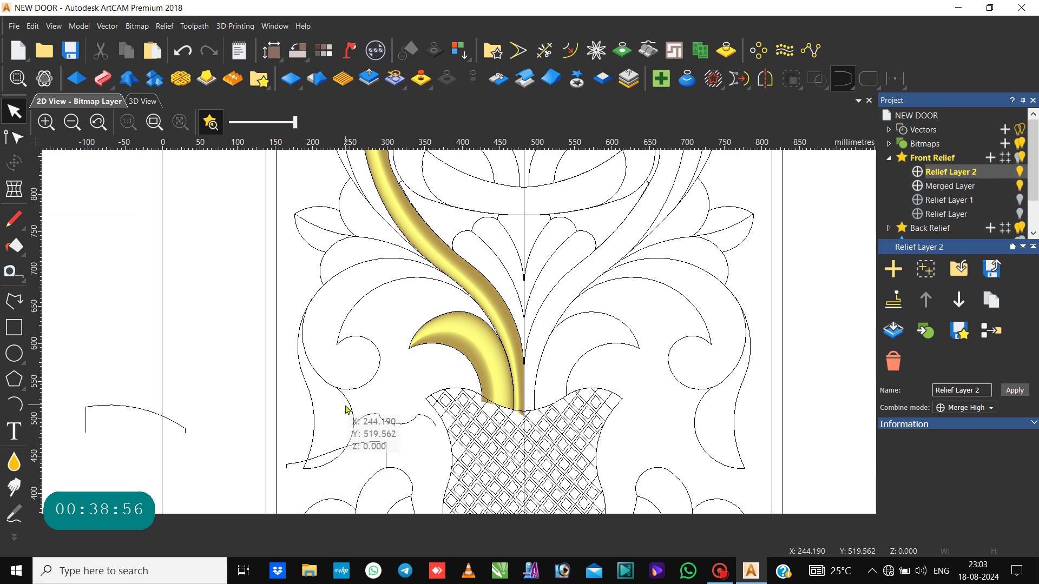
click(312, 366)
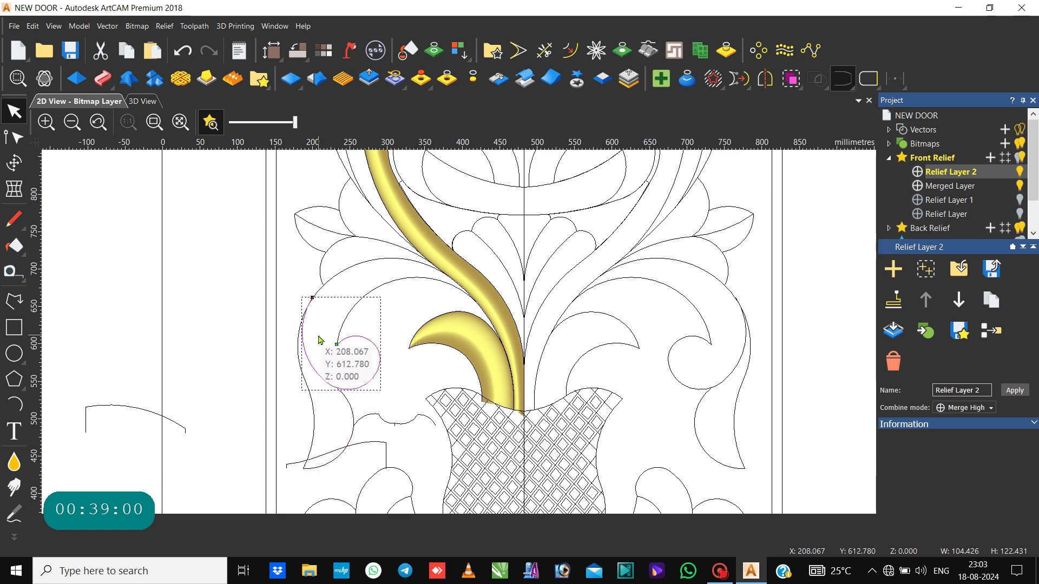
click(344, 324)
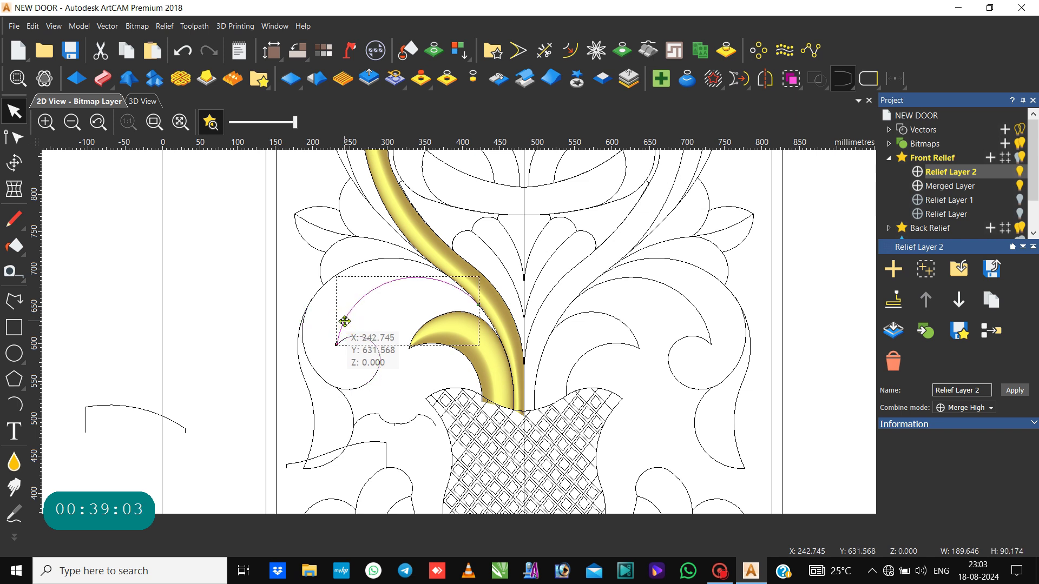
Step: Cut the large leaf's outer contour at the point where the scroll curve branches off it
click(317, 291)
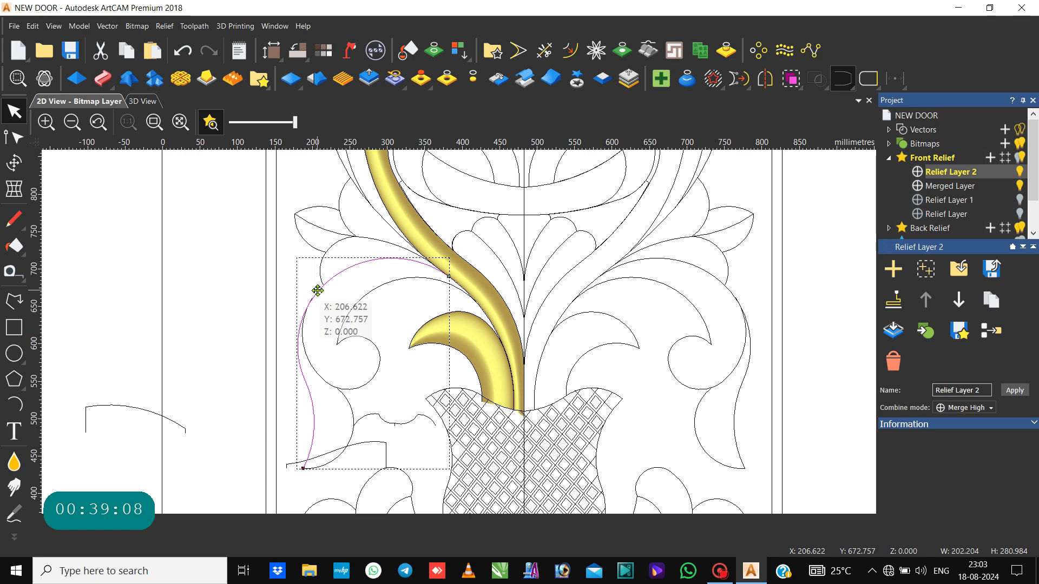
scroll(317, 291, up, 4)
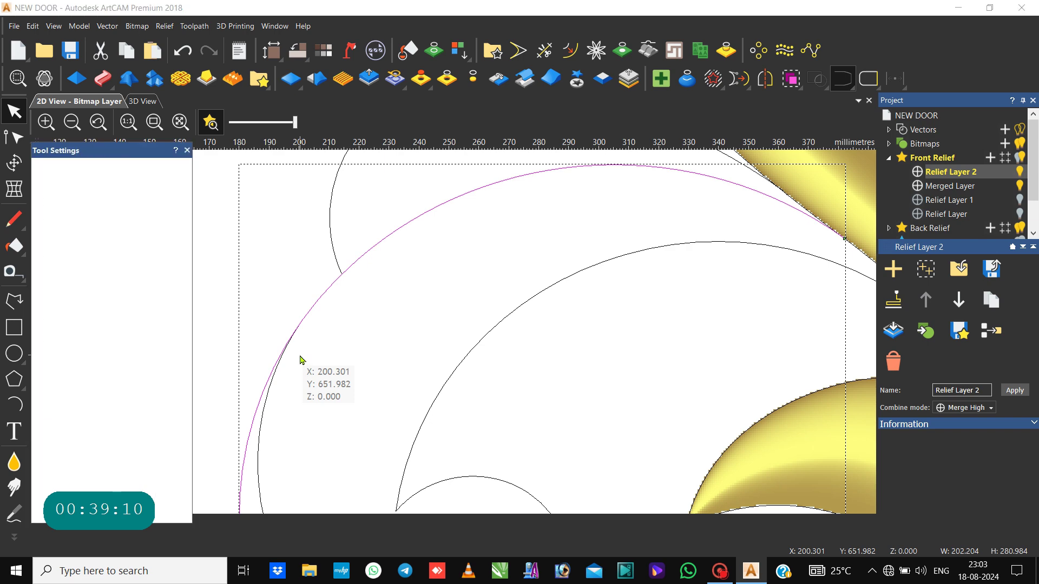
key(n)
key(n)
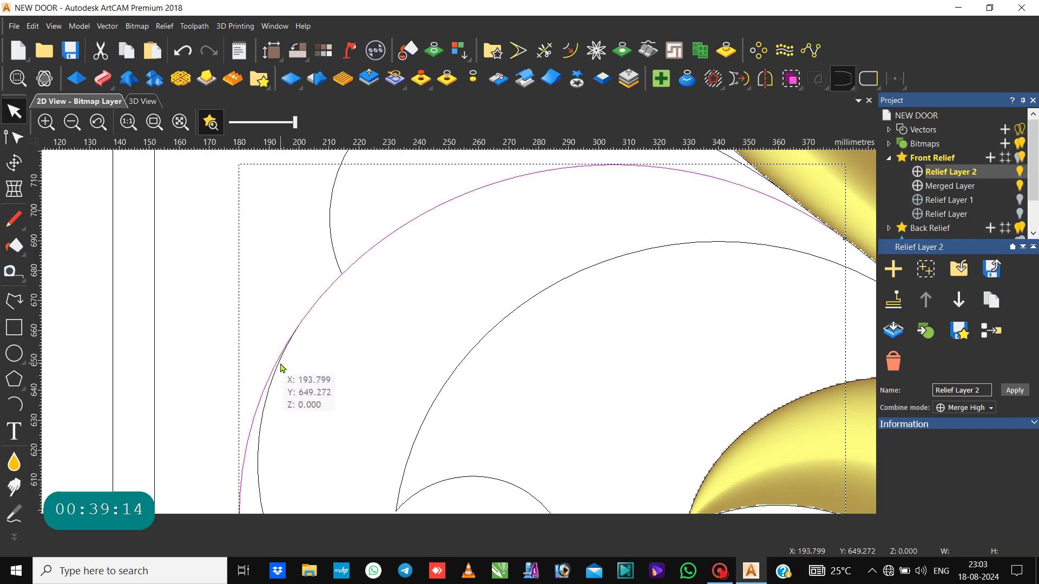
scroll(281, 368, down, 2)
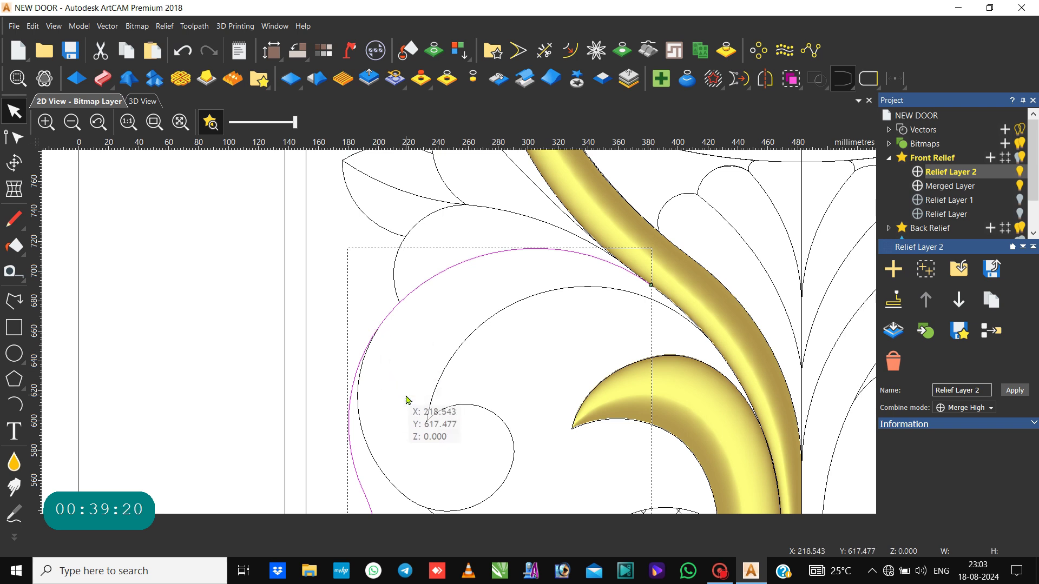
double_click(383, 321)
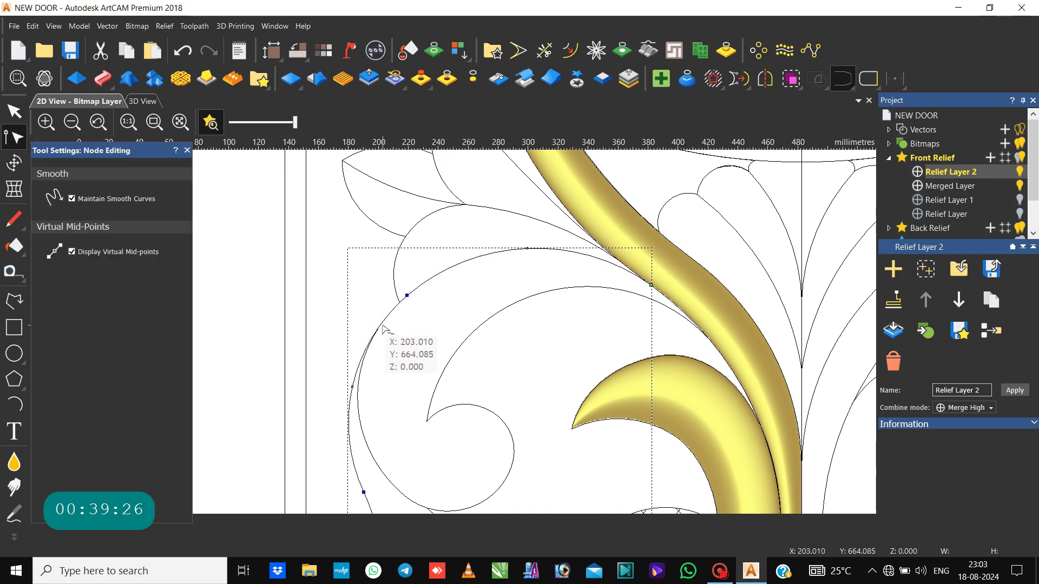
click(415, 368)
click(415, 368)
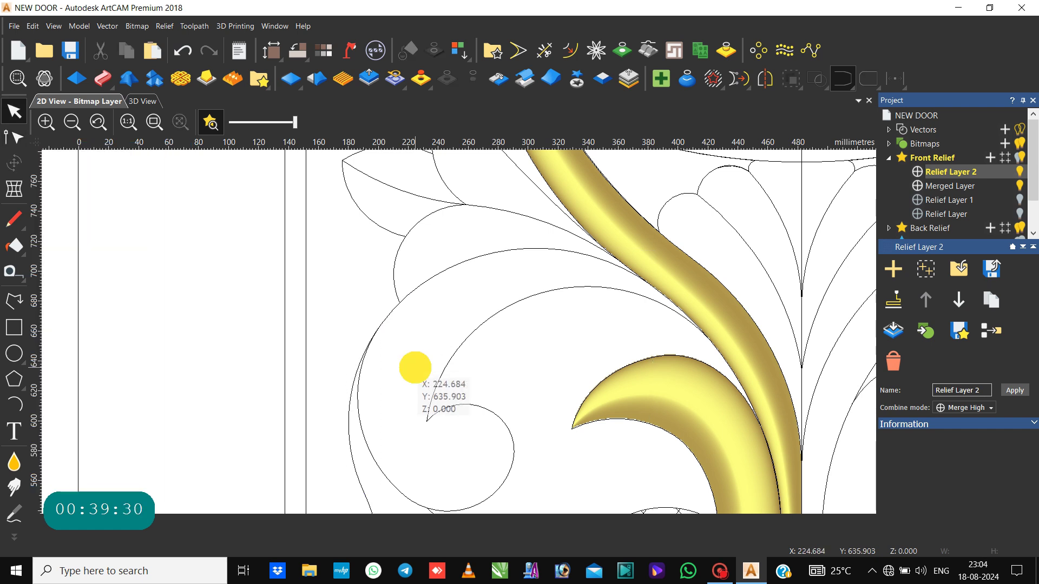
Step: Join the scroll curve and the upper outer arc of the large leaf into one vector
click(357, 406)
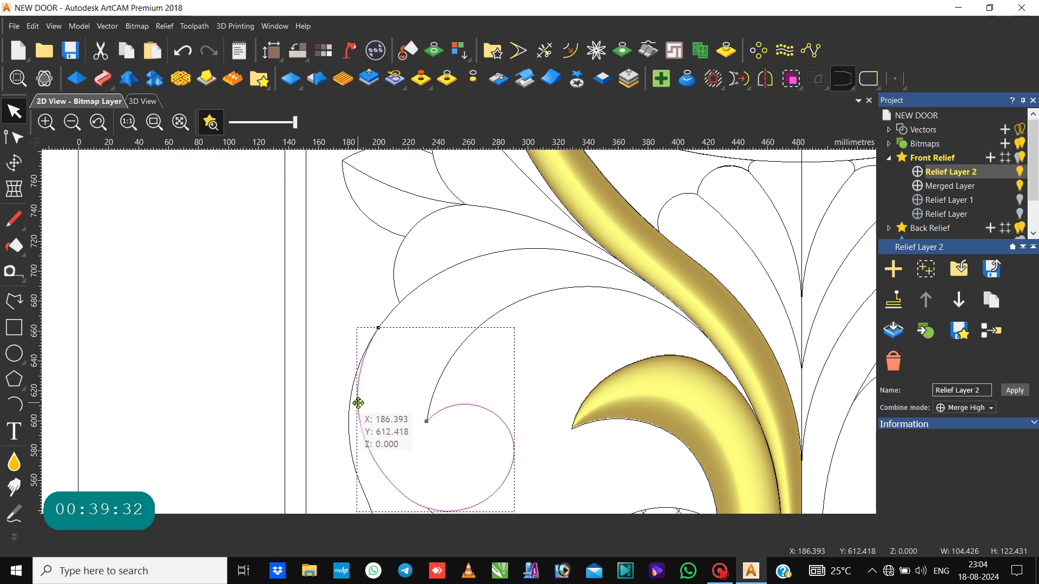
shift+click(408, 294)
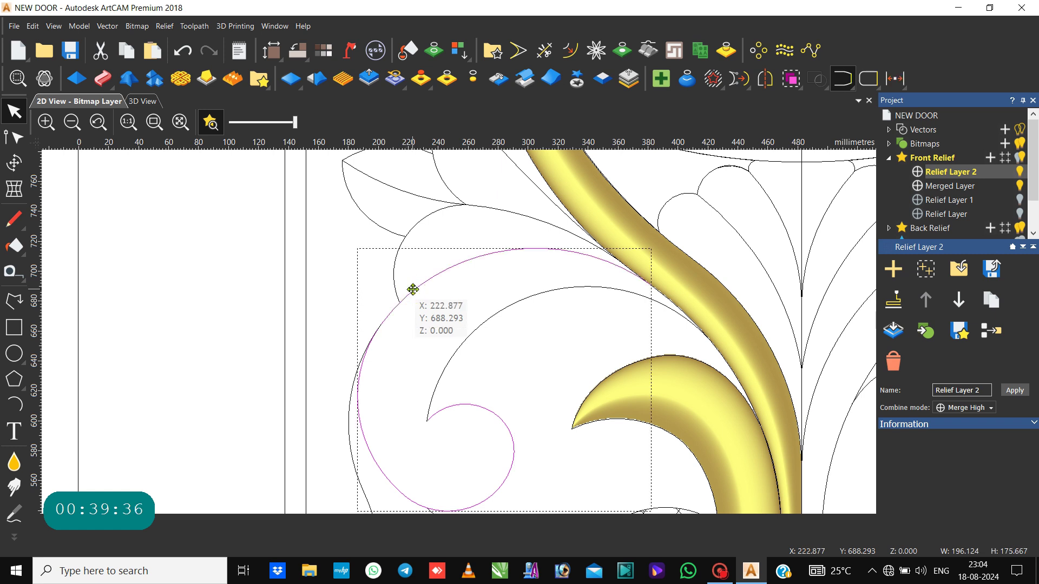
click(833, 79)
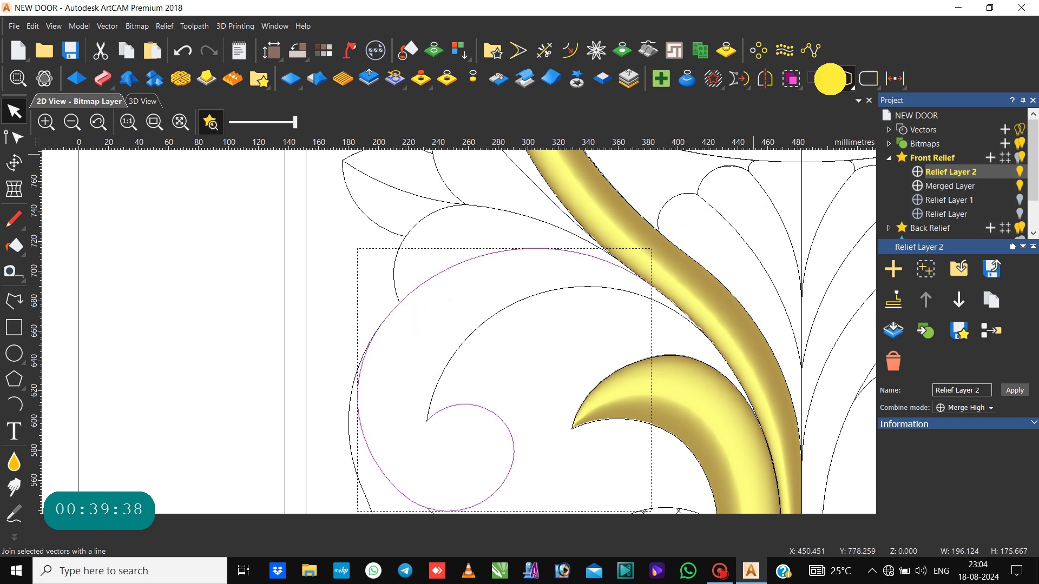
shift+click(505, 309)
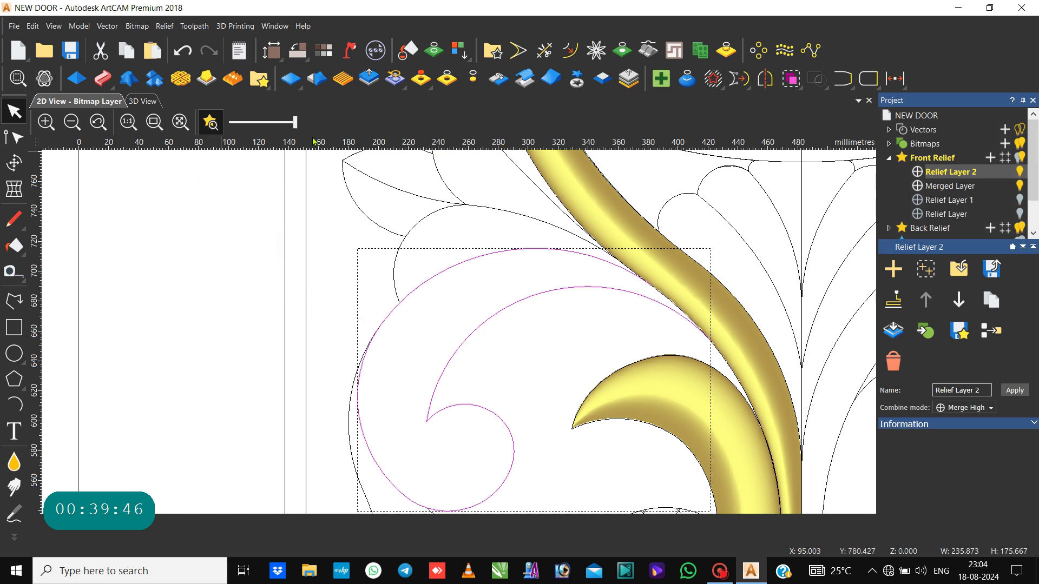
click(255, 225)
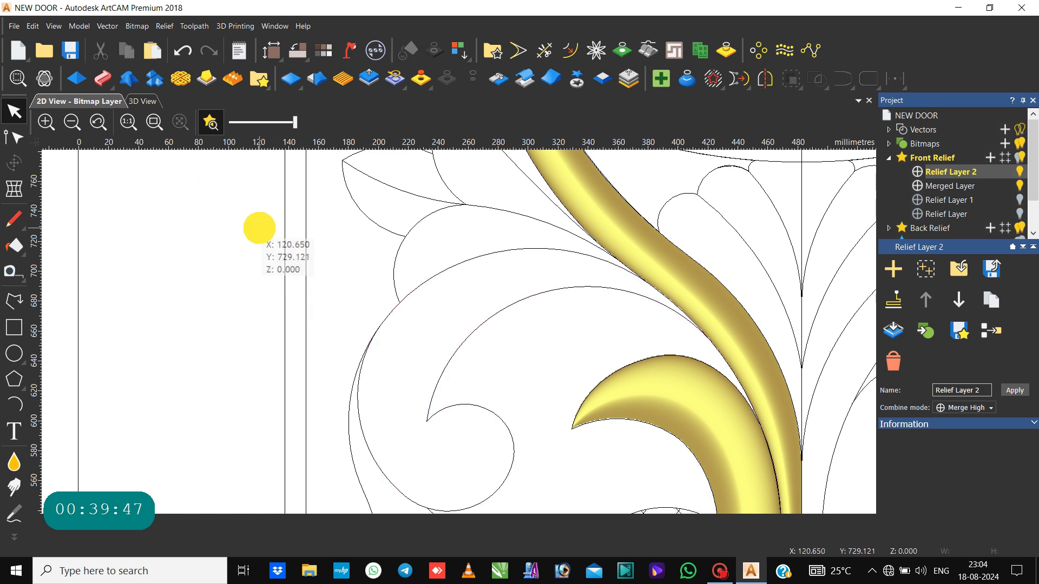
Step: Draw a circle of about 33 mm radius inside the large leaf's scroll, centred at about X 257, Y 578
click(17, 360)
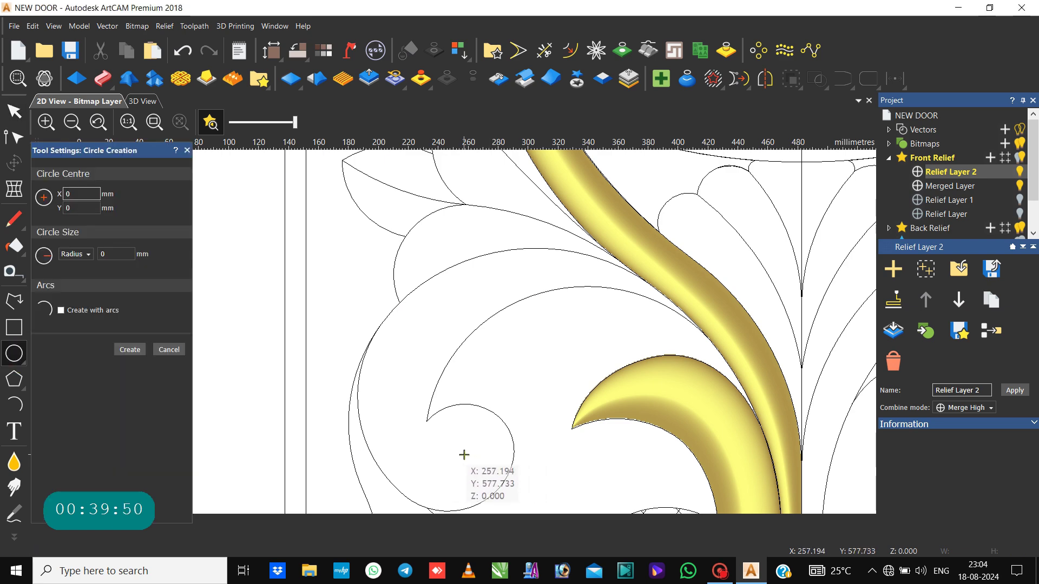
drag(464, 455, 514, 468)
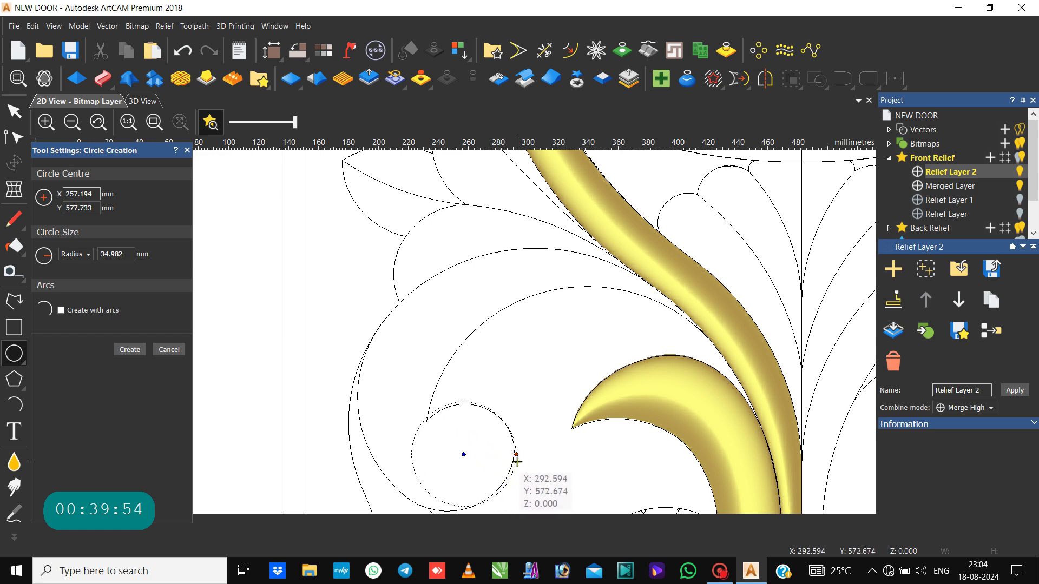
drag(515, 456, 513, 455)
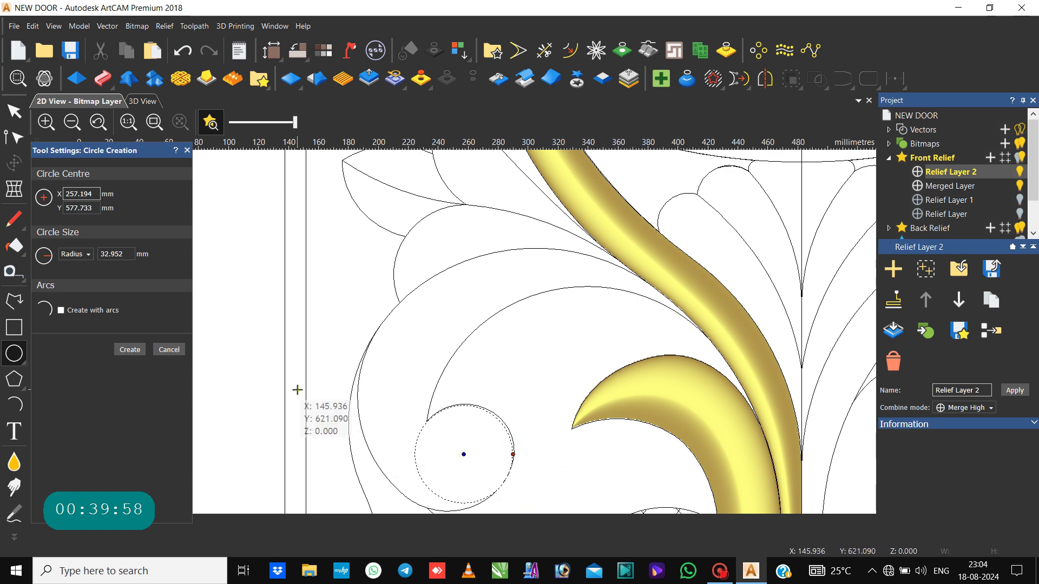
click(169, 350)
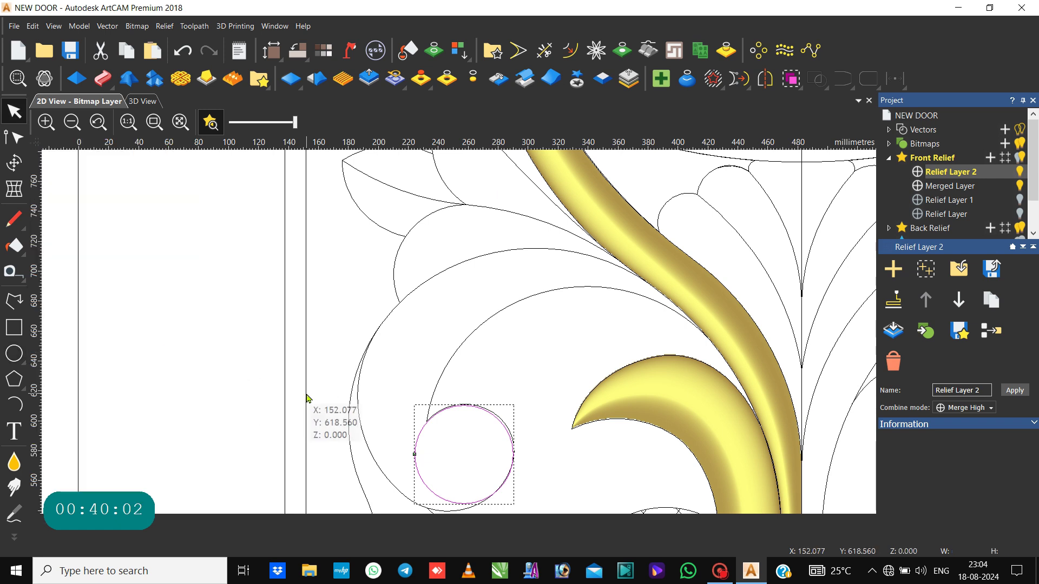
click(480, 353)
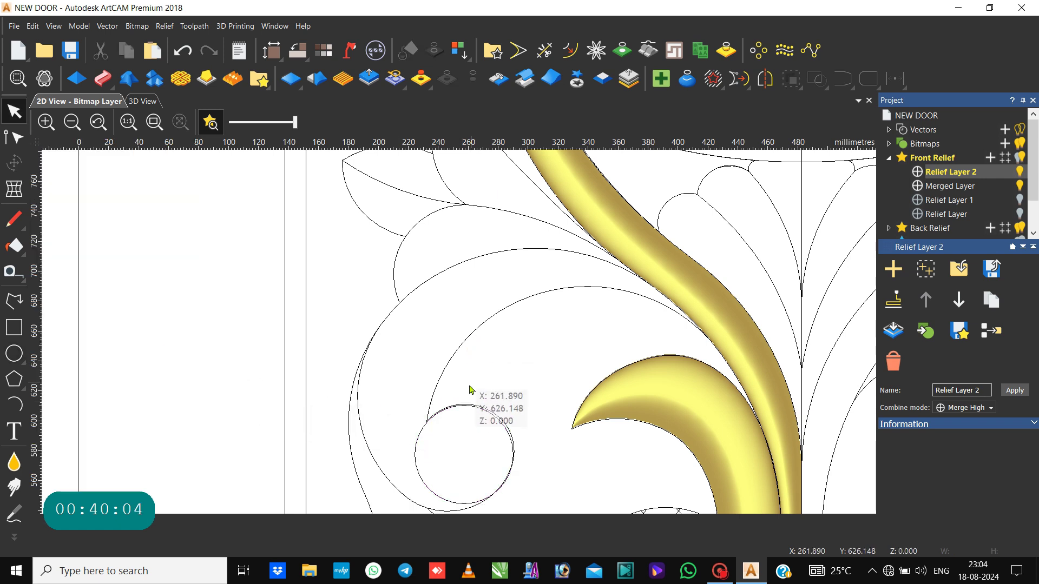
Step: Start a Two Rail Sweep with the joined outer scroll curve and inner arc as drive rails, and reverse the first rail
click(423, 282)
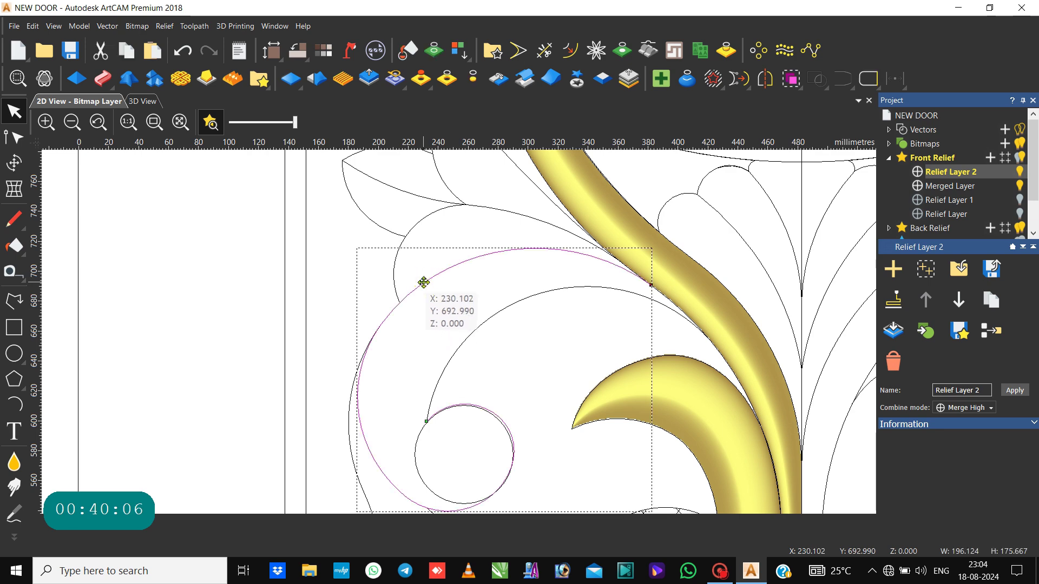
shift+click(462, 347)
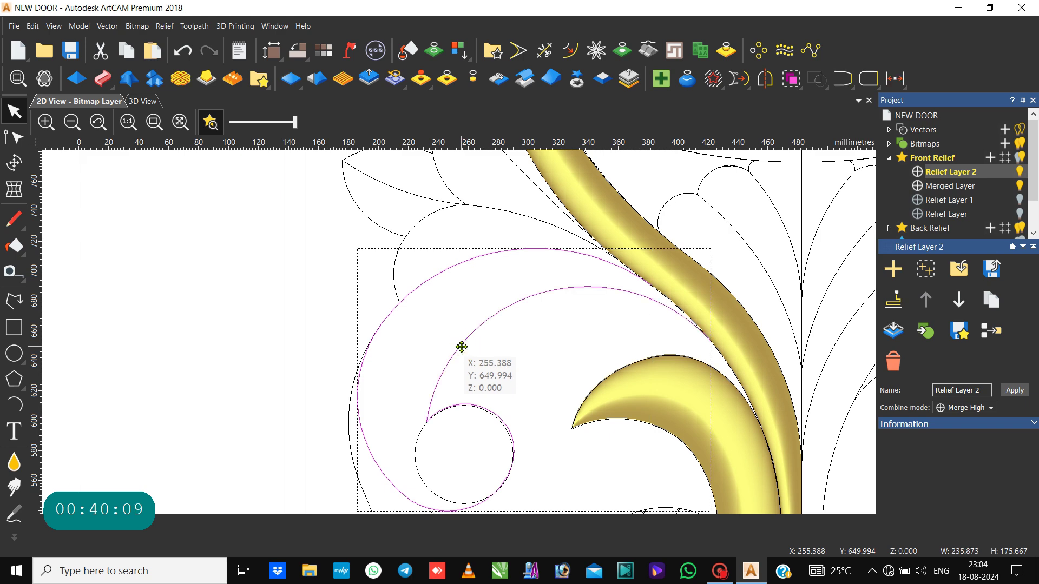
click(107, 86)
click(107, 85)
scroll(421, 265, down, 2)
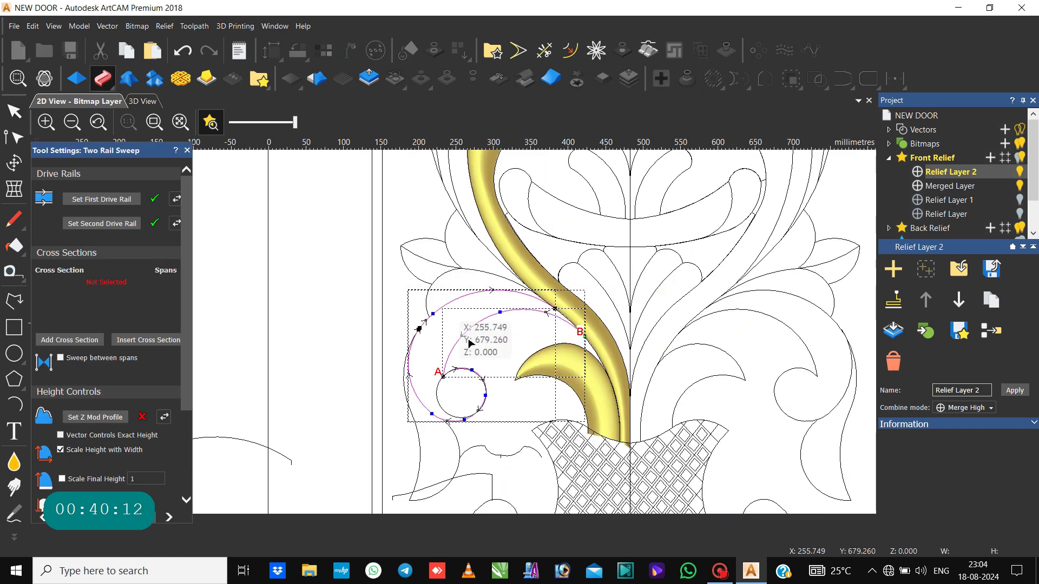
click(176, 199)
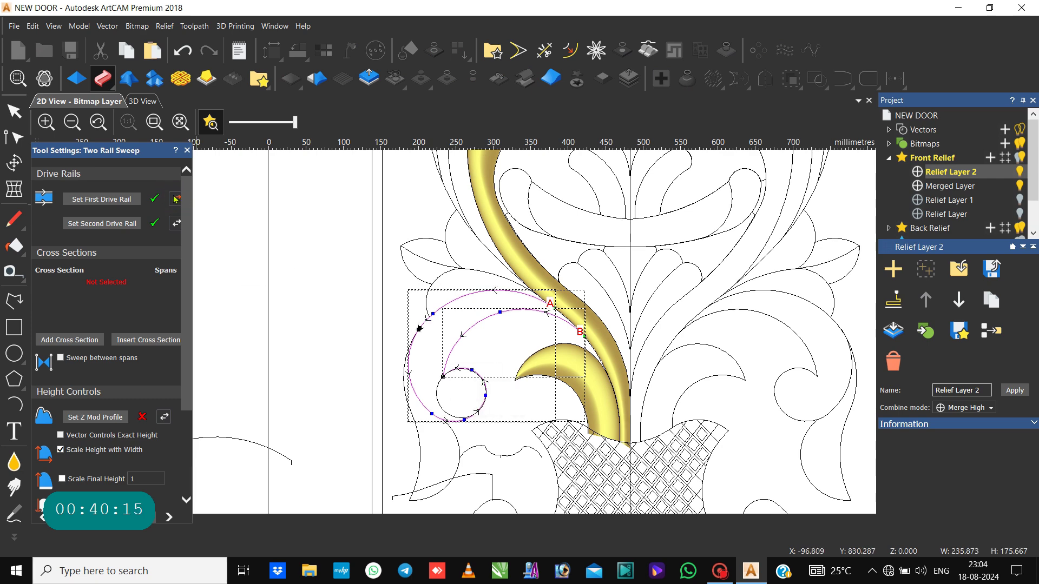
Step: Try sweeping the small humped profile curve as the cross section between the two leaf rails, and close the sweep tool
click(477, 454)
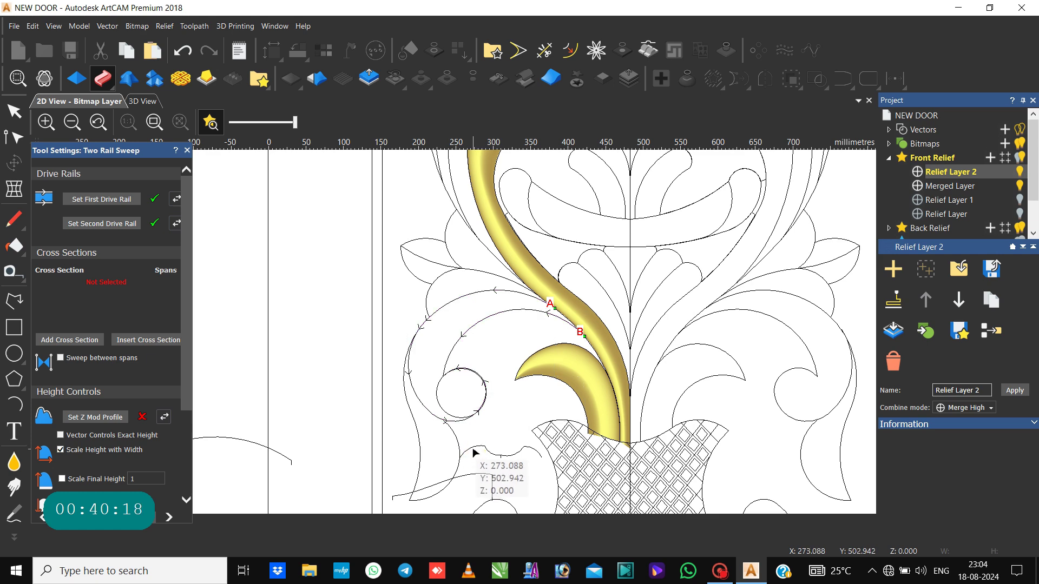
click(474, 451)
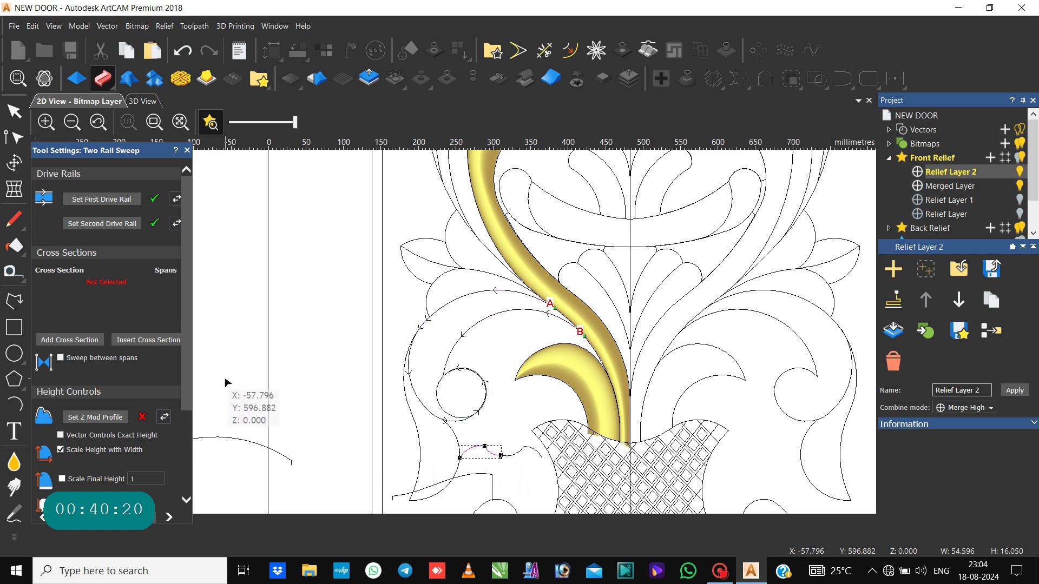
click(70, 340)
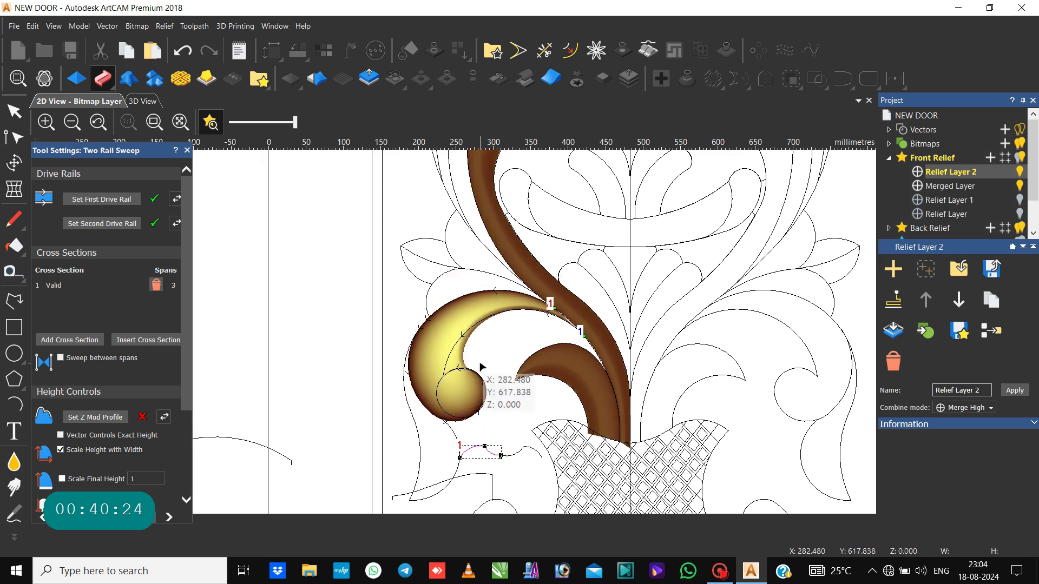
scroll(481, 367, up, 2)
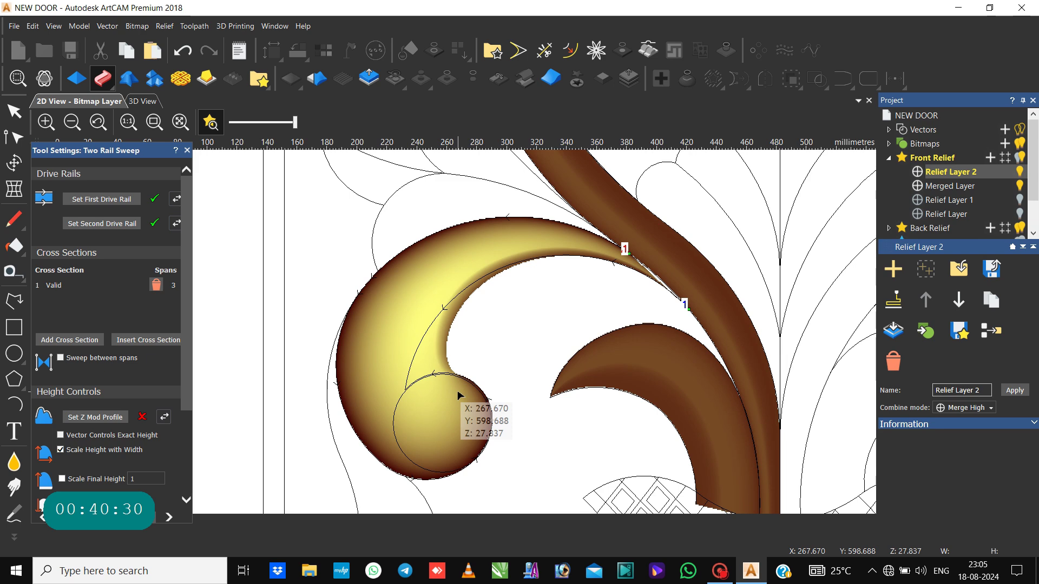
click(412, 371)
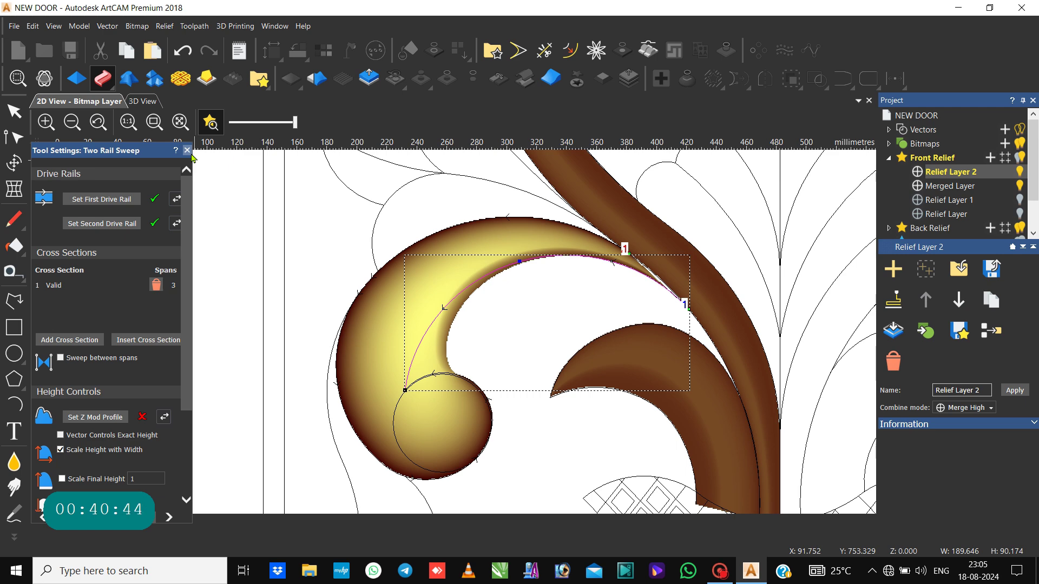
click(187, 150)
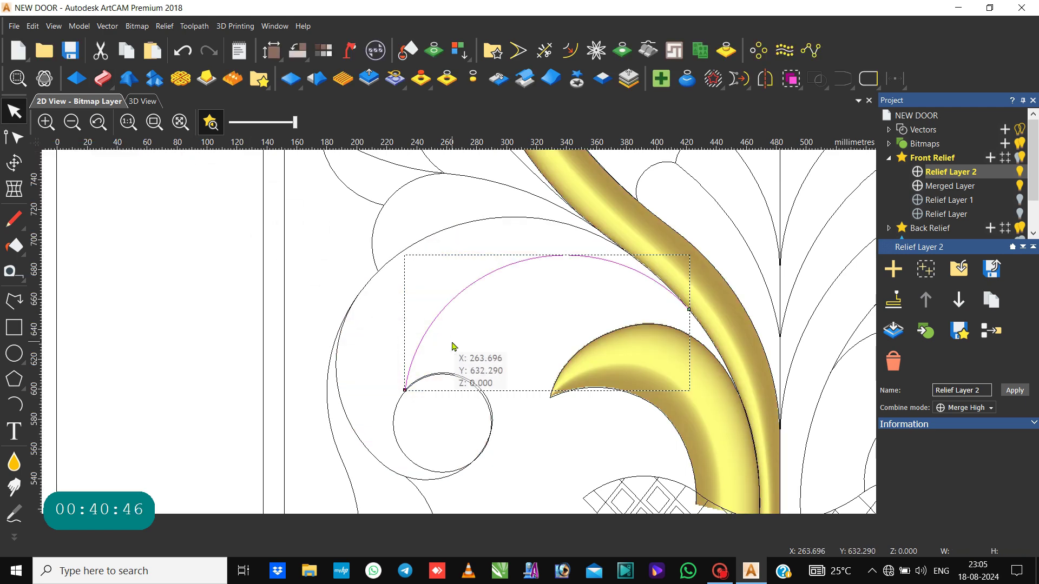
Step: Draw an arc of about 36.8 mm radius from the inner arc's lower end into the scroll circle, ending near X 260, Y 565
click(453, 346)
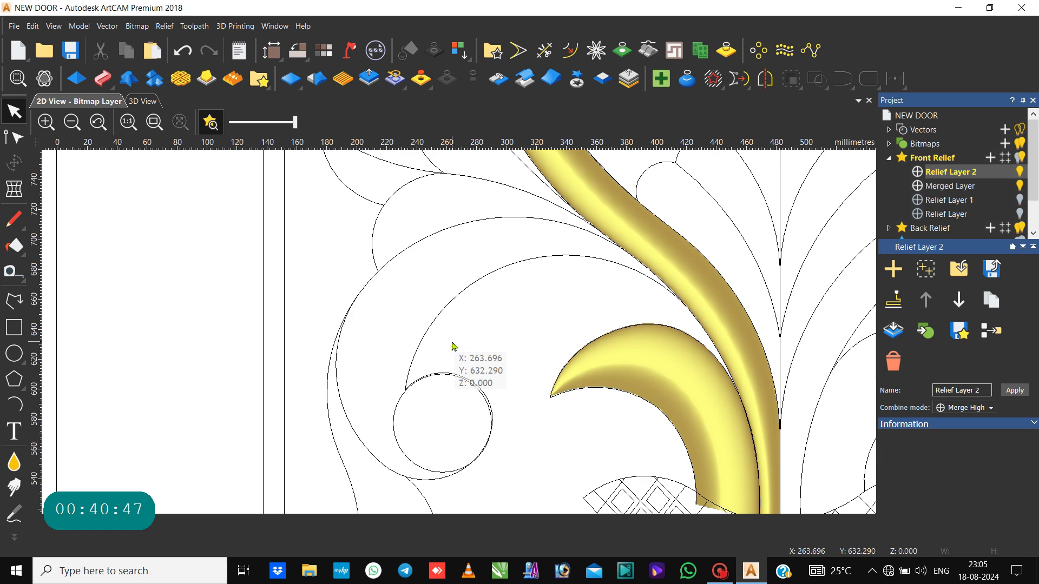
click(406, 392)
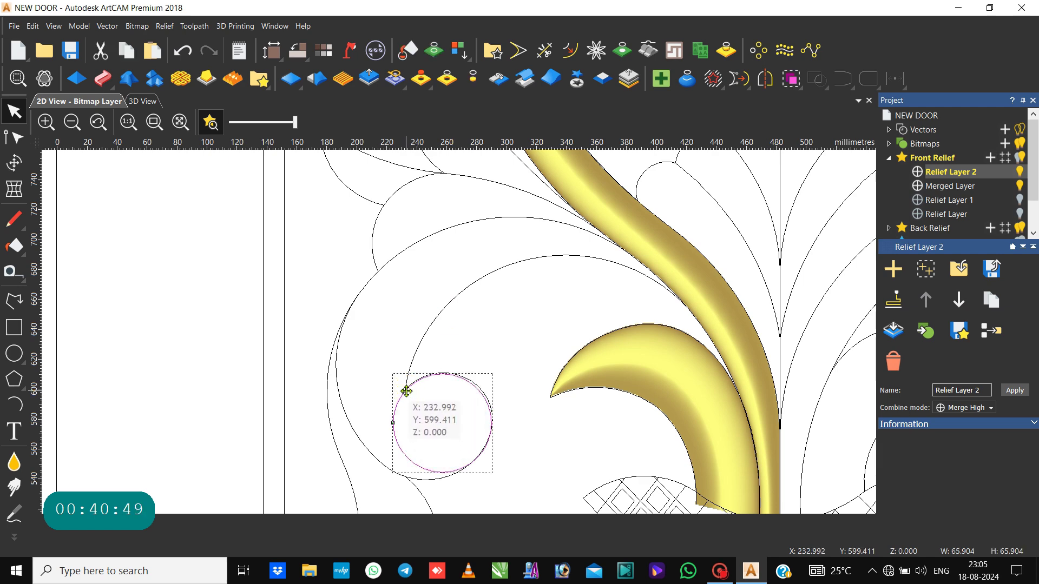
click(413, 356)
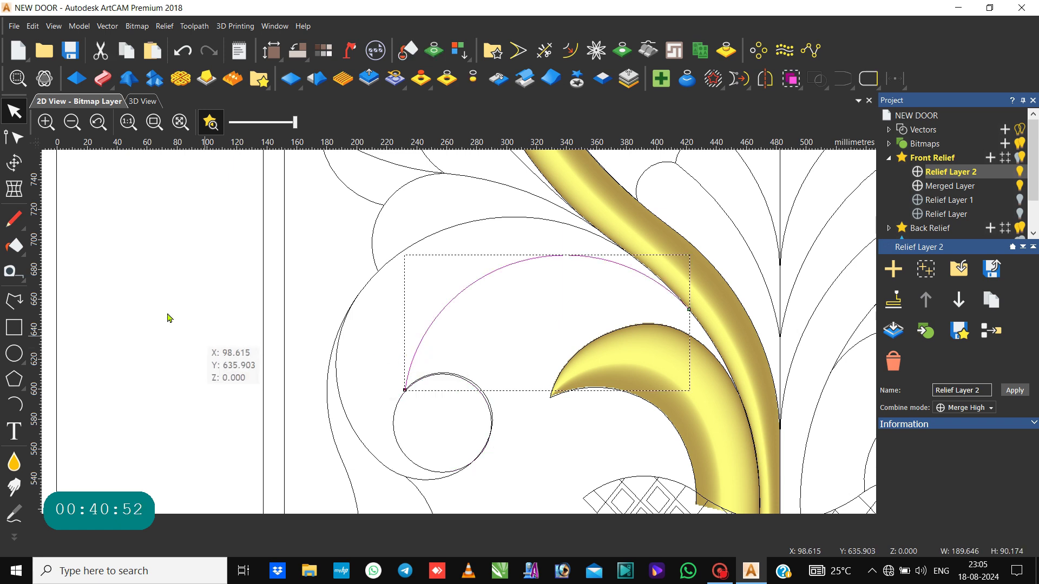
click(14, 405)
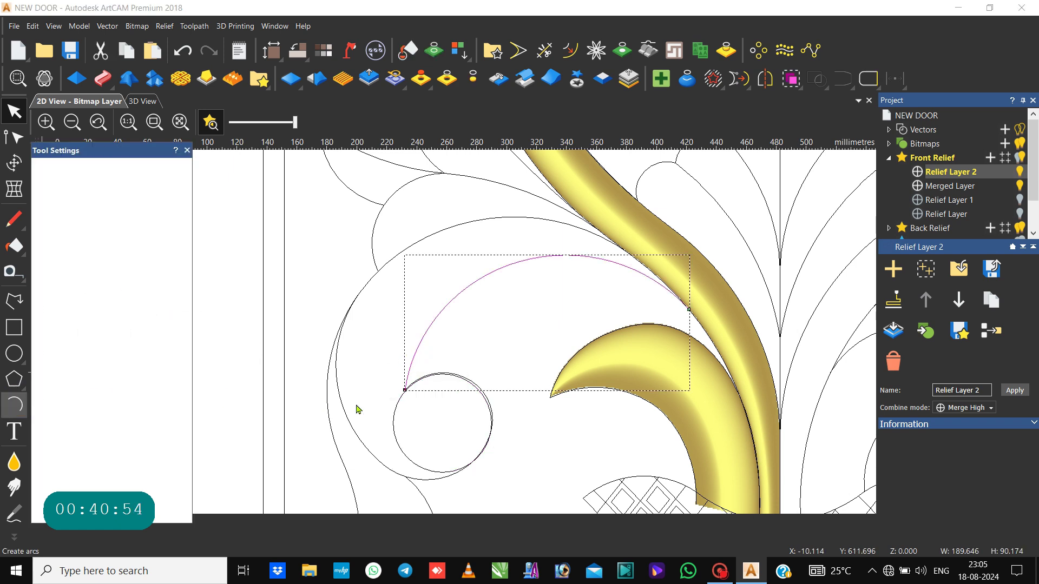
click(405, 390)
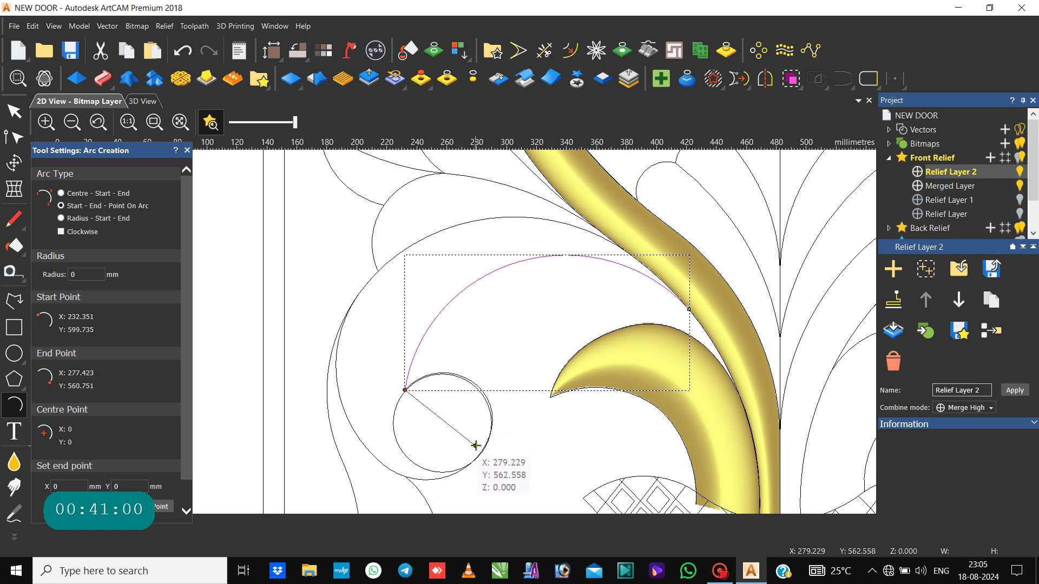
click(447, 442)
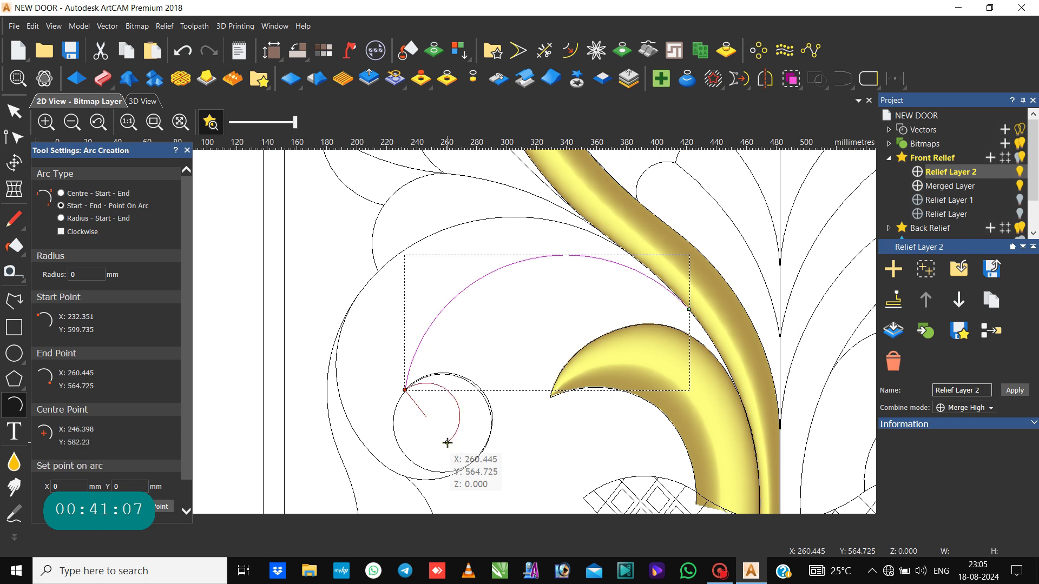
click(422, 429)
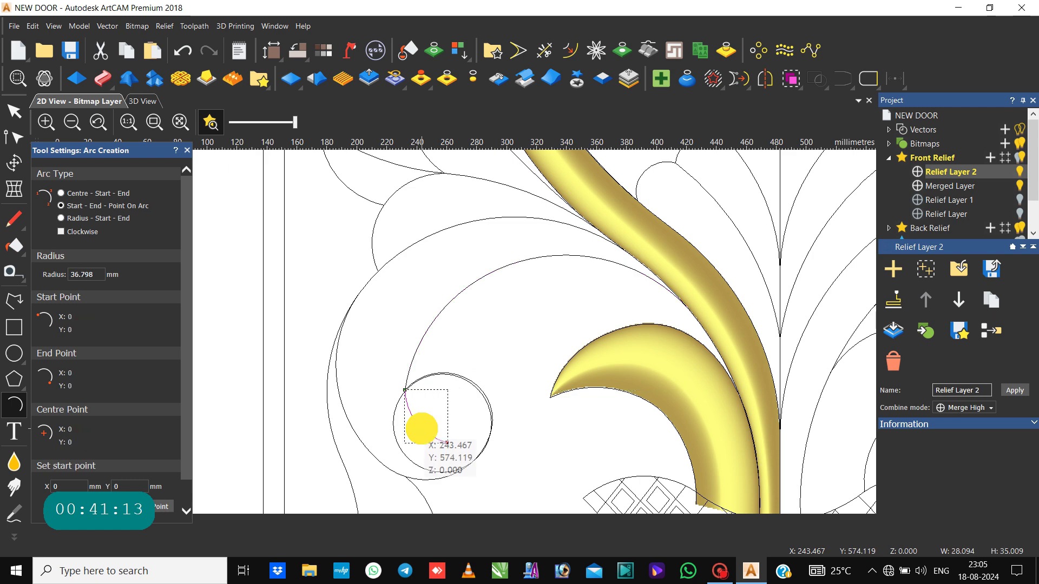
Step: Draw a second arc of about 24 mm radius from the first arc's lower end back to the inner arc's end
click(447, 442)
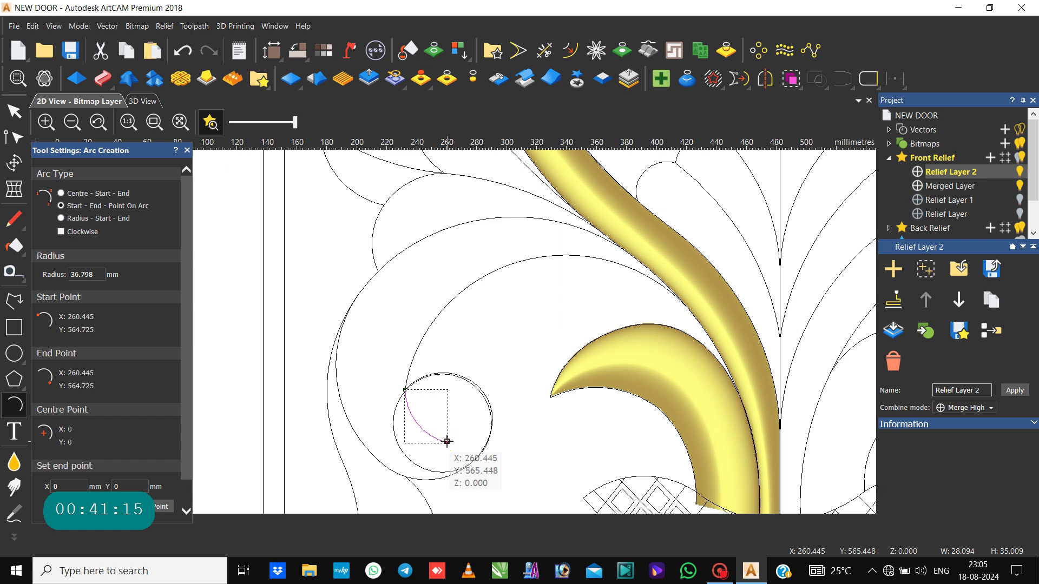
click(405, 390)
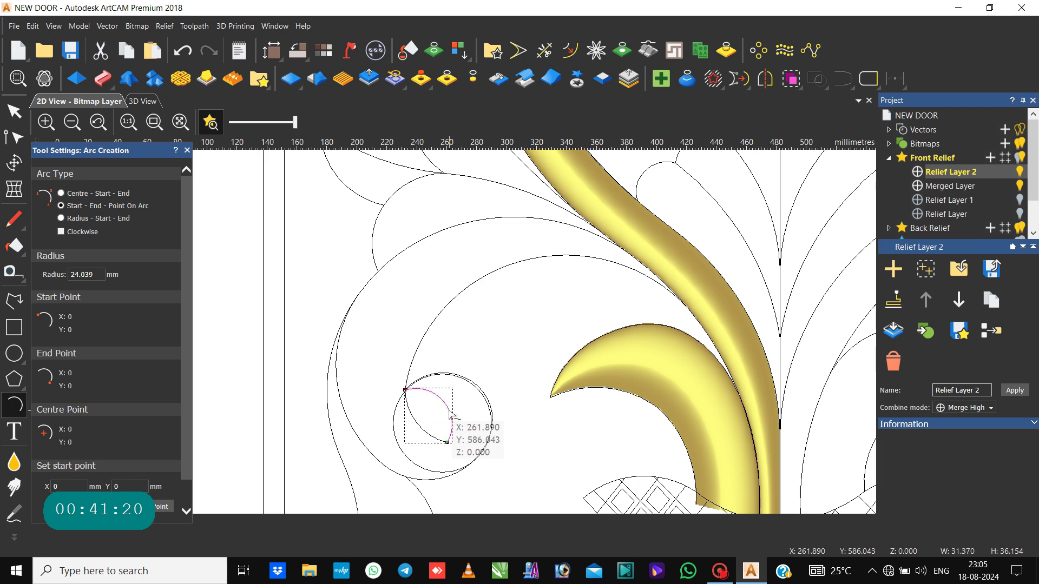
click(449, 412)
click(438, 335)
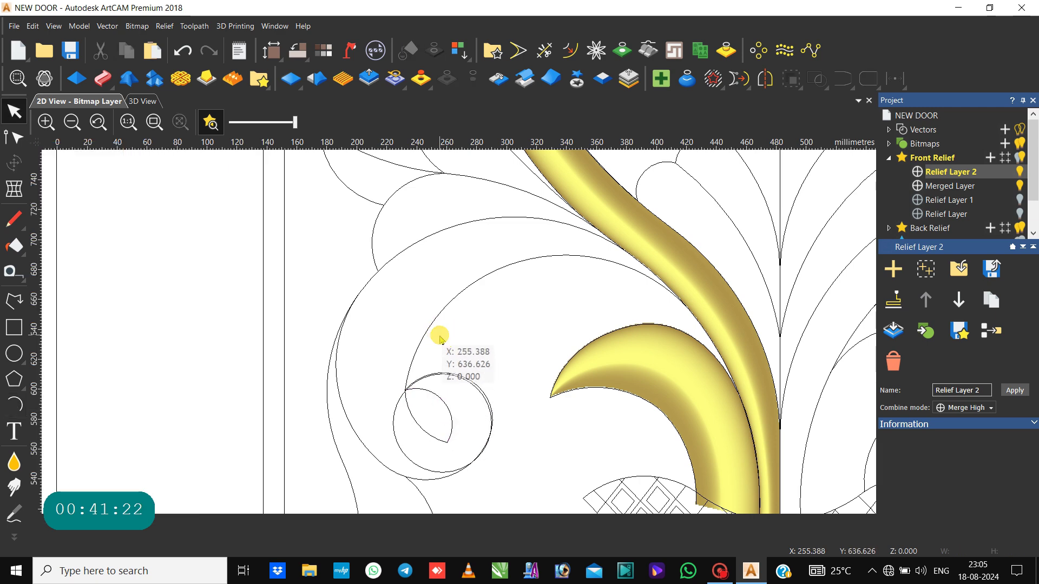
Step: Join the leaf's long inner arc and the first small arc inside the scroll circle into one vector
click(411, 380)
drag(410, 376, 413, 415)
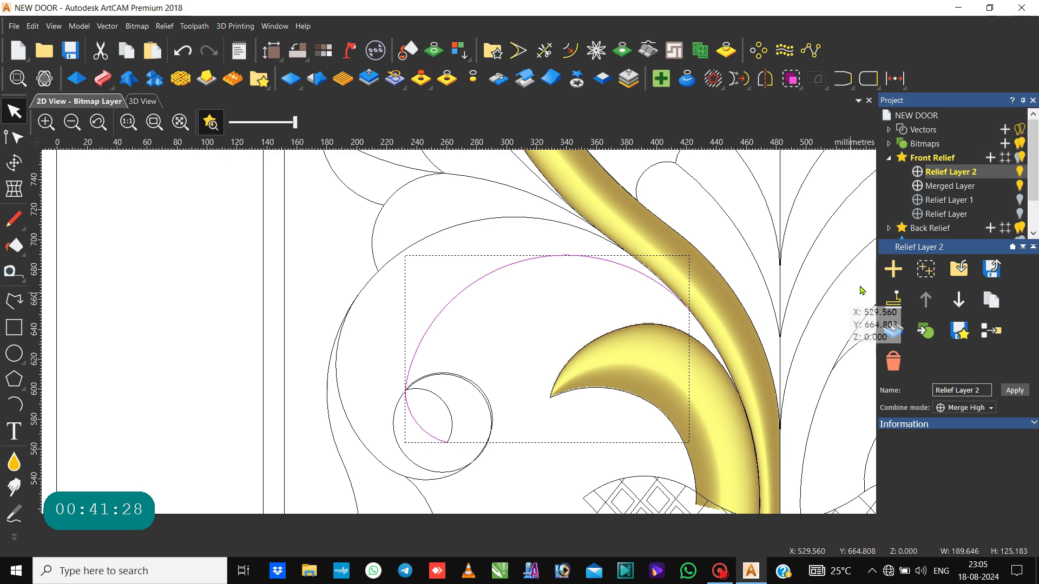
click(843, 78)
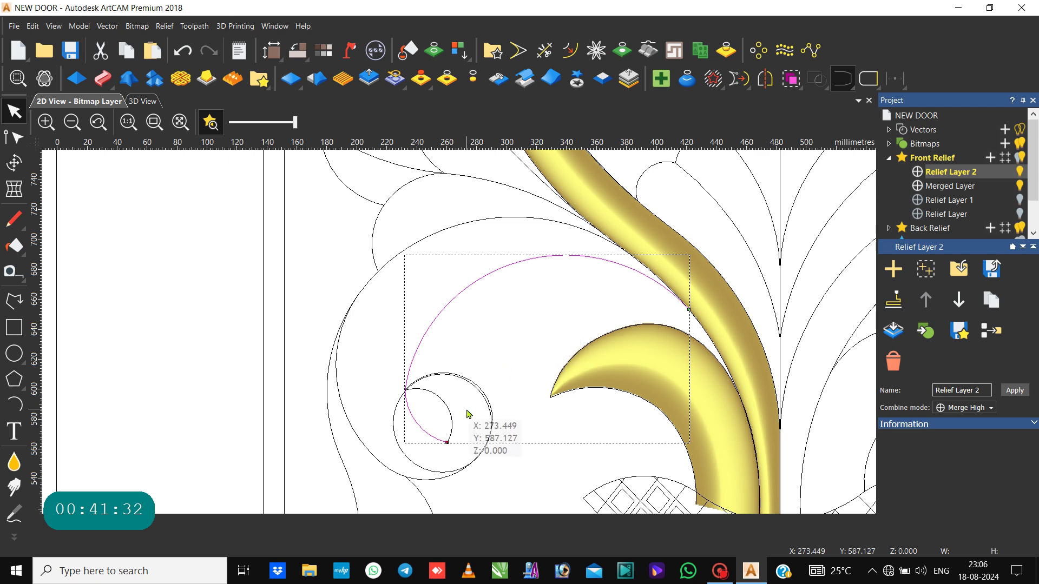
Step: Join the second small arc inside the scroll circle to the joined inner rail and decline turning on Sticky Keys
click(454, 425)
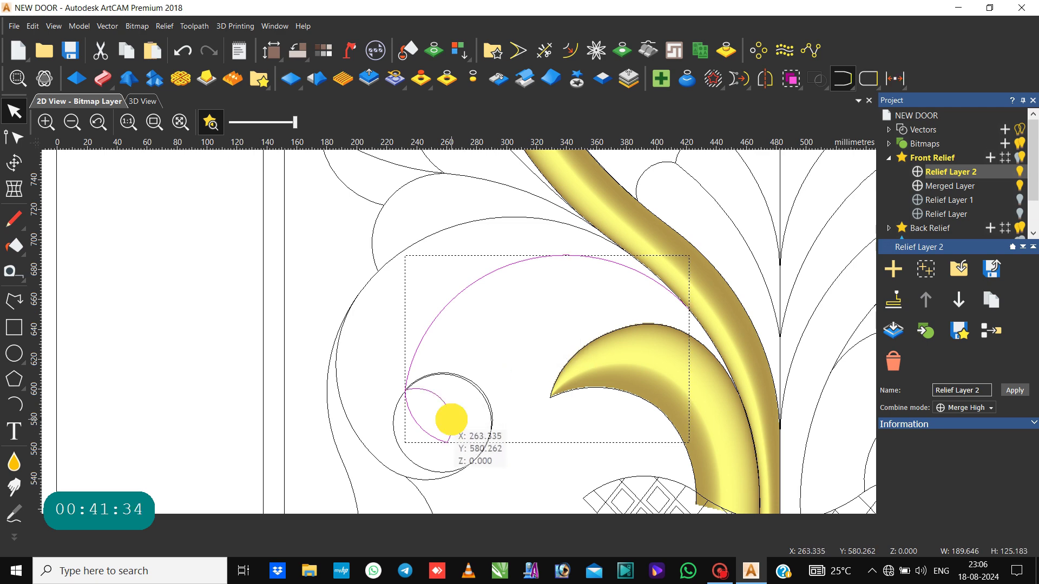
key(shift)
key(shift)
key(shift)
key(shift)
key(shift)
click(841, 80)
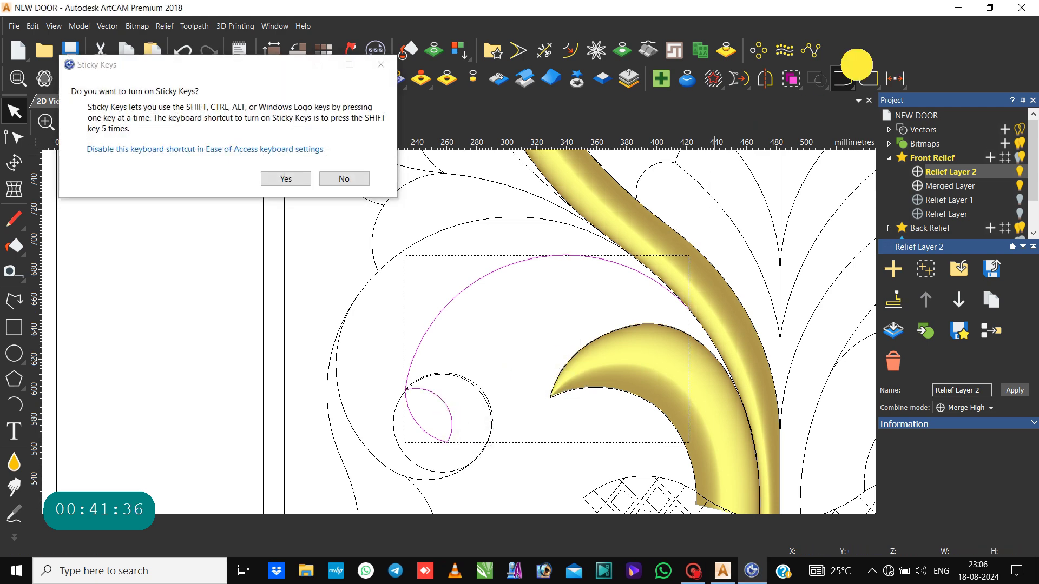
click(841, 79)
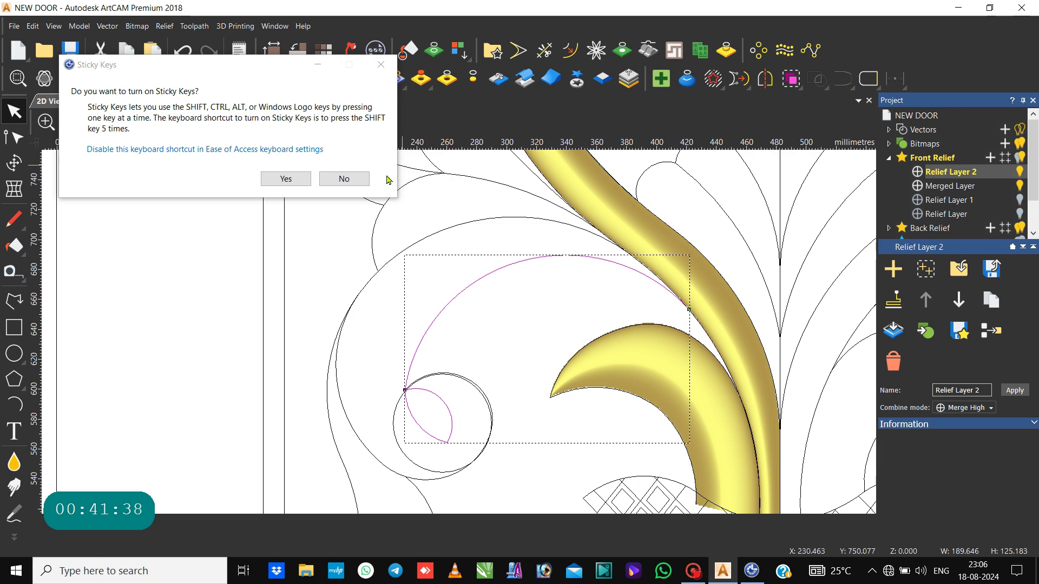
click(341, 179)
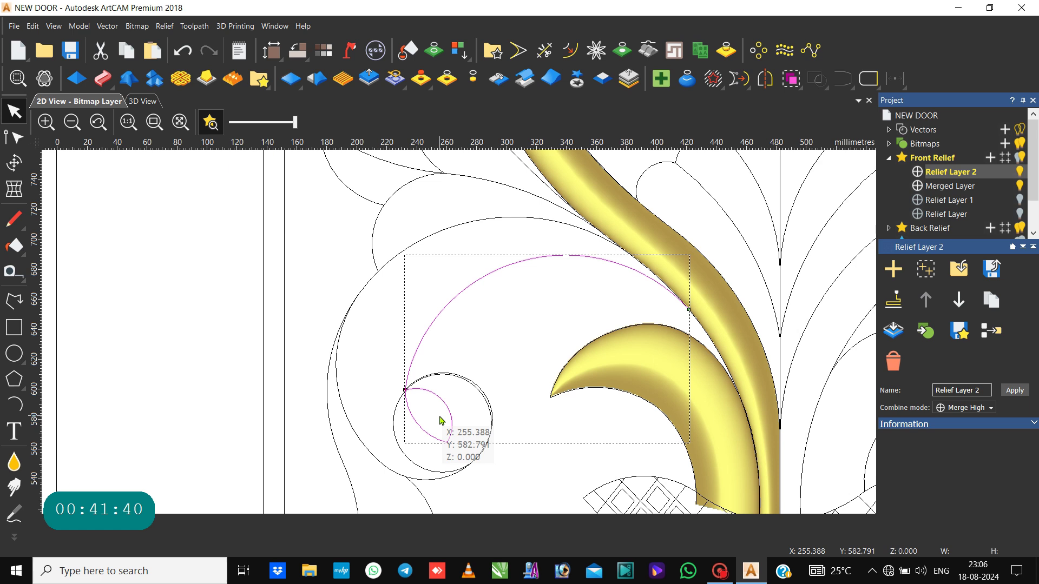
Step: Edit the inner rail's nodes and reshape the curve where it meets the scroll circle, undoing the first trial move of that node
click(427, 405)
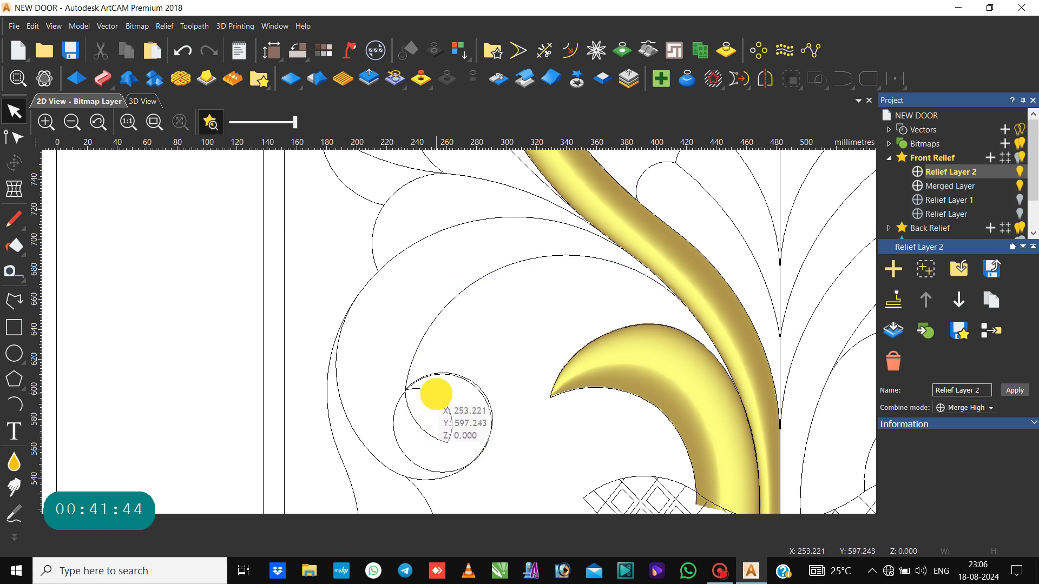
click(436, 394)
click(437, 395)
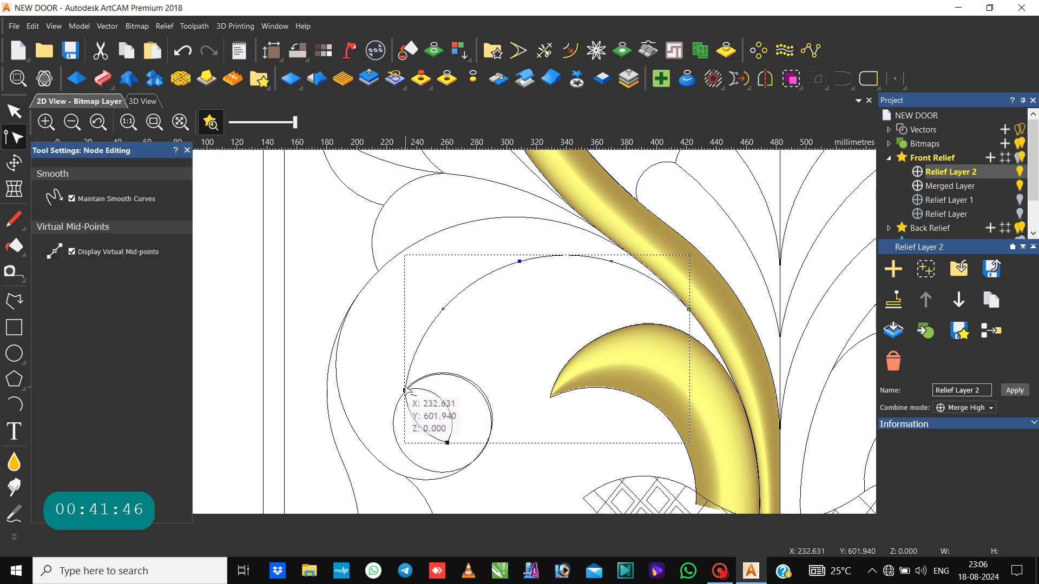
scroll(404, 389, up, 3)
scroll(414, 396, down, 3)
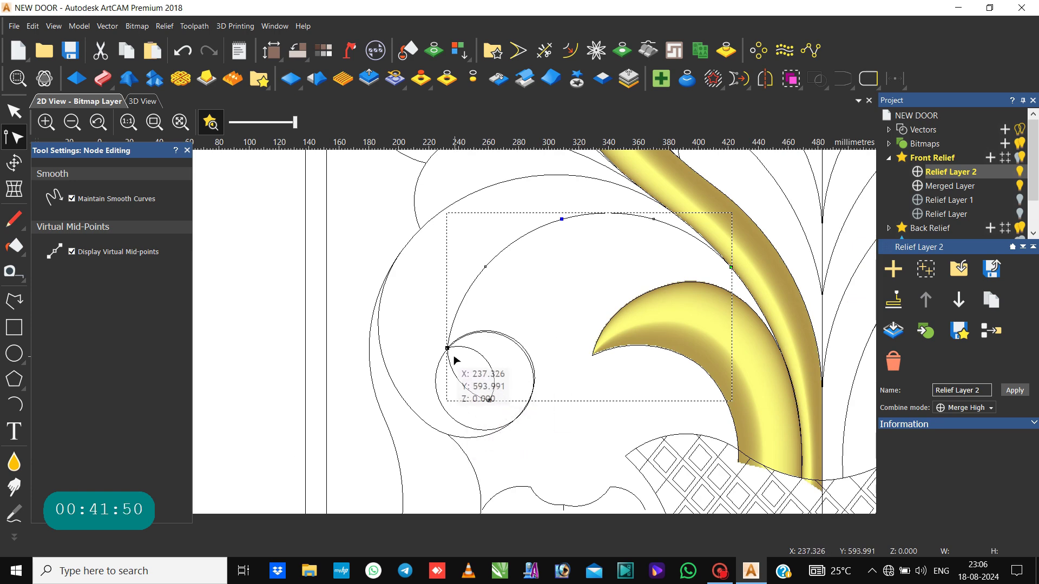
drag(447, 348, 461, 342)
key(ctrl+z)
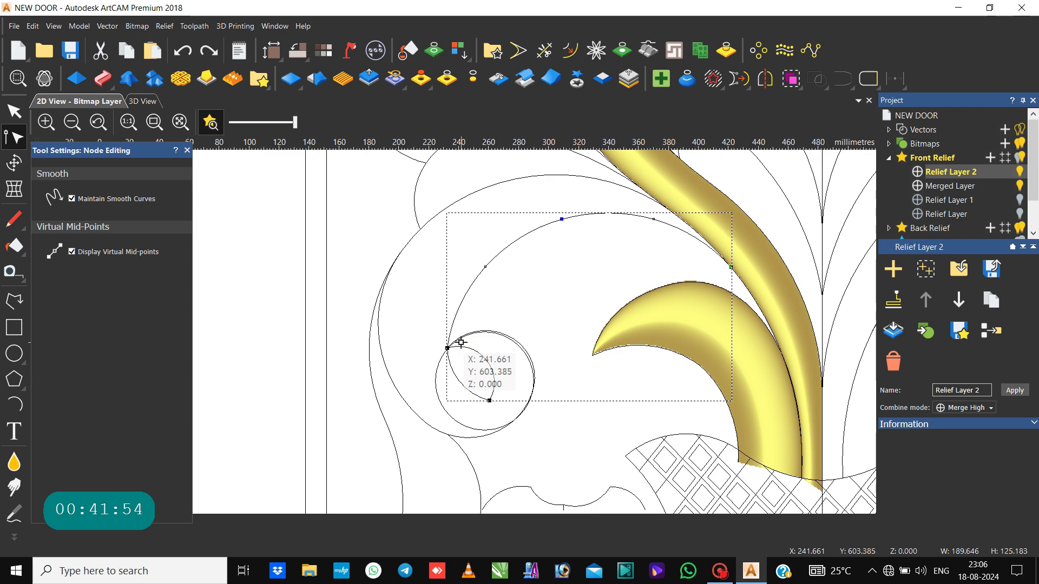
scroll(458, 347, up, 3)
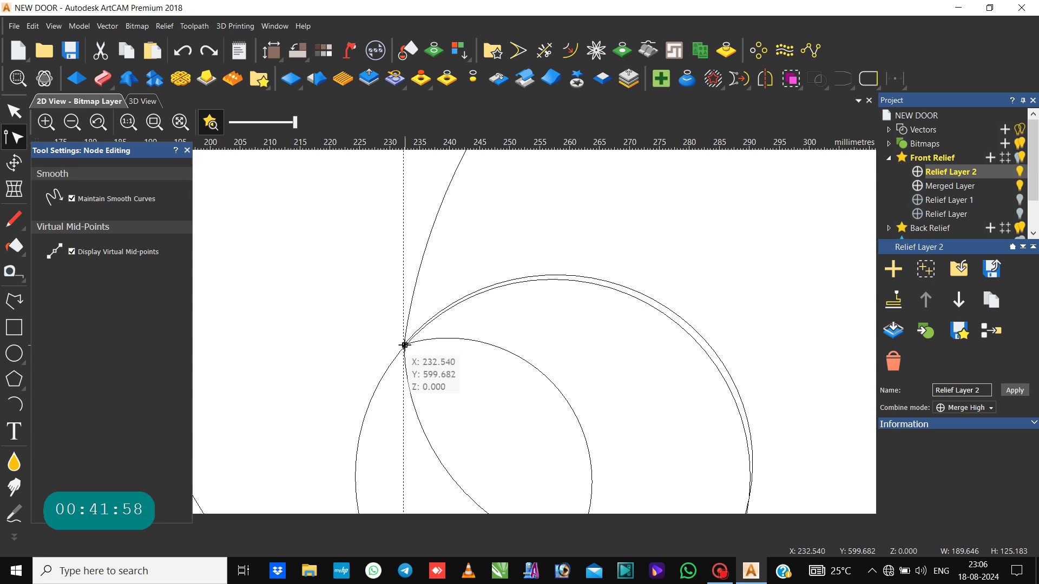
mouse_move(404, 344)
mouse_down()
mouse_move(439, 359)
mouse_move(404, 345)
mouse_up()
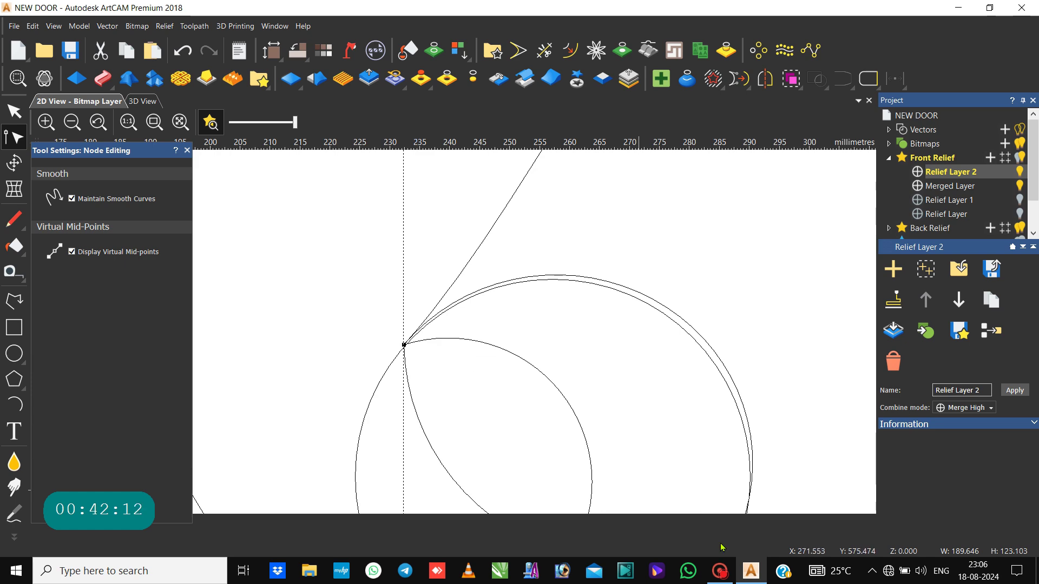
click(720, 571)
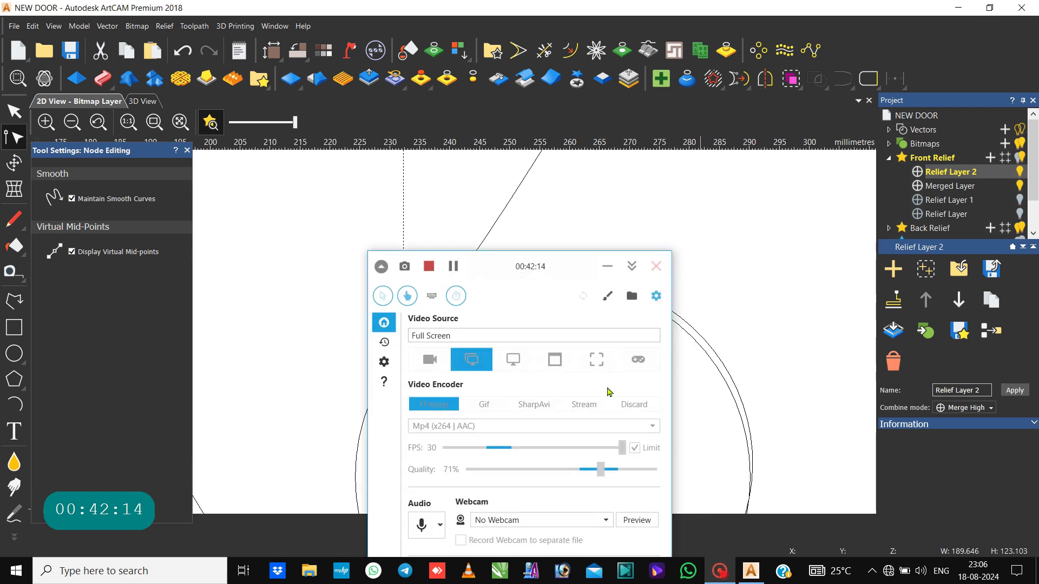
click(453, 268)
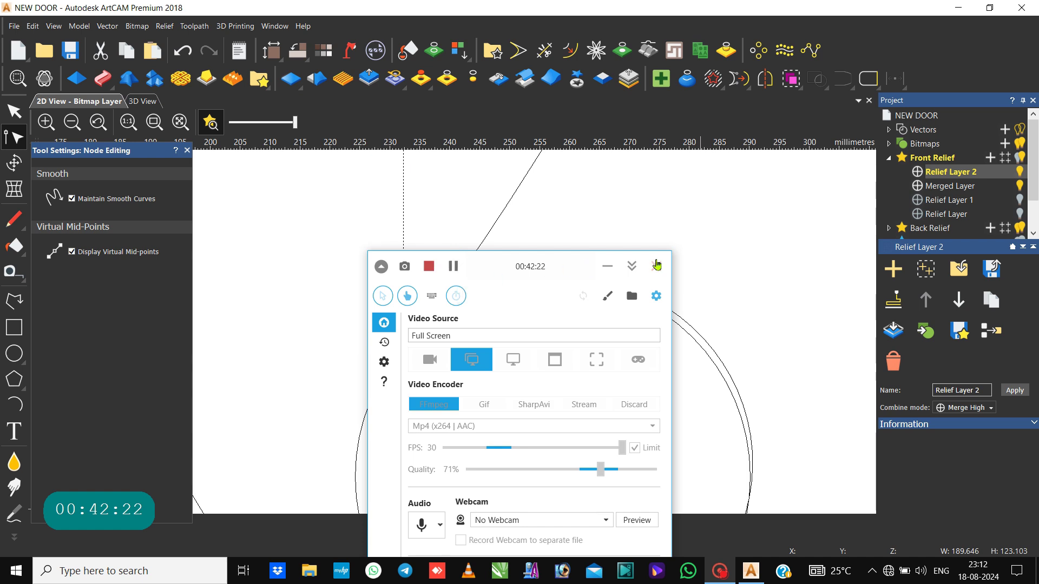
click(607, 268)
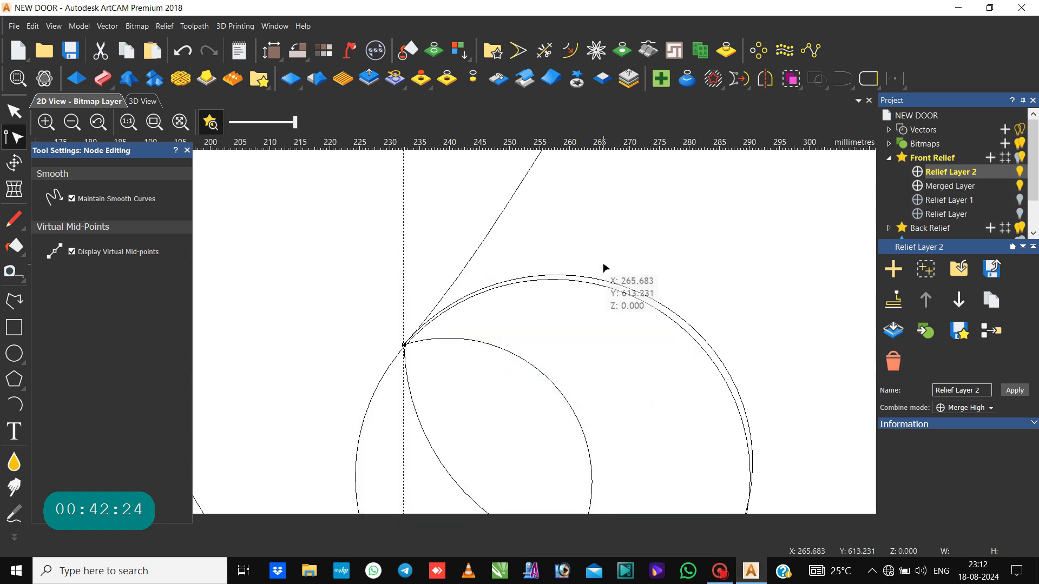
Step: Move the coincident end nodes of the inner rail and outer scroll curve inside the circle, to about X 235.4, Y 598.4
click(405, 344)
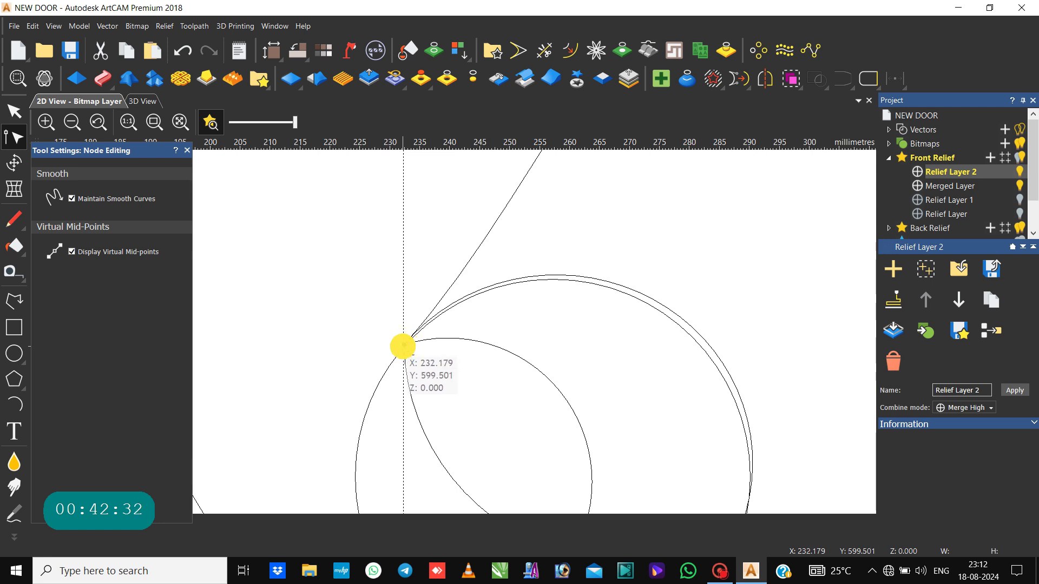
mouse_move(406, 344)
mouse_down()
mouse_move(432, 352)
mouse_move(422, 352)
mouse_up()
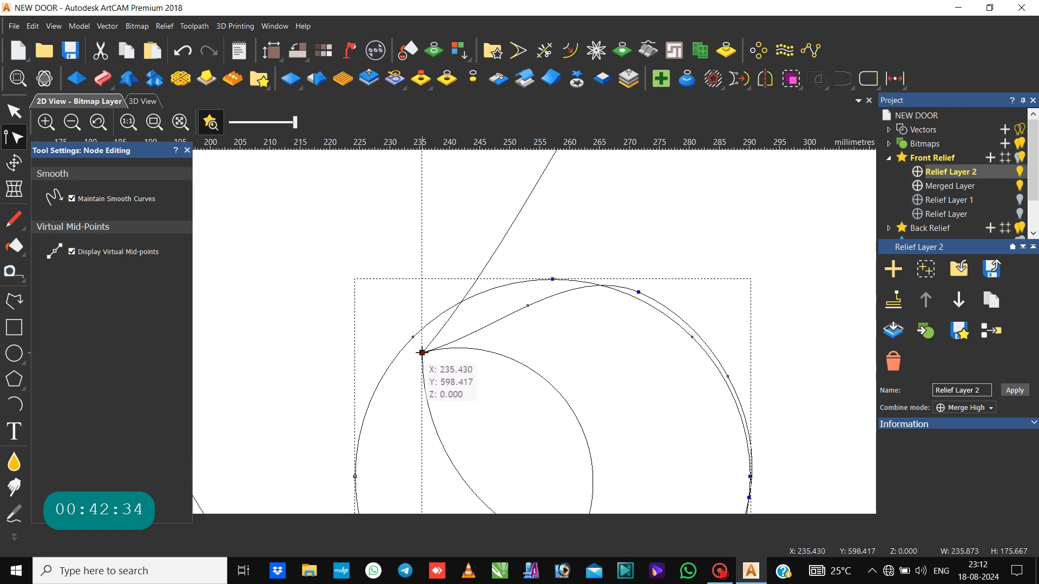
click(427, 359)
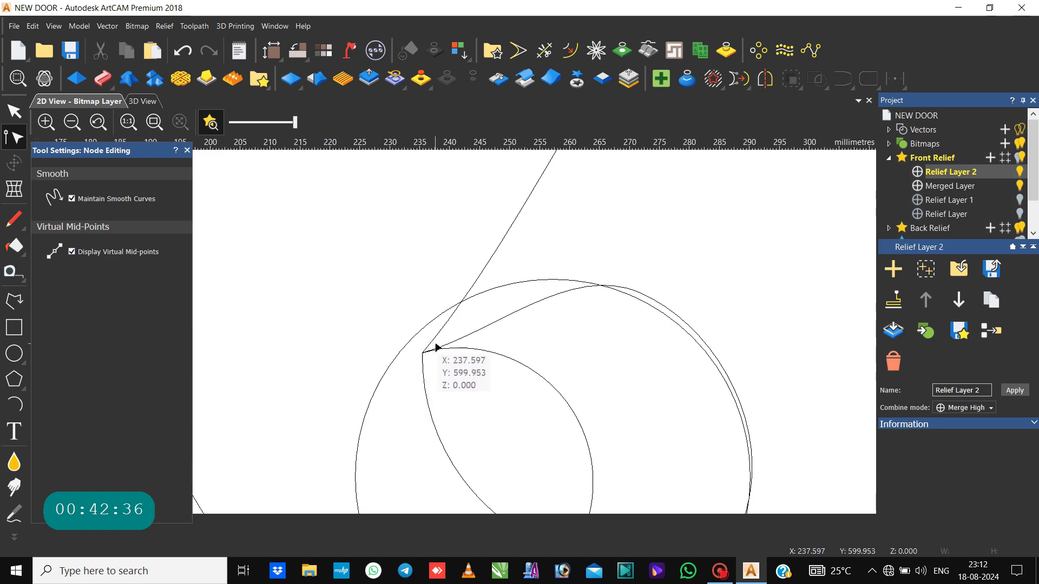
click(424, 351)
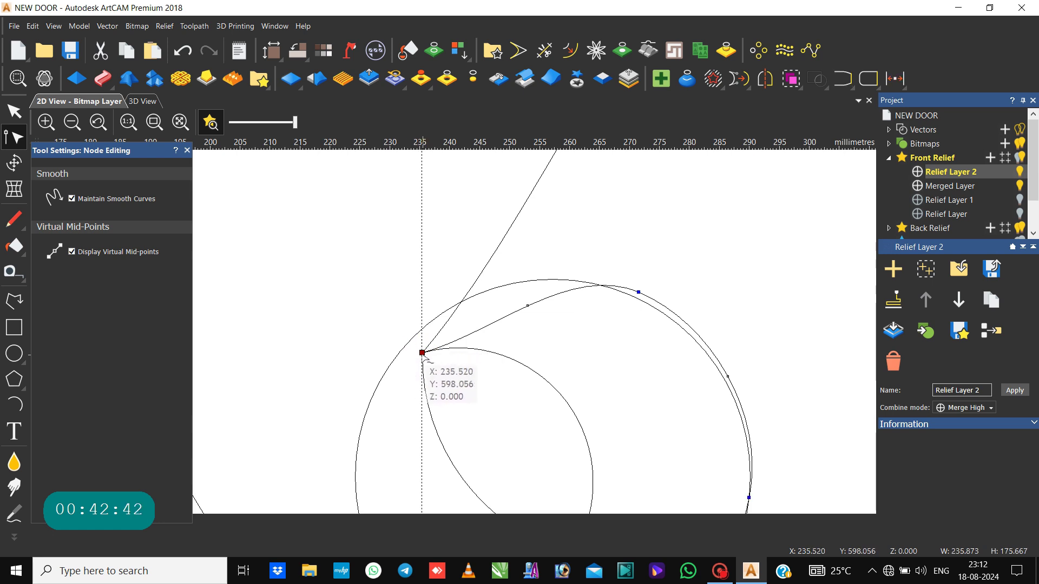
Step: Try moving the end nodes of the outer scroll curve and inner rail inward, and bend the outer curve's last span towards the circle
click(427, 359)
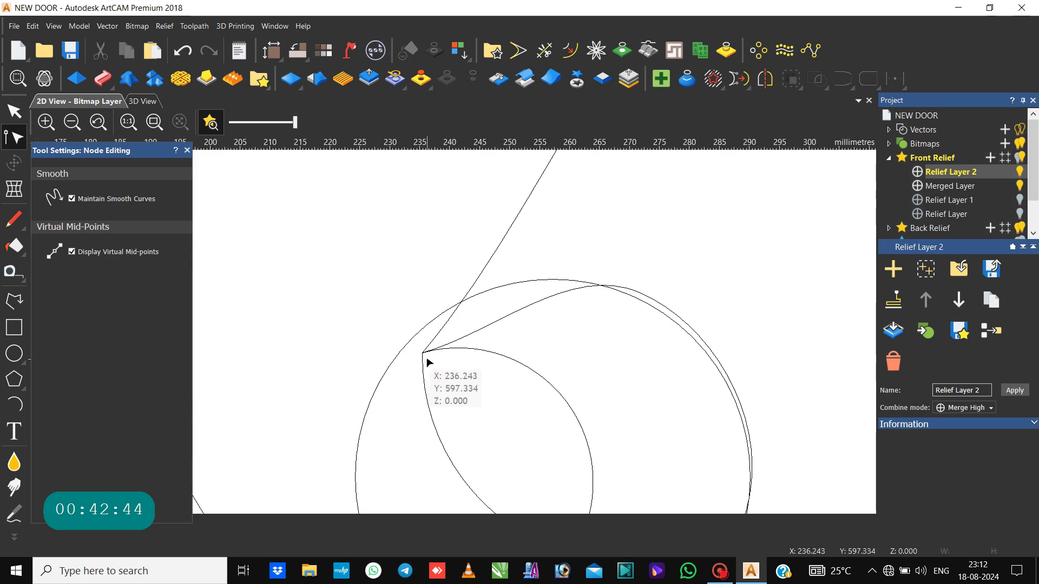
click(424, 352)
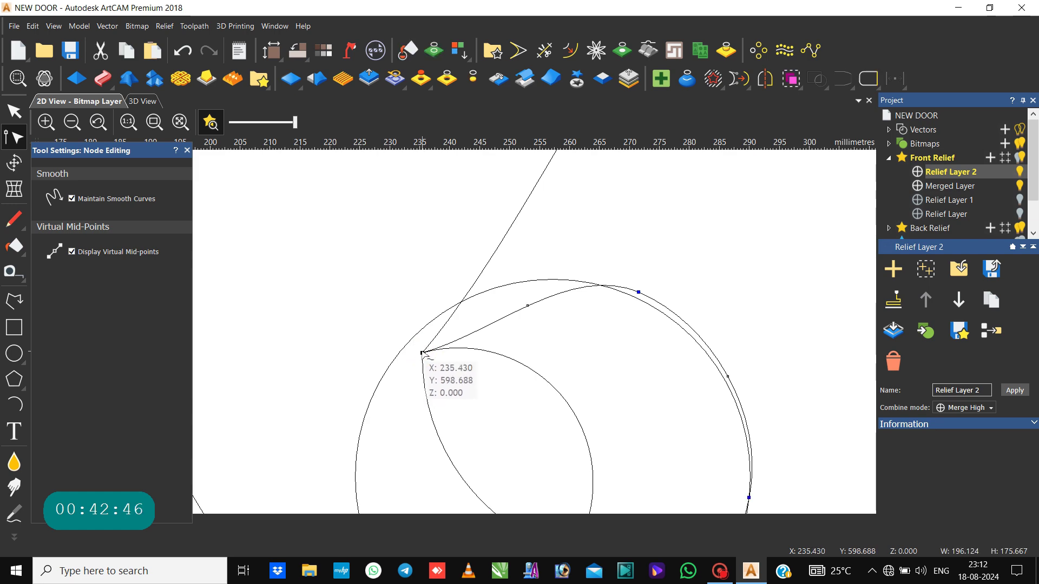
mouse_move(422, 354)
mouse_down()
mouse_move(400, 348)
mouse_move(462, 339)
mouse_move(415, 329)
mouse_move(423, 355)
mouse_move(408, 339)
mouse_move(428, 359)
mouse_up()
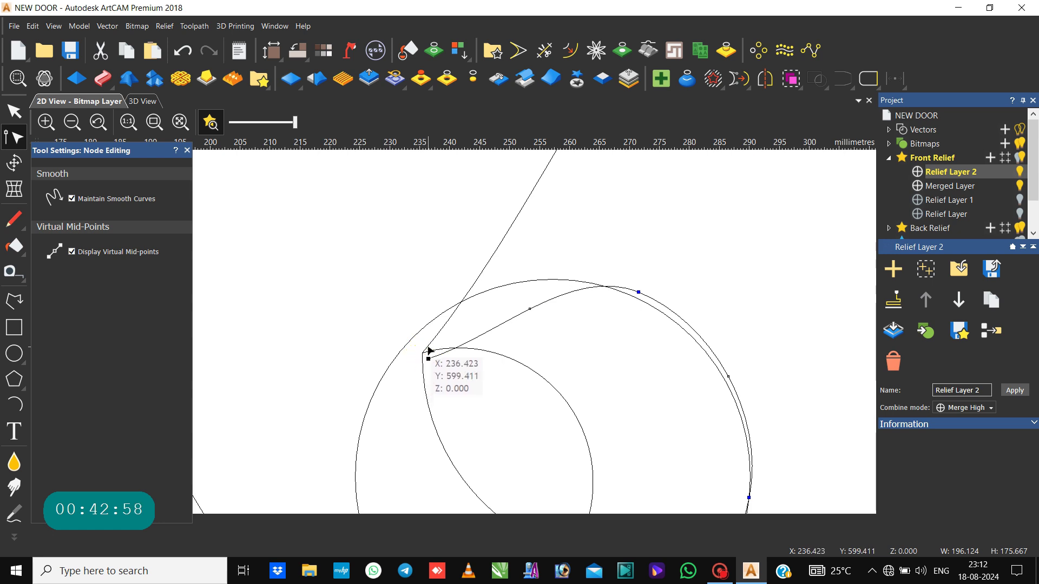
drag(427, 343, 430, 348)
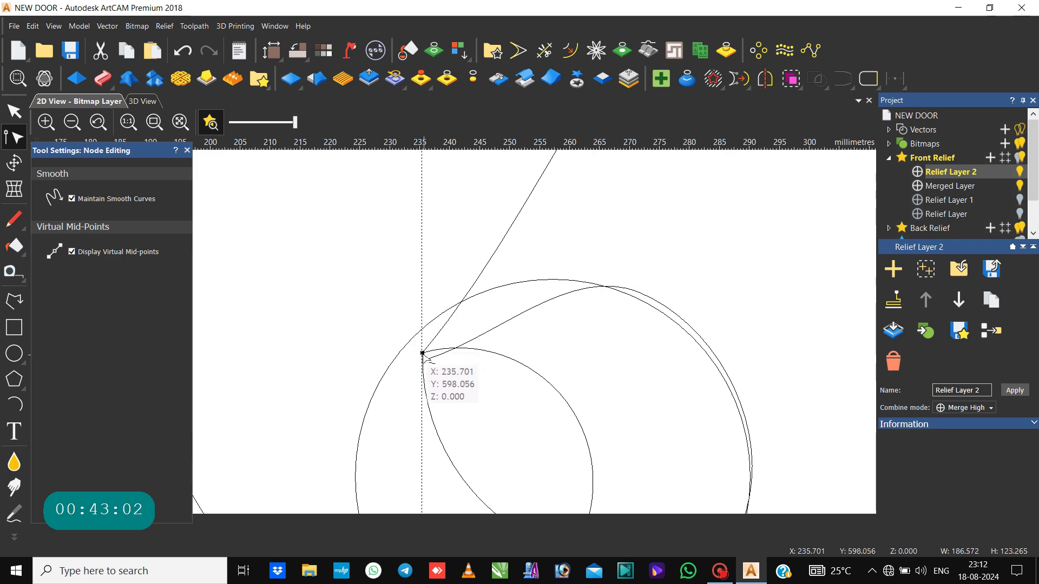
mouse_move(423, 354)
mouse_down()
mouse_move(409, 345)
mouse_move(440, 349)
mouse_move(485, 322)
mouse_move(444, 345)
mouse_up()
scroll(436, 350, down, 2)
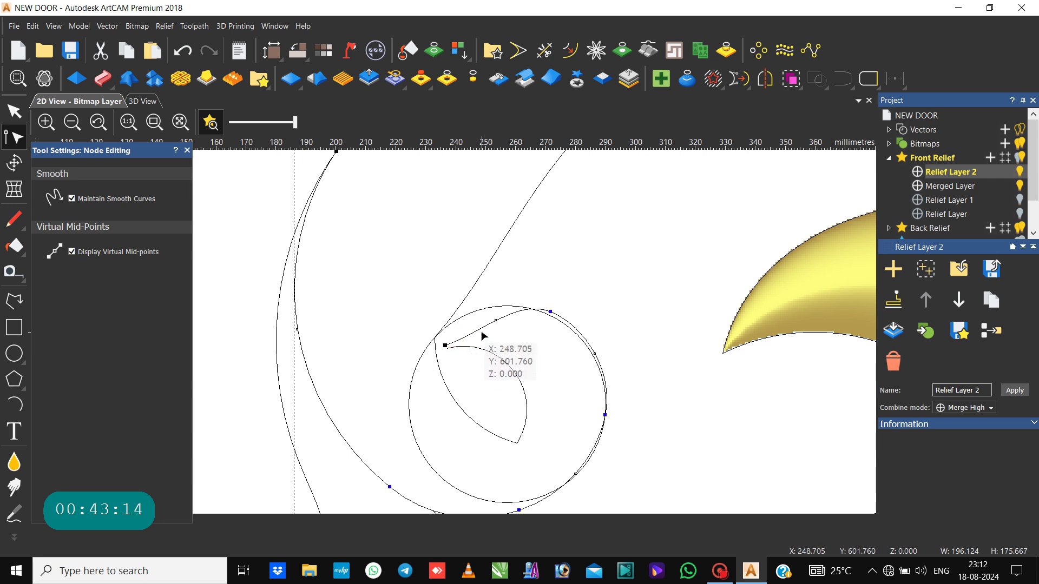
drag(480, 335, 463, 301)
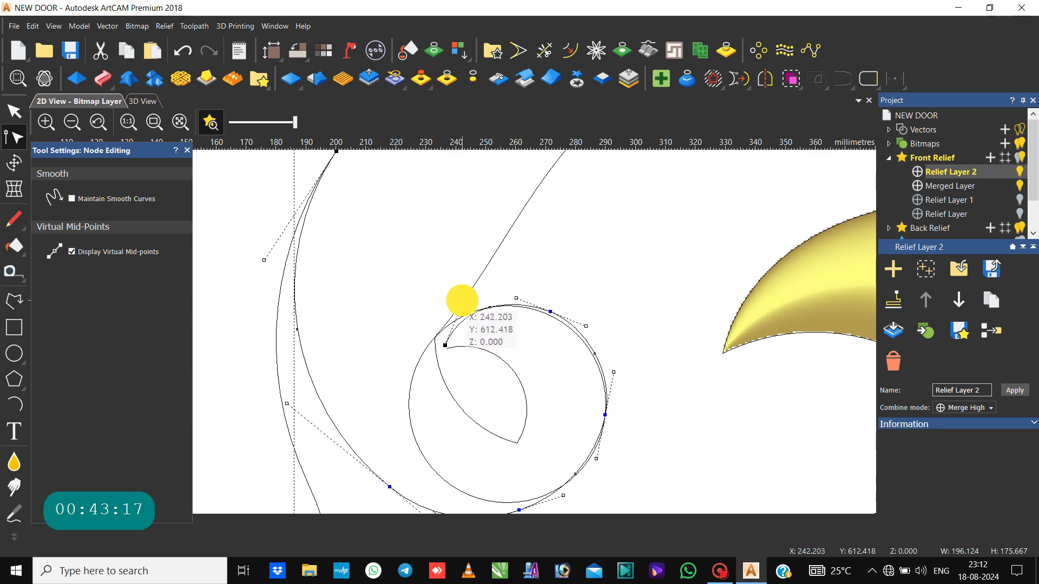
Step: Smooth the inner rail's lowest node inside the circle, move it inward, and adjust the adjoining handles to round the curl
click(515, 442)
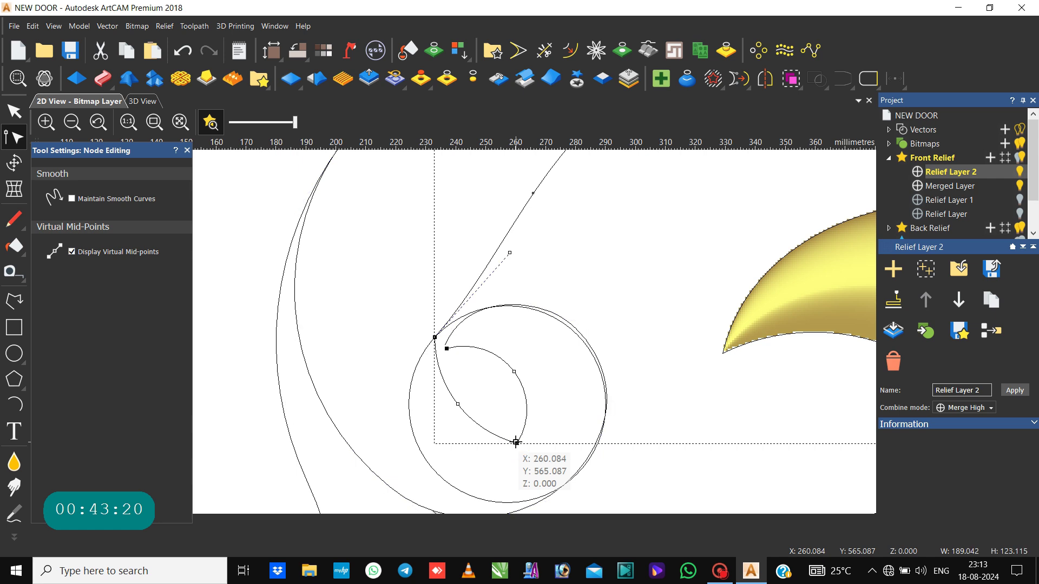
click(516, 442)
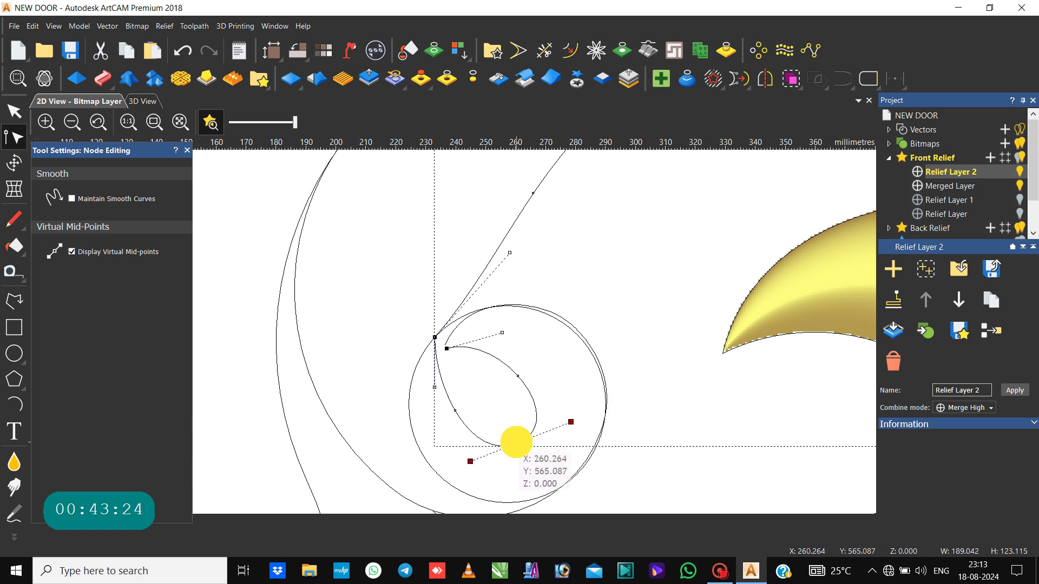
drag(516, 442, 488, 415)
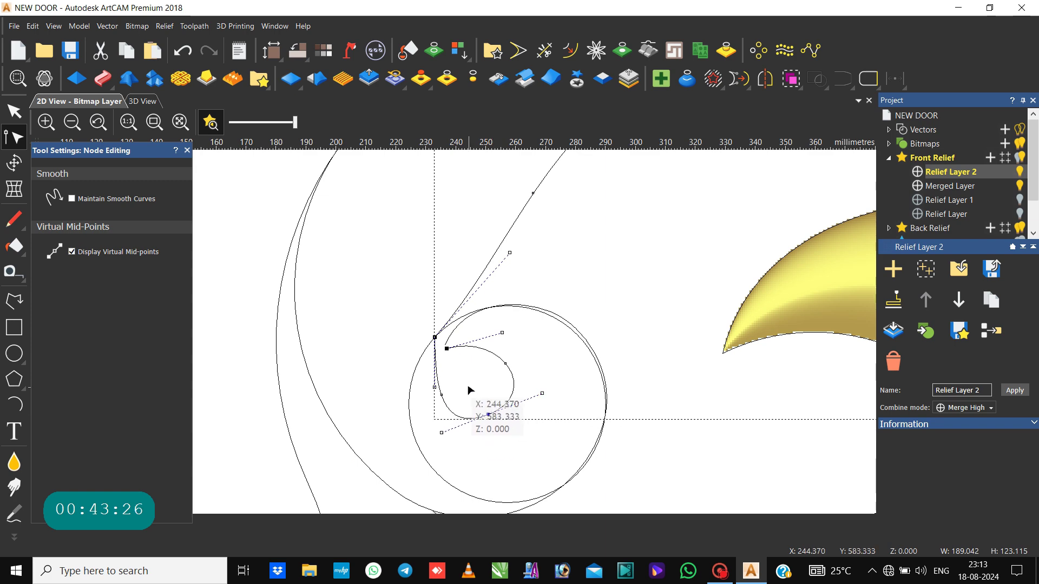
click(464, 329)
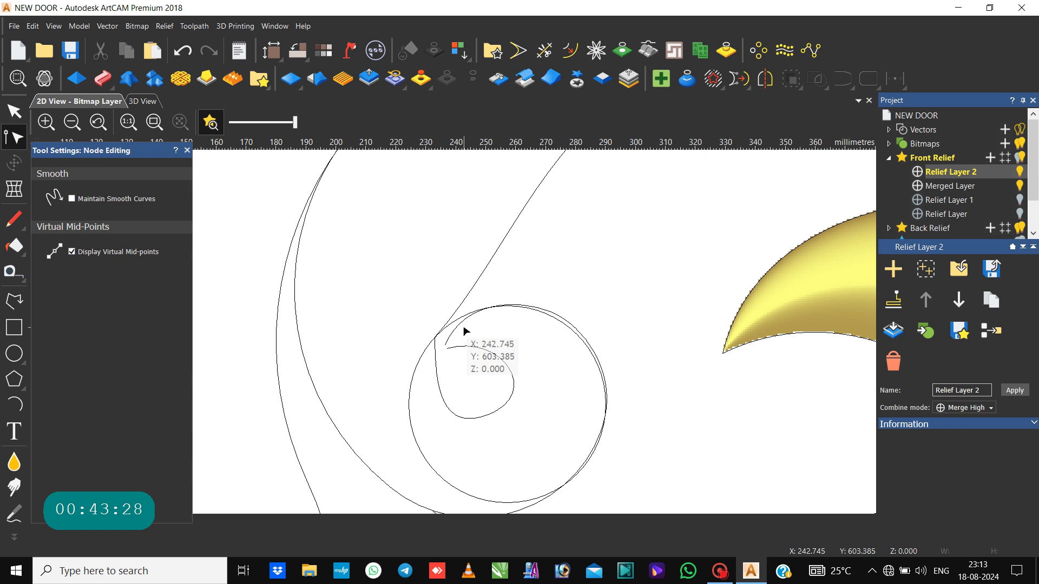
click(462, 305)
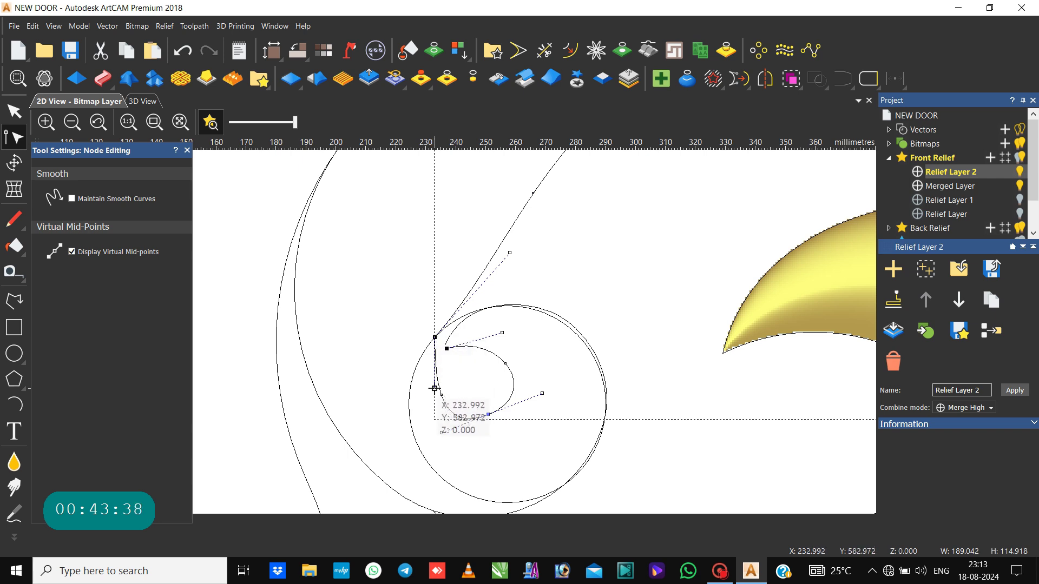
drag(435, 389, 415, 368)
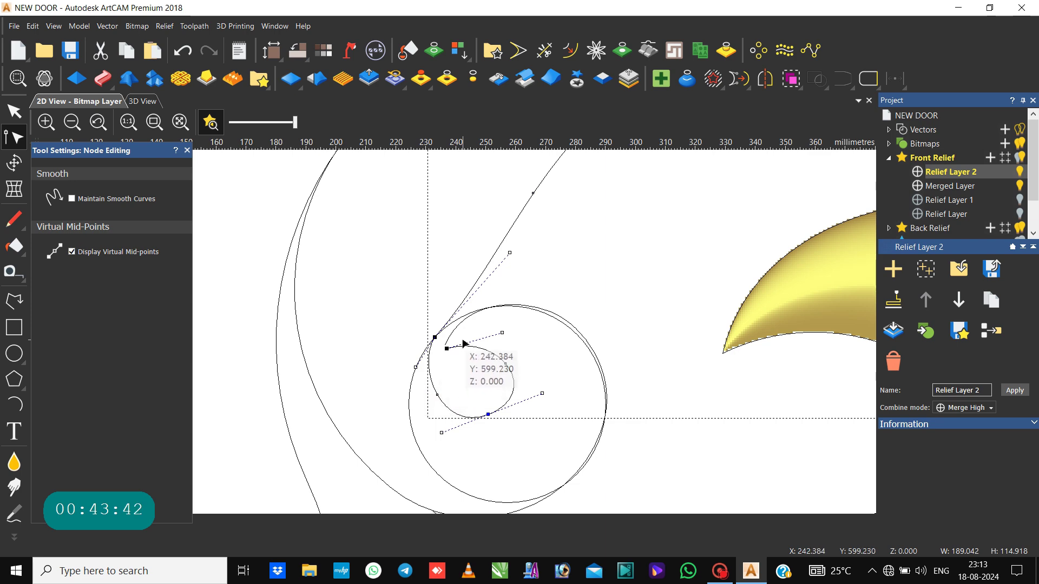
scroll(460, 340, down, 3)
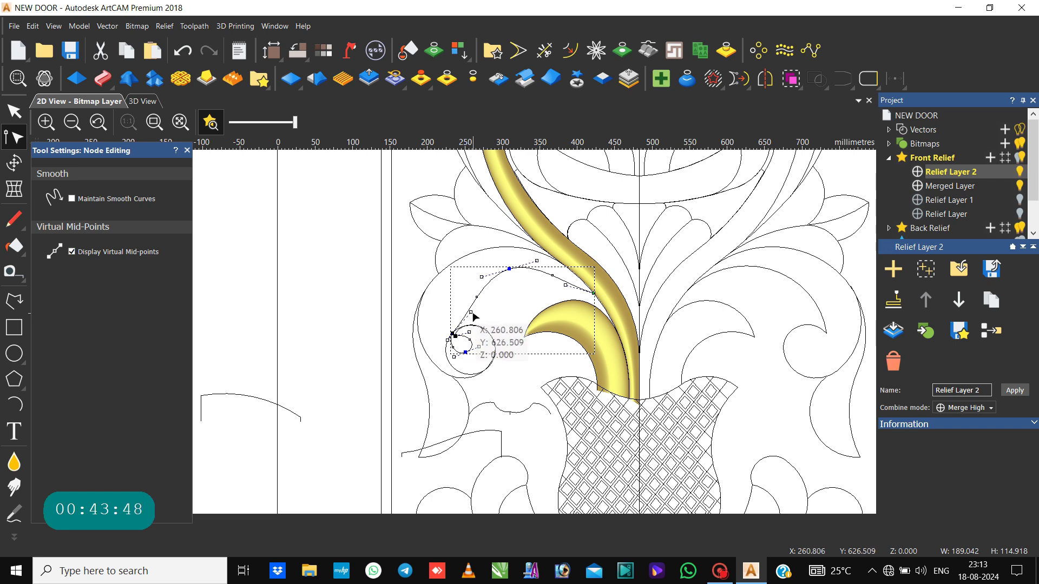
drag(471, 313, 459, 293)
click(490, 318)
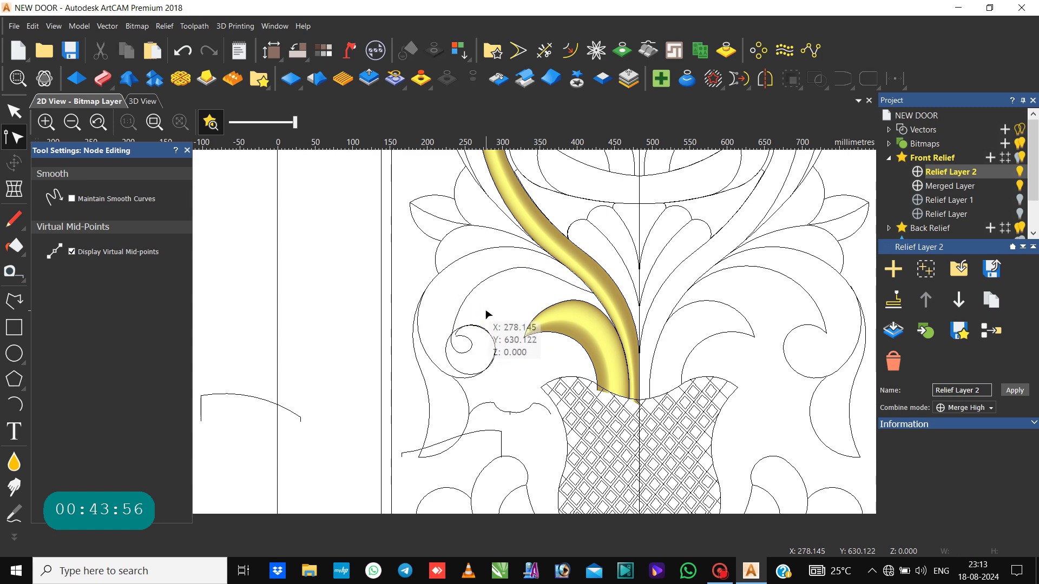
Step: Undo the scroll-end node edits and the second small arc's join to the inner rail, and leave node editing
click(487, 314)
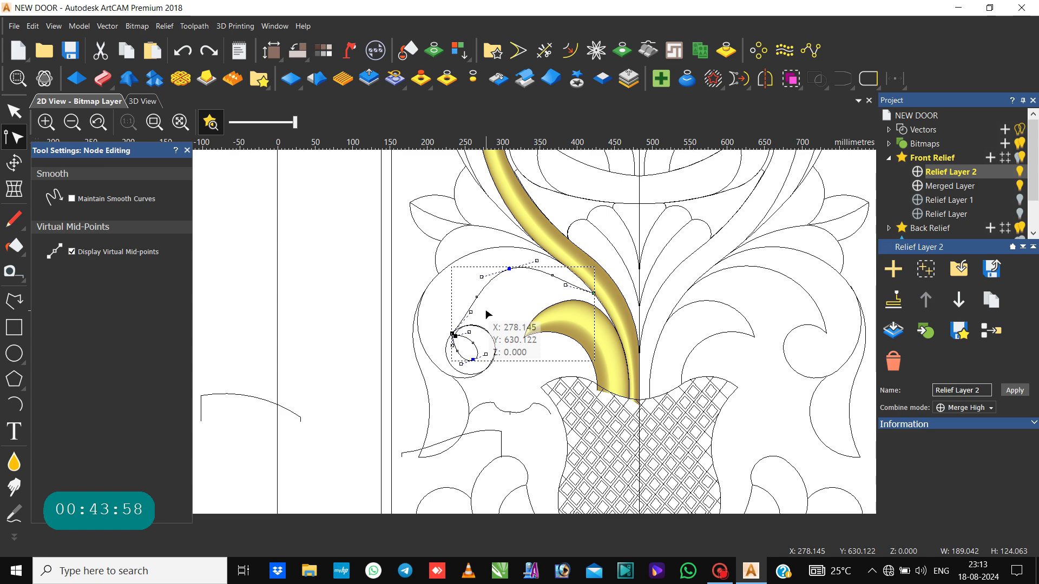
key(ctrl+z)
key(ctrl+z)
key(ctrl+z)
key(ctrl+z)
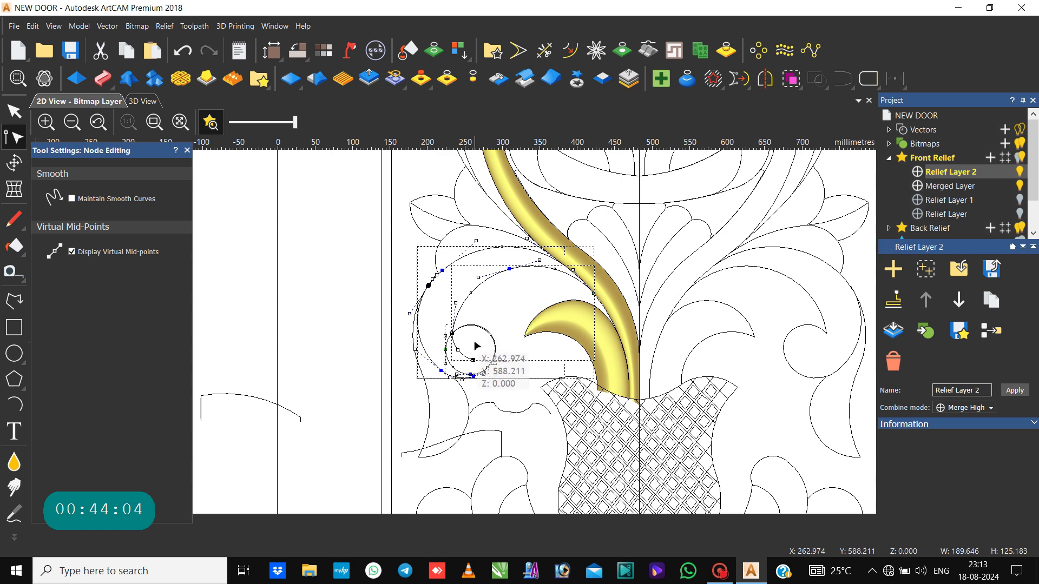
key(Escape)
key(Escape)
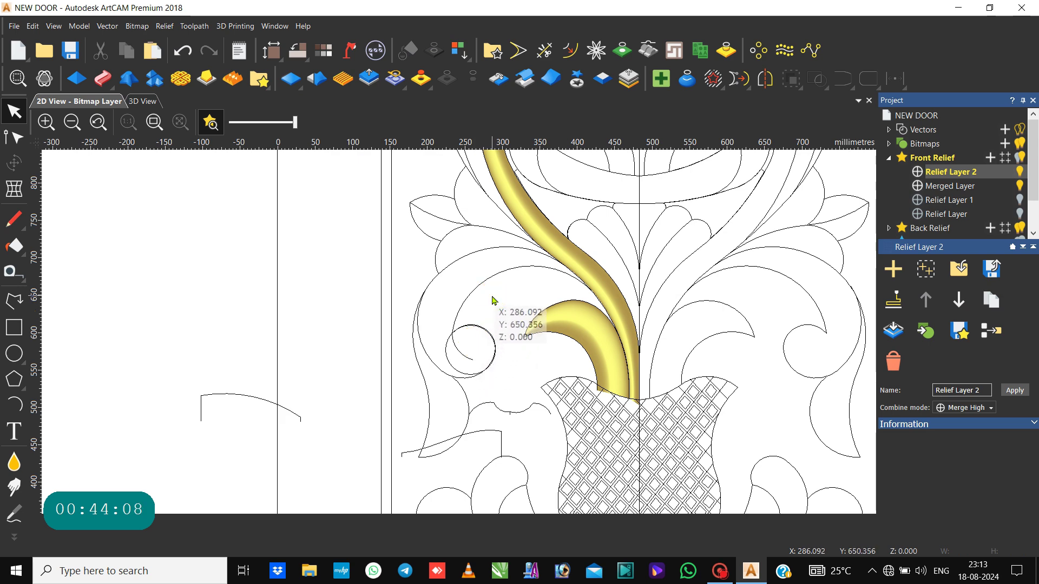
Step: Start a Two Rail Sweep with the outer scroll curve and inner rail, and add the small profile below the leaf as cross section
click(448, 269)
click(448, 269)
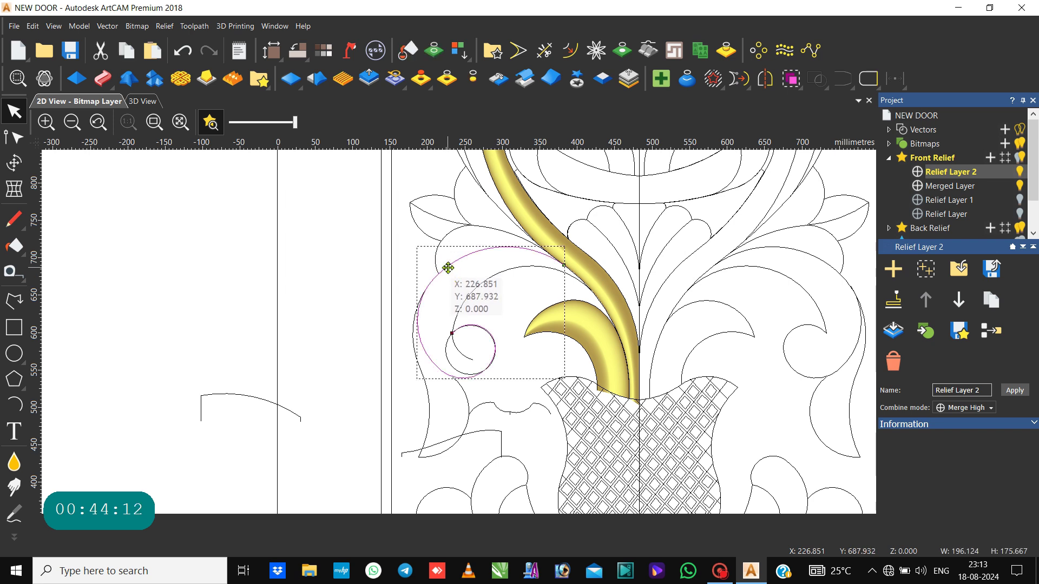
drag(448, 268, 474, 291)
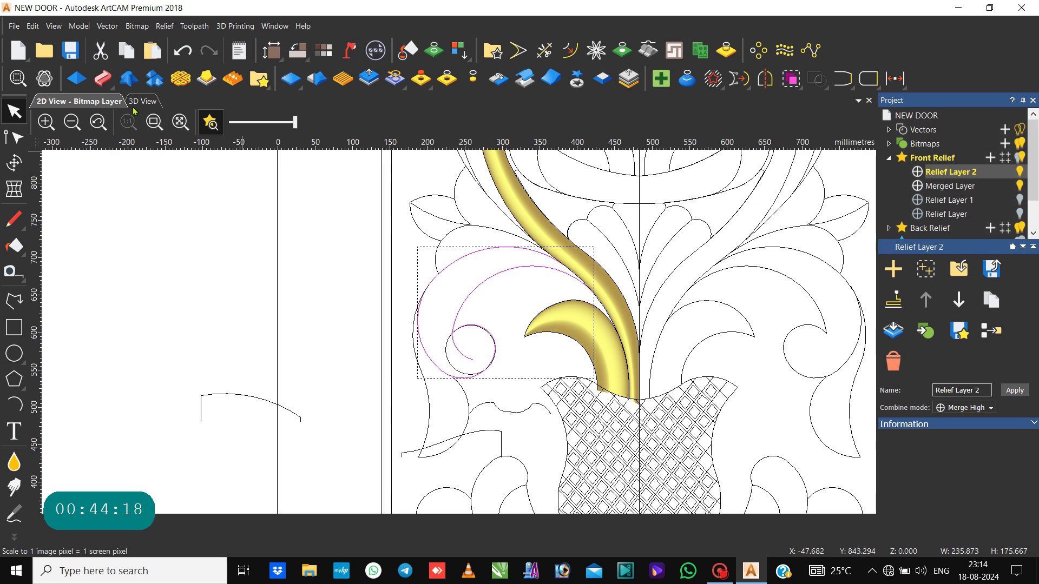
click(113, 84)
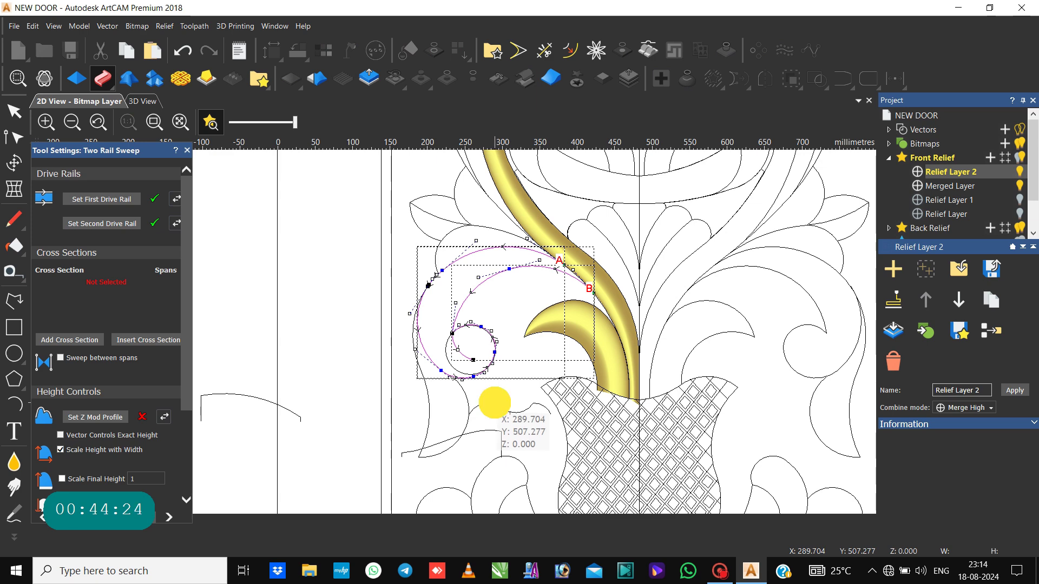
click(494, 403)
click(64, 341)
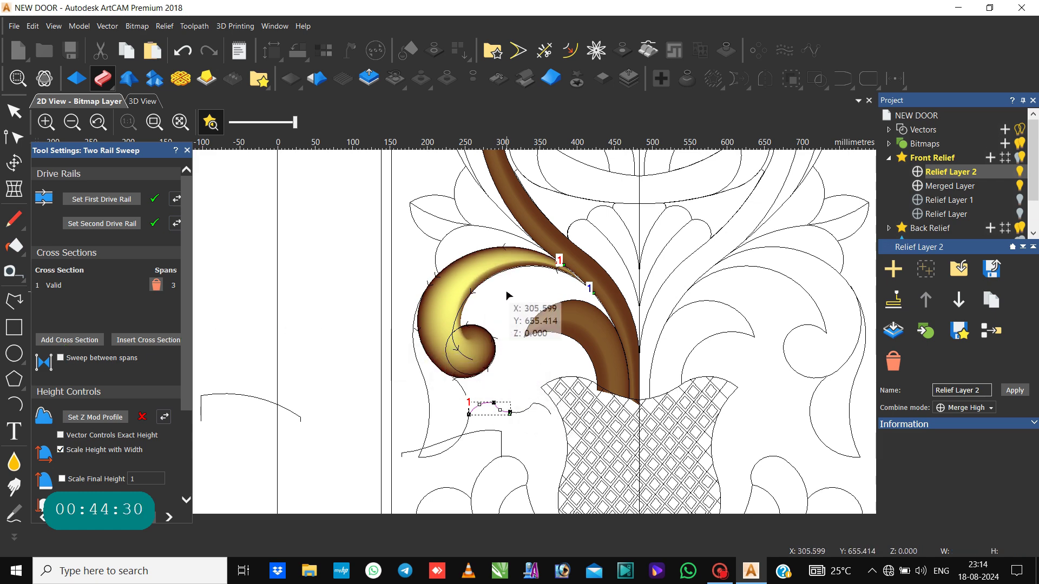
Step: Set the sweep to Merge High with a scaled final height of 6 and a start height of 6 mm
scroll(143, 390, down, 3)
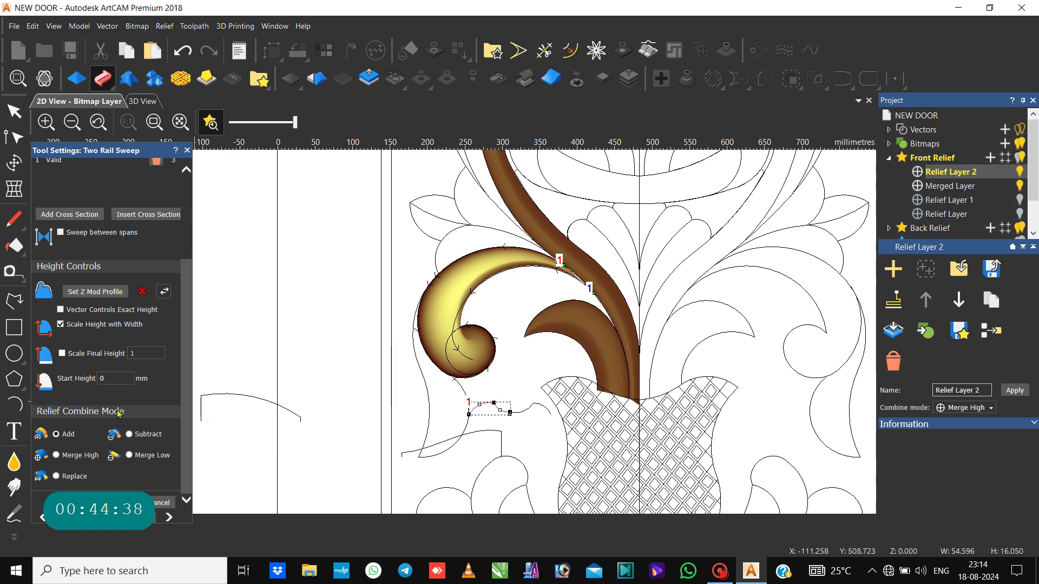
click(55, 456)
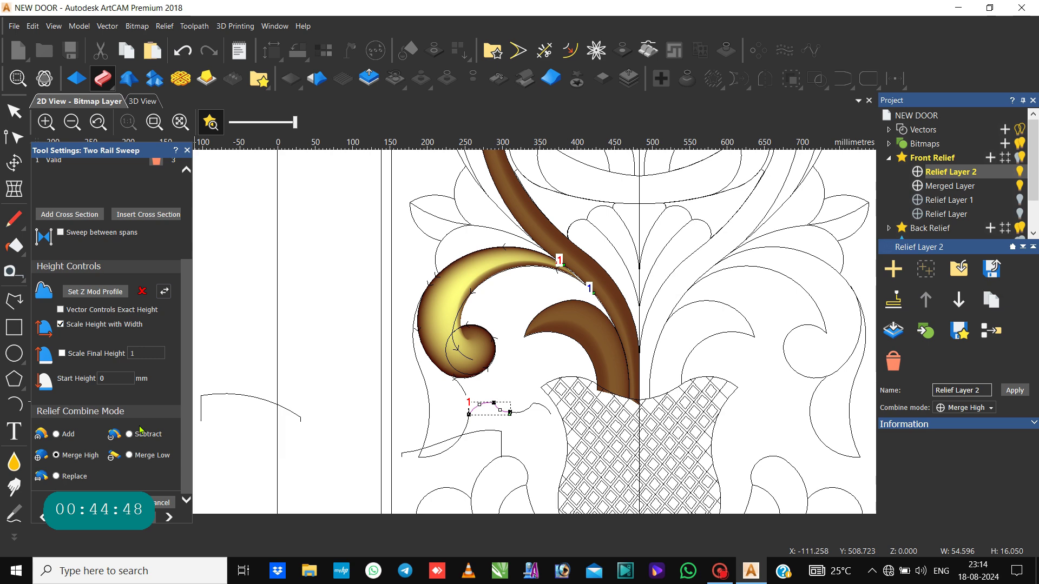
click(61, 354)
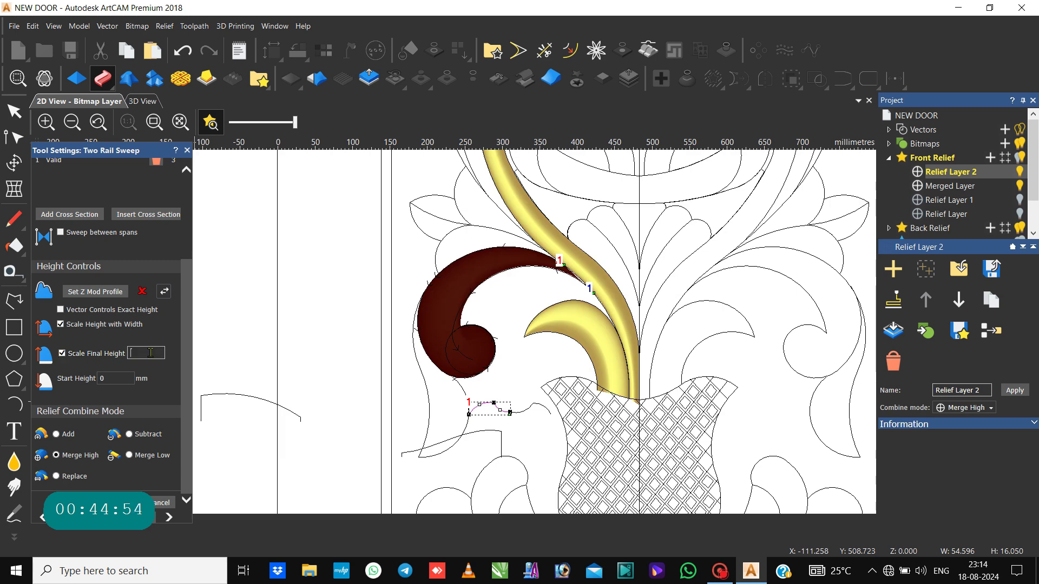
text(6)
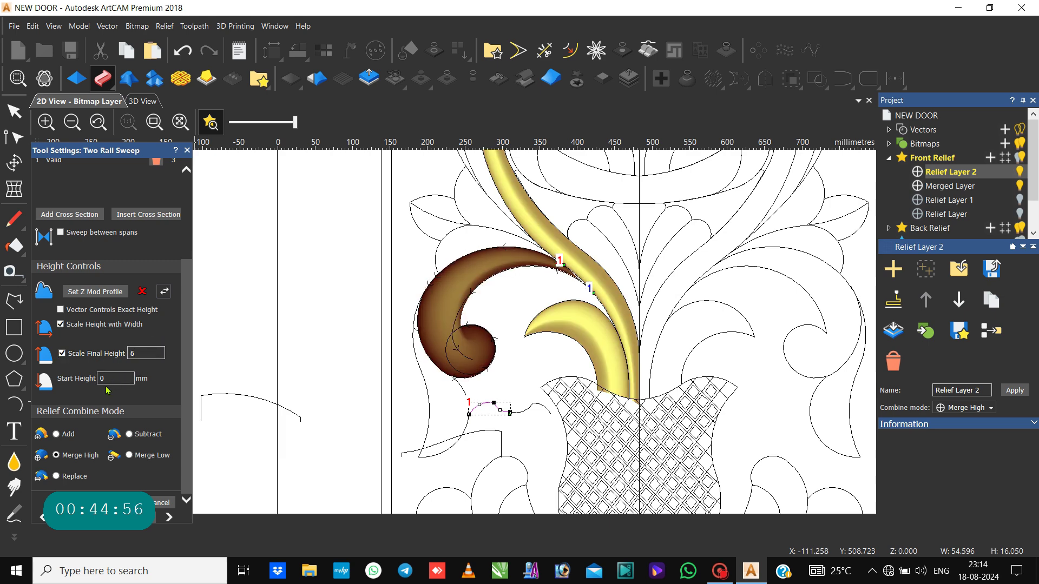
click(110, 378)
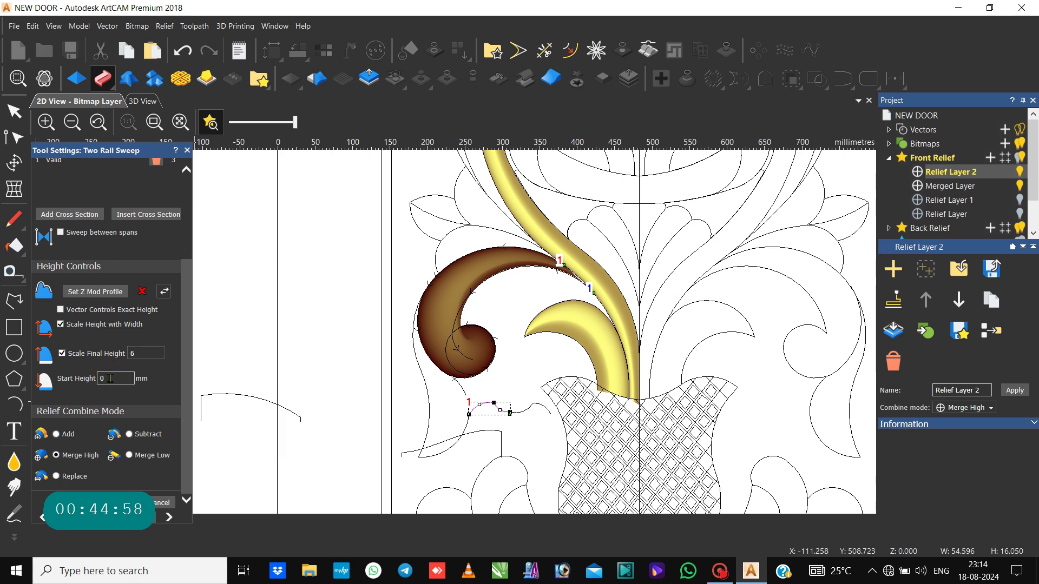
text(6)
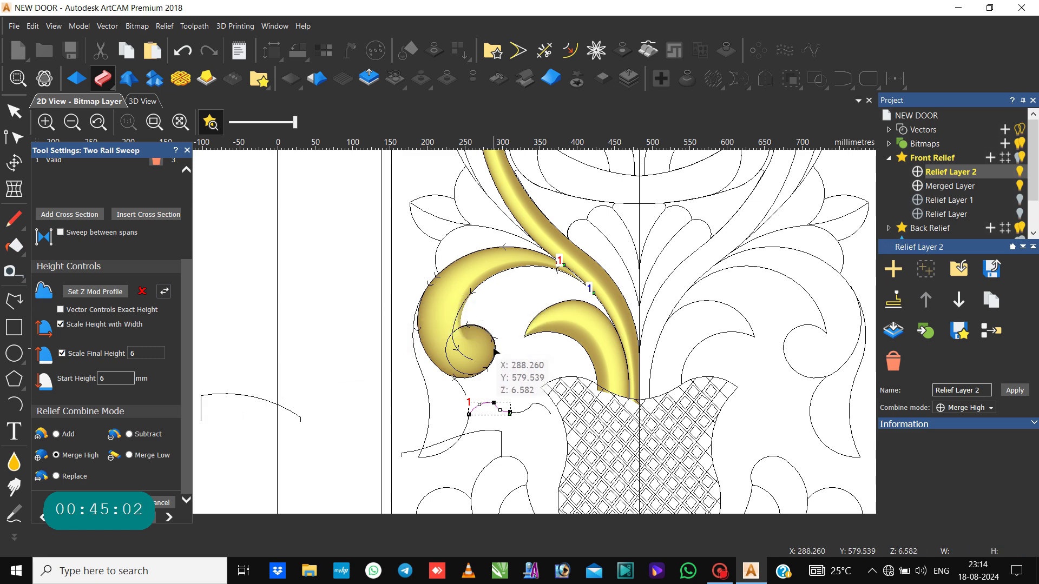
Step: Smooth the two close nodes on the outer drive rail, at about X 201.9, Y 664.9 and X 200.1, Y 662.3
scroll(494, 352, up, 4)
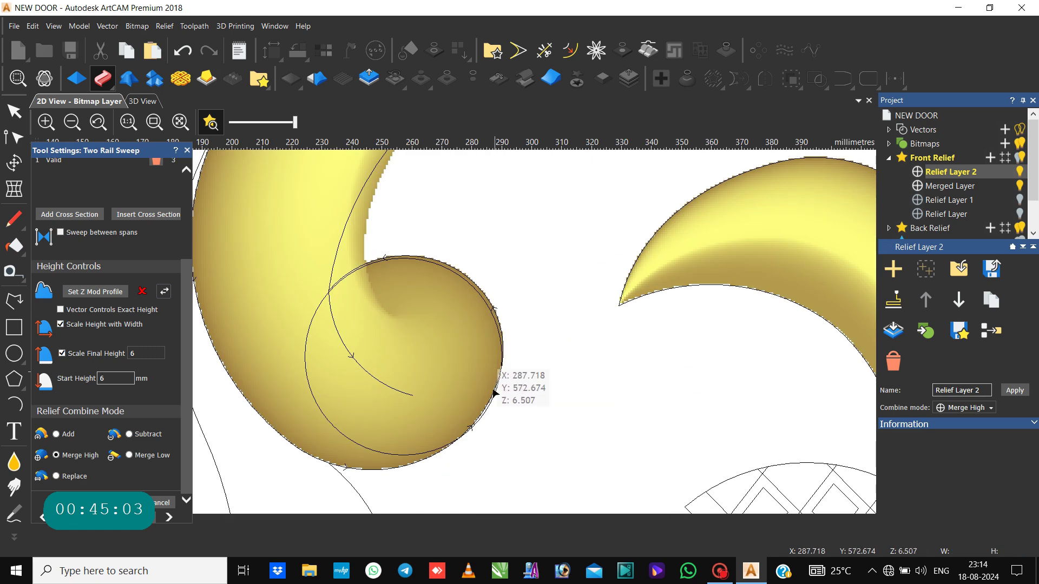
click(438, 456)
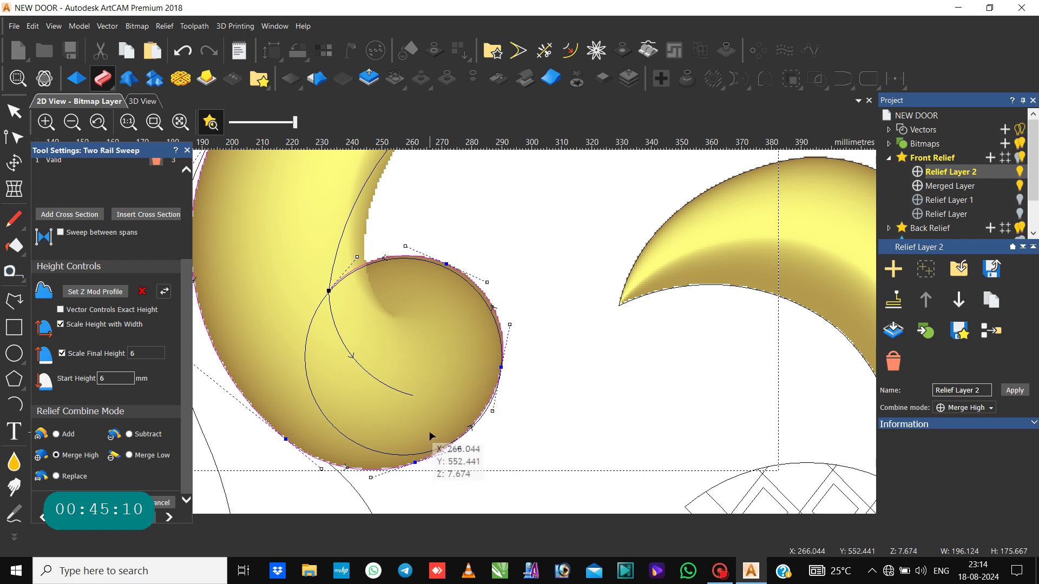
scroll(379, 325, down, 2)
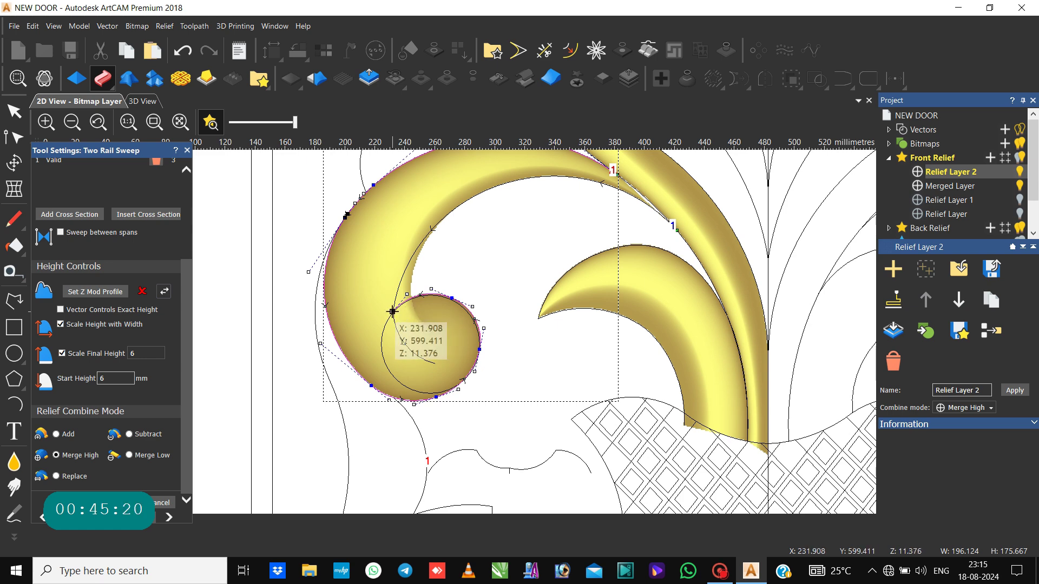
click(393, 312)
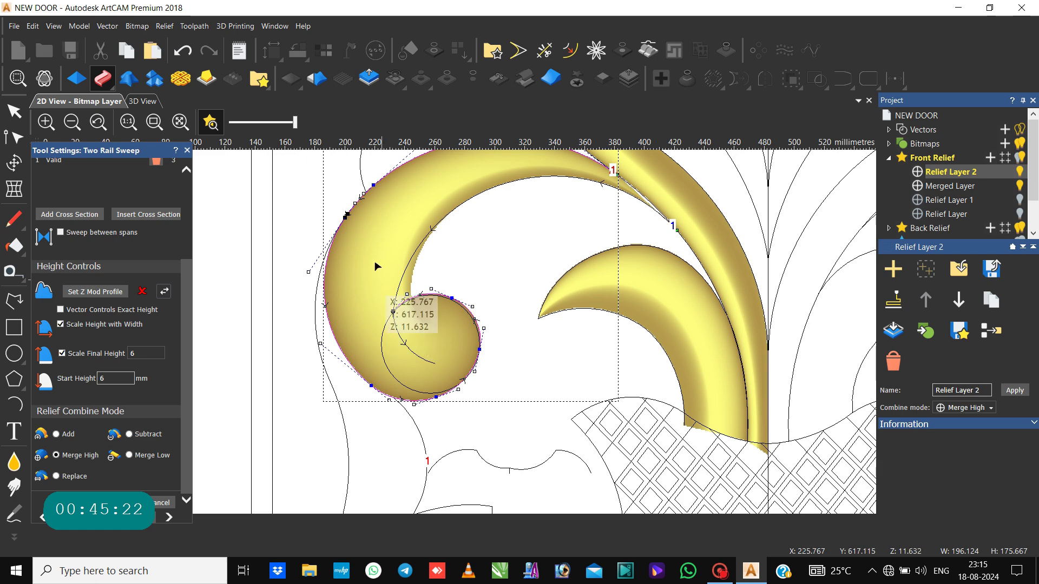
scroll(355, 223, up, 6)
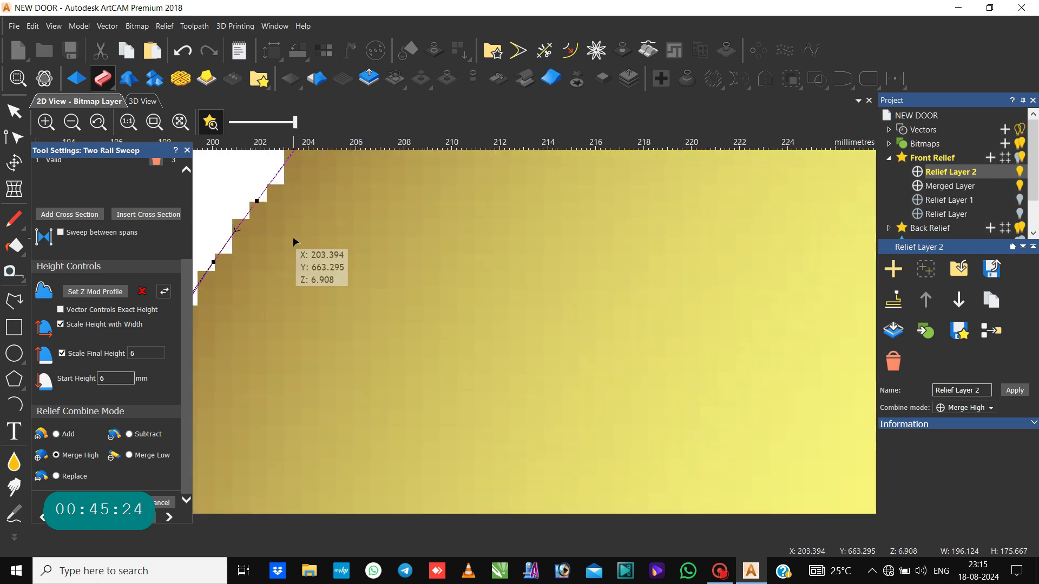
click(256, 199)
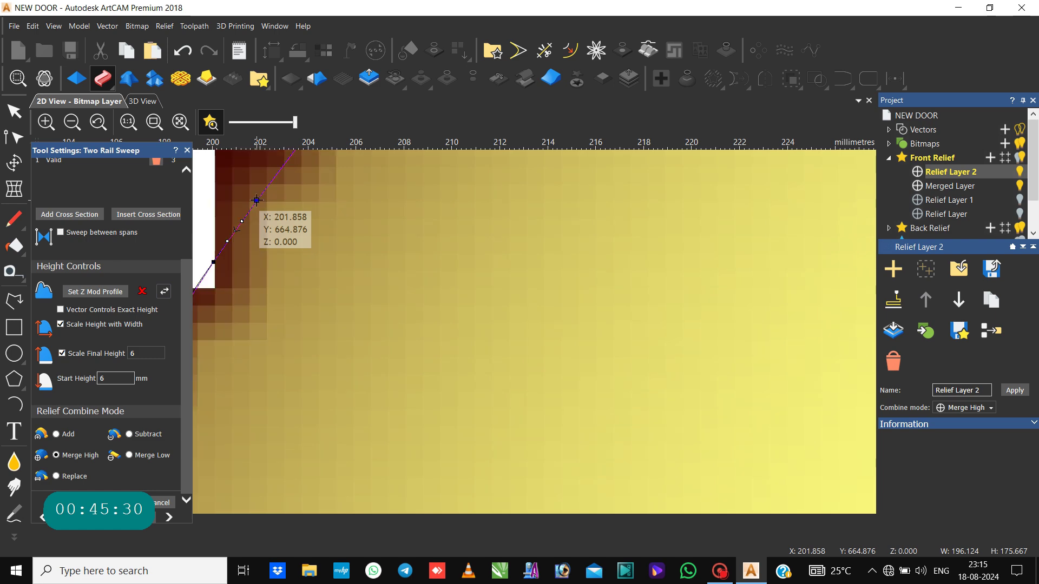
click(213, 262)
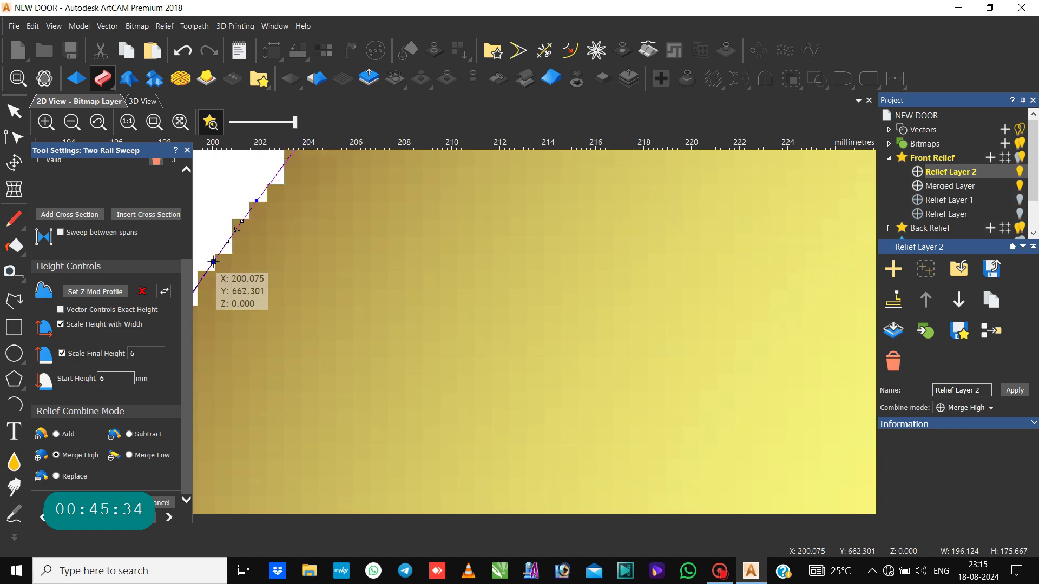
scroll(246, 248, down, 2)
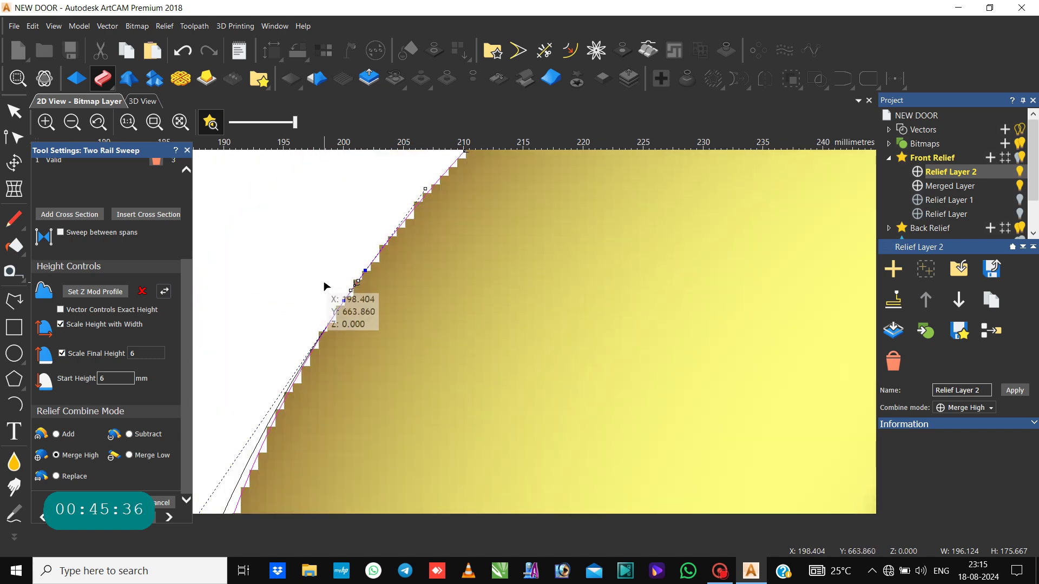
Step: Add the small profile below the leaf to the Two Rail Sweep as a second cross section
scroll(326, 287, down, 3)
scroll(417, 346, down, 3)
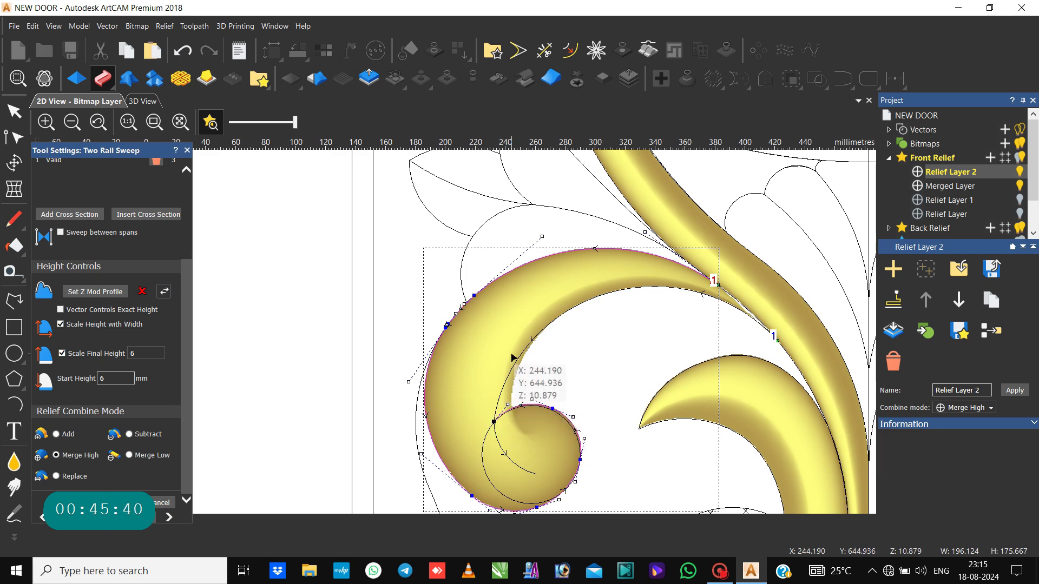
scroll(471, 360, down, 4)
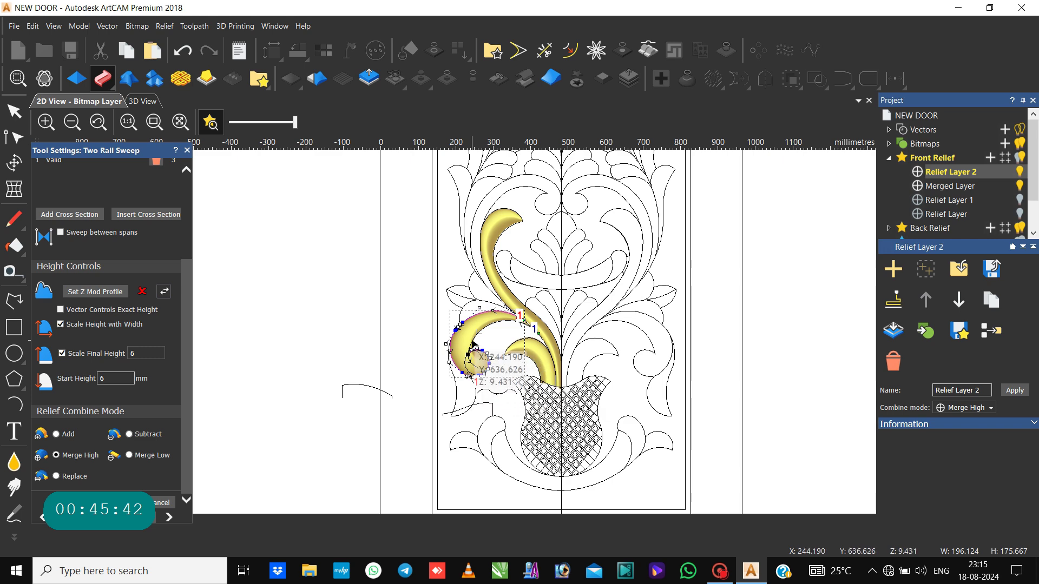
scroll(474, 346, up, 2)
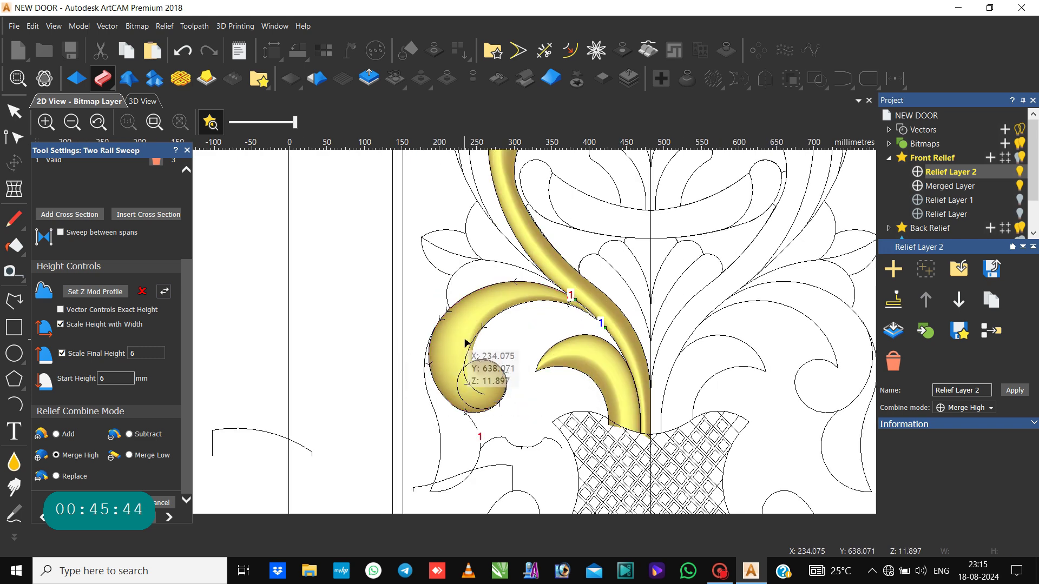
scroll(359, 366, down, 4)
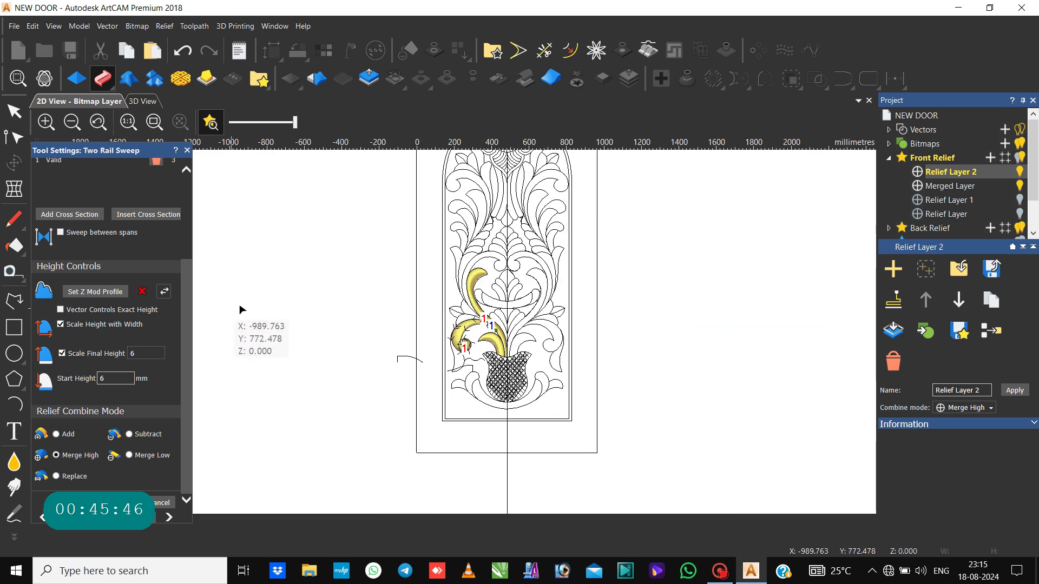
scroll(470, 349, up, 4)
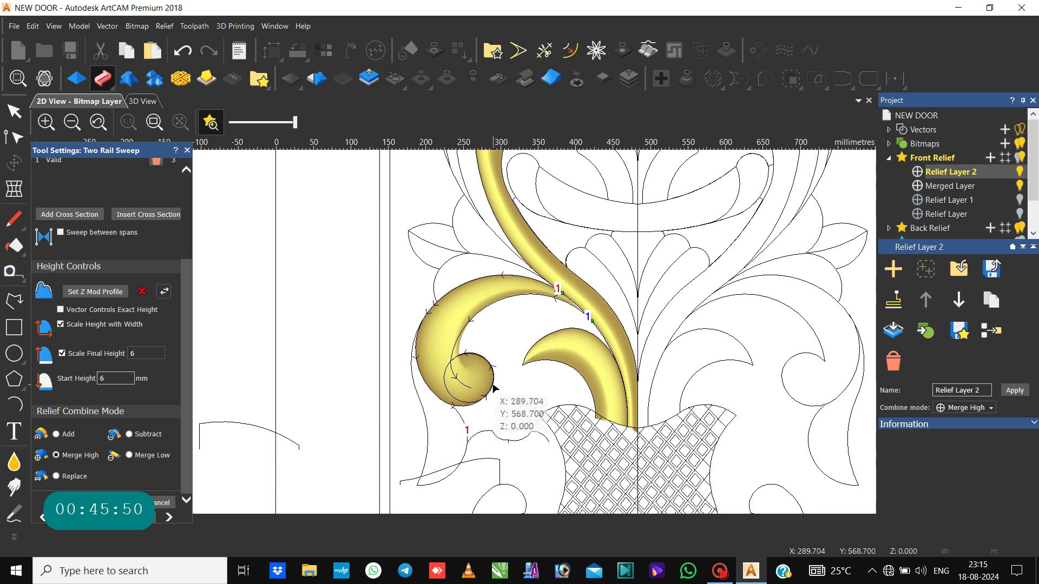
click(494, 421)
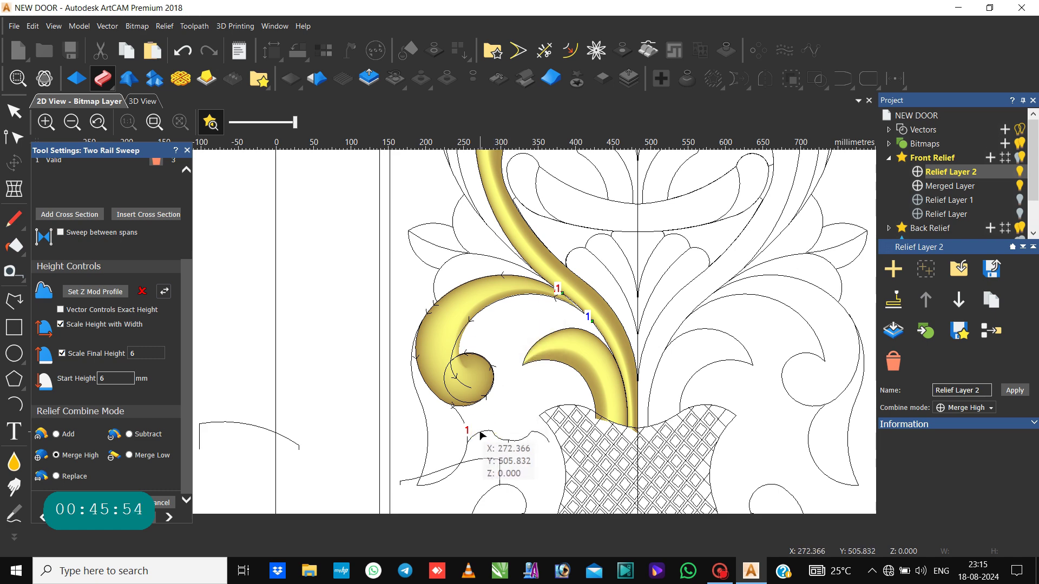
click(481, 435)
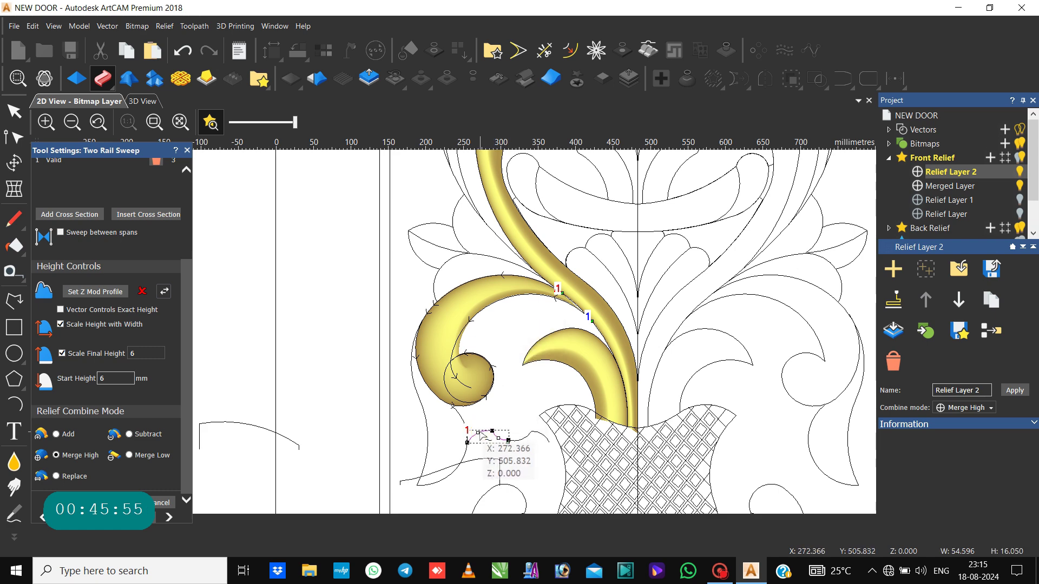
click(54, 215)
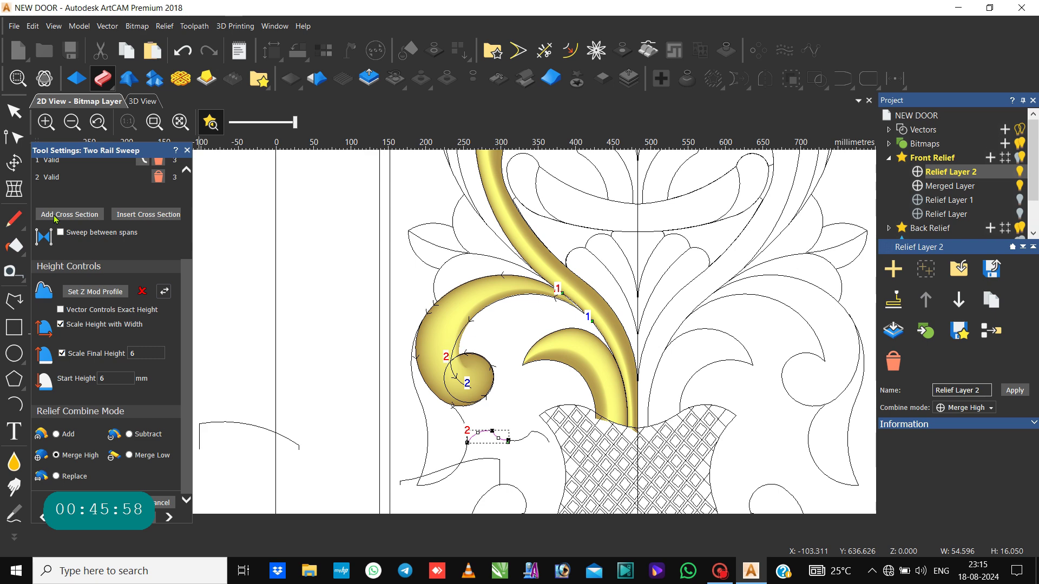
Step: Check the inner rail around the scroll end, and add the same small profile once more as third cross section
scroll(462, 325, up, 3)
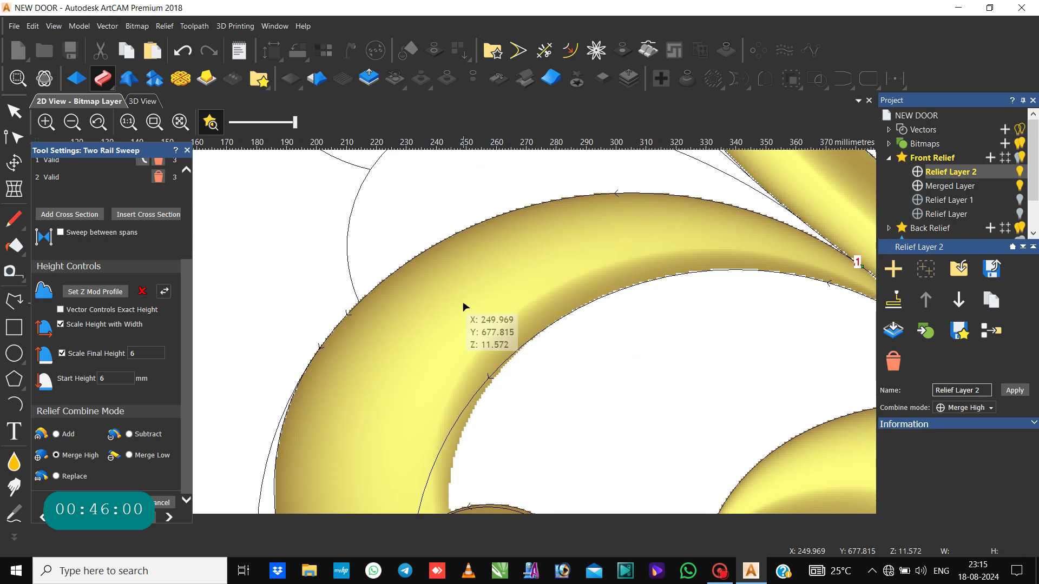
scroll(490, 374, down, 2)
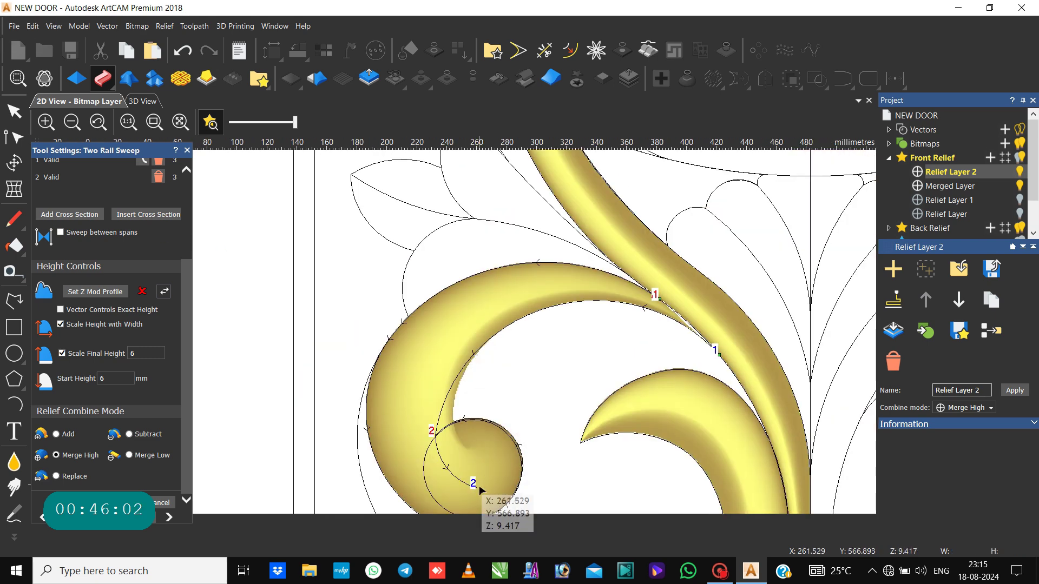
click(436, 445)
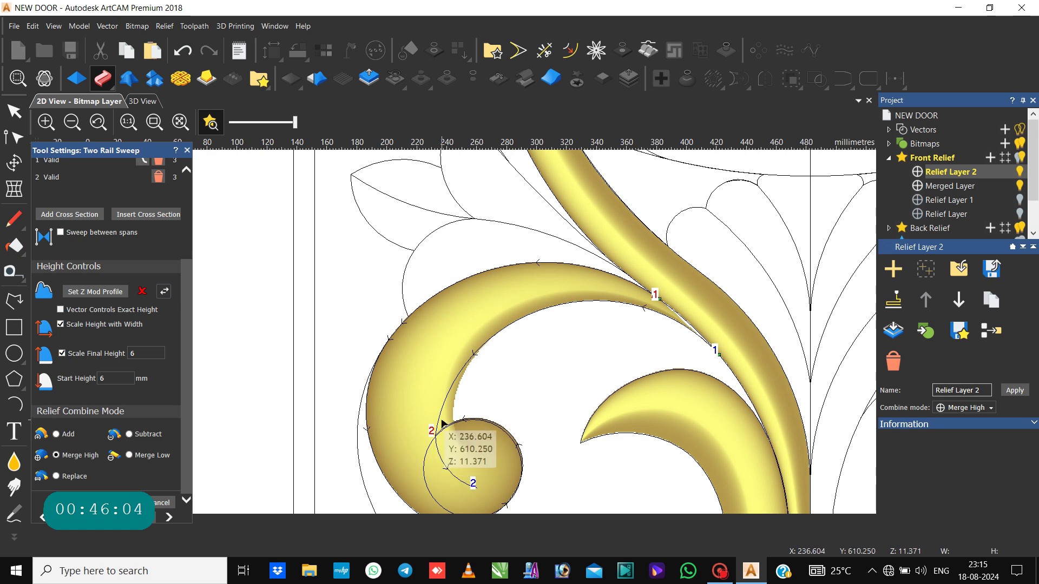
click(476, 488)
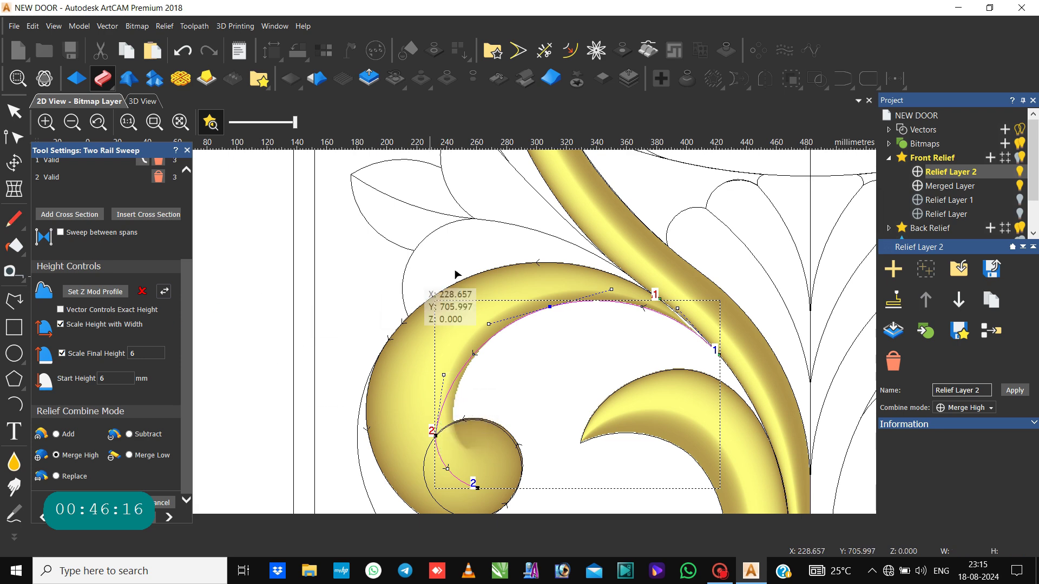
scroll(574, 249, down, 5)
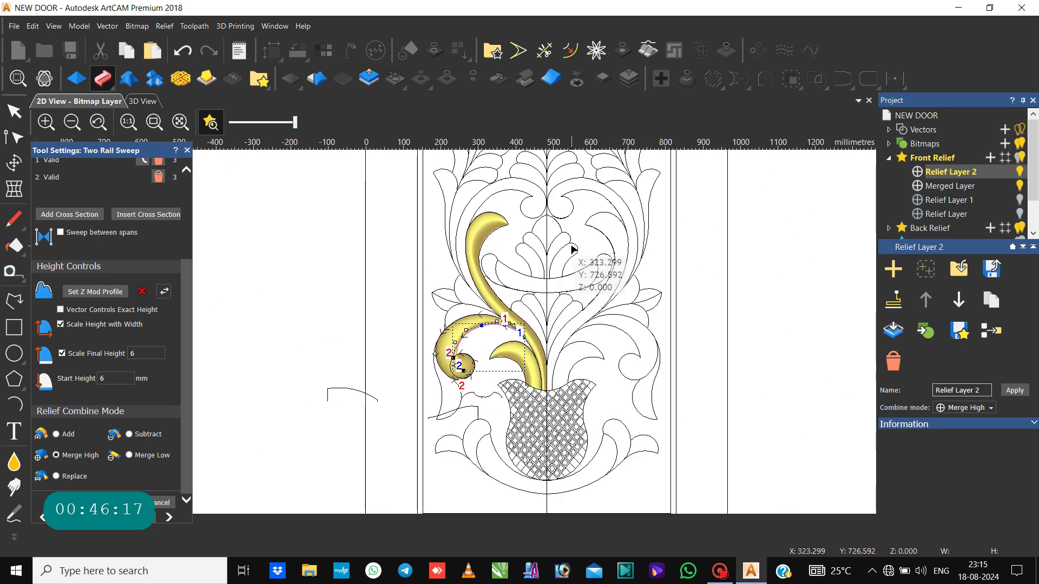
click(470, 398)
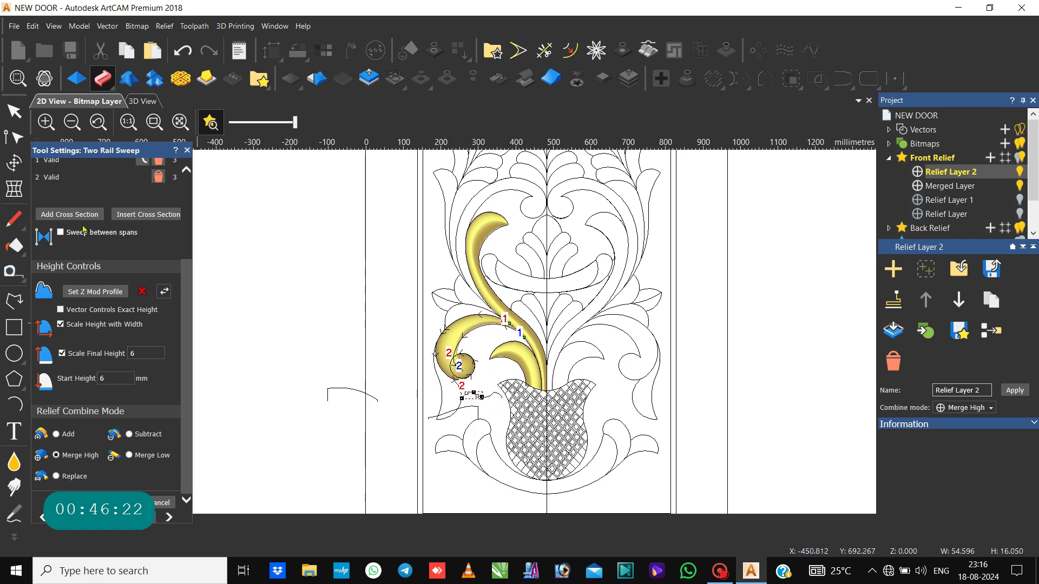
click(70, 214)
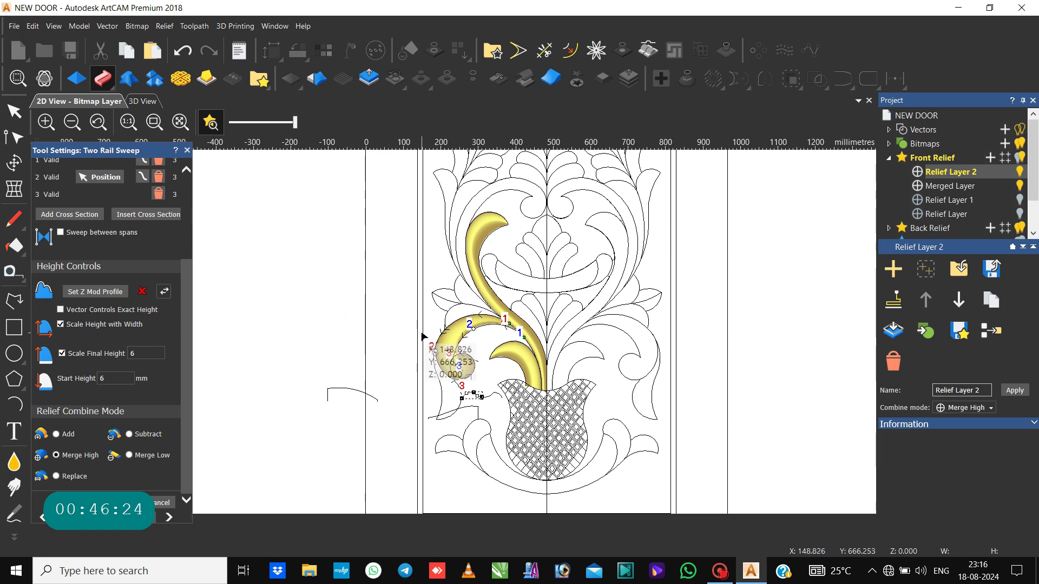
Step: Move cross section 2's inner-rail position along the curve to just above the scroll end, at about X 234, Y 618
scroll(425, 342, up, 5)
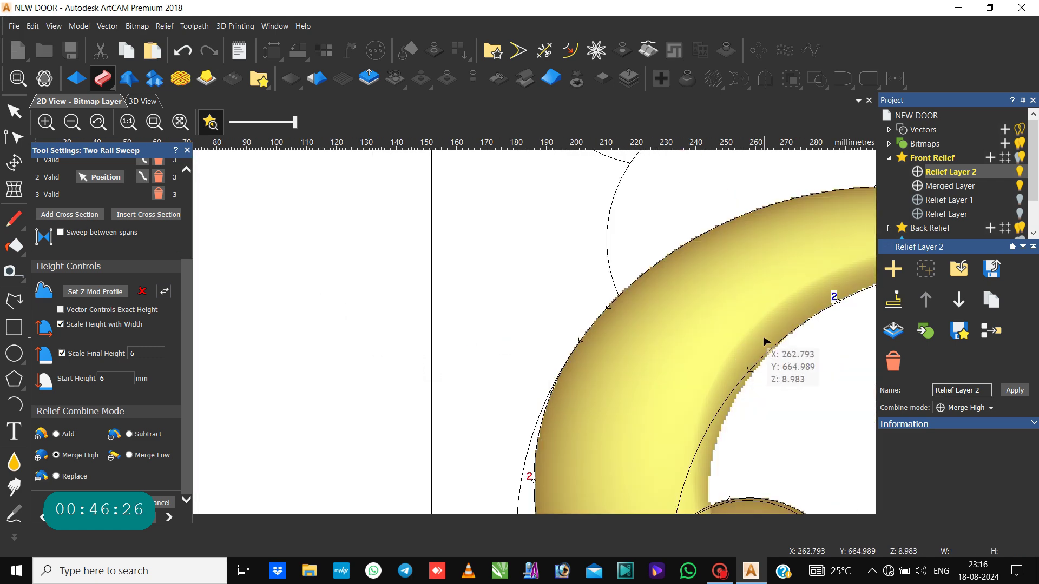
scroll(774, 345, down, 3)
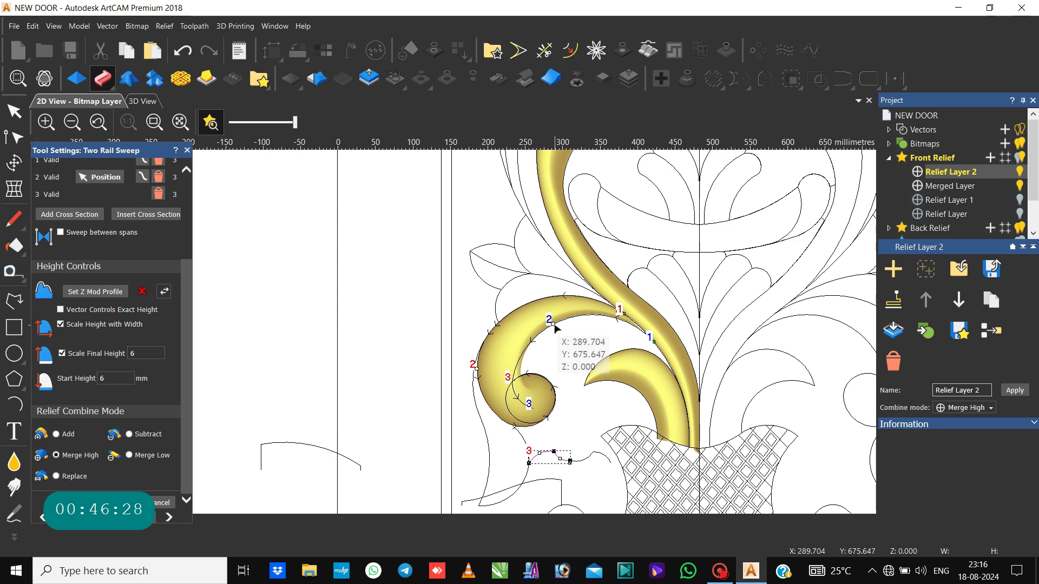
scroll(553, 327, up, 3)
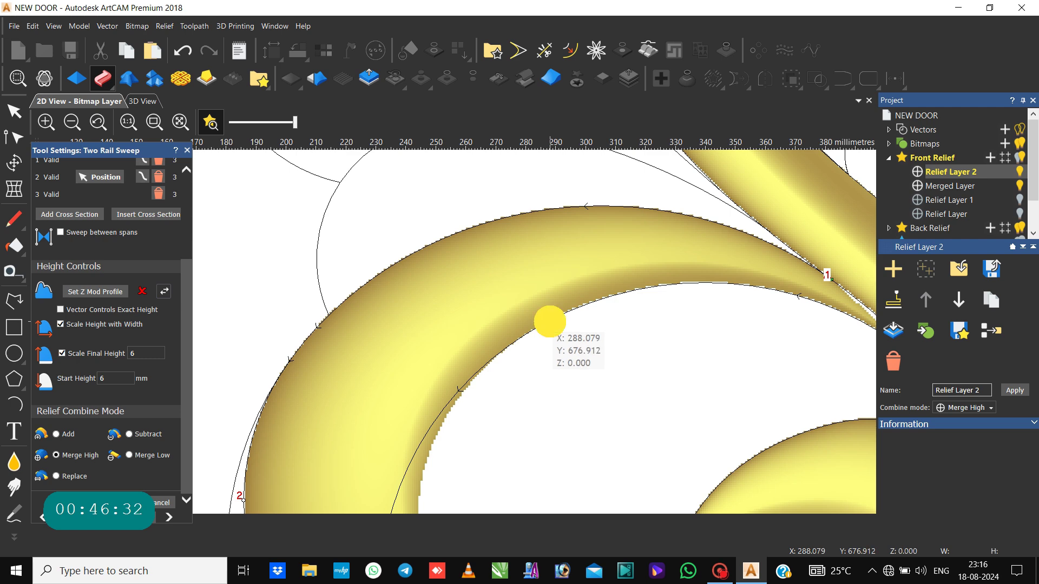
drag(550, 322, 427, 423)
mouse_move(421, 428)
mouse_down()
mouse_move(412, 468)
mouse_move(389, 498)
mouse_up()
scroll(438, 430, down, 3)
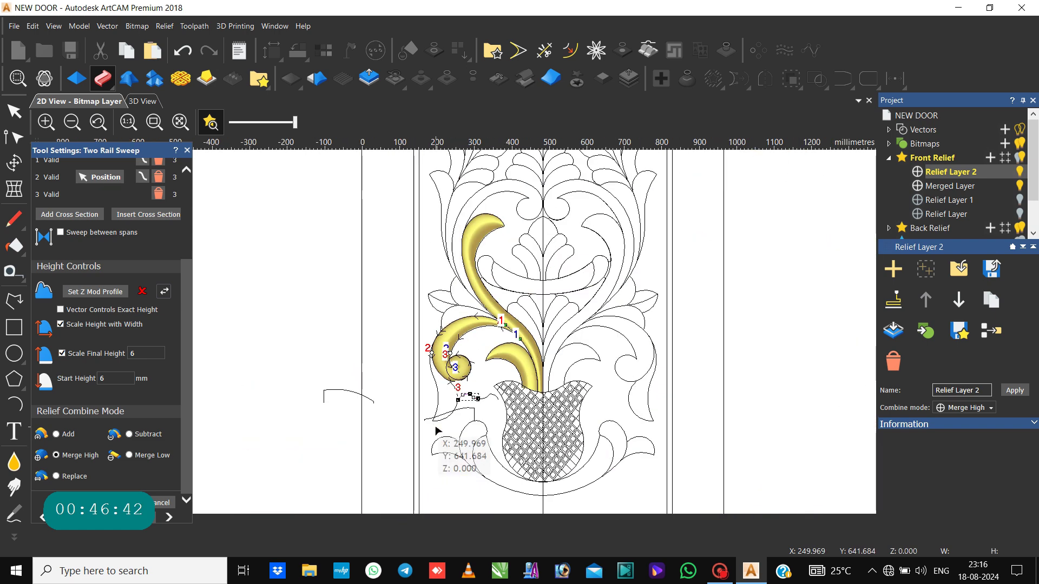
scroll(456, 367, up, 3)
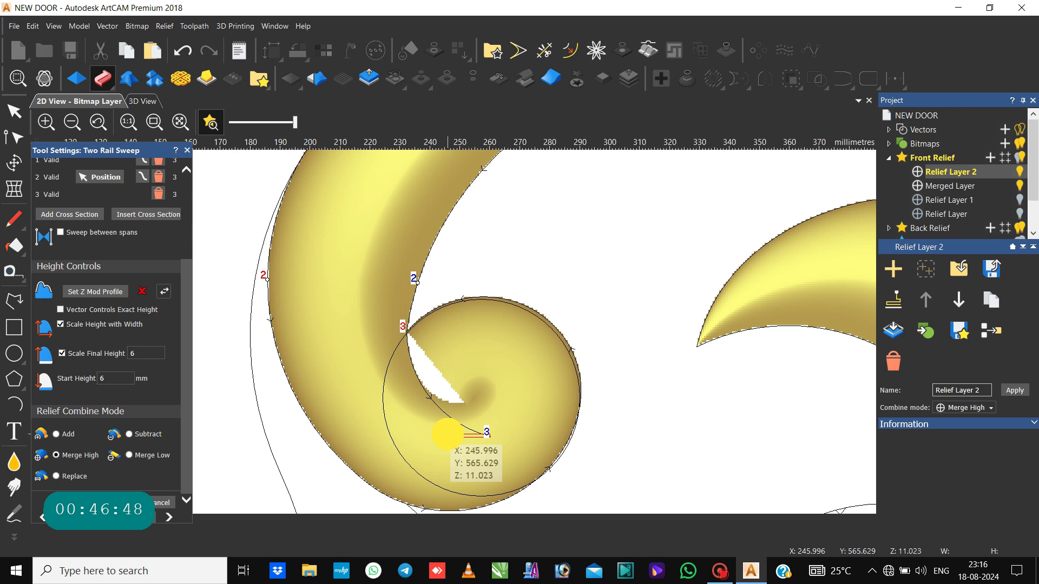
click(487, 436)
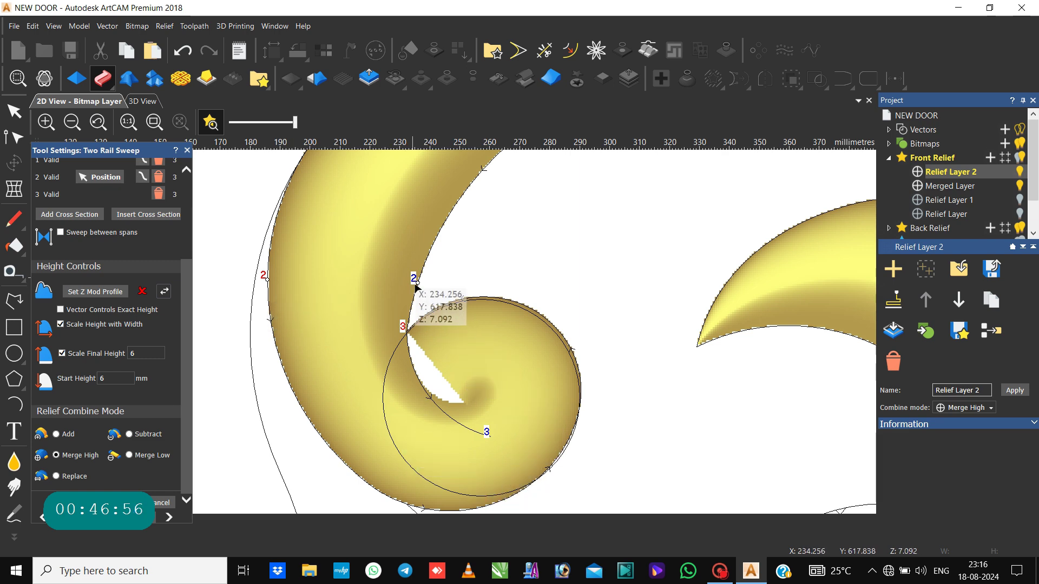
scroll(433, 390, down, 2)
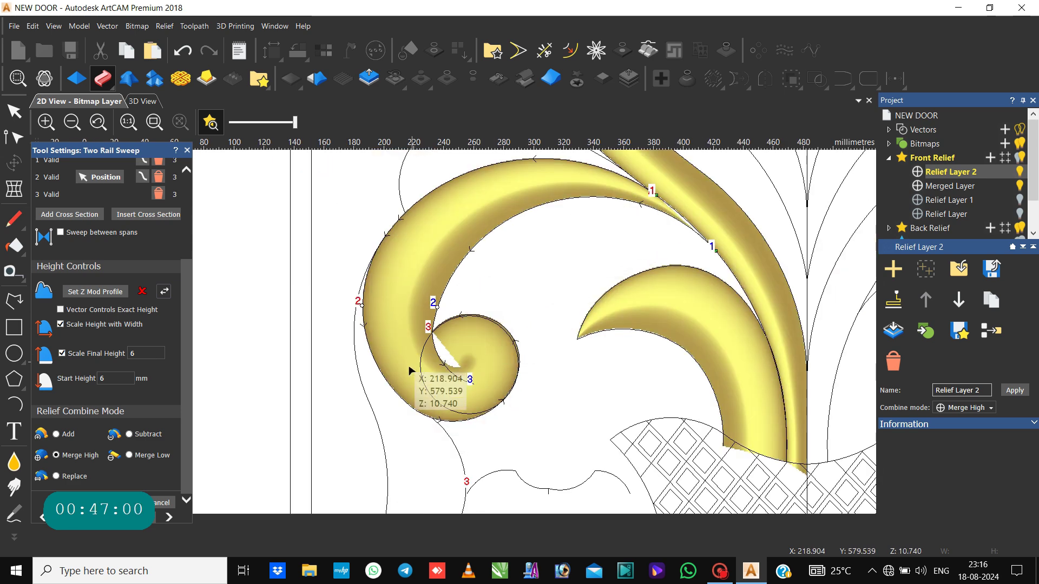
Step: On the outer rail, move the end node onto the inner rail's end and pull the next two nodes inward inside the scroll circle
click(452, 421)
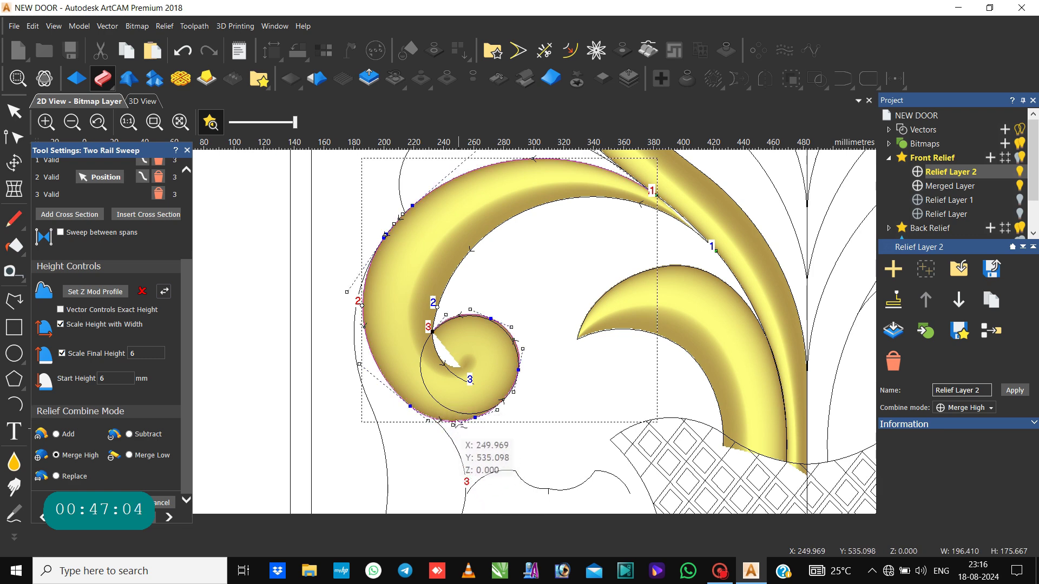
scroll(456, 412, up, 3)
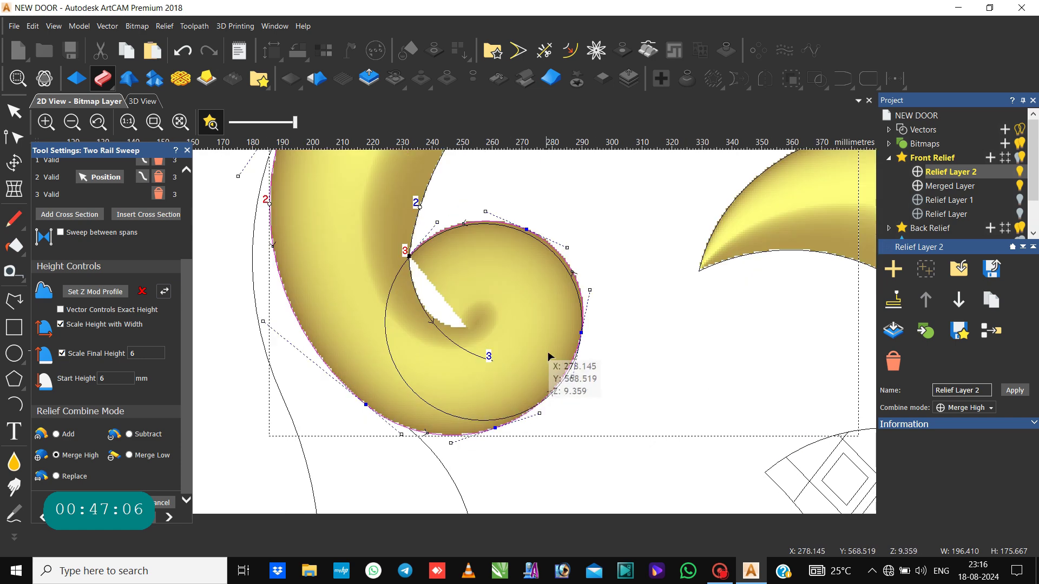
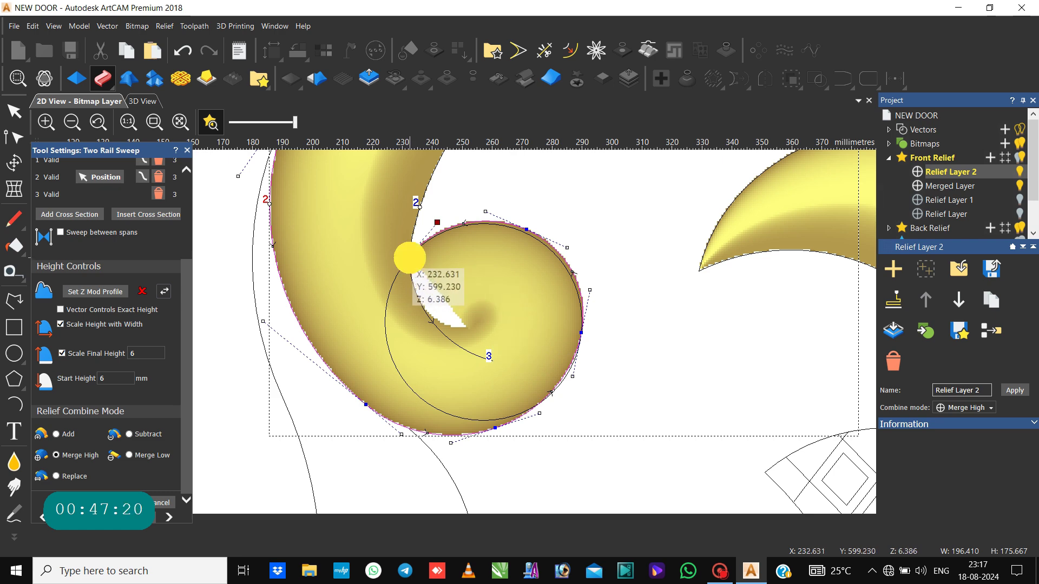
drag(410, 258, 487, 356)
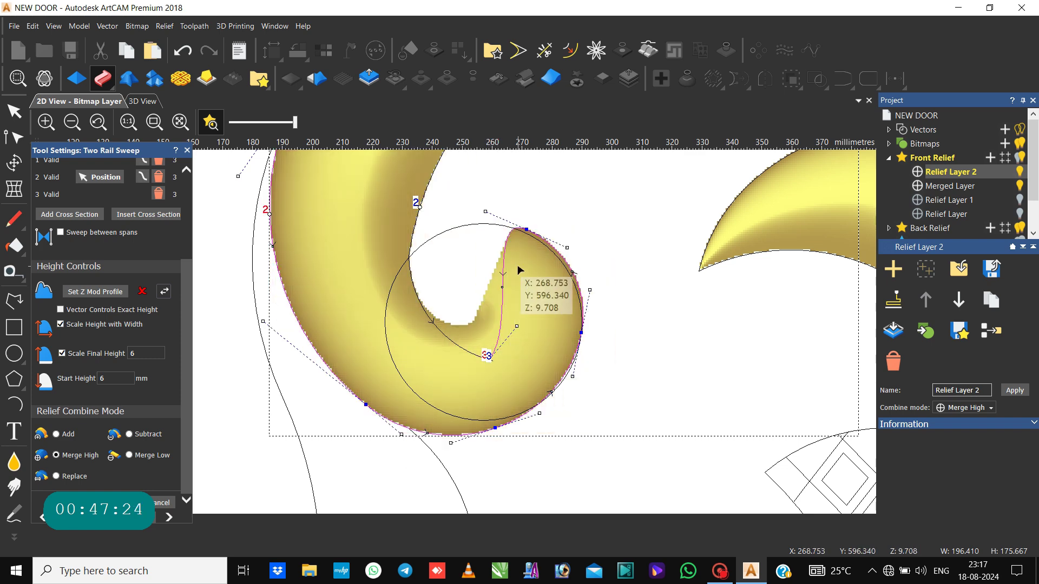
drag(525, 231, 532, 321)
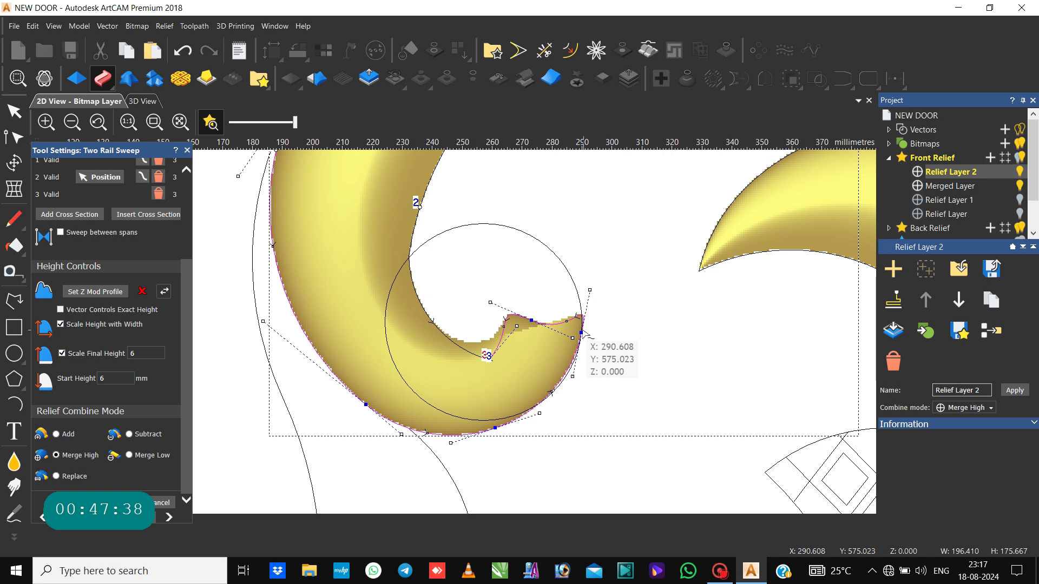
drag(581, 331, 521, 379)
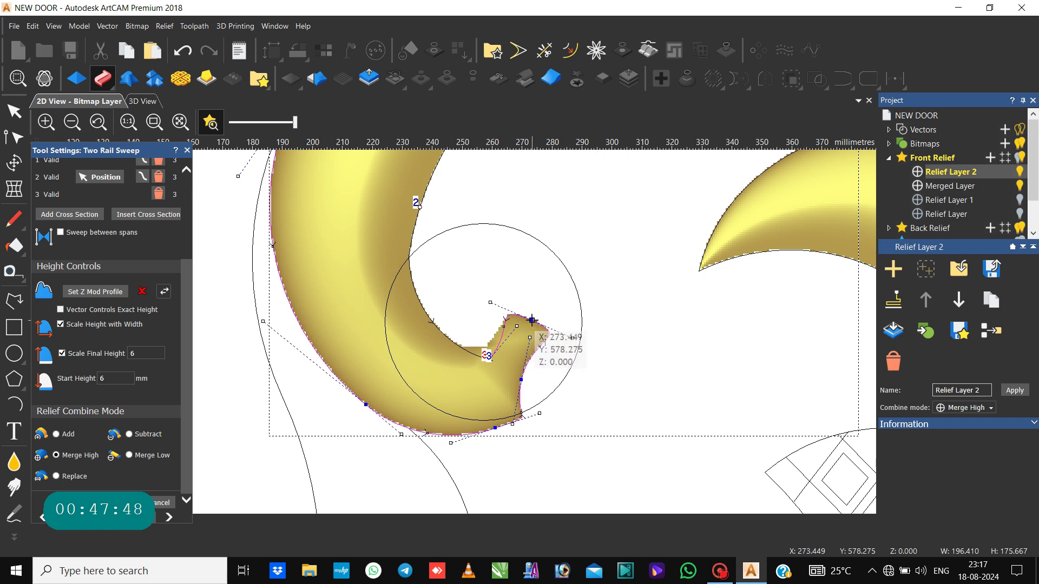
Step: Undo the last node edits on the outer rail and pull its scroll-end node inward so the end runs almost straight to the inner rail's end
key(ctrl+z)
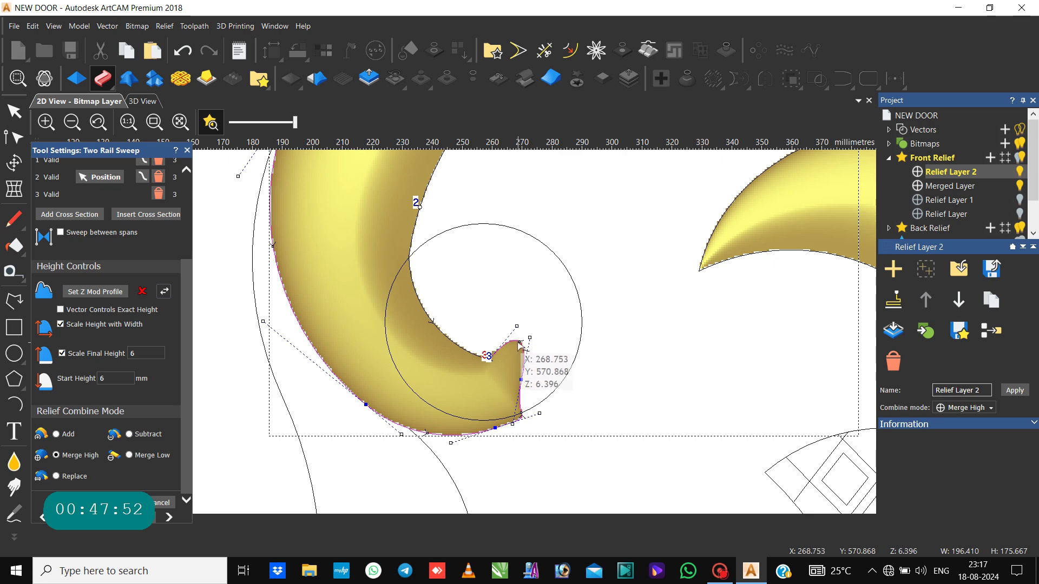
key(ctrl+z)
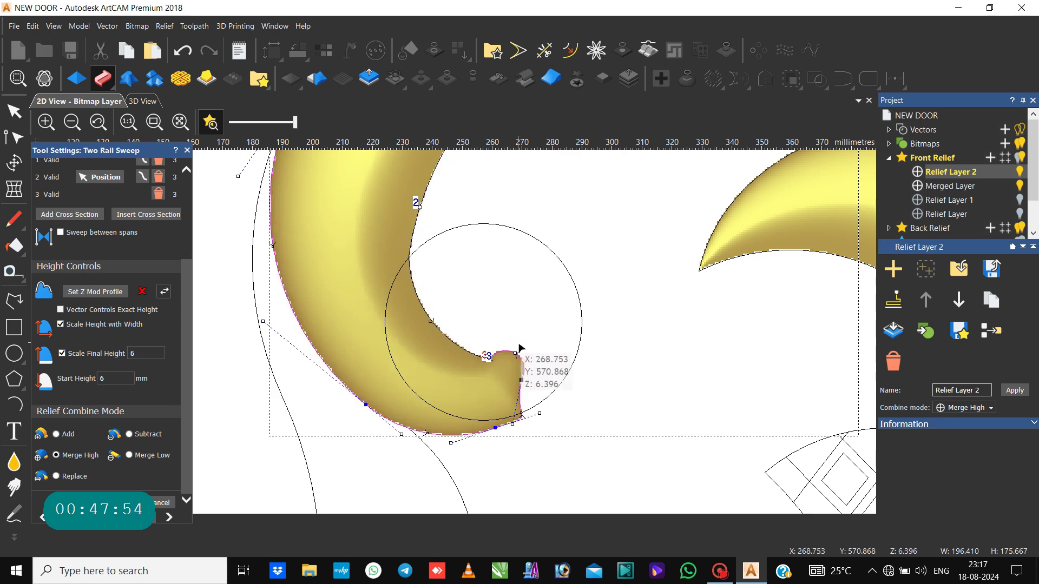
scroll(518, 349, up, 3)
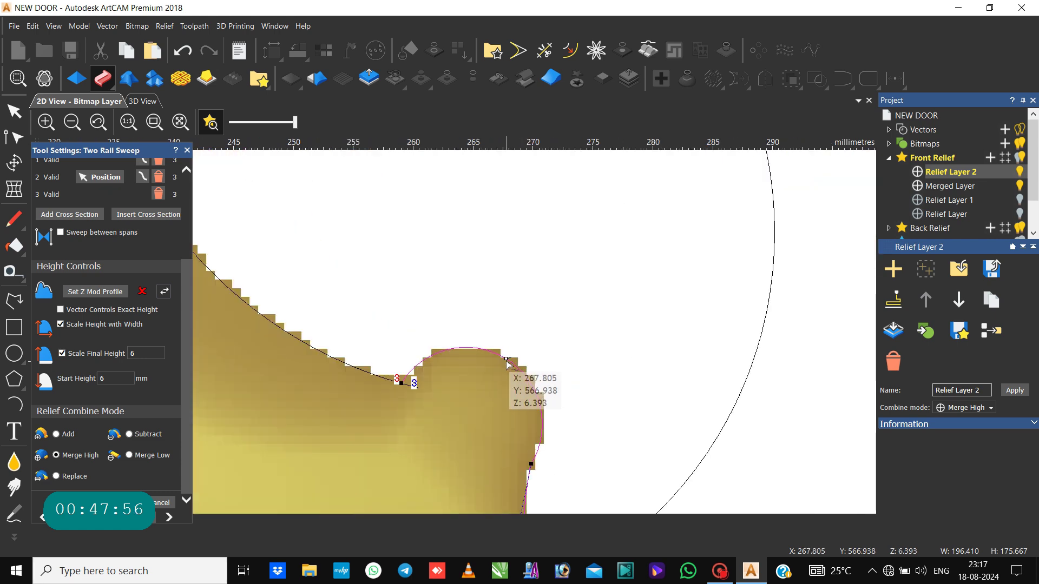
drag(507, 361, 472, 413)
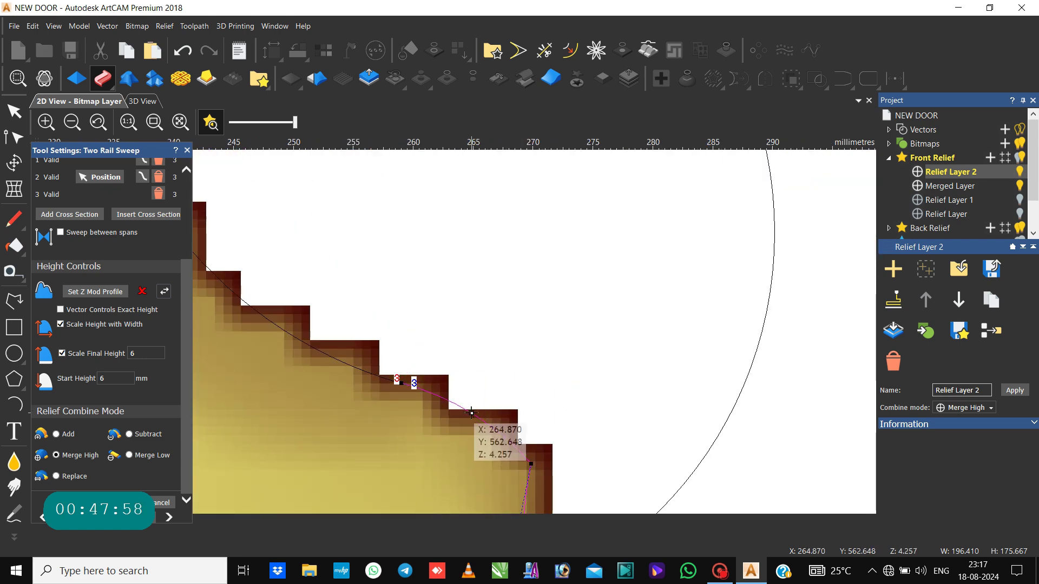
scroll(472, 413, down, 2)
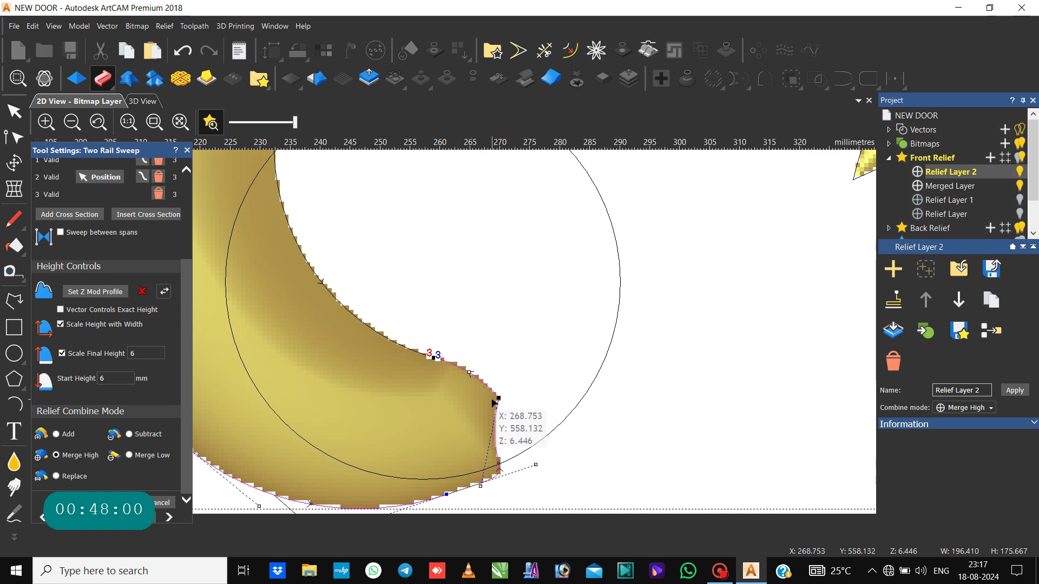
scroll(499, 398, down, 2)
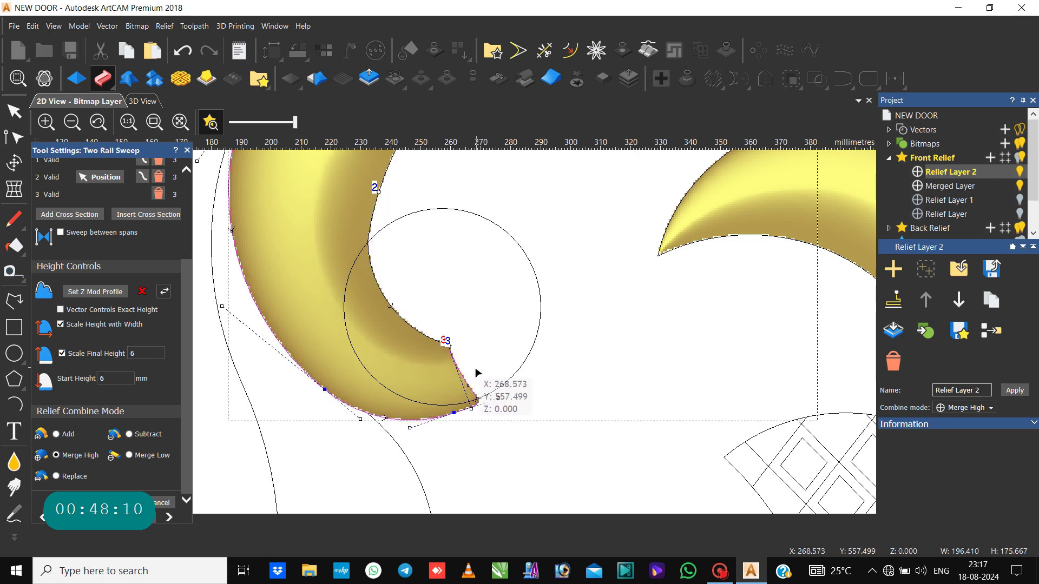
scroll(459, 371, up, 2)
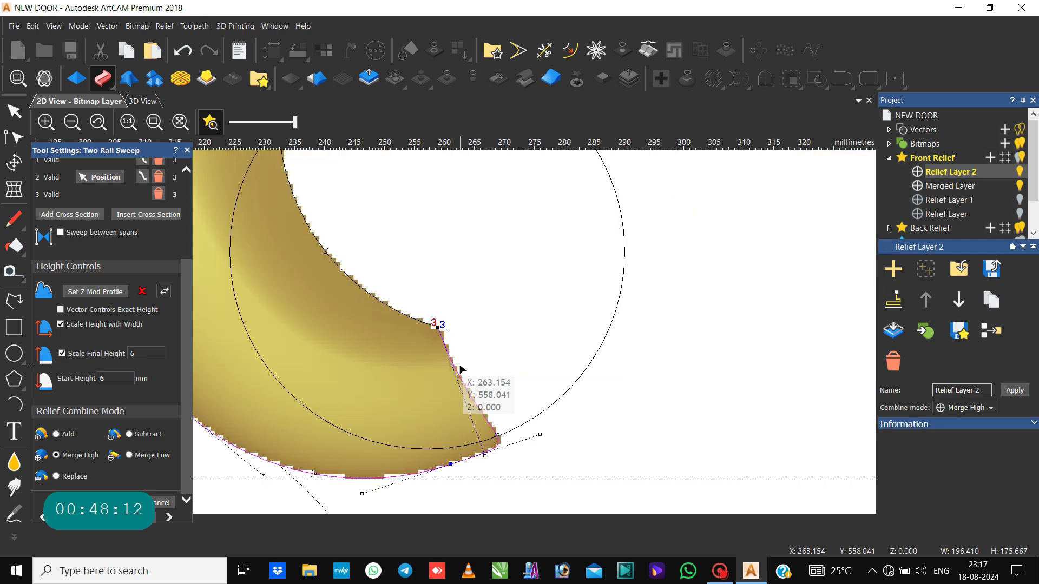
scroll(485, 361, down, 4)
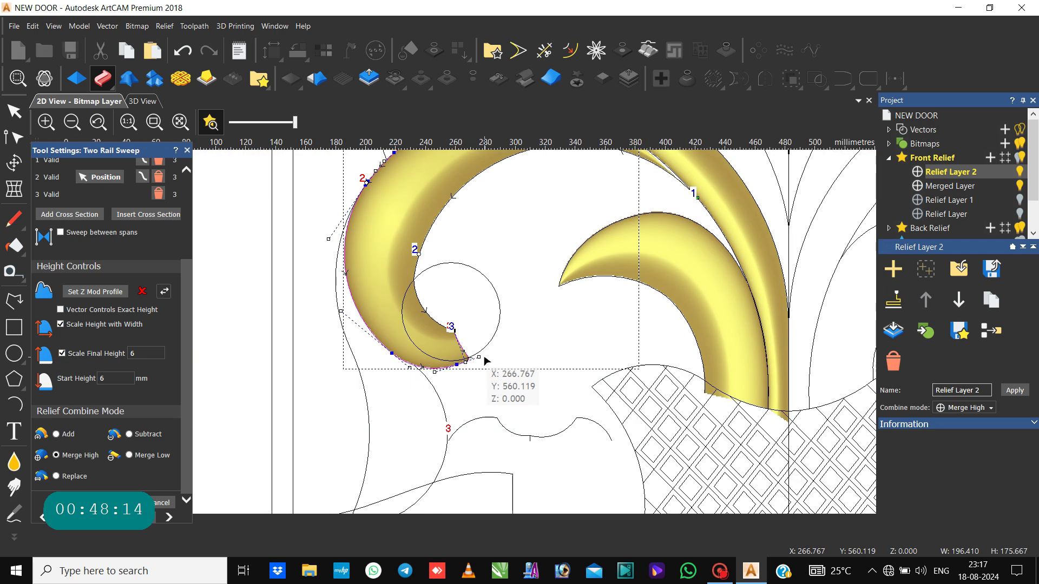
Step: Move cross section 2's position up along the inner rail to about X 245, Y 637
click(417, 260)
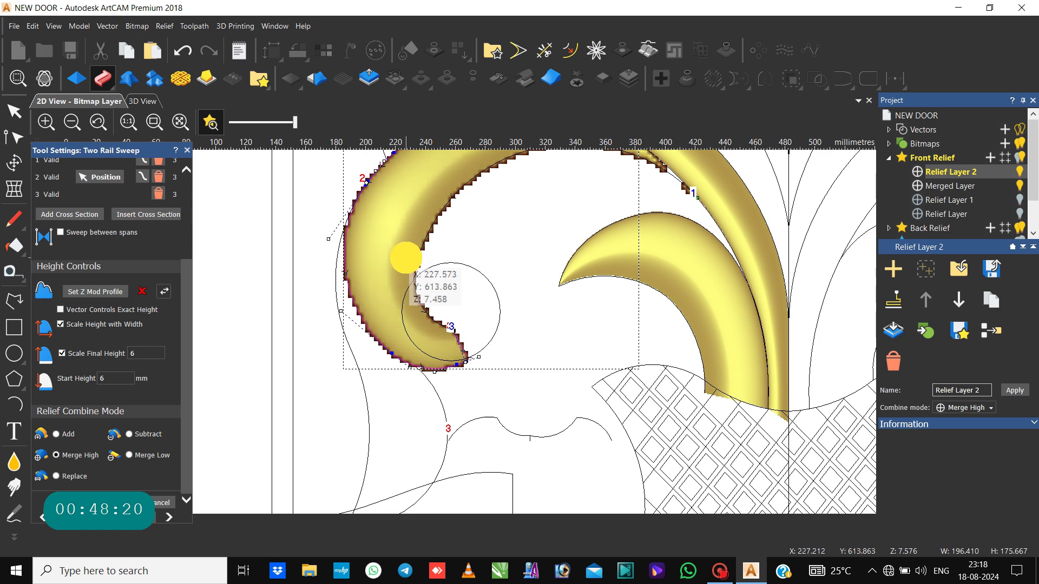
drag(428, 225, 431, 223)
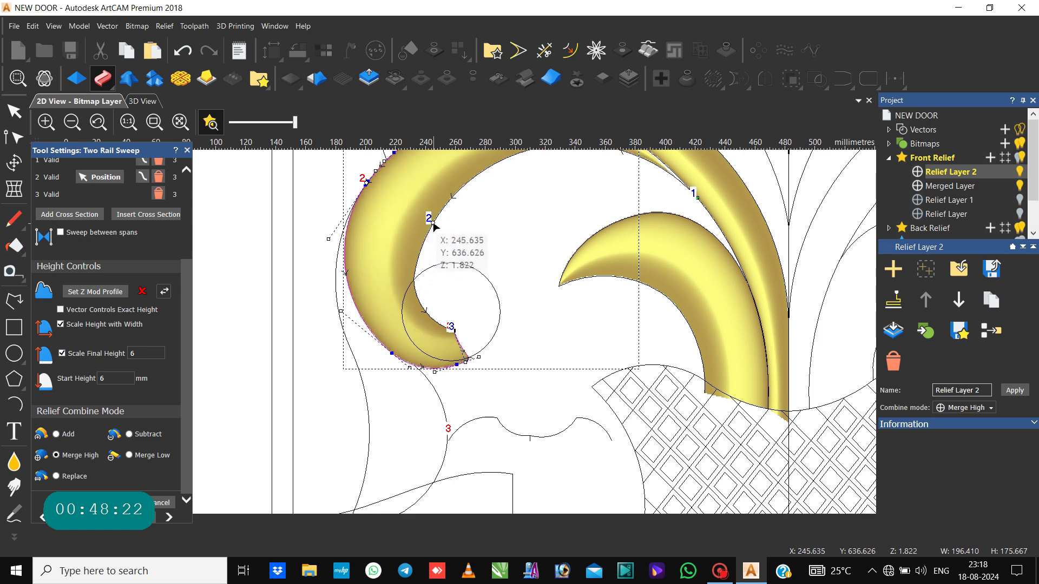
scroll(463, 228, down, 2)
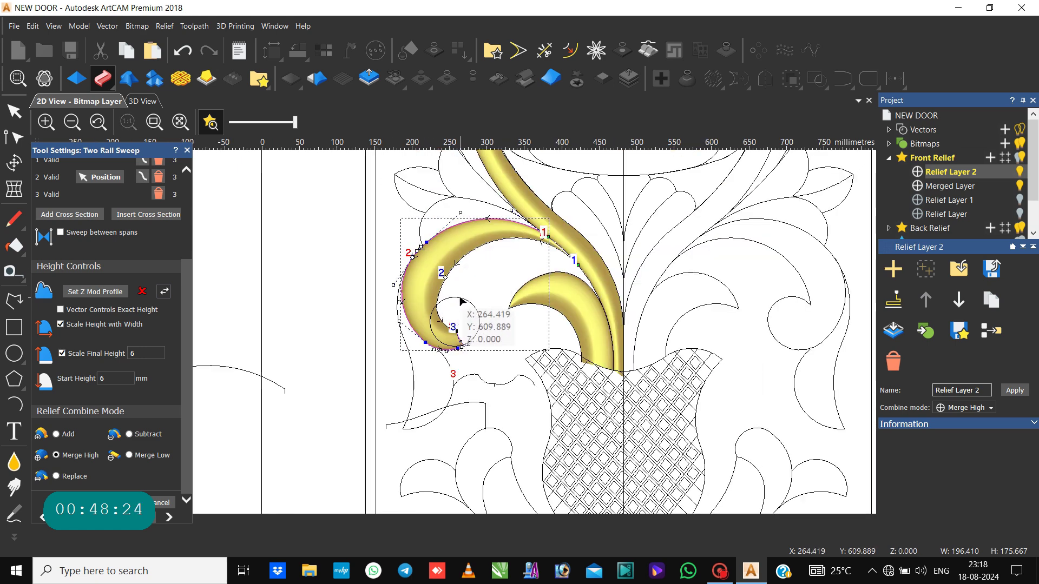
scroll(550, 279, up, 2)
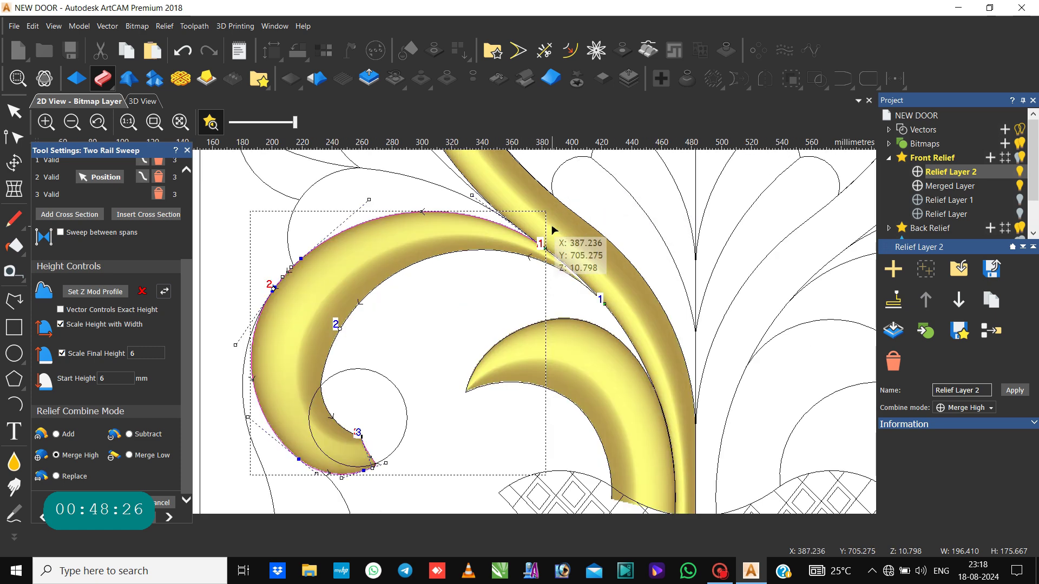
Step: Select the outer rail and move its start node slightly into the stem, to about X 384, Y 693
scroll(549, 279, up, 2)
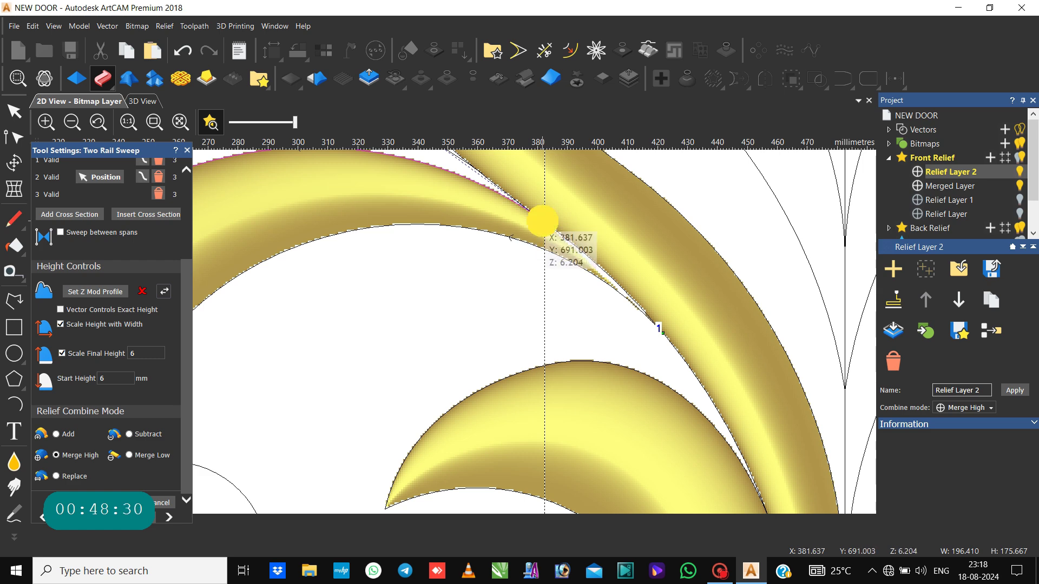
click(542, 221)
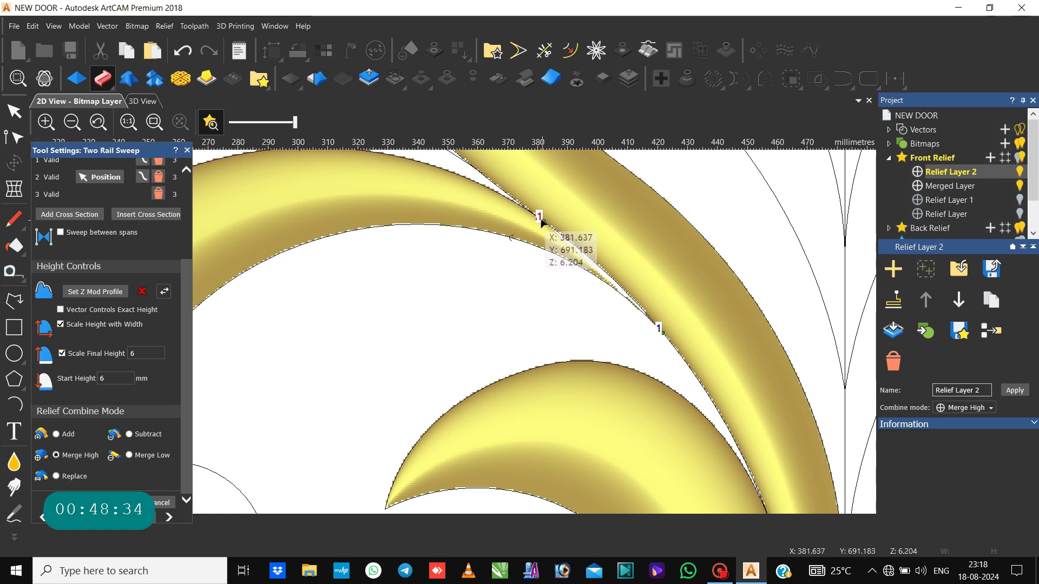
click(466, 176)
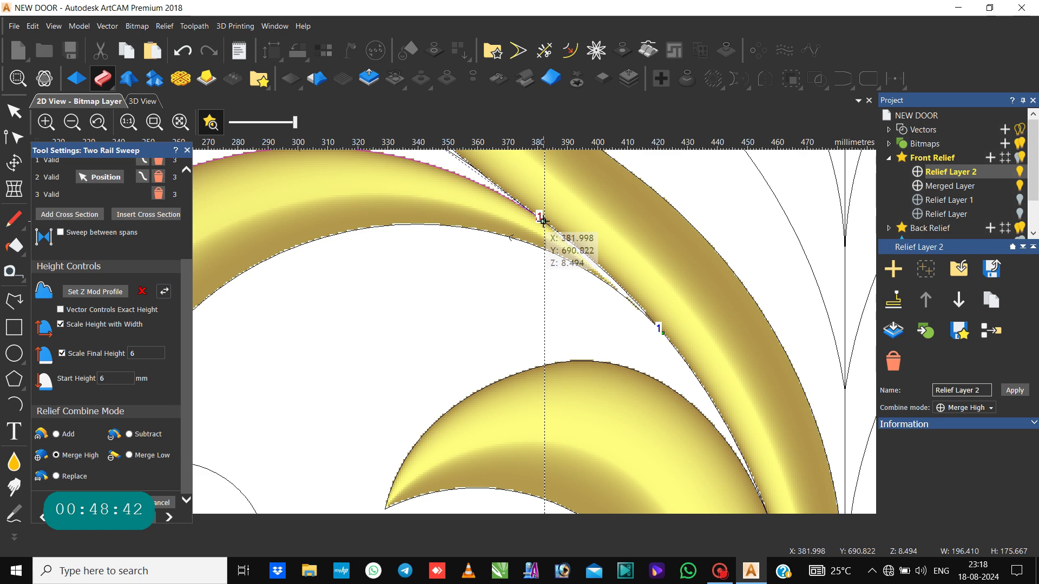
click(544, 221)
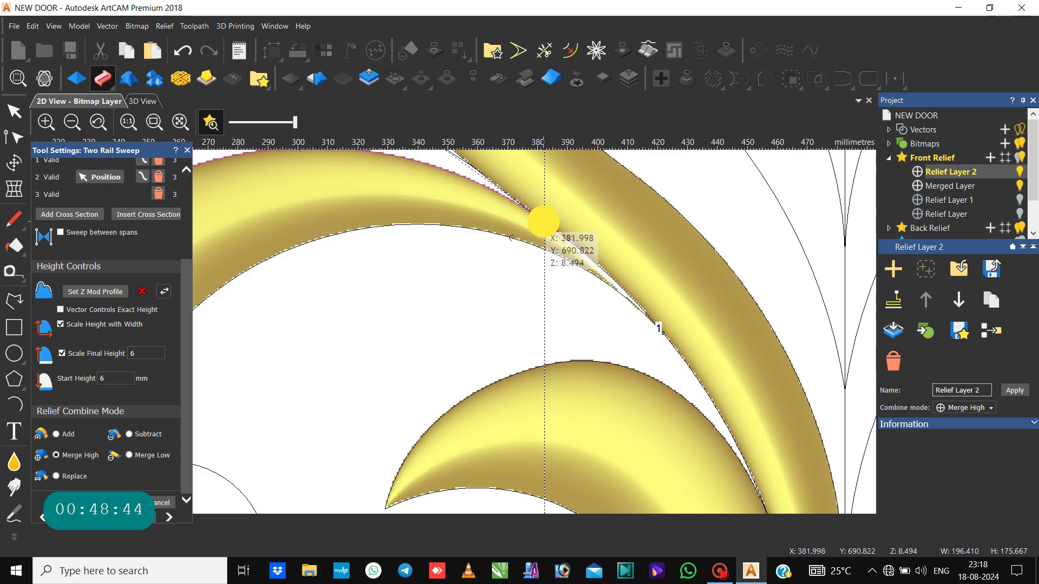
drag(544, 221, 551, 214)
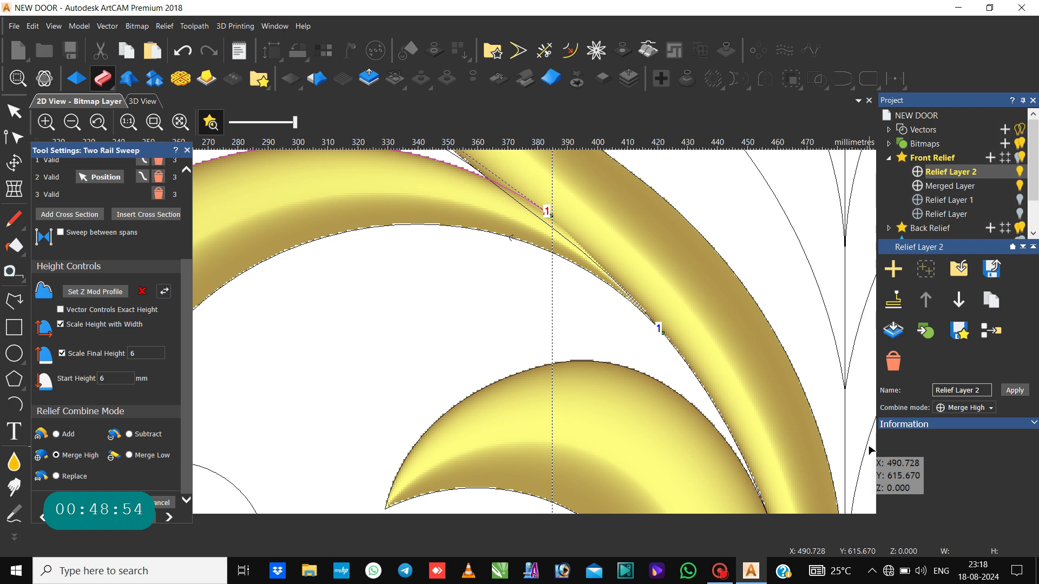
Step: Move the inner rail's start node into the stem at about X 425, Y 654, and its end node to the scroll tip at about X 269, Y 547
click(587, 275)
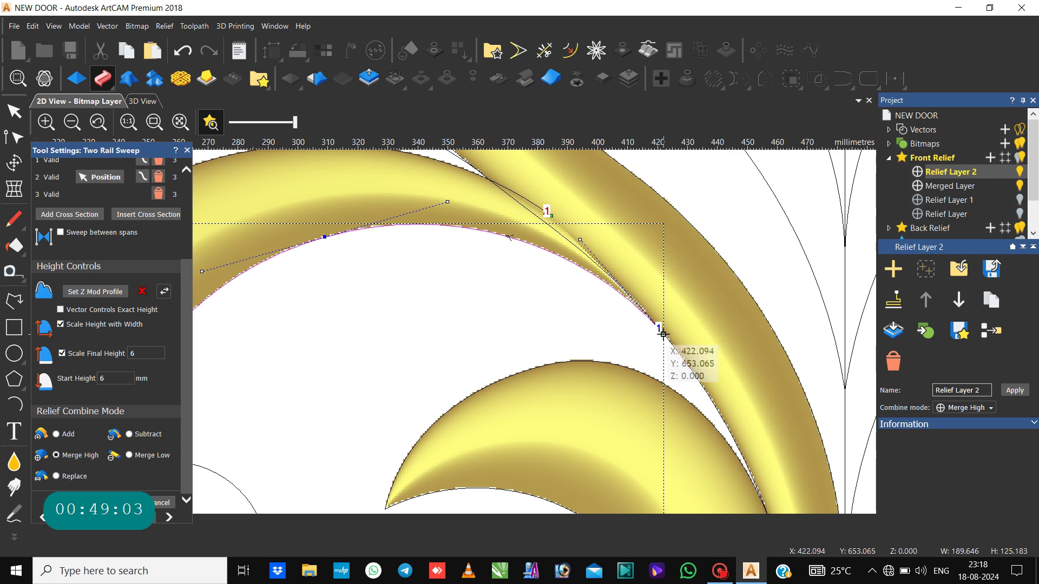
drag(664, 331, 673, 329)
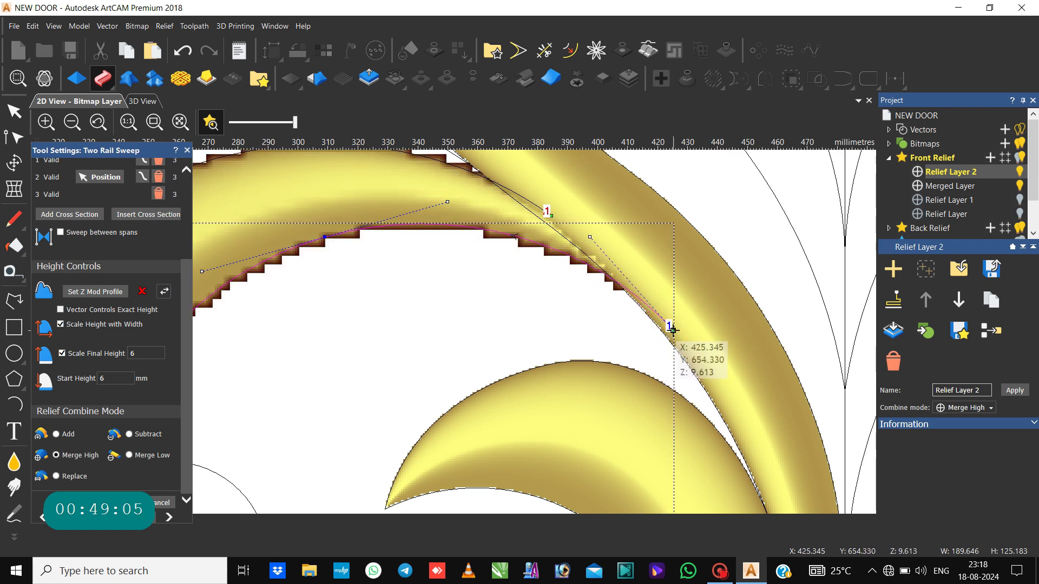
scroll(555, 283, down, 4)
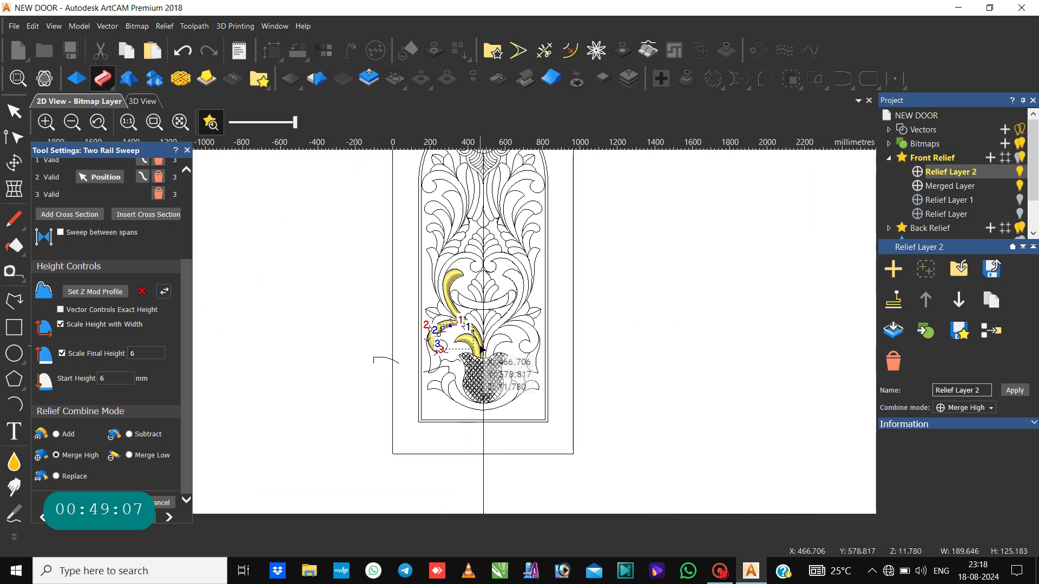
scroll(445, 329, up, 3)
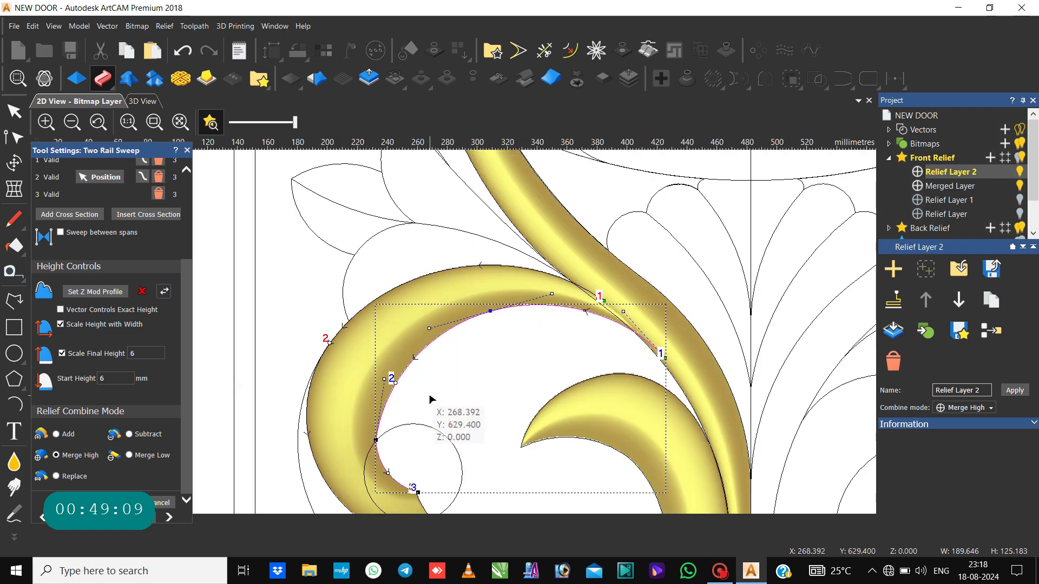
scroll(424, 438, up, 3)
scroll(425, 441, down, 3)
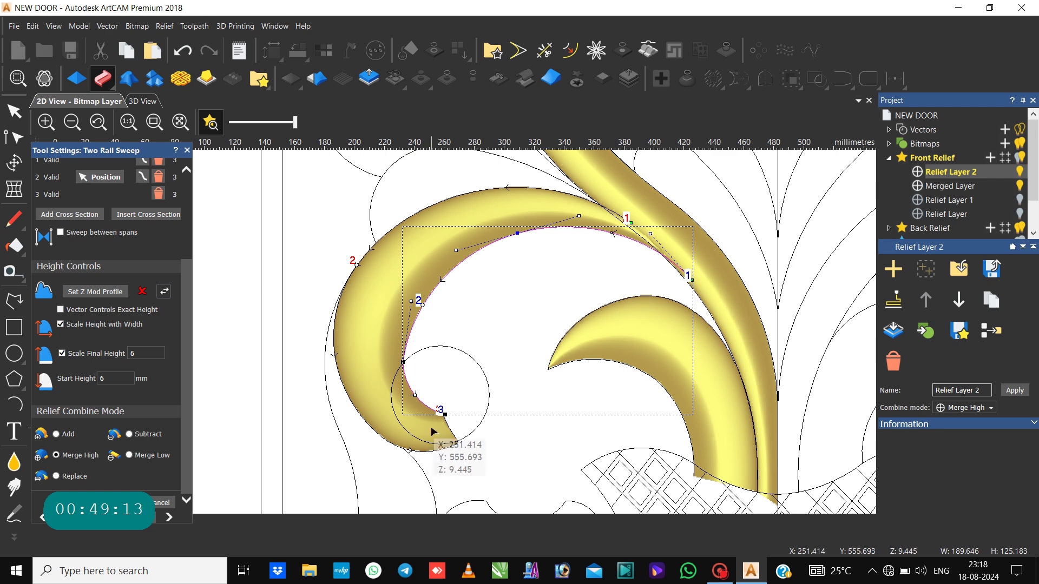
scroll(443, 418, up, 2)
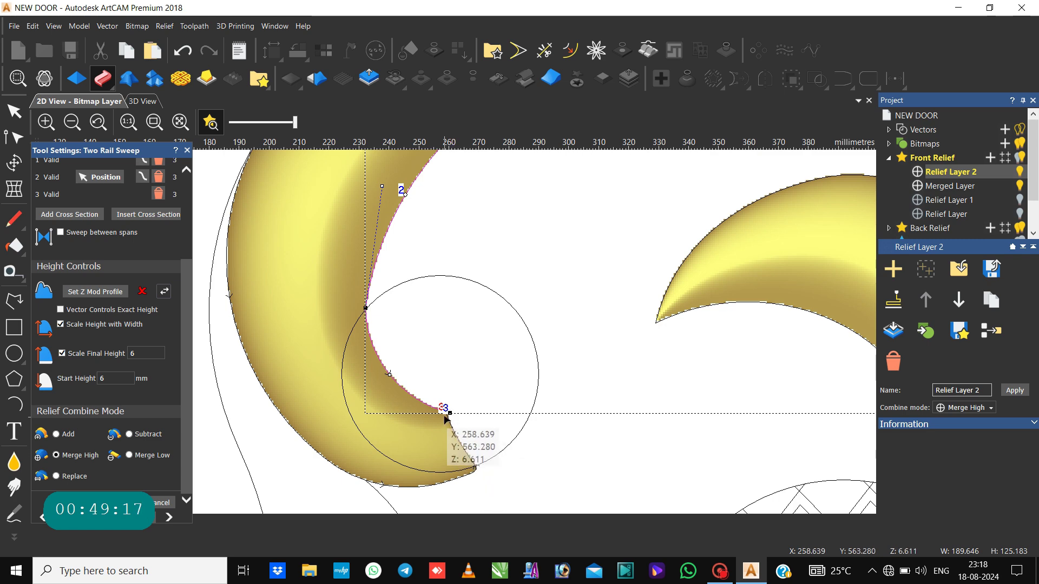
drag(449, 414, 476, 468)
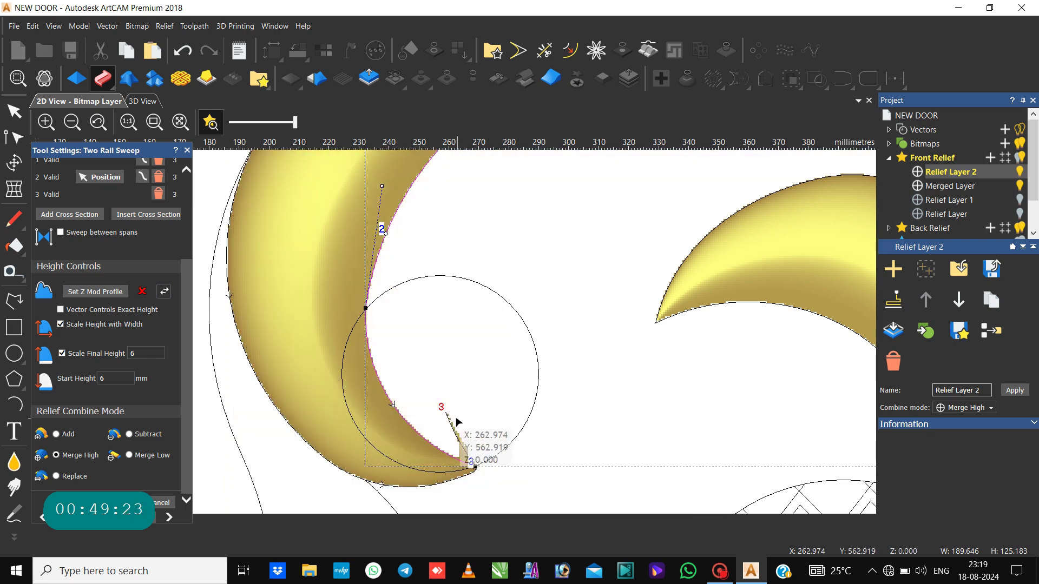
Step: Select the outer rail at the scroll end, and close the Two Rail Sweep and the Shape Editor without creating a relief
click(448, 417)
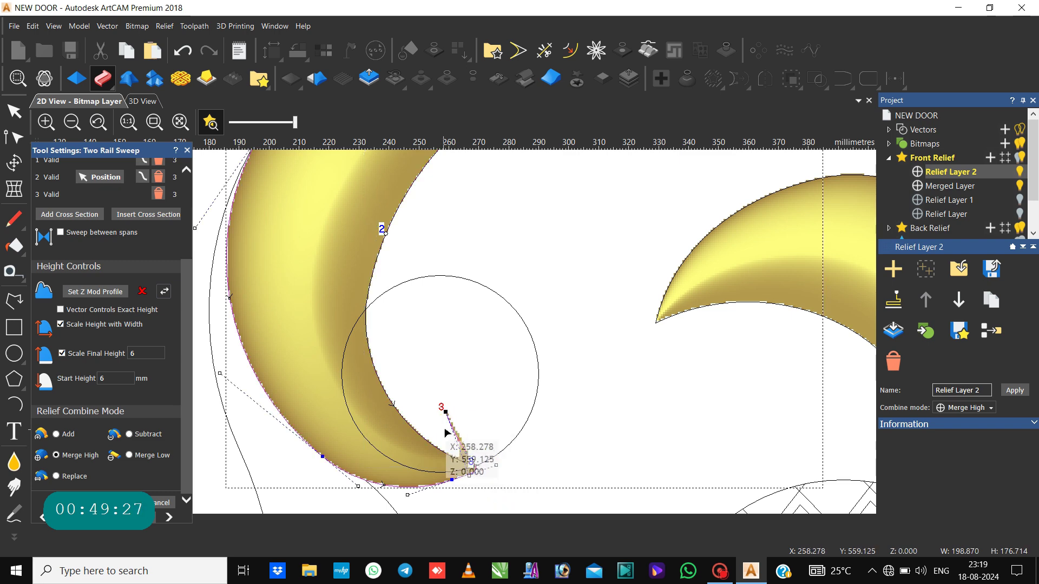
scroll(460, 428, up, 3)
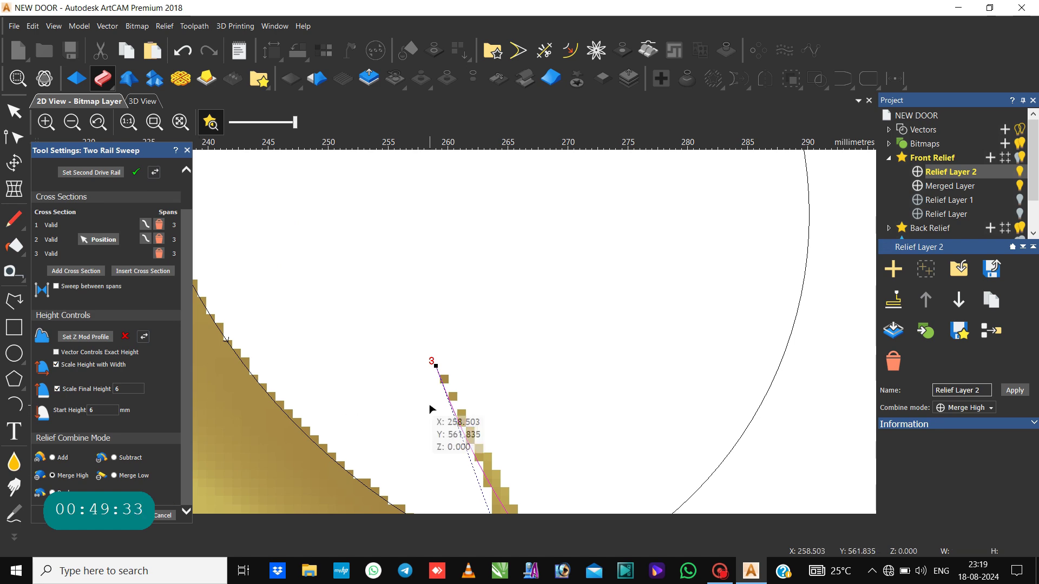
scroll(433, 414, down, 3)
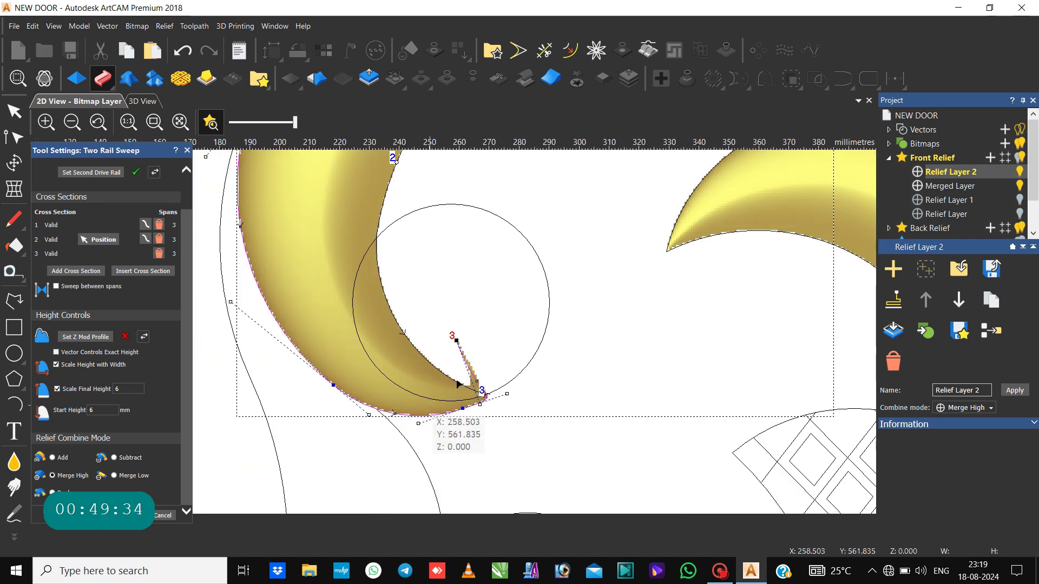
click(480, 403)
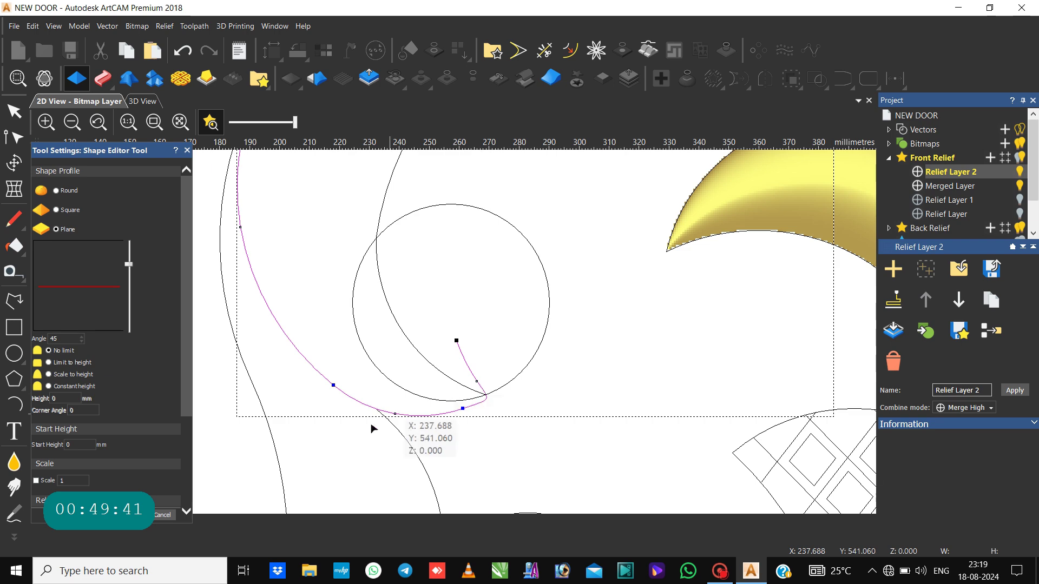
click(154, 512)
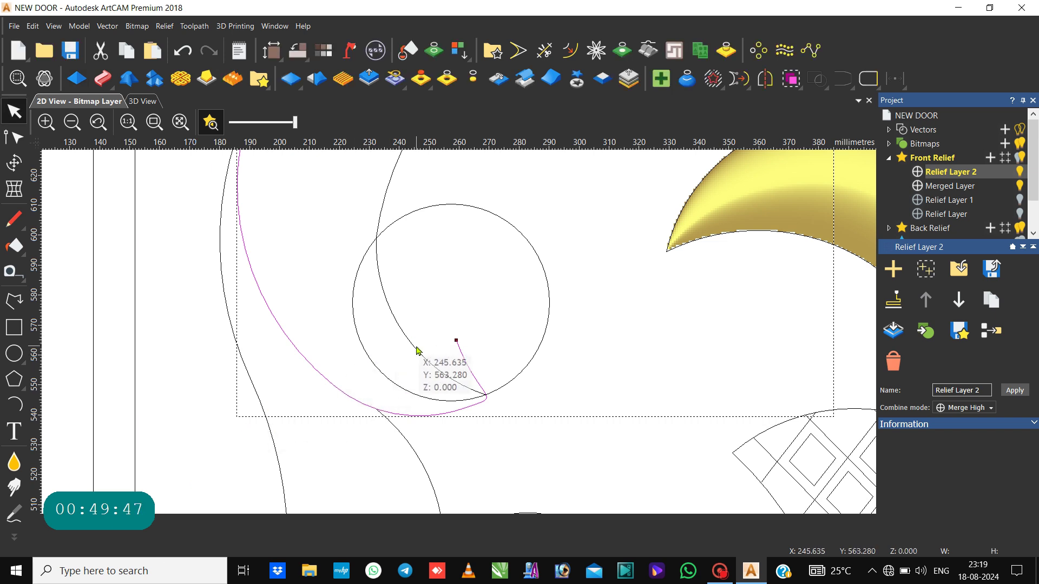
Step: In node editing, remove the outer rail's hooked end section, move the remaining end node onto the inner rail's end, and deselect the rail
key(n)
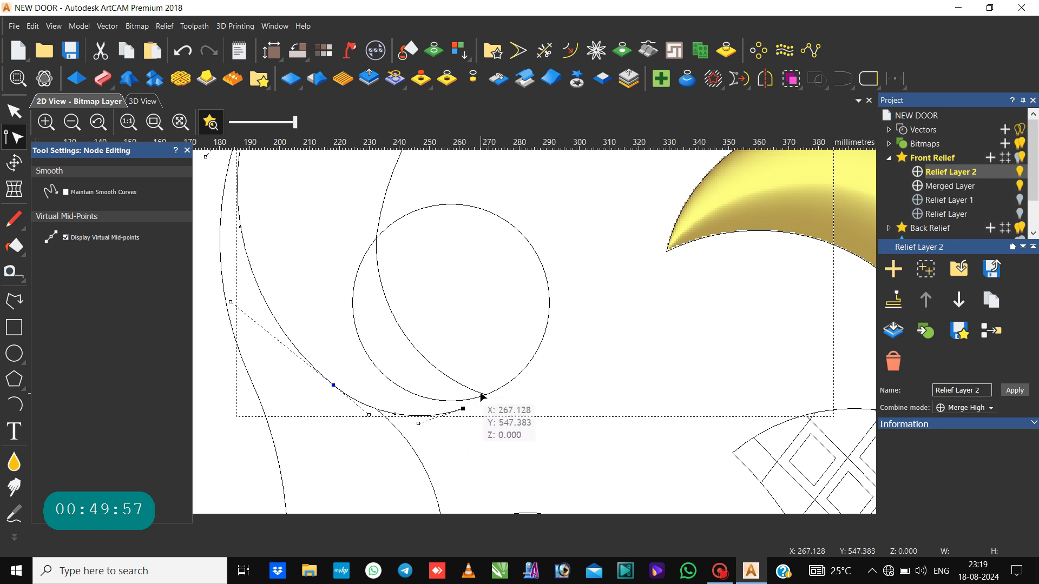
click(481, 395)
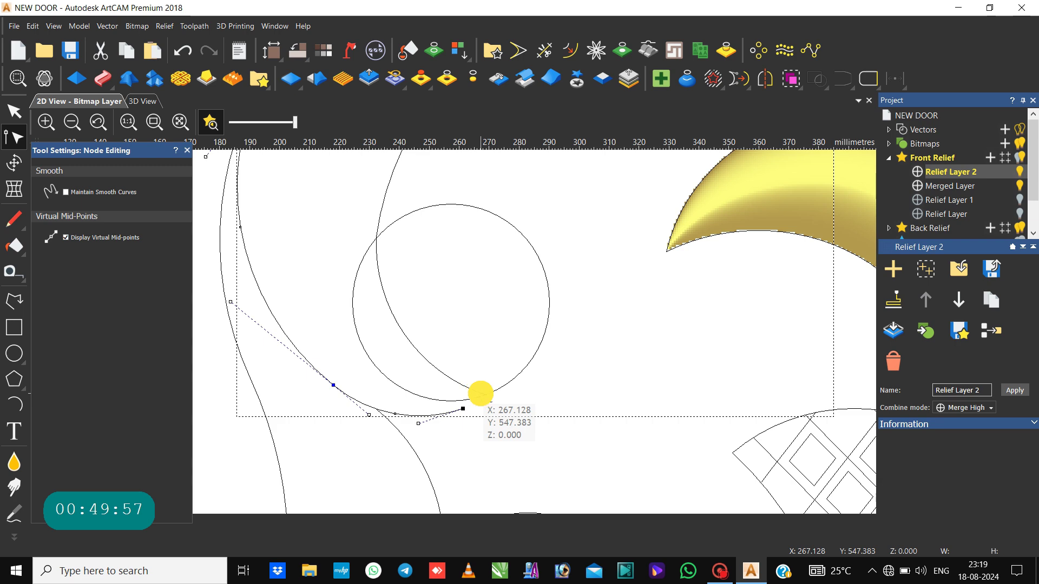
click(462, 413)
click(462, 410)
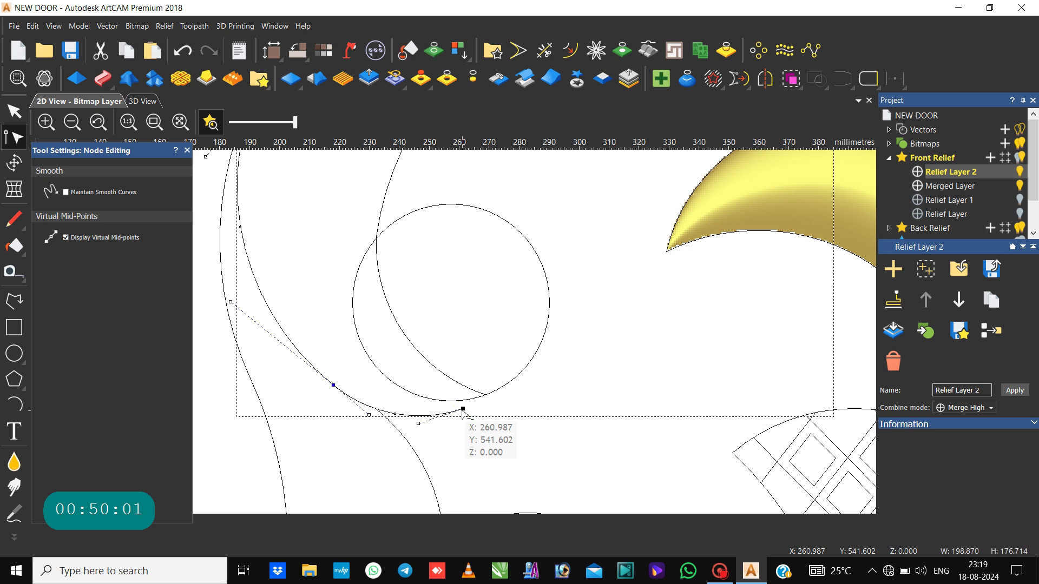
mouse_move(464, 409)
mouse_down()
mouse_move(487, 396)
mouse_move(391, 417)
mouse_up()
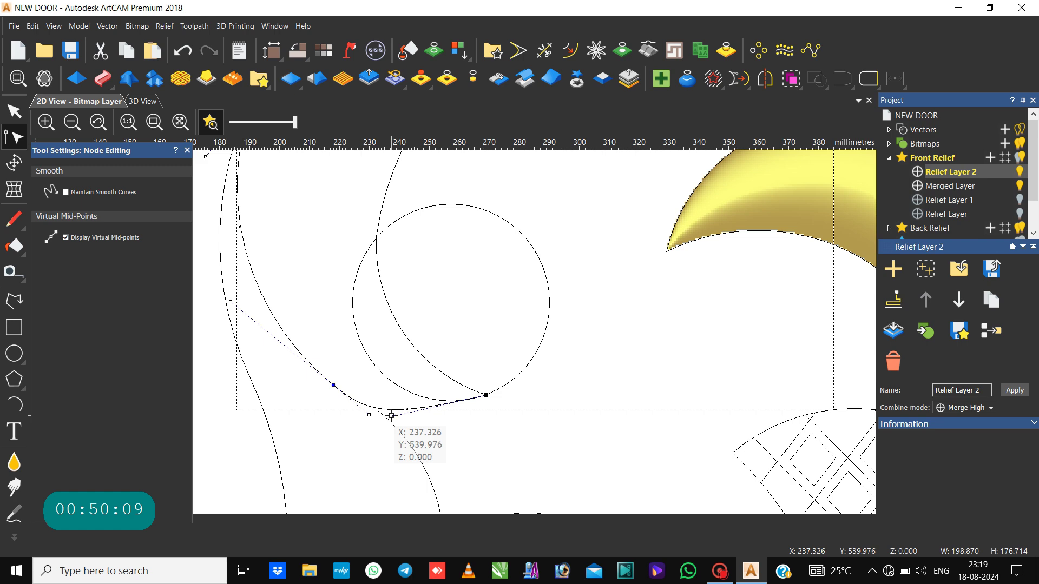
key(F4)
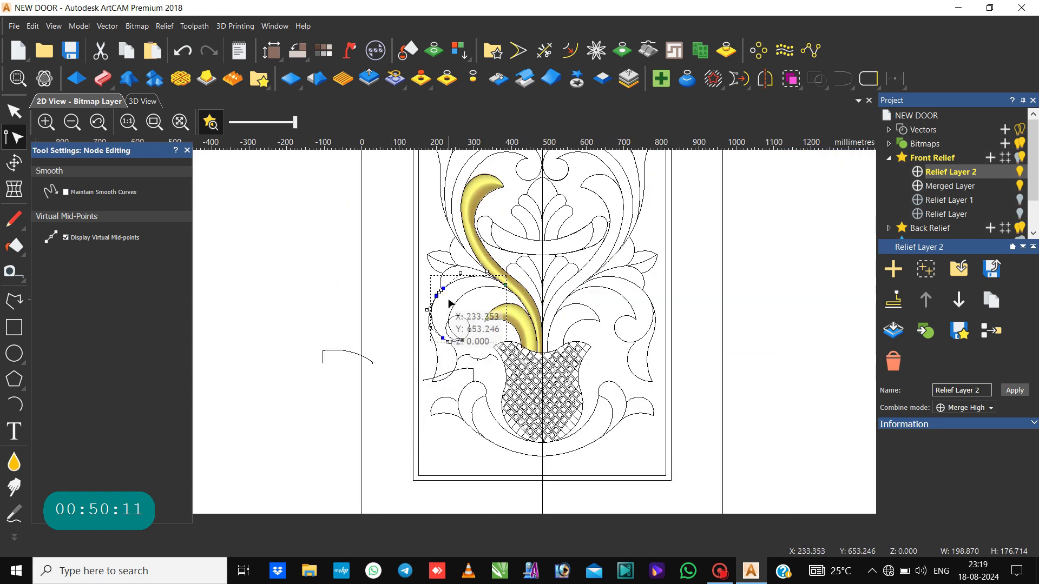
click(449, 299)
key(Escape)
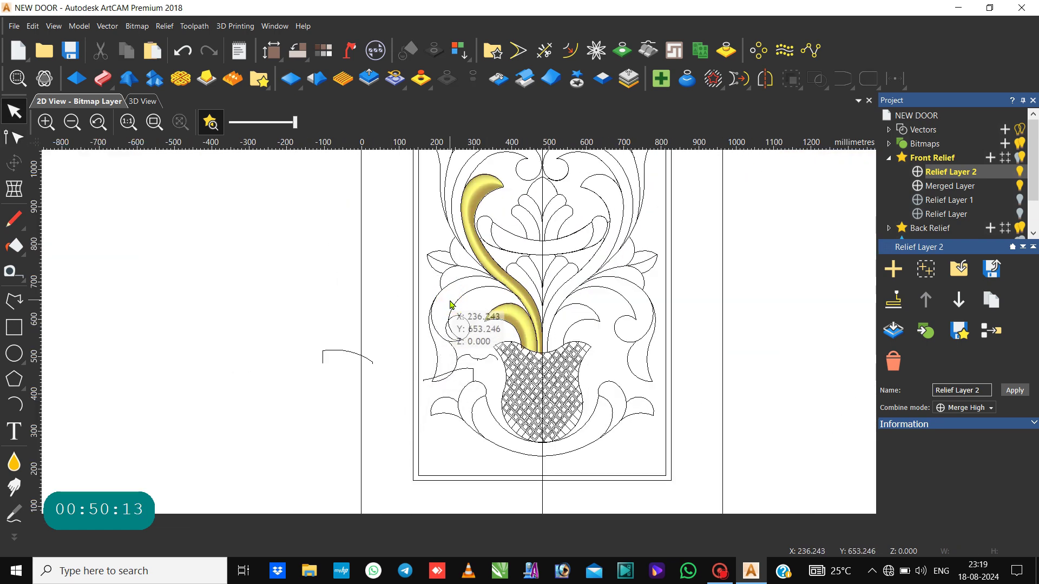
Step: Set up a Merge High Two Rail Sweep on the scroll leaf's inner and outer rails, using the small profile curve beneath it as cross section
click(452, 311)
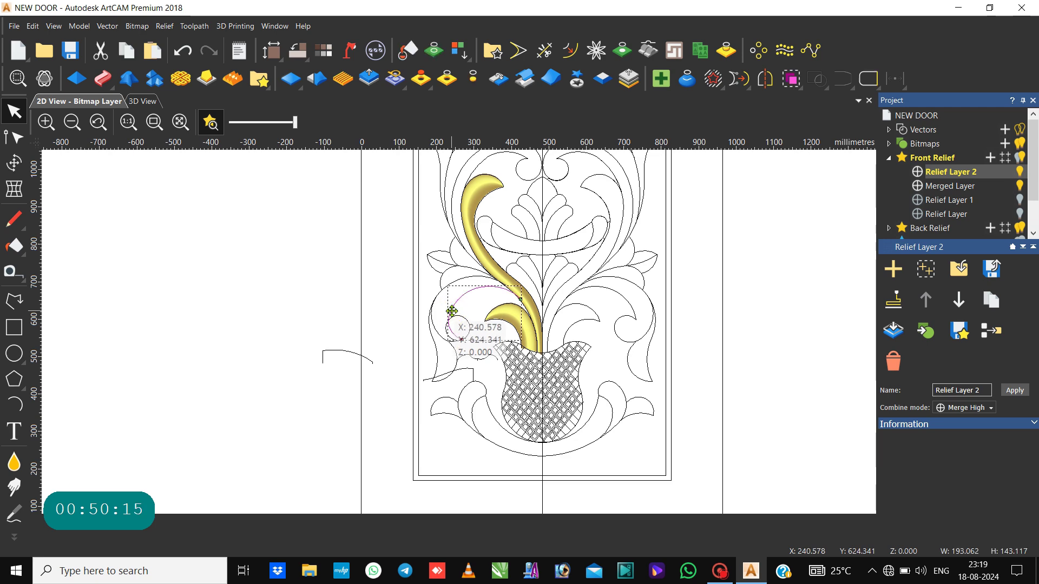
shift+click(461, 278)
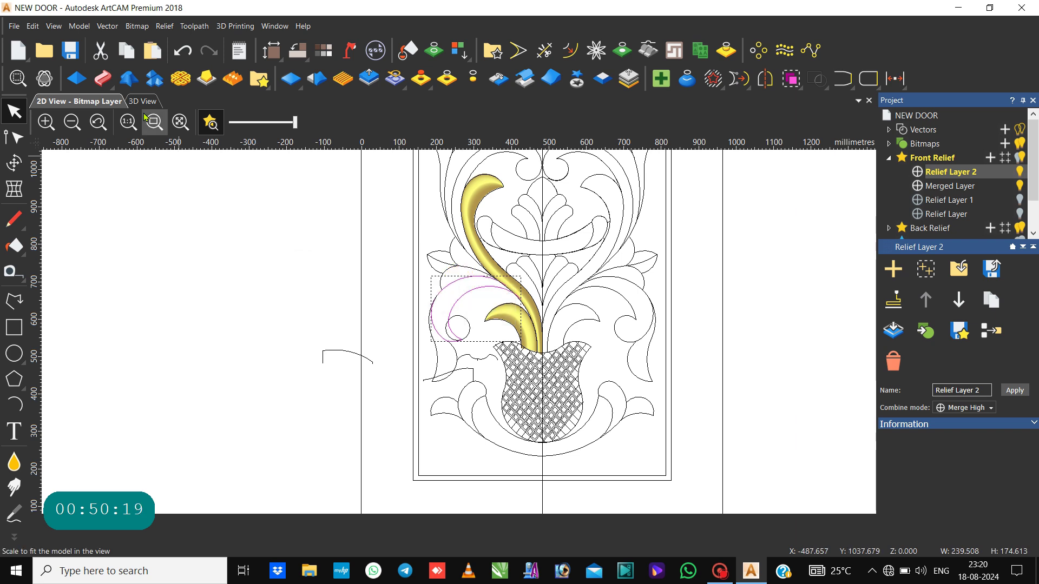
click(103, 77)
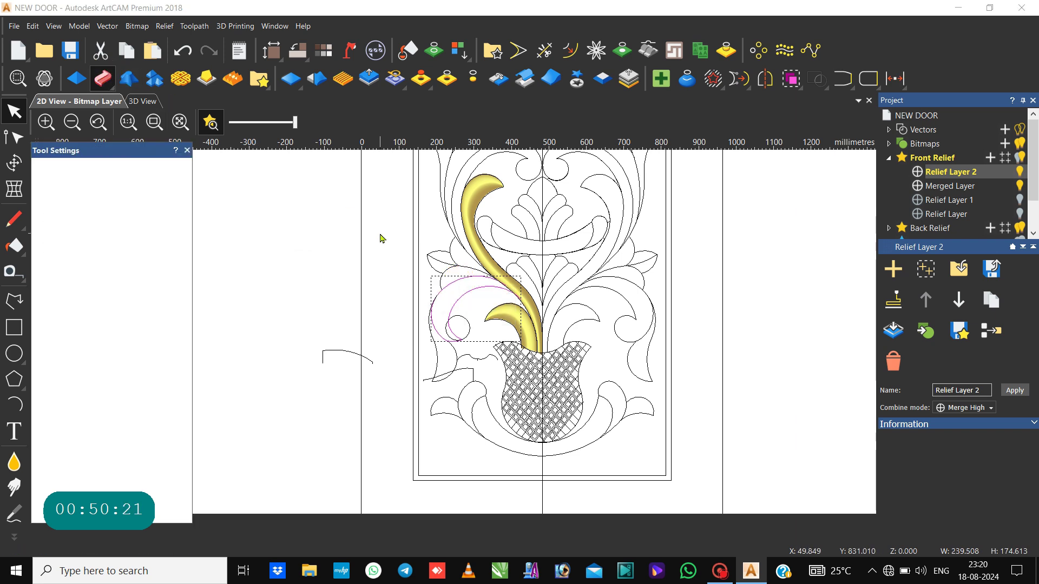
click(466, 356)
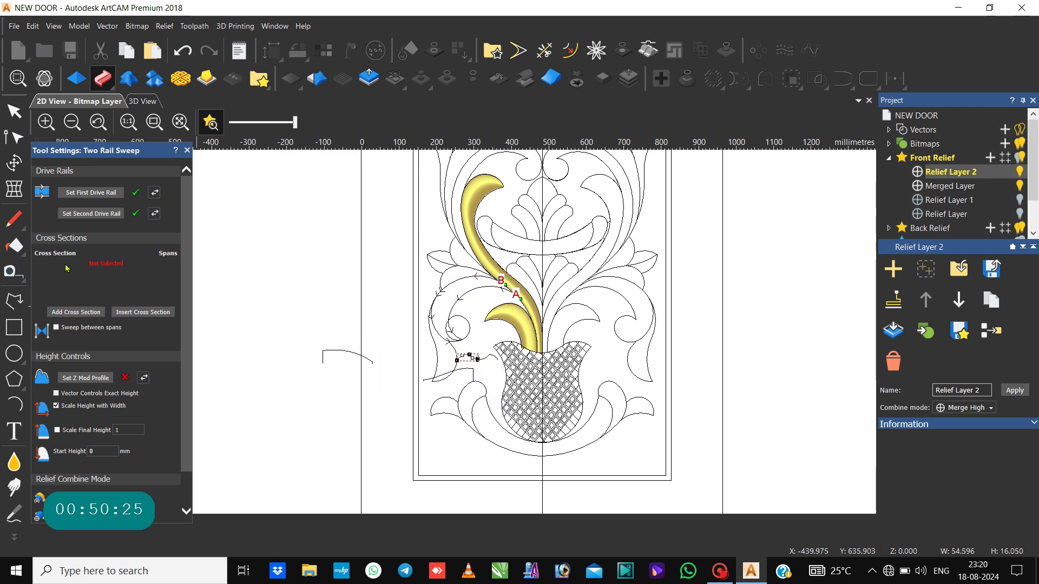
click(70, 309)
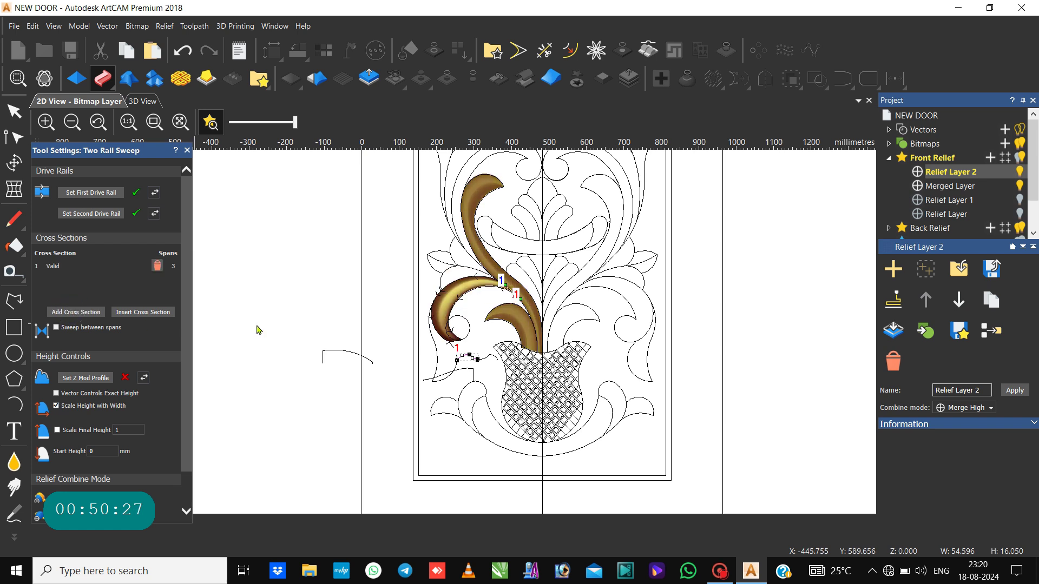
scroll(166, 392, down, 1)
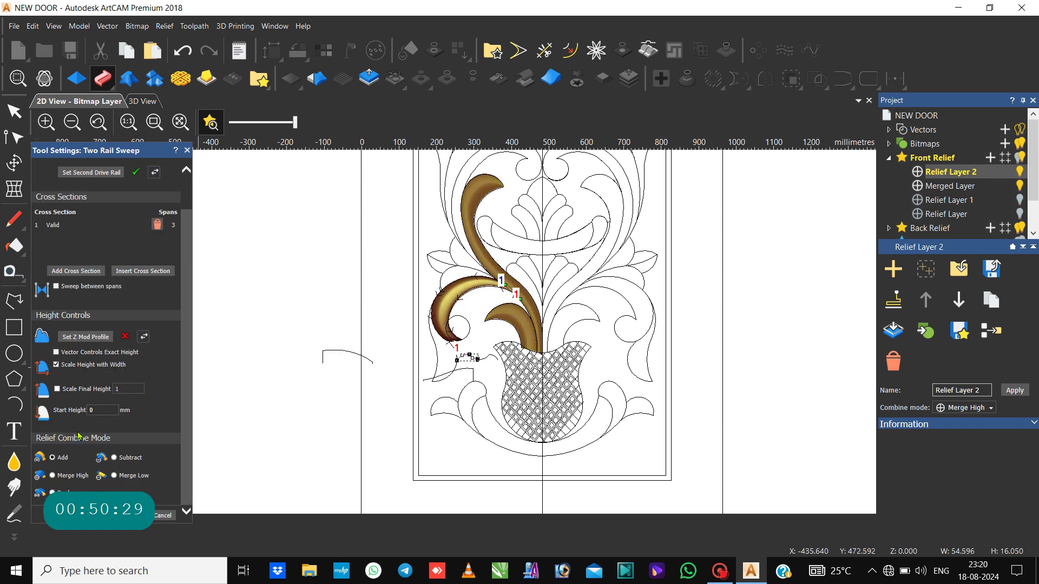
click(53, 475)
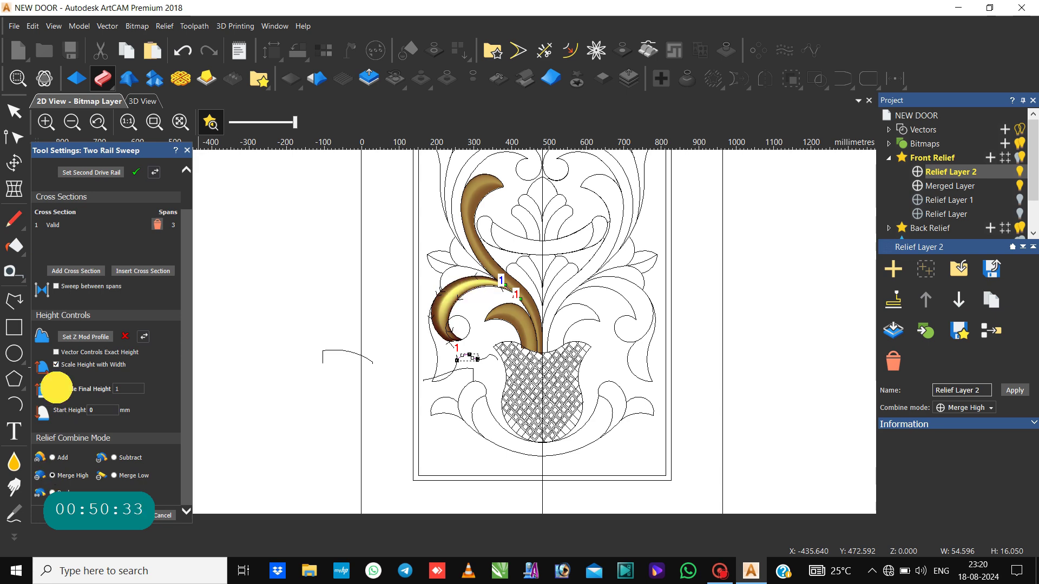
Step: Enable Scale Final Height at 6 and set the sweep's start height to 6 mm
click(57, 389)
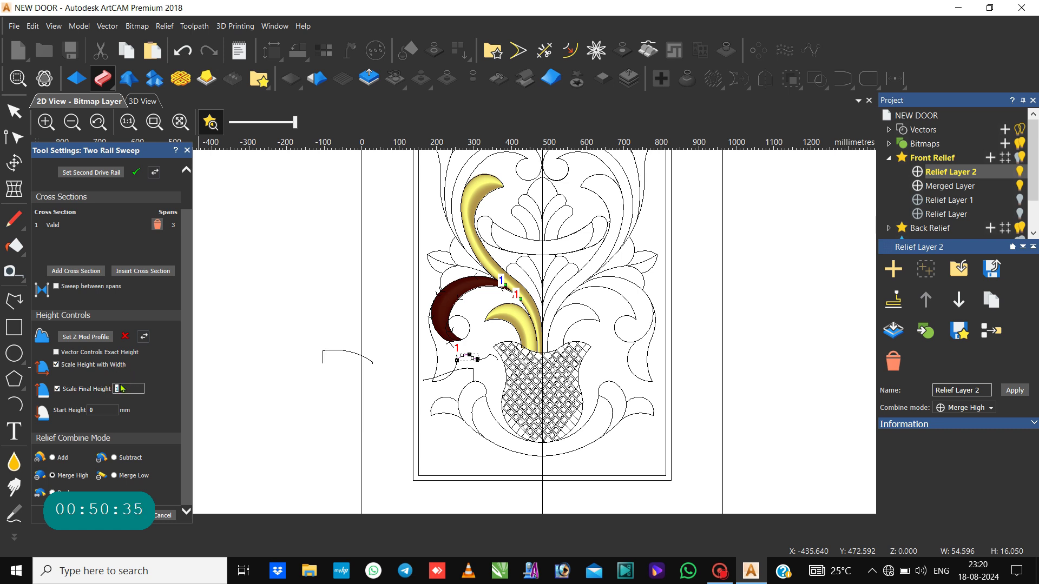
key(Return)
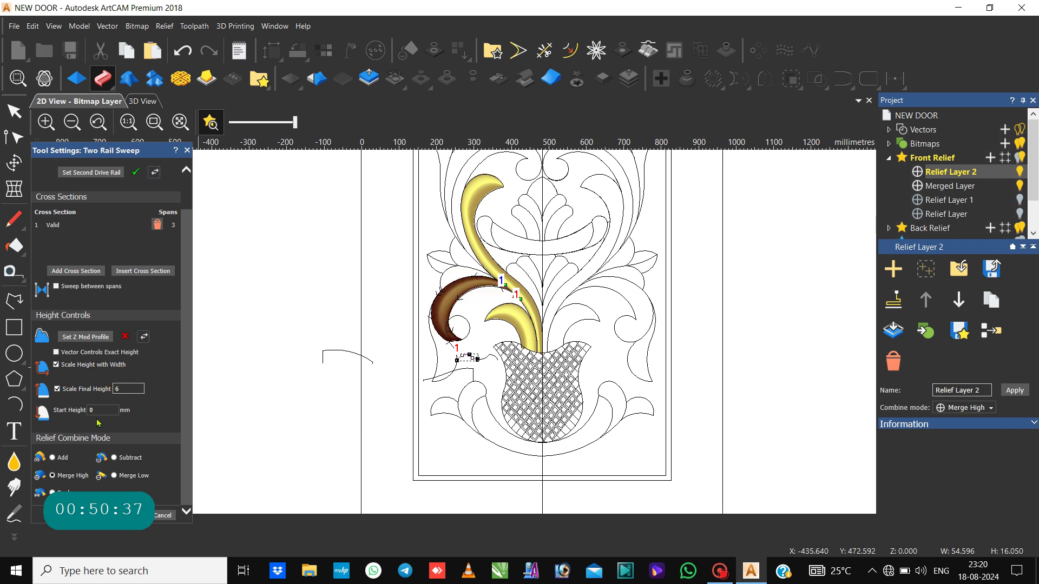
click(110, 409)
text(6)
key(Return)
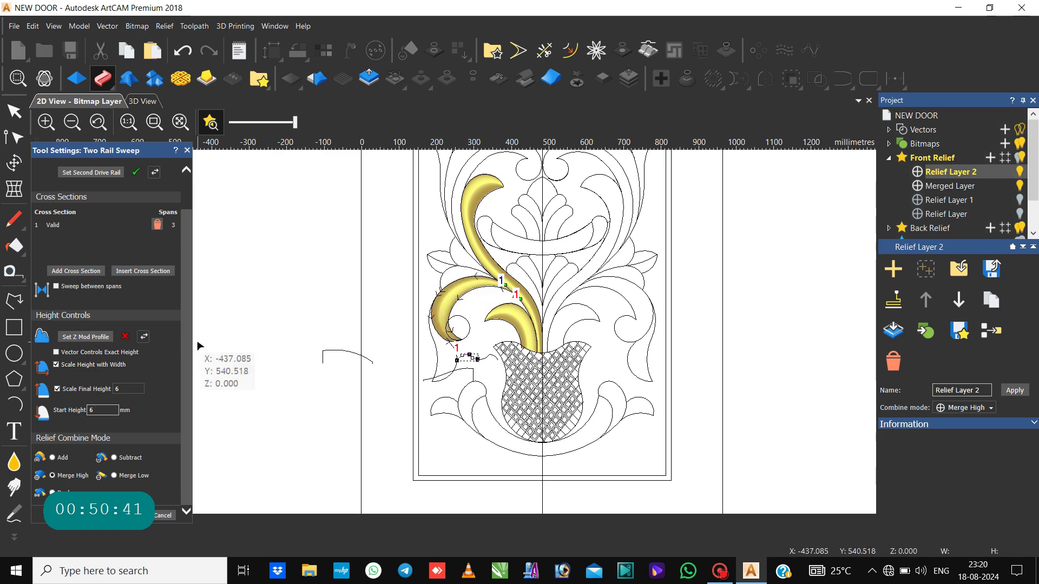
Step: Replace the sweep's cross section with the adjoining mirrored profile curve nearer the vase
scroll(497, 292, up, 3)
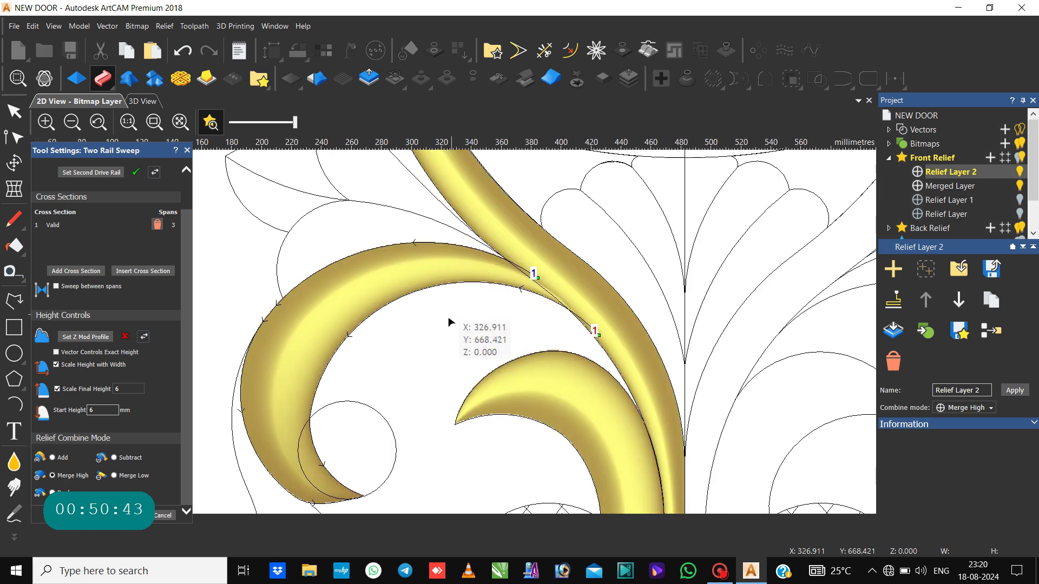
scroll(451, 359, down, 3)
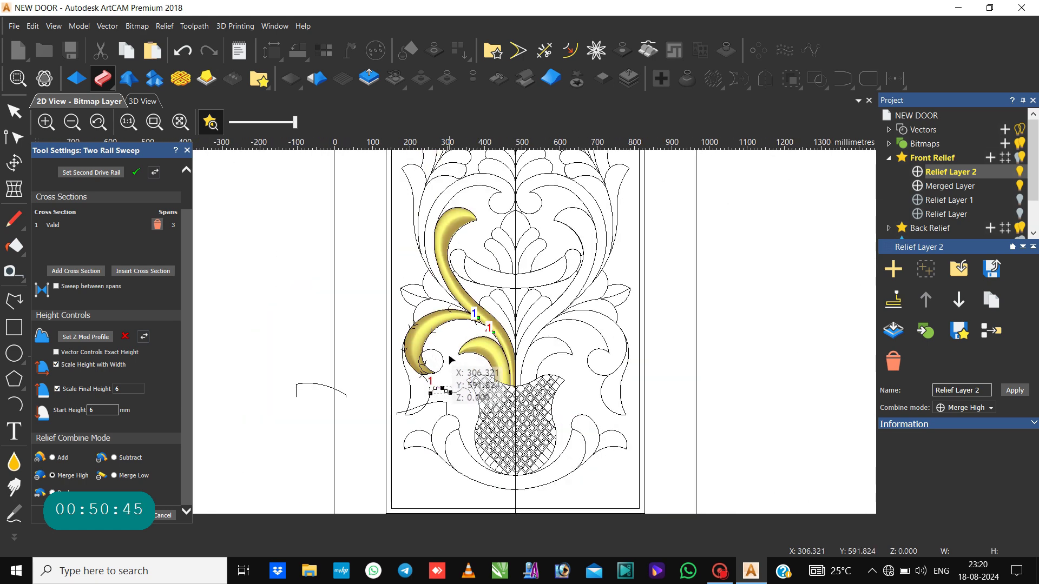
scroll(446, 389, up, 3)
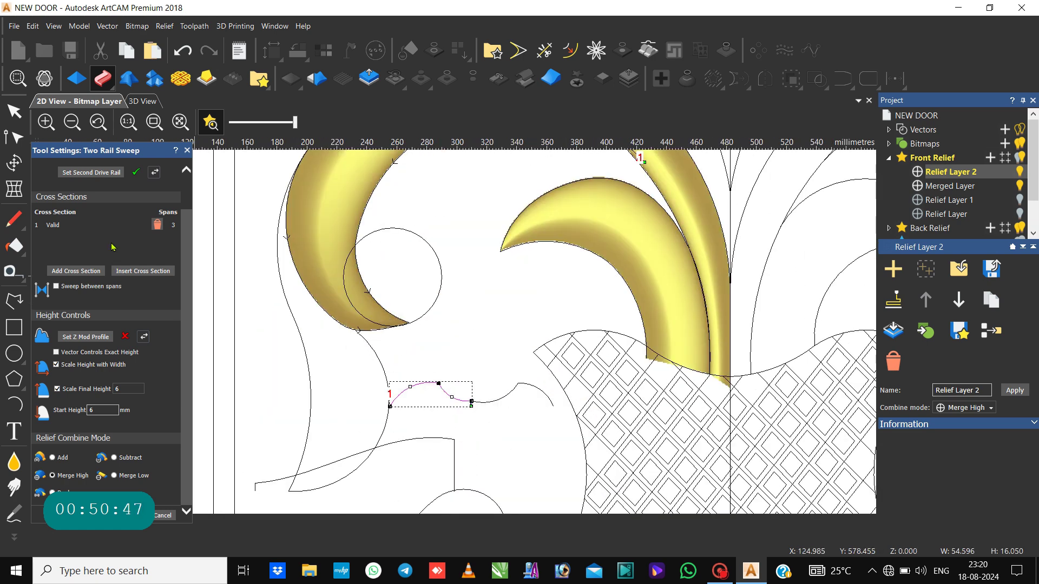
click(158, 224)
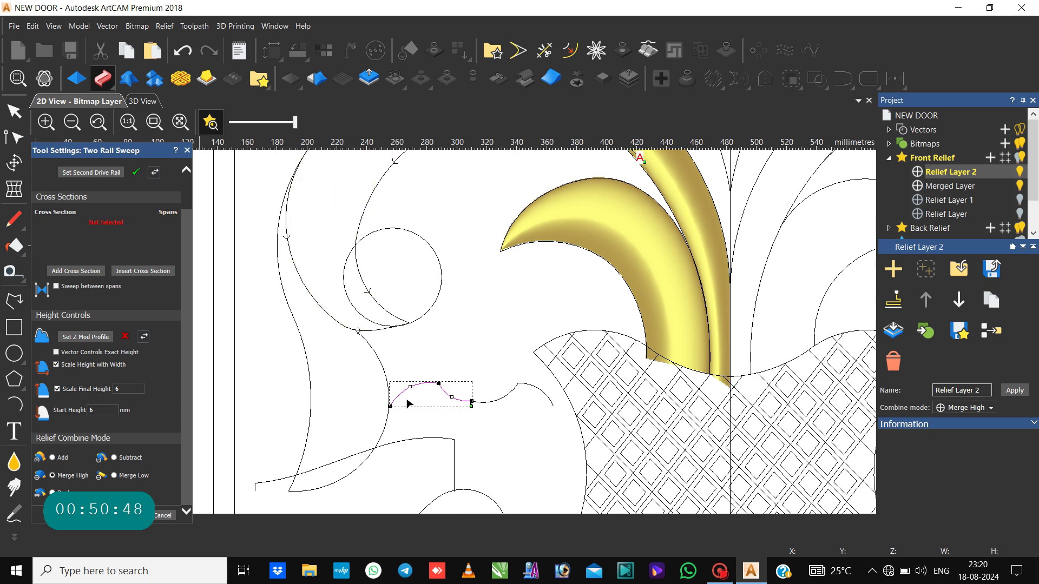
click(492, 401)
click(492, 401)
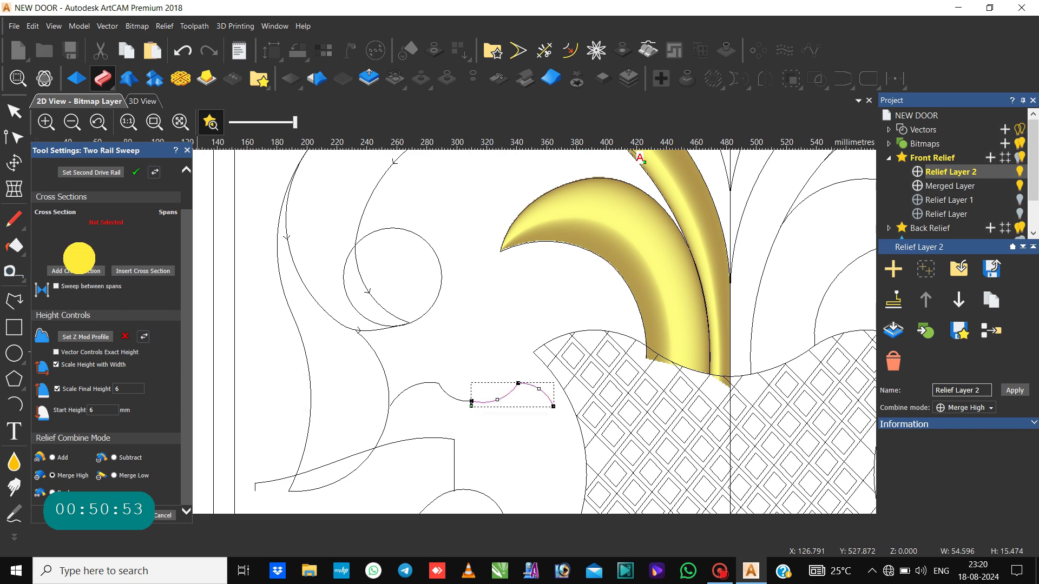
click(79, 268)
scroll(291, 266, down, 2)
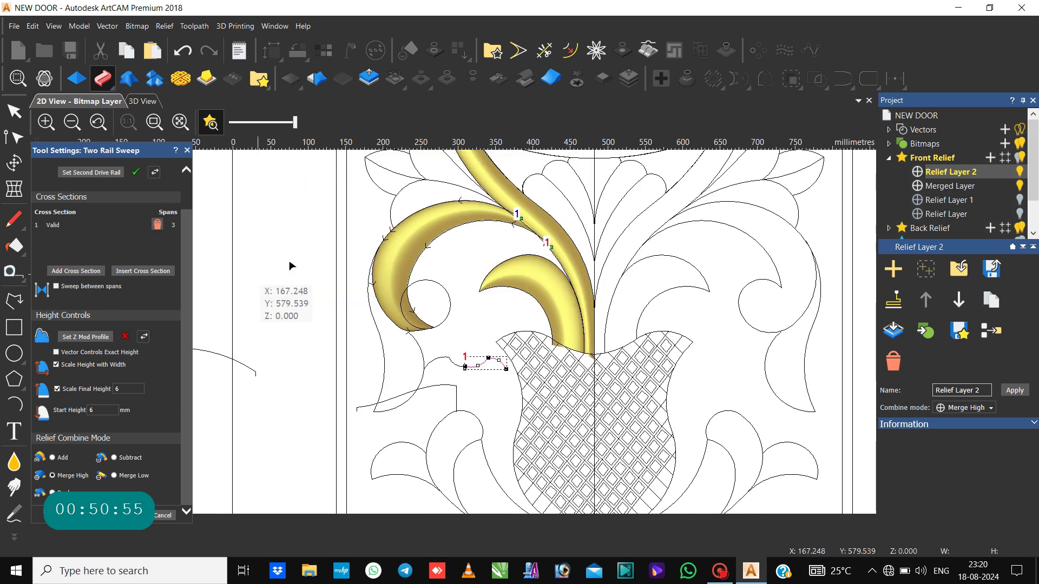
Step: Reshape the outer rail's last span at the scroll tip by moving its control handle to about X 240, Y 537
scroll(419, 246, up, 2)
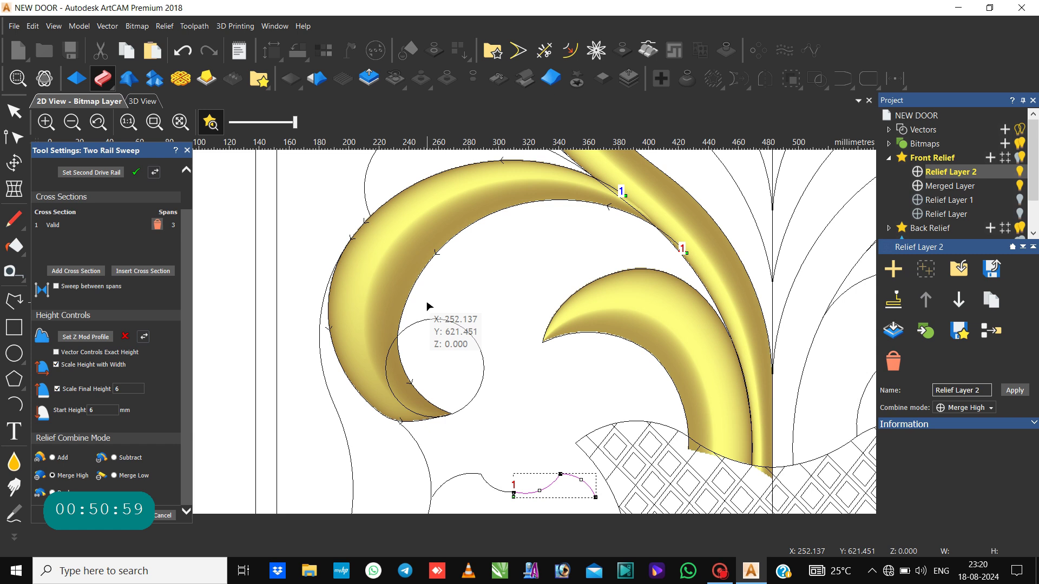
click(420, 428)
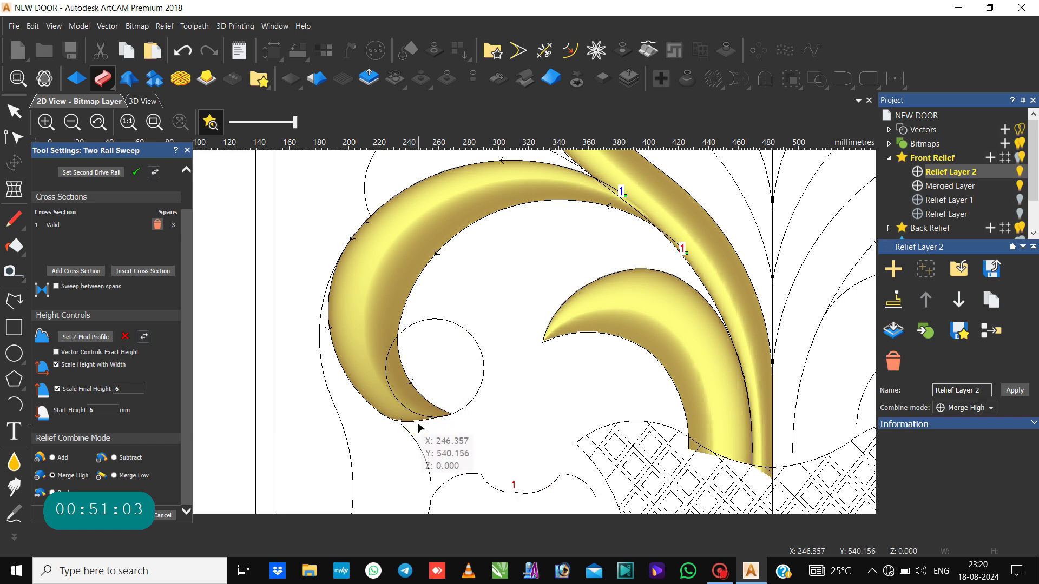
click(420, 426)
click(418, 426)
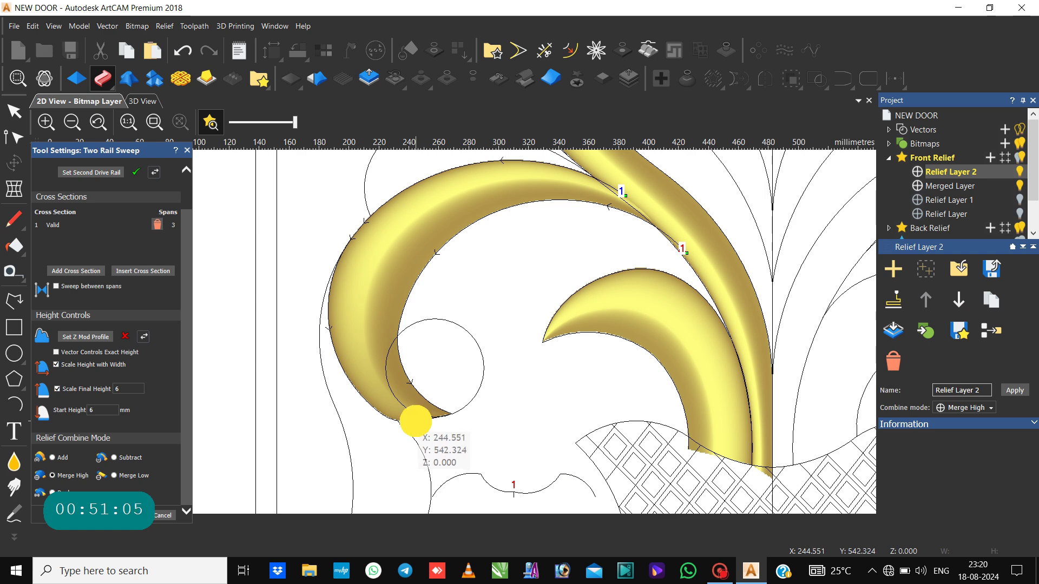
scroll(417, 425, up, 4)
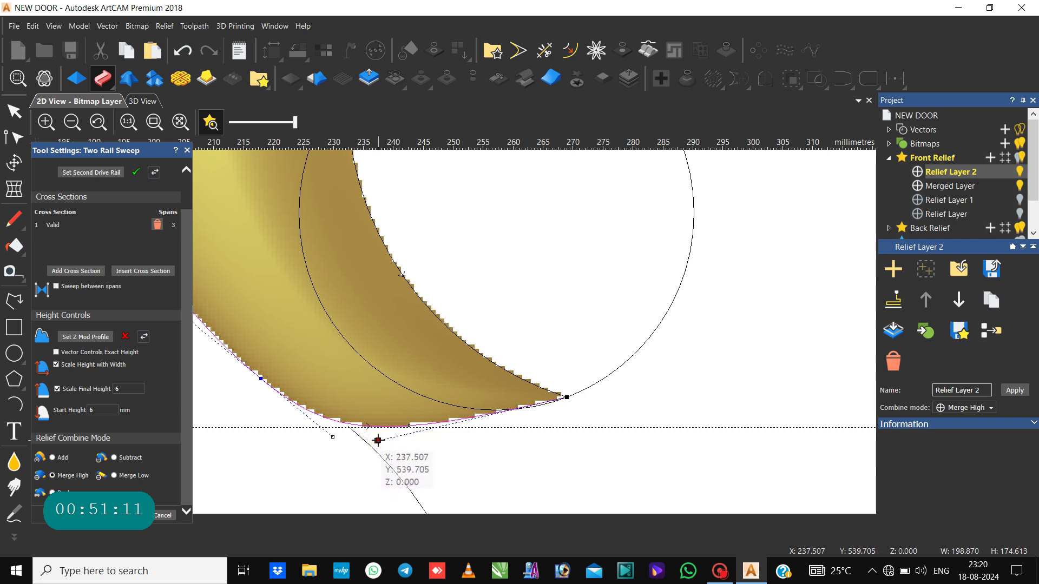
drag(378, 440, 389, 459)
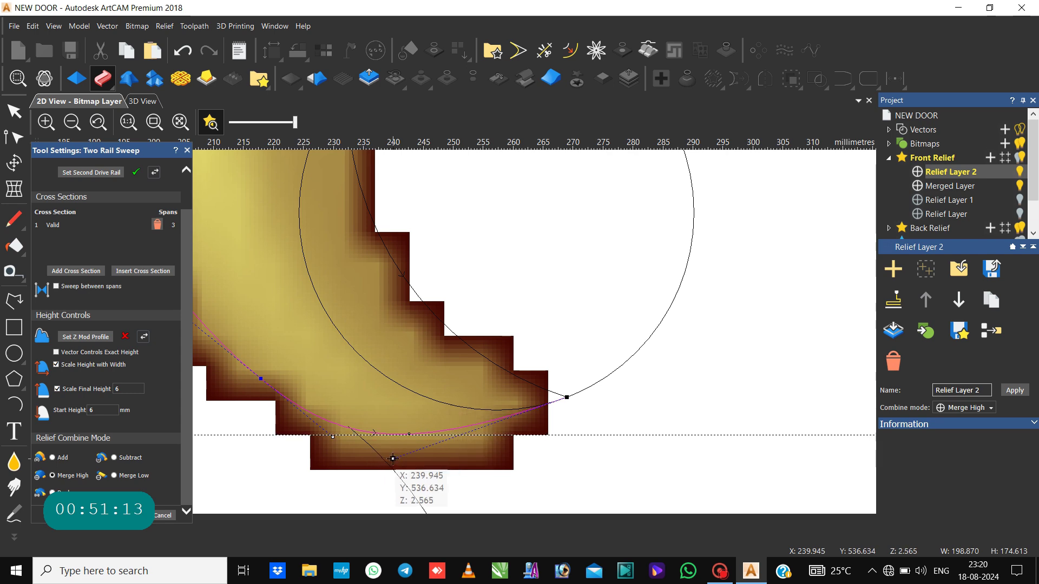
scroll(440, 372, down, 4)
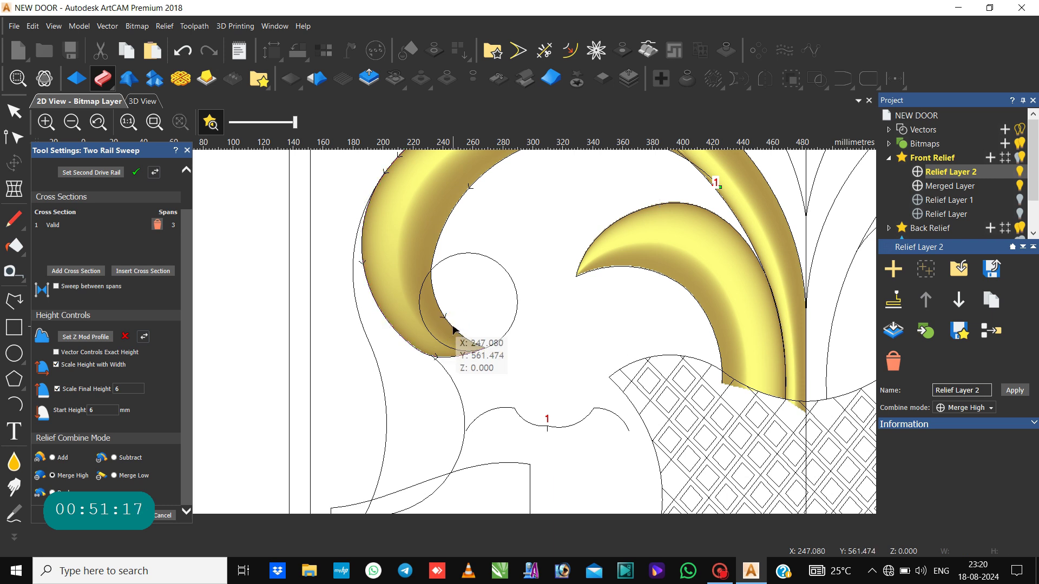
Step: Select the inner rail, turn off Scale Height with Width for the sweep, and inspect the leaf's relief up close
click(455, 326)
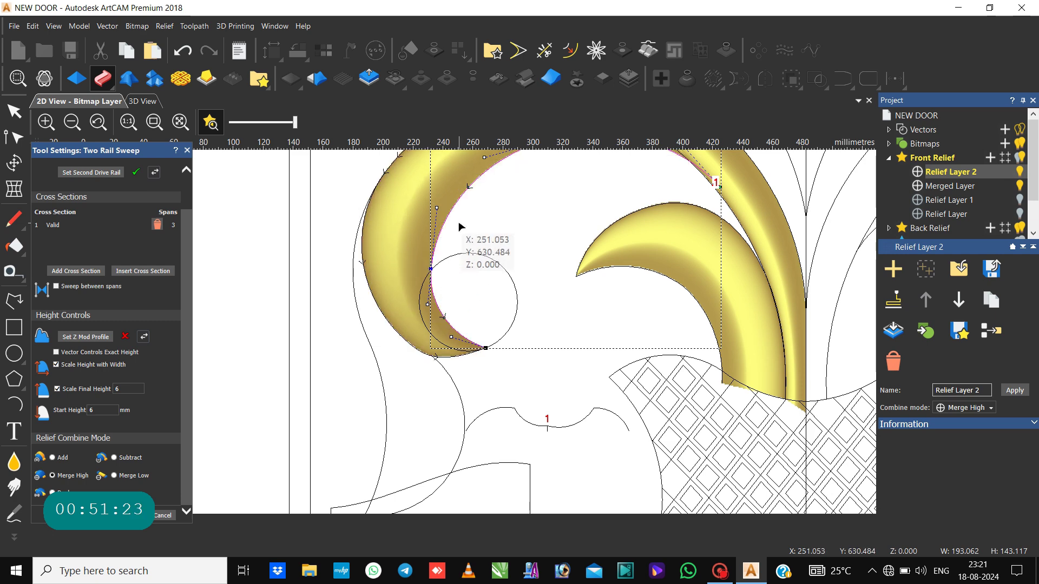
scroll(460, 227, down, 2)
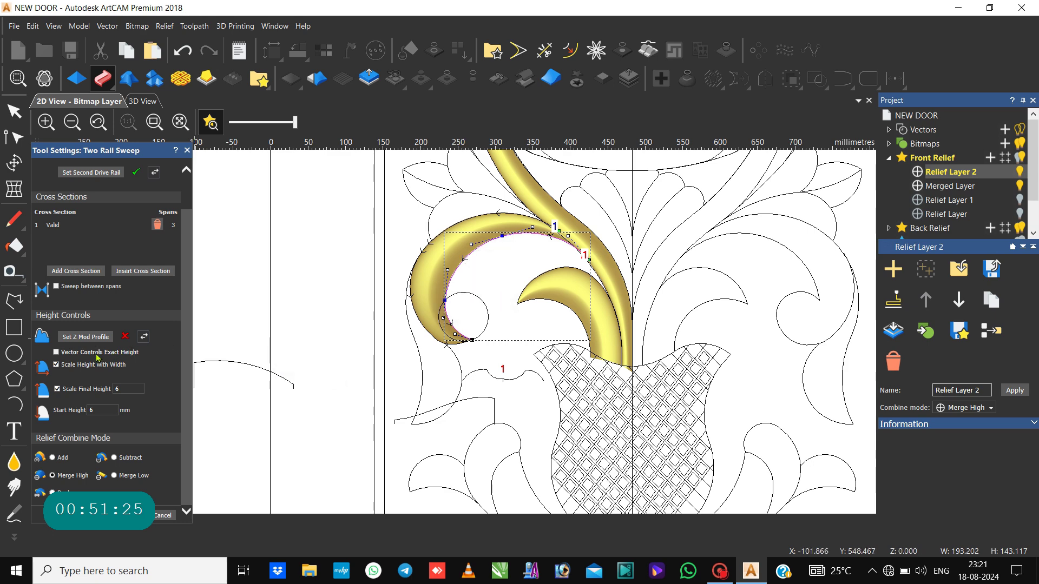
click(56, 365)
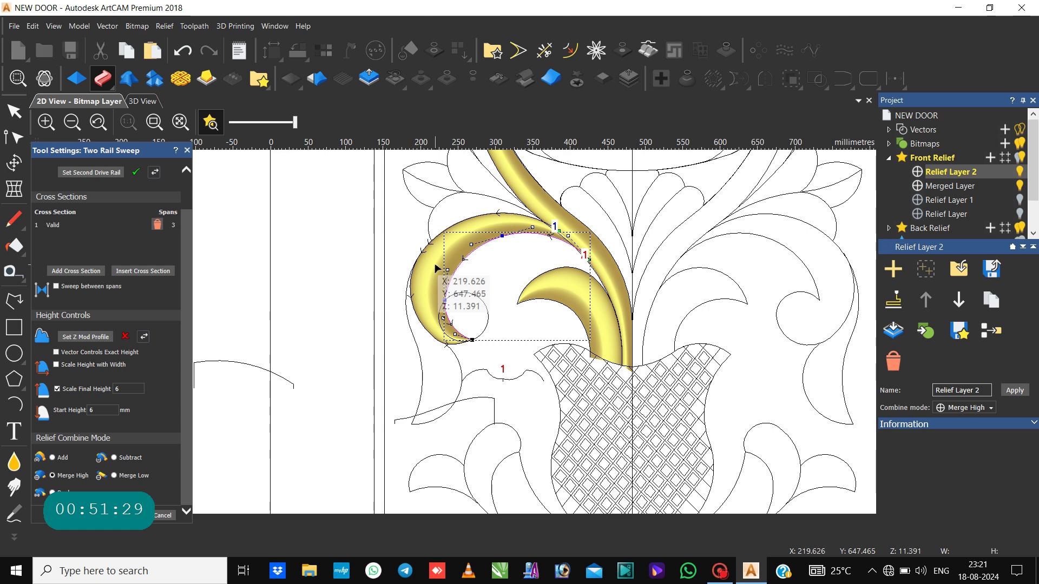
scroll(453, 270, up, 5)
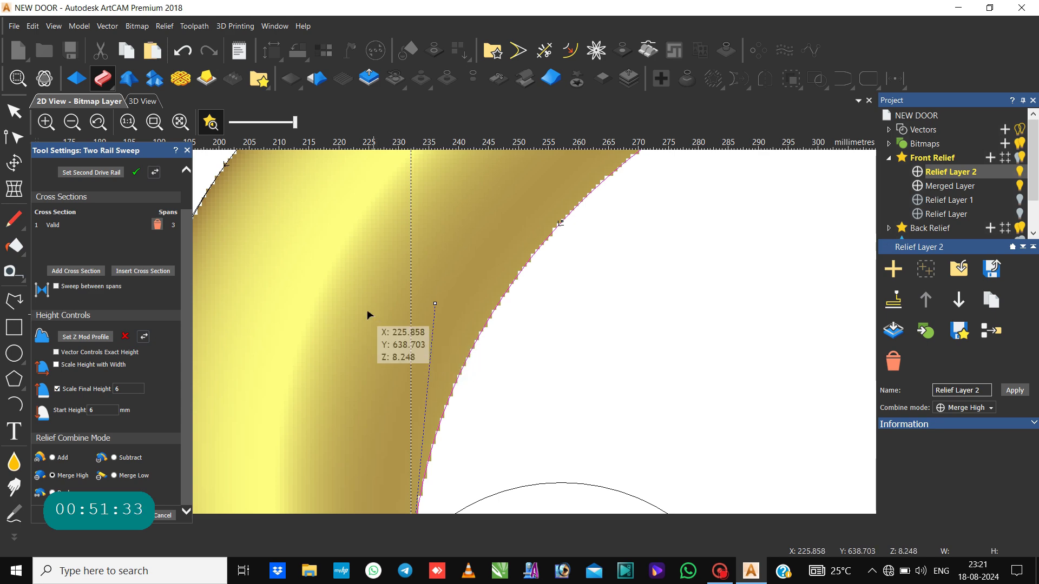
scroll(354, 309, down, 5)
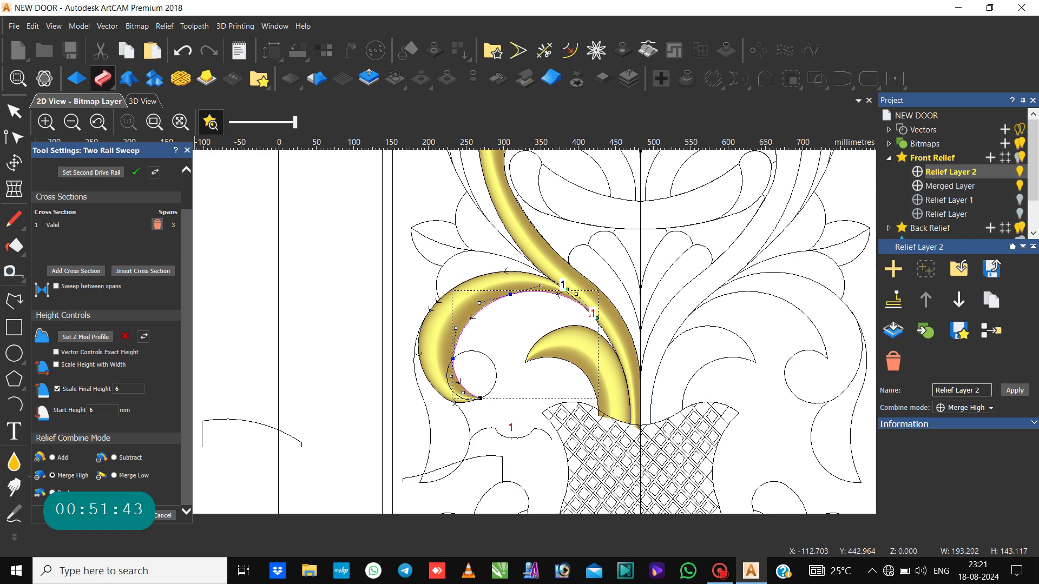
Step: Cancel the current sweep and restart Two Rail Sweep with both the inner and outer rails of the scroll leaf selected
click(160, 517)
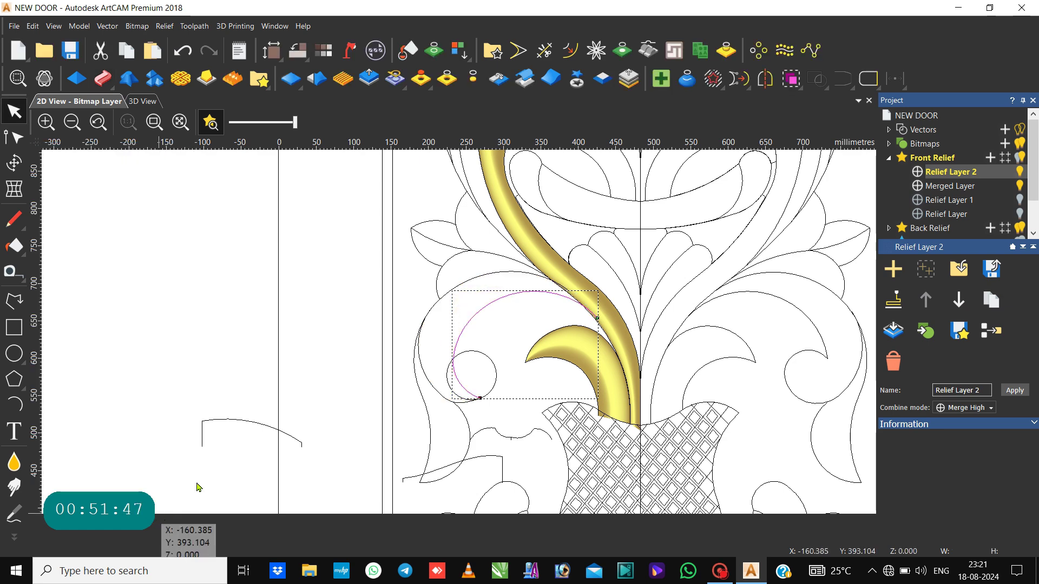
shift+click(423, 372)
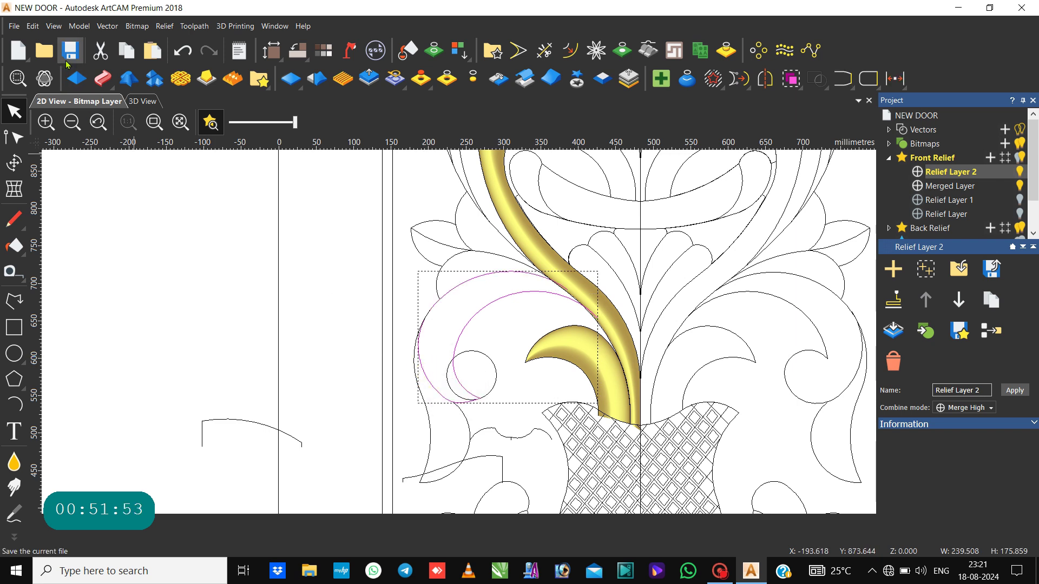
click(98, 73)
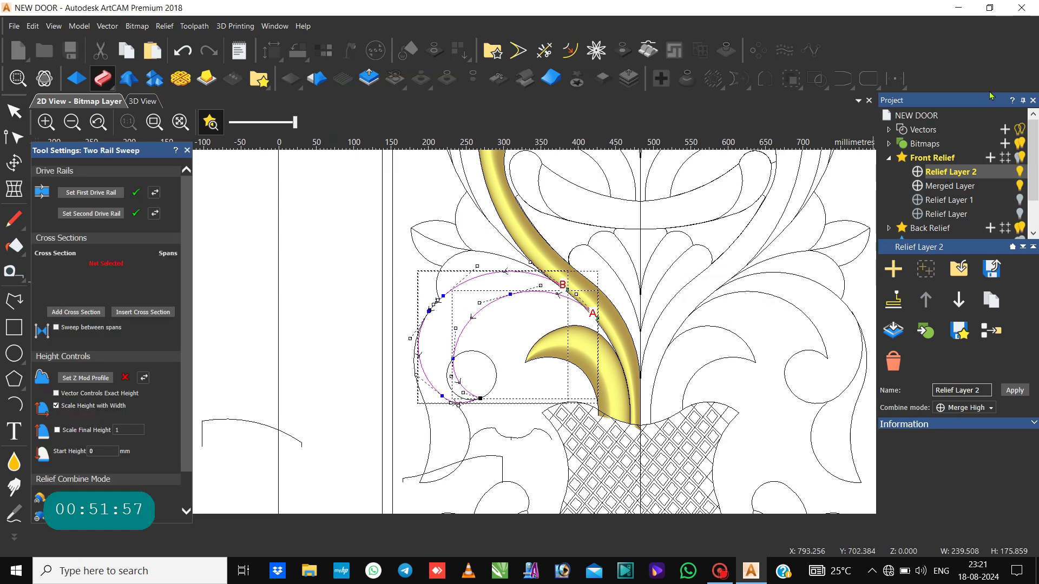
click(954, 7)
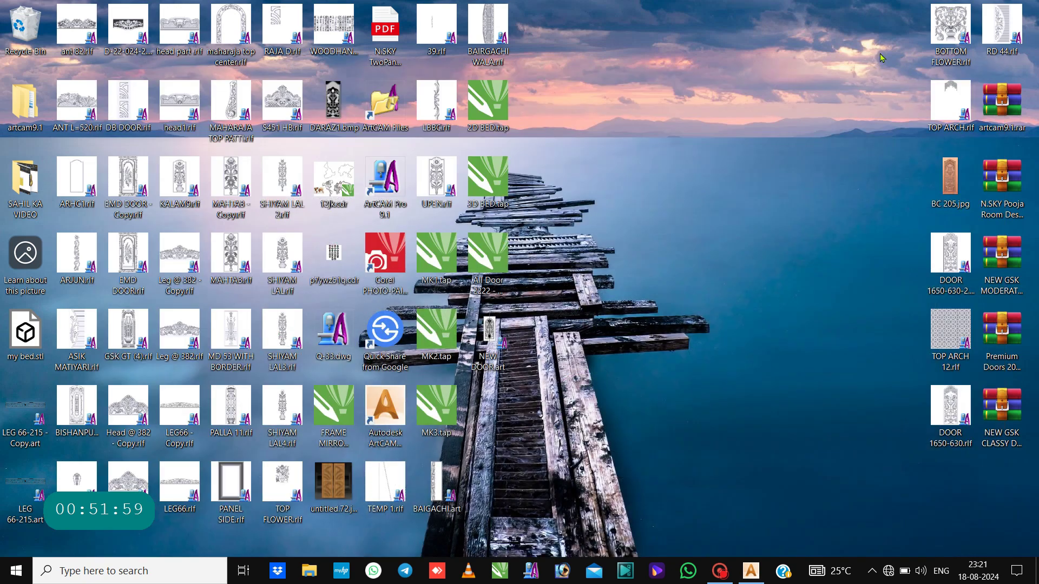
right_click(715, 139)
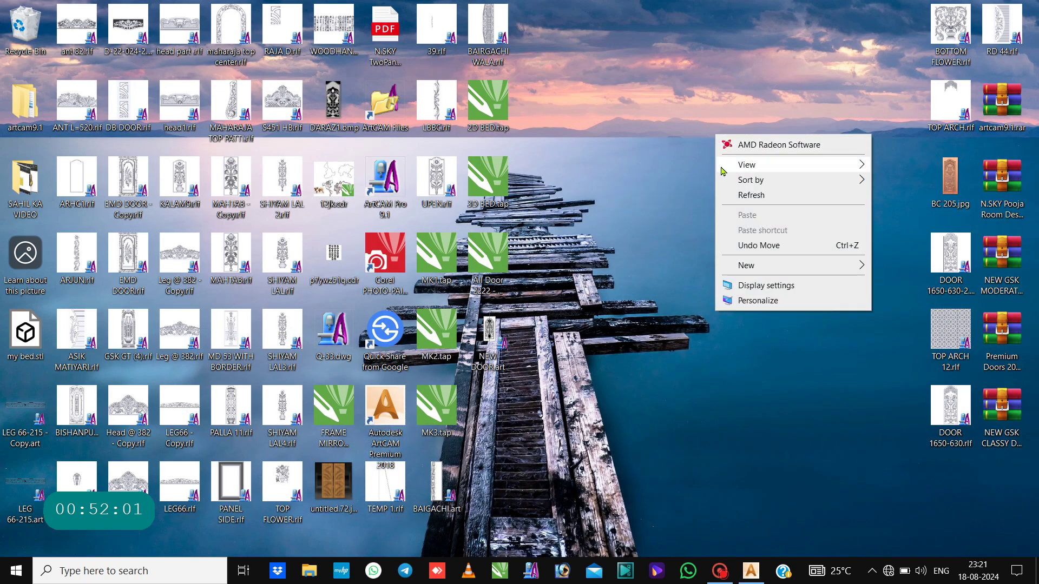
click(727, 195)
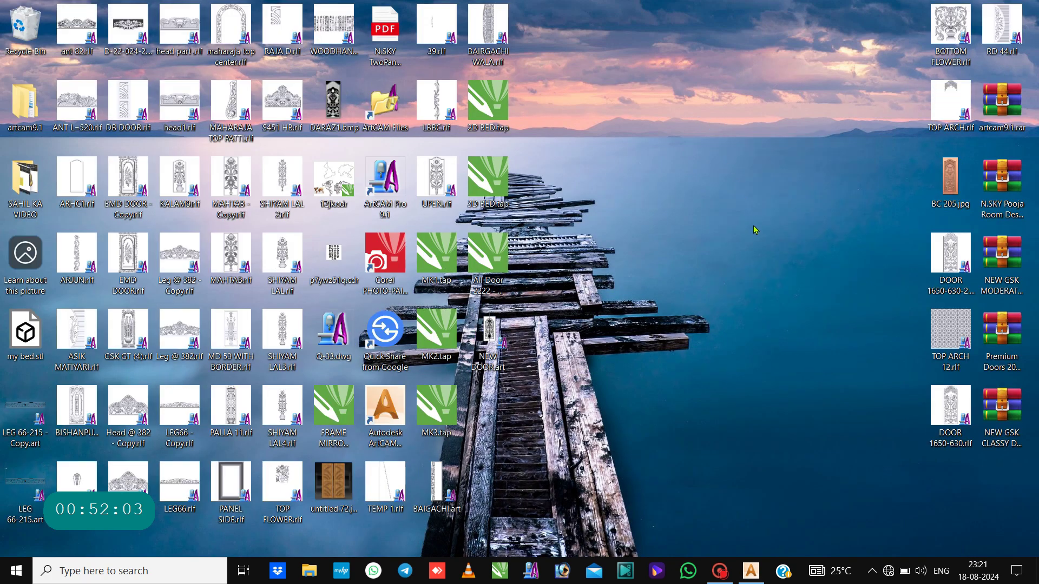
right_click(726, 156)
click(750, 216)
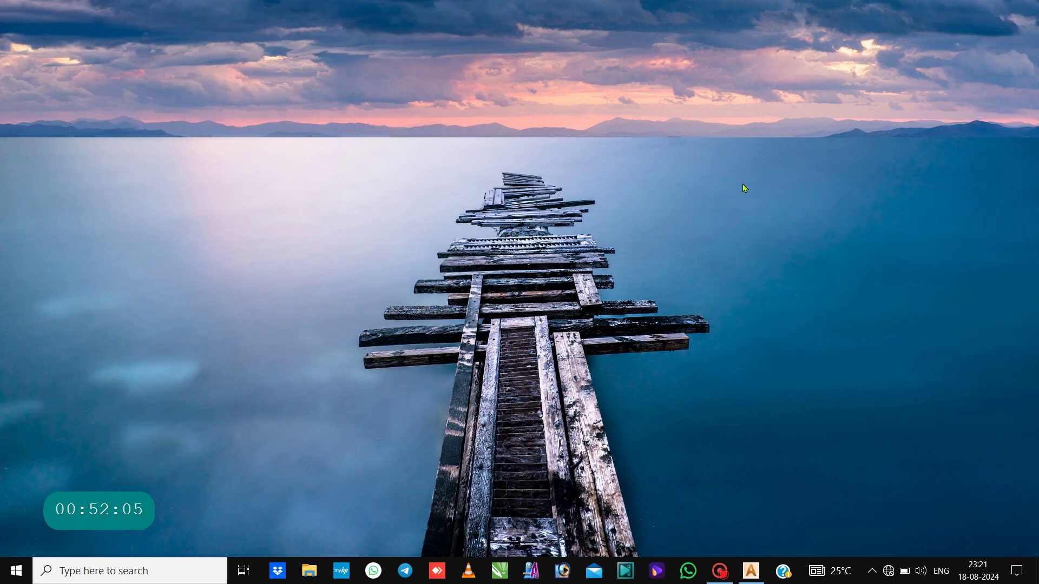
right_click(743, 184)
click(761, 243)
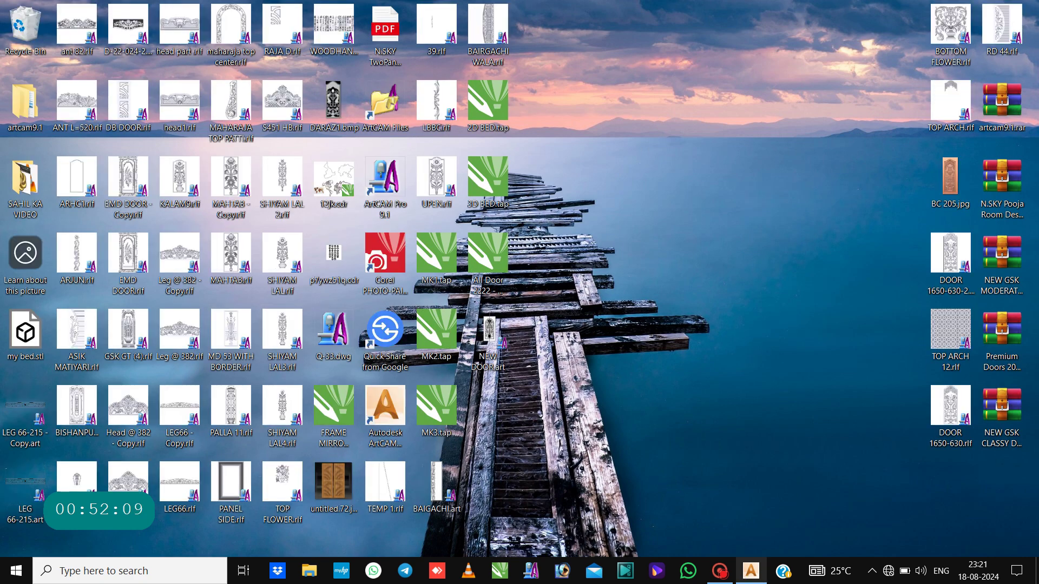
Step: Switch back to ArtCAM, add the mirrored profile curve nearer the vase as the sweep's cross section, and combine with Merge High
click(750, 571)
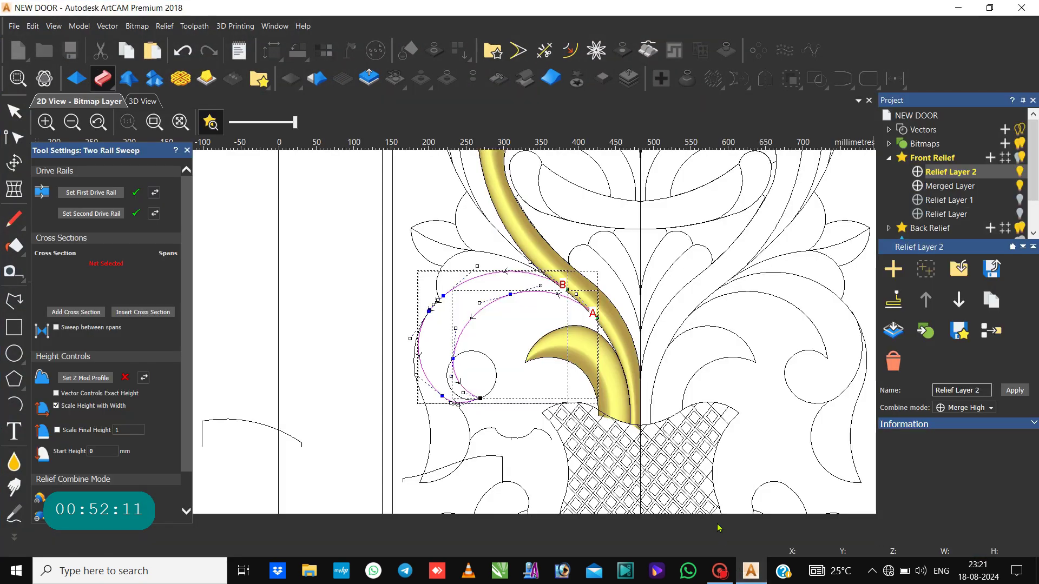
click(519, 437)
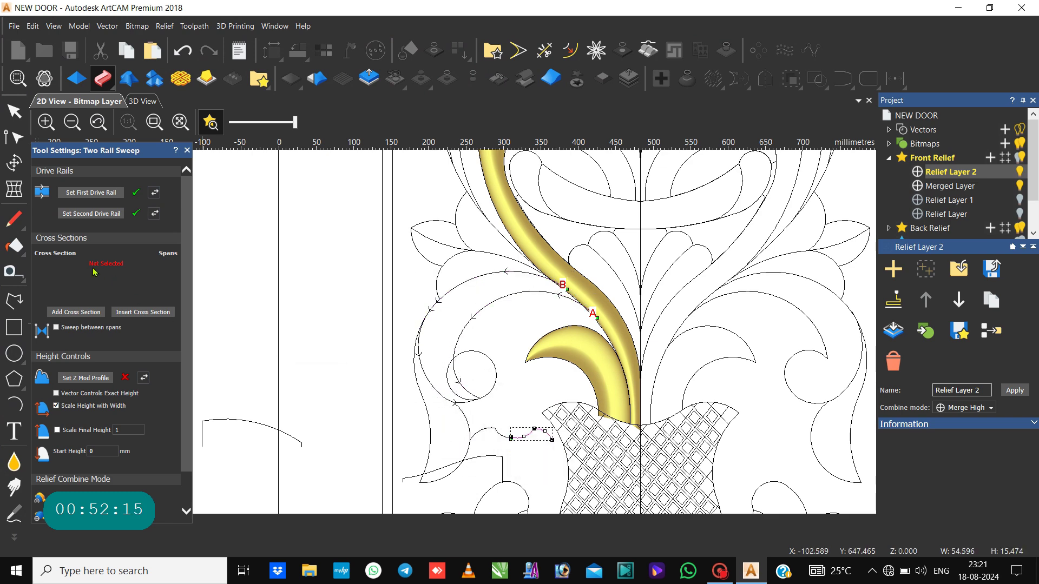
click(76, 311)
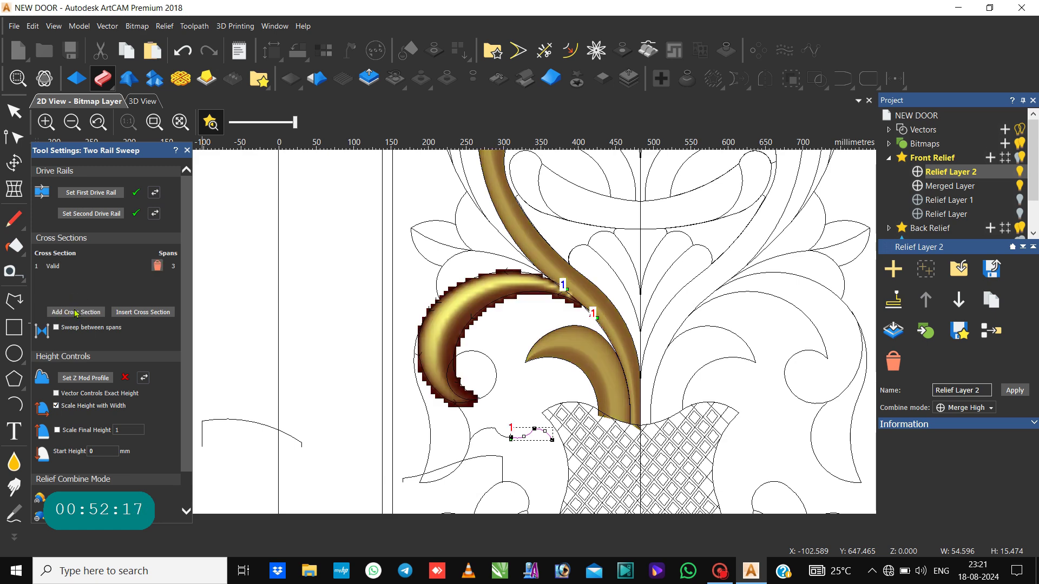
scroll(82, 381, down, 1)
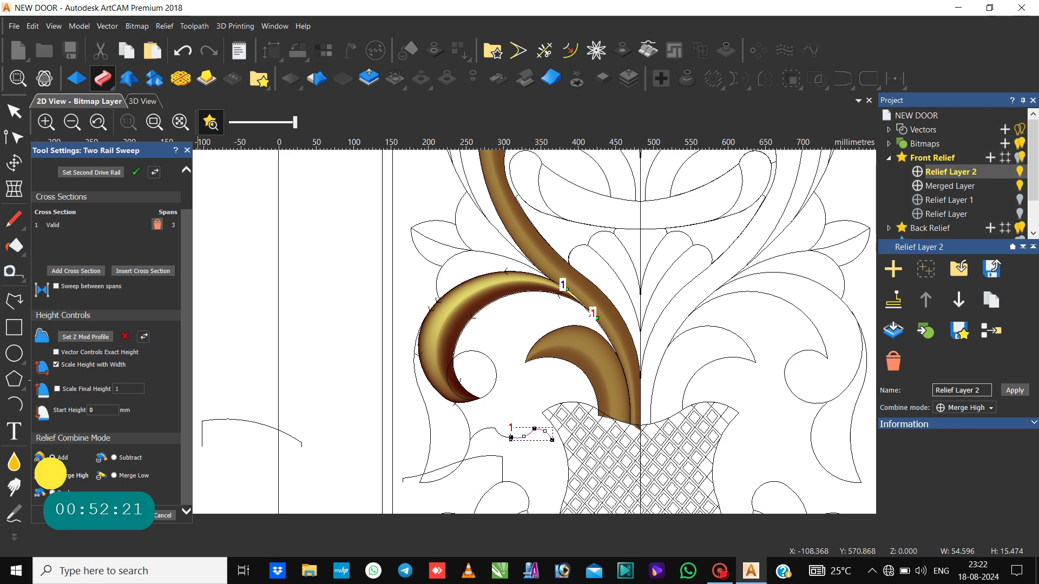
click(52, 475)
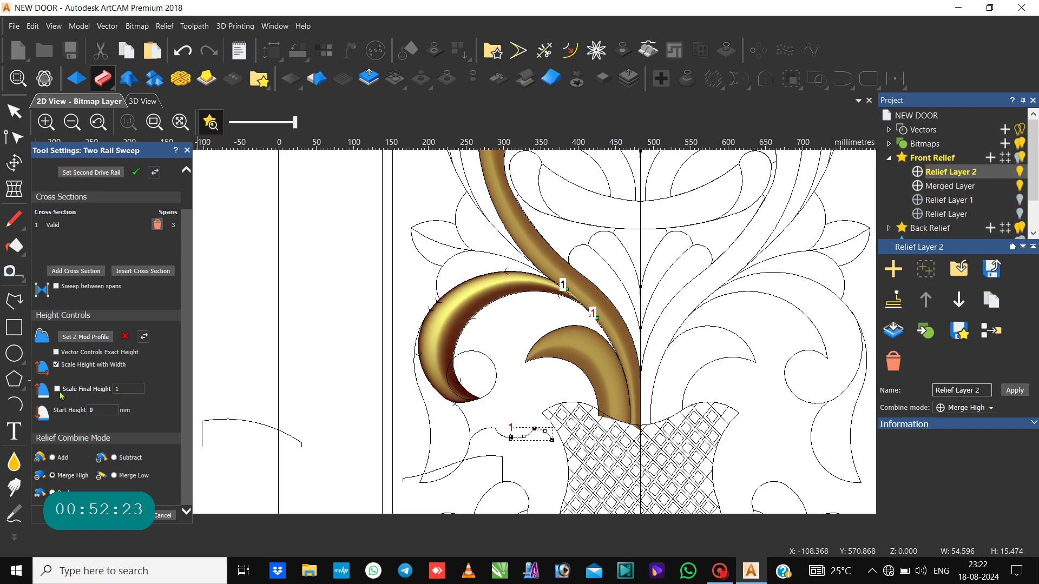
Step: Turn off Scale Height with Width, enable Scale Final Height at 6, and set the sweep's start height to 6 mm
click(56, 389)
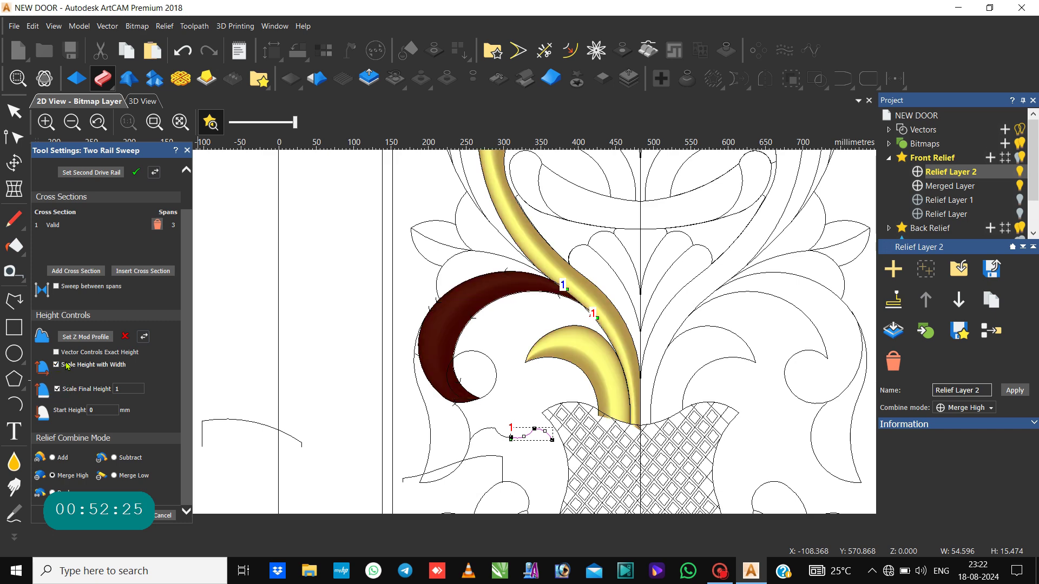
click(57, 366)
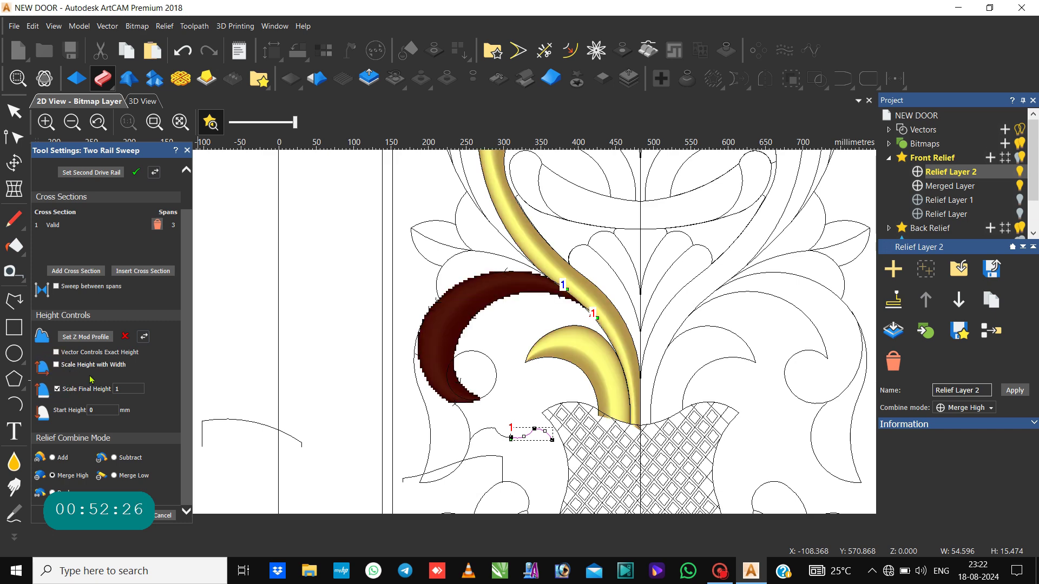
click(125, 390)
text(6)
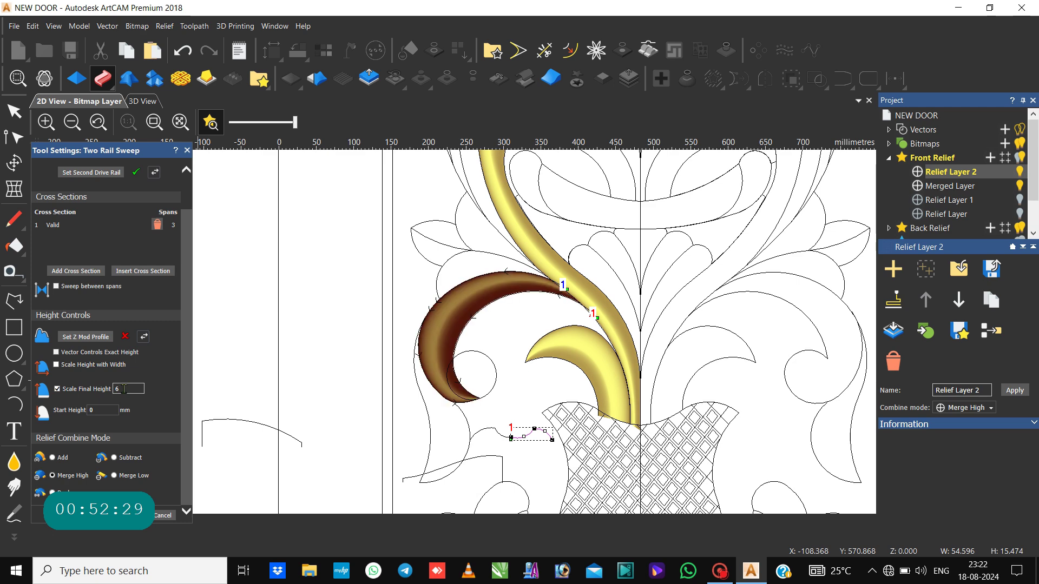
click(106, 414)
text(6)
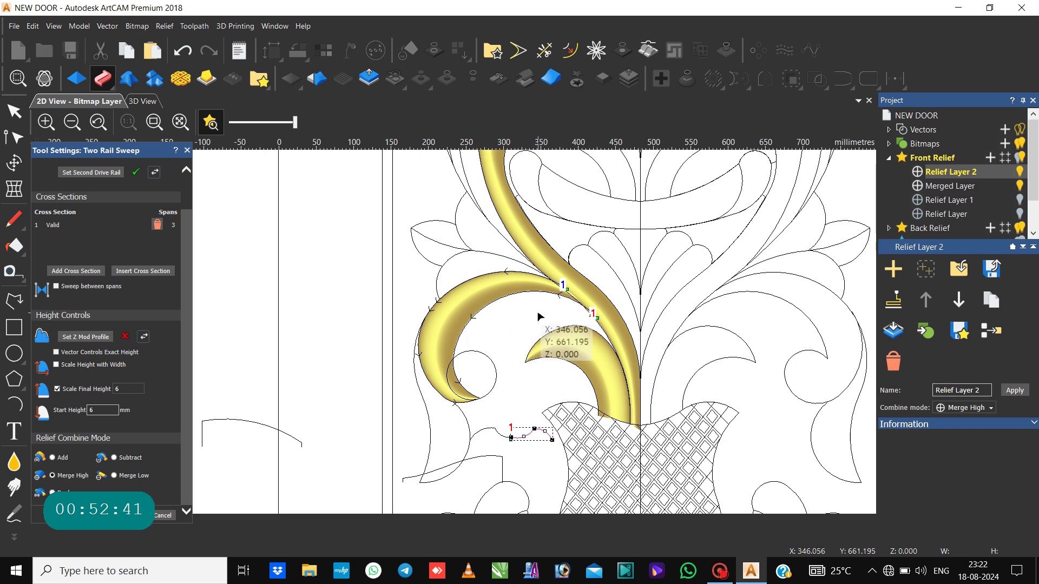
Step: Move the outer rail's start point farther into the main stem to blend the scroll leaf, and close the sweep
scroll(561, 289, up, 3)
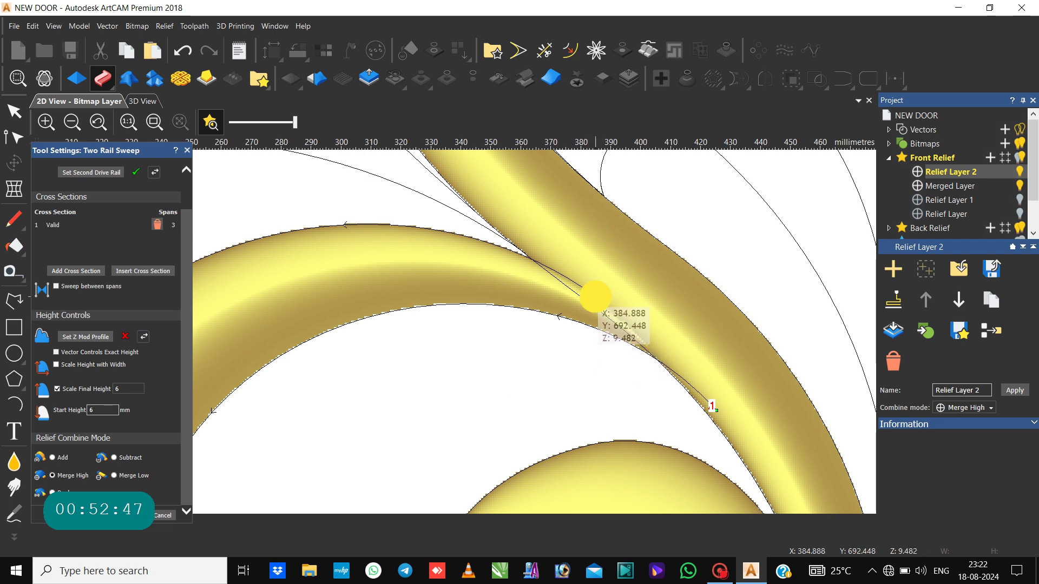
click(595, 295)
drag(595, 295, 611, 275)
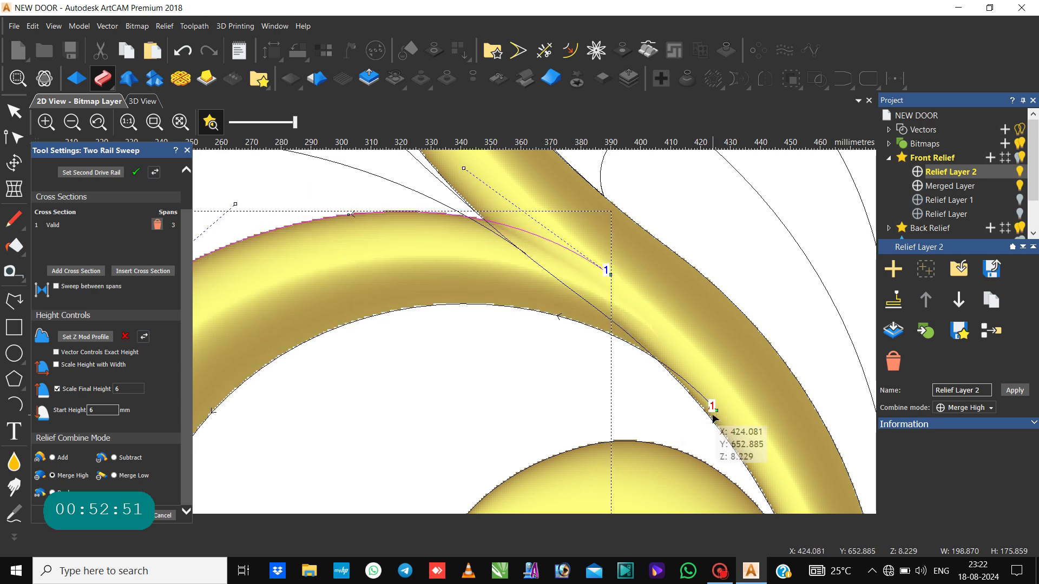
drag(614, 275, 611, 275)
click(610, 275)
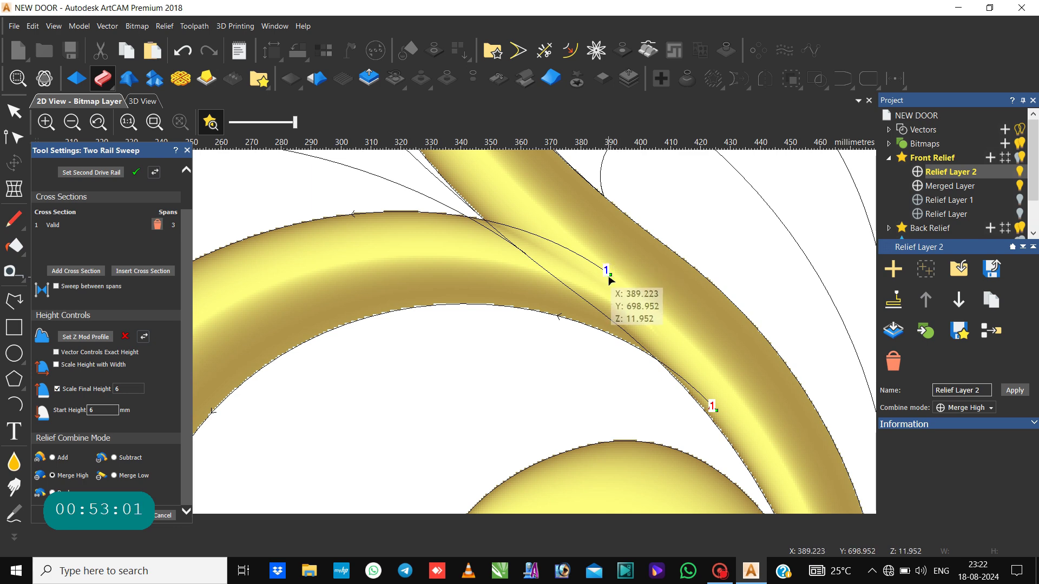
drag(608, 276, 616, 269)
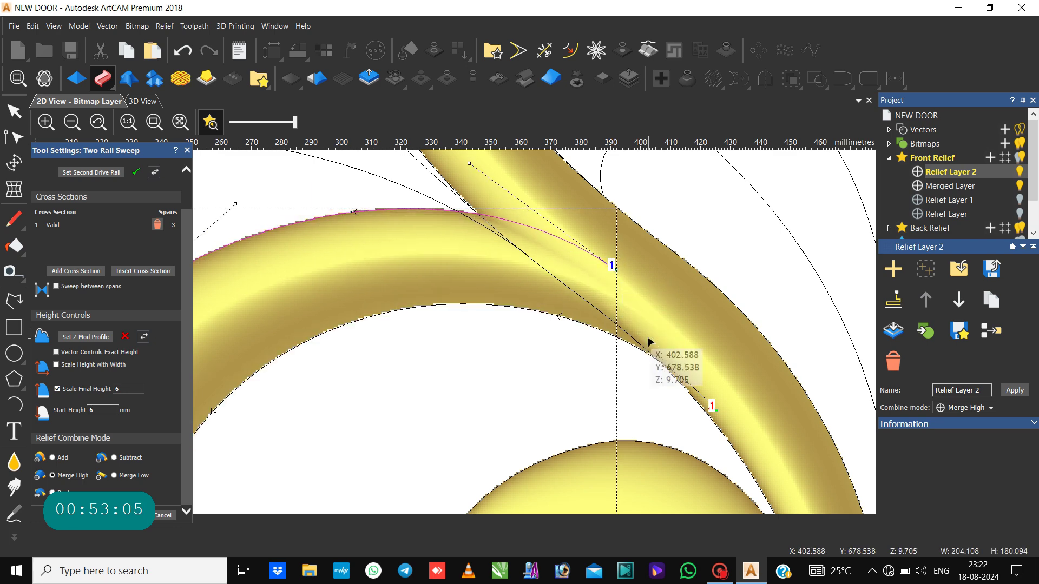
key(F4)
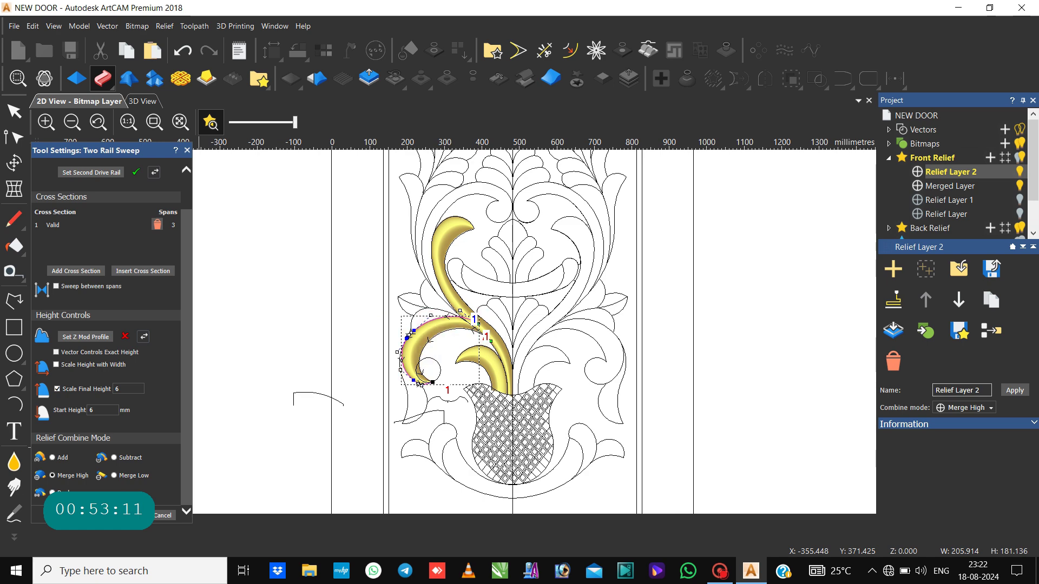
click(160, 514)
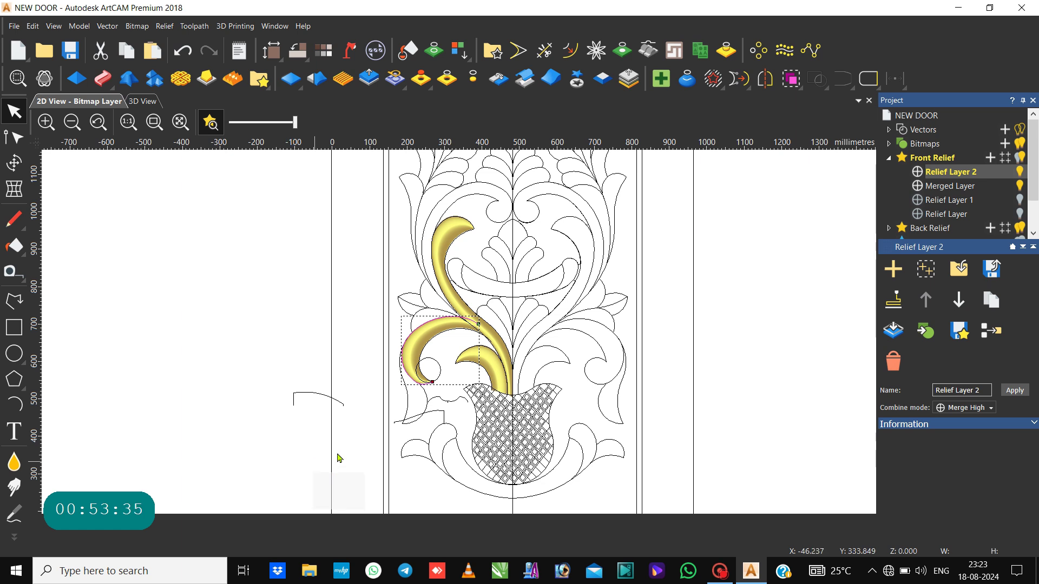
Step: Shape the circle at the scroll tip as a round dome with 6 mm constant height and 6 mm start height, using Merge High
click(439, 359)
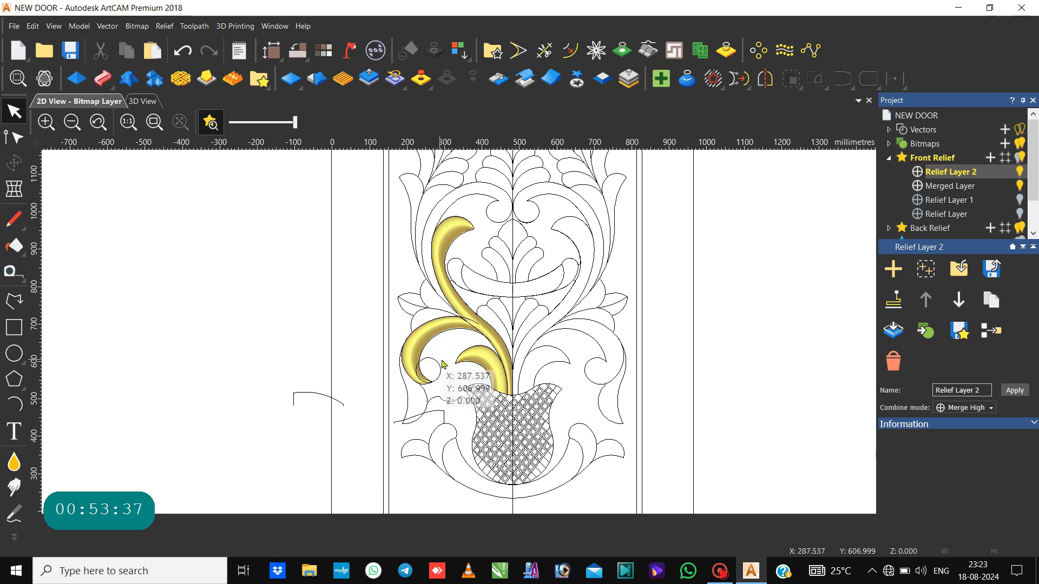
click(443, 342)
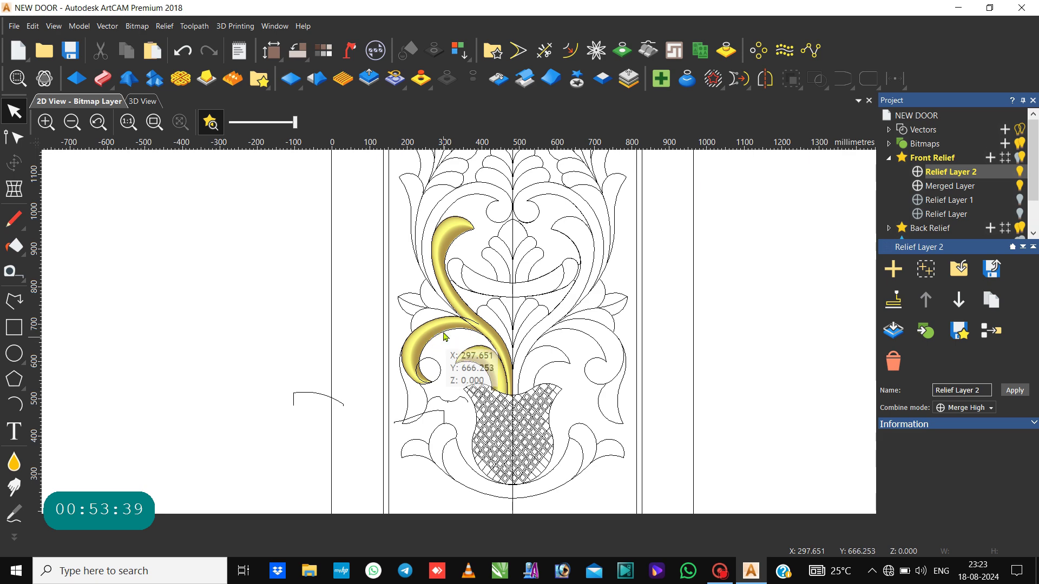
scroll(449, 331, up, 2)
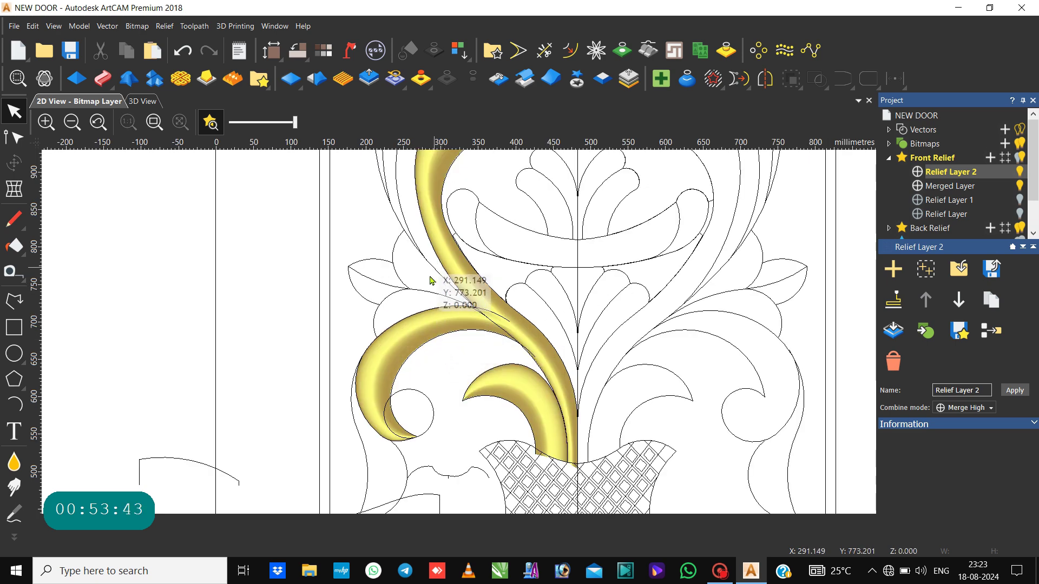
click(403, 391)
scroll(415, 412, up, 4)
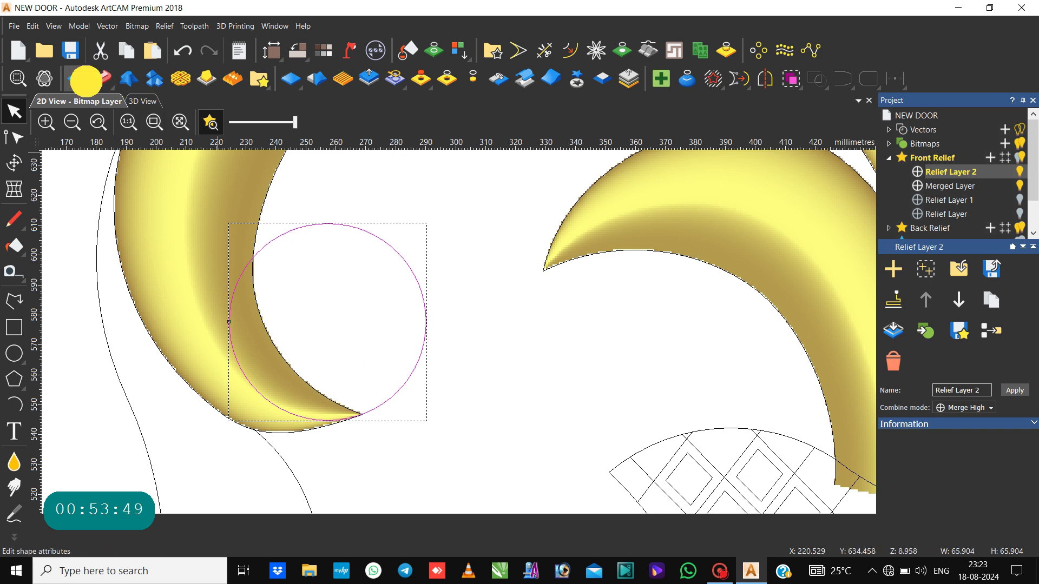
click(81, 80)
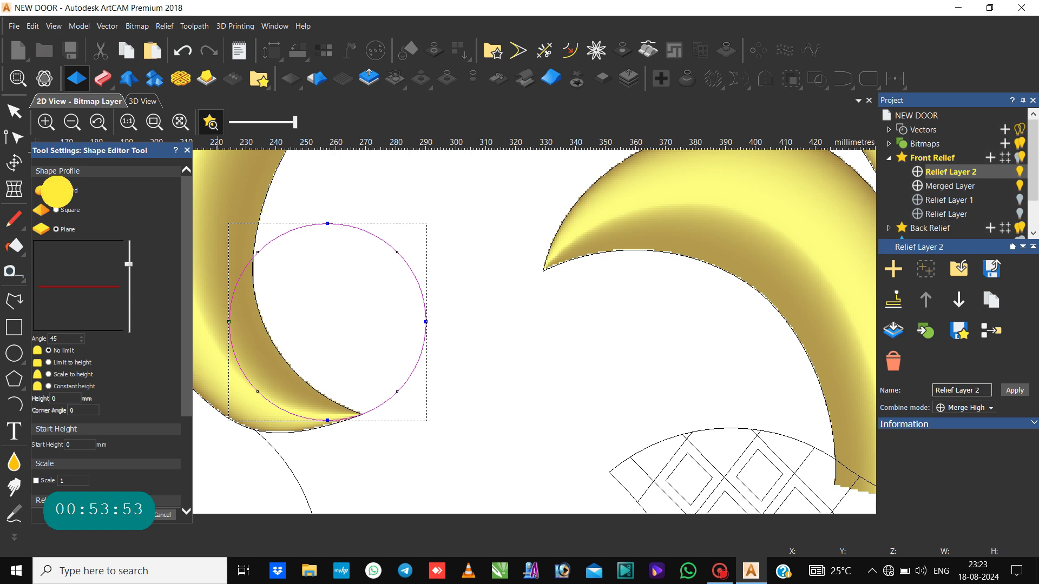
click(56, 190)
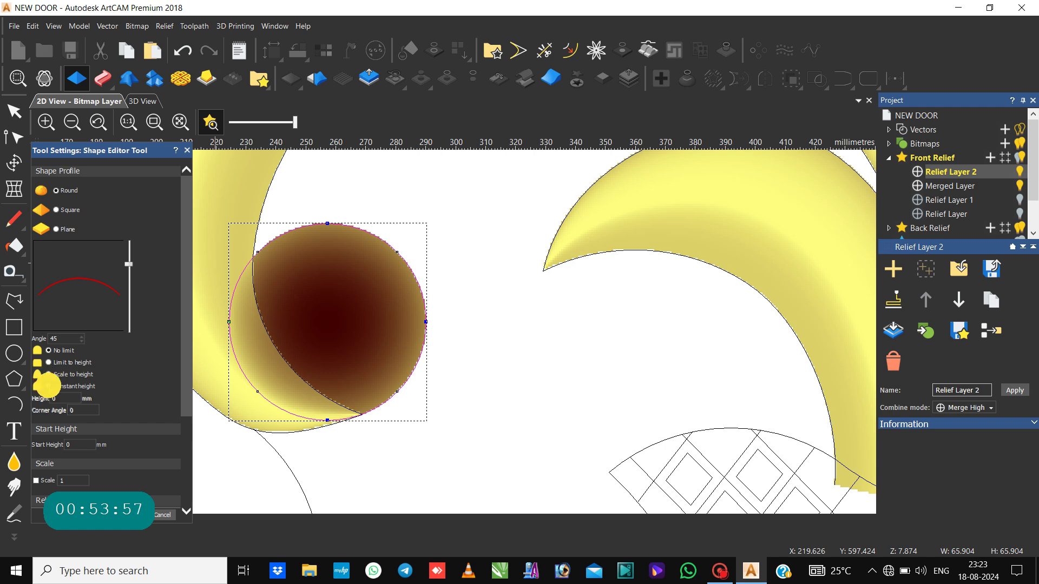
scroll(92, 408, down, 5)
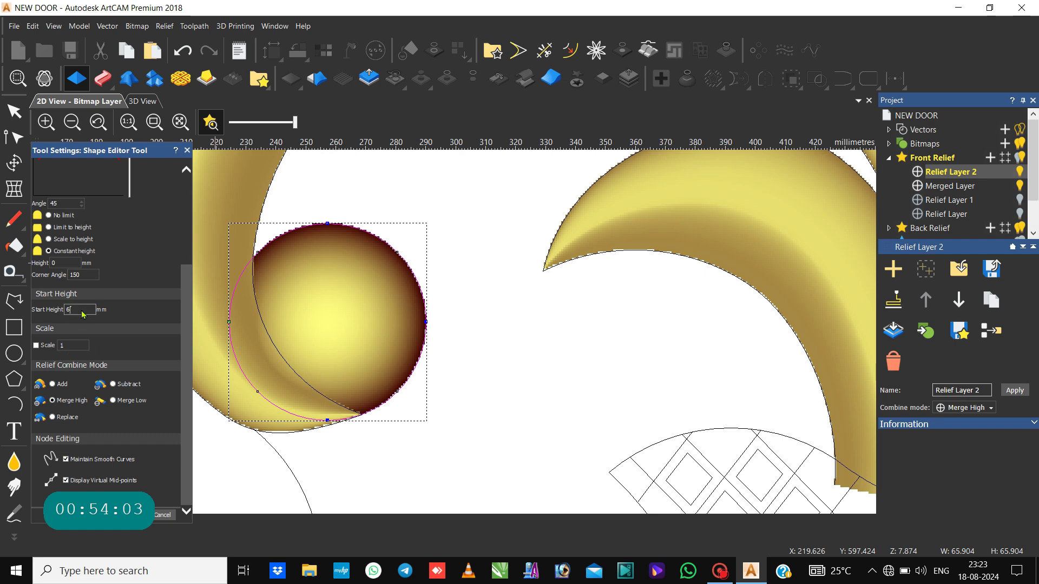
click(64, 264)
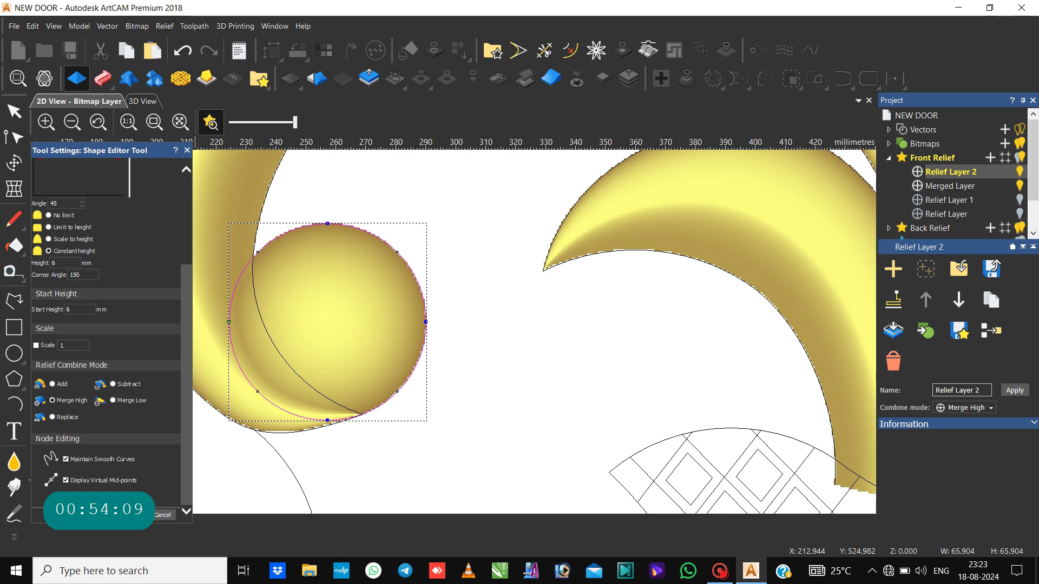
click(172, 516)
scroll(366, 422, down, 5)
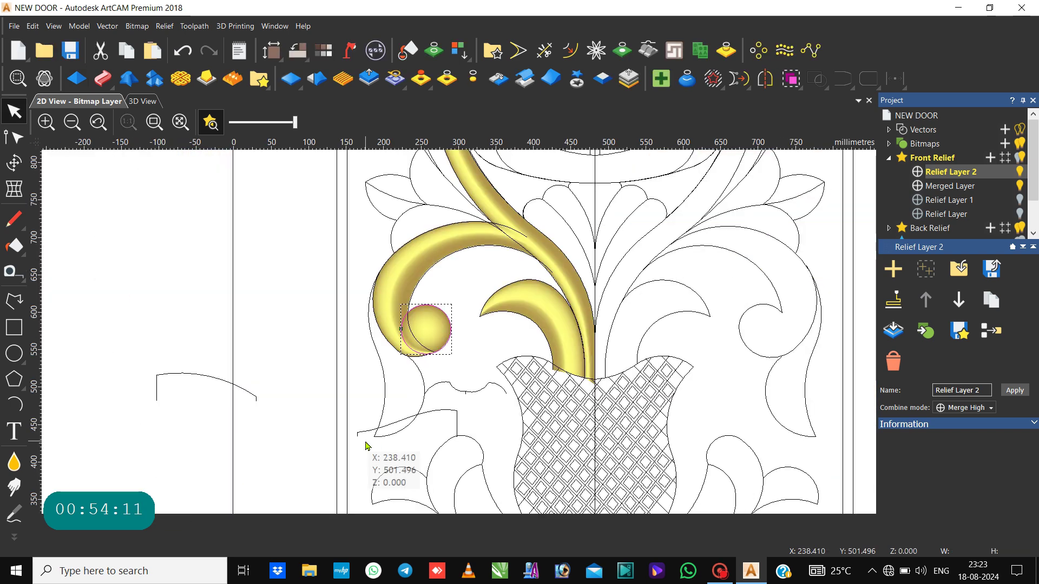
Step: Start a Two Rail Sweep with both edge curves of the leaf hanging below the scroll and reverse the second rail's direction
click(431, 389)
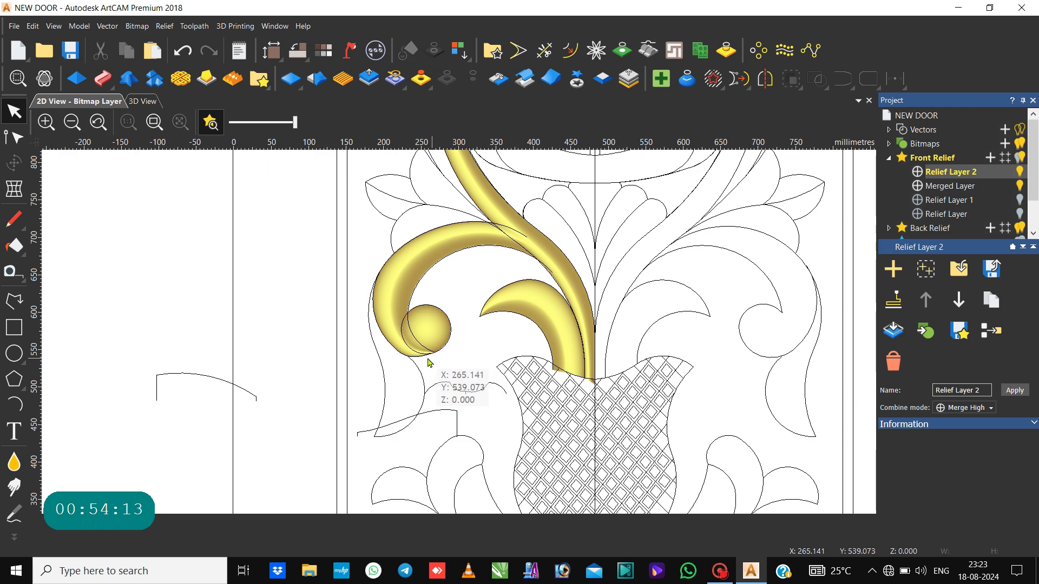
scroll(414, 359, up, 2)
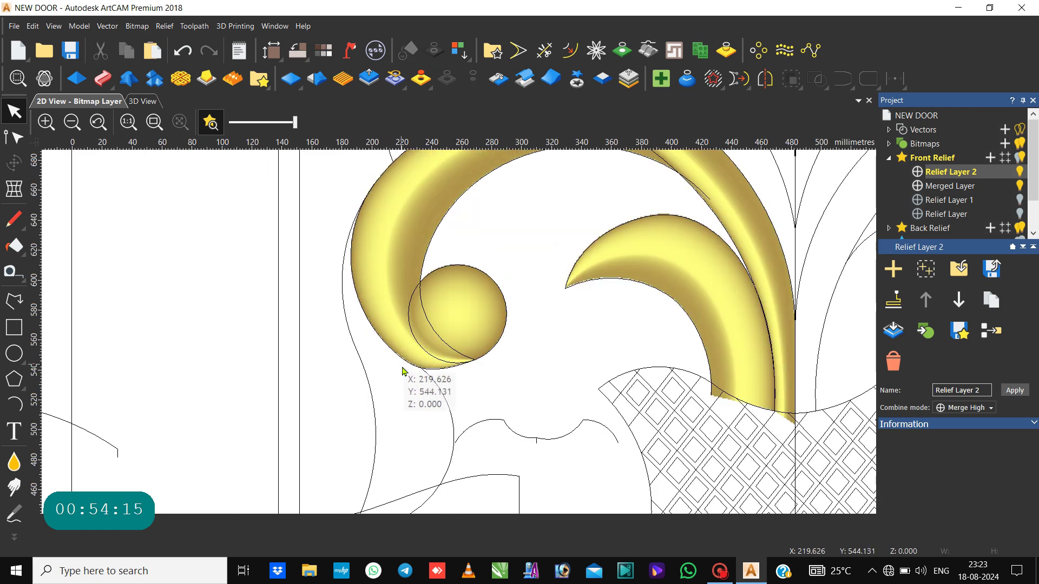
click(426, 373)
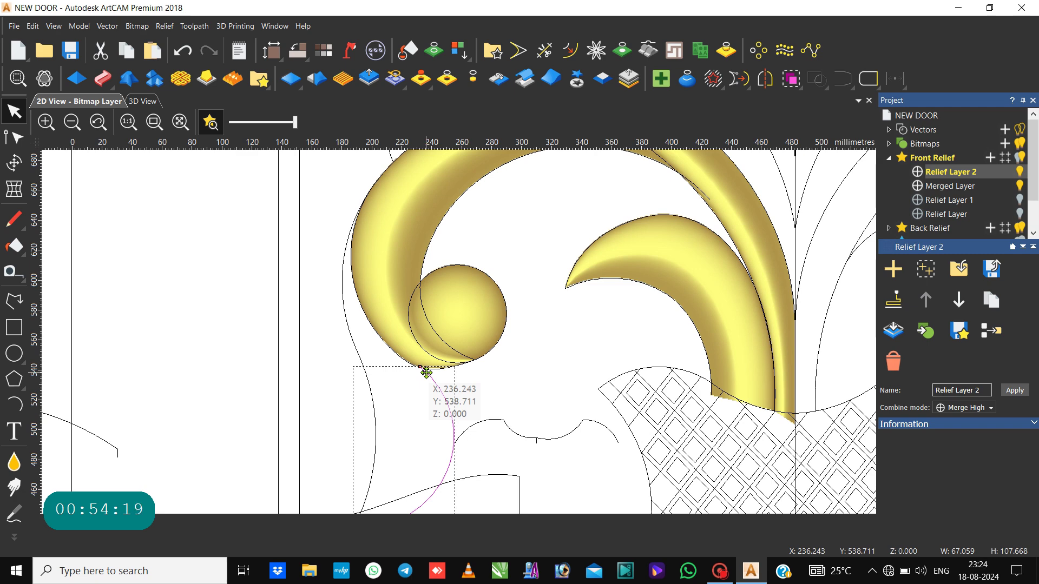
shift+click(372, 407)
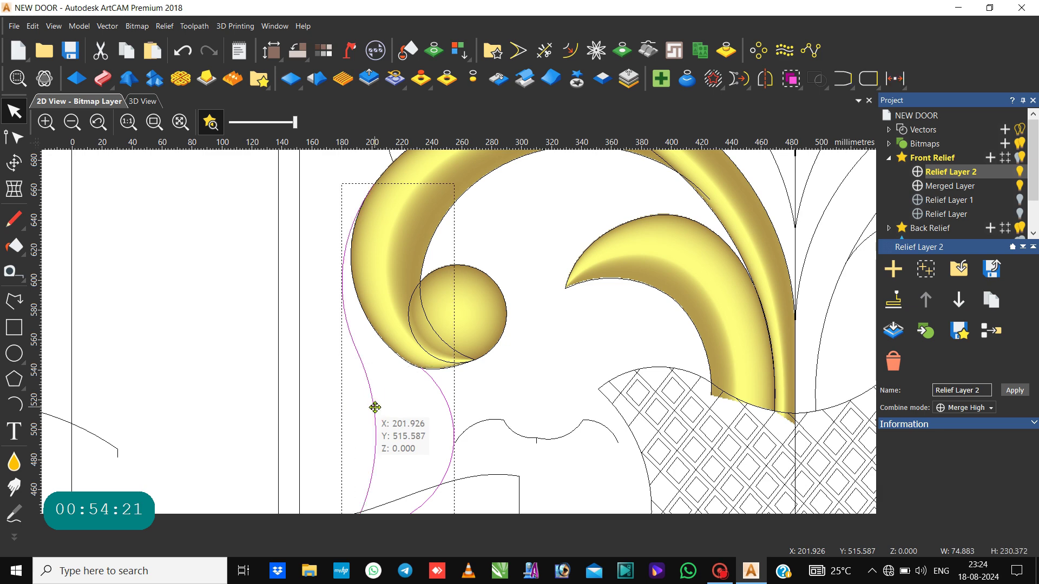
scroll(378, 325, down, 2)
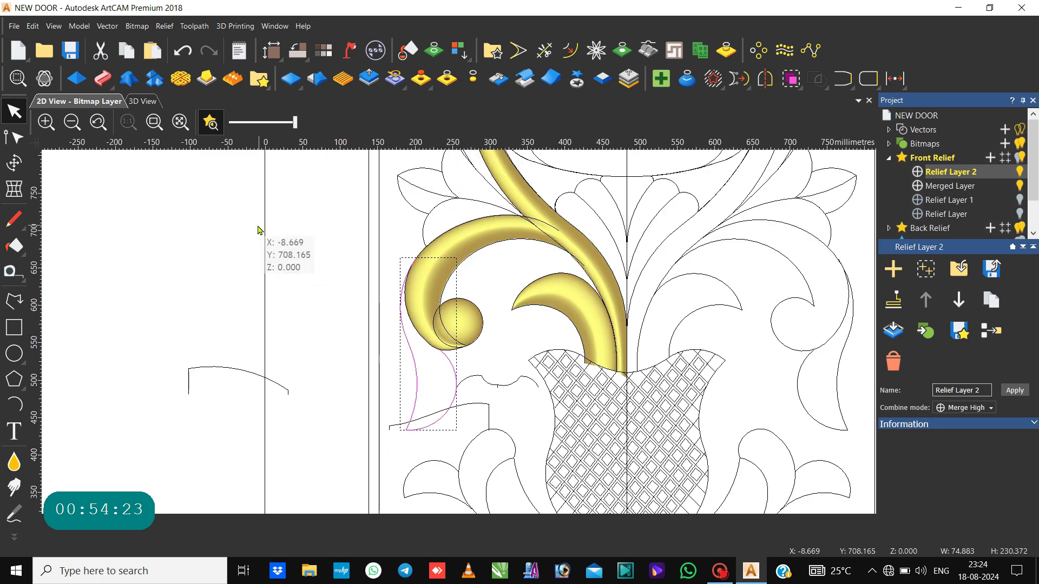
click(110, 81)
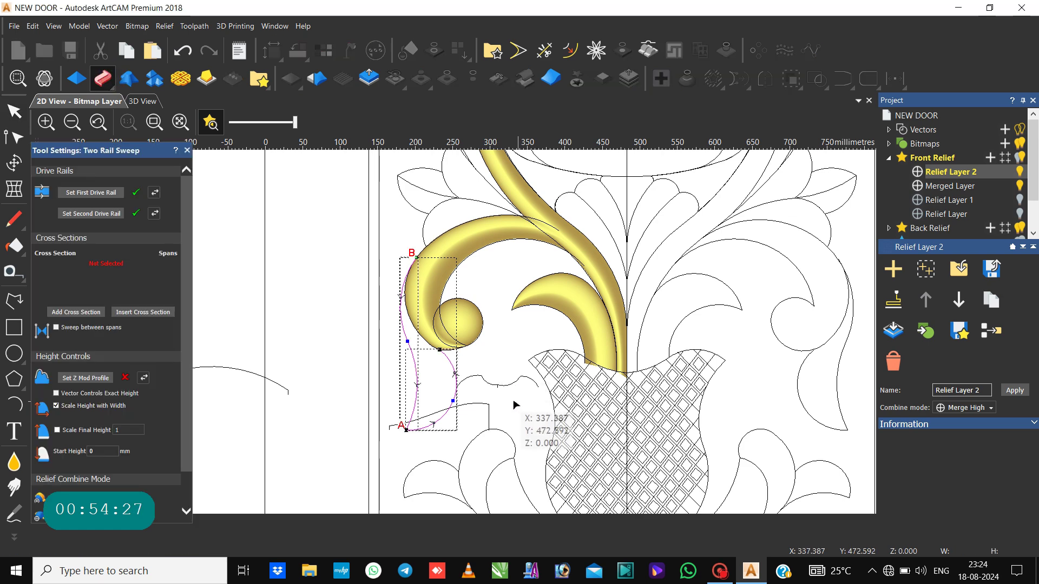
scroll(448, 388, up, 3)
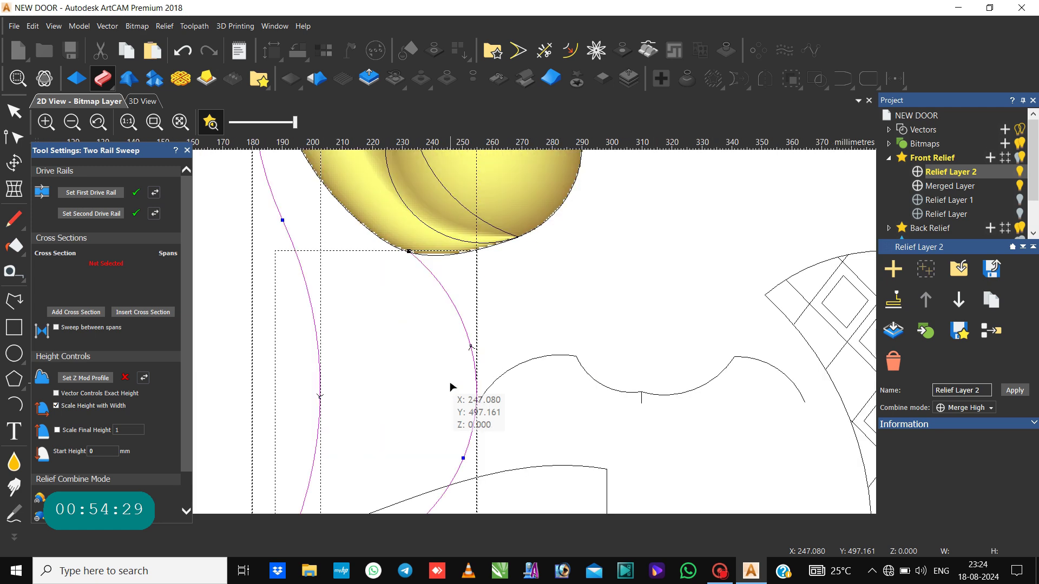
click(155, 213)
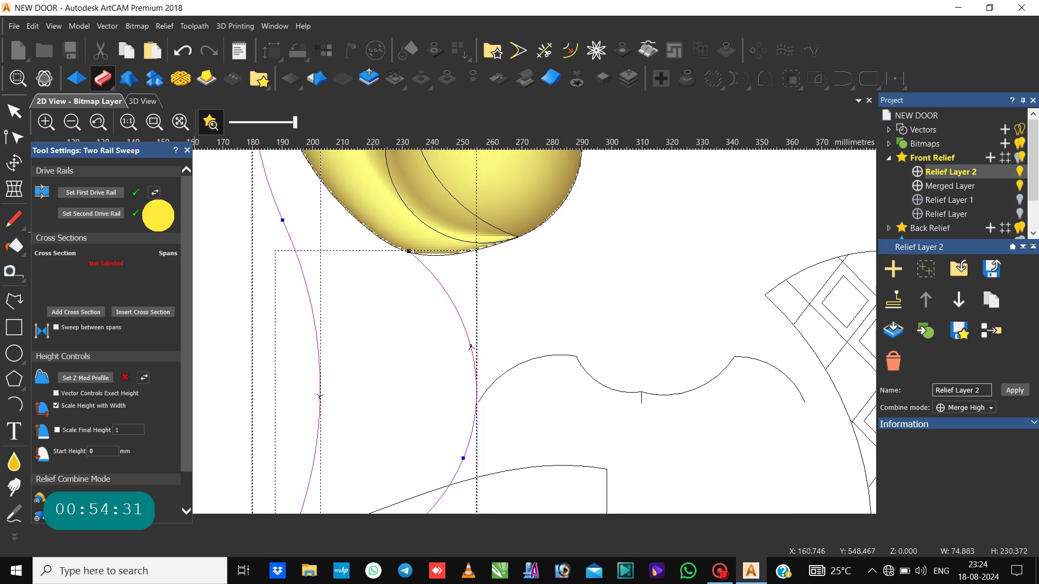
click(598, 382)
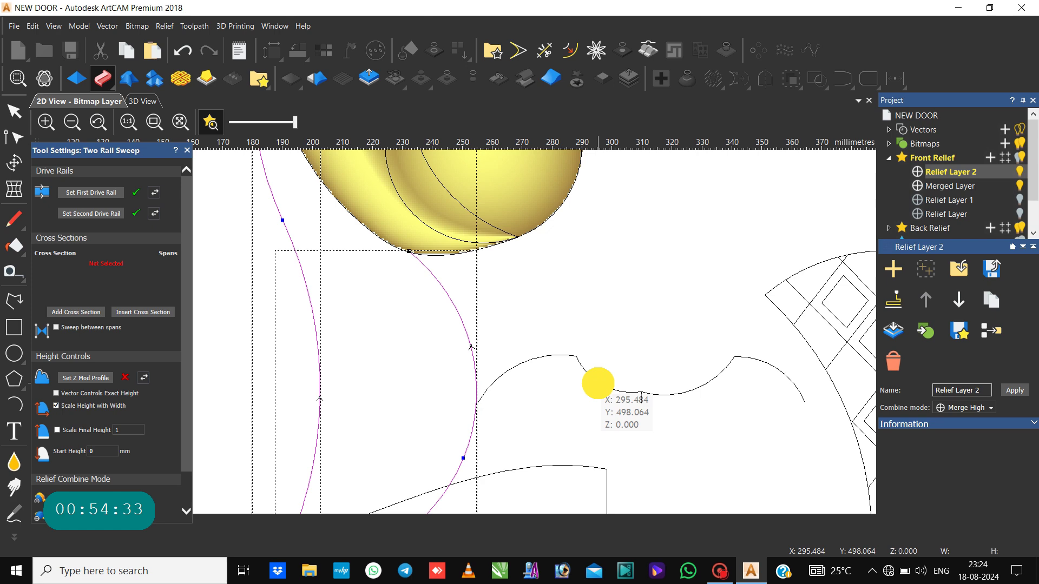
click(76, 312)
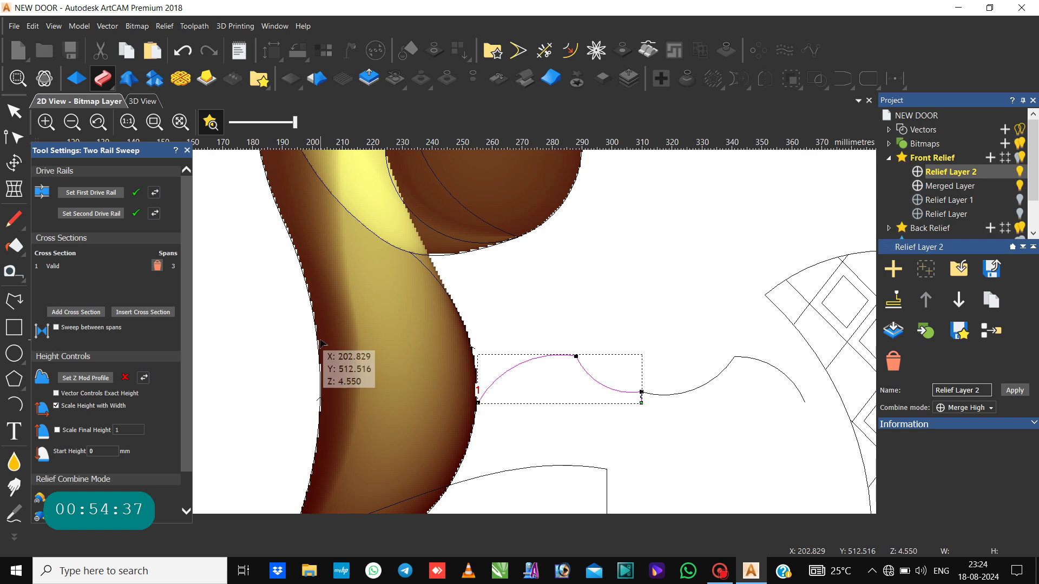
scroll(321, 344, down, 2)
scroll(125, 421, down, 1)
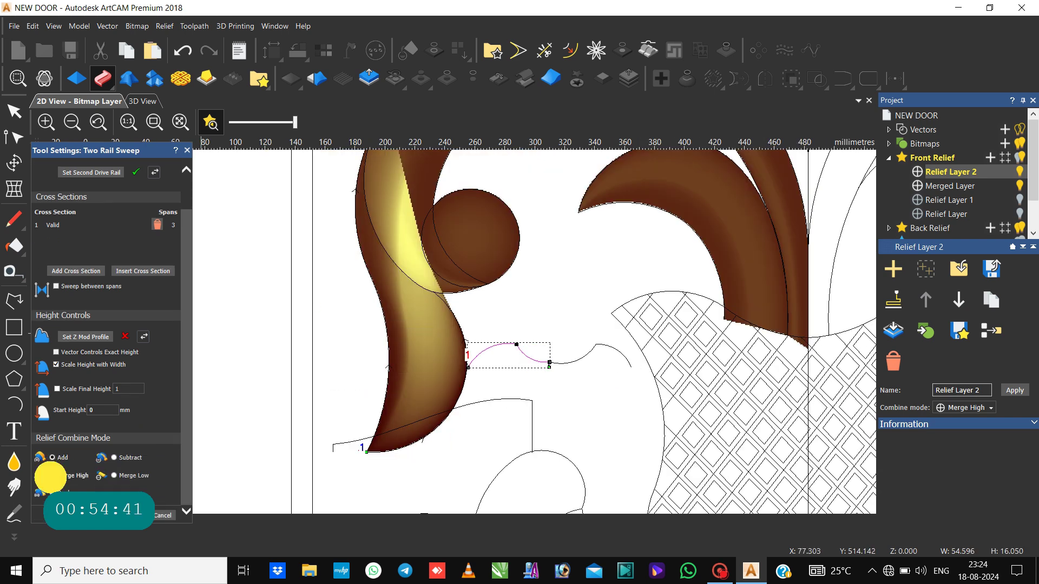
click(52, 476)
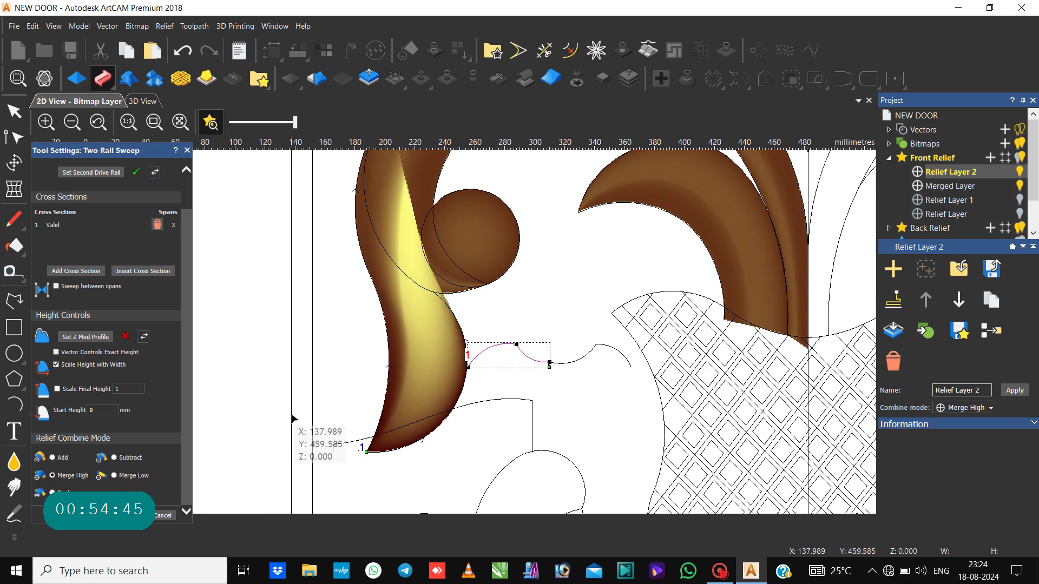
click(169, 515)
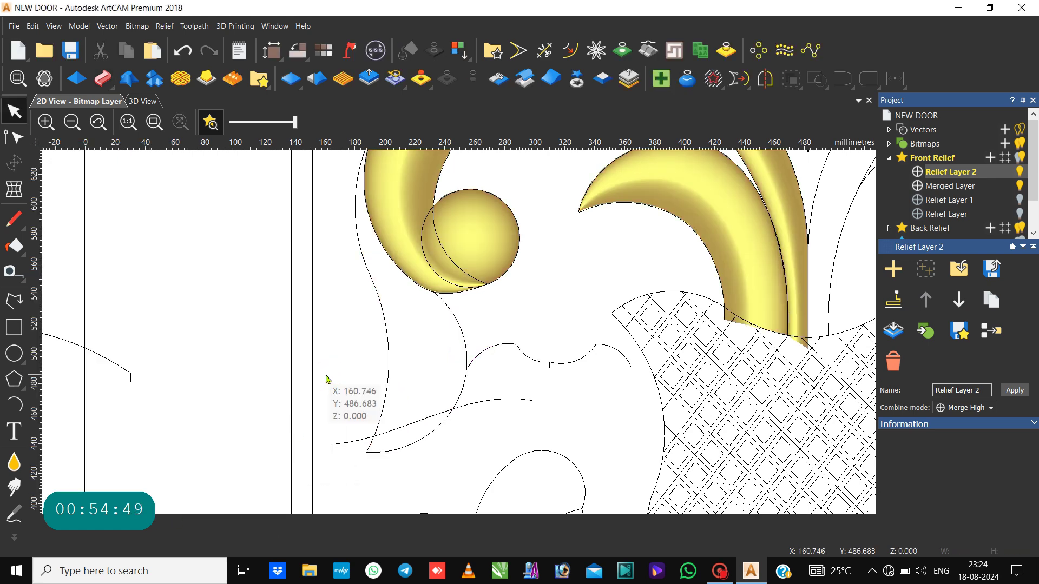
Step: Draw a start-end-point arc from the upper end of the leaf's inner edge curve up along the scroll's outer edge, radius about 73 mm
click(439, 296)
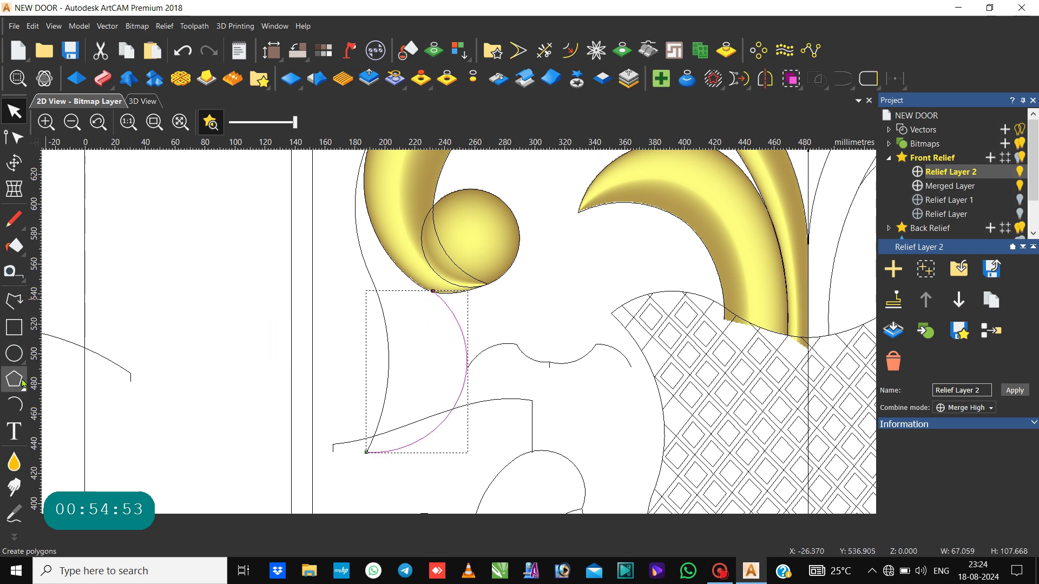
click(15, 406)
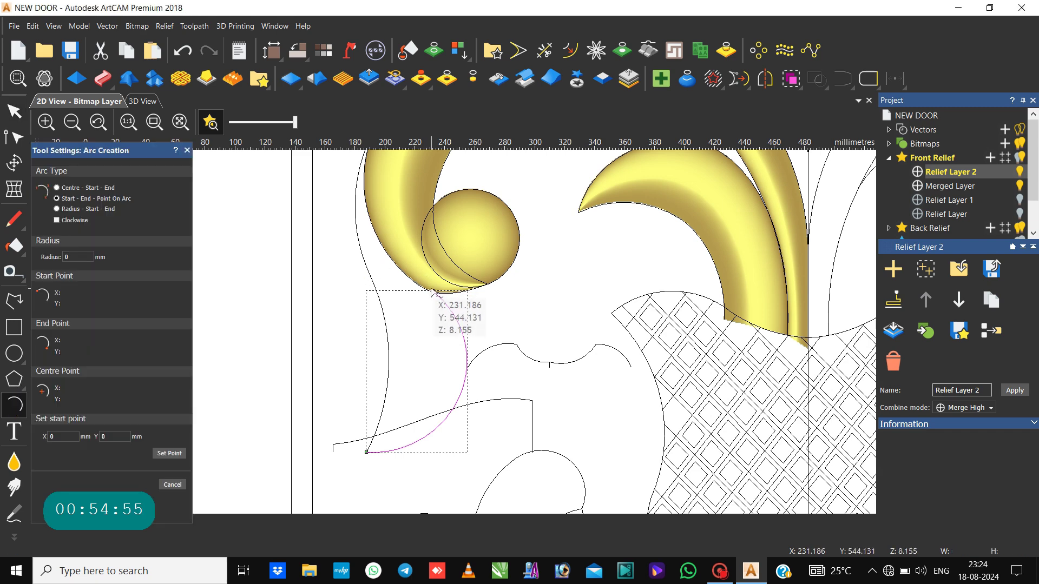
click(432, 290)
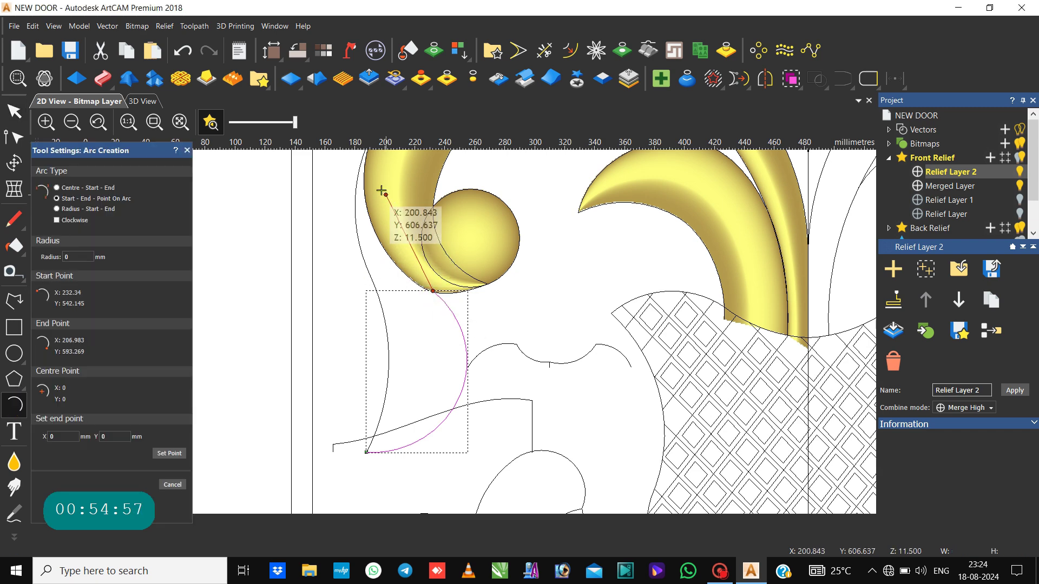
click(366, 168)
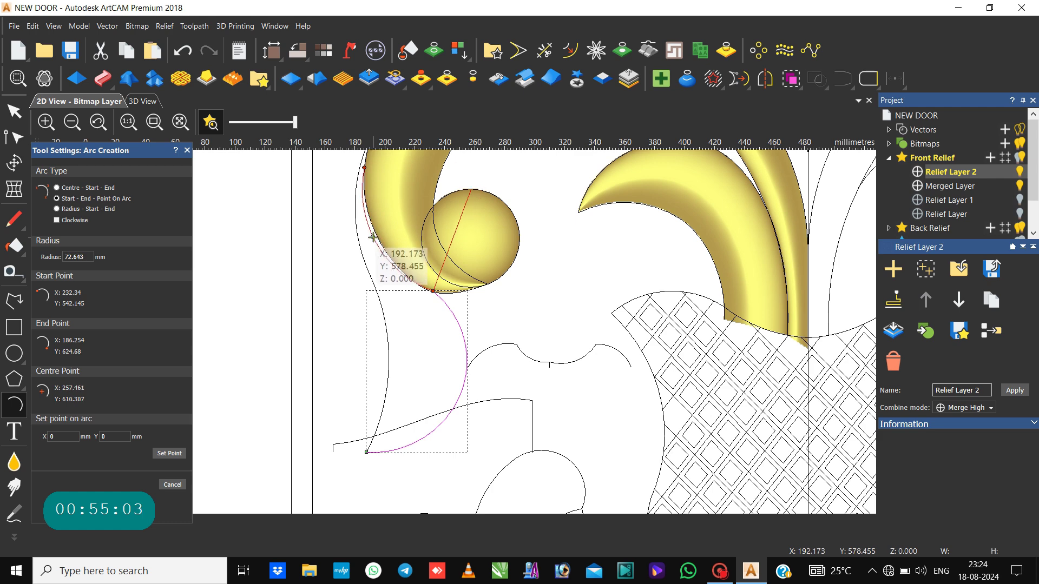
click(377, 236)
key(Escape)
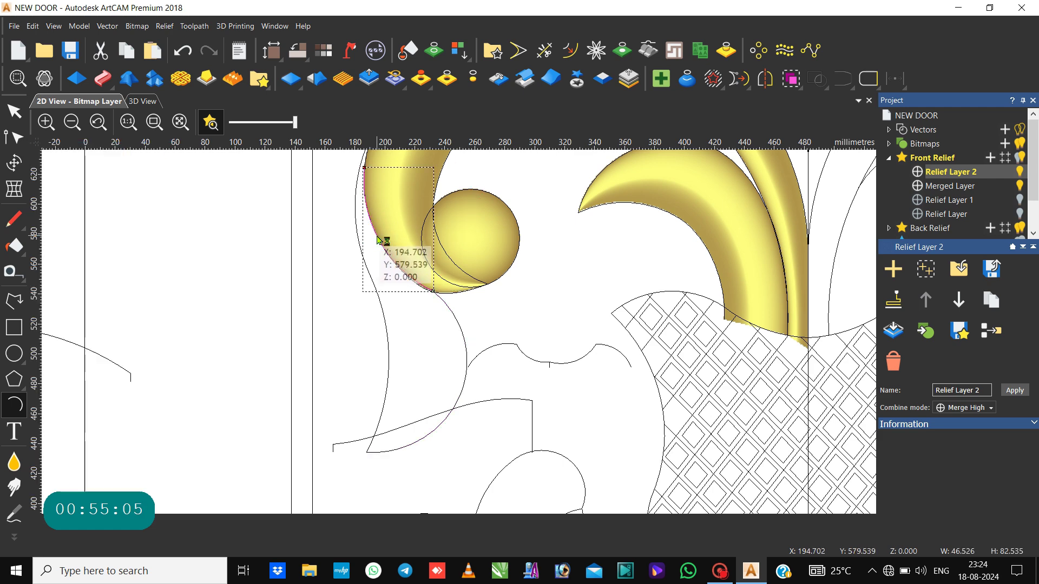
Step: Join the new arc to the leaf's inner edge curve and edit the node where they meet
shift+click(461, 327)
click(843, 78)
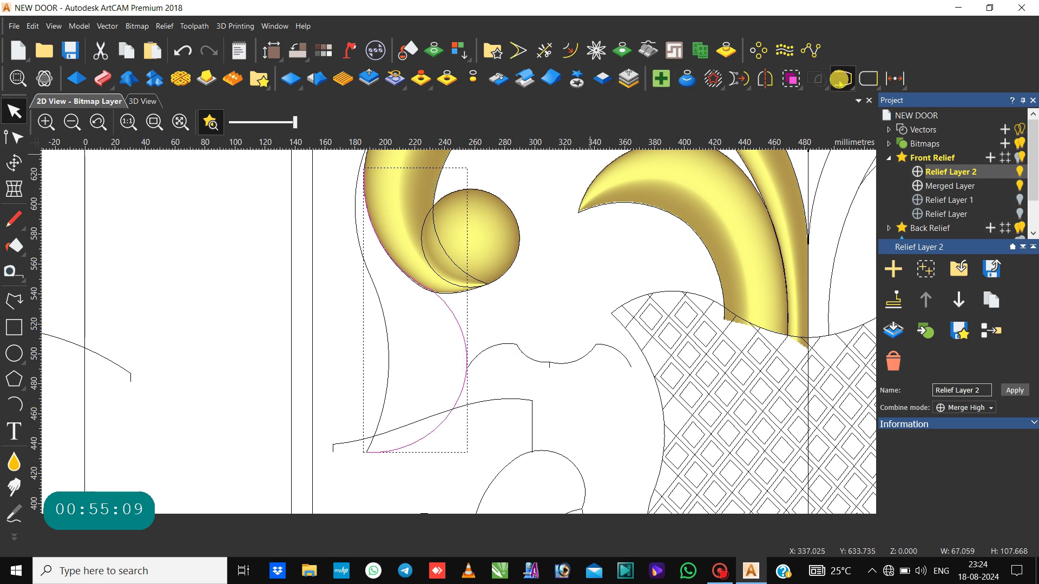
key(n)
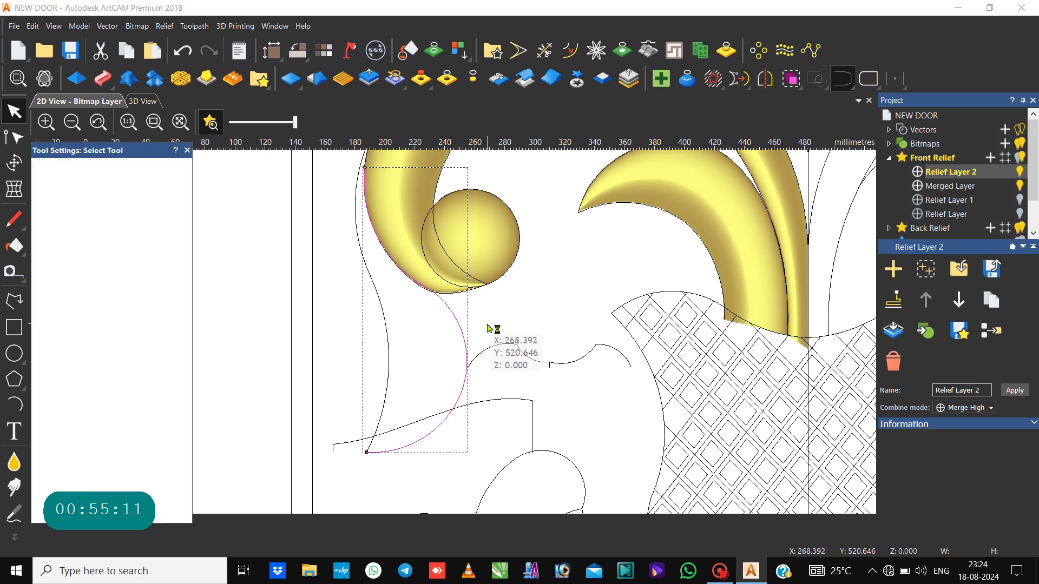
click(432, 291)
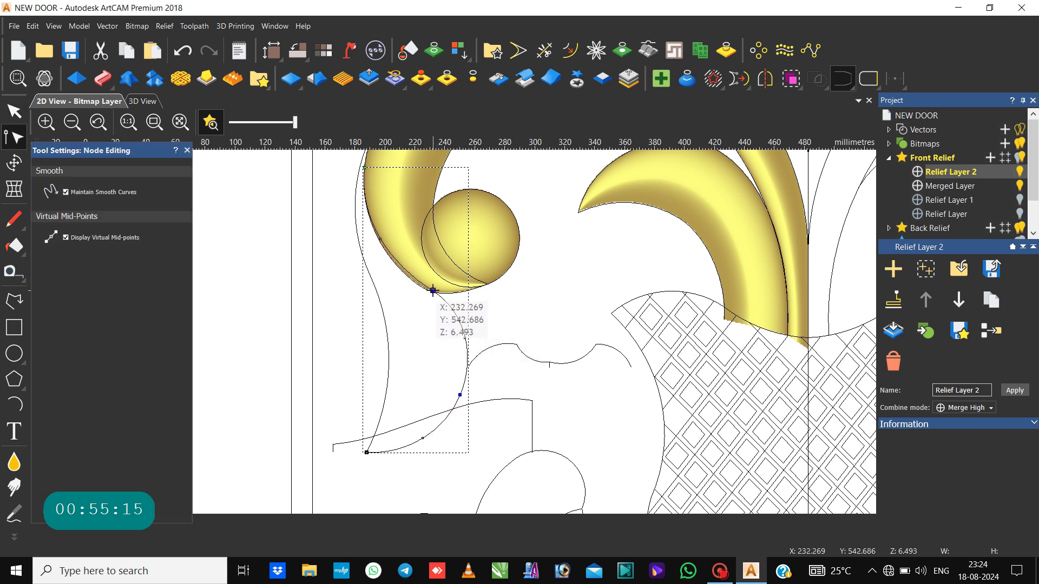
click(326, 316)
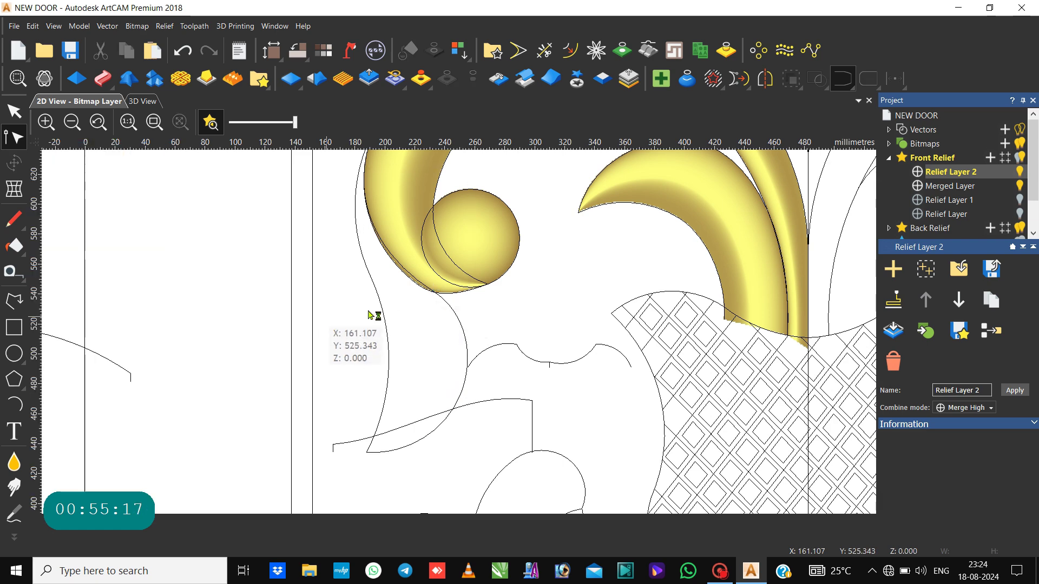
key(n)
Step: Set up a Two Rail Sweep from the joined curve and the leaf's outer edge, add the cross-section beside the leaf, and reverse the second rail
click(439, 296)
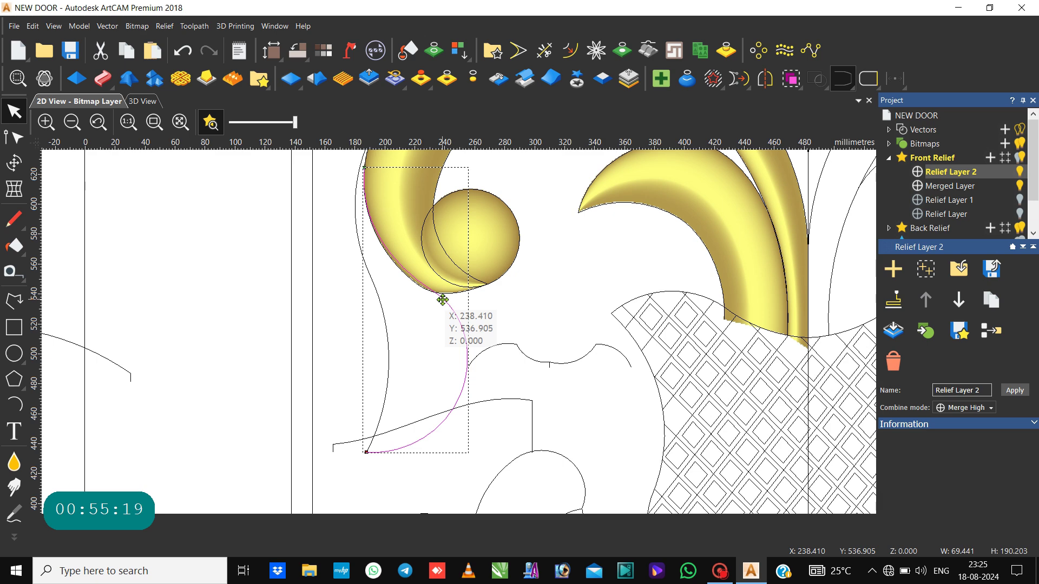
shift+click(386, 333)
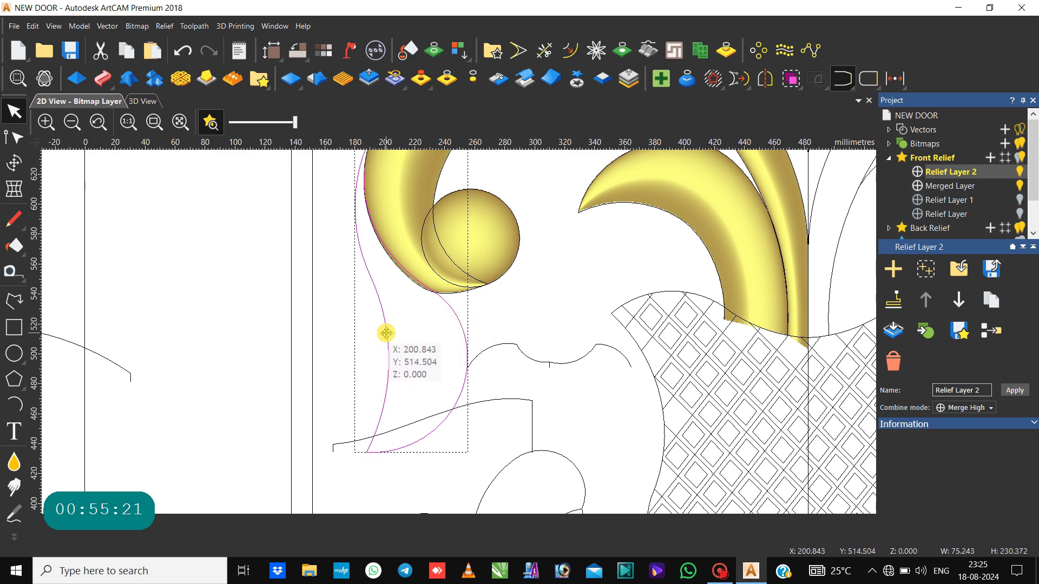
click(102, 79)
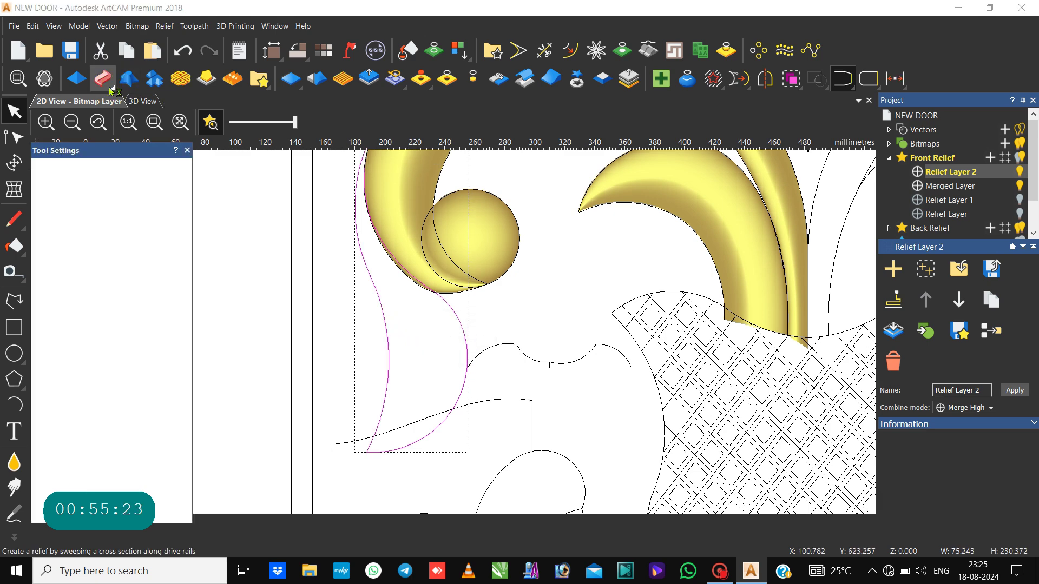
click(498, 345)
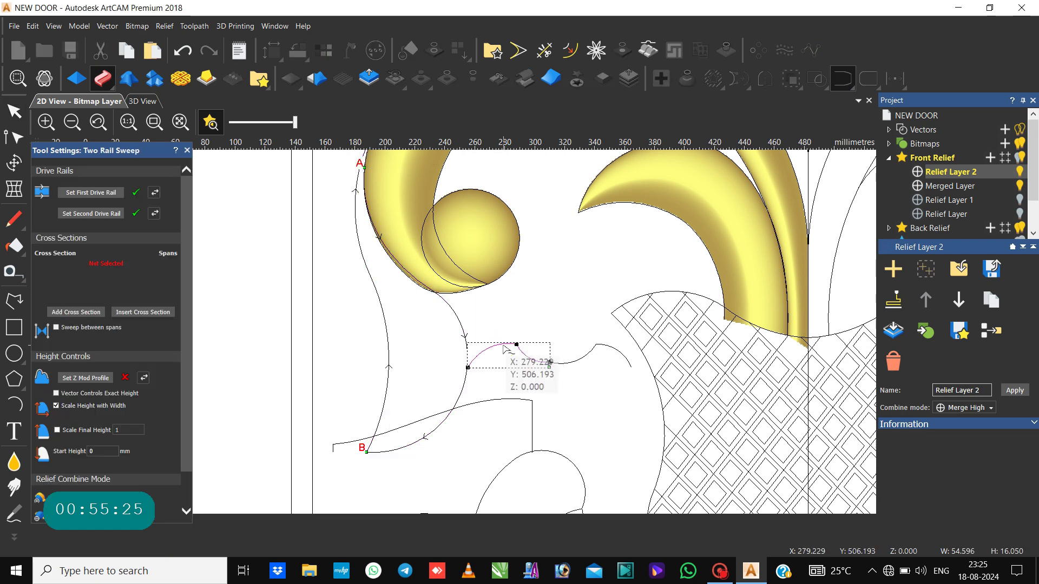
click(66, 314)
click(153, 214)
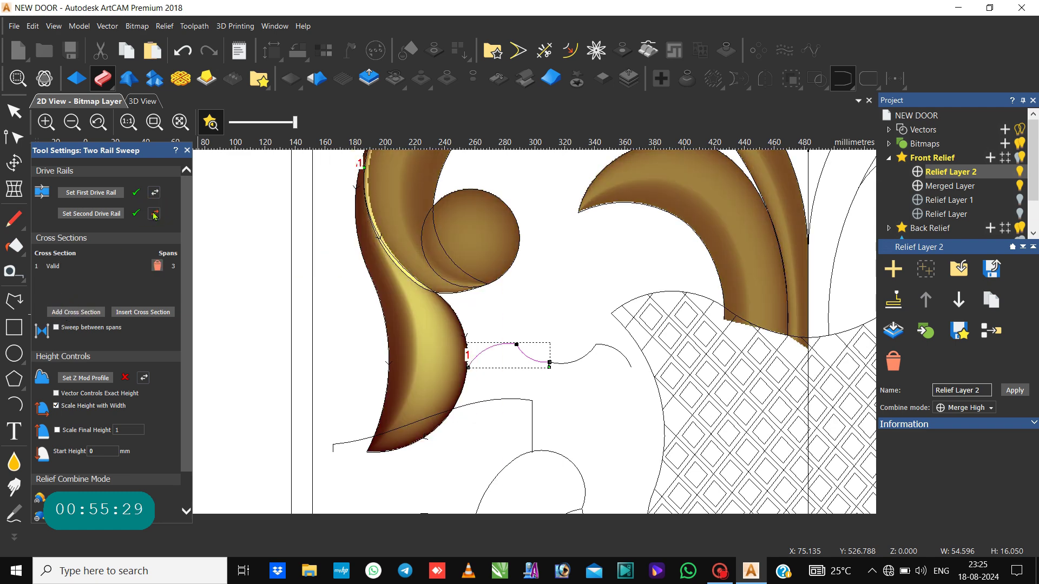
Step: Set the sweep to Merge High with Scale Height with Width off, Scale Final Height at 6 and start height at 6 mm
scroll(113, 428, down, 2)
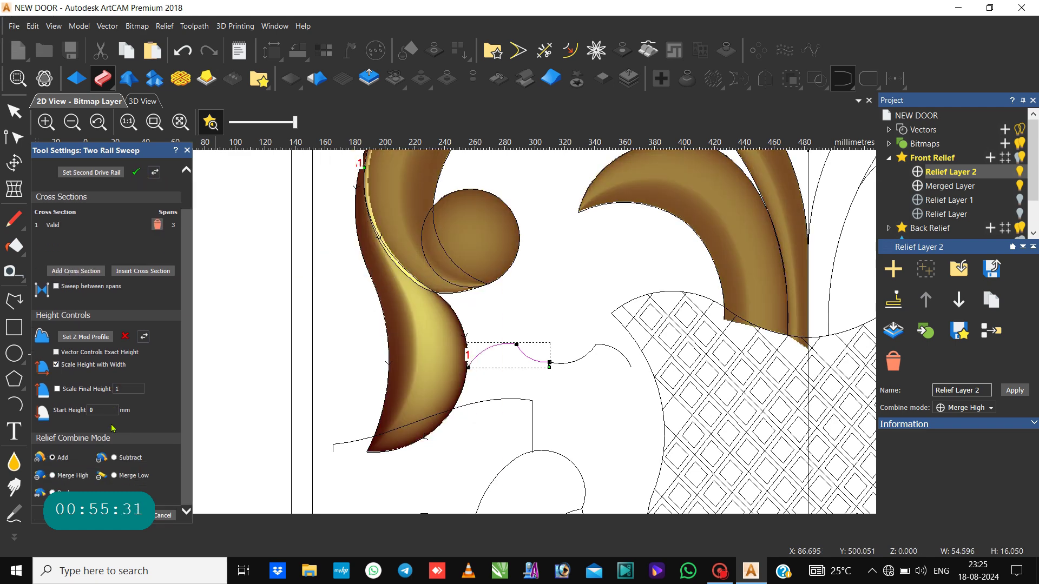
click(53, 476)
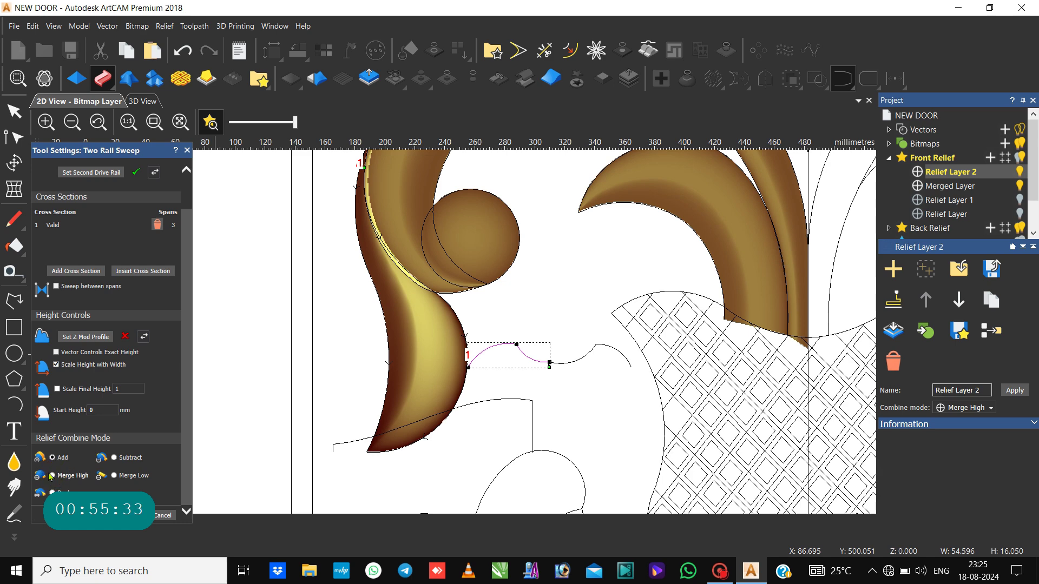
click(53, 476)
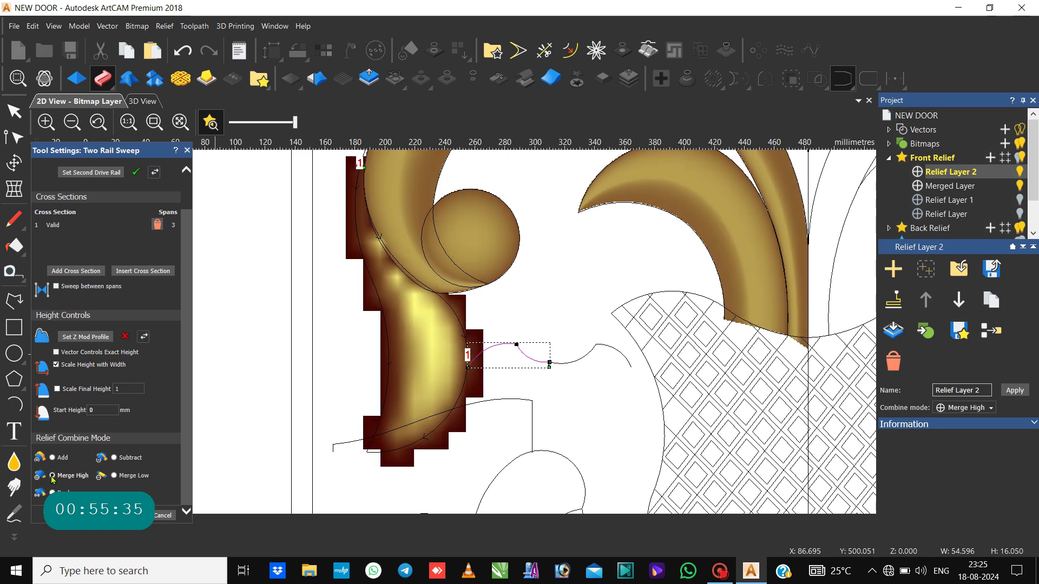
click(57, 389)
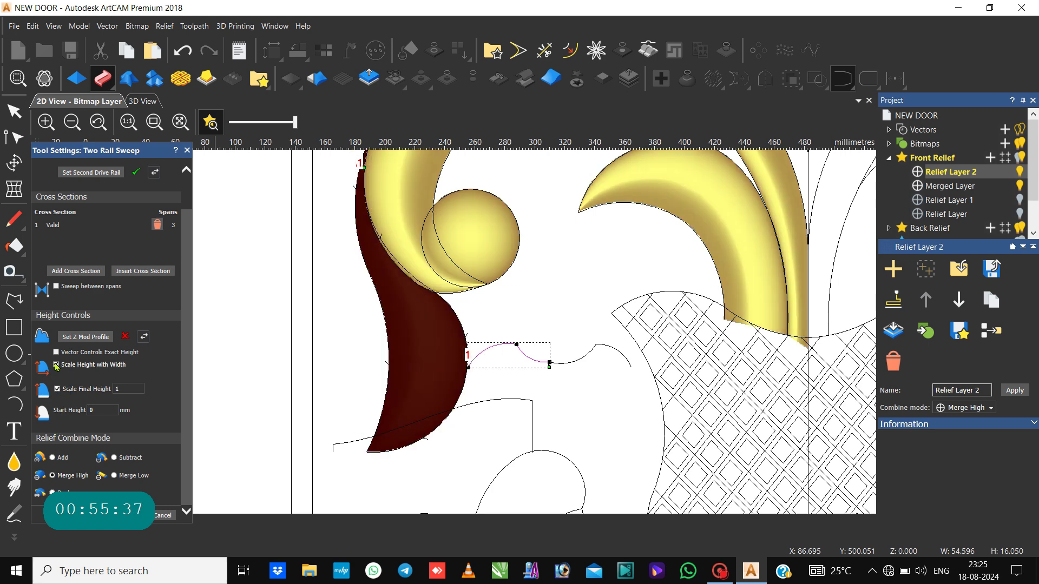
click(56, 364)
double_click(126, 391)
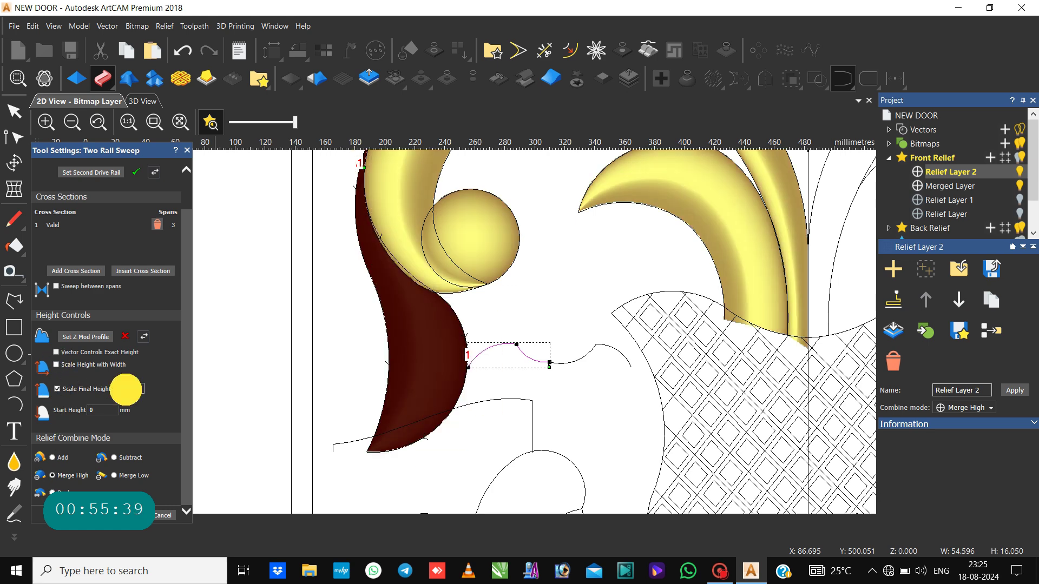
text(6)
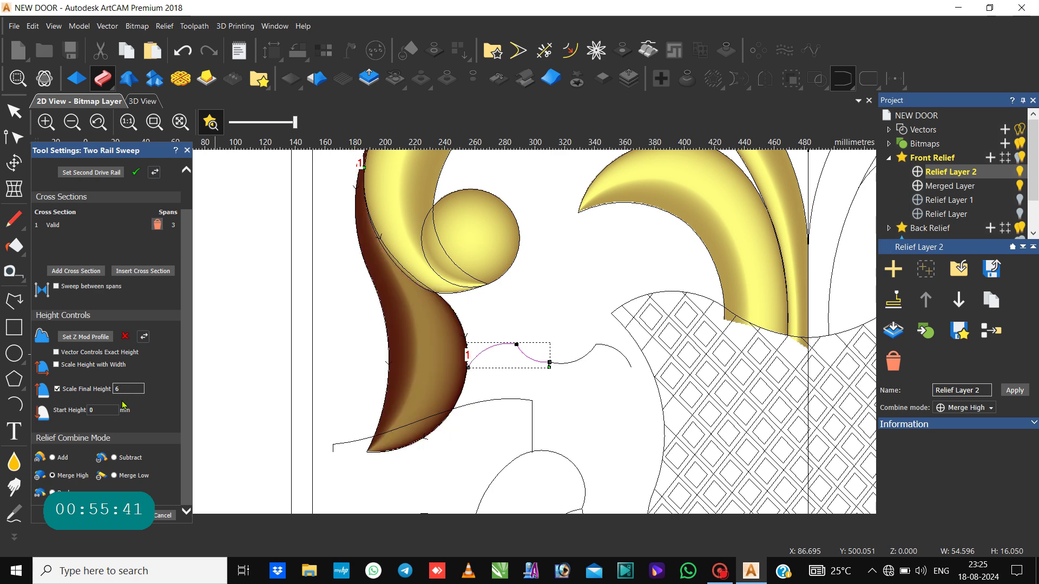
double_click(111, 407)
text(6)
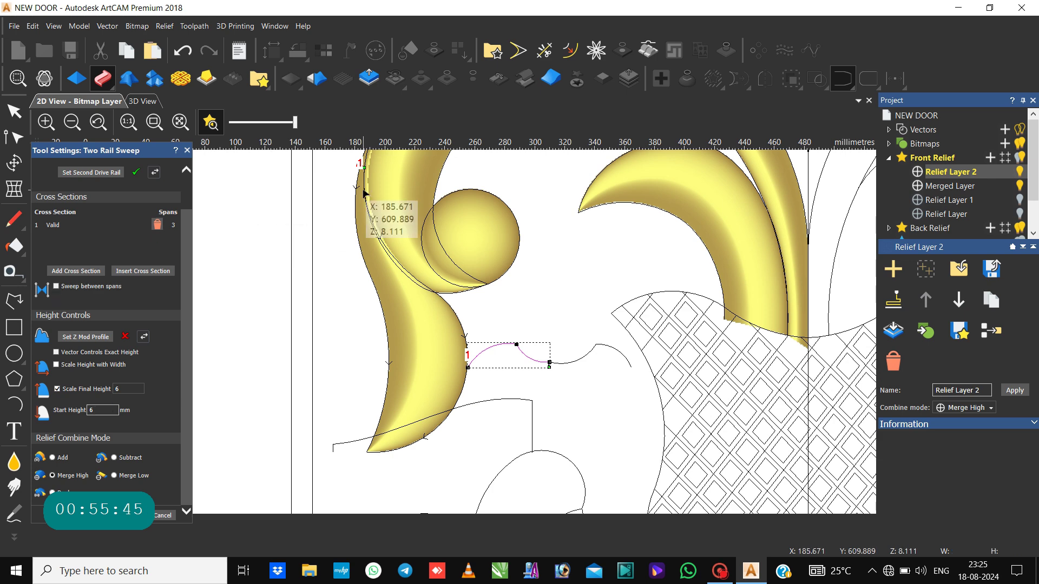
Step: Assign the rising curve across the leaf's lower tip as the Z Mod Profile with reversed direction, apply it and close the sweep
scroll(372, 179, up, 3)
scroll(373, 173, down, 3)
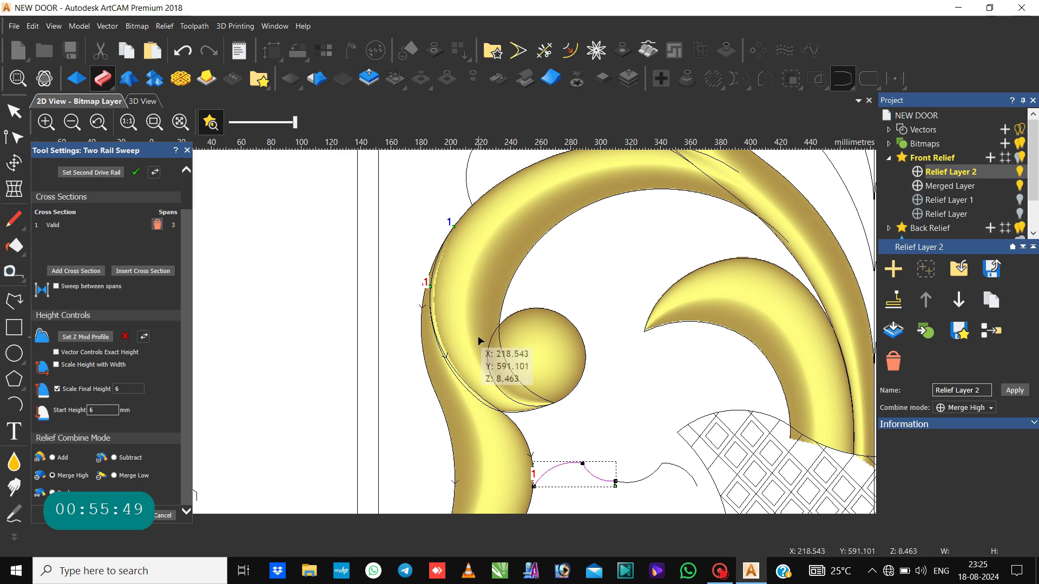
scroll(427, 325, down, 2)
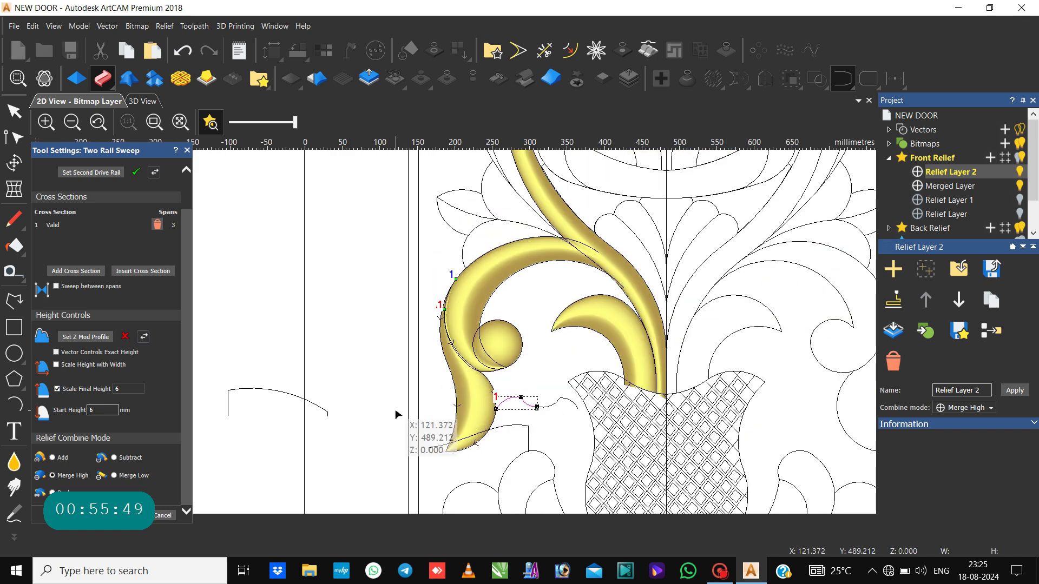
click(435, 449)
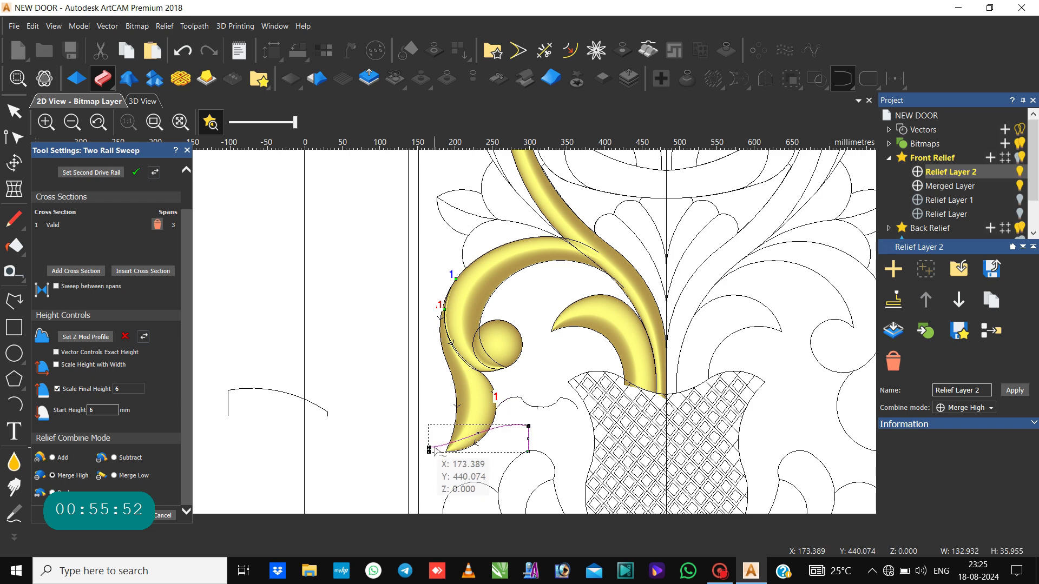
click(107, 338)
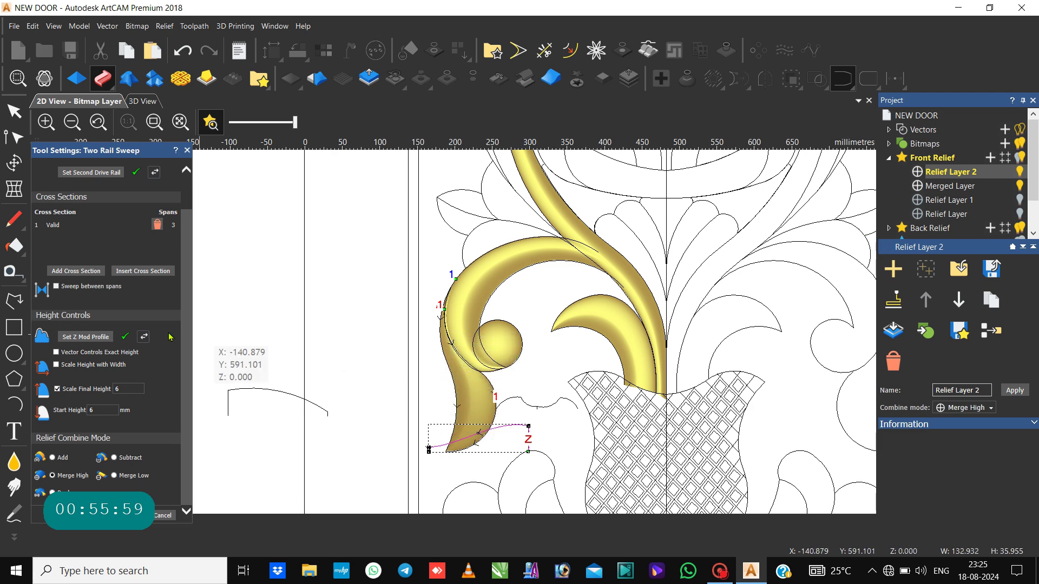
click(143, 337)
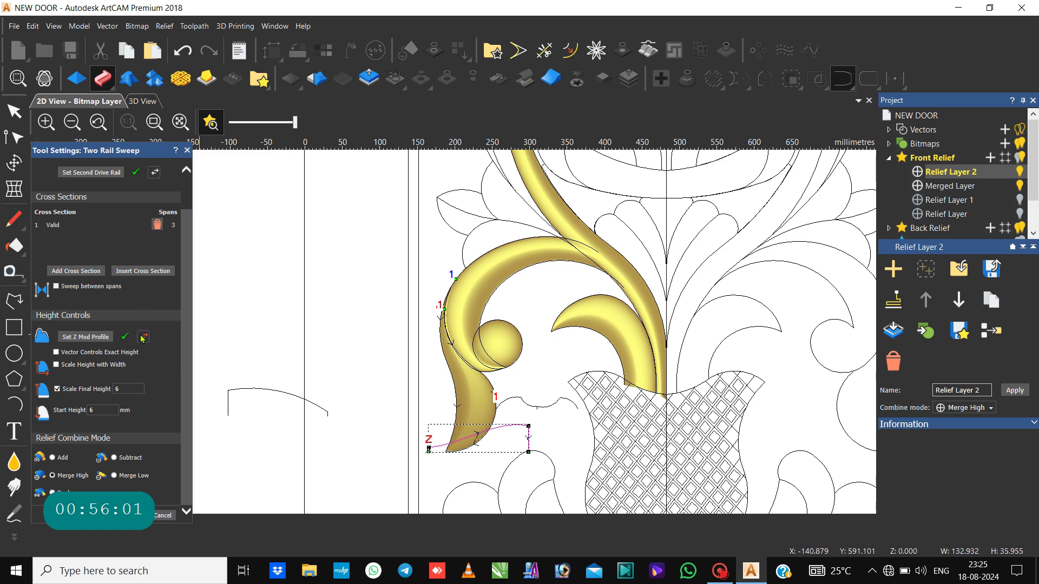
scroll(445, 332, up, 3)
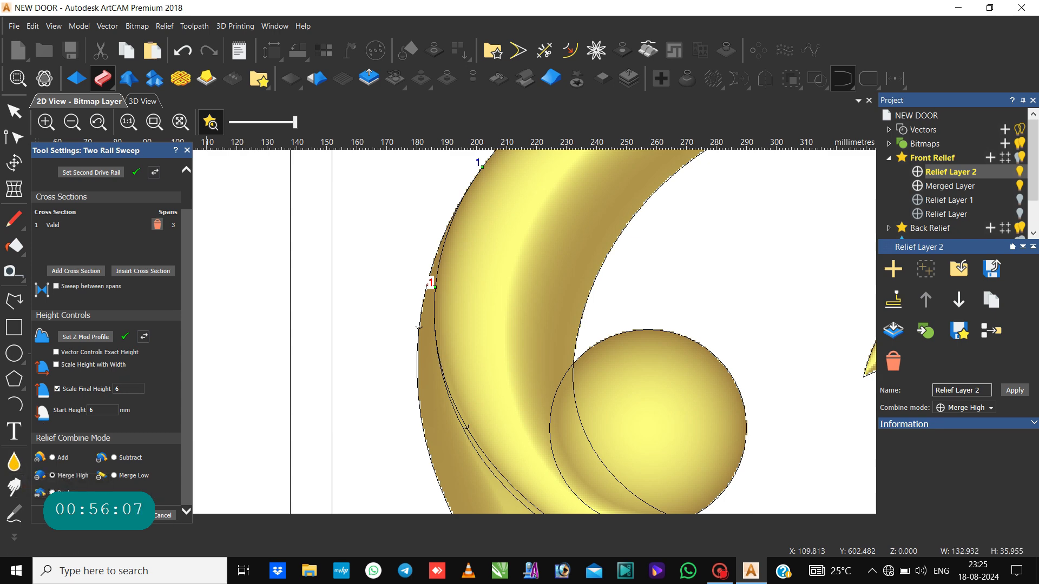
click(162, 515)
Step: Clear the vector selection and inspect the swept hanging leaf in the 3D view
scroll(389, 418, down, 5)
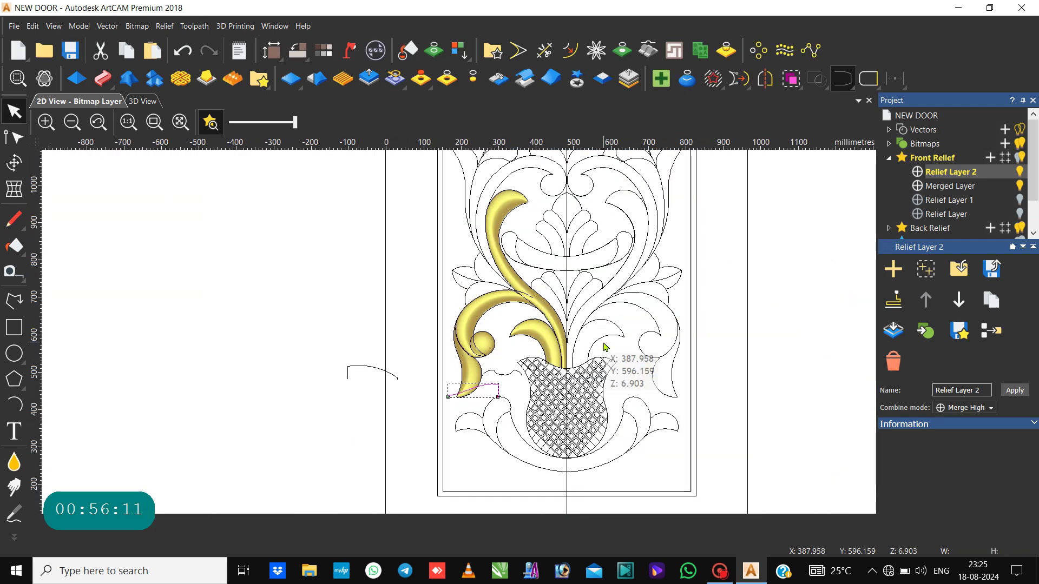
click(512, 345)
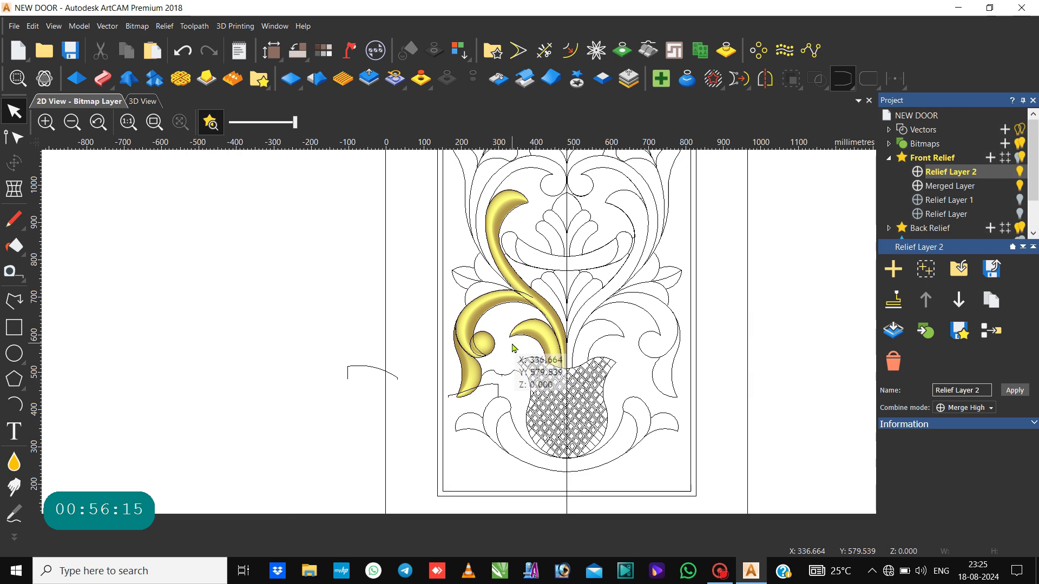
click(143, 101)
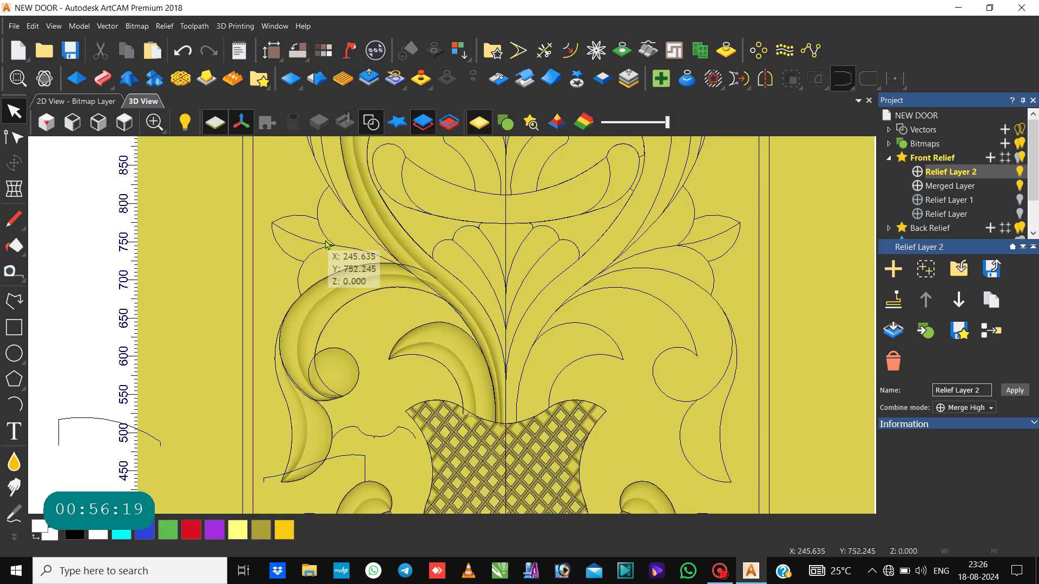
Step: Turn off the vector display in the 3D view and check the whole vase relief from a tilted angle
click(371, 122)
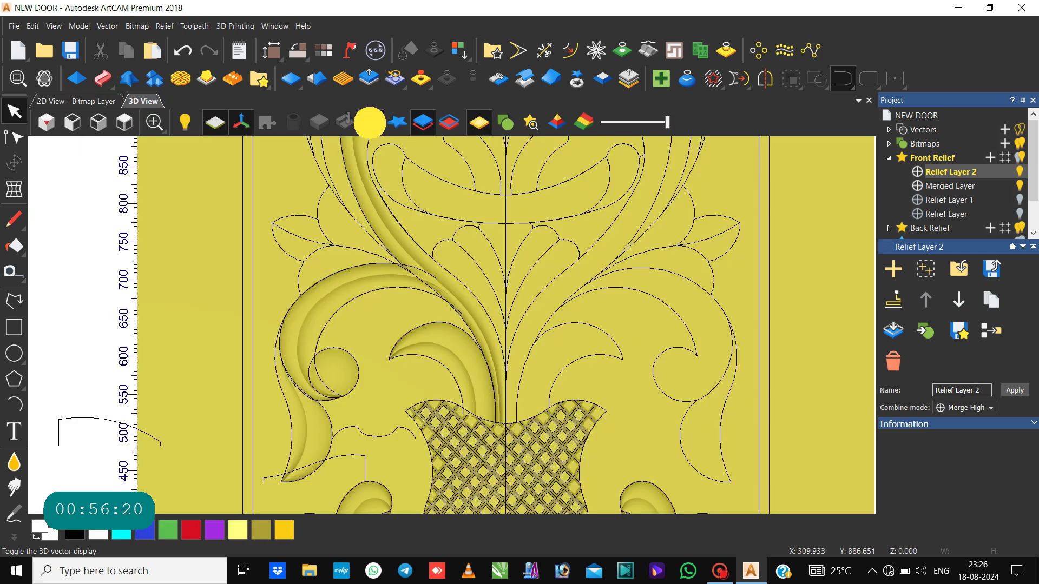
click(45, 78)
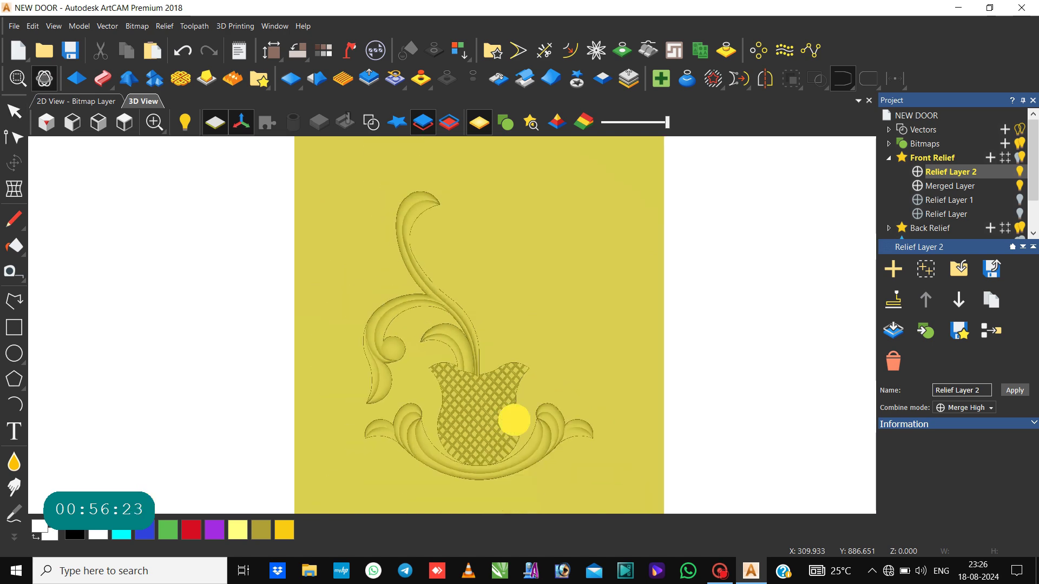
drag(514, 420, 510, 357)
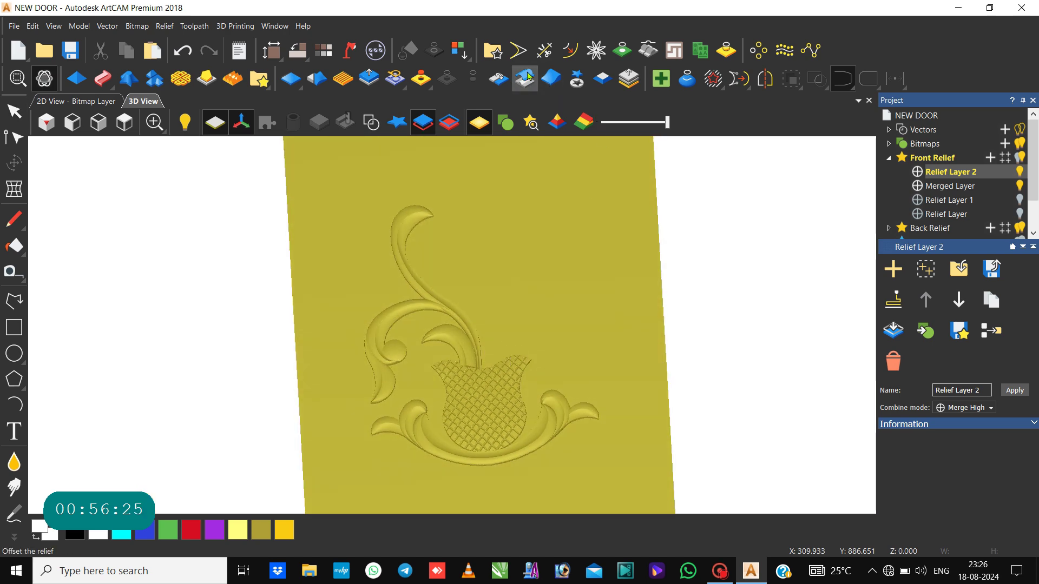
Step: Mirror-merge Relief Layer 2 left over right, and inspect the mirrored leaves where they meet the top of the vase
click(498, 79)
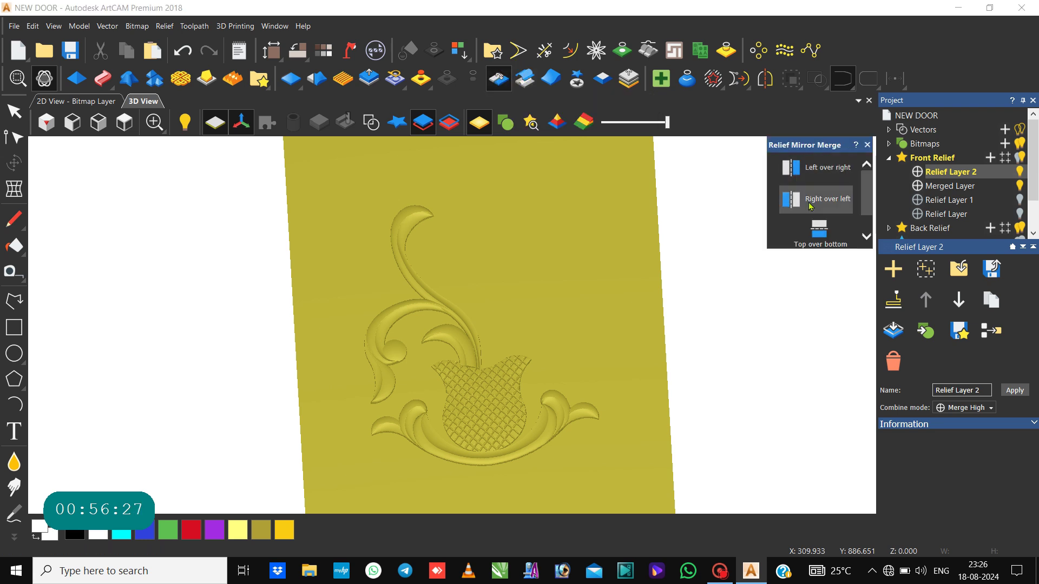
click(807, 169)
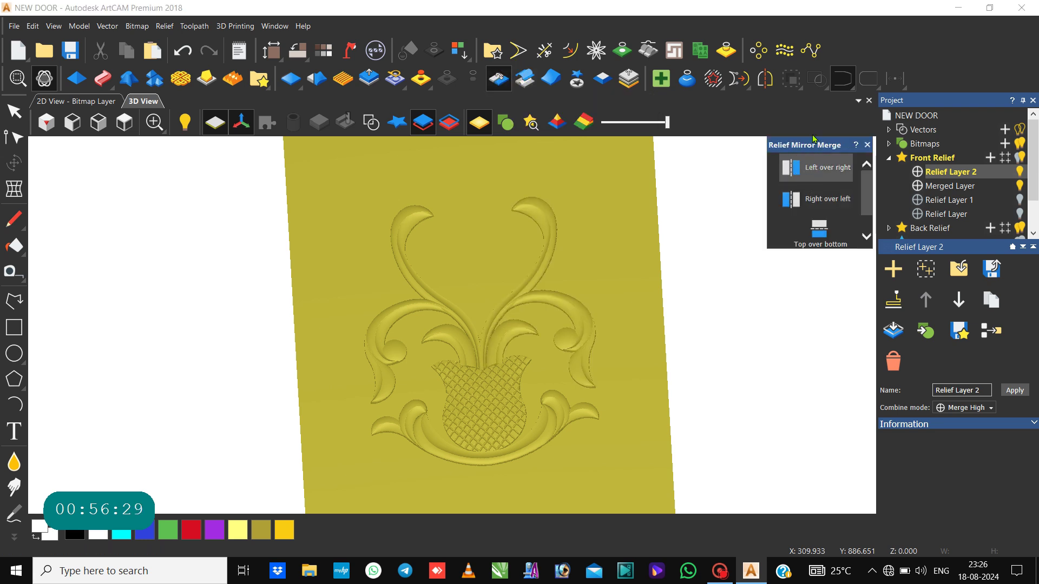
click(866, 145)
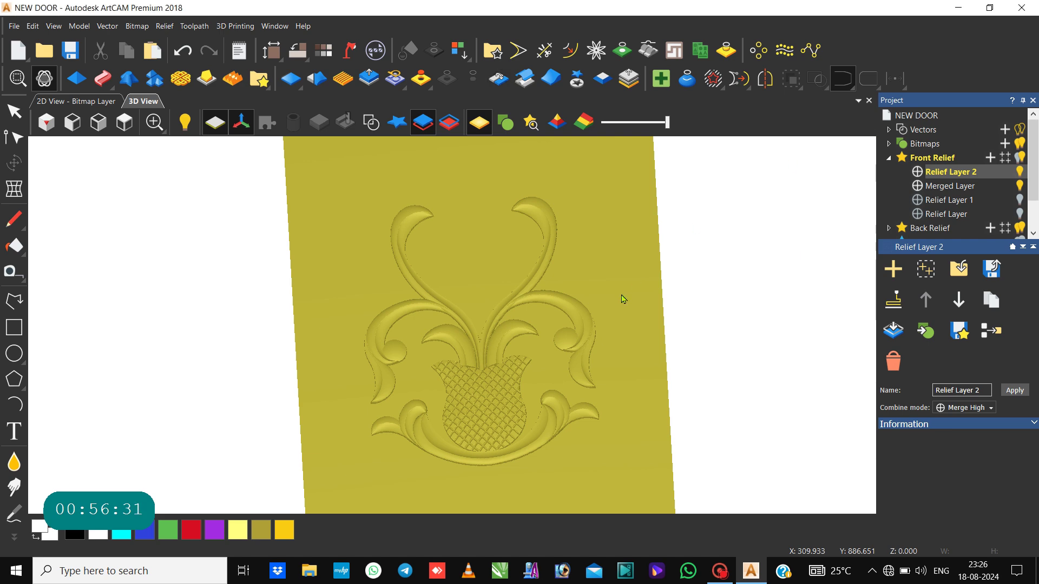
mouse_move(624, 299)
mouse_down()
mouse_move(603, 355)
mouse_move(487, 376)
mouse_move(529, 315)
mouse_move(473, 338)
mouse_move(498, 325)
mouse_up()
scroll(475, 351, up, 3)
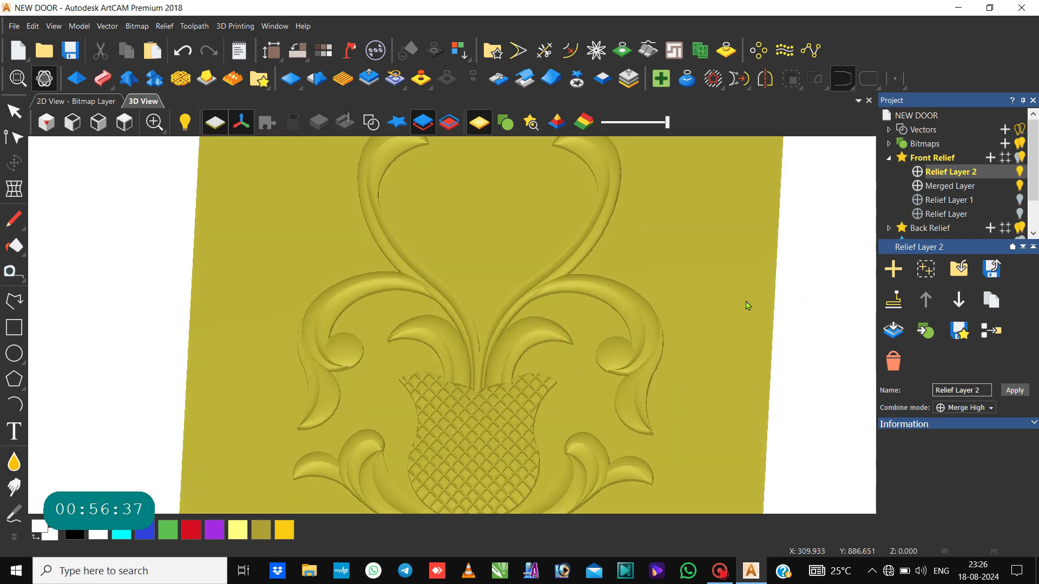
drag(412, 380, 495, 448)
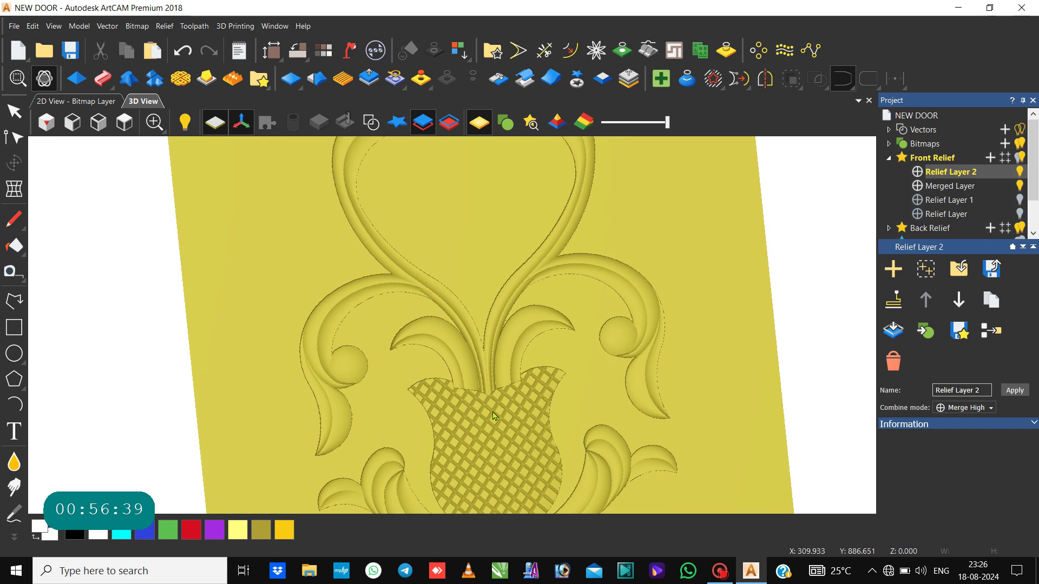
scroll(493, 416, up, 2)
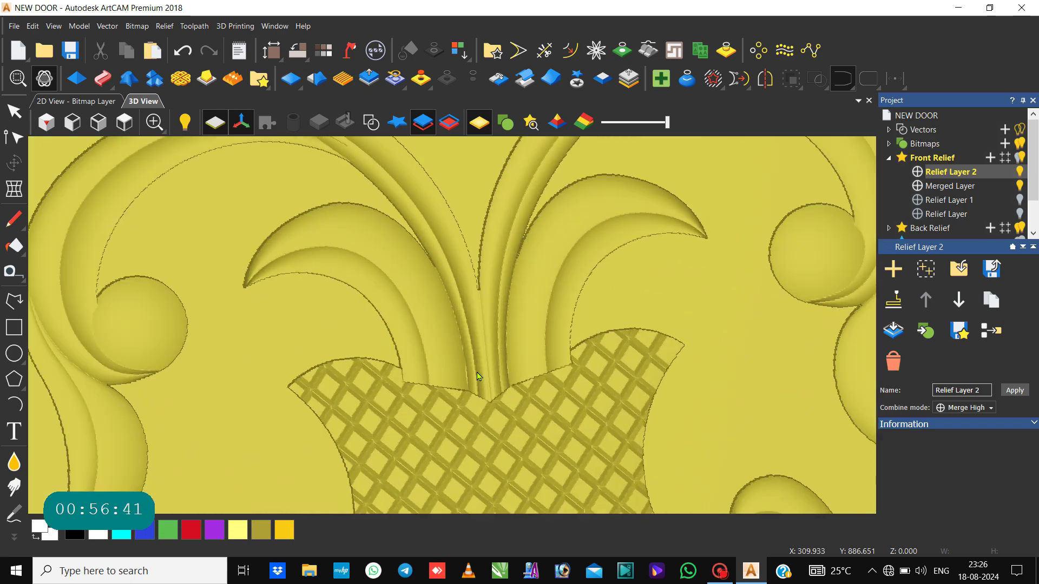
Step: Zero the relief inside the crosshatched vase outline on Relief Layer 2, trimming the stem and leaf bases that overlap it
drag(479, 377, 444, 333)
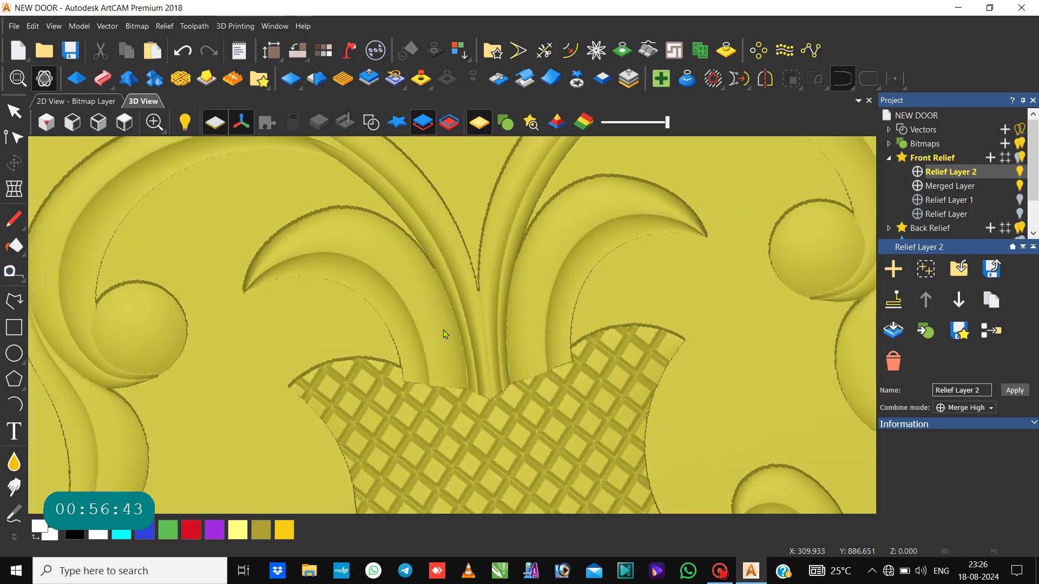
scroll(435, 299, down, 2)
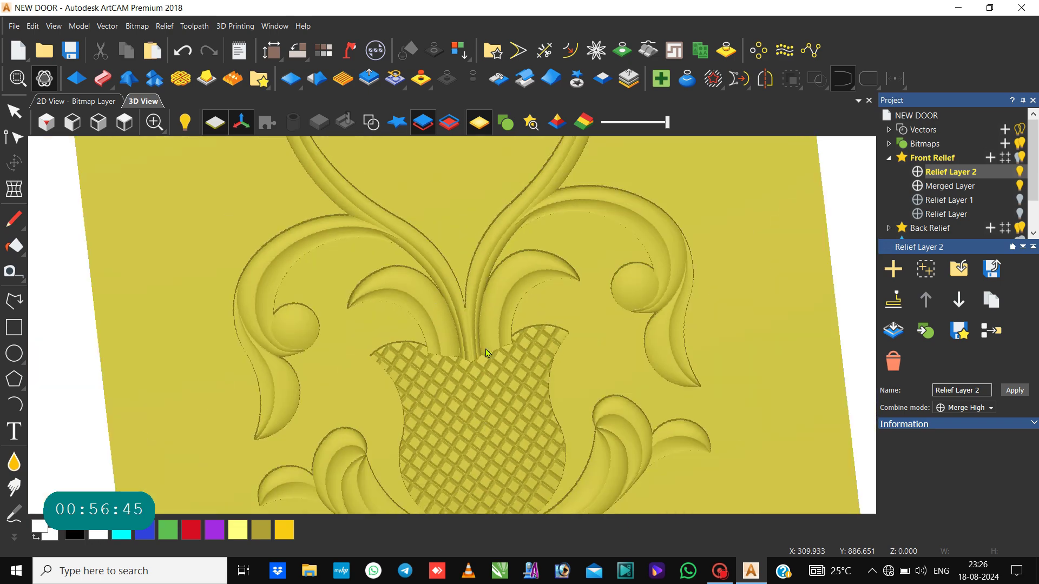
click(93, 100)
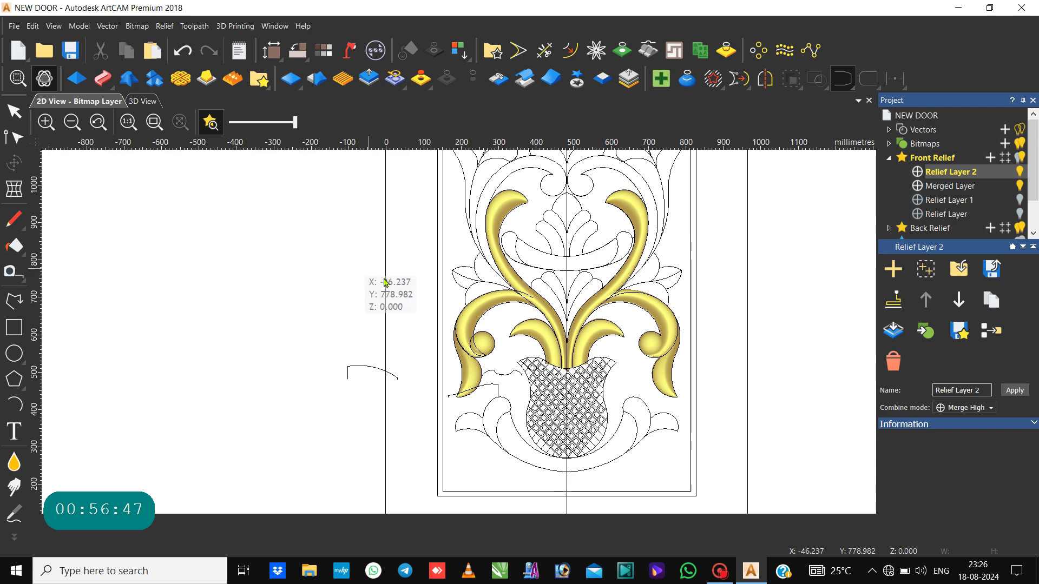
click(615, 367)
click(614, 366)
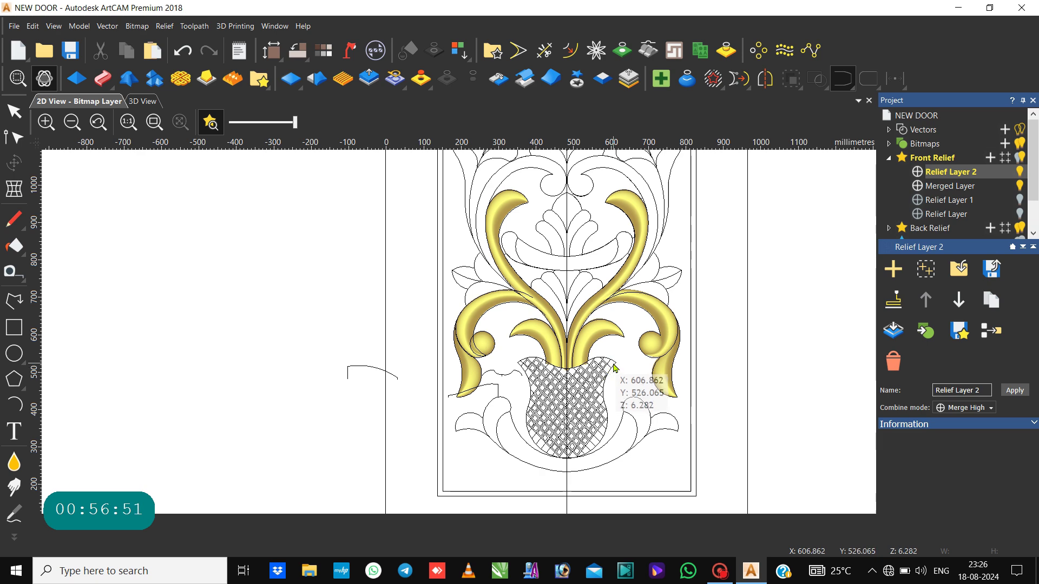
scroll(614, 367, up, 3)
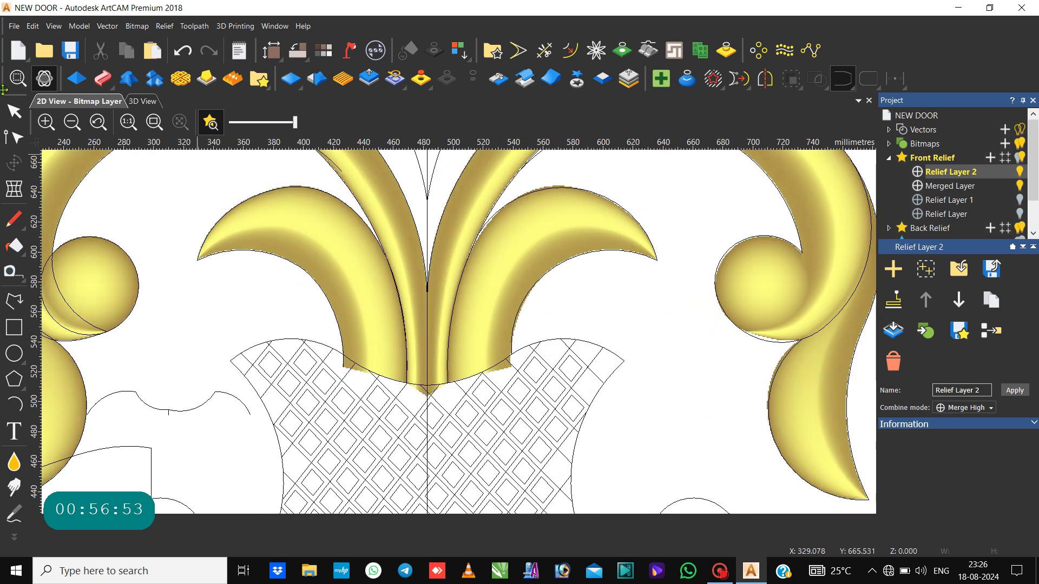
click(14, 111)
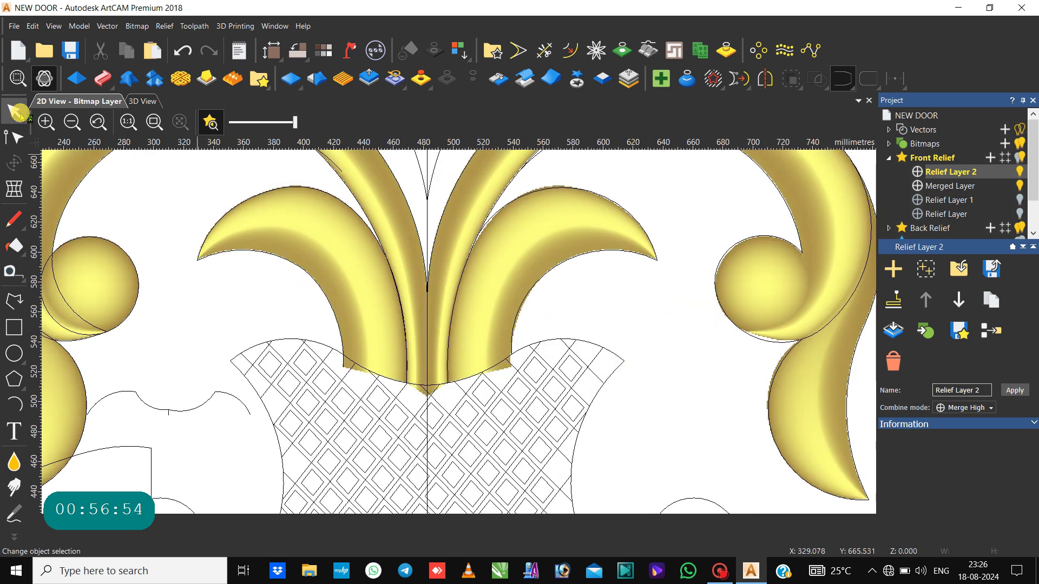
click(599, 352)
click(621, 372)
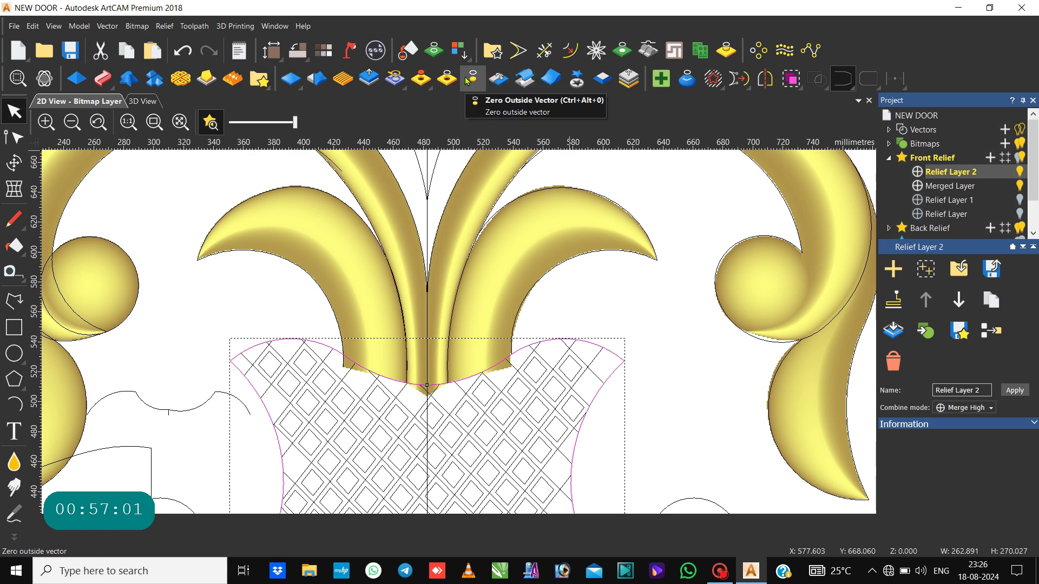
click(448, 80)
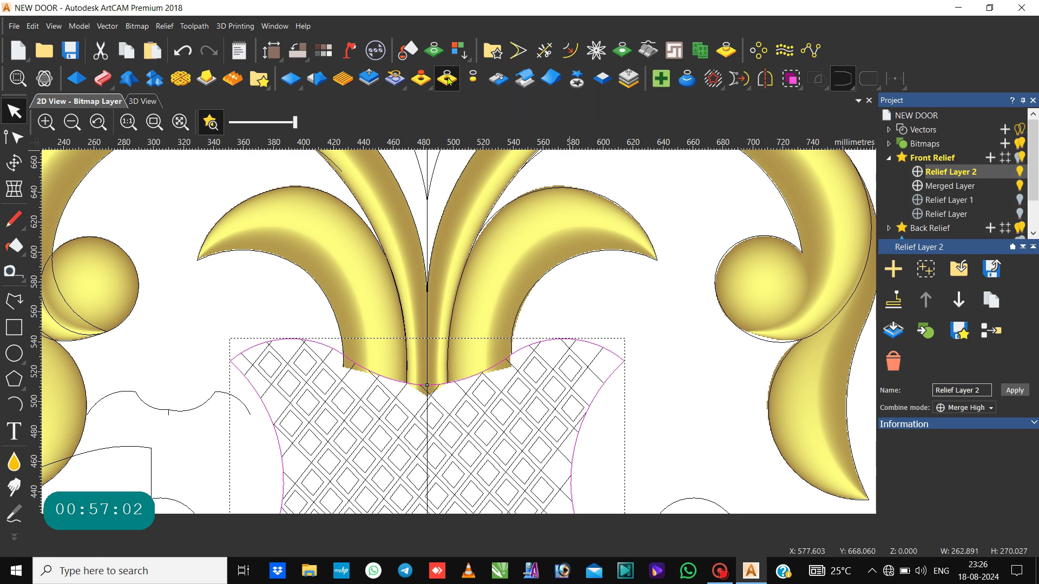
click(583, 284)
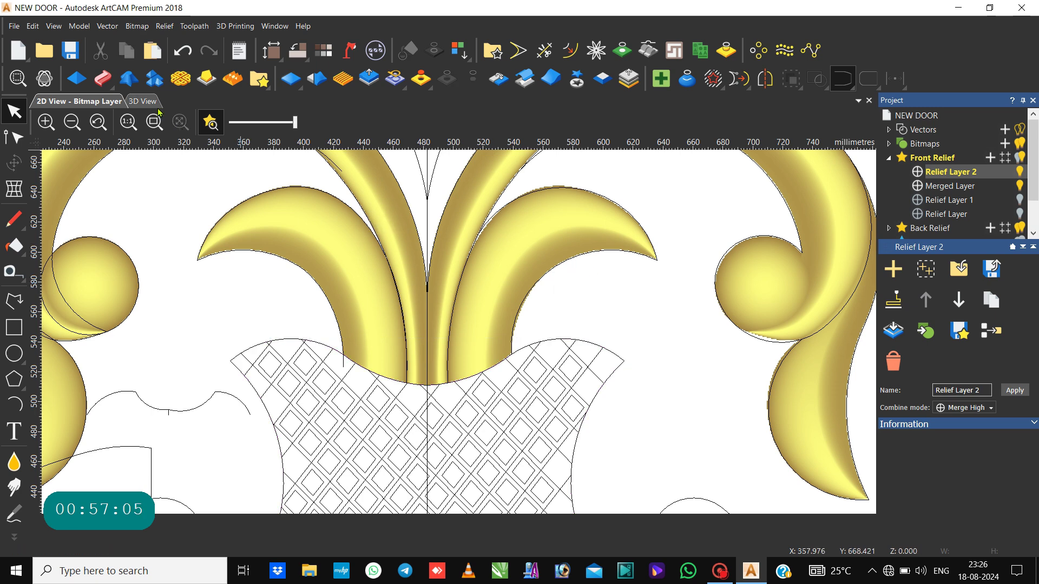
Step: Inspect the trimmed stem and leaf bases in 3D and display the vectors over the relief
click(143, 101)
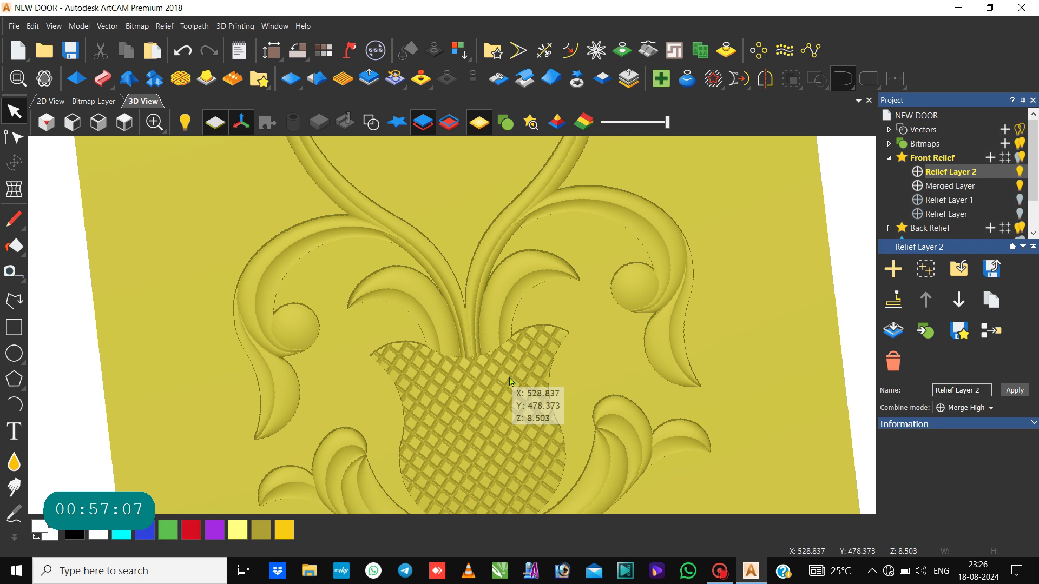
scroll(487, 361, up, 2)
click(483, 368)
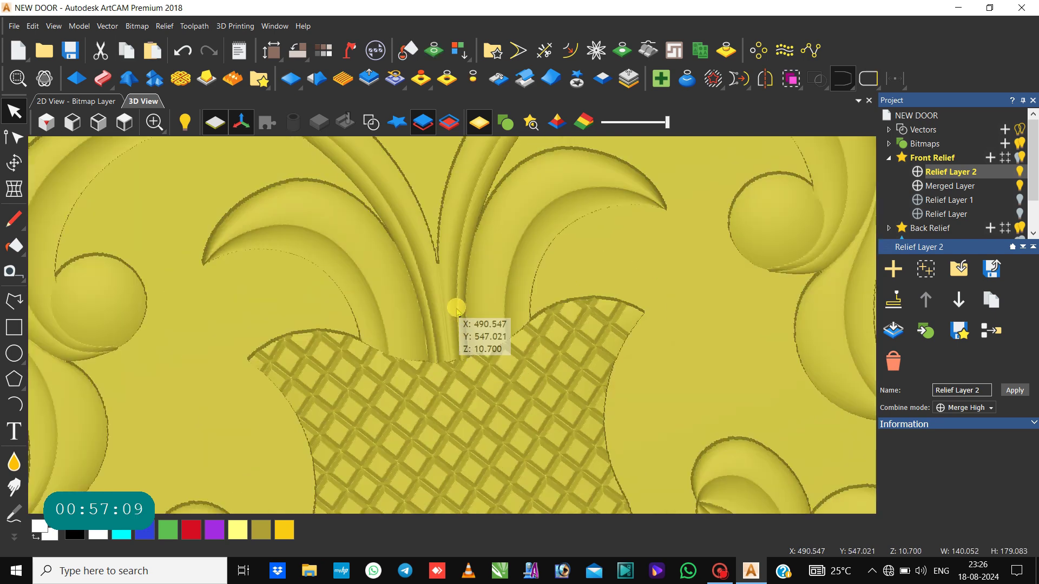
scroll(241, 271, down, 3)
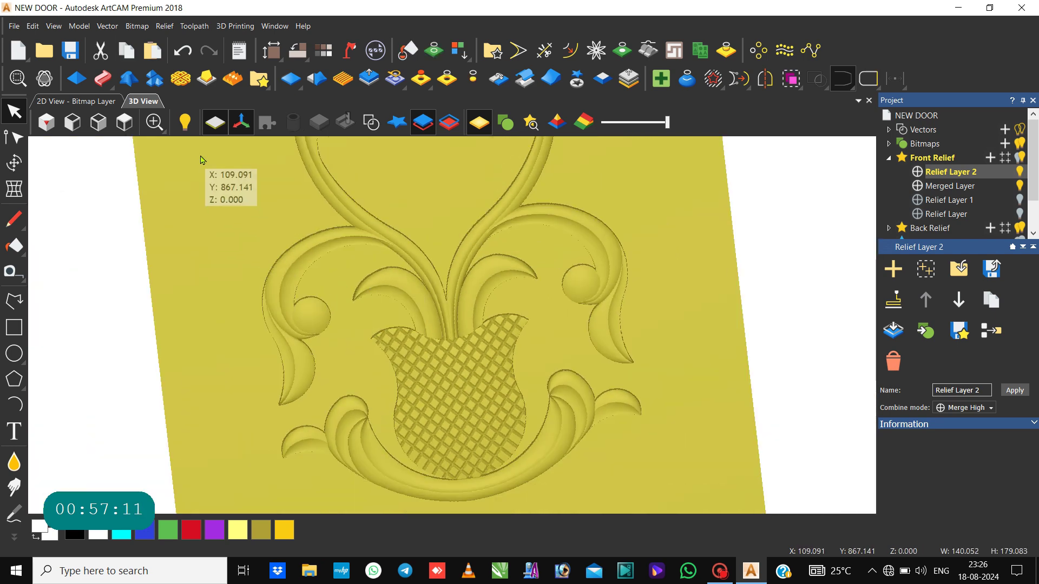
click(135, 130)
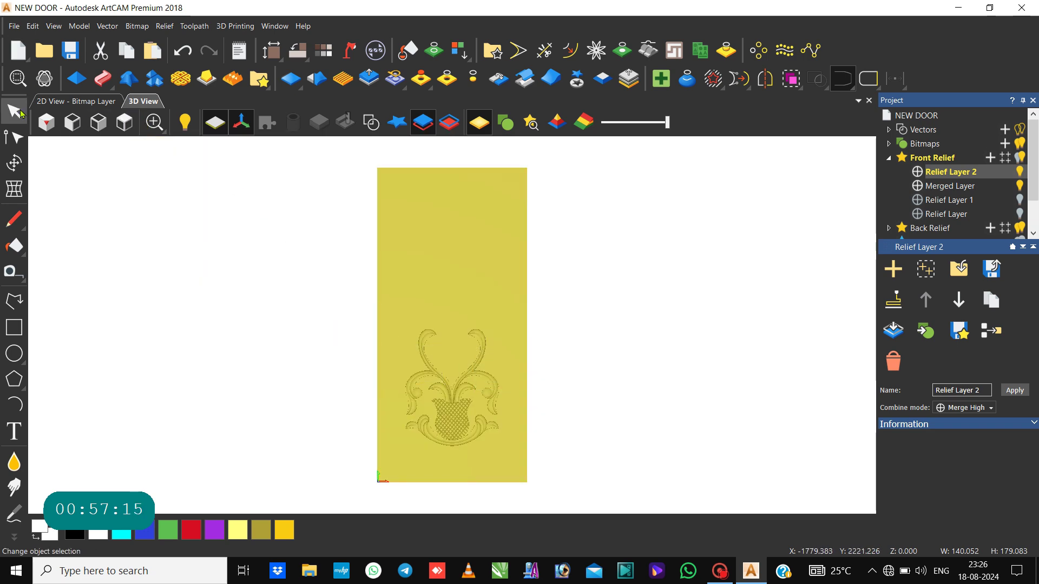
click(382, 124)
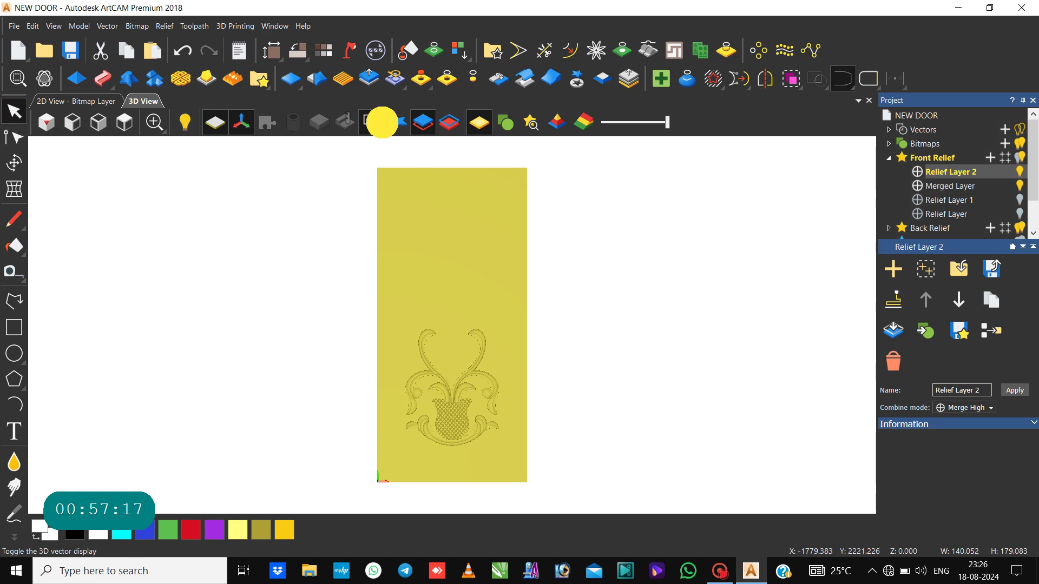
click(378, 124)
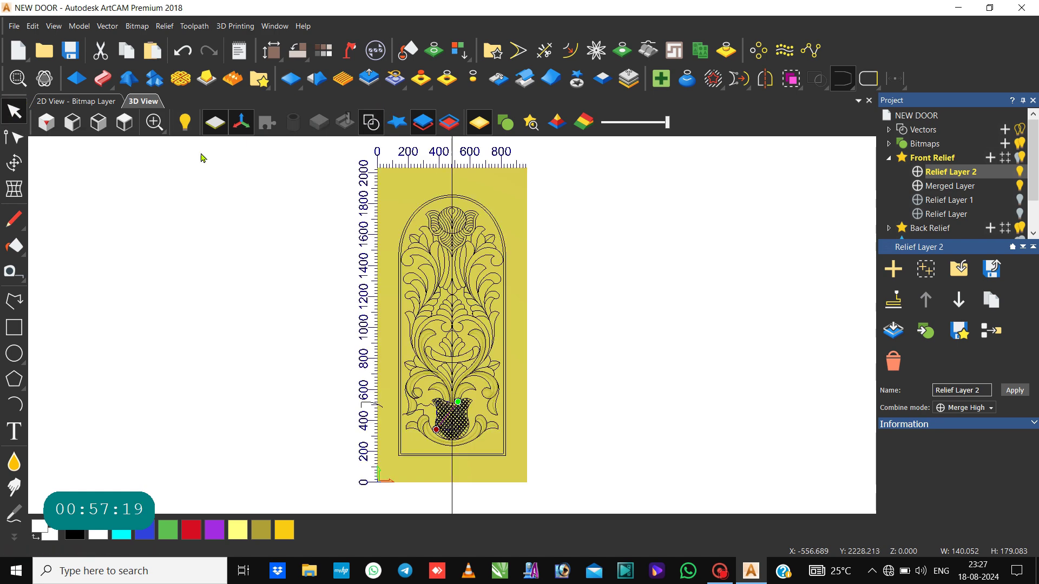
Step: Merge the visible front relief layers in the 2D view and make the new merged layer active
click(78, 101)
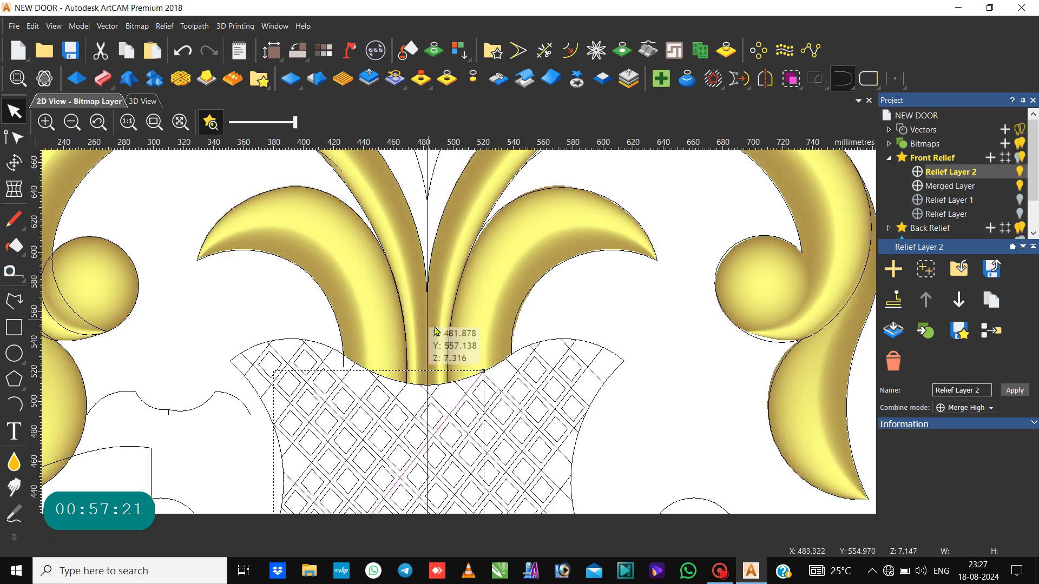
click(535, 313)
scroll(536, 325, down, 2)
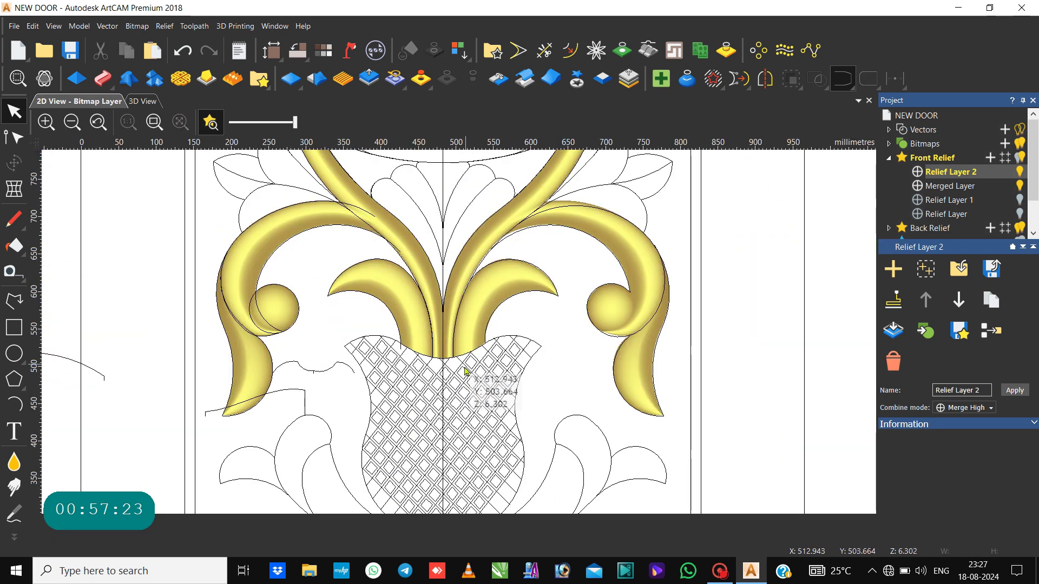
scroll(517, 338, down, 3)
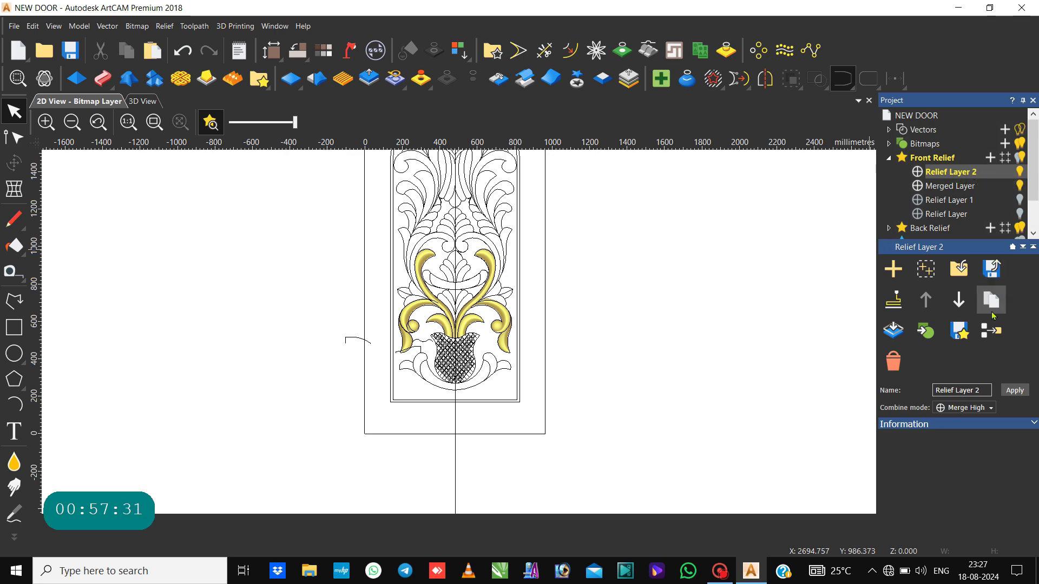
click(991, 330)
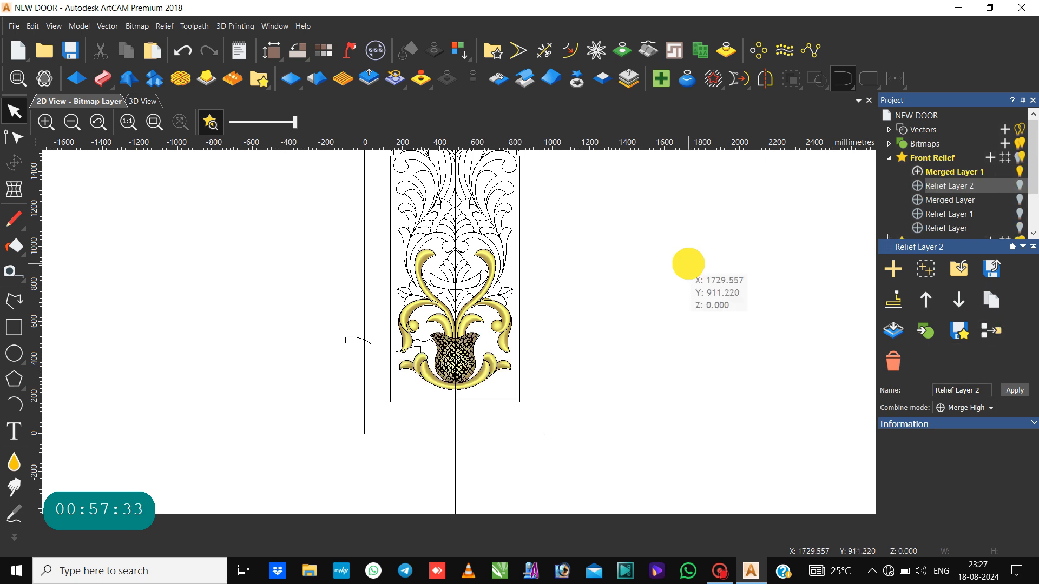
click(941, 172)
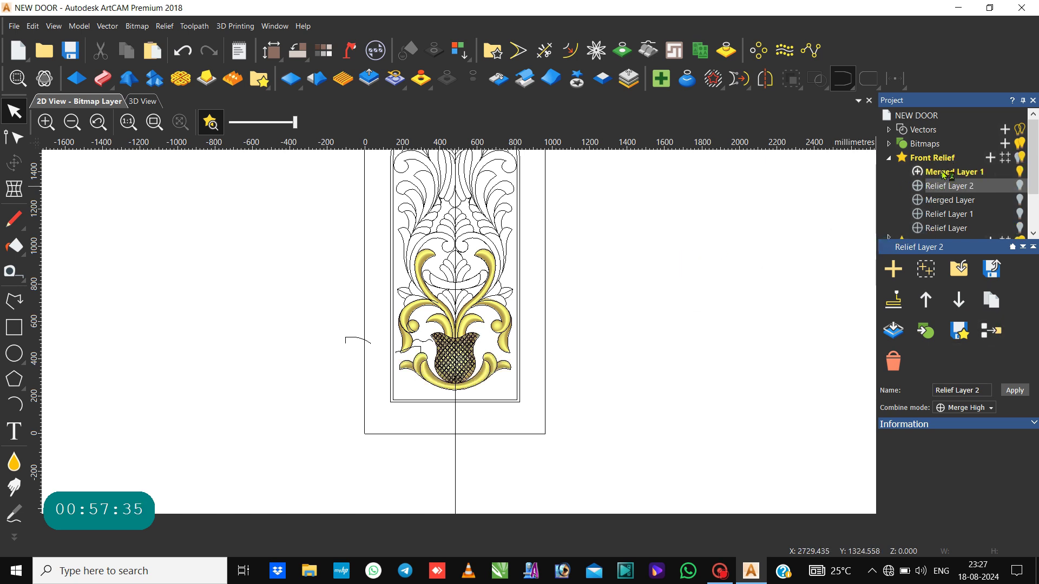
click(576, 319)
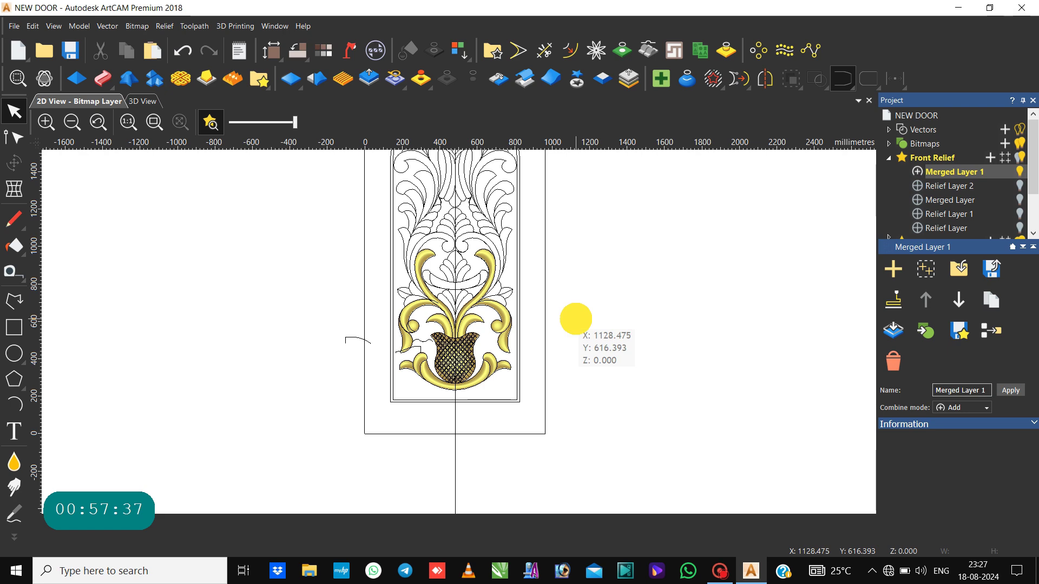
Step: Split the long curve beside the left vine at the node where the side leaf's upper lobe arc meets it
scroll(447, 301, up, 3)
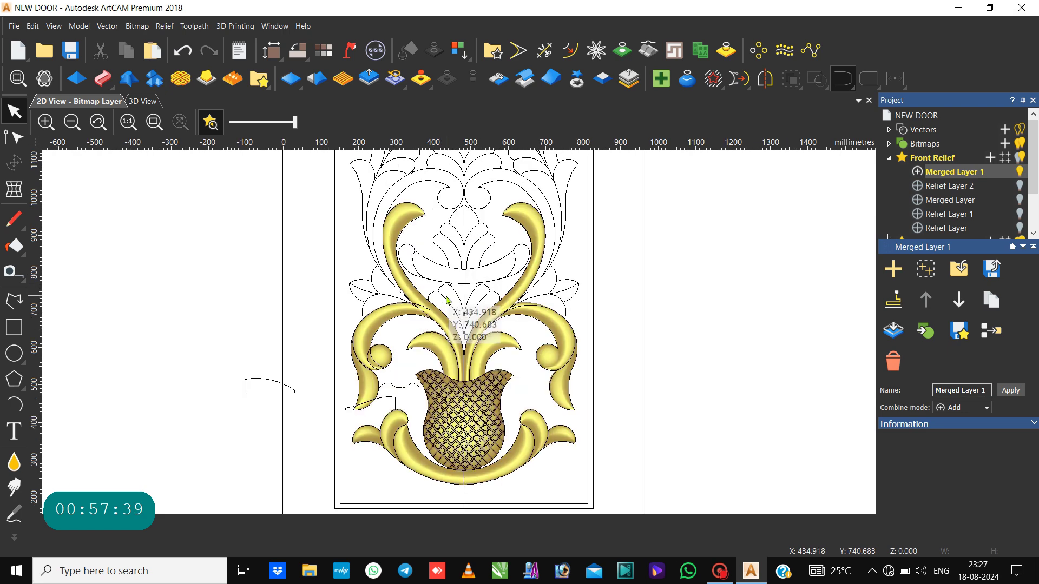
scroll(417, 299, up, 3)
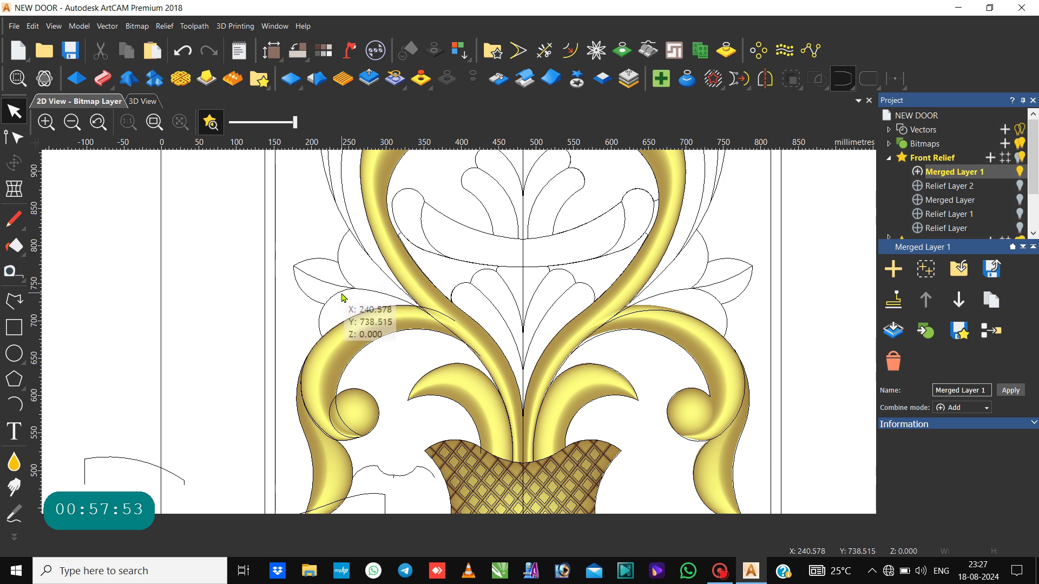
click(340, 291)
scroll(348, 294, up, 2)
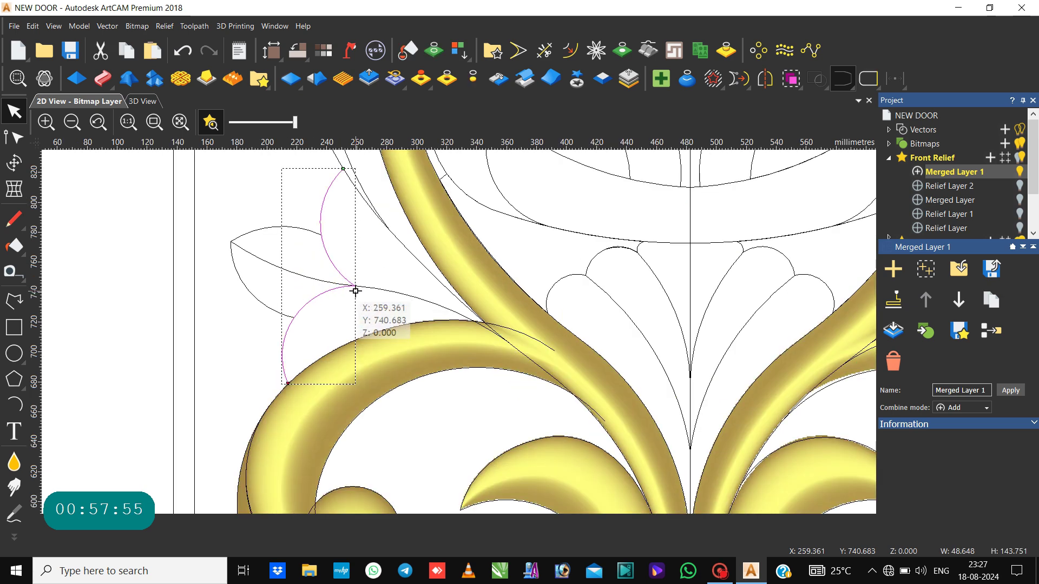
click(415, 323)
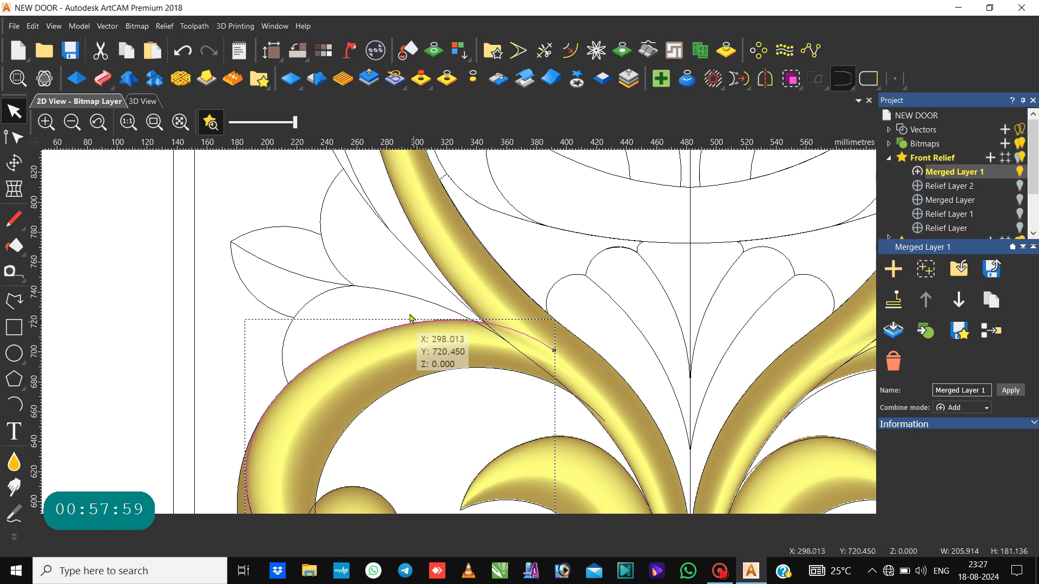
click(408, 294)
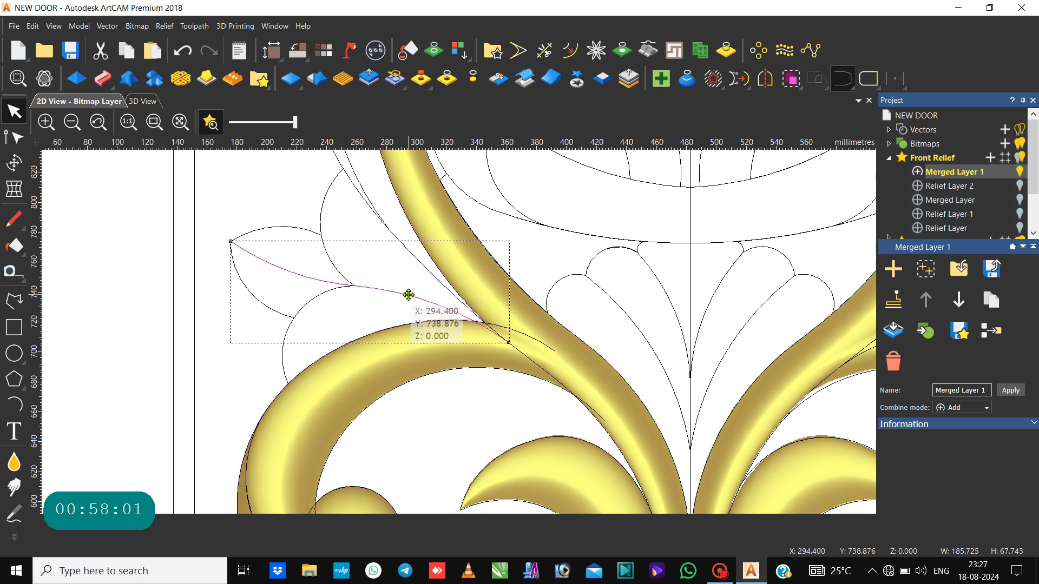
click(414, 260)
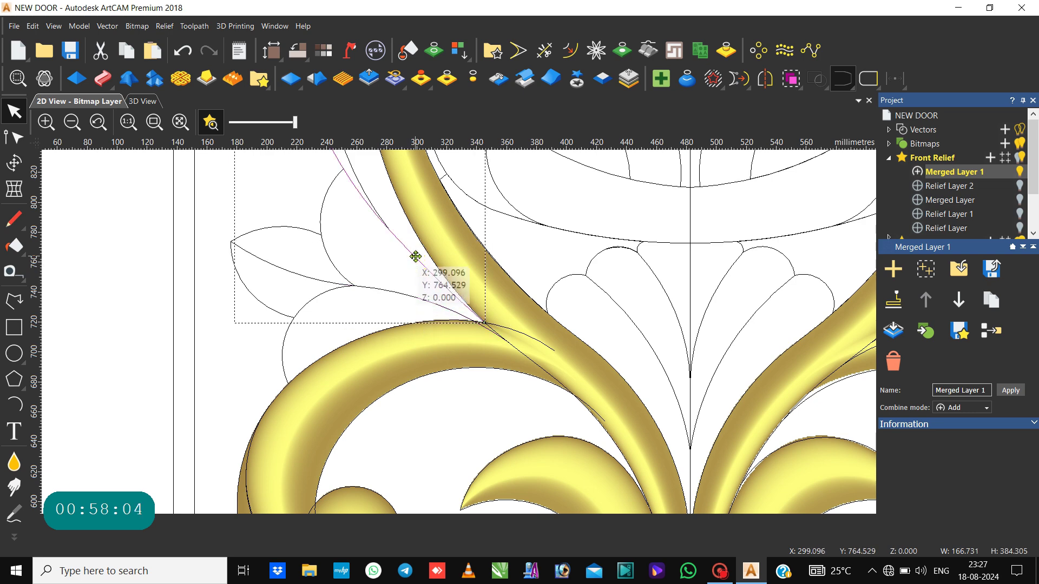
double_click(343, 169)
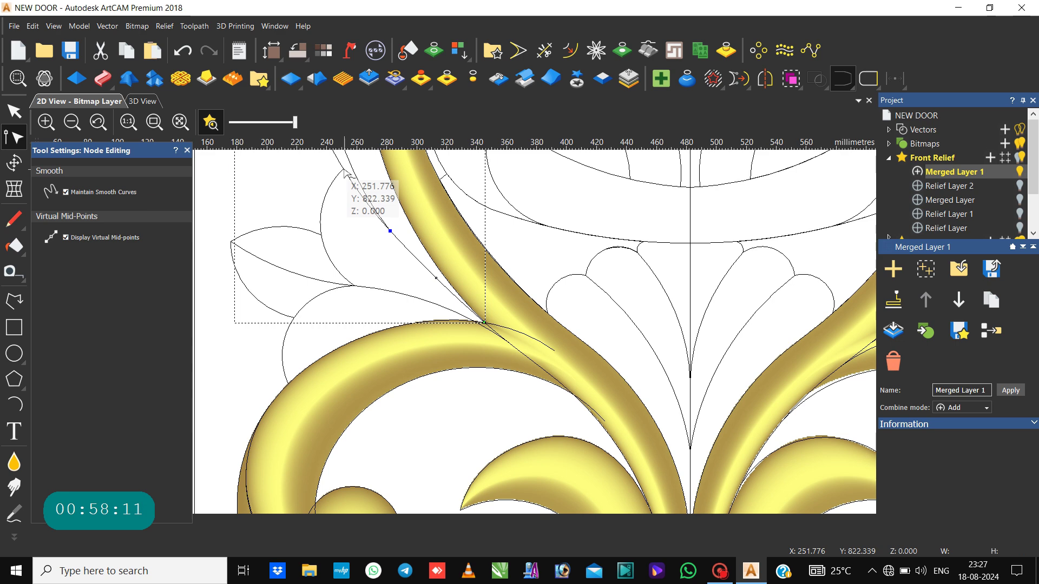
click(344, 170)
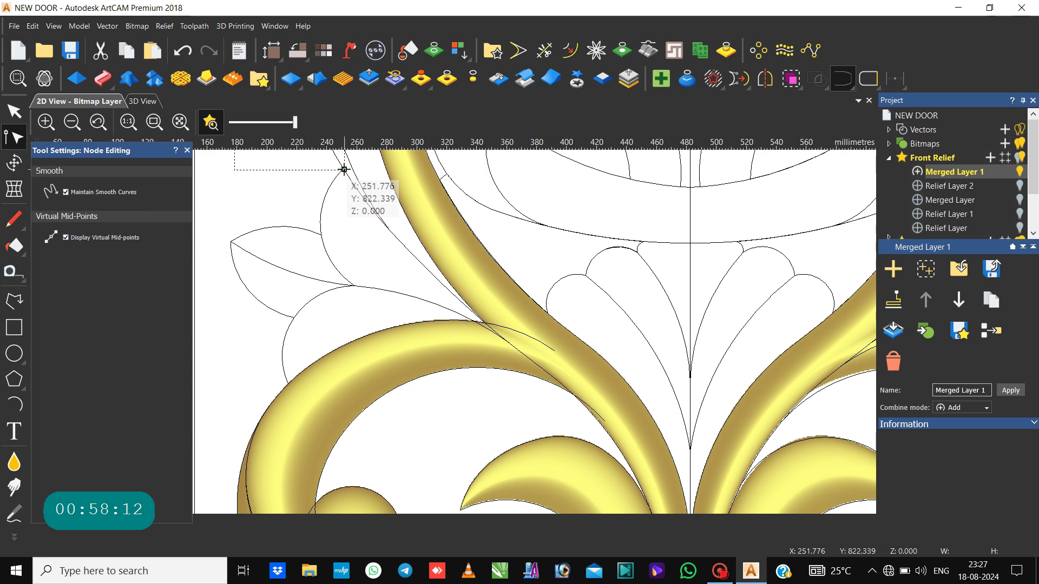
Step: Split the left side leaf's two-lobe arc and its midrib curve at their shared junction
click(315, 295)
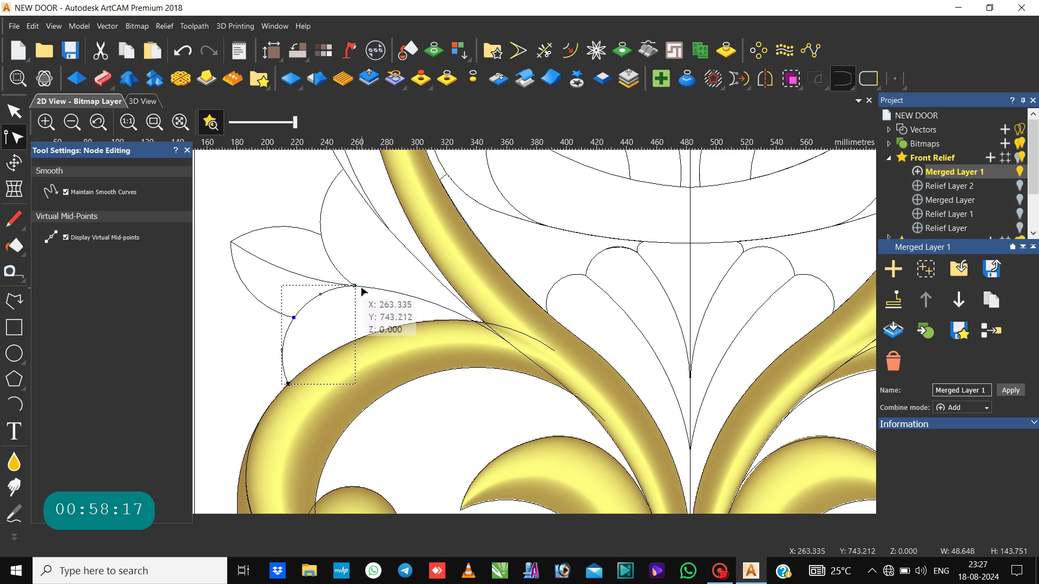
click(355, 286)
drag(355, 285, 354, 285)
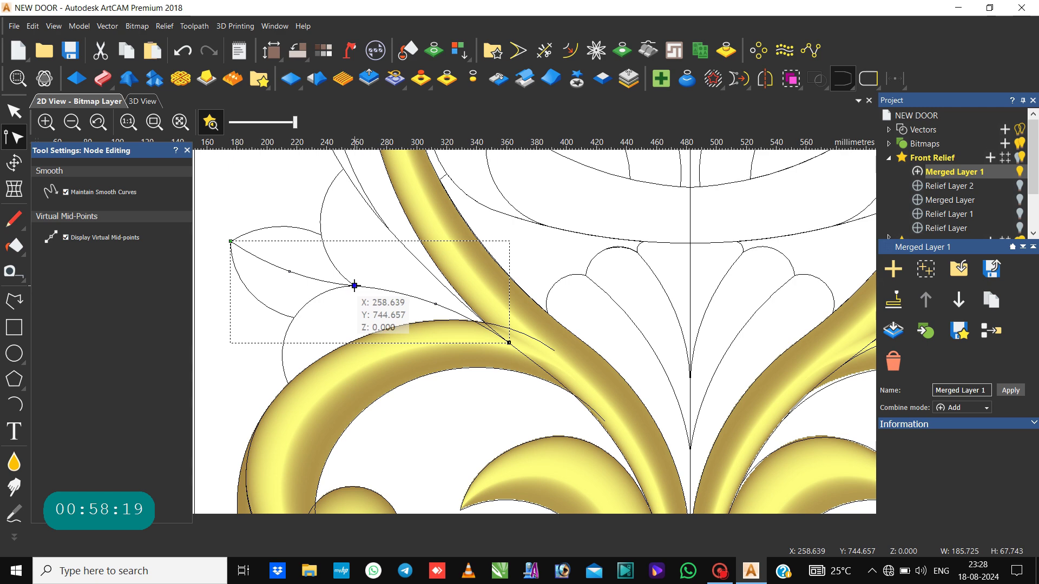
click(365, 297)
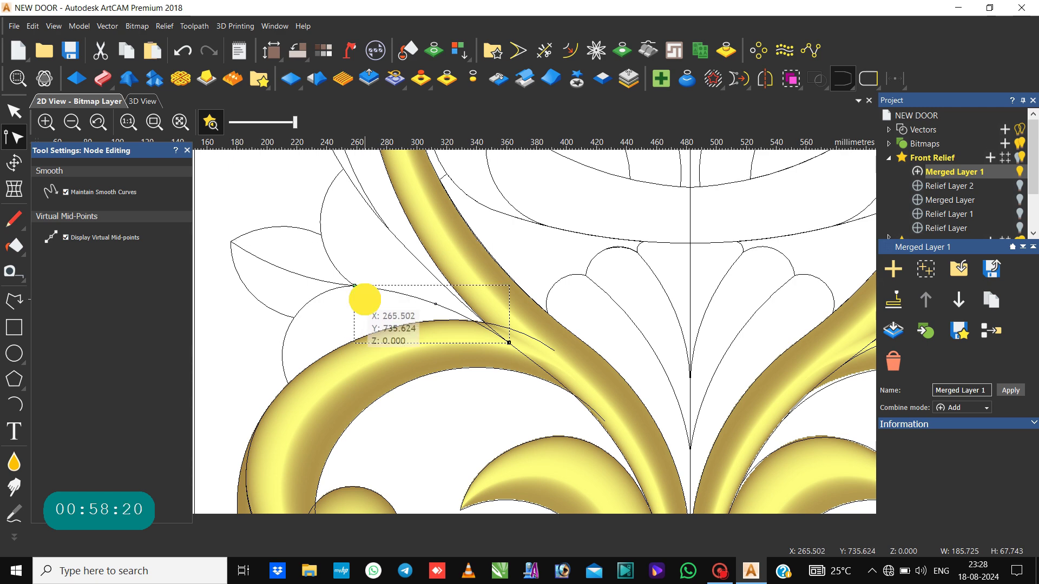
Step: Split the left scroll's upper outline at the point where the side leaf's lower lobe arc meets it
click(378, 335)
click(368, 335)
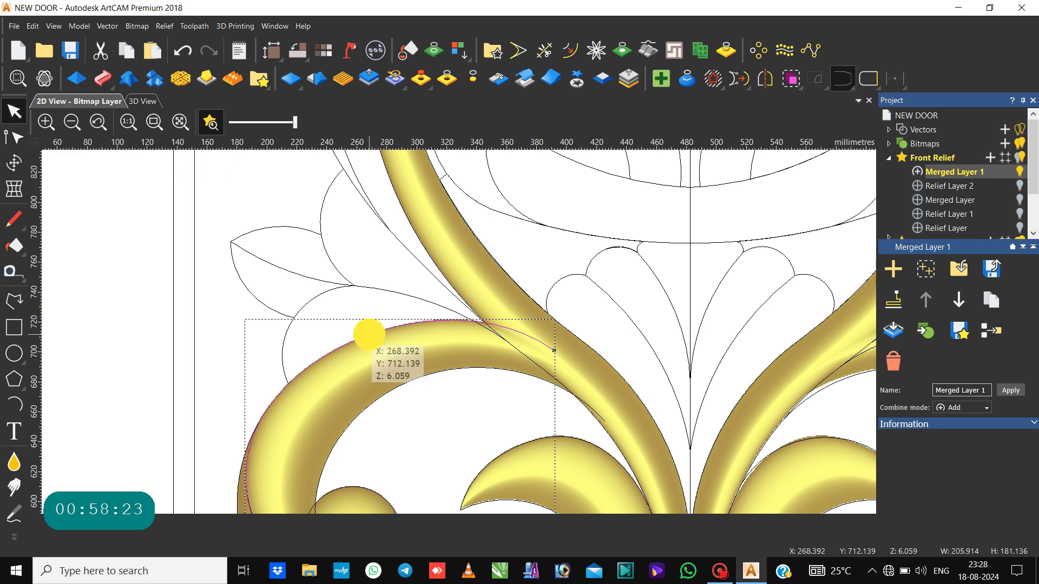
click(370, 335)
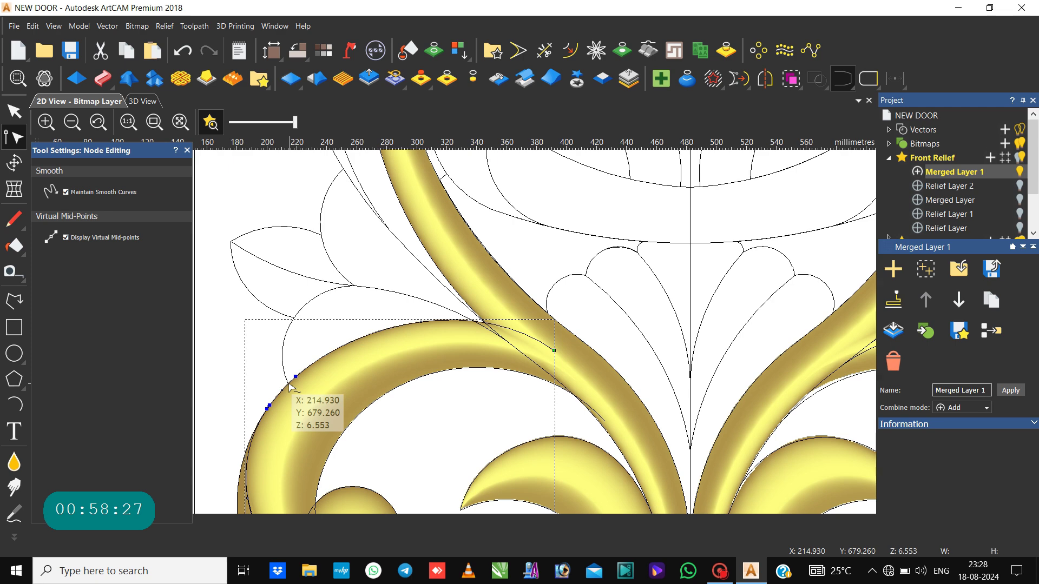
click(382, 332)
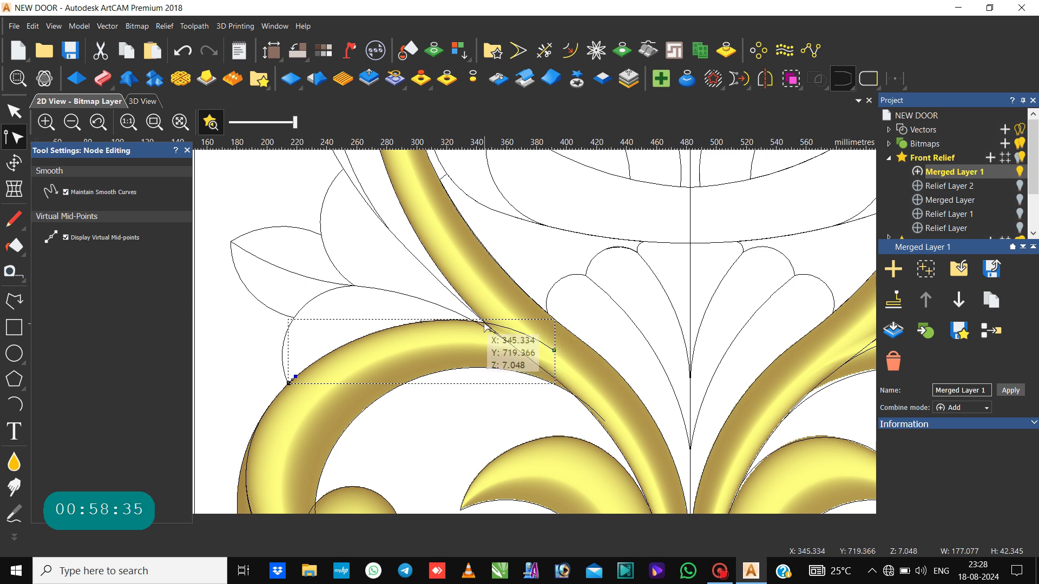
Step: Split the left scroll's upper outline where it meets the vine, and join the side leaf's lower lobe arc to its midrib curve
key(c)
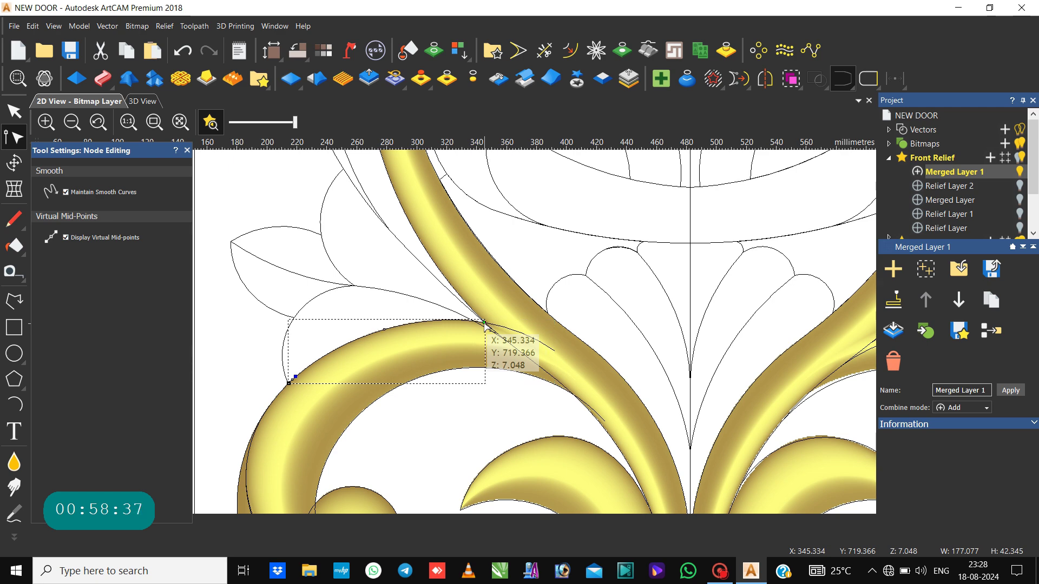
click(494, 329)
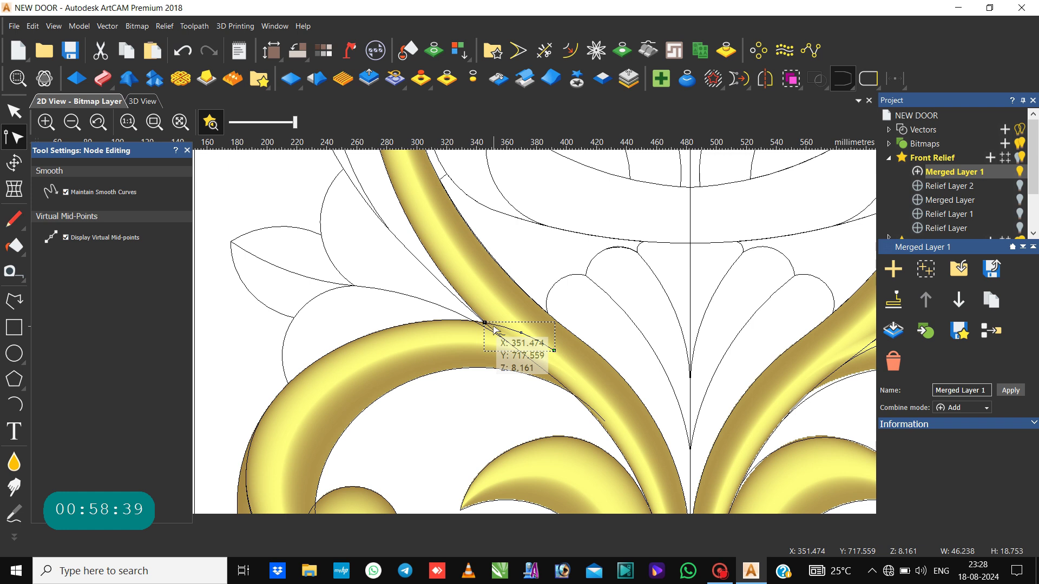
click(370, 309)
click(357, 285)
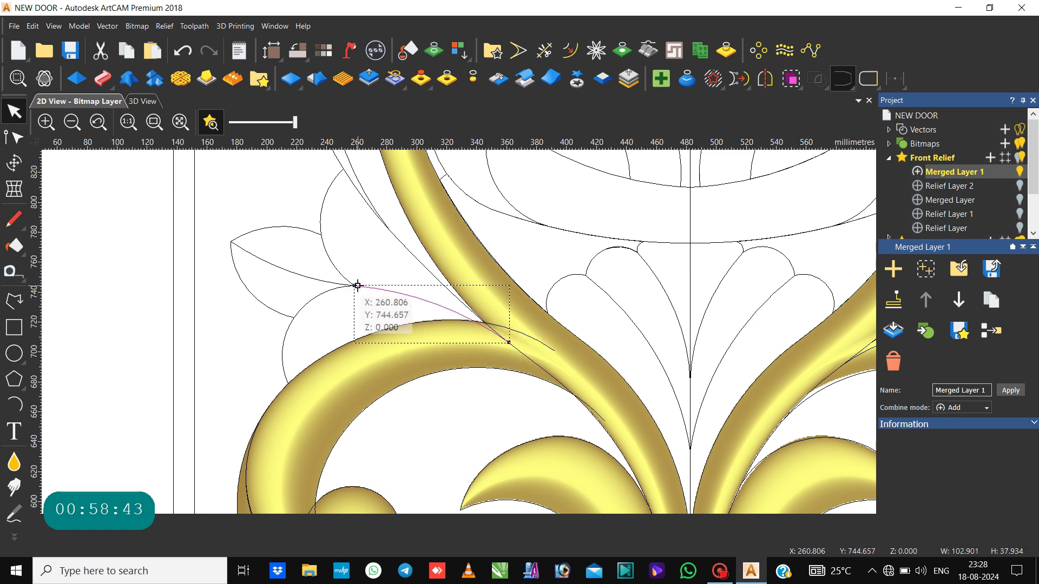
shift+click(329, 291)
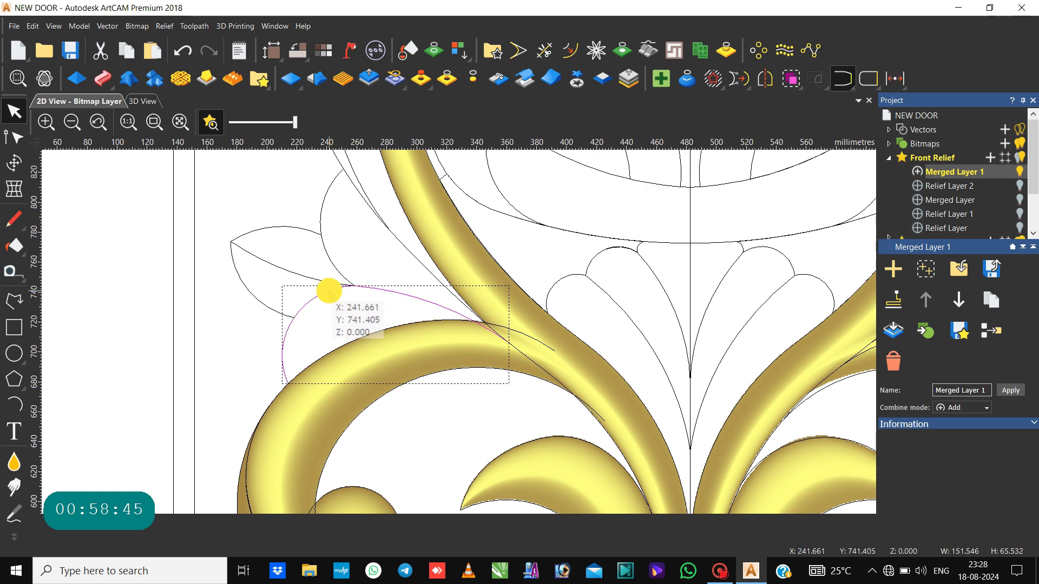
click(842, 83)
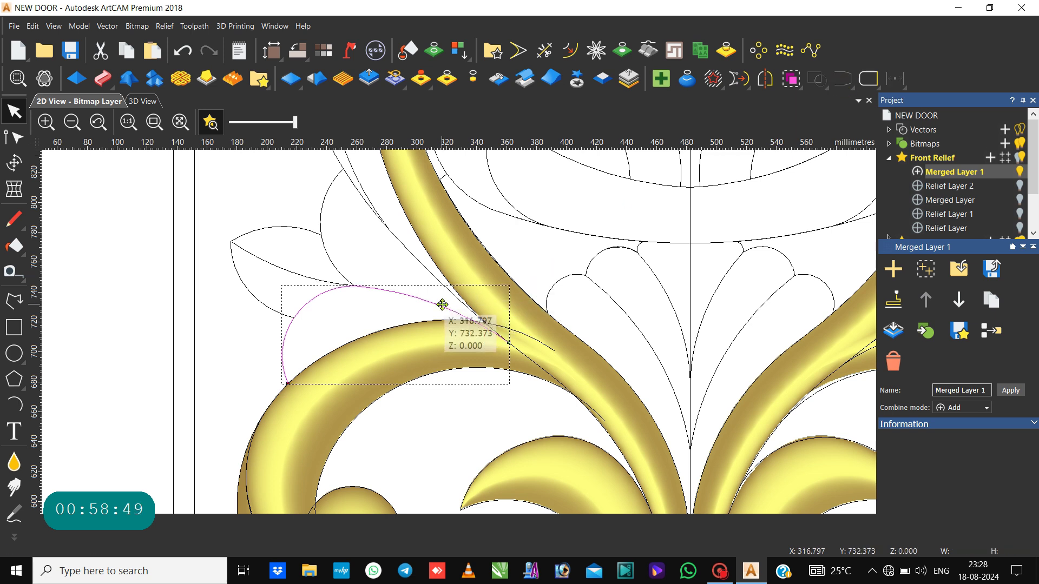
Step: Add a new layer to the front relief while setting up the leaf sweep, then make Merged Layer 1 active again
shift+click(400, 325)
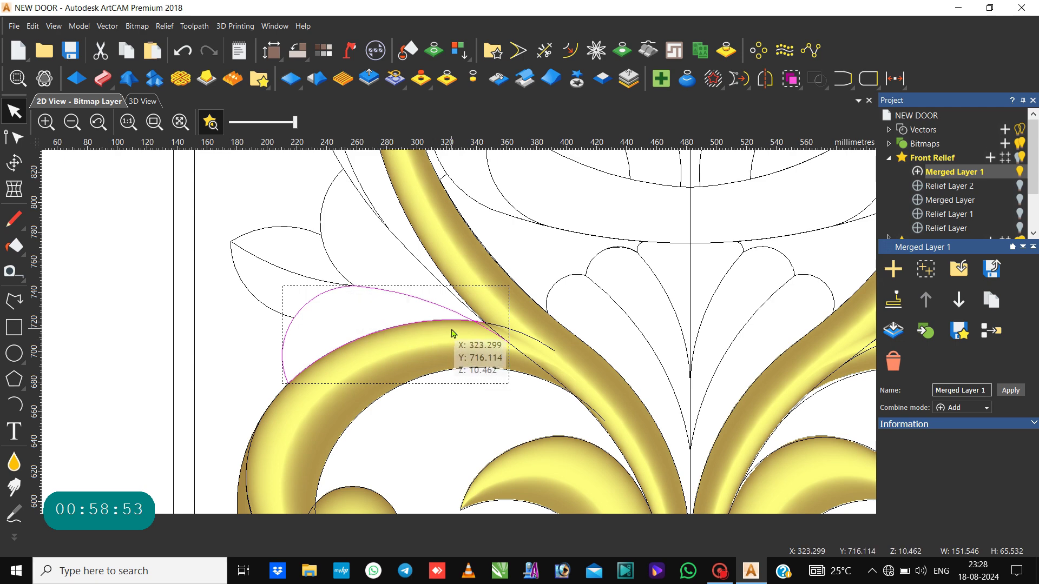
click(102, 79)
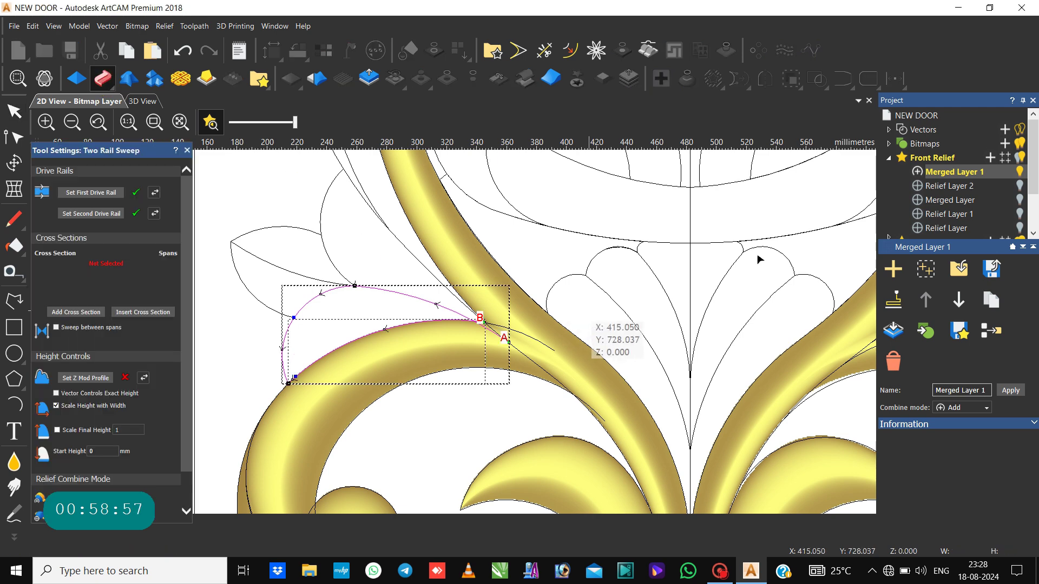
click(990, 158)
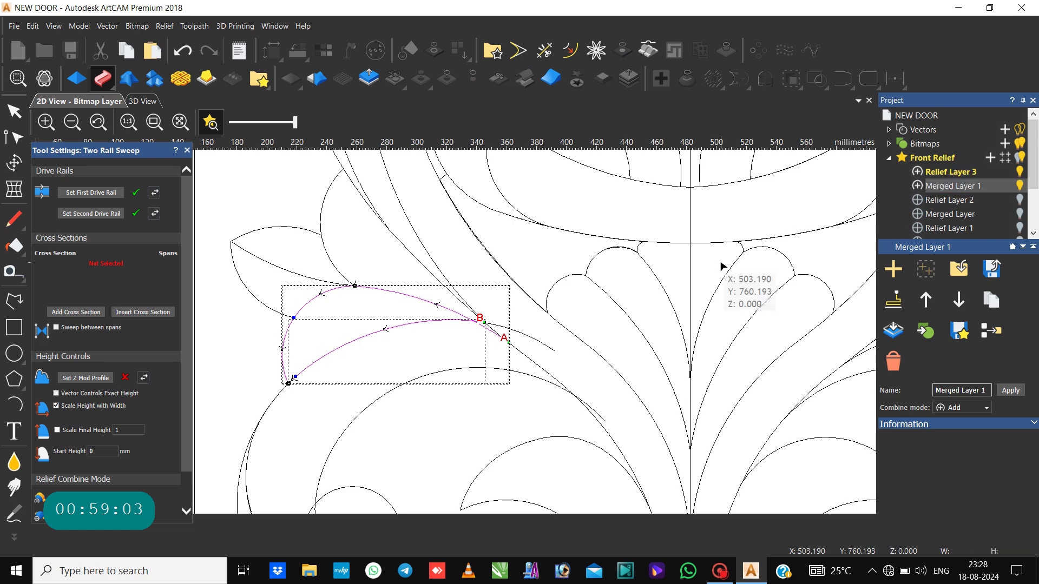
scroll(584, 298, down, 1)
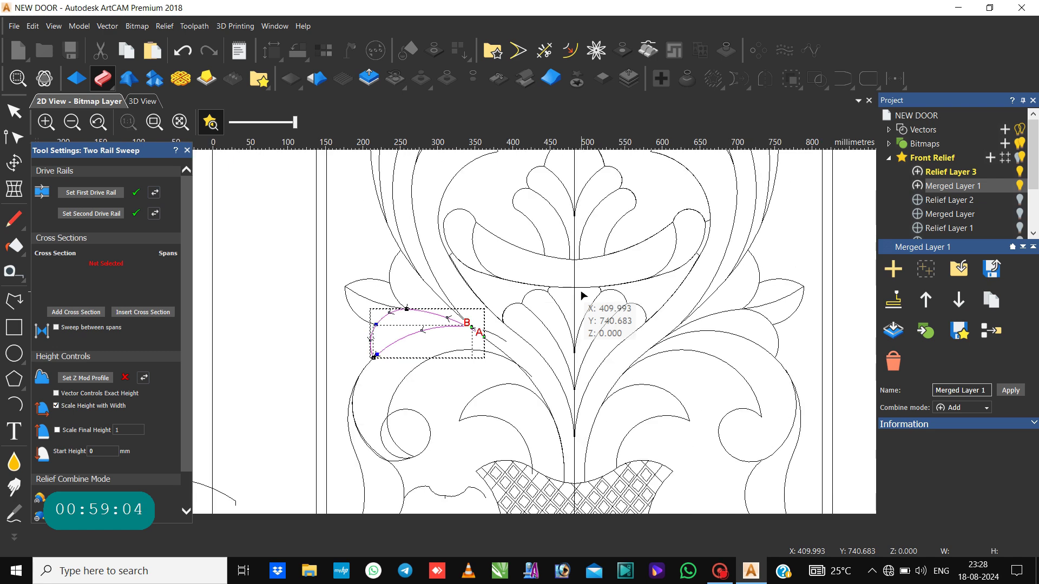
click(946, 188)
click(947, 174)
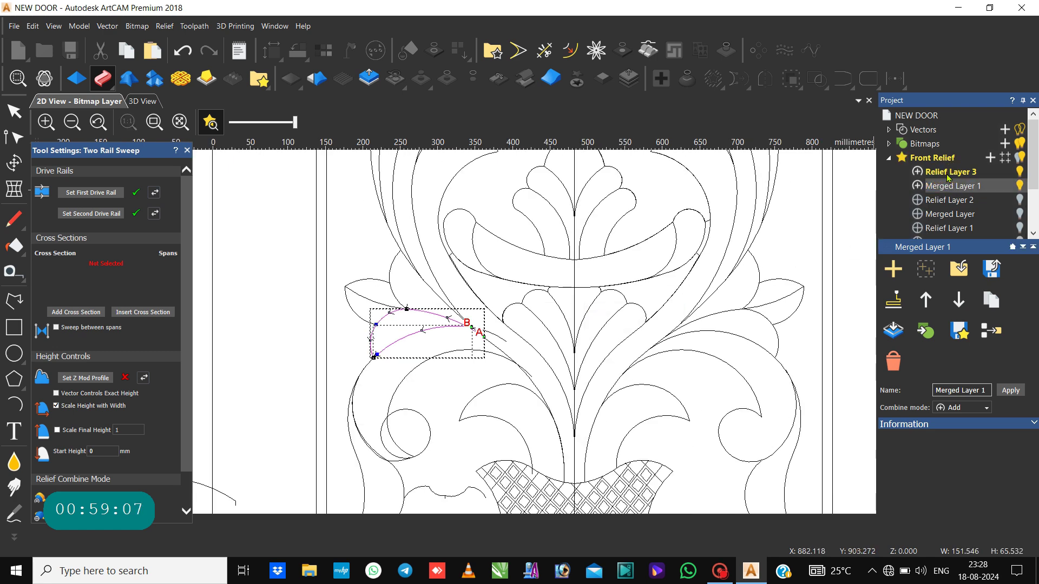
click(933, 173)
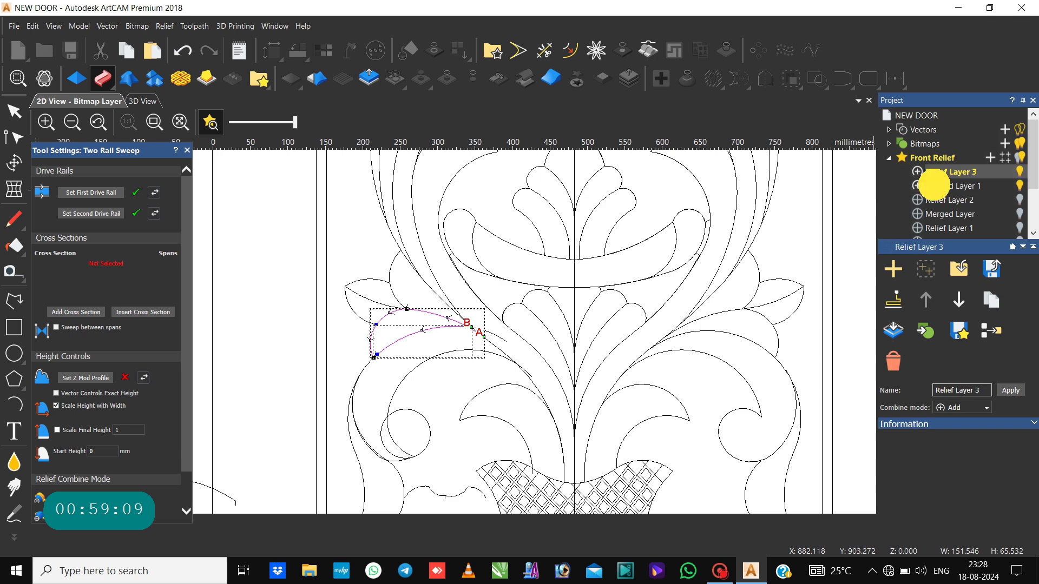
click(936, 188)
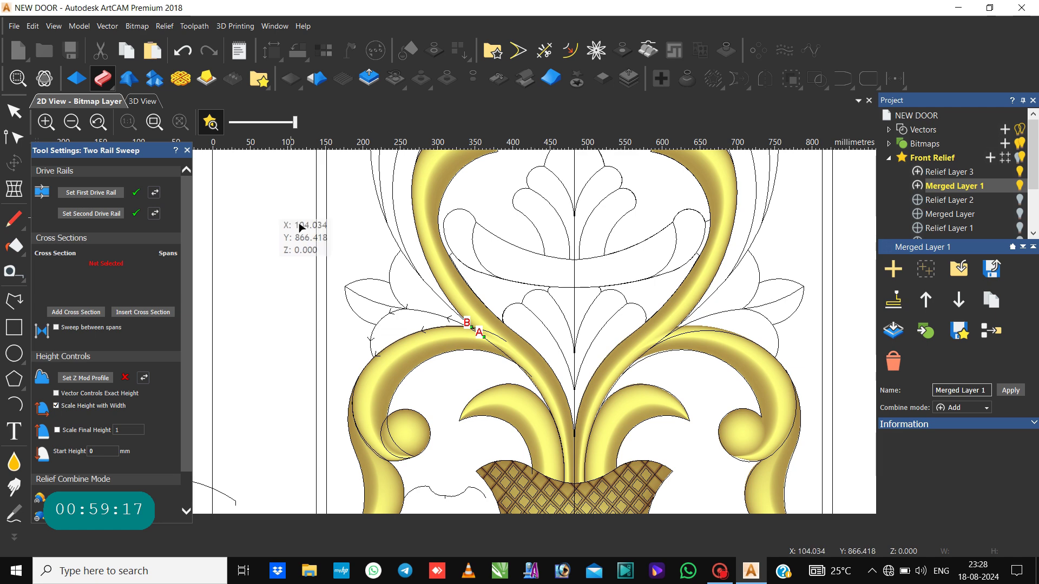
Step: Leave the Two Rail Sweep without creating a relief, and save the model
click(188, 151)
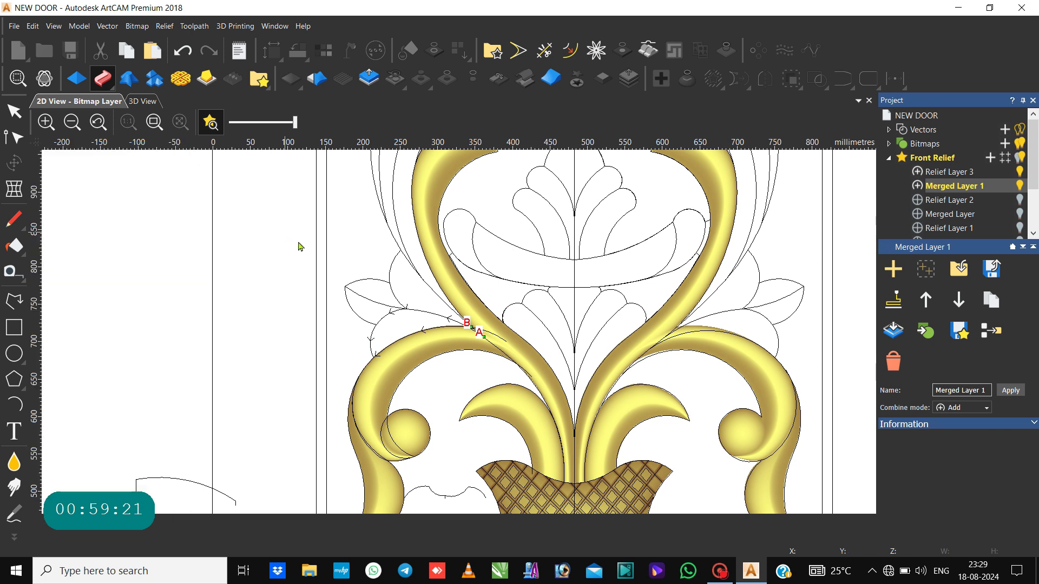
click(299, 245)
key(ctrl+s)
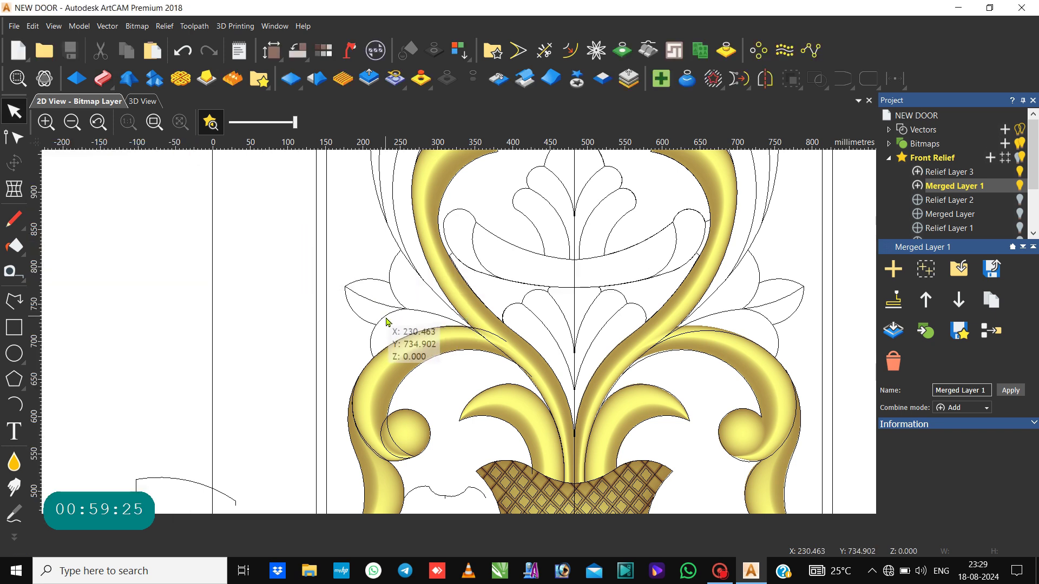
Step: Set up a Two Rail Sweep between the joined lower lobe curve and the scroll's upper edge, with the small wavy profile's left arch as cross section
click(427, 313)
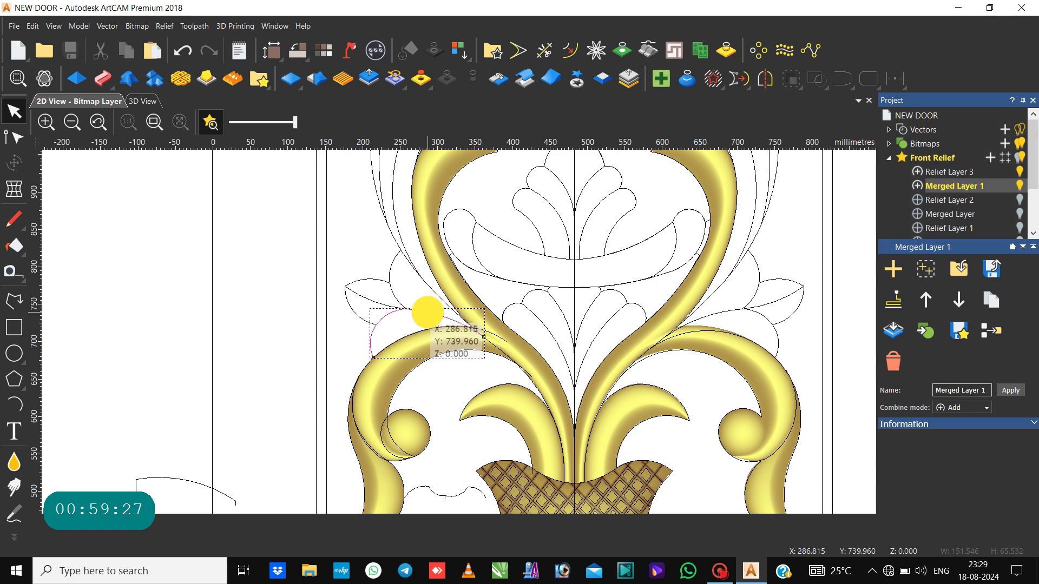
click(408, 334)
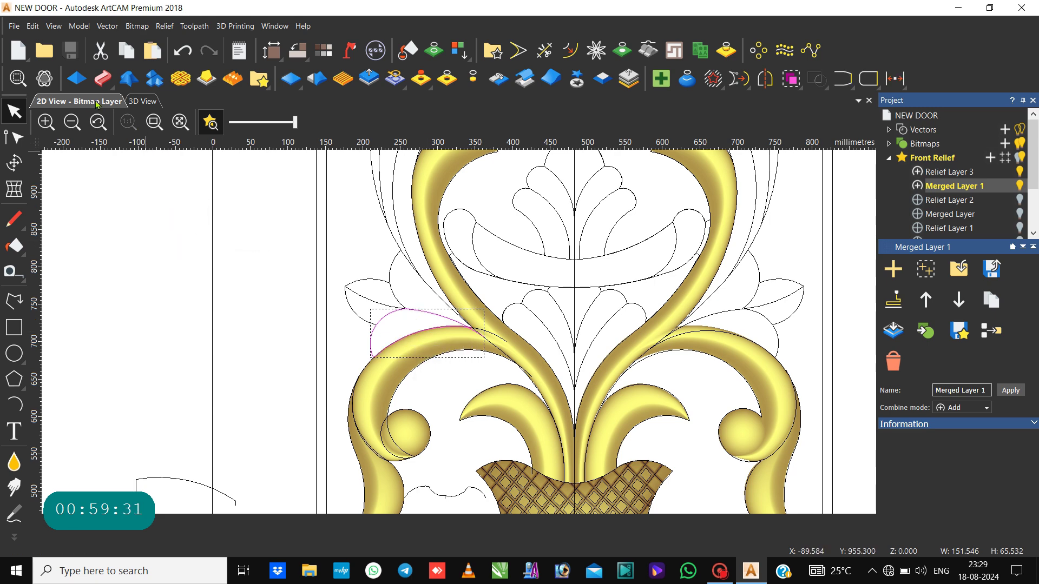
click(101, 84)
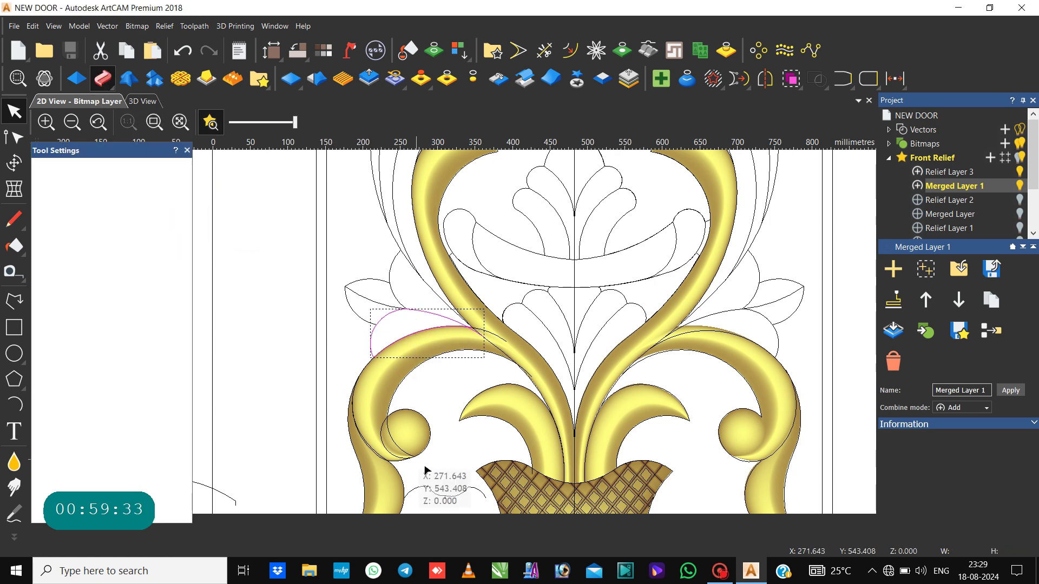
click(429, 490)
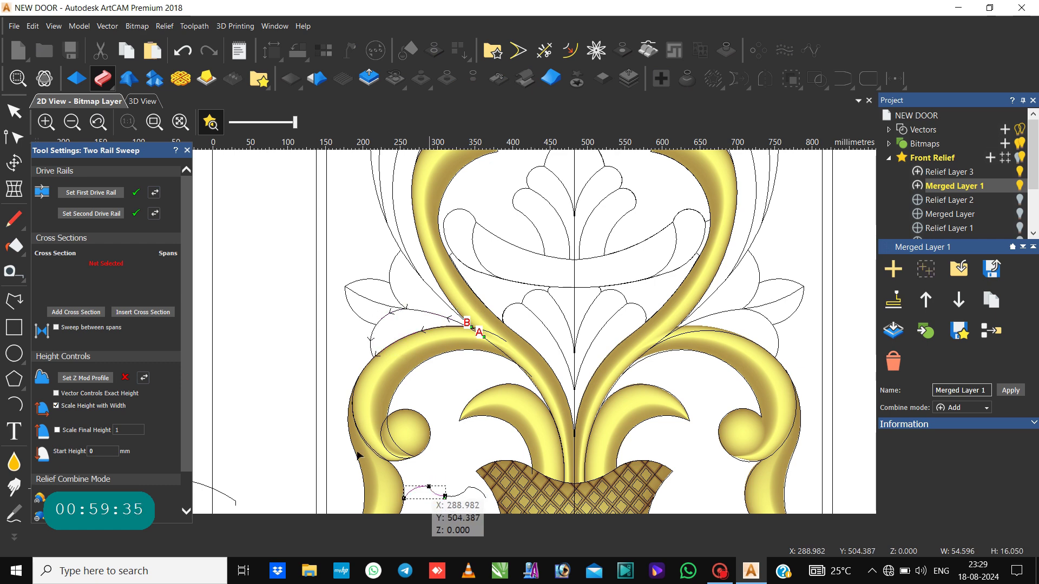
scroll(90, 380, down, 1)
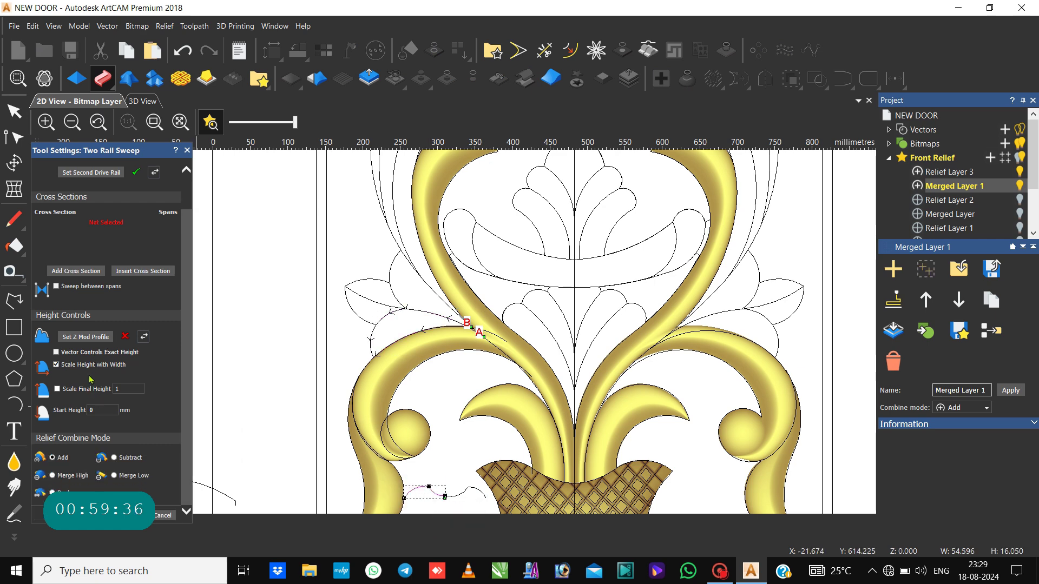
click(74, 270)
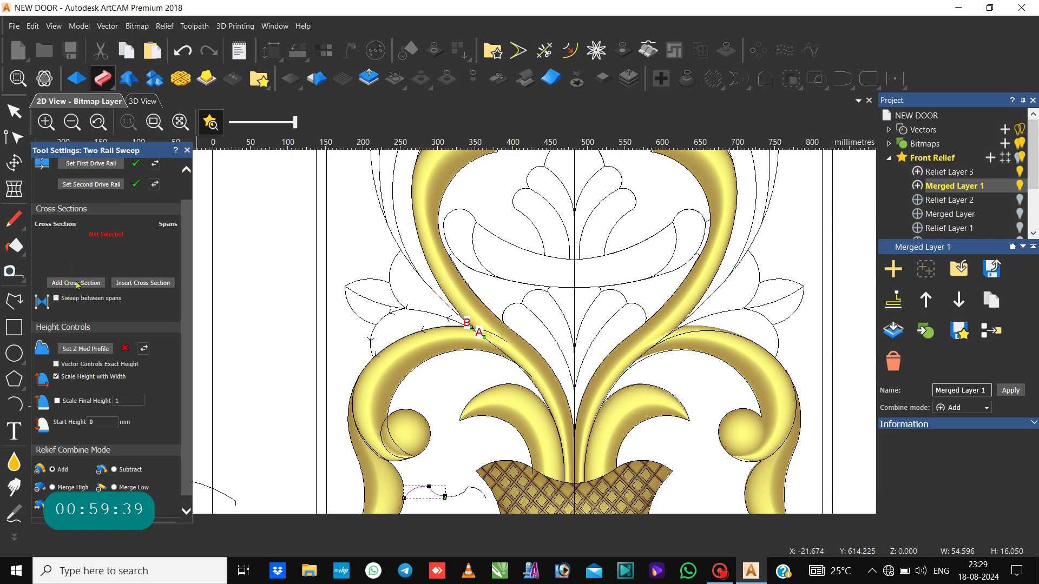
click(77, 283)
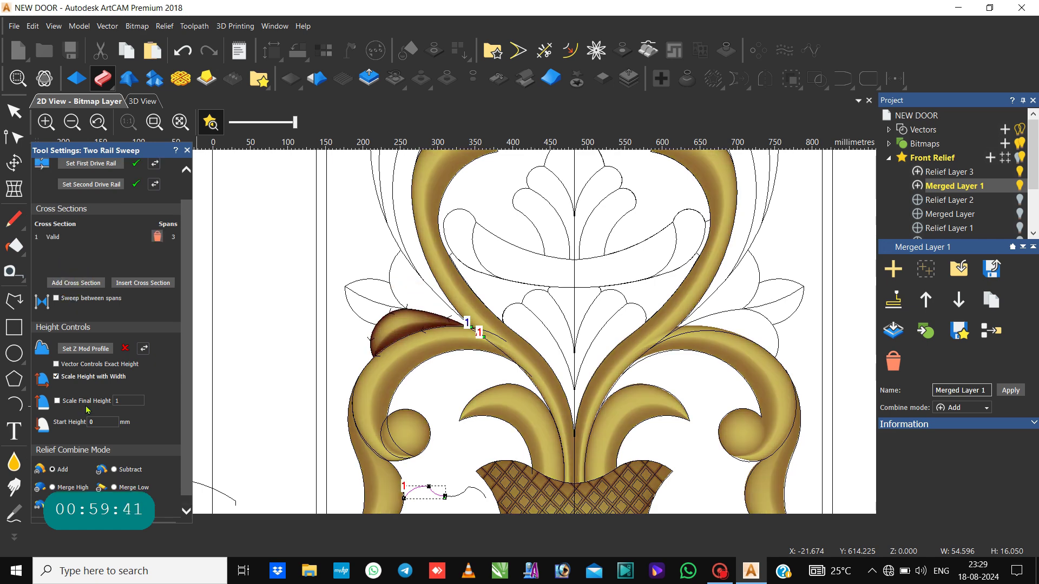
Step: Combine the lobe sweep with Merge High, scale its final height to 6, and set its start height to 6 mm
click(53, 487)
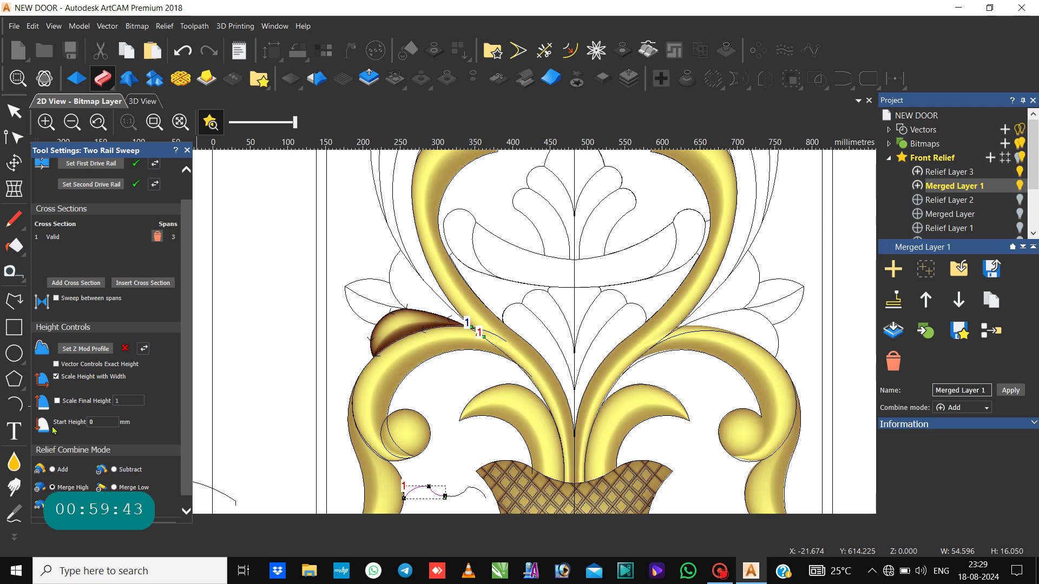
click(56, 400)
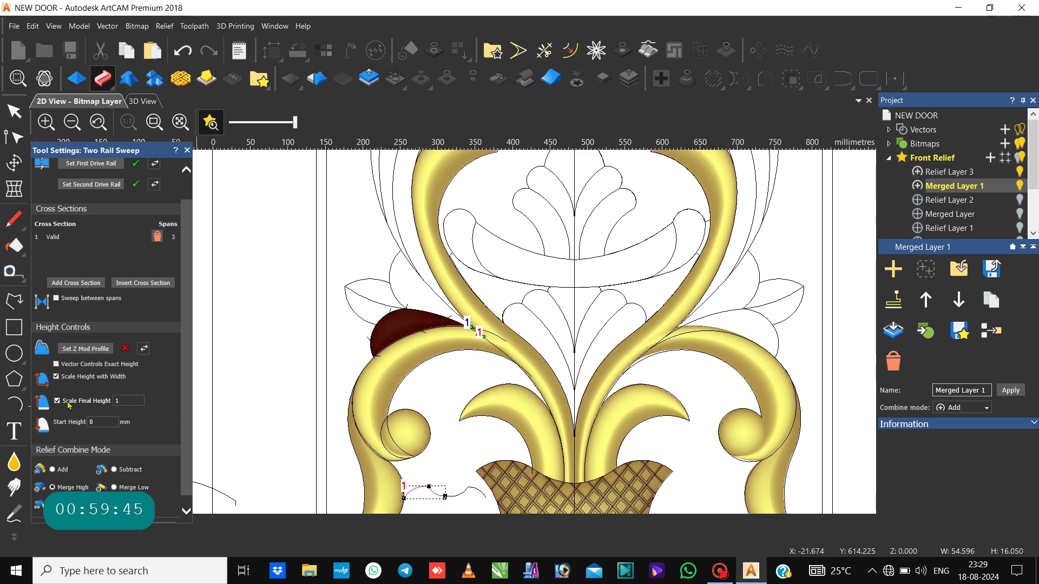
click(118, 401)
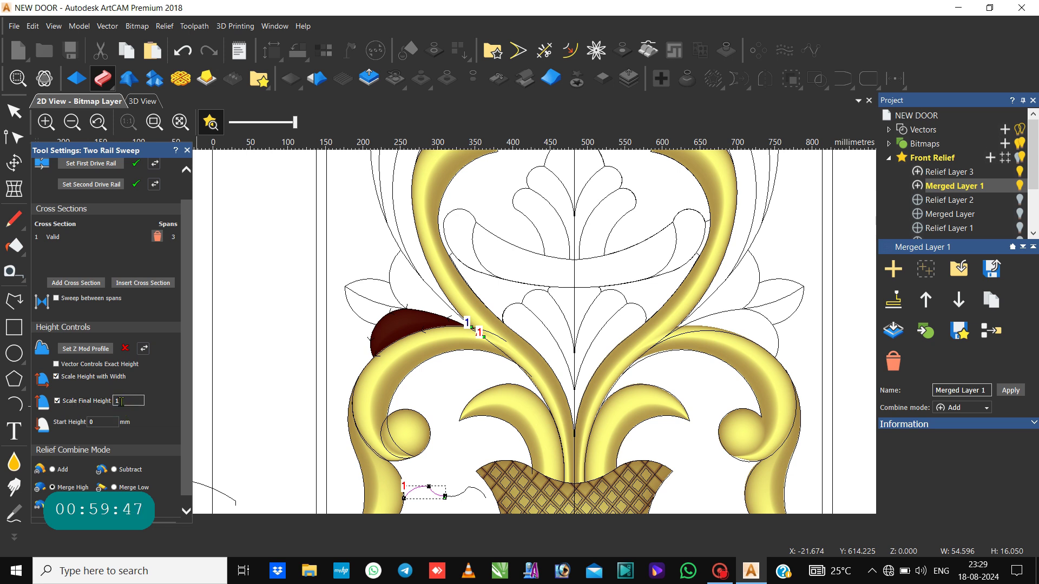
text(6)
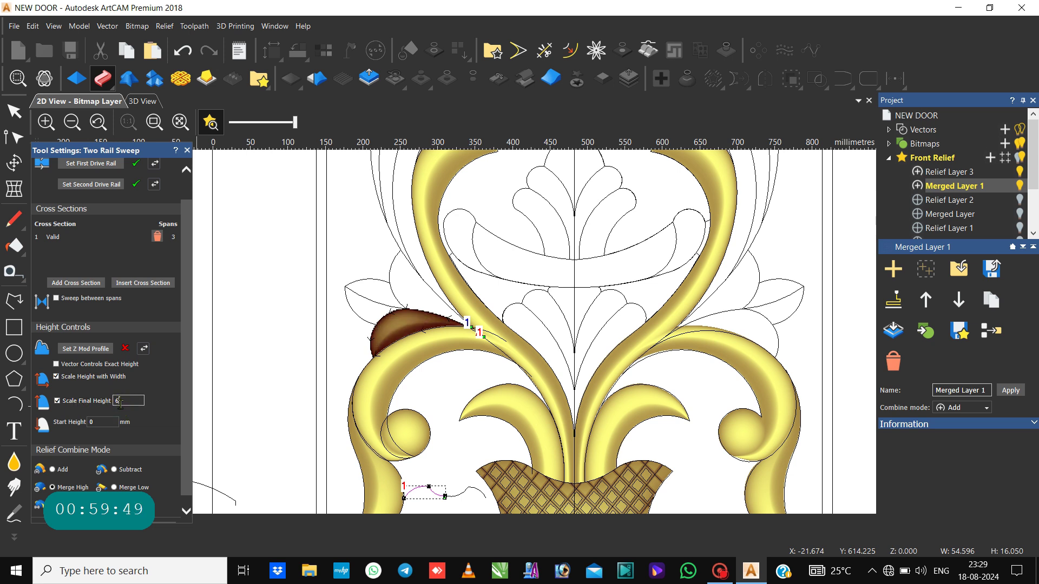
click(116, 422)
text(6)
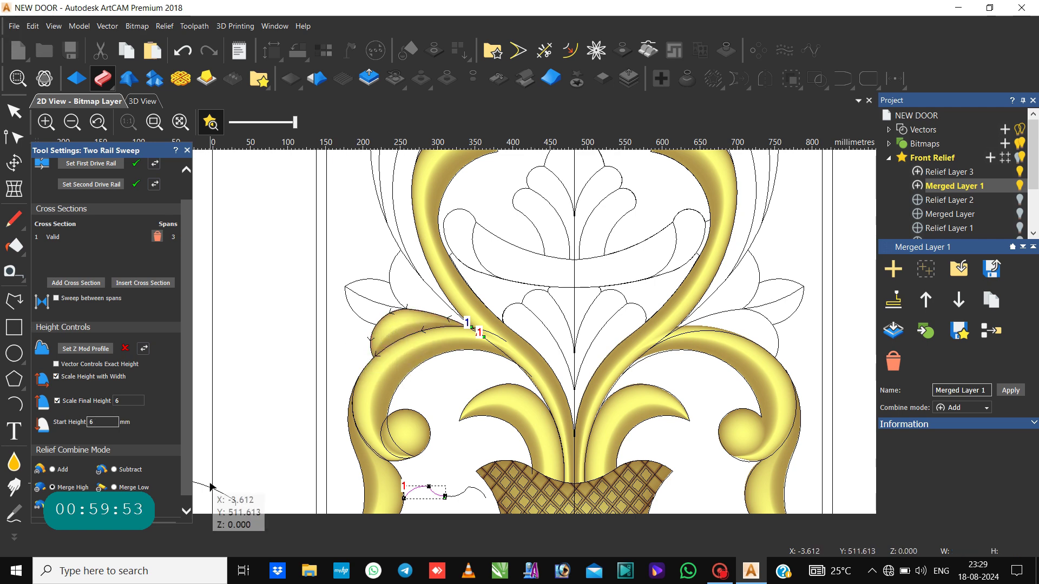
Step: Assign the curved profile at the foot of the left scroll as the sweep's Z modulation profile
scroll(144, 447, down, 1)
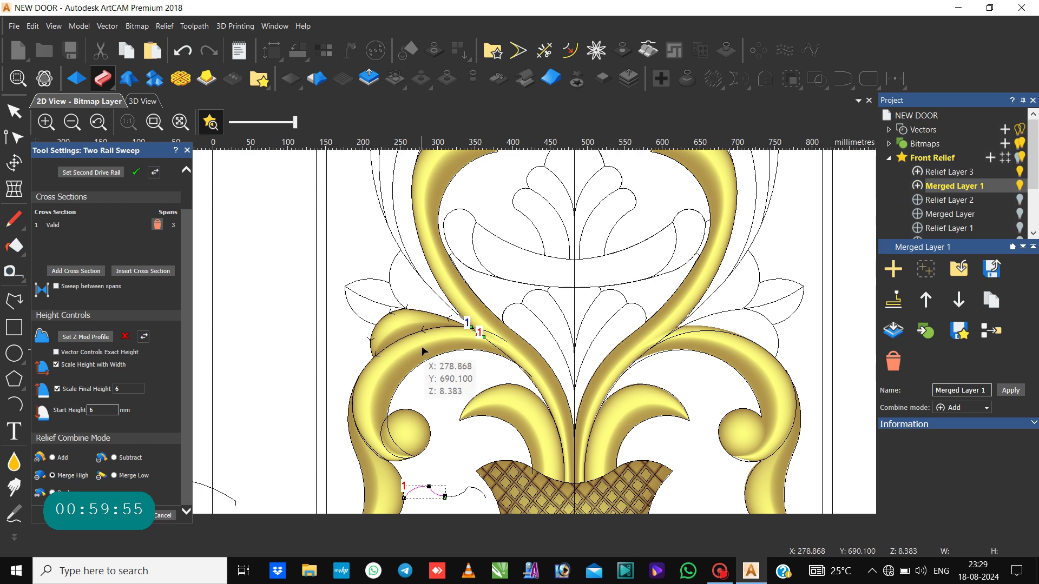
scroll(384, 438, down, 1)
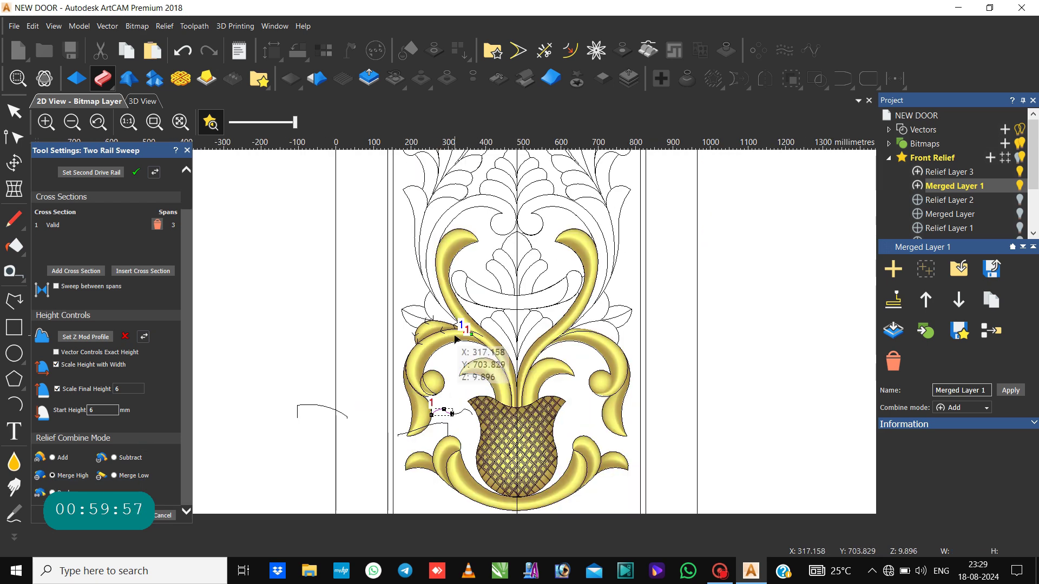
click(432, 427)
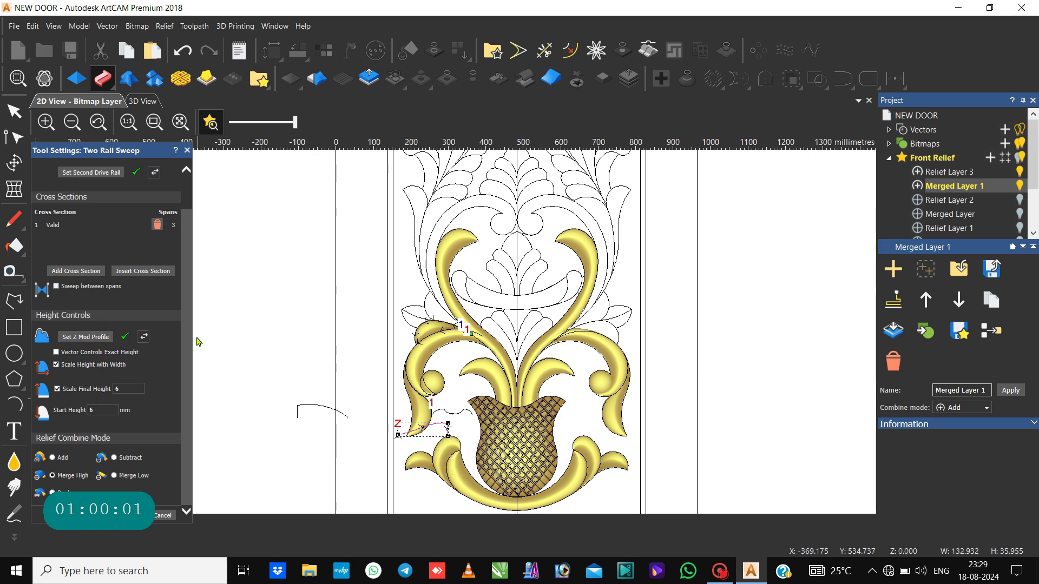
scroll(447, 342, up, 5)
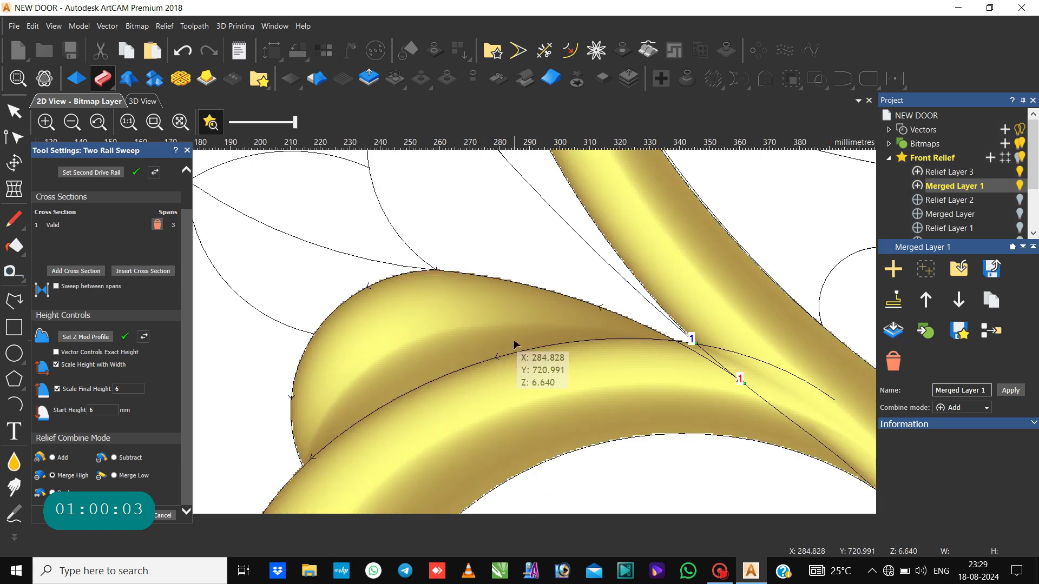
Step: Pull the inner ends of the lobe's outer curve and the scroll-edge curve together at the junction with the vine
click(647, 327)
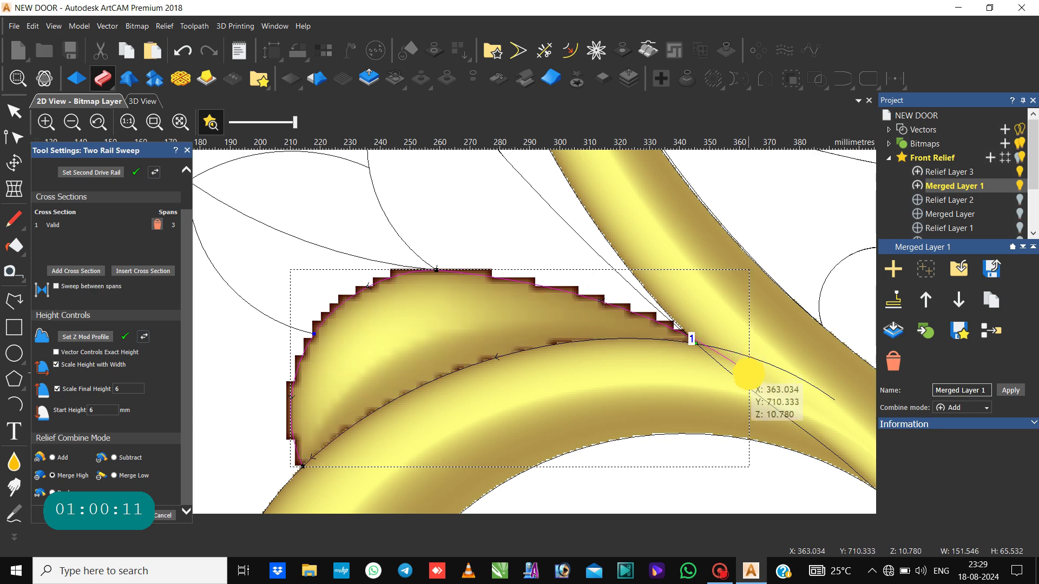
mouse_move(746, 371)
mouse_down()
mouse_move(707, 359)
mouse_move(690, 339)
mouse_up()
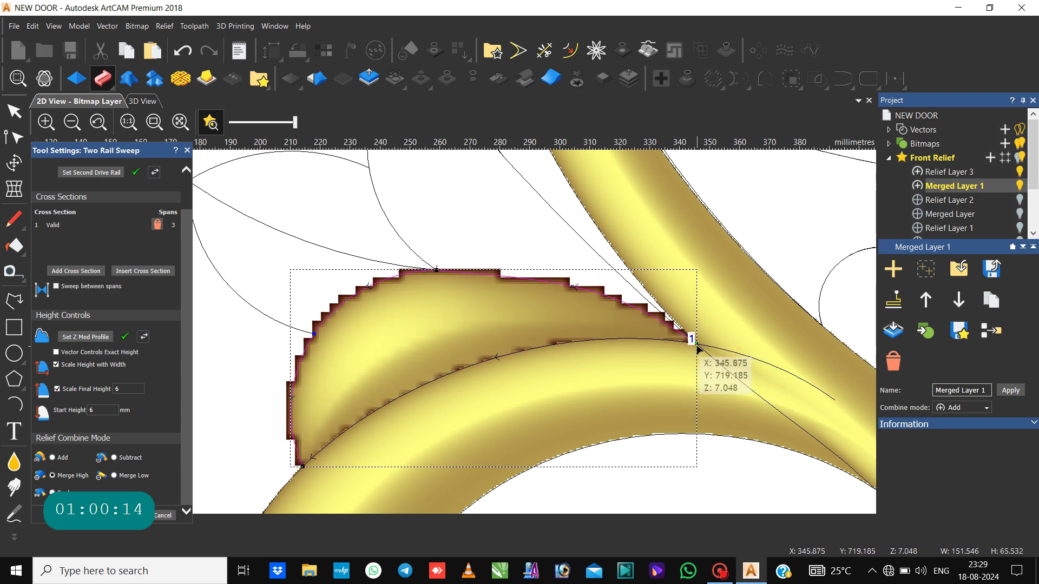
click(588, 341)
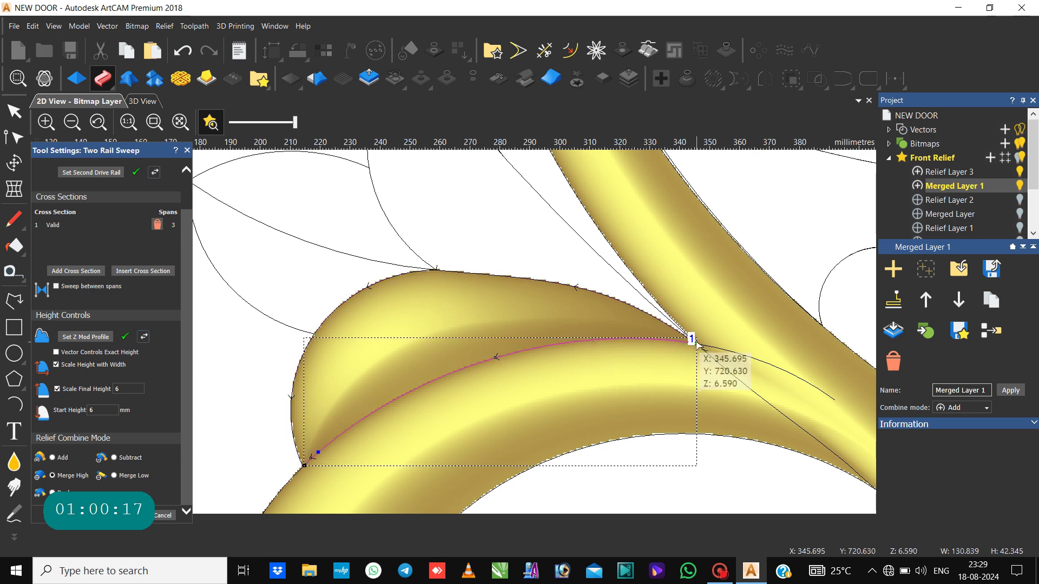
drag(694, 343, 691, 352)
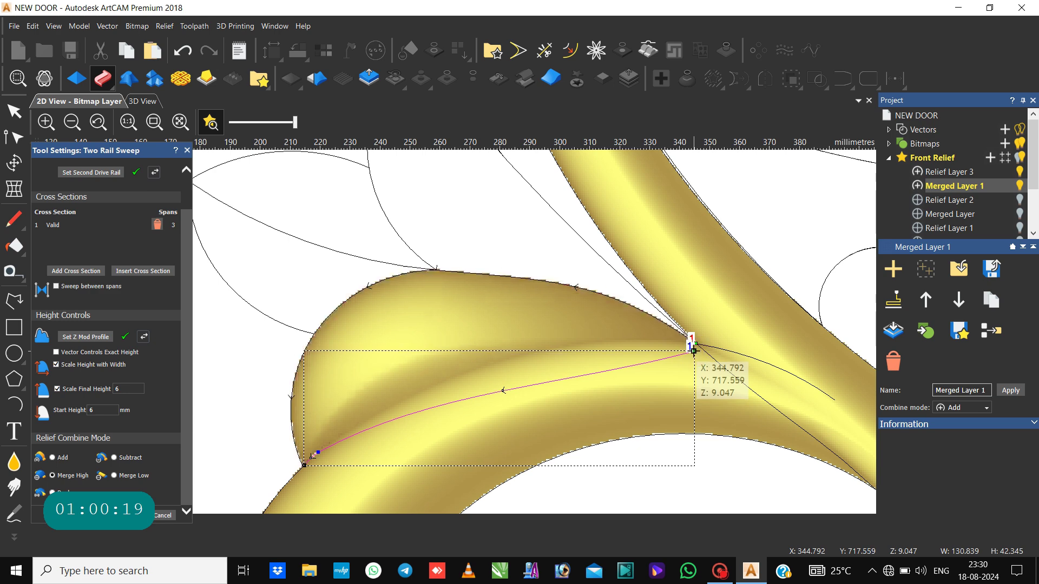
click(691, 341)
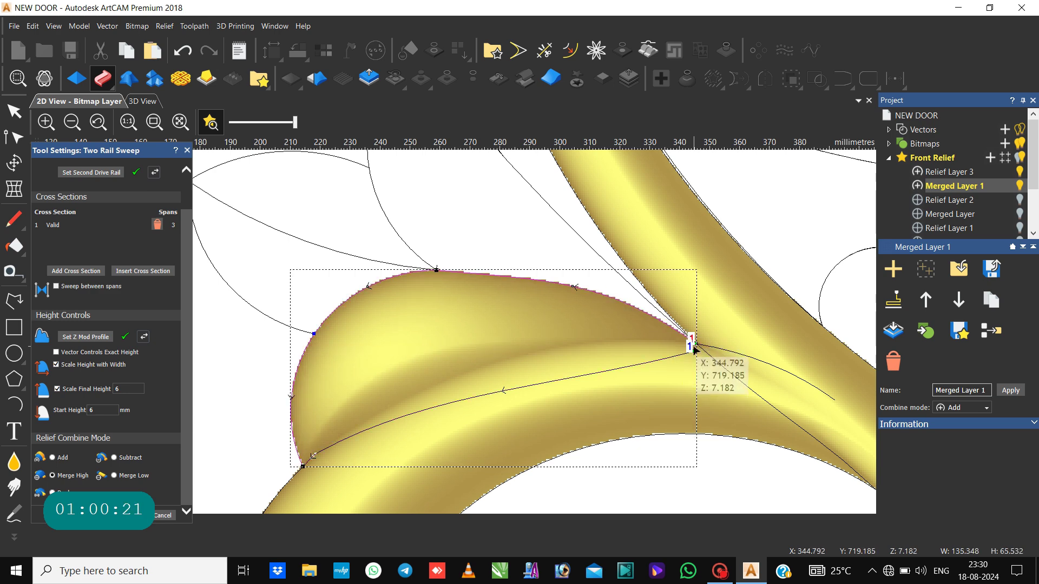
drag(694, 343, 691, 339)
Step: Bend the lower rail upward with its two control handles so it arches along the scroll's upper edge
scroll(692, 339, down, 2)
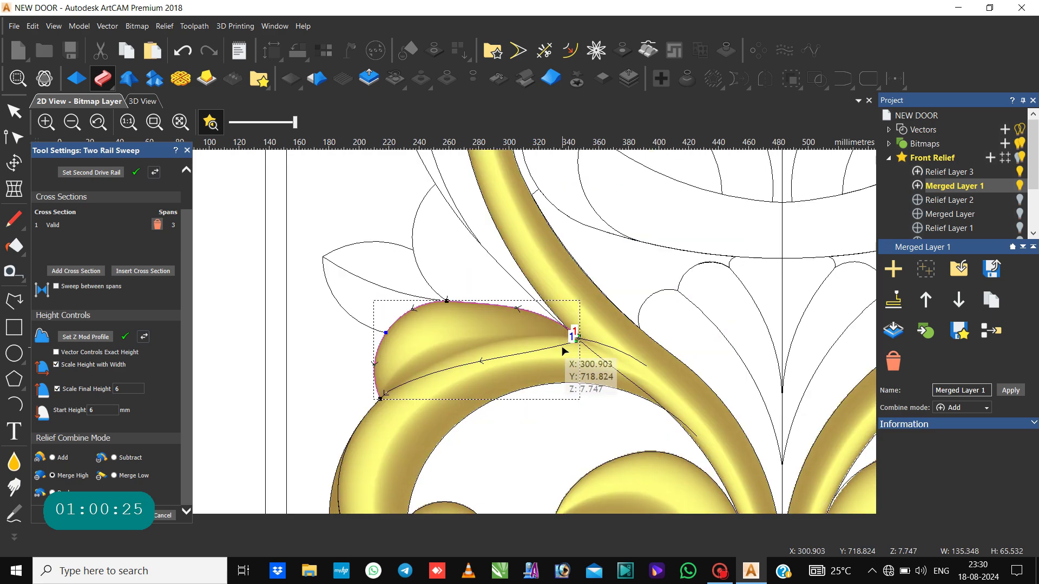
scroll(505, 401, down, 2)
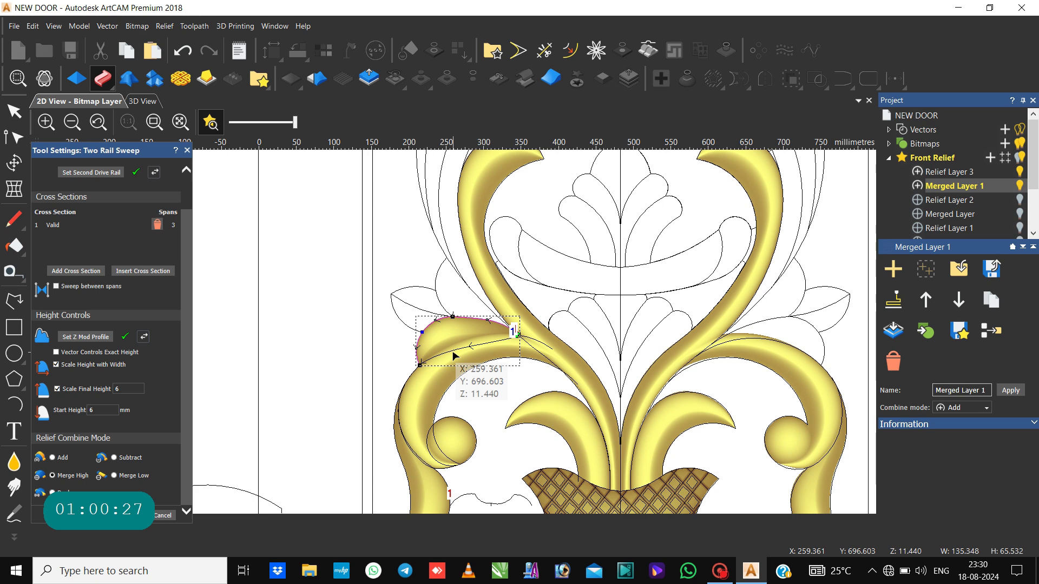
scroll(455, 353, up, 2)
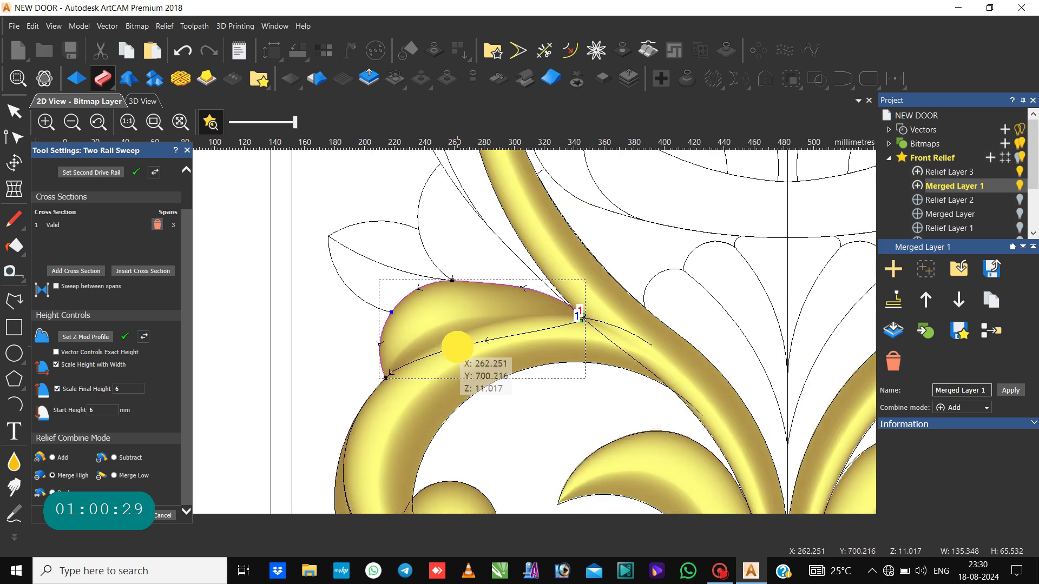
click(457, 347)
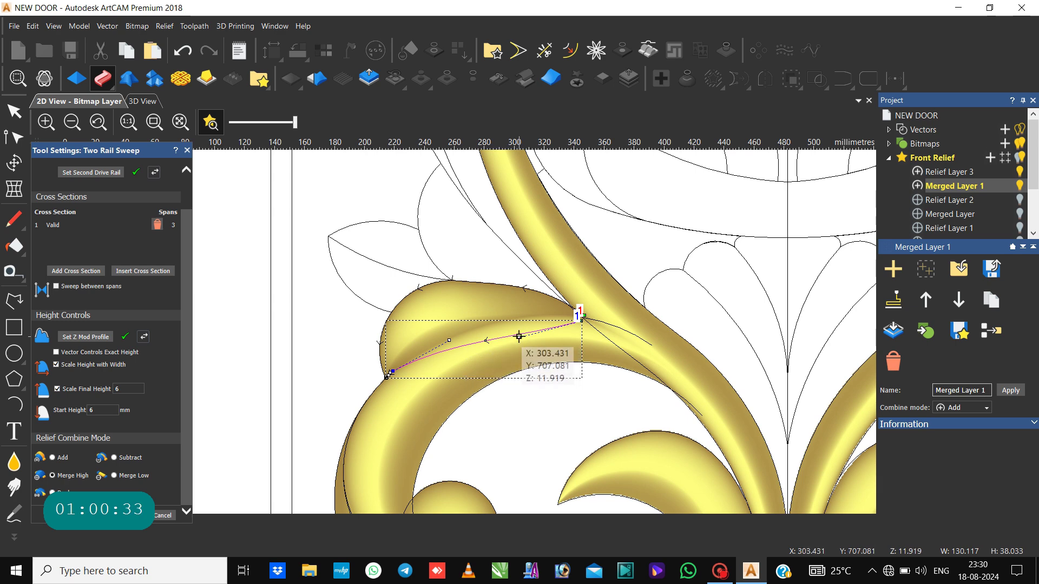
drag(519, 336, 502, 296)
scroll(454, 356, up, 4)
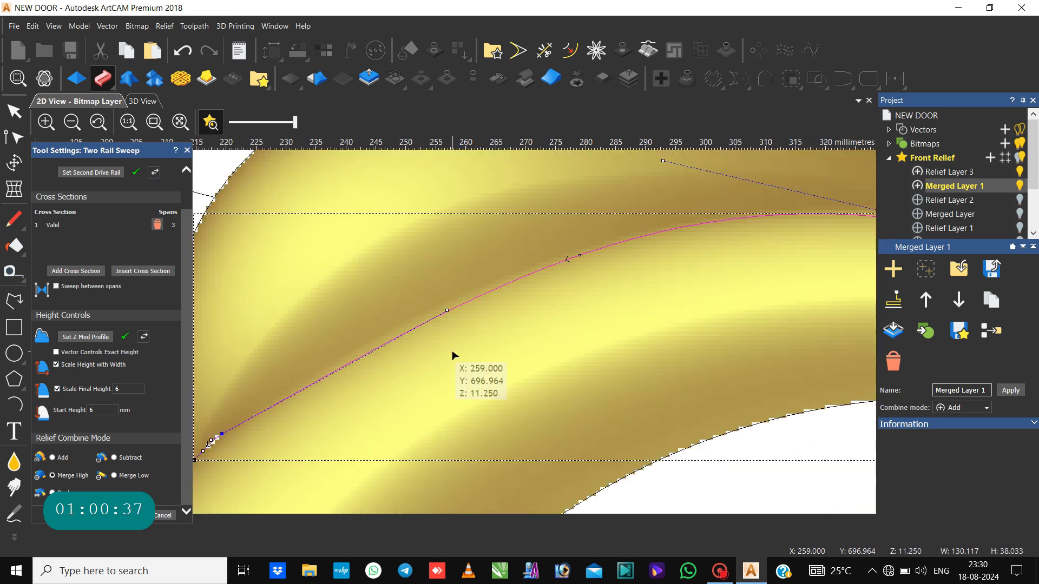
drag(446, 310, 414, 282)
scroll(509, 281, down, 5)
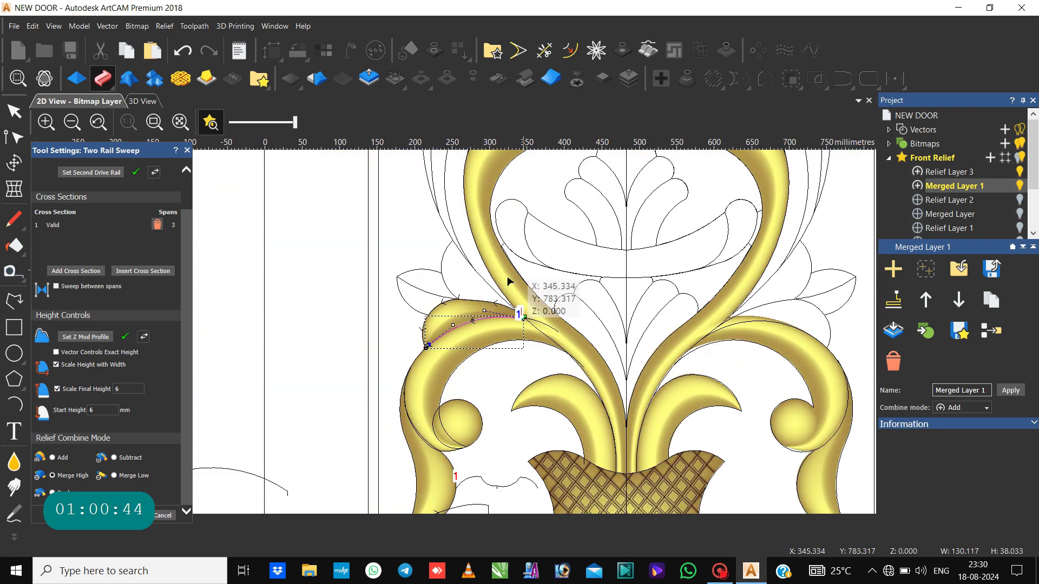
scroll(457, 295, up, 3)
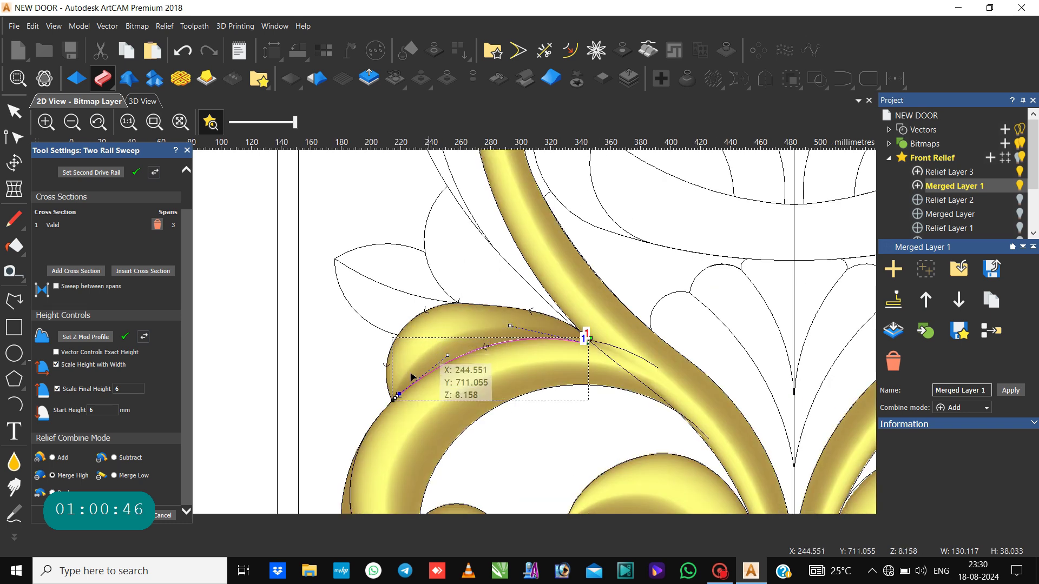
Step: Move the lower rail's outer end node onto the end of the lobe's outer curve
scroll(409, 378, up, 3)
scroll(385, 447, up, 3)
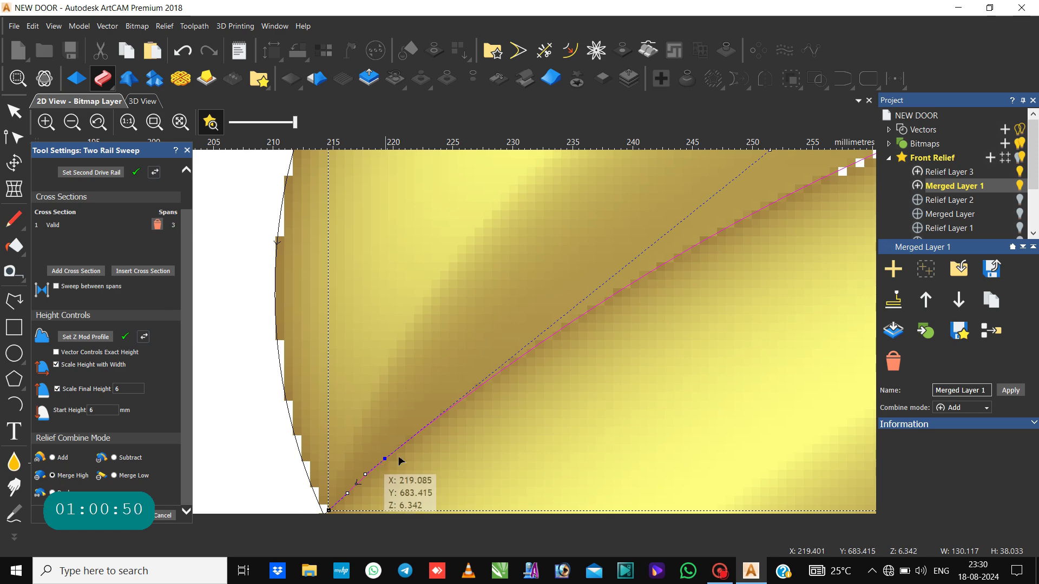
scroll(405, 454, down, 2)
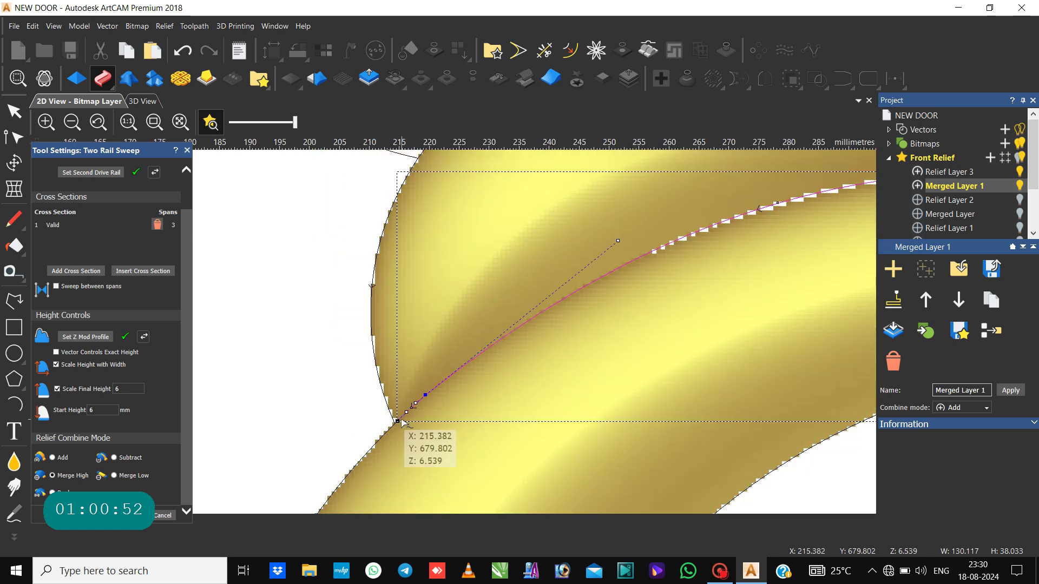
scroll(403, 422, up, 2)
scroll(400, 438, up, 2)
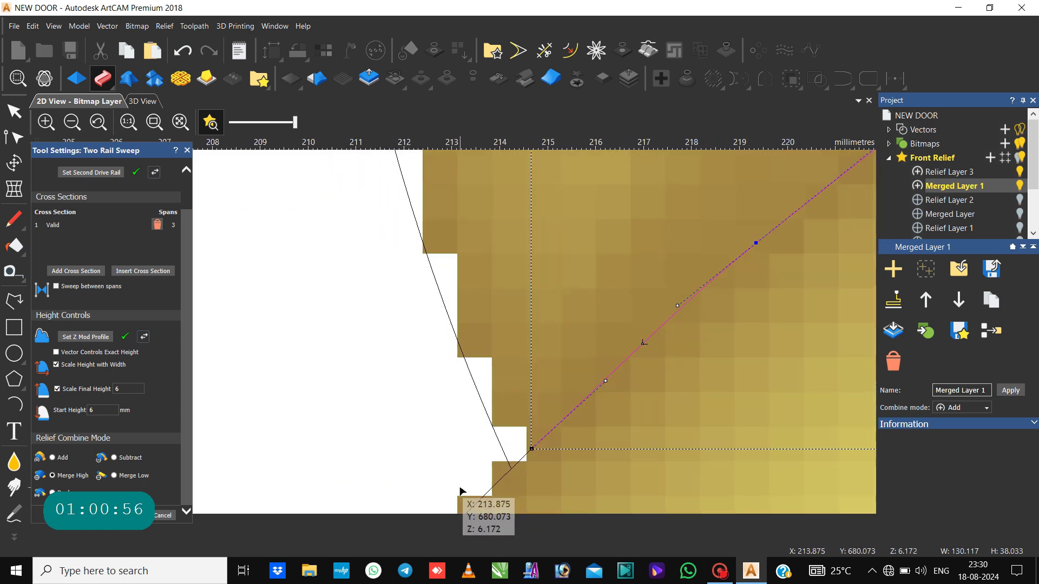
click(502, 454)
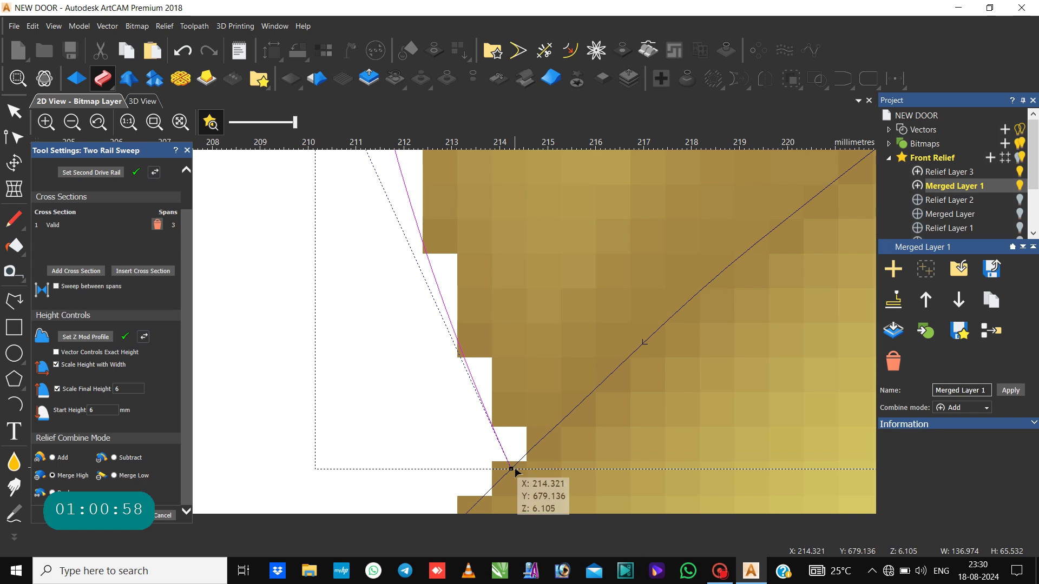
click(569, 415)
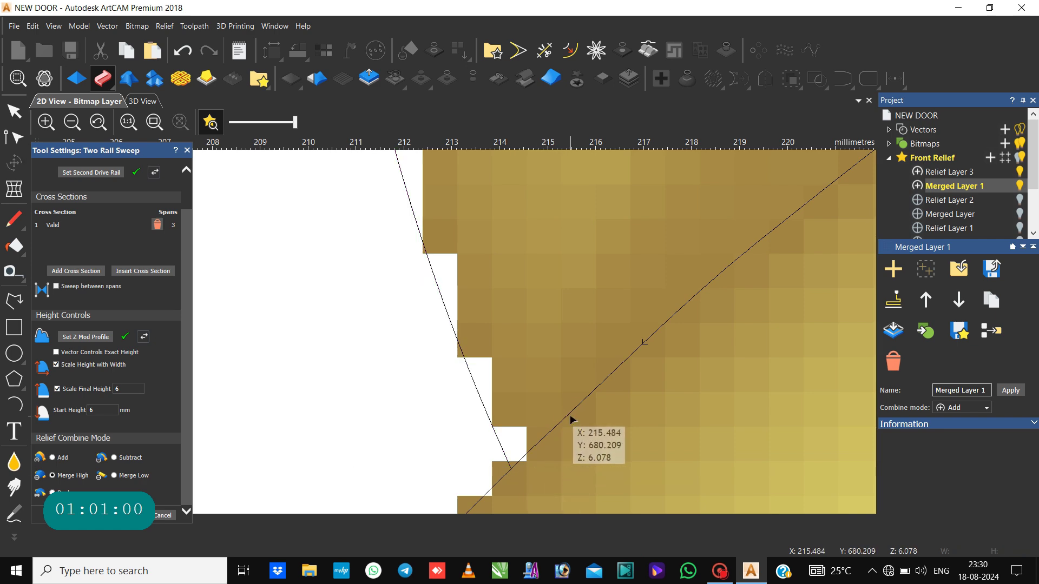
click(584, 408)
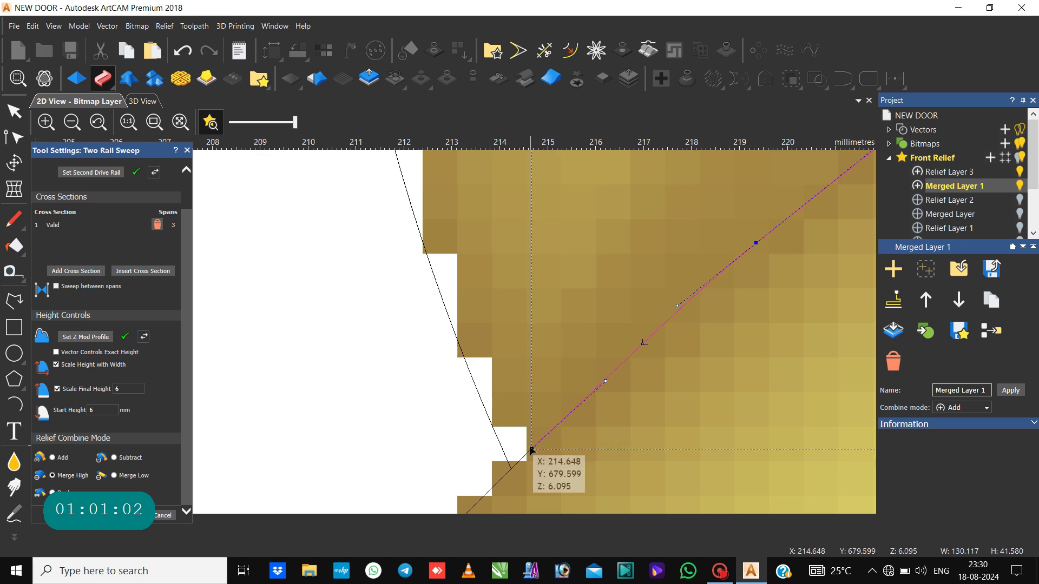
drag(533, 448, 511, 468)
Step: Lower the inner control handle of the lower rail slightly to flatten its arch near the vine
scroll(487, 303, down, 5)
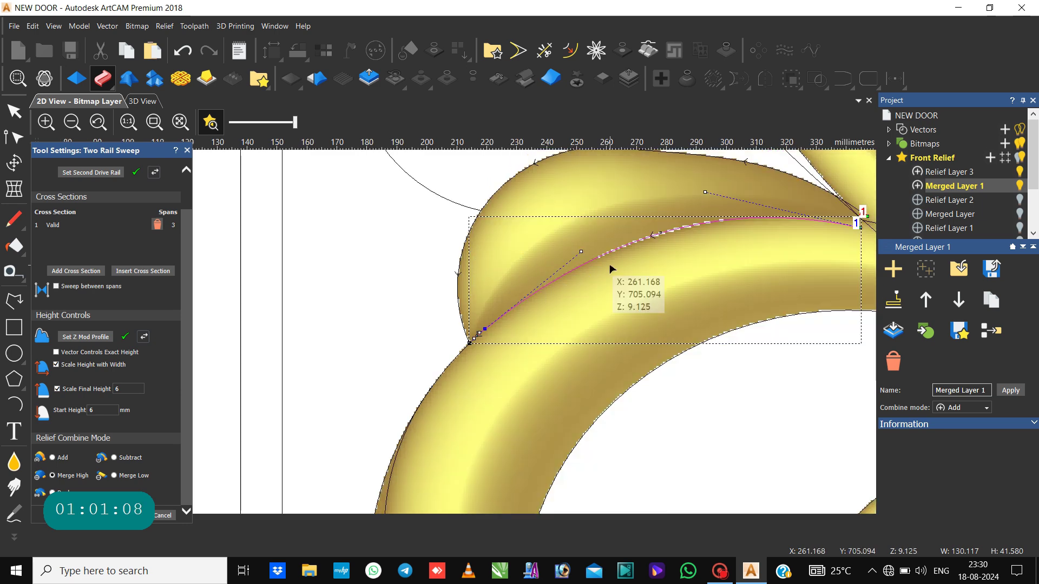
click(704, 198)
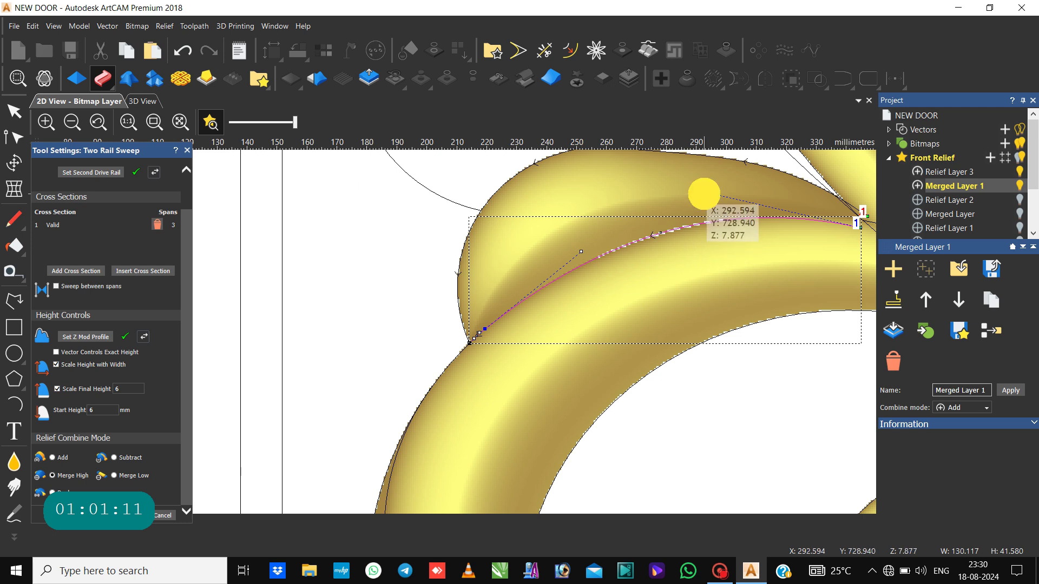
click(702, 219)
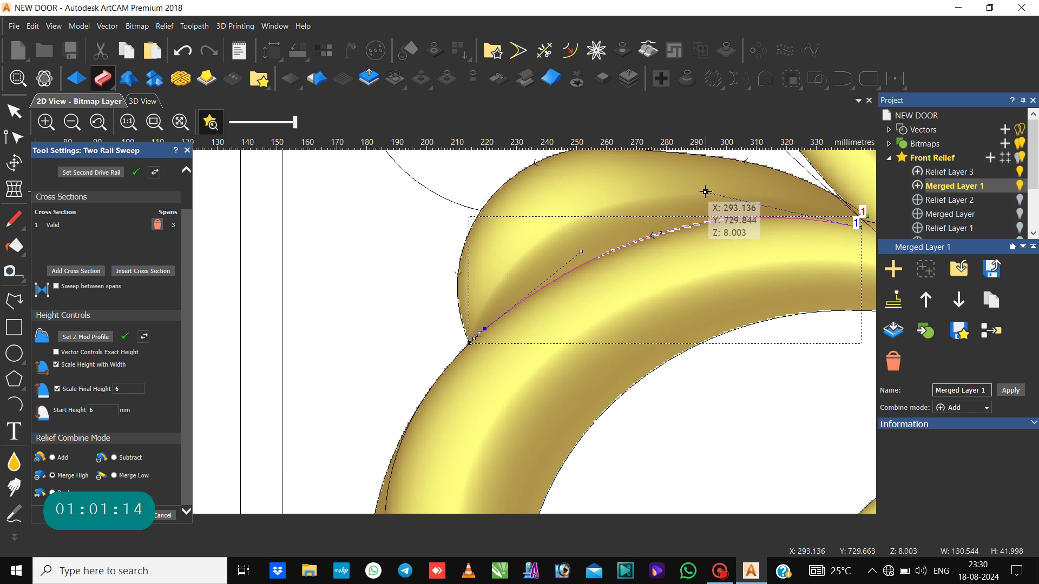
drag(706, 192, 706, 199)
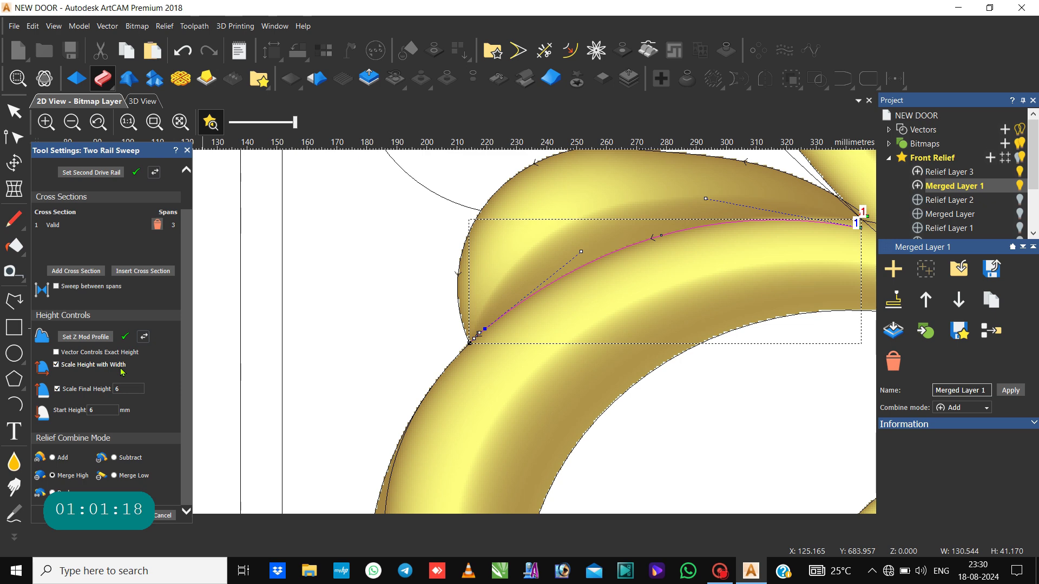
scroll(615, 244, down, 3)
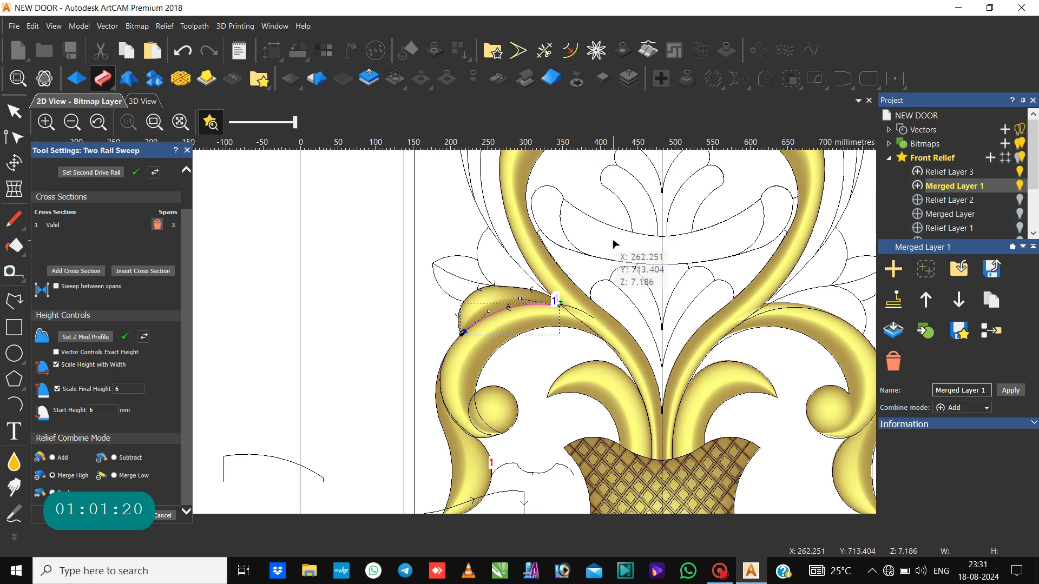
Step: Reverse the Z modulation profile's direction, finish the lobe's Two Rail Sweep, and clear the vector selection
click(150, 341)
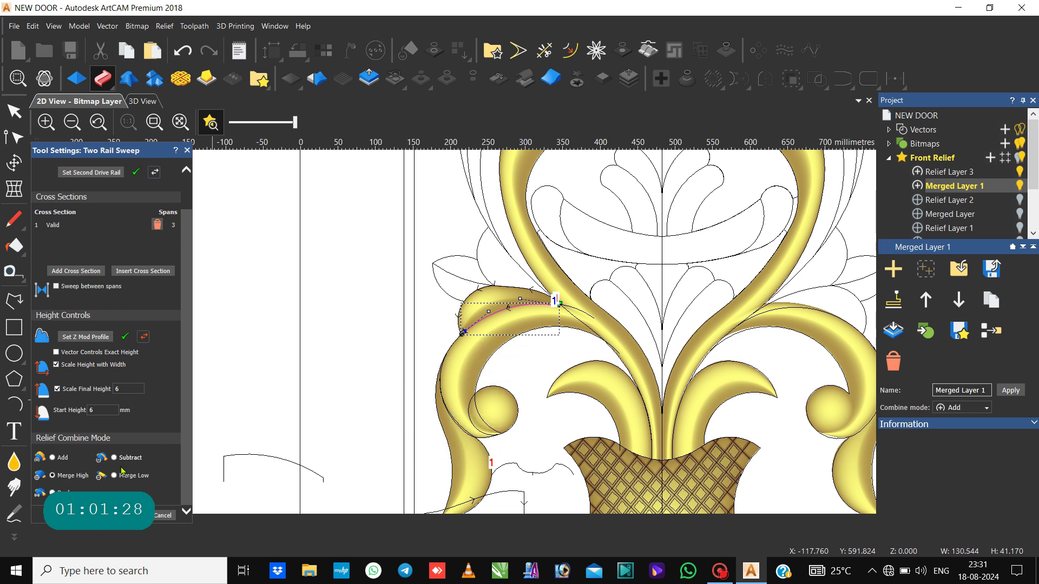
click(483, 275)
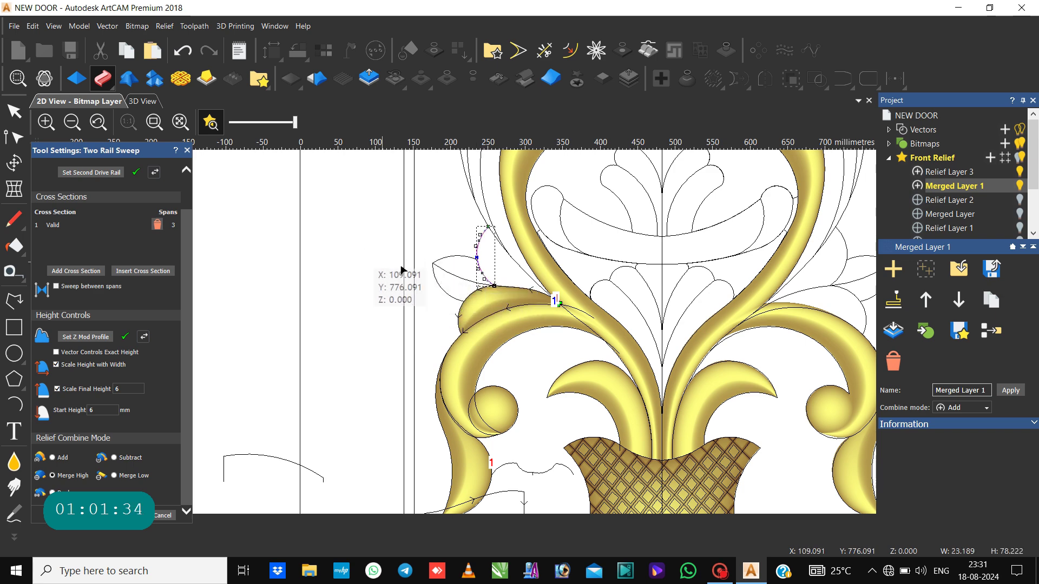
click(187, 150)
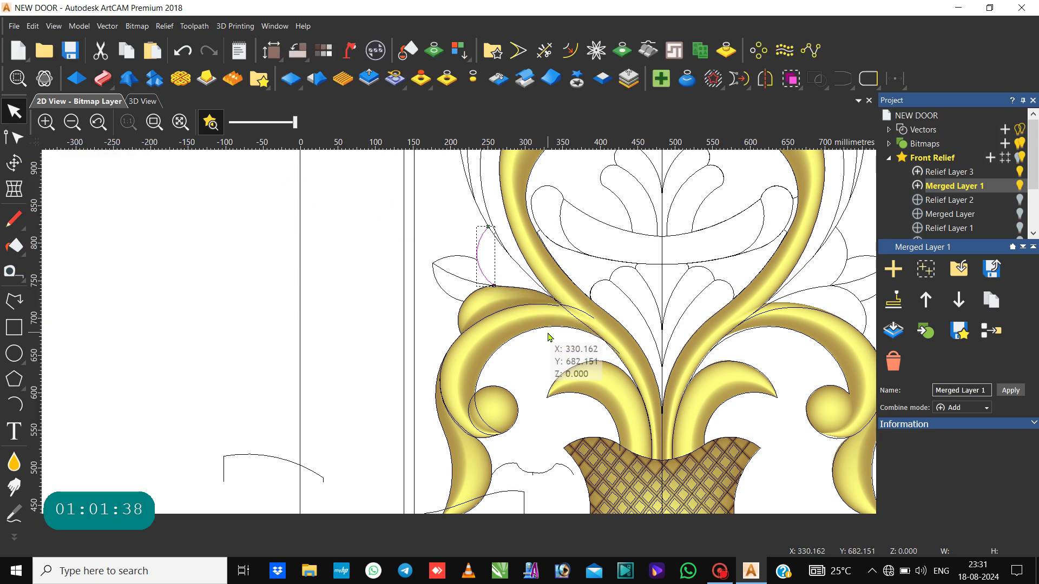
scroll(550, 337, down, 4)
click(479, 340)
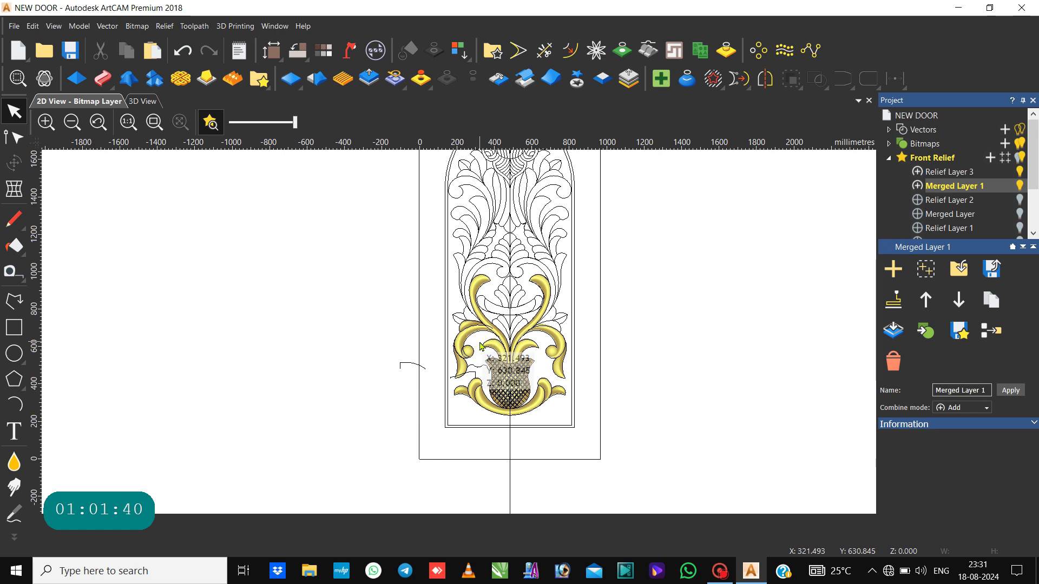
Step: Extend the outer curve of the left leaf's upper lobe over the lower lobe by moving its lower end node toward the vine
scroll(479, 331, up, 4)
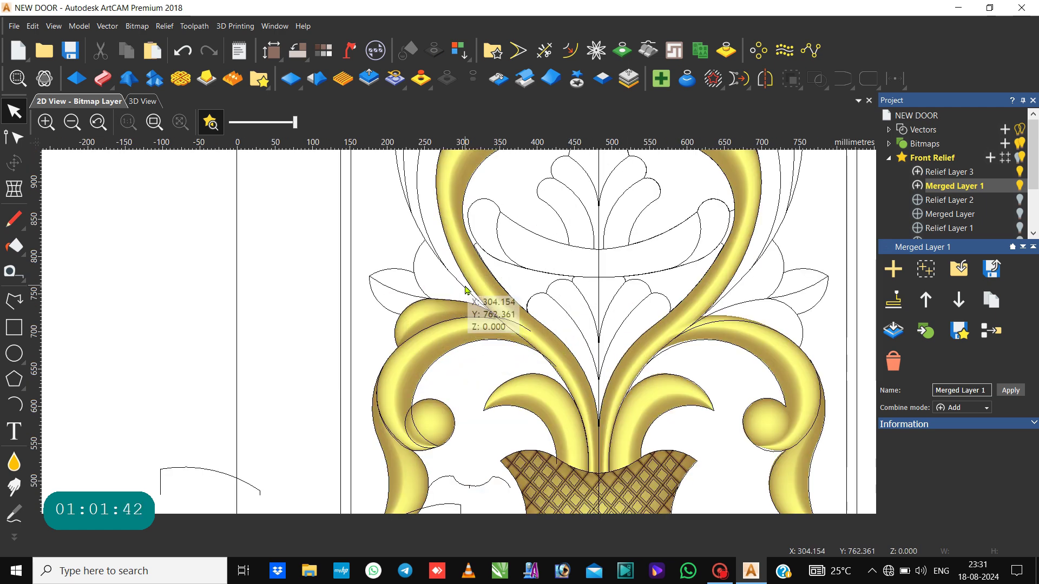
scroll(442, 291, up, 2)
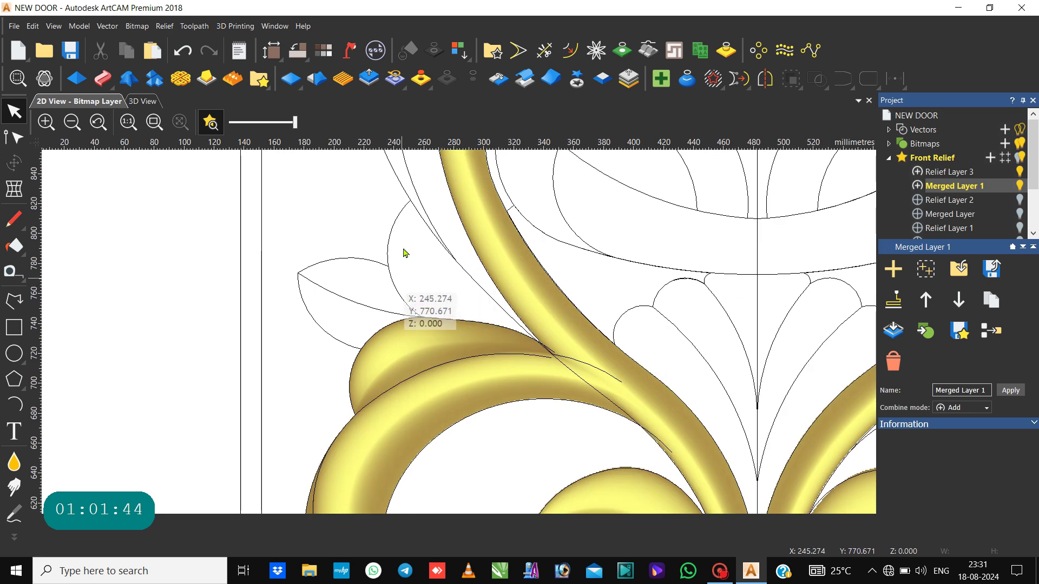
click(401, 219)
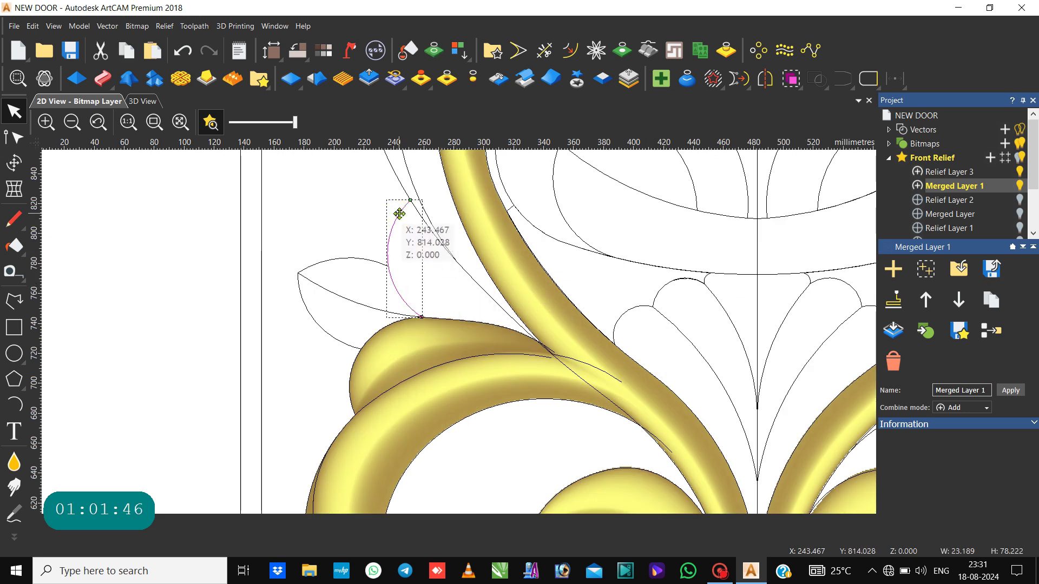
click(453, 326)
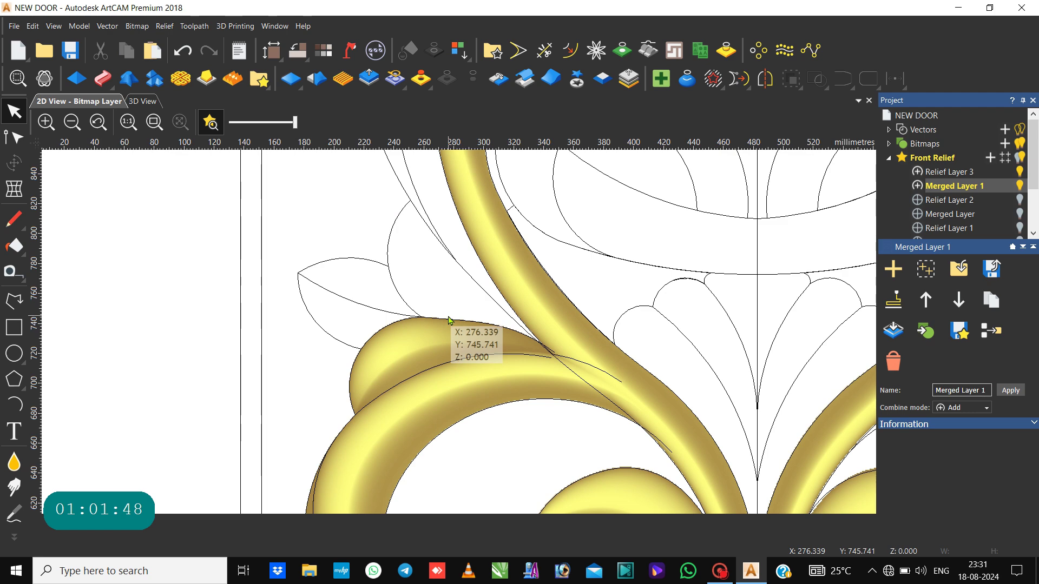
click(448, 321)
scroll(449, 319, up, 3)
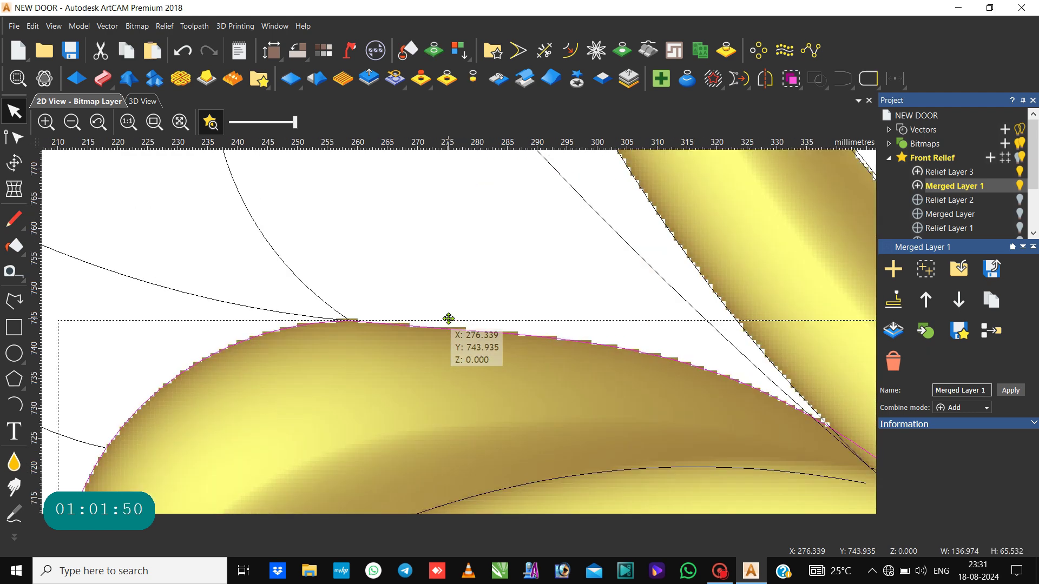
scroll(449, 320, down, 3)
scroll(433, 343, up, 3)
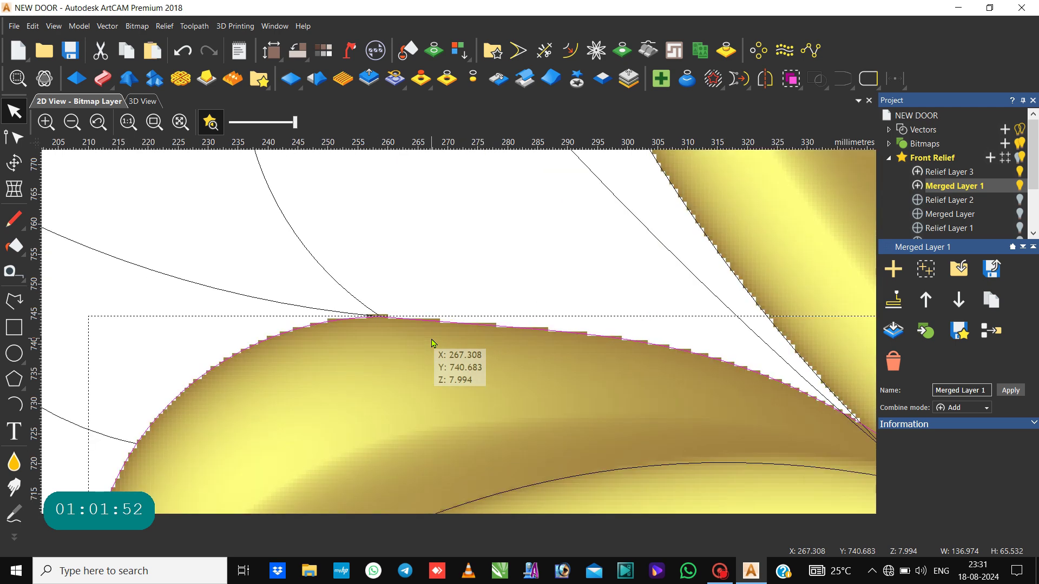
click(373, 312)
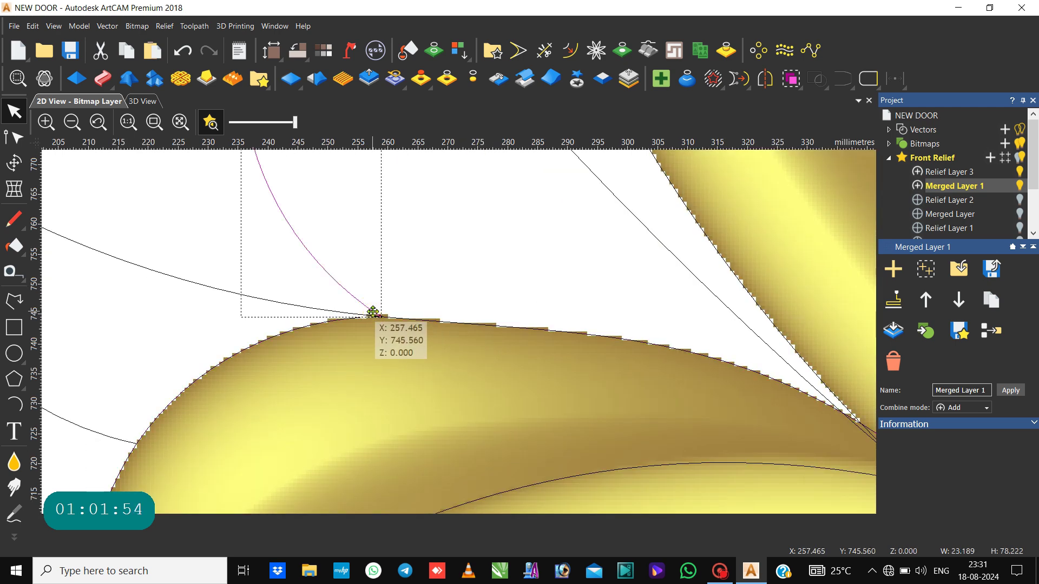
scroll(372, 313, down, 2)
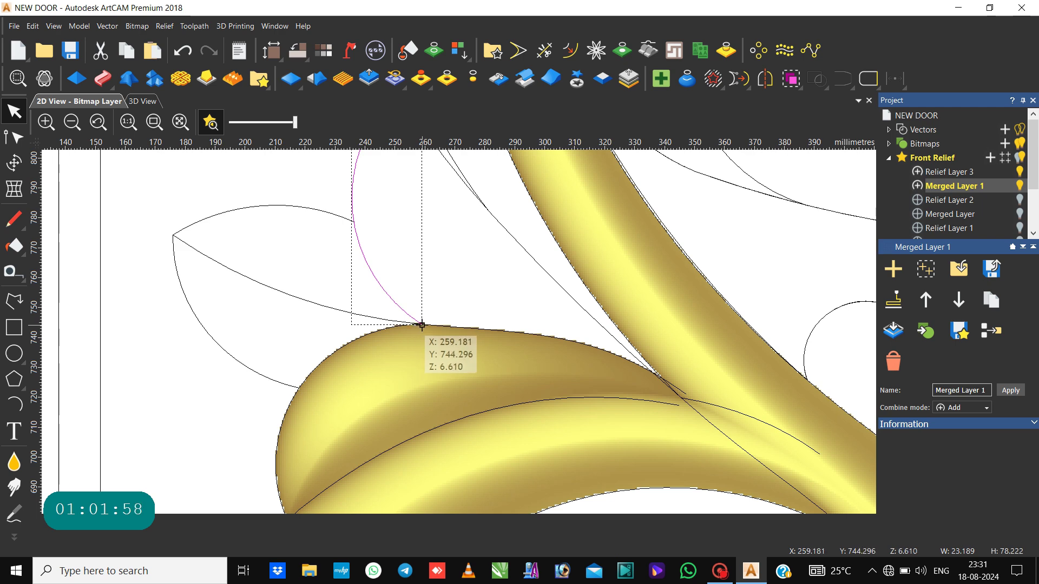
key(n)
drag(421, 325, 405, 362)
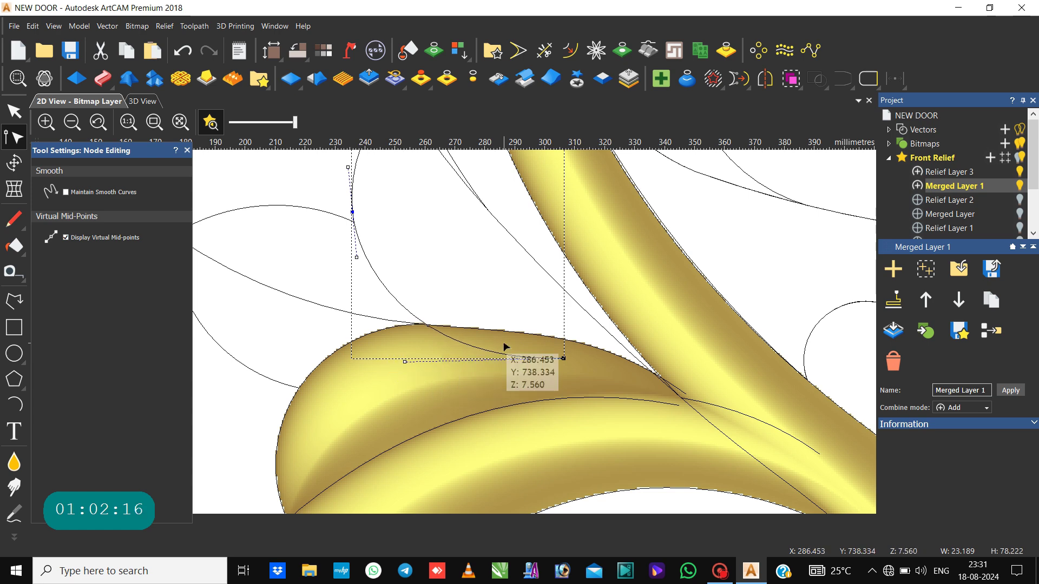
scroll(520, 350, down, 2)
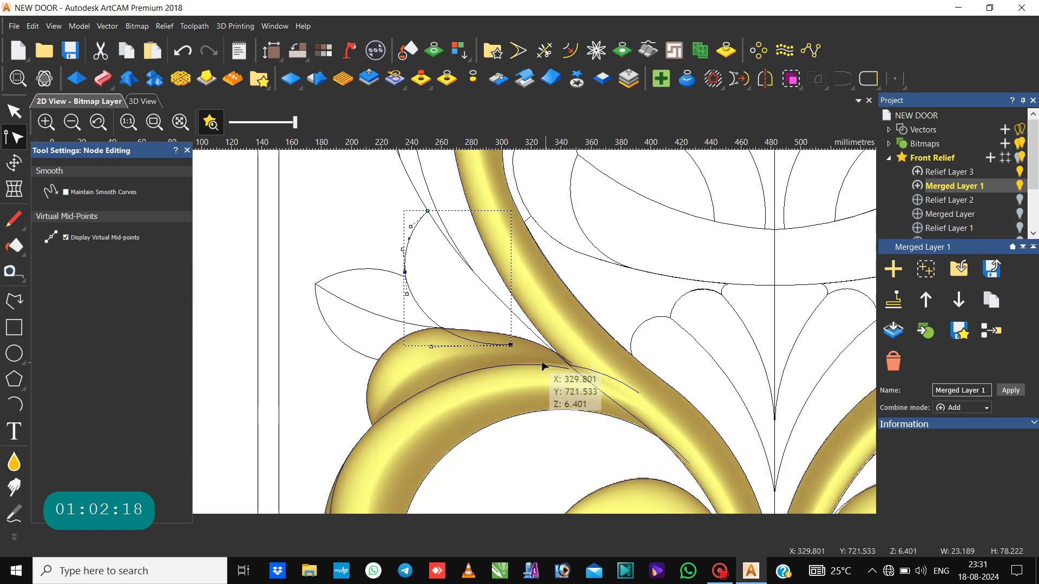
click(489, 325)
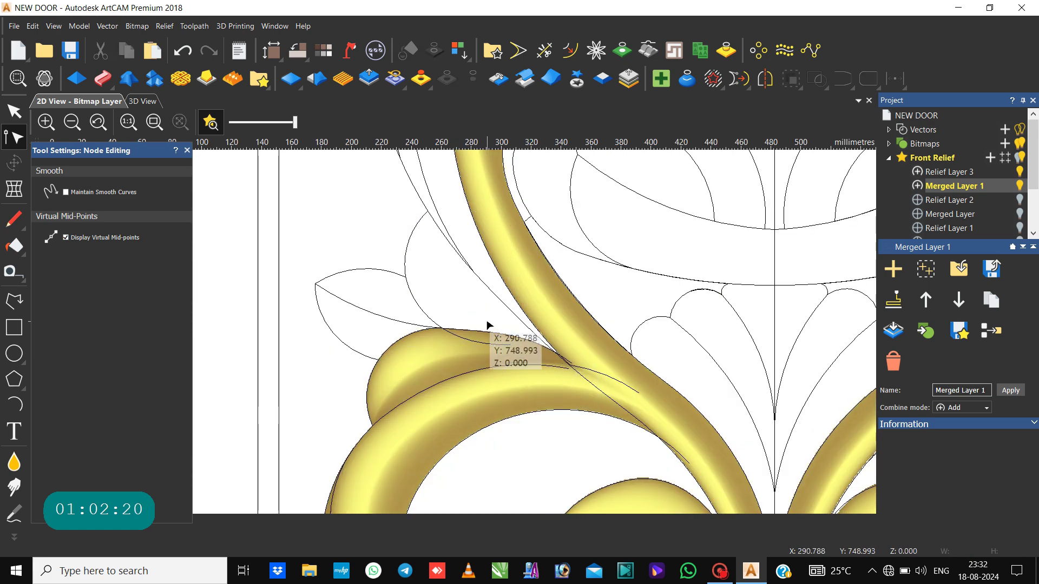
key(n)
Step: Set up a Two Rail Sweep using the upper lobe's inner and outer curves as its drive rails
click(503, 303)
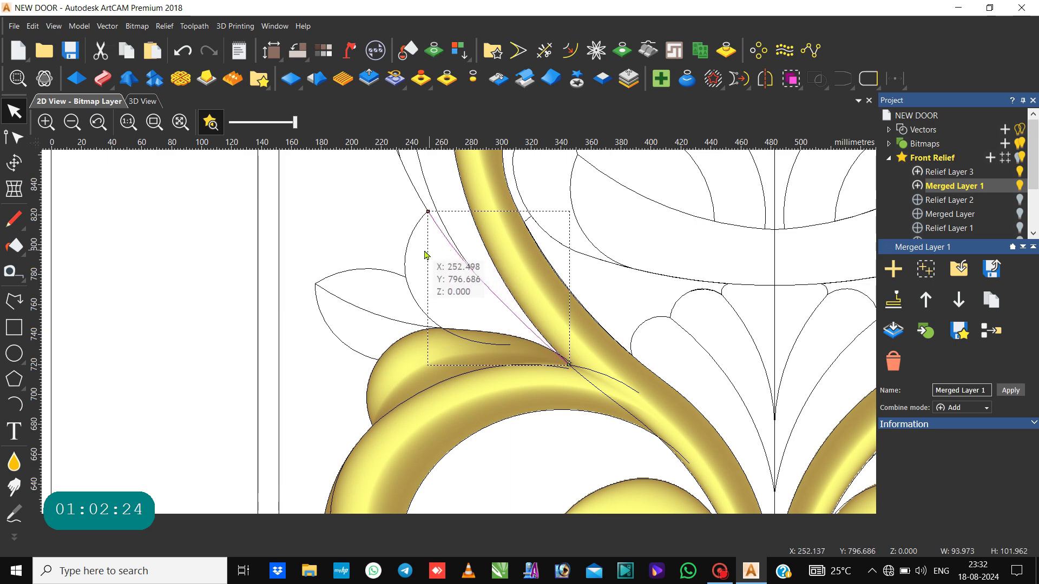
shift+click(407, 251)
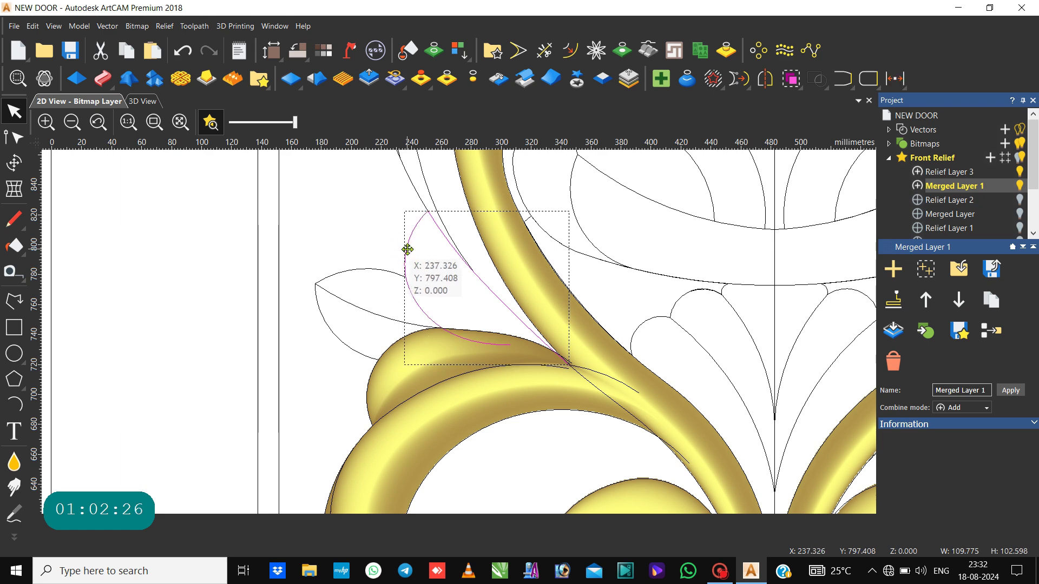
click(100, 77)
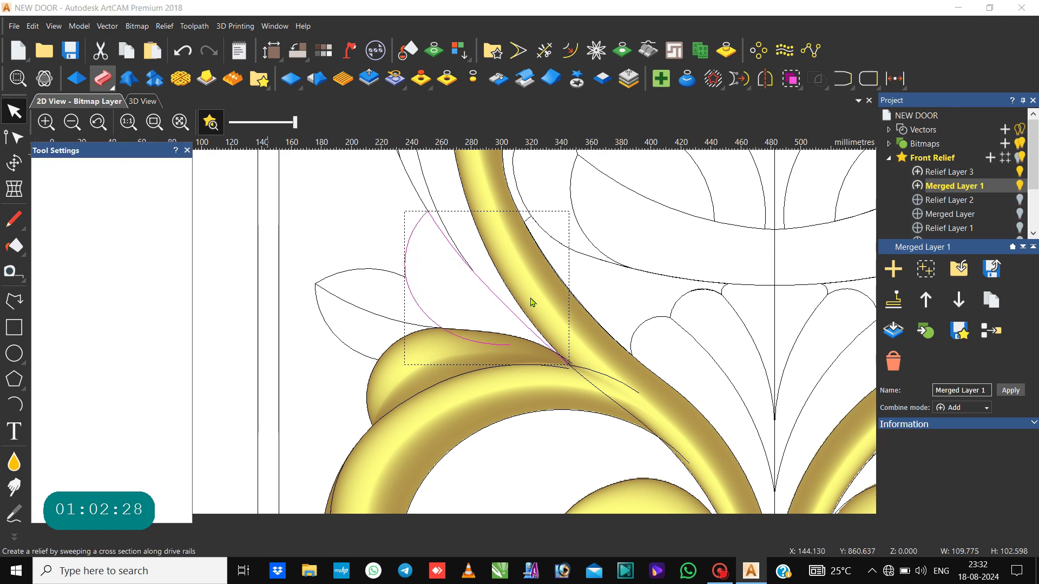
scroll(528, 301, down, 1)
scroll(461, 332, up, 1)
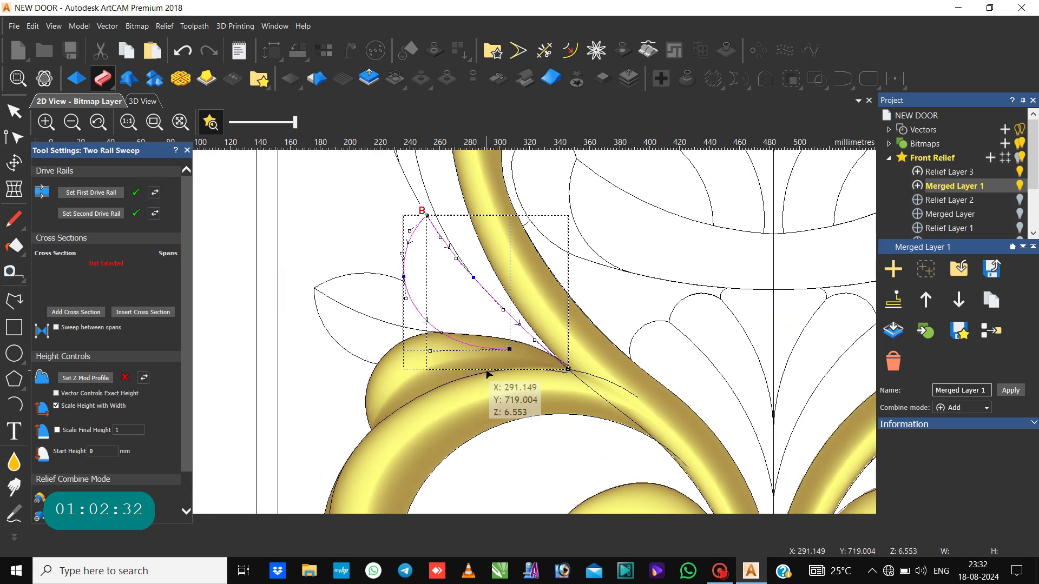
scroll(439, 378, down, 2)
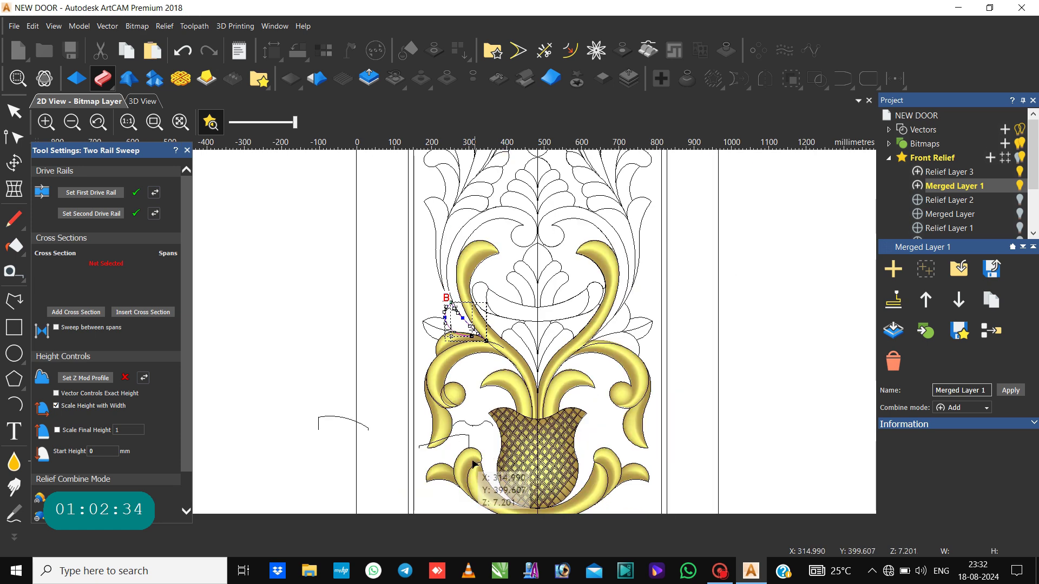
click(463, 424)
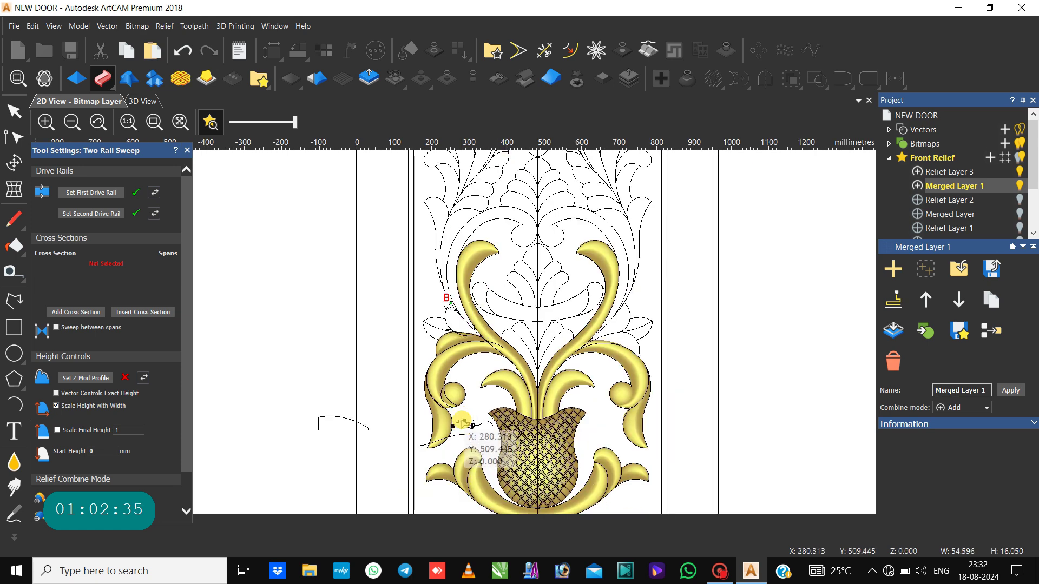
click(90, 314)
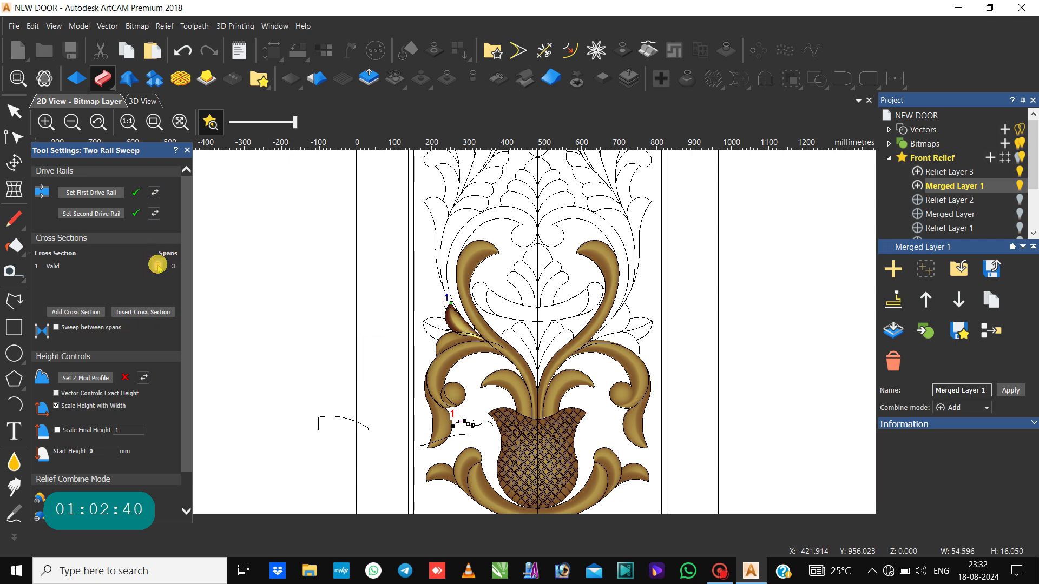
click(157, 265)
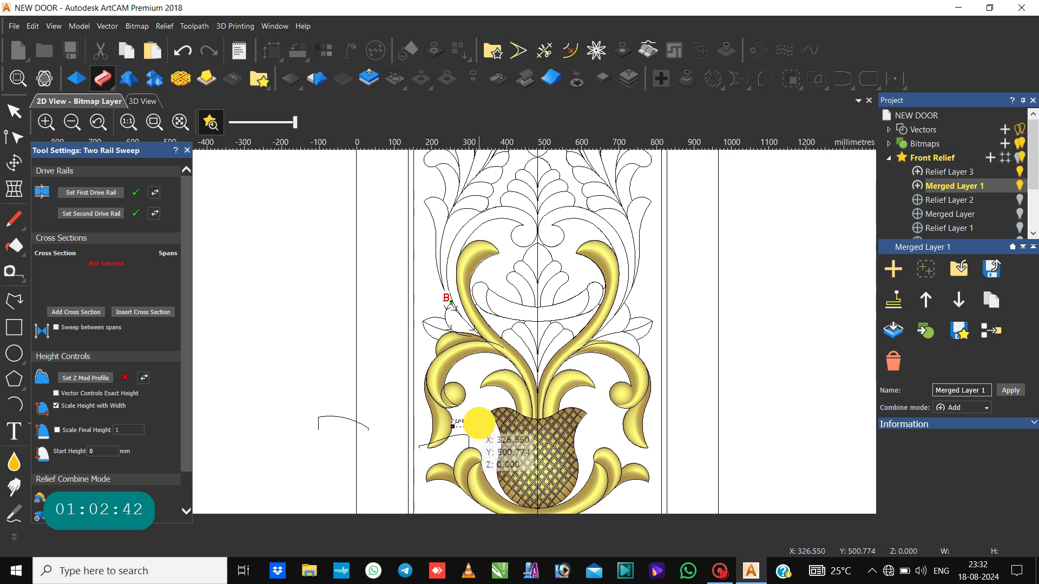
Step: Add the small wavy profile nearest the vase as the sweep's cross section and set the relief combine mode to Merge High
click(479, 423)
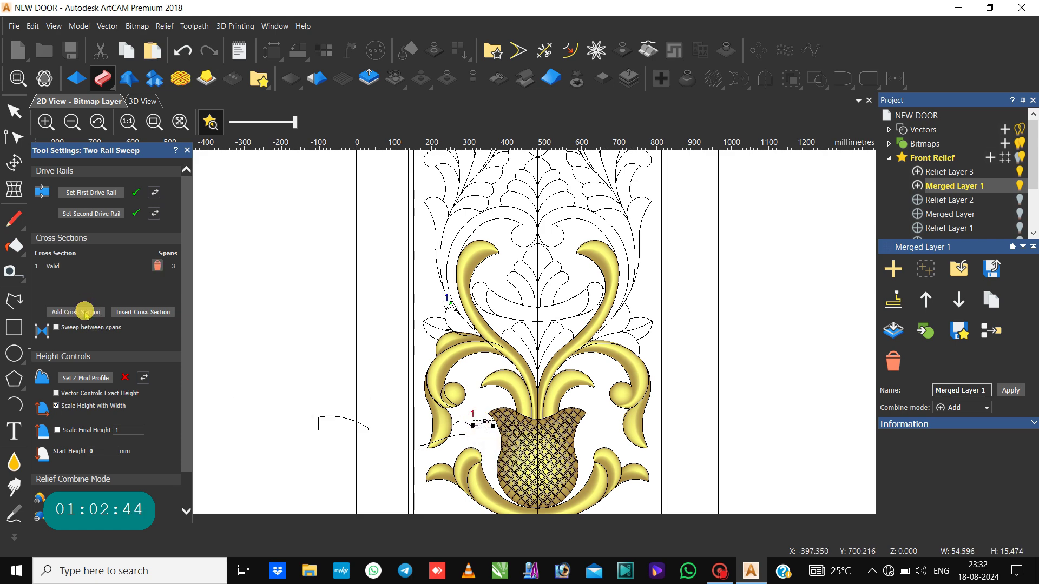
scroll(47, 360, down, 1)
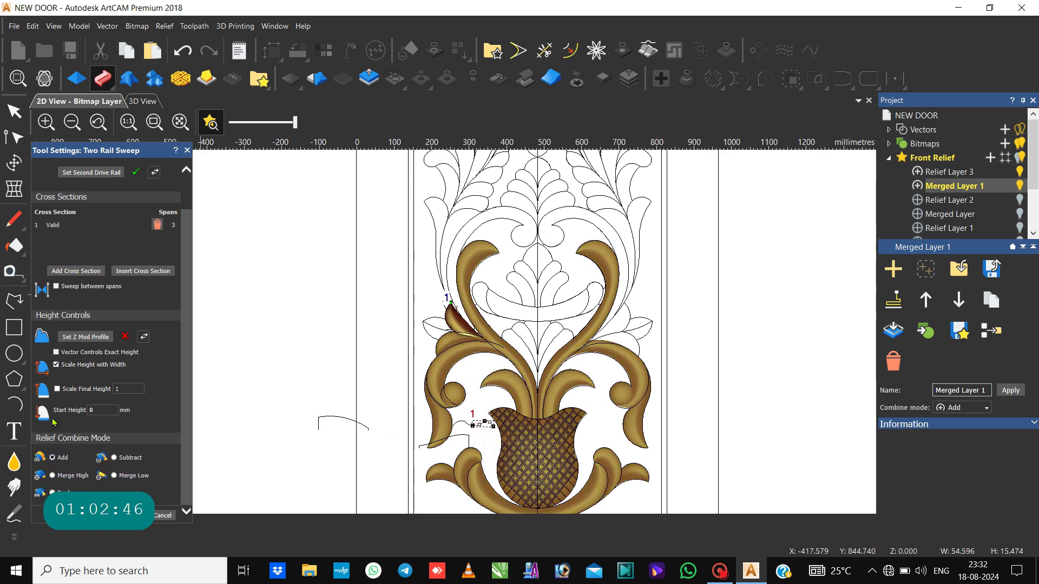
click(52, 476)
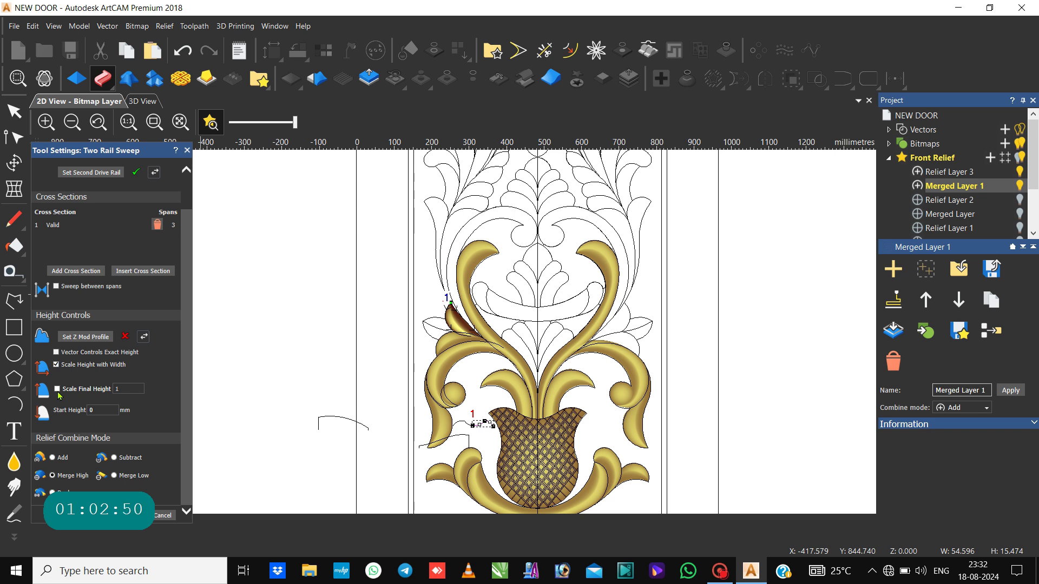
Step: Disable Scale Height with Width, set Scale Final Height and Start Height to 6, and assign the curve below the cross section as Z modulation profile
click(57, 389)
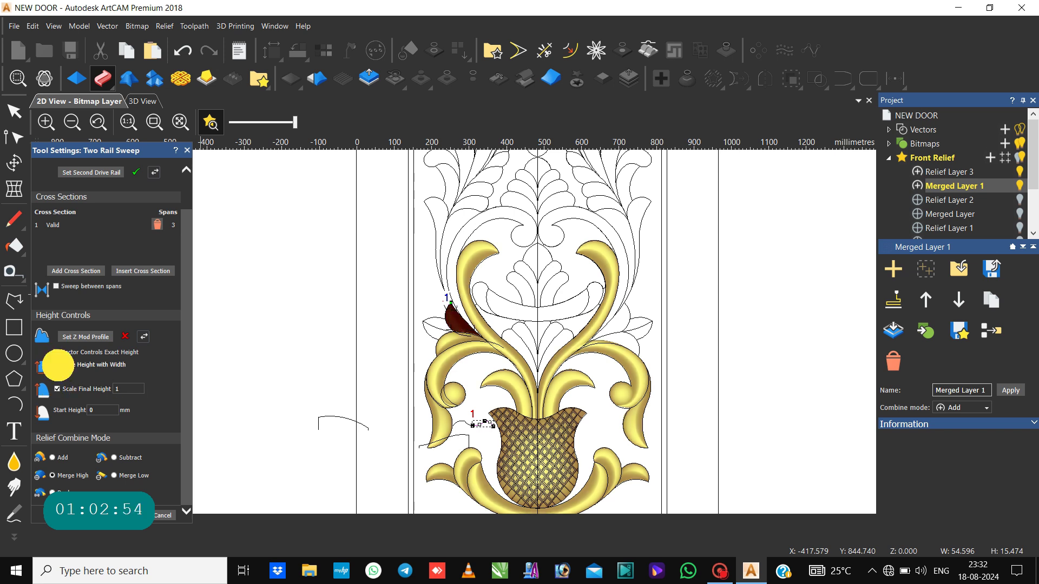
click(57, 364)
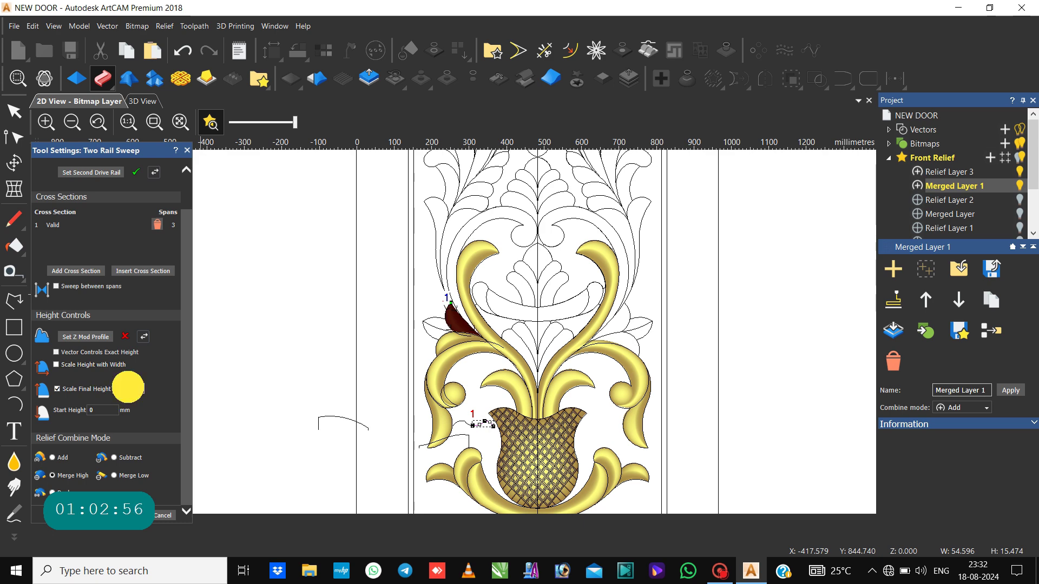
text(6)
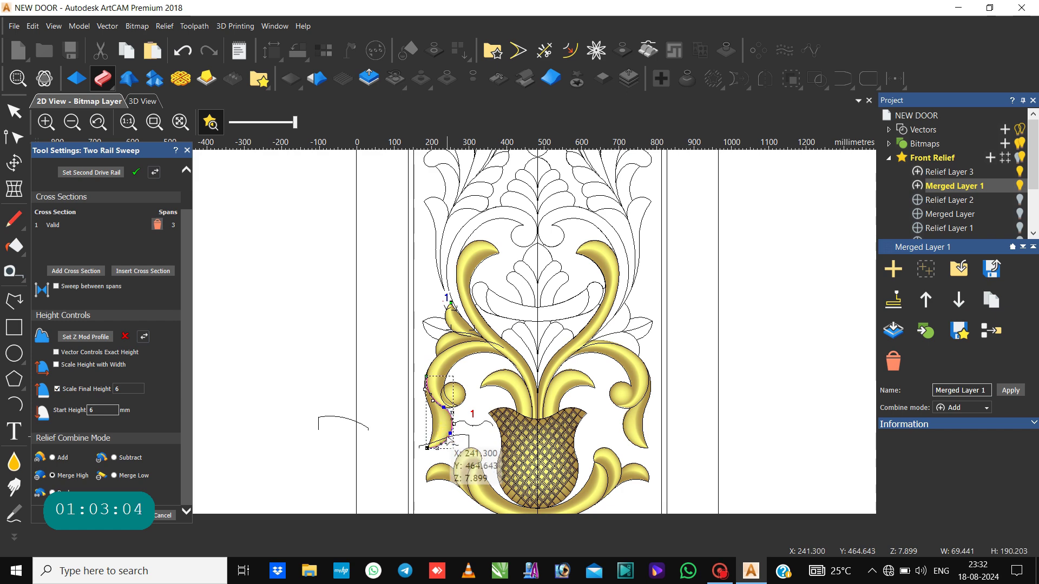
click(457, 434)
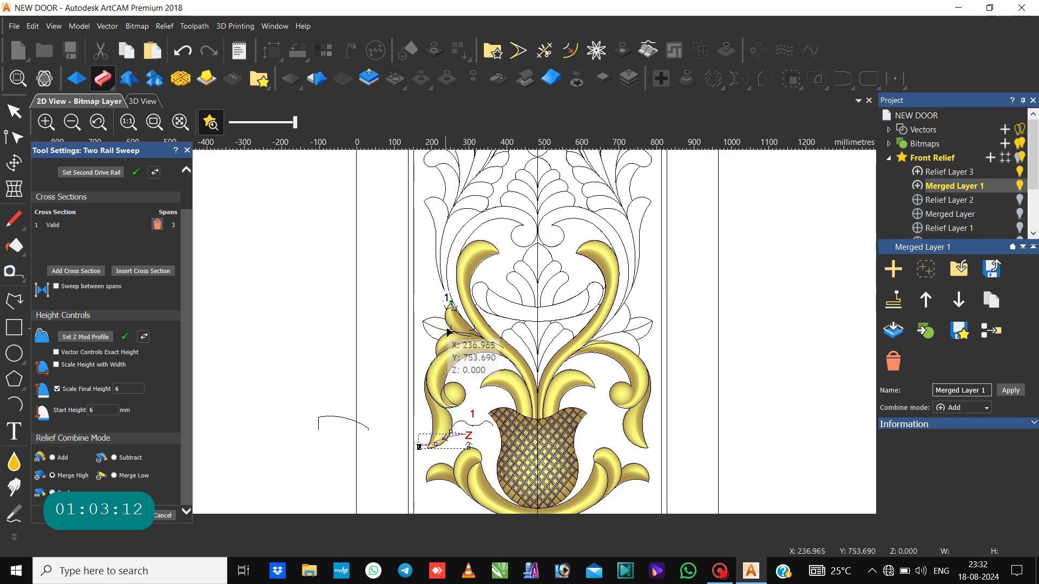
Step: Reposition the lower end node of the upper lobe's inner rail so the lobe's base meets the vine's edge
scroll(460, 335, up, 3)
scroll(552, 336, up, 2)
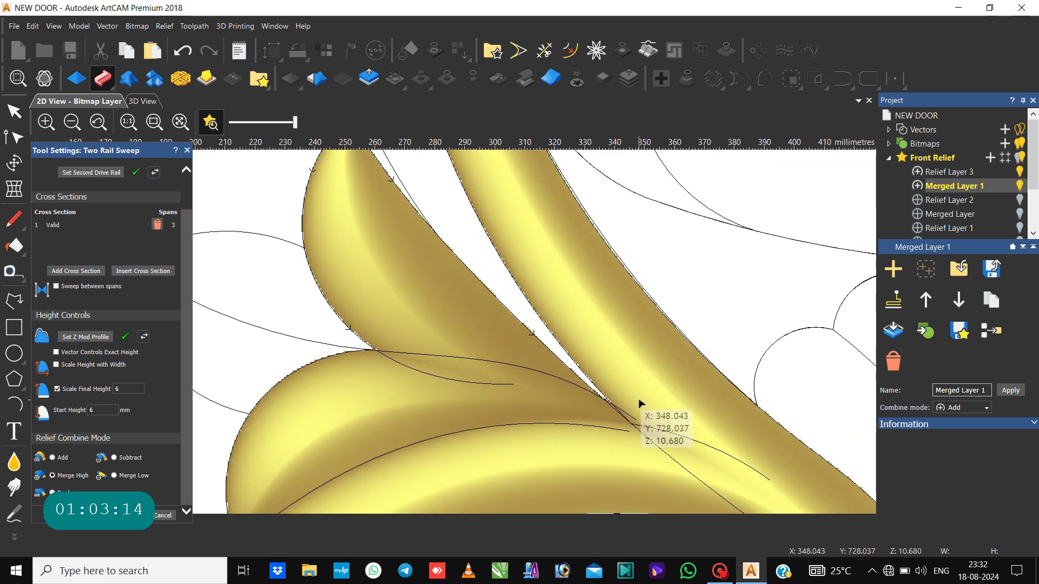
click(578, 377)
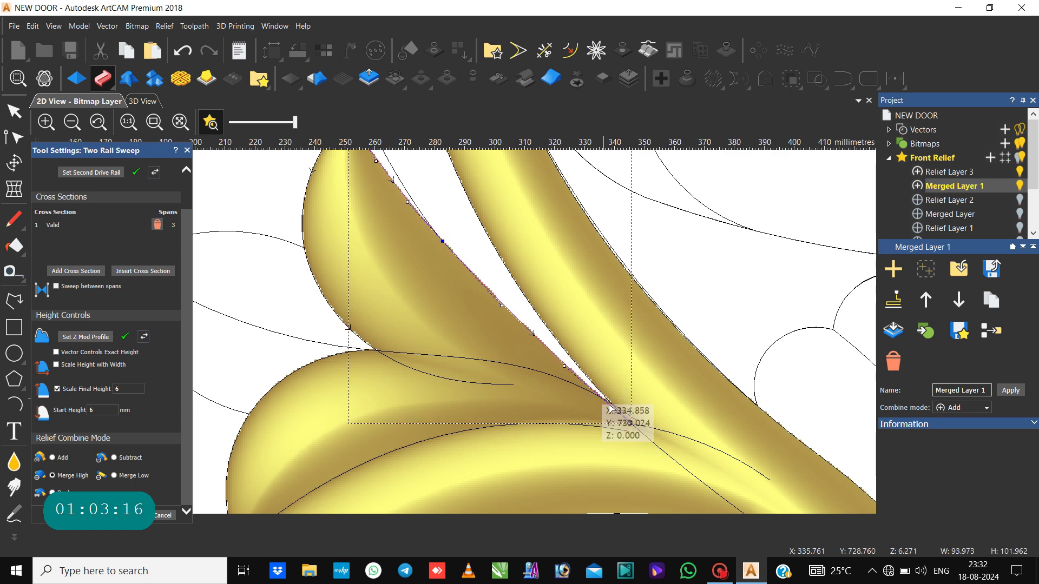
drag(632, 424, 648, 413)
scroll(474, 271, down, 2)
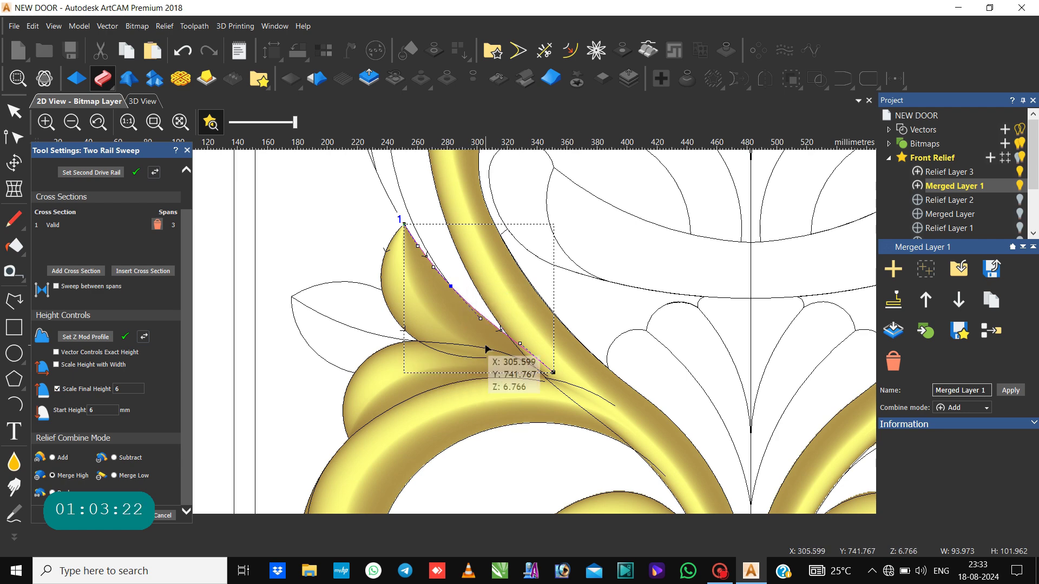
click(520, 343)
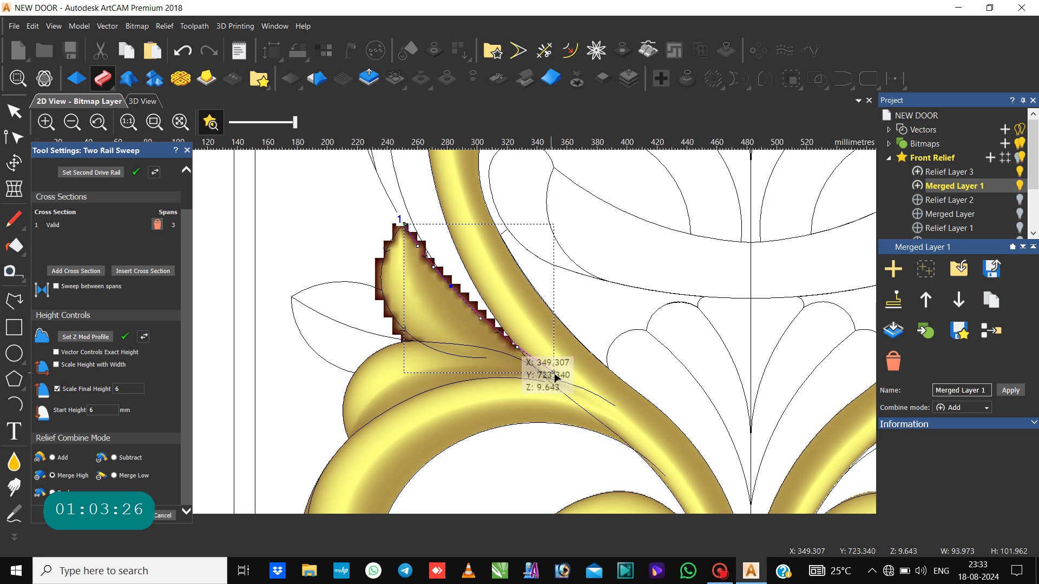
drag(554, 372, 546, 378)
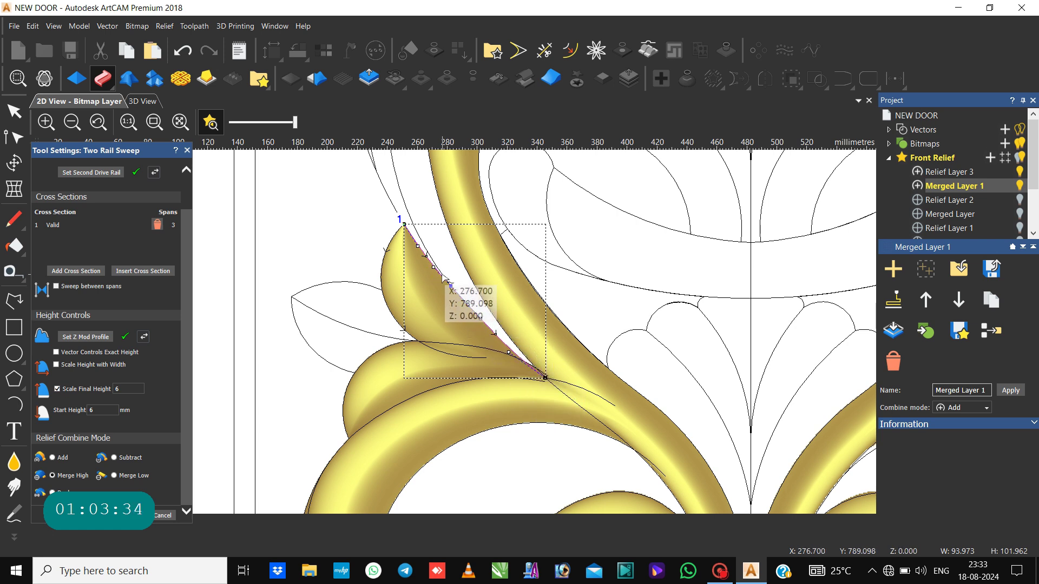
click(431, 259)
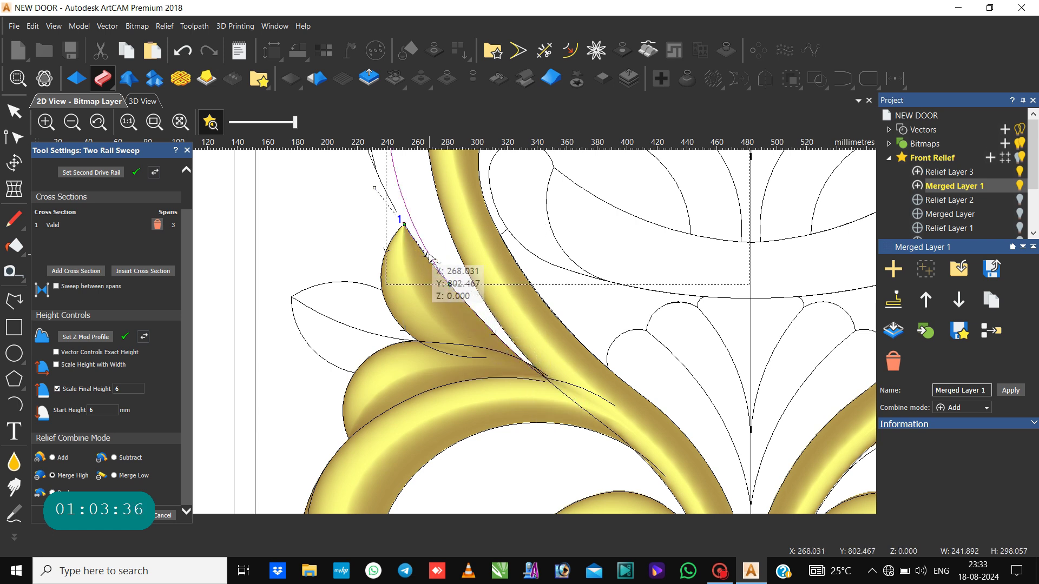
click(494, 337)
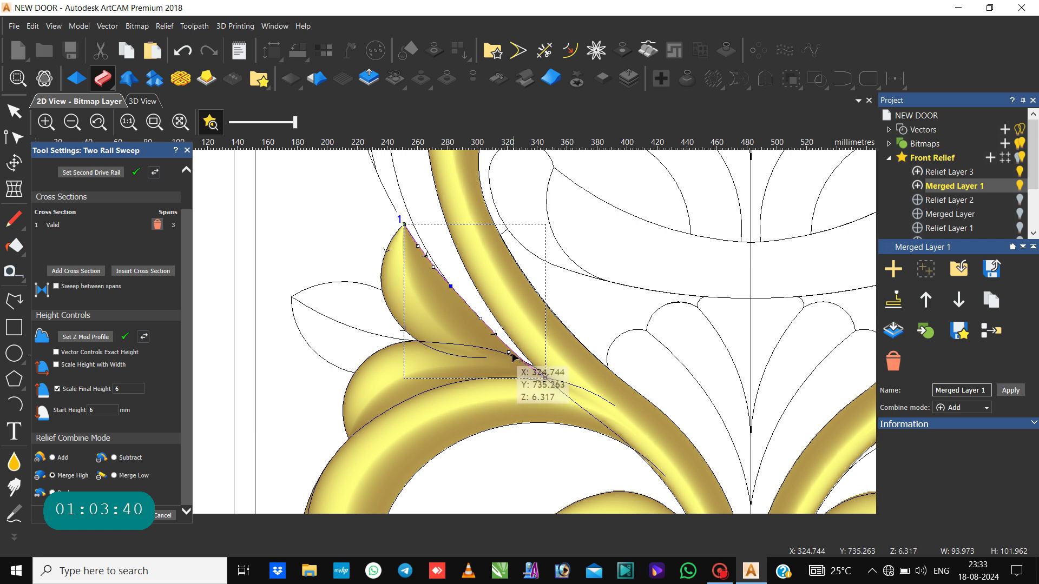
drag(543, 377, 550, 366)
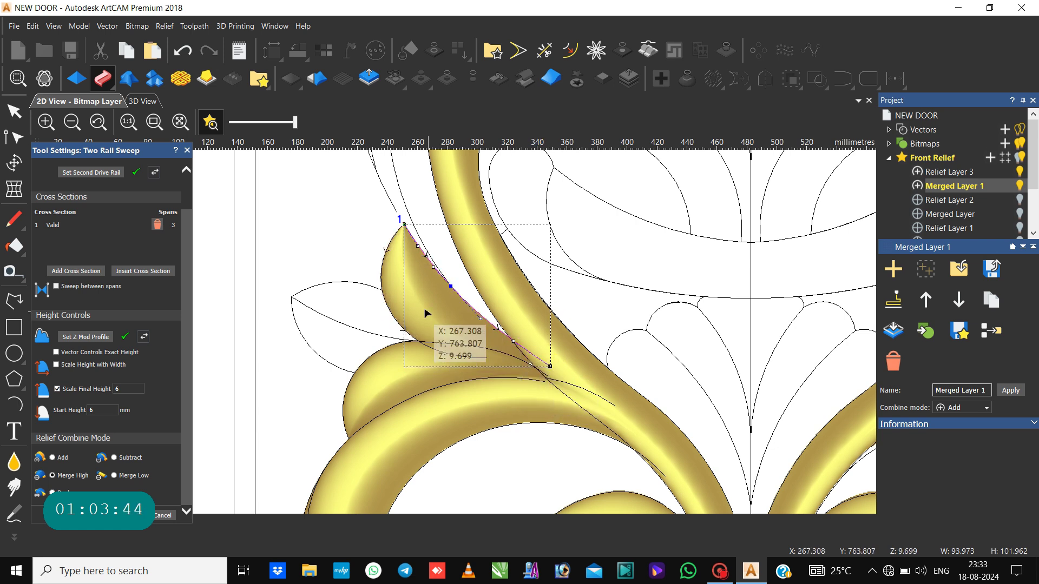
scroll(332, 302, down, 2)
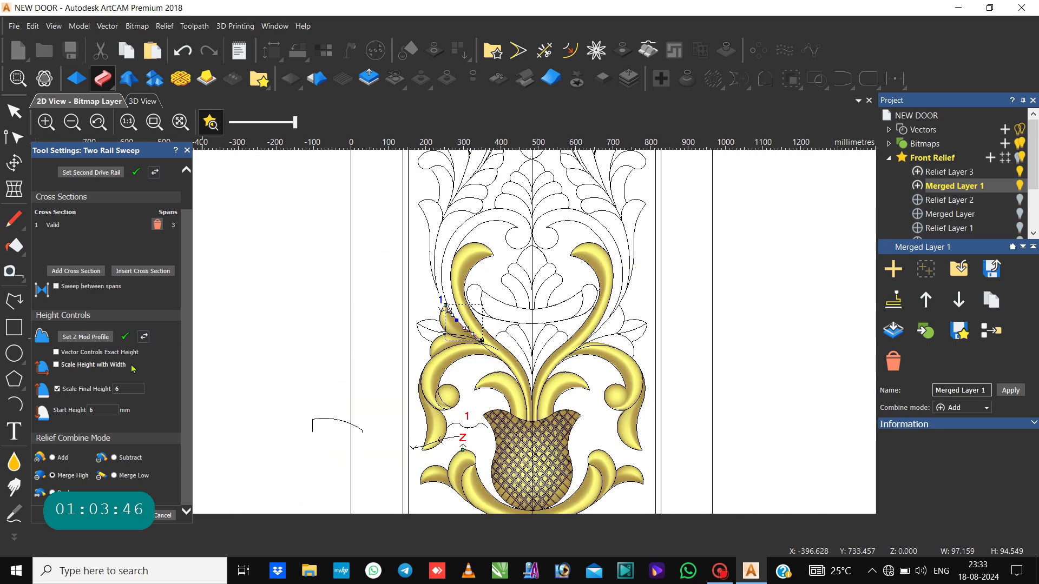
Step: Close the Two Rail Sweep tool for the leaf's upper lobe
click(170, 511)
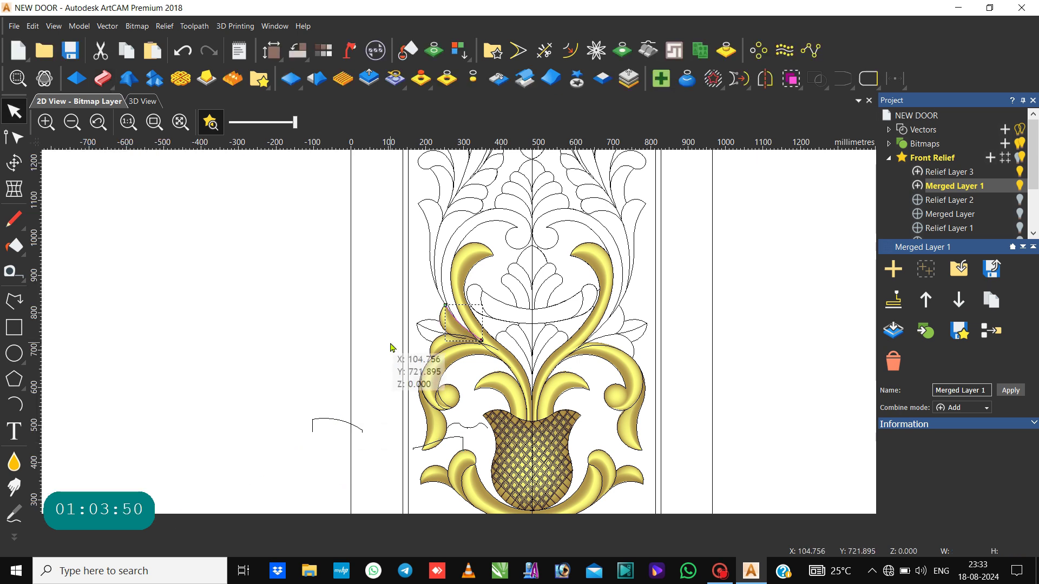
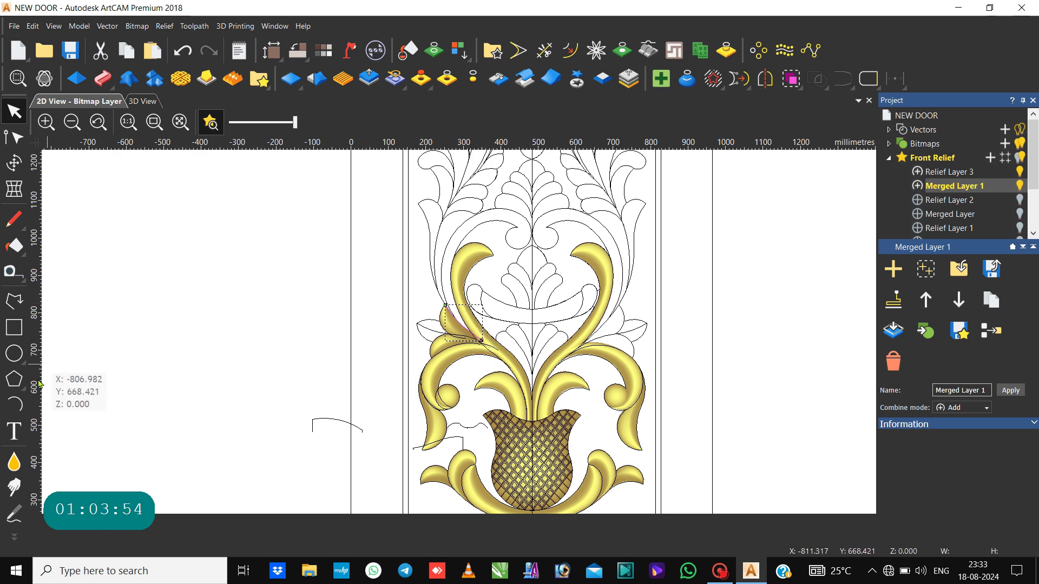
click(19, 403)
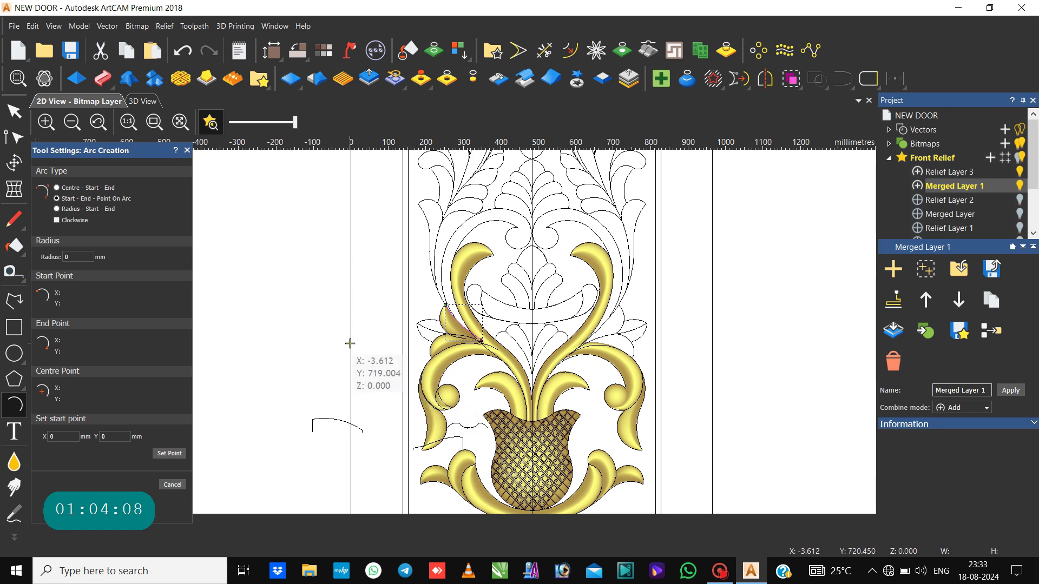
scroll(352, 342, up, 2)
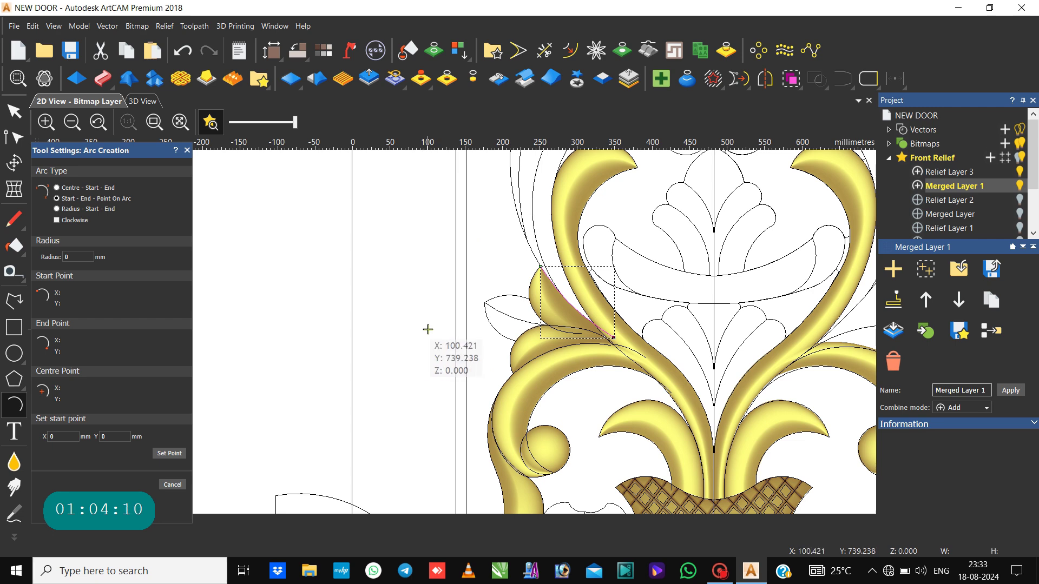
scroll(427, 330, up, 4)
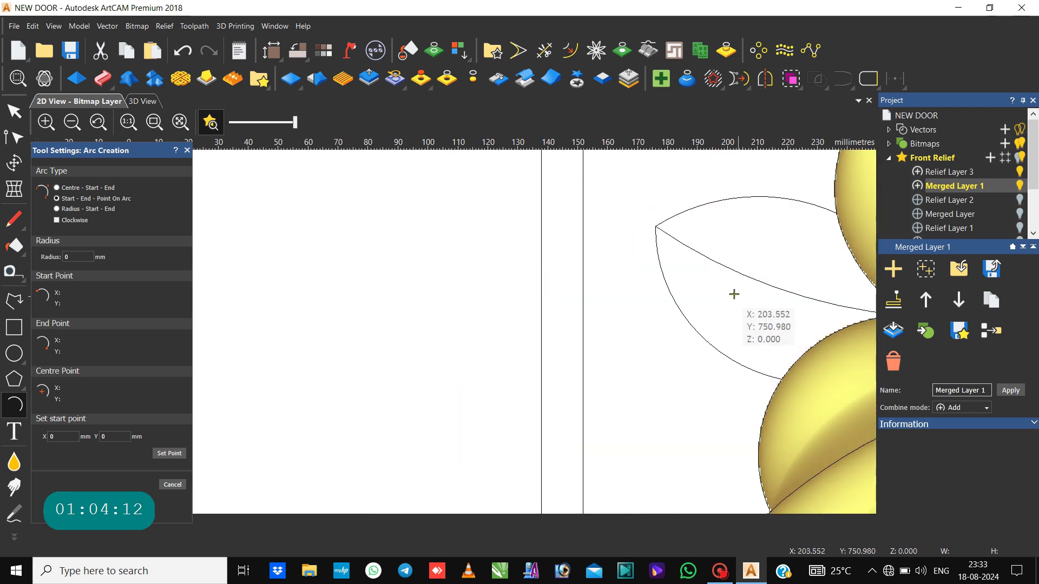
key(Escape)
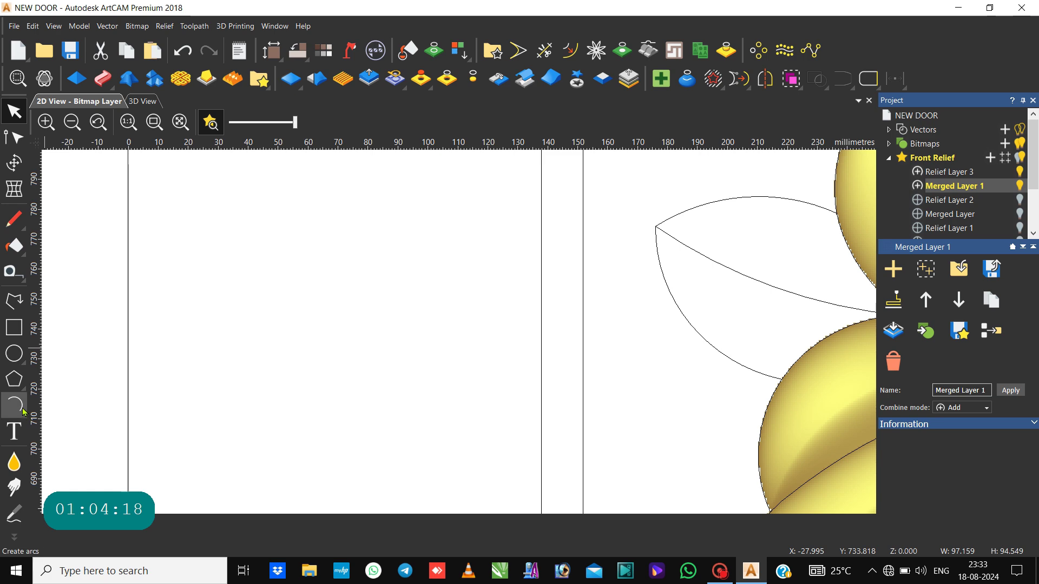
Step: Create a four-sided polygon about 15 mm in radius overlapping the small pointed leaf's lower edge and delete its bottom node
click(12, 378)
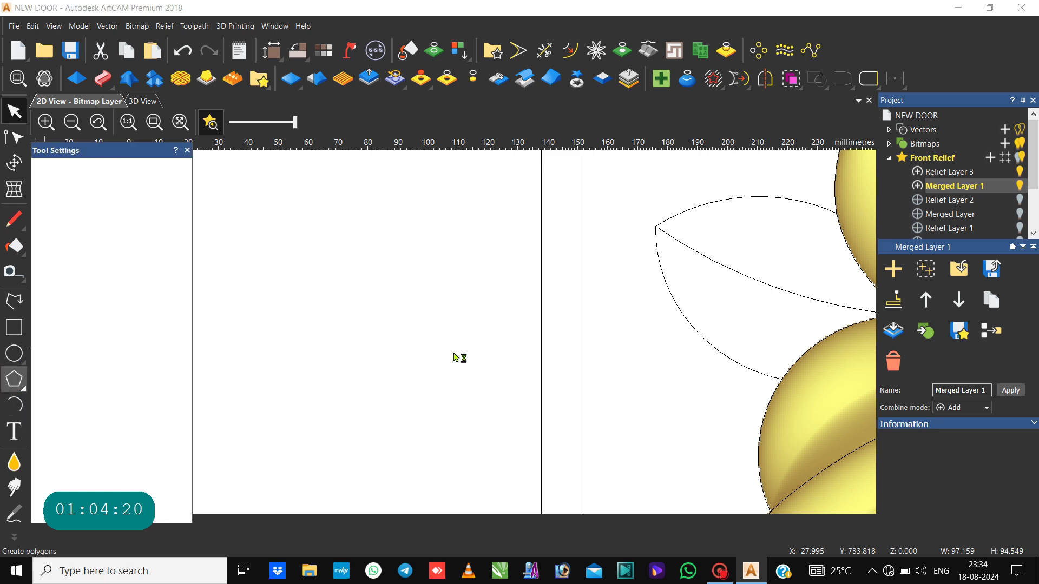
drag(659, 333, 687, 370)
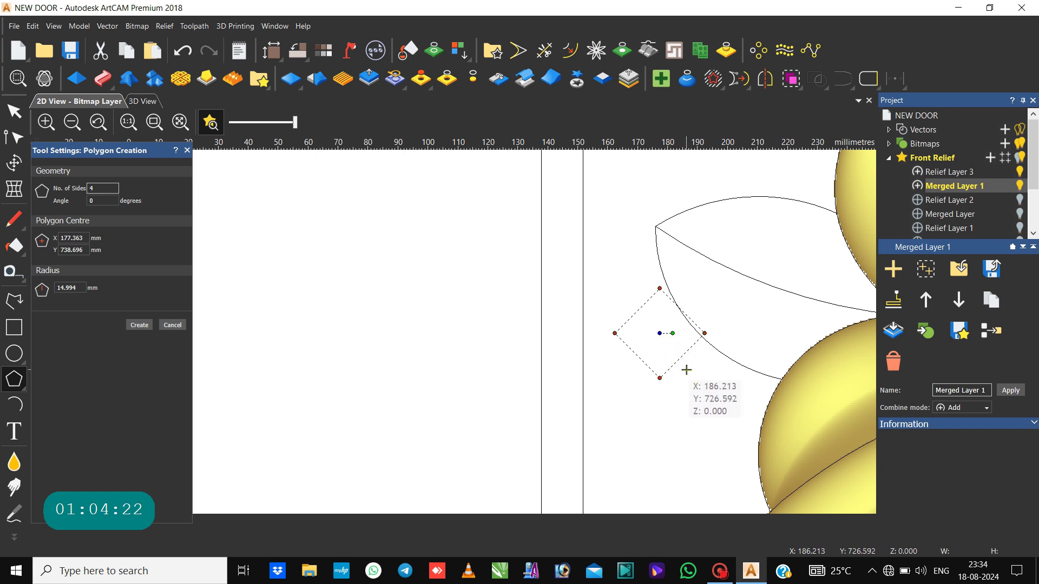
click(140, 325)
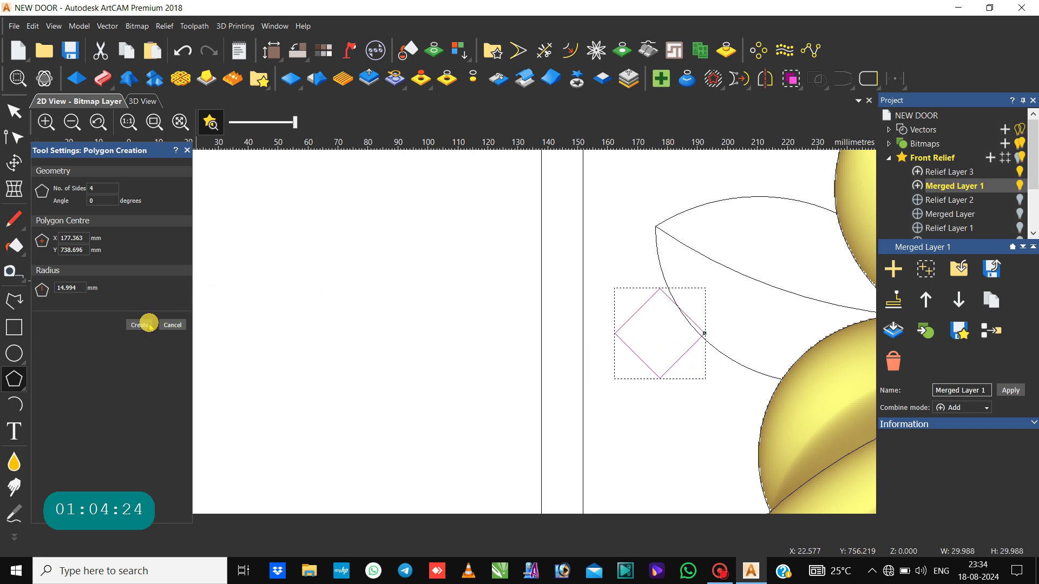
click(167, 325)
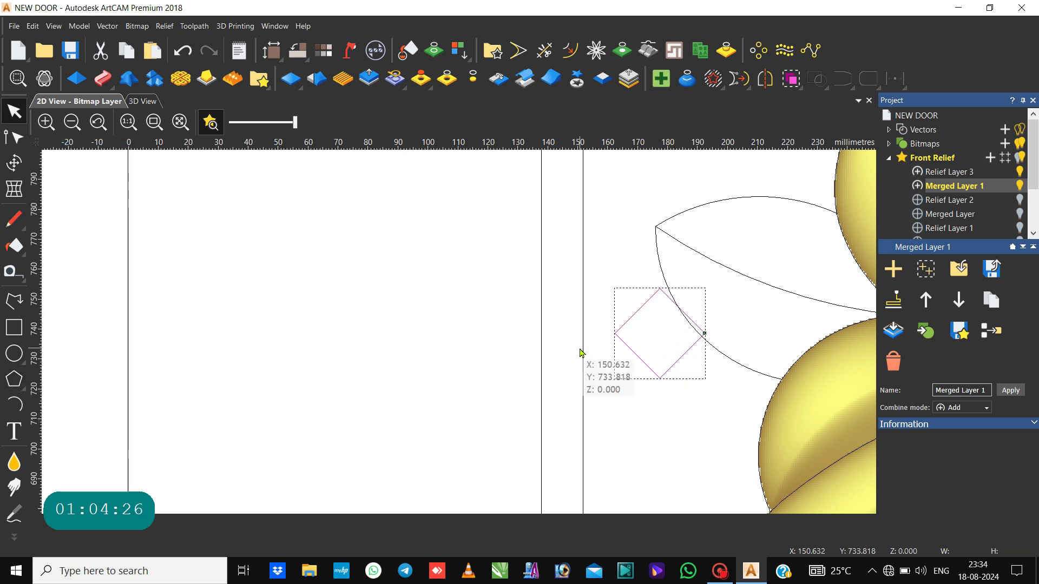
key(n)
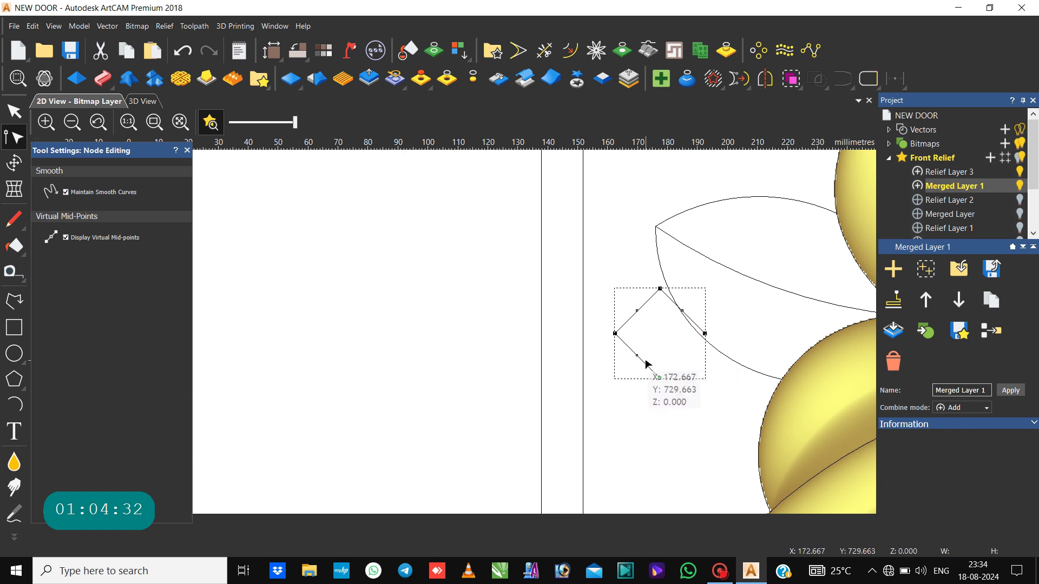
key(Delete)
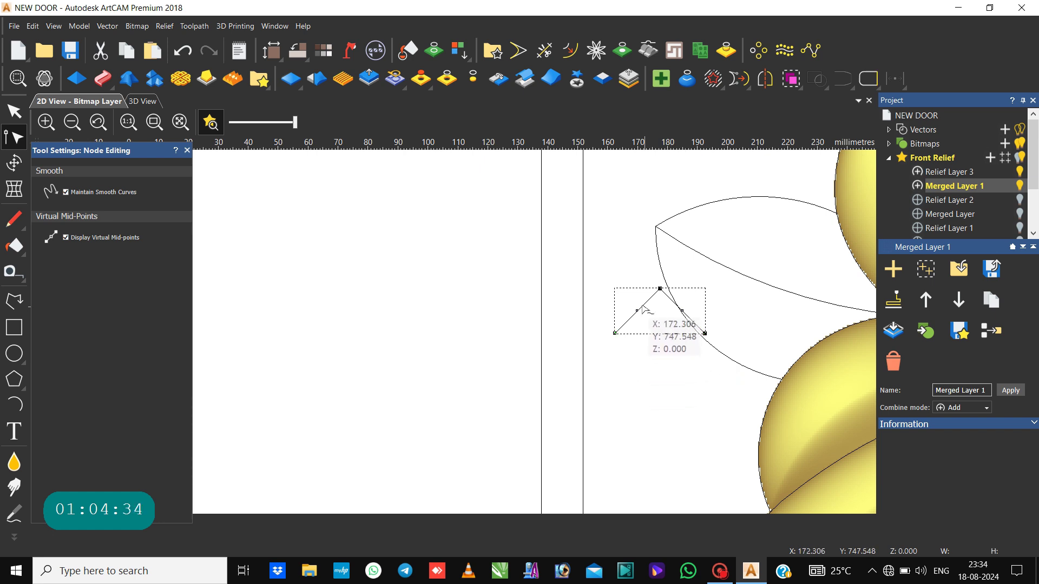
Step: Convert the open shape's two straight sides to arcs and bend them outward into a symmetrical dome profile
scroll(643, 314, up, 2)
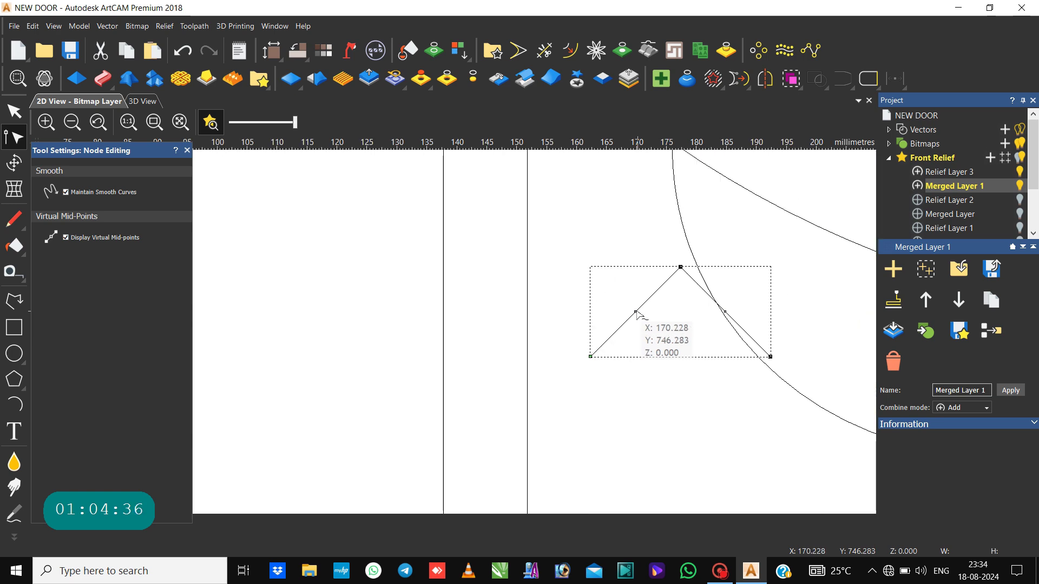
key(c)
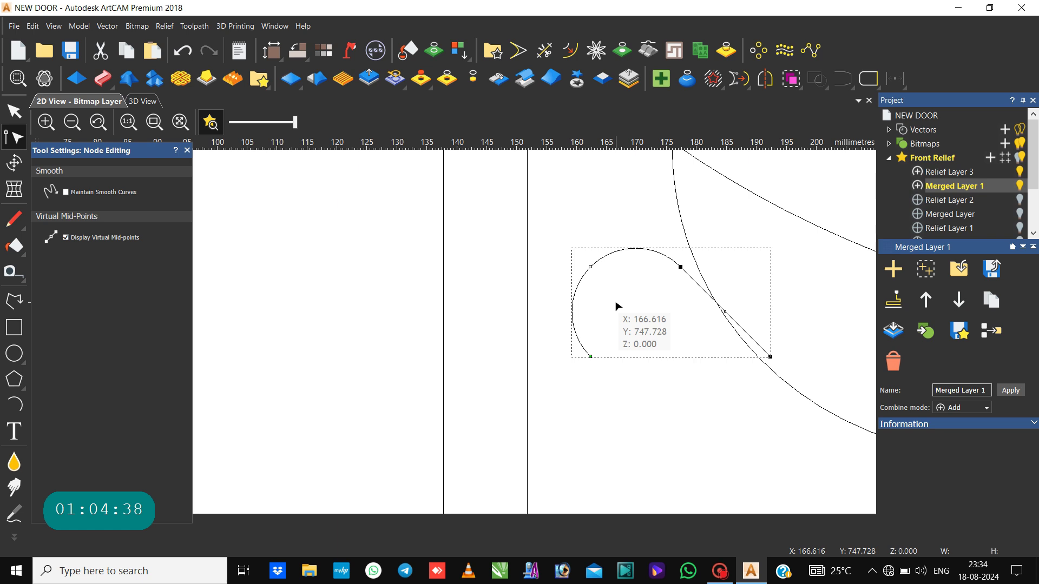
click(591, 266)
drag(591, 267, 624, 302)
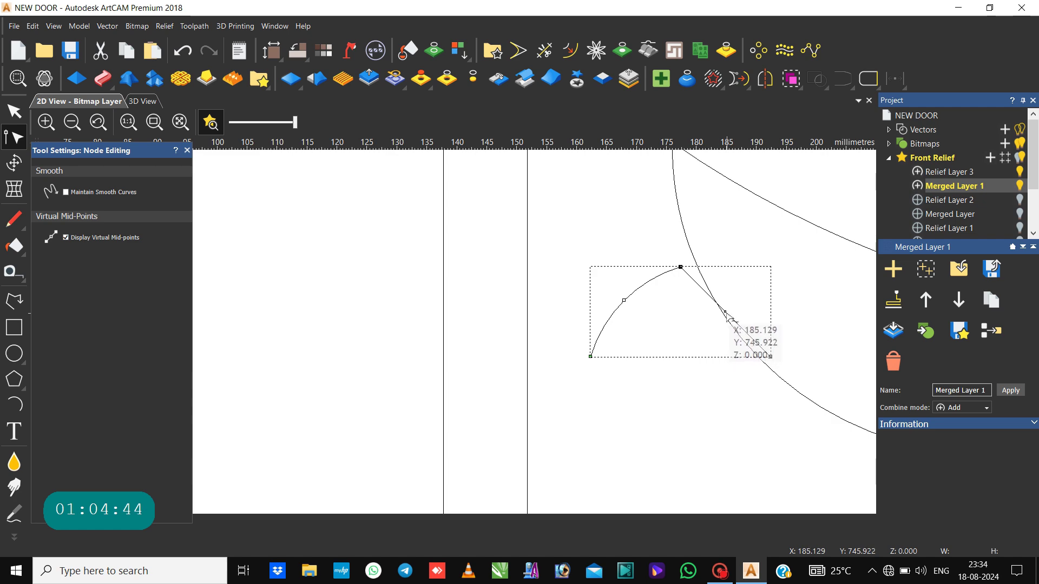
drag(727, 316, 736, 297)
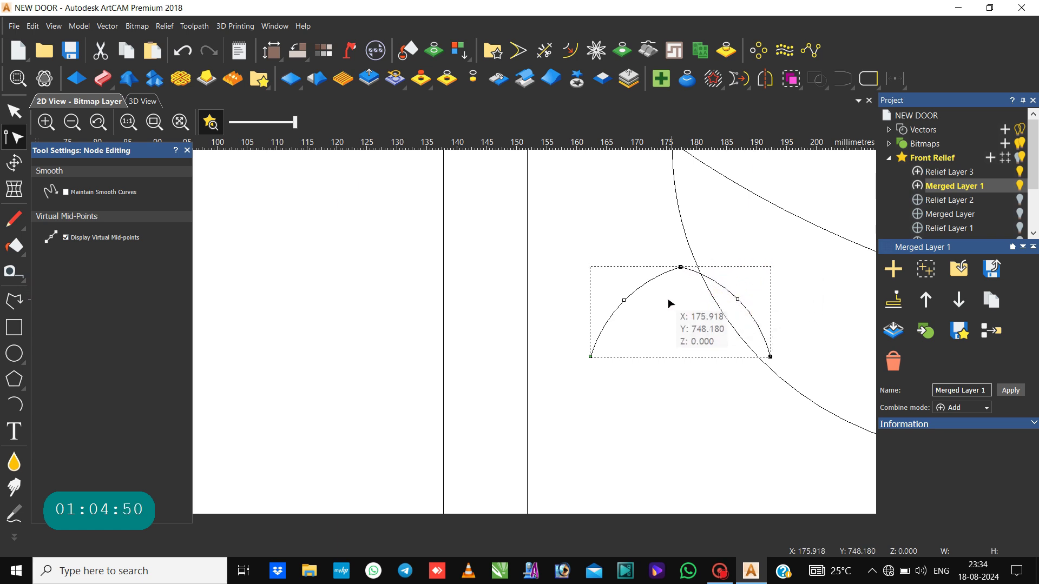
click(623, 299)
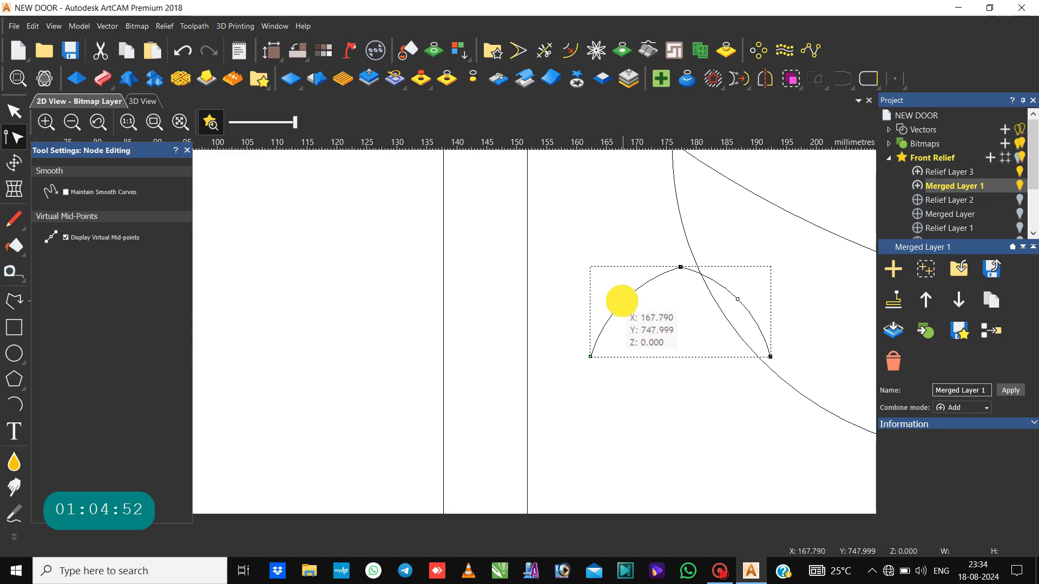
click(620, 298)
click(634, 304)
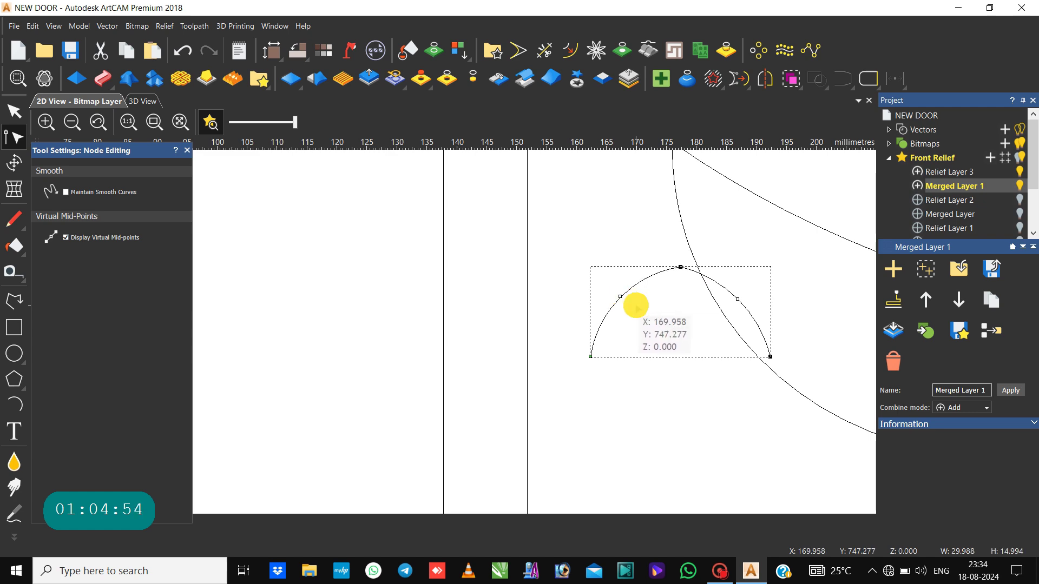
click(634, 303)
key(n)
Step: Cut the small pointed leaf's outline at its tip node to separate the upper and lower edge curves
scroll(691, 316, down, 5)
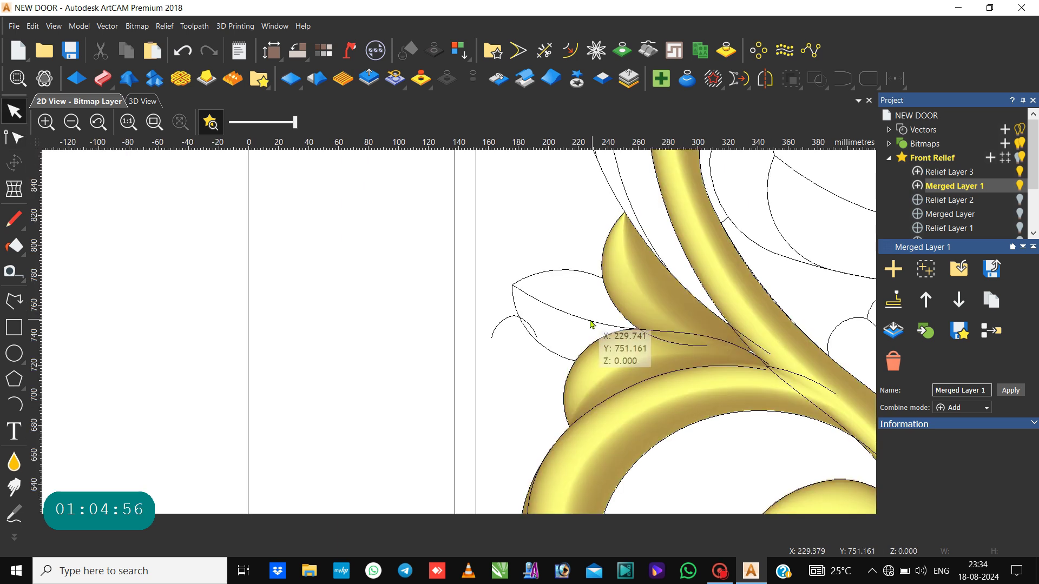
click(545, 347)
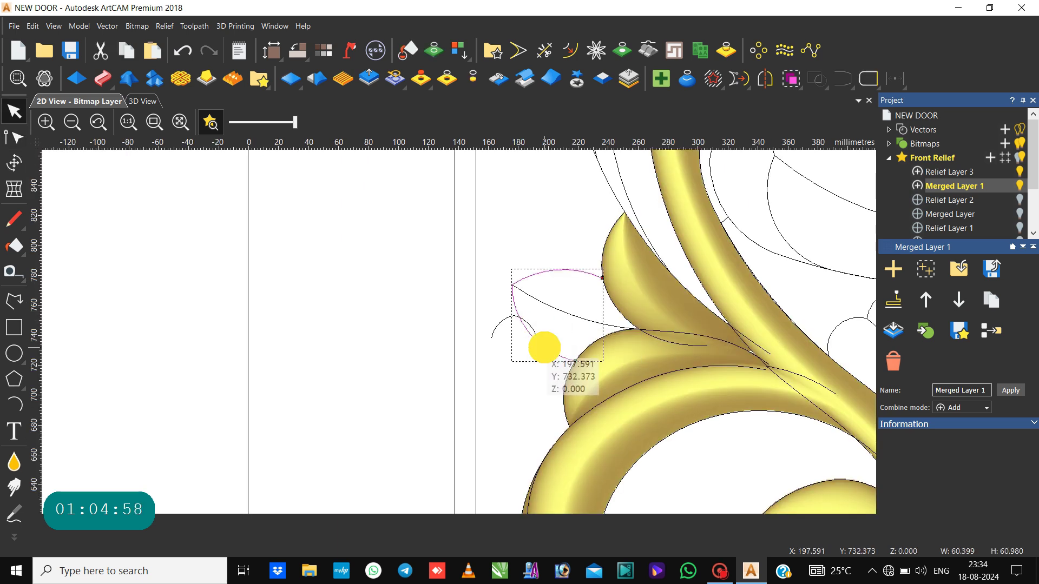
key(n)
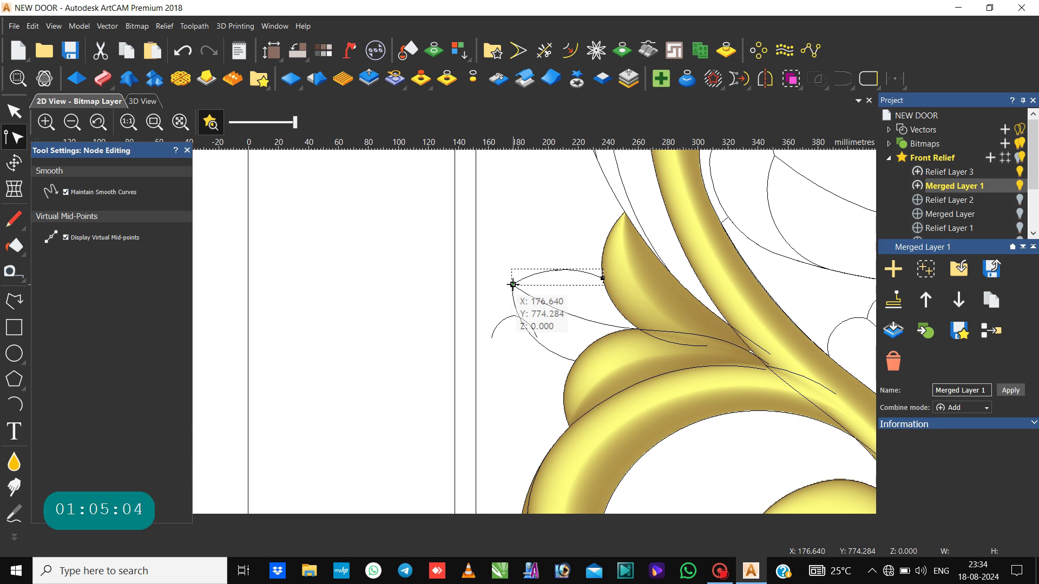
click(527, 335)
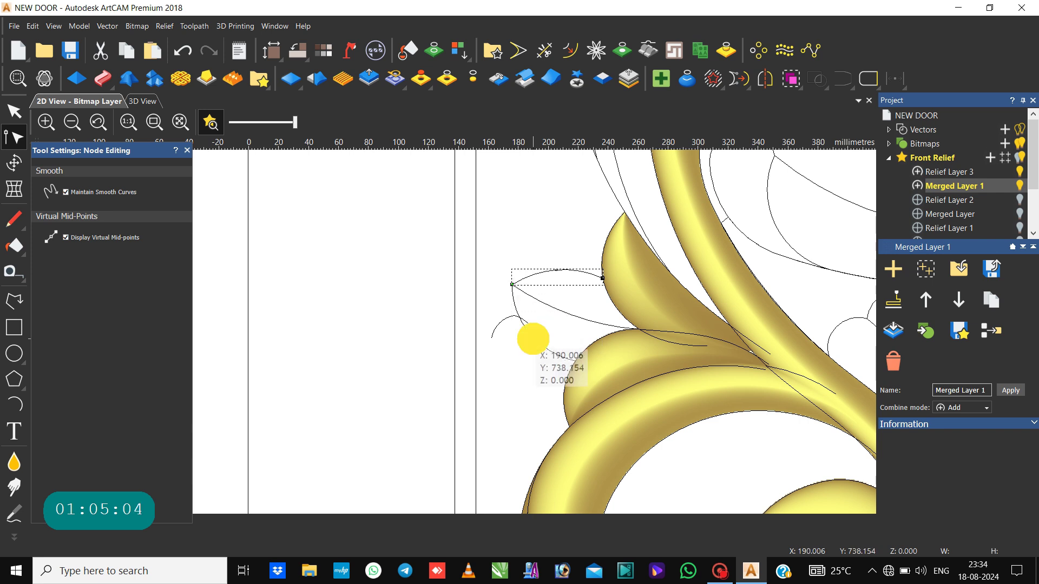
click(523, 305)
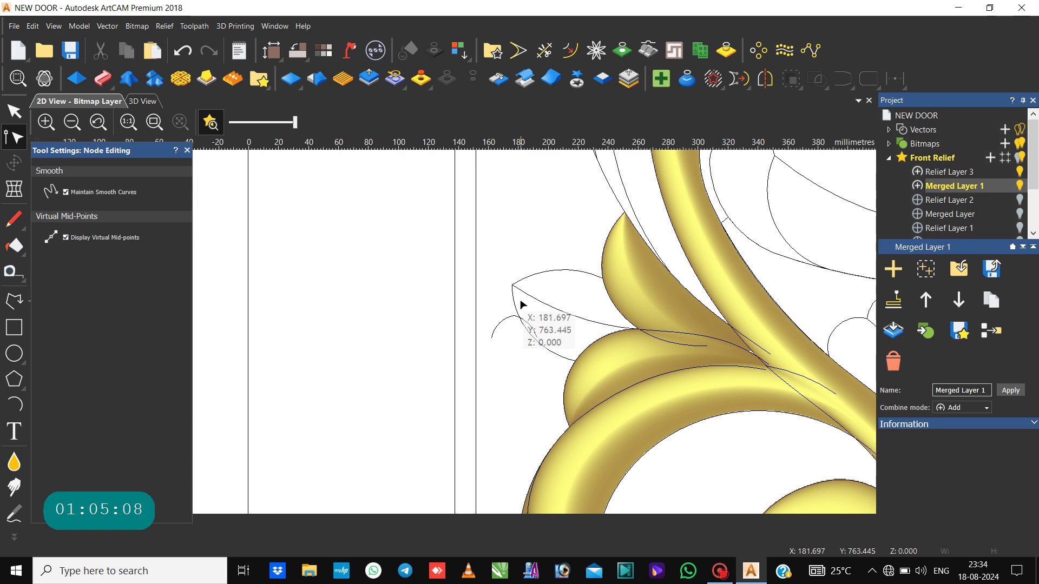
key(n)
Step: Set up a Two Rail Sweep on the pointed leaf's lower and upper curves, add the dome profile as cross section, and reverse the second drive rail
click(515, 299)
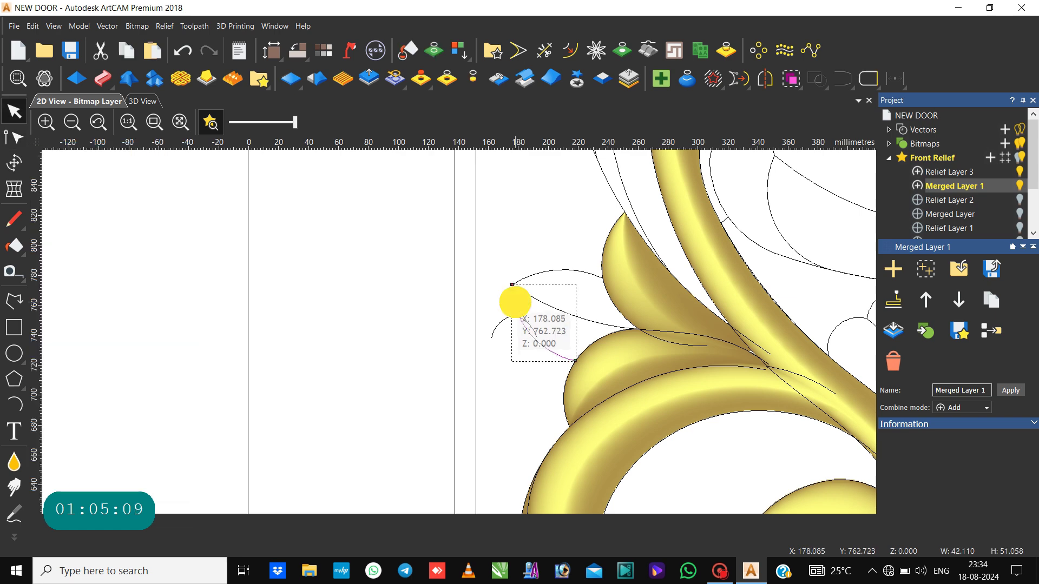
shift+click(528, 276)
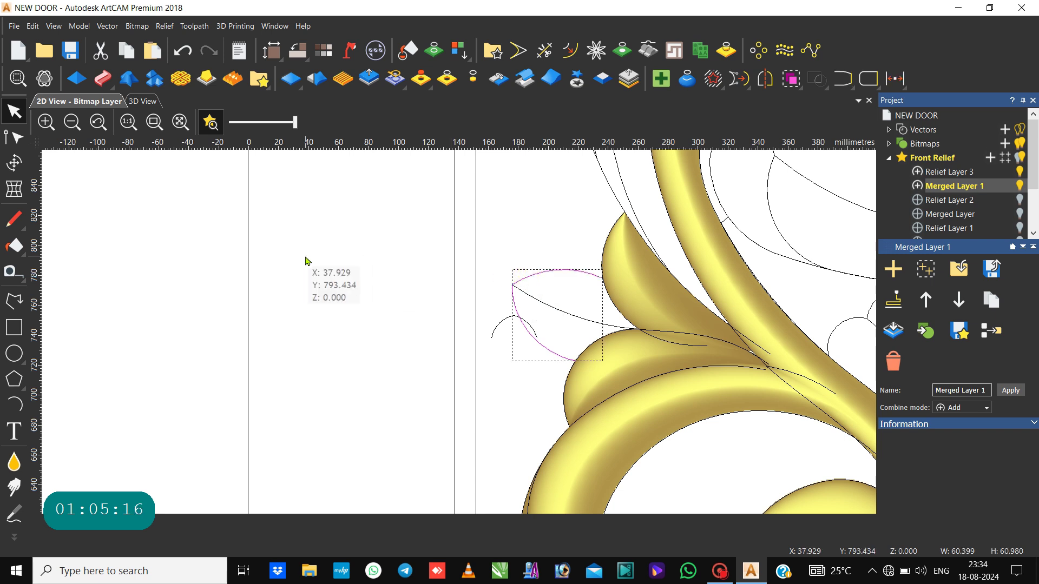
click(102, 79)
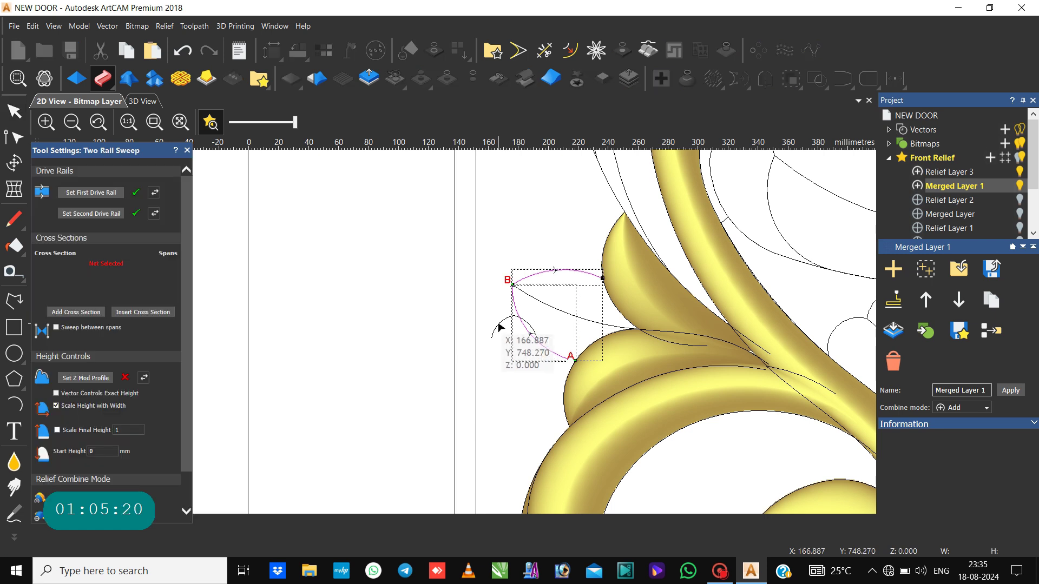
click(495, 326)
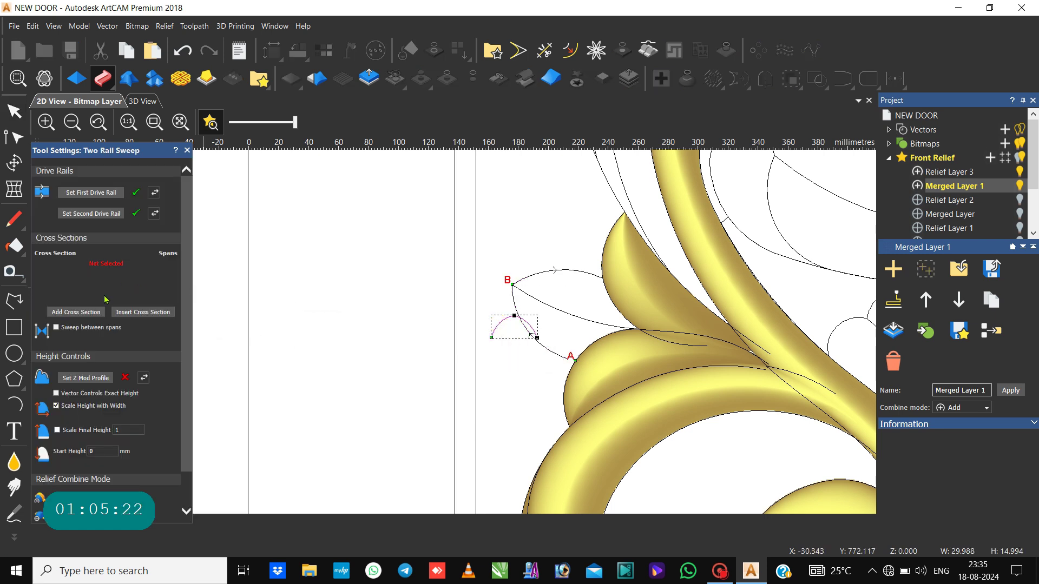
click(90, 310)
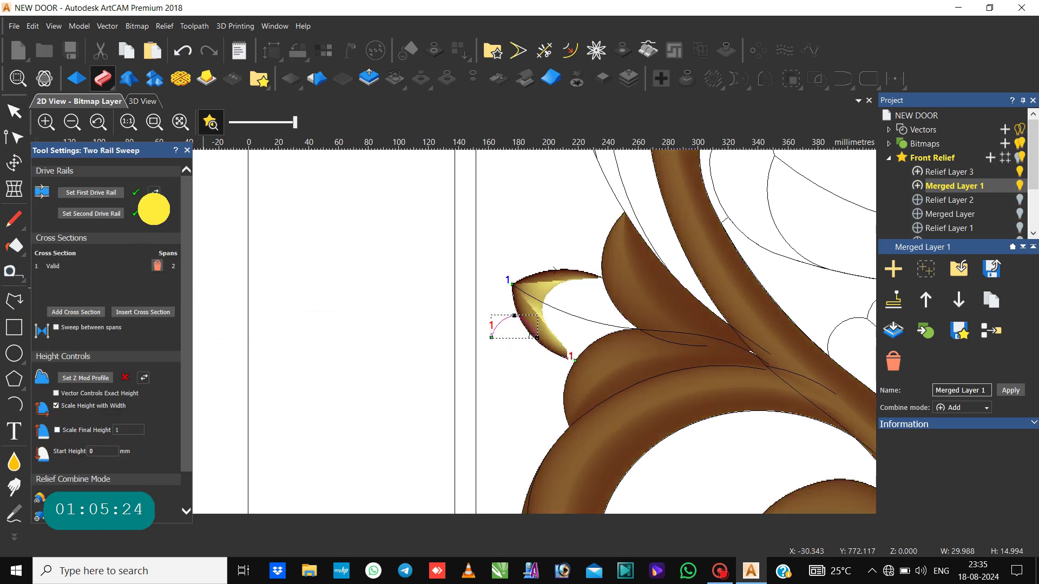
click(154, 211)
Step: Enable Scale Final Height at 6, set the sweep's Start Height to 6 mm, and disable Scale Height with Width
scroll(118, 349, down, 1)
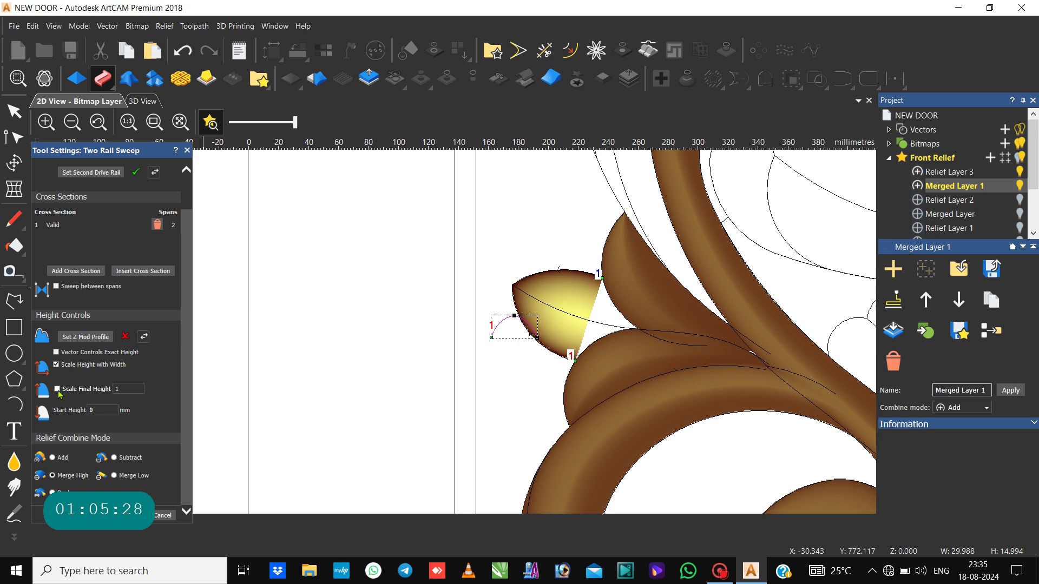
click(57, 388)
double_click(133, 388)
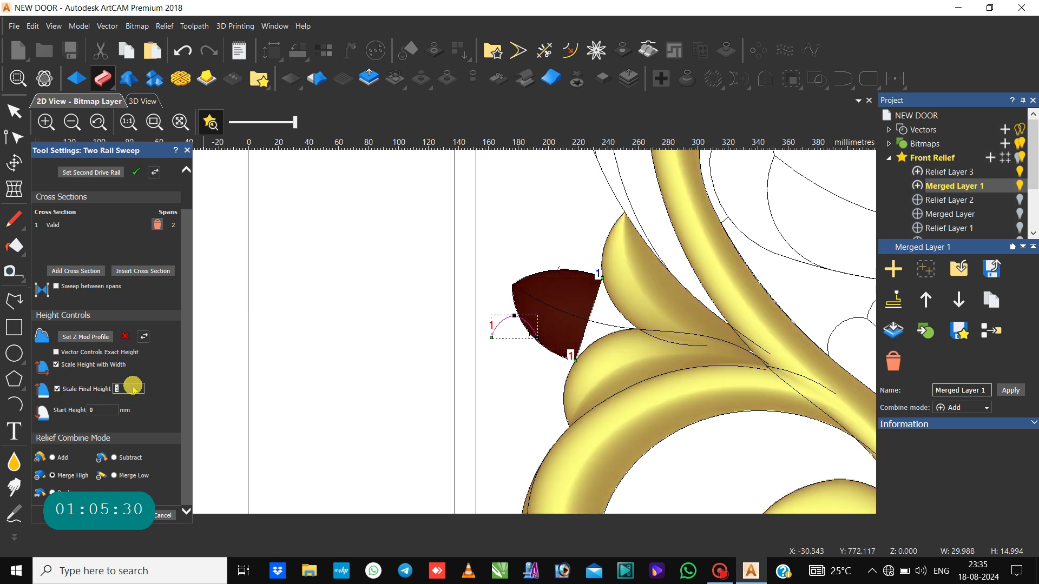
text(6)
click(109, 409)
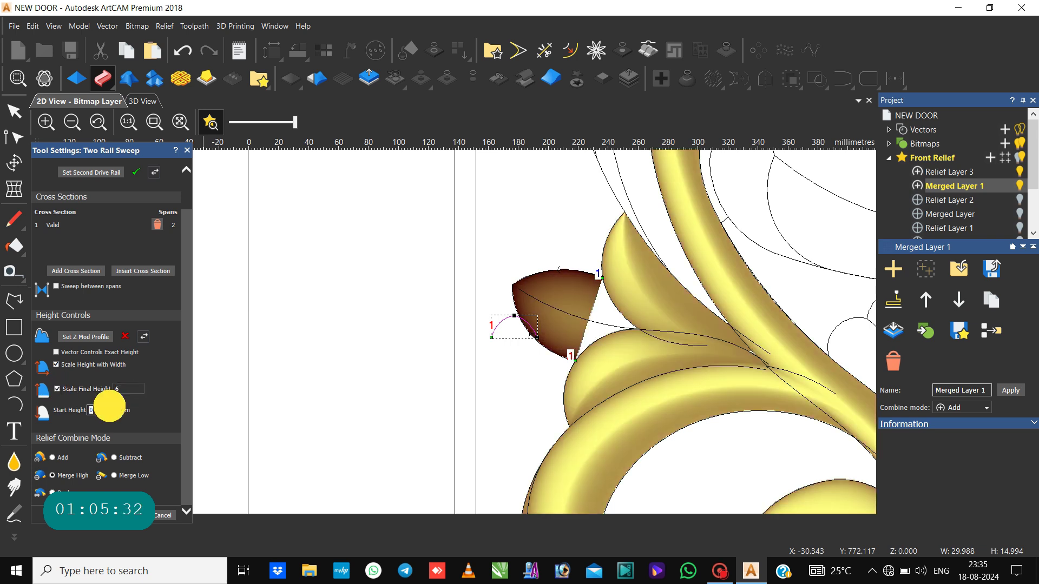
click(56, 364)
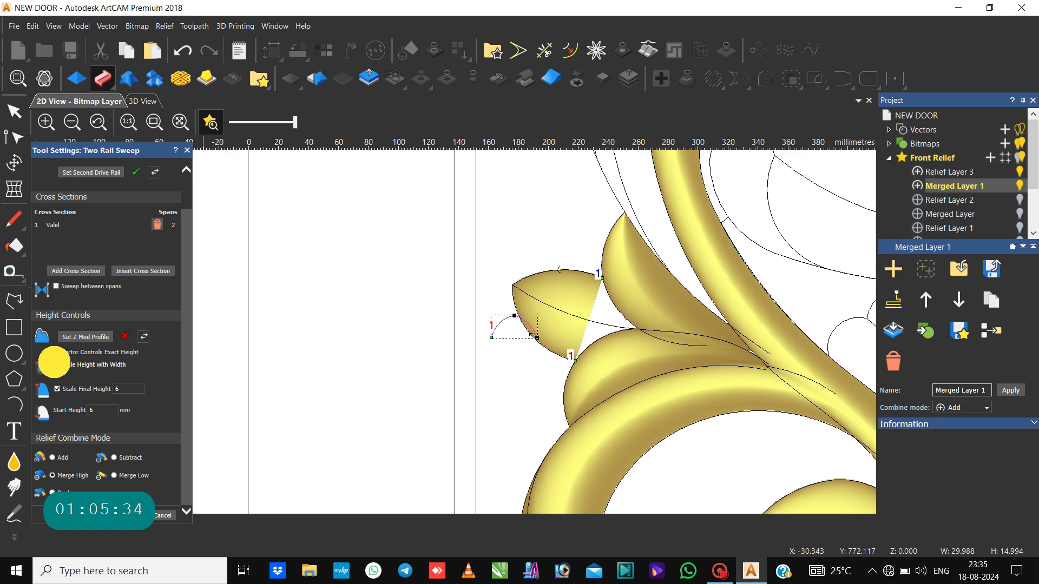
scroll(613, 328, up, 2)
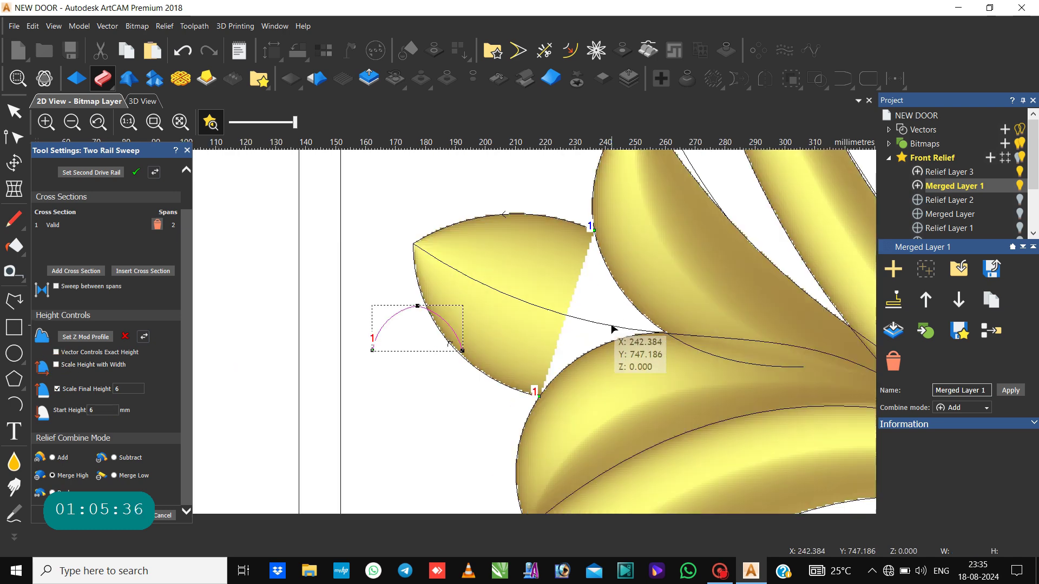
click(557, 220)
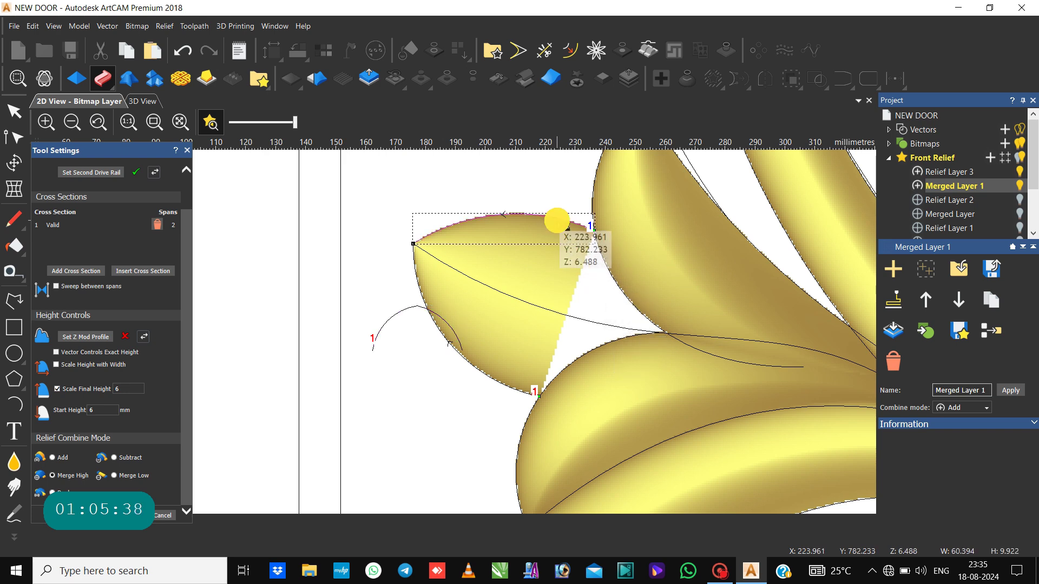
key(n)
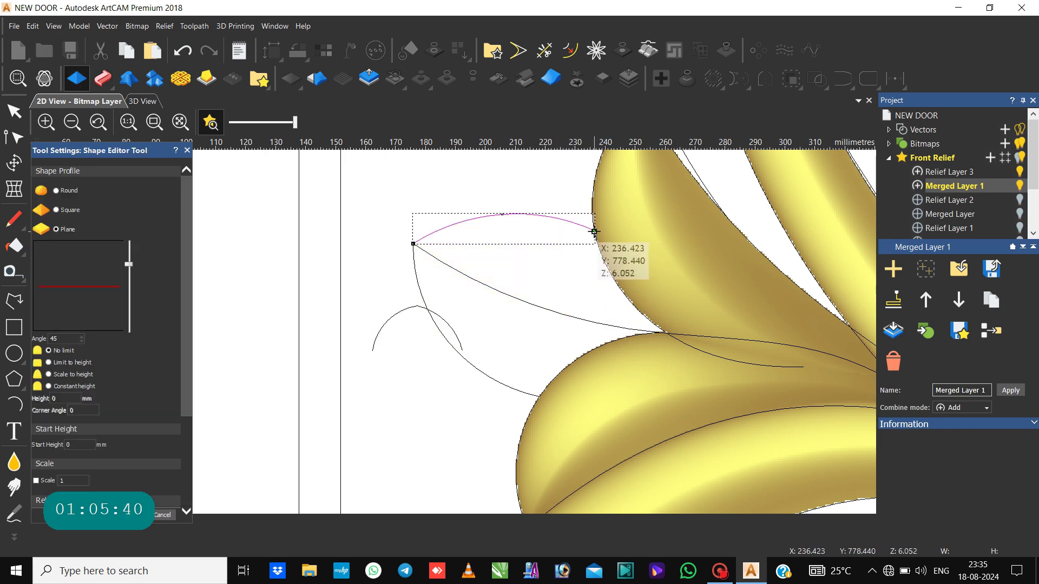
click(186, 152)
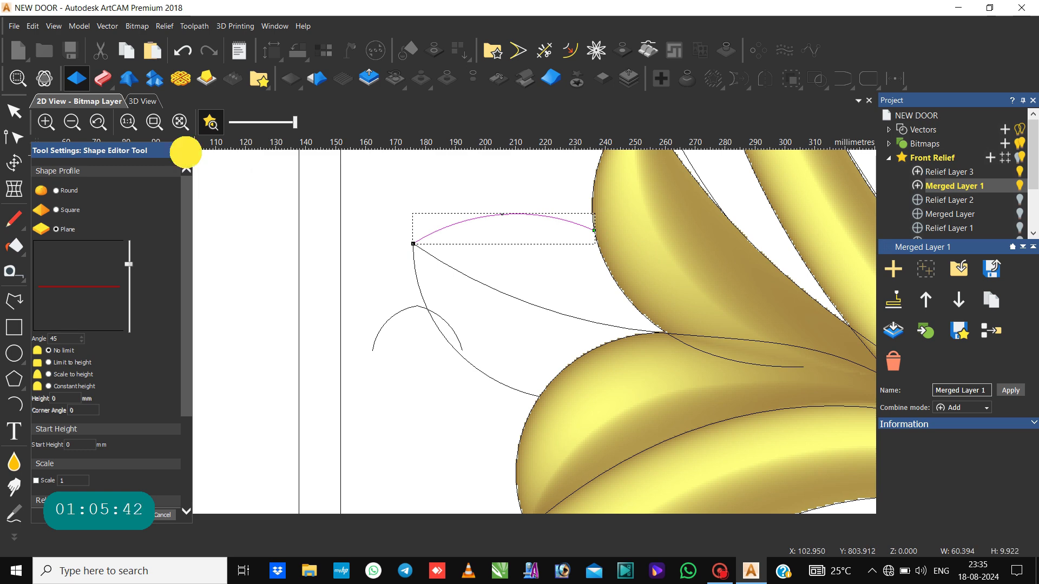
click(536, 261)
click(532, 250)
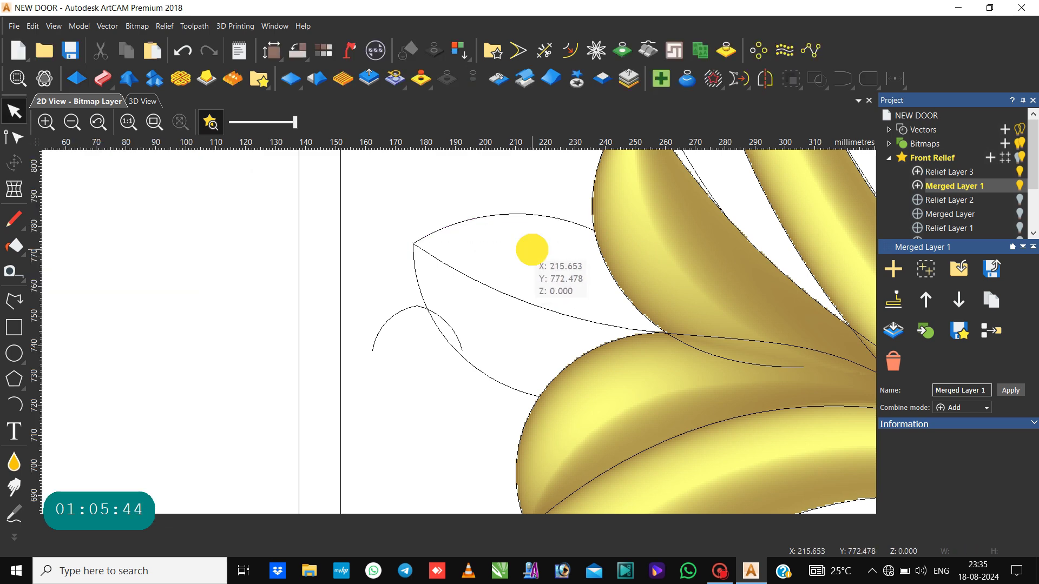
Step: Set up a new Two Rail Sweep on the pointed leaf's upper and lower curves and add the dome profile as cross section
click(513, 215)
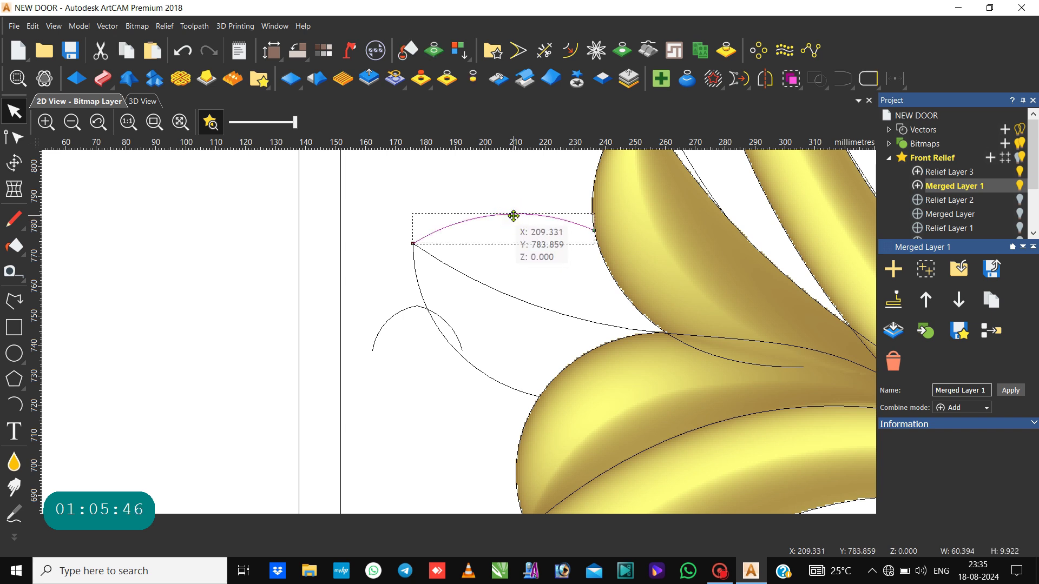
shift+click(488, 374)
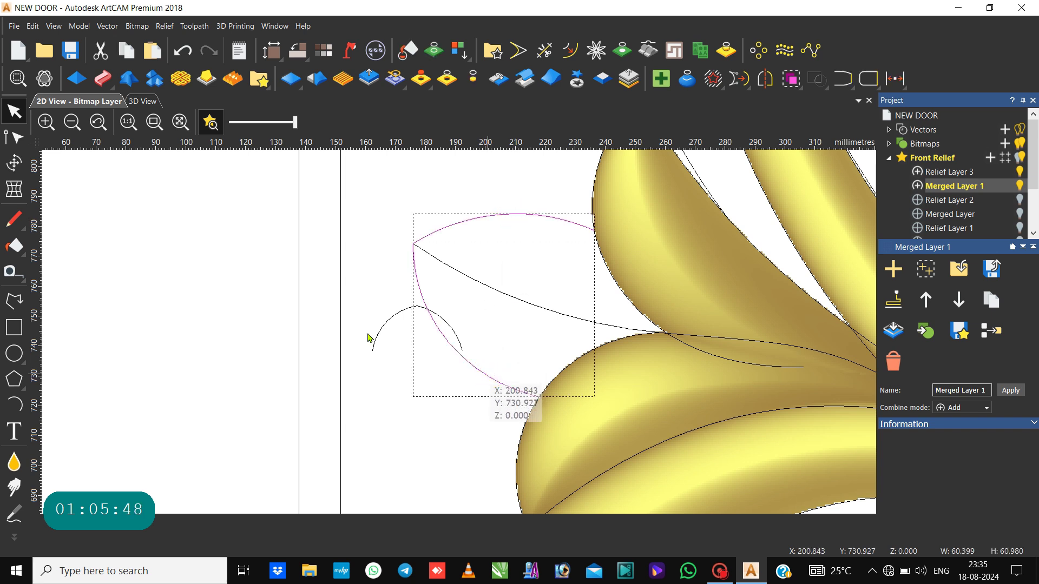
click(105, 82)
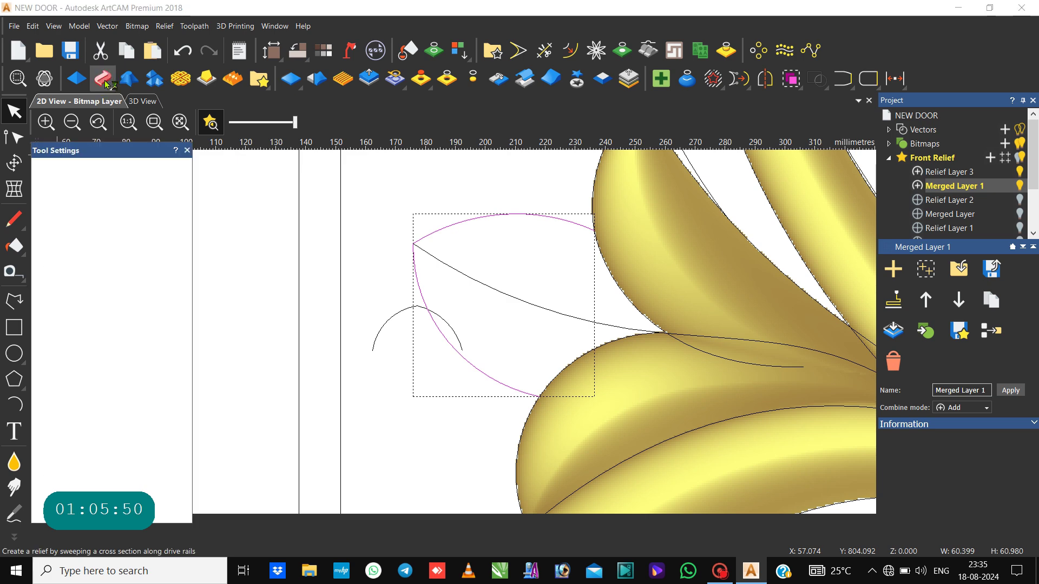
click(385, 321)
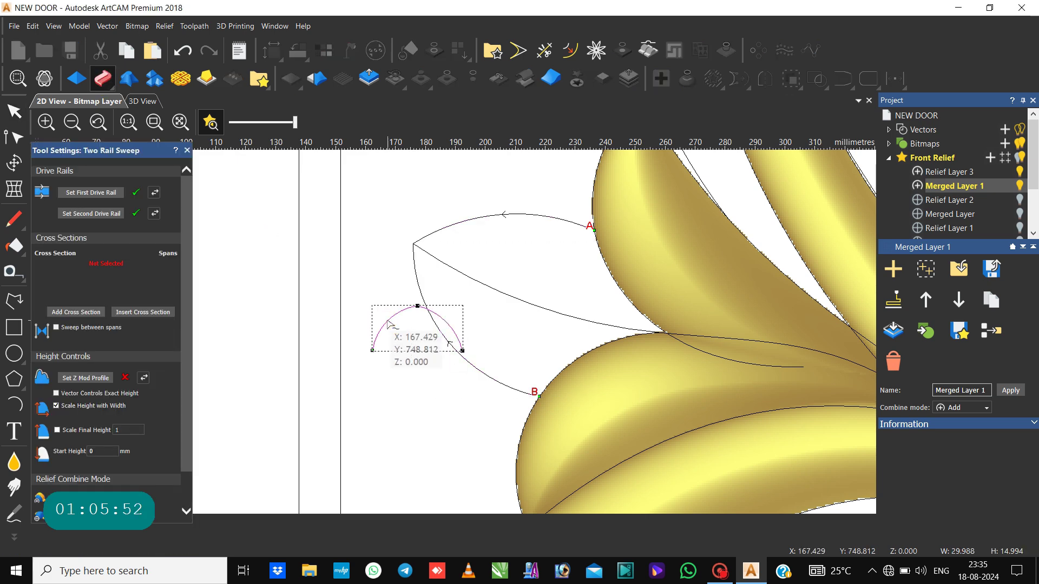
click(100, 313)
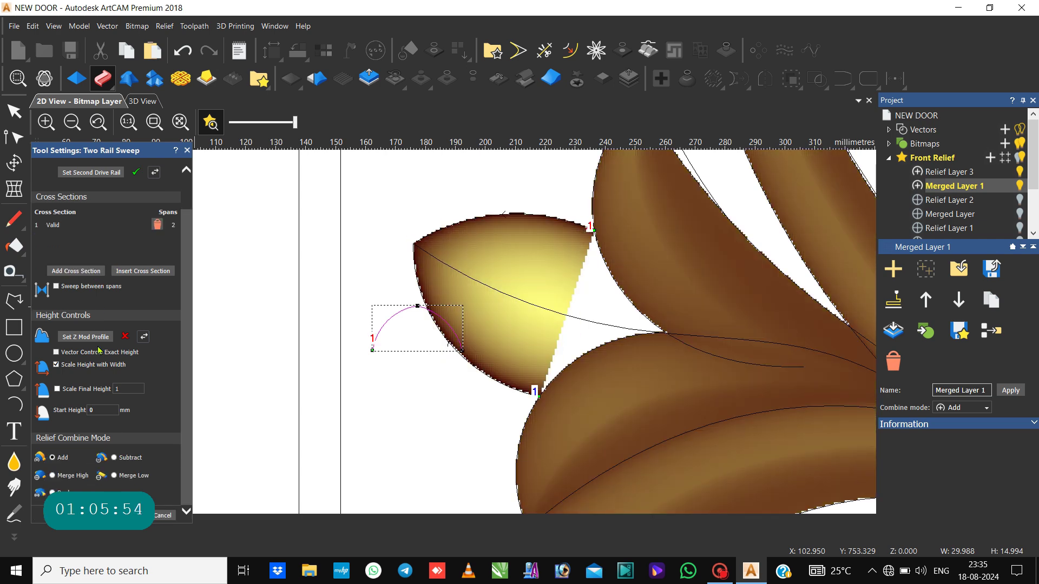
Step: Set the sweep to Merge High, disable Scale Height with Width, enable Scale Final Height at 6, and set Start Height to 6 mm
click(55, 479)
click(56, 366)
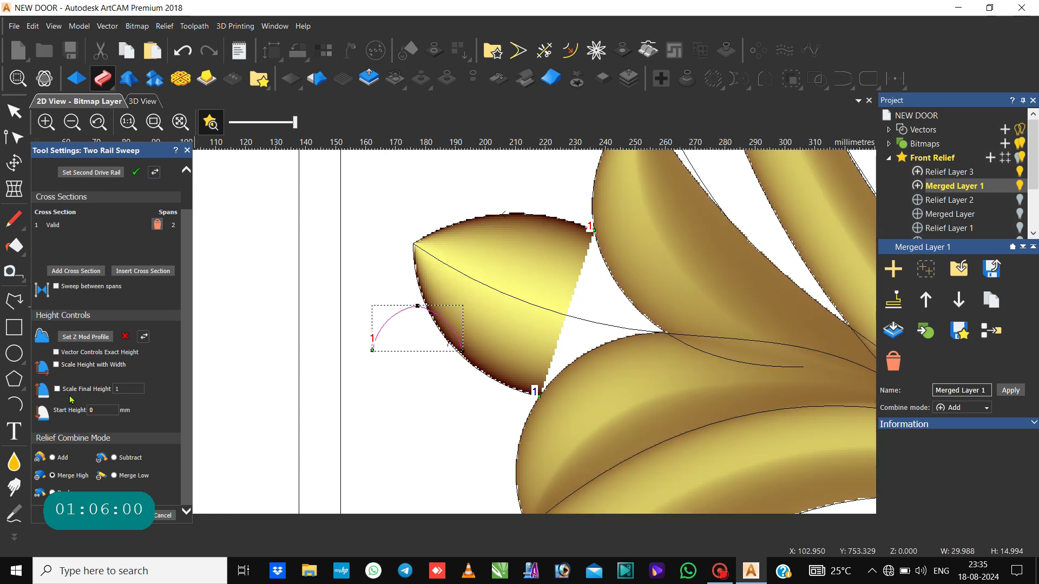
click(59, 390)
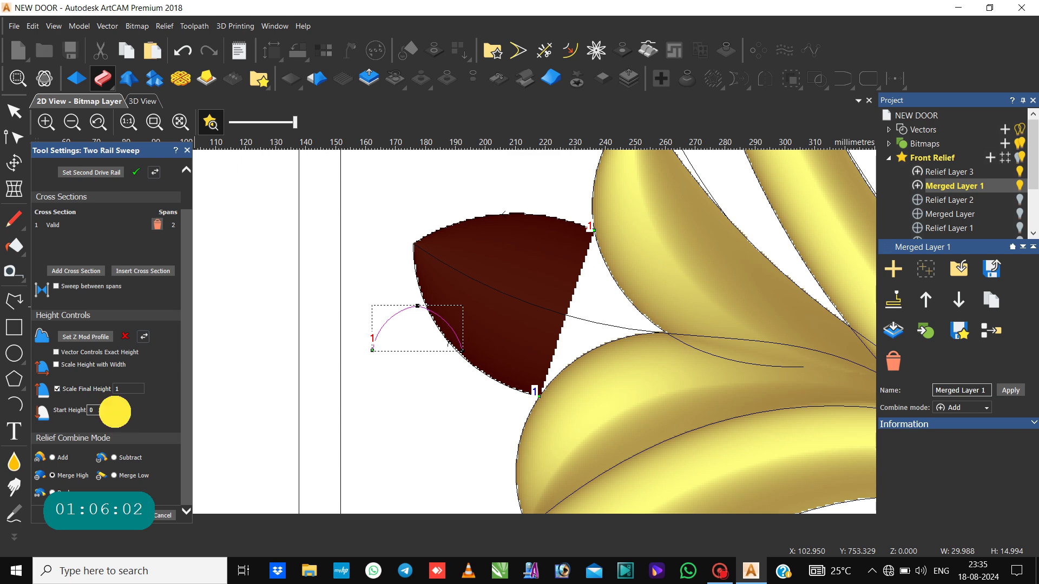
text(6)
click(124, 388)
text(1)
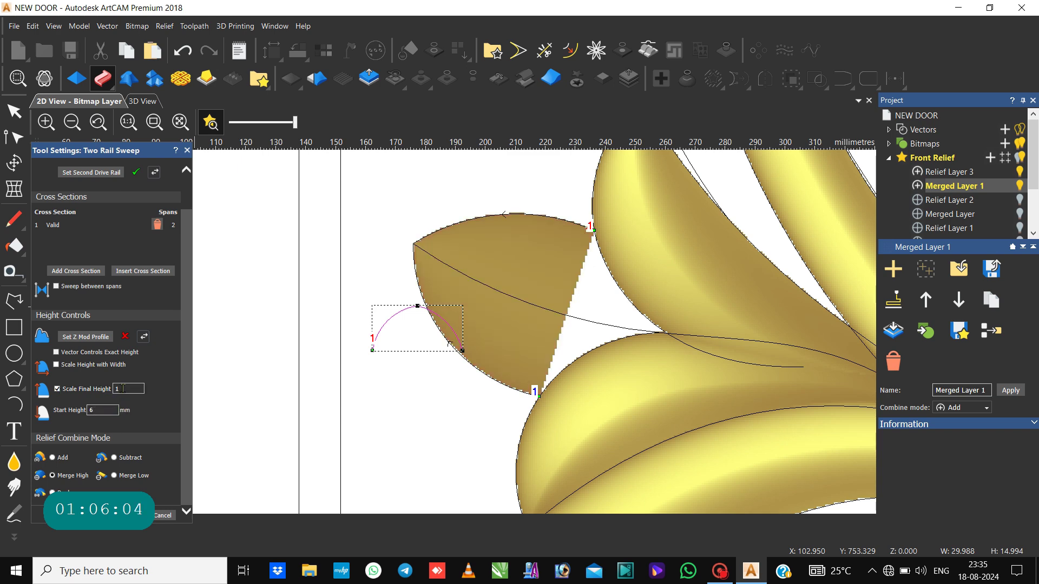
text(6)
key(BackSpace)
text(6)
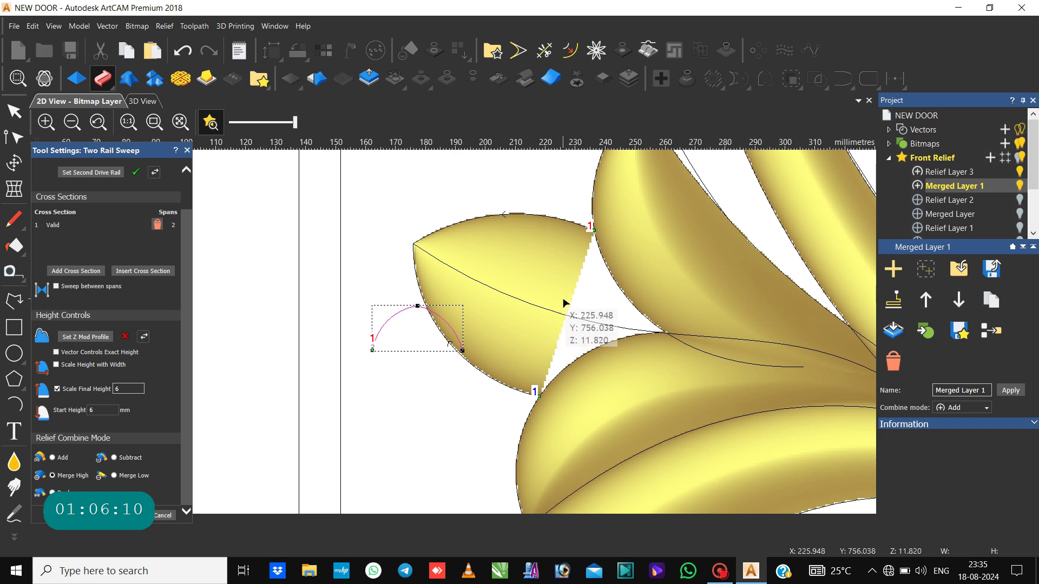
Step: Try extending the inner ends of the leaf's upper and lower rail curves separately into the neighbouring petals
click(552, 217)
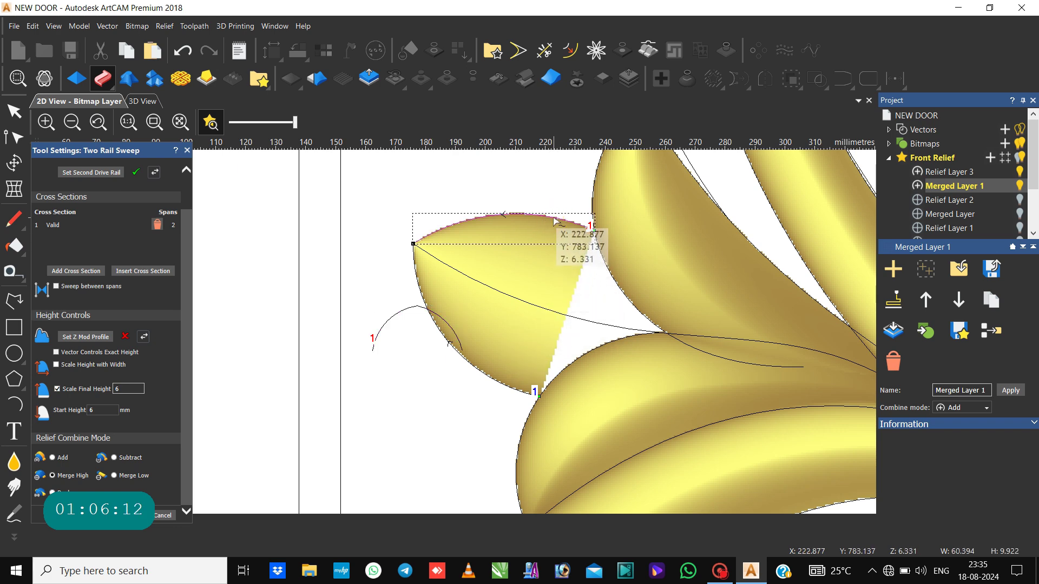
drag(593, 227, 681, 277)
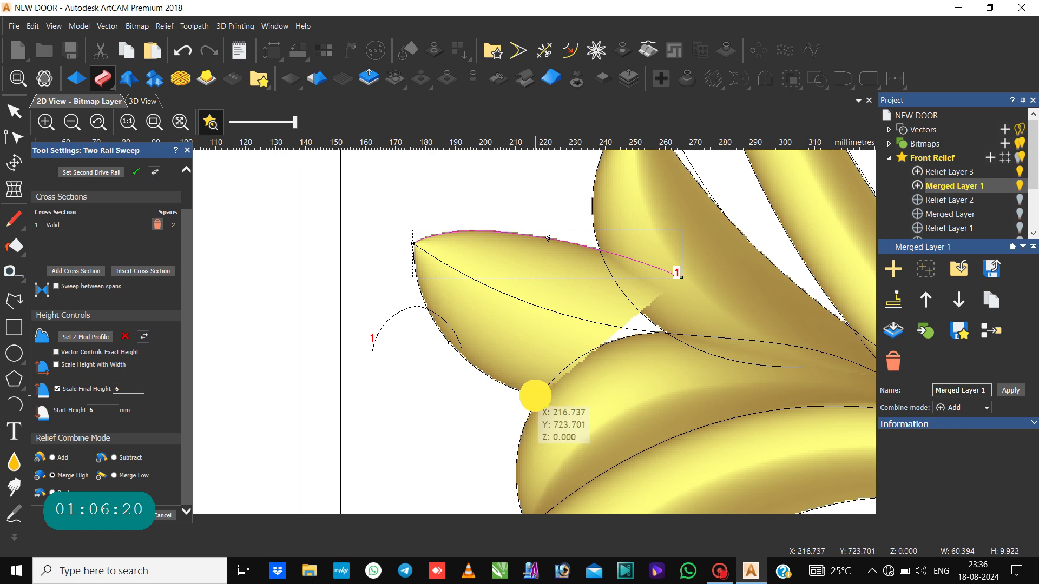
click(539, 397)
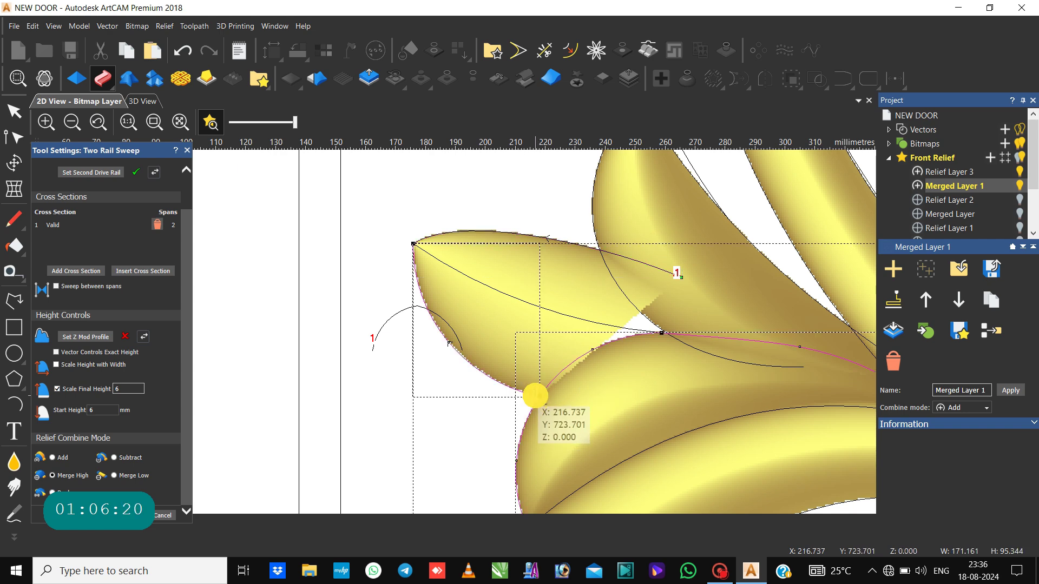
click(473, 373)
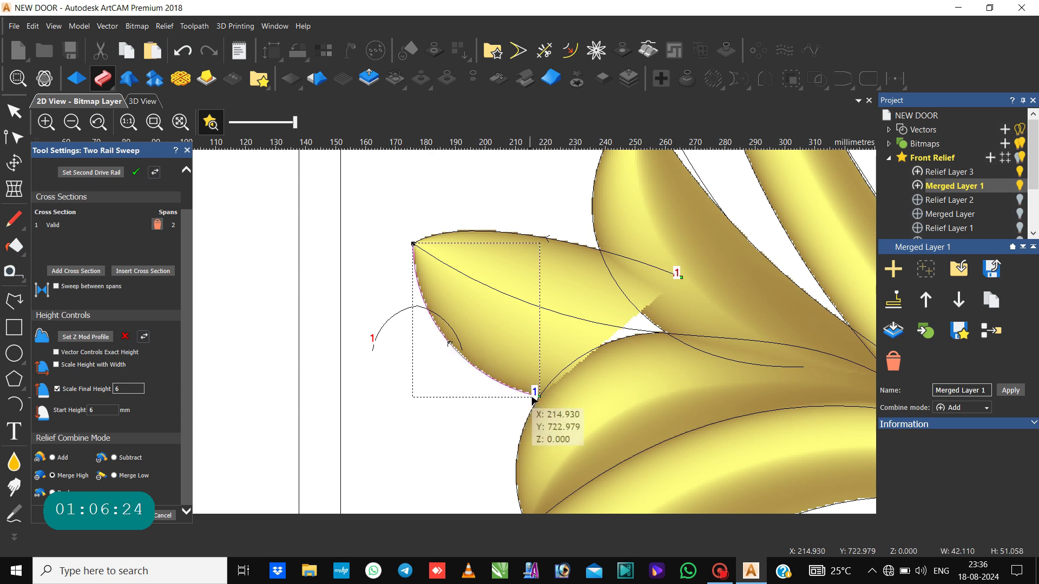
drag(540, 395, 634, 389)
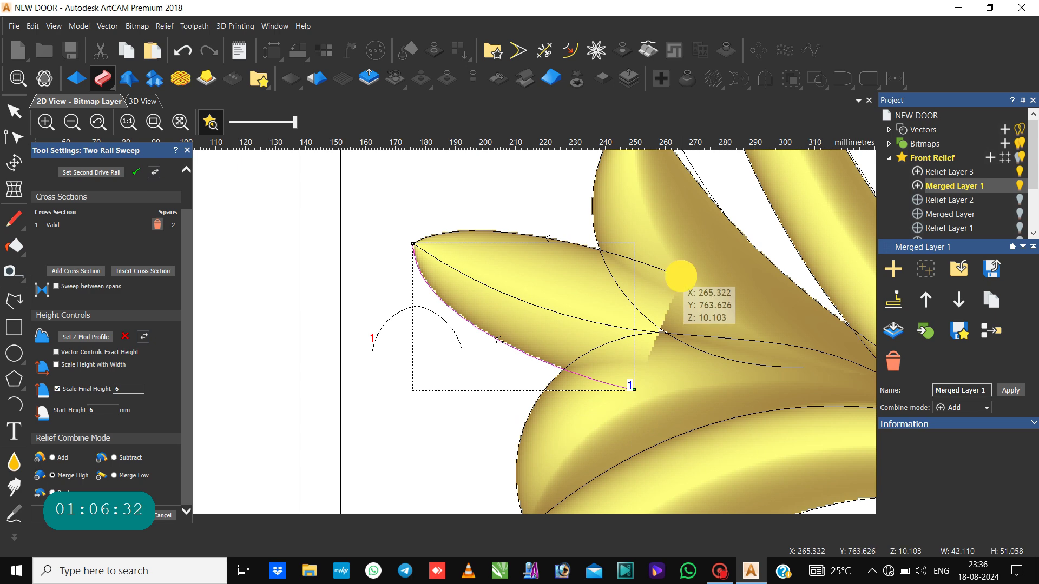
click(680, 276)
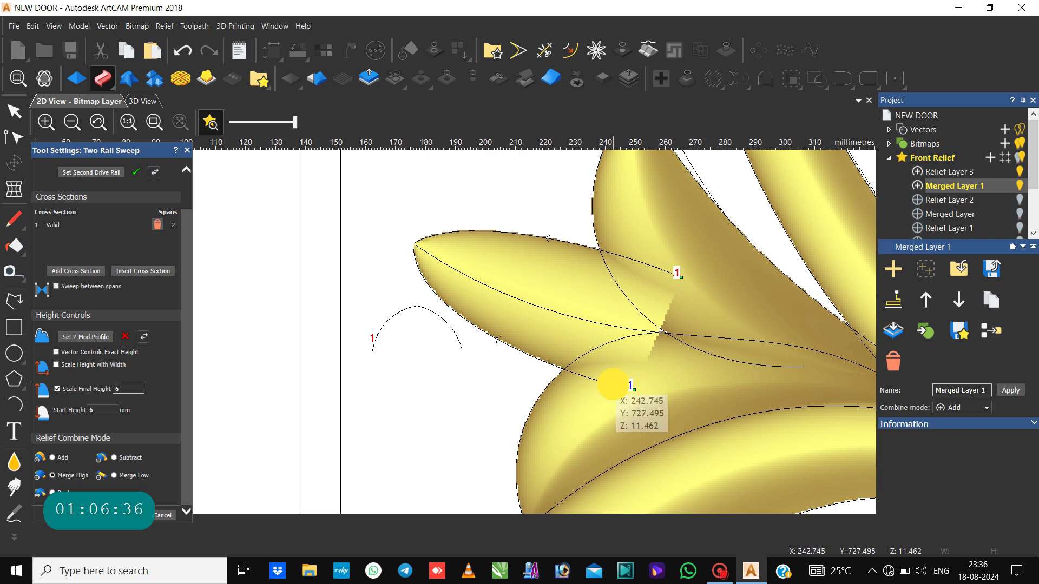
Step: Move the lower rail's inner end to the junction between the petals, convert the rail to an arc, and bulge it downward
click(632, 387)
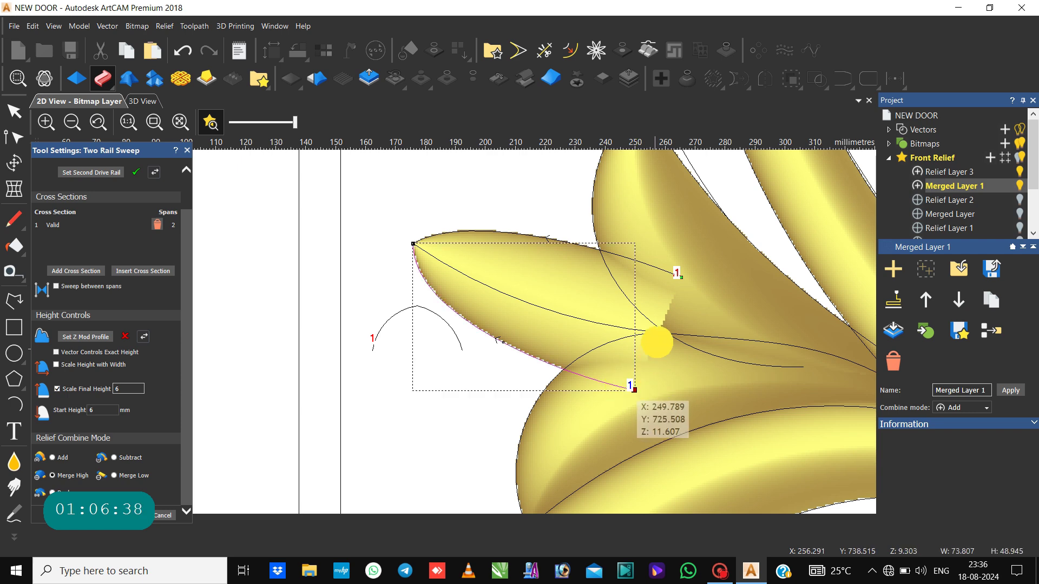
drag(657, 342, 657, 329)
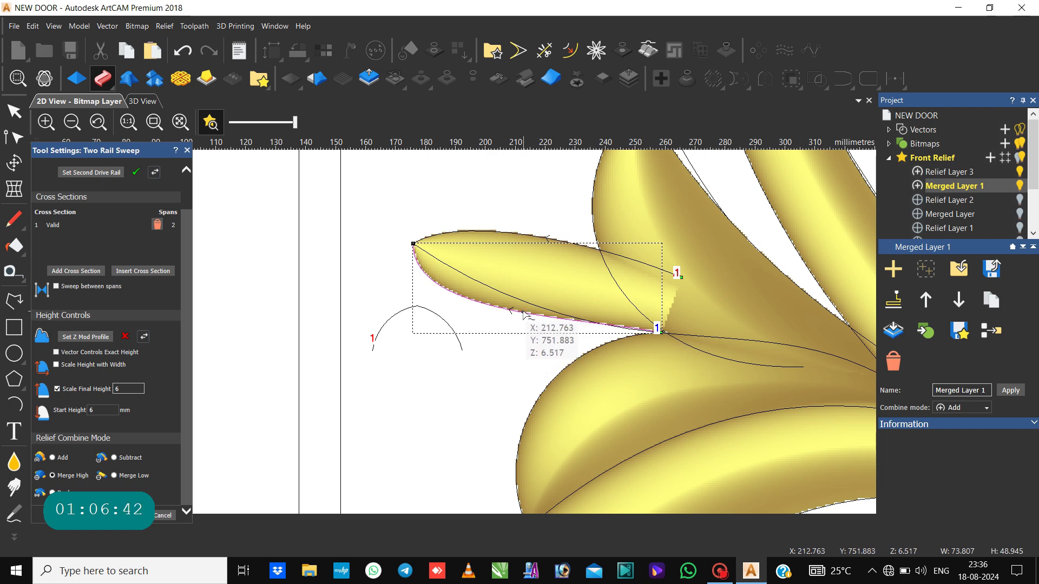
key(a)
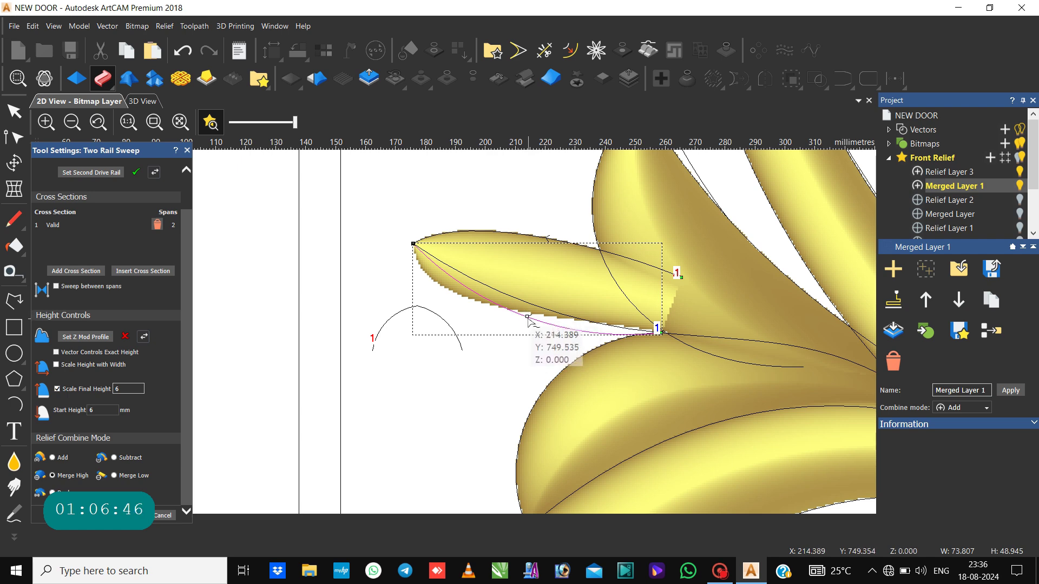
drag(527, 318, 499, 349)
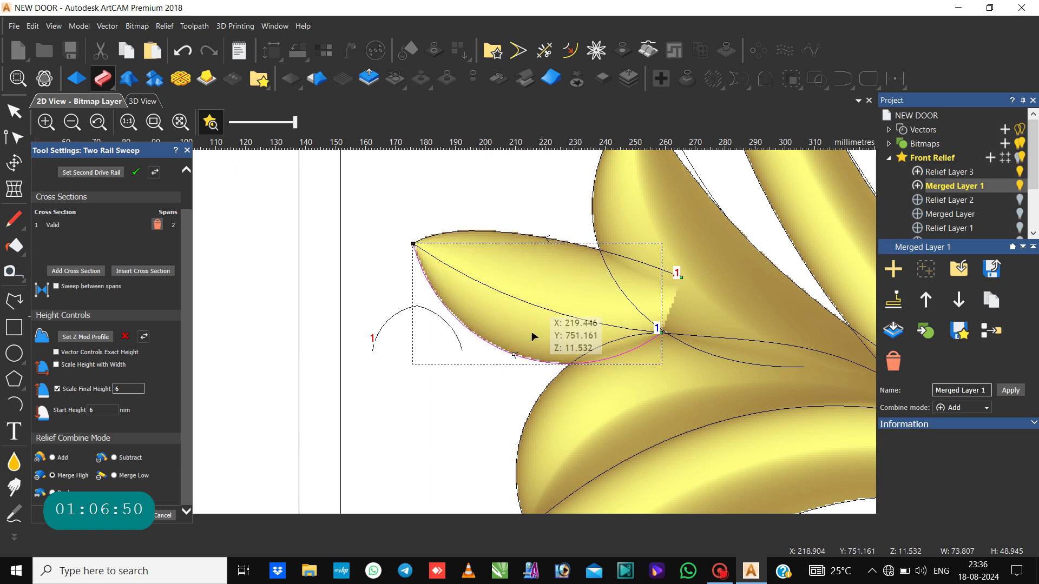
drag(512, 359, 509, 368)
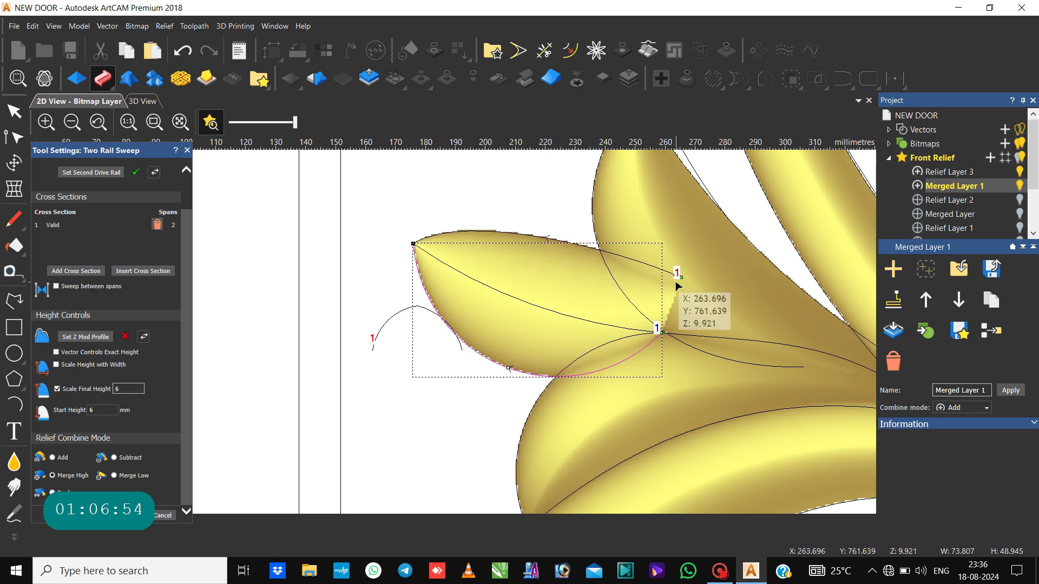
Step: Move the upper rail's inner end to the same petal junction and adjust both curve handles to bow the rail upward
click(680, 277)
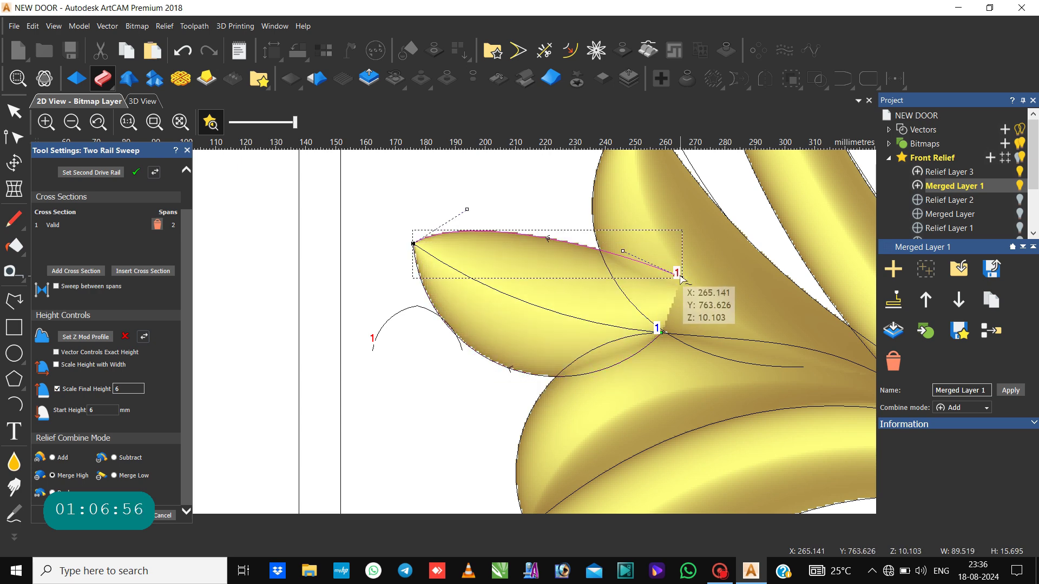
drag(682, 277, 659, 330)
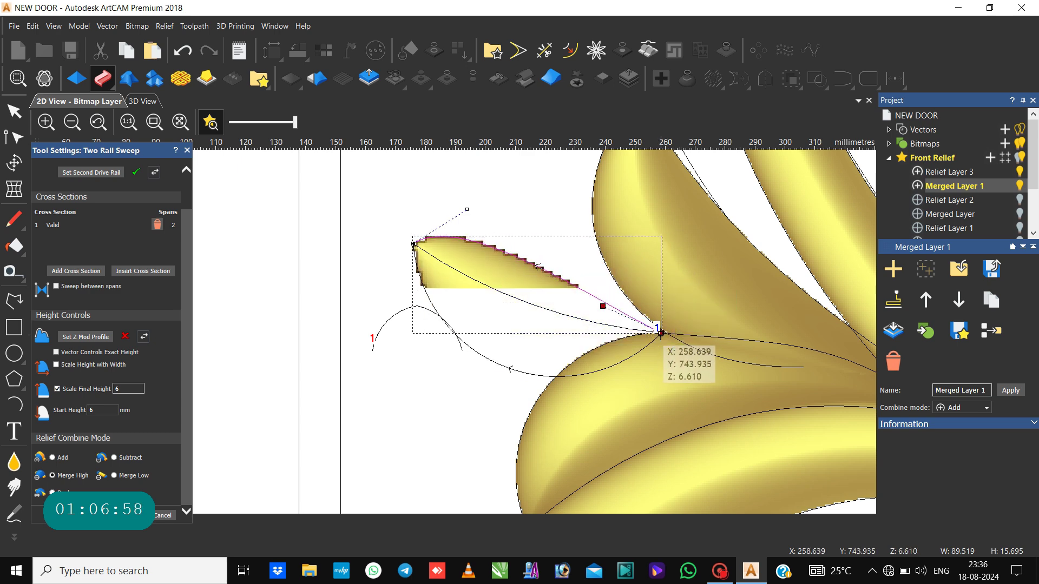
click(606, 308)
click(604, 306)
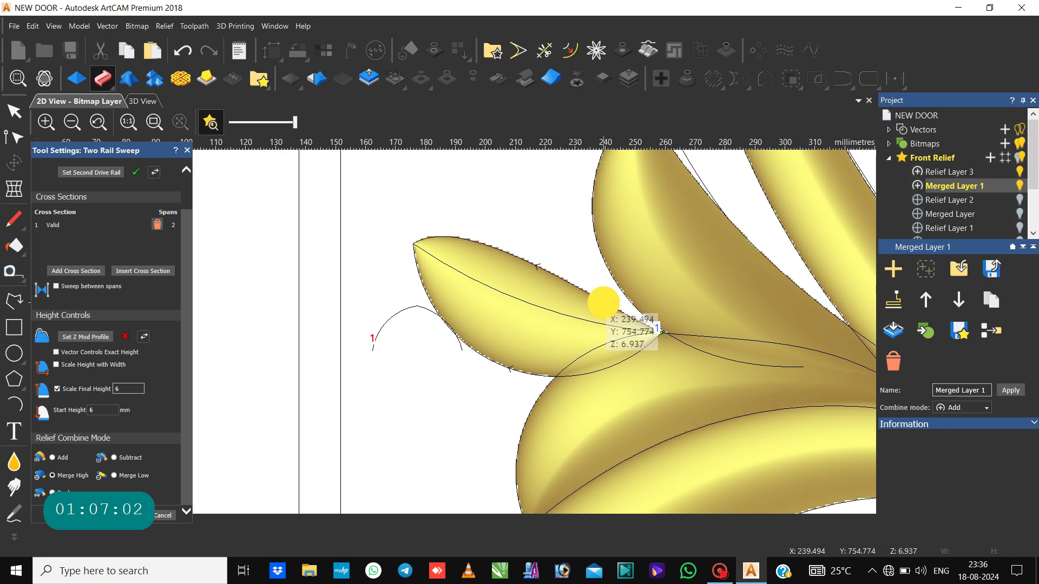
drag(602, 306, 618, 219)
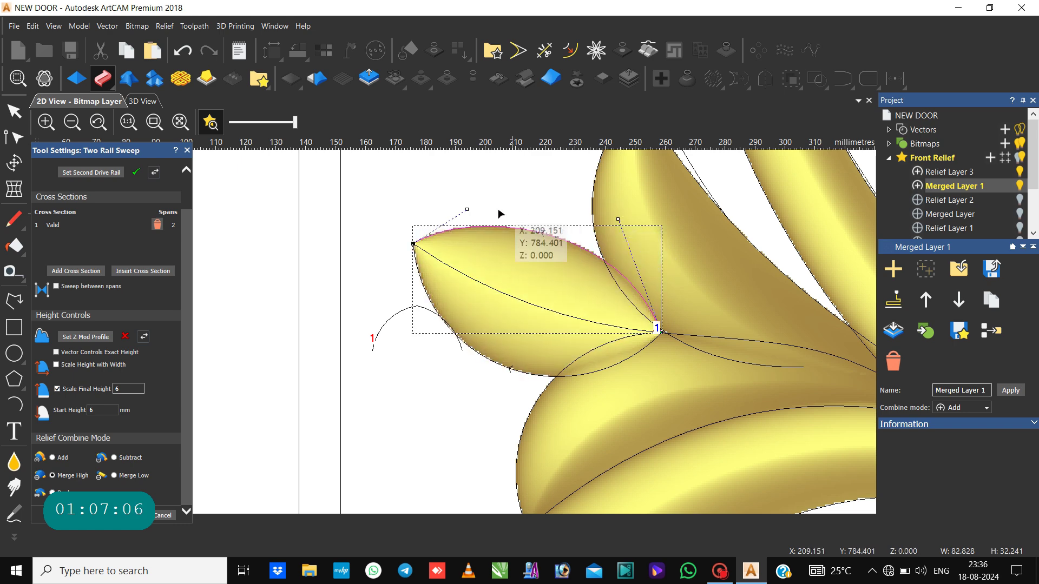
drag(467, 208, 498, 187)
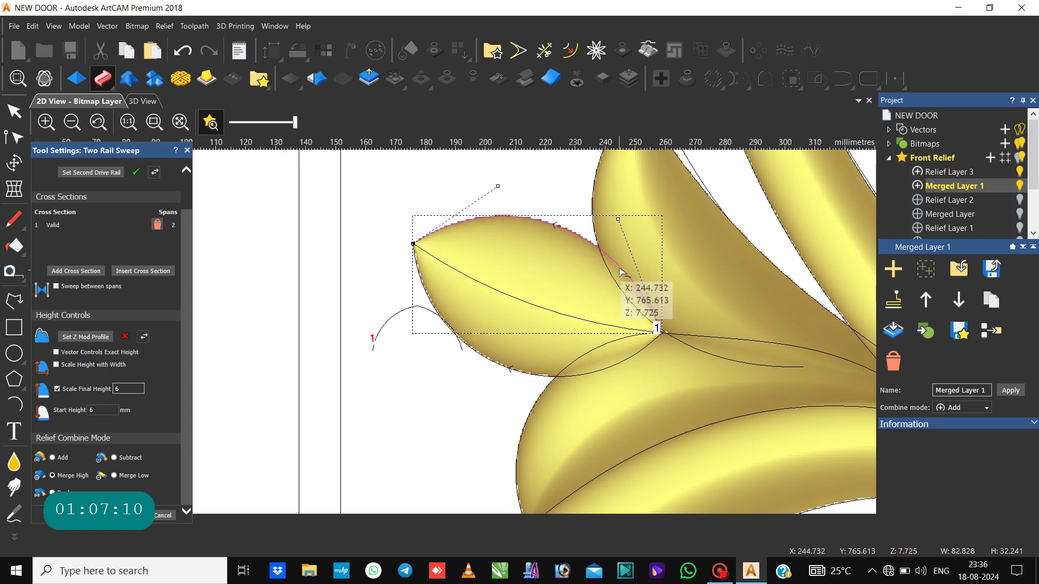
Step: Assign the open sloping curve beside the vase as the leaf sweep's Z Mod Profile and reverse the profile's direction
scroll(457, 342, down, 5)
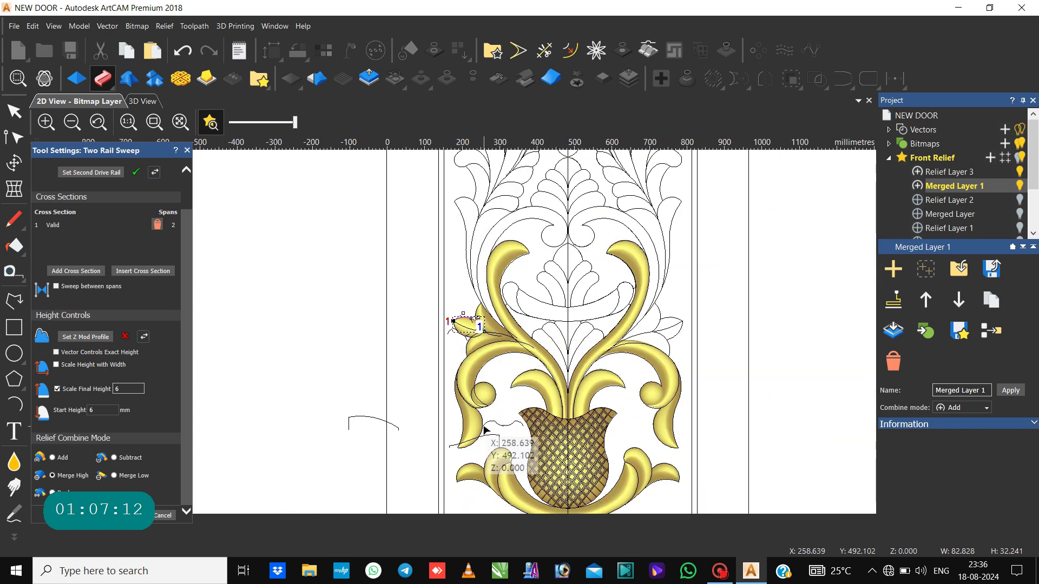
click(480, 439)
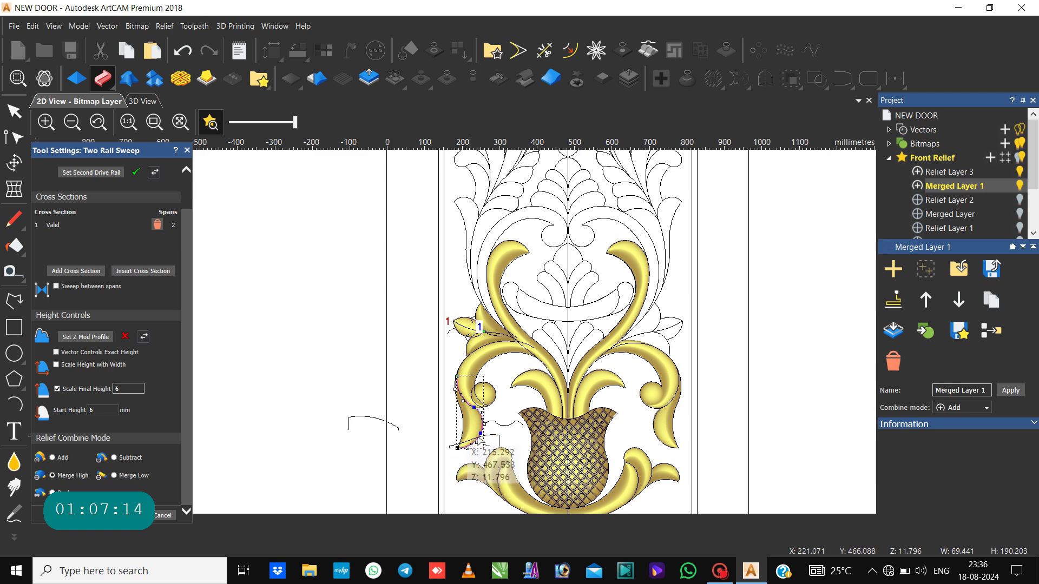
click(86, 334)
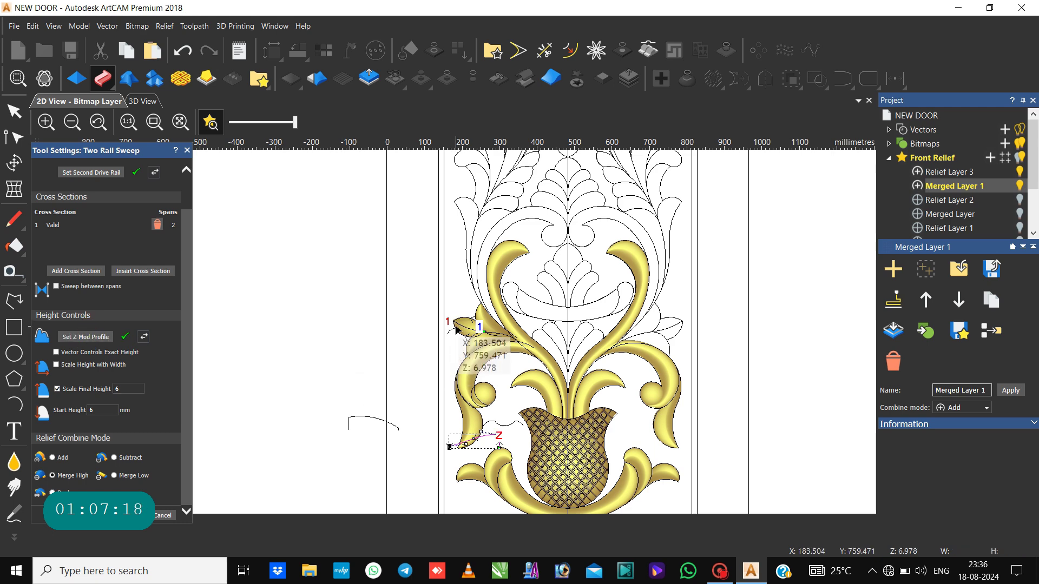
scroll(457, 329, up, 5)
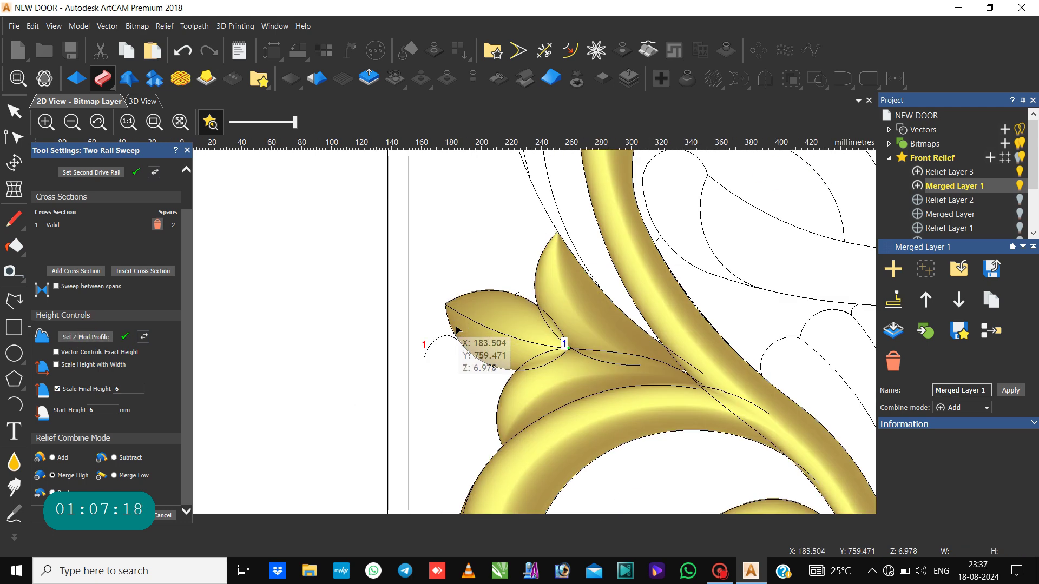
click(145, 337)
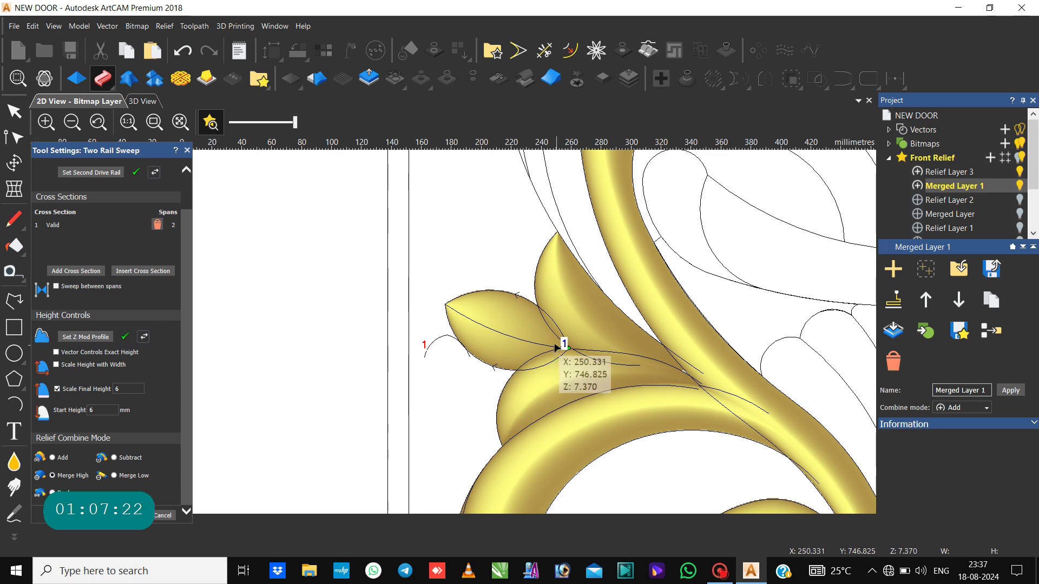
Step: Lower the apex of the leaf's cross-section arch and add a node on each side of it
scroll(565, 346, up, 2)
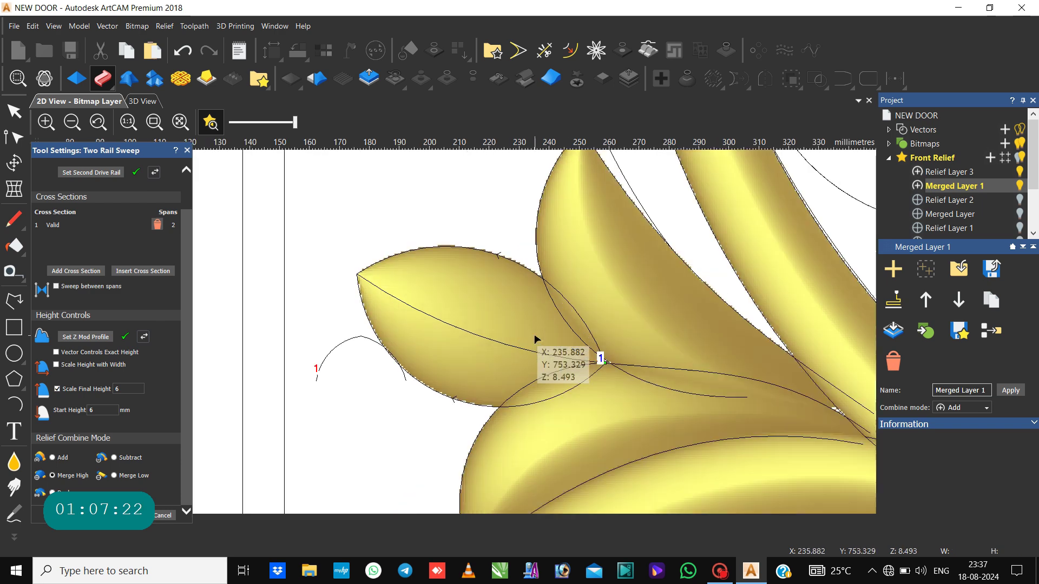
click(357, 338)
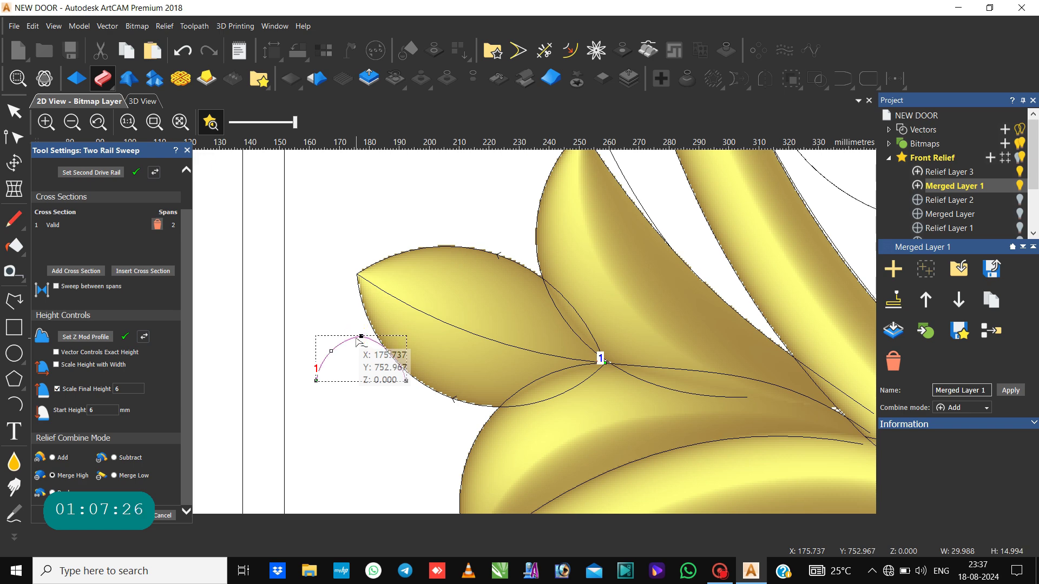
scroll(358, 340, up, 4)
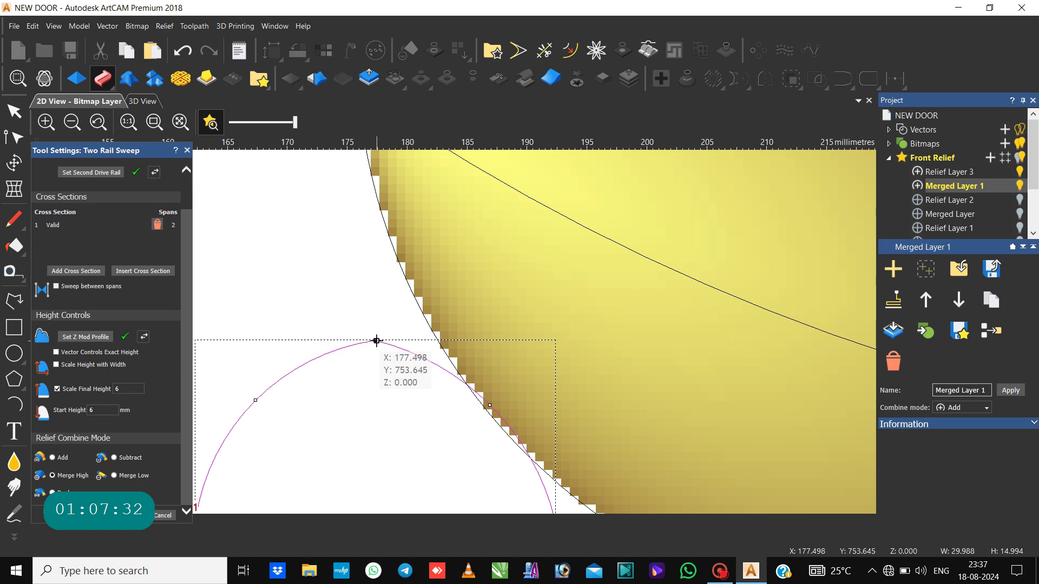
drag(376, 341, 370, 376)
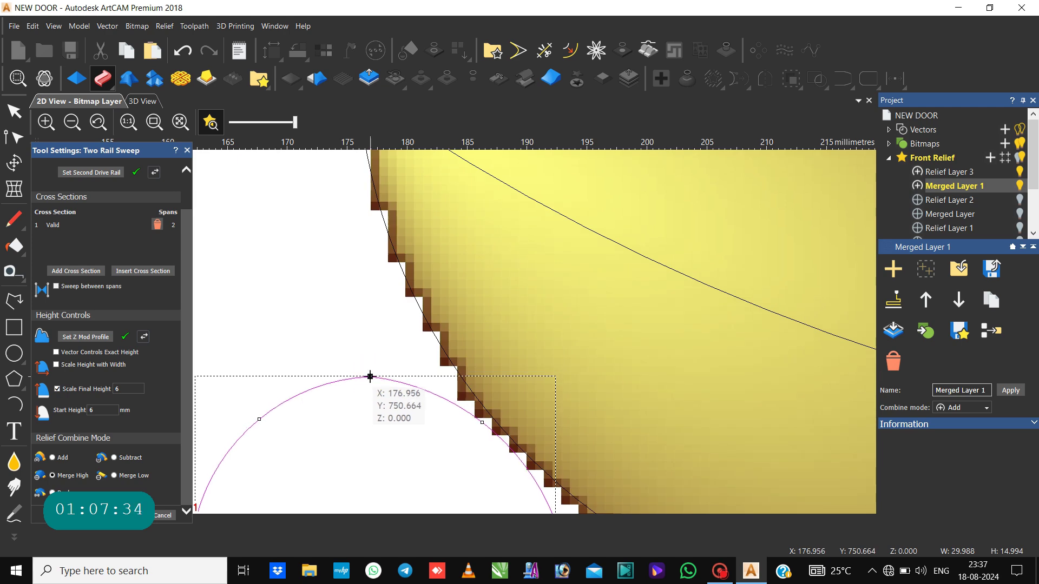
scroll(370, 377, down, 2)
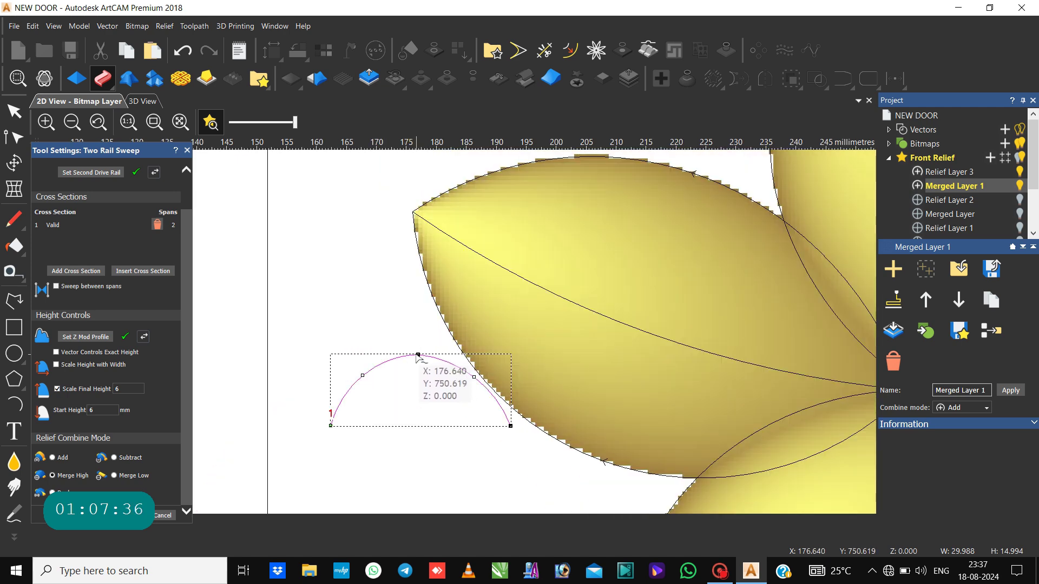
drag(418, 355, 419, 357)
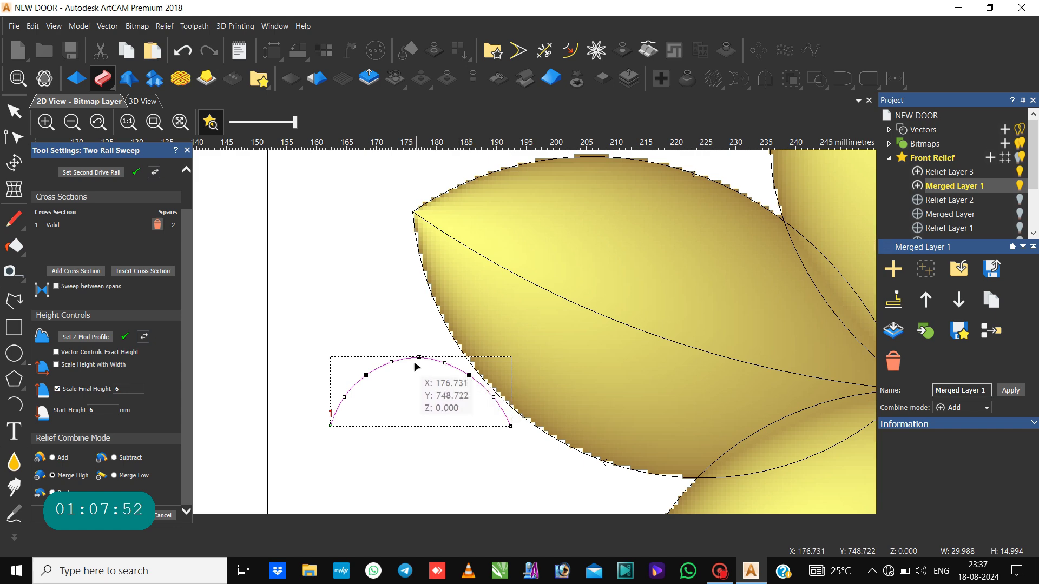
Step: Pull the arch's middle node down into a notch and move the side nodes to form a two-peaked cross section about 8.6 mm high
drag(419, 357, 416, 406)
drag(366, 375, 441, 372)
click(449, 381)
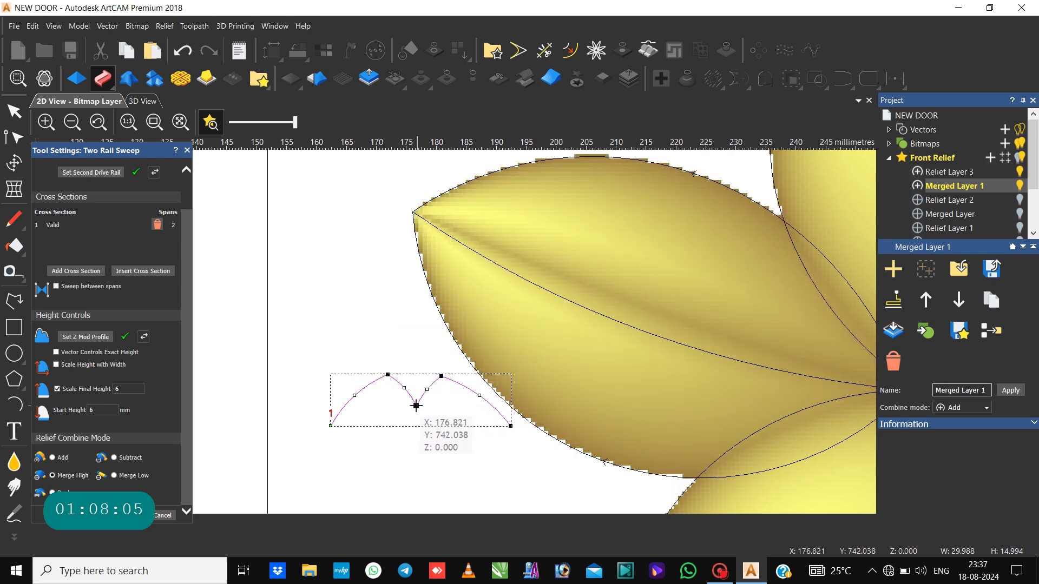
Step: Centre the notch and shift the right peak outward to even the two lobes, then close the Two Rail Sweep and deselect the profile
drag(416, 406, 412, 402)
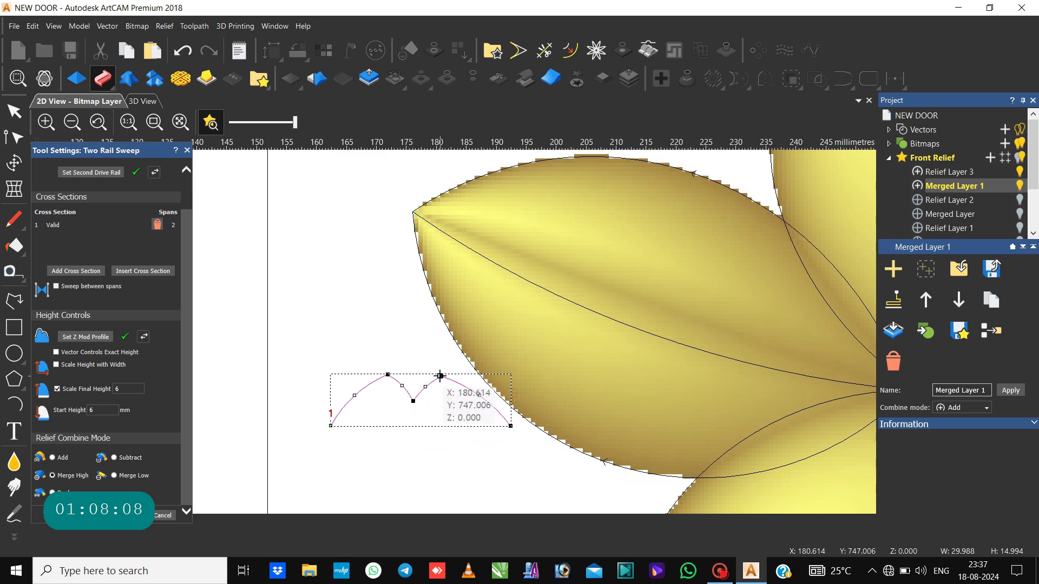
drag(440, 375, 458, 379)
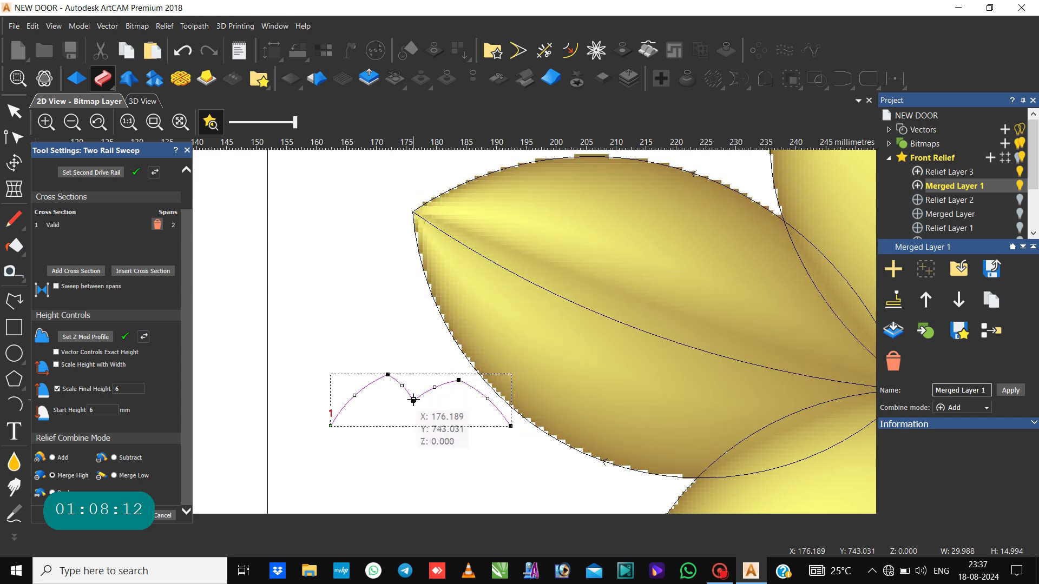
drag(414, 400, 471, 376)
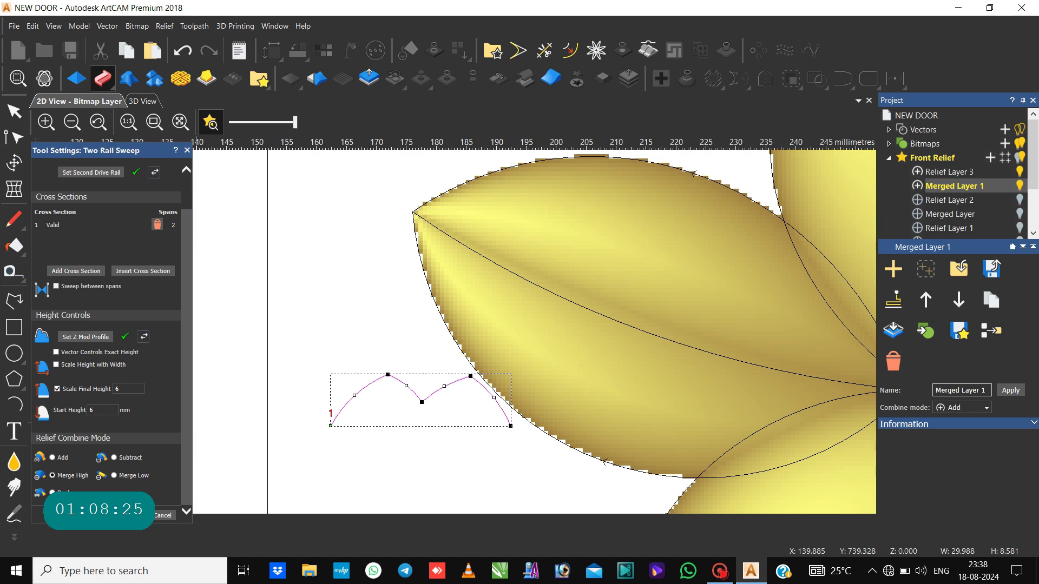
click(162, 515)
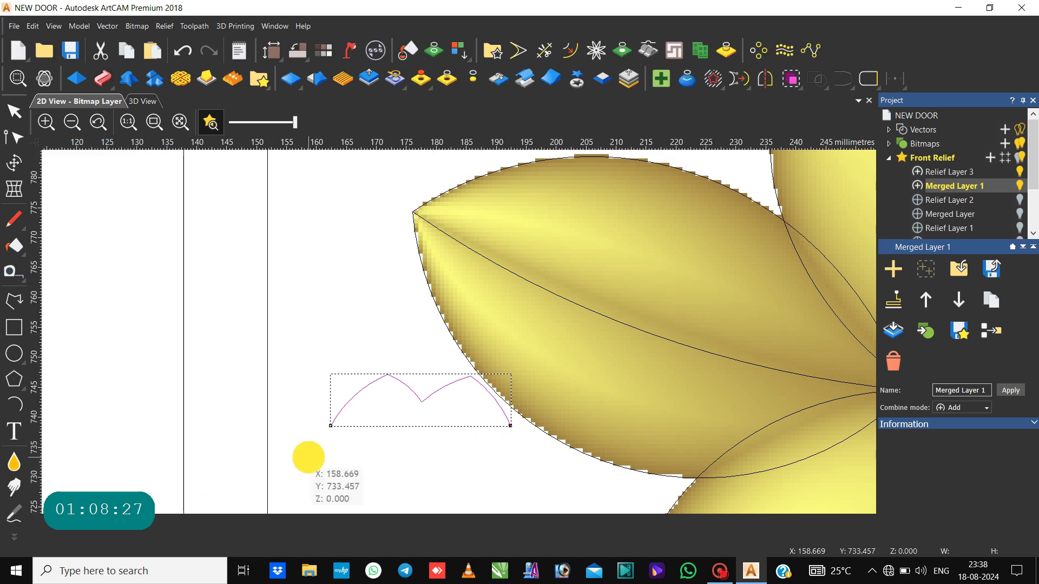
click(309, 458)
Step: Show the active relief layer's preview in the 3D view and save the model
scroll(457, 366, down, 2)
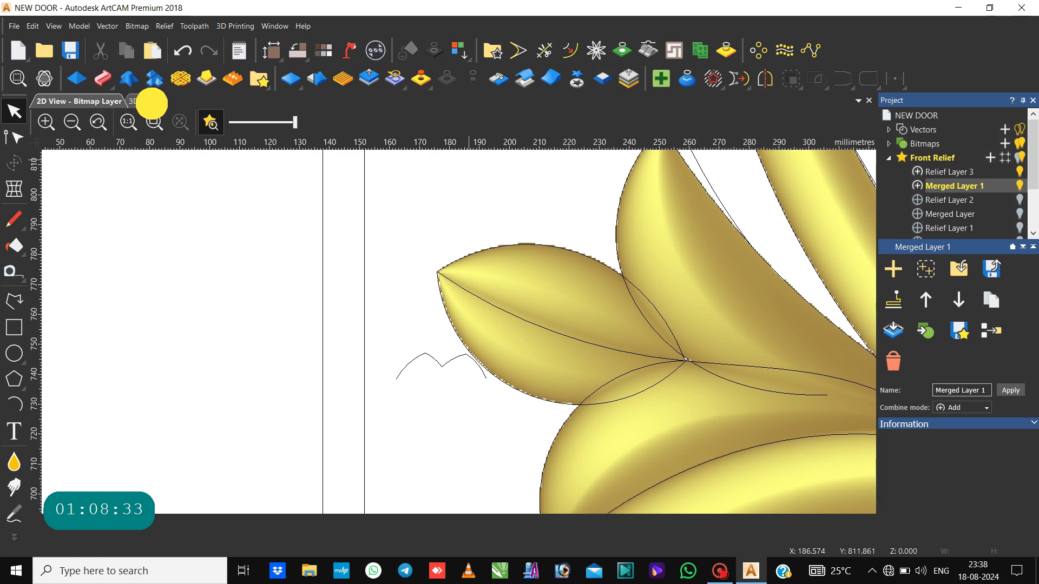
click(150, 102)
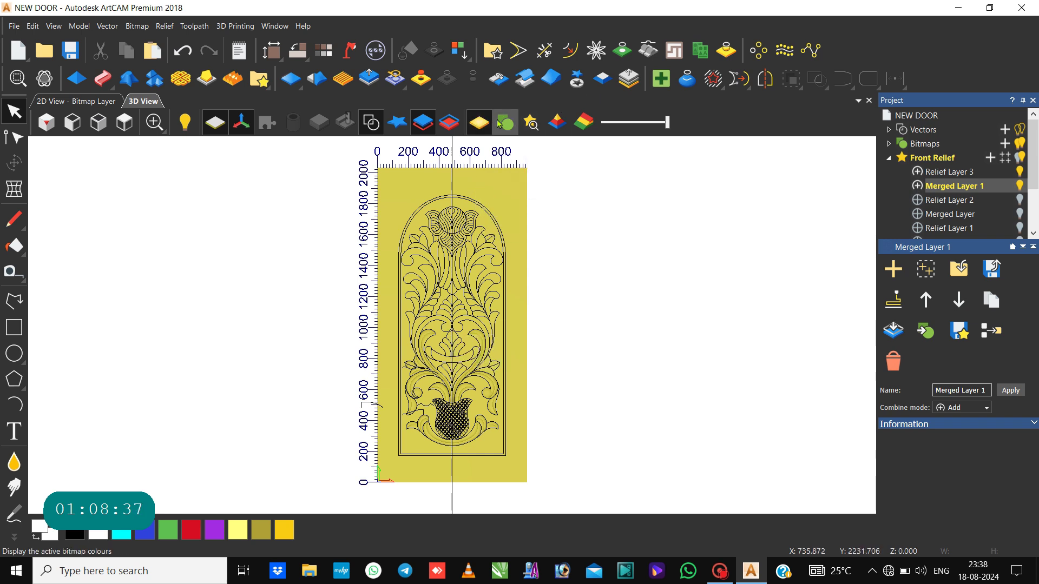
click(499, 124)
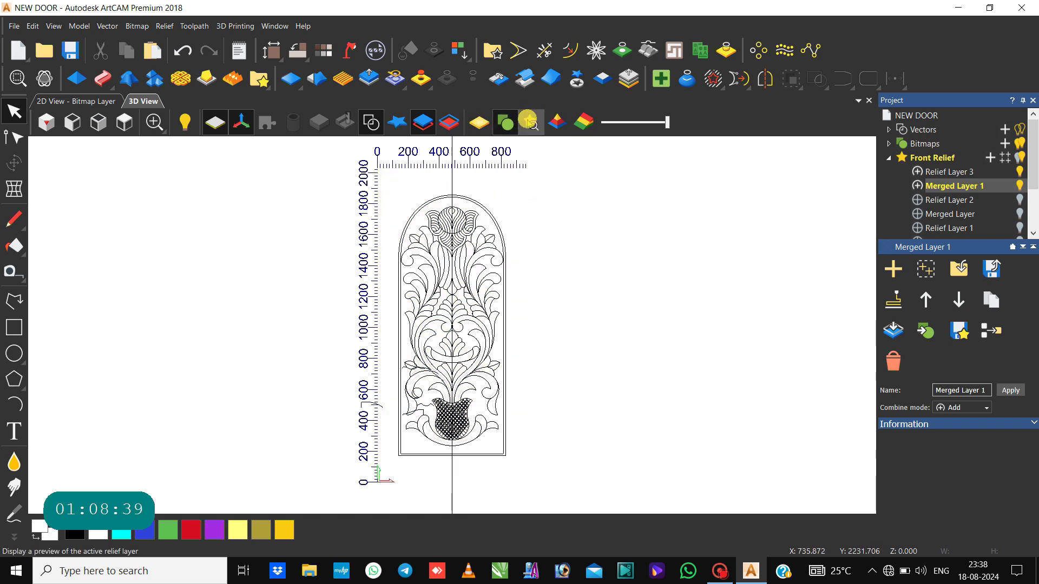
click(530, 121)
scroll(427, 385, up, 3)
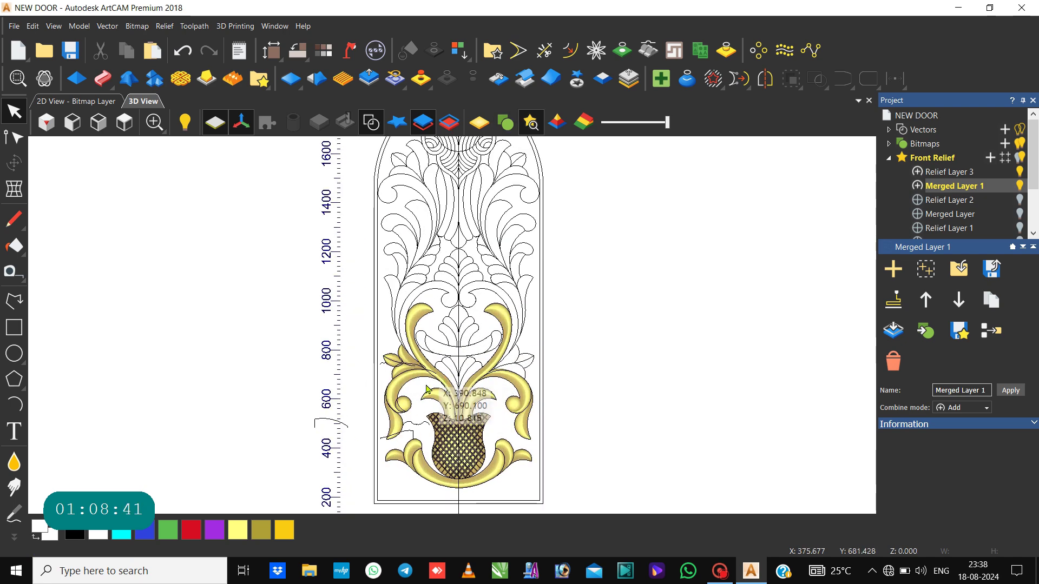
scroll(427, 388, up, 1)
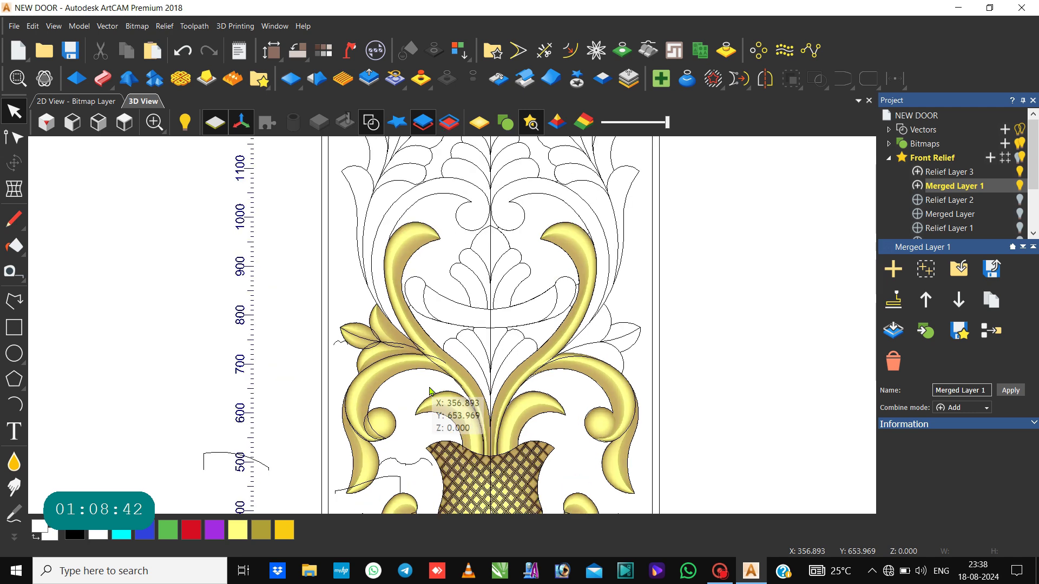
scroll(407, 372, up, 1)
scroll(416, 425, up, 1)
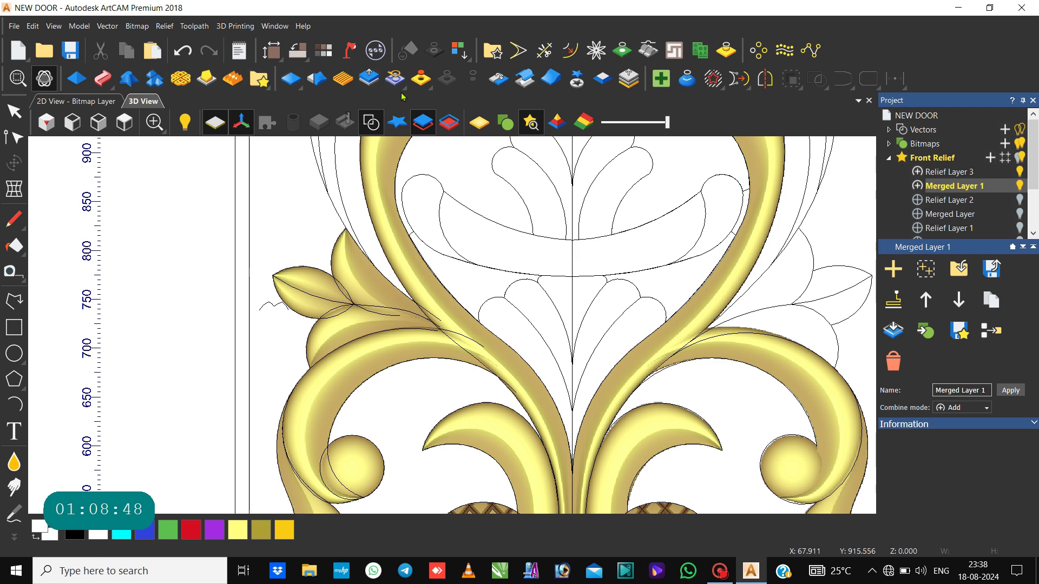
key(ctrl+s)
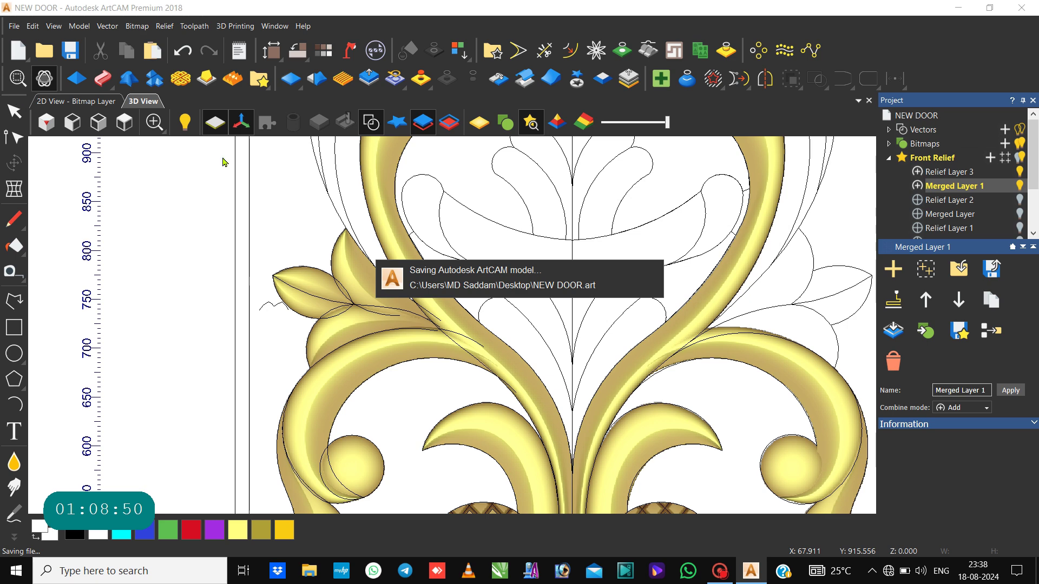
Step: Hide the vectors in the 3D view and mirror-merge Merged Layer 1 left over right
click(371, 121)
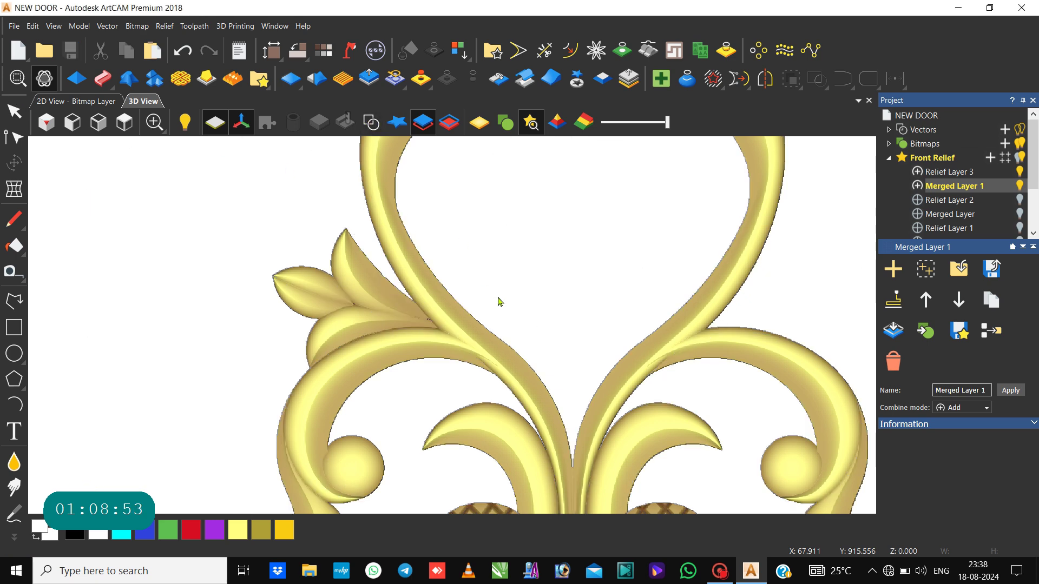
scroll(499, 302, down, 2)
drag(561, 385, 545, 350)
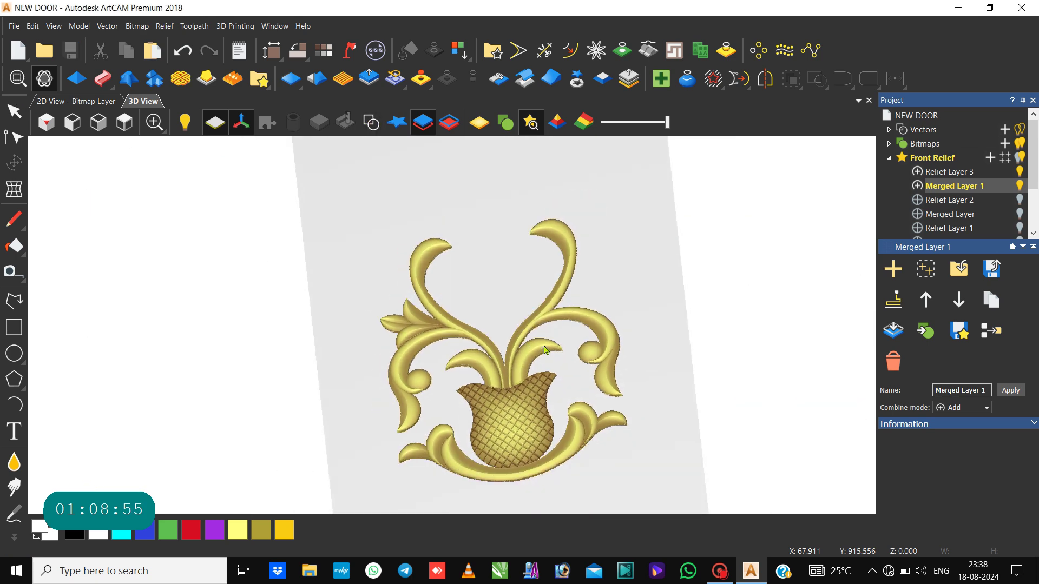
click(498, 78)
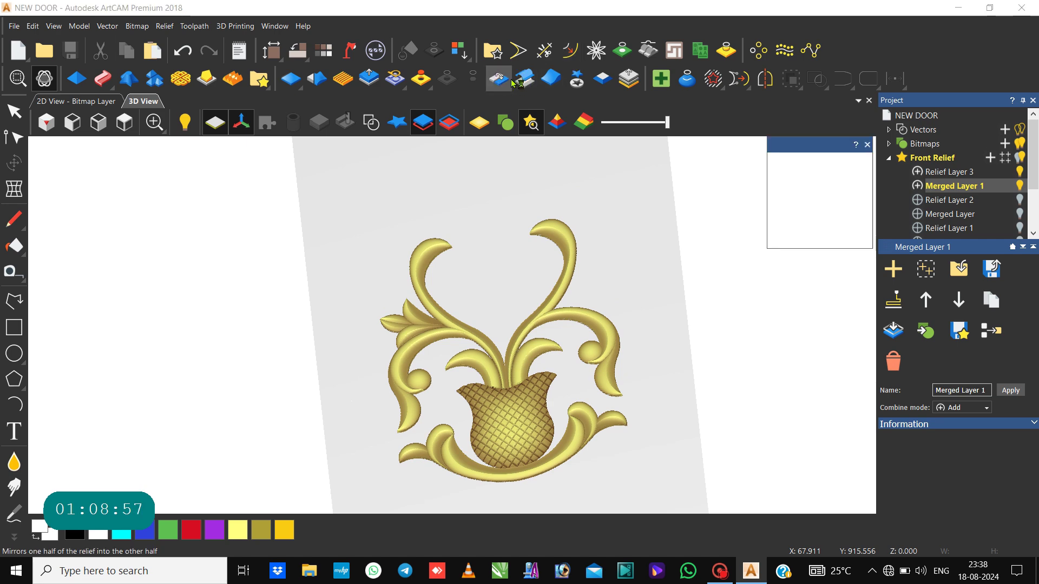
click(841, 180)
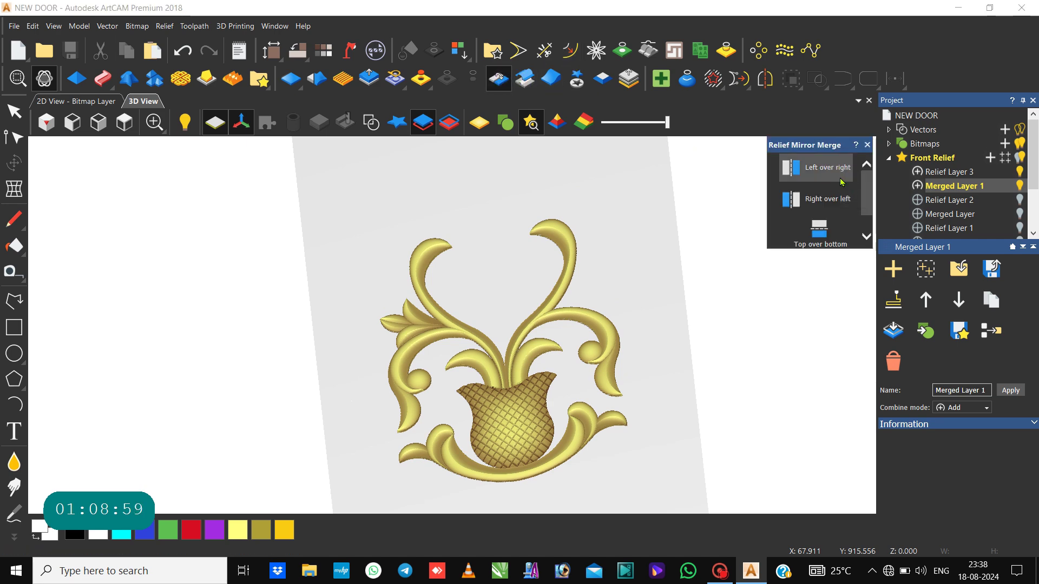
click(868, 145)
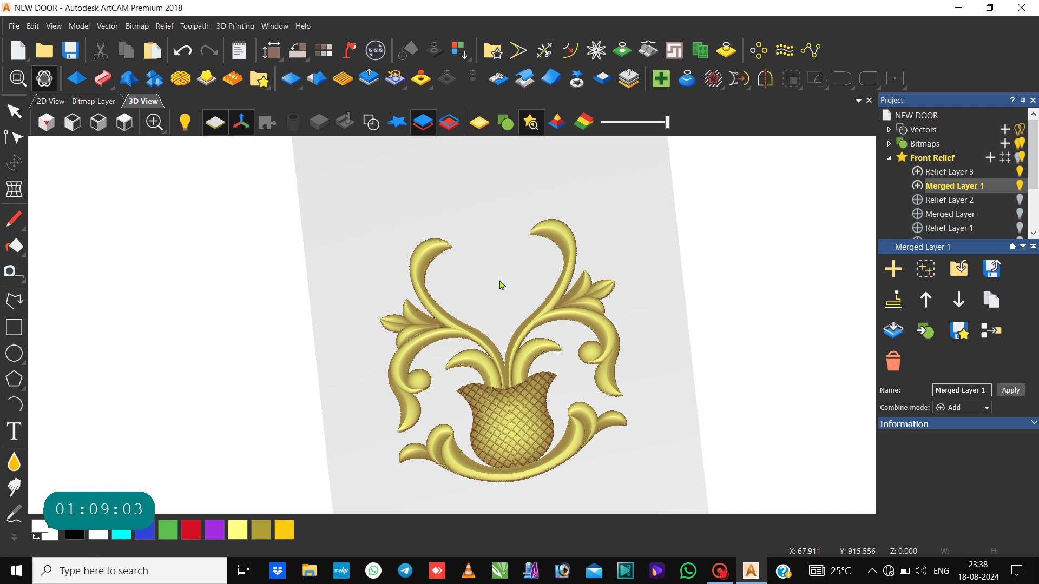
Step: Inspect the mirrored leaves at an angle, then show the vectors again and examine the relief from the top
scroll(500, 285, up, 1)
scroll(500, 285, down, 1)
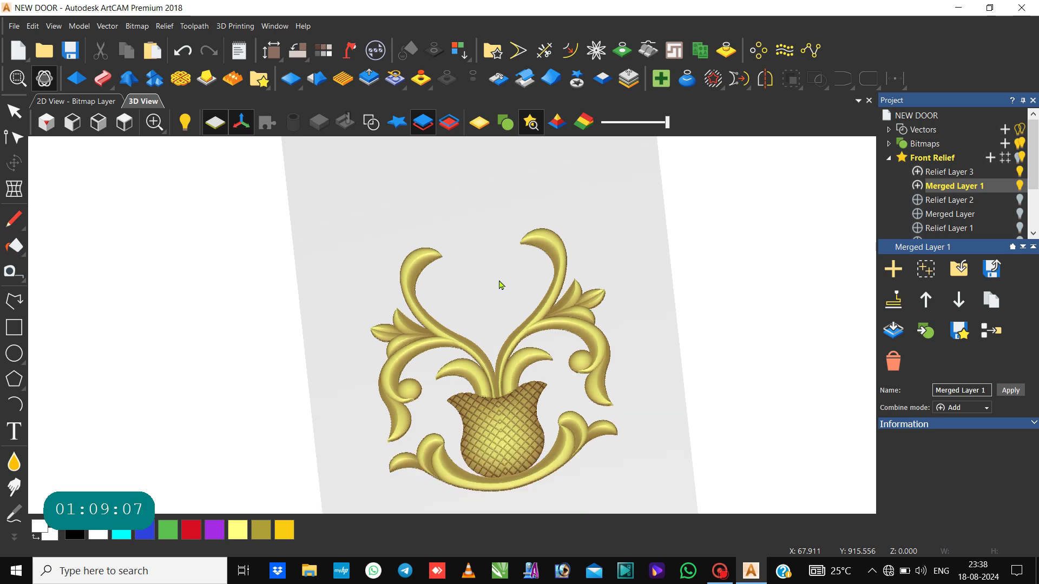
drag(557, 409, 519, 417)
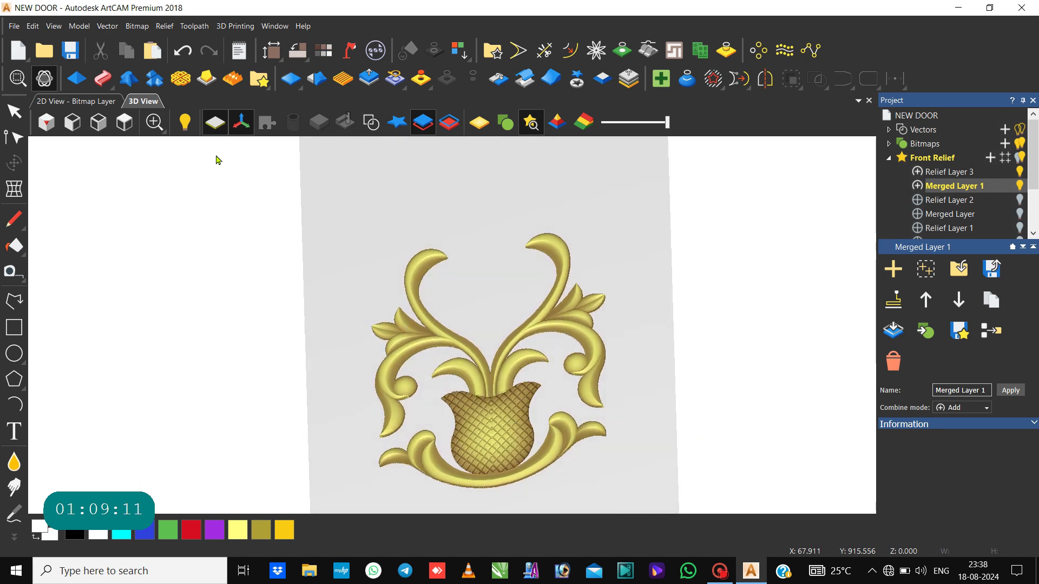
click(373, 122)
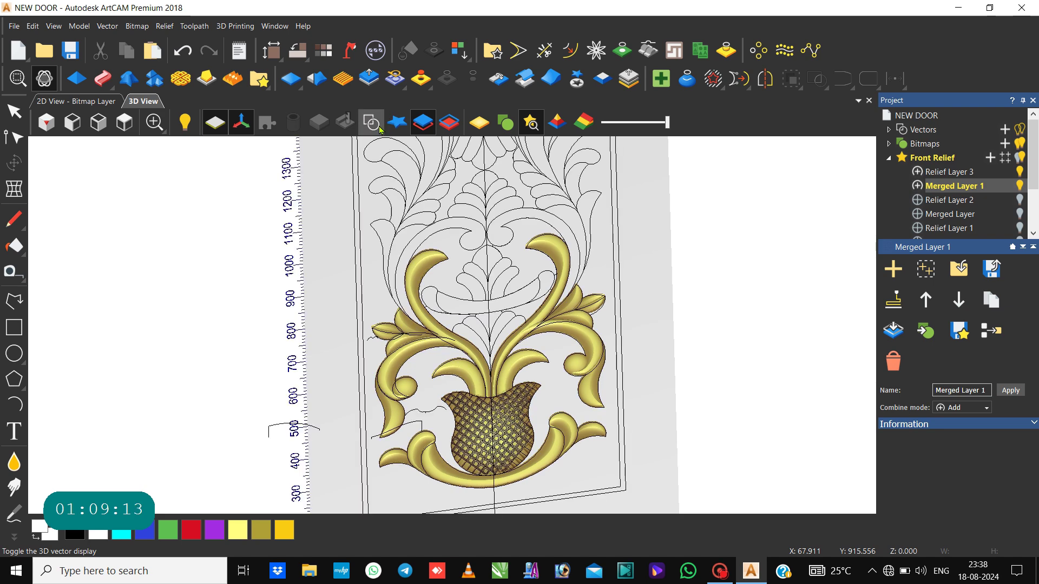
click(125, 123)
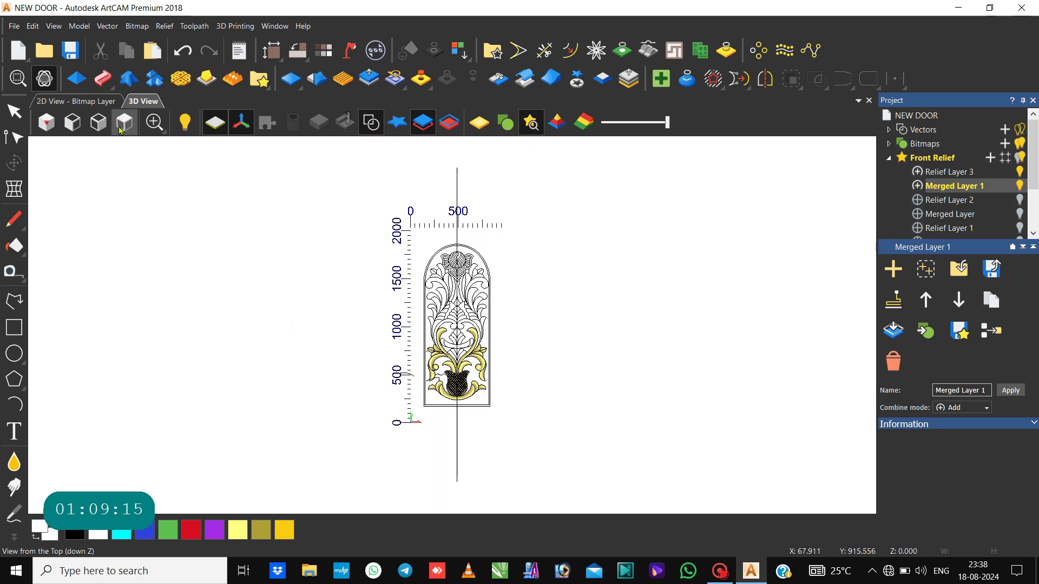
scroll(457, 345, up, 2)
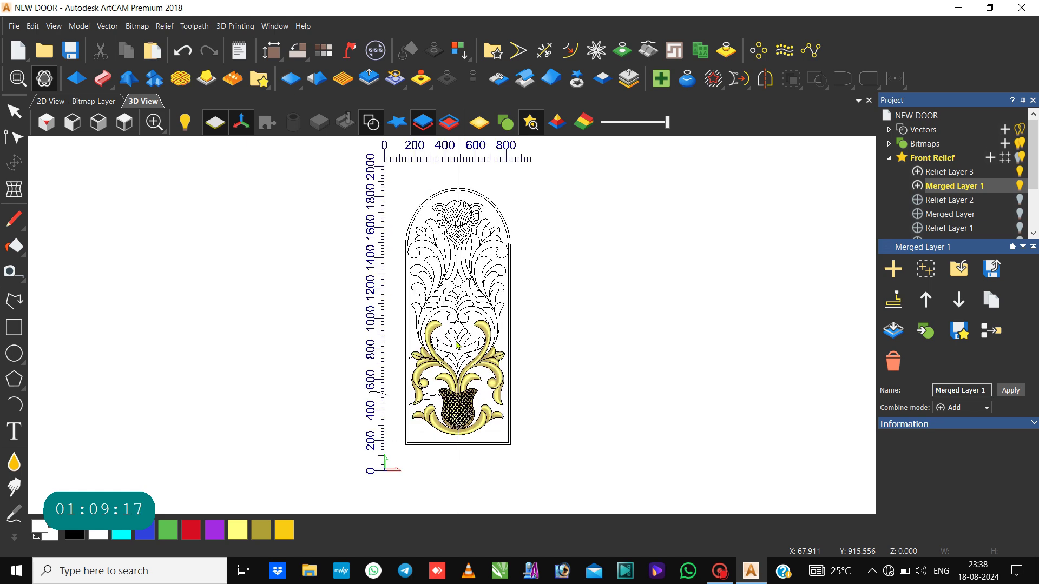
scroll(458, 361, up, 1)
scroll(457, 371, up, 3)
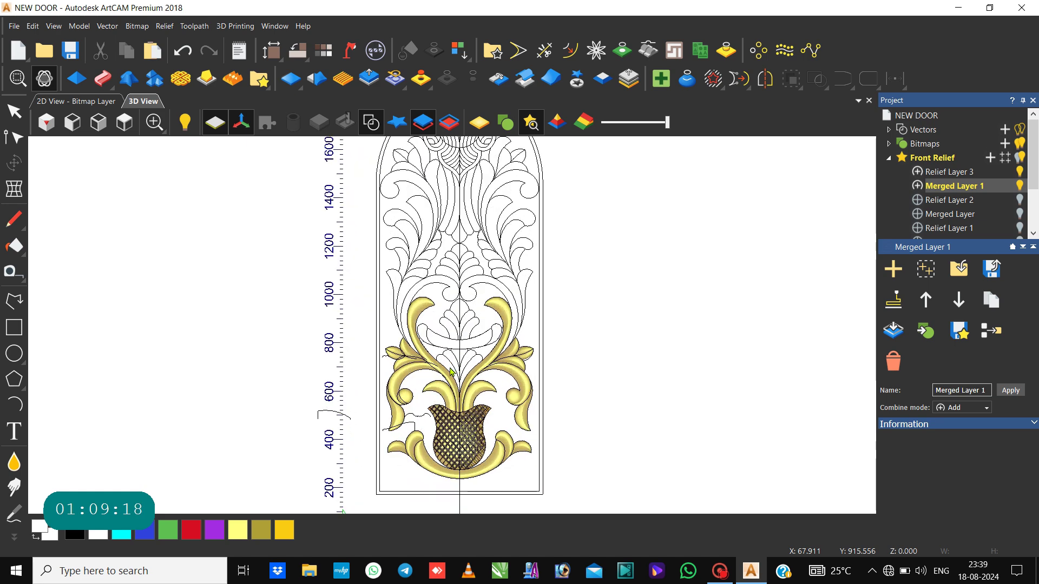
scroll(449, 373, up, 1)
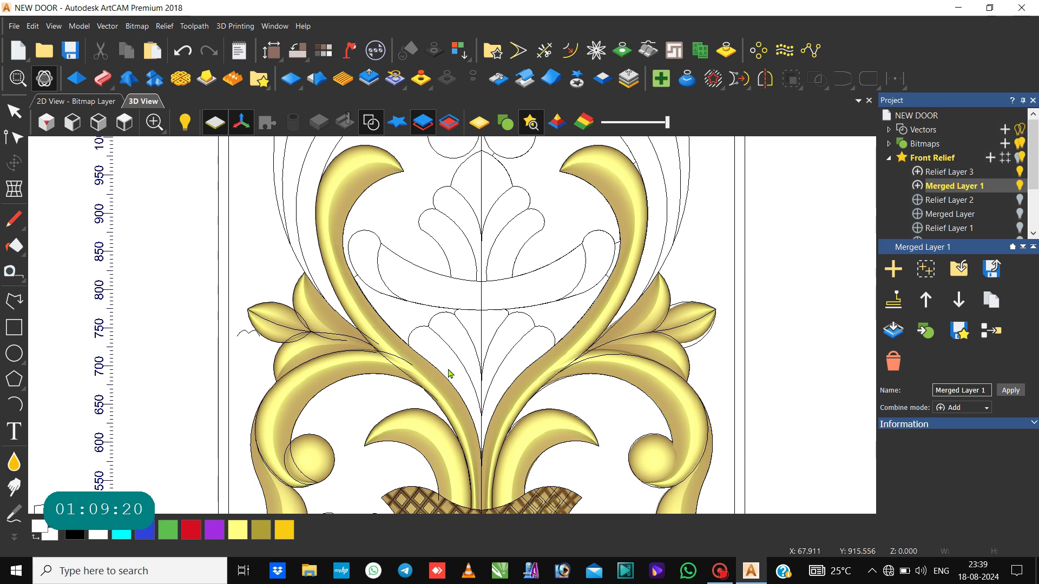
scroll(447, 363, up, 1)
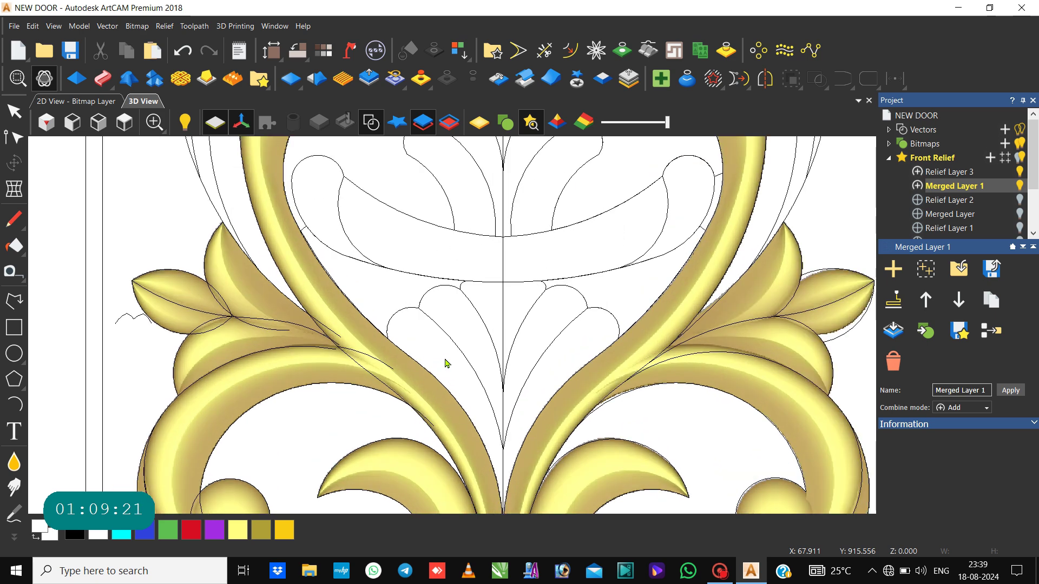
Step: Select the inner edge curve of the tall left stem and save the model
click(456, 401)
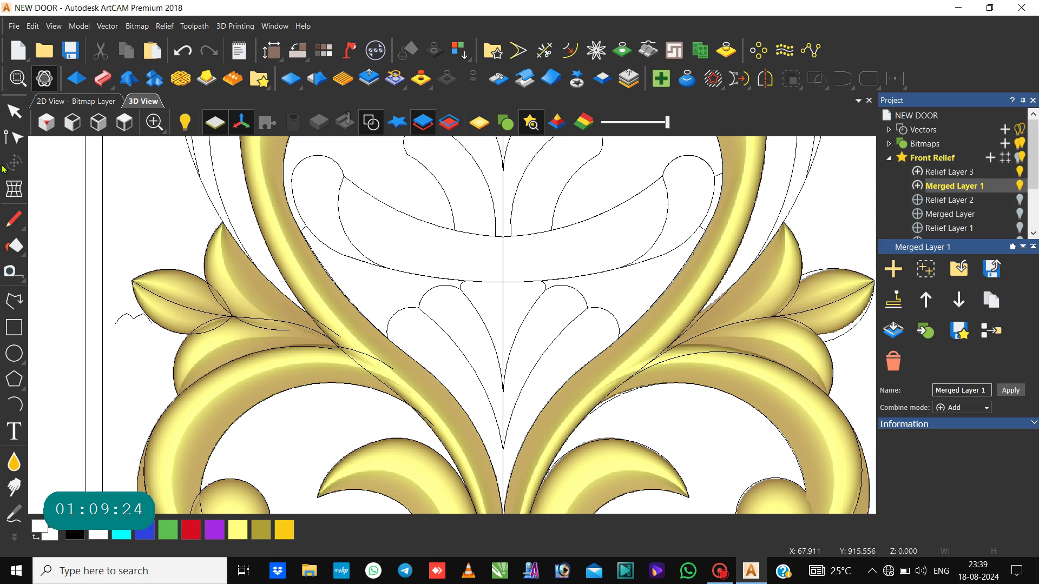
click(15, 117)
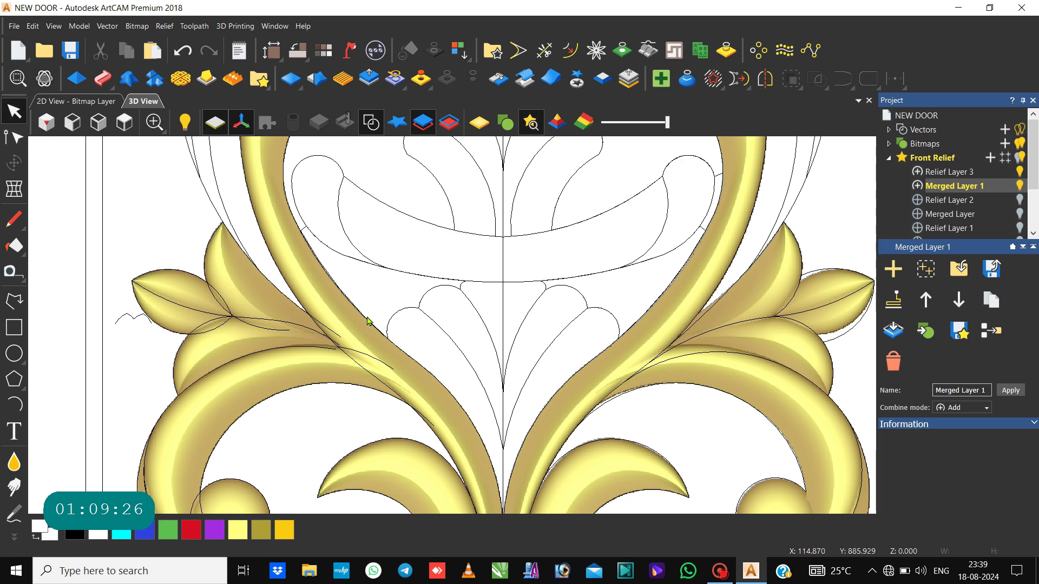
click(424, 366)
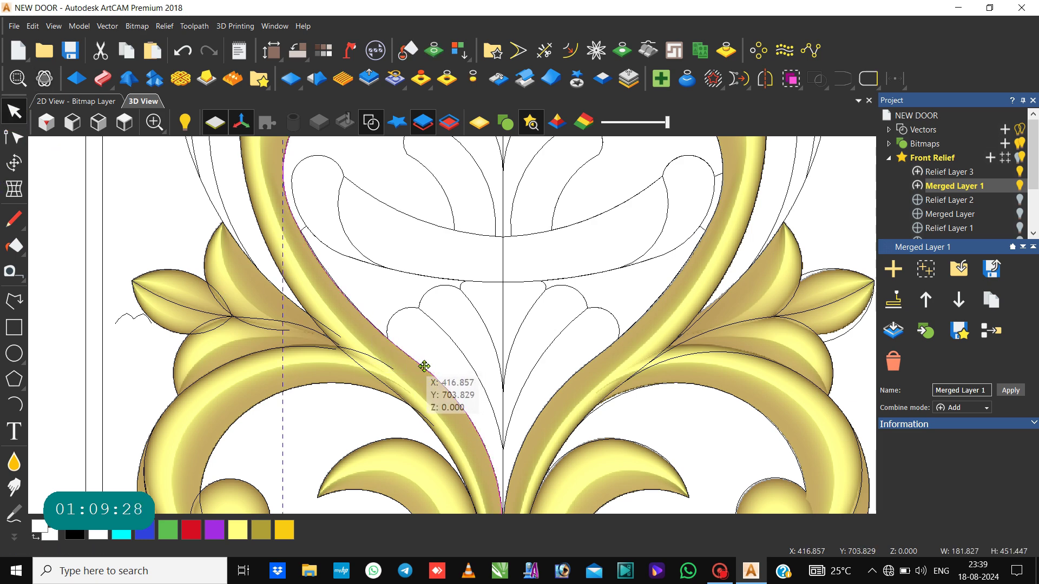
key(ctrl+s)
click(726, 579)
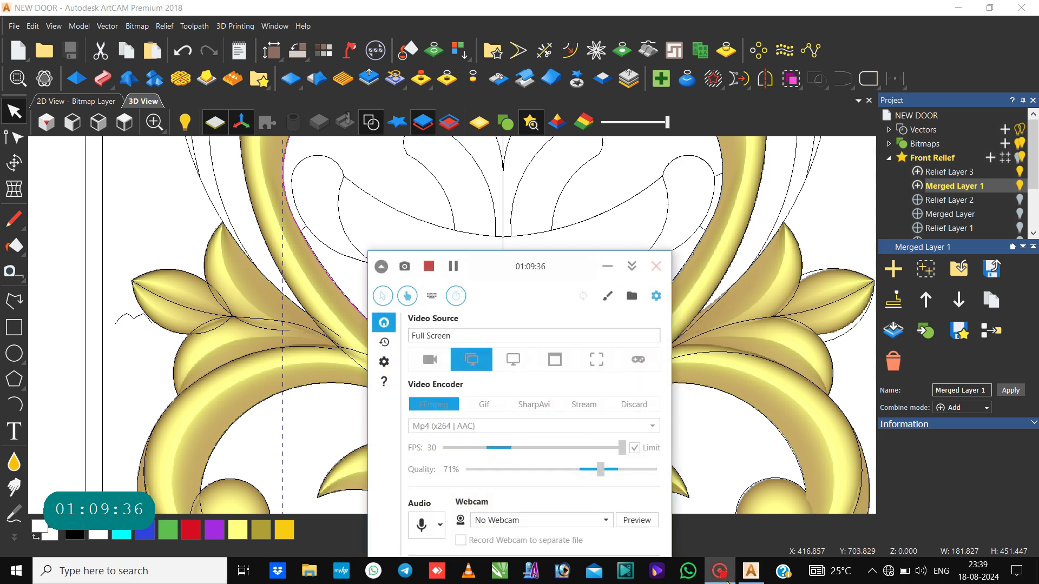
Step: Cut the inner edge curve of the tall left stem where the central fan's outer petal meets it
click(727, 579)
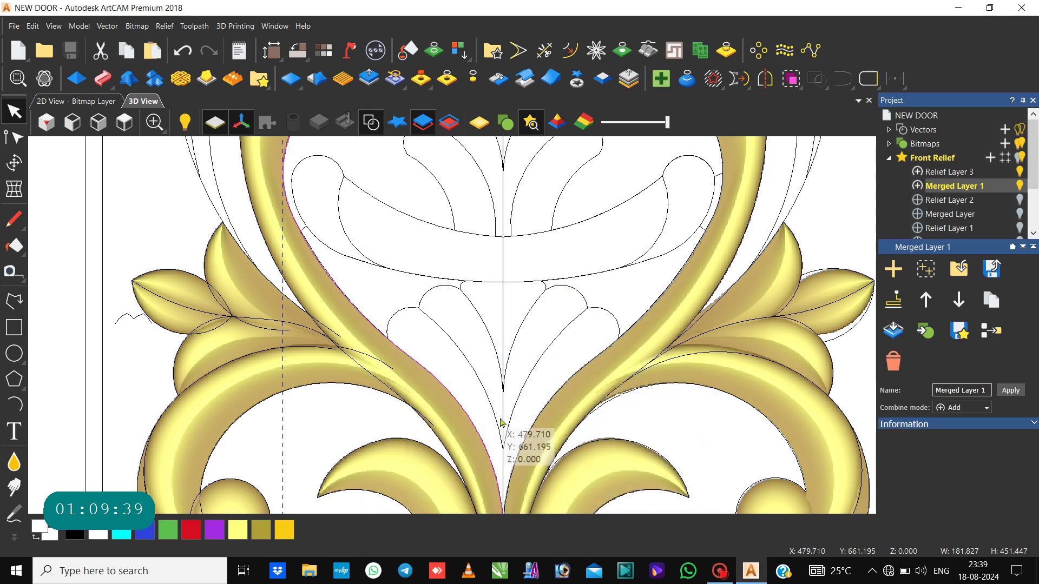
double_click(388, 342)
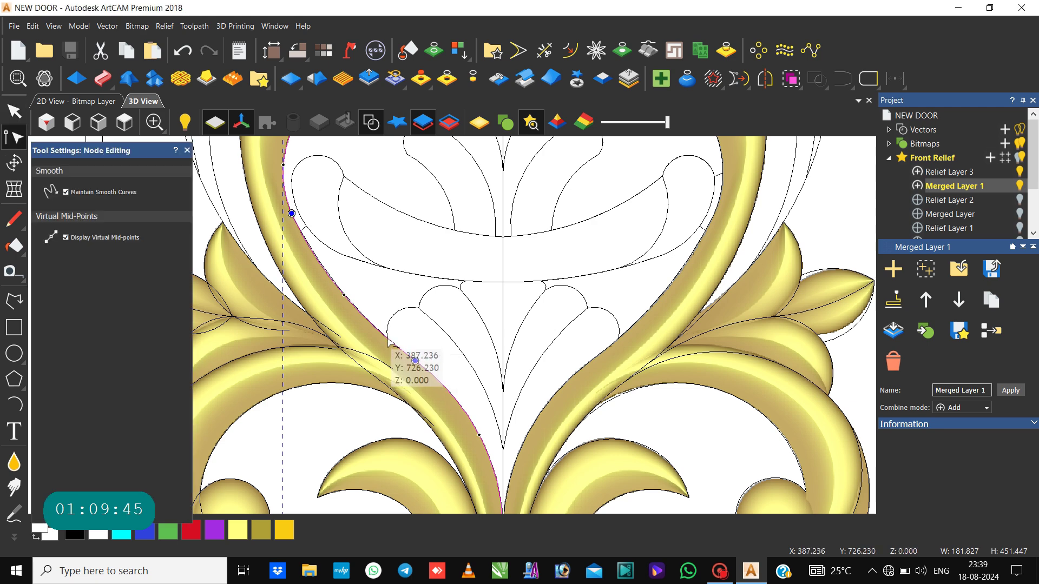
scroll(388, 343, up, 3)
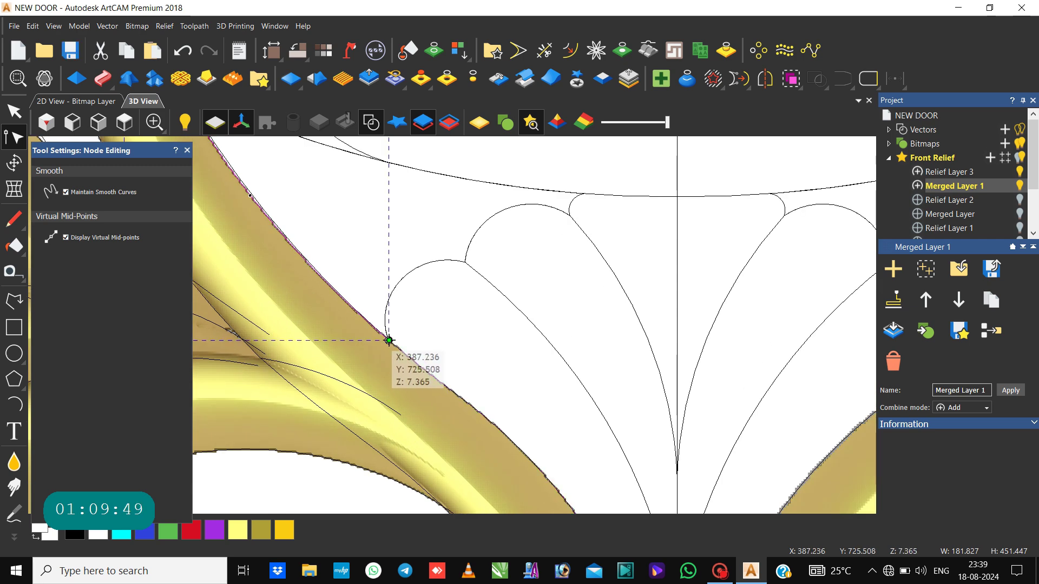
click(425, 362)
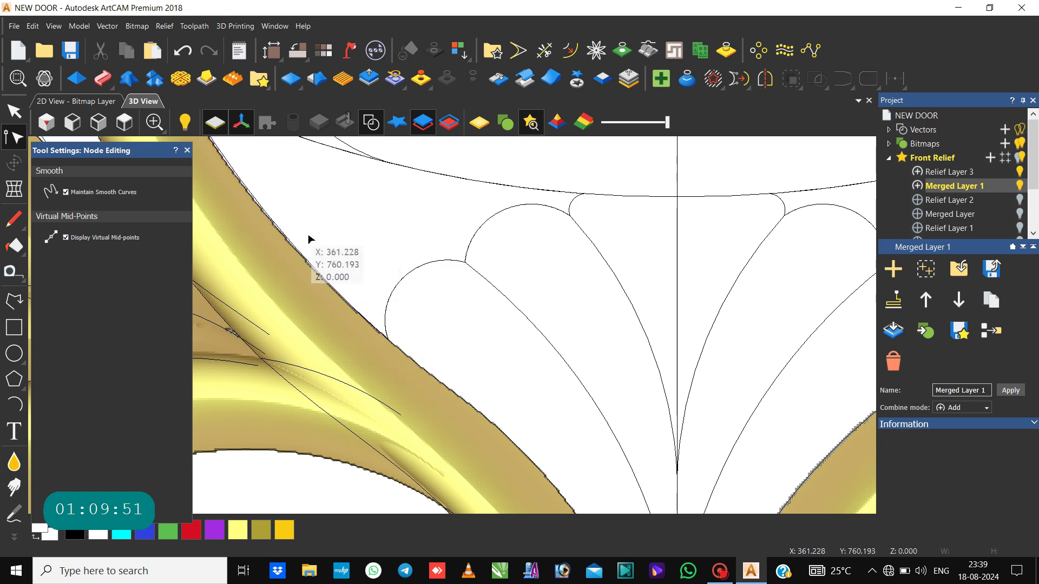
Step: Check the cut in the 2D view by selecting the stem curve's lower piece, then clear the selection and leave node editing
click(79, 103)
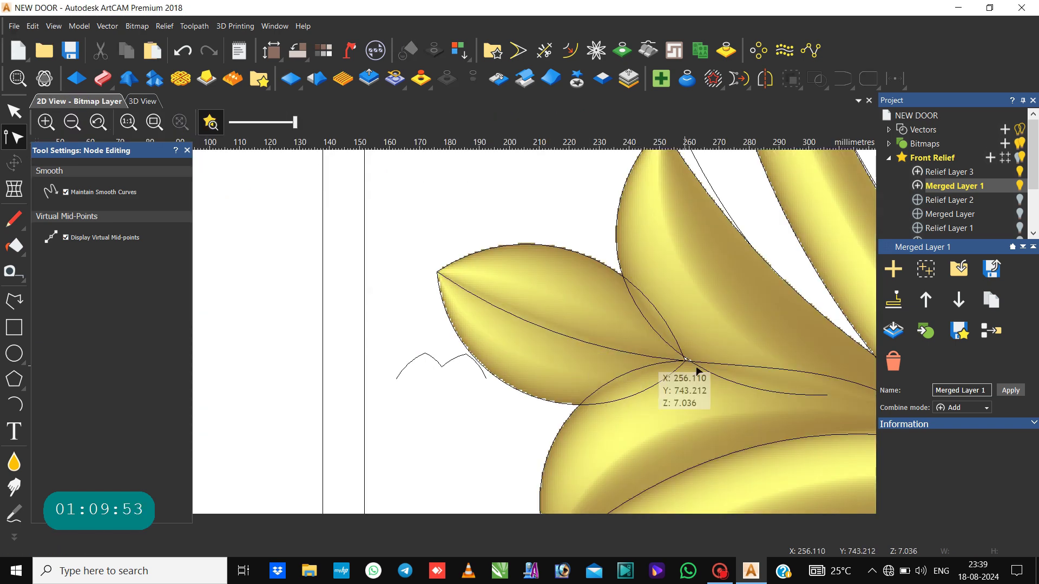
scroll(687, 368, down, 2)
scroll(716, 362, down, 3)
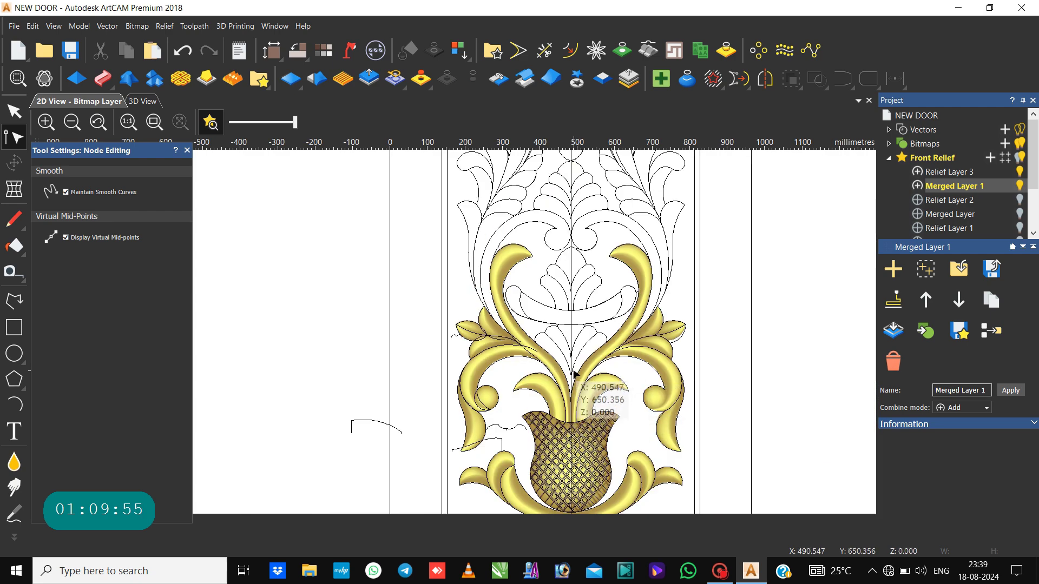
scroll(582, 372, up, 5)
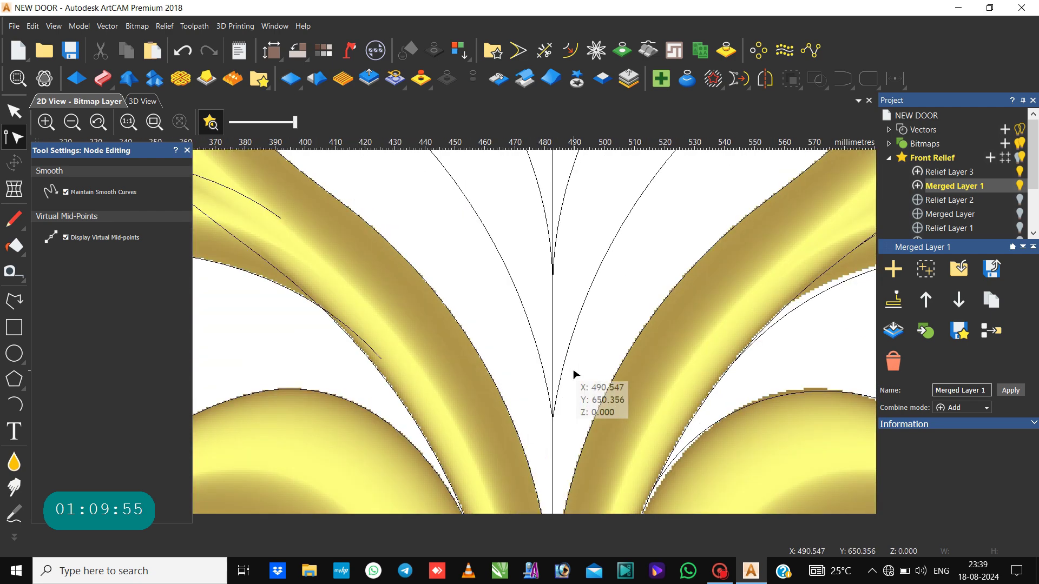
click(474, 349)
scroll(474, 350, down, 3)
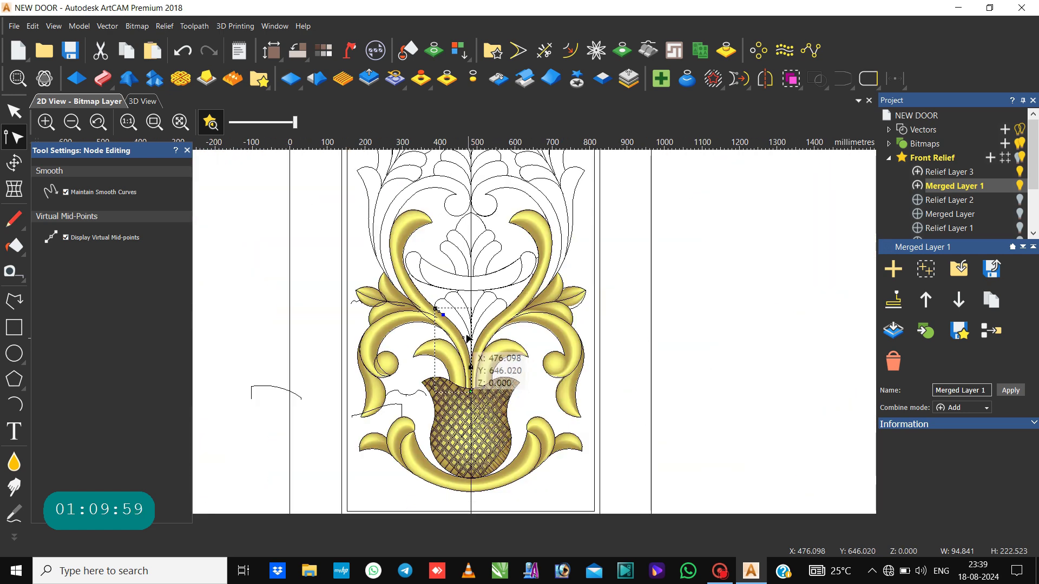
click(459, 326)
key(n)
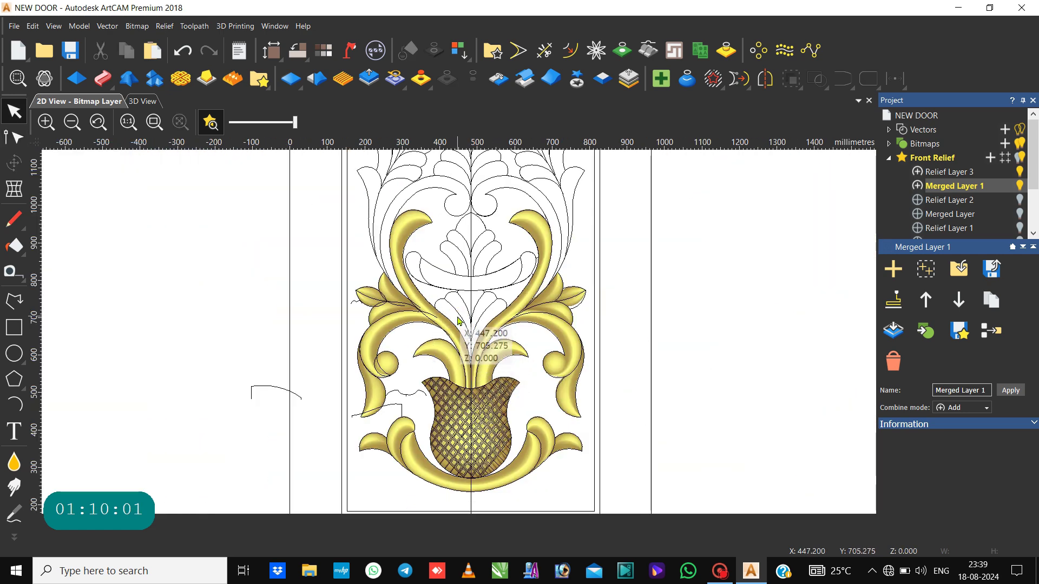
Step: Split the lower fan's outer petal outline at its bottom tip into left and right halves
click(457, 304)
scroll(435, 304, up, 3)
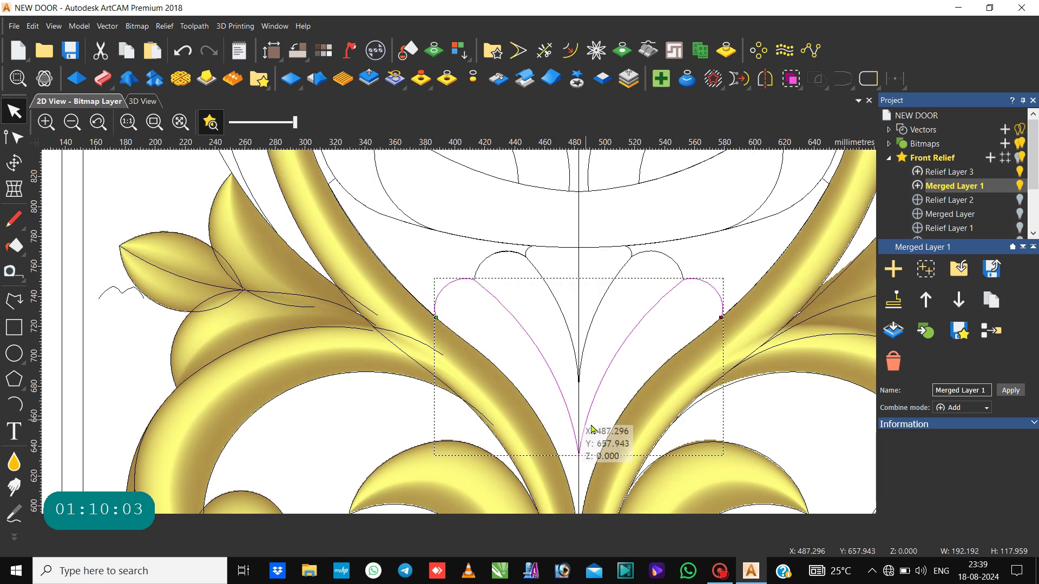
key(n)
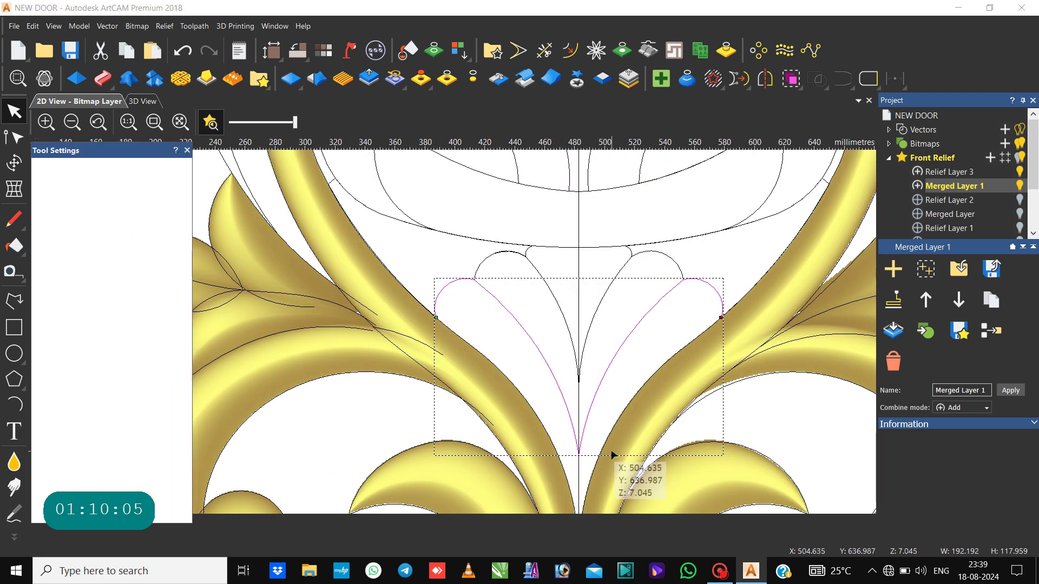
click(580, 455)
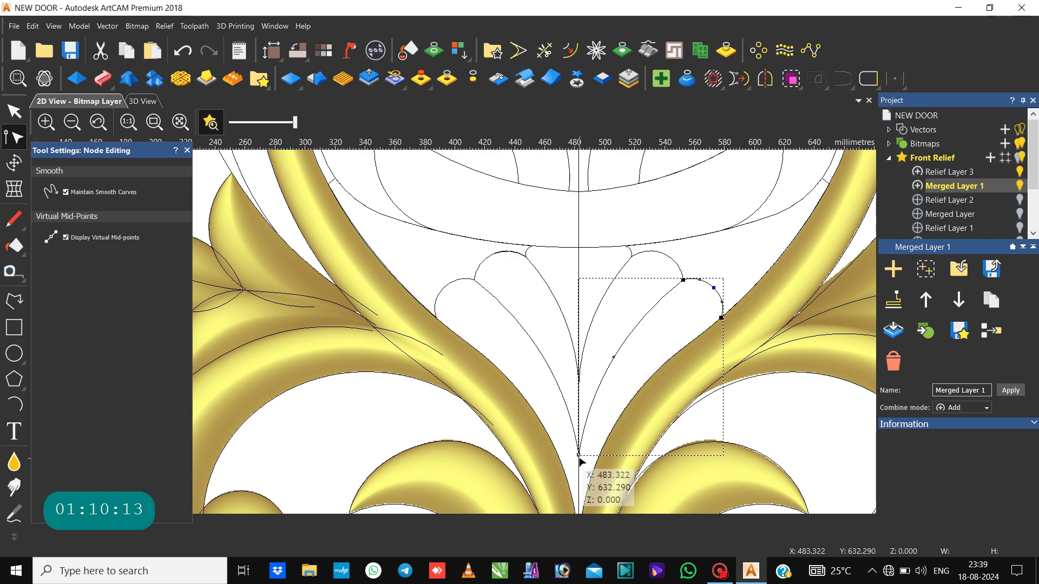
click(476, 343)
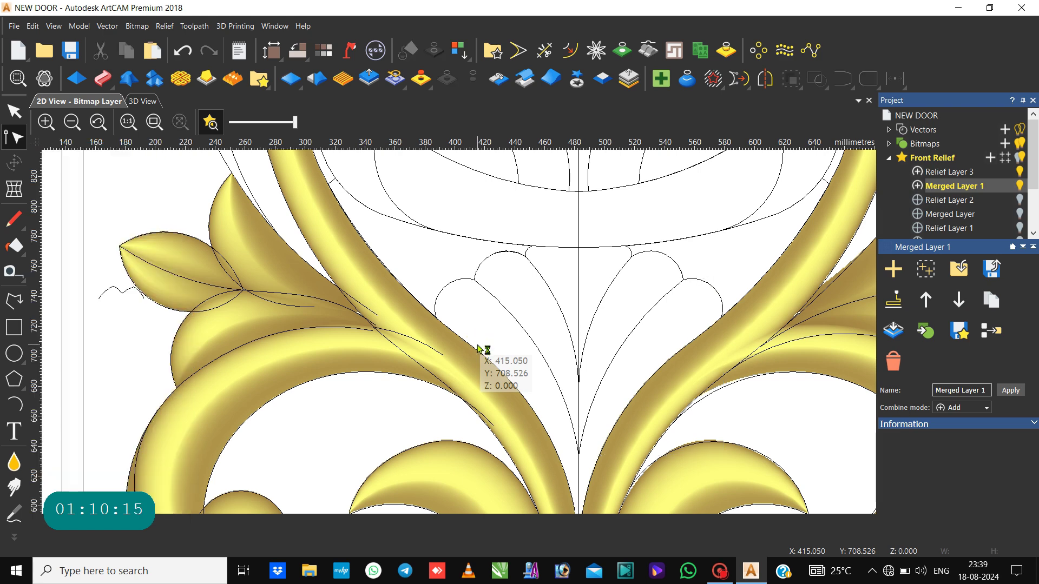
key(n)
Step: Start a Two Rail Sweep using the left petal outline and the stem curve's lower piece as drive rails
click(526, 331)
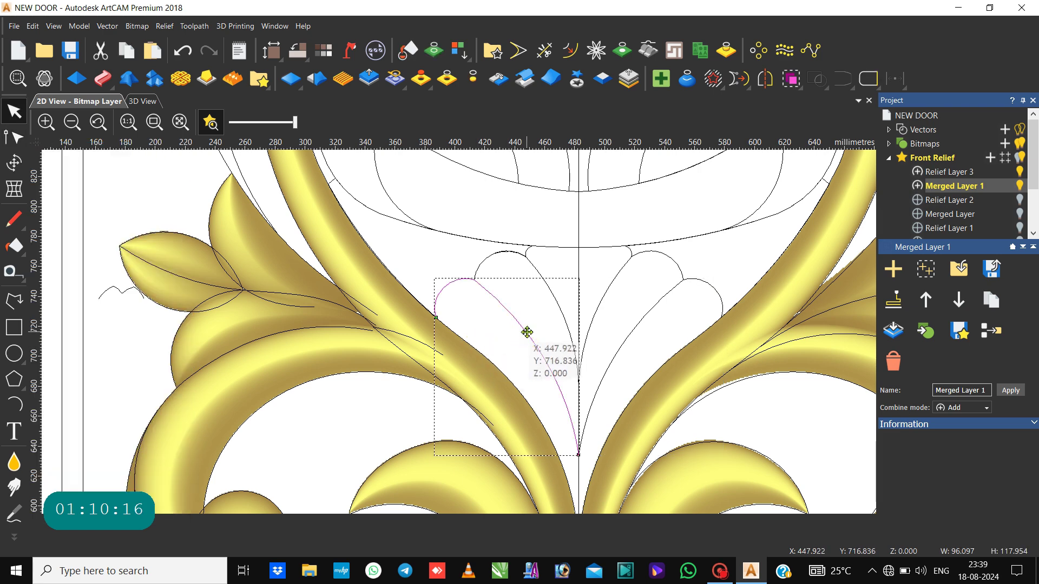
shift+click(518, 387)
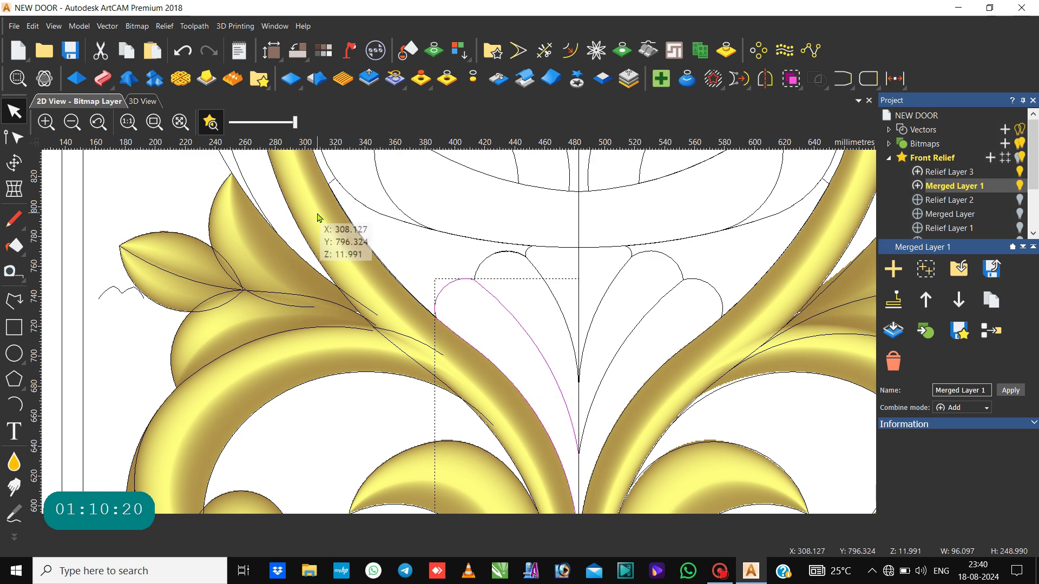
click(113, 86)
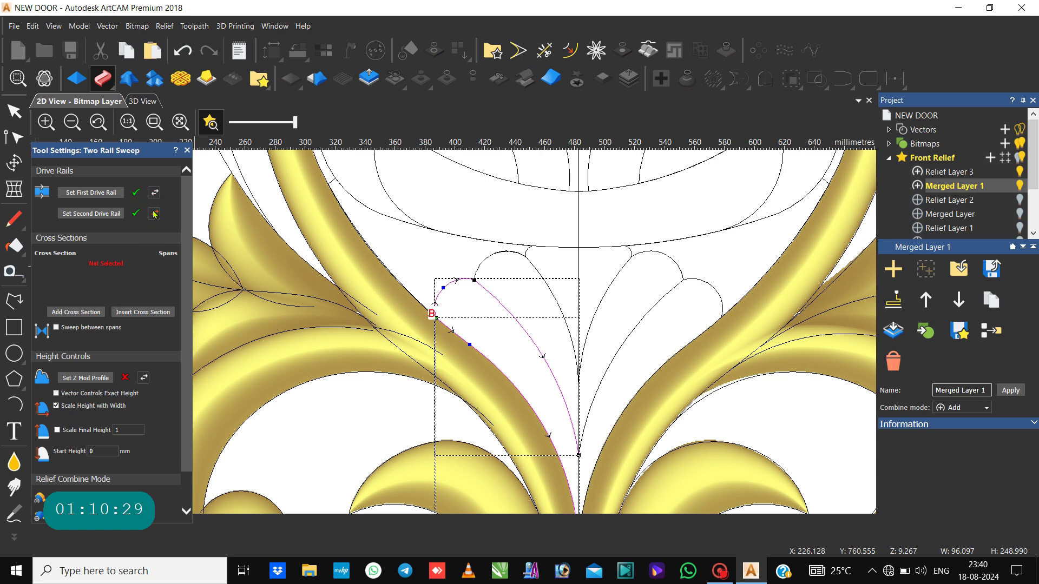
scroll(481, 418, down, 2)
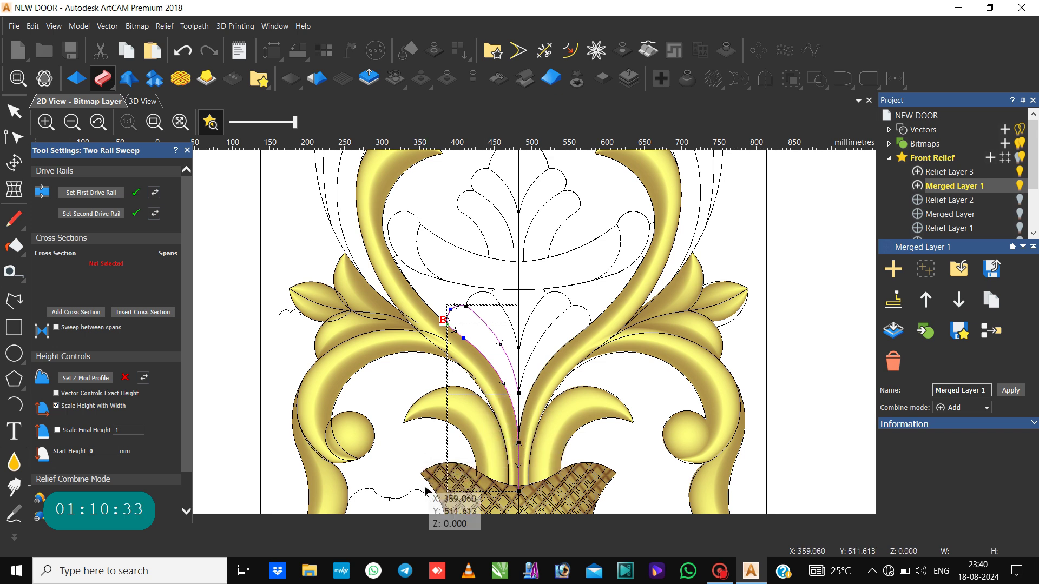
click(407, 492)
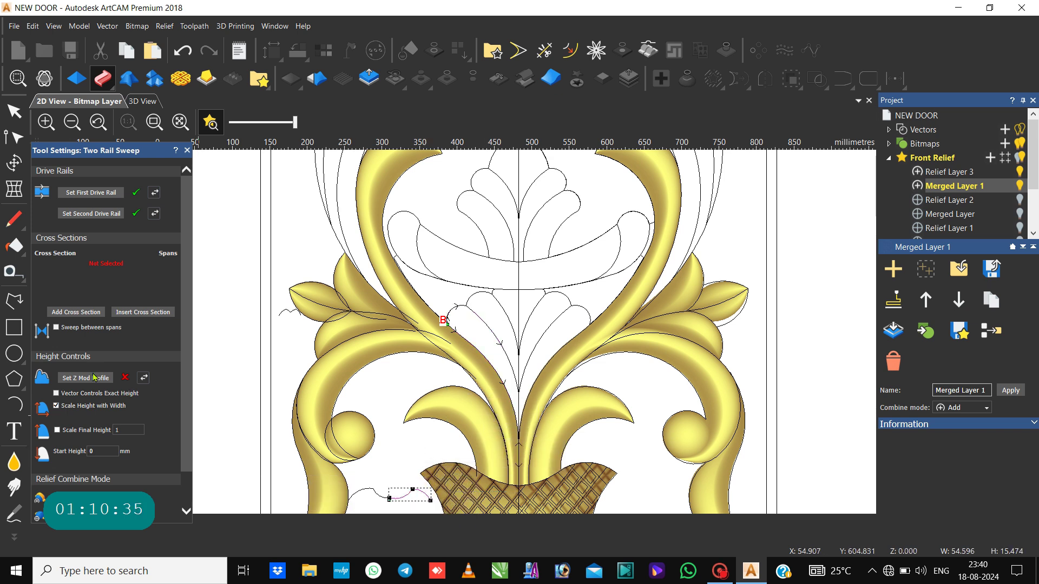
click(76, 311)
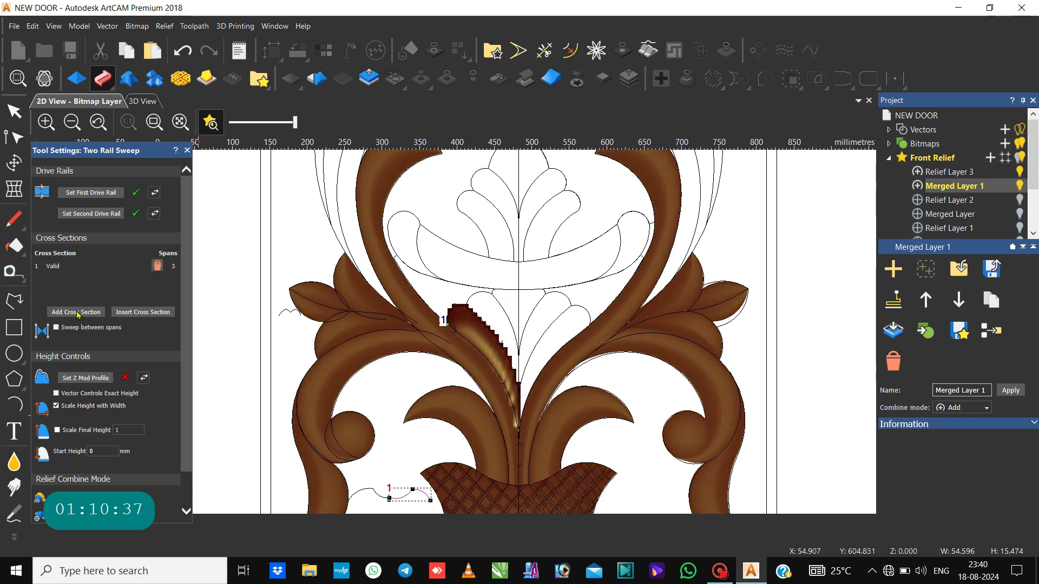
scroll(114, 461, down, 1)
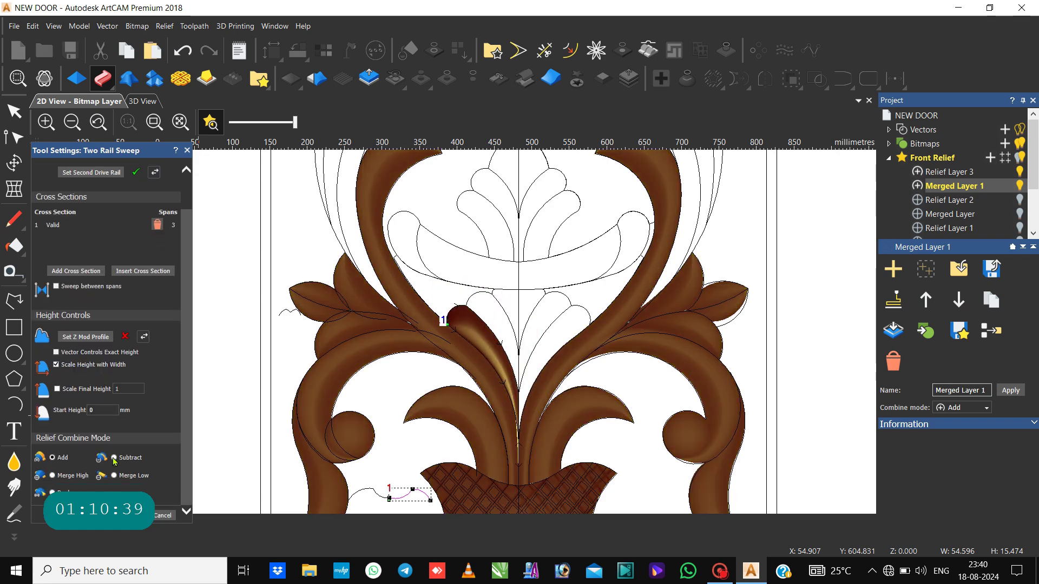
click(157, 225)
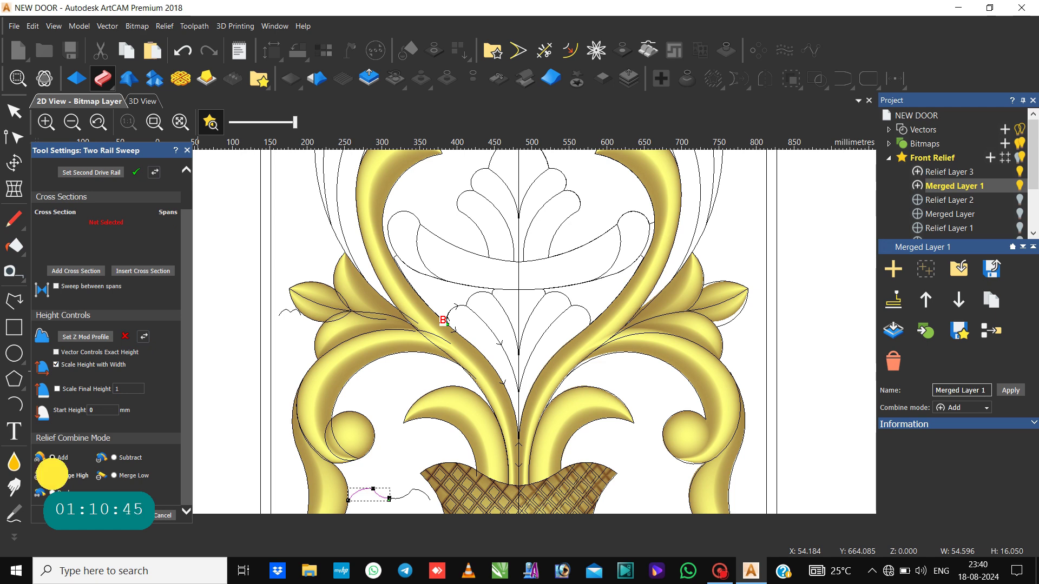
Step: Sweep the left half of the wavy profile as cross section with Merge High, final height scale 6 and start height 6 mm
click(73, 272)
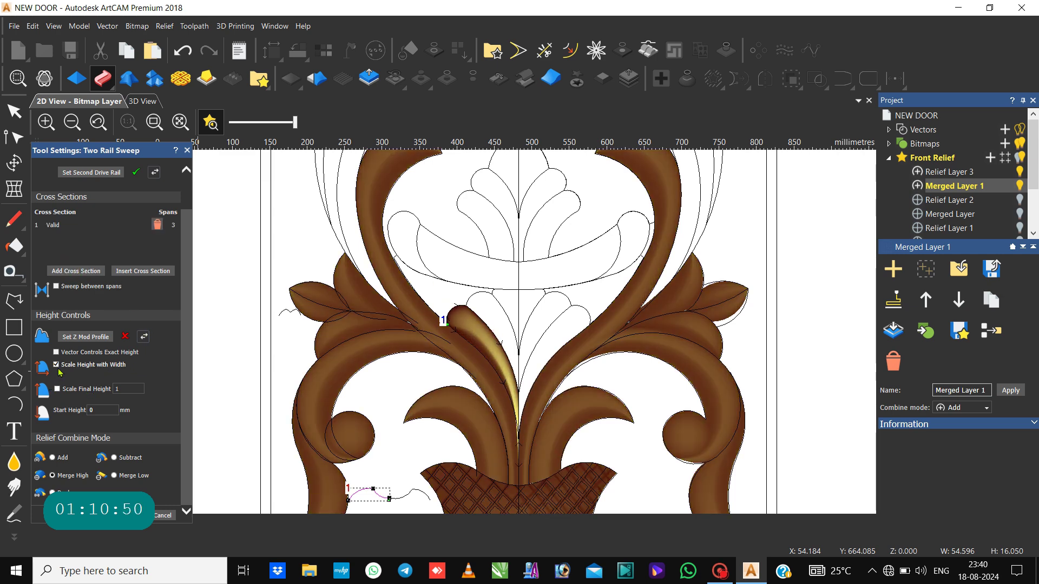
click(57, 388)
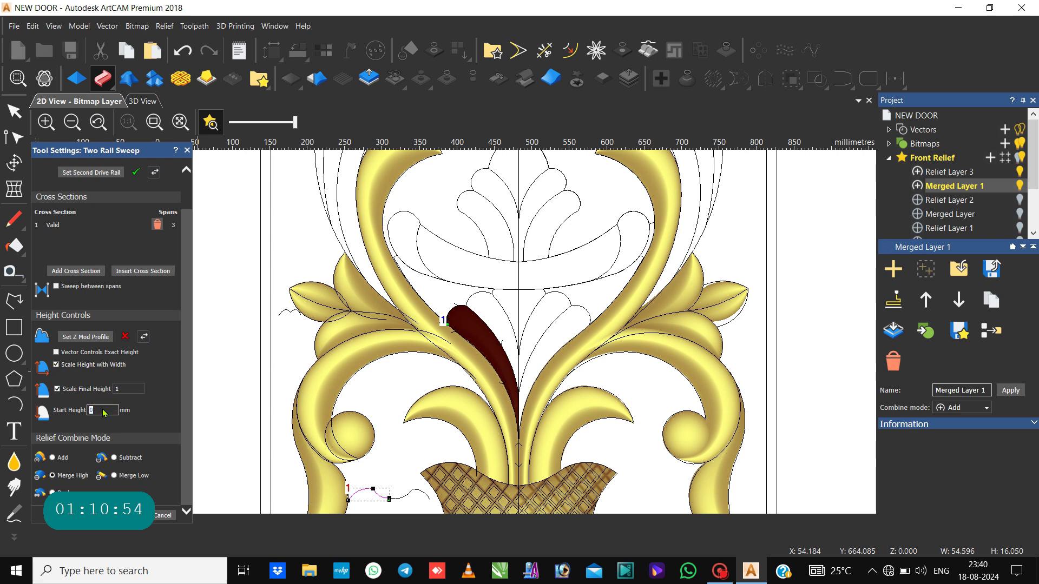
text(6)
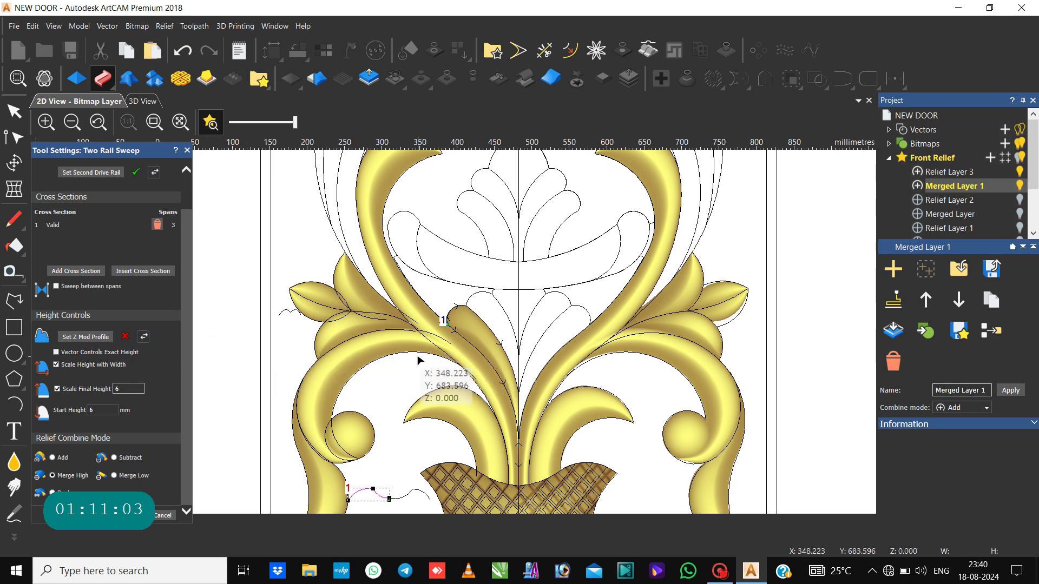
Step: Smooth the petal drive rail at the node where its rounded tip meets the long edge
scroll(499, 356, up, 2)
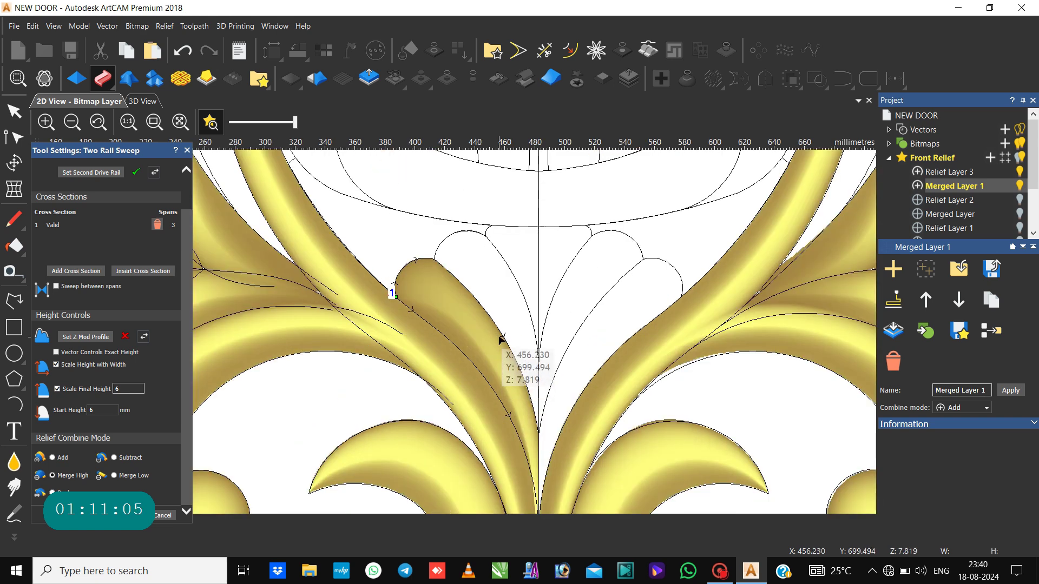
click(503, 337)
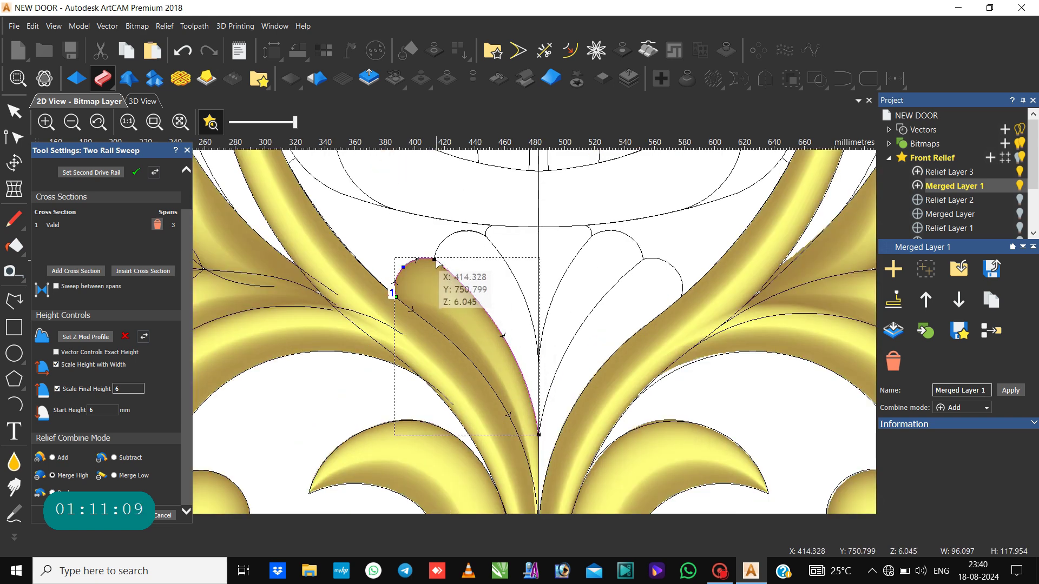
click(435, 260)
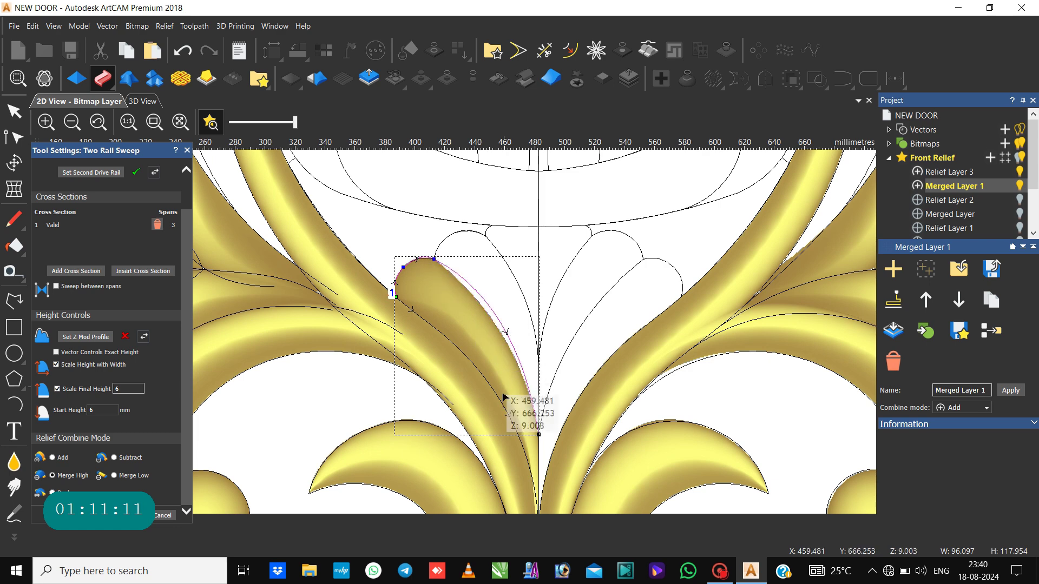
scroll(537, 364, up, 2)
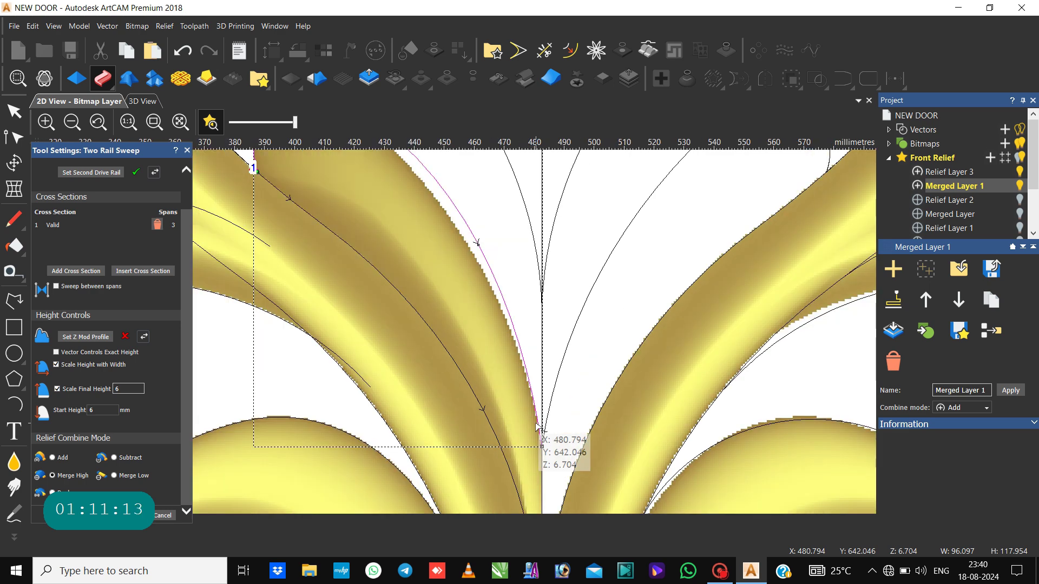
scroll(366, 260, down, 2)
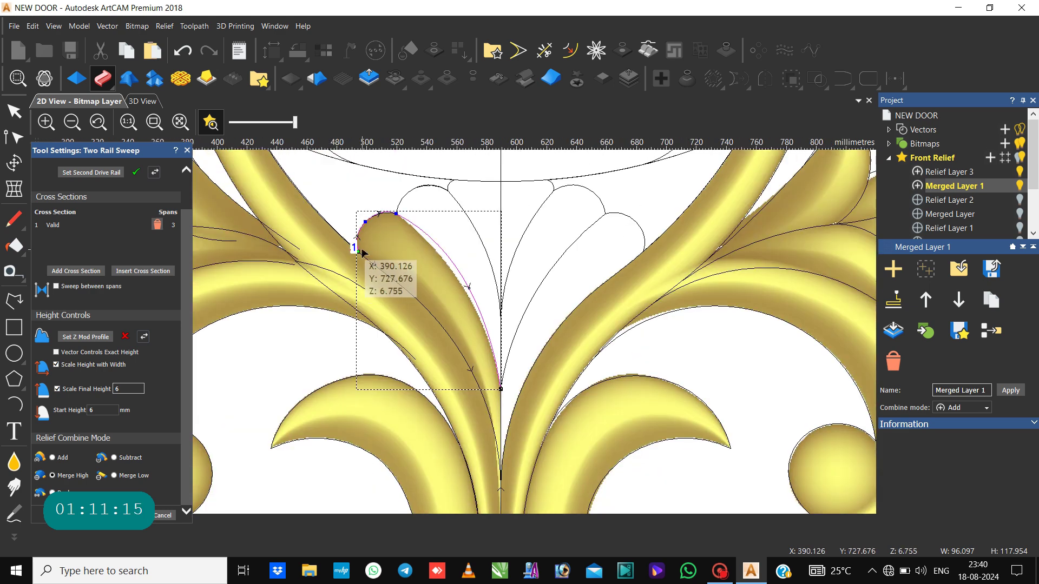
Step: Move the petal rail's start node onto the start point of the stem drive rail
scroll(363, 252, up, 6)
scroll(366, 254, up, 2)
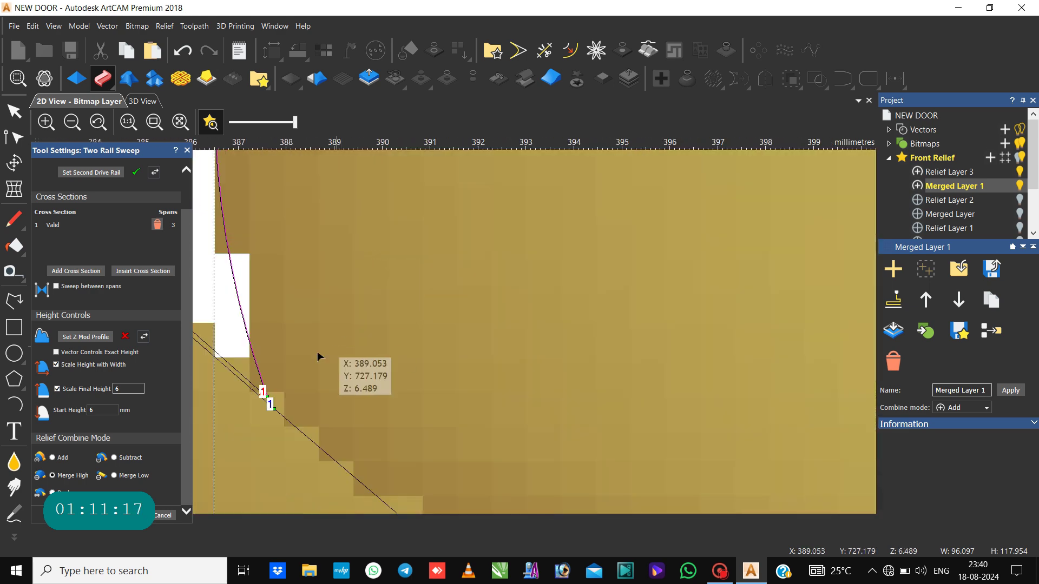
scroll(311, 360, up, 3)
scroll(492, 422, down, 2)
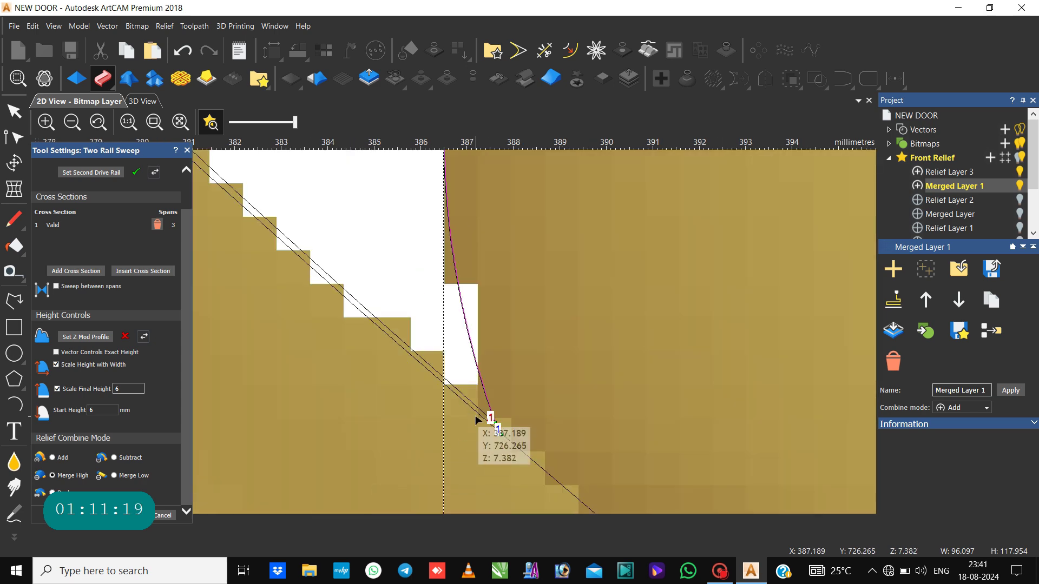
scroll(542, 464, up, 2)
scroll(547, 465, down, 4)
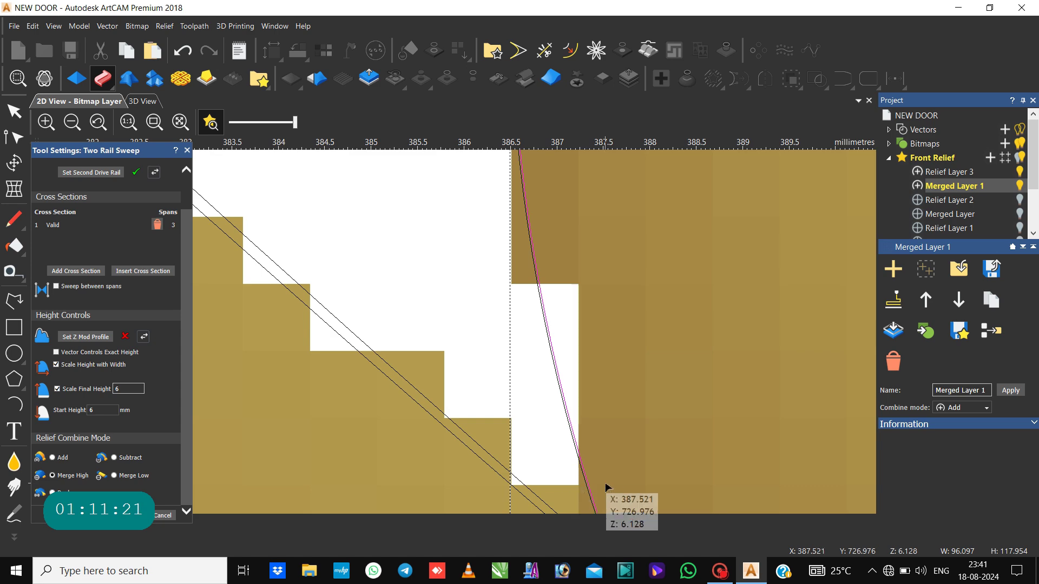
scroll(541, 428, up, 3)
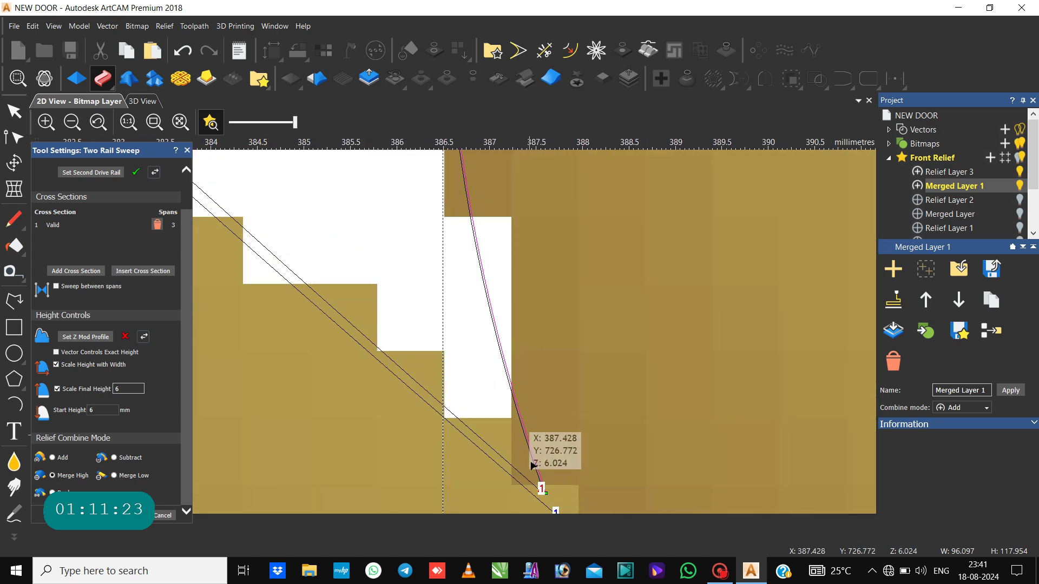
scroll(547, 495, down, 2)
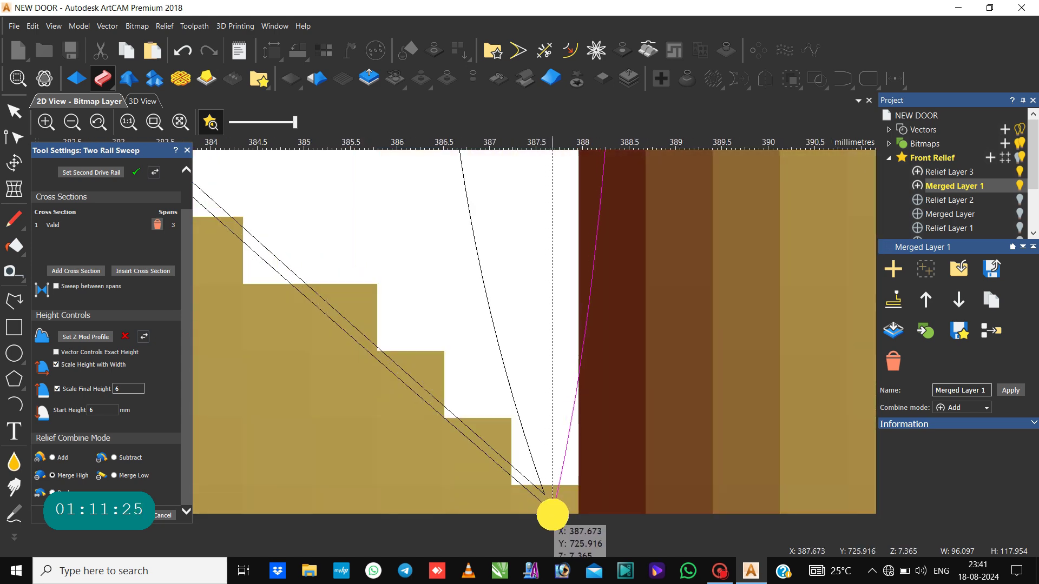
scroll(551, 383, down, 3)
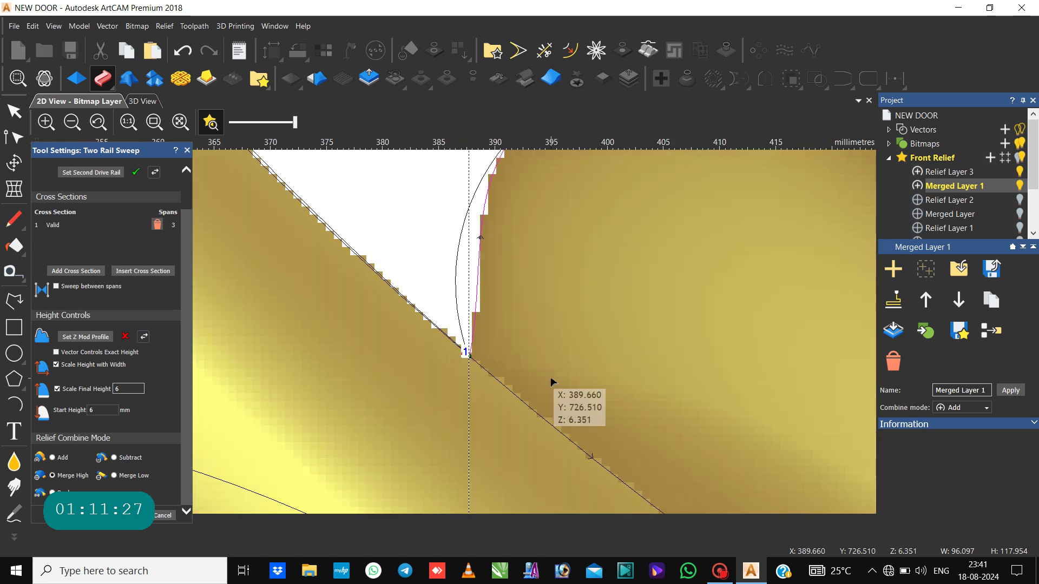
Step: Bow the petal drive rail outward between its start point and rounded tip to follow the drawn petal outline
scroll(476, 301, down, 3)
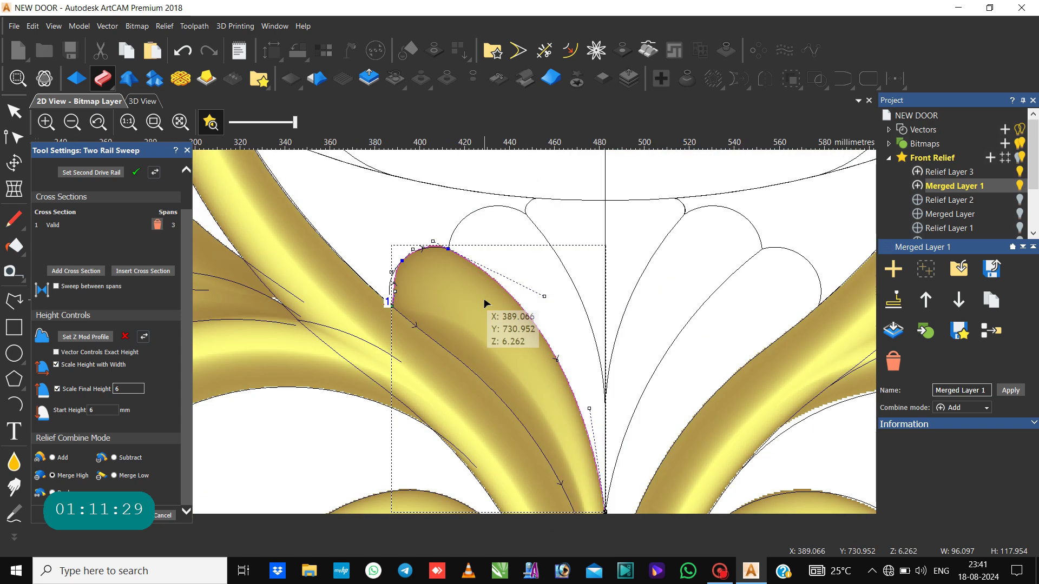
scroll(393, 281, up, 3)
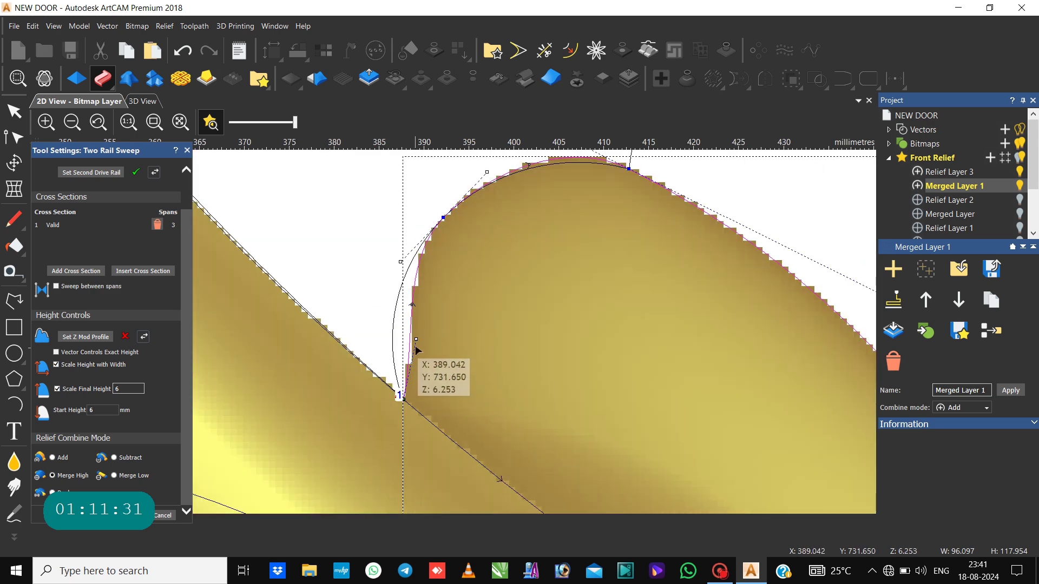
drag(402, 334, 377, 322)
scroll(461, 303, down, 3)
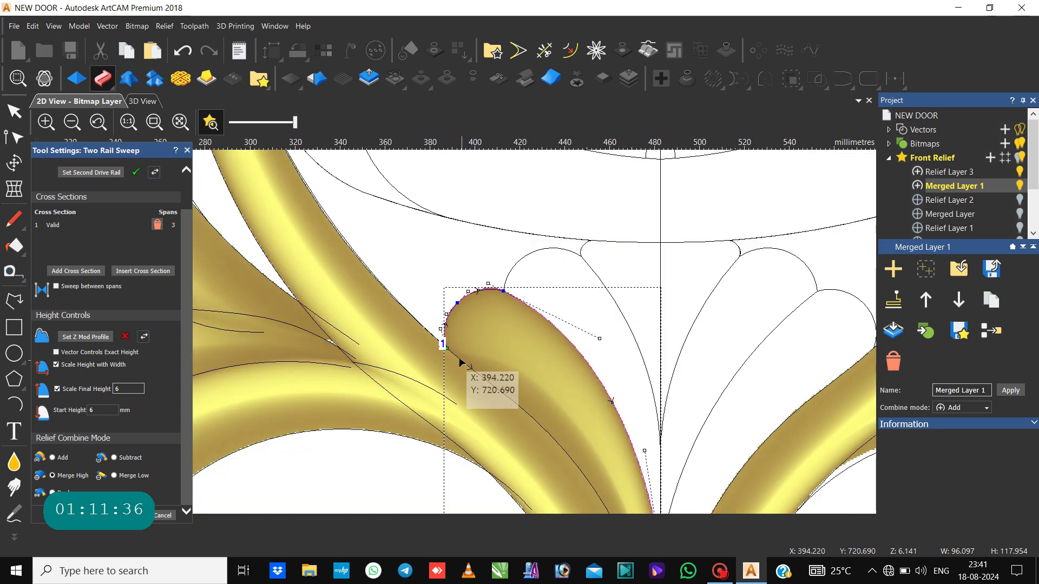
Step: Add the left half of the wavy profile as a second cross section of the petal sweep
scroll(386, 357, down, 3)
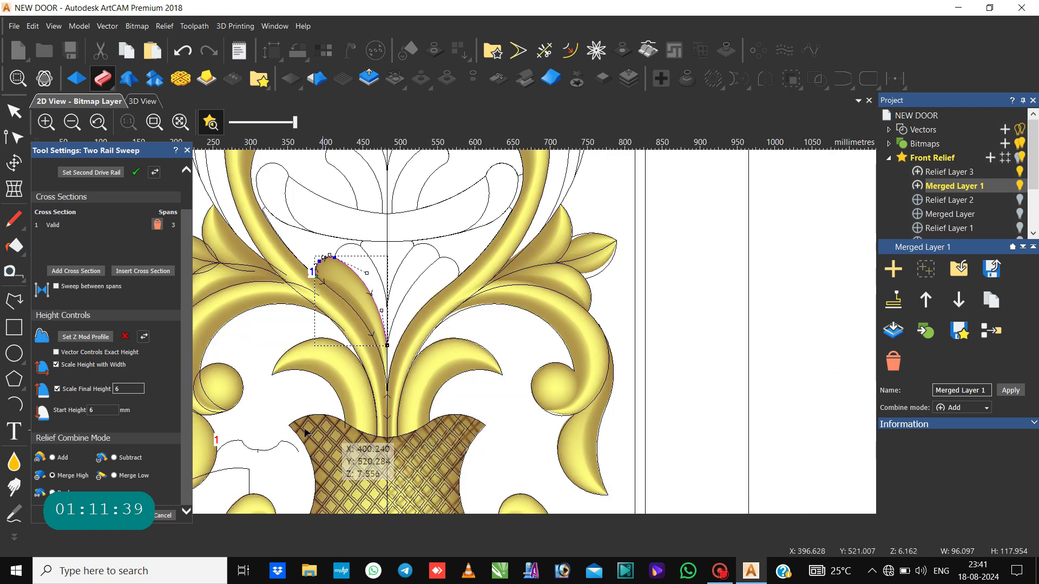
click(236, 443)
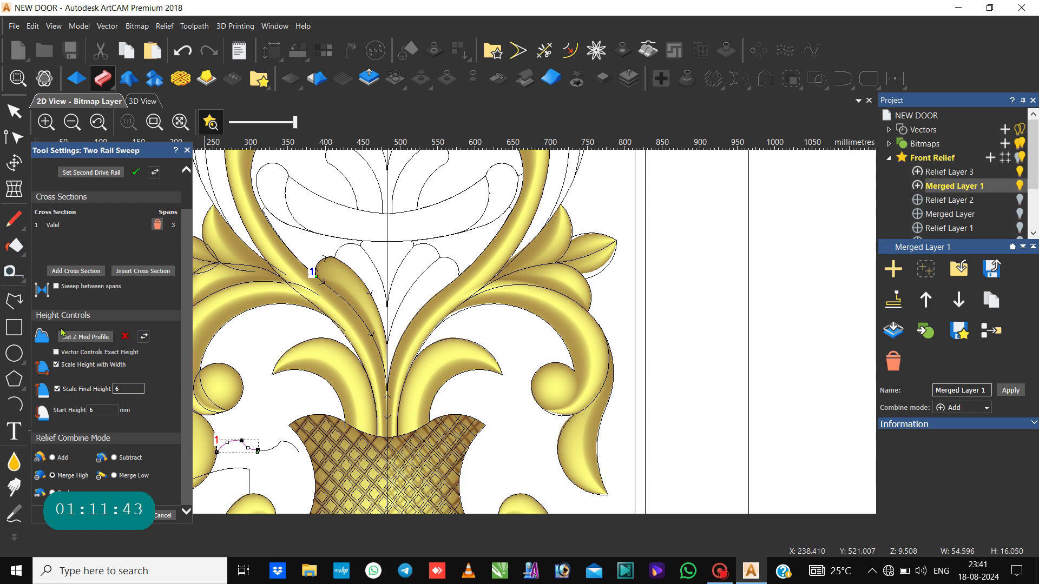
click(69, 272)
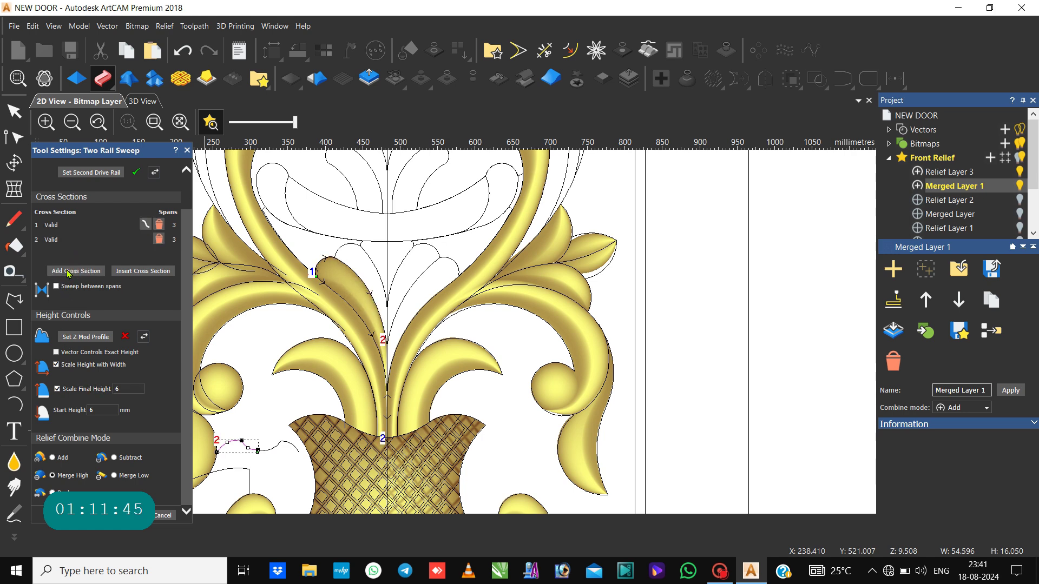
Step: Reshape the lower part of the petal drive rail by adjusting its end node and the curve of its long edge along the centreline
scroll(379, 378, up, 5)
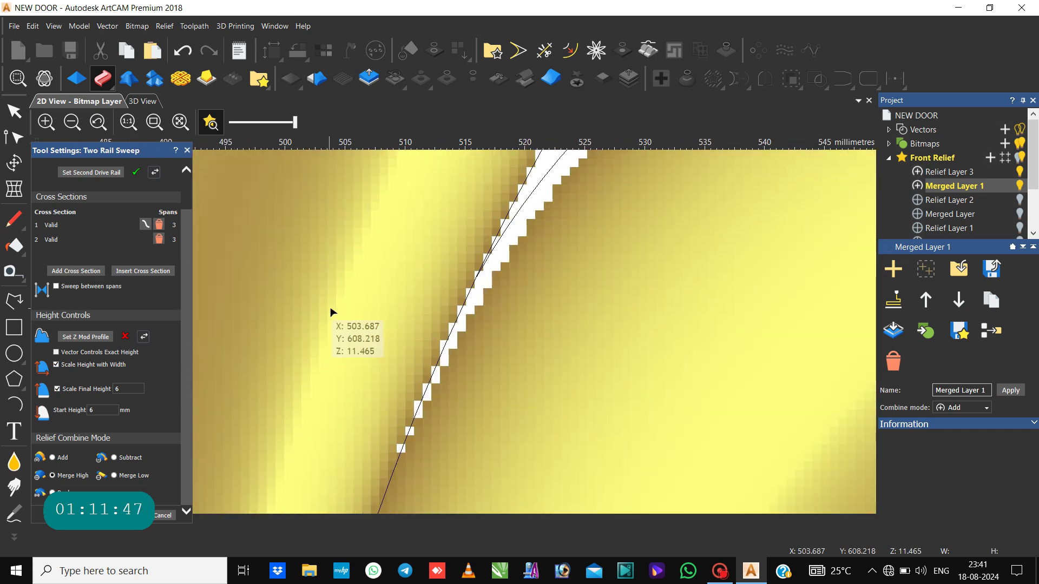
scroll(336, 314, down, 2)
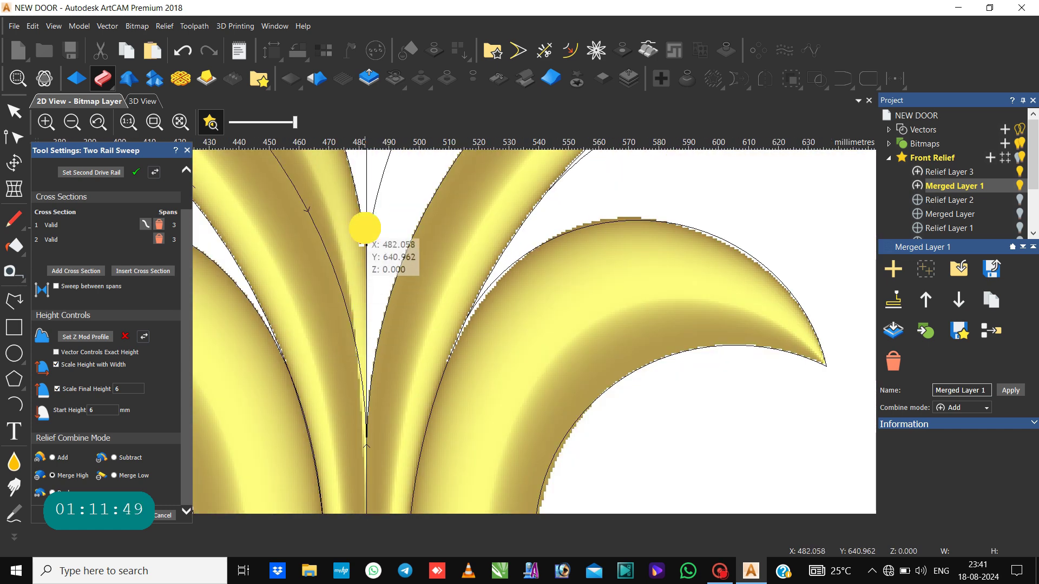
click(360, 282)
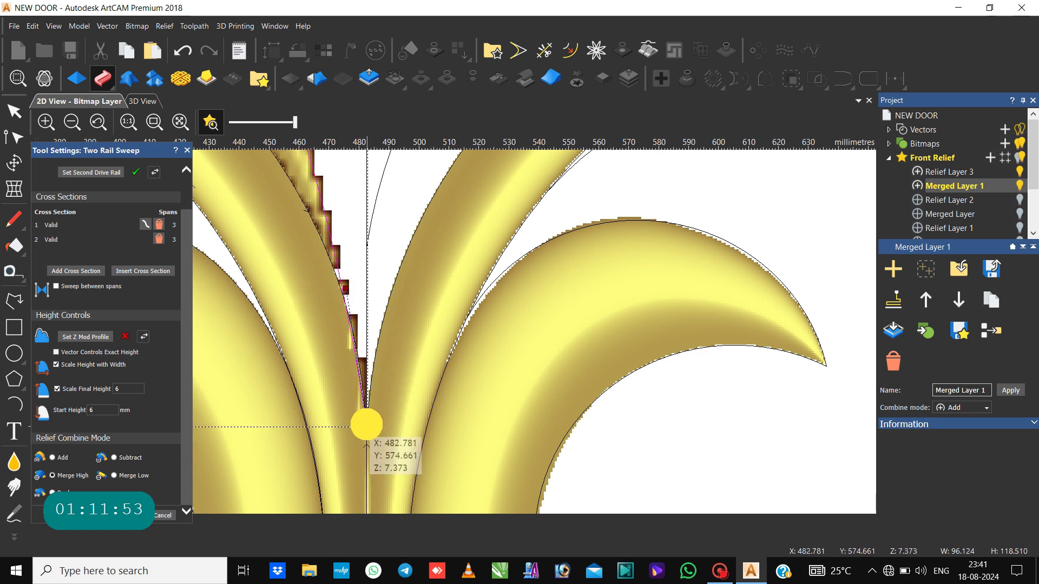
scroll(349, 304, down, 2)
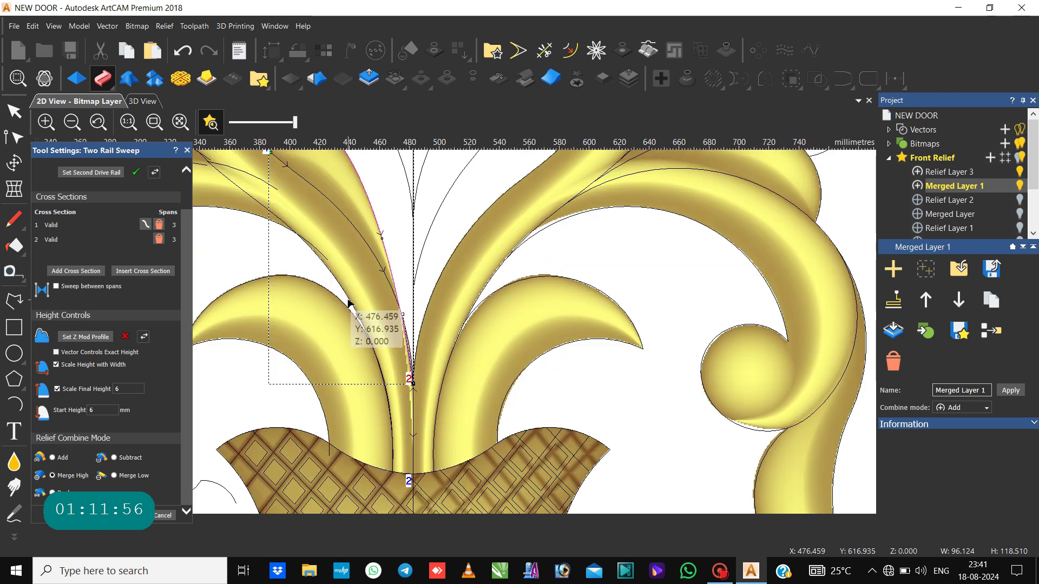
click(417, 285)
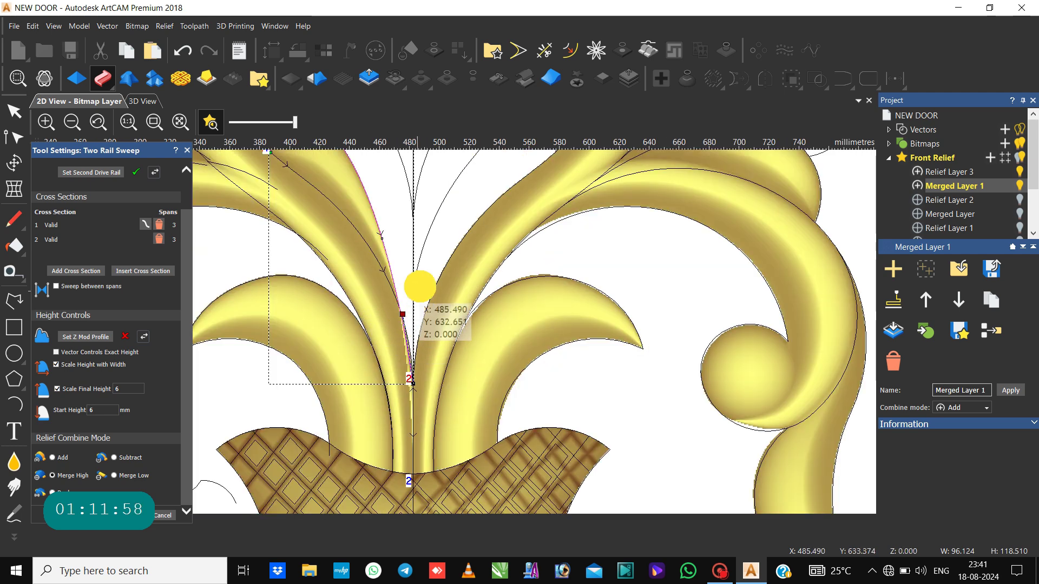
scroll(418, 242, down, 3)
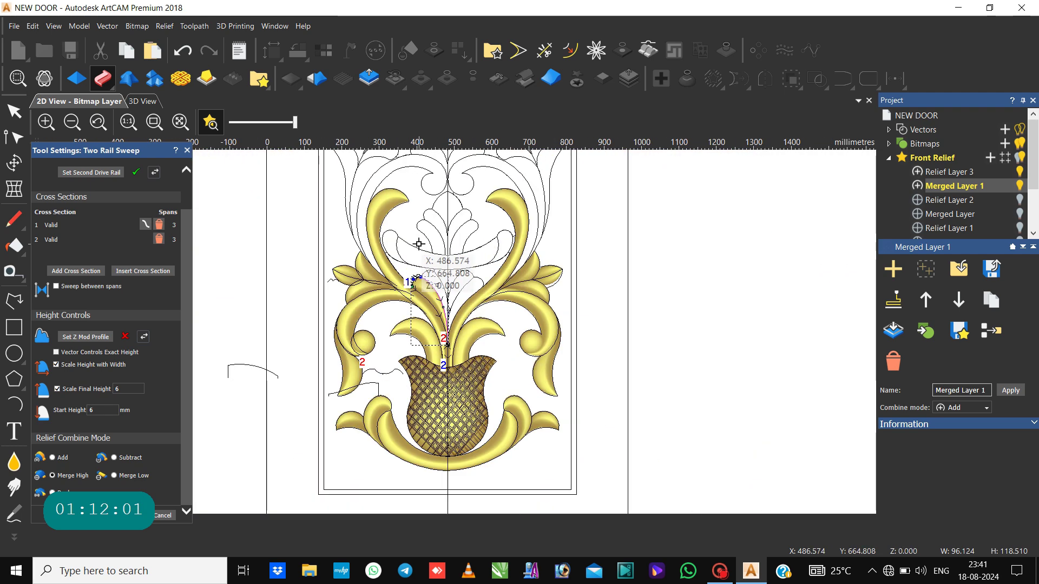
scroll(445, 306, up, 2)
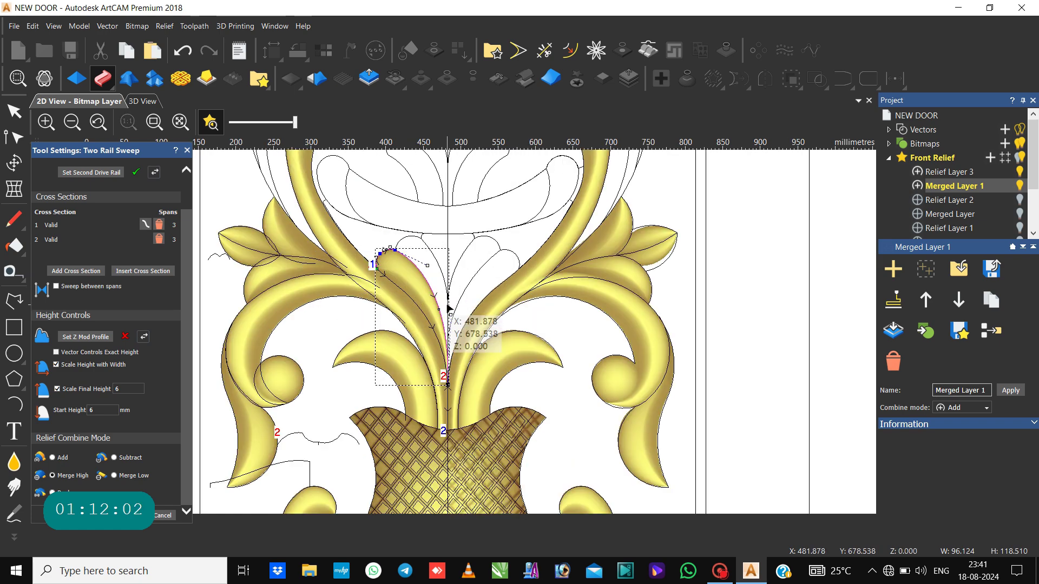
scroll(444, 306, up, 2)
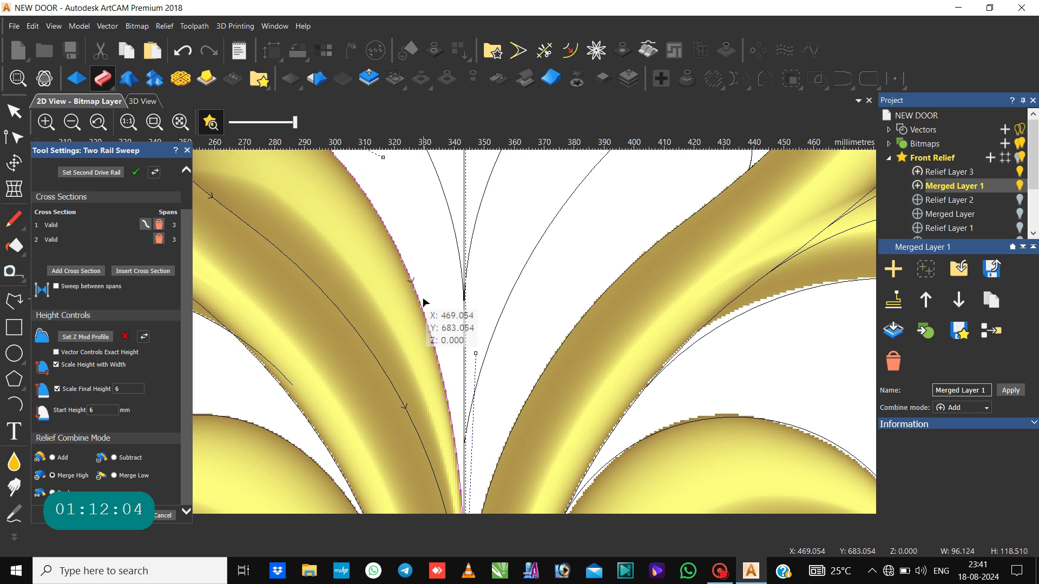
scroll(425, 310, down, 1)
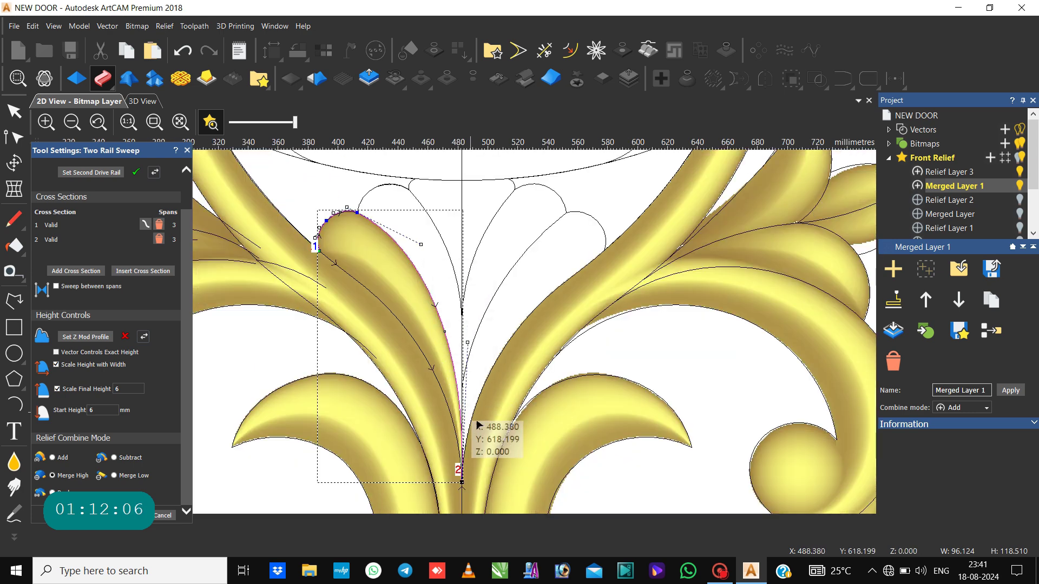
click(464, 343)
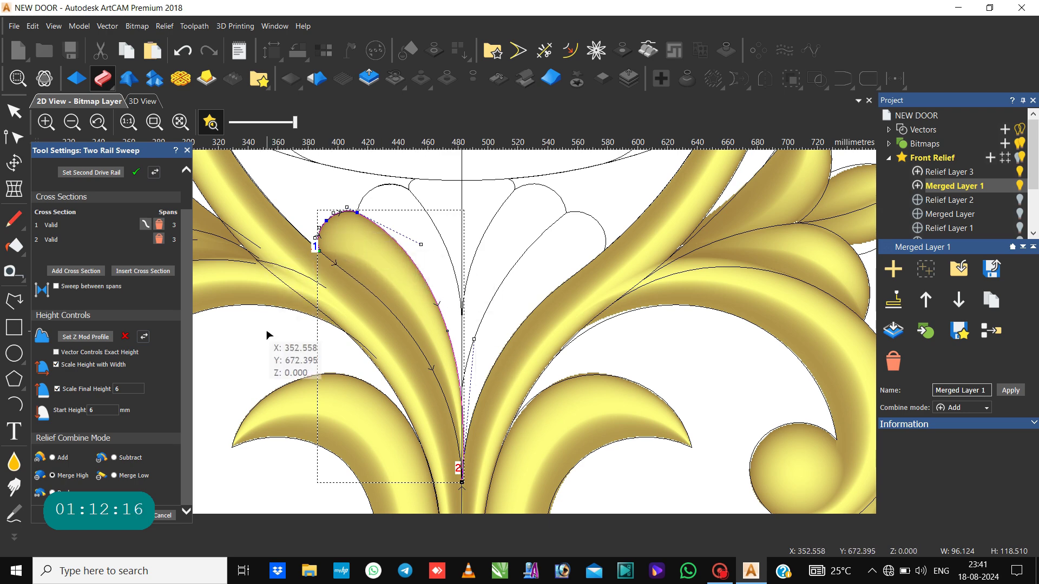
Step: Add the same half profile as a third cross section, reposition section 2 on the petal rail just past the rounded tip, and finish the sweep
scroll(271, 301, down, 2)
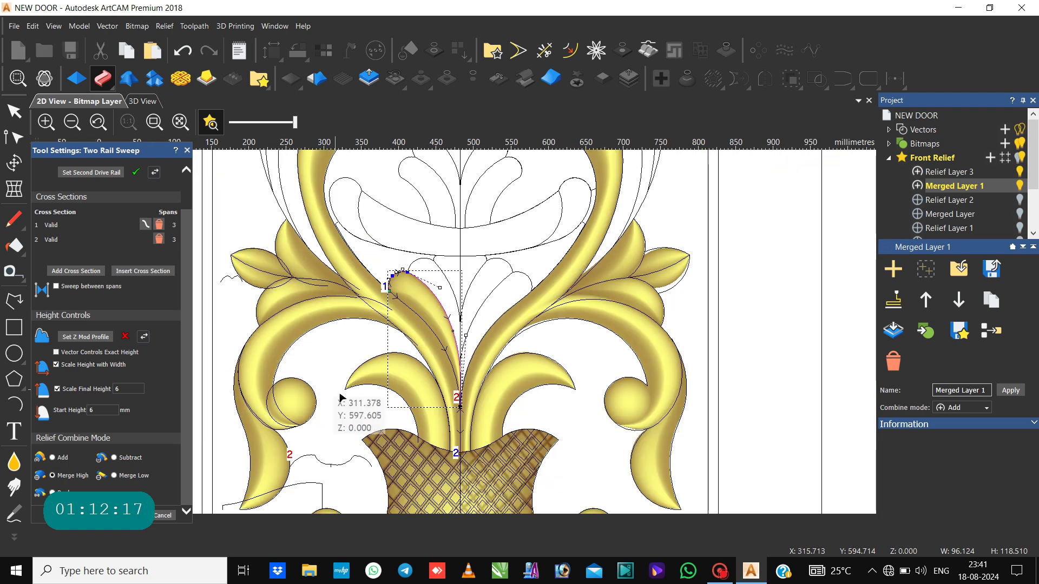
click(317, 459)
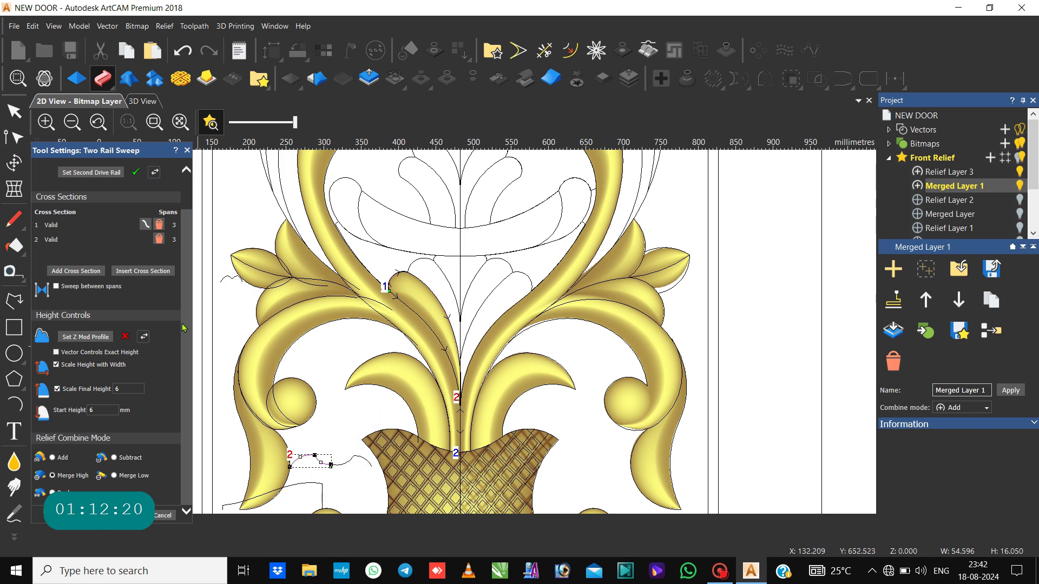
click(89, 267)
scroll(403, 303, up, 2)
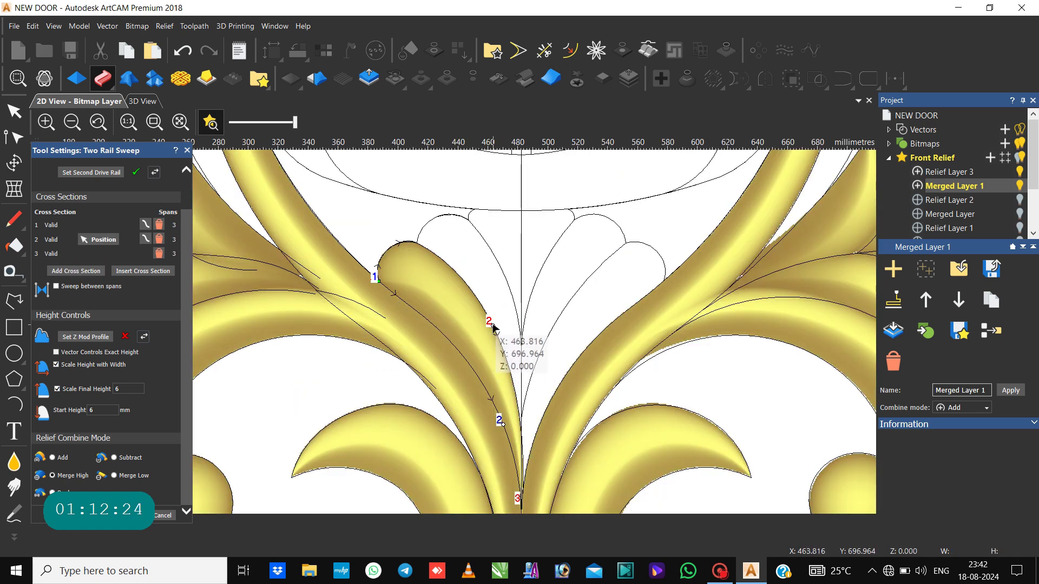
drag(486, 308, 452, 265)
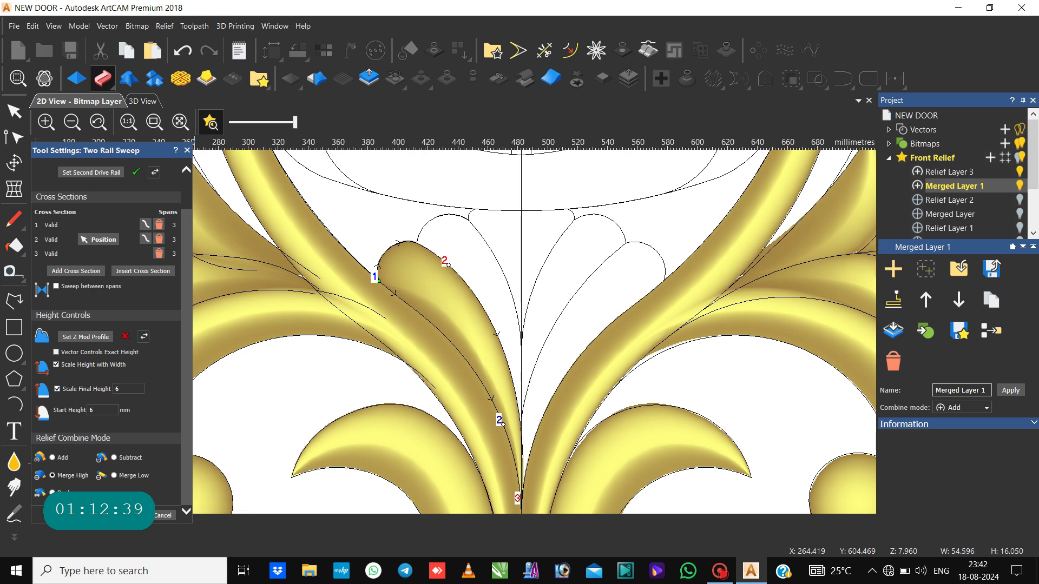
click(136, 515)
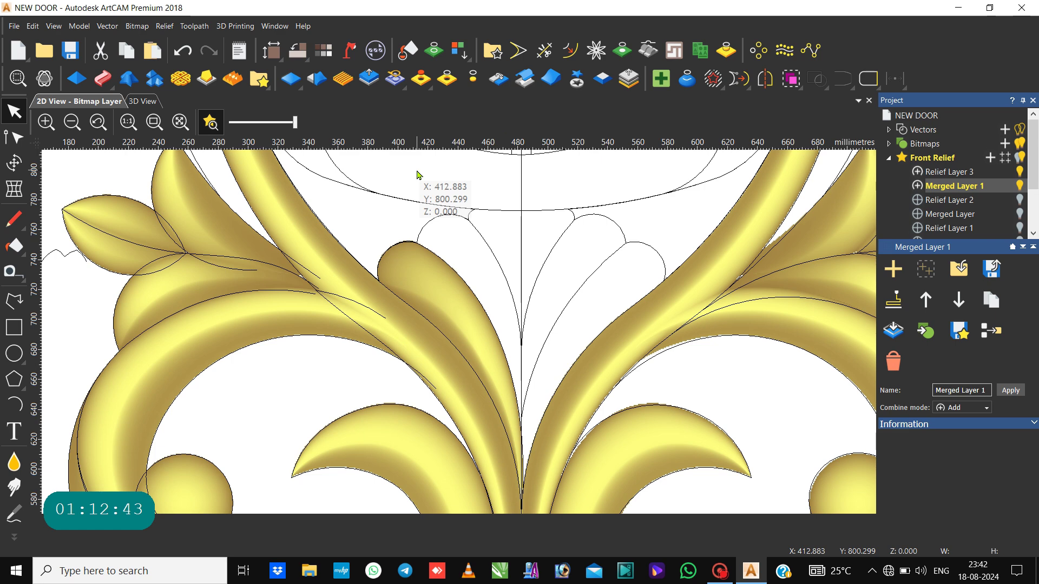
Step: Mirror the relief of Merged Layer 1 left over right and save the model
click(498, 79)
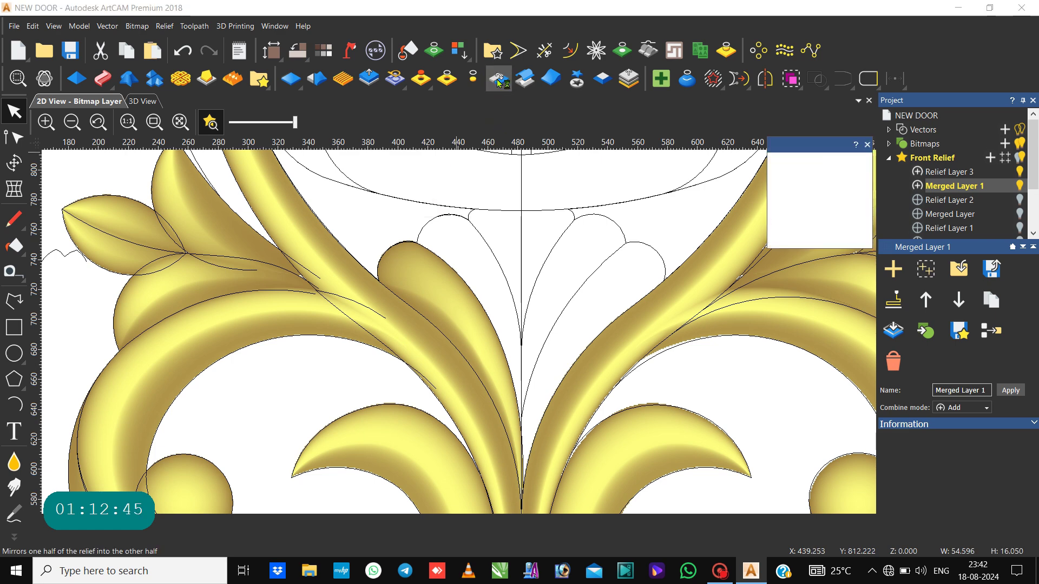
click(791, 167)
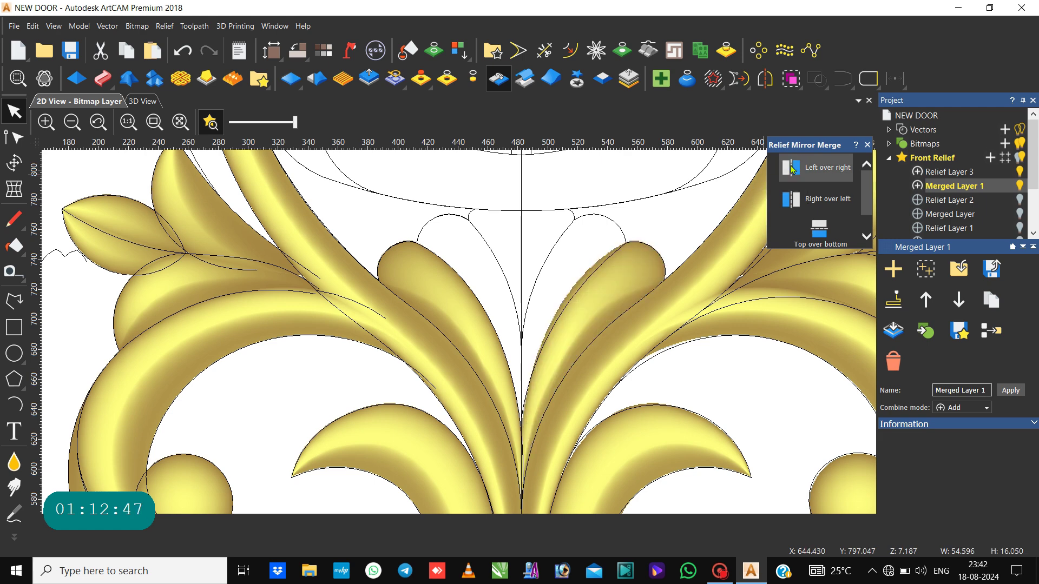
click(867, 146)
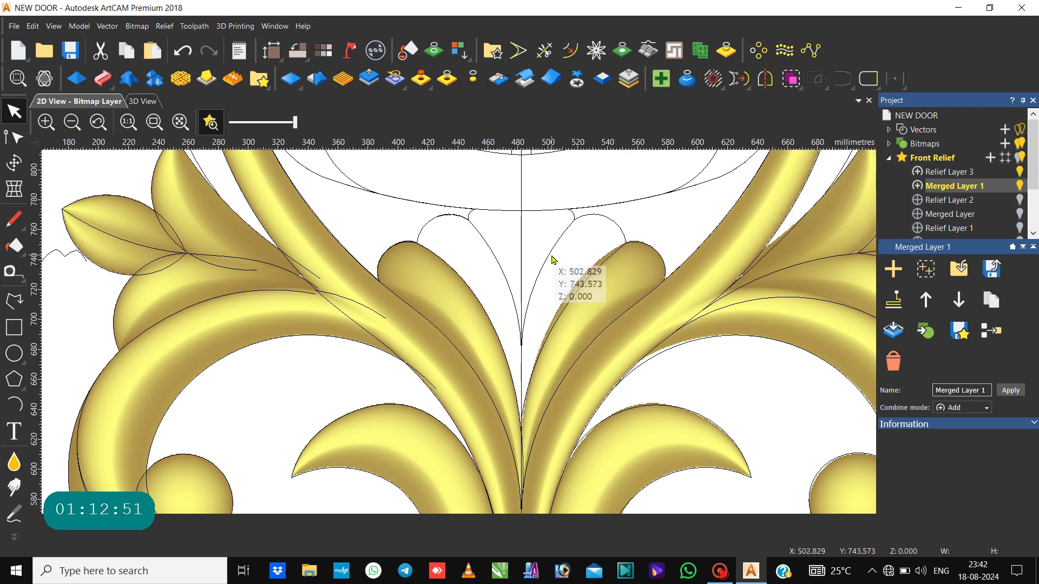
key(ctrl+s)
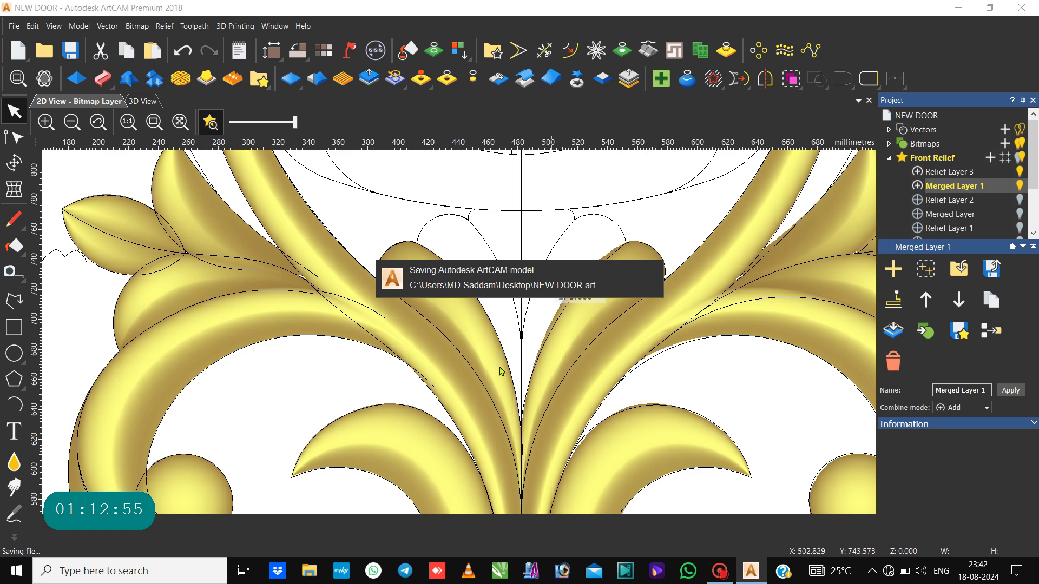
key(F3)
click(499, 342)
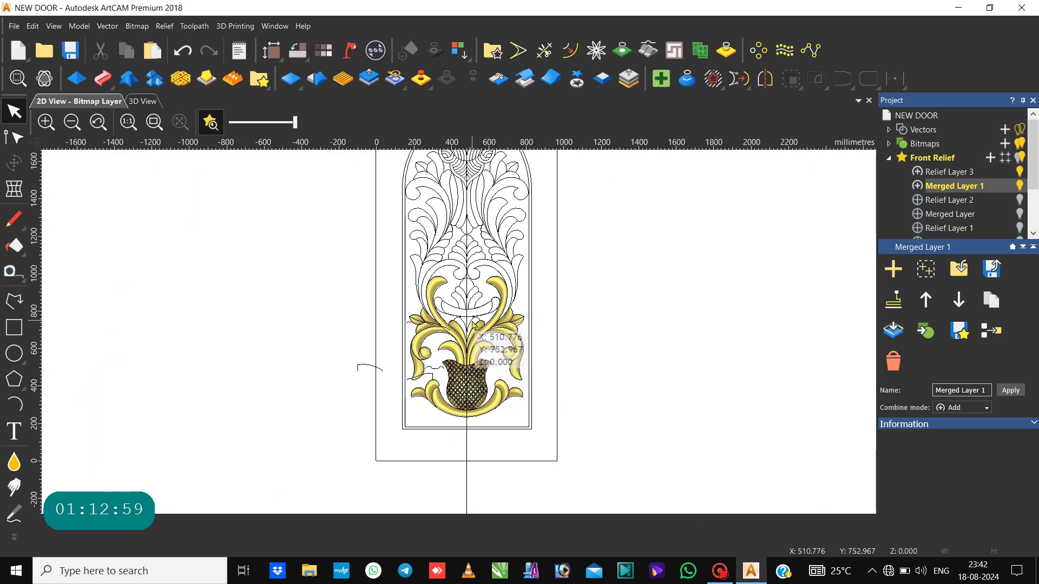
Step: Split the left outer petal outline near its lower end, where it meets the mirrored petal at the centreline
scroll(473, 329, up, 2)
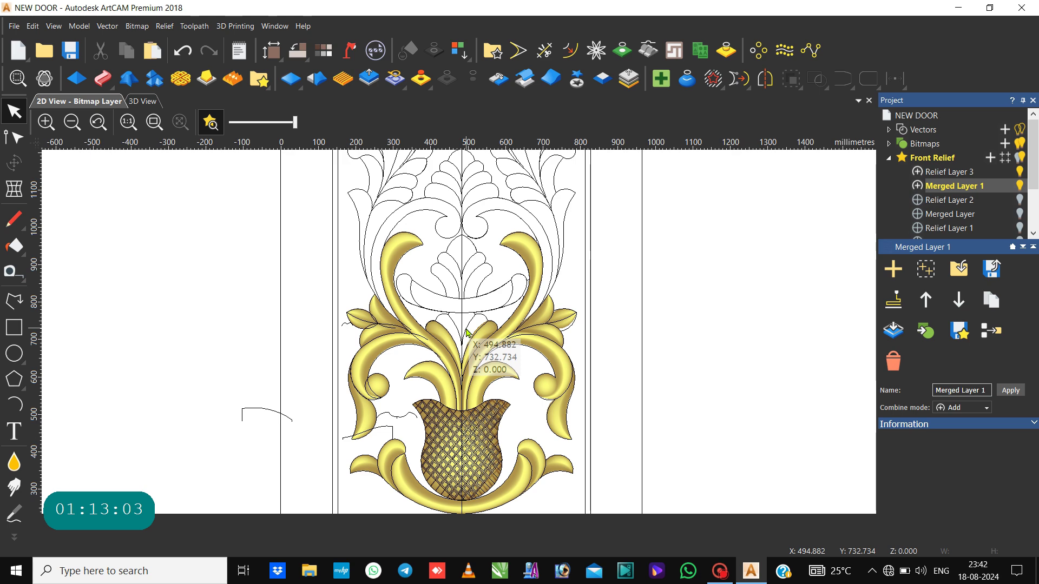
scroll(463, 332, up, 2)
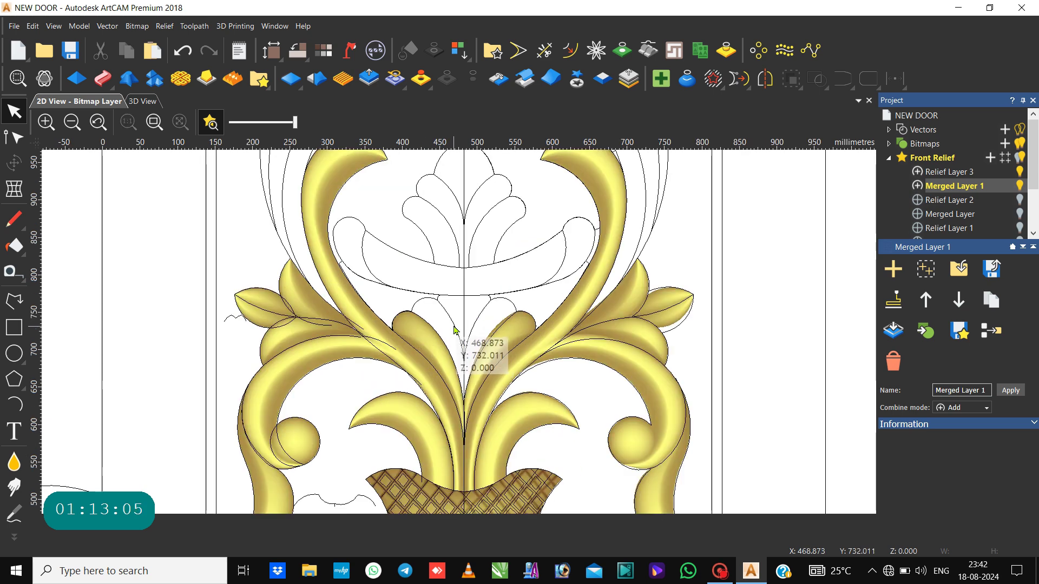
click(453, 326)
scroll(453, 326, up, 2)
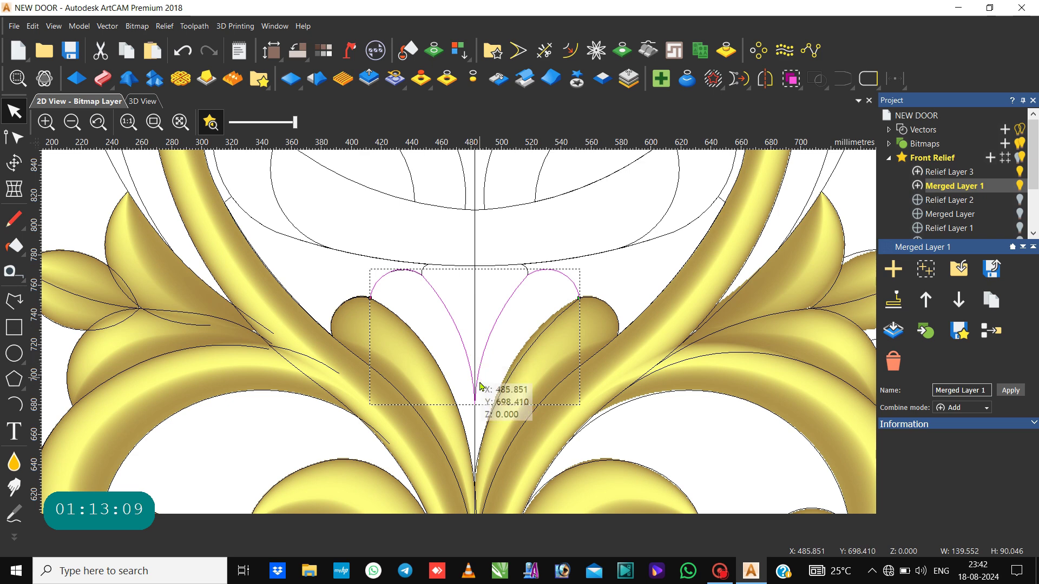
click(430, 357)
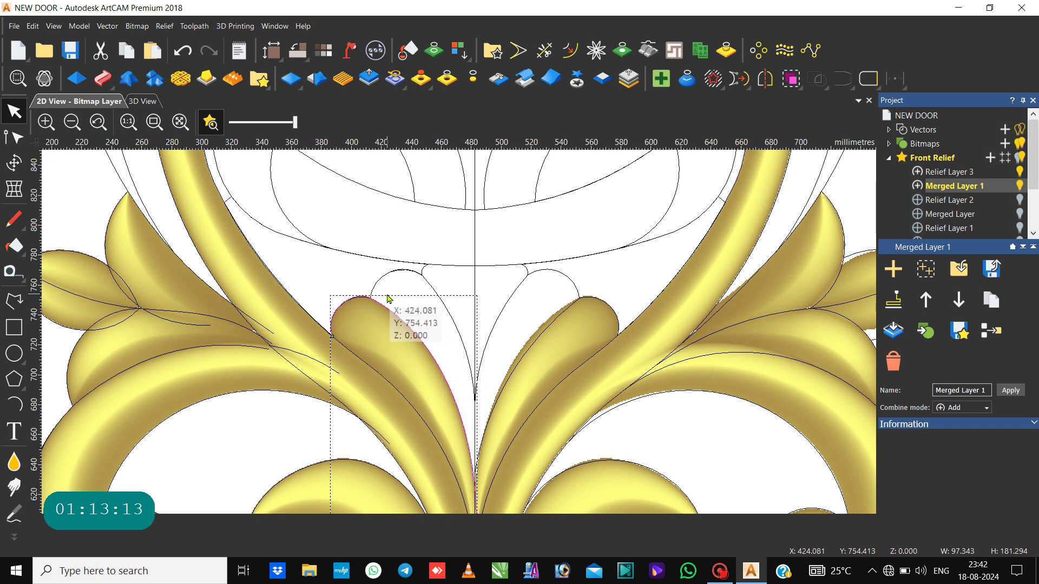
scroll(477, 472, up, 2)
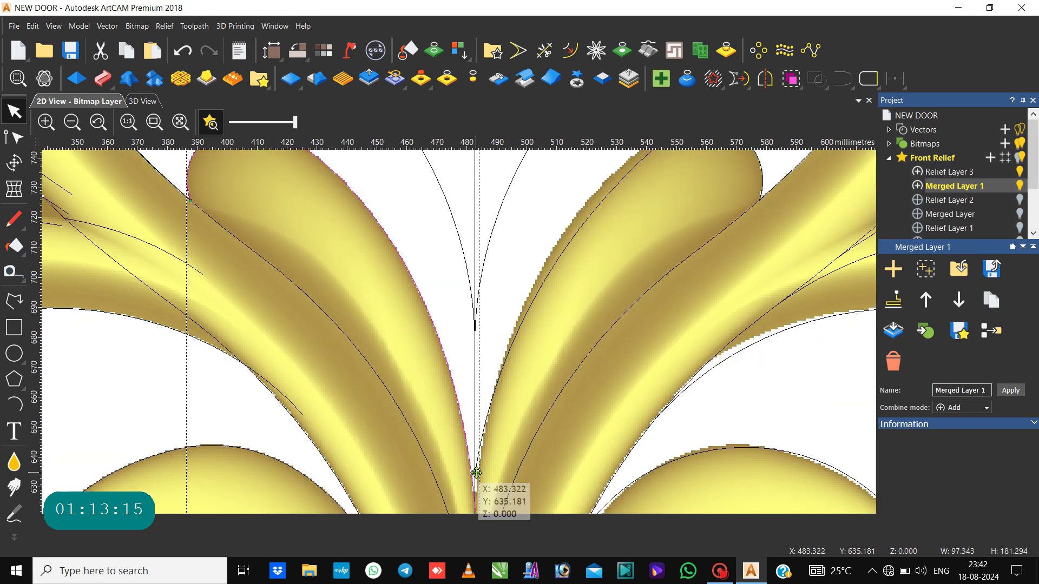
scroll(476, 472, down, 2)
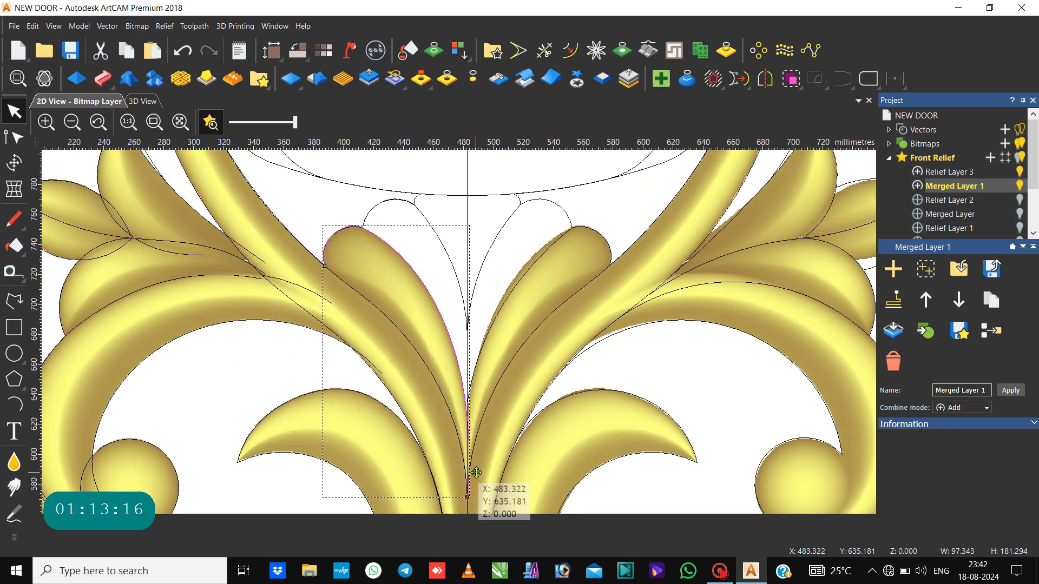
double_click(469, 412)
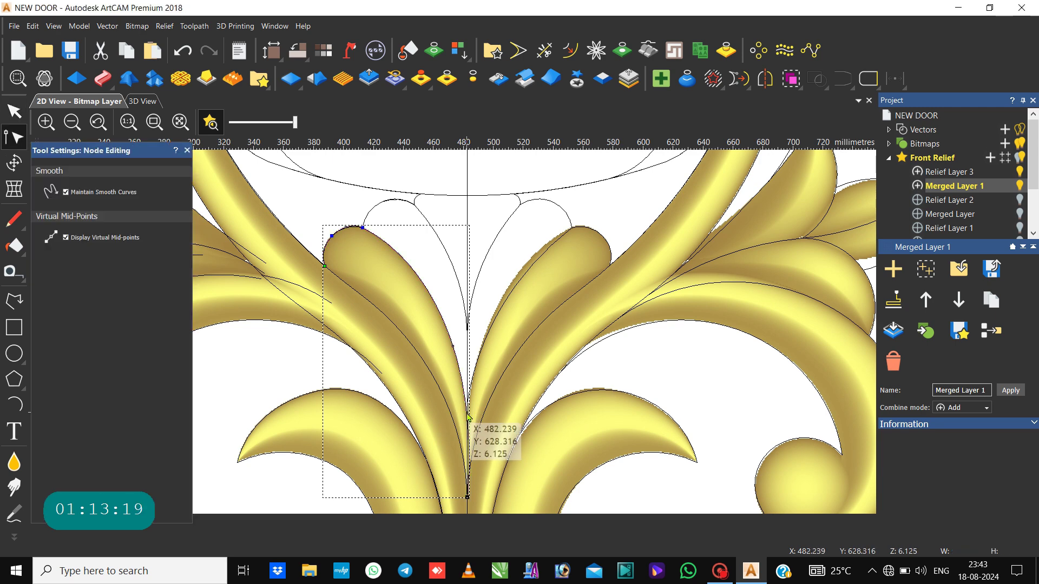
click(469, 418)
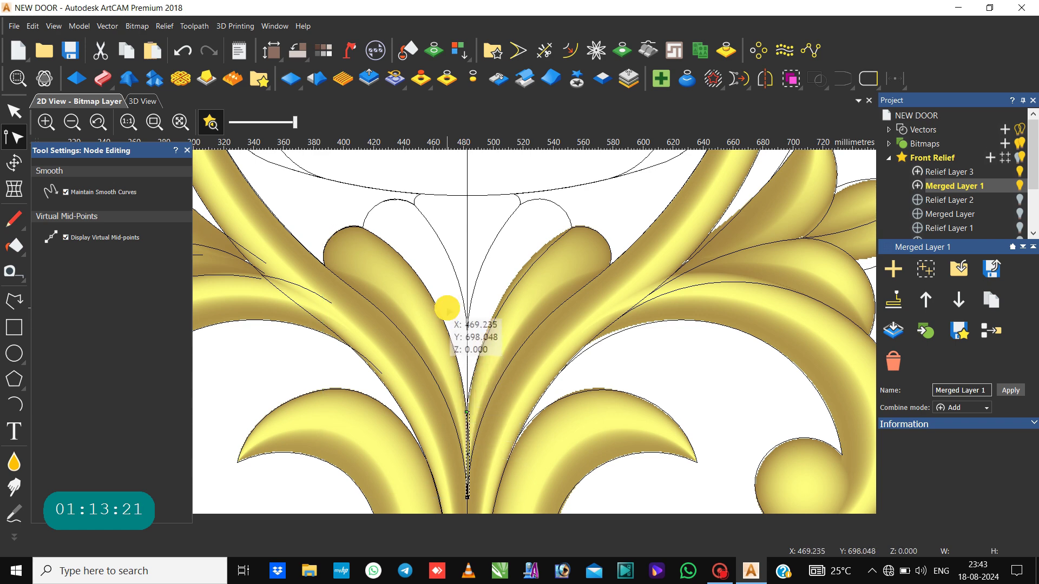
click(438, 315)
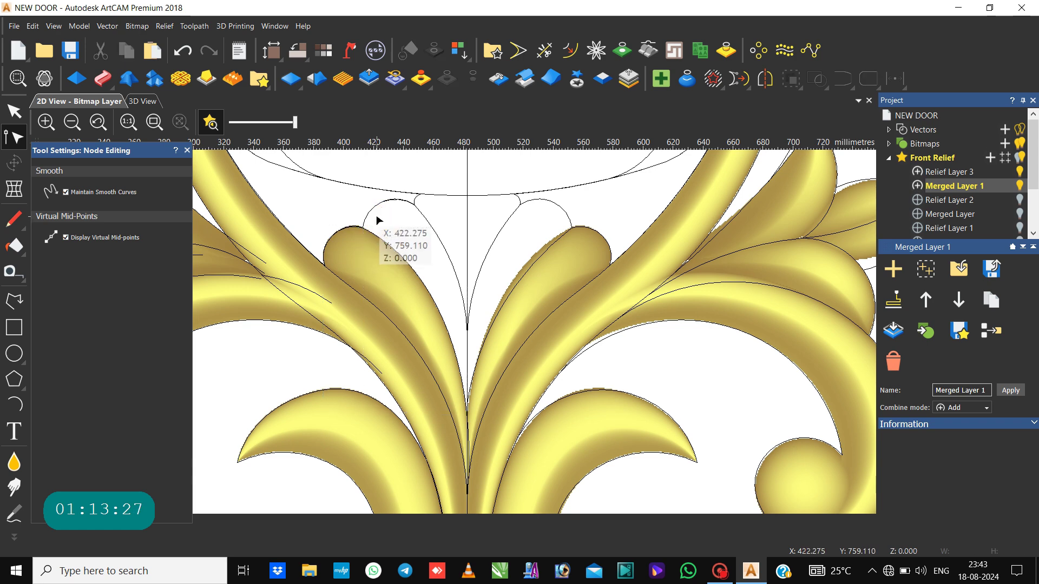
Step: Delete the outline section running from the crescent's lower edge around the rounded petal tips on the left of the centreline
key(Escape)
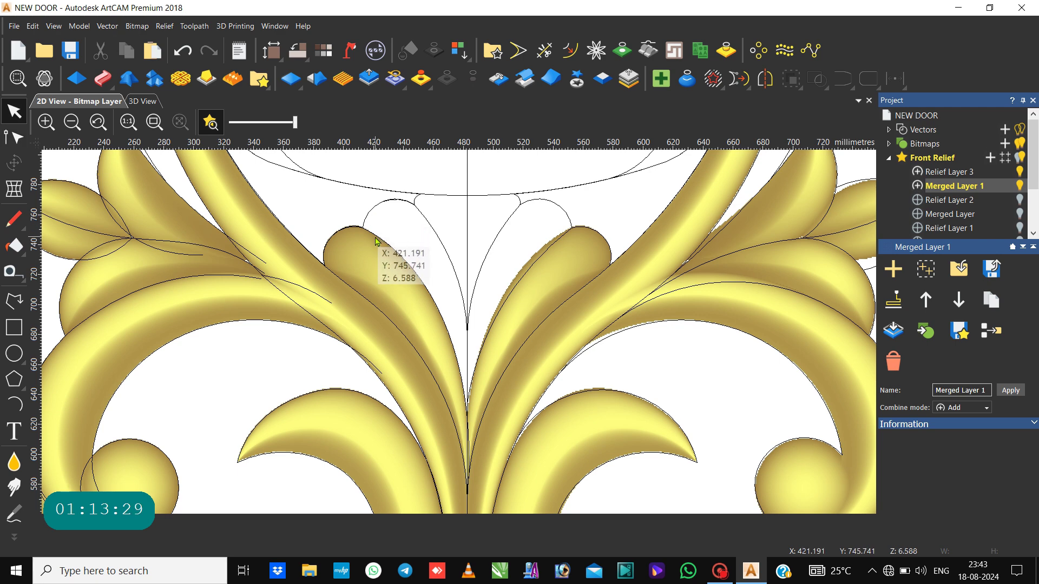
click(376, 237)
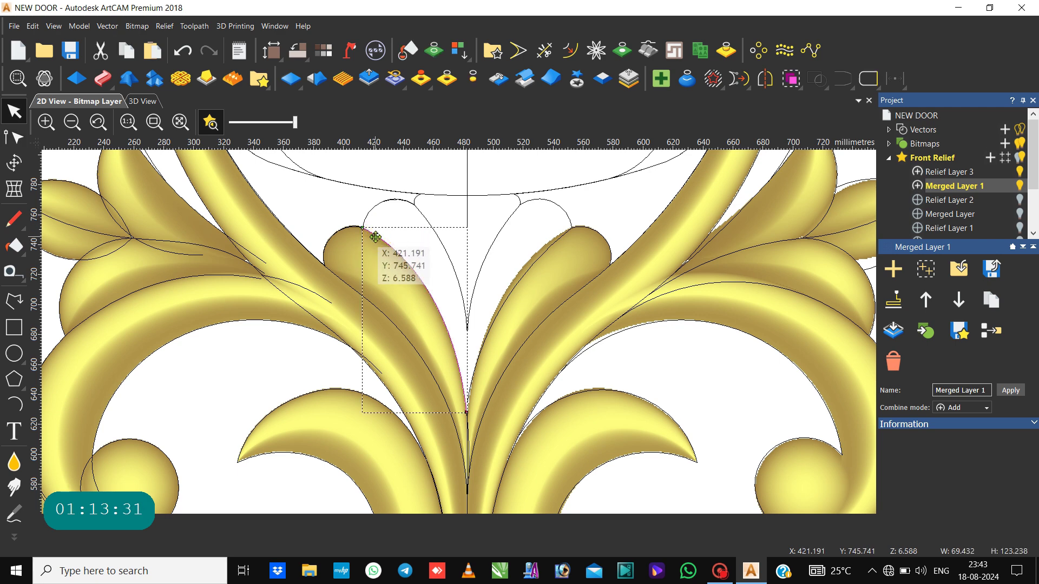
click(421, 214)
click(423, 213)
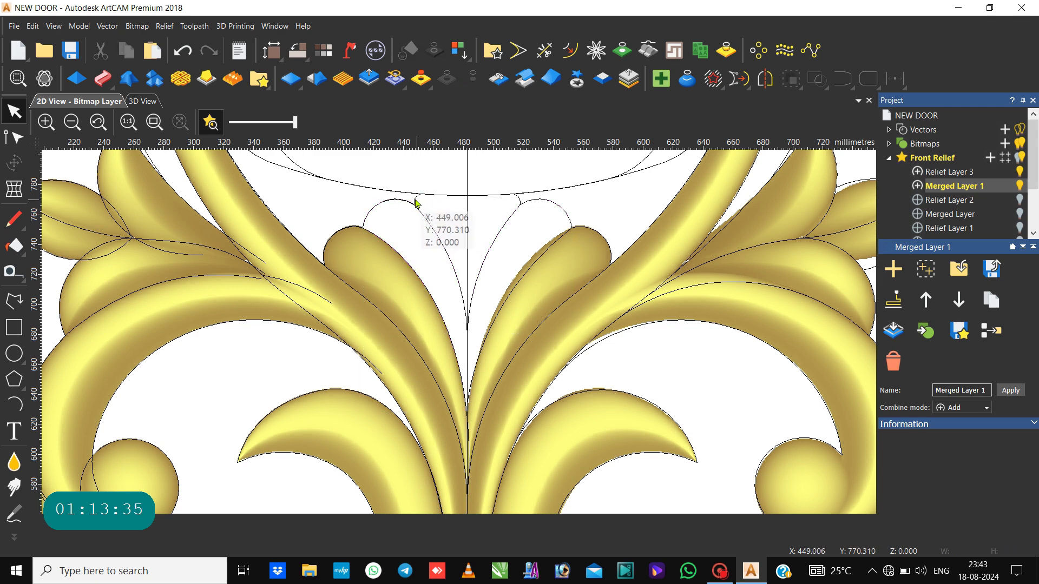
click(418, 203)
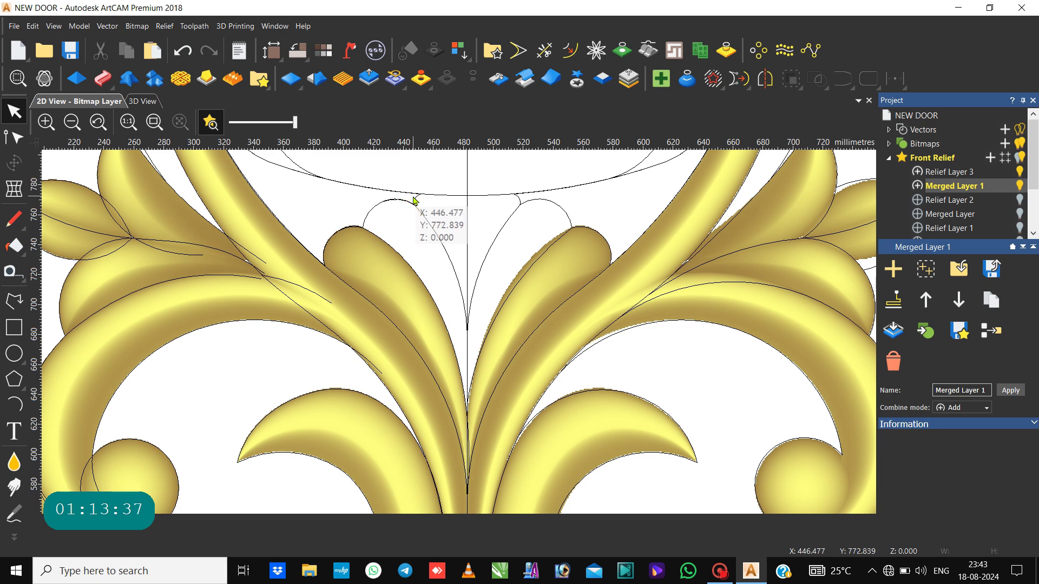
click(414, 200)
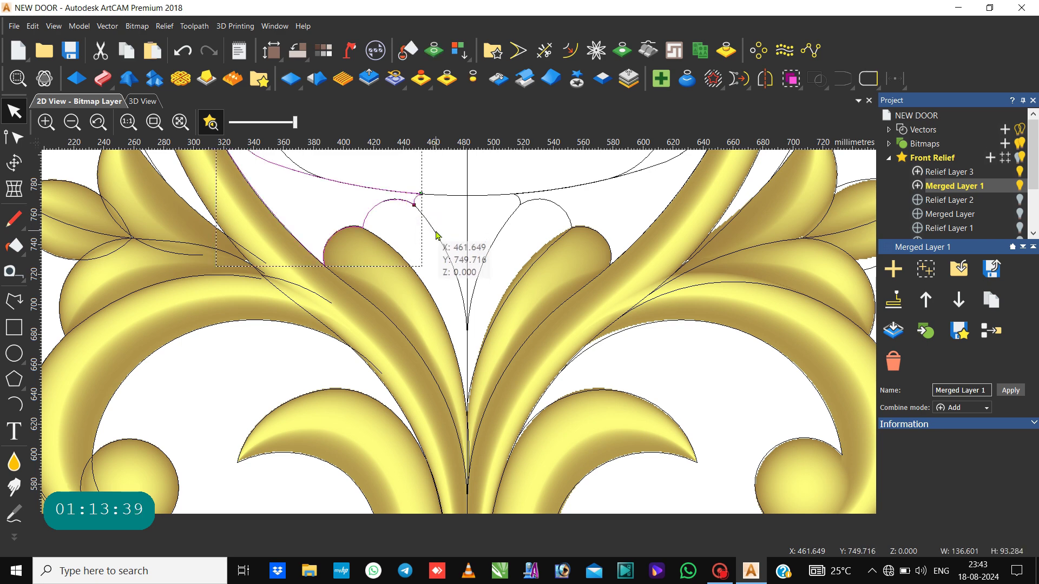
scroll(437, 241, down, 2)
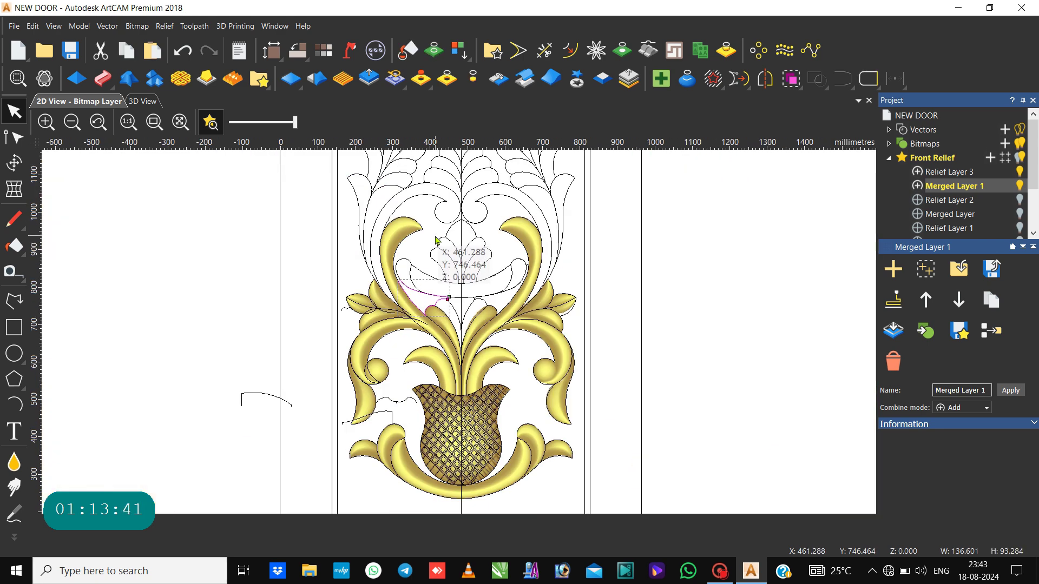
key(Delete)
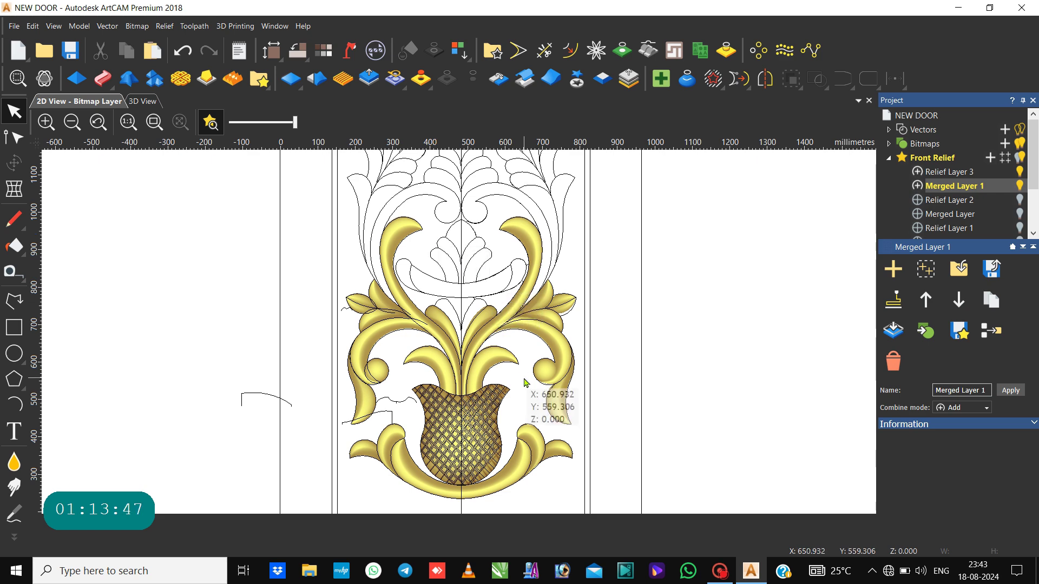
click(715, 577)
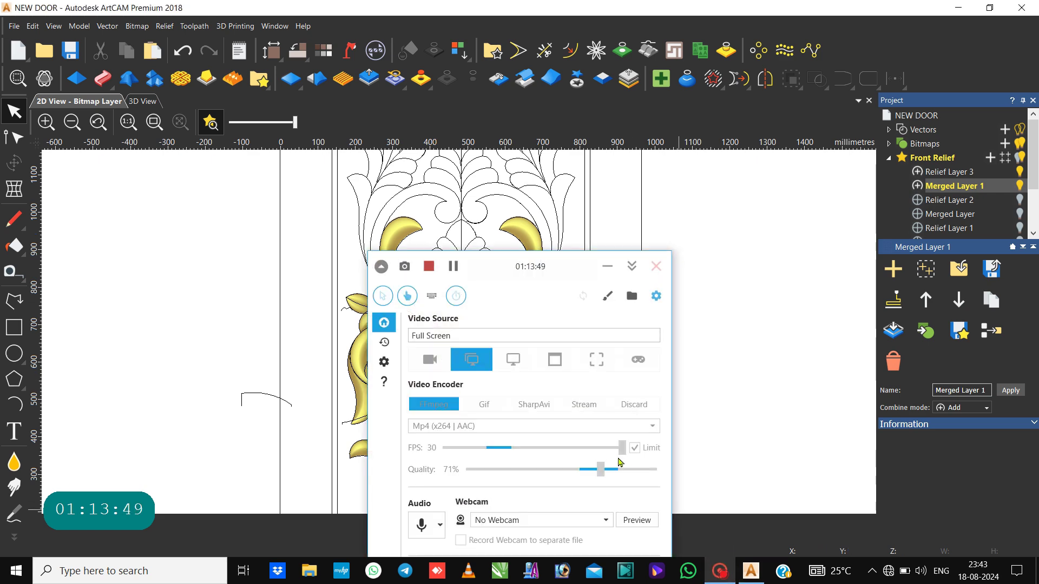